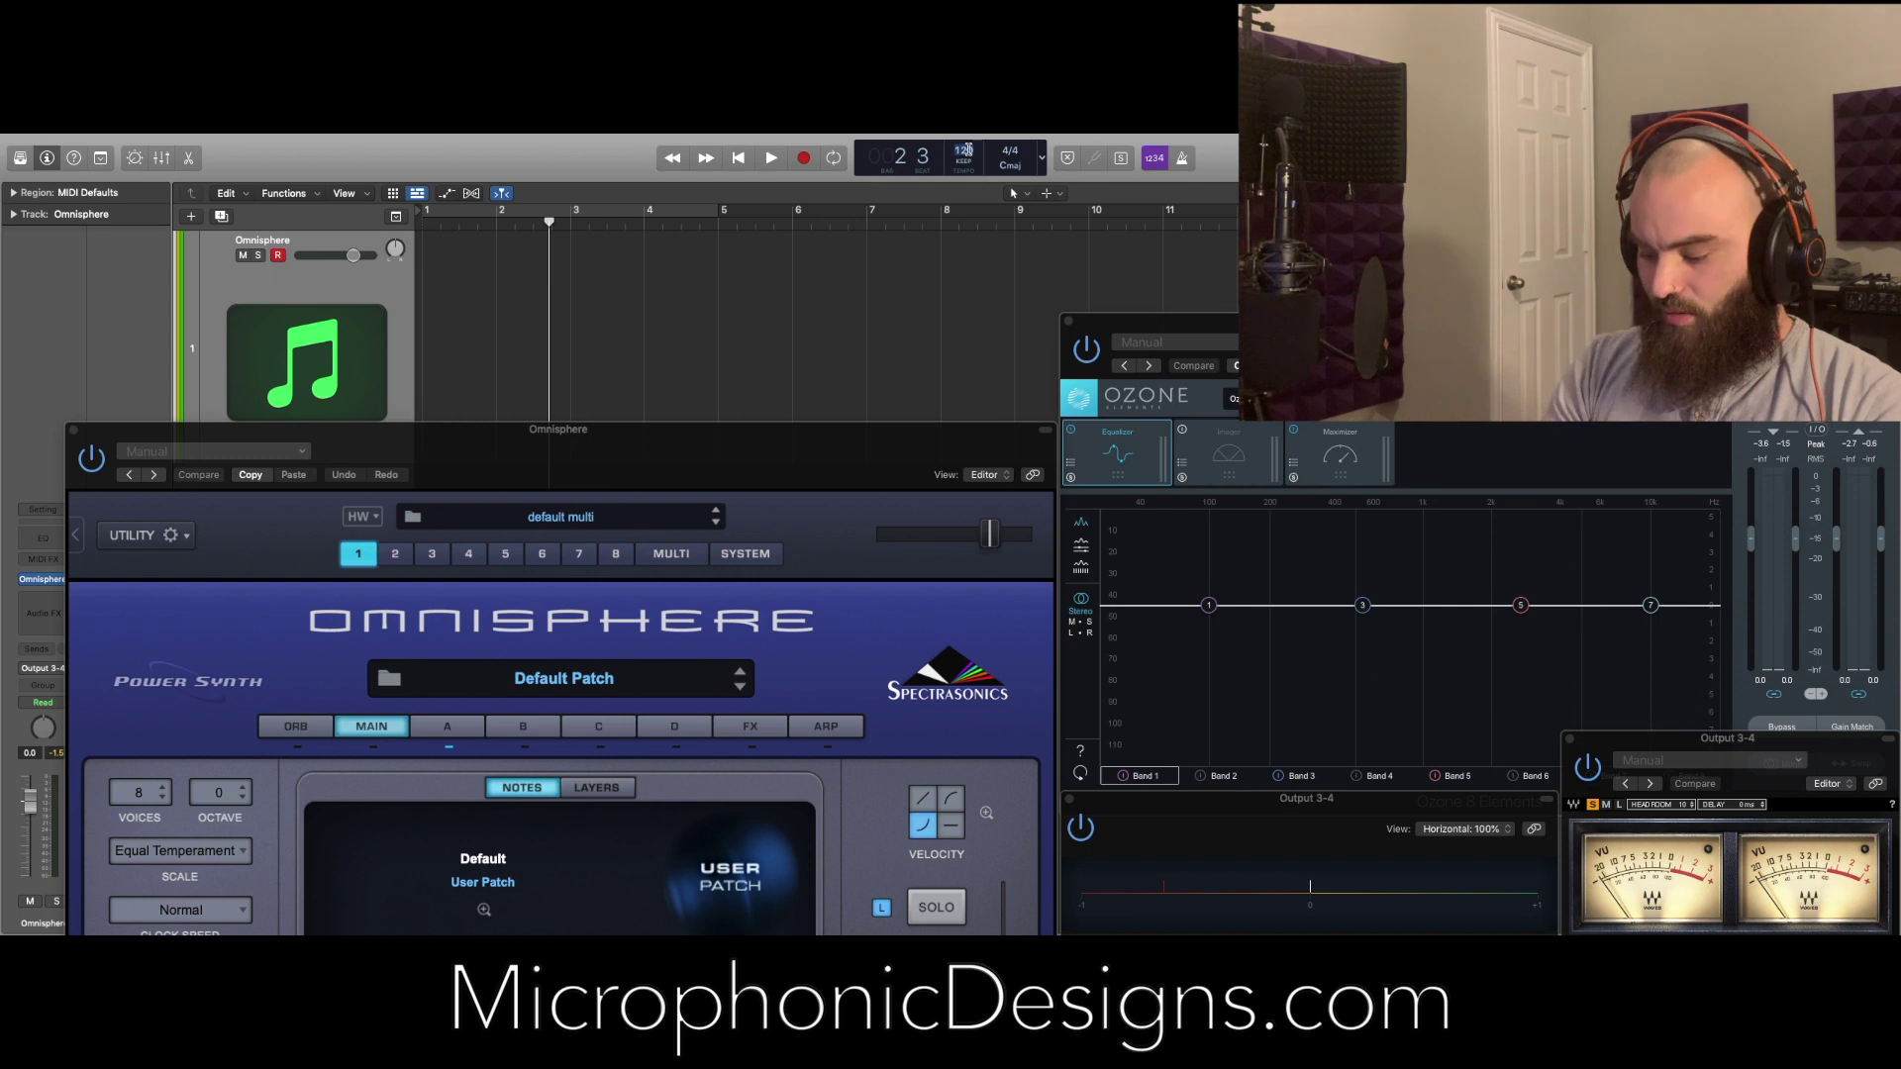
Bring the whole synth window into view and choose the Nineties Surprise waveform from Analog Timbres, Deep, for layer A's oscillator
left_click_drag(842, 447, 833, 161)
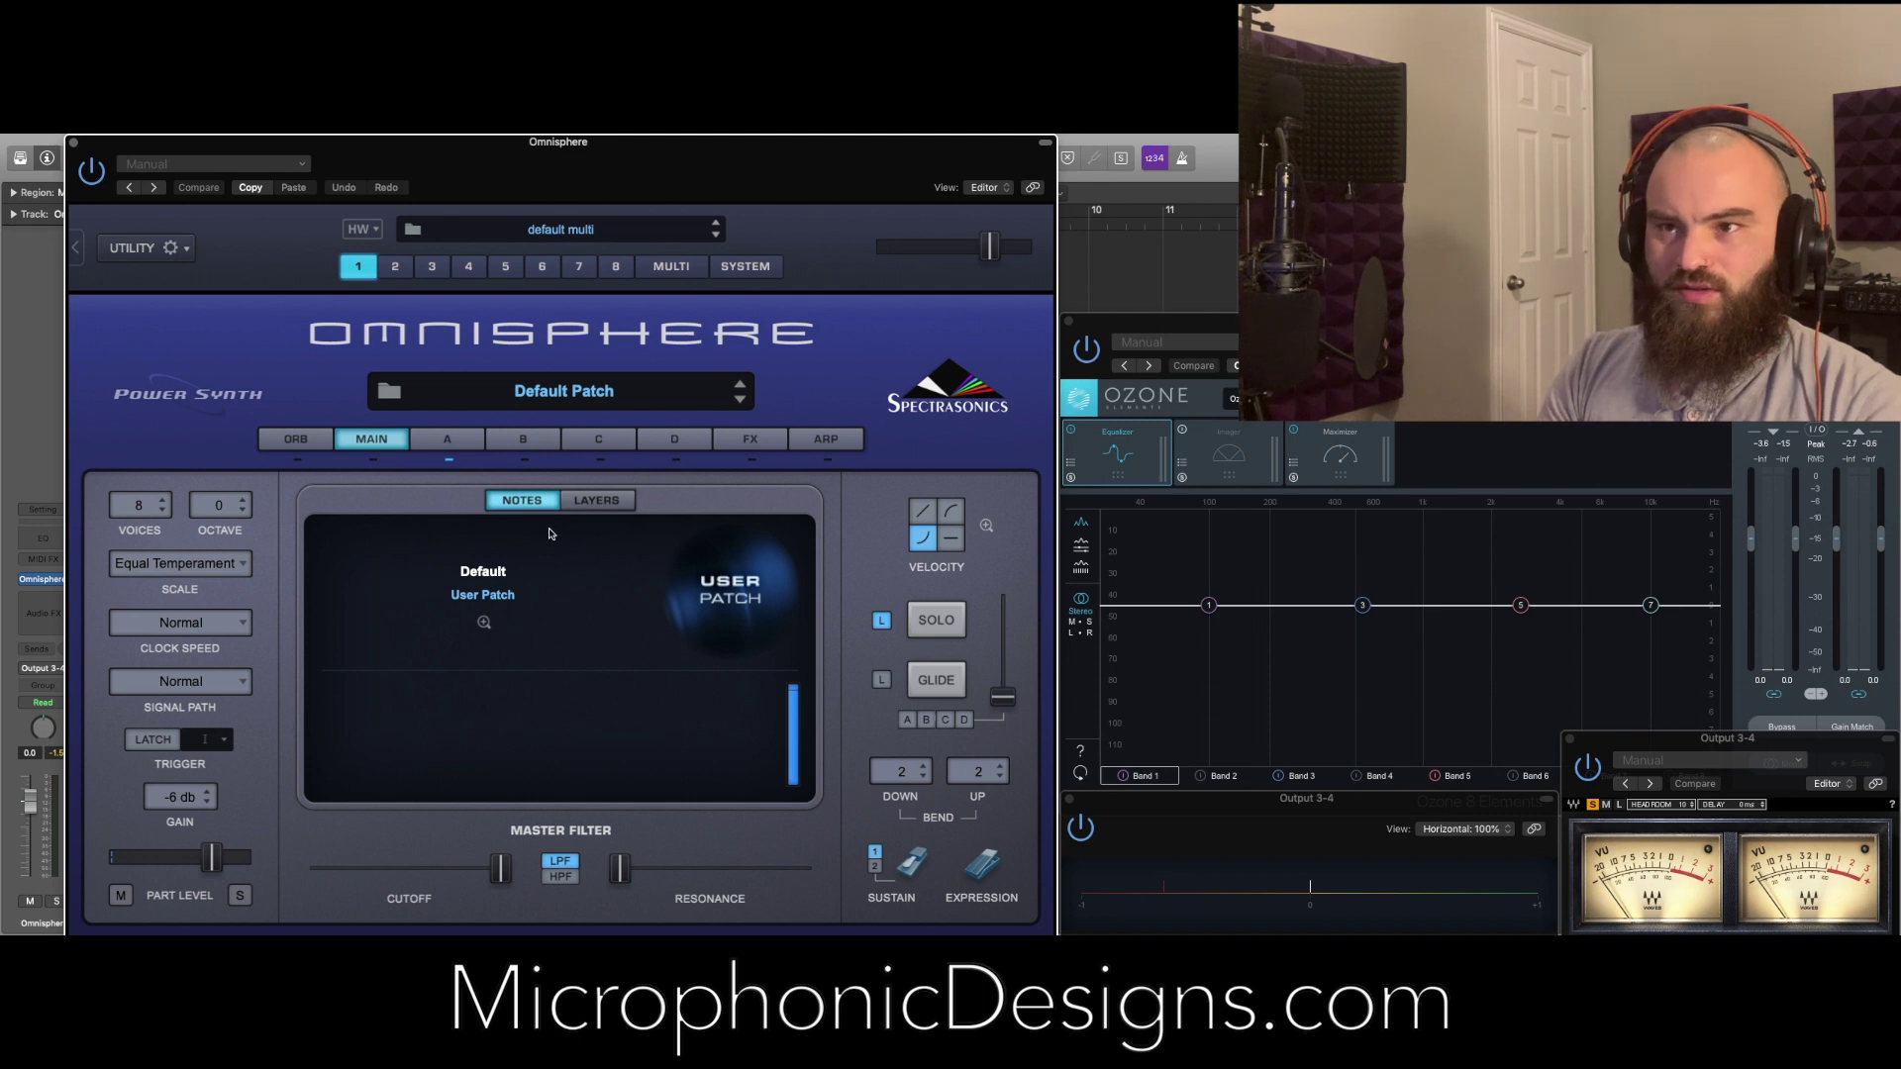
left_click(468, 434)
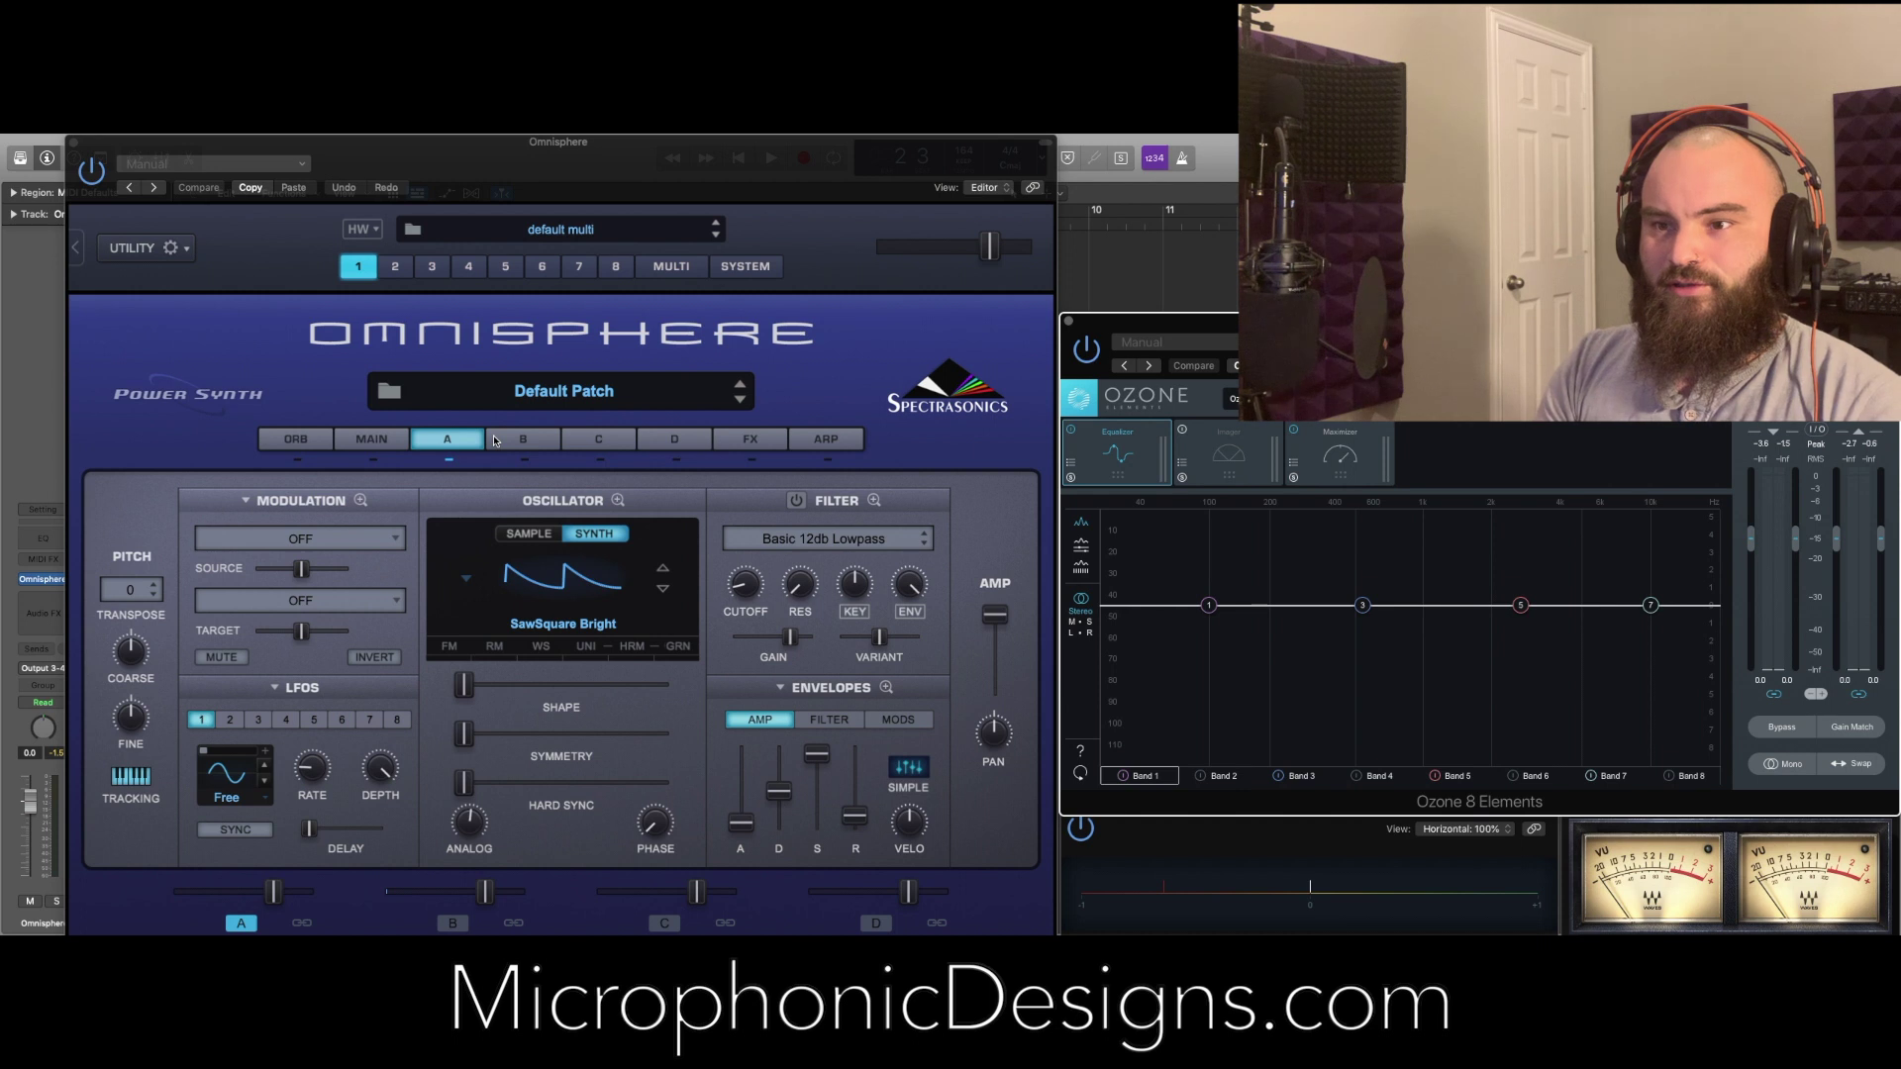
left_click(576, 599)
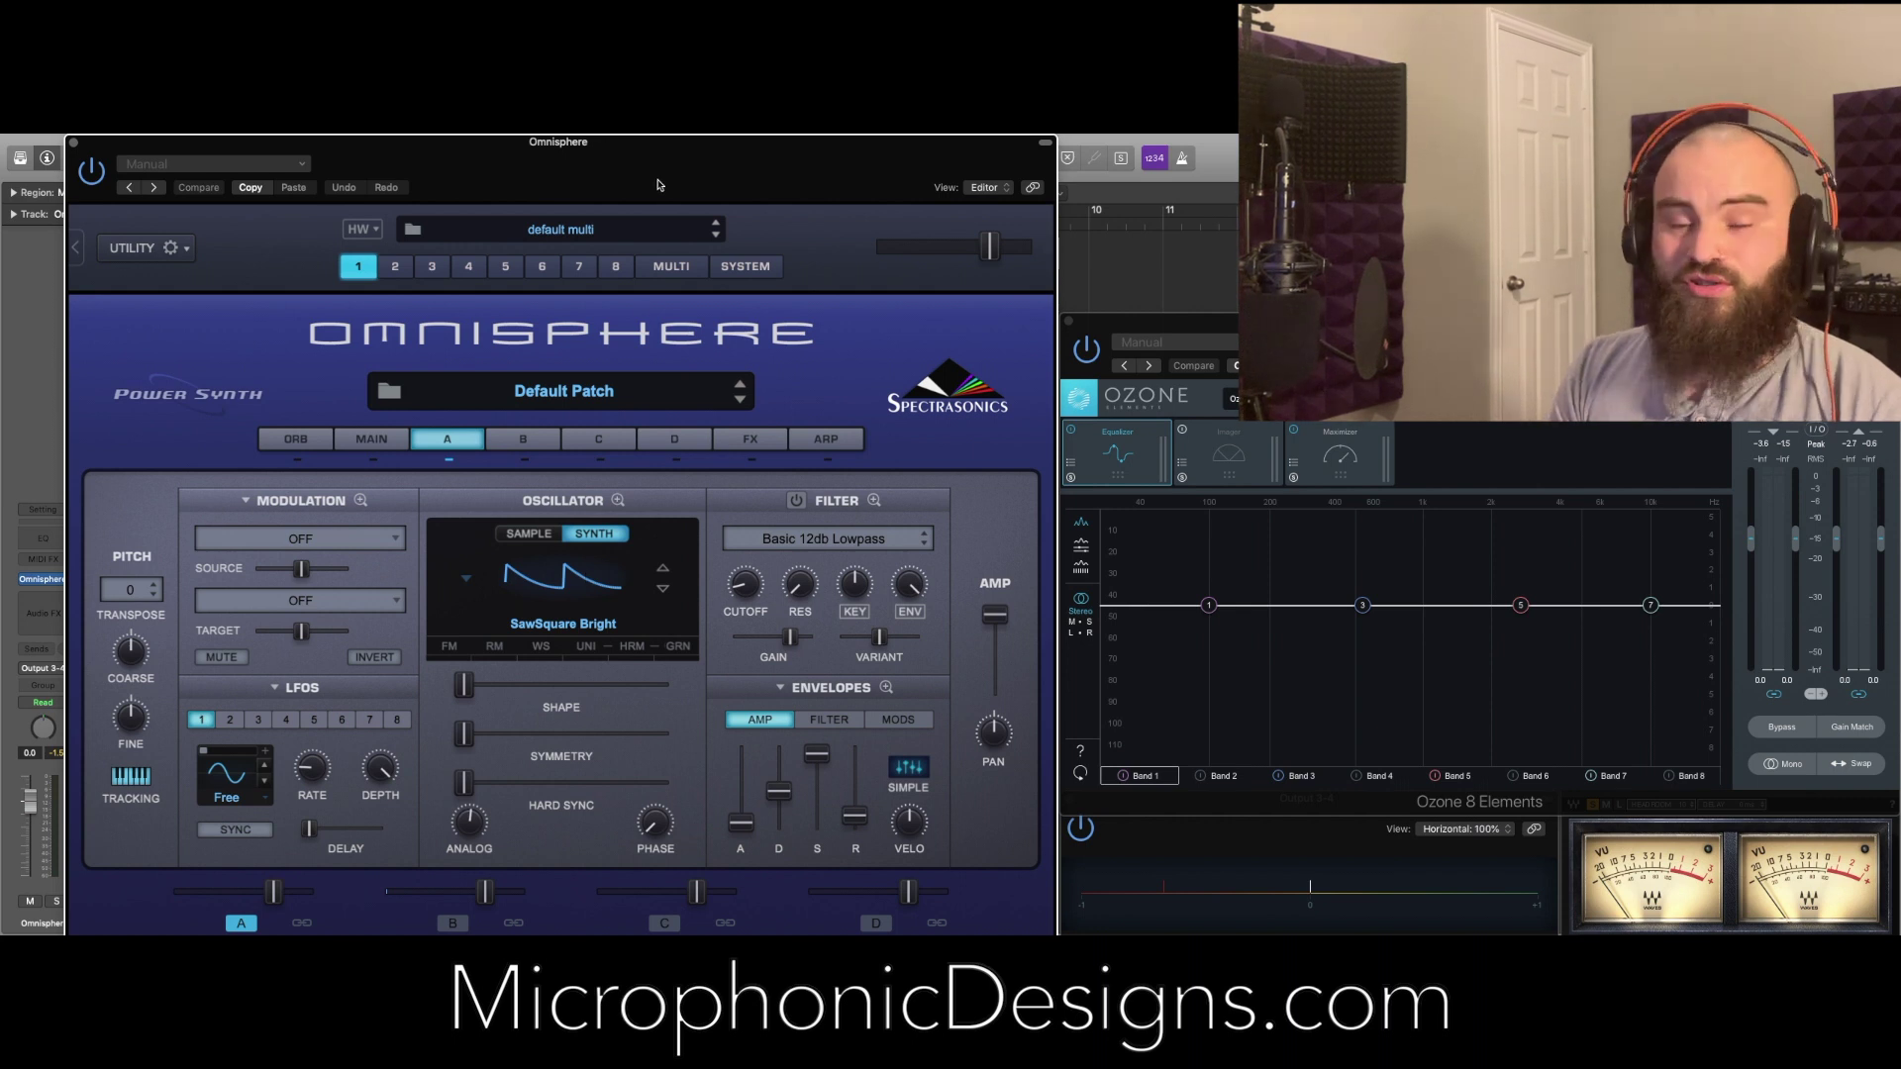
left_click(574, 573)
mouse_move(546, 695)
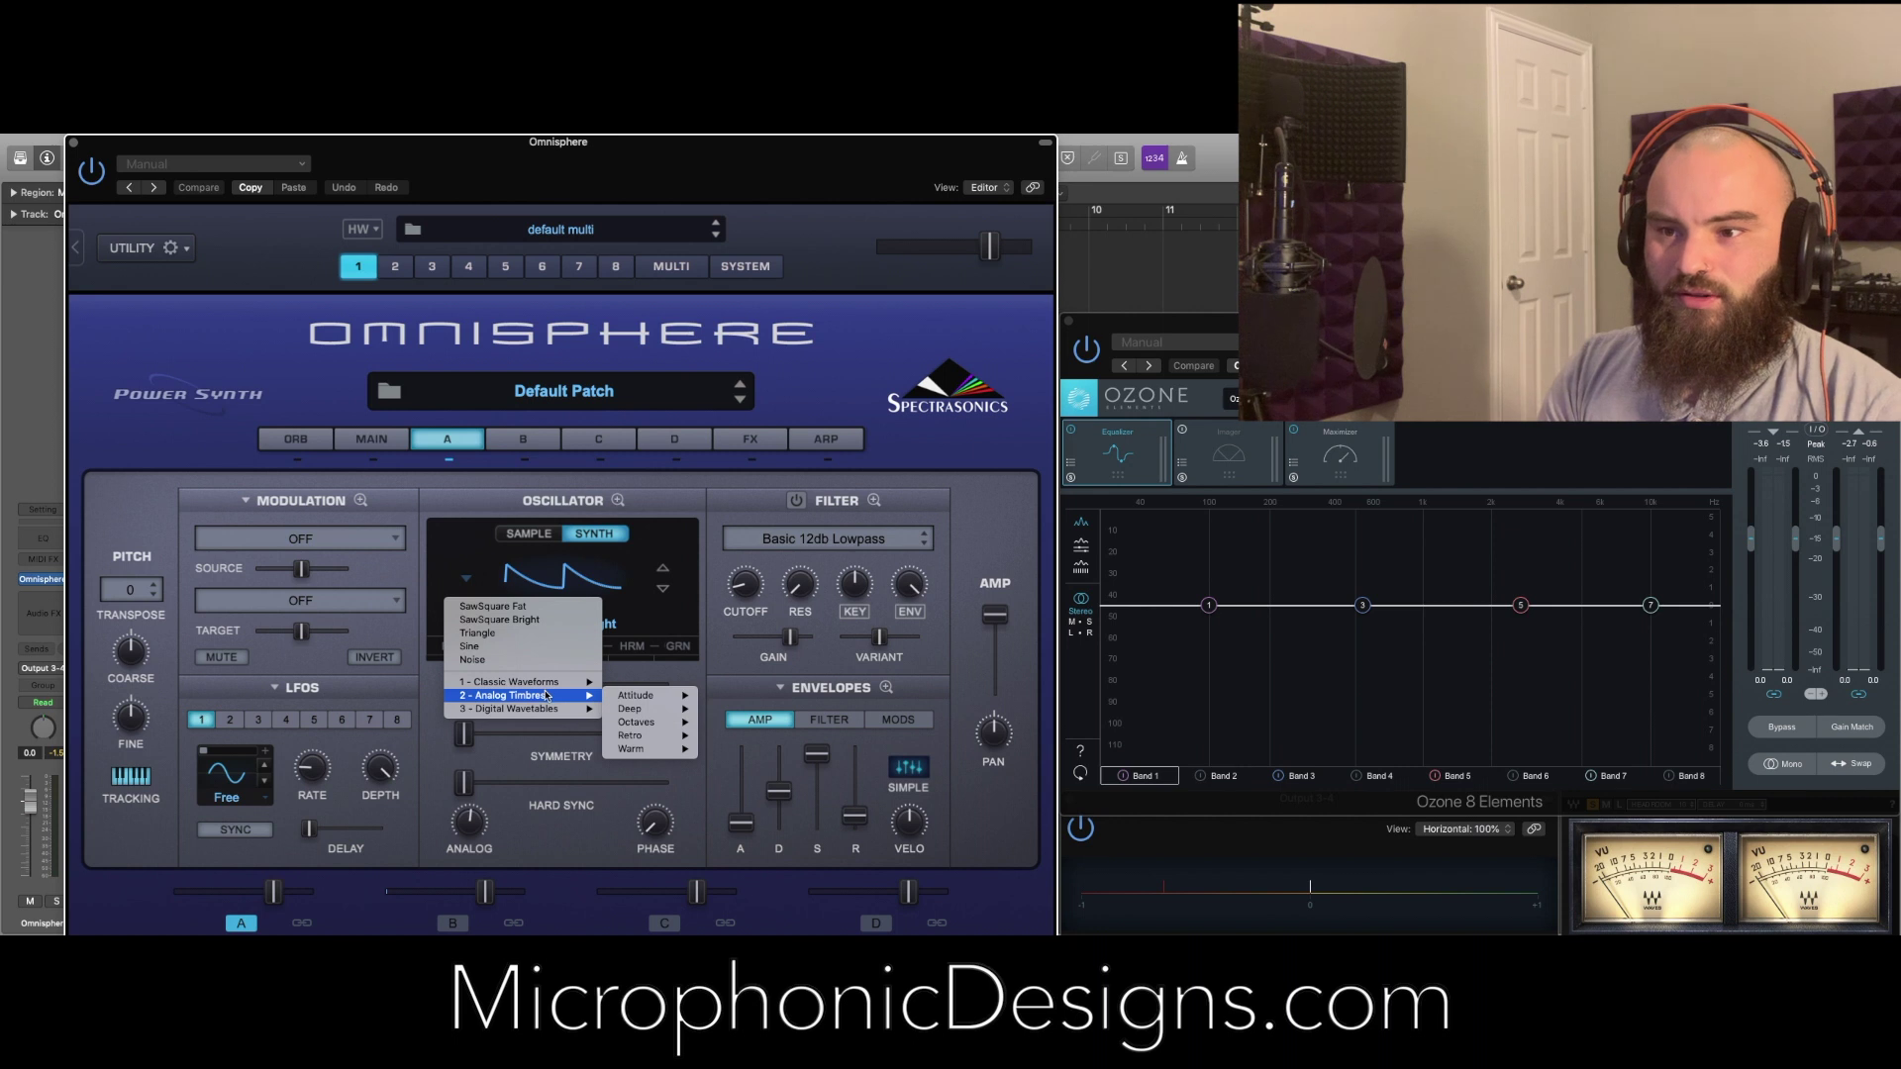
mouse_move(643, 709)
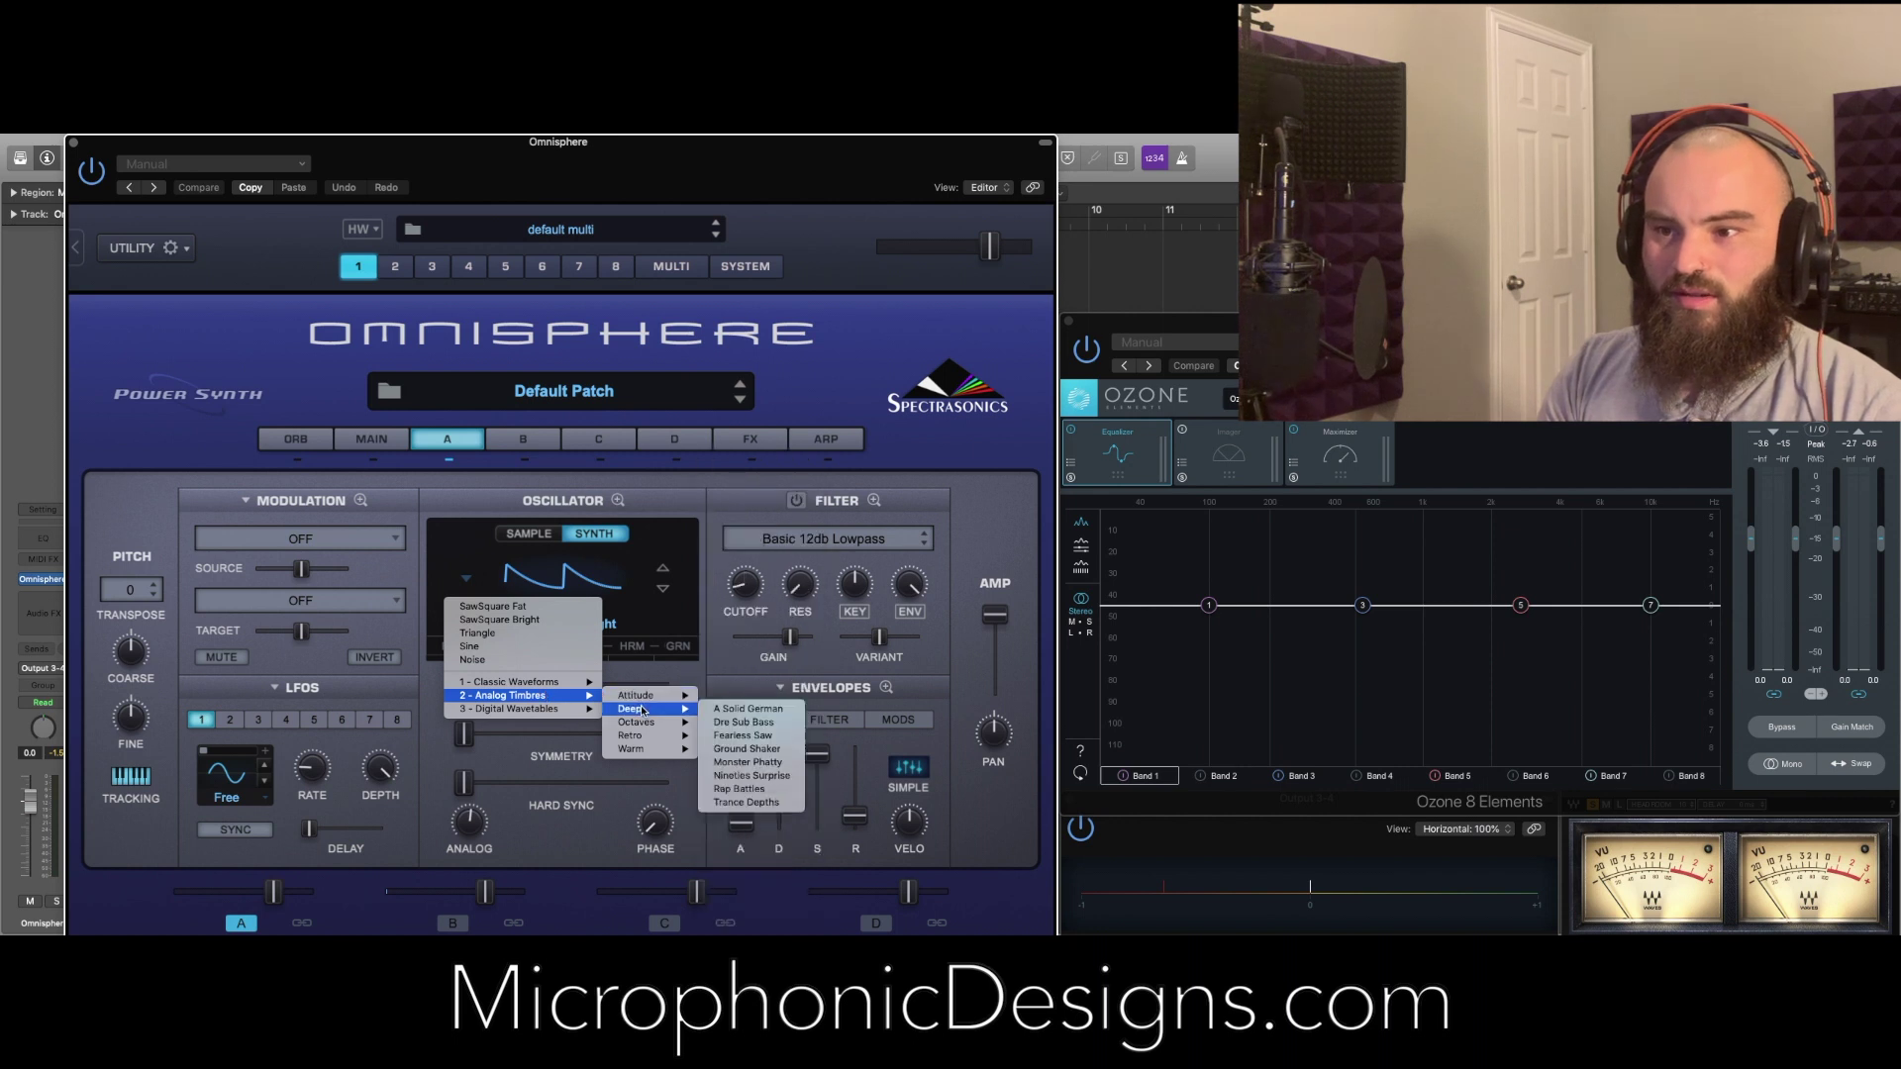
left_click(785, 778)
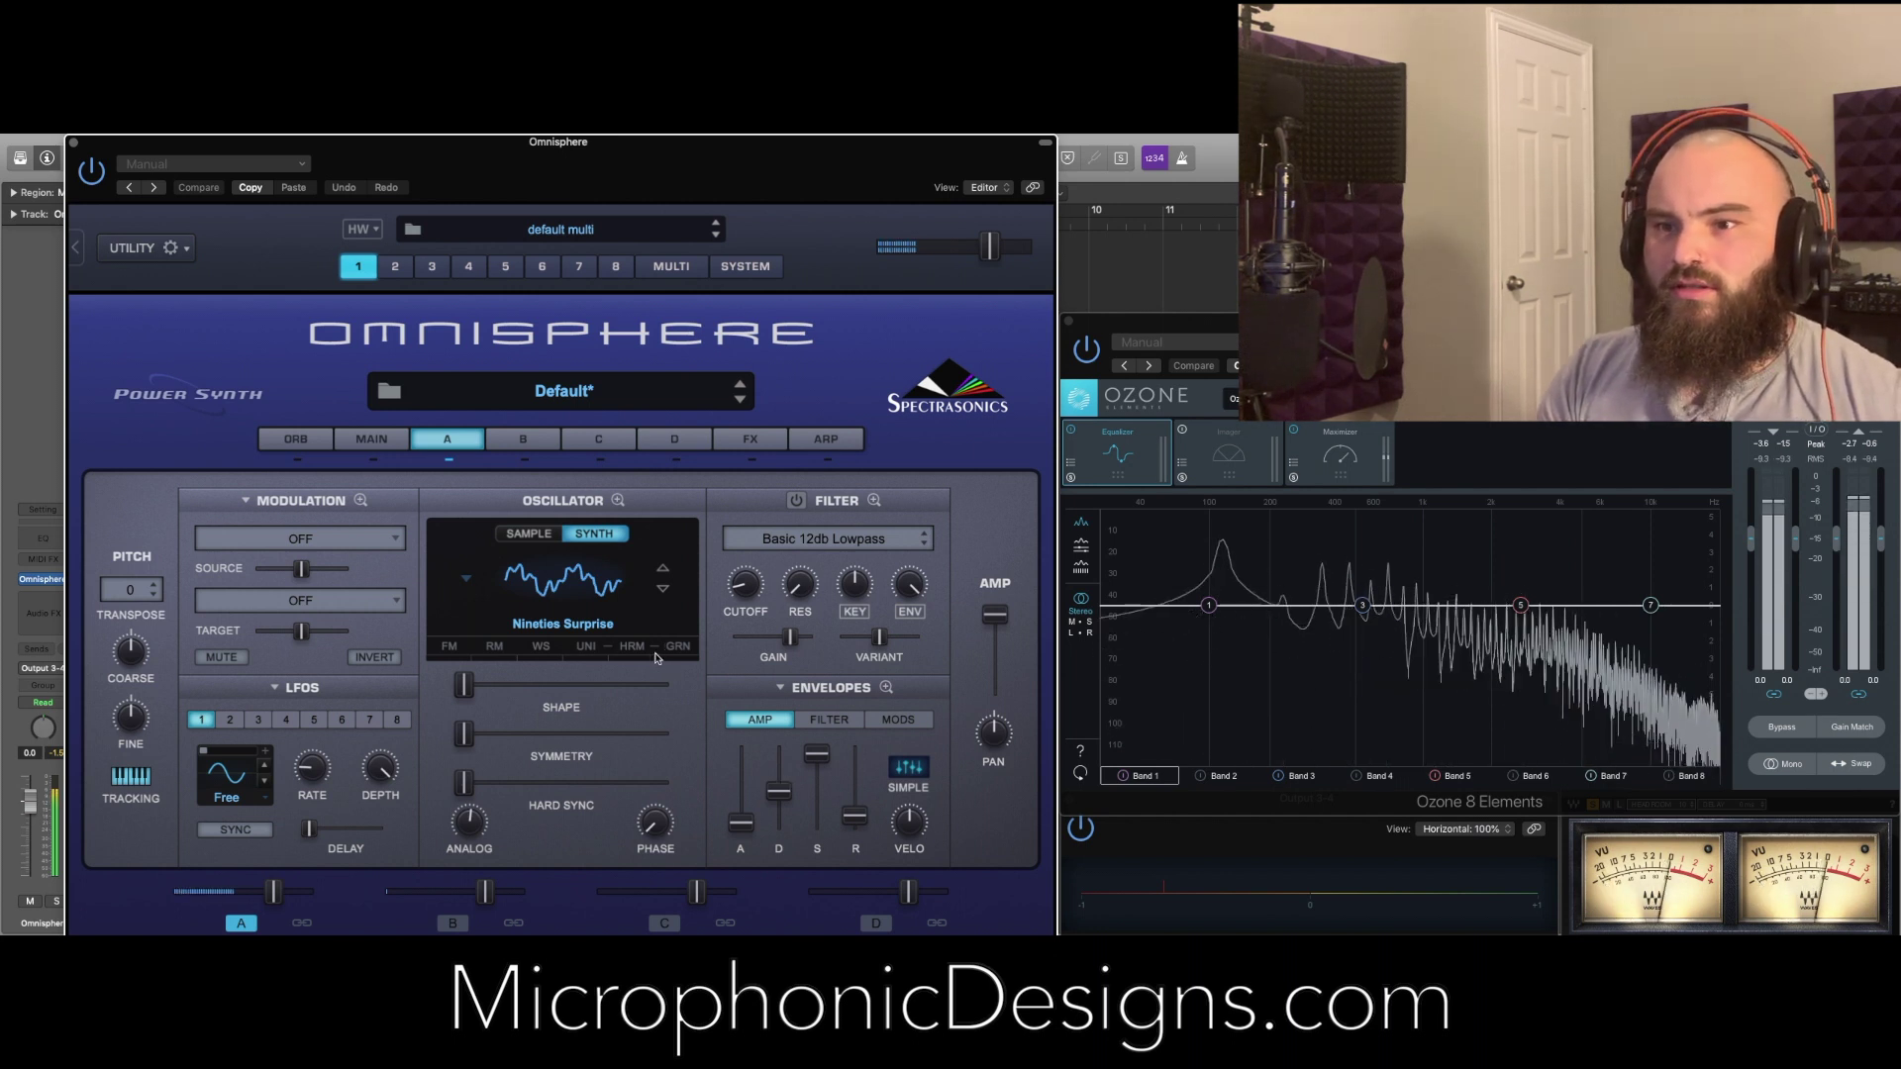
Enable the Waveshaper on layer A's oscillator and set the Type 1 Shaper frequency to roughly the middle of its range
left_click(617, 500)
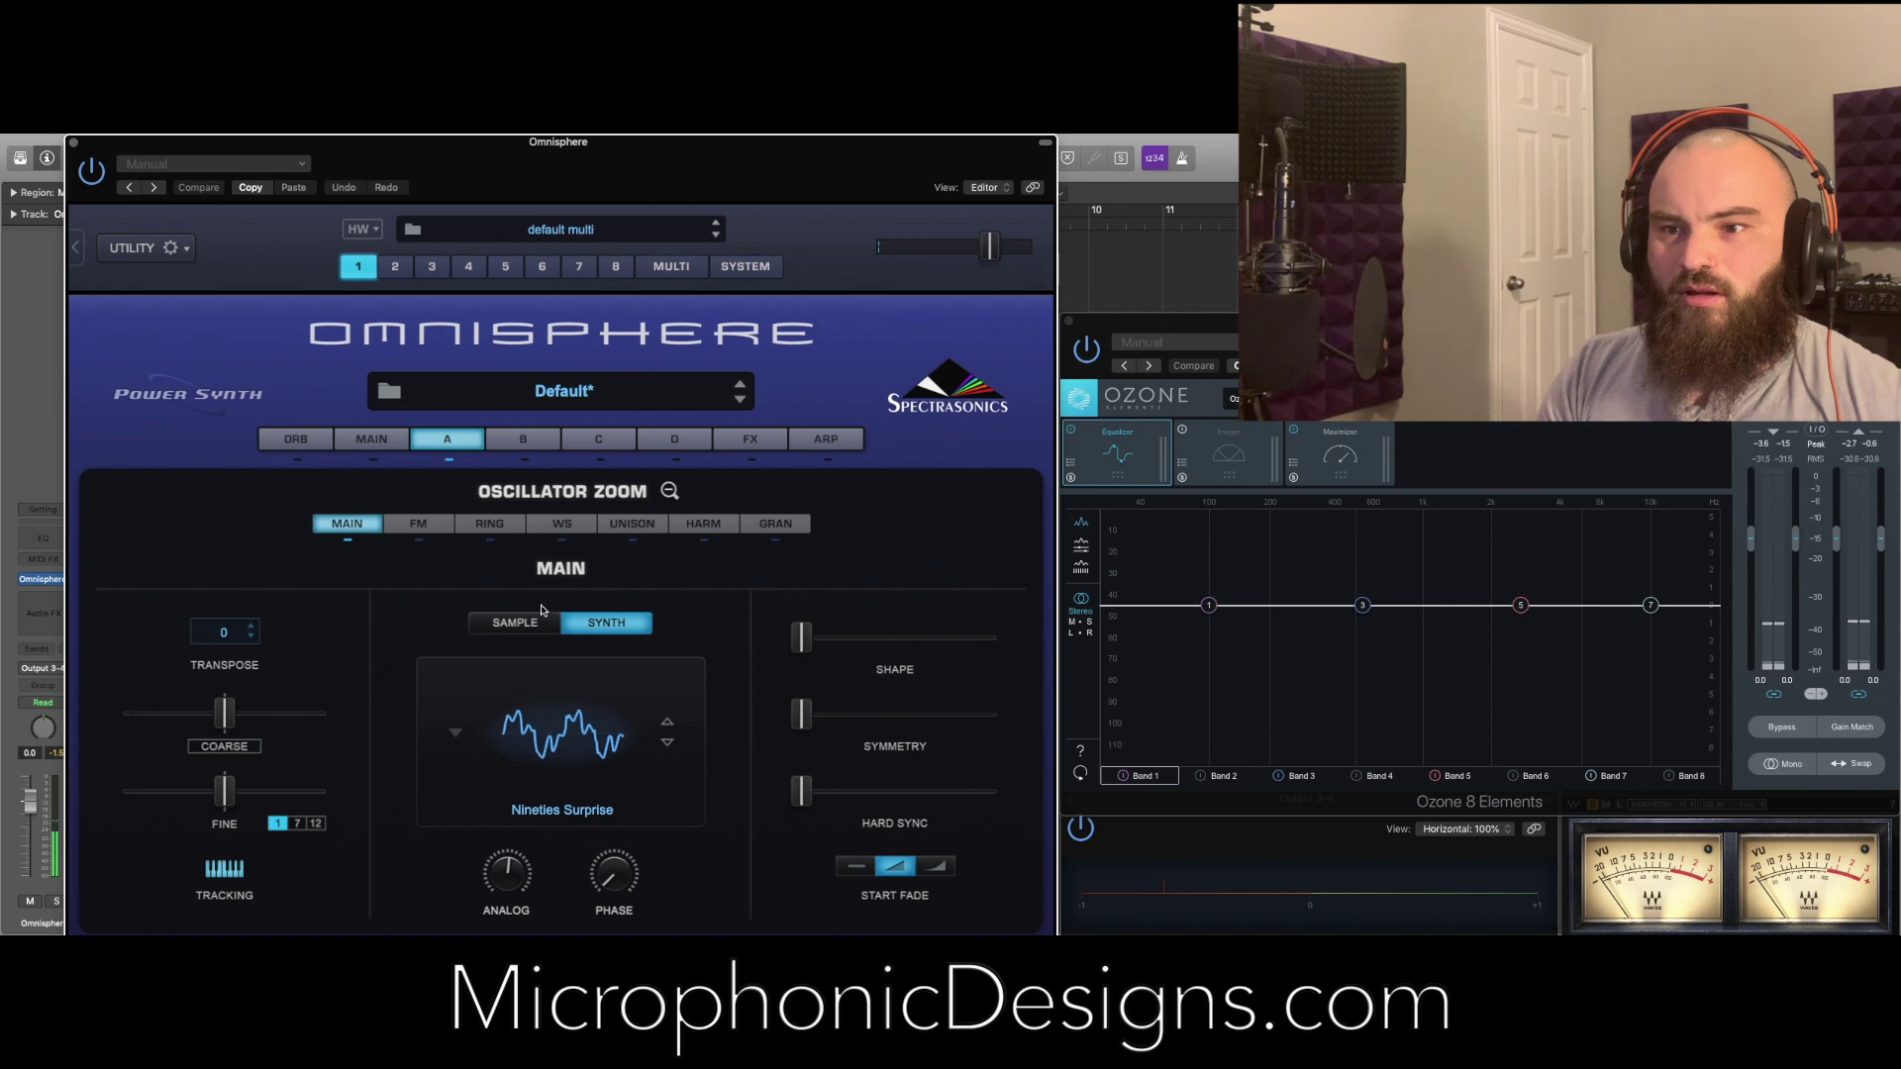
left_click(561, 523)
left_click_drag(460, 668, 546, 680)
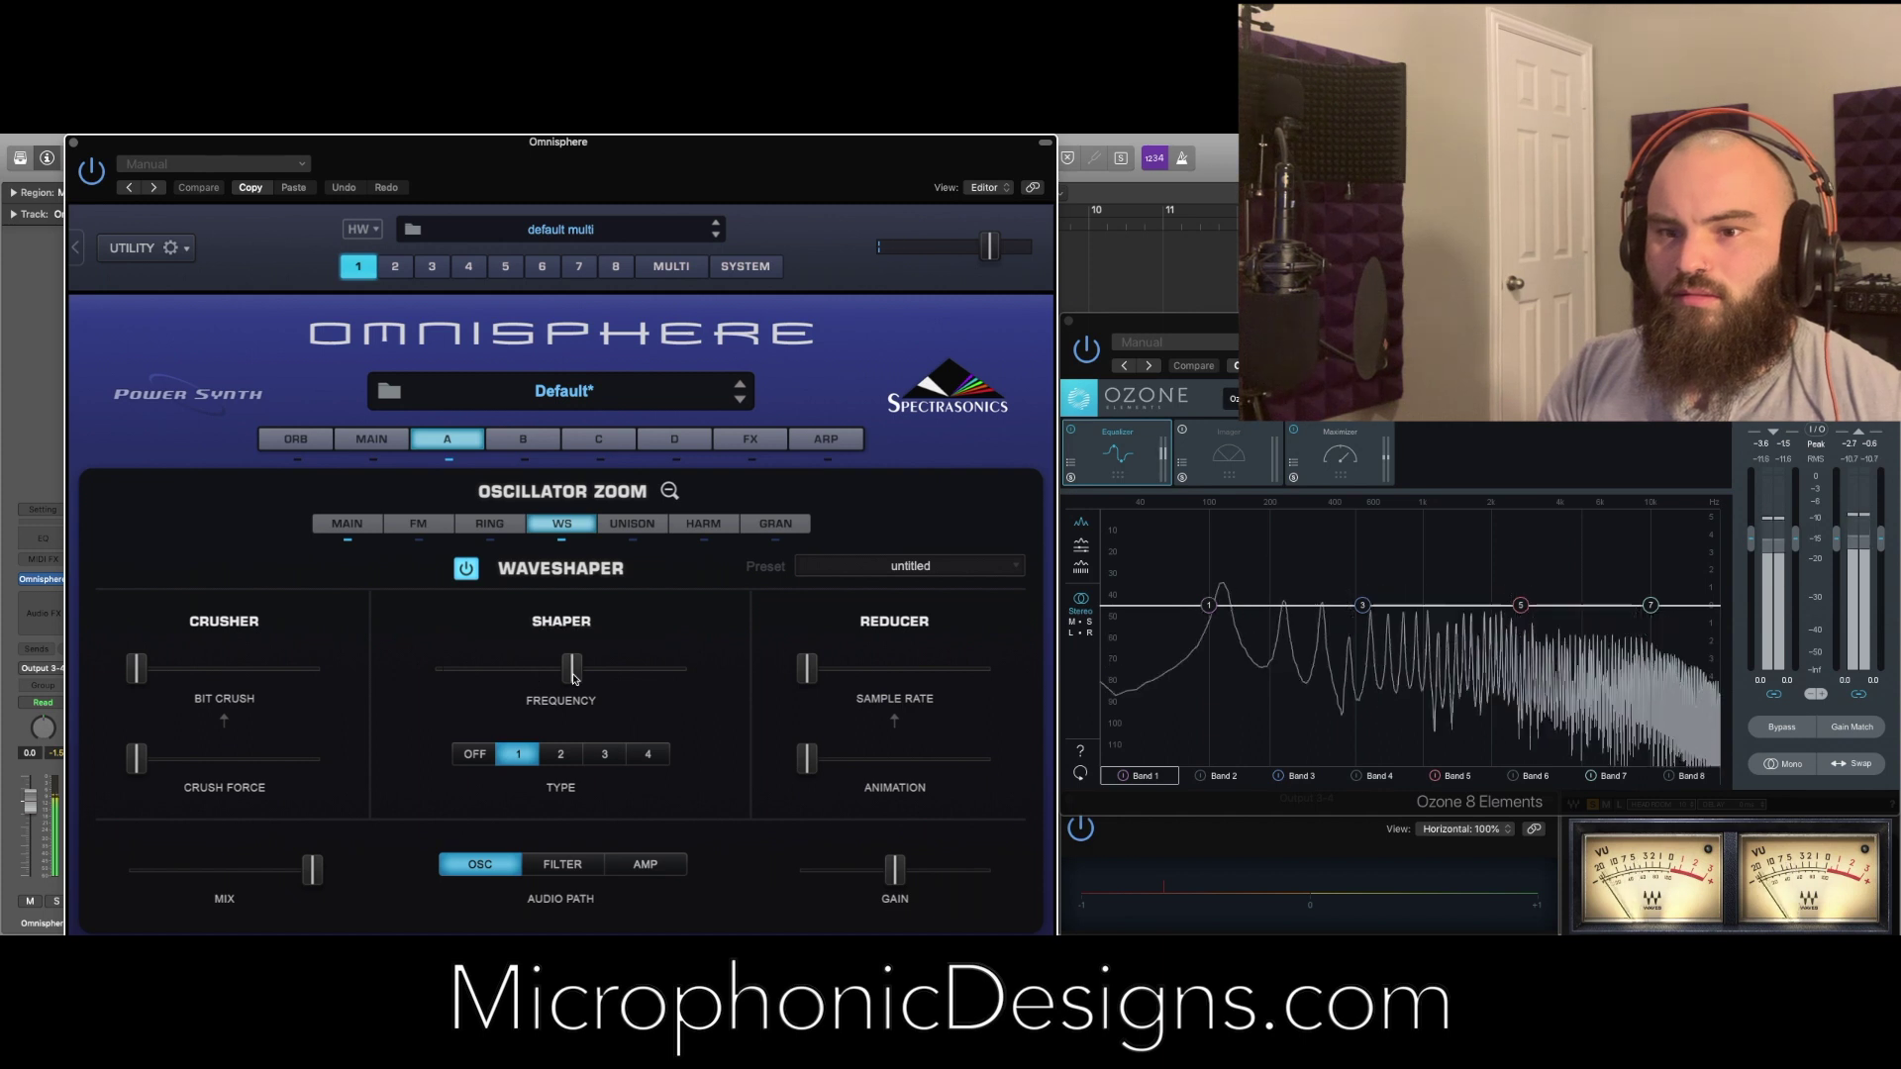
mouse_move(546, 678)
left_mouse_down()
mouse_move(590, 680)
mouse_move(557, 682)
left_mouse_up()
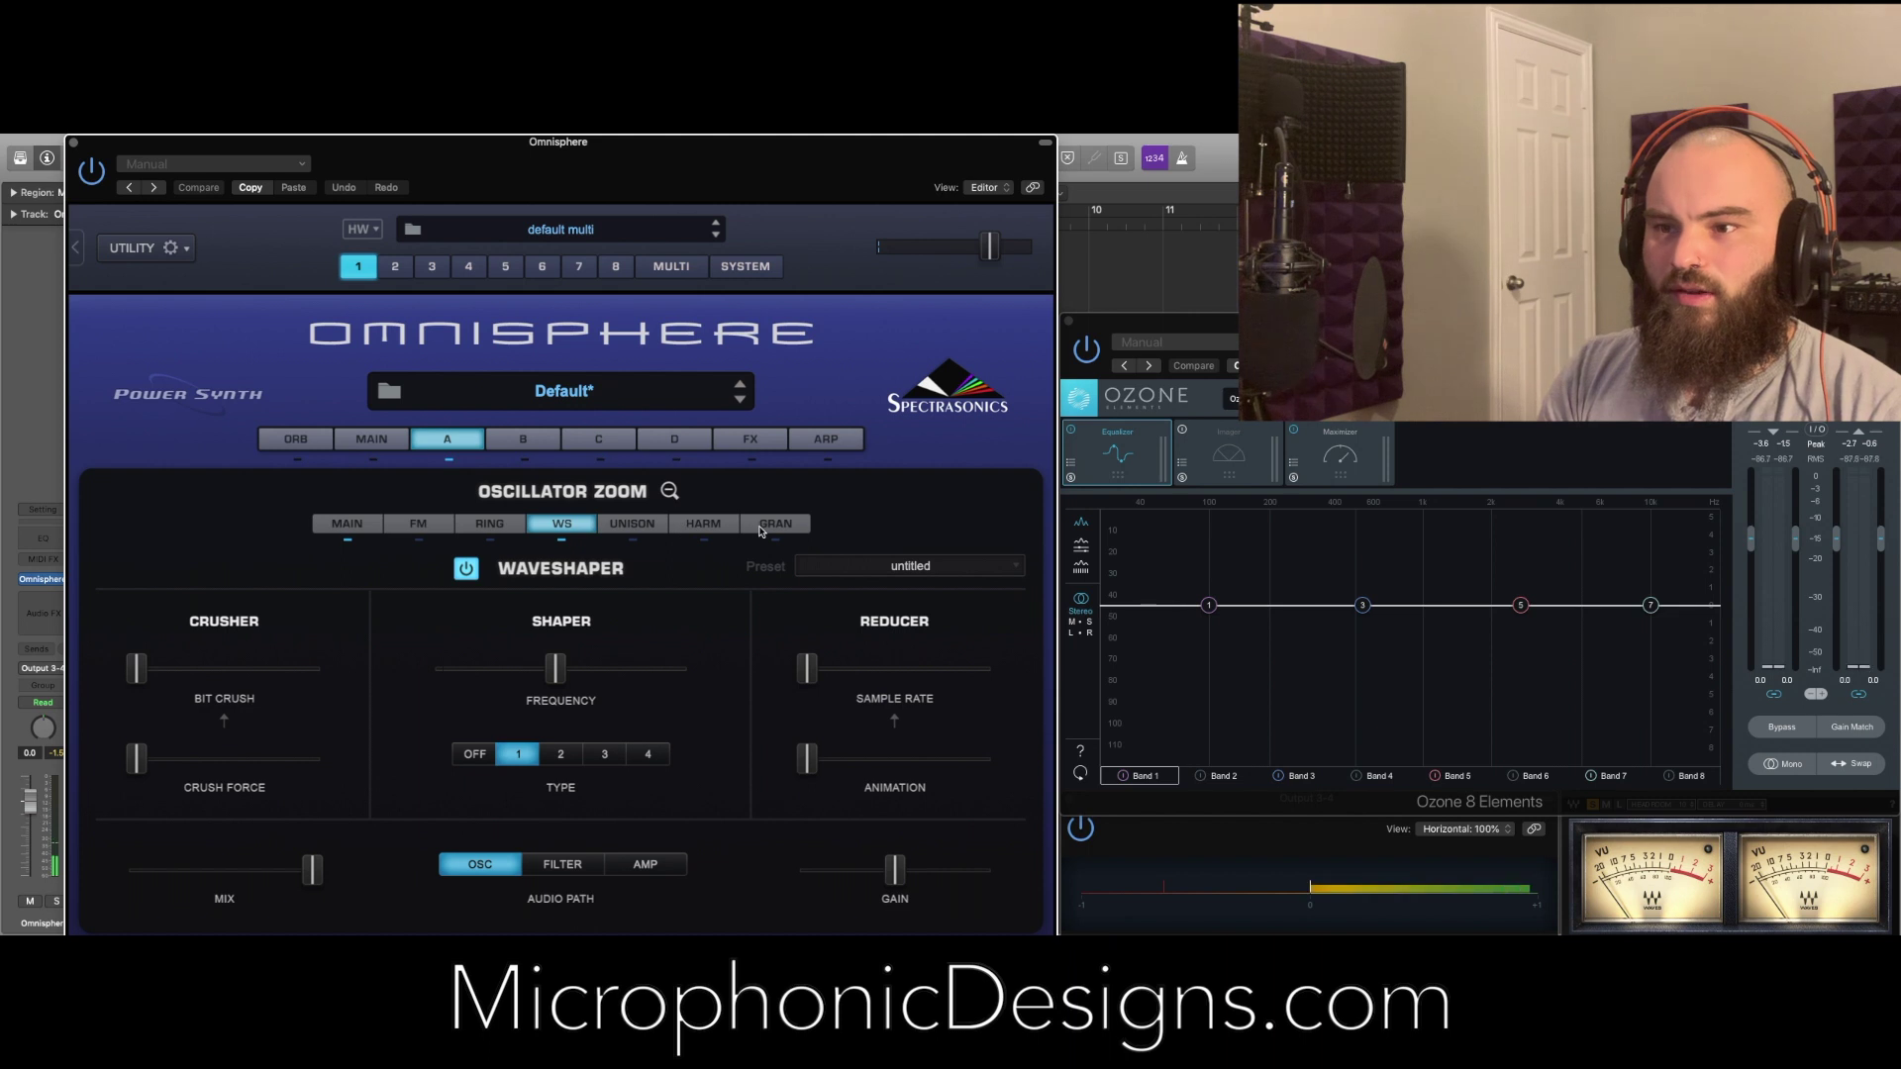
Turn on Unison for layer A with the spread at minimum and the octave at -1
left_click(652, 532)
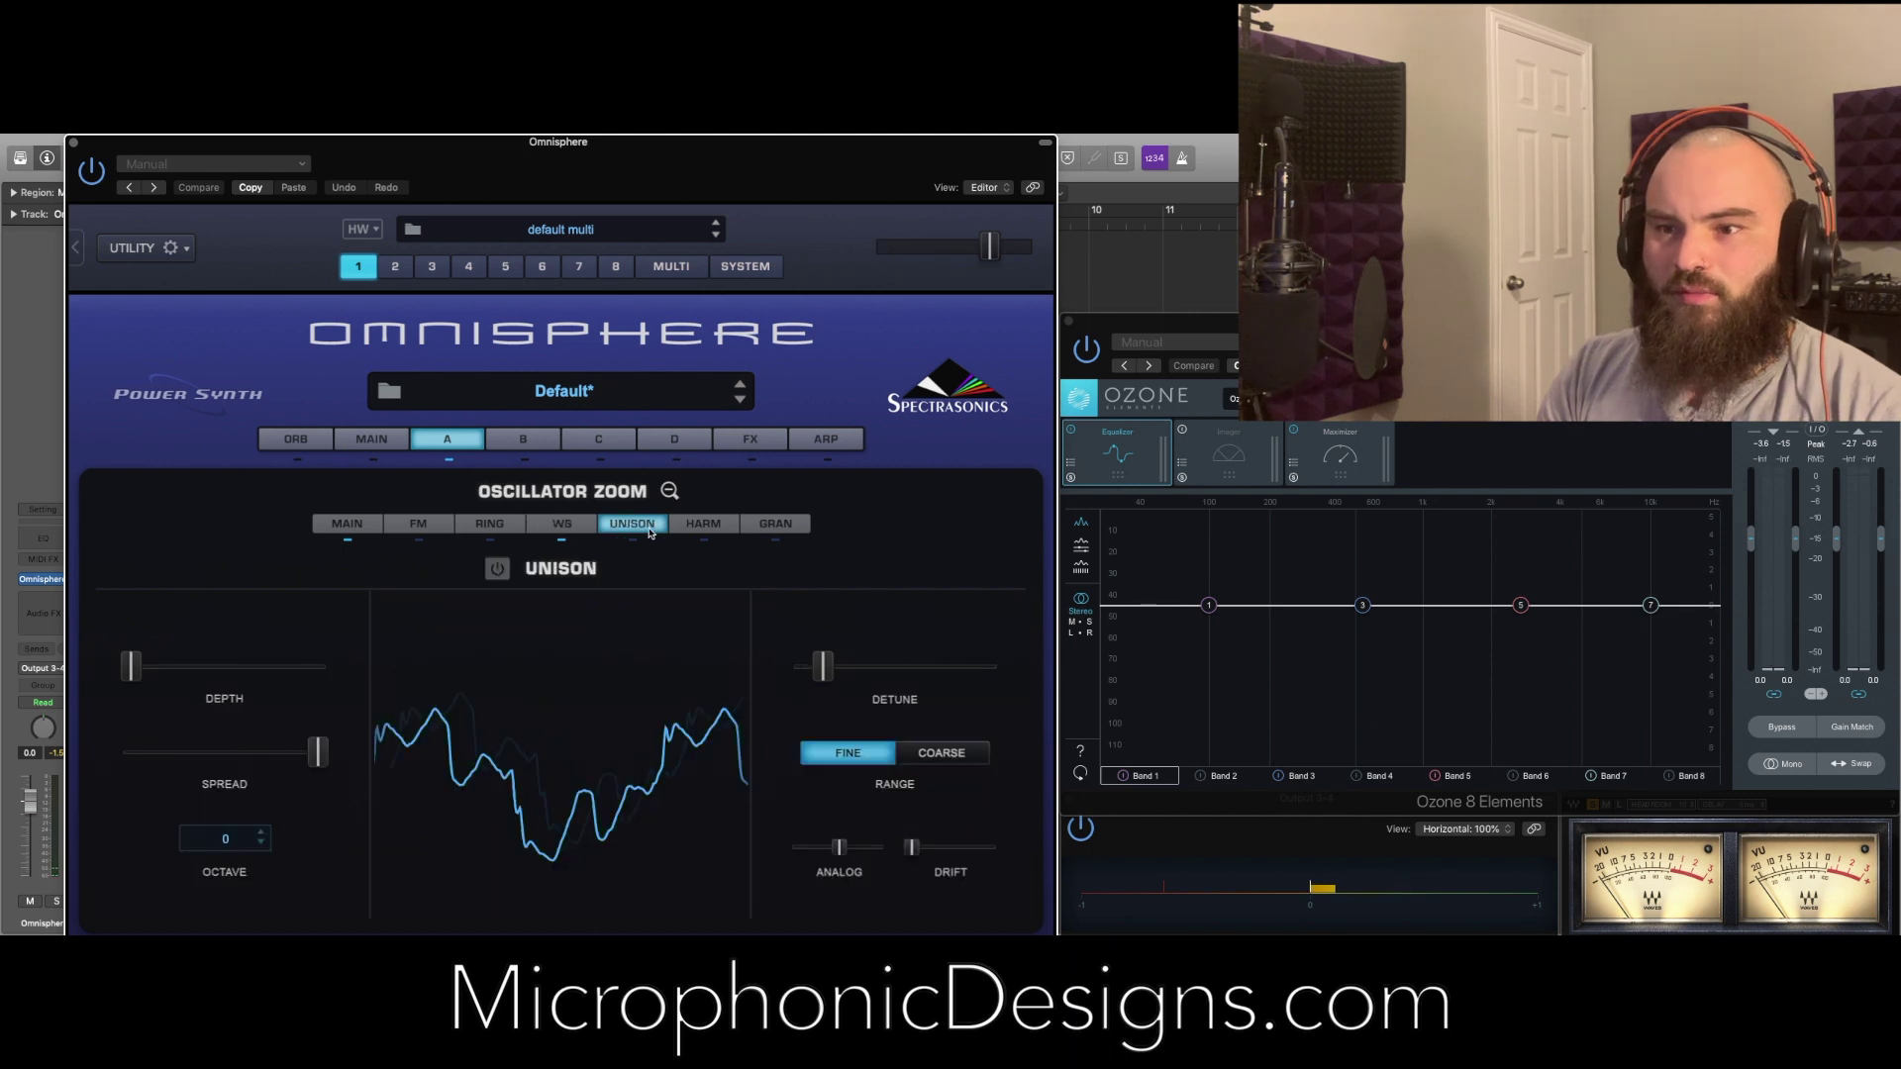
left_click(497, 568)
left_click_drag(317, 750, 131, 753)
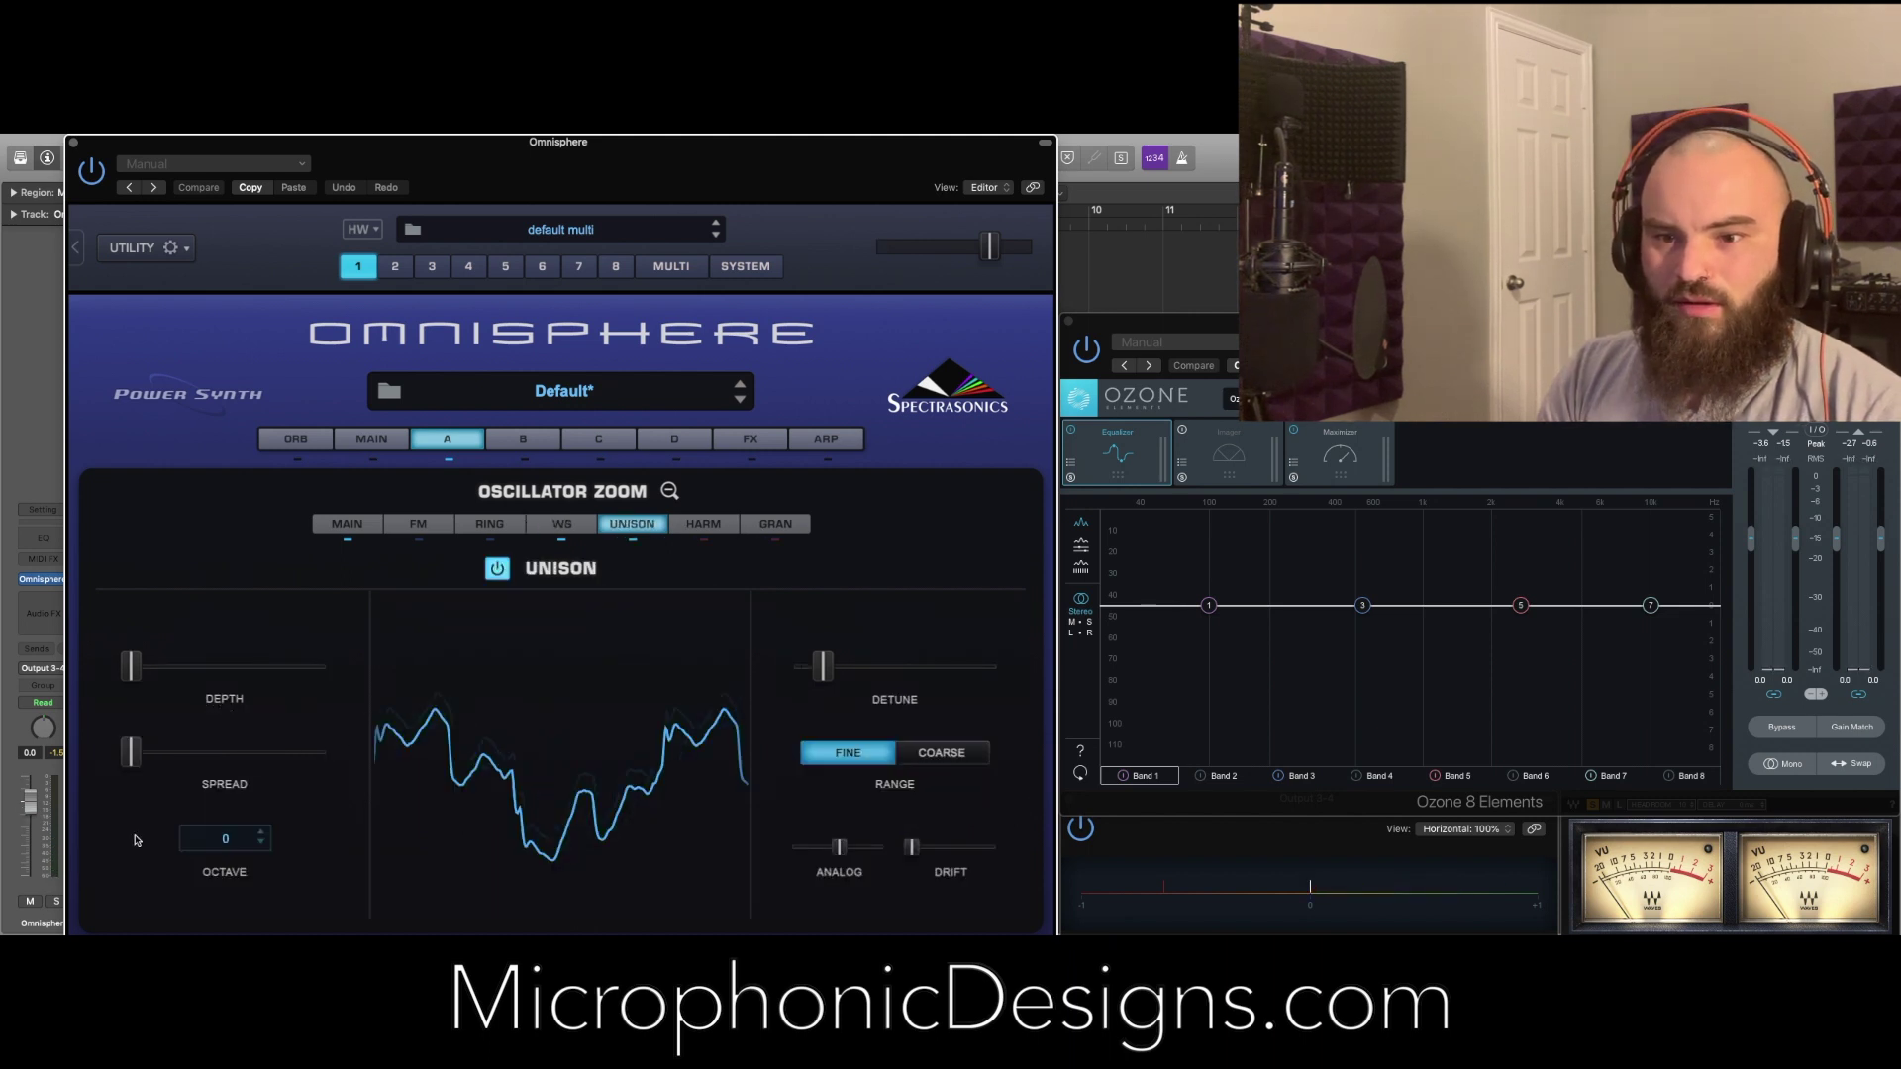
left_click(225, 838)
left_click(237, 842)
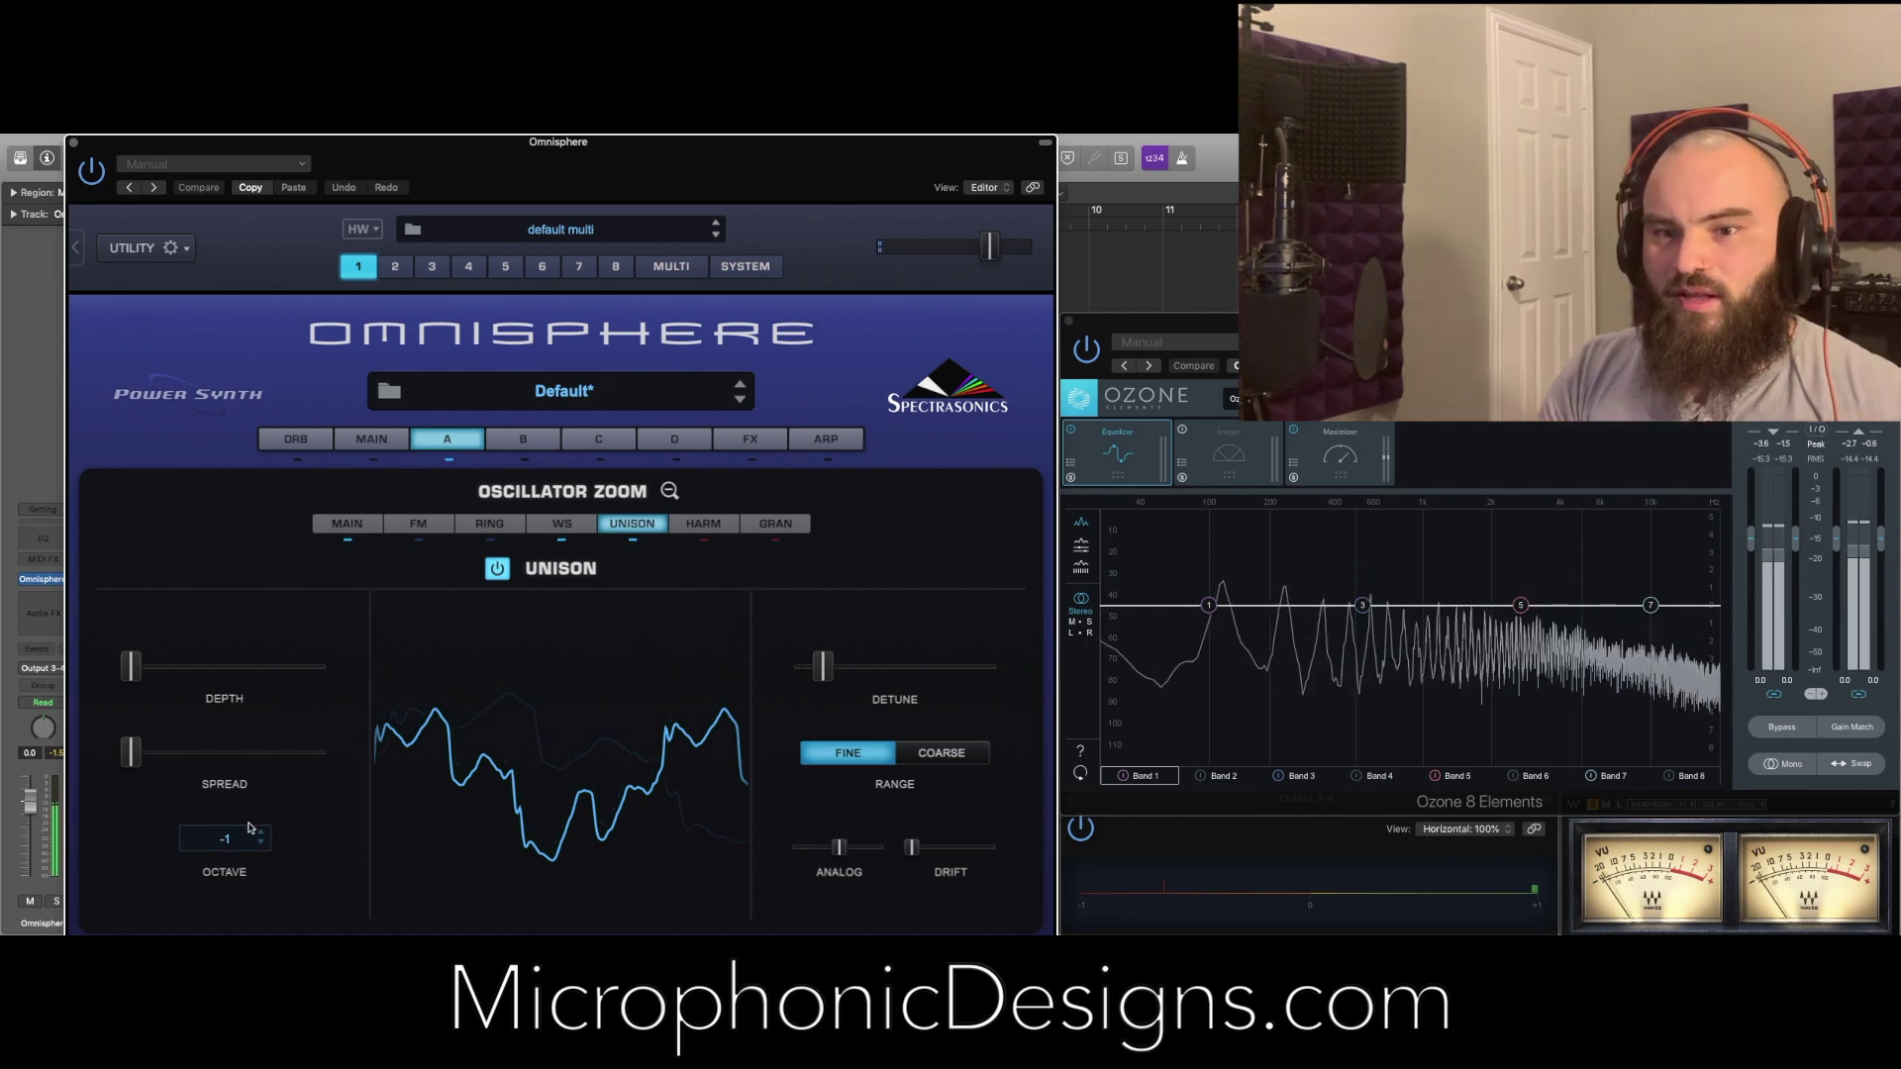
Refine layer A's Unison with slightly more depth, full spread, octave -2 and only a little detune
left_click_drag(138, 674, 152, 671)
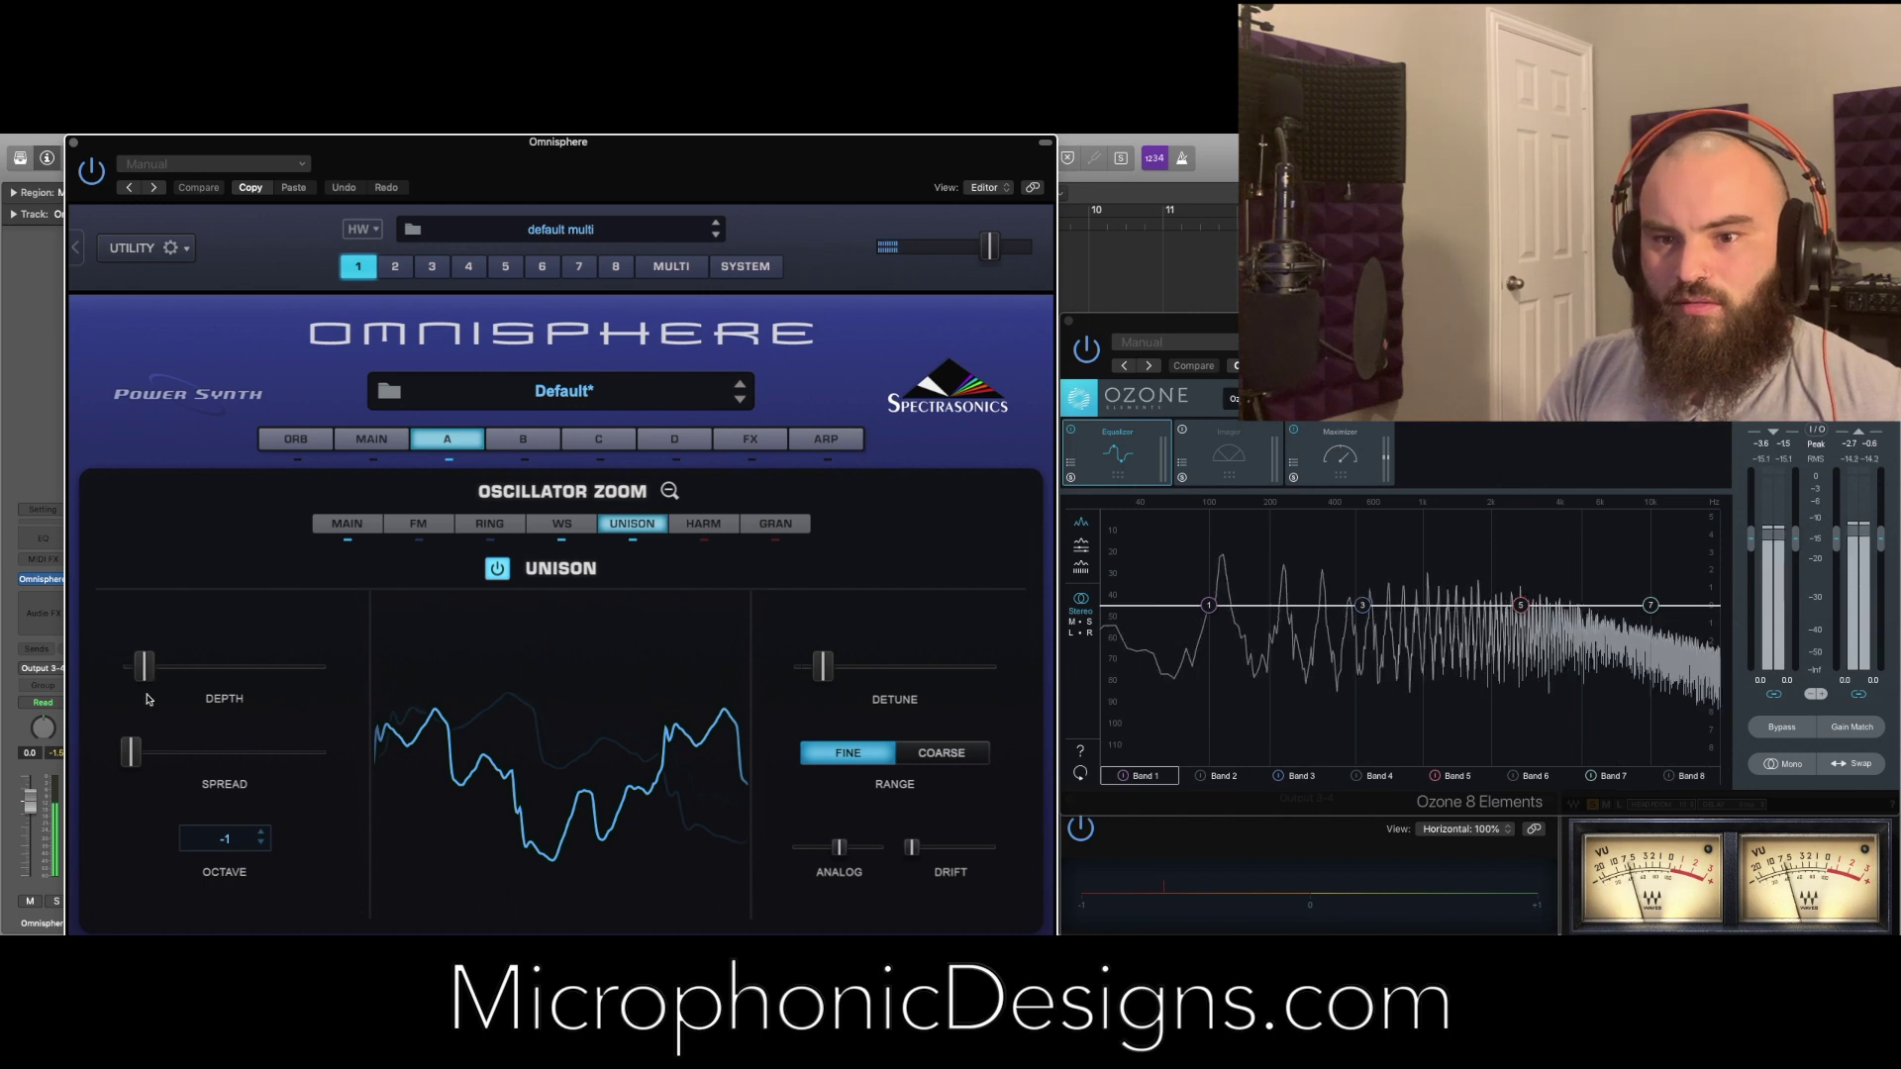
left_click_drag(134, 755, 330, 769)
left_click(256, 847)
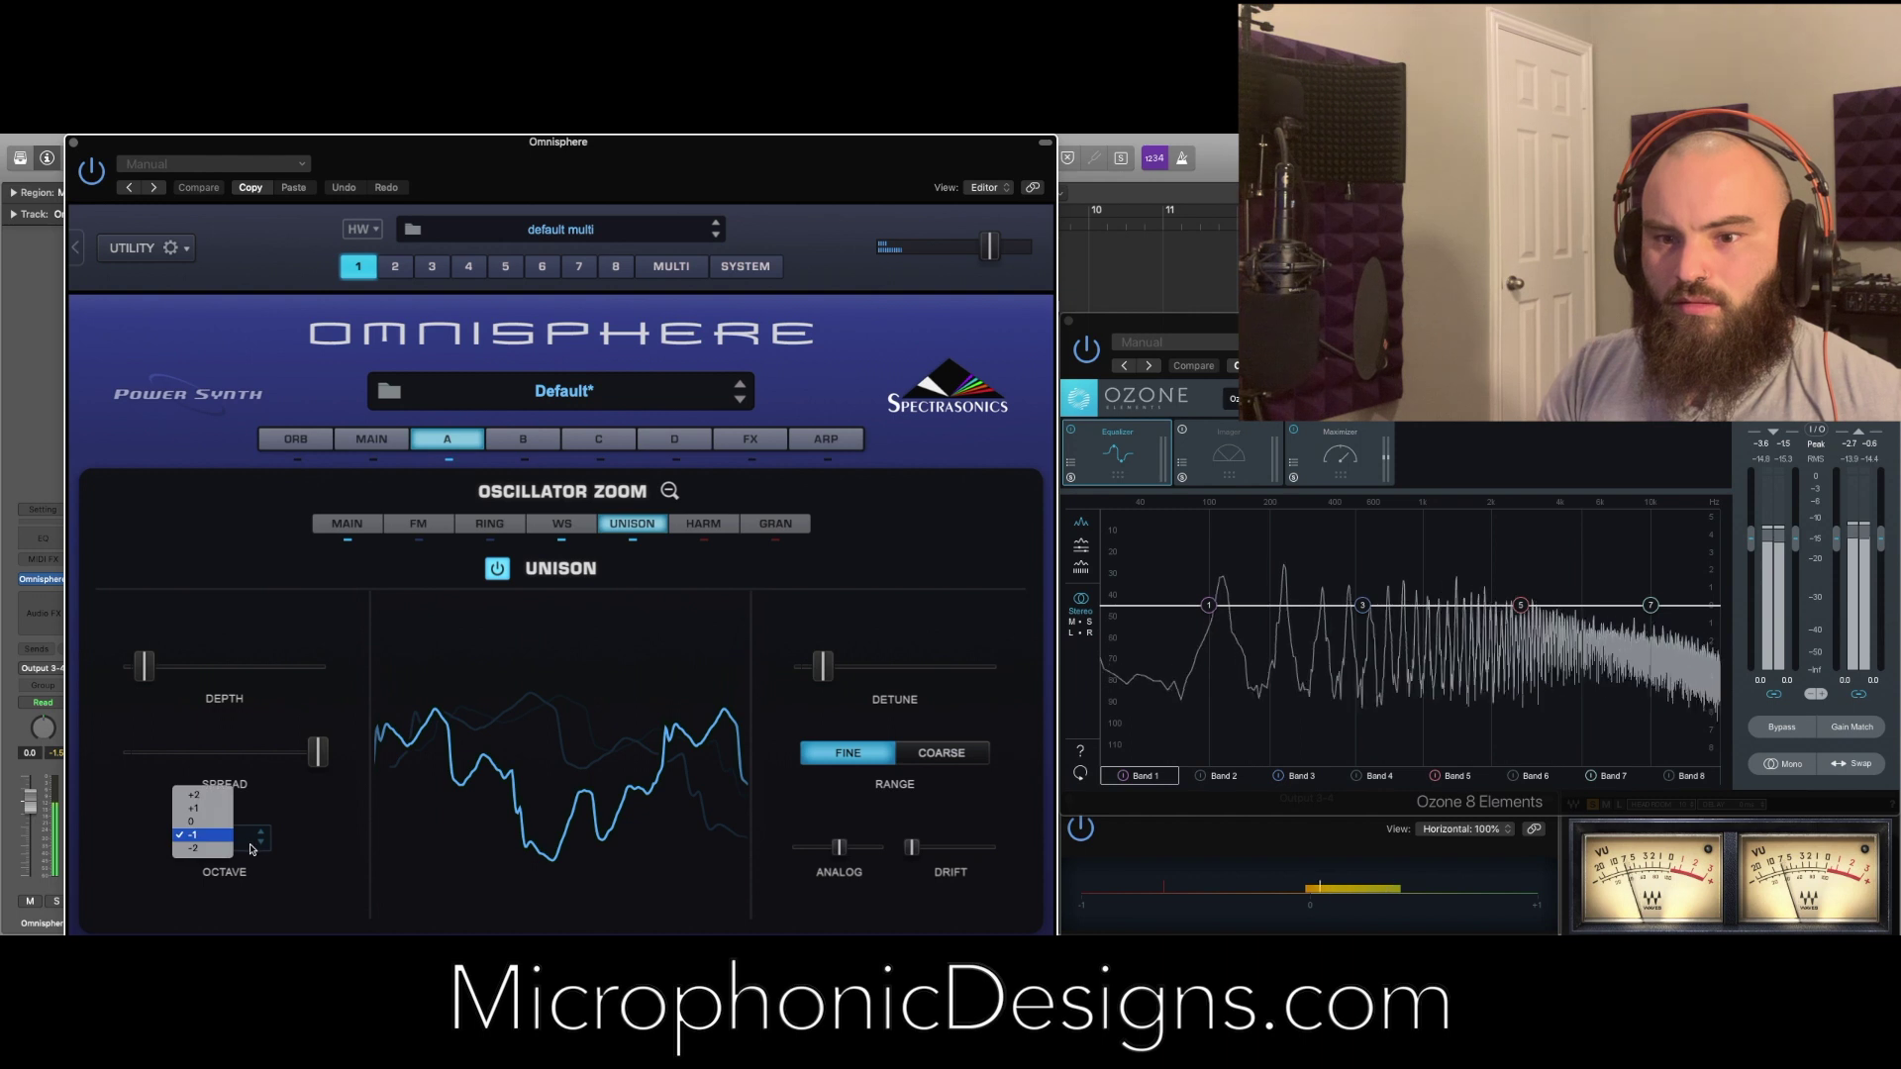
left_click(201, 847)
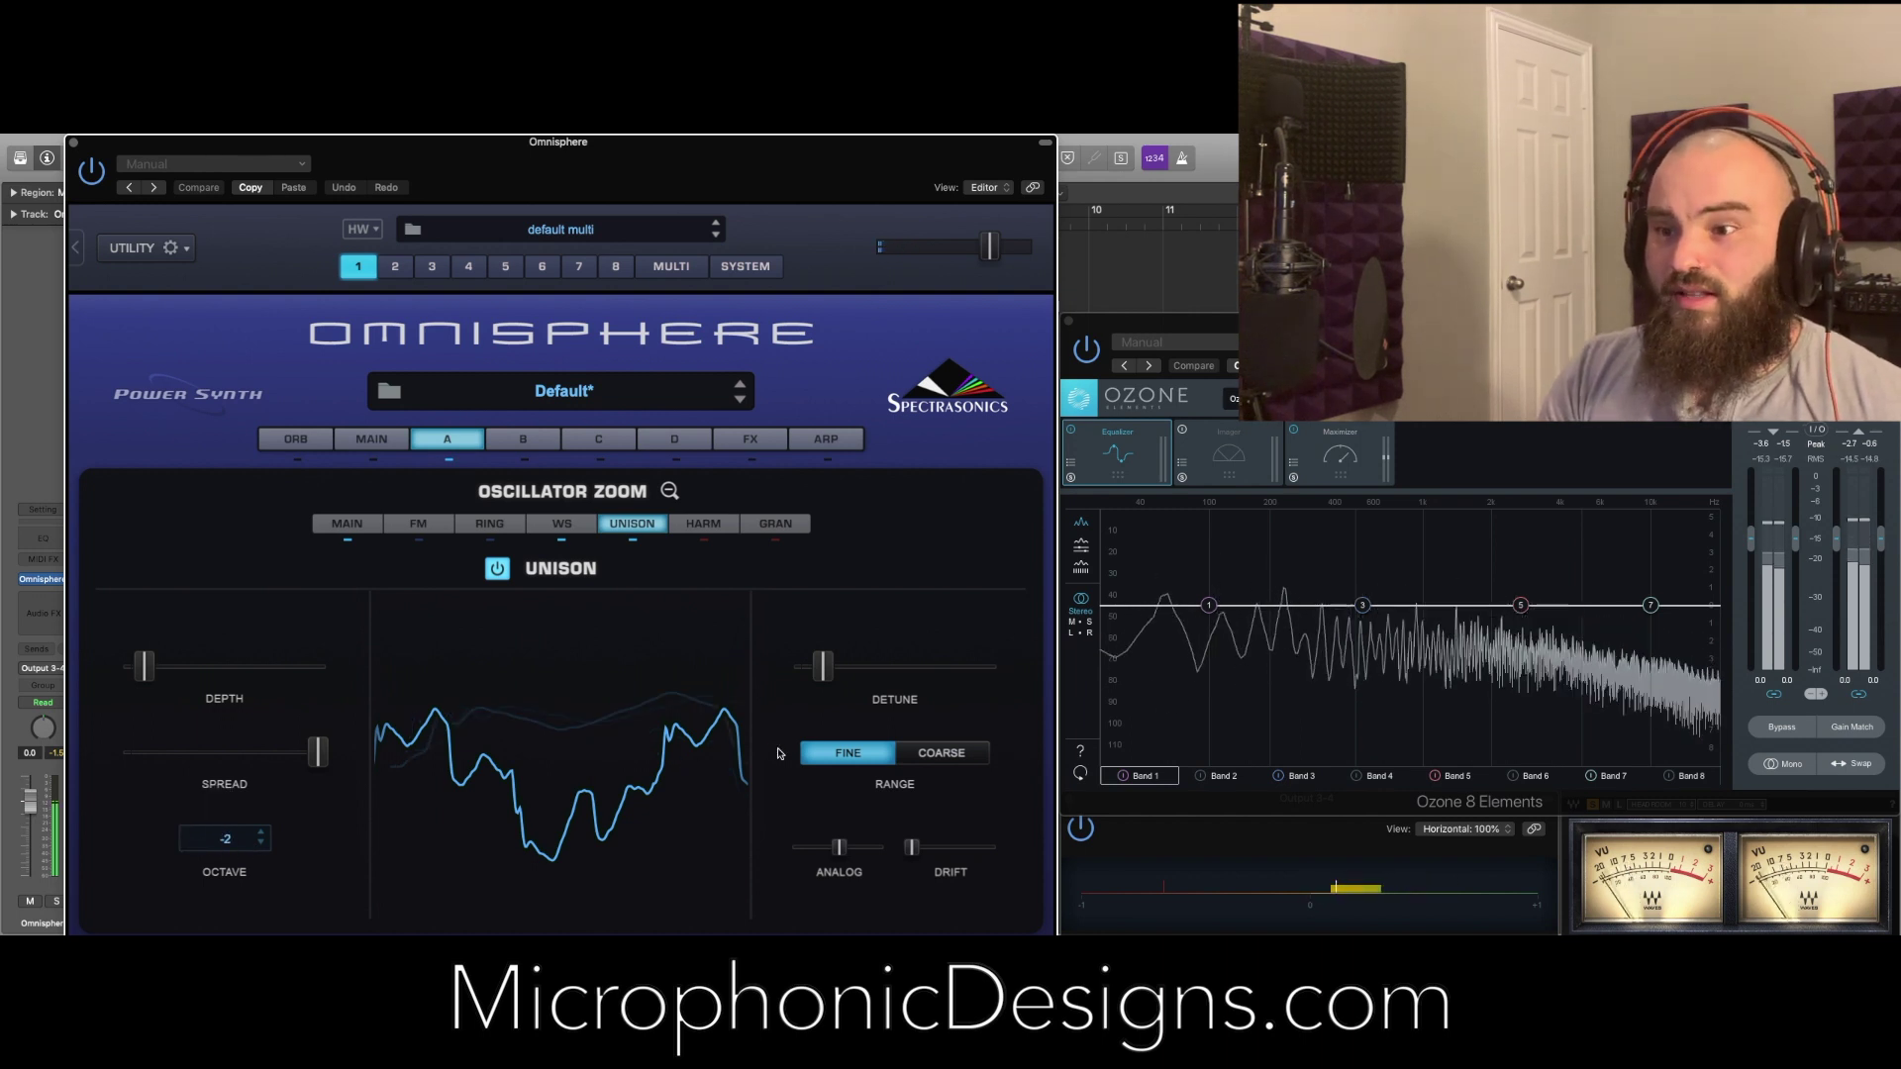
left_click_drag(822, 667, 800, 681)
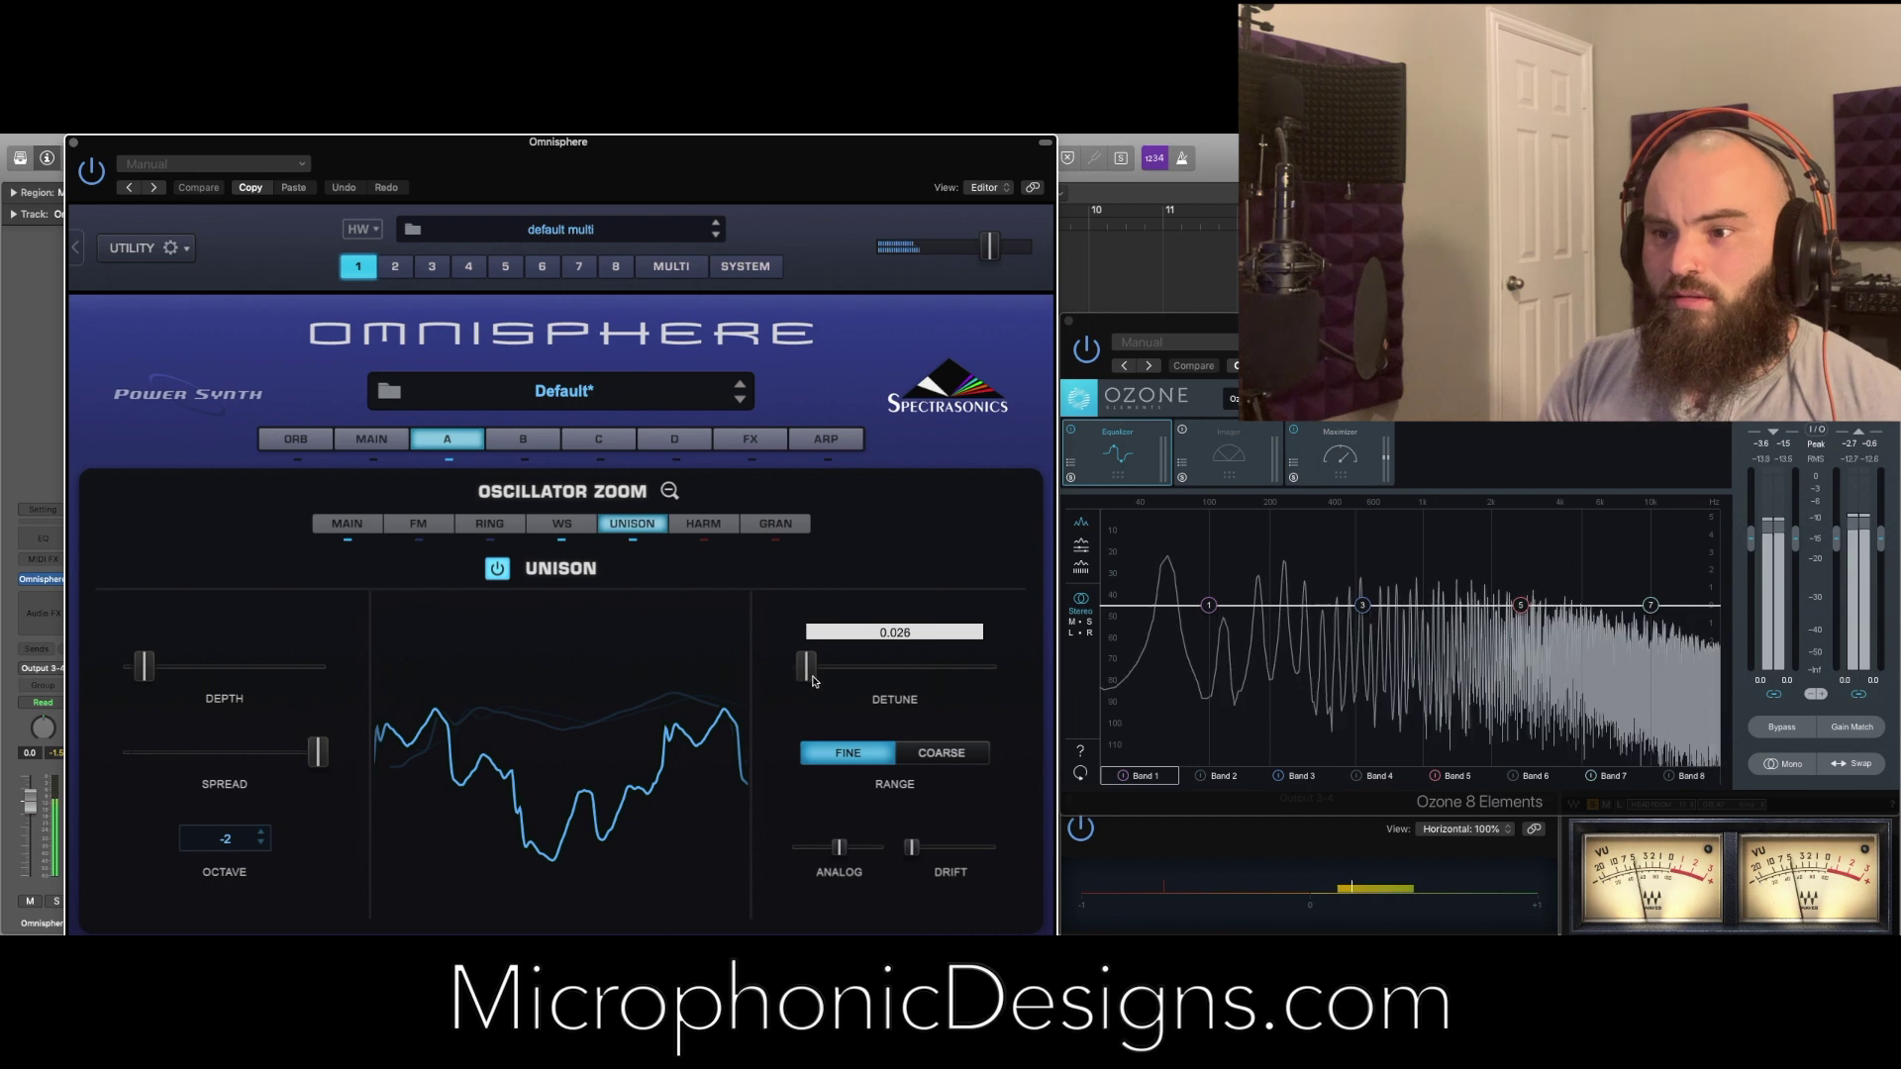
mouse_move(828, 683)
left_mouse_down()
mouse_move(931, 683)
mouse_move(817, 679)
left_mouse_up()
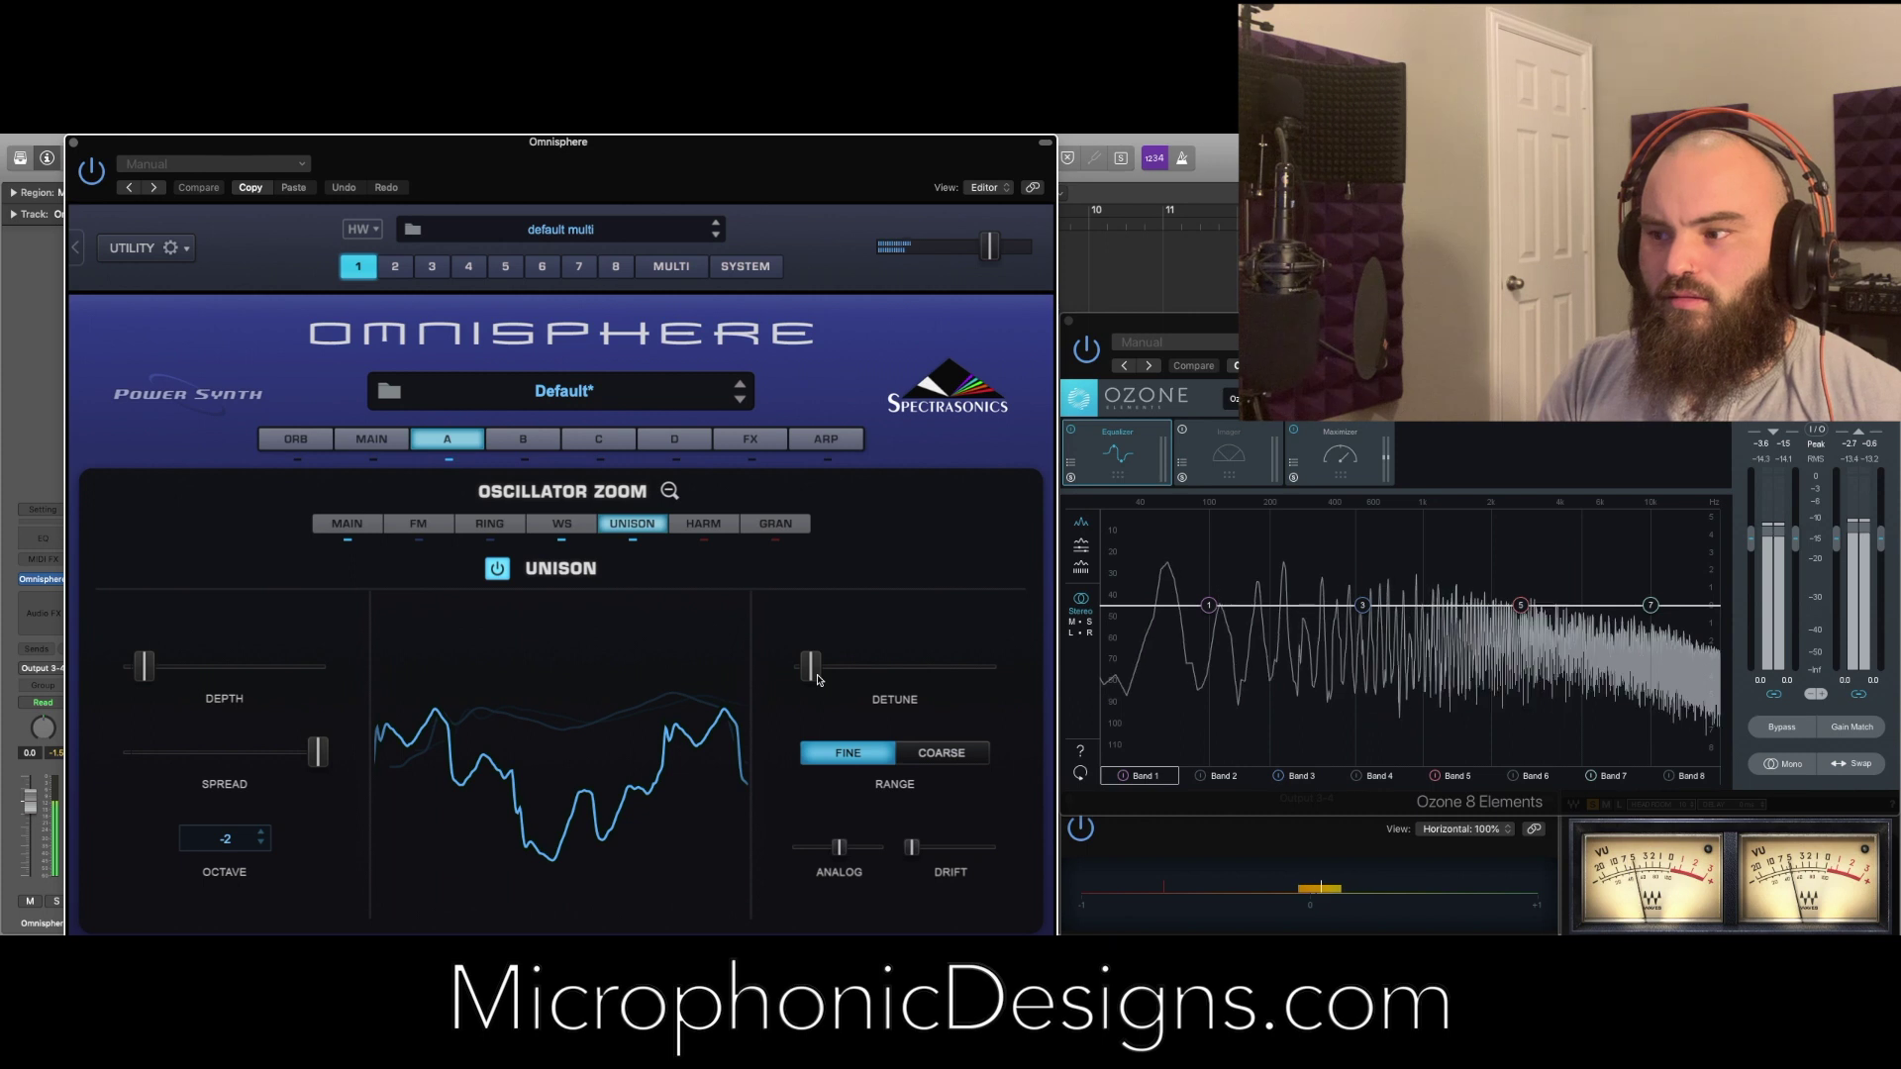
Activate layer B with a Sine waveform and transpose it to -12
left_click(538, 437)
left_click(498, 568)
left_click(675, 494)
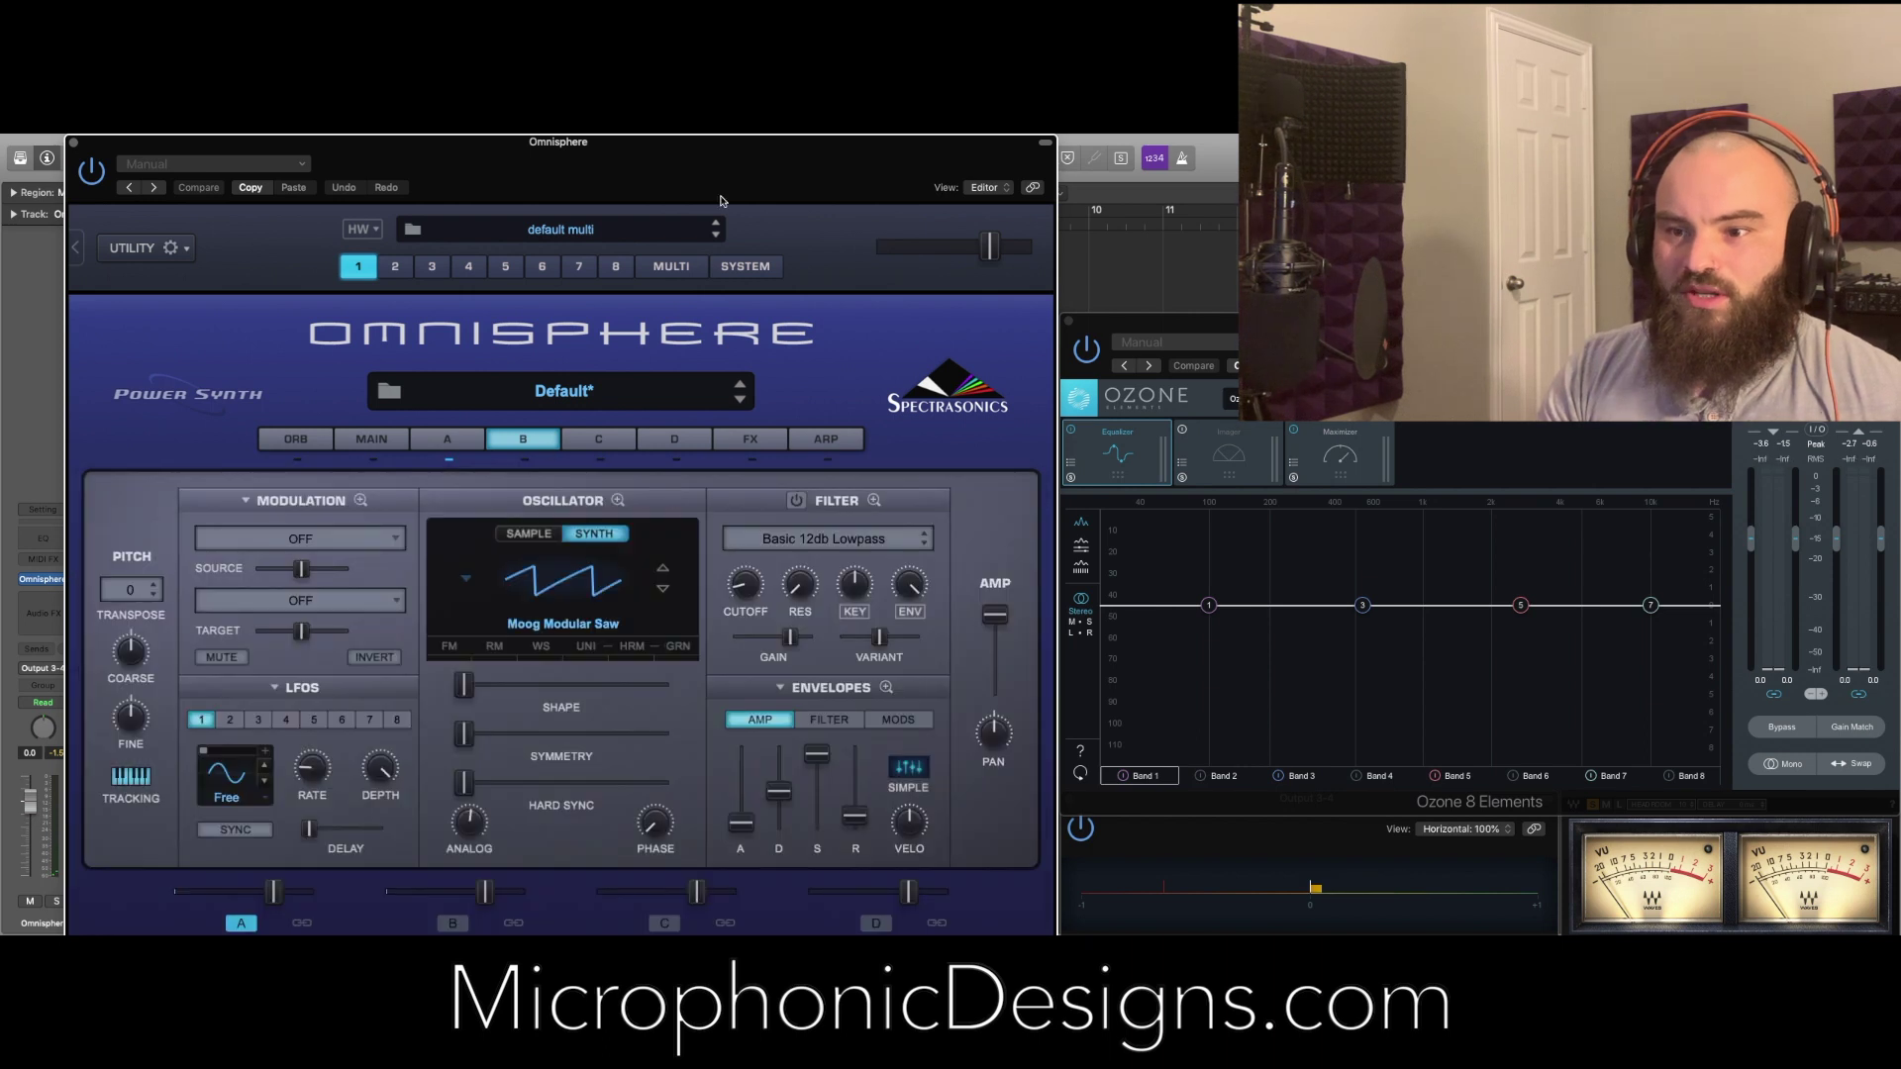
left_click(513, 614)
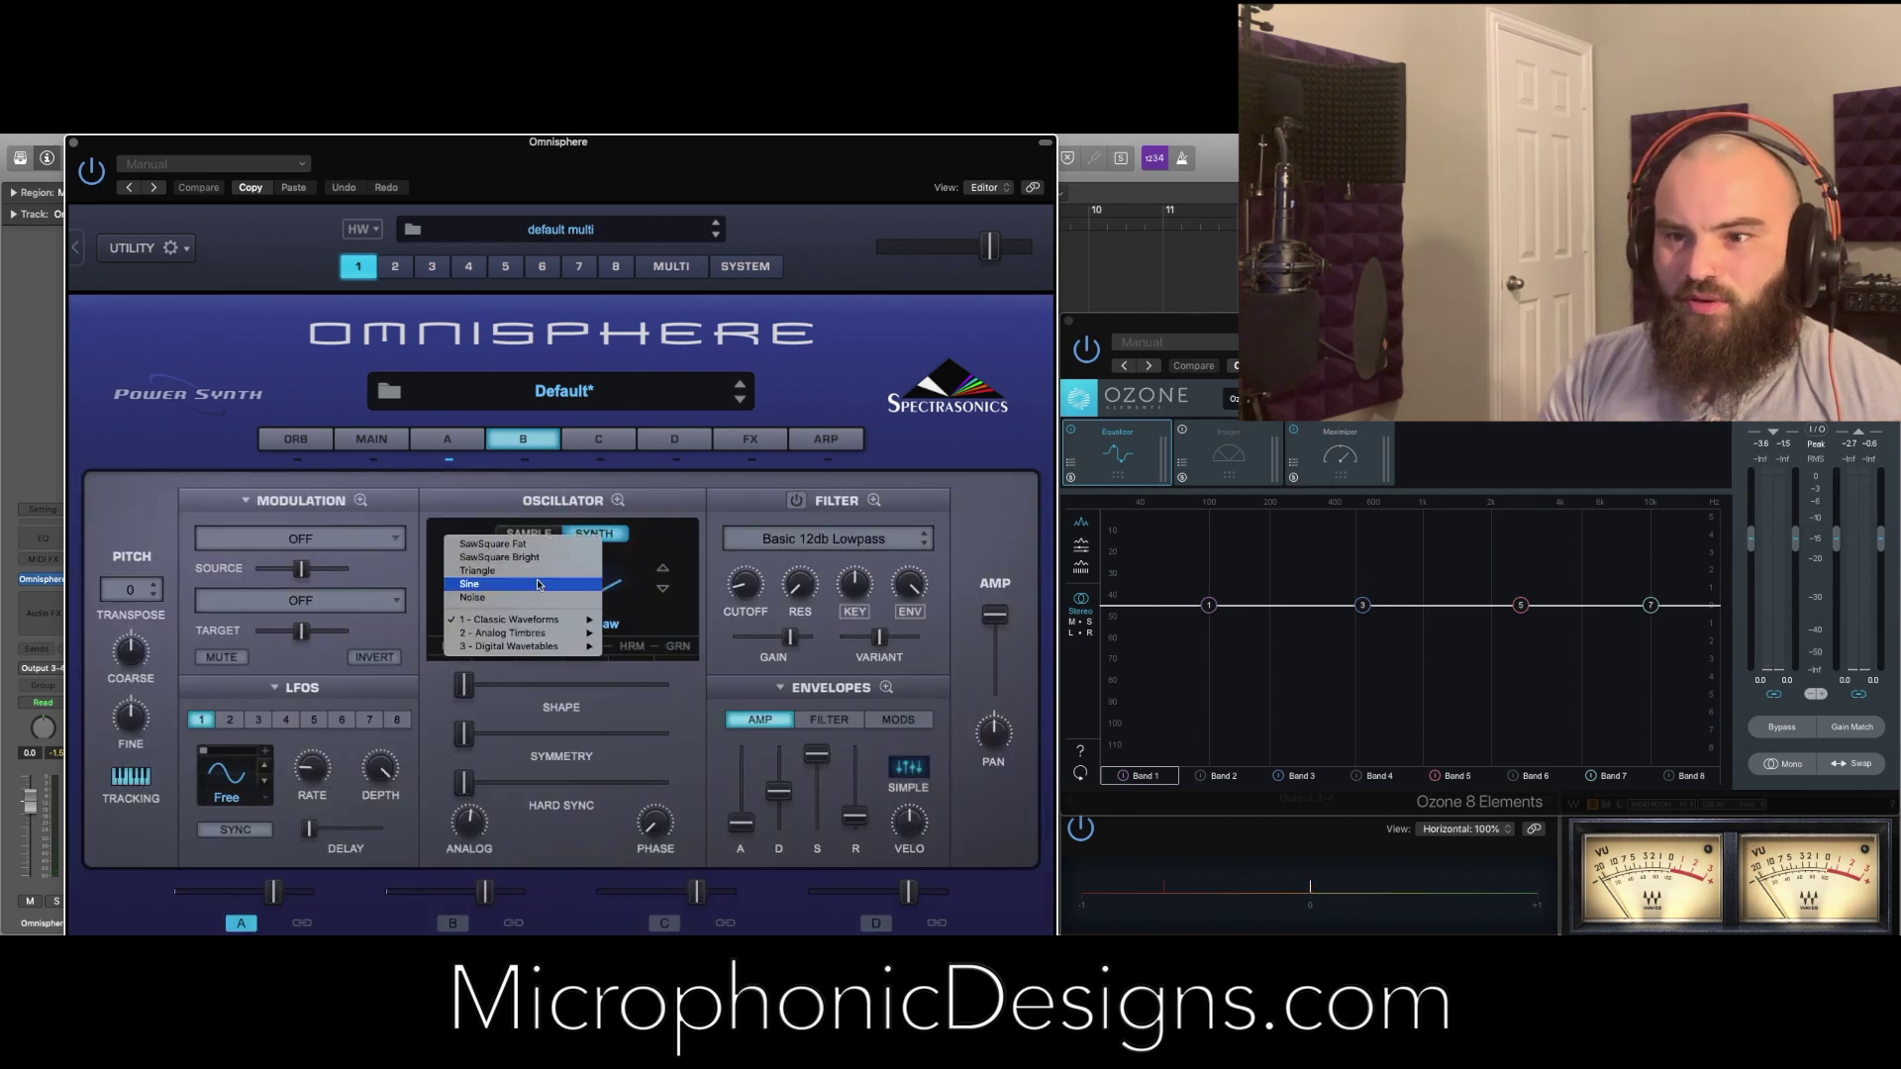
left_click(537, 584)
left_click(141, 592)
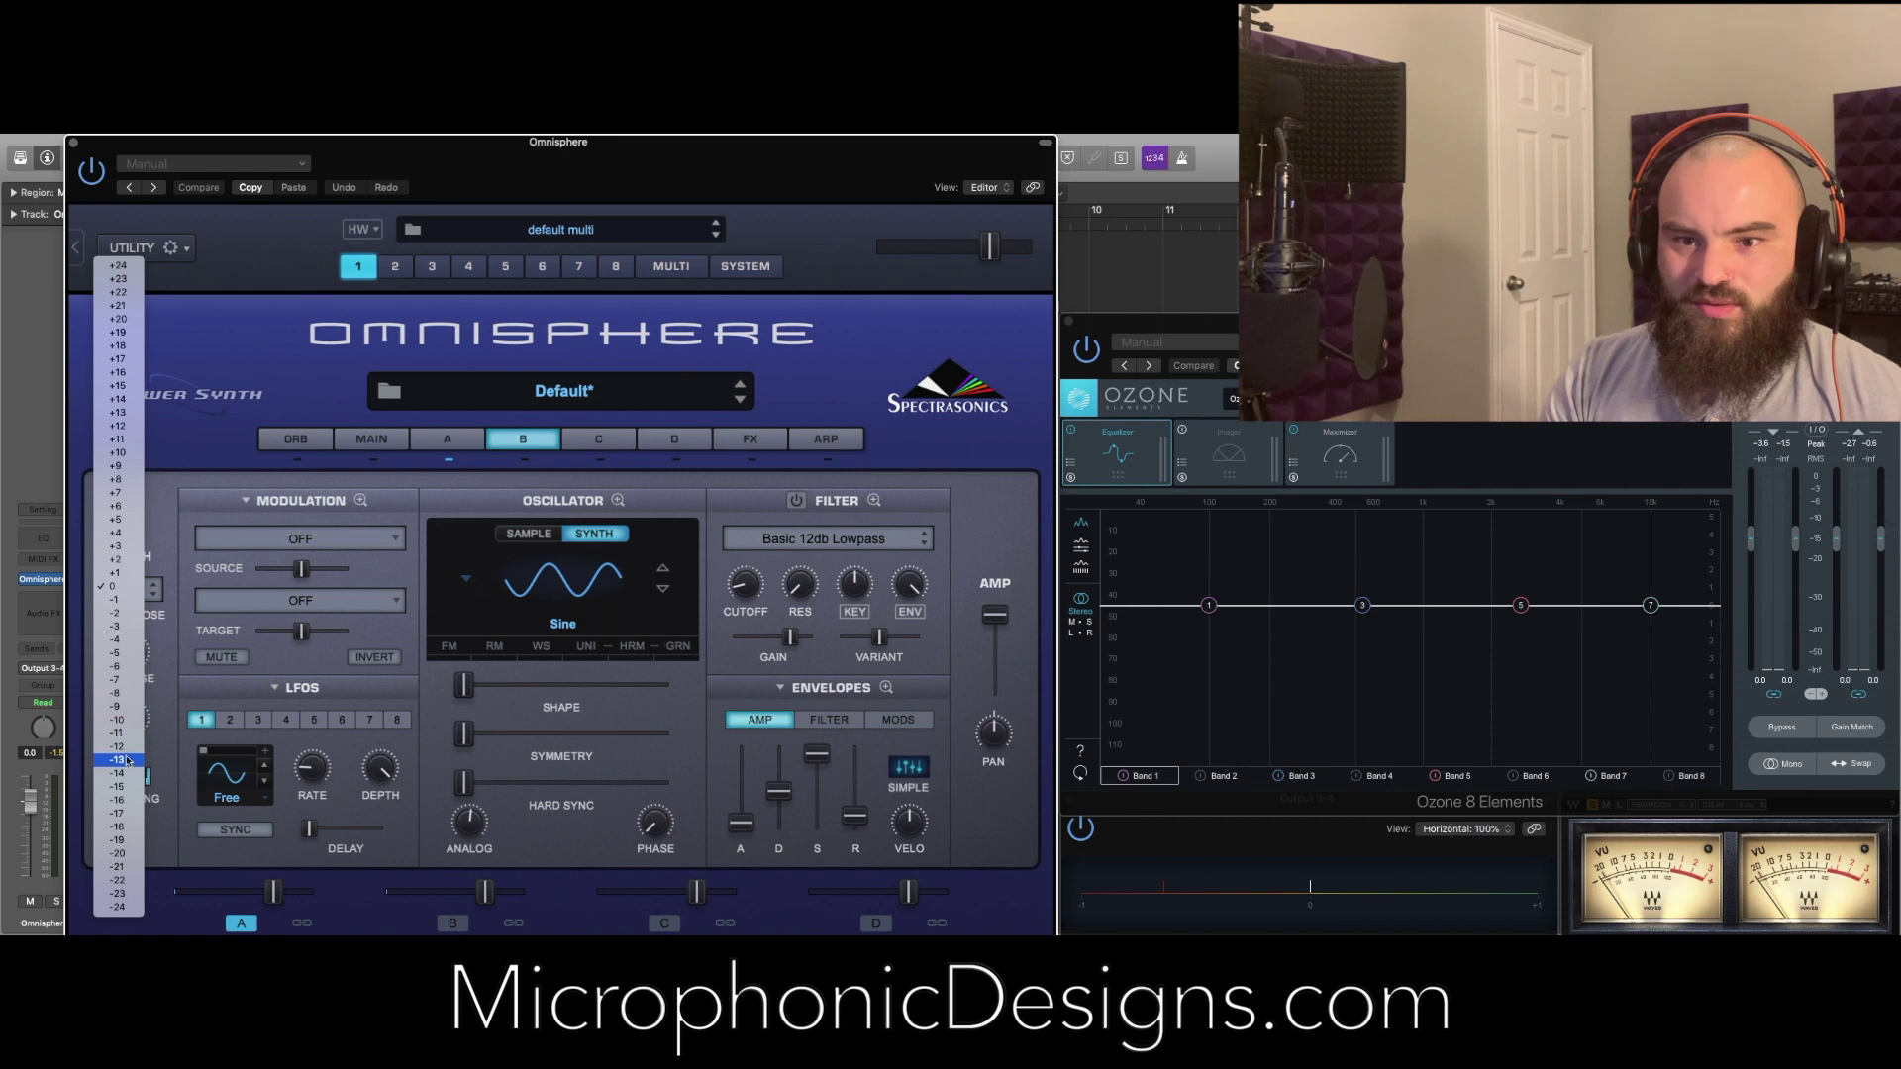
left_click(128, 751)
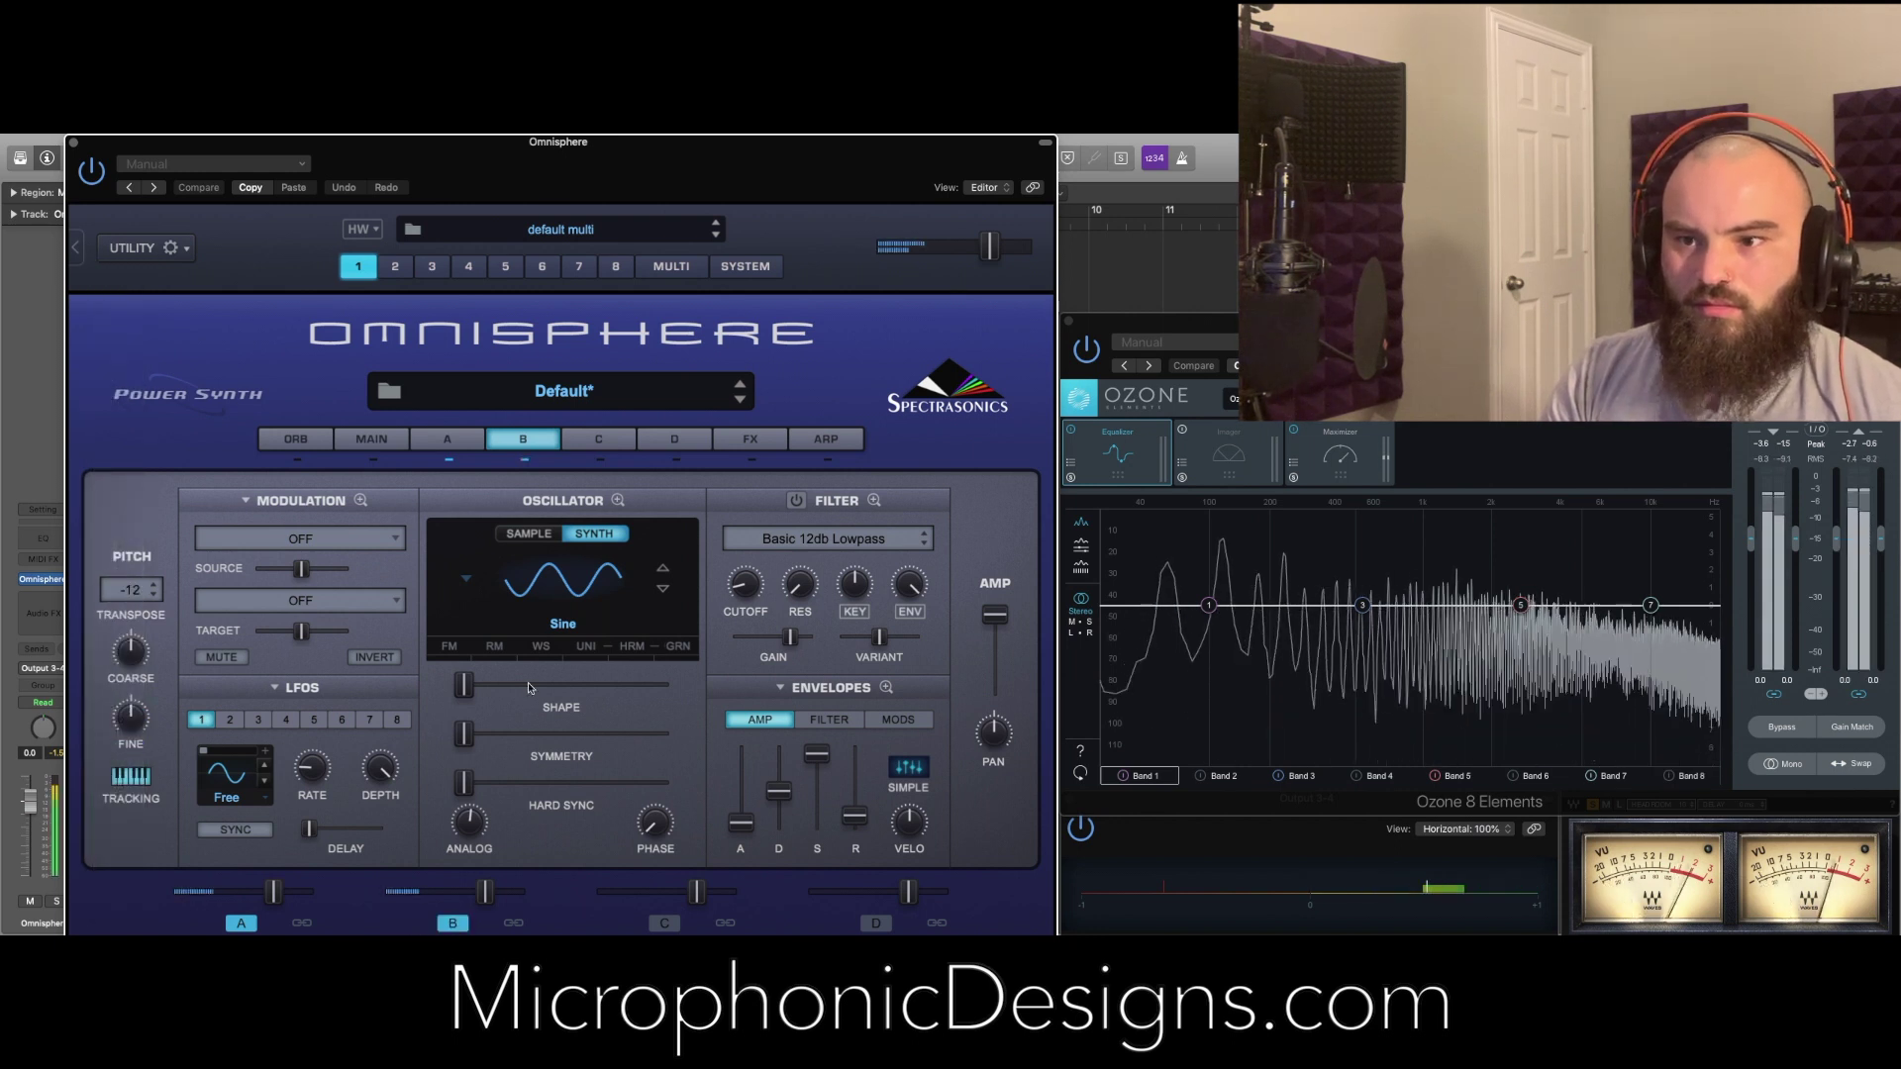
Lower layer B's mix level slightly and set its transpose to -24
left_click_drag(492, 878, 475, 881)
left_click(130, 589)
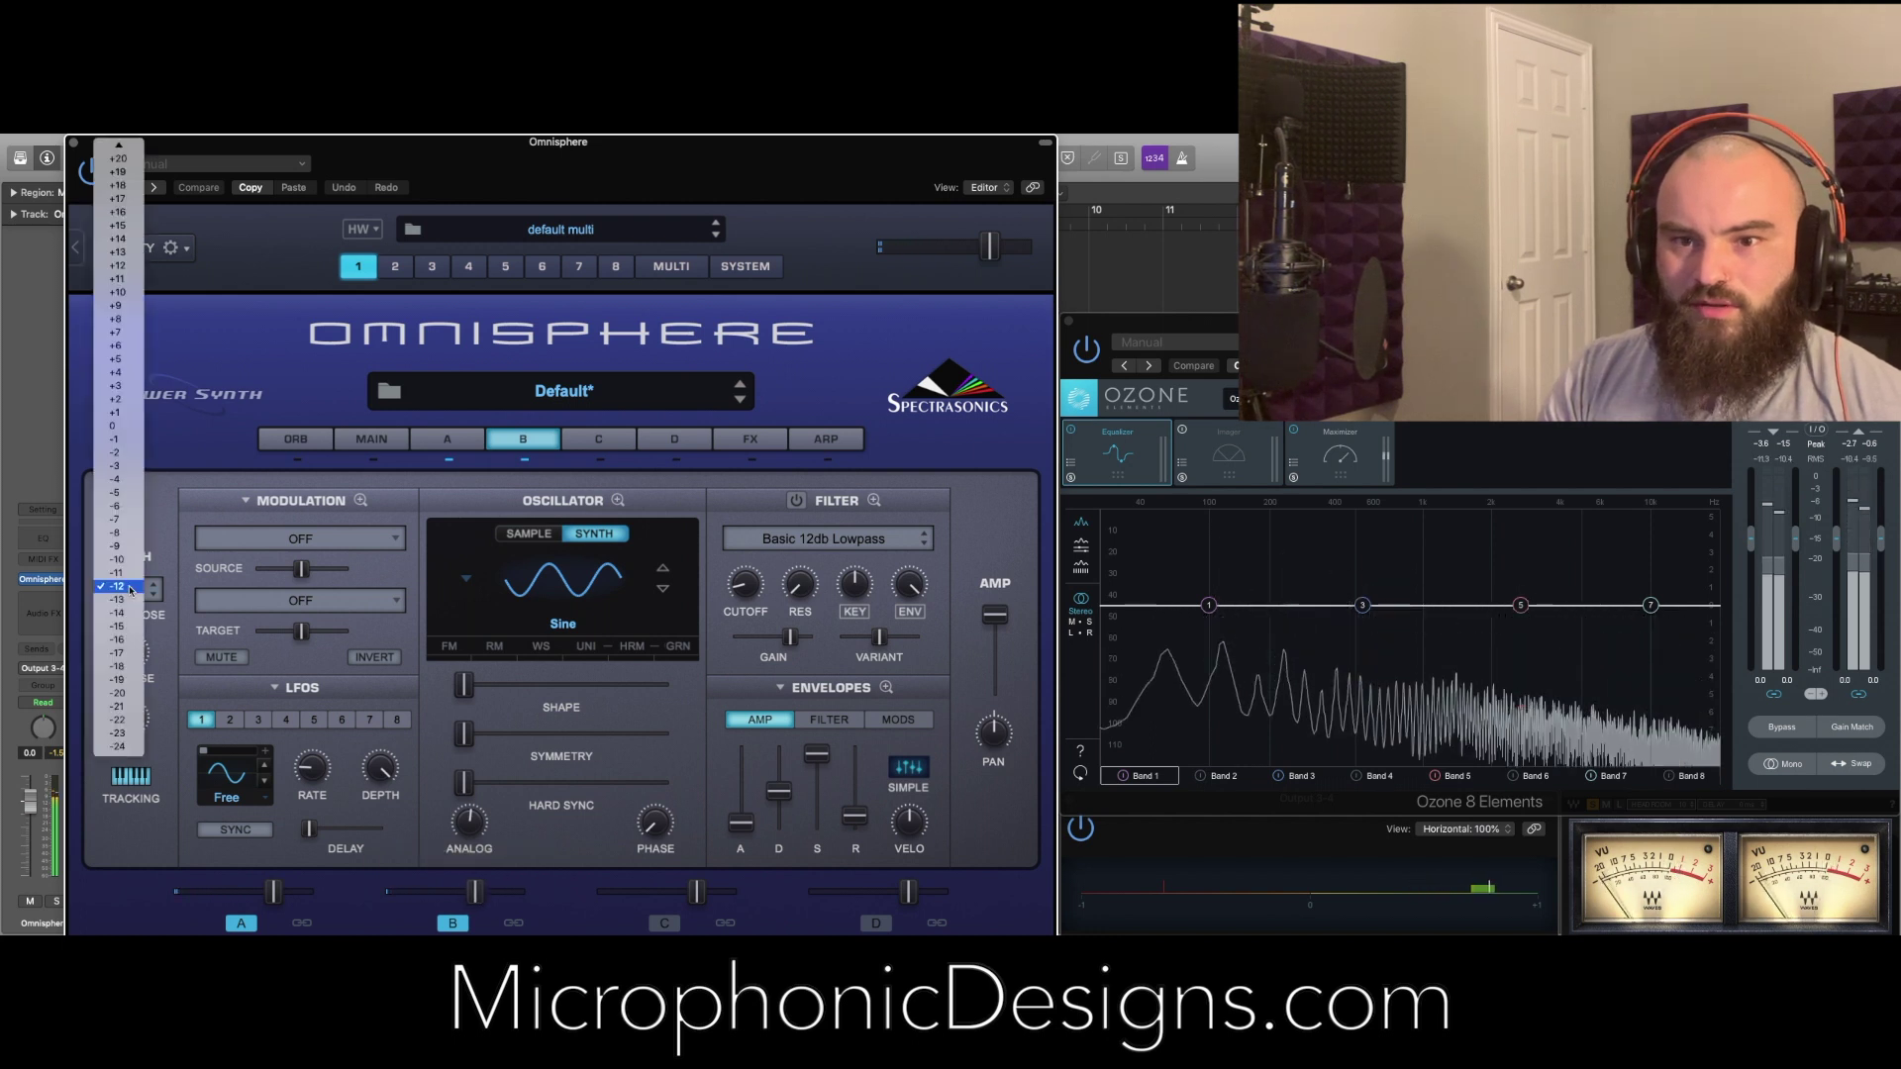
left_click(129, 756)
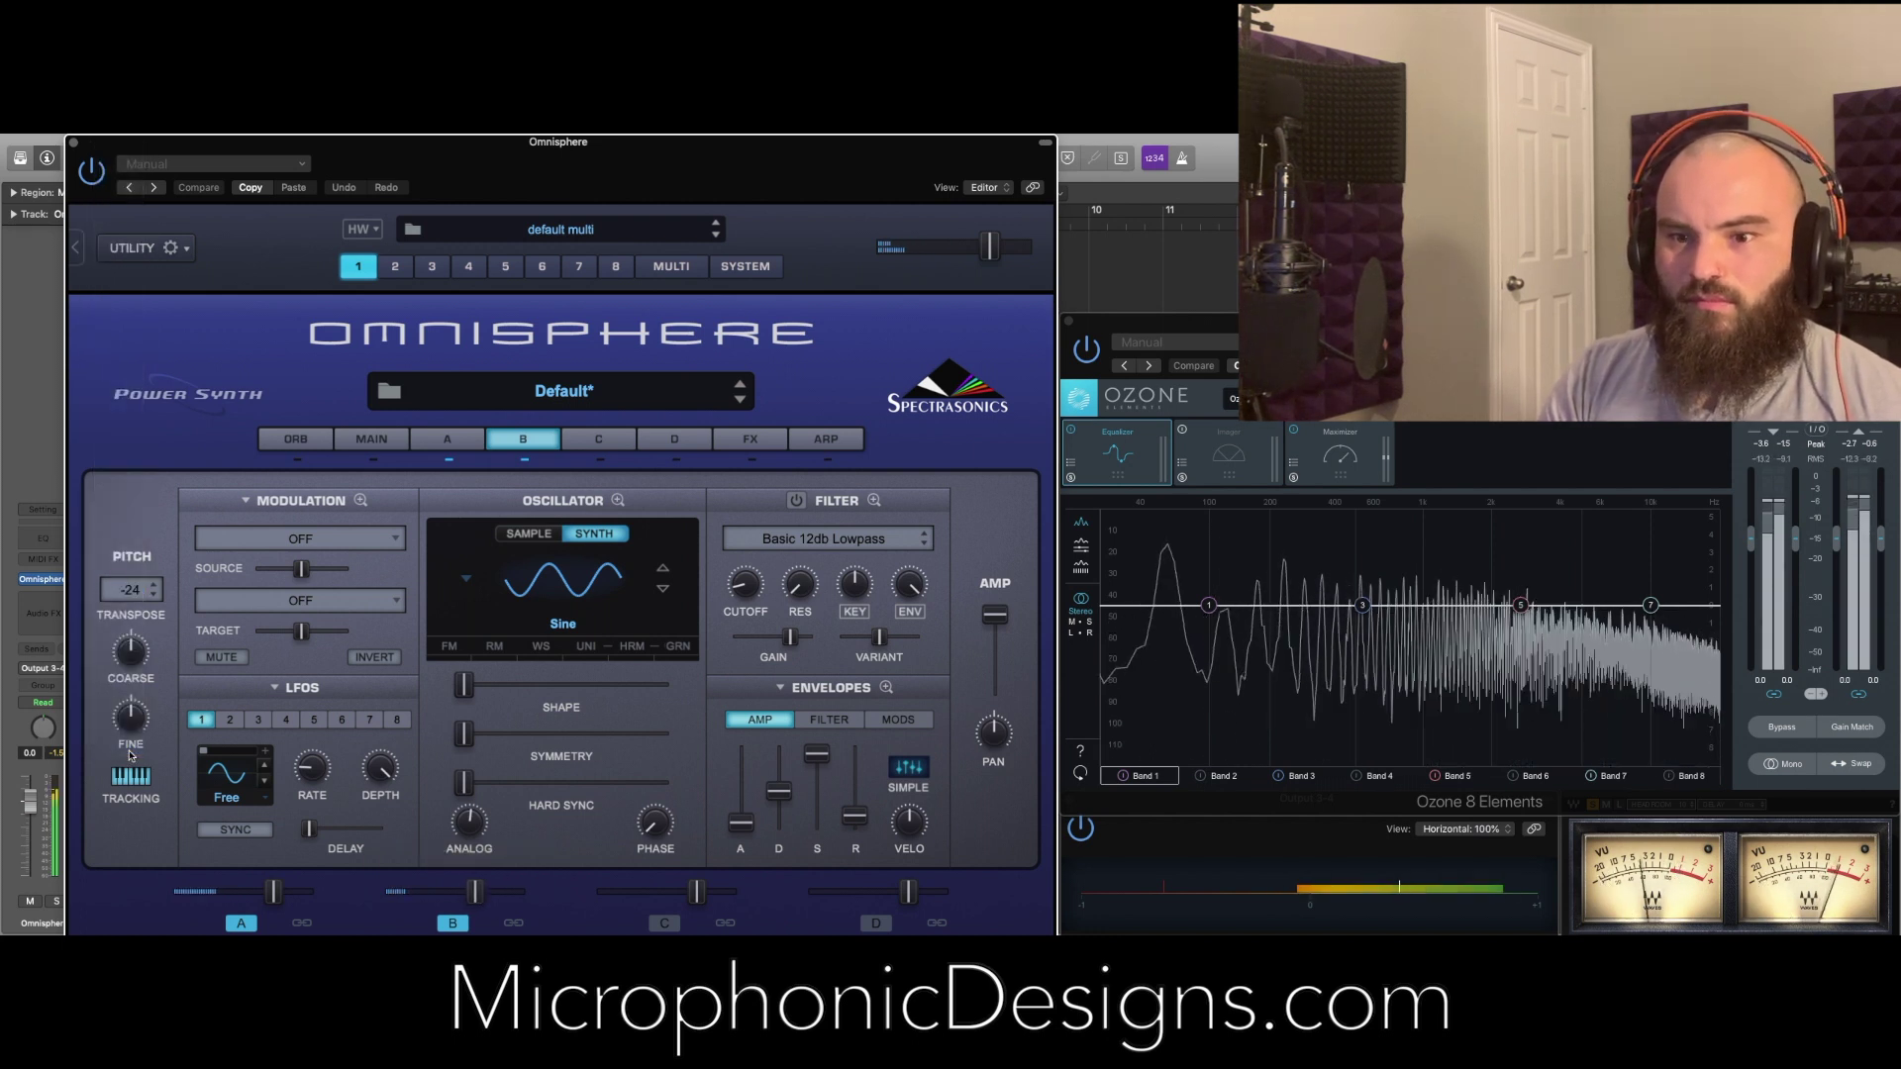
Turn on Unison for layer B with spread and detune at minimum and the depth raised slightly
left_click(617, 500)
left_click(632, 523)
left_click(497, 568)
left_click_drag(315, 749, 130, 753)
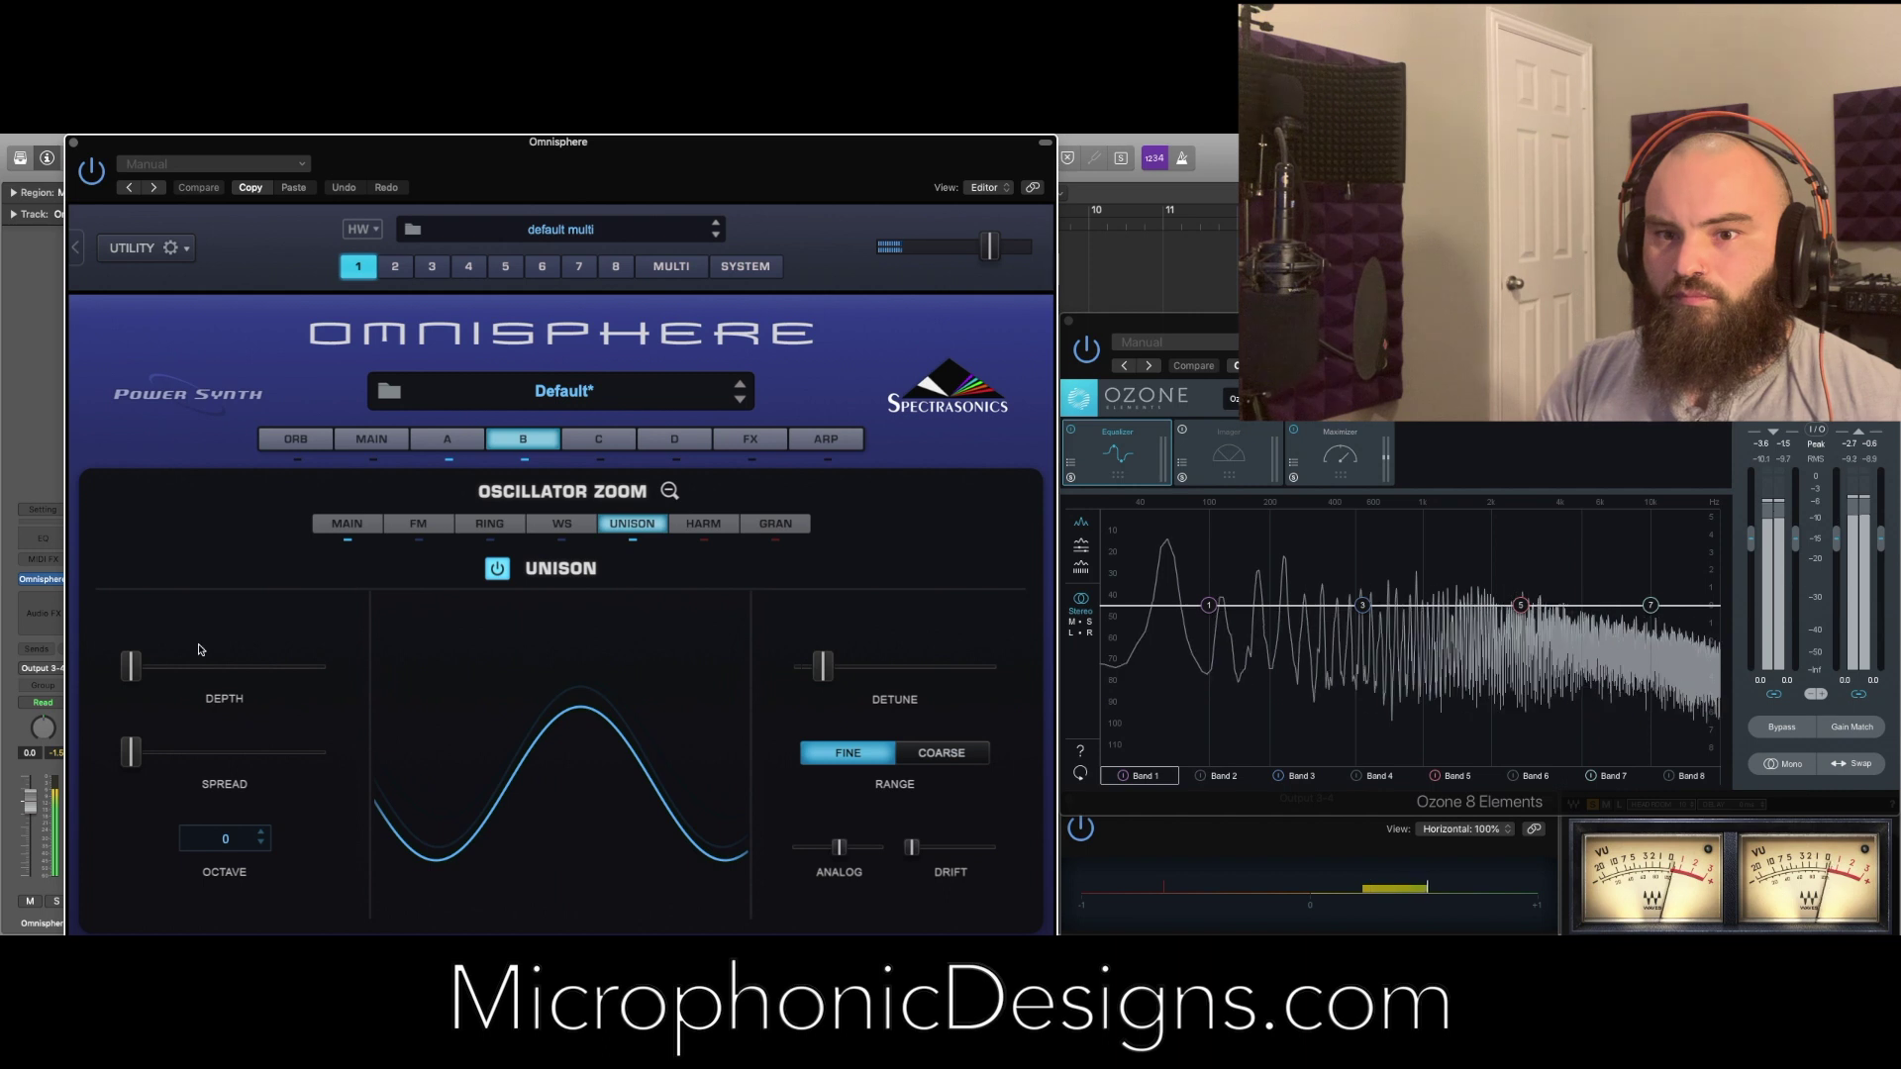
left_click_drag(132, 666, 153, 673)
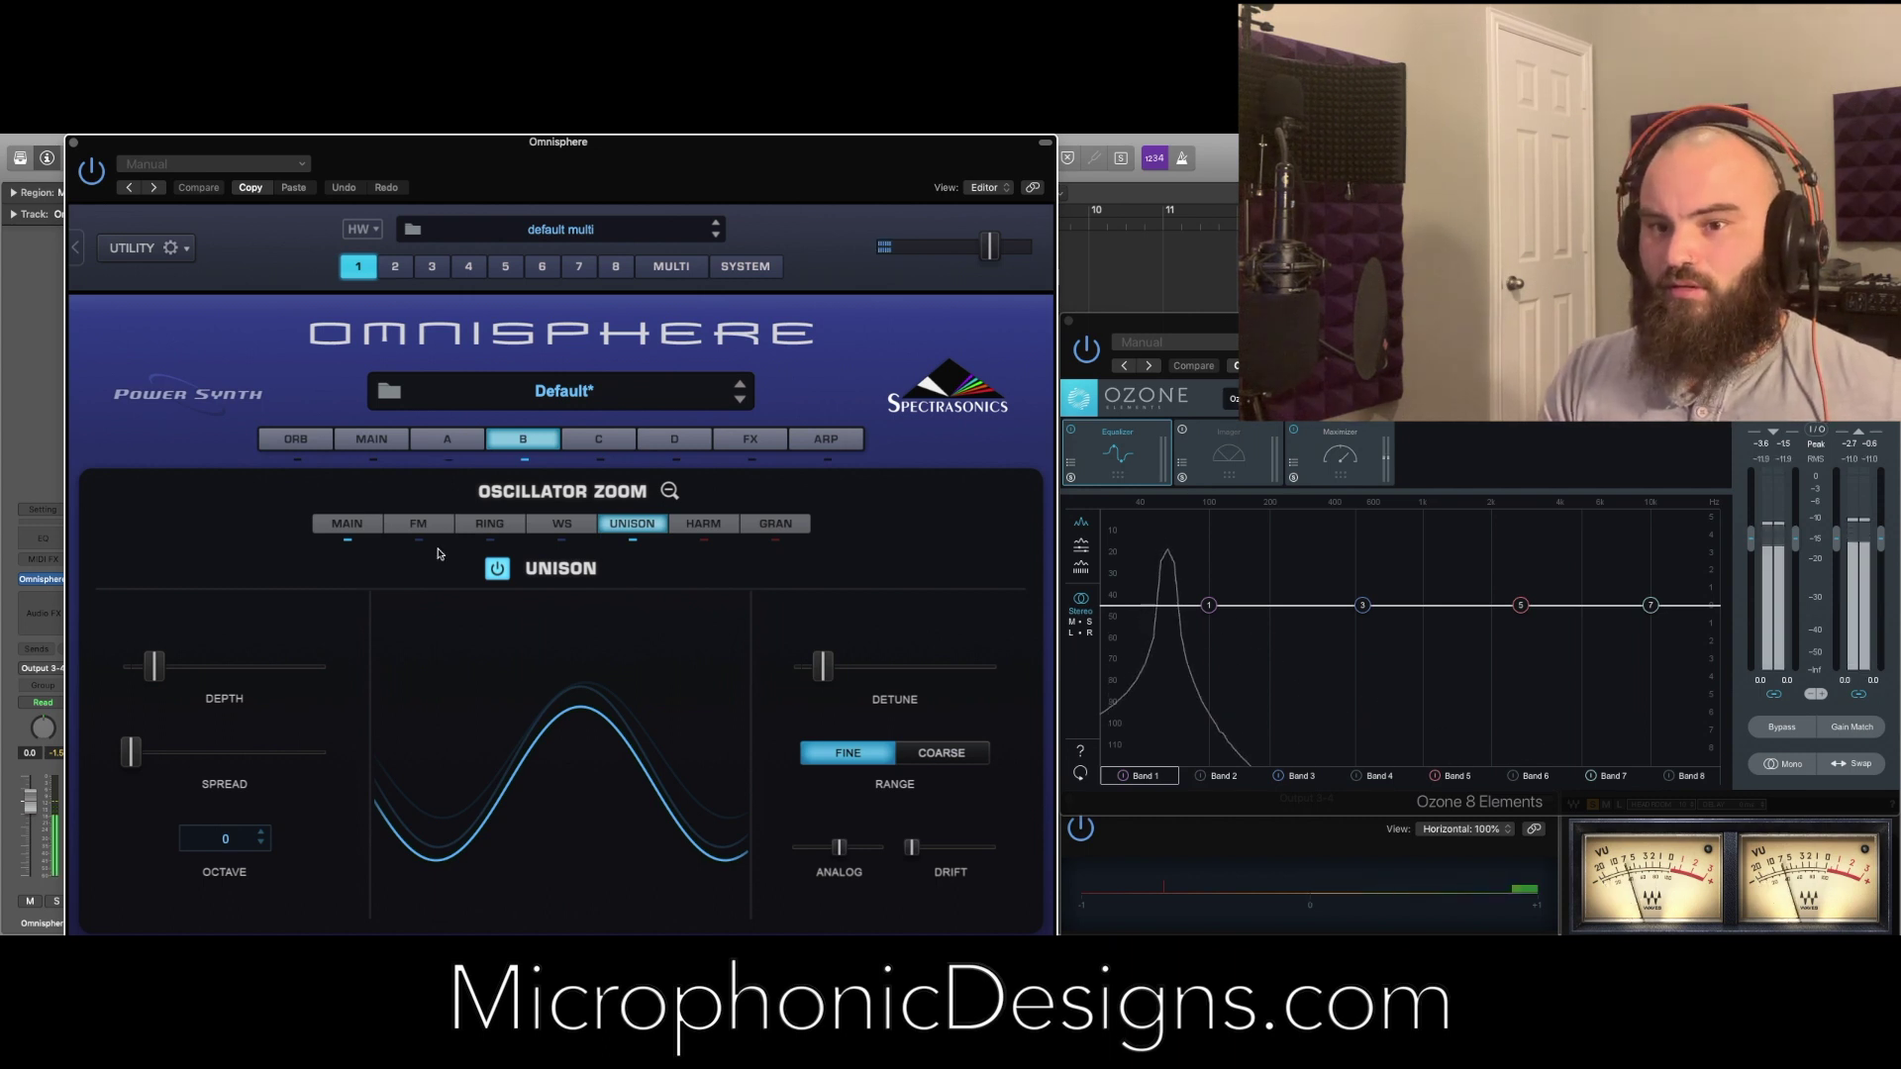
left_click_drag(822, 668, 802, 679)
left_click_drag(153, 666, 164, 747)
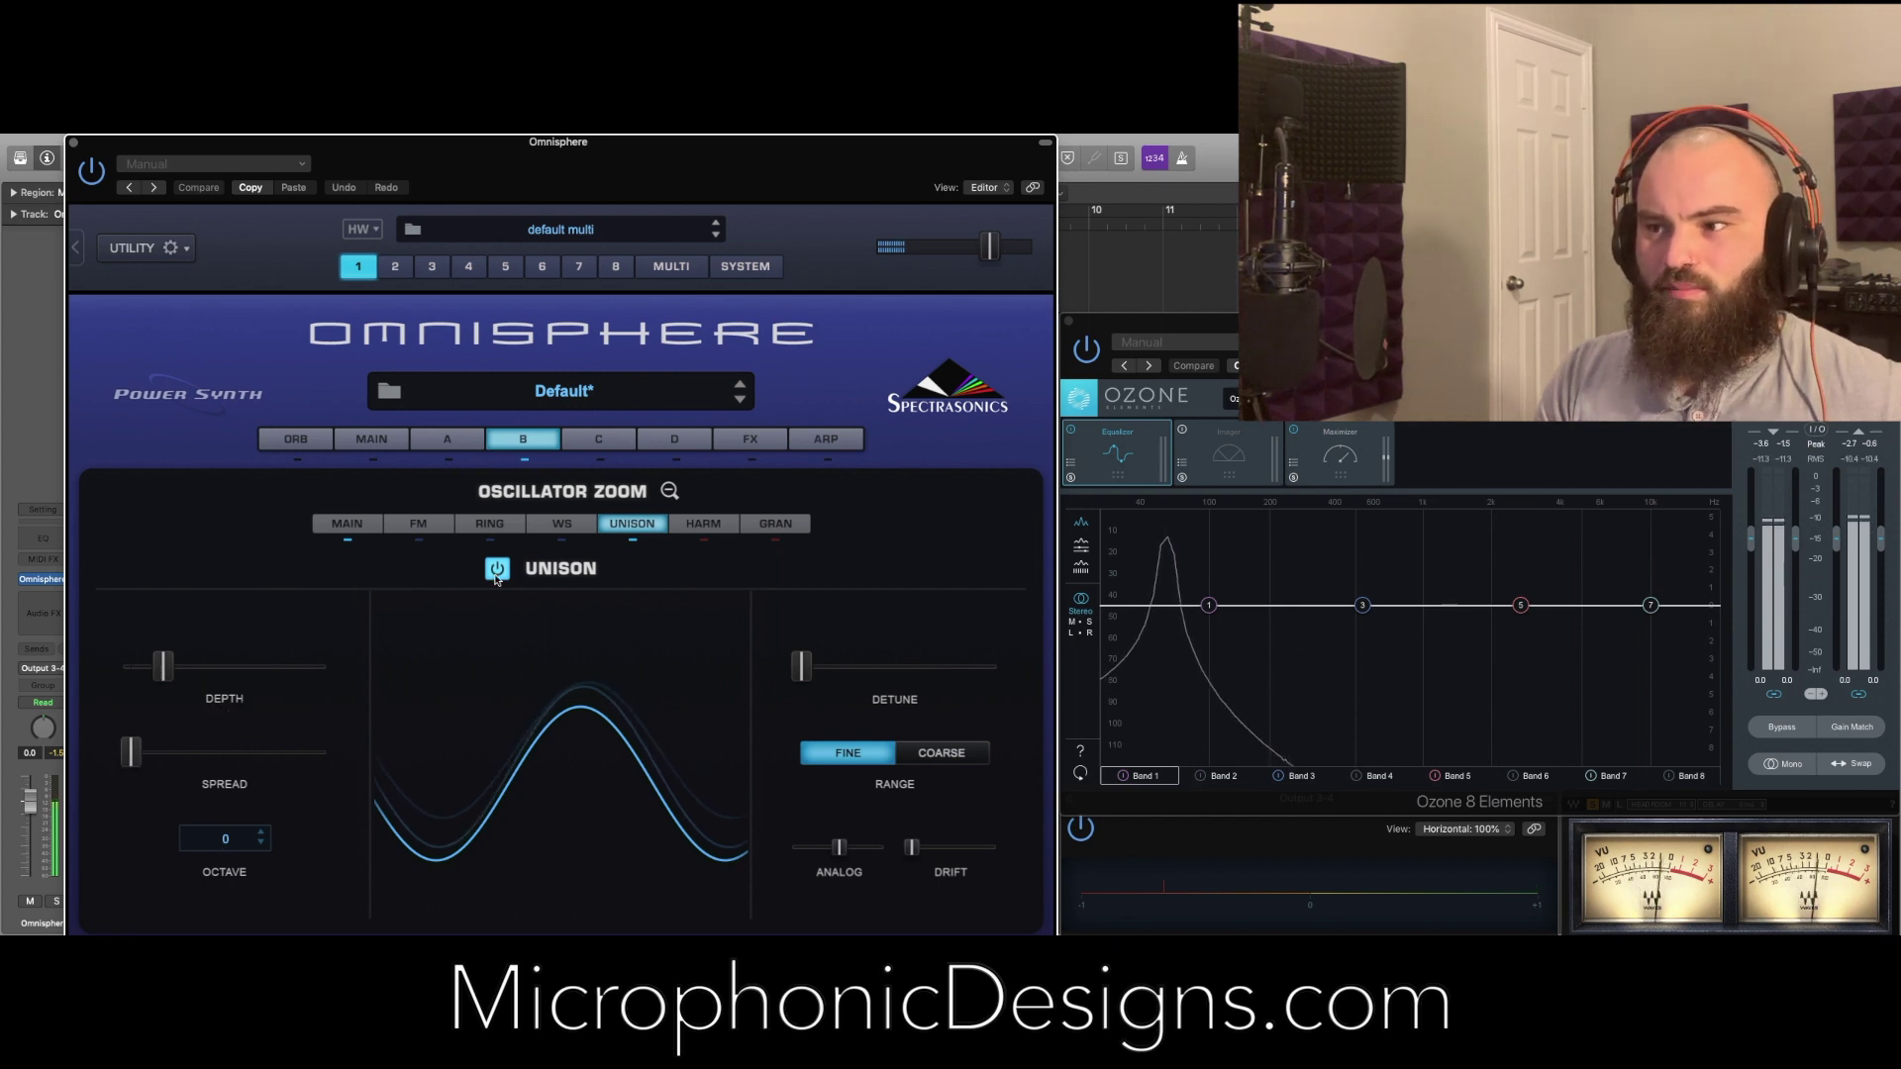
Try layer B's transpose at -12, and set it back to -24
left_click(347, 523)
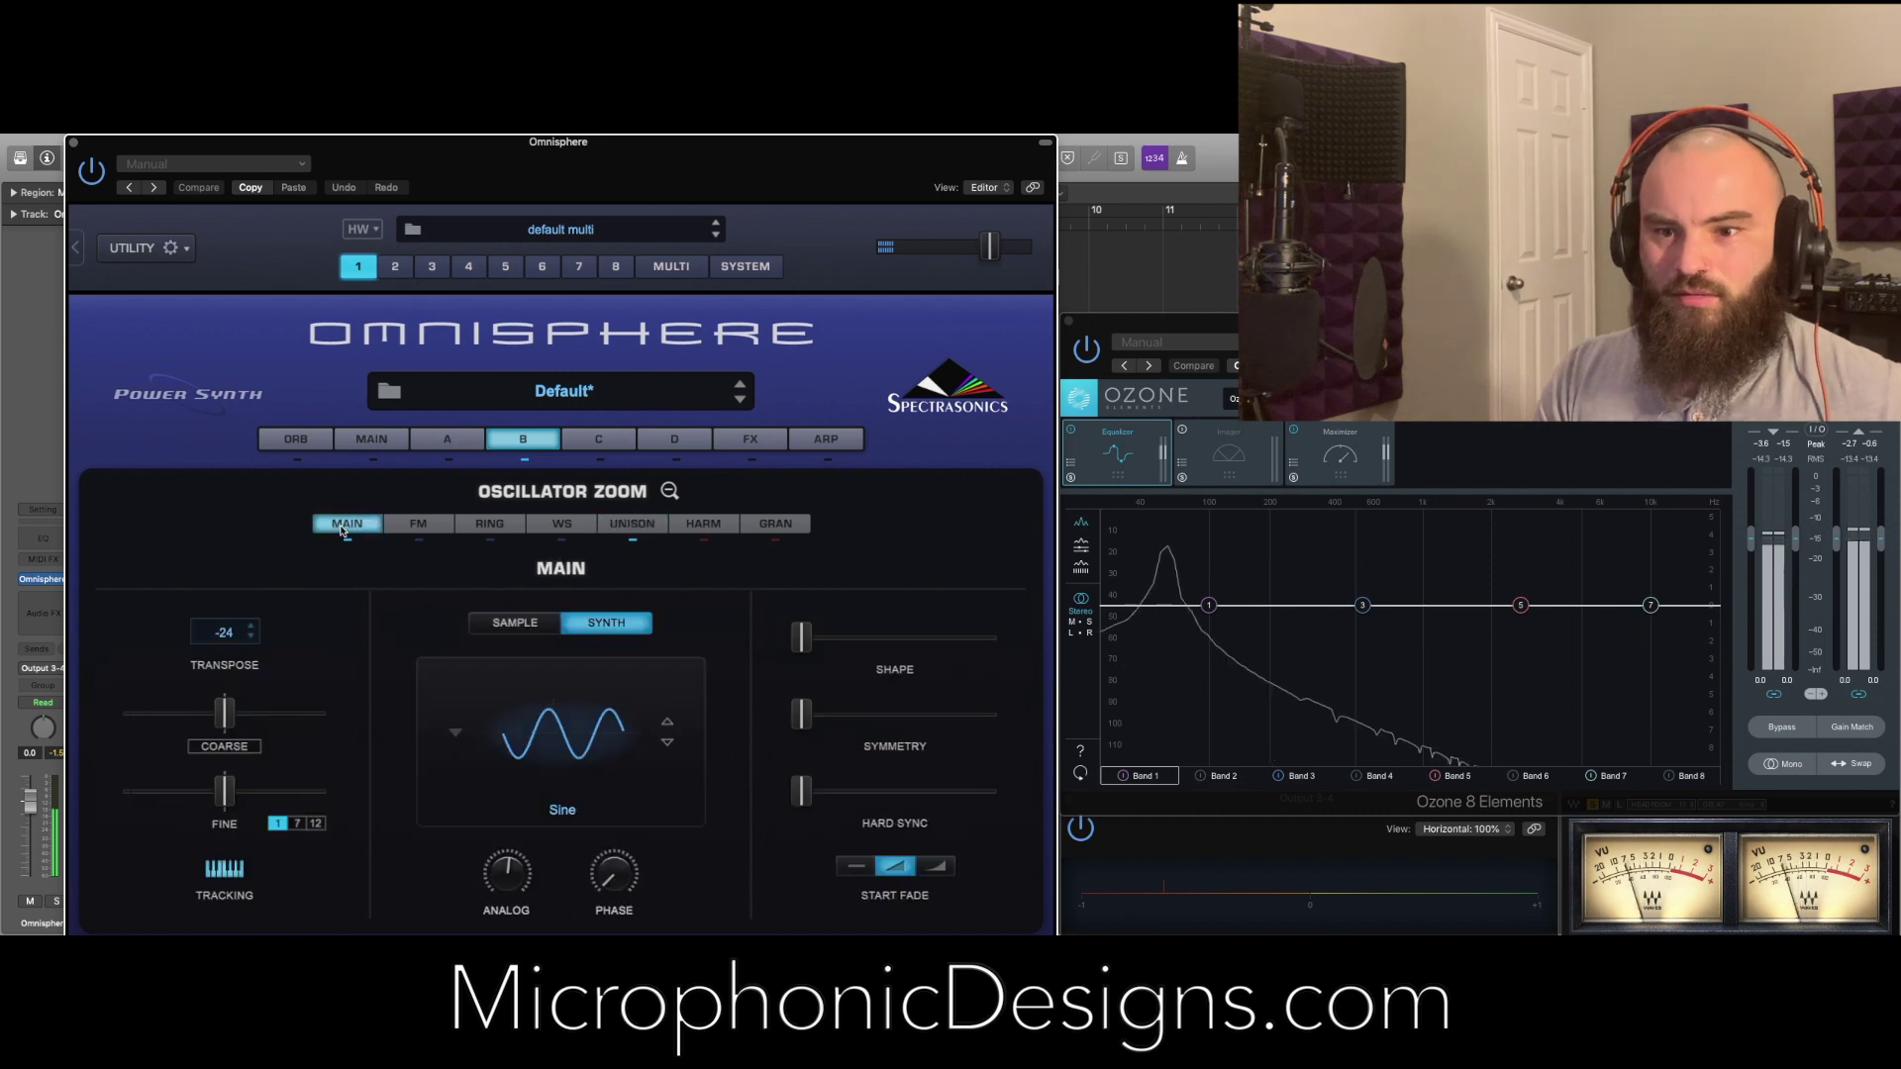
left_click(669, 491)
left_click(129, 588)
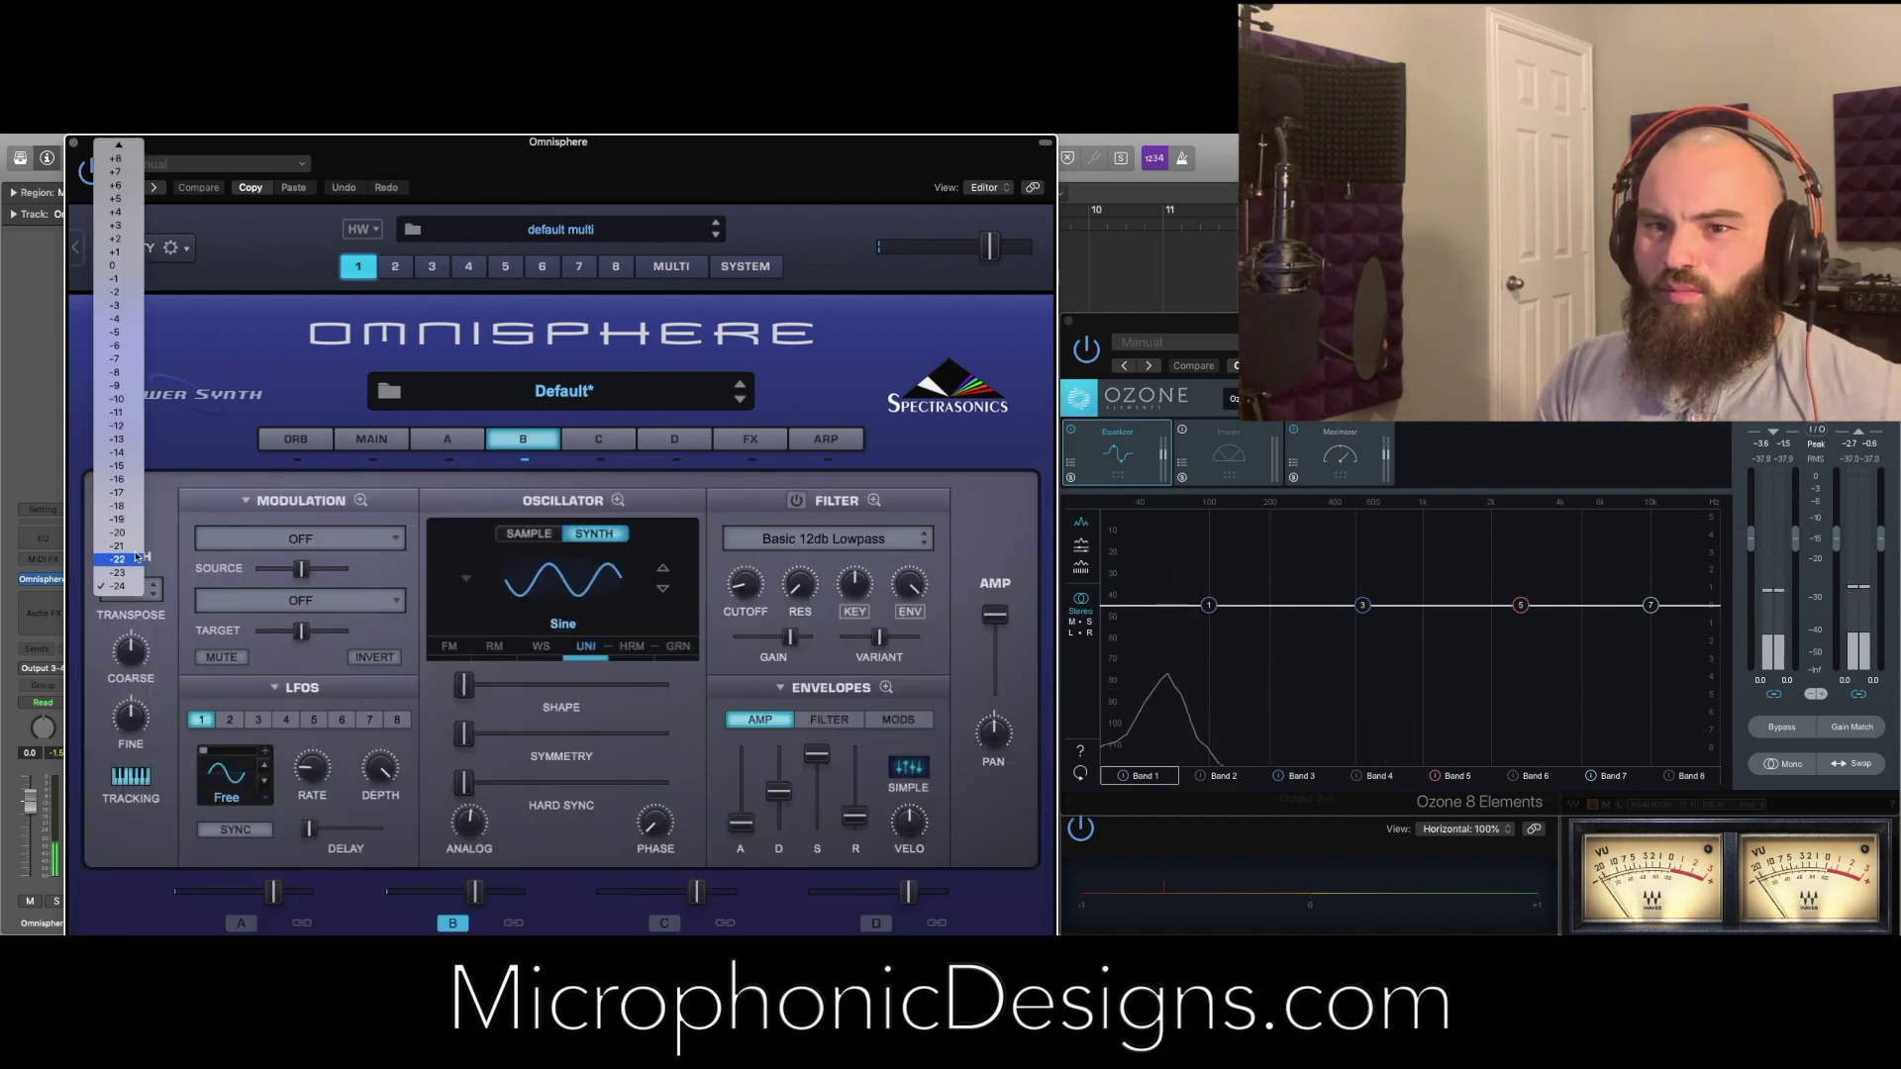
left_click(132, 426)
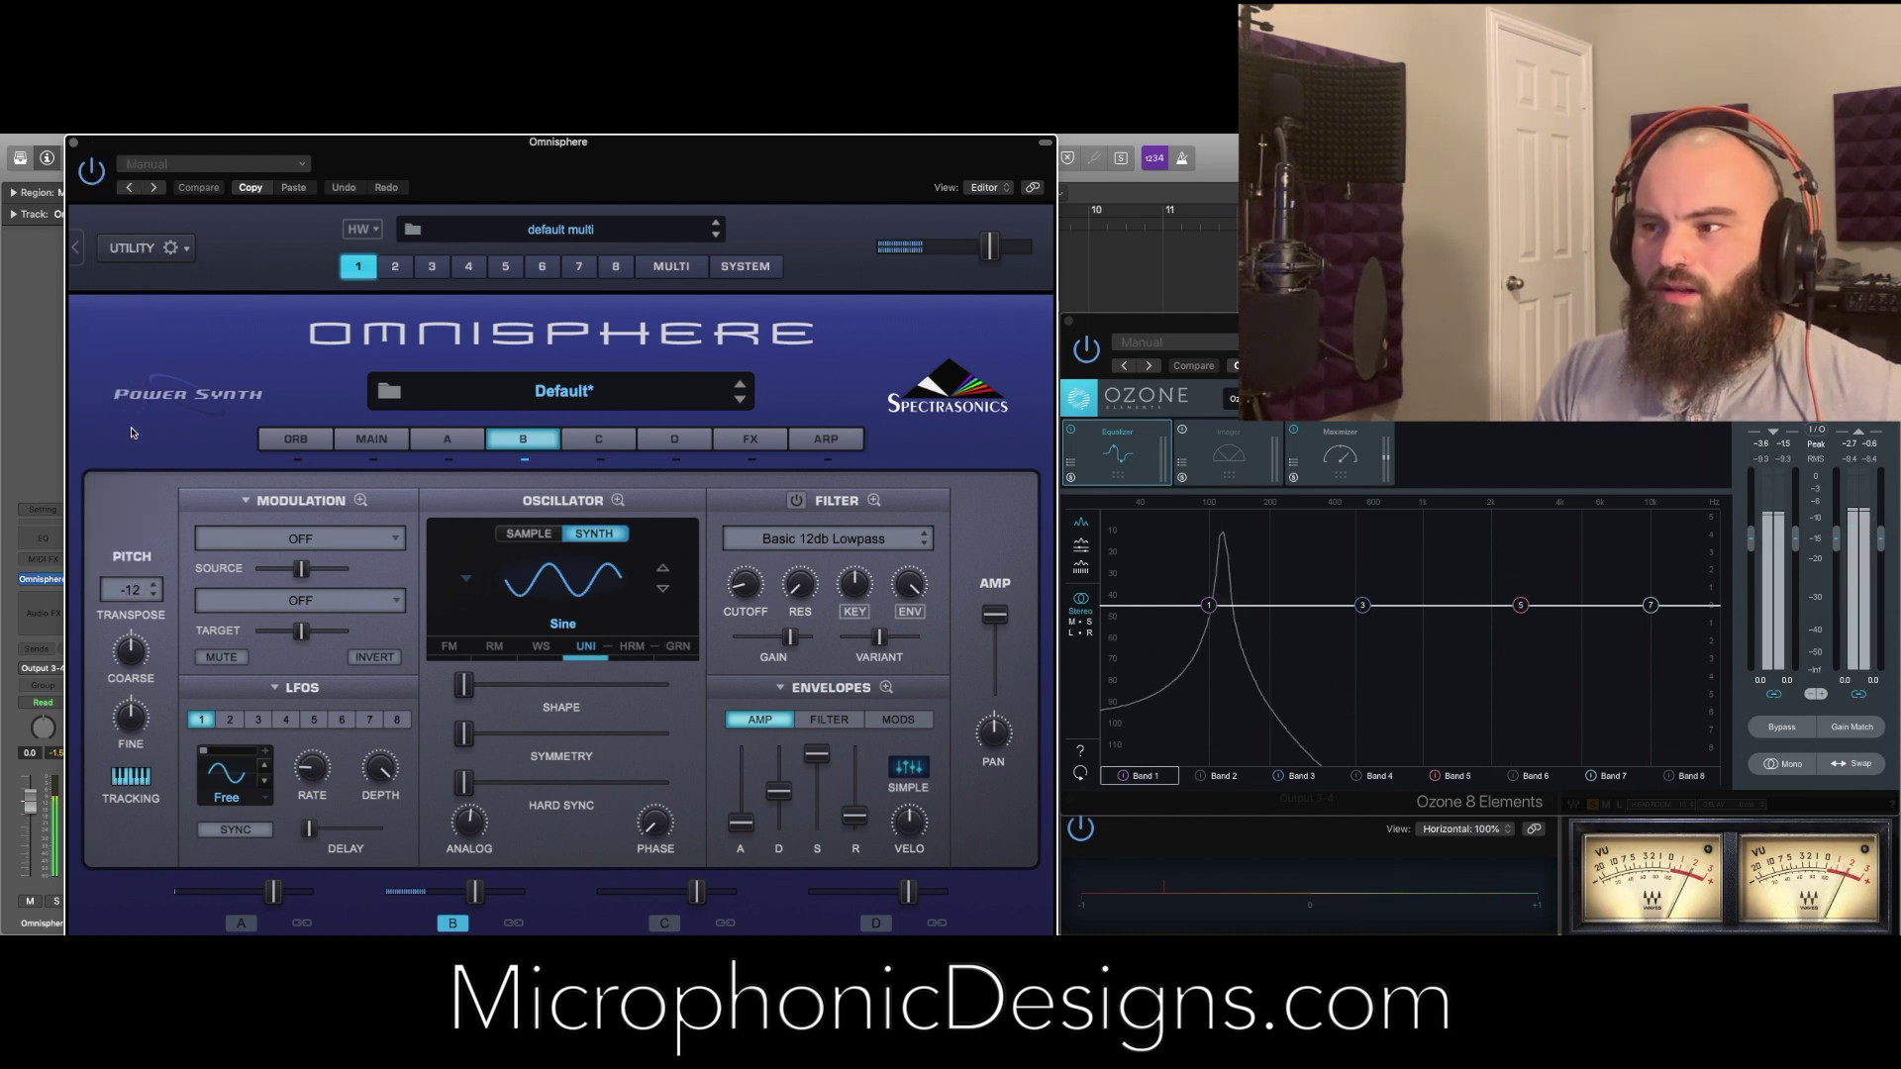
left_click(151, 586)
left_click(133, 591)
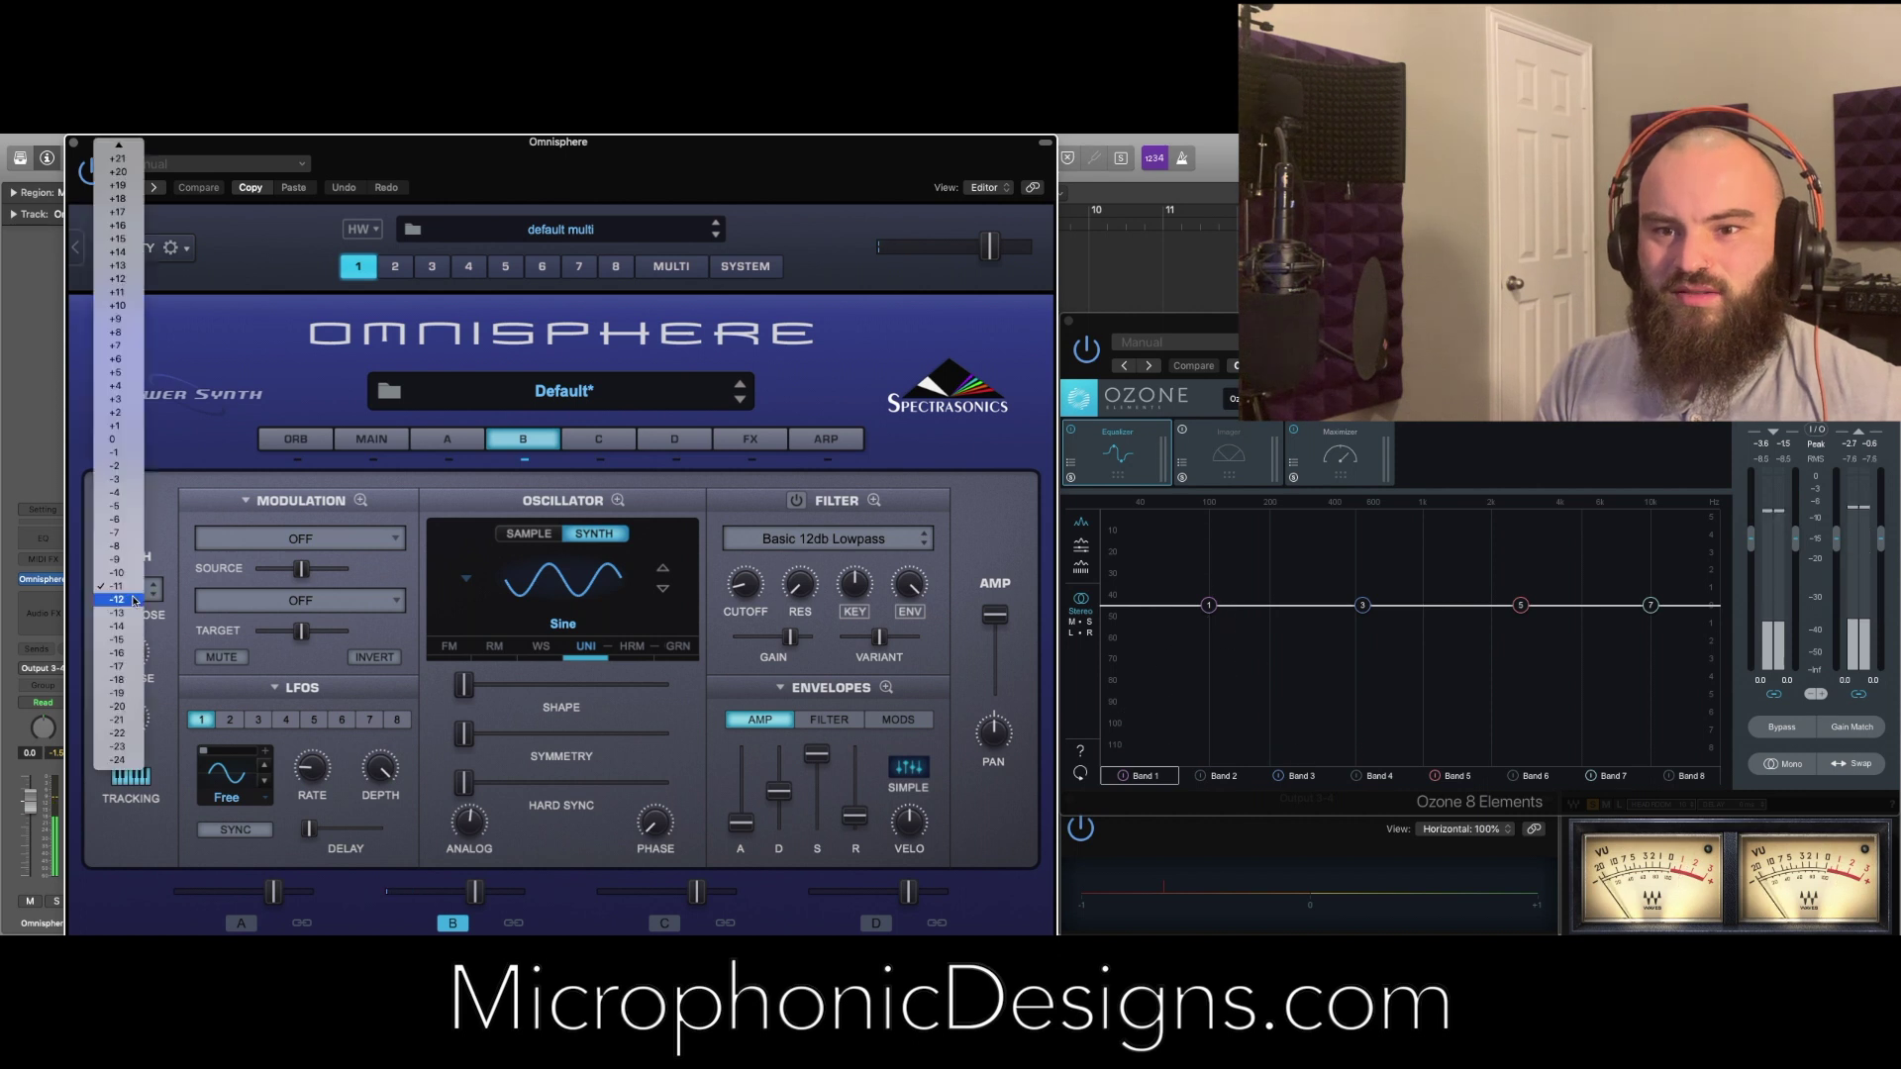
left_click(119, 754)
Switch layer A back on and compare the sound with layer B off and on
left_click(241, 924)
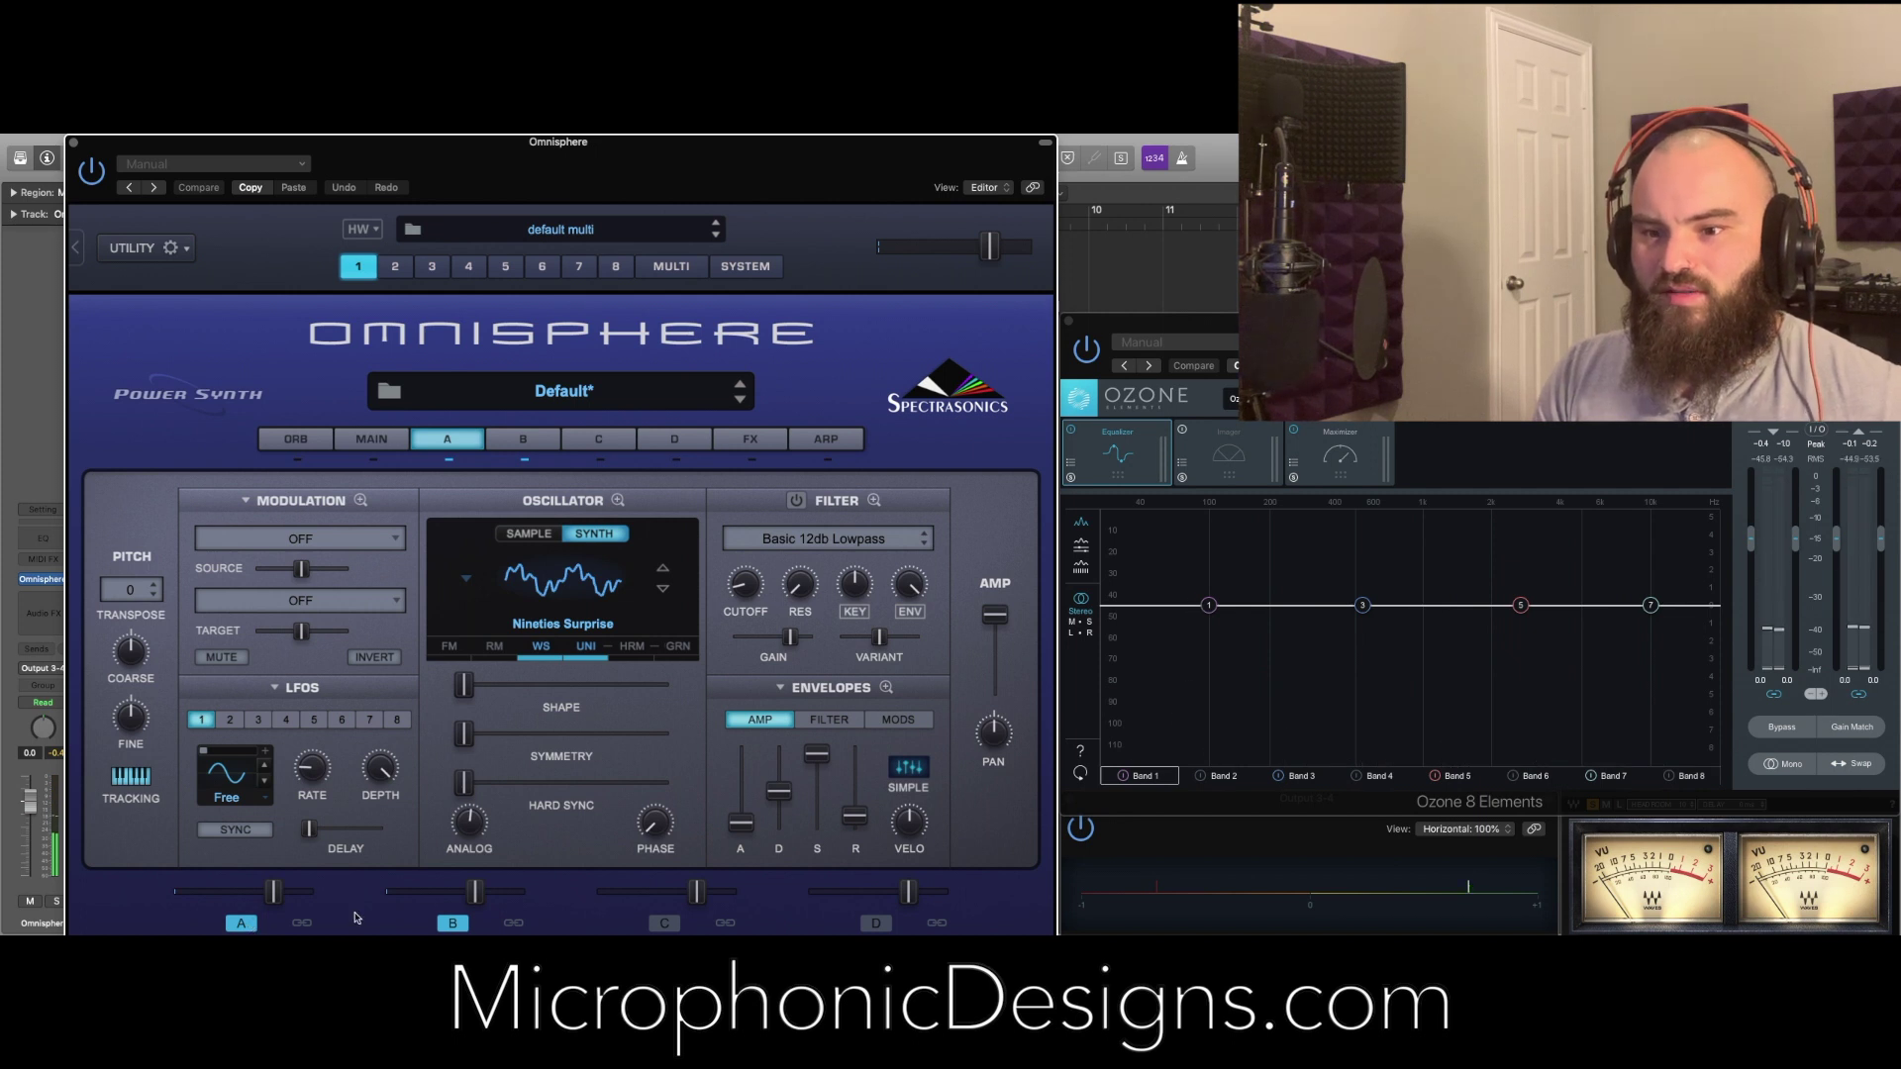
left_click(454, 924)
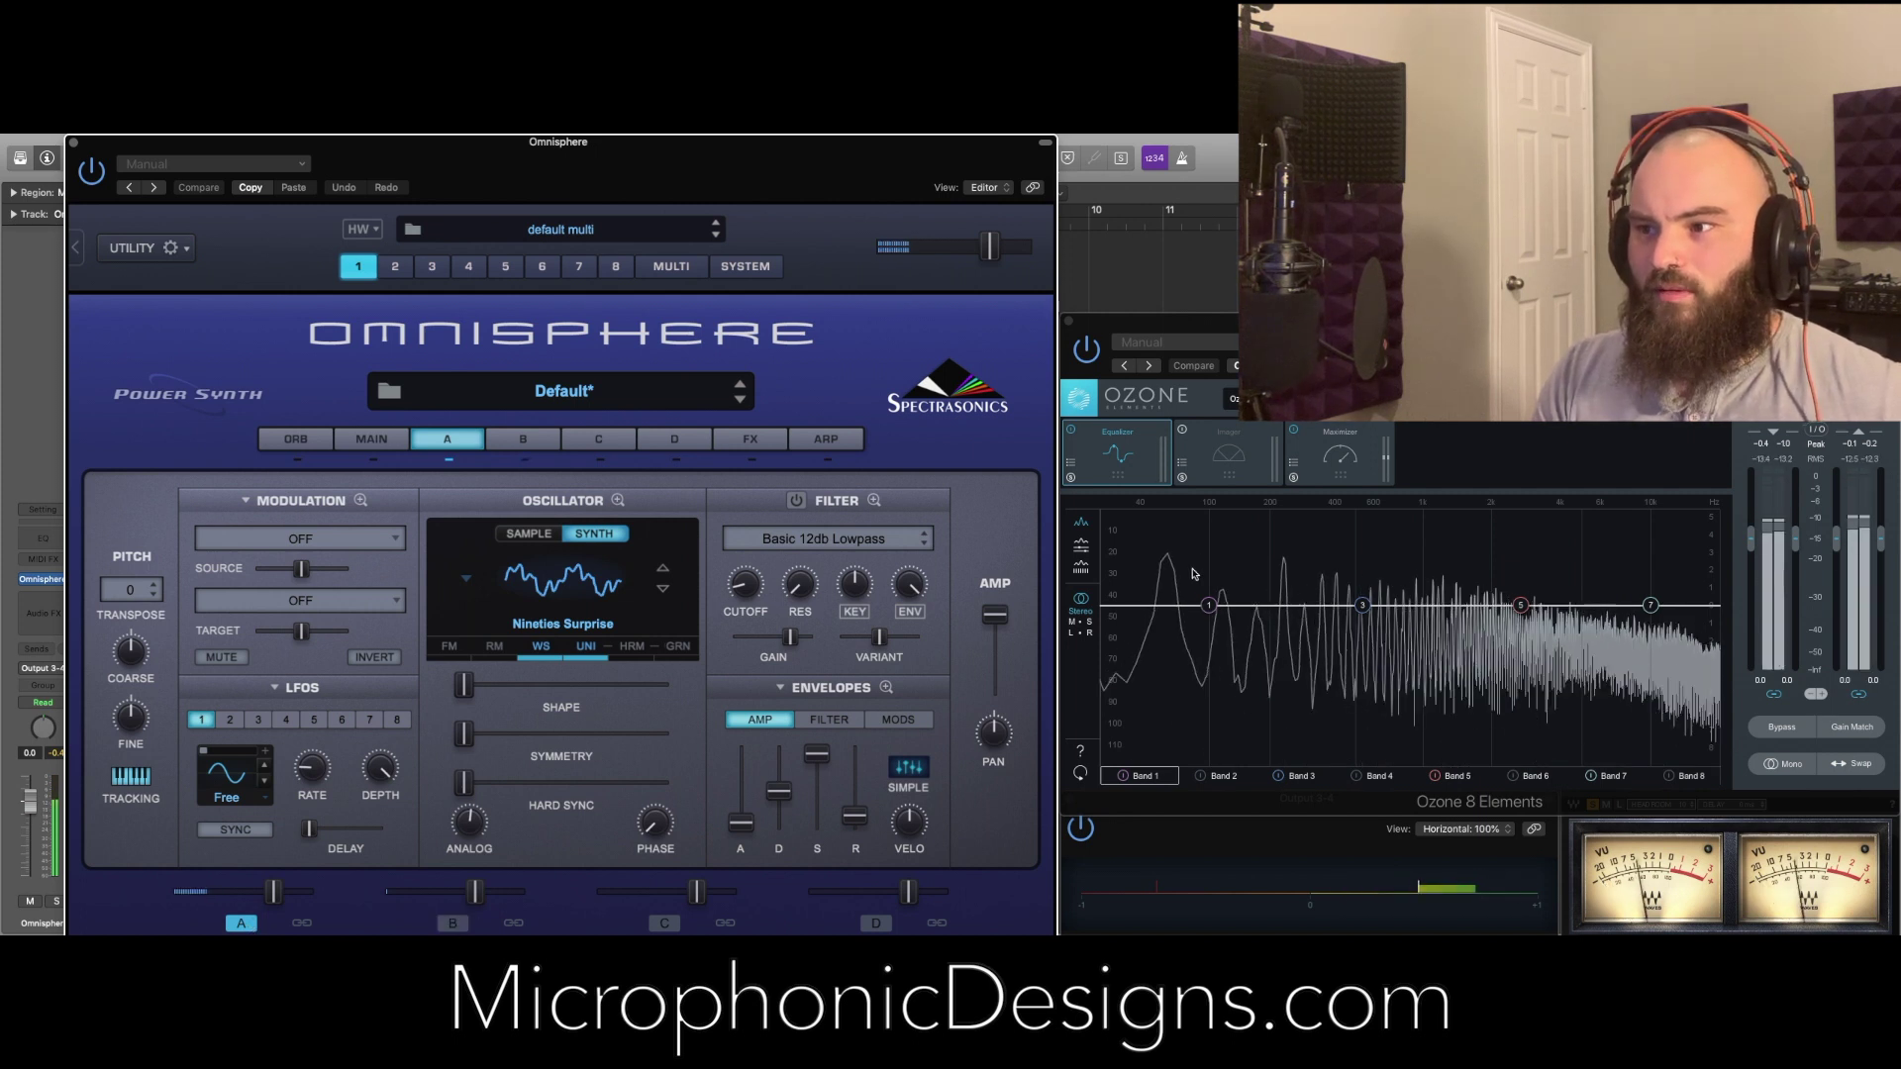
left_click(448, 923)
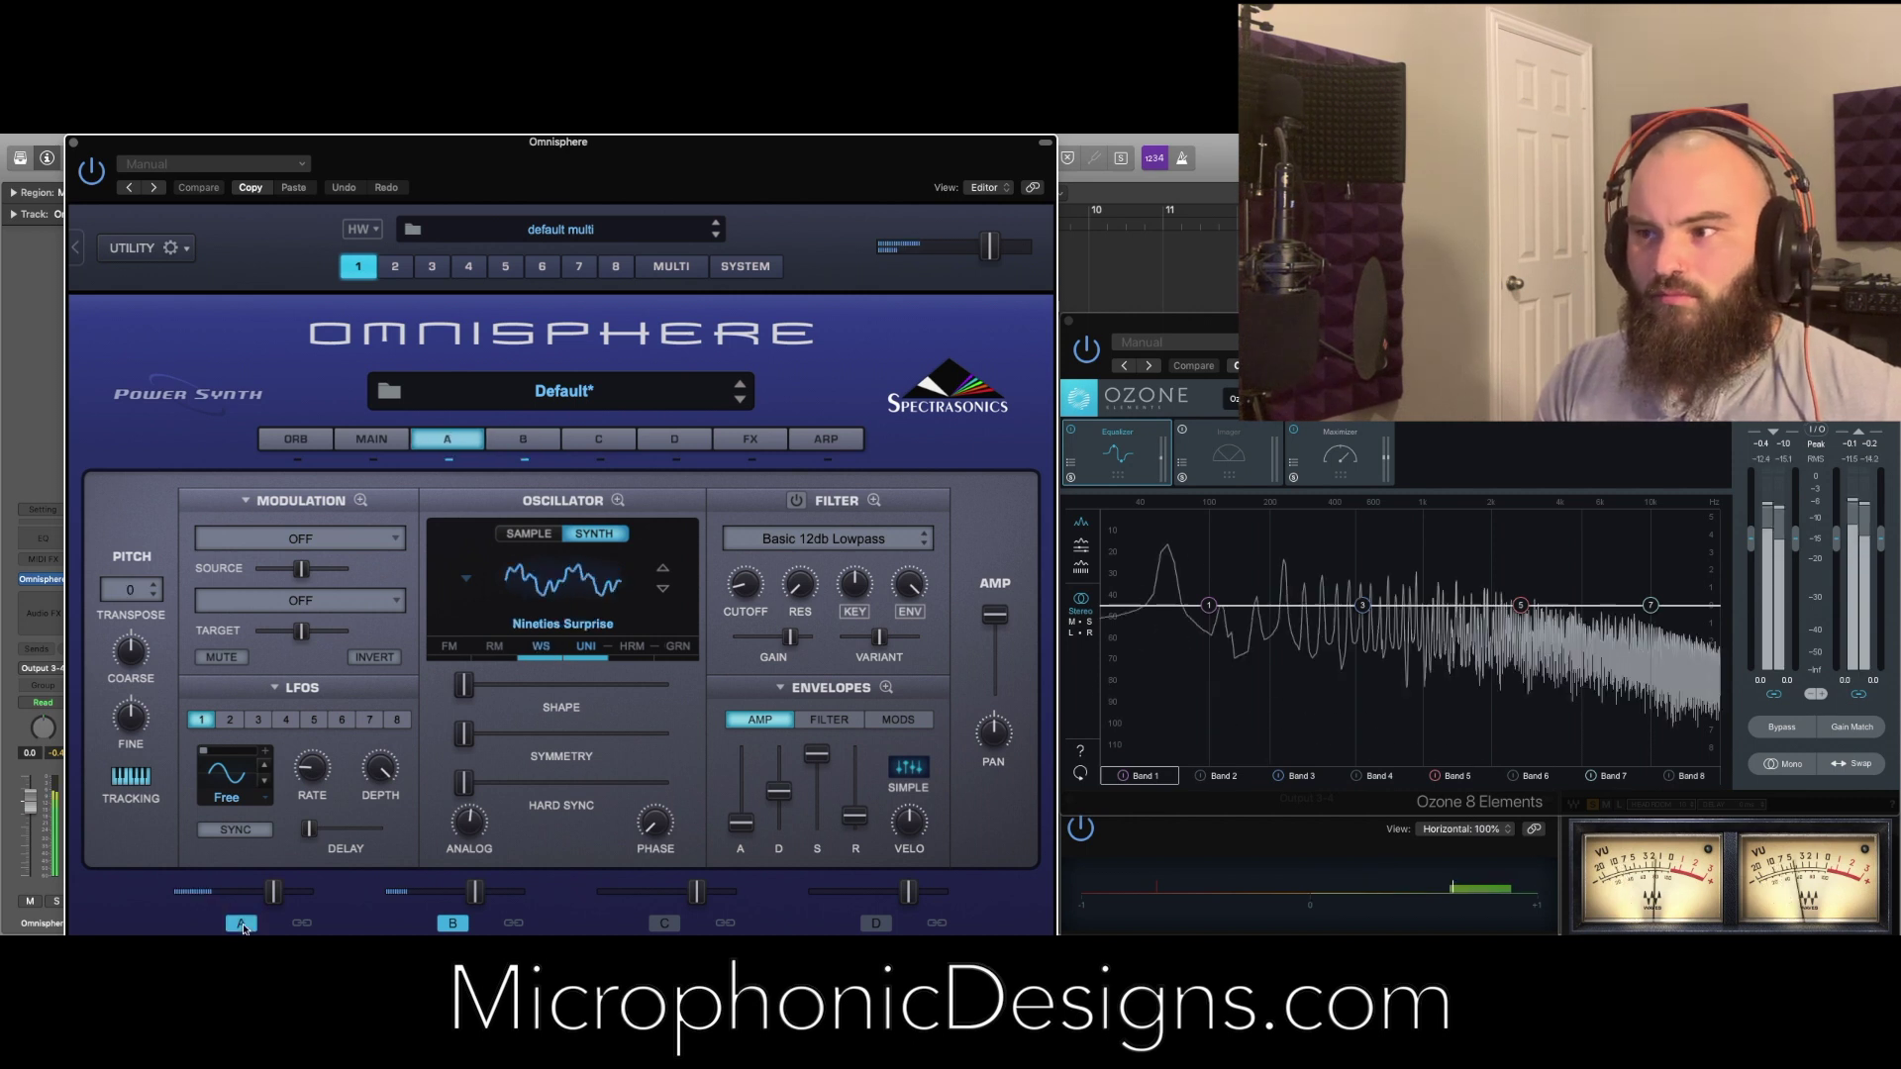
Enable layer A's Basic 12db Lowpass filter and adjust its cutoff
left_click(796, 501)
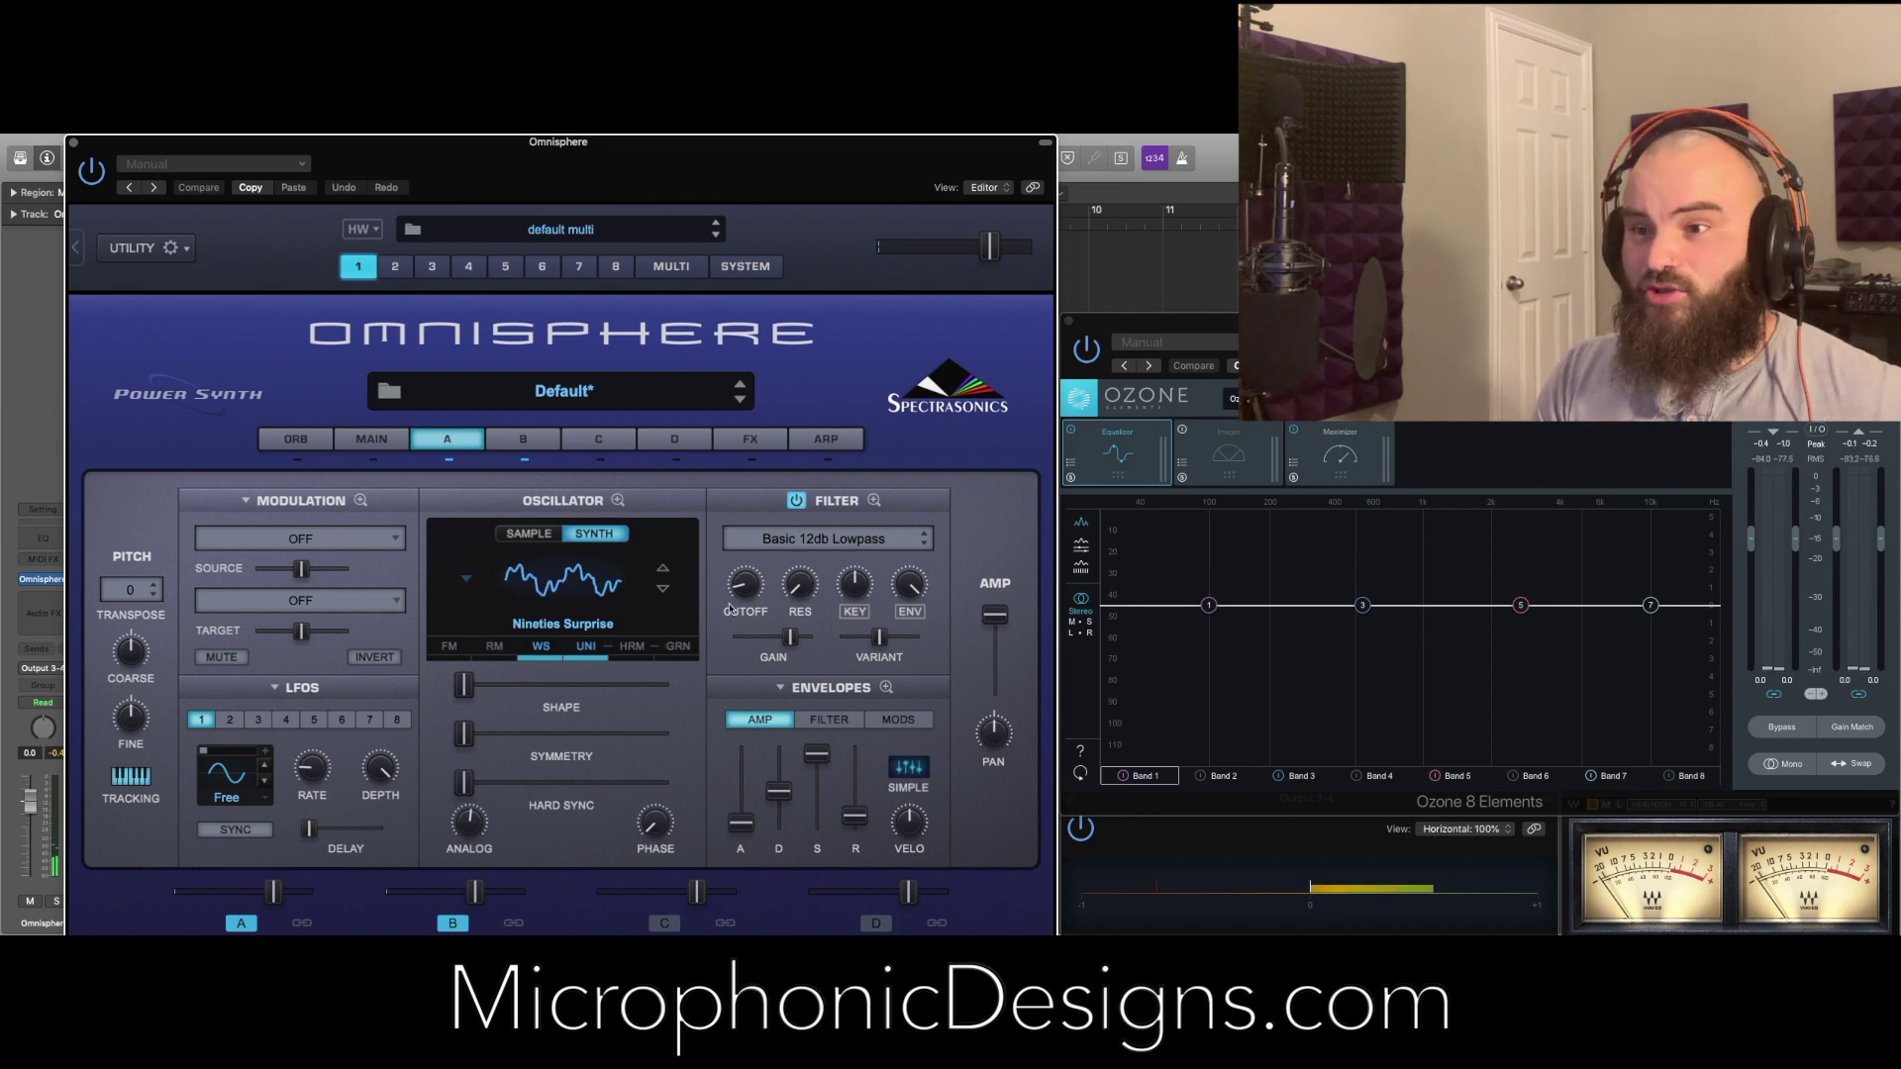
left_click_drag(744, 597, 738, 571)
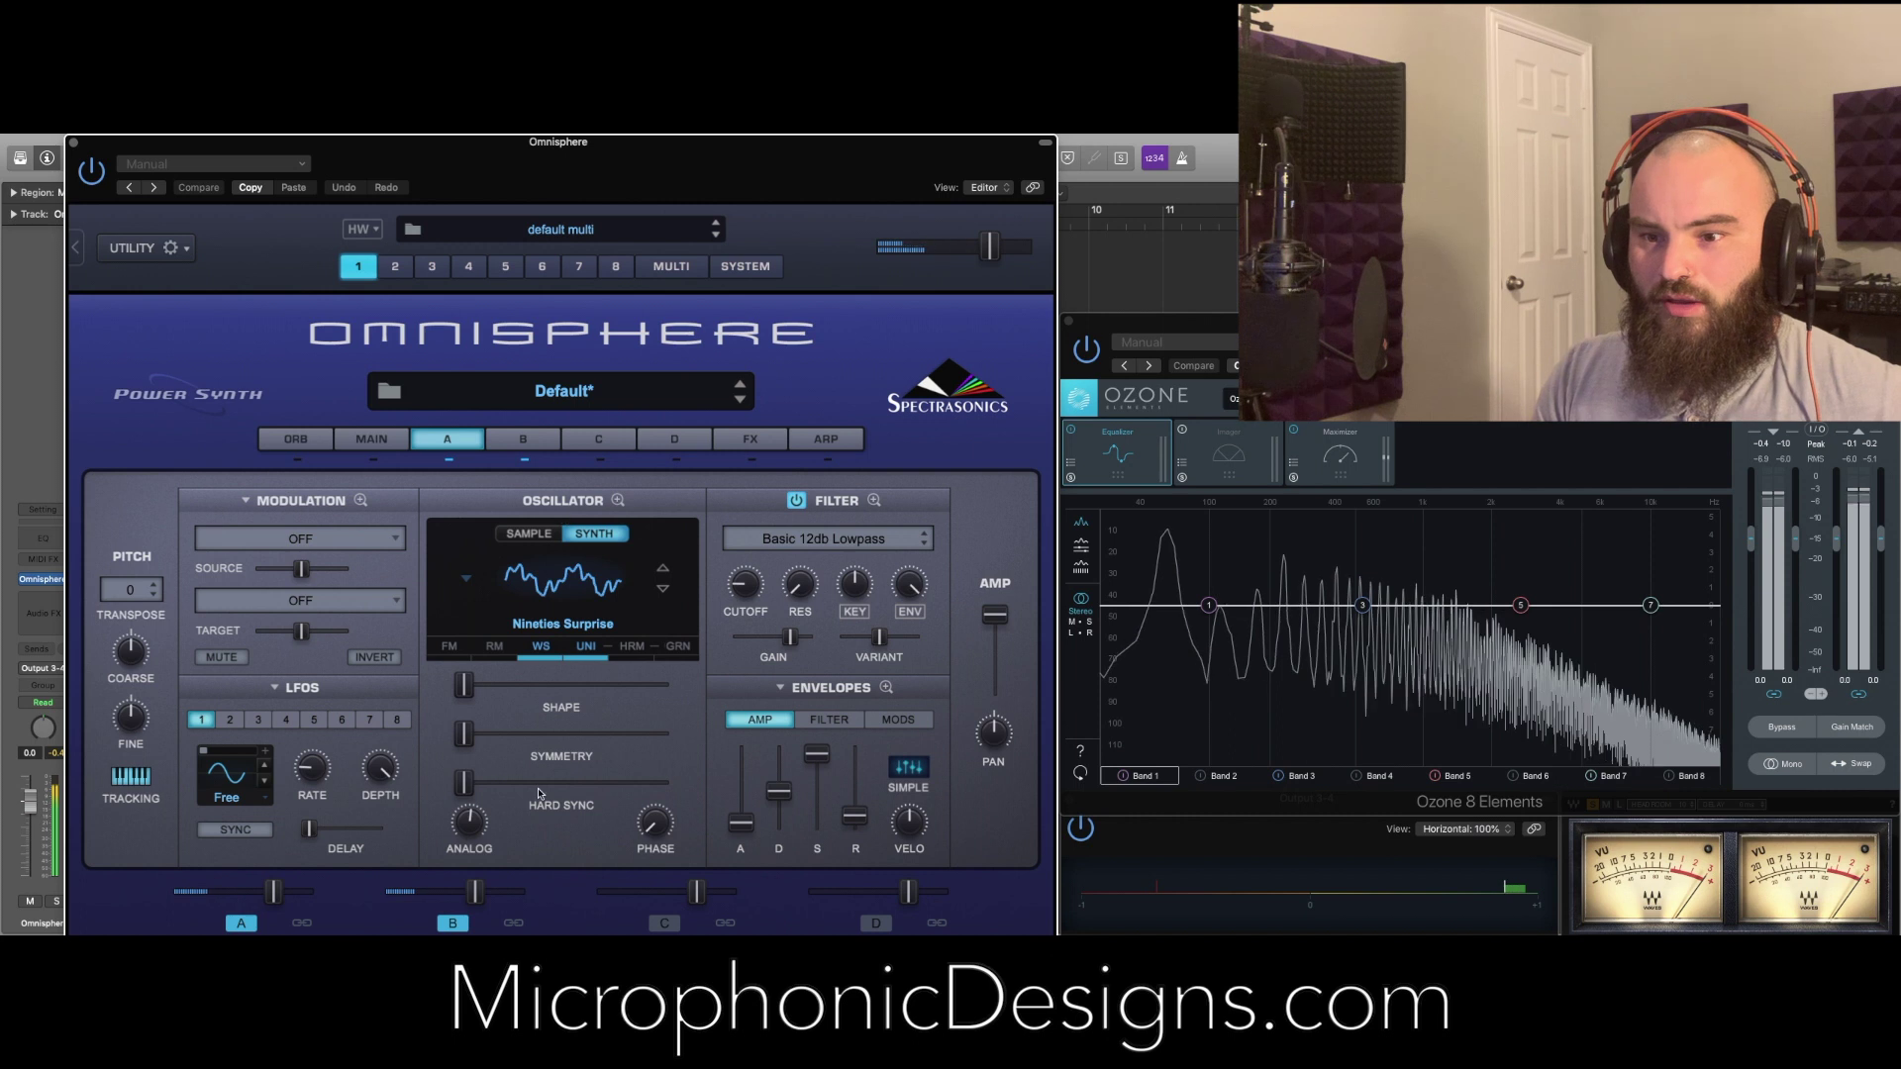
Lower layer B's mix level slightly, check the output on the VU and Ozone meters, and switch layer B off
left_click_drag(477, 886, 458, 889)
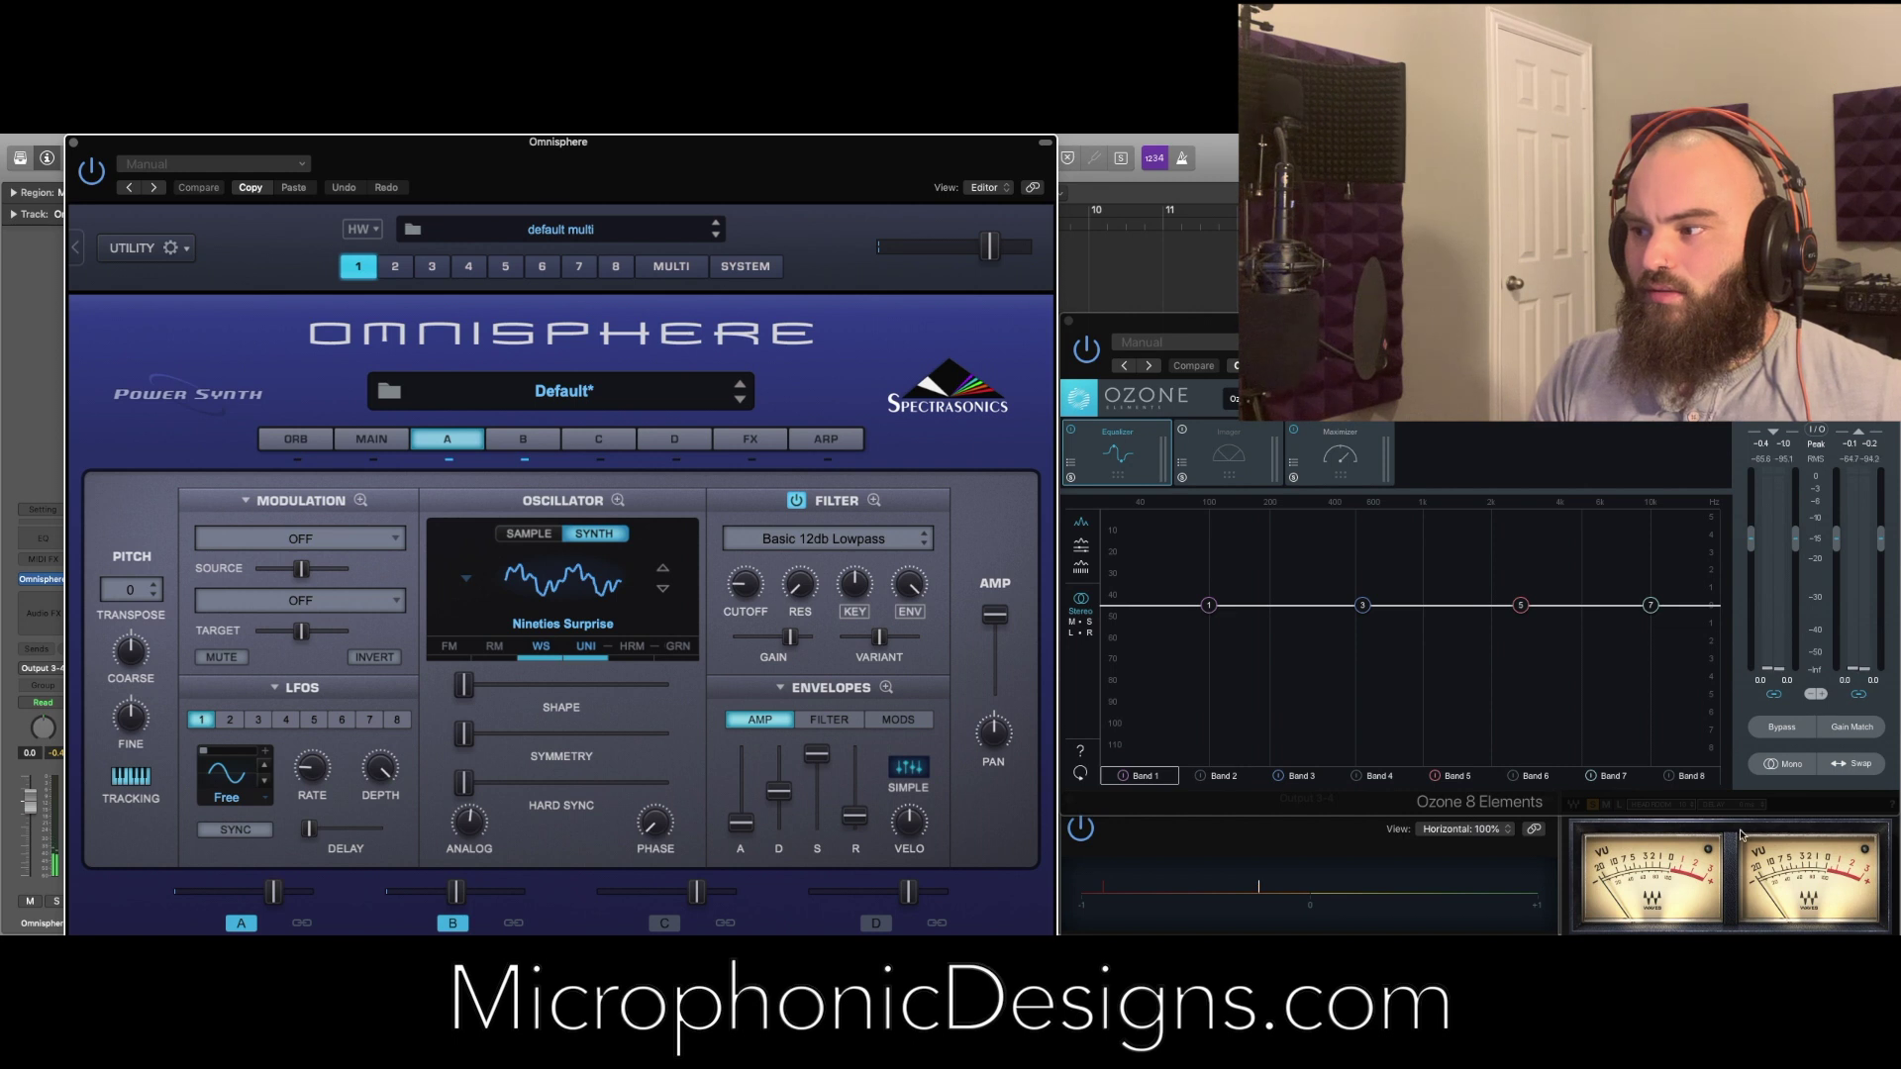
left_click(1722, 830)
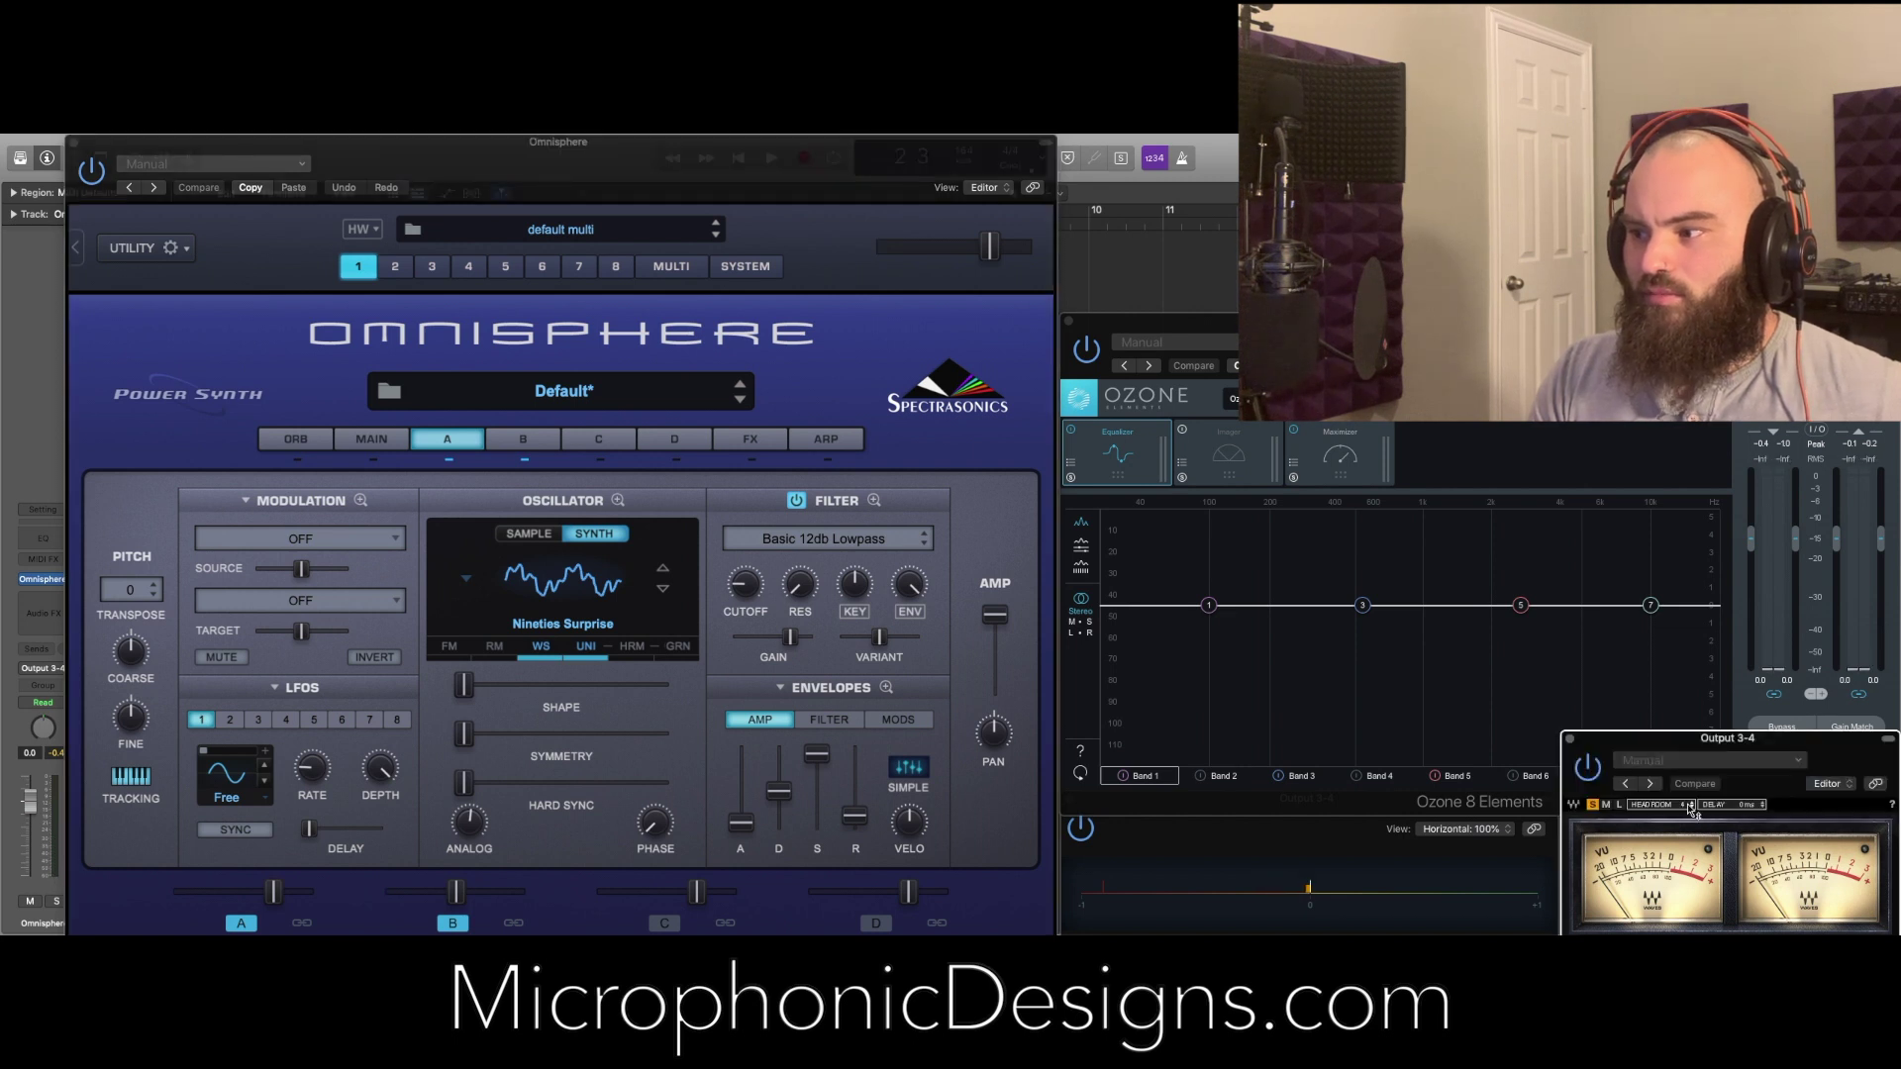
left_click(959, 773)
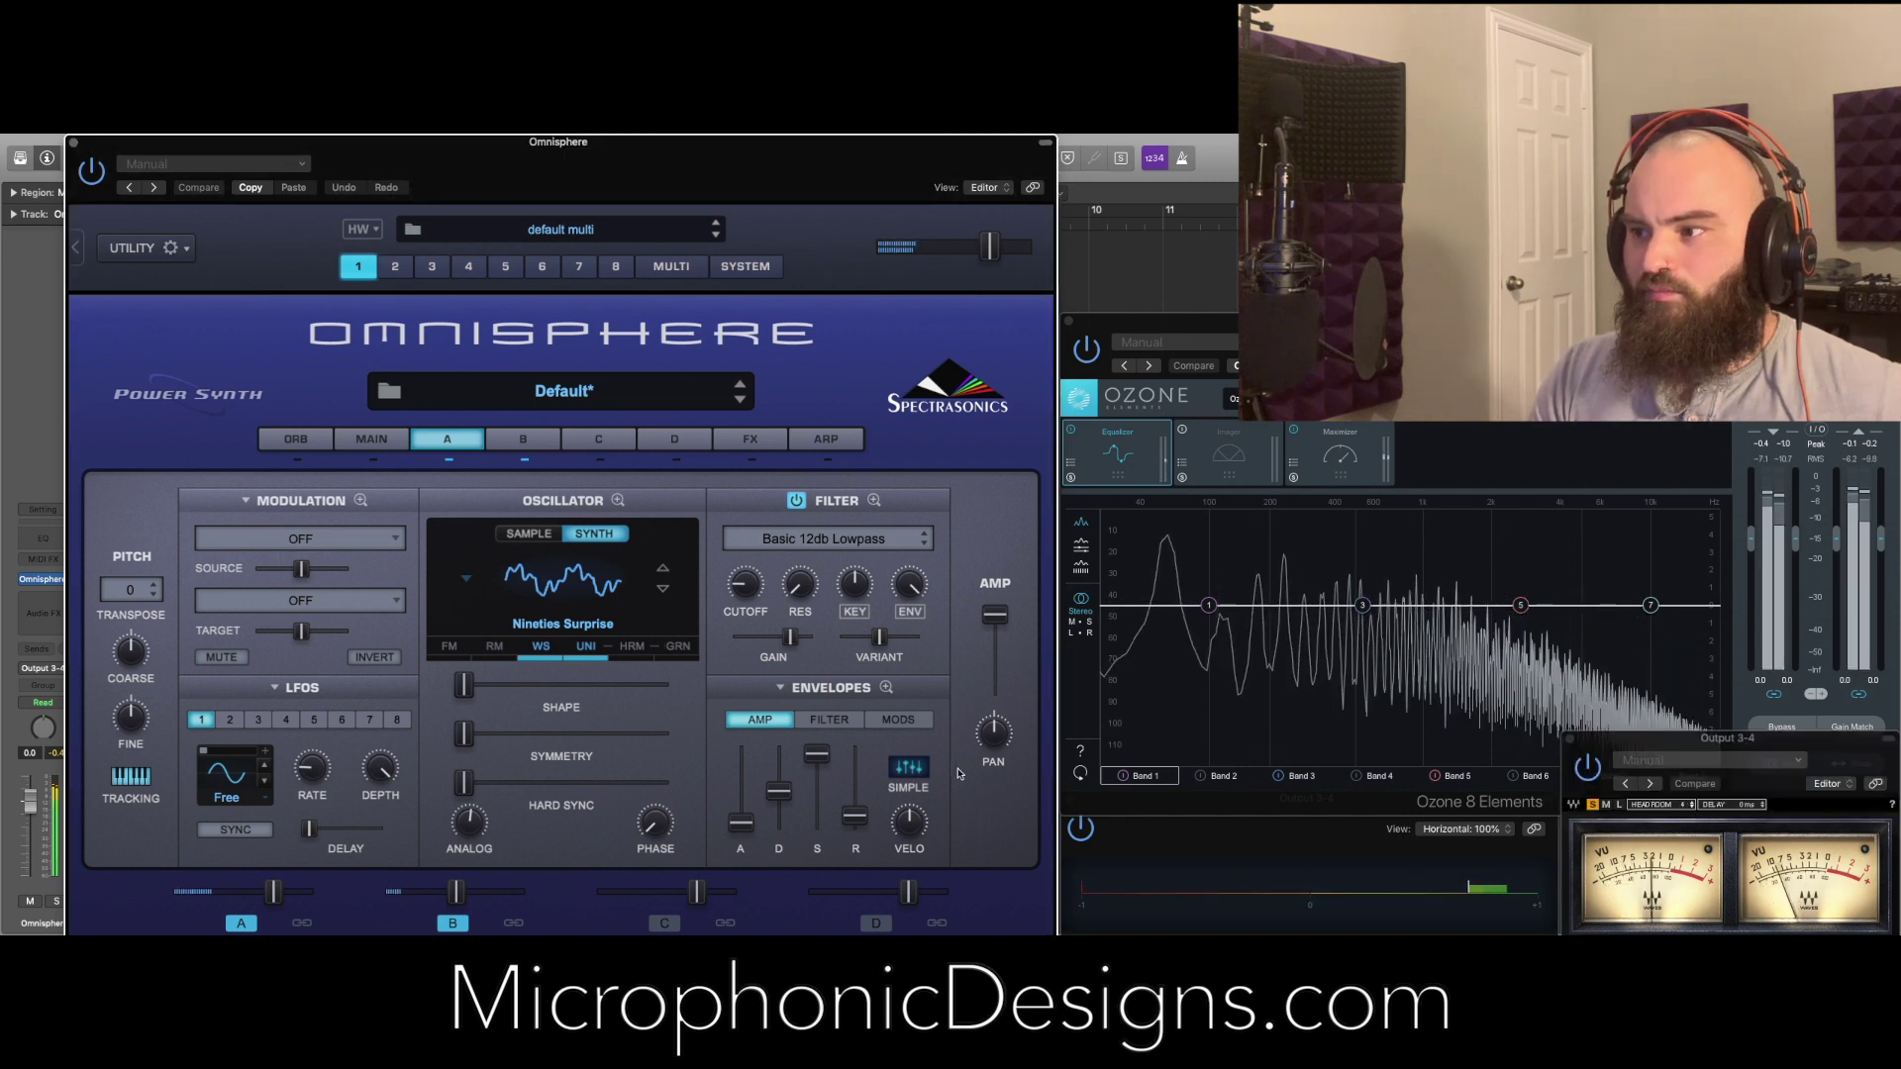
left_click(1494, 467)
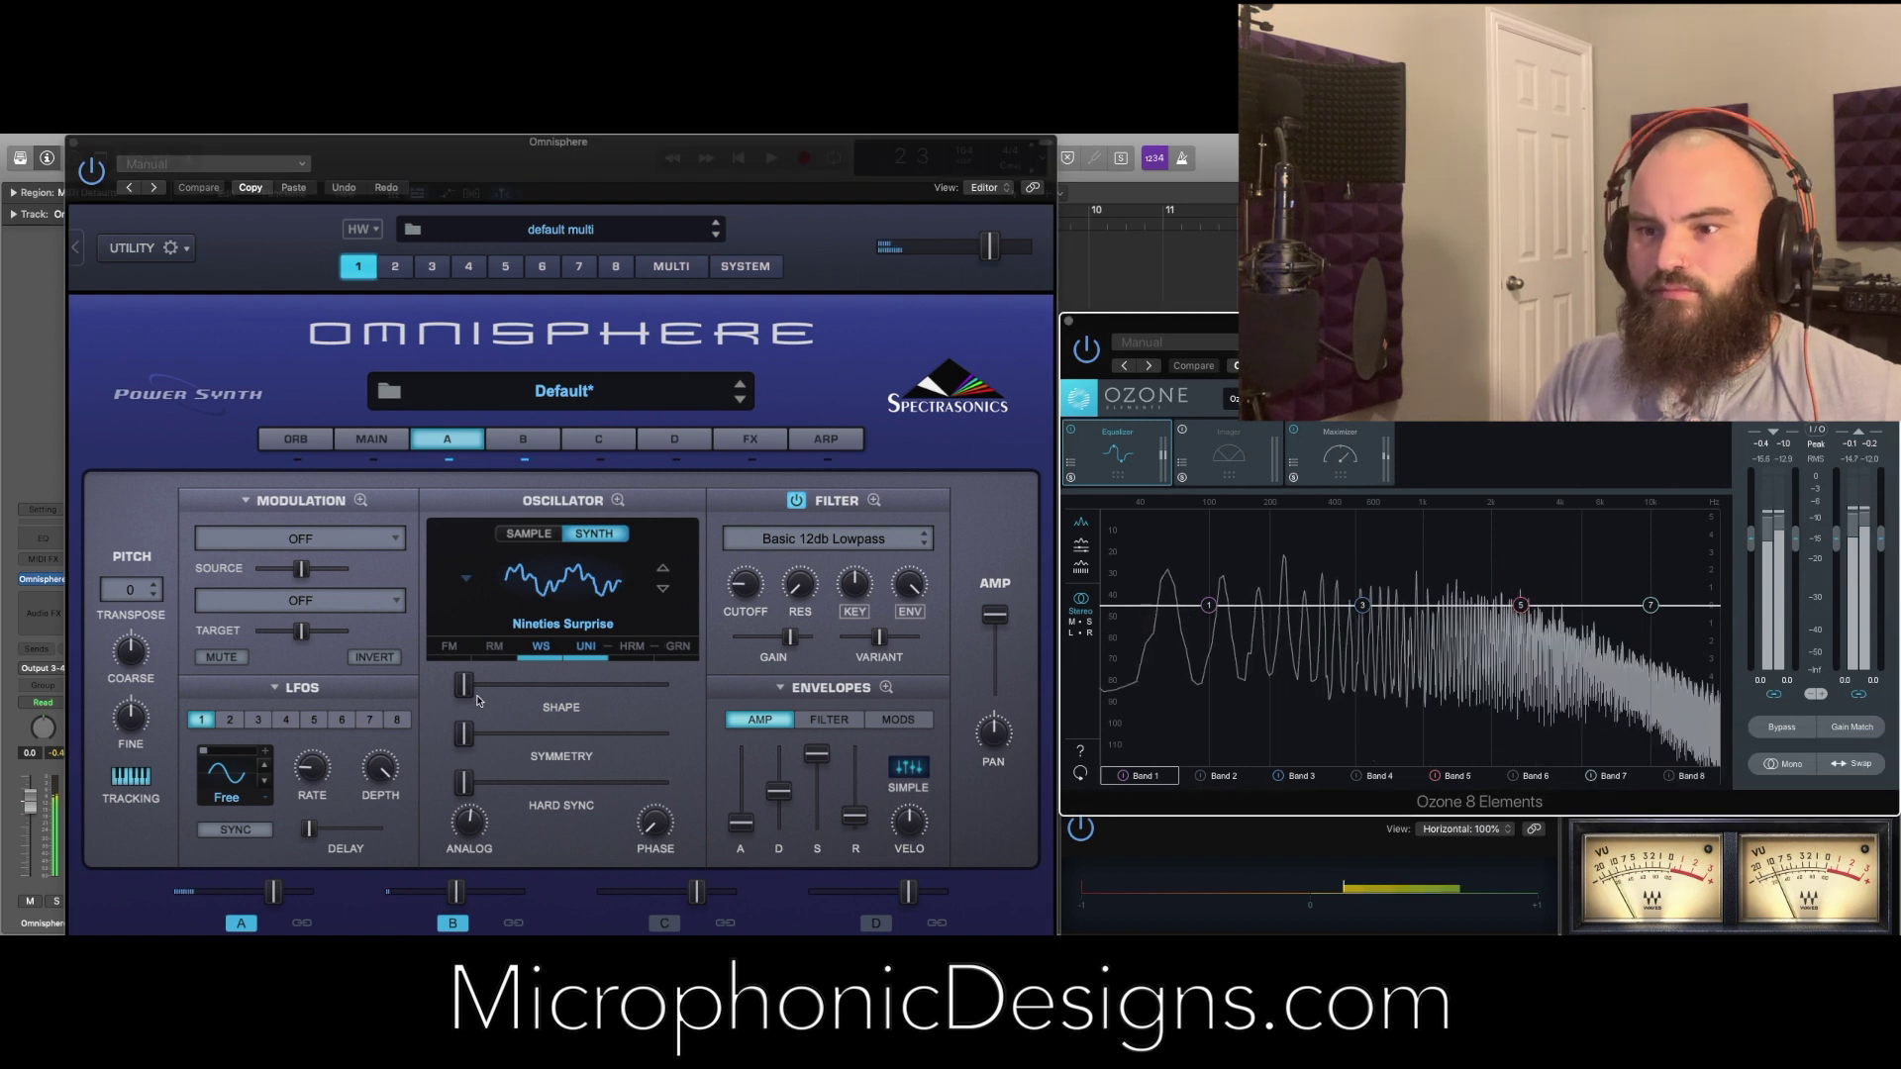
left_click(528, 463)
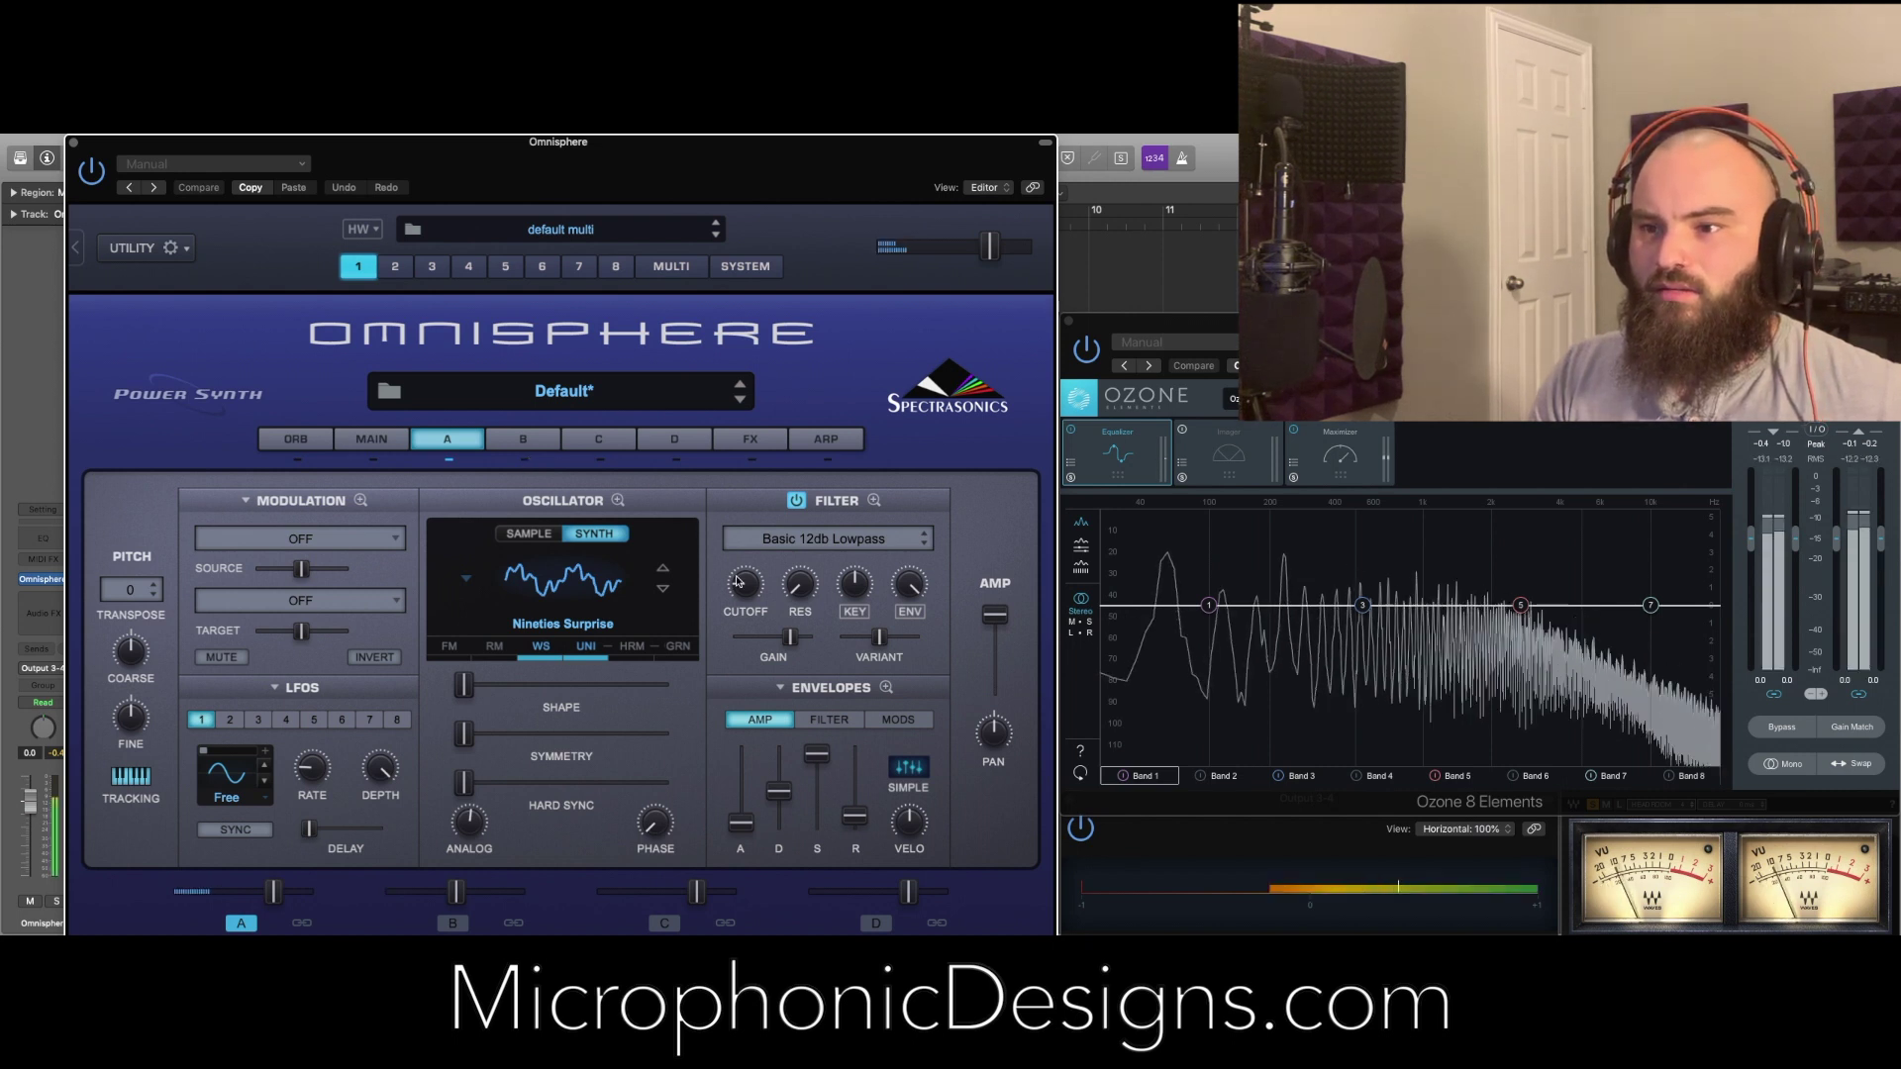
Lower layer A's filter cutoff and open its filter envelope in the enlarged envelope editor
mouse_move(744, 587)
mouse_move(744, 587)
left_mouse_down()
mouse_move(727, 614)
mouse_move(724, 590)
left_mouse_up()
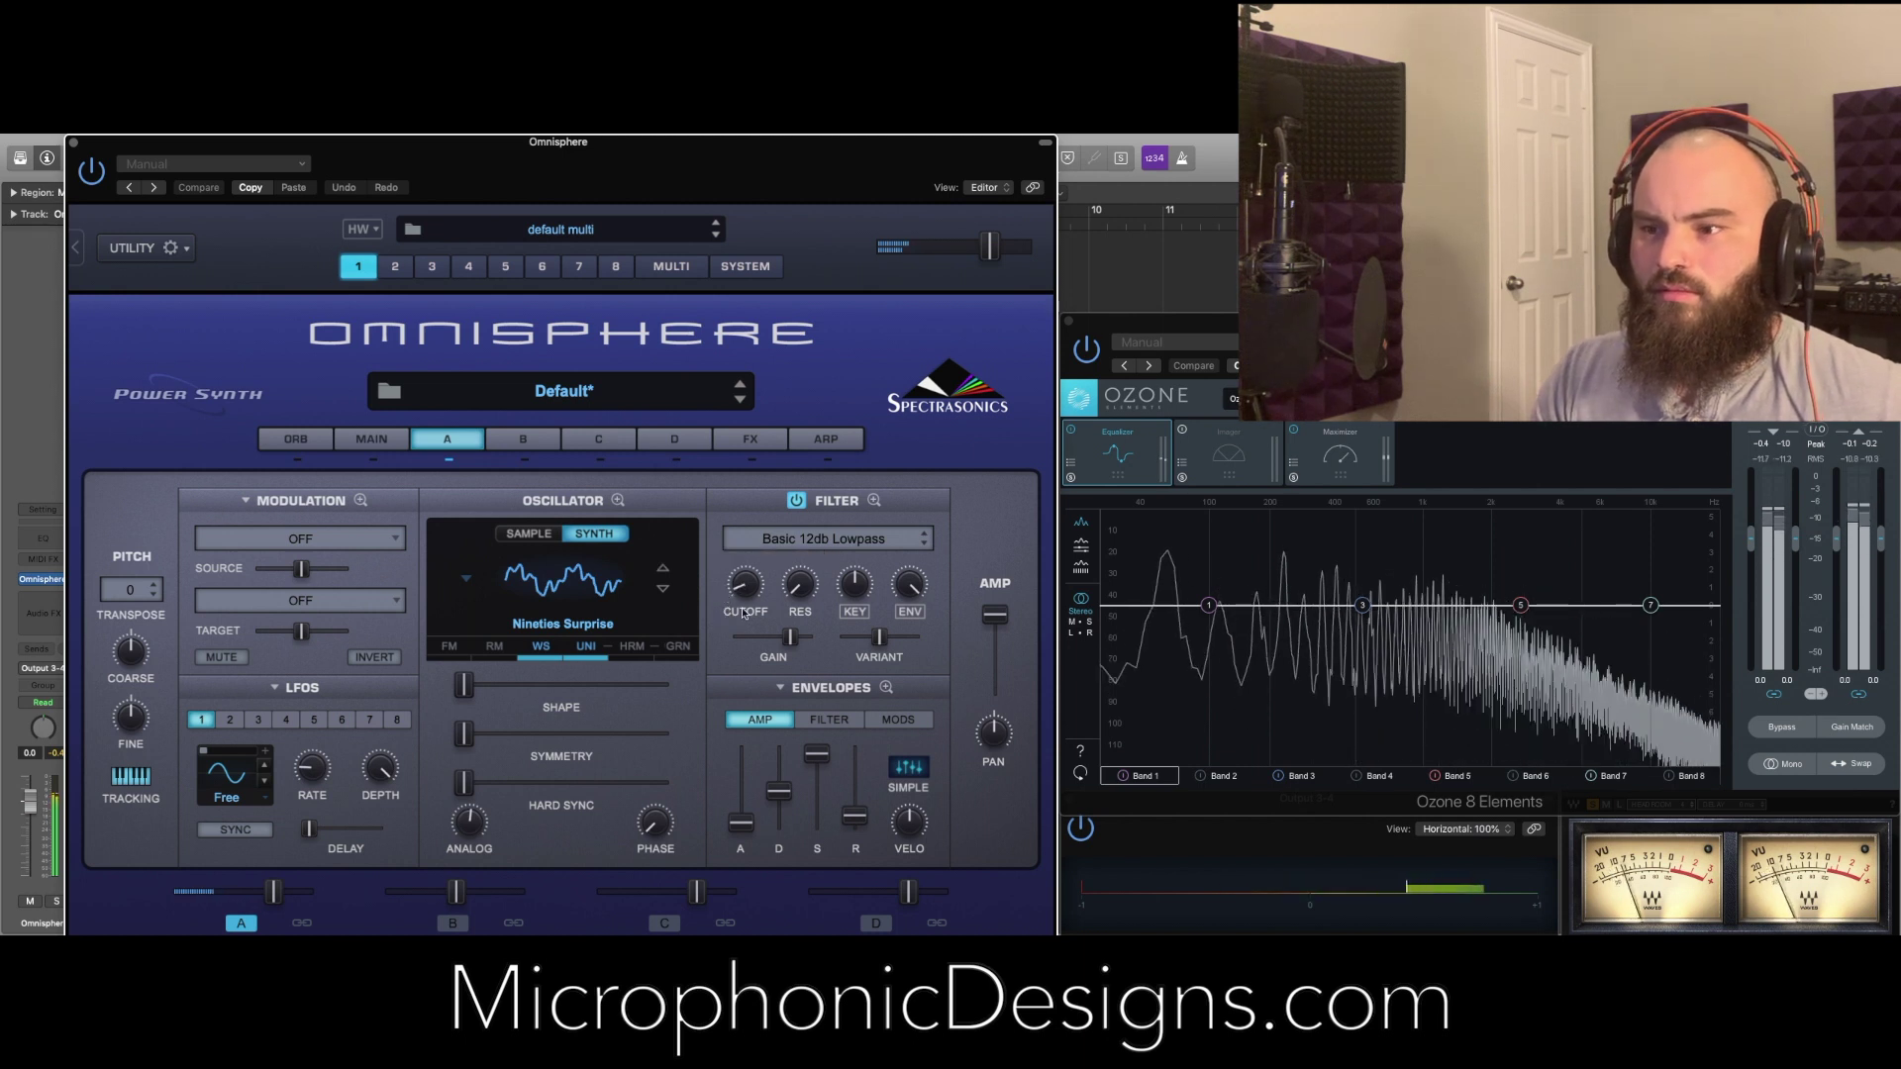
left_click(828, 720)
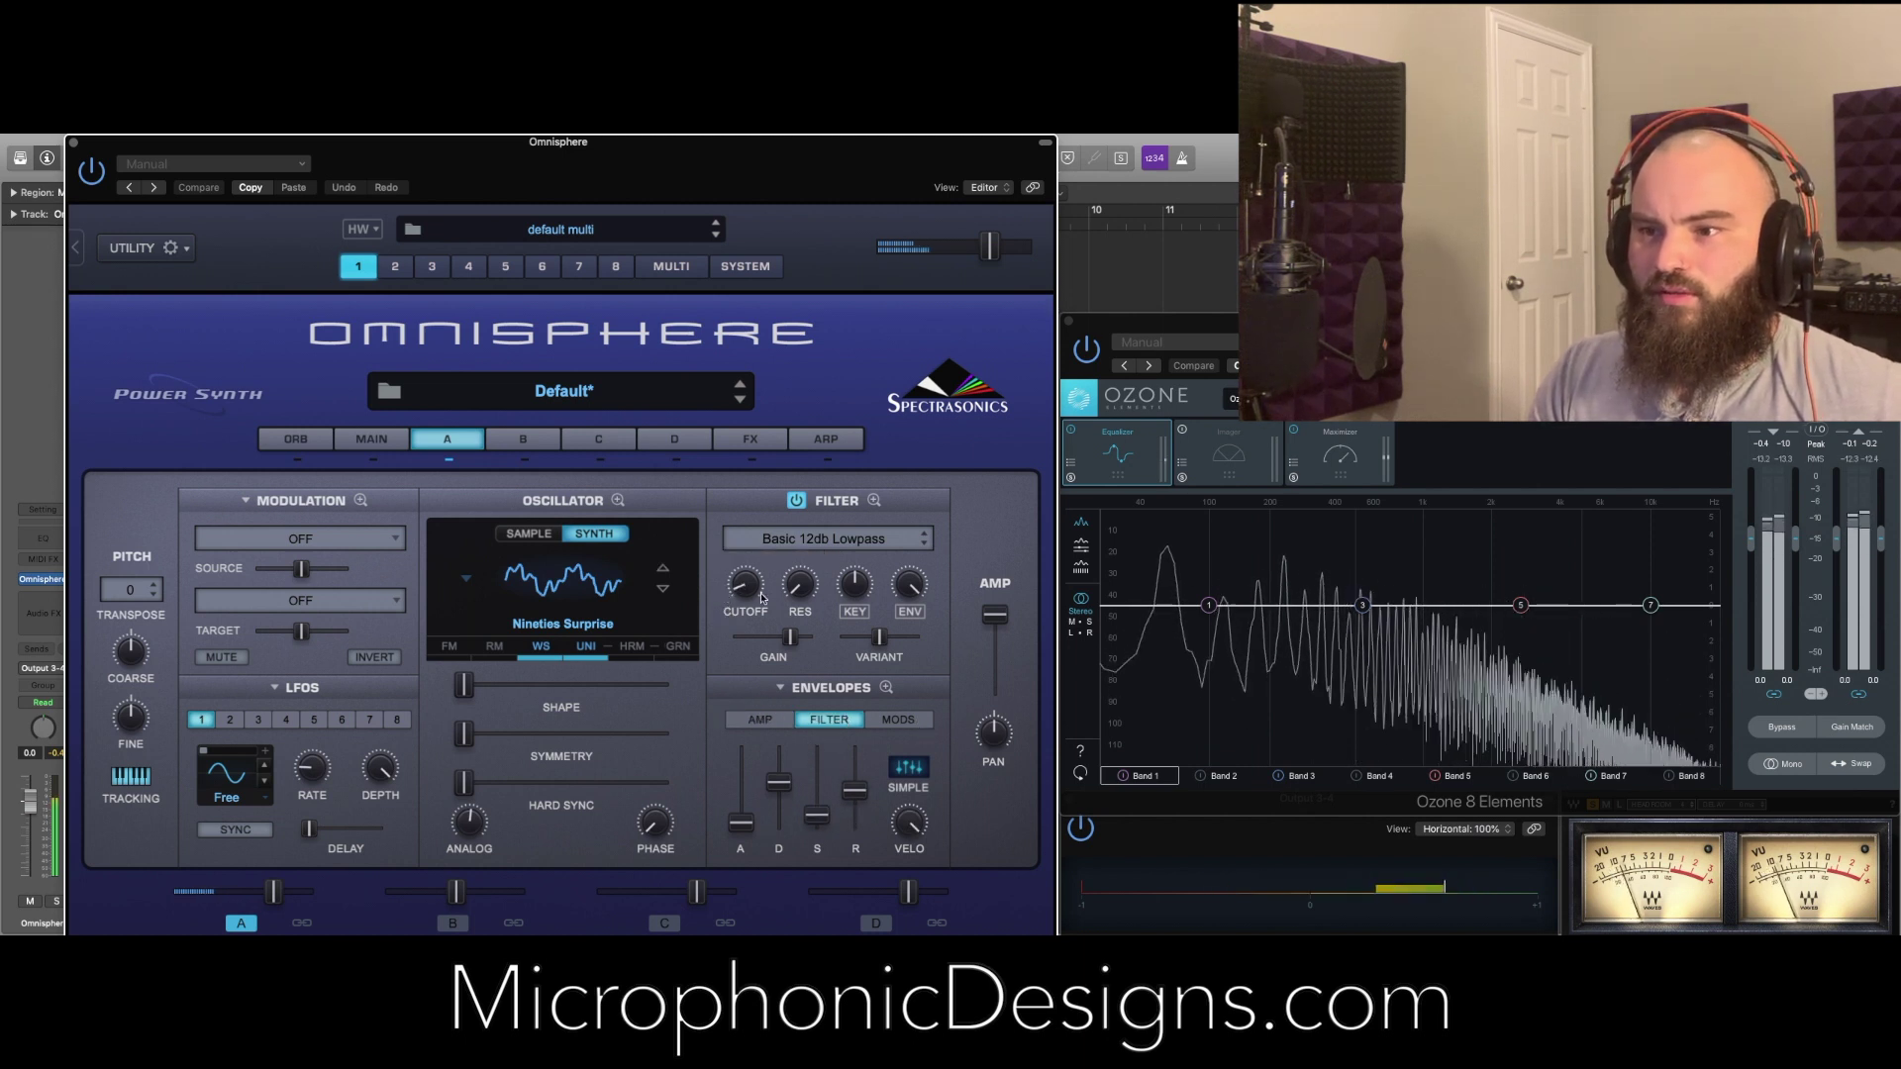
left_click(884, 688)
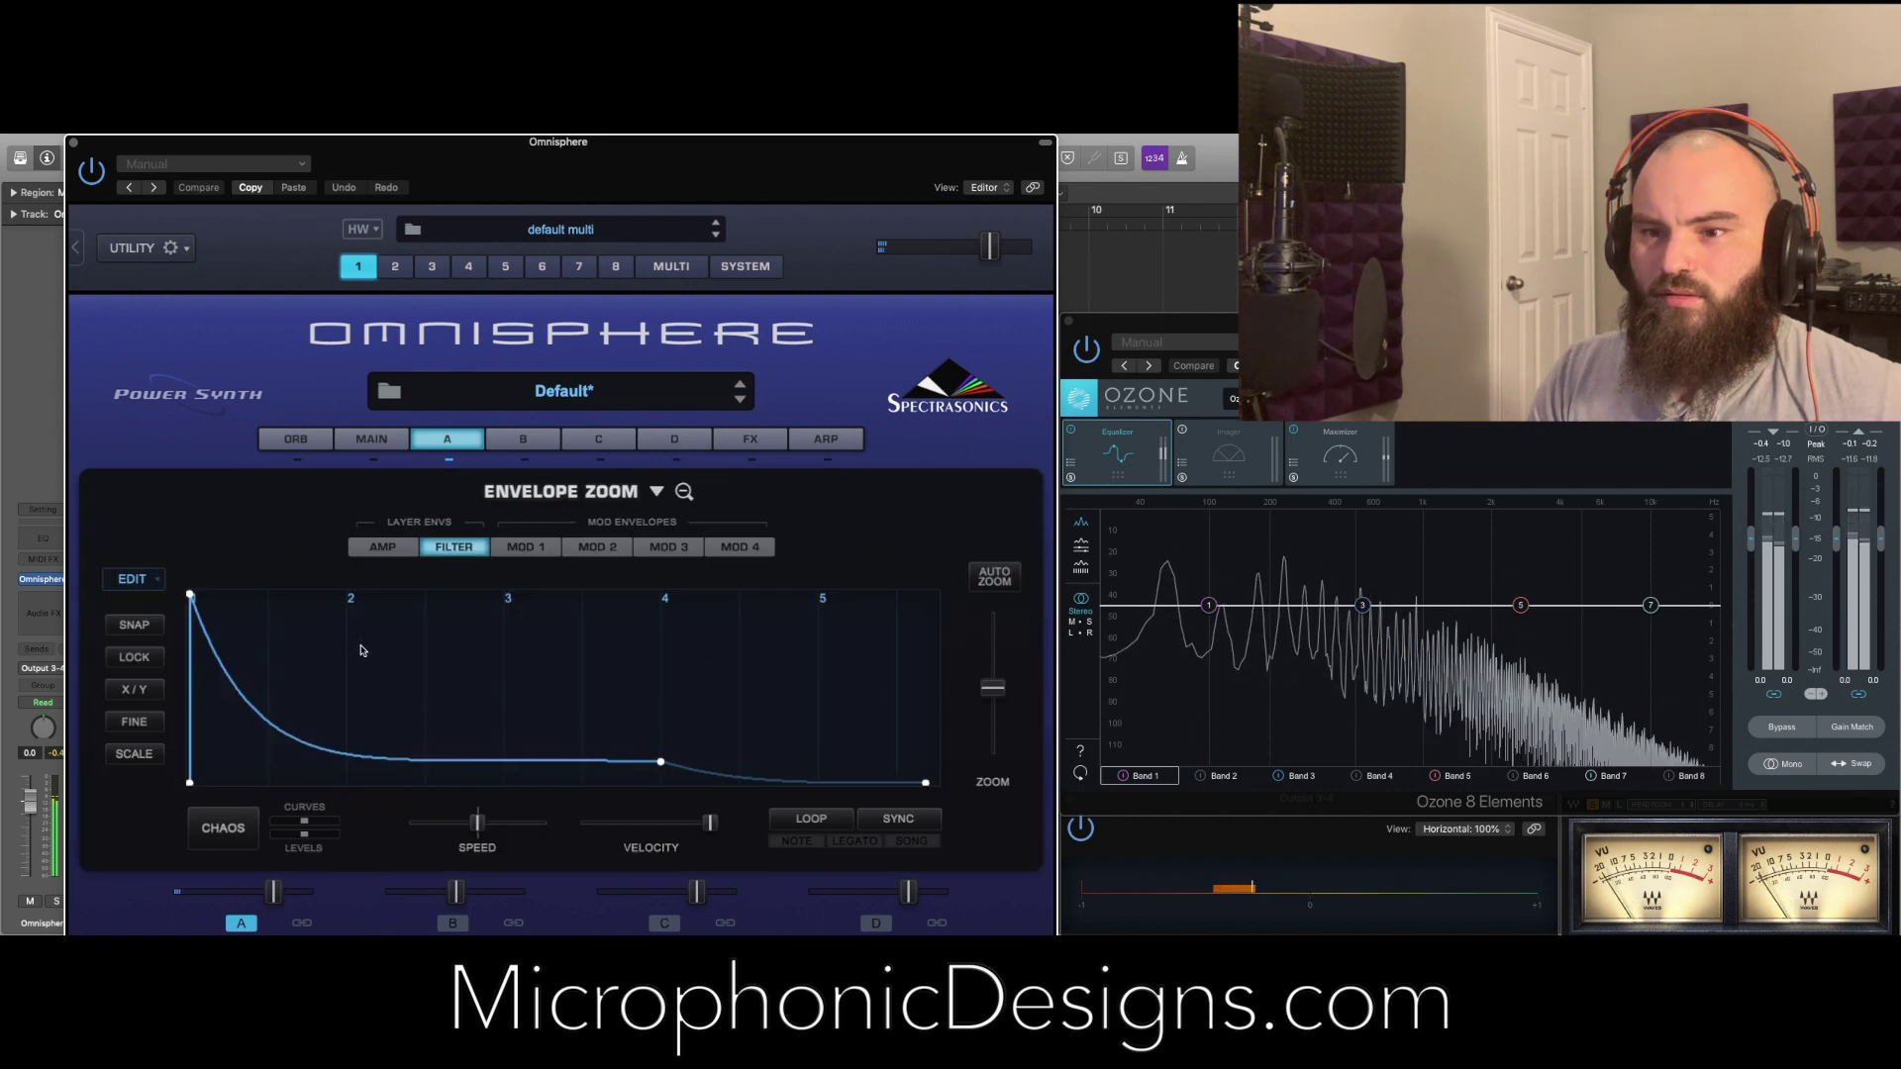
Shape layer A's amp envelope into a gentle decay to about half level, with looping and sync turned on
left_click(380, 547)
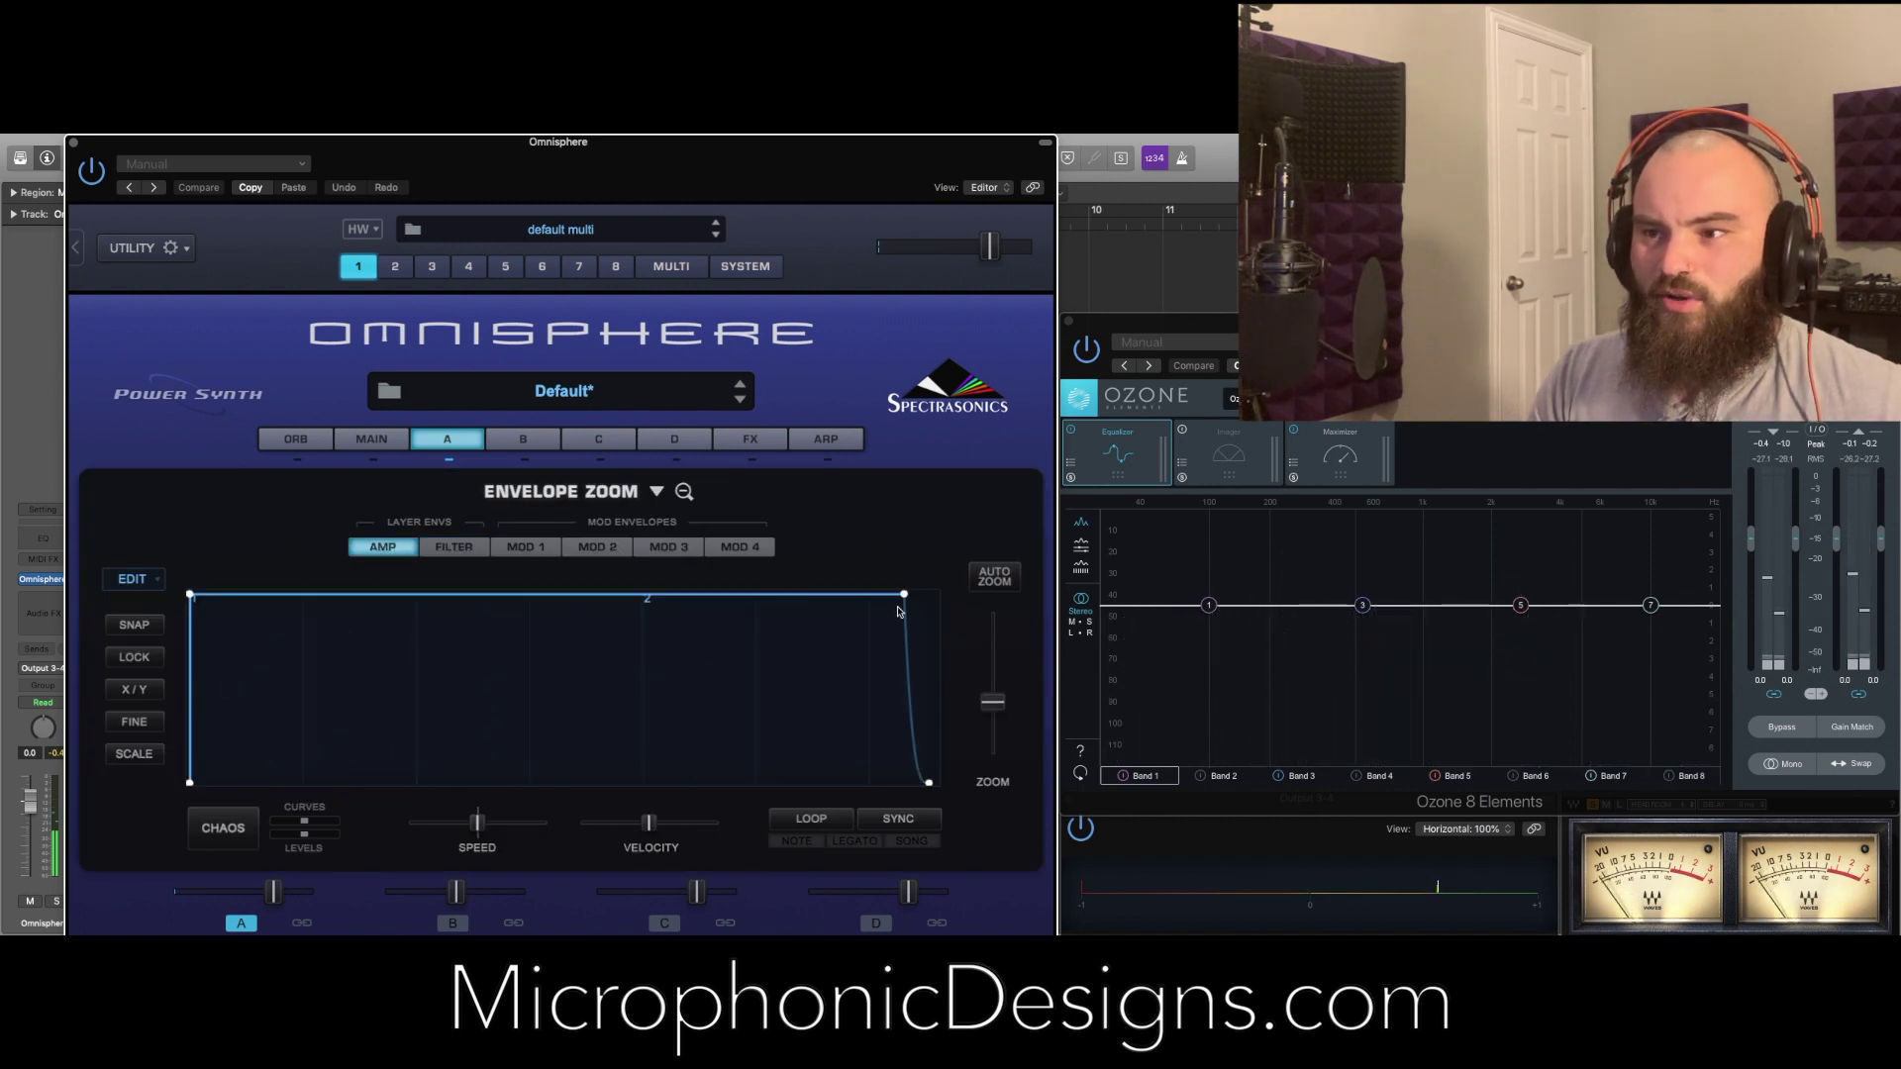
left_click_drag(903, 597, 773, 683)
left_click(902, 822)
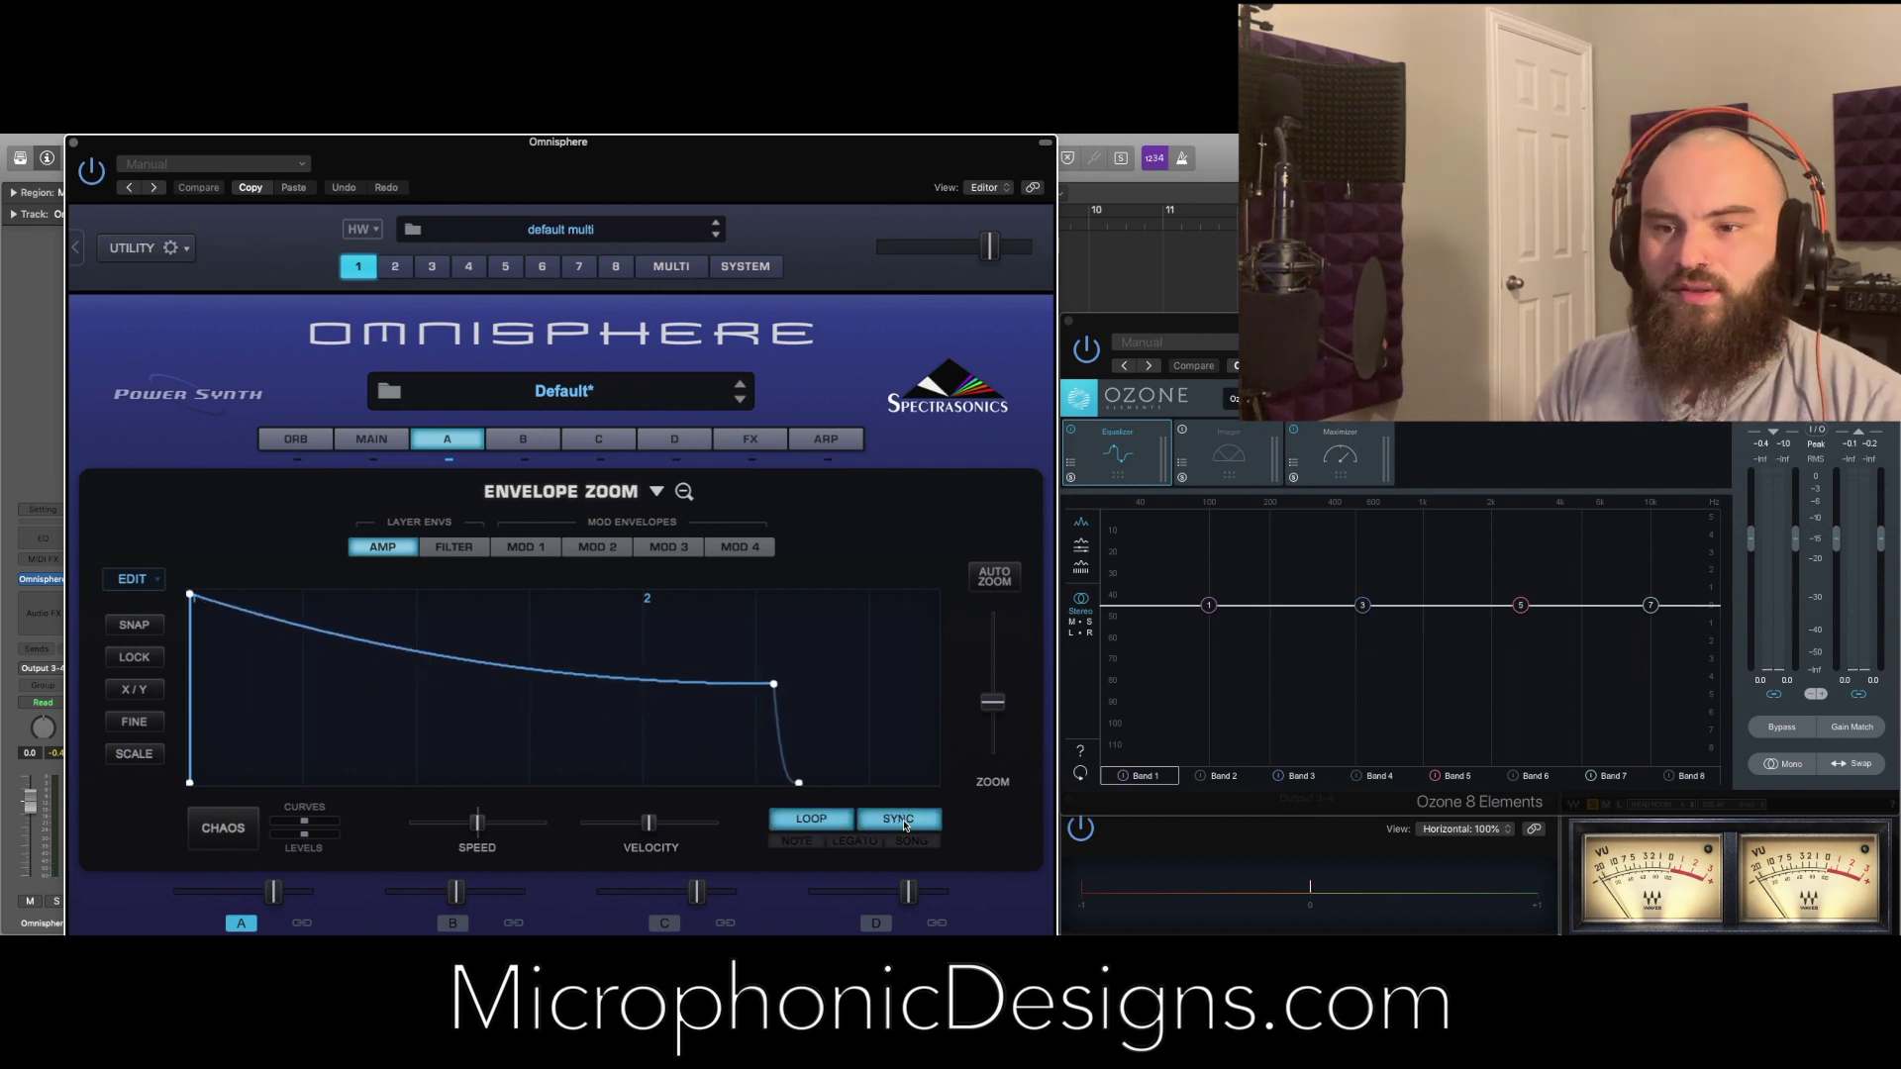
Add two points along the amp envelope's decay and turn its first two segments into pulses ending at zero level
left_click(560, 673)
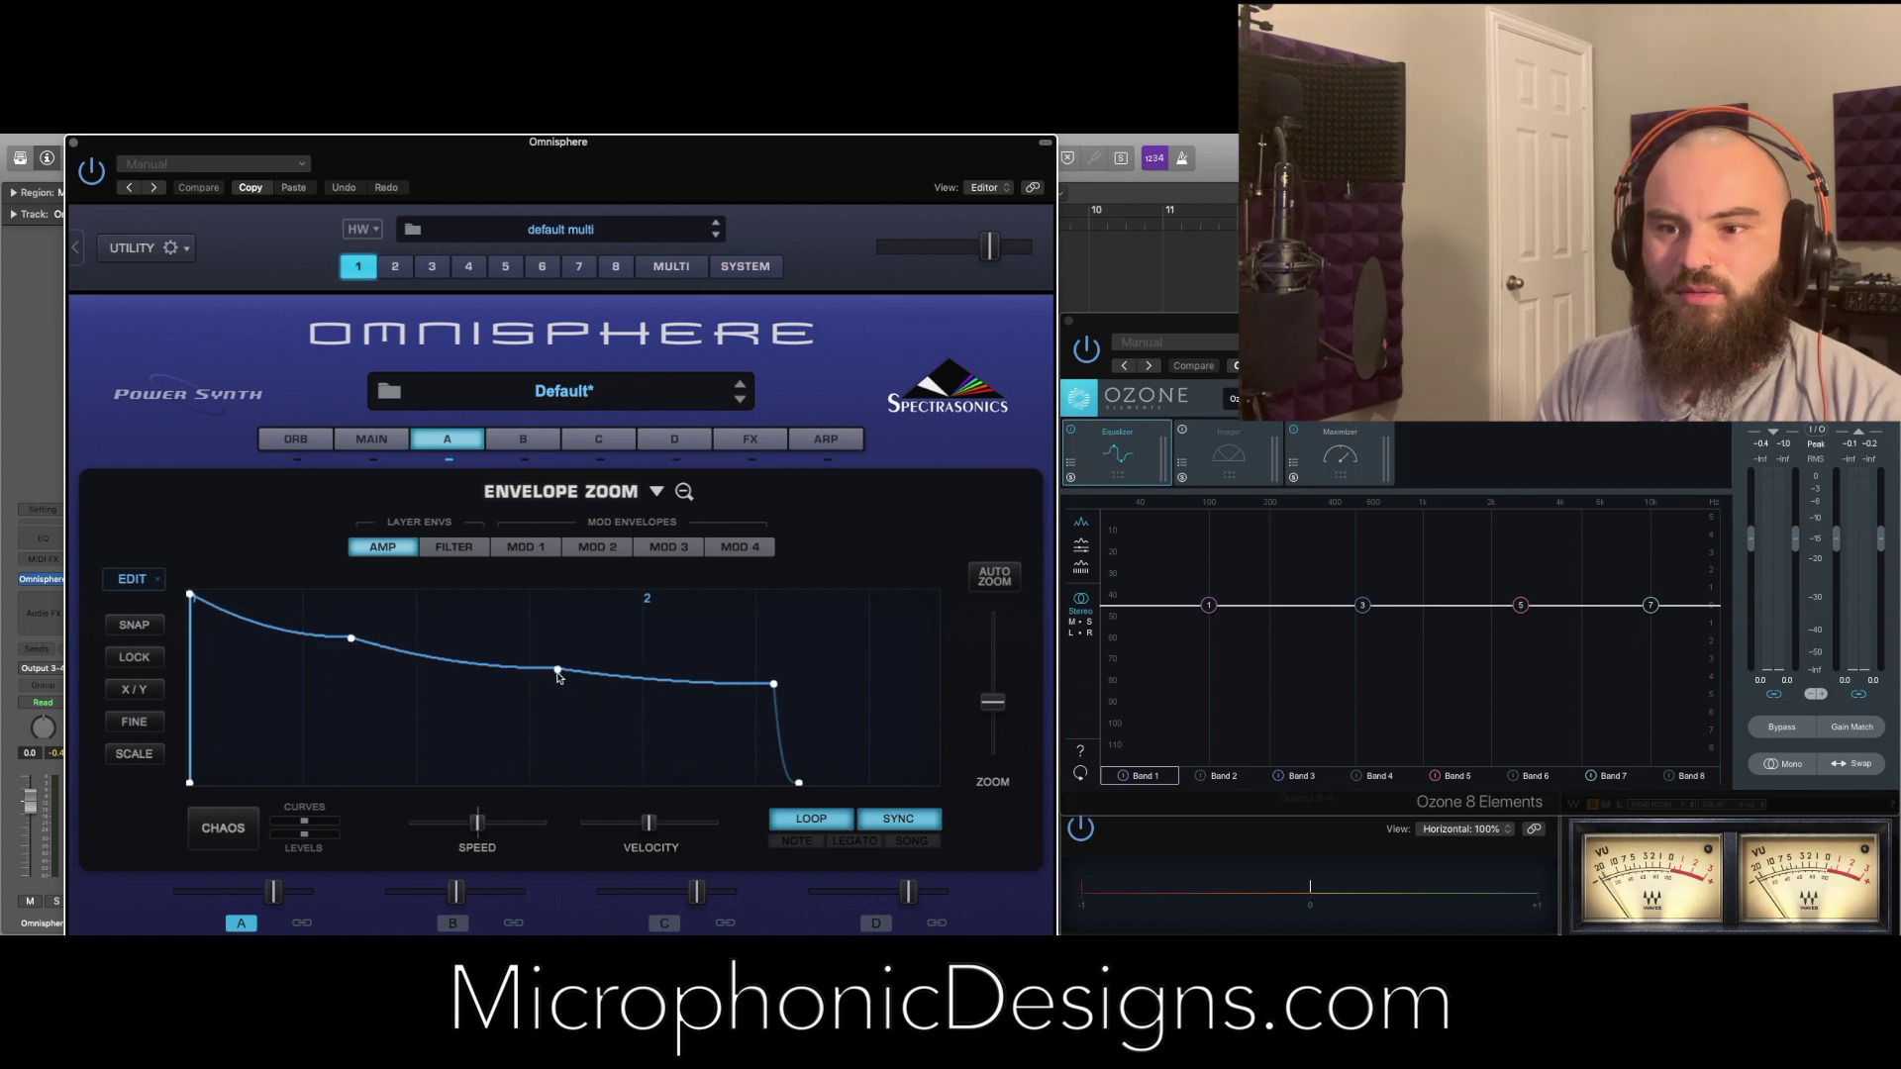
right_click(270, 642)
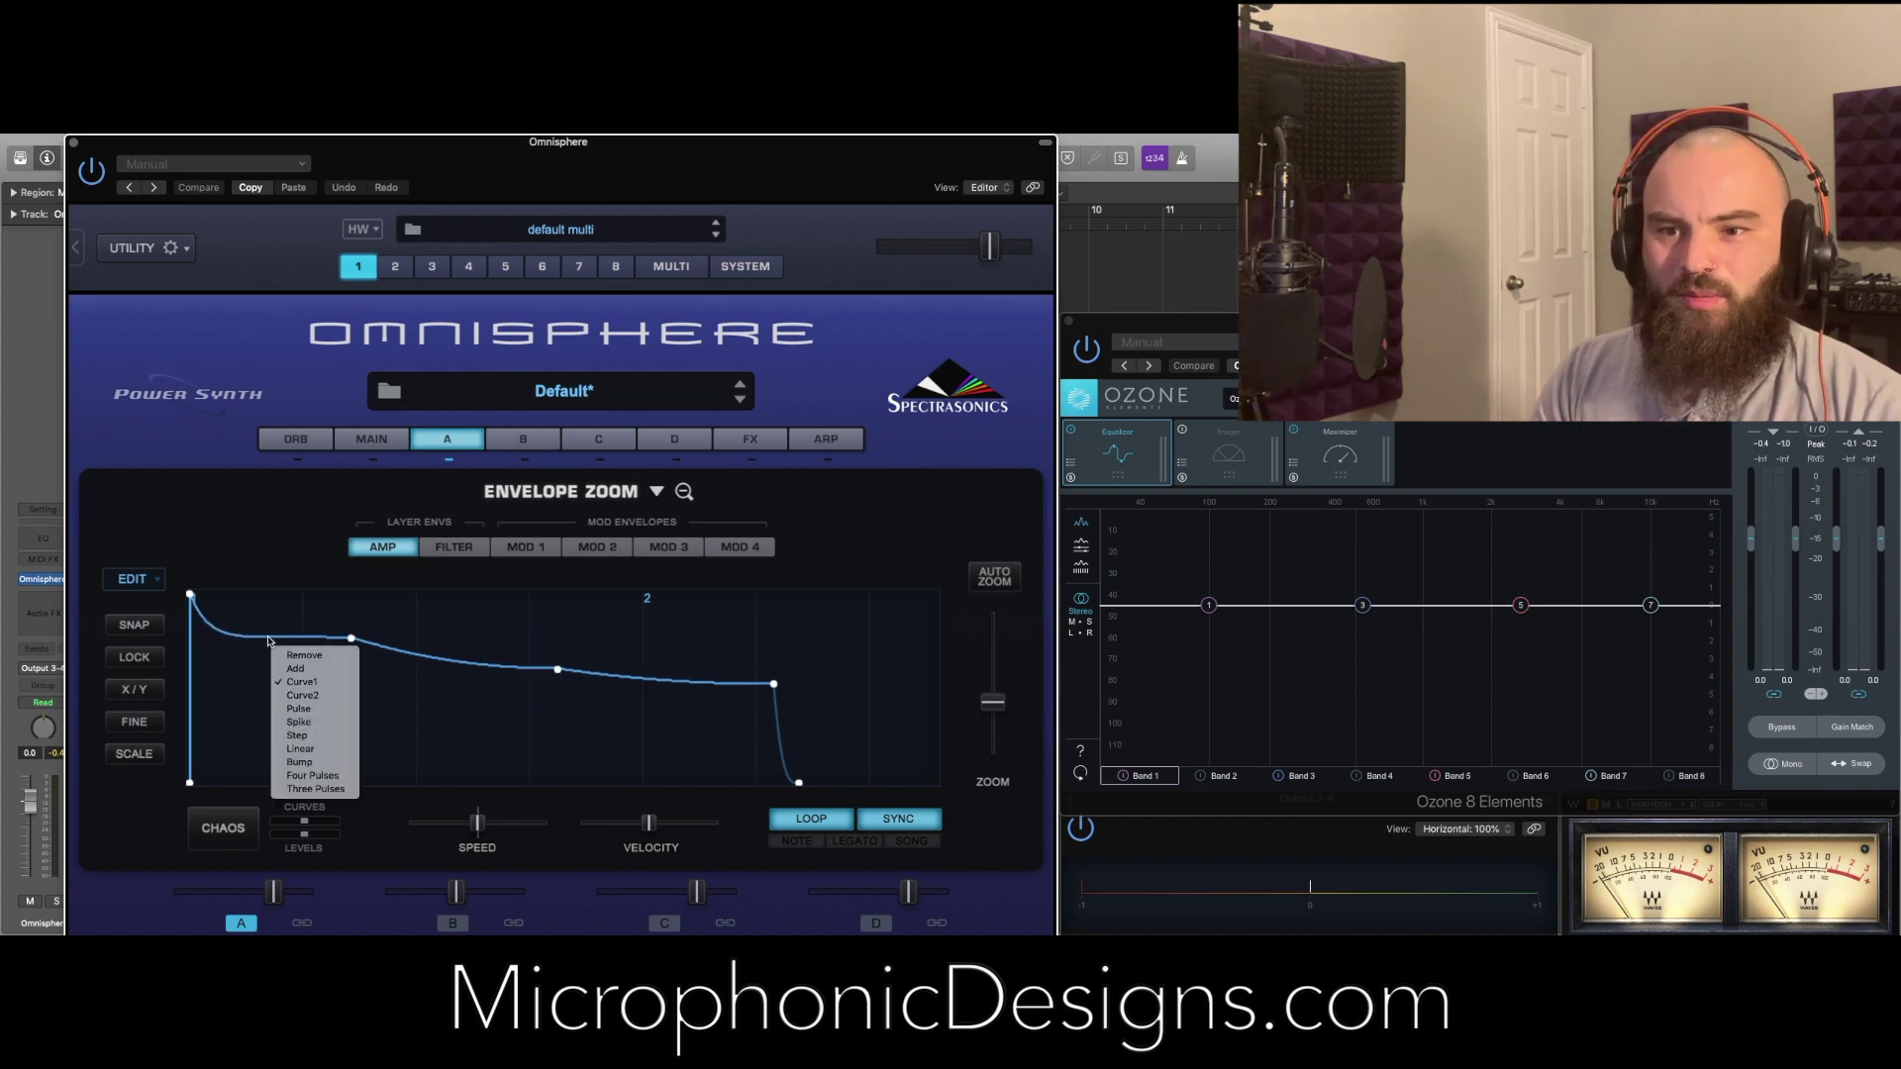
left_click(299, 709)
left_click_drag(351, 644, 312, 787)
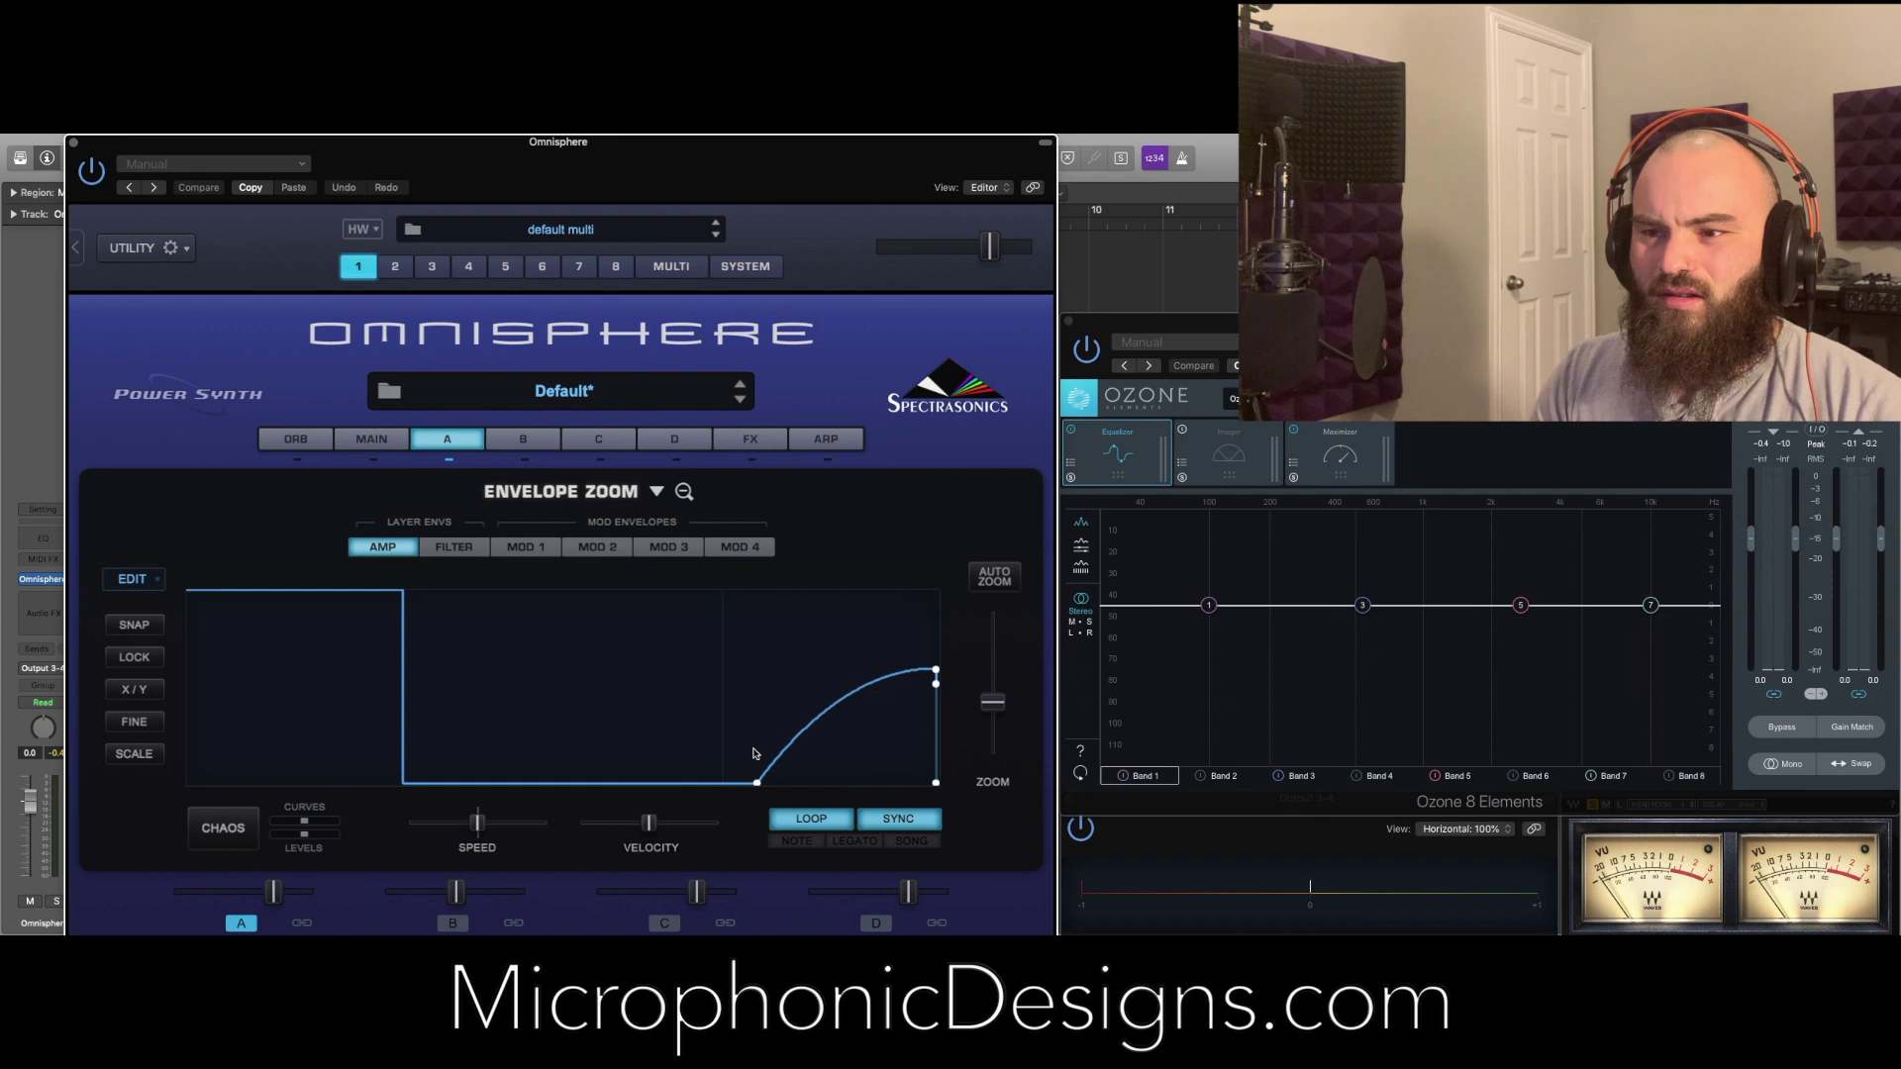
left_click_drag(759, 788, 722, 777)
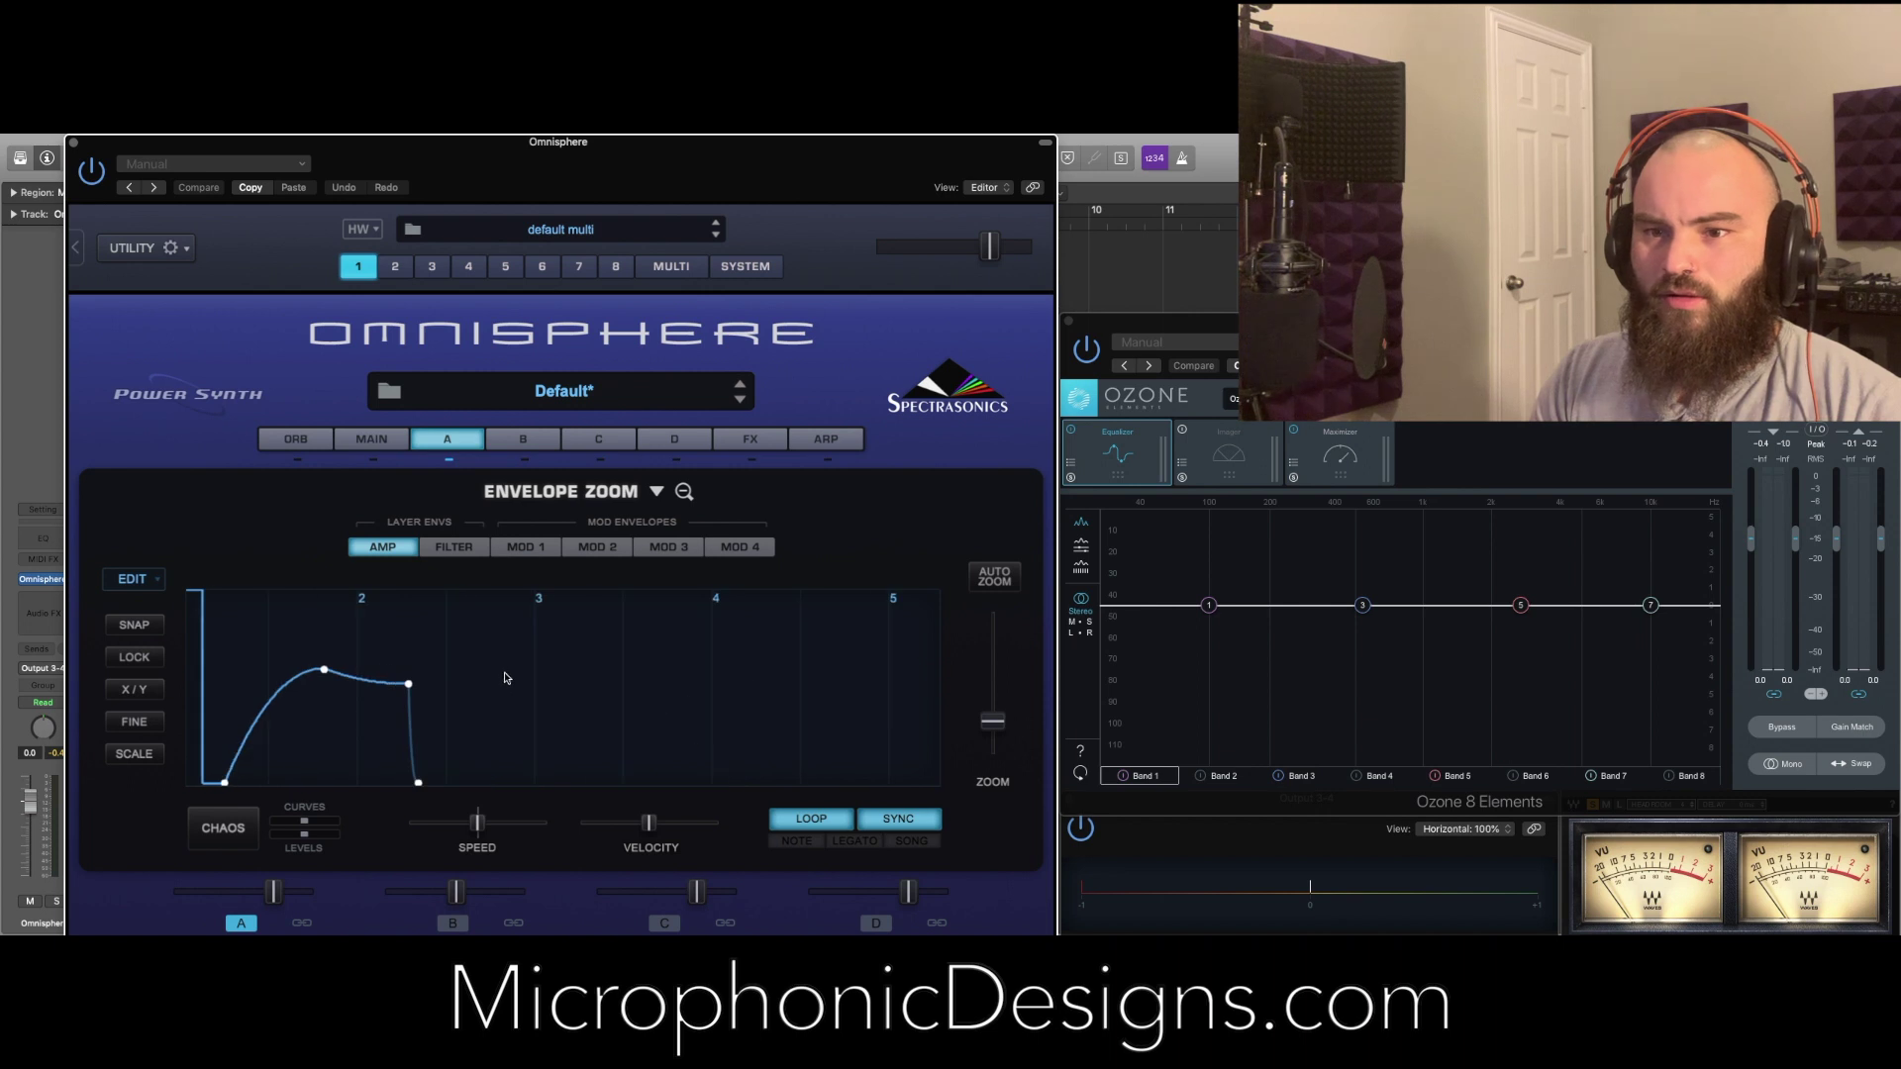
right_click(303, 683)
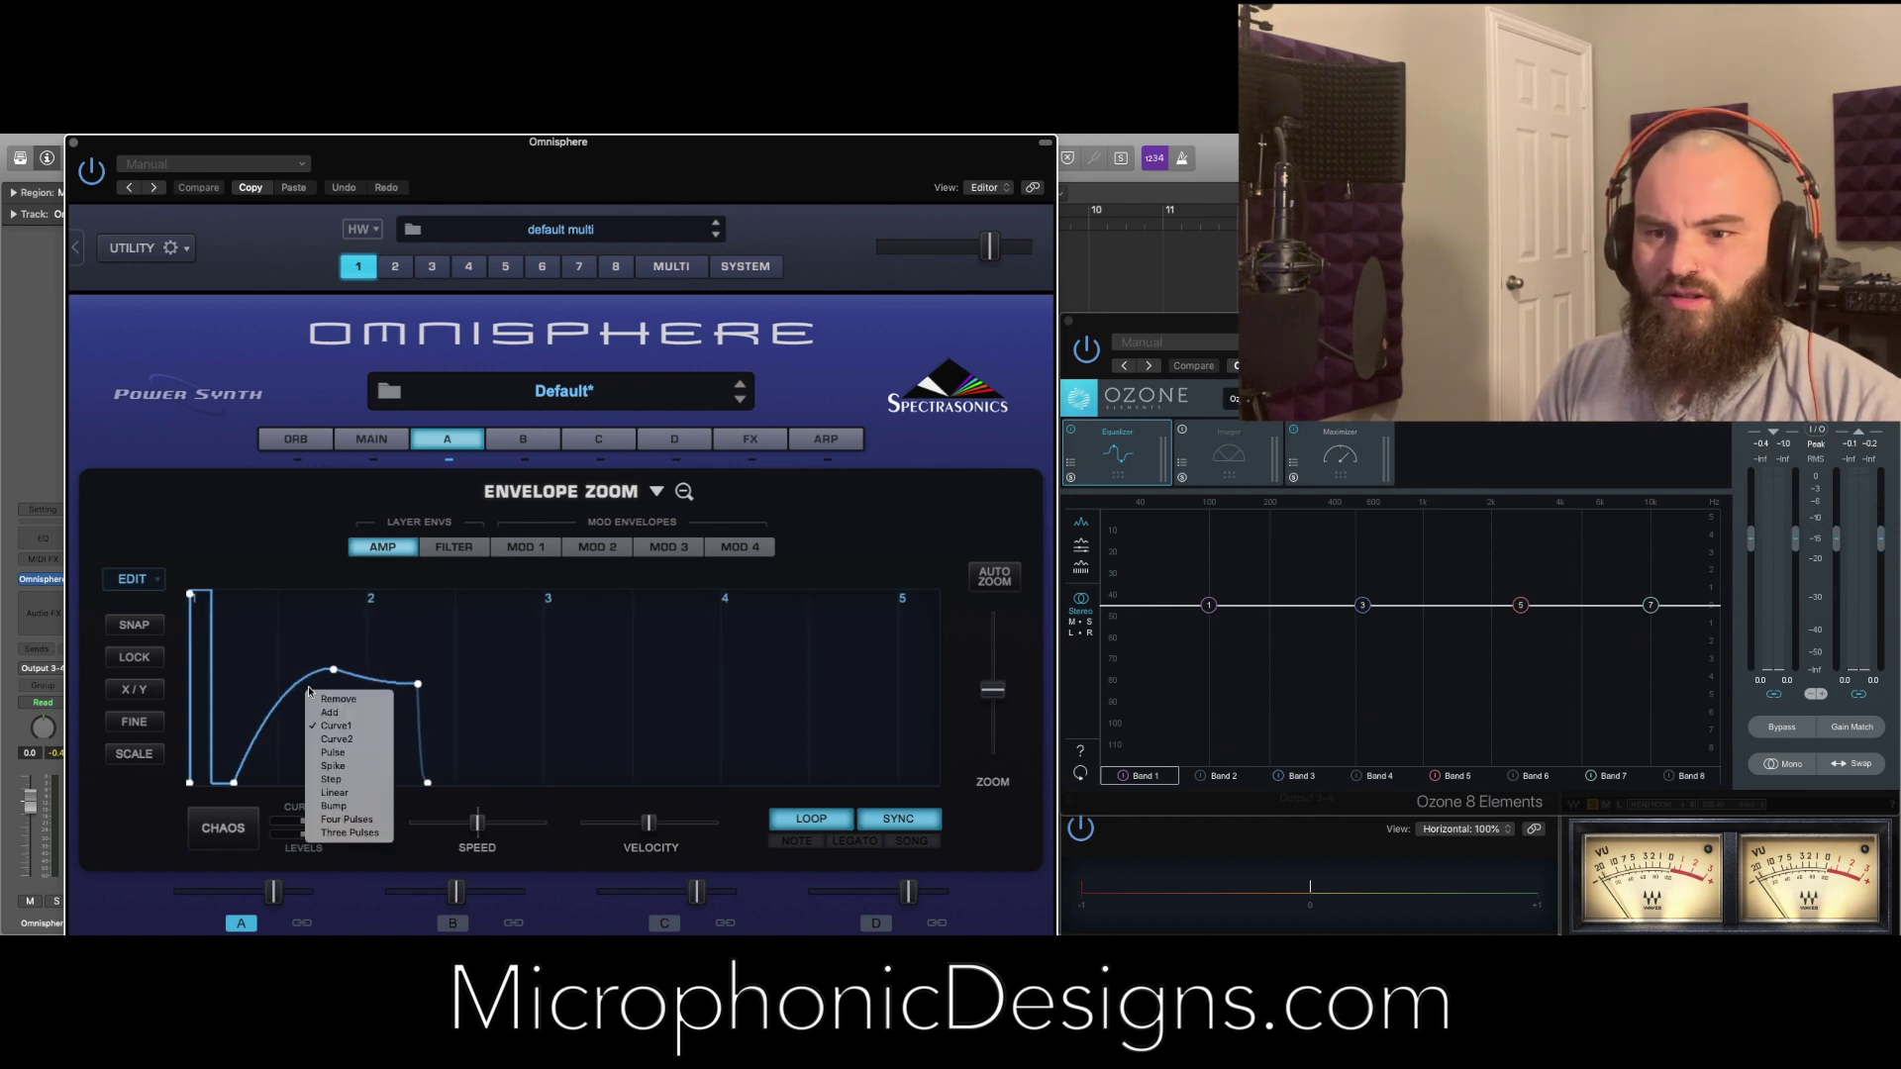
left_click(337, 752)
left_click_drag(345, 676, 282, 792)
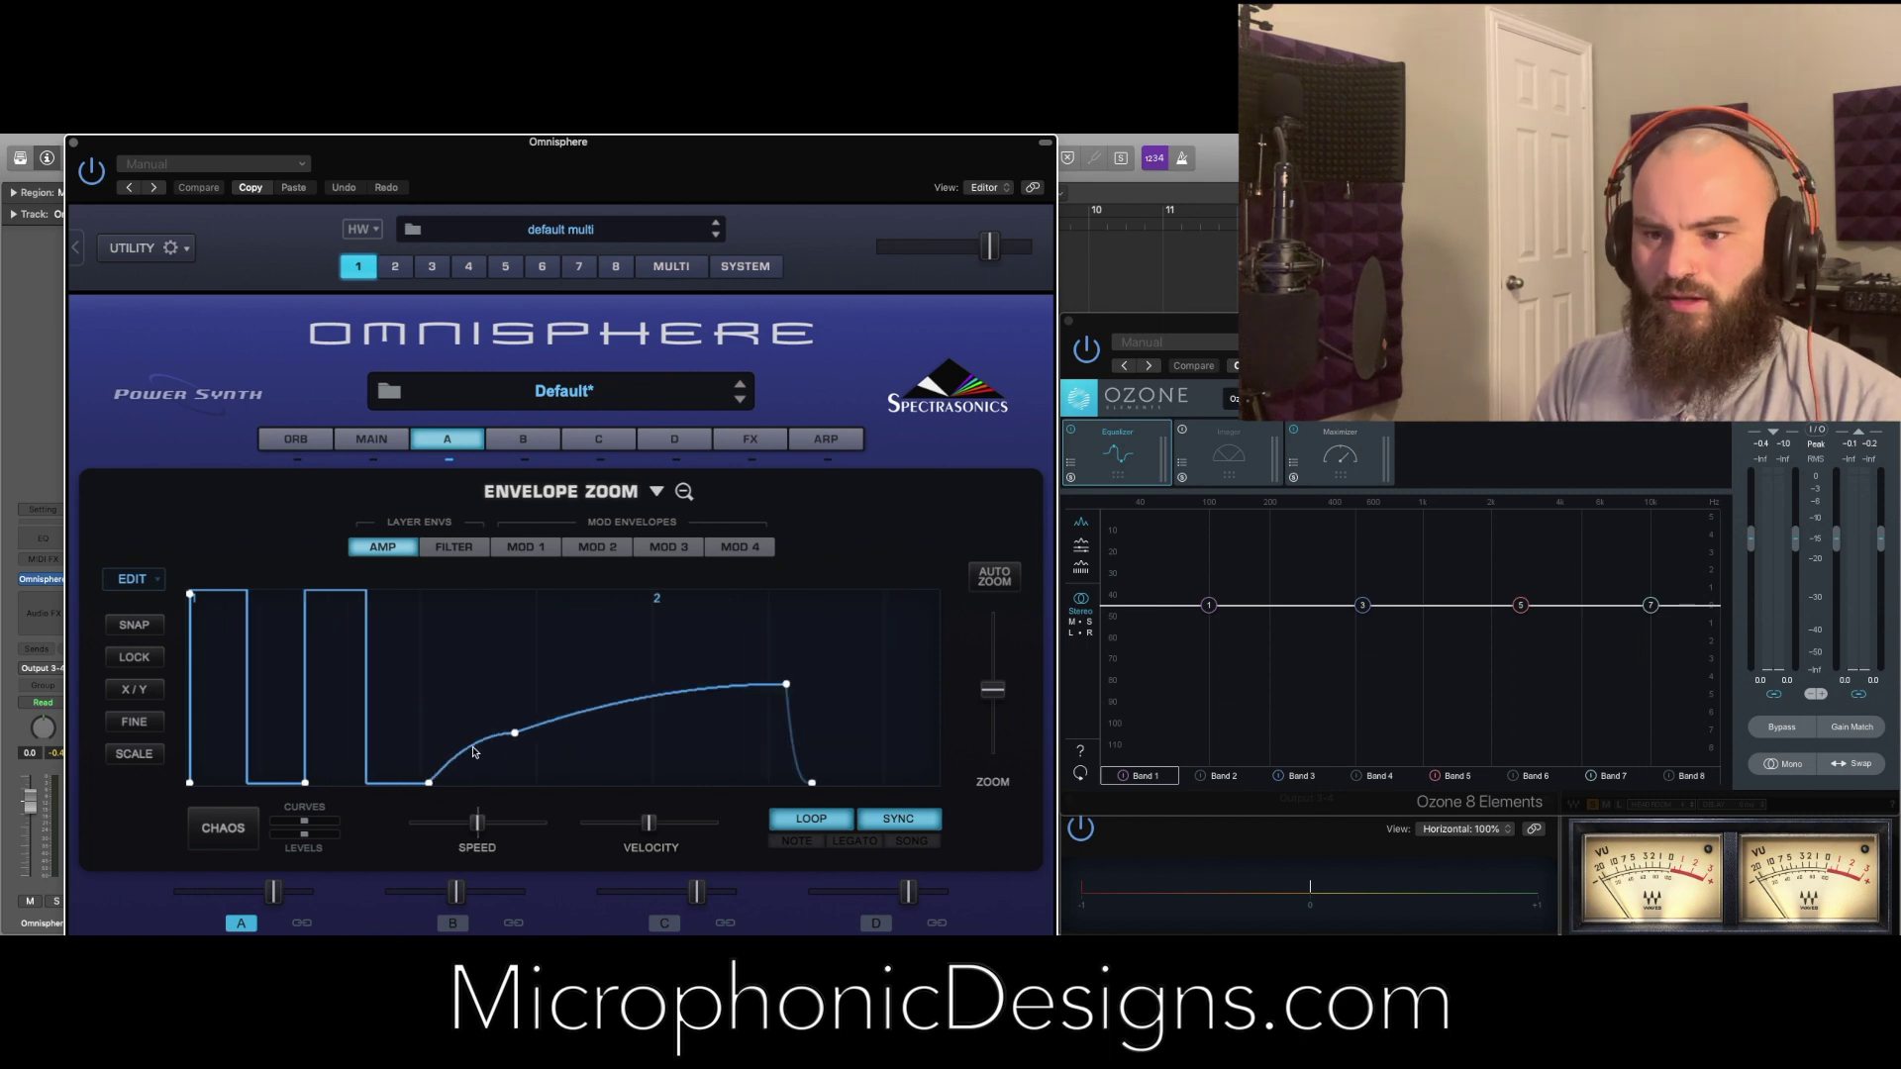
Turn the amp envelope's third and fourth segments into pulses ending at zero, with the fourth ending near beat 2
right_click(473, 752)
left_click(522, 770)
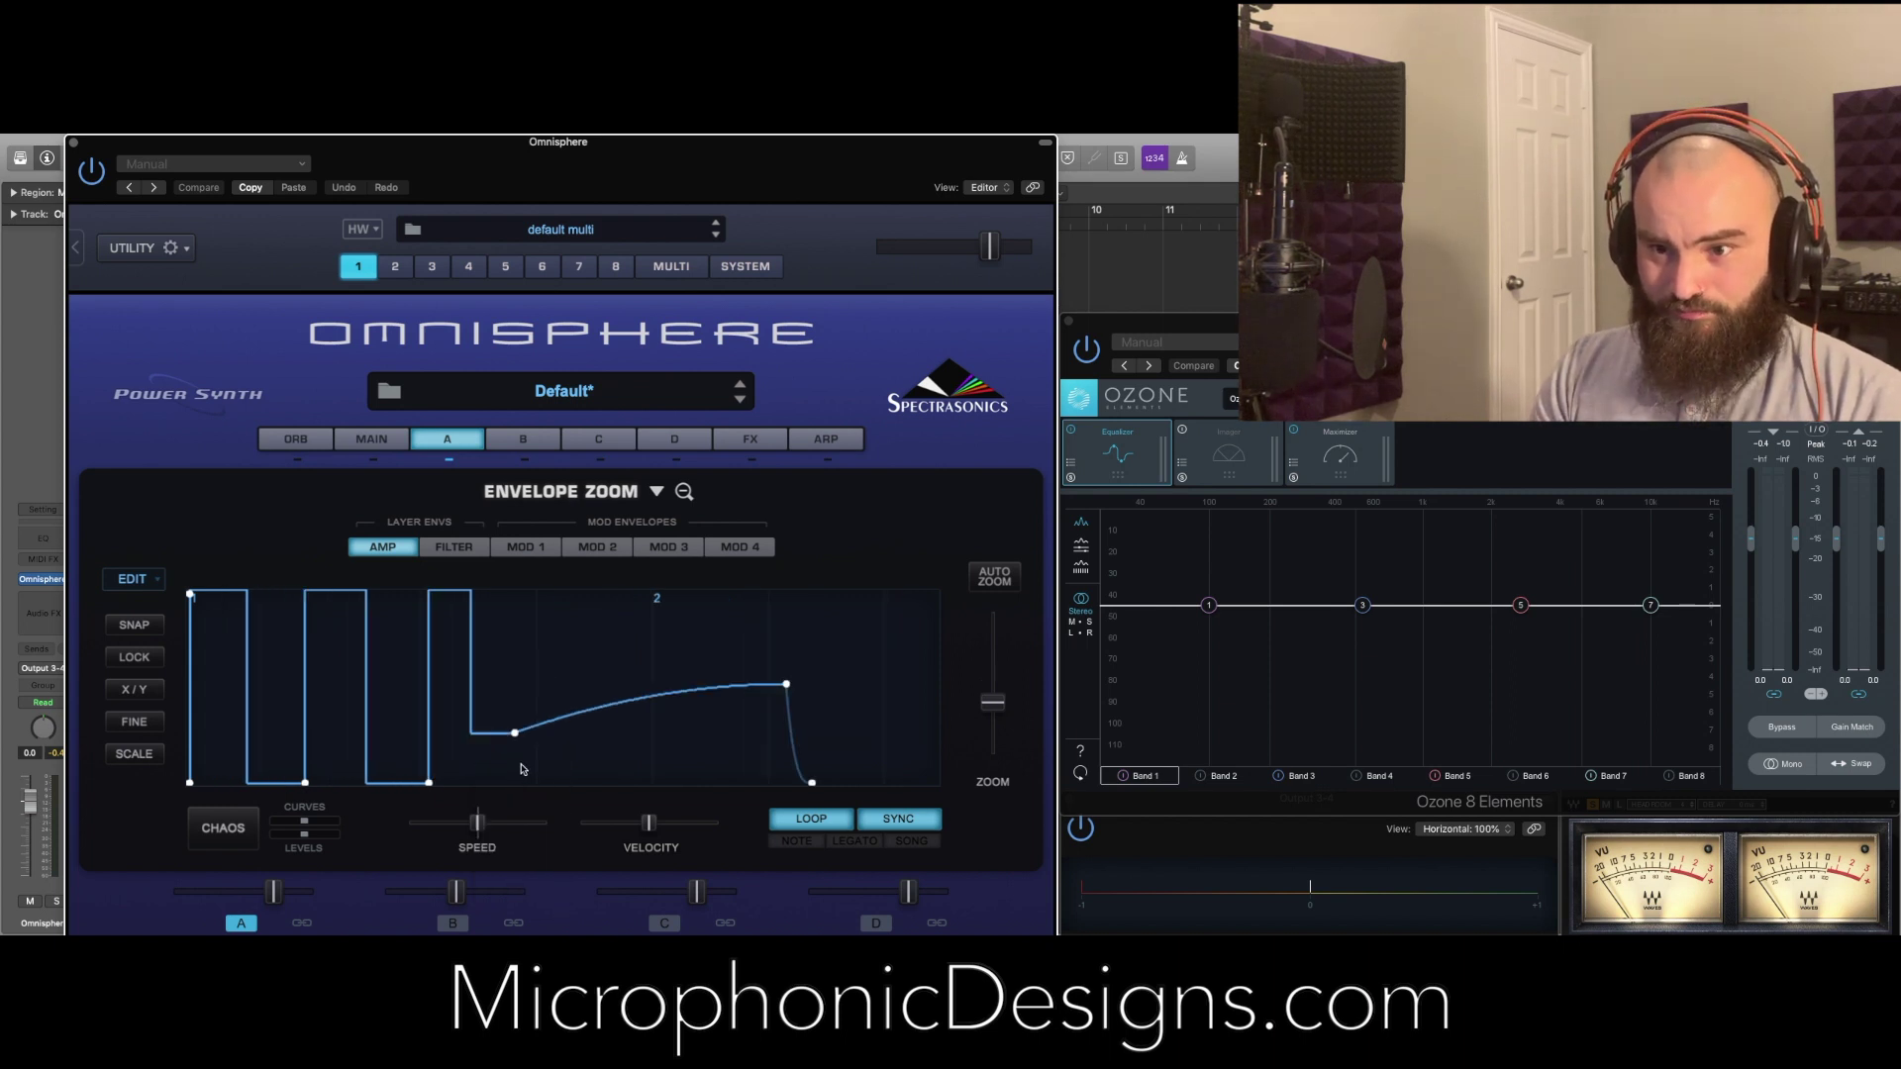
left_click_drag(515, 734, 489, 789)
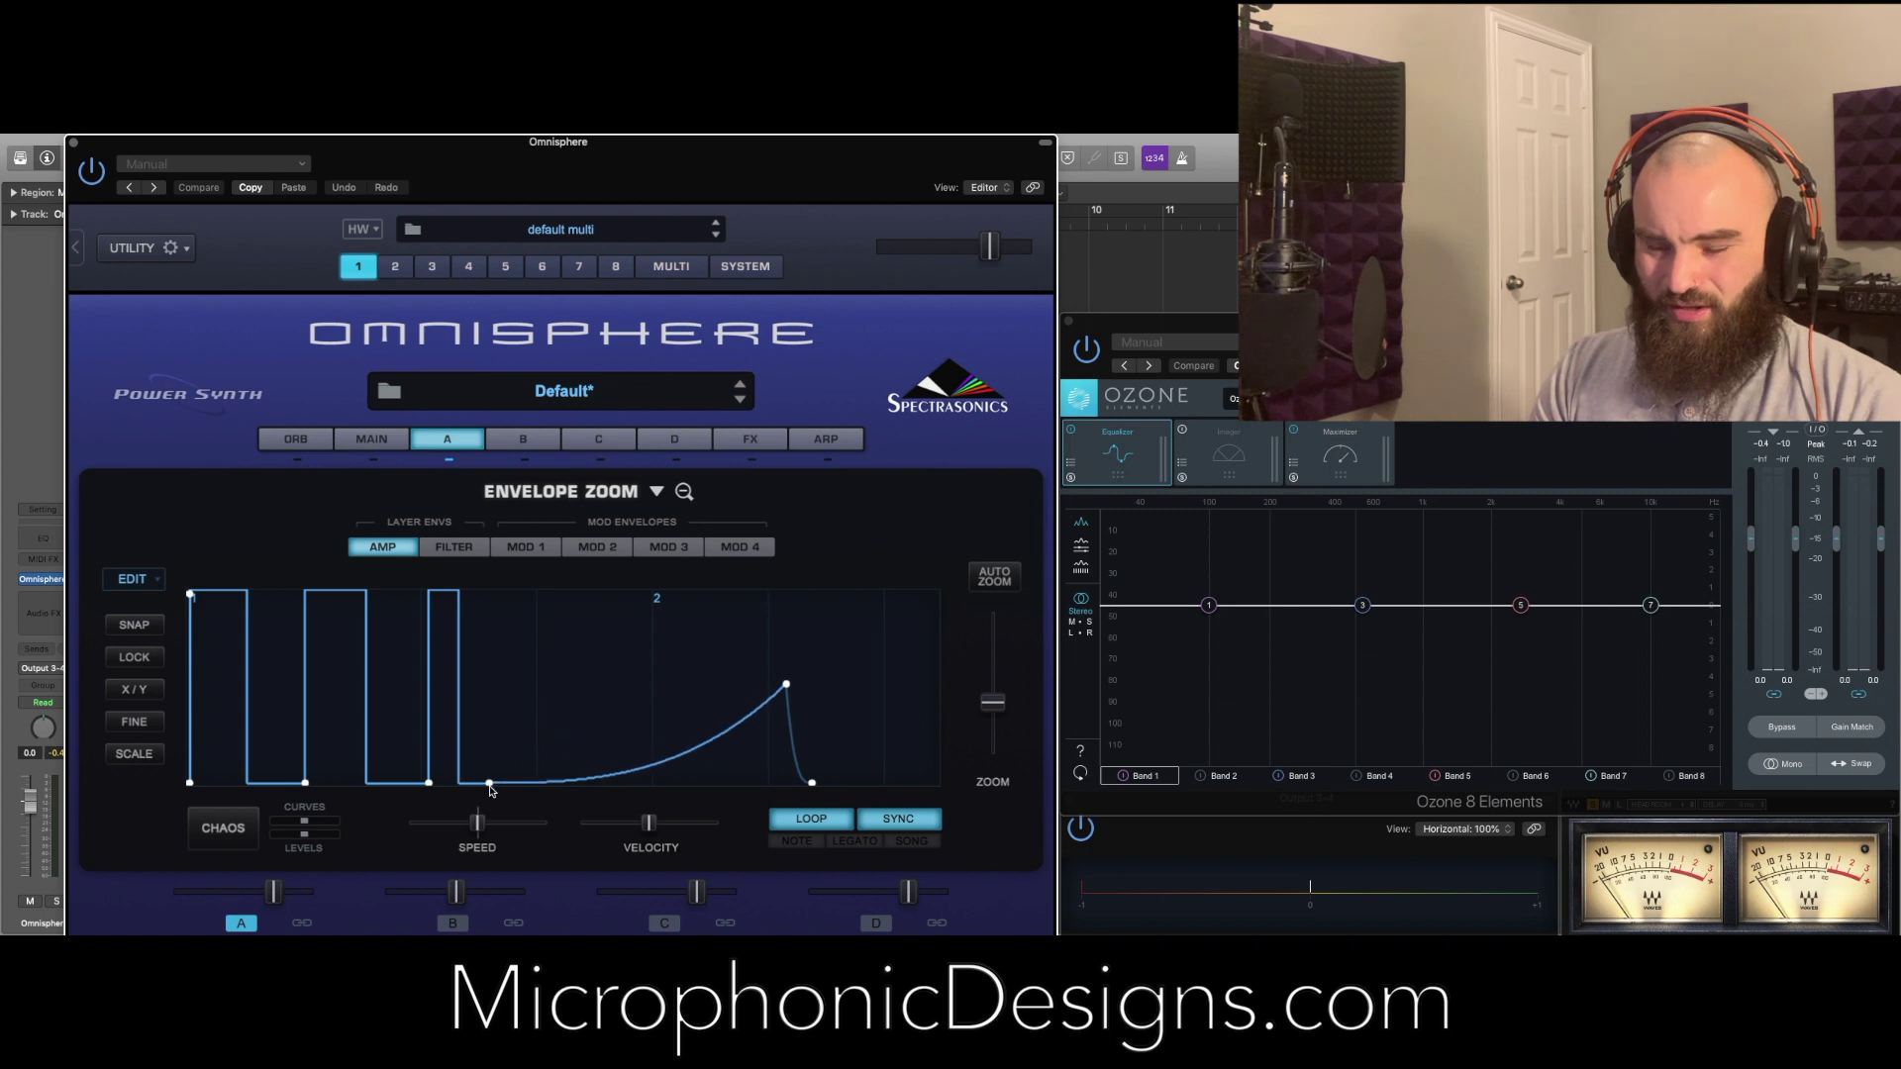
right_click(679, 753)
left_click(713, 825)
left_click_drag(786, 683, 656, 792)
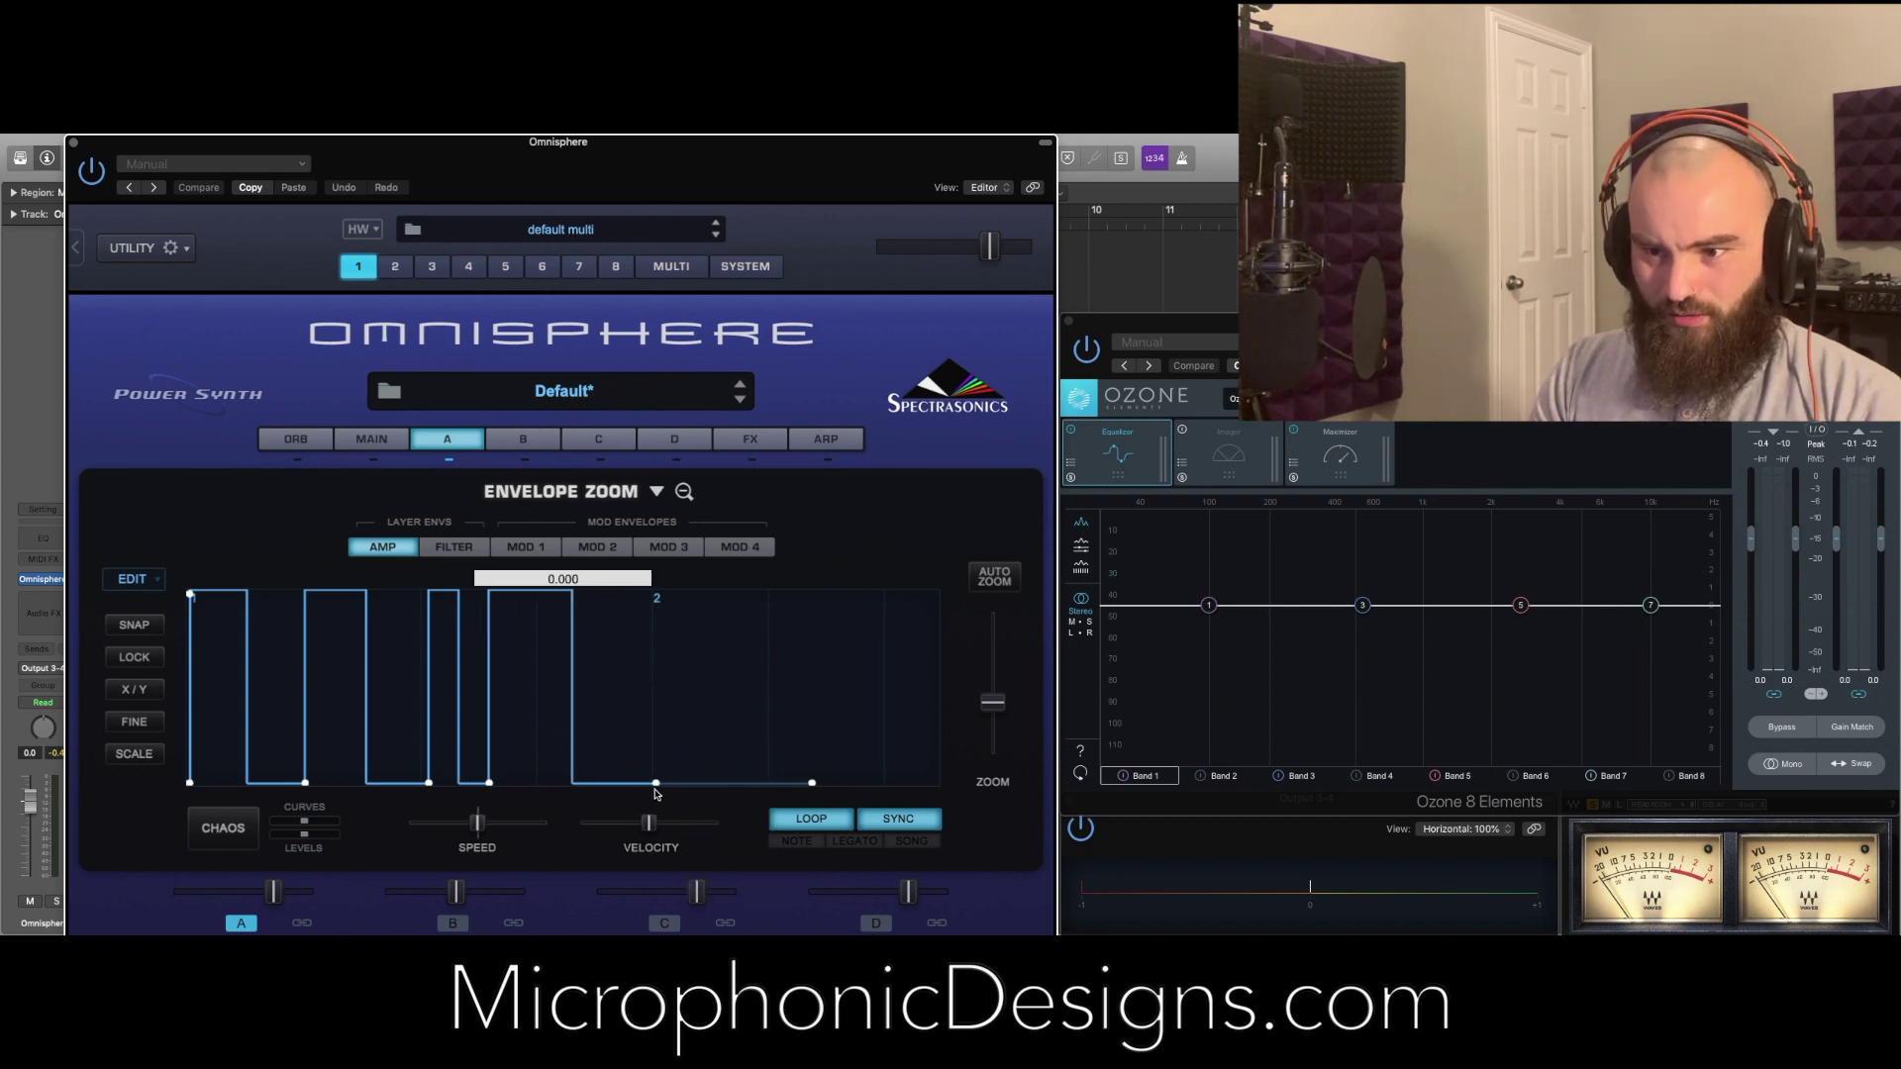
Align the amp envelope's pulse points to the grid at zero level so four pulses are evenly spaced before beat 2
key("super+z")
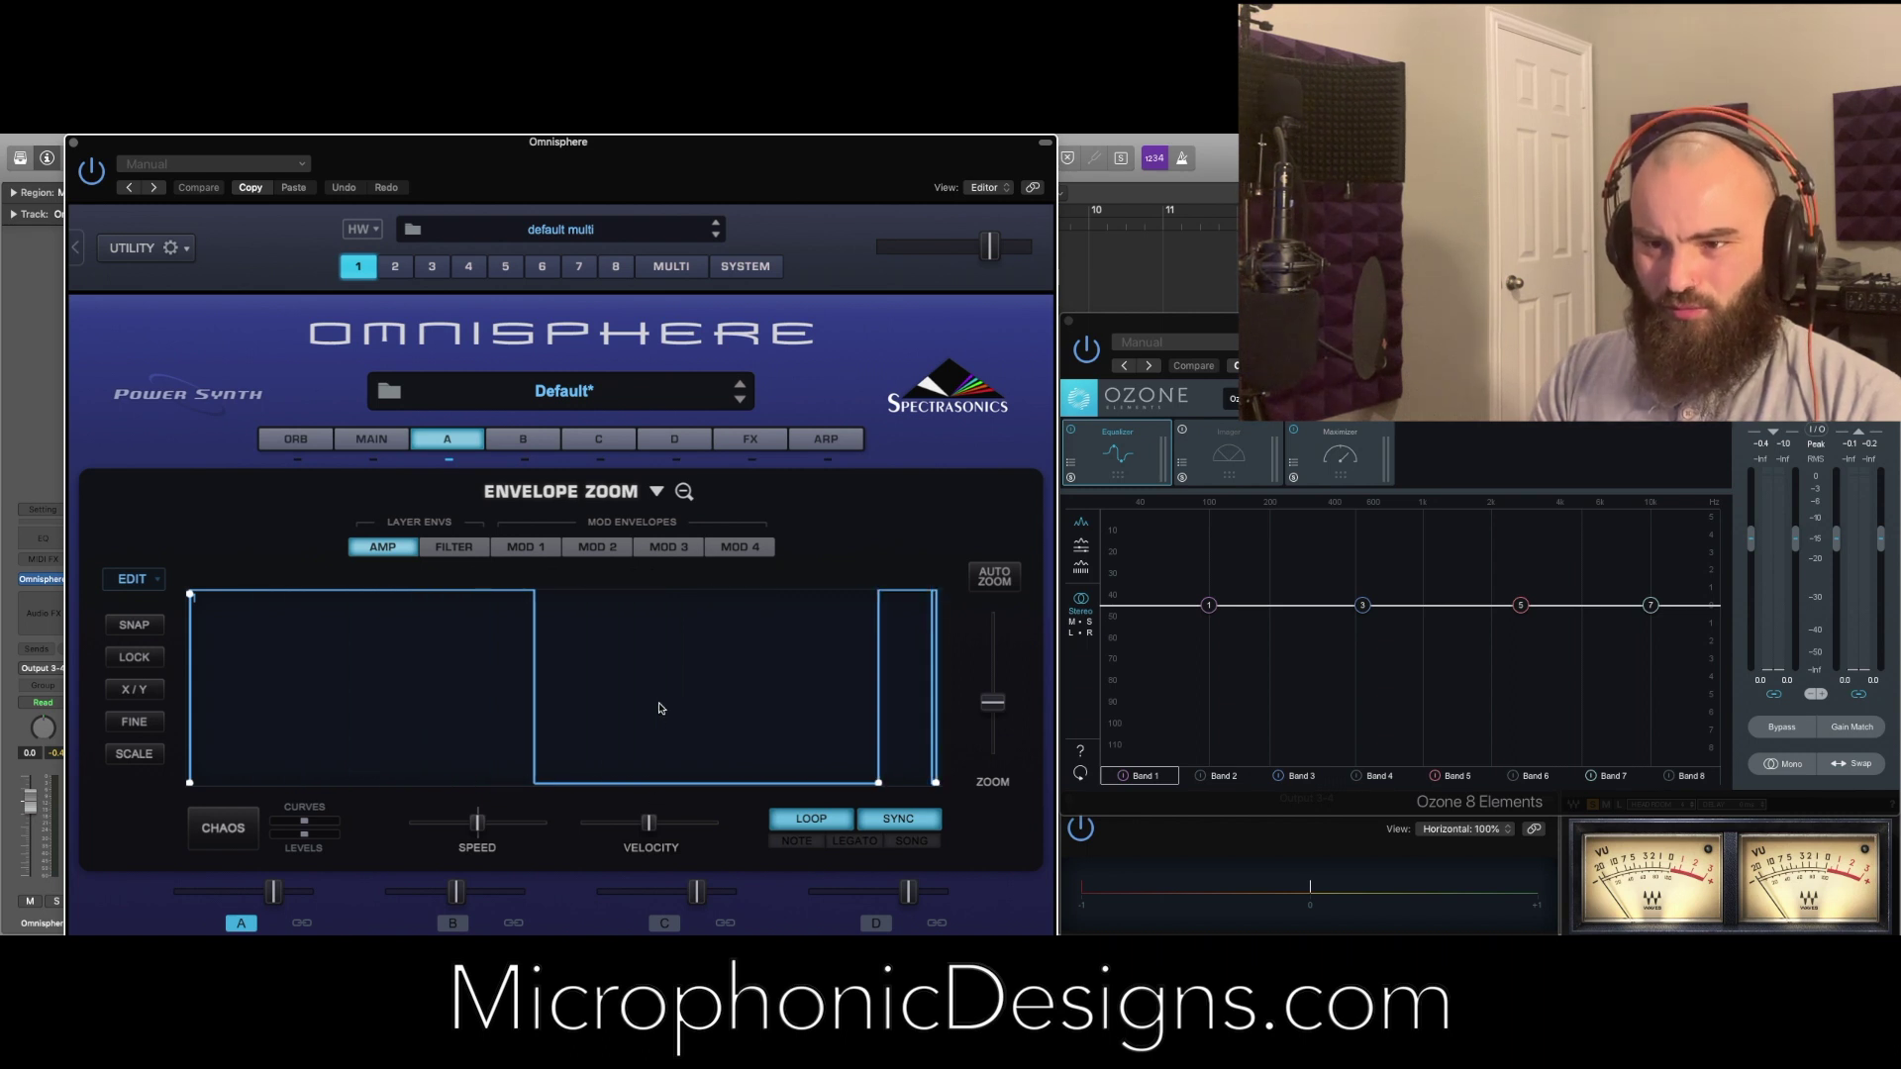
key("super+z")
left_click_drag(736, 708, 466, 713)
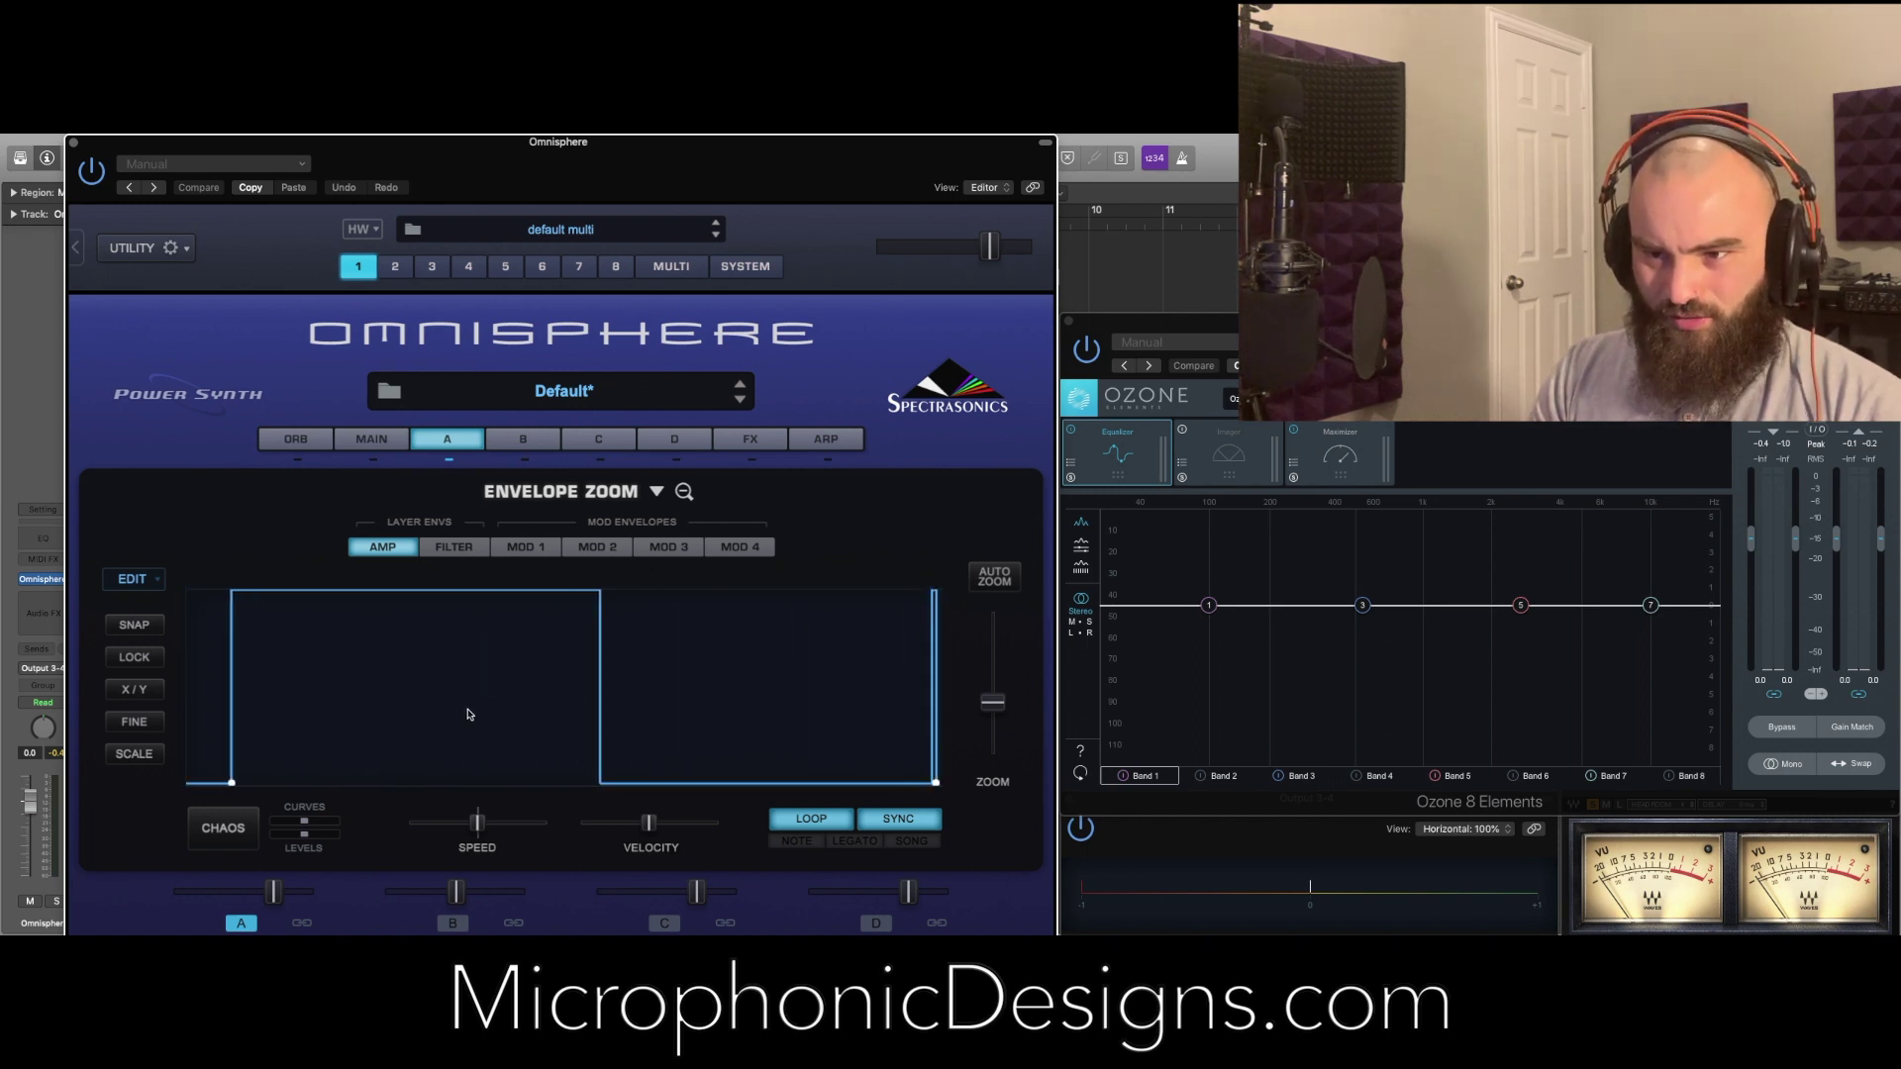
left_click_drag(781, 697, 485, 722)
mouse_move(597, 784)
left_mouse_down()
mouse_move(475, 743)
mouse_move(704, 699)
mouse_move(844, 700)
mouse_move(395, 729)
mouse_move(831, 713)
mouse_move(627, 748)
mouse_move(842, 728)
mouse_move(622, 767)
left_mouse_up()
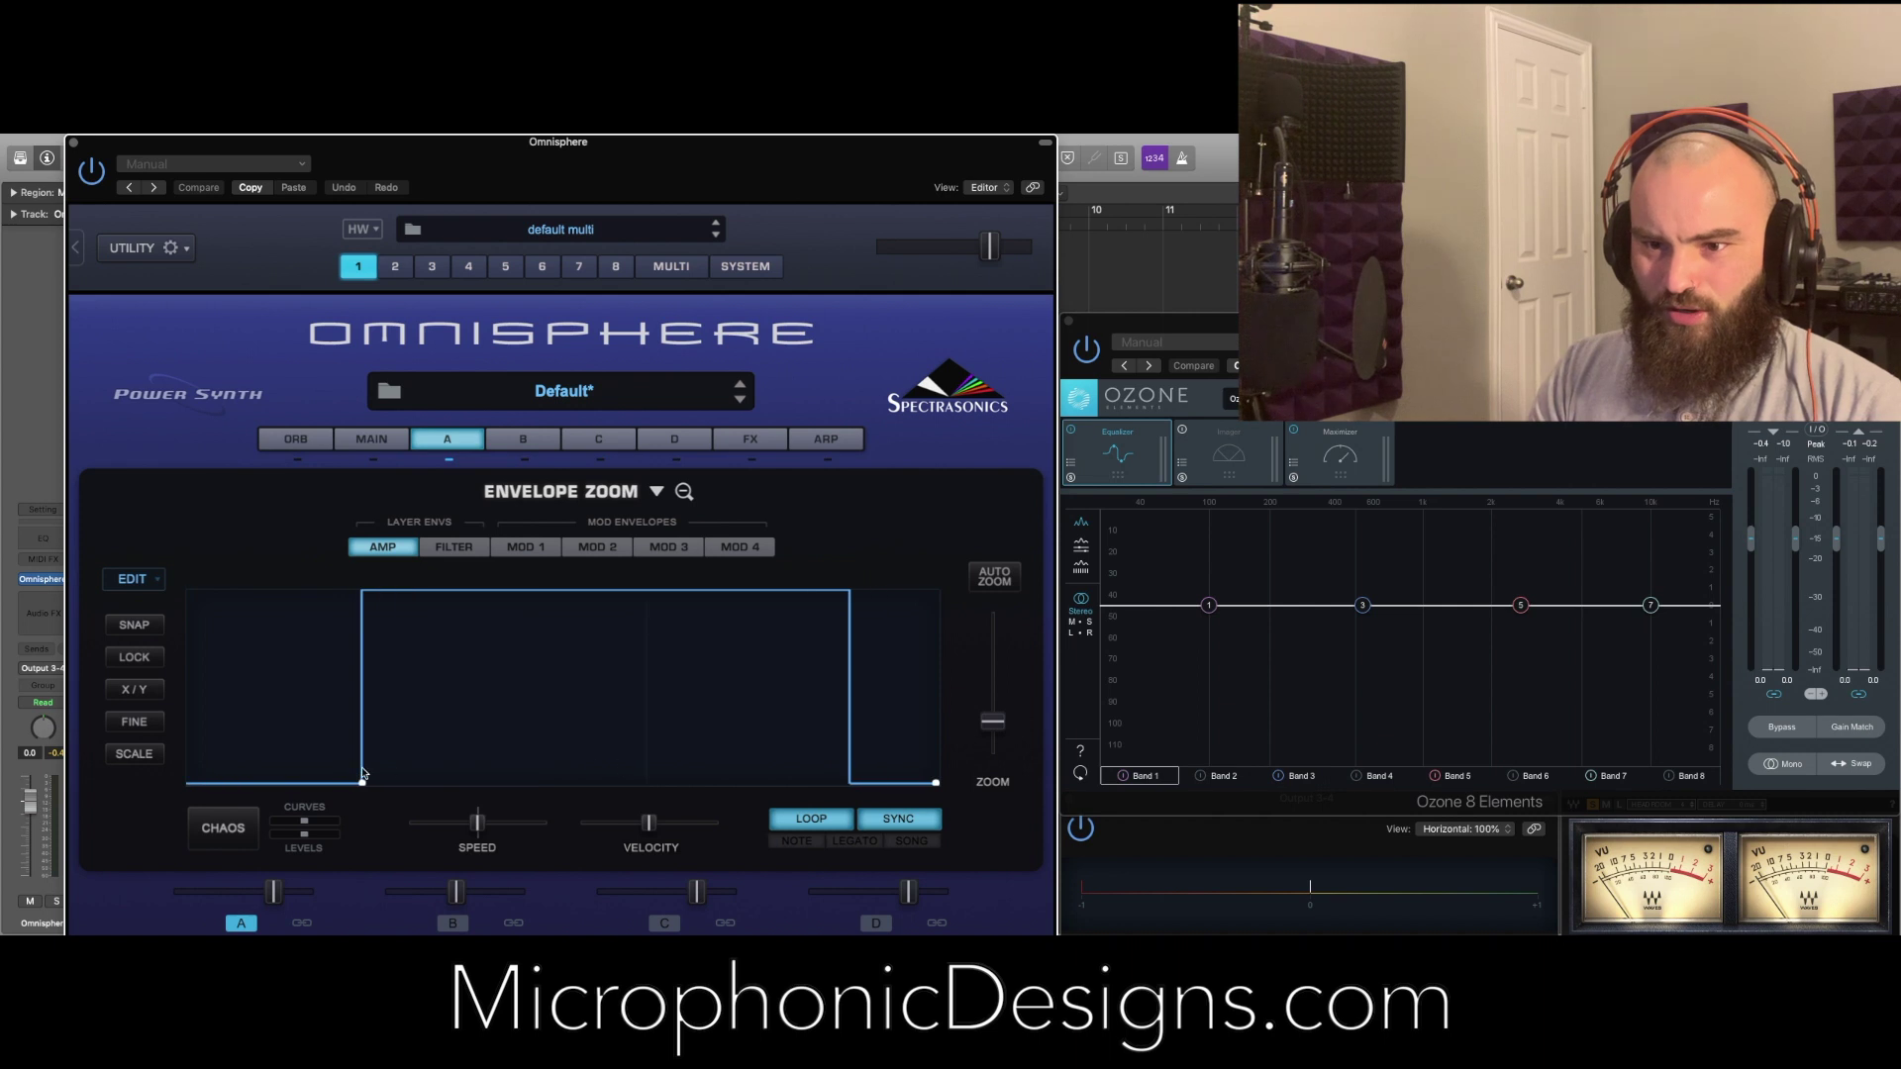
mouse_move(446, 743)
left_mouse_down()
mouse_move(396, 733)
mouse_move(735, 715)
left_mouse_up()
mouse_move(491, 787)
left_mouse_down()
mouse_move(542, 783)
mouse_move(581, 722)
mouse_move(792, 713)
mouse_move(488, 730)
mouse_move(615, 726)
mouse_move(624, 747)
left_mouse_up()
left_click(647, 783)
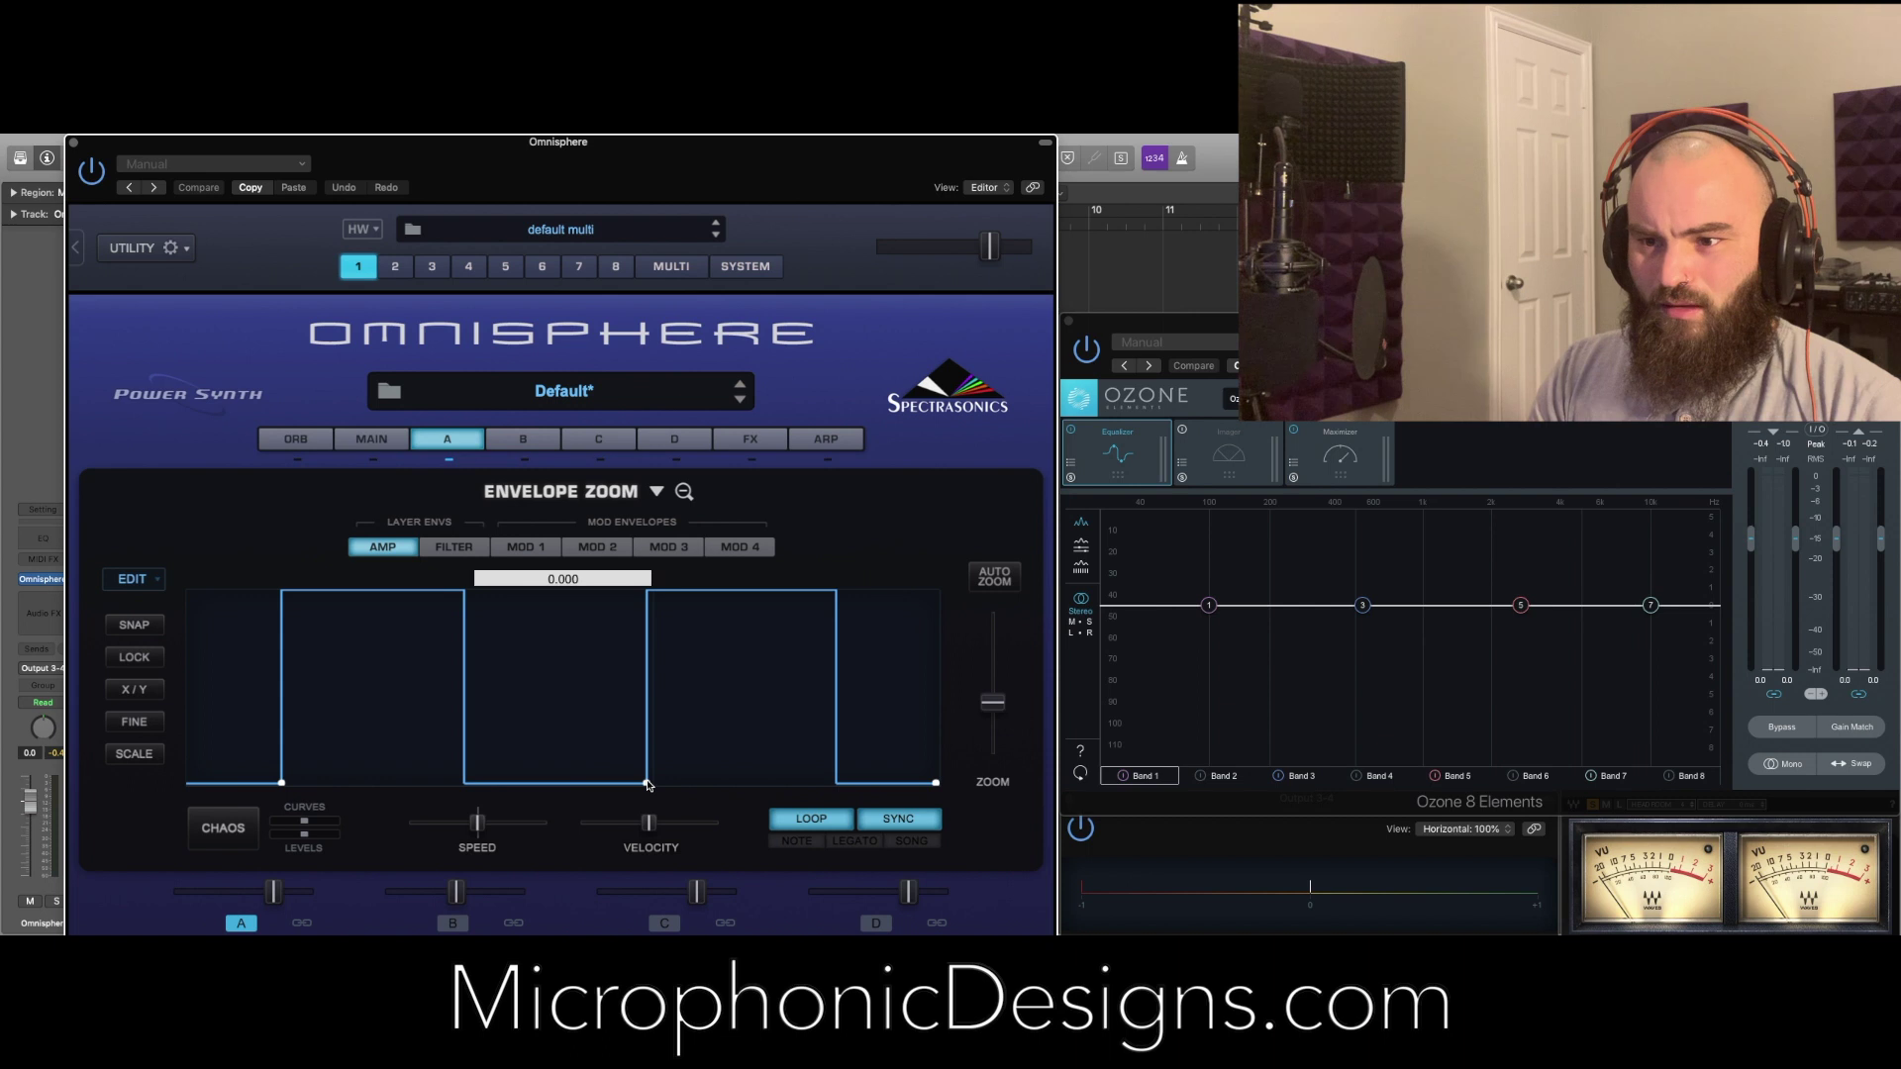
Move the amp envelope's first peak very slightly later to soften the attack, and listen to the pulsing sound
scroll(582, 742, "up", 2)
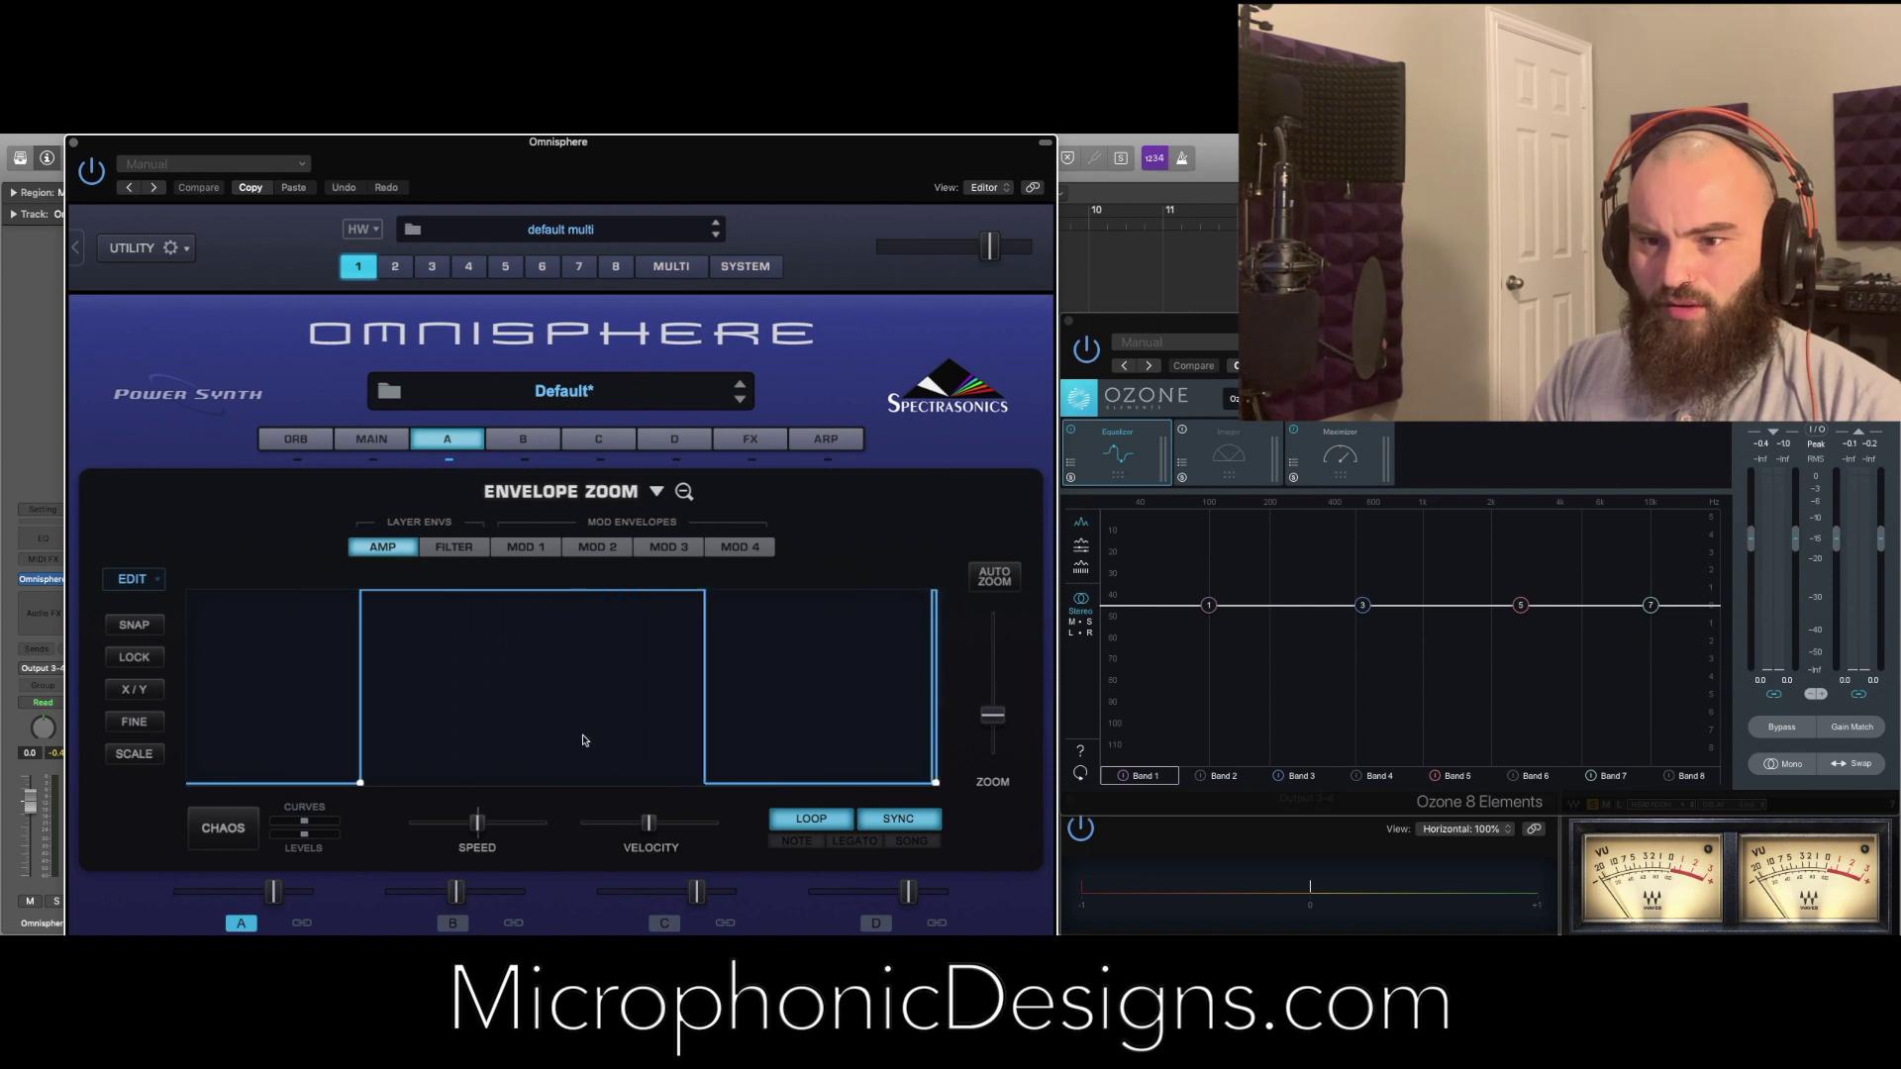
scroll(582, 741, "down", 4)
scroll(404, 698, "up", 2)
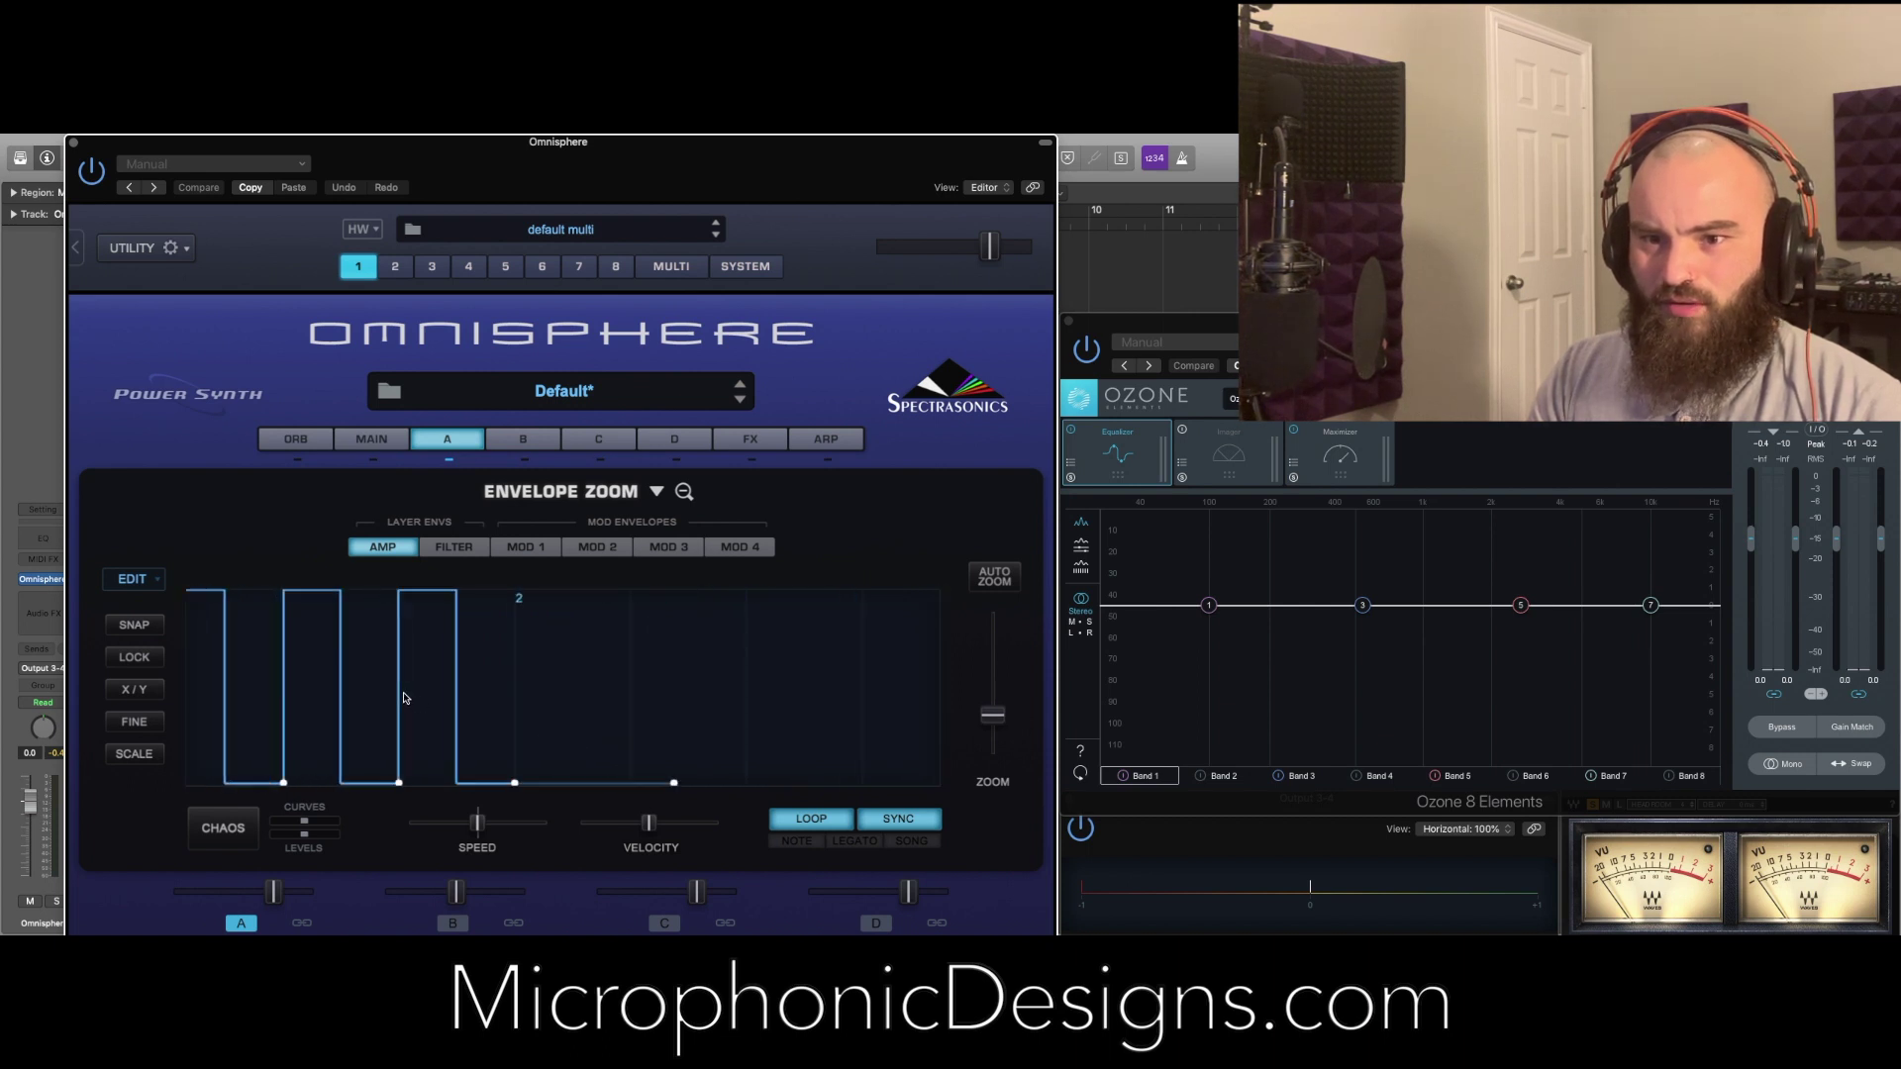
scroll(278, 693, "left", 3)
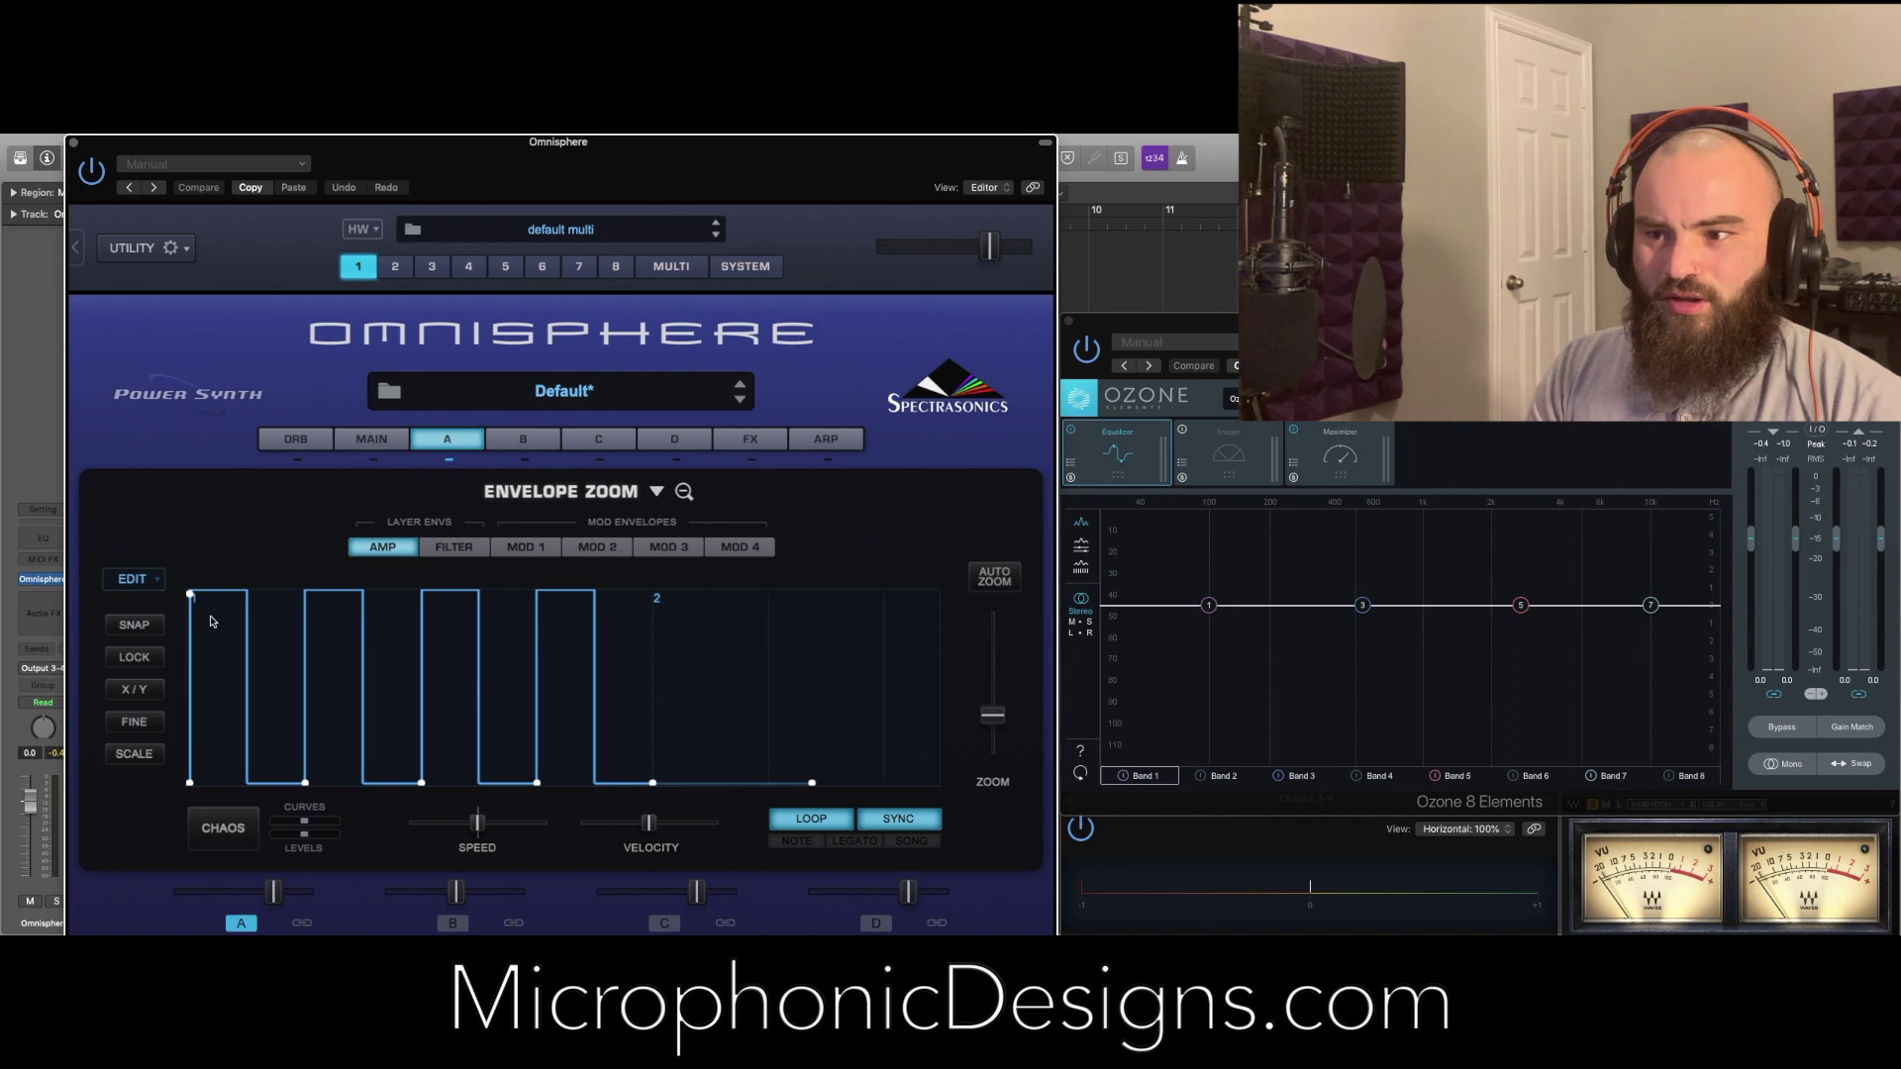
left_click_drag(990, 715, 991, 724)
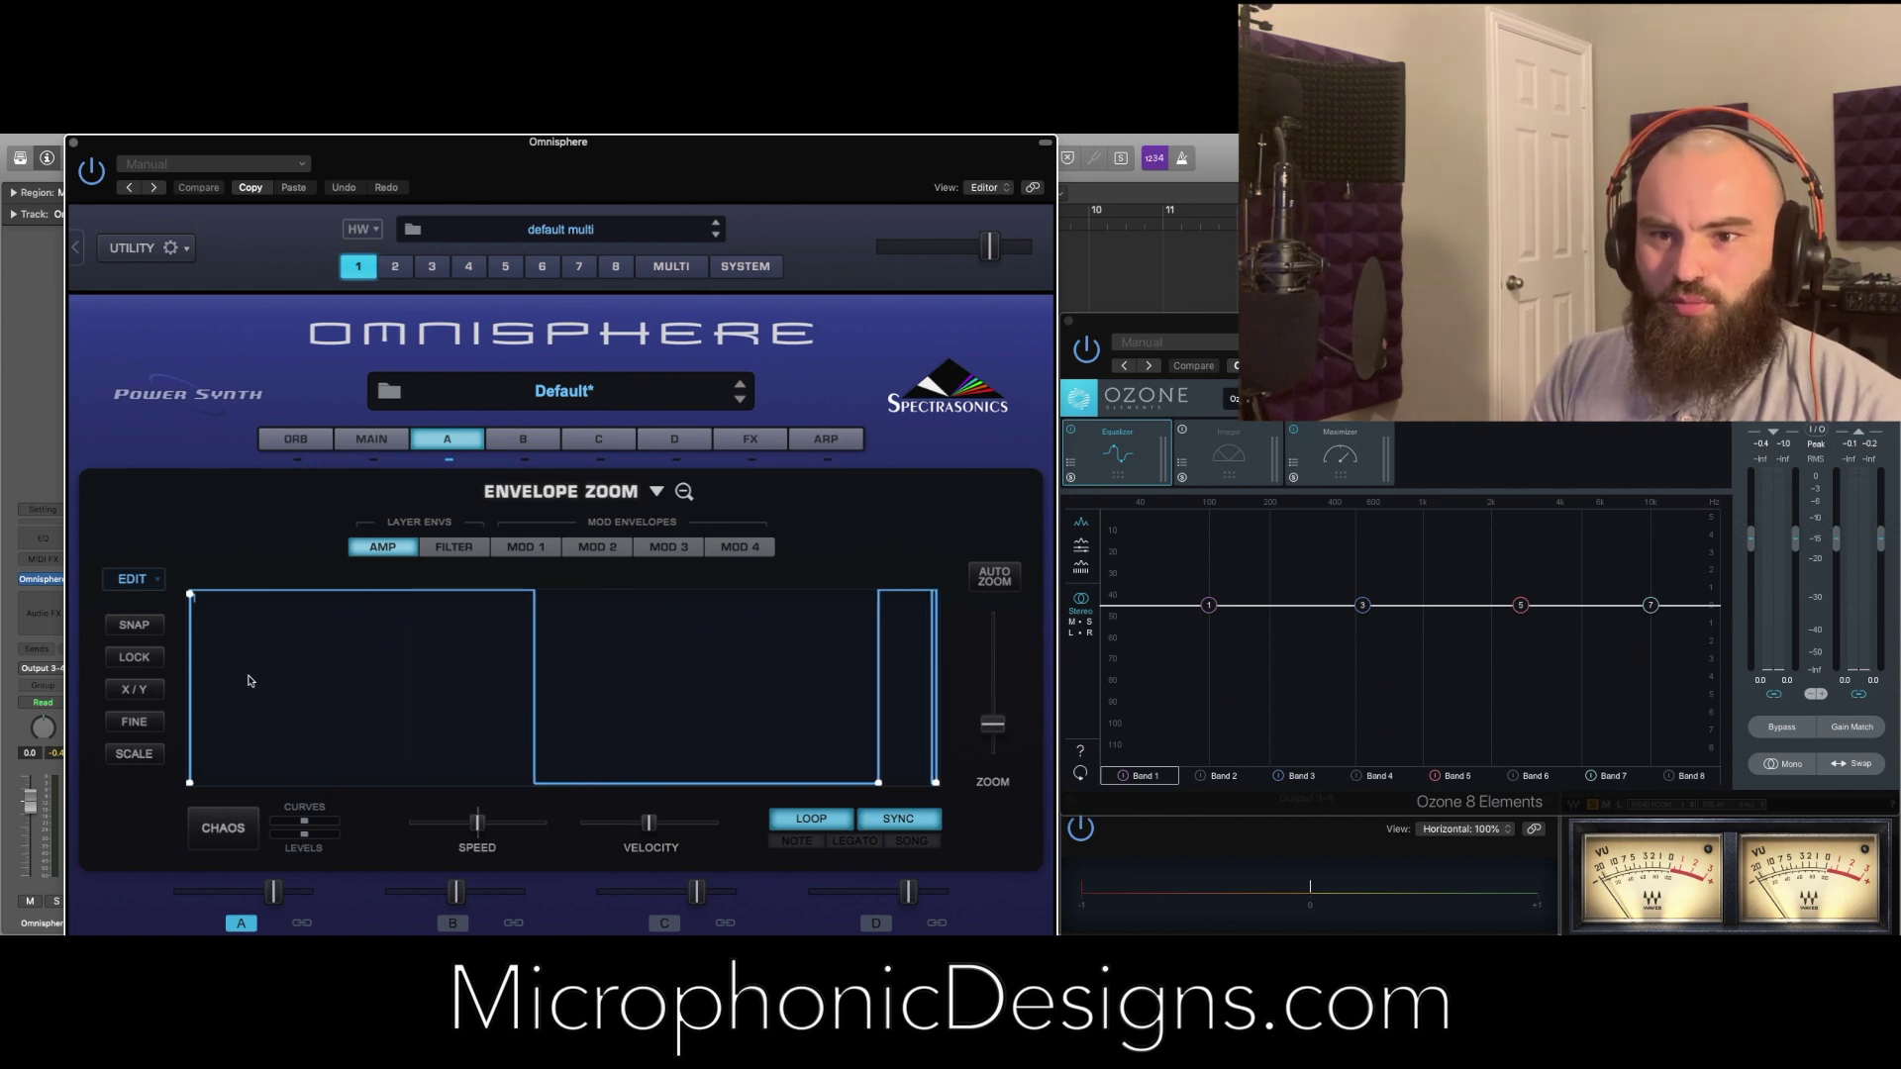
left_click_drag(187, 595, 197, 596)
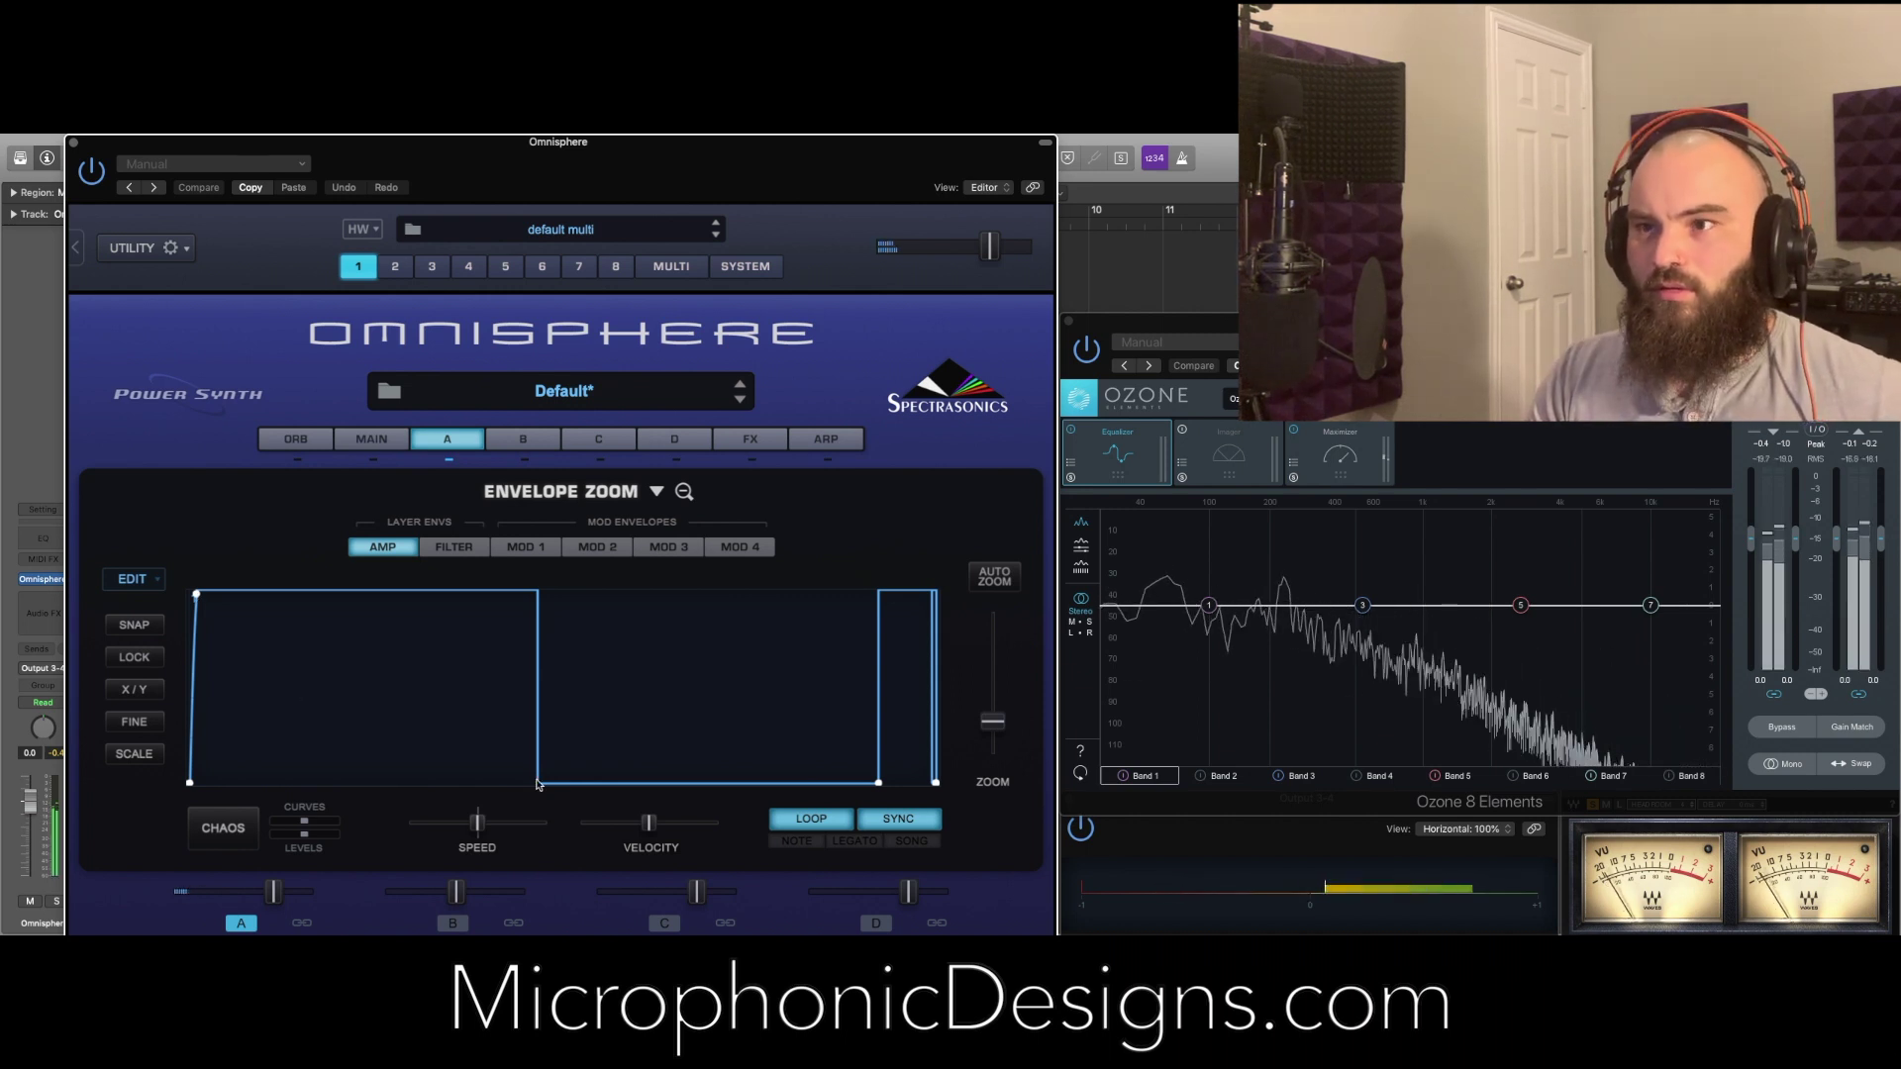
left_click(729, 713)
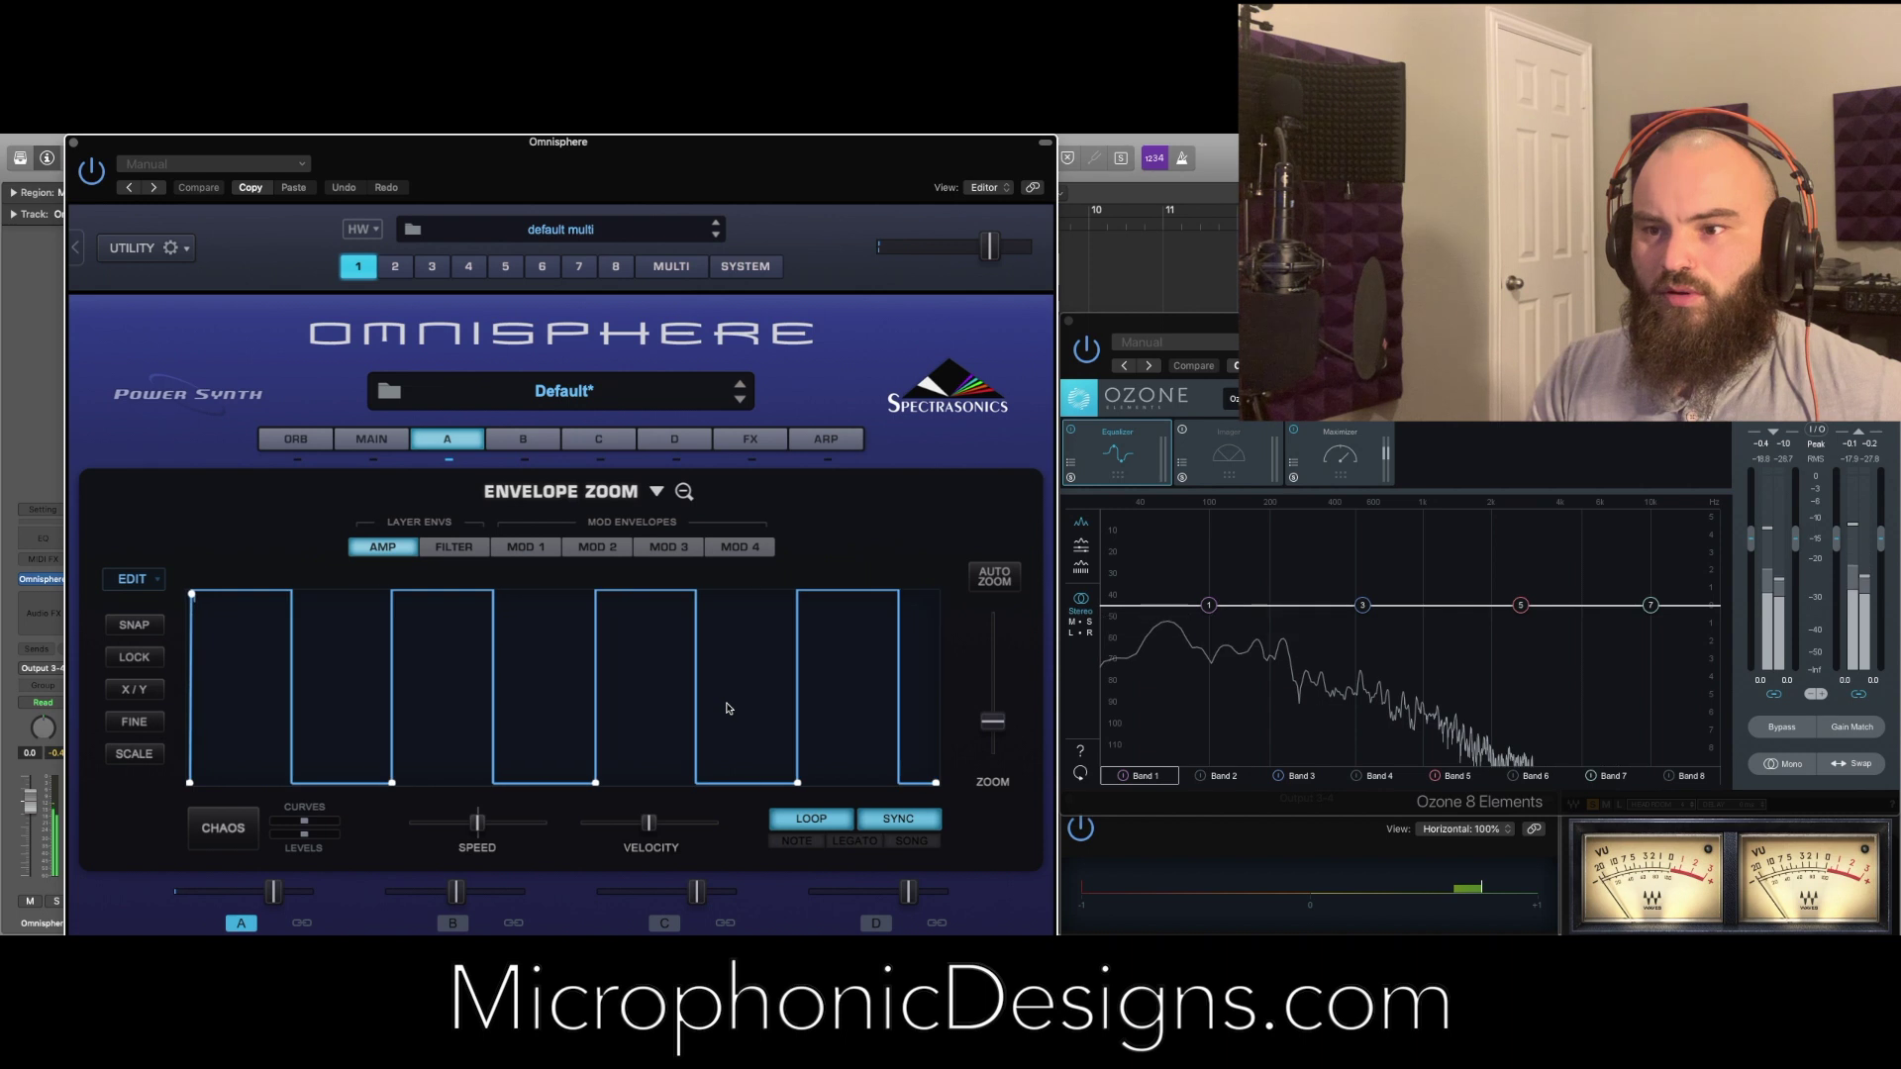
Stretch the amp envelope to half time so its four pulses span two beats, and check the project's tempo
left_click(148, 587)
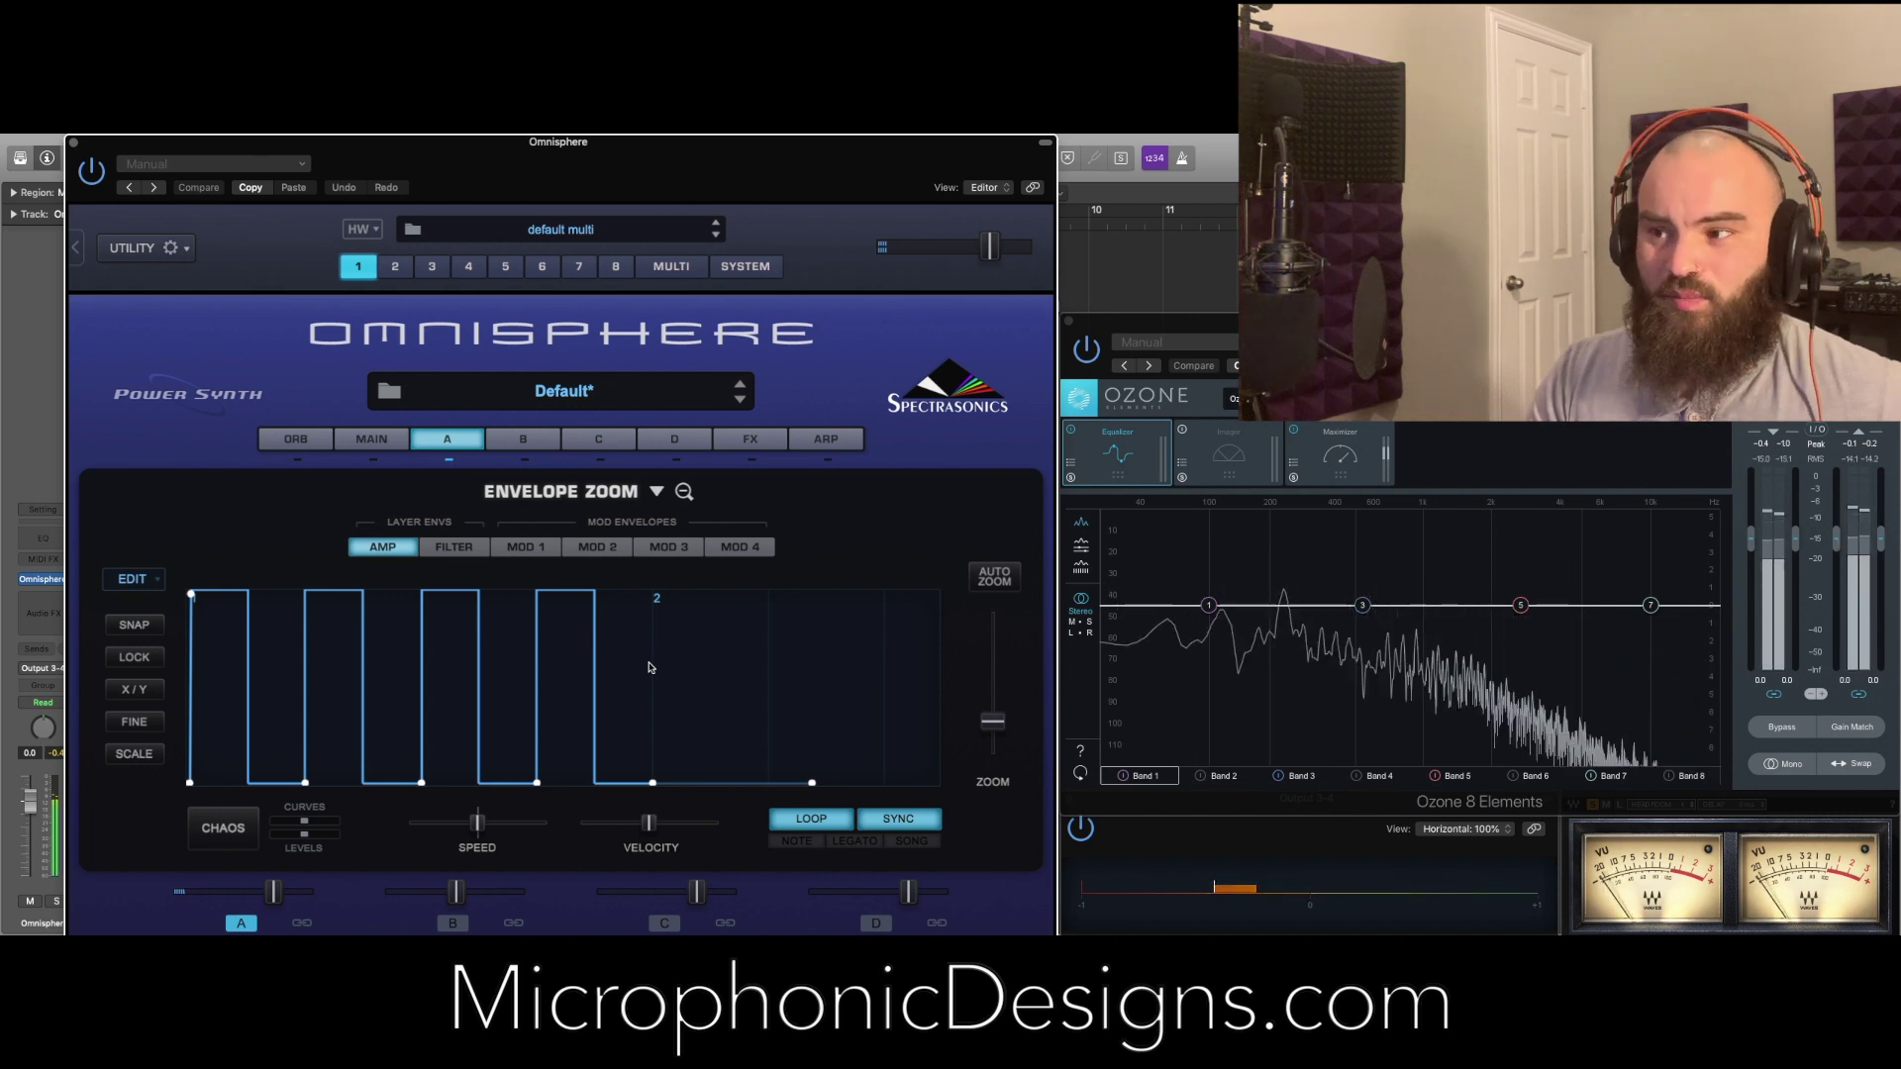
left_click(139, 580)
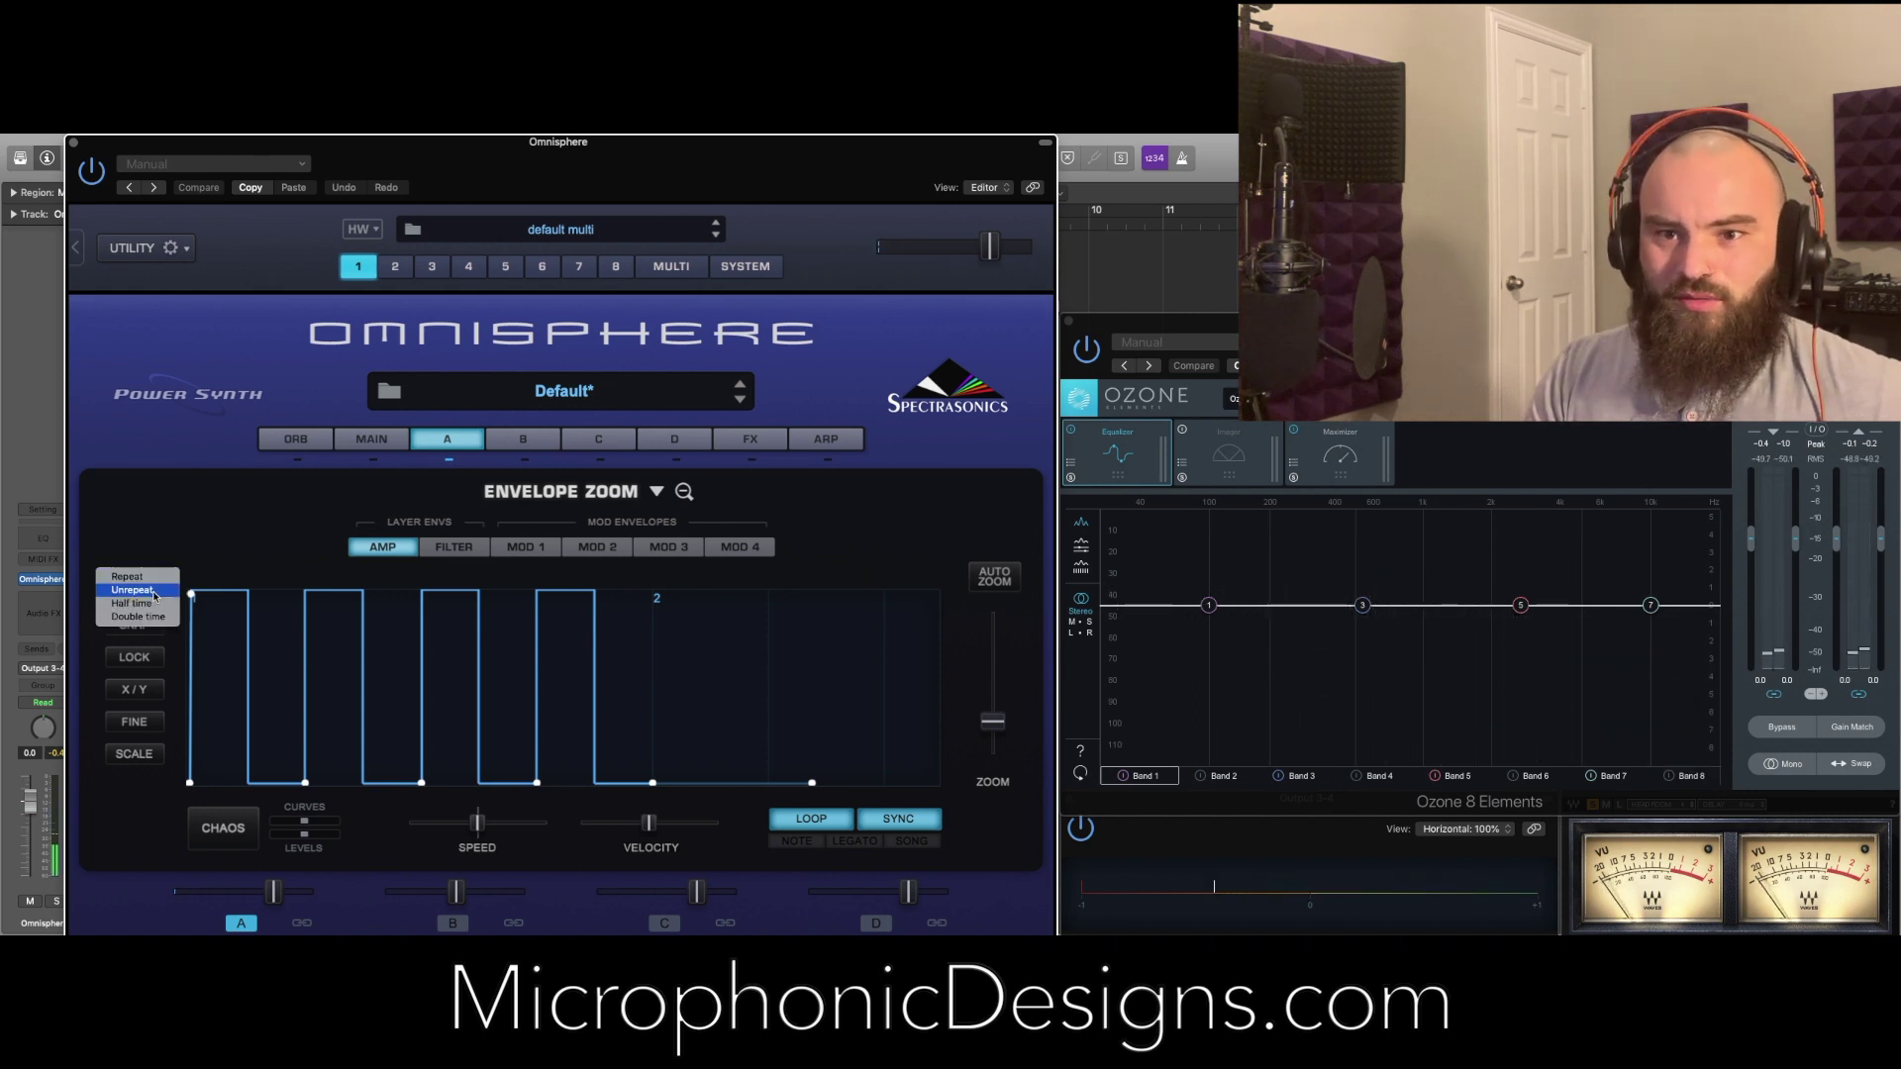
left_click(154, 594)
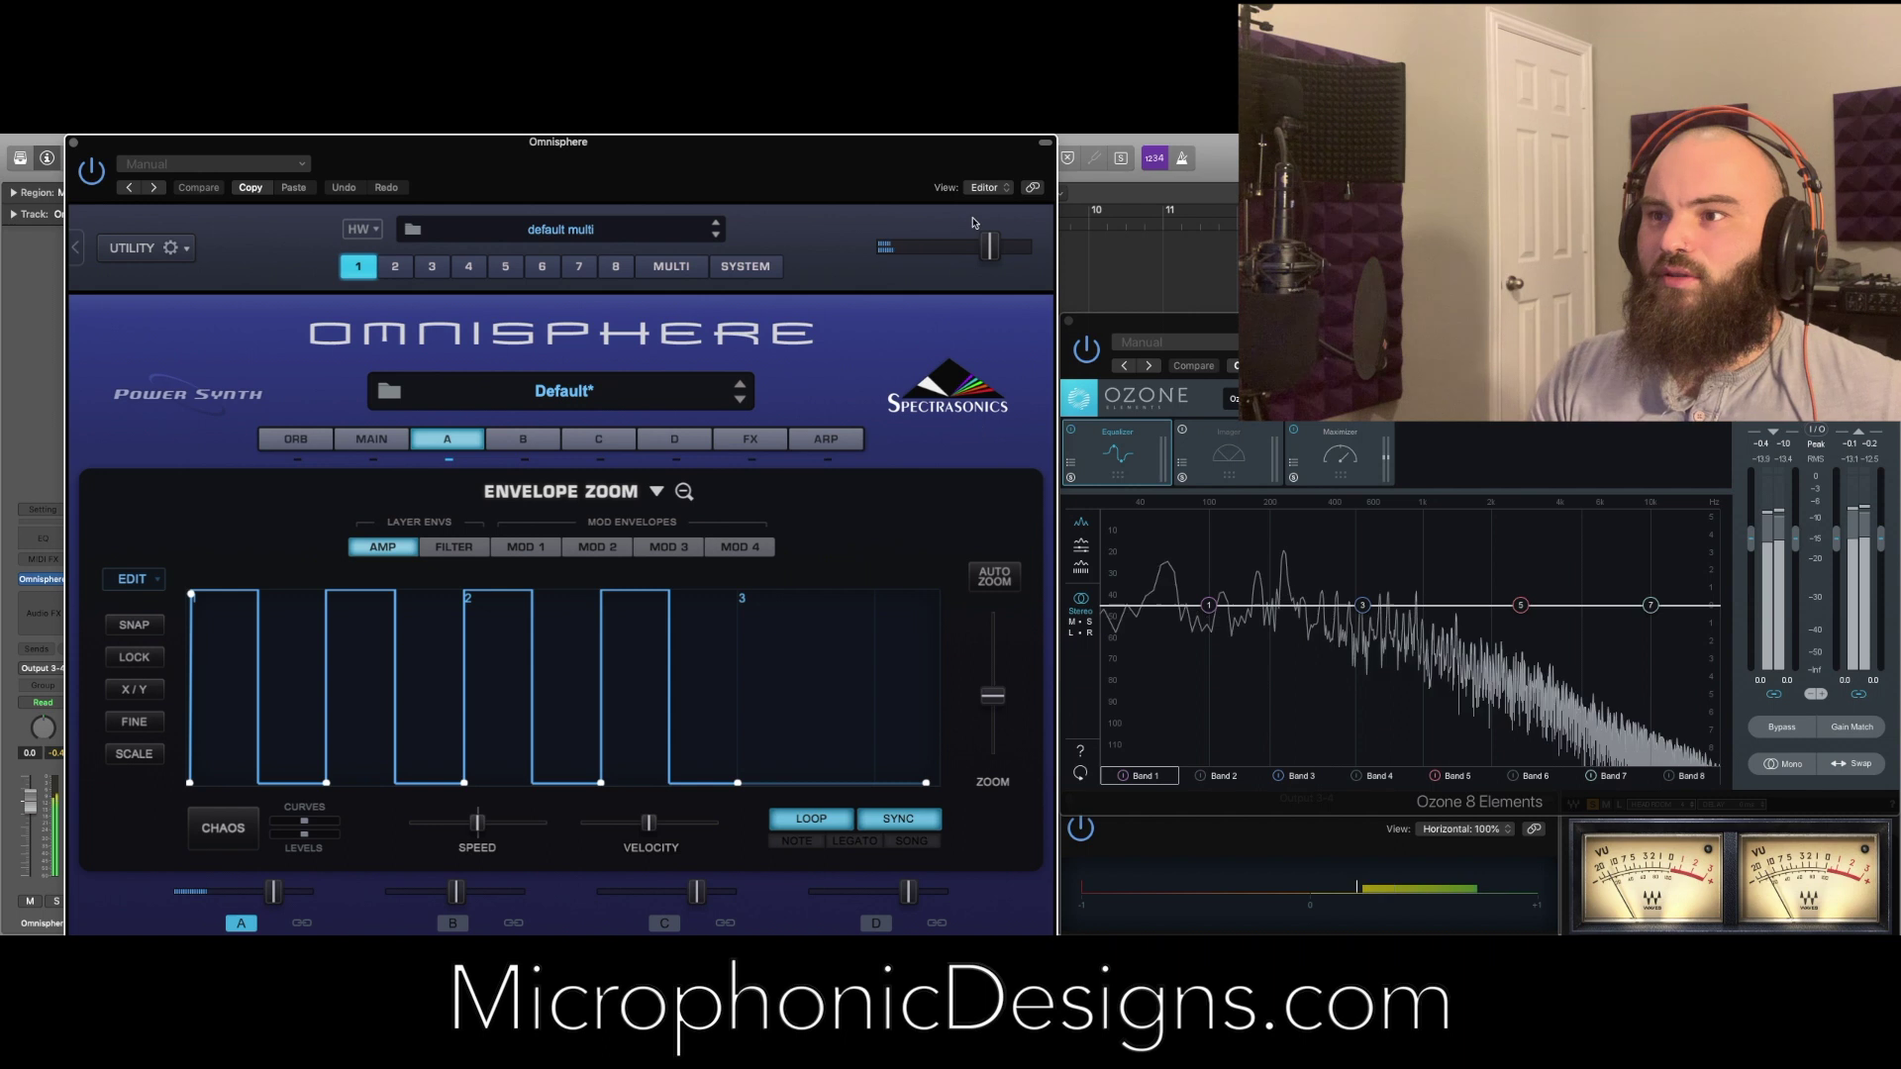
left_click_drag(931, 141, 931, 213)
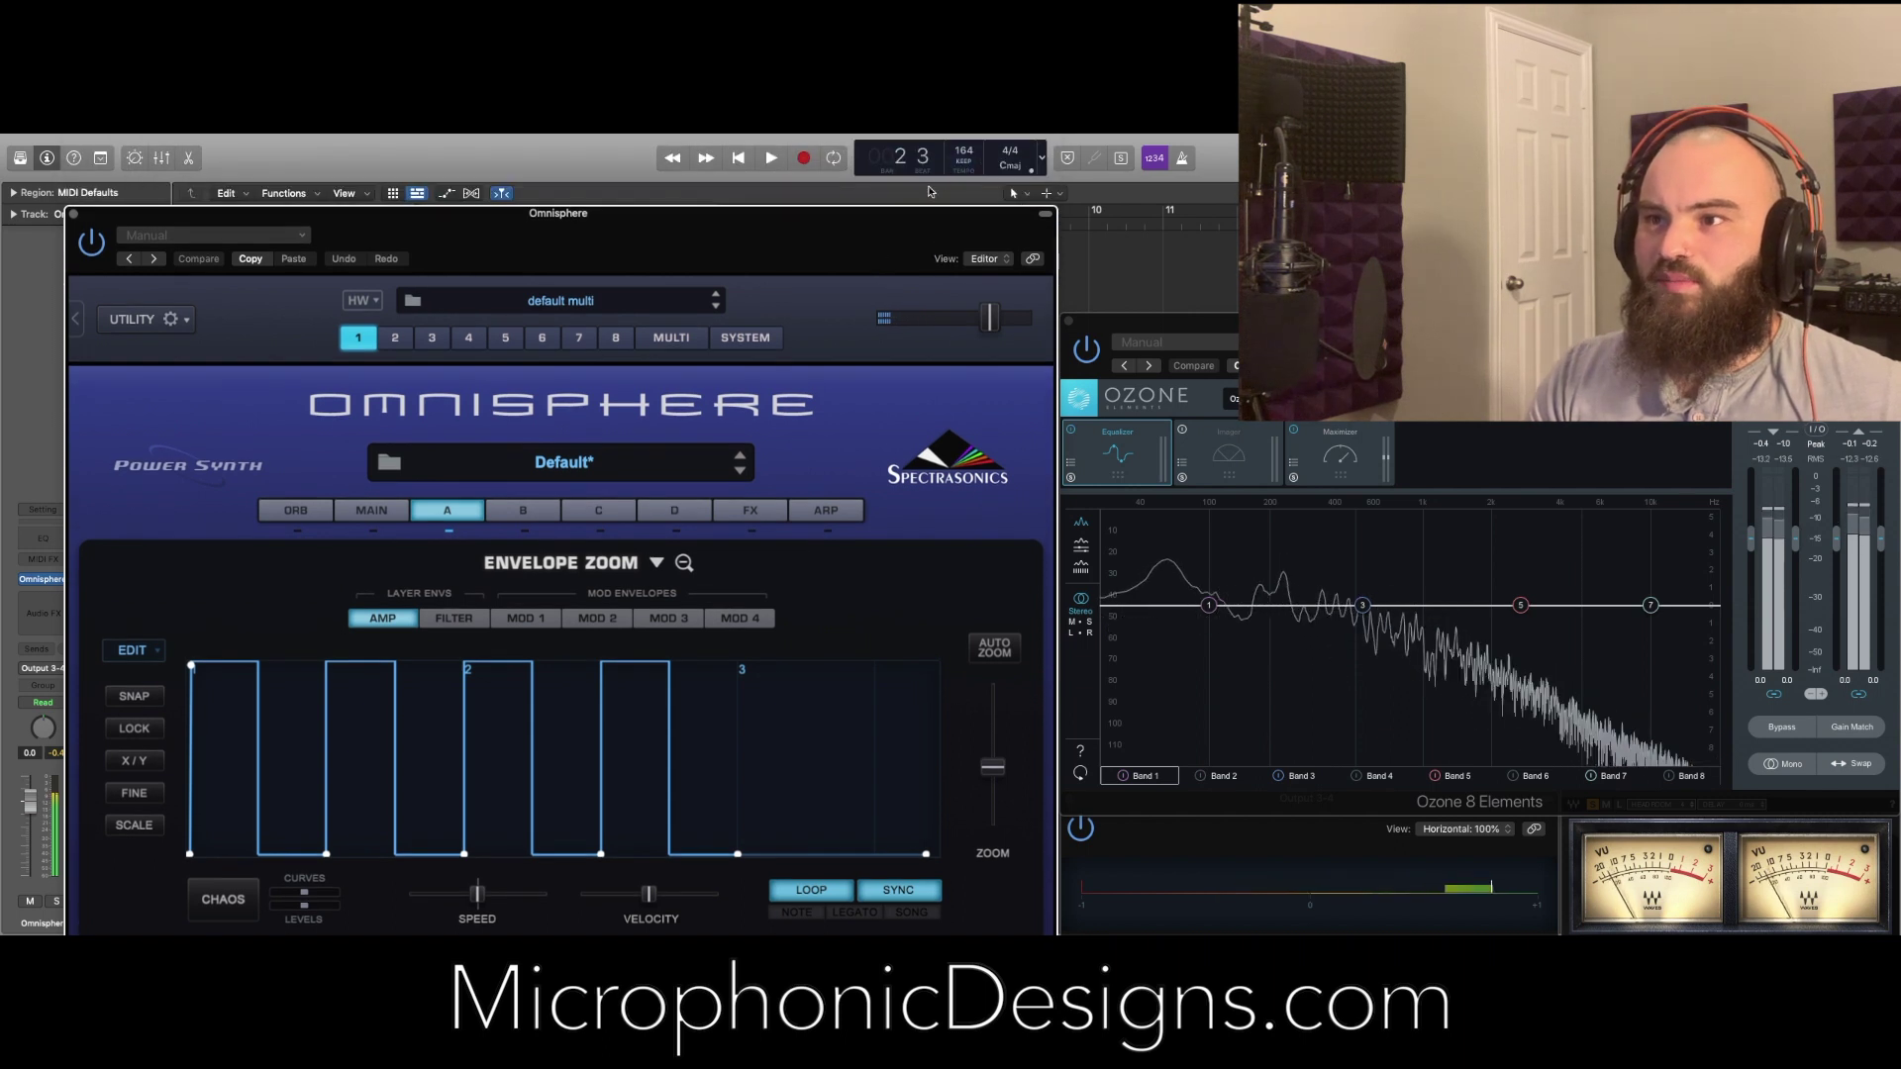
left_click_drag(931, 214, 931, 142)
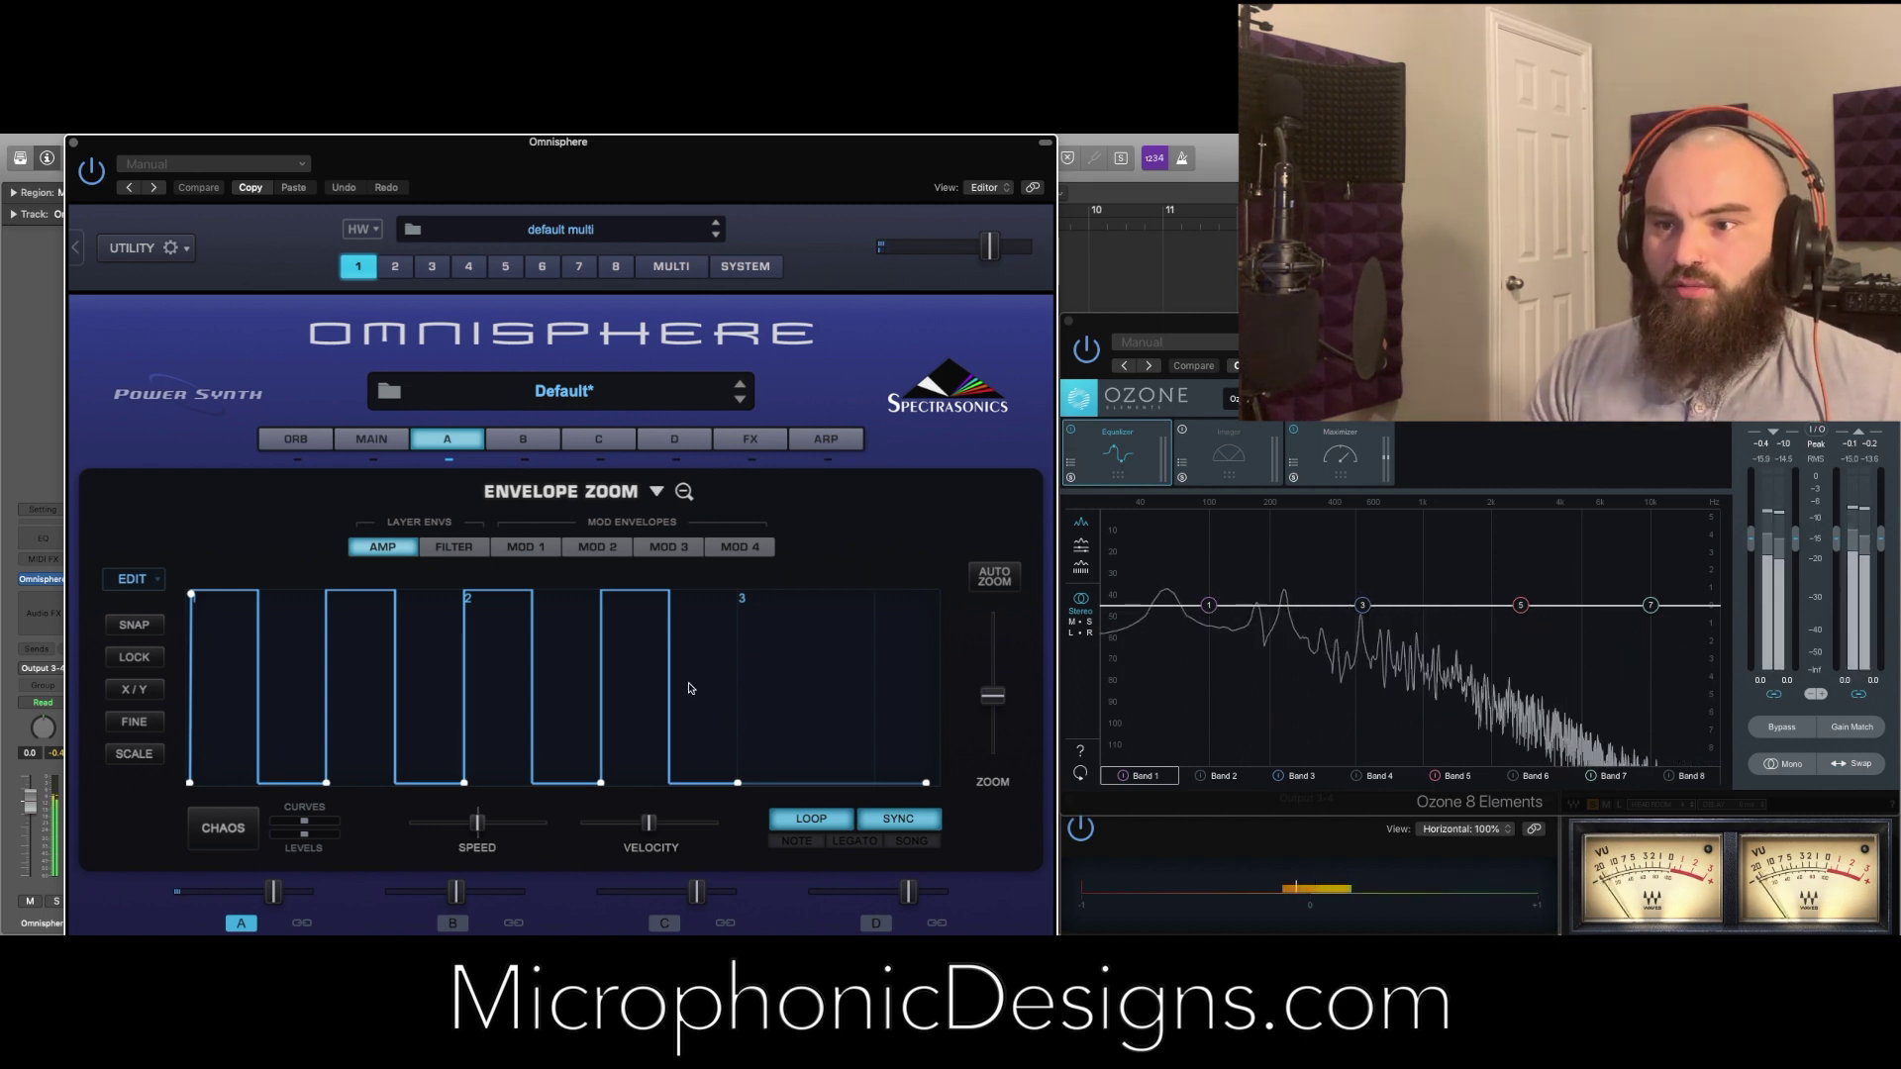
Copy the amp envelope of layer A and paste it onto the filter envelope
left_click(657, 491)
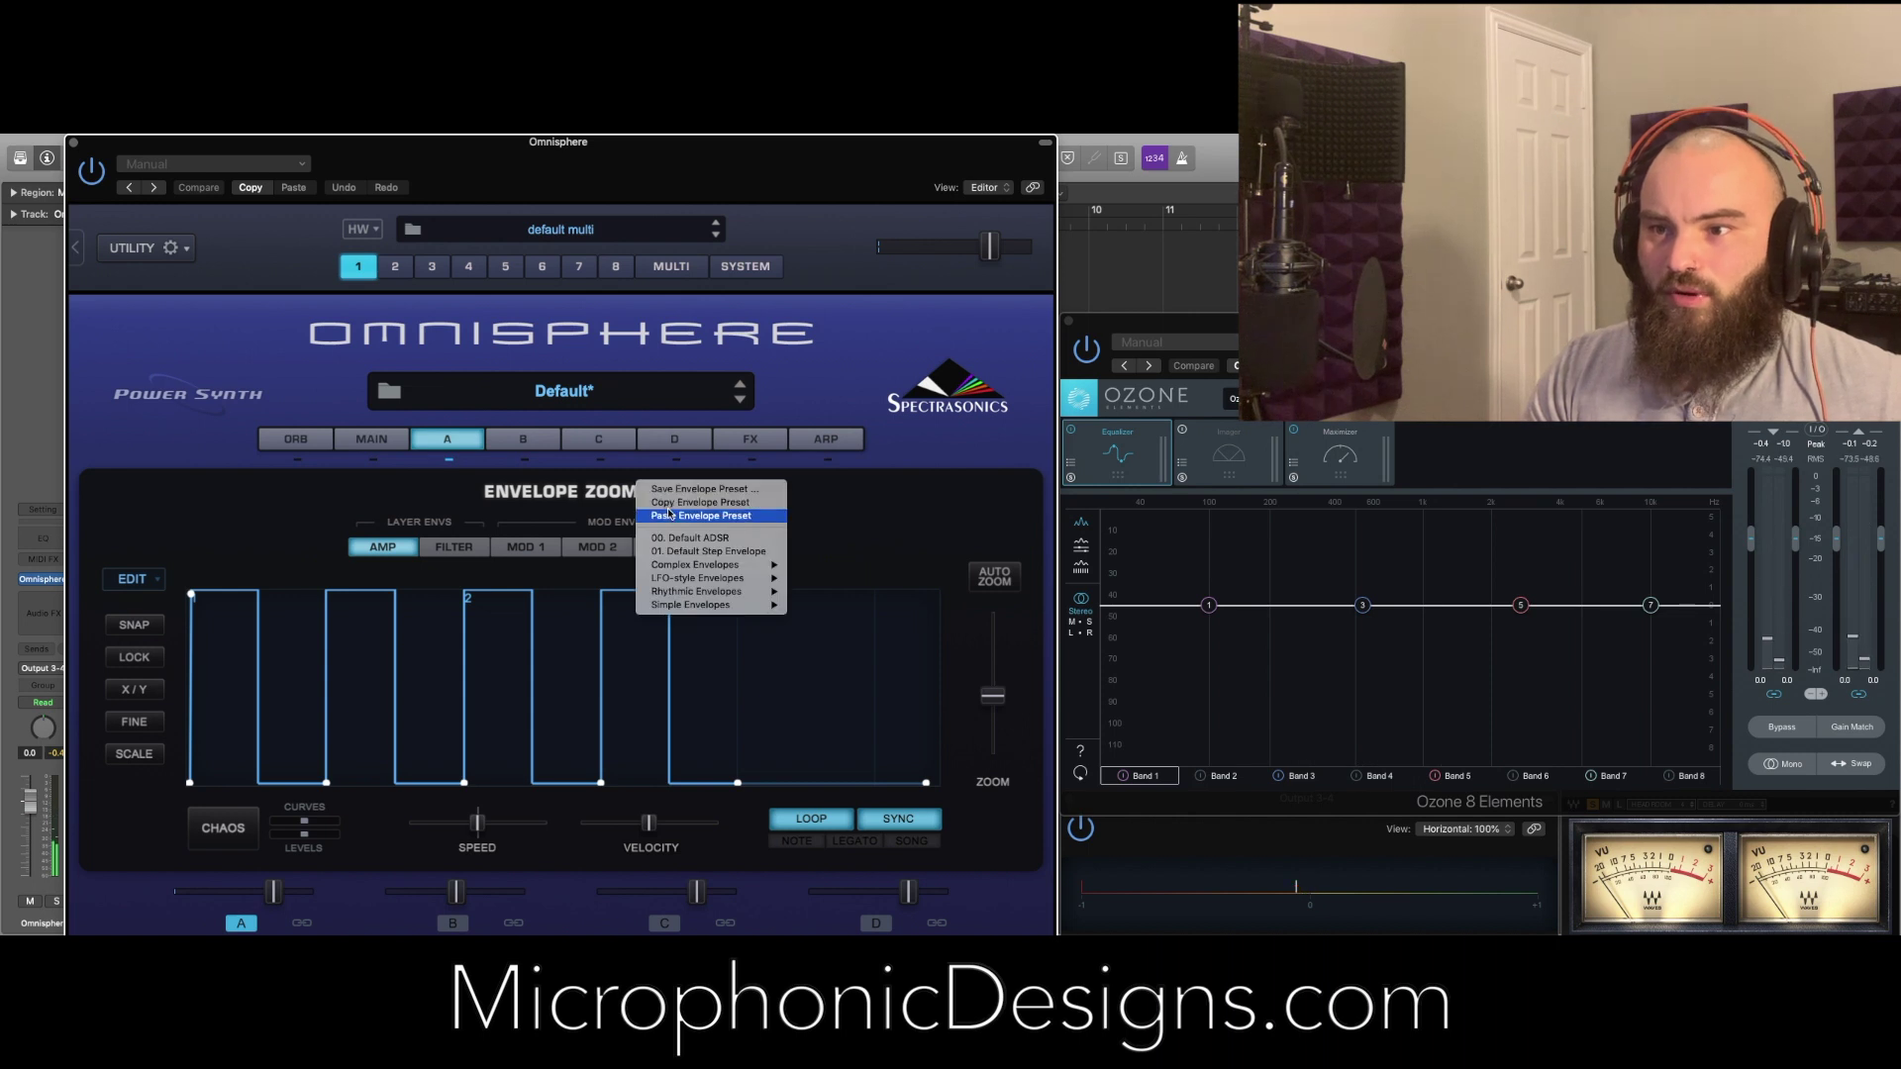
left_click(672, 504)
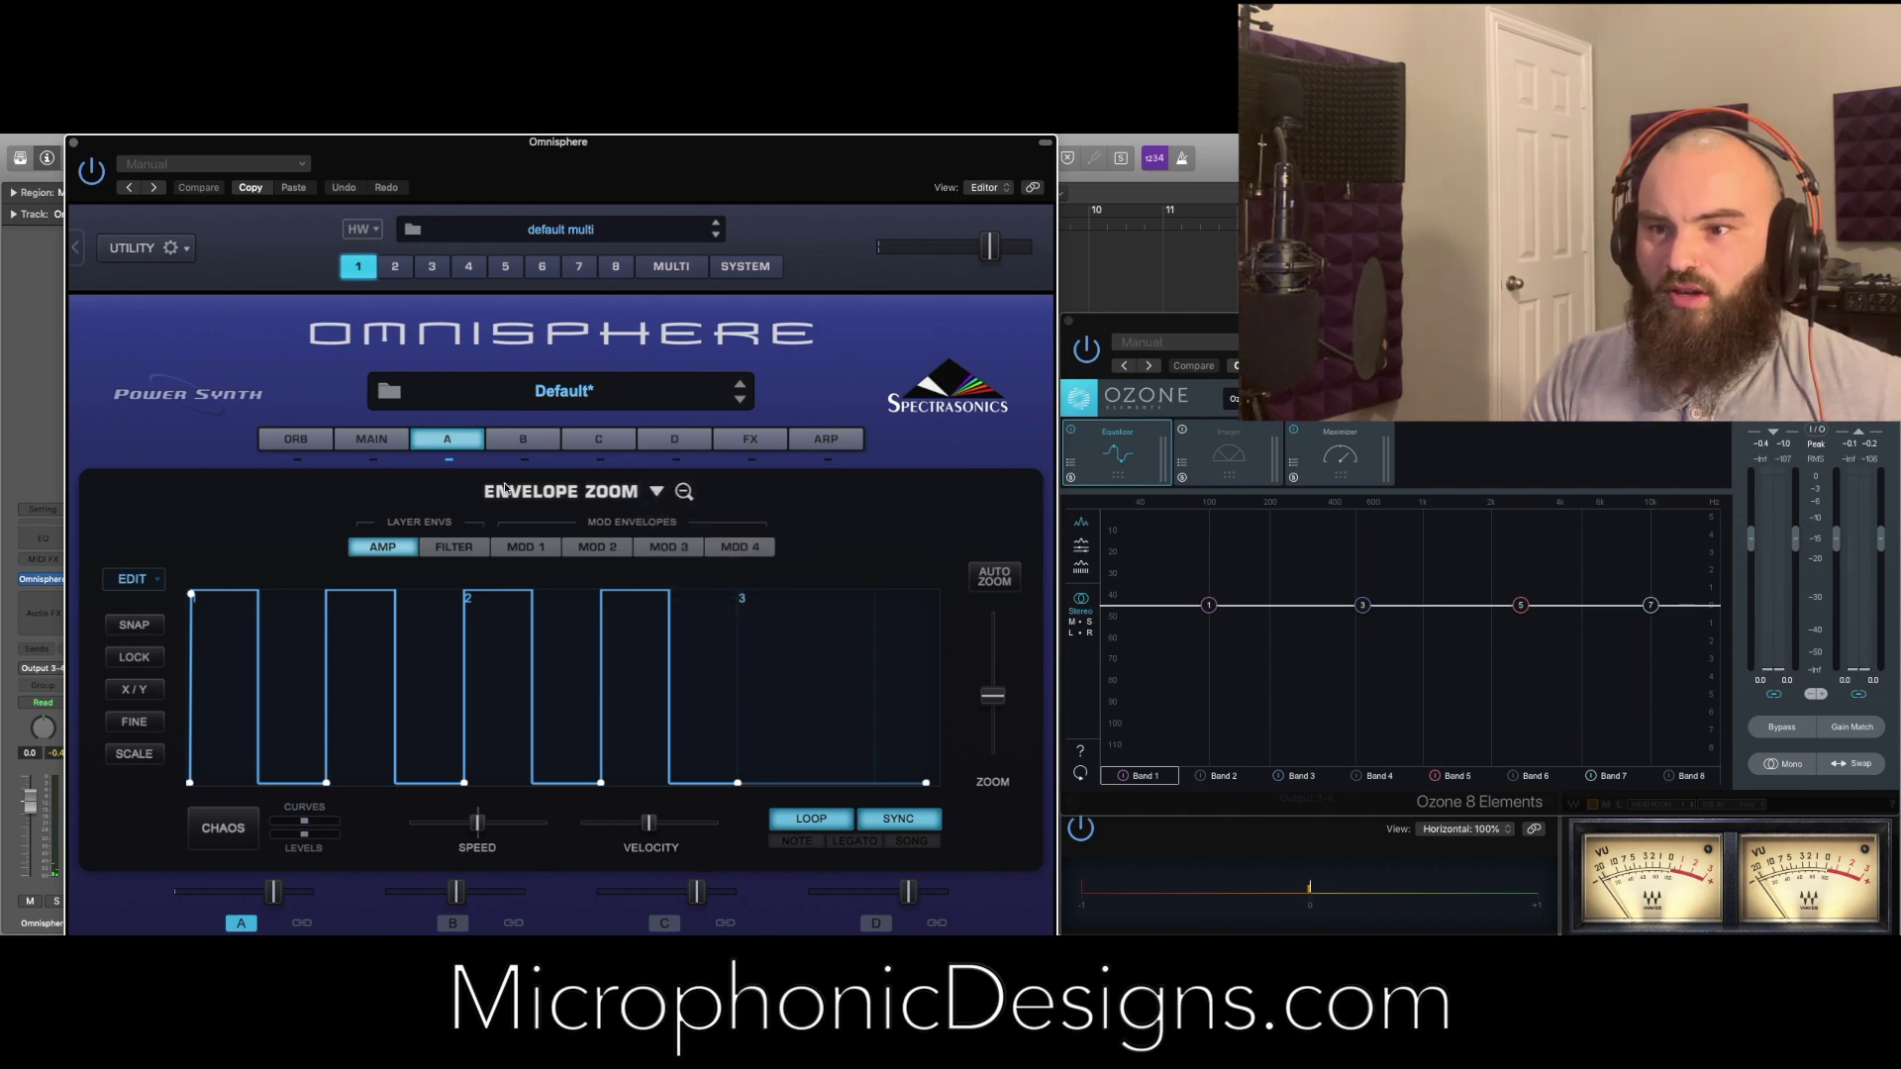
left_click(467, 552)
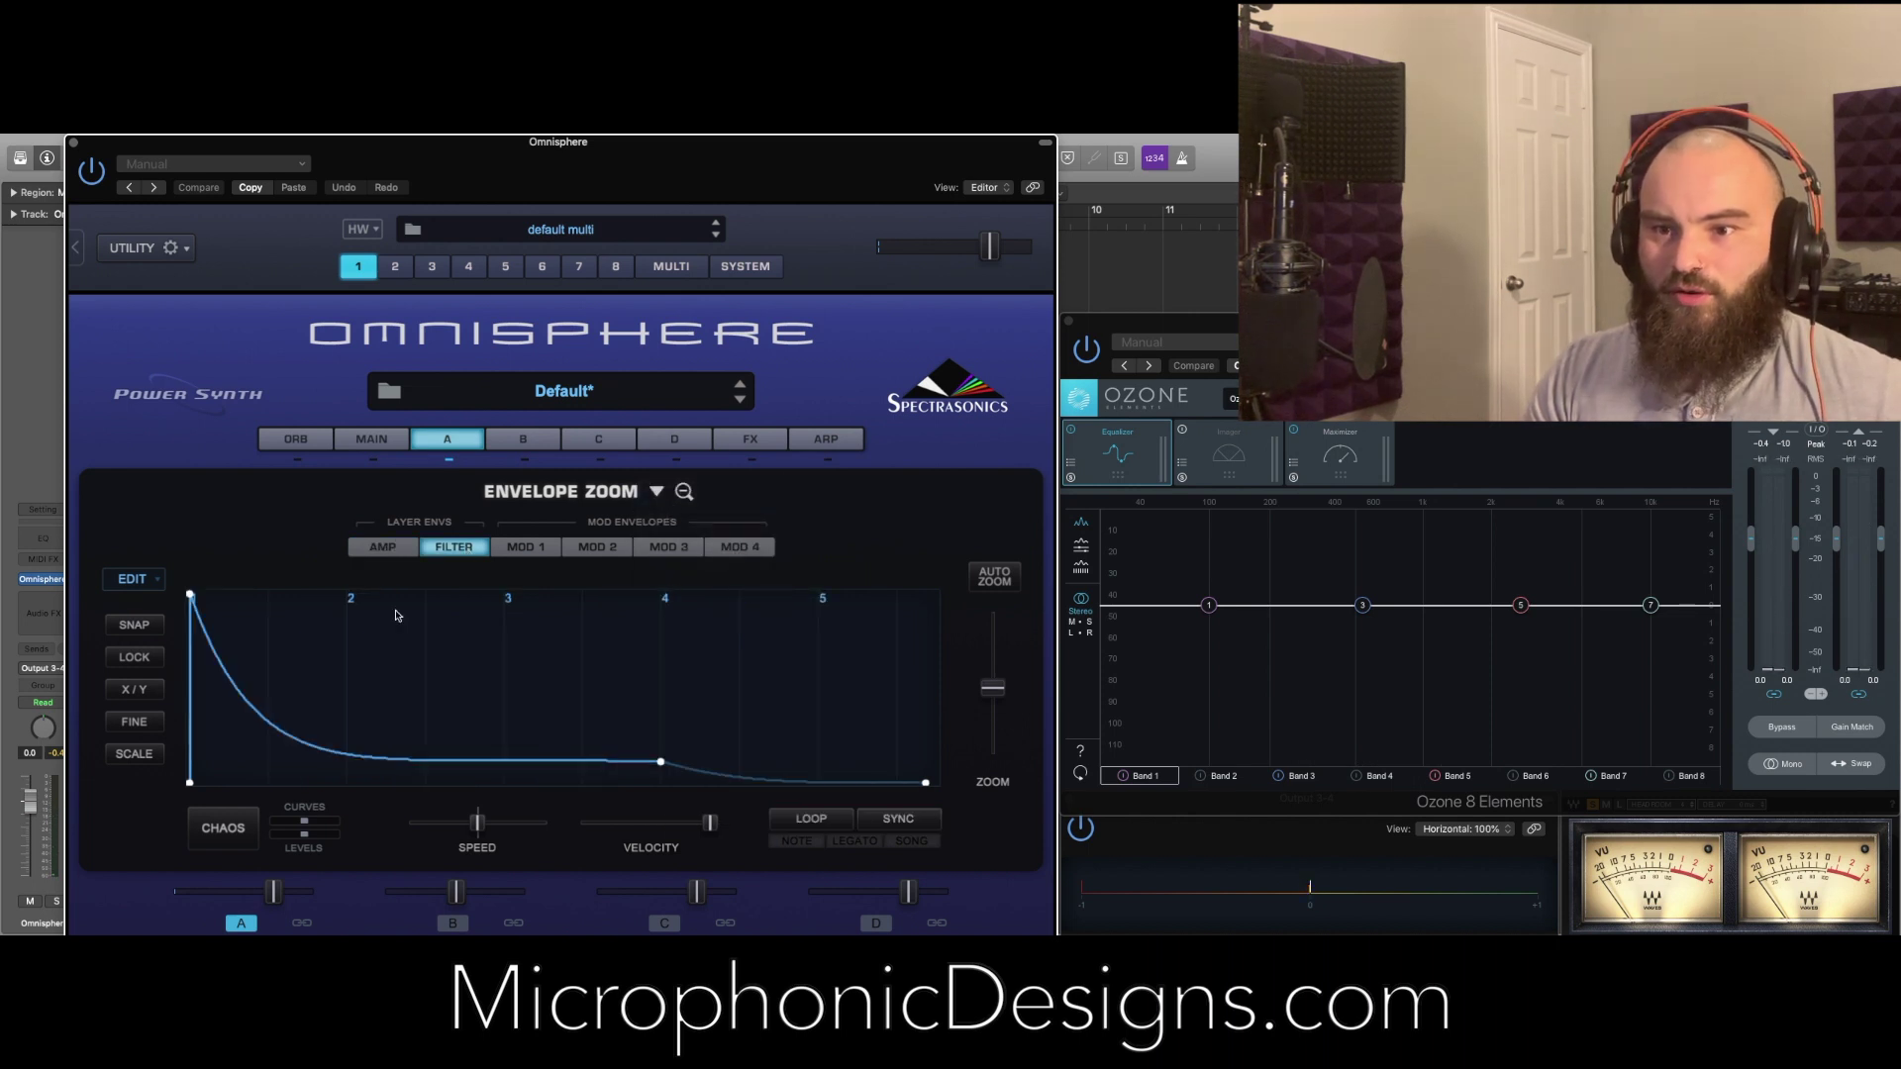
left_click(632, 485)
left_click(679, 516)
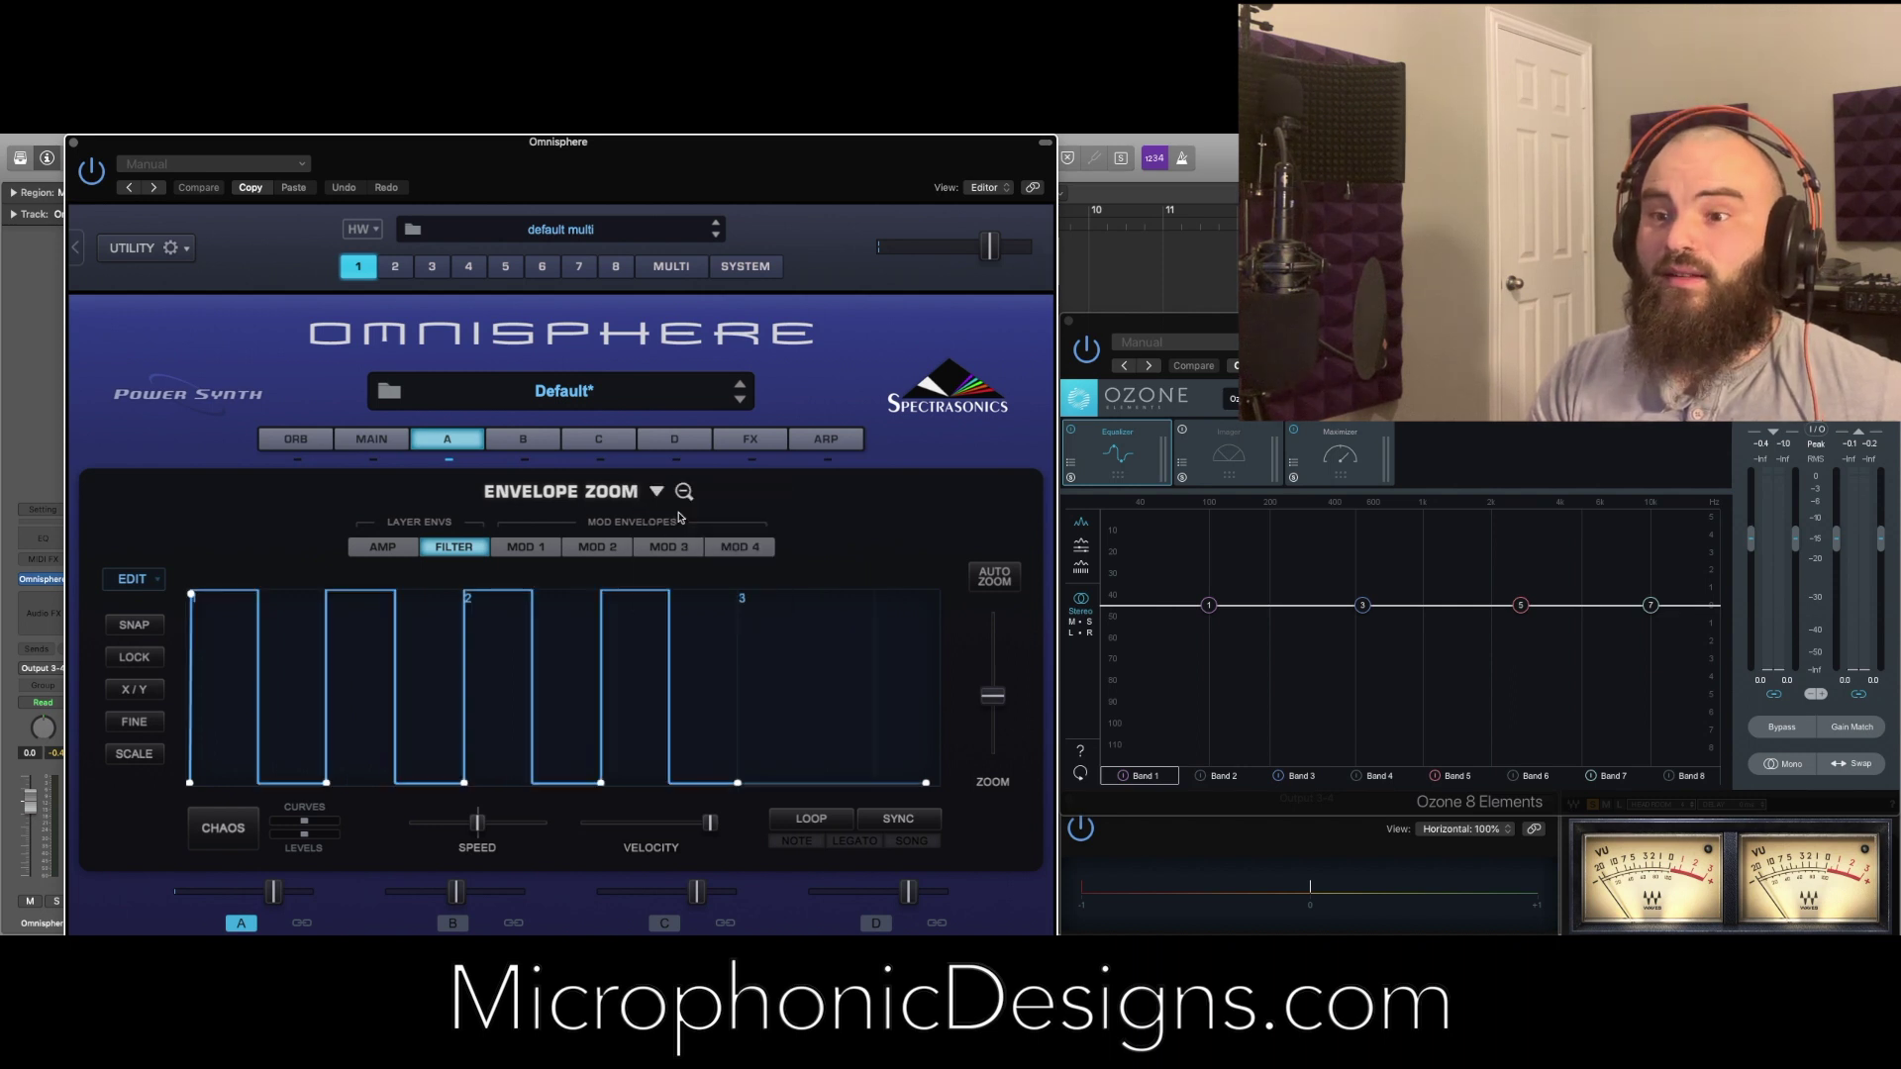
Change all four pulses of the filter envelope to the Spike shape
right_click(262, 641)
left_click(318, 723)
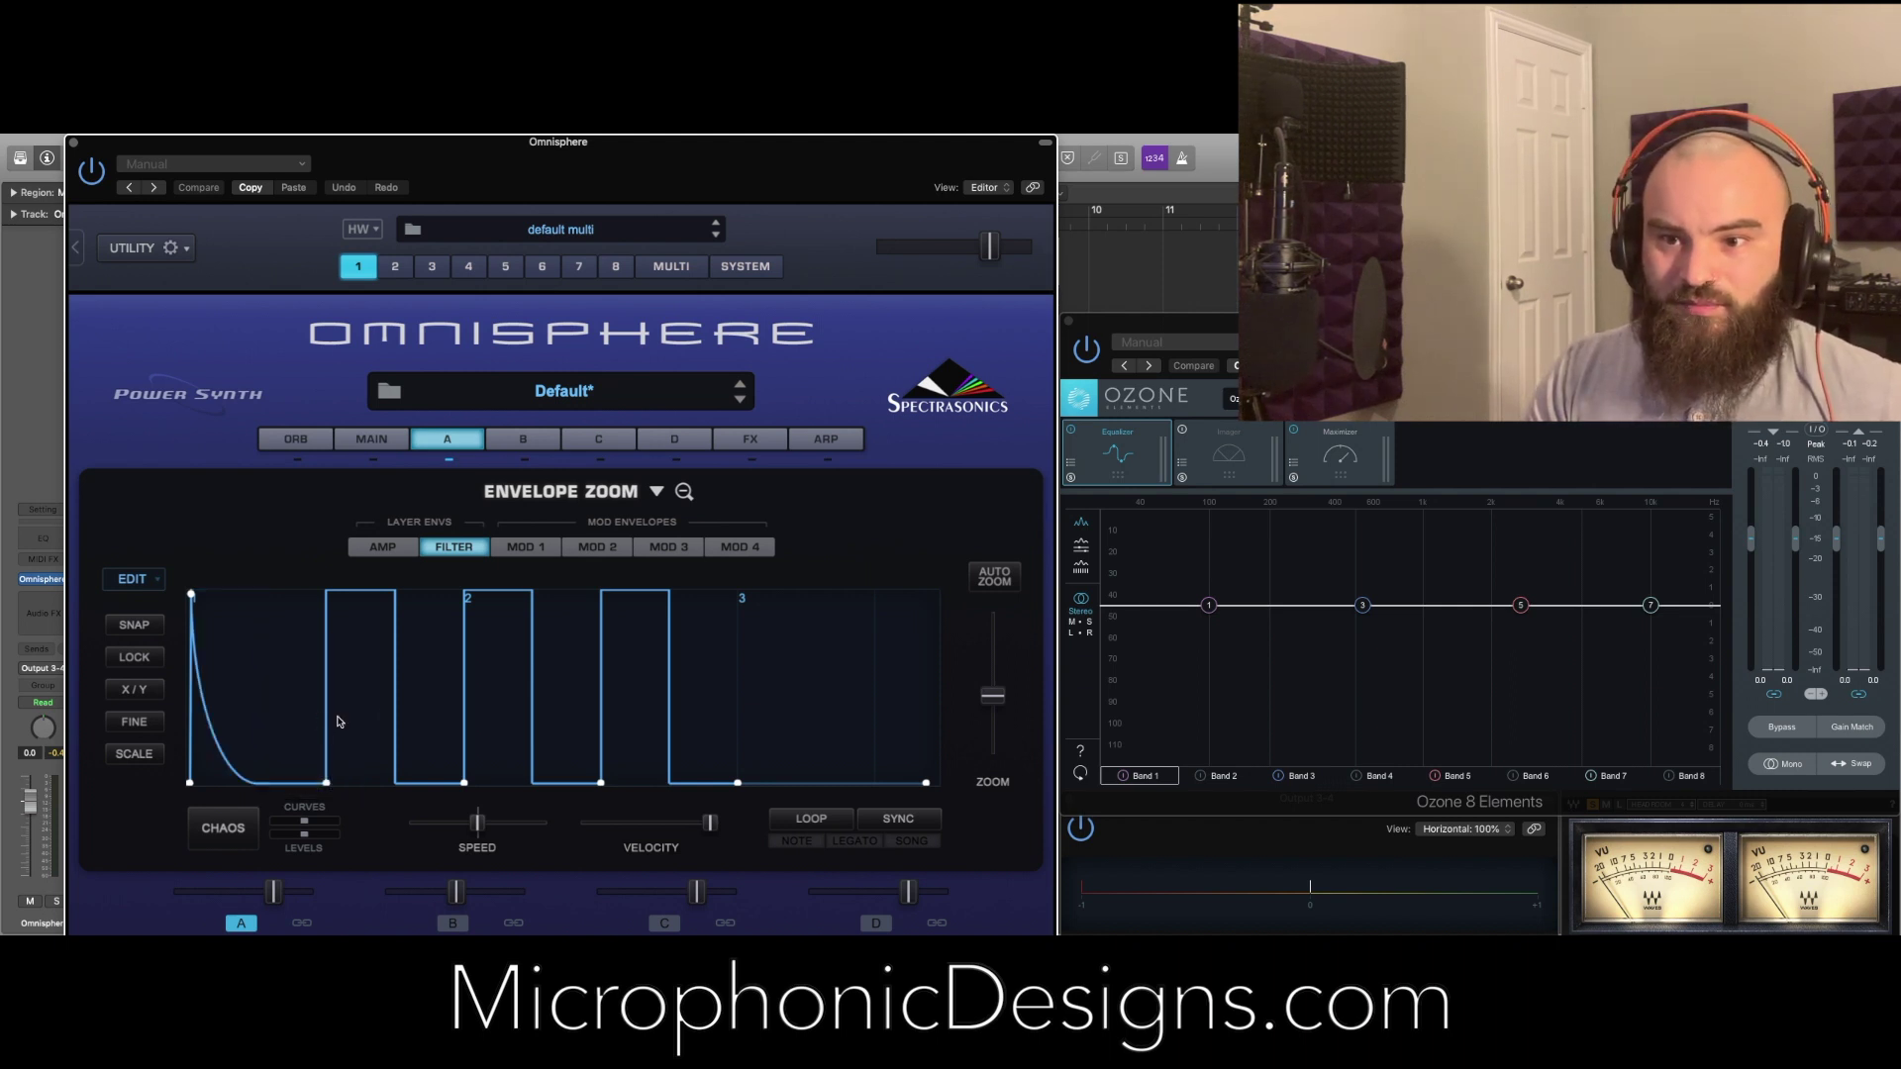
right_click(396, 715)
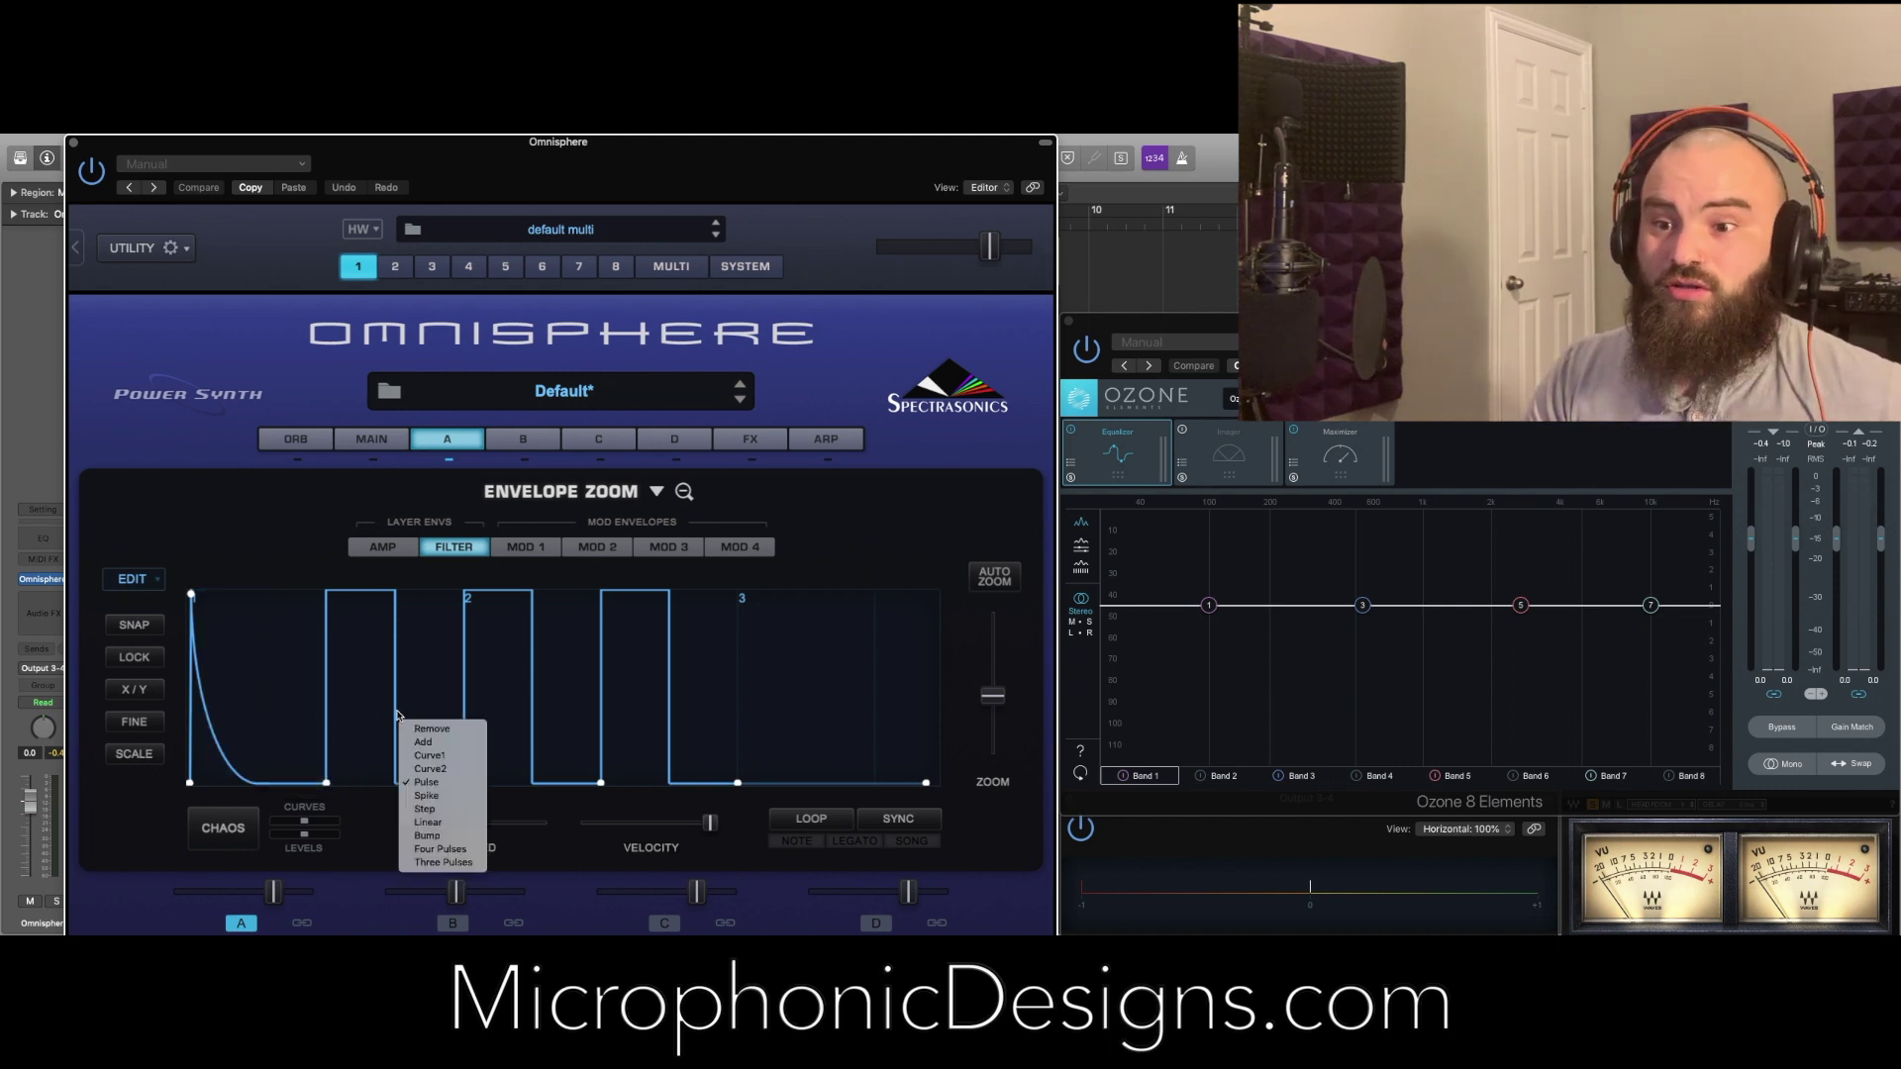
left_click(435, 798)
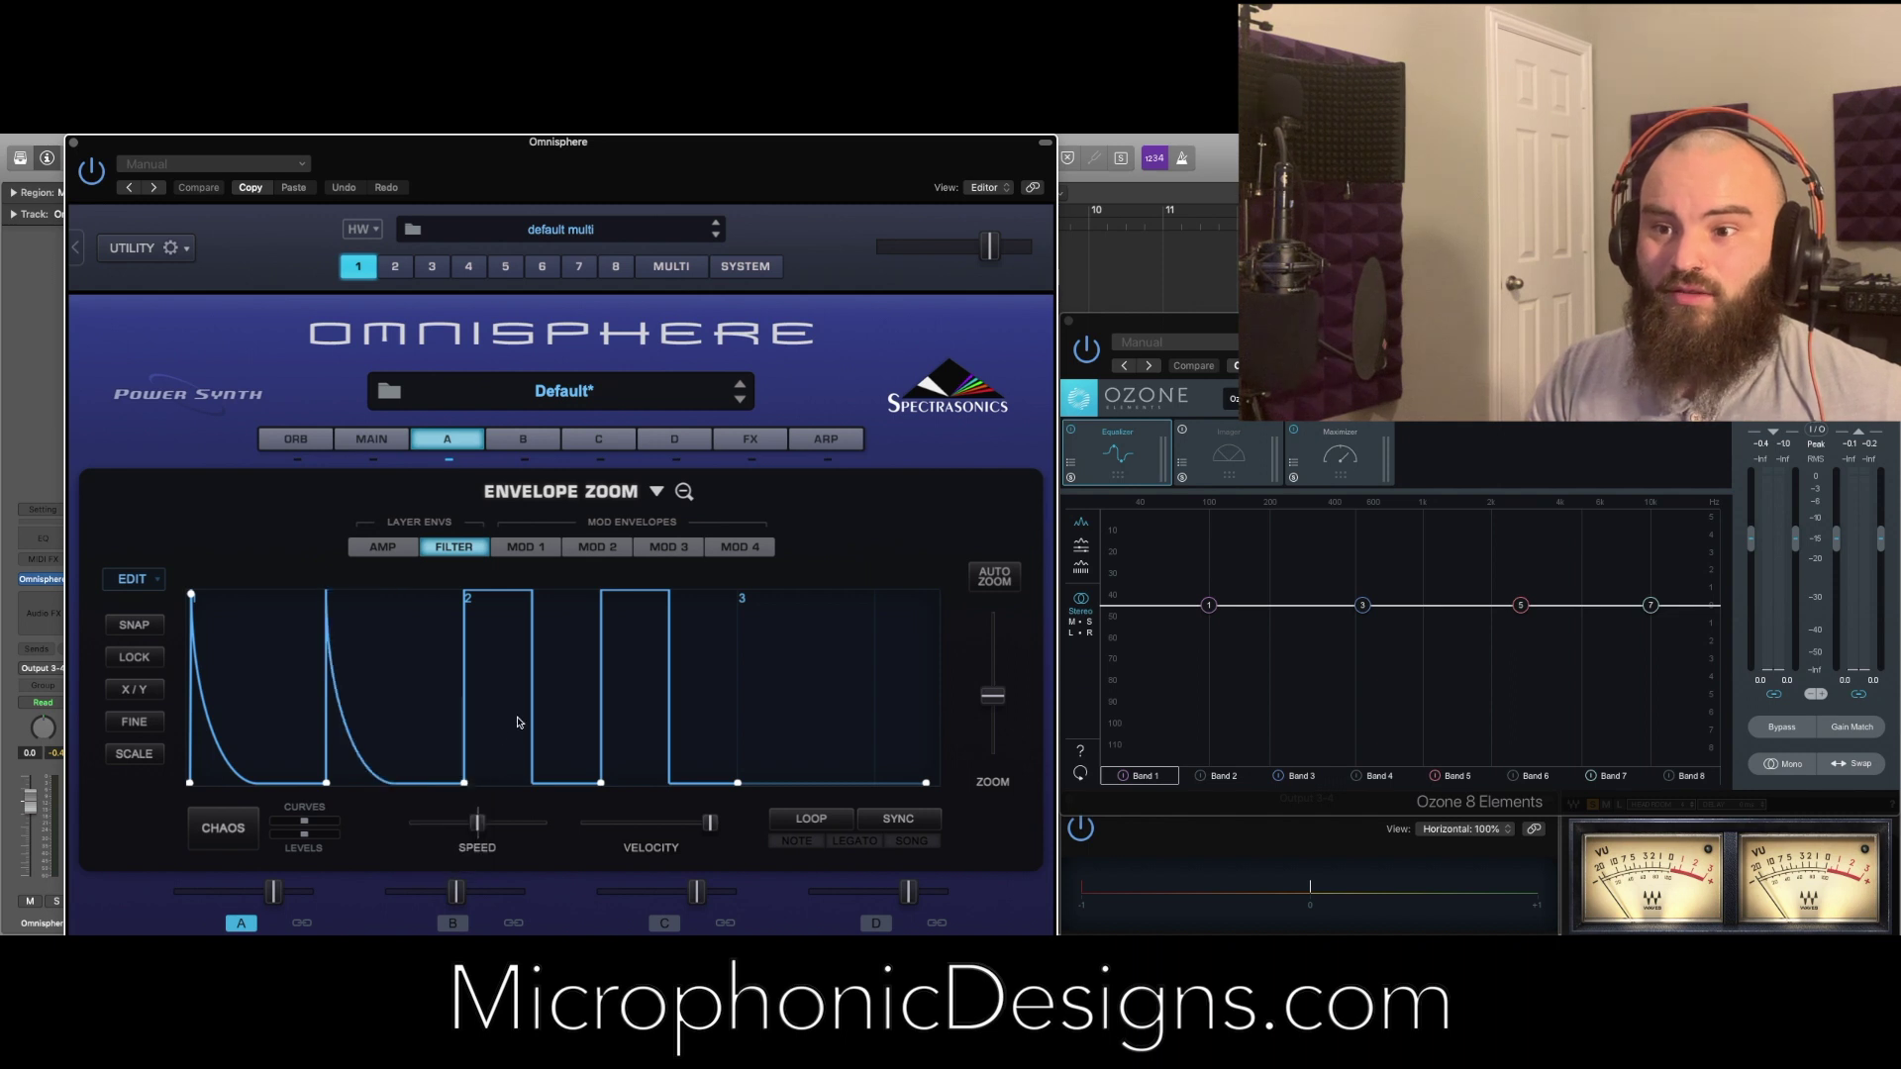
right_click(533, 720)
left_click(556, 802)
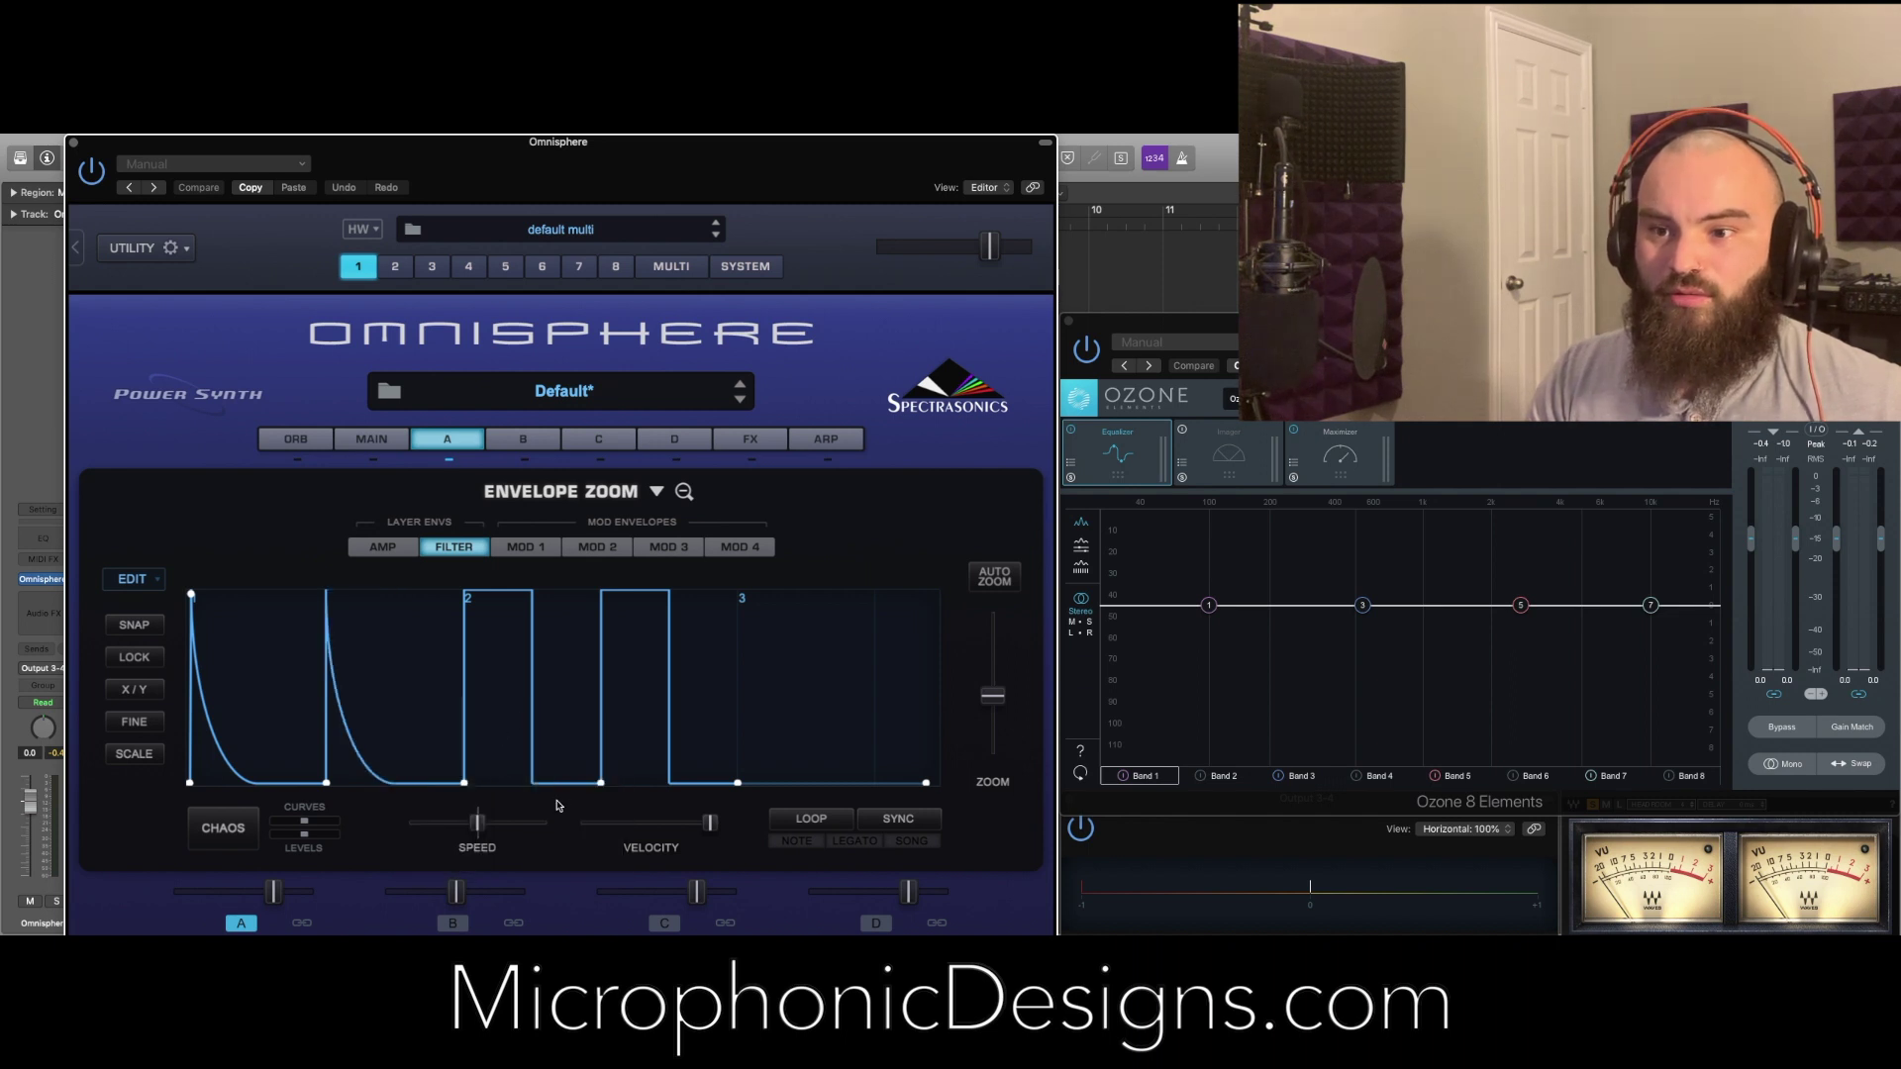
right_click(668, 709)
left_click(681, 794)
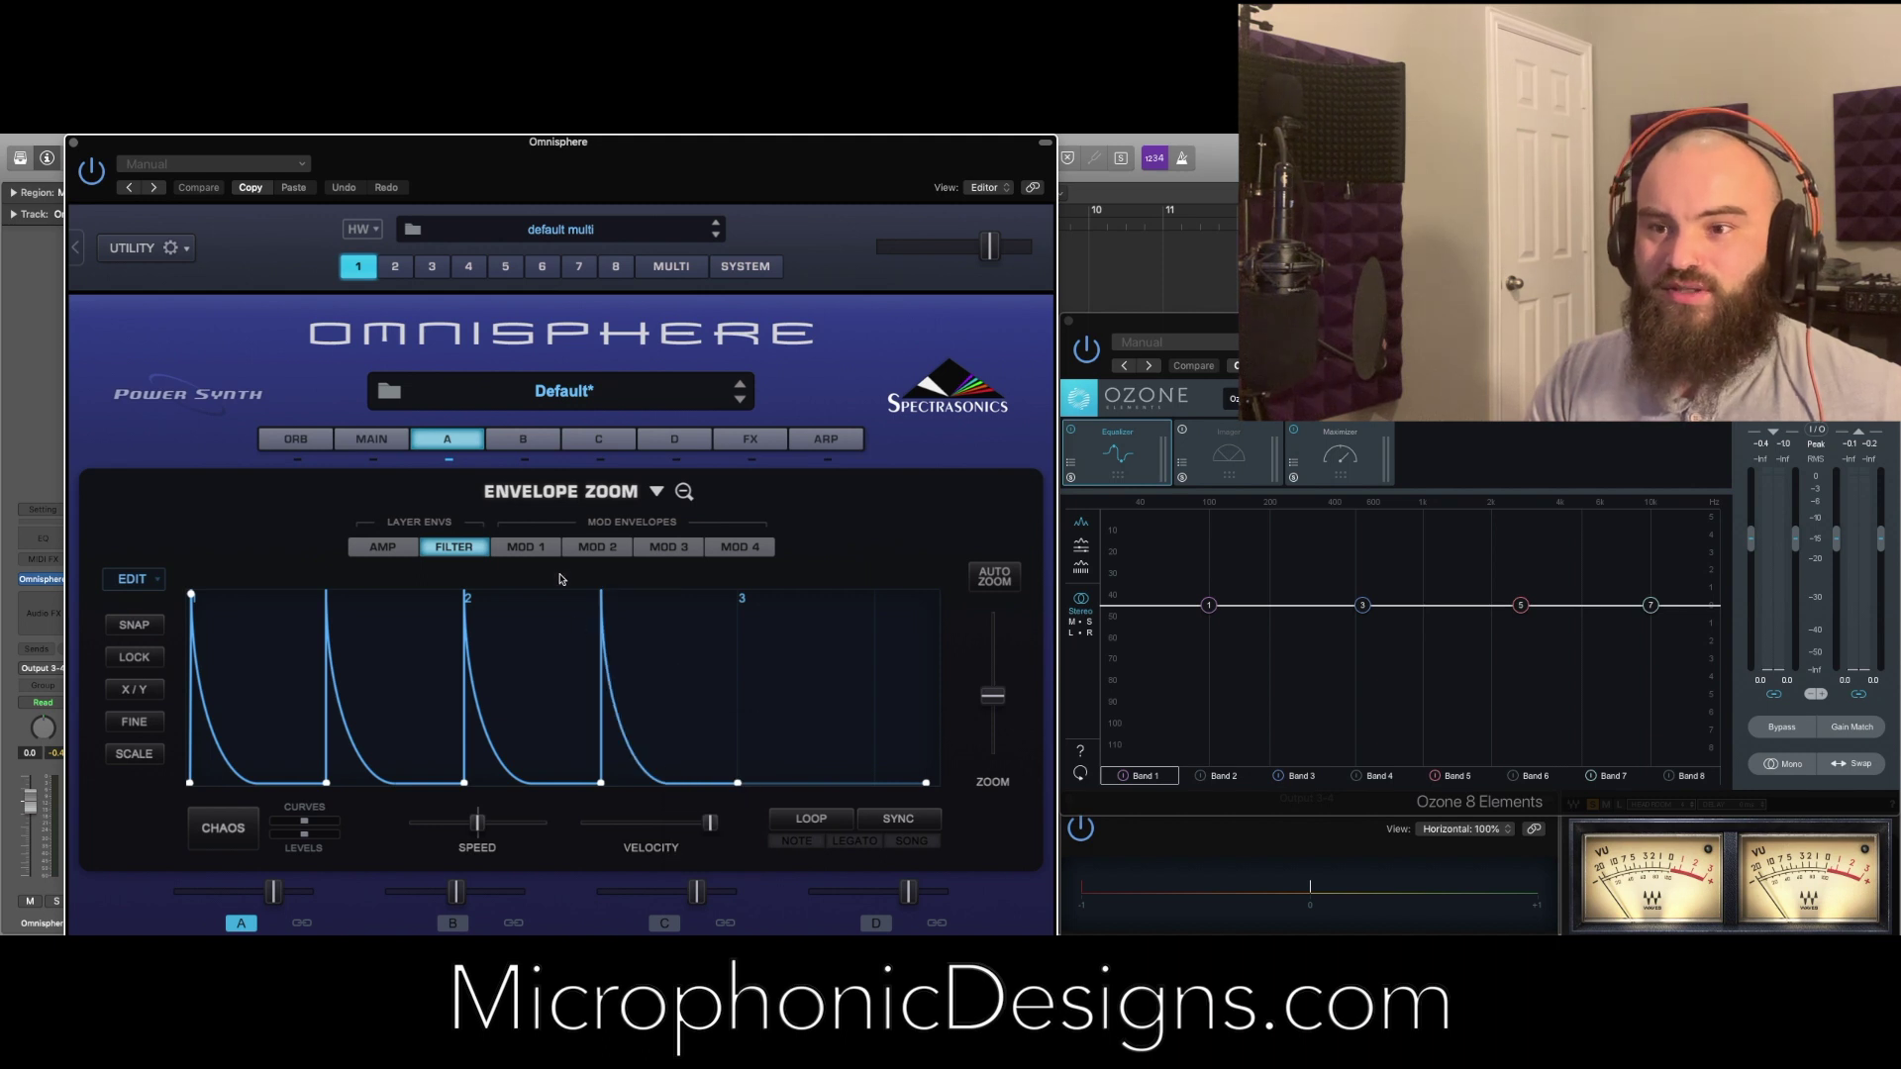
Play the sound and raise the lowpass filter's cutoff slightly while listening
key("space")
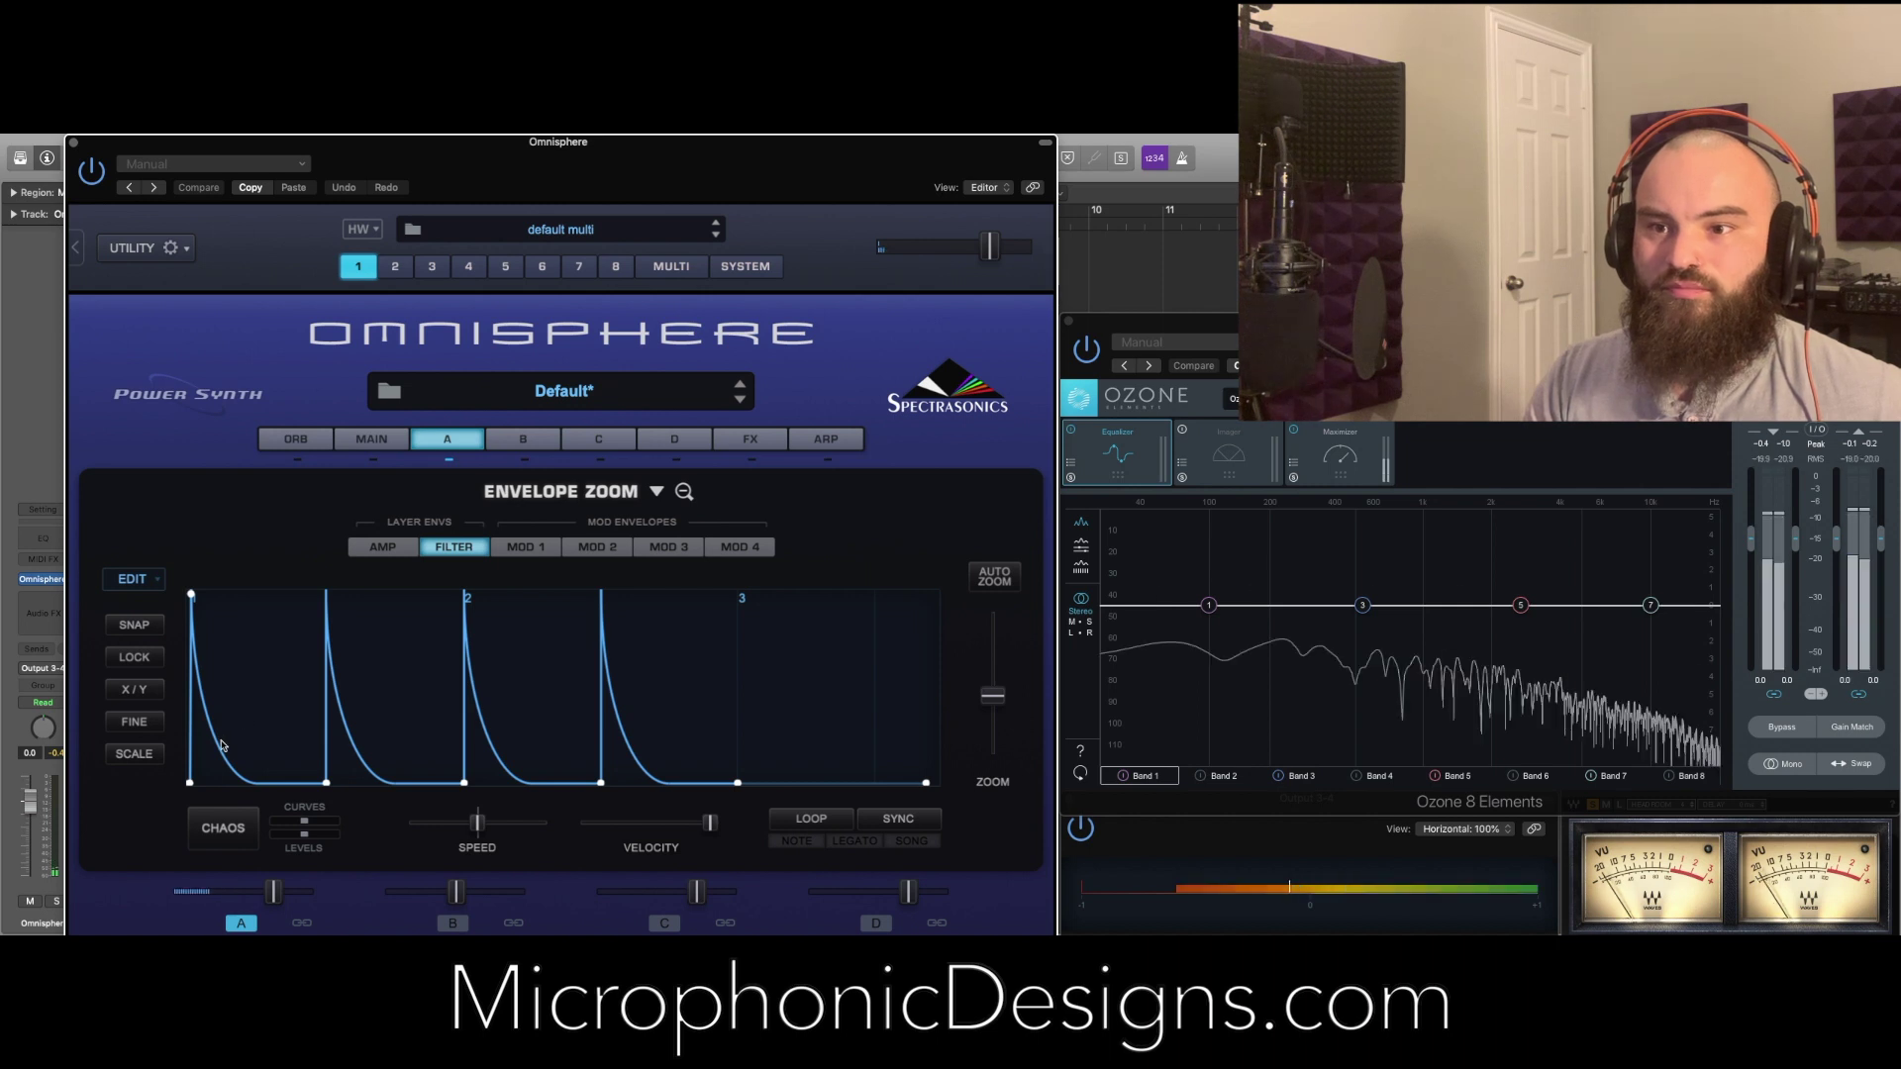
left_click(683, 491)
left_click_drag(747, 580, 760, 542)
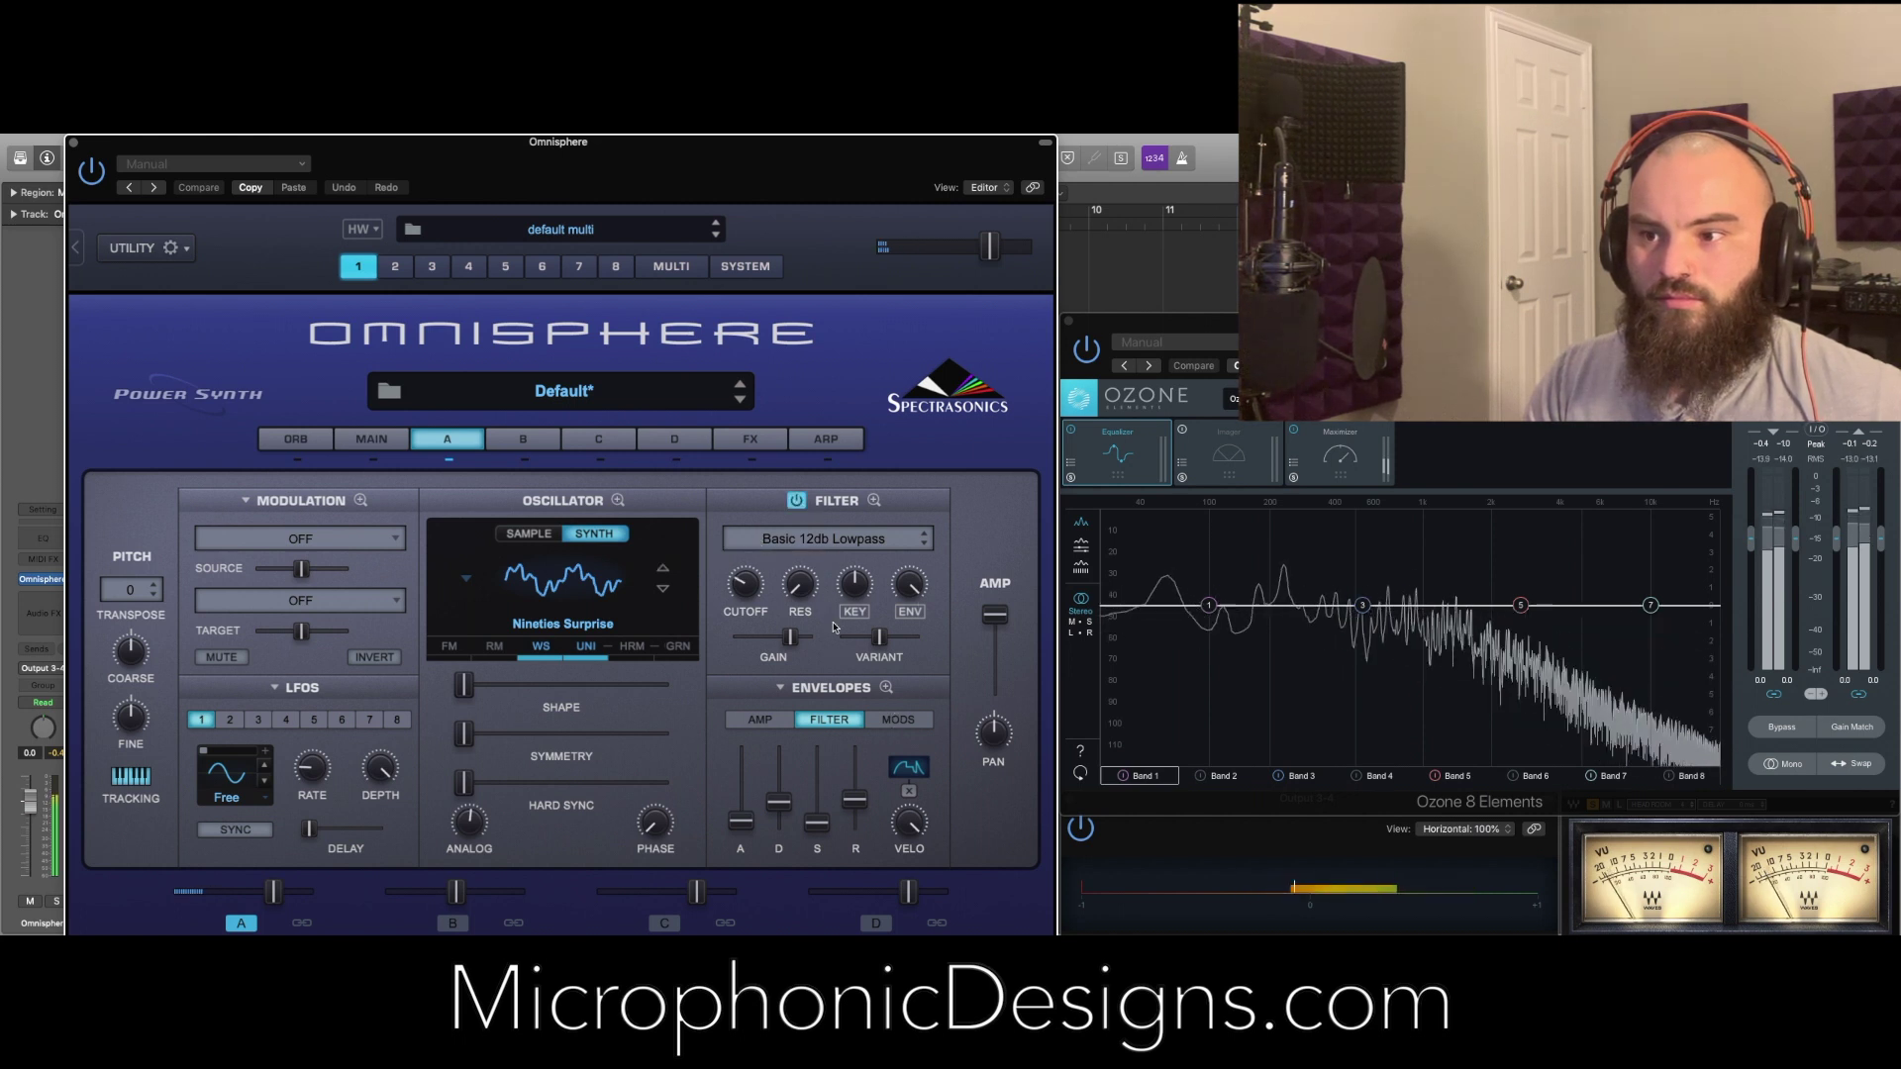
Enable Loop and Sync on the filter envelope with its third spike aligned to beat 2, and compare it with the amp envelope
left_click(888, 687)
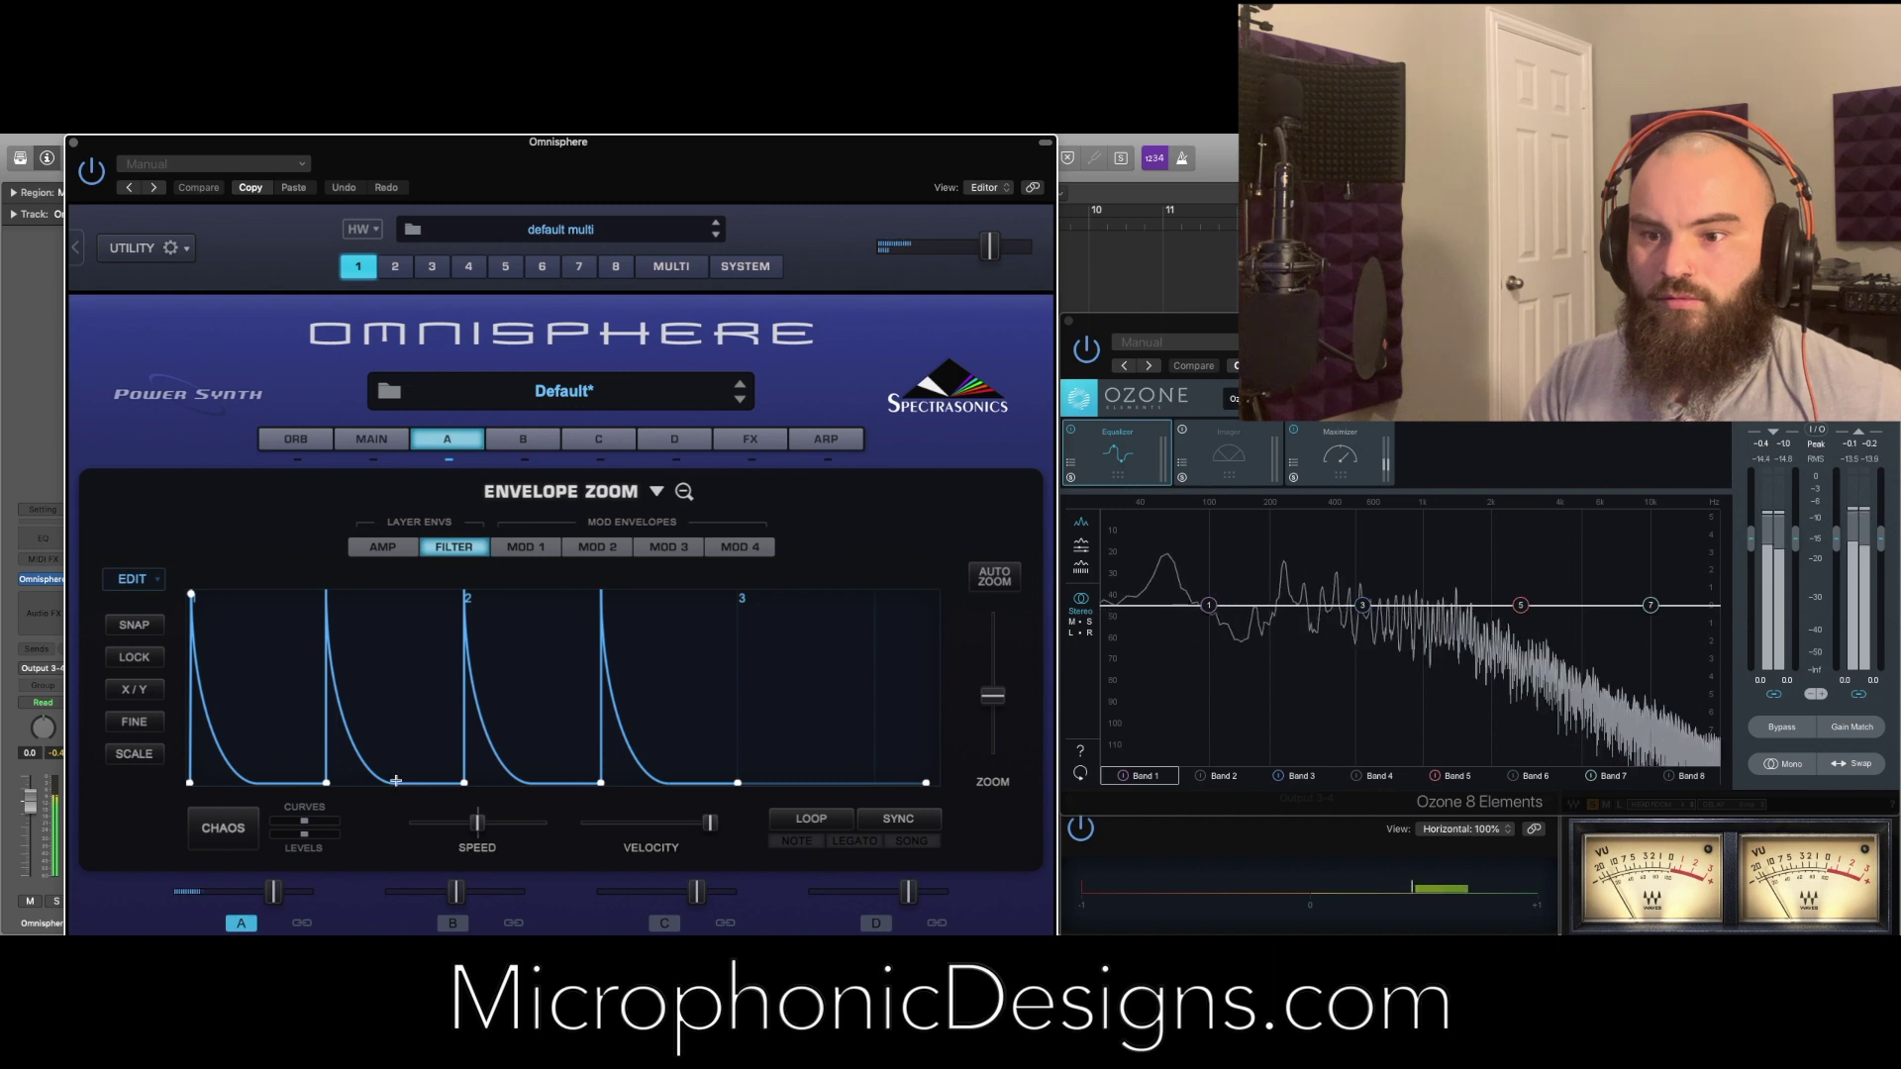
mouse_move(462, 782)
left_mouse_down()
mouse_move(470, 724)
mouse_move(354, 729)
mouse_move(463, 724)
mouse_move(462, 783)
left_mouse_up()
left_click(838, 821)
left_click(898, 819)
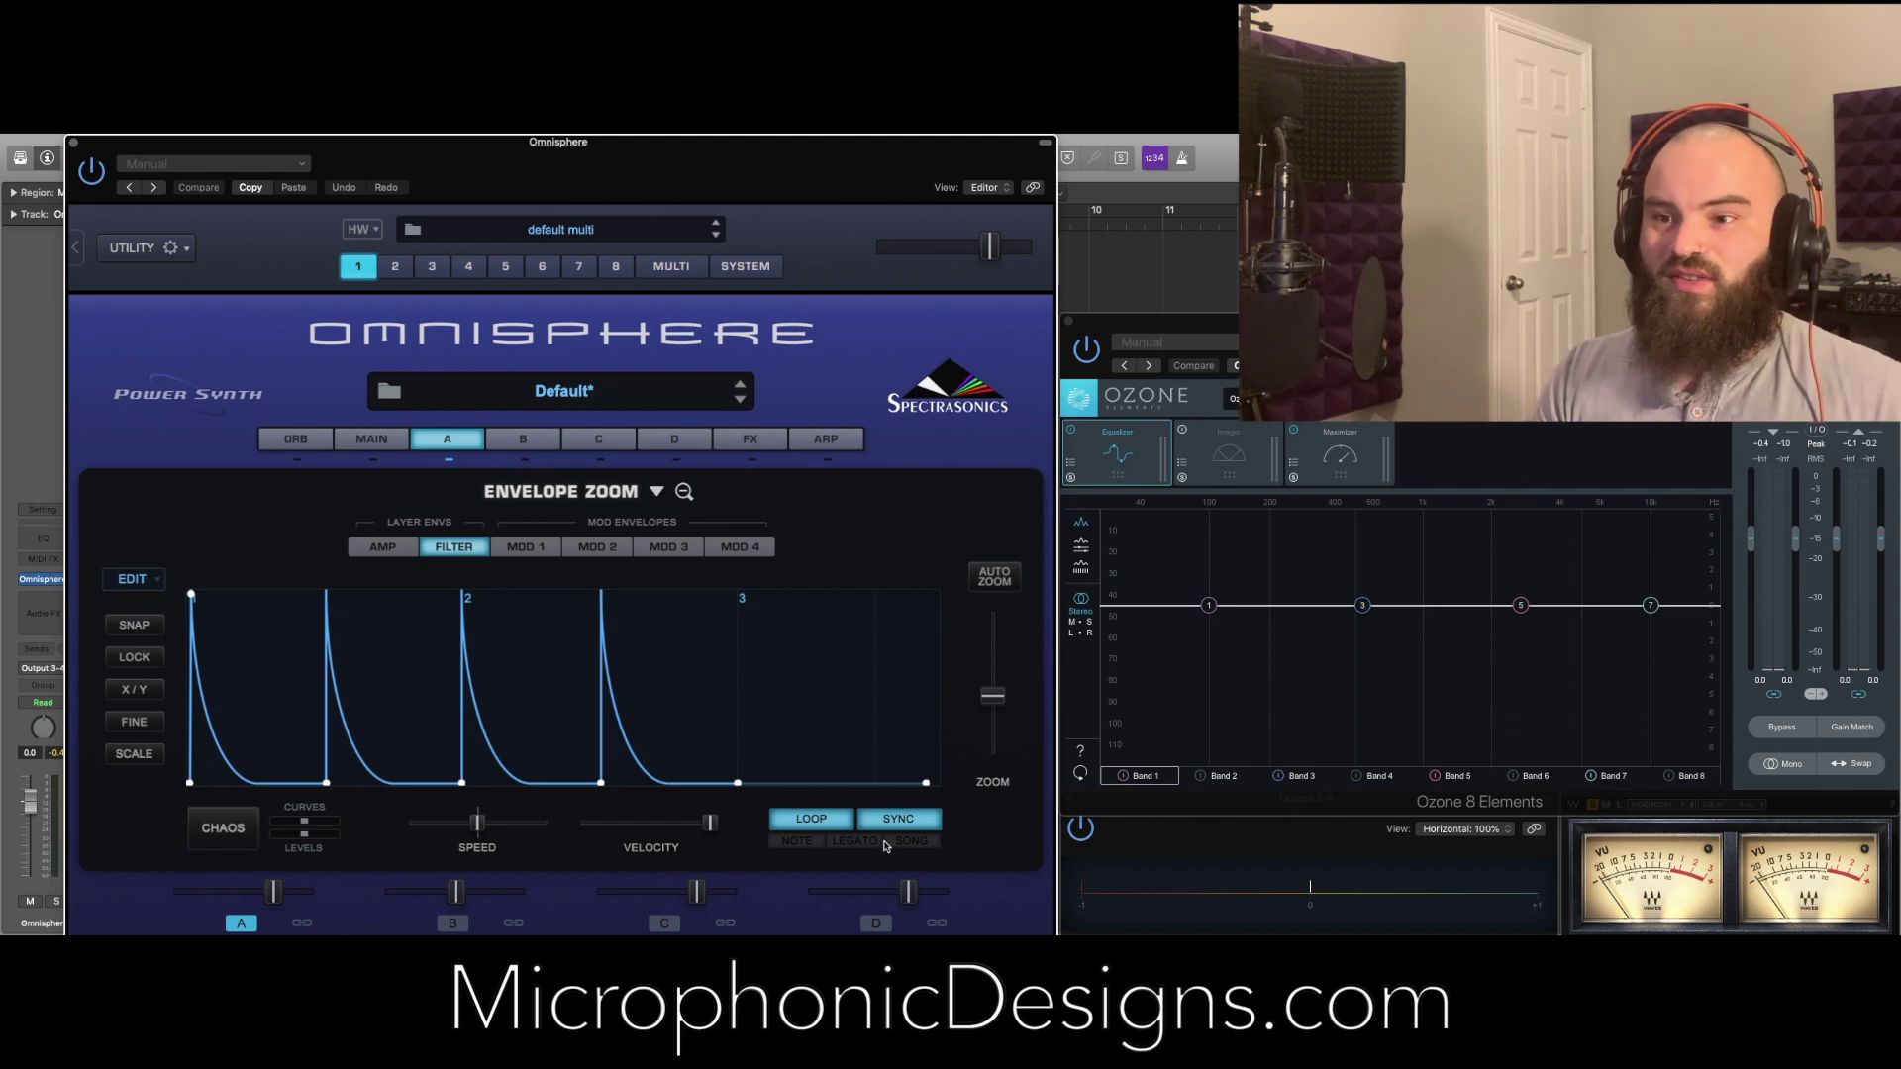
left_click(386, 550)
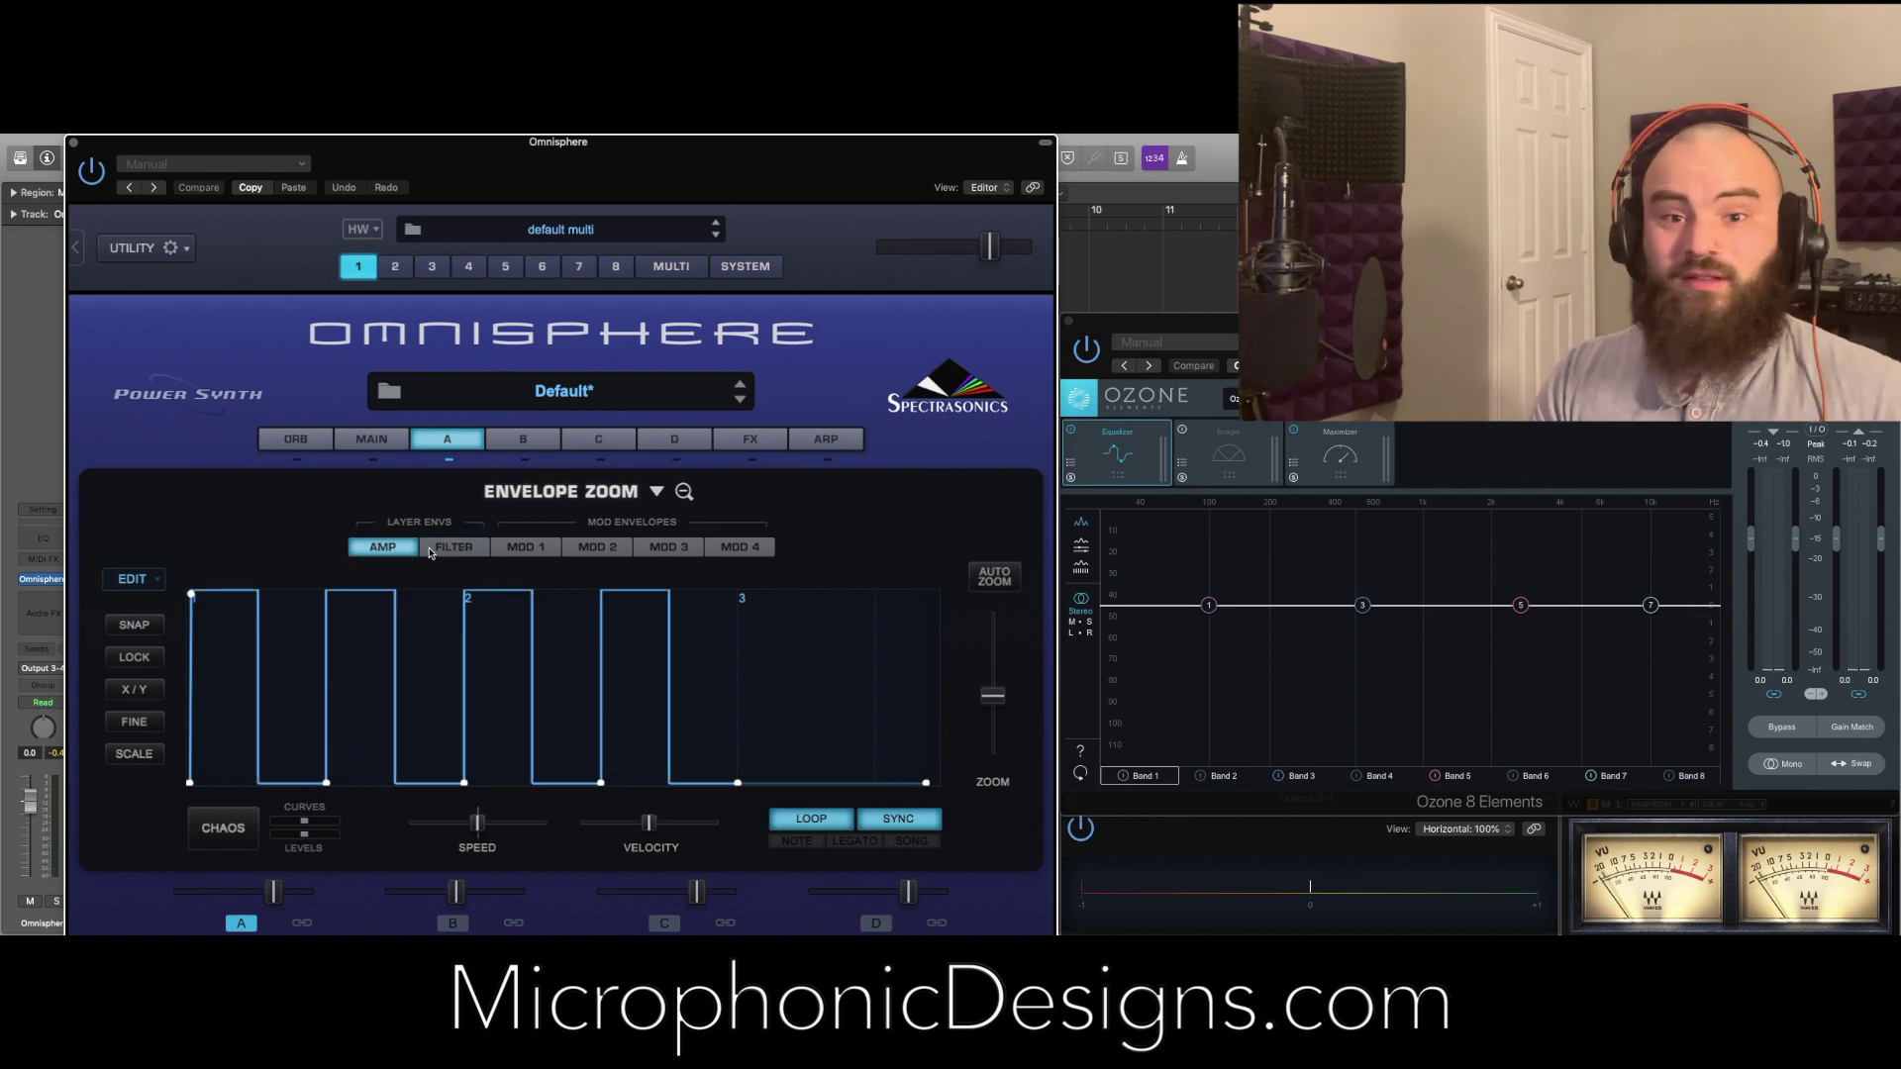
left_click(431, 552)
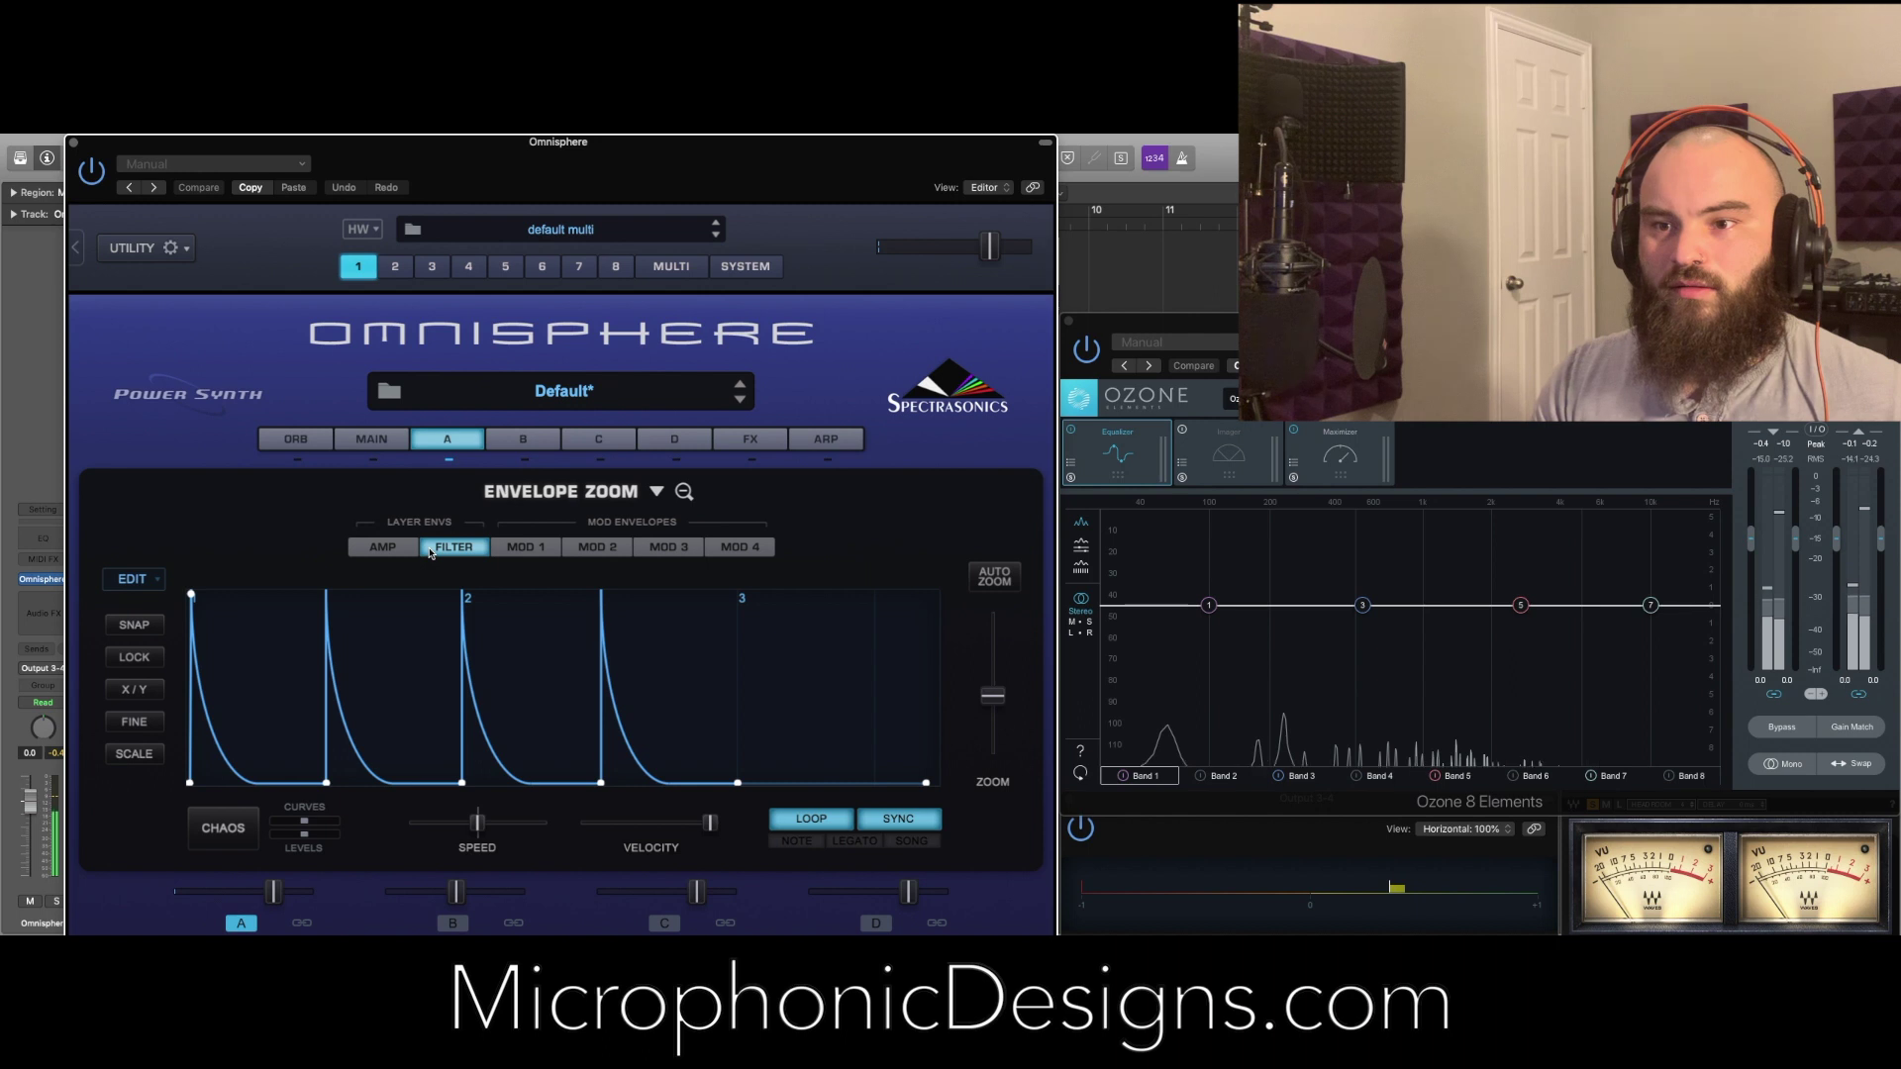
Reshape Mod Envelope 1 into a long rise peaking at beat 5, using Lock to shift its decay along with the peak
left_click(525, 548)
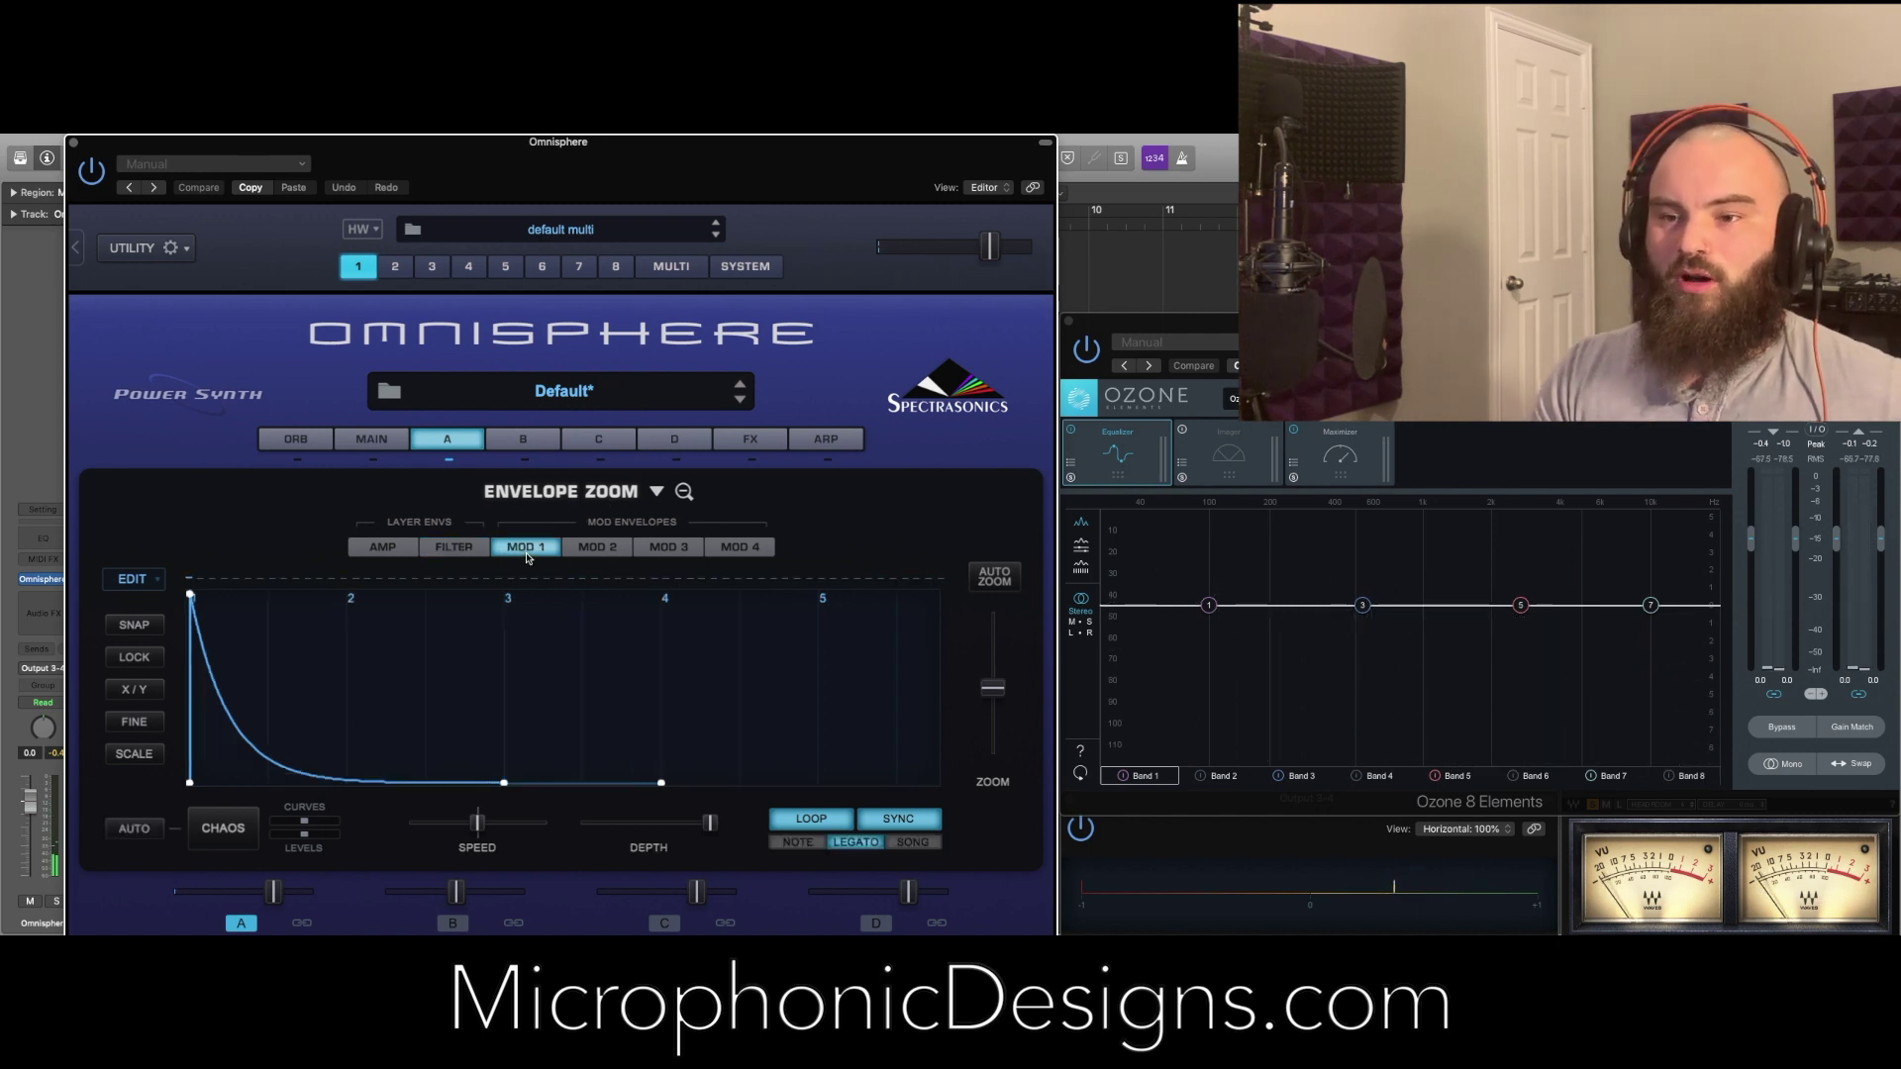
left_click_drag(190, 597, 402, 594)
left_click_drag(504, 784, 610, 784)
left_click(663, 789)
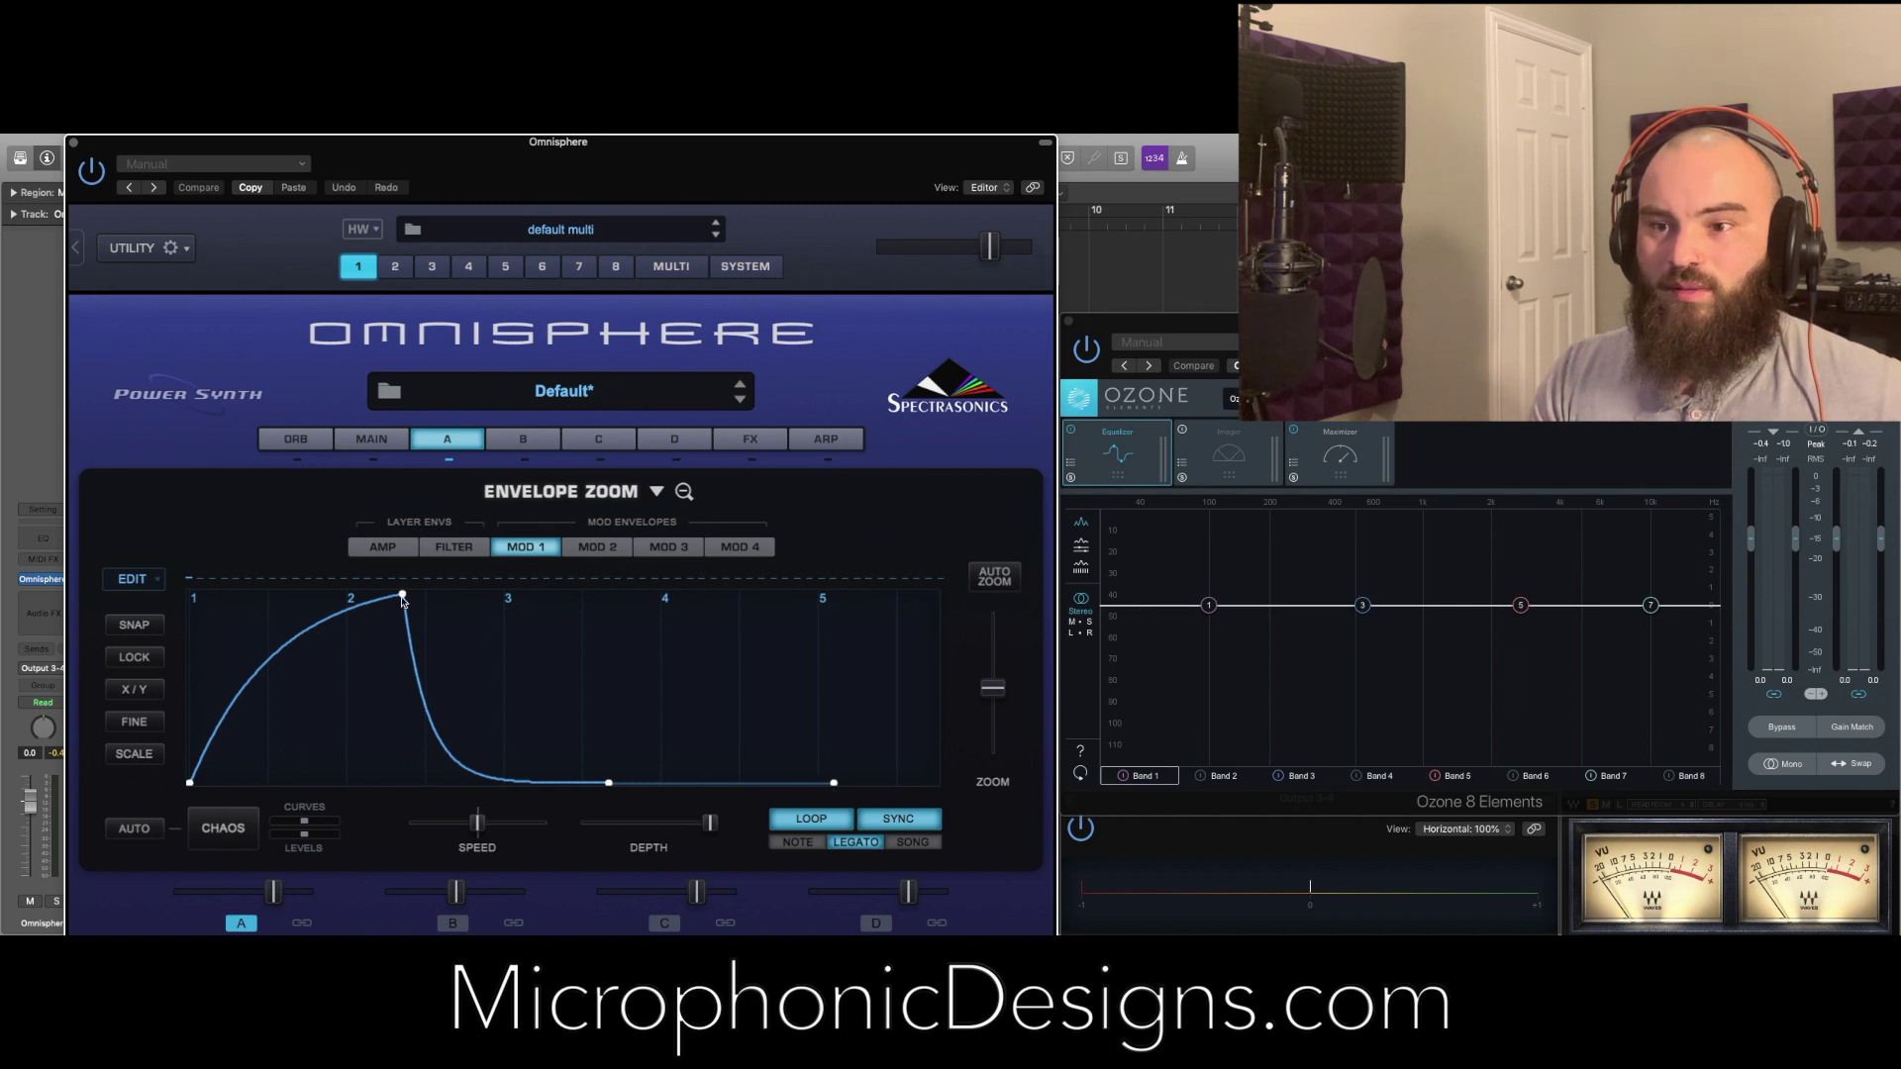
left_click_drag(403, 597, 470, 595)
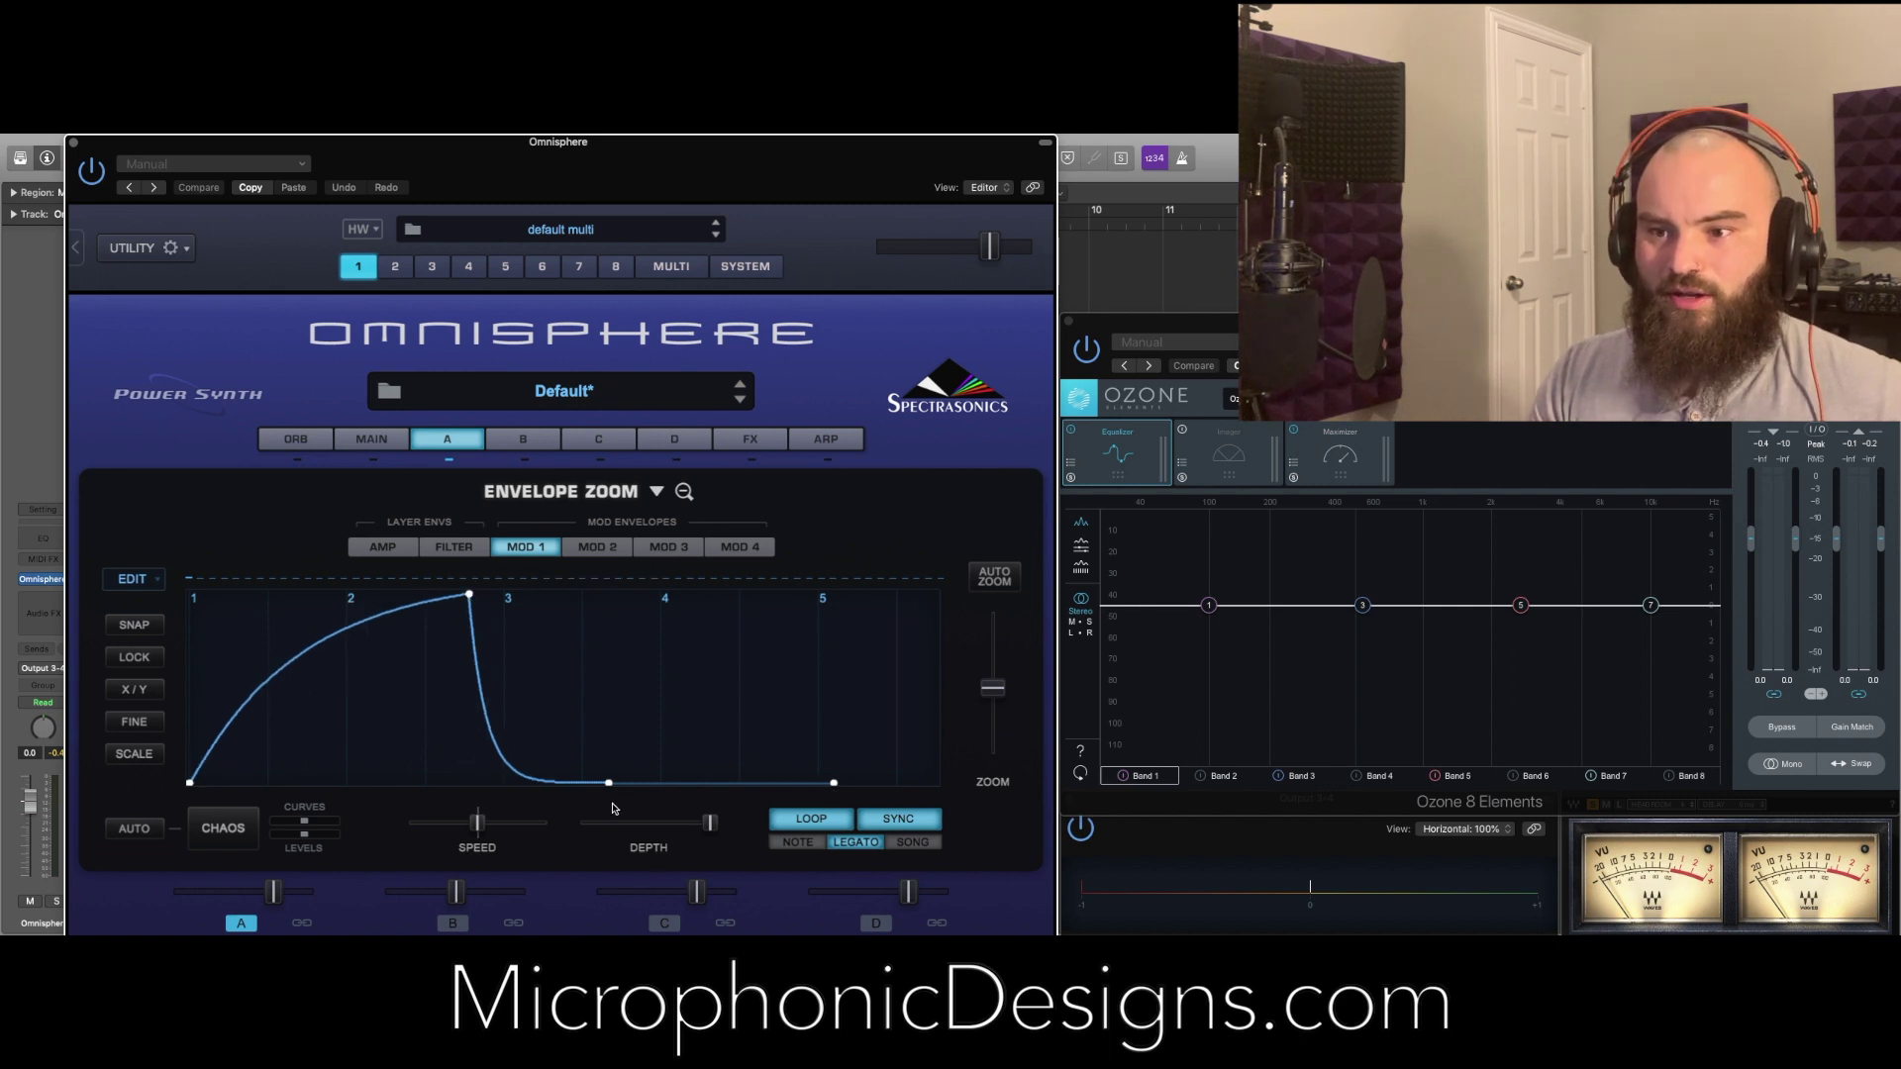
left_click_drag(469, 595, 662, 595)
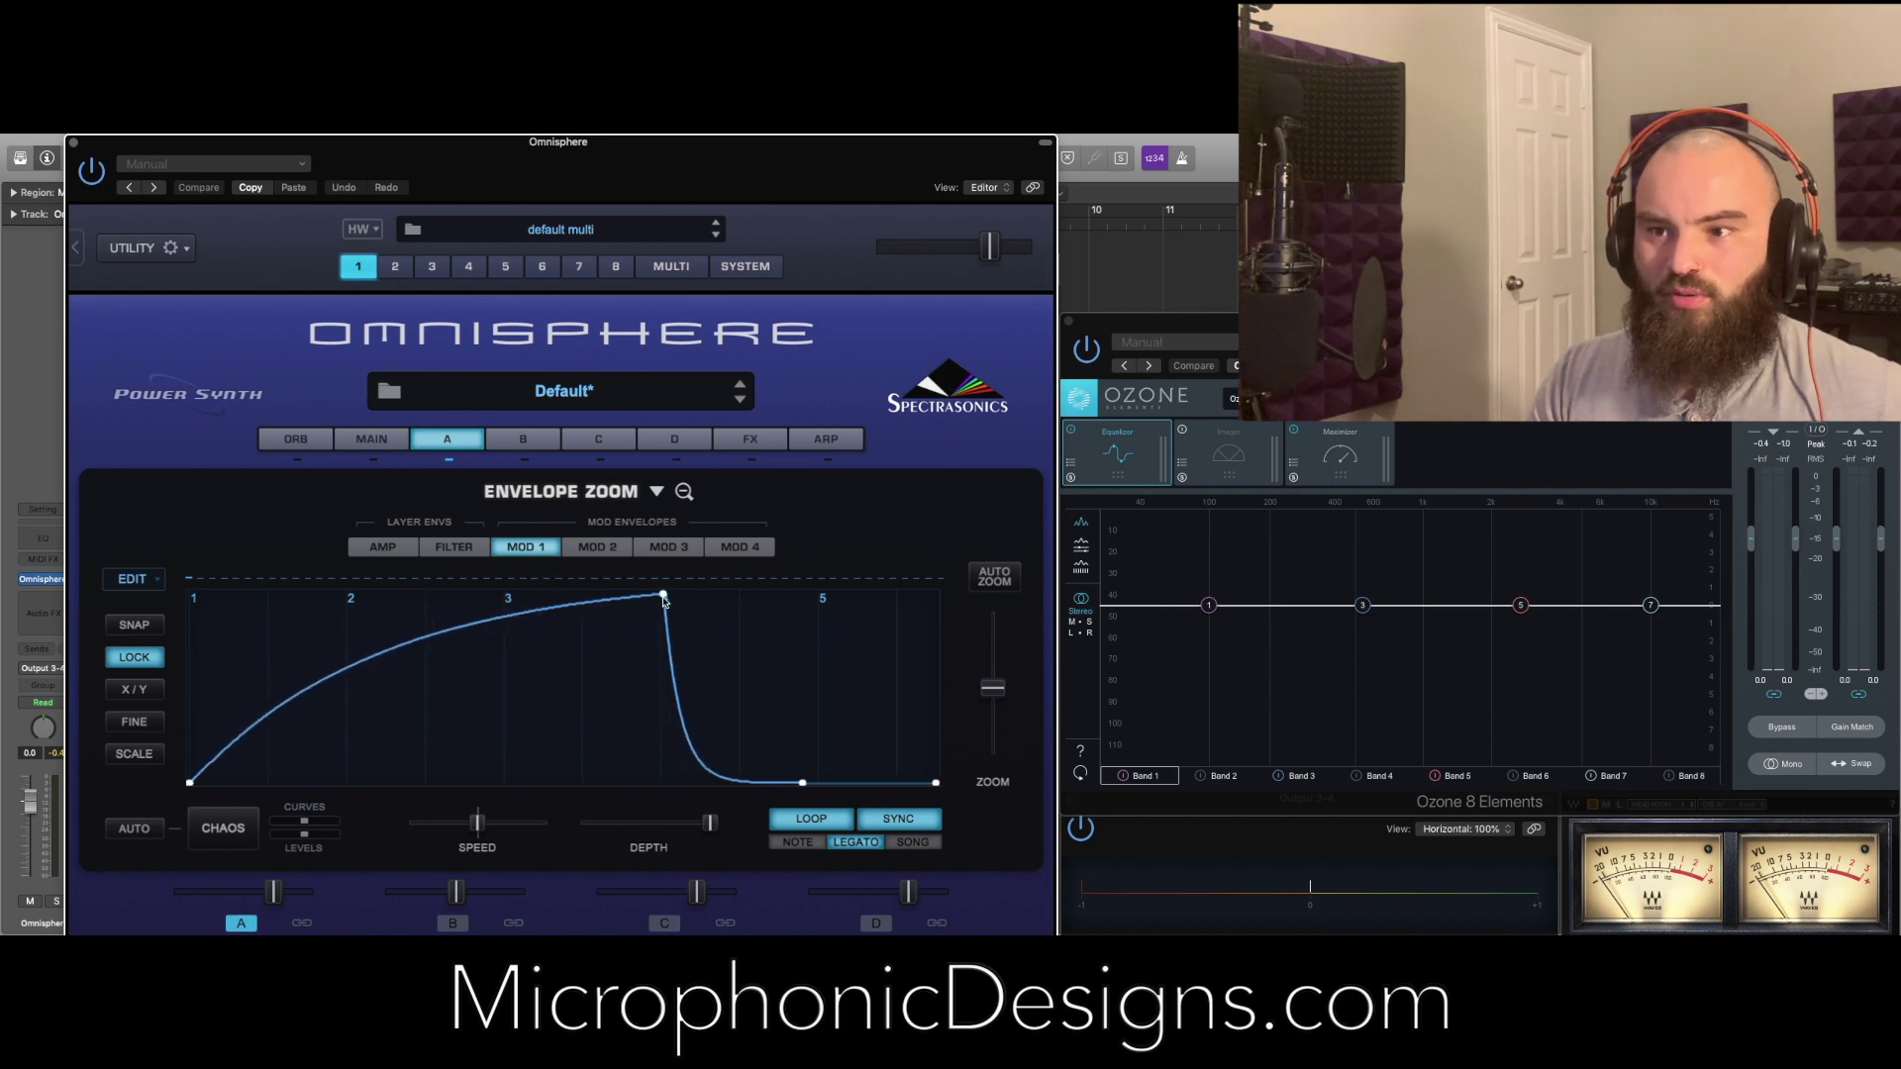
left_click_drag(664, 594, 820, 594)
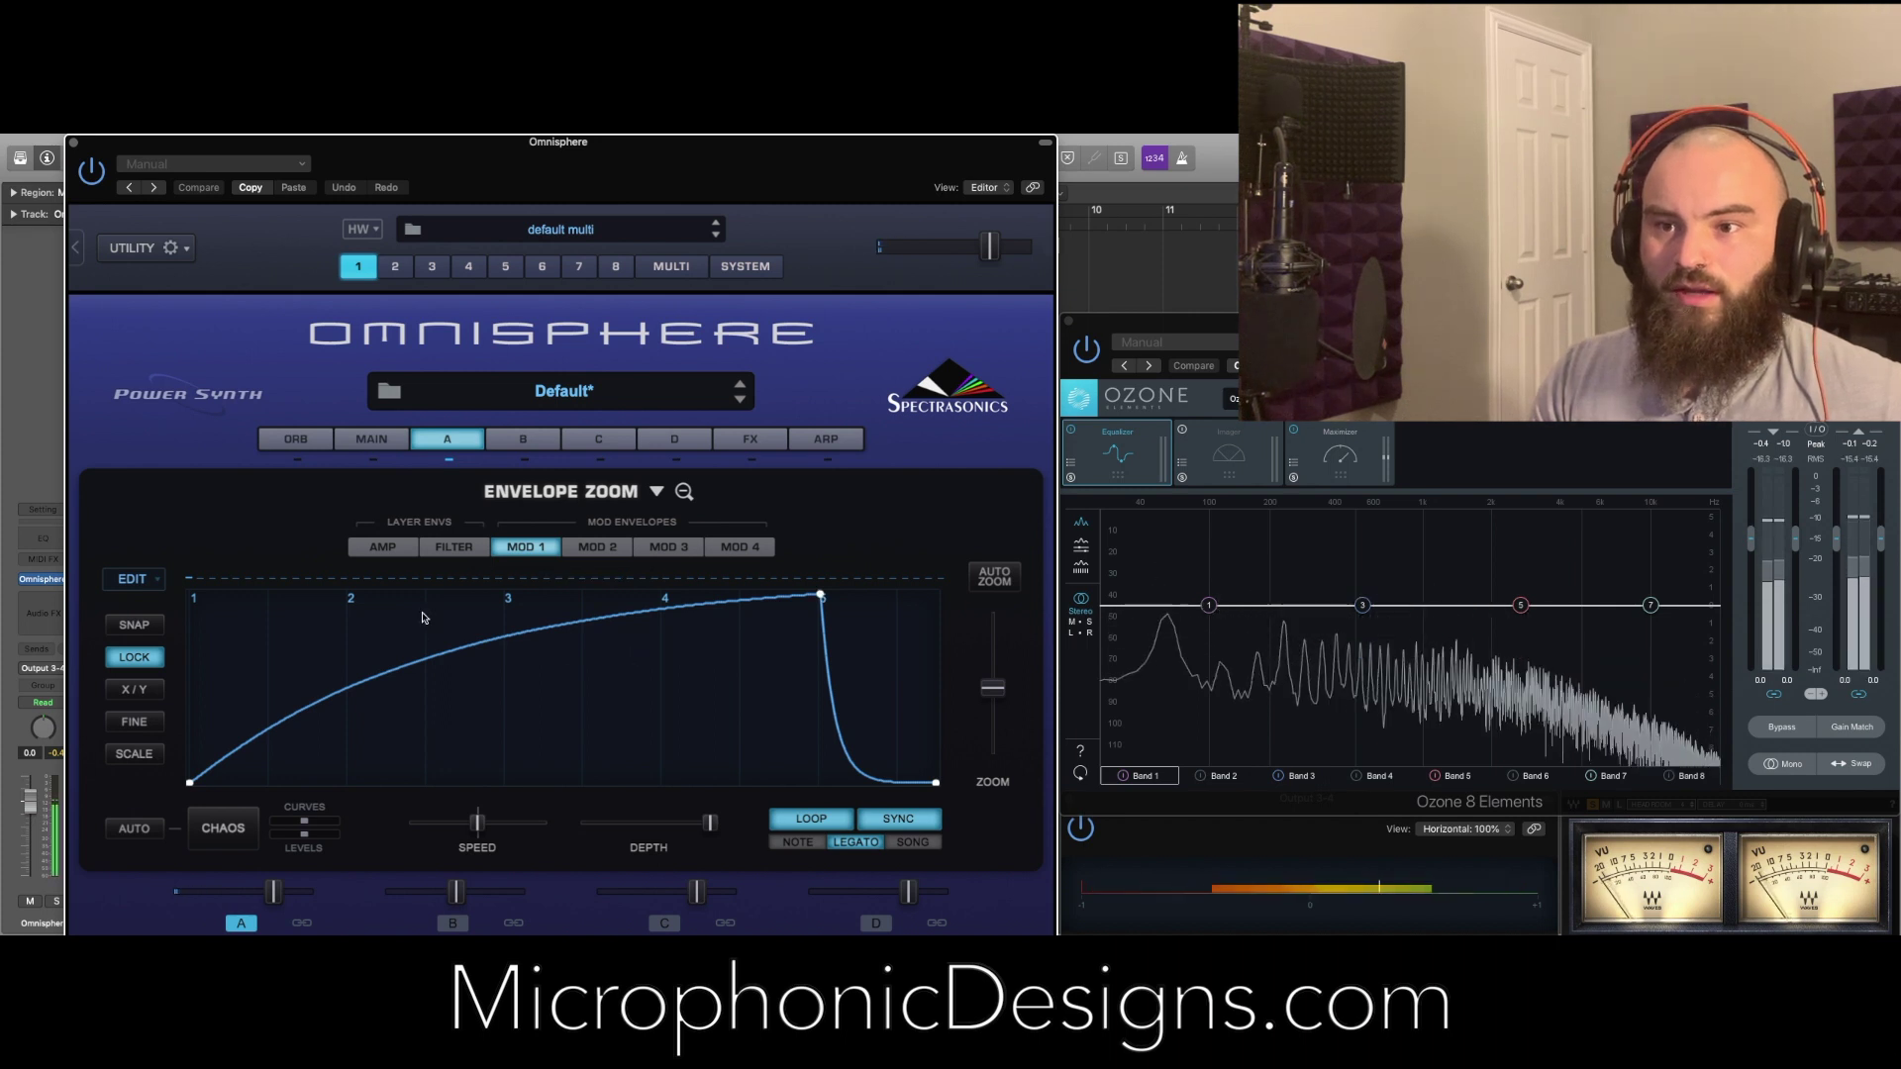
Modulate the filter cutoff with Mod Envelope1, lowering the target's base value to its minimum and increasing the source amount
left_click(455, 454)
right_click(743, 580)
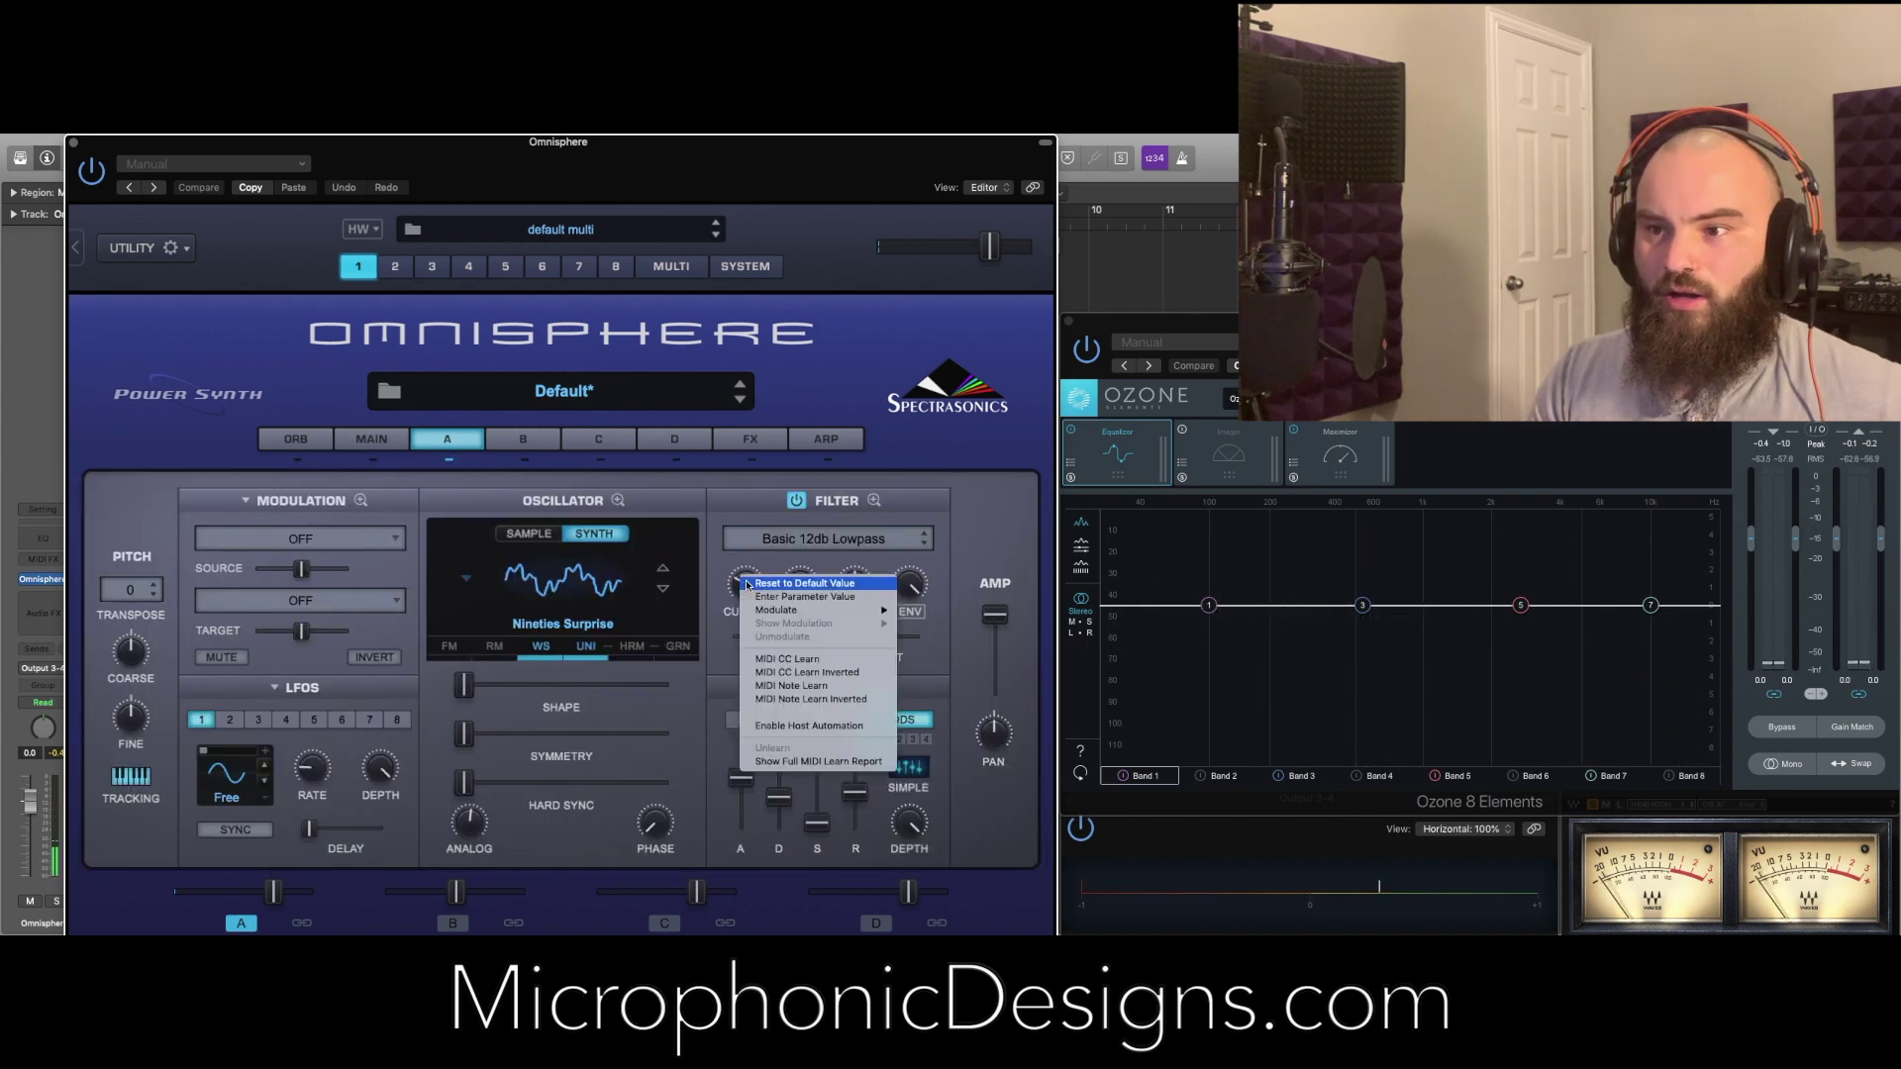
mouse_move(782, 610)
mouse_move(950, 770)
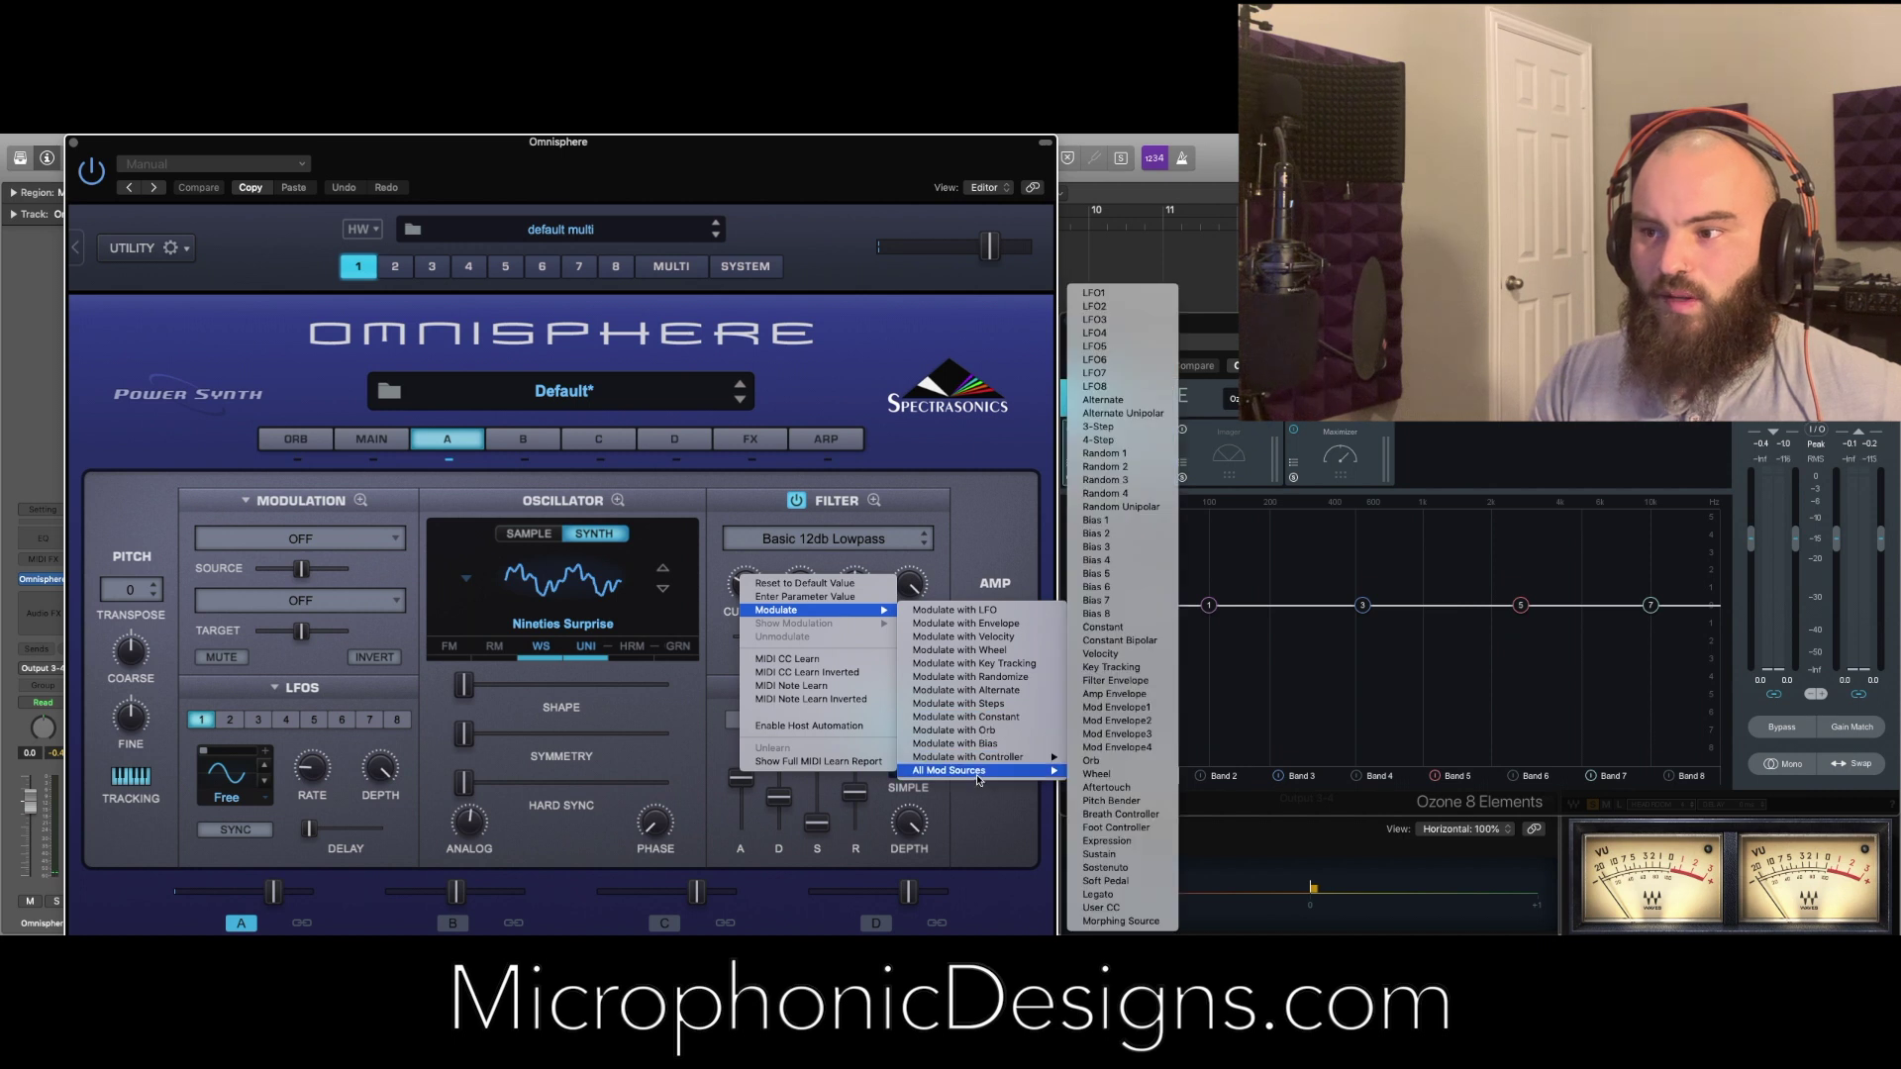
left_click(1144, 708)
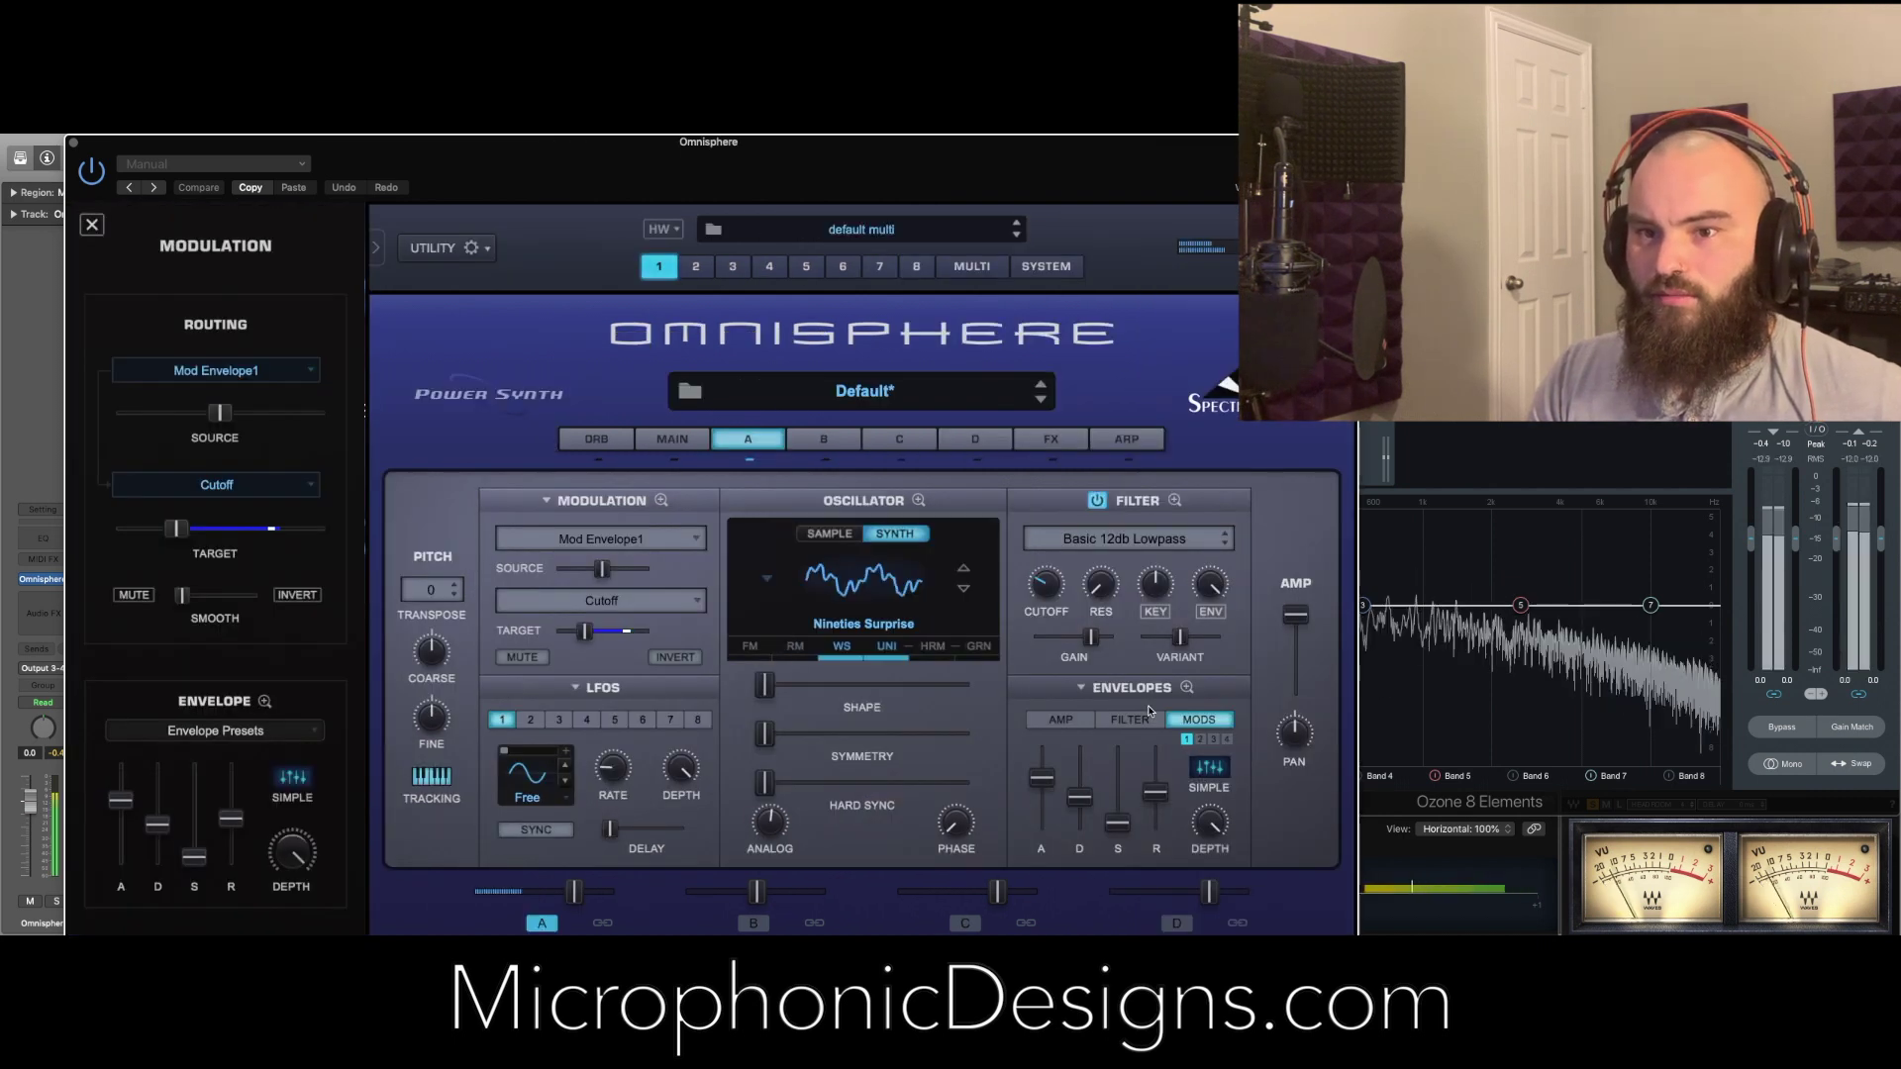
left_click_drag(178, 535, 136, 538)
left_click_drag(218, 414, 288, 426)
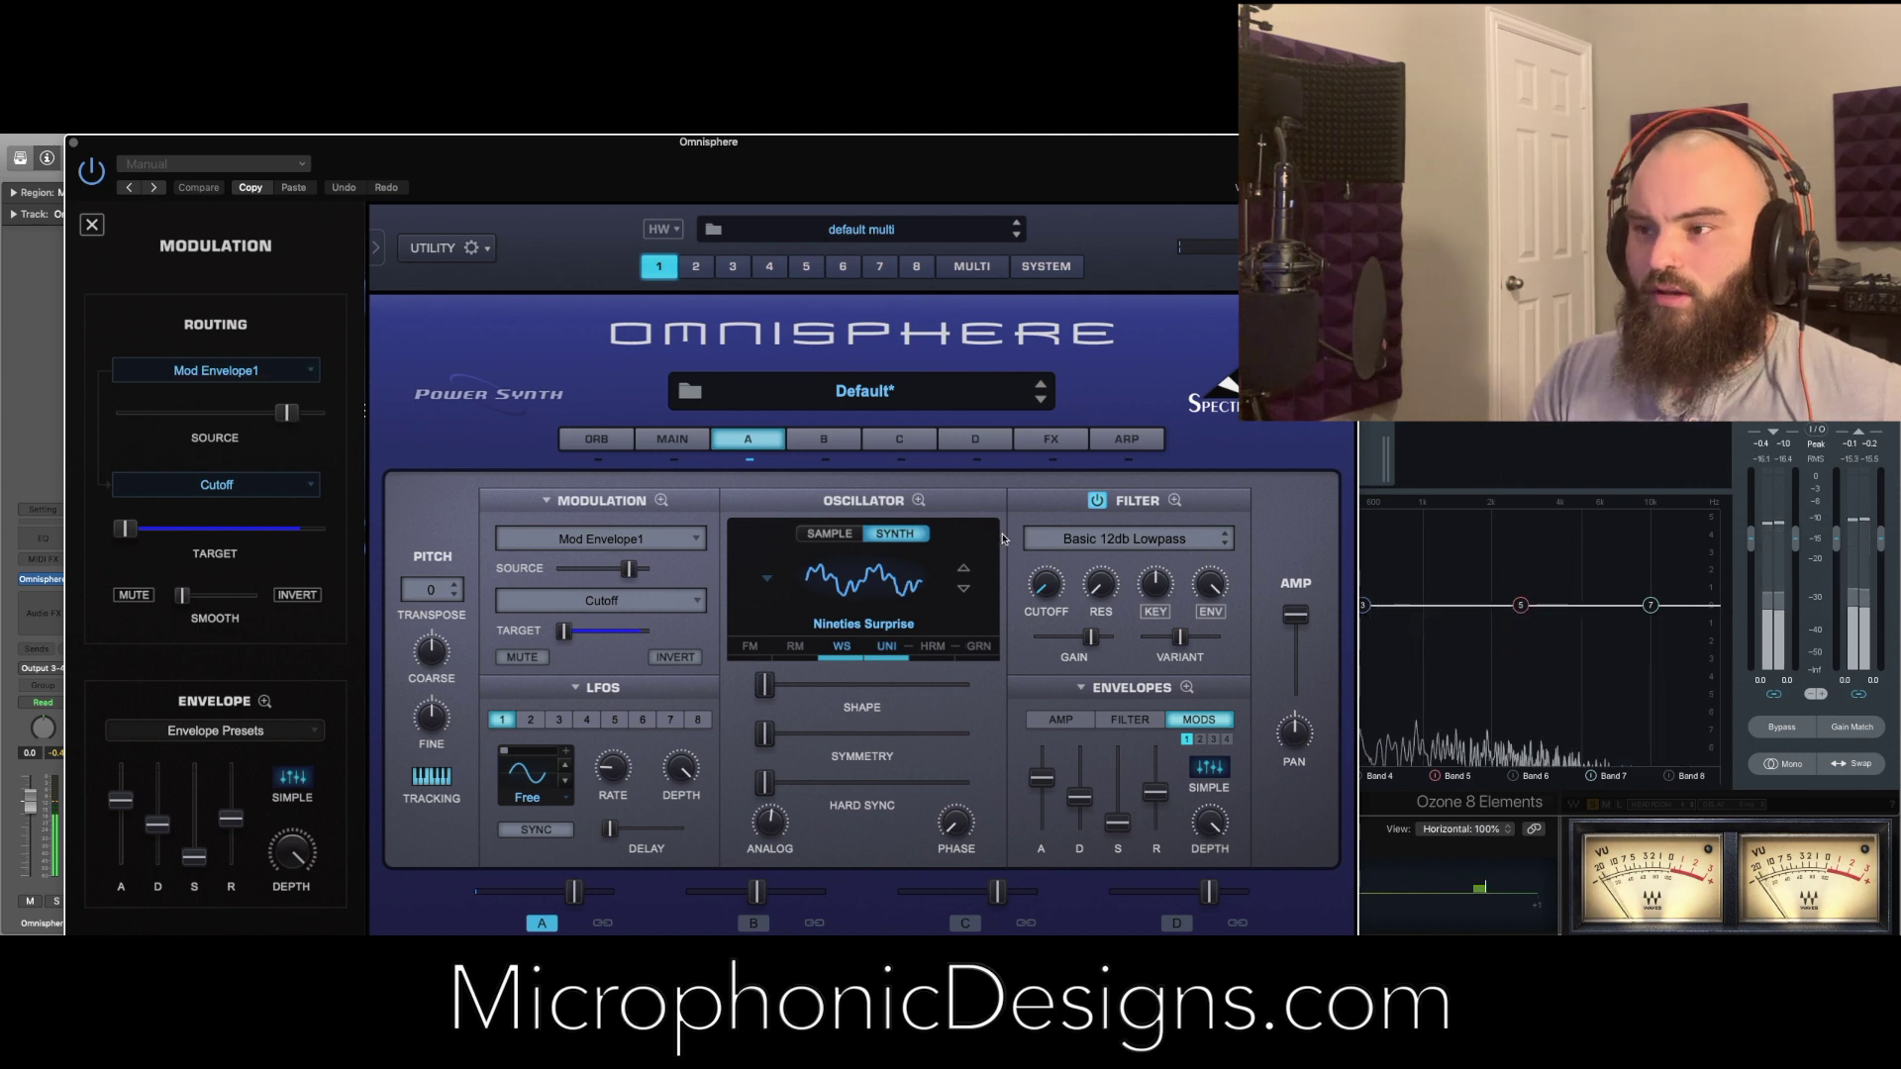
Bend Mod Envelope 1's rise into a slow-starting curve and lower its peak to roughly two thirds of full level
left_click(1187, 687)
left_click_drag(816, 648, 806, 663)
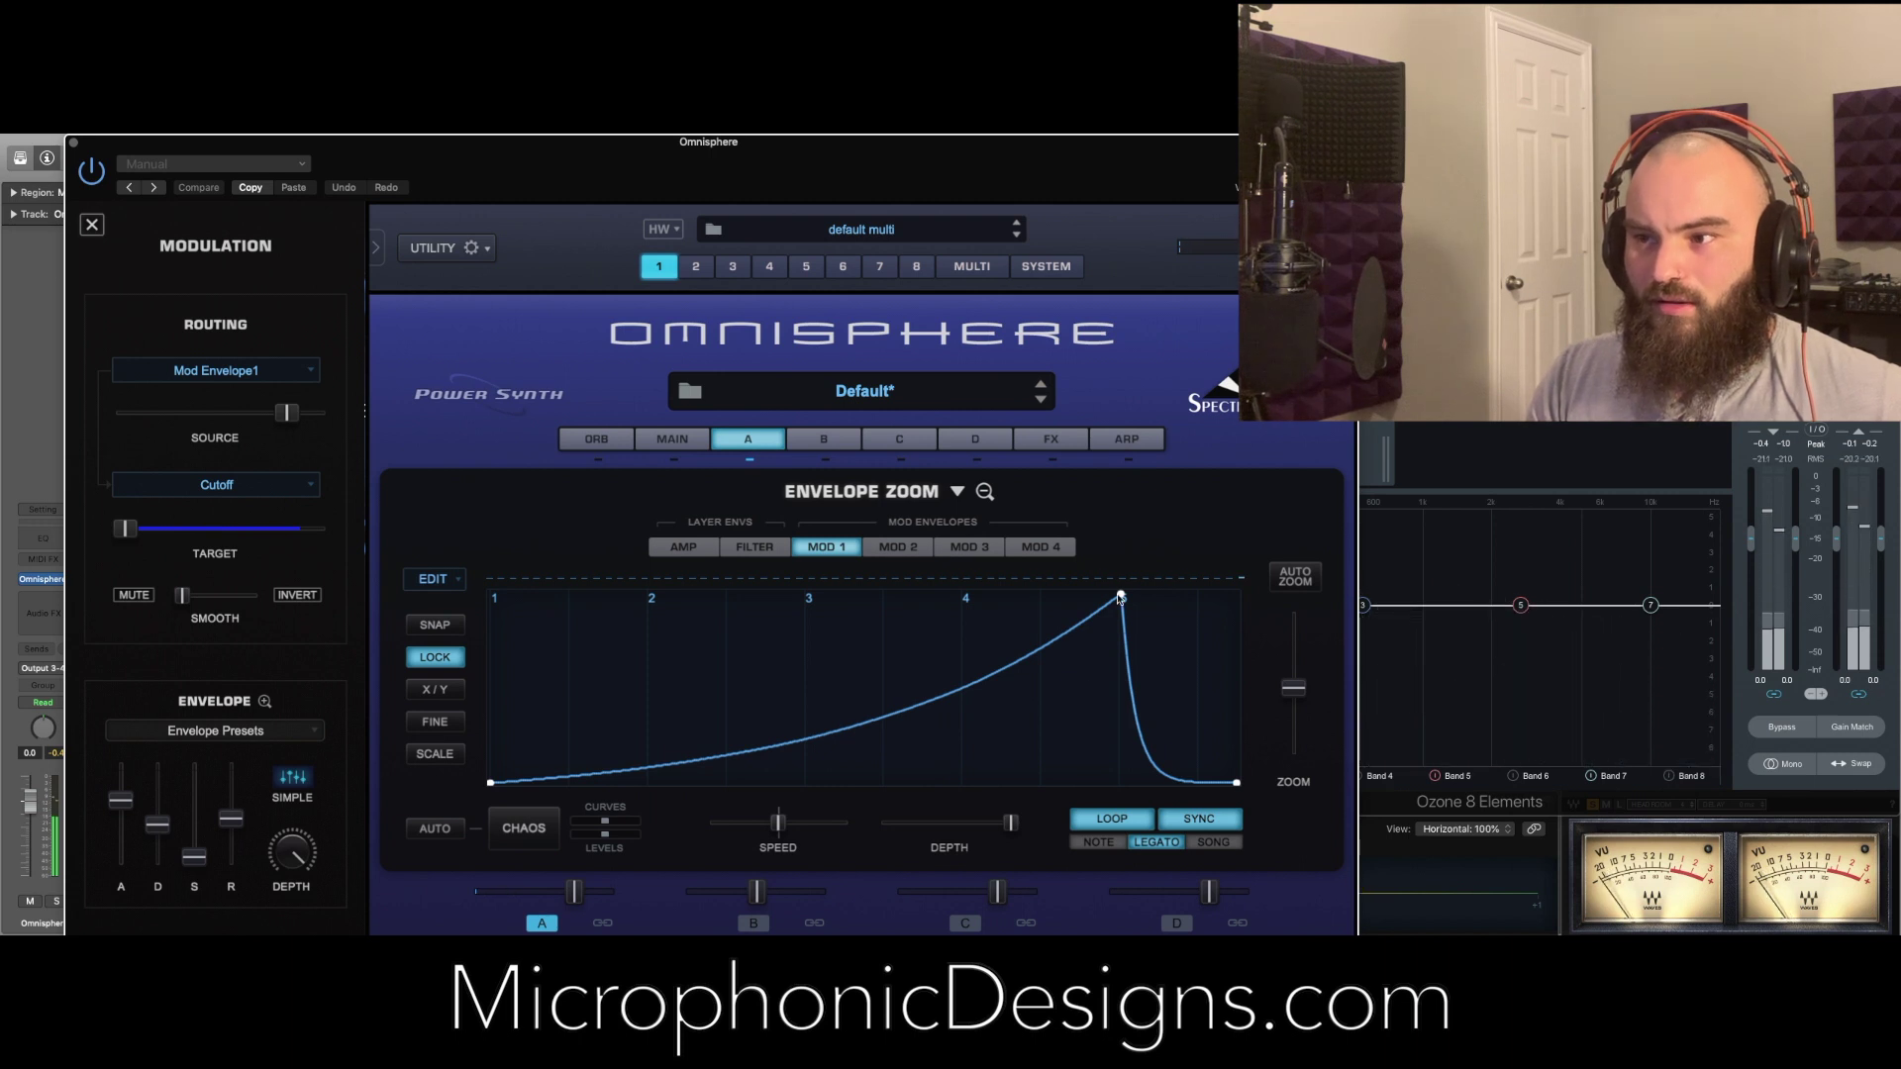
left_click_drag(1120, 596, 1119, 663)
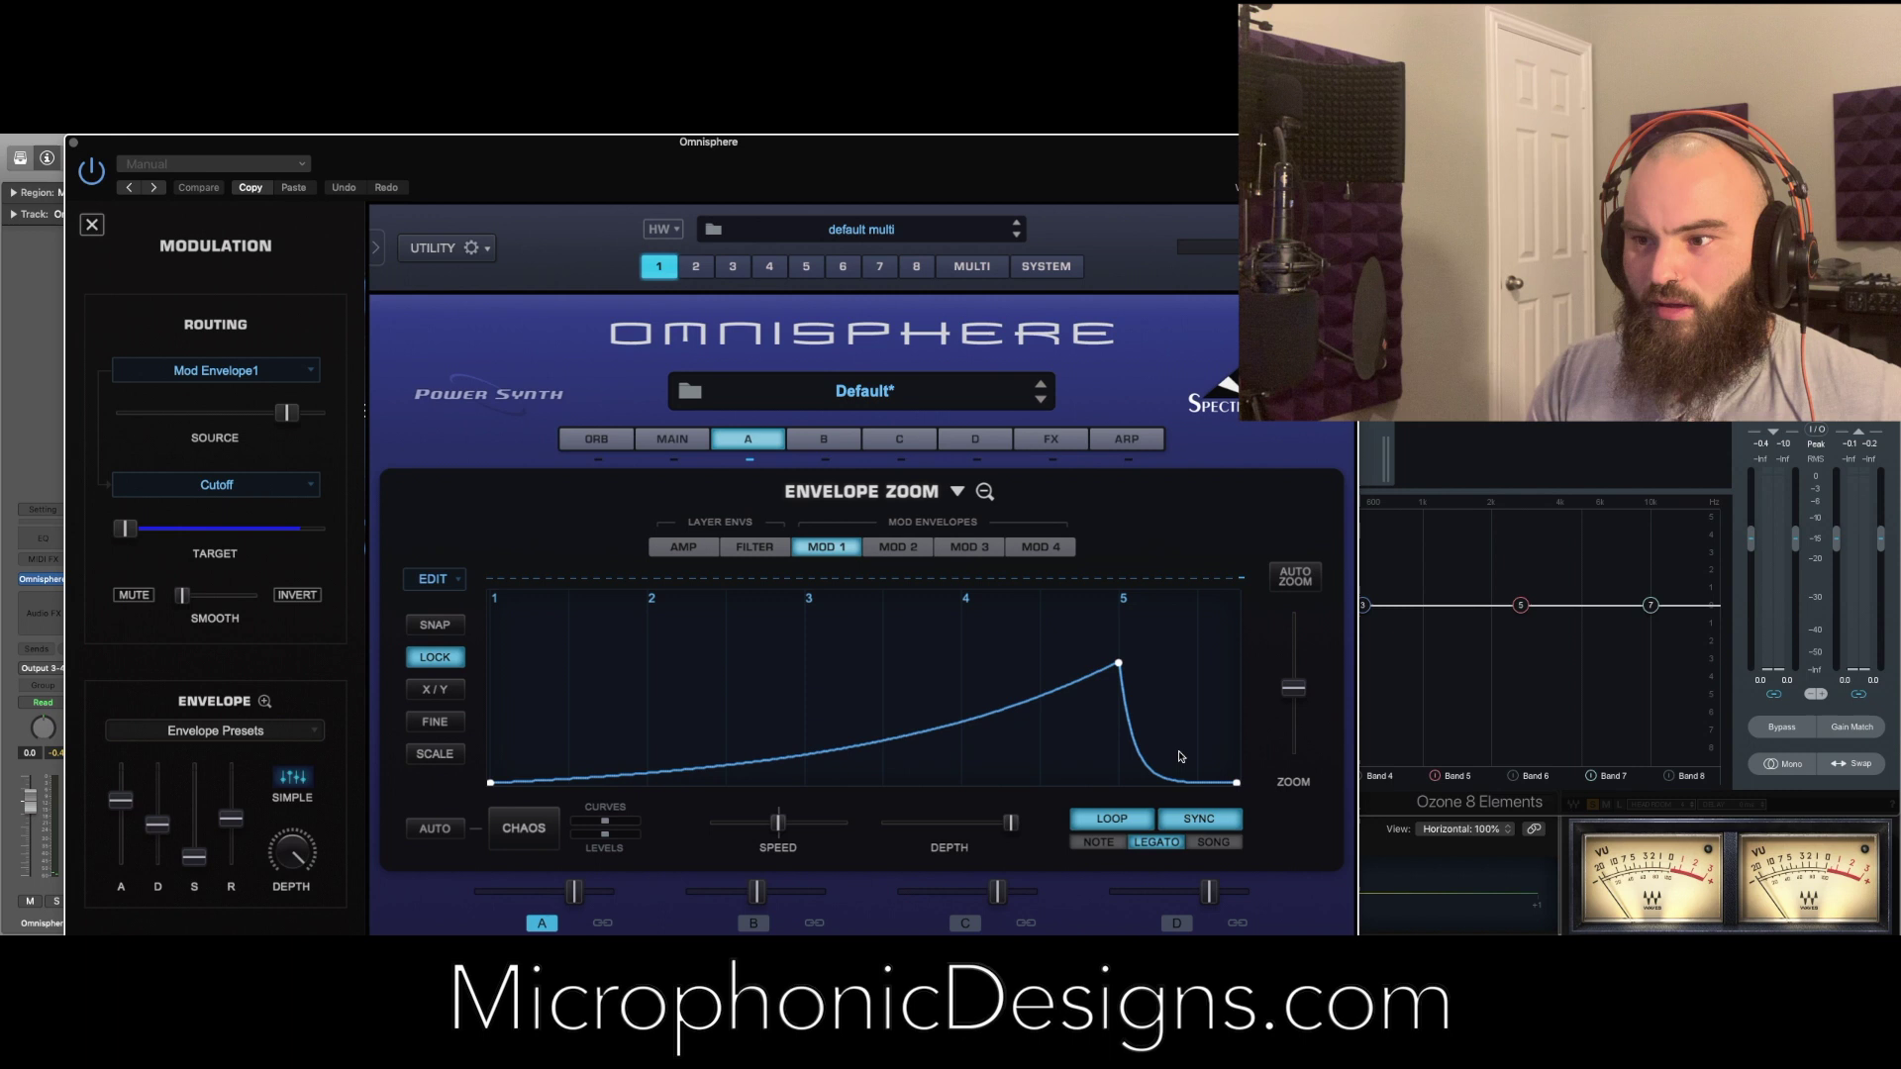
Extend Mod Envelope 1's decay so it reaches zero at about beat 9
left_click_drag(1043, 768, 744, 782)
left_click_drag(1170, 742, 1029, 729)
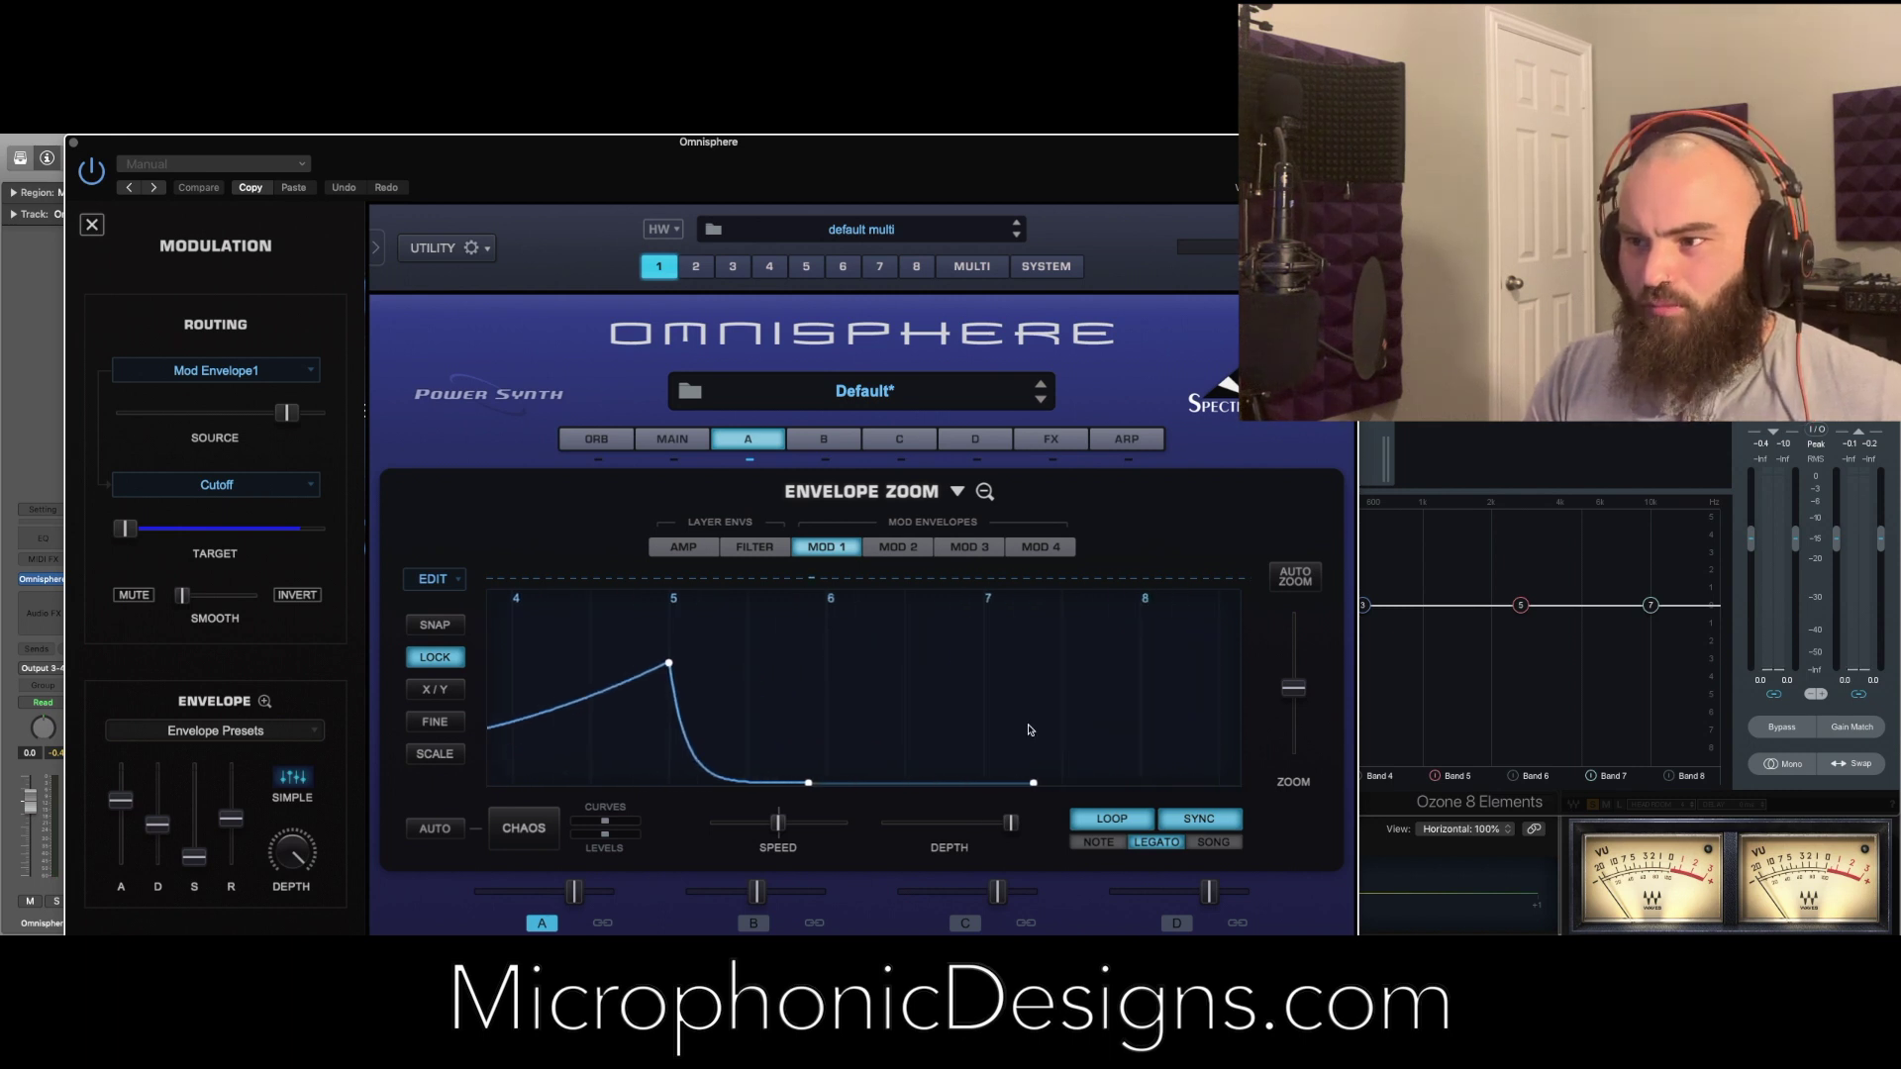
left_click_drag(807, 787, 1020, 787)
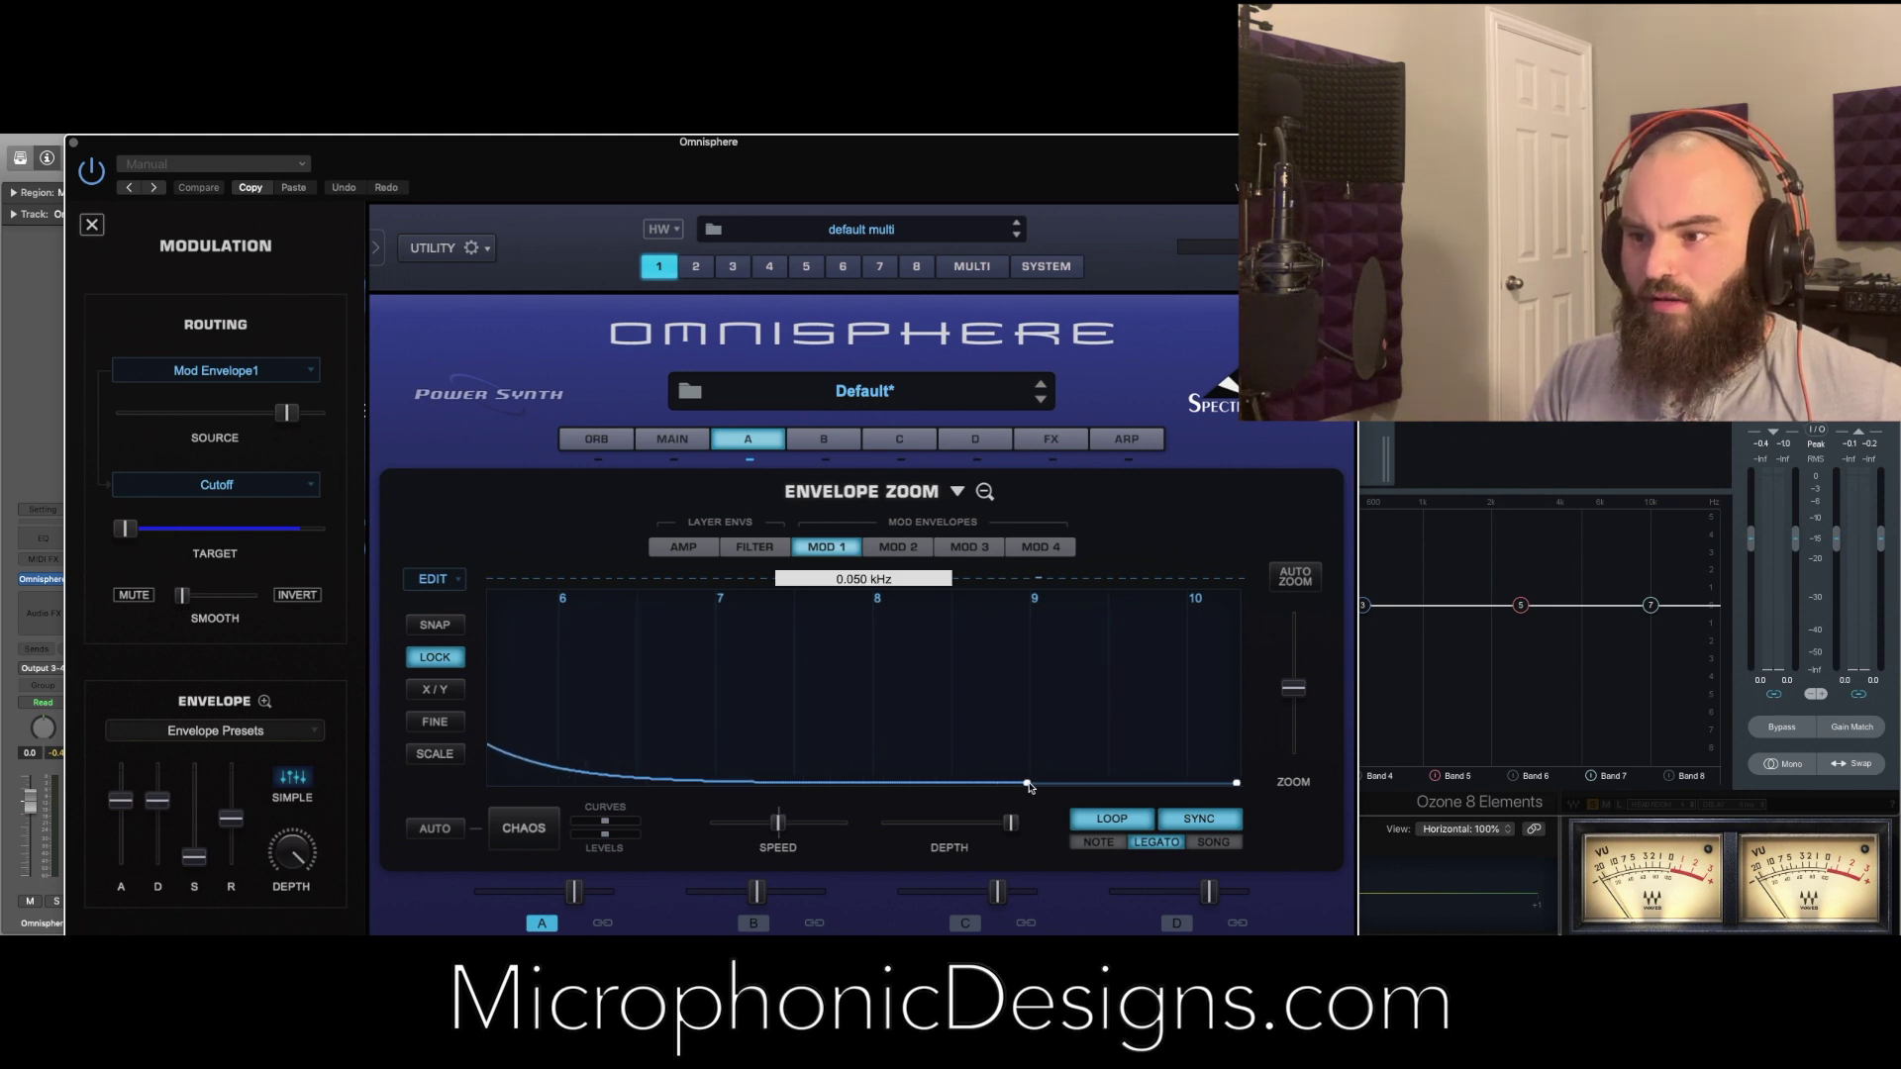
left_click_drag(819, 713, 1140, 720)
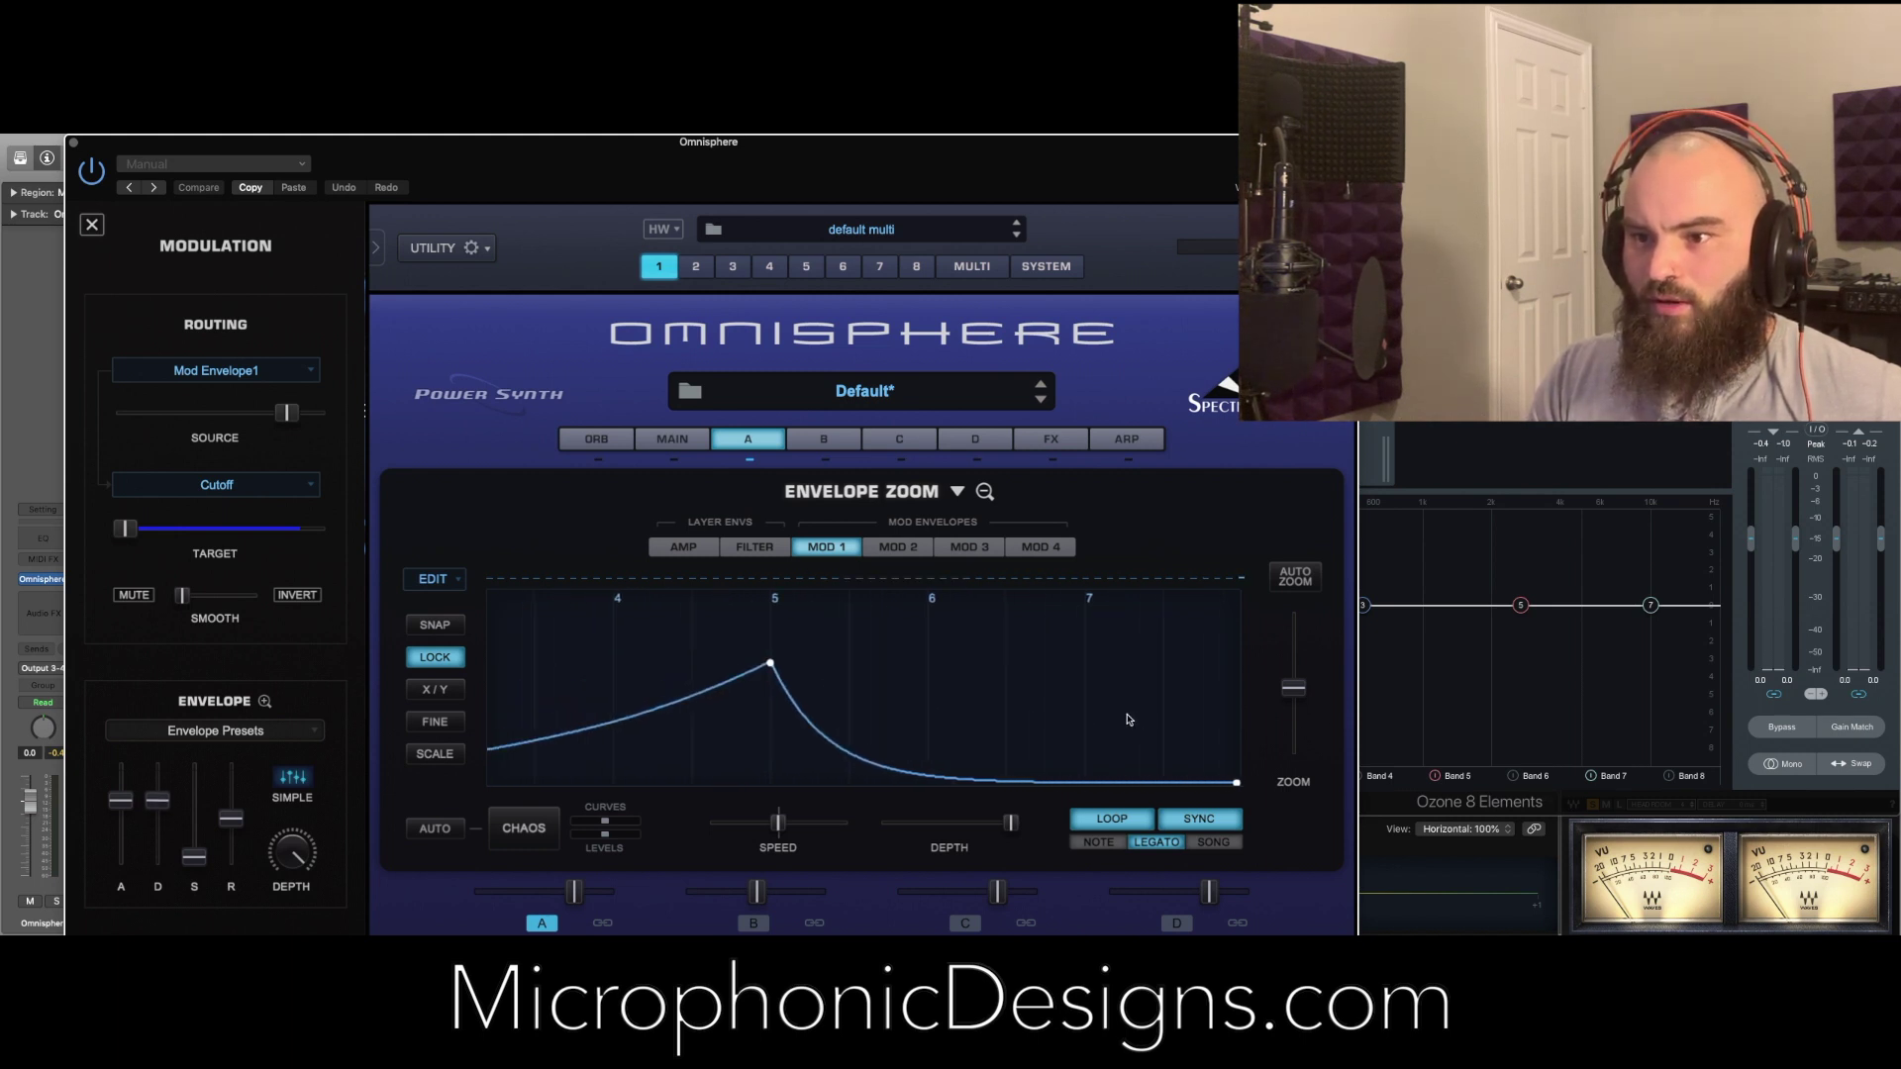
Fine-align Mod Envelope 1's peak exactly with the beat 5 grid line
scroll(781, 677, "up", 5)
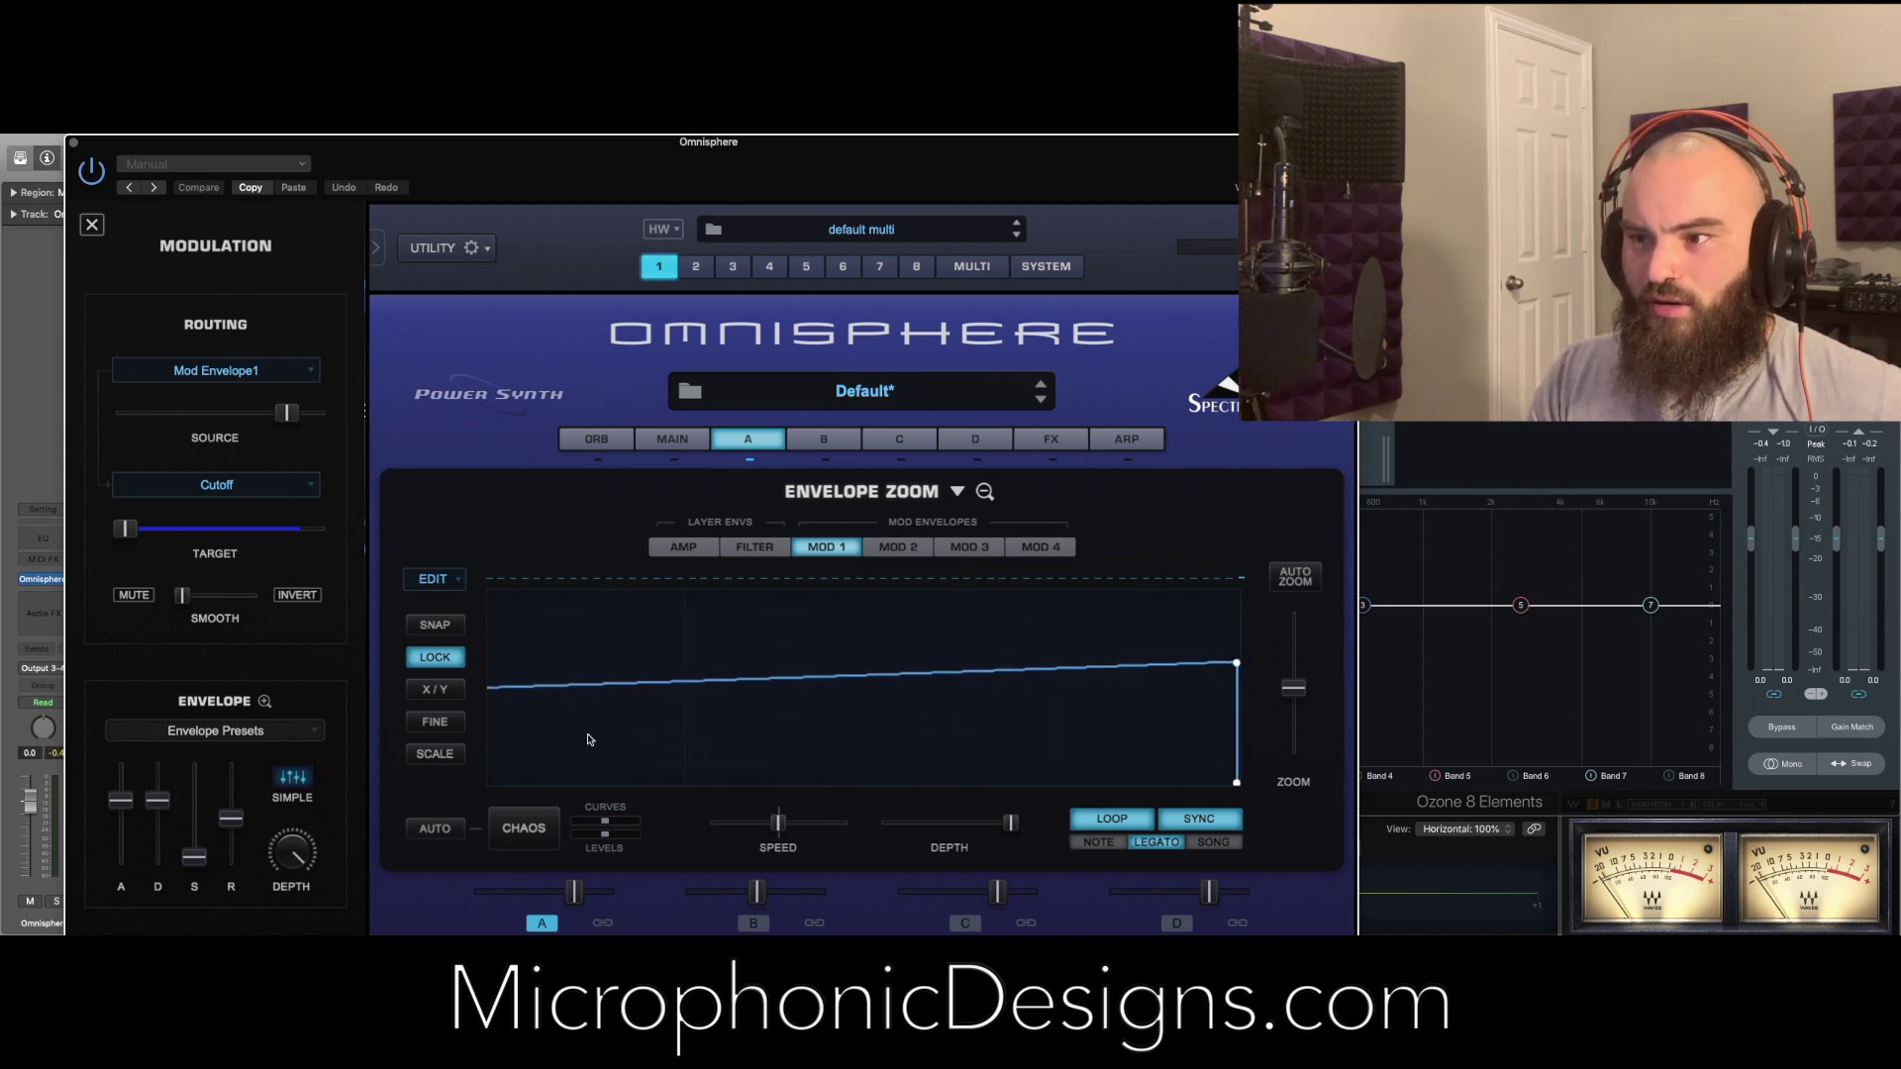
scroll(641, 763, "down", 1)
scroll(984, 713, "up", 2)
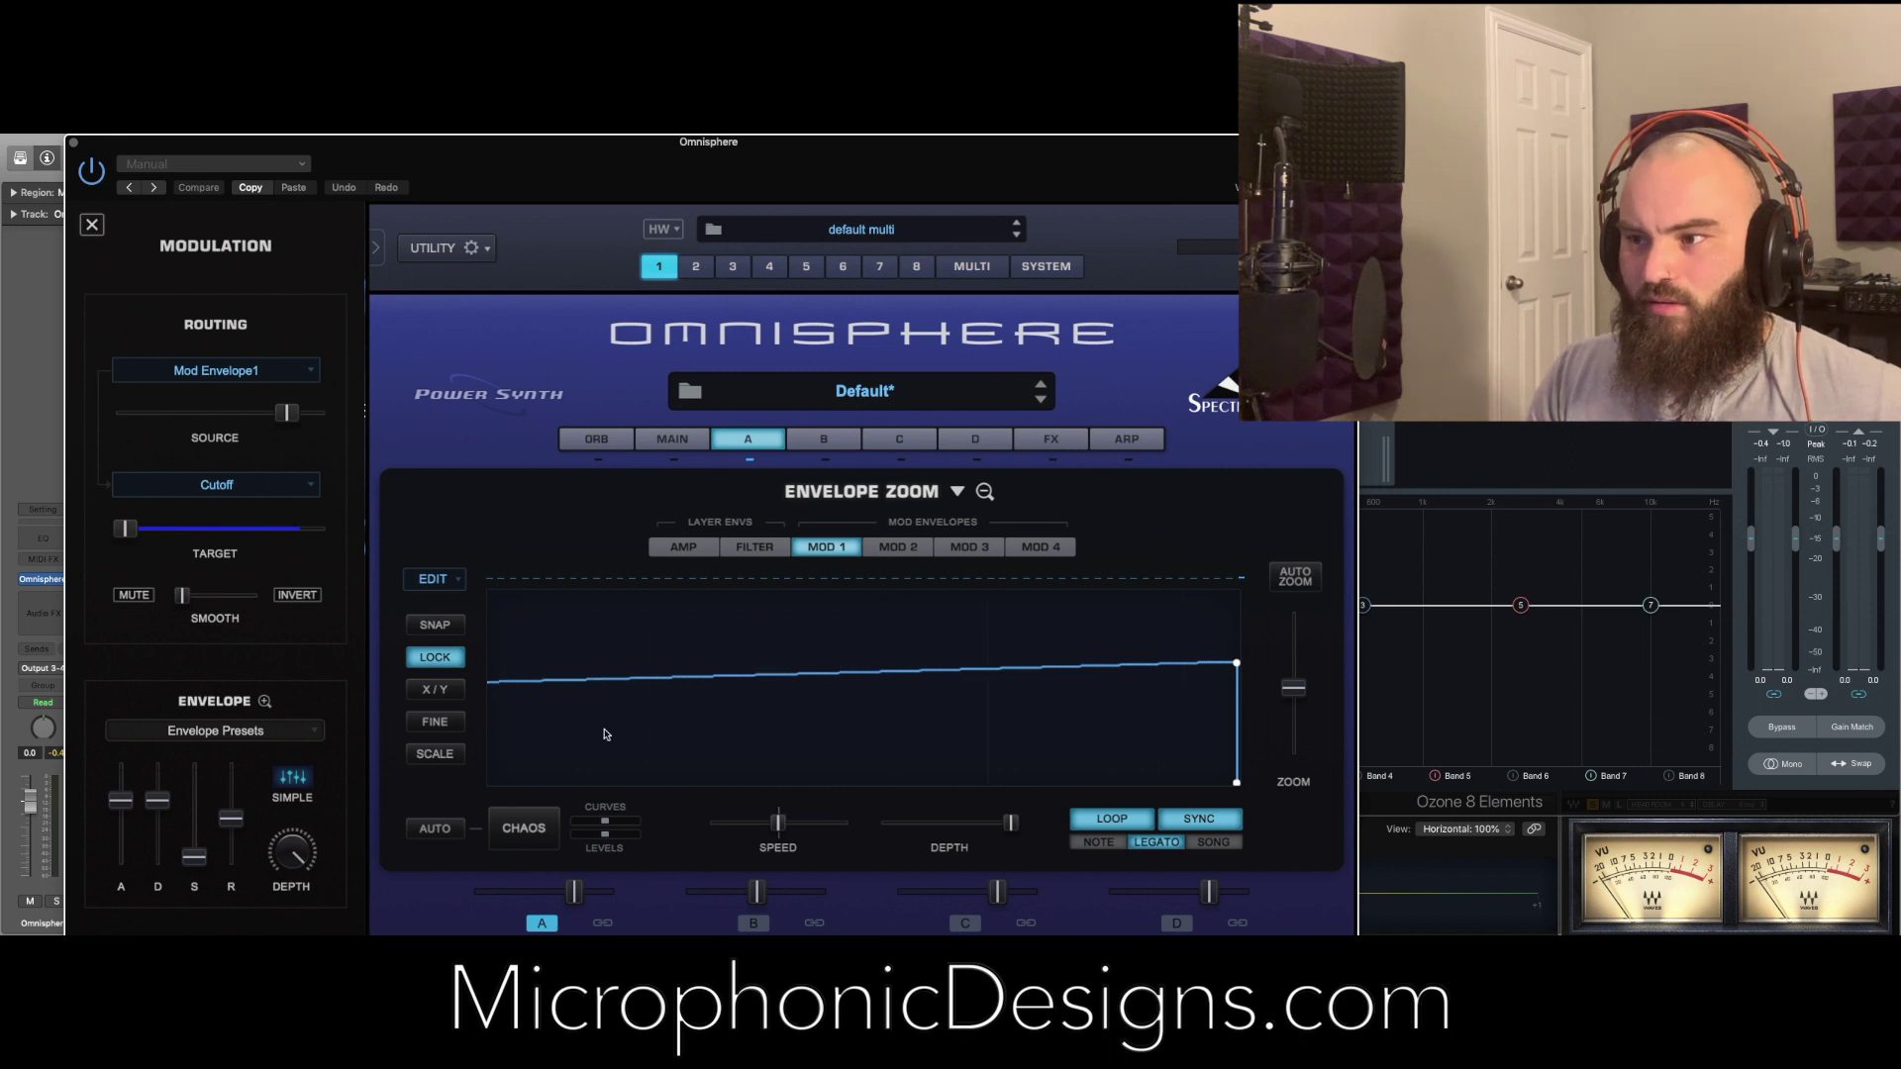
scroll(971, 724, "down", 1)
scroll(951, 705, "down", 2)
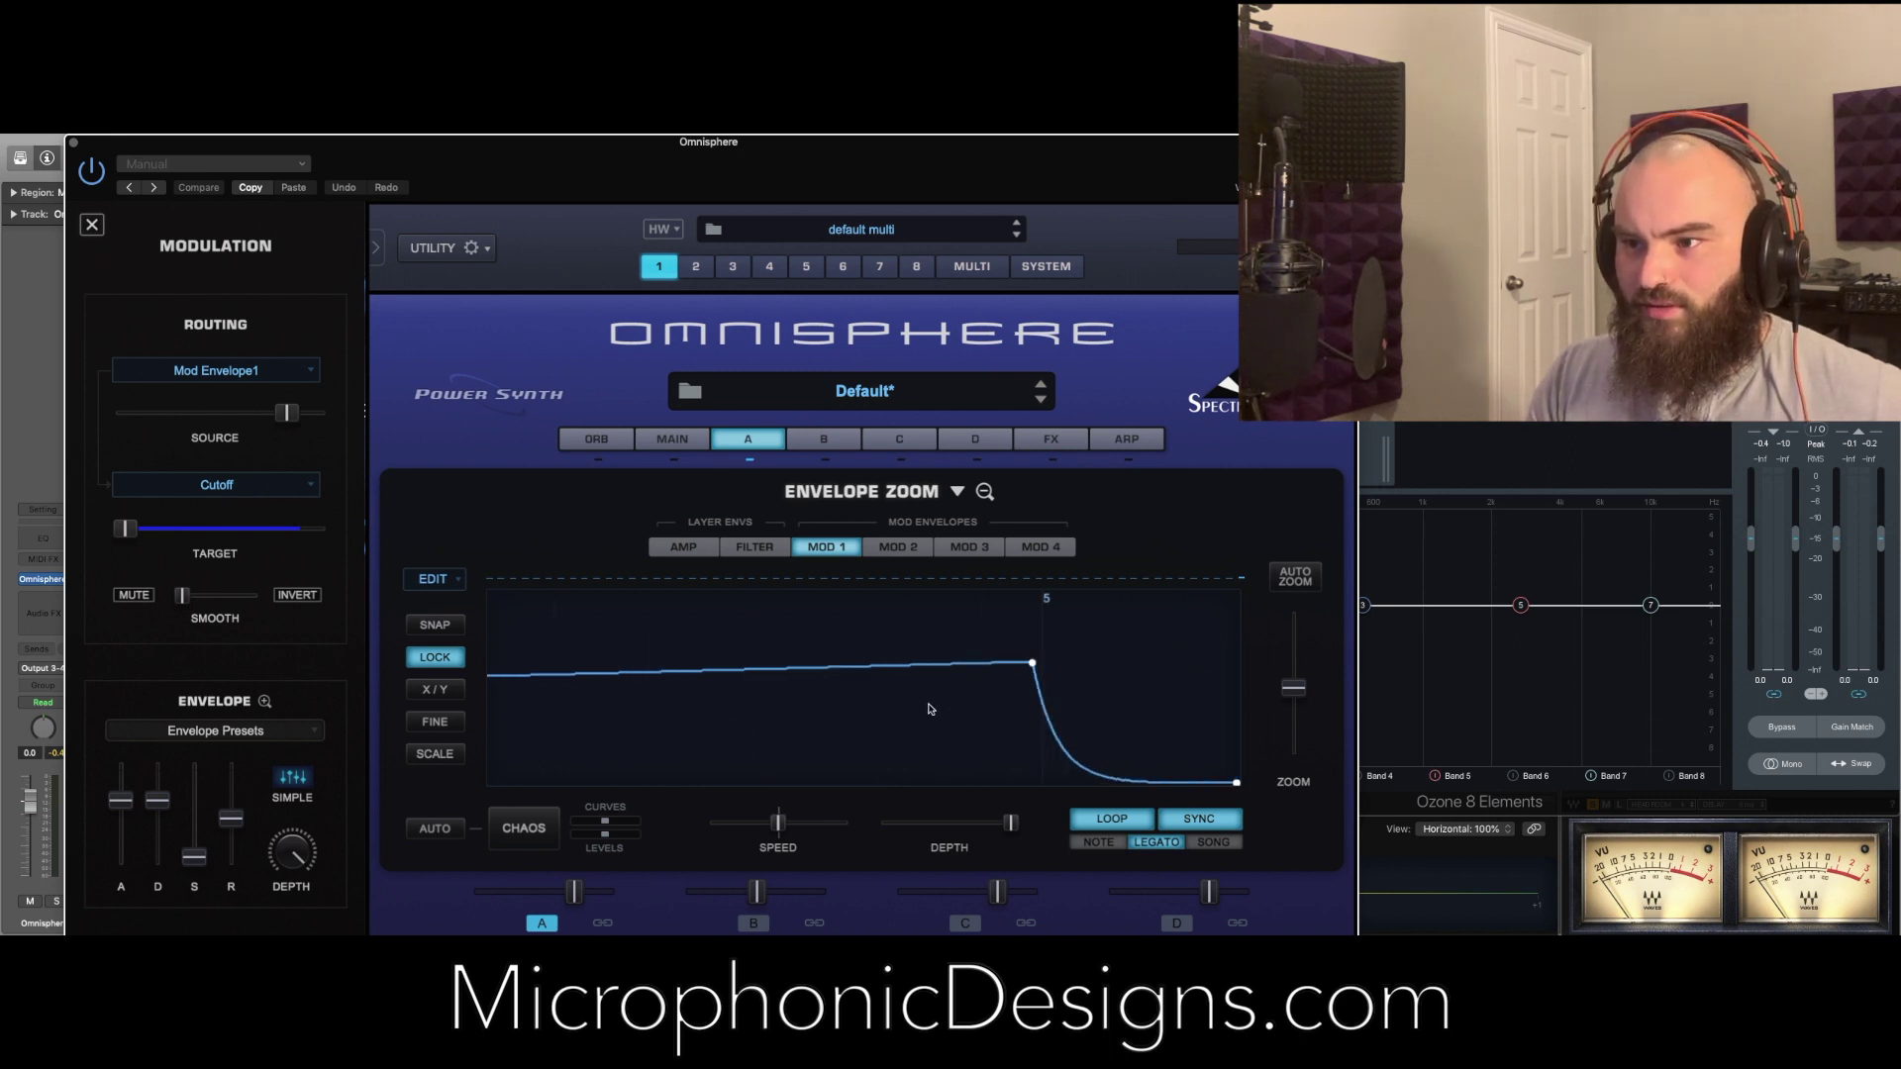
left_click_drag(858, 665, 864, 666)
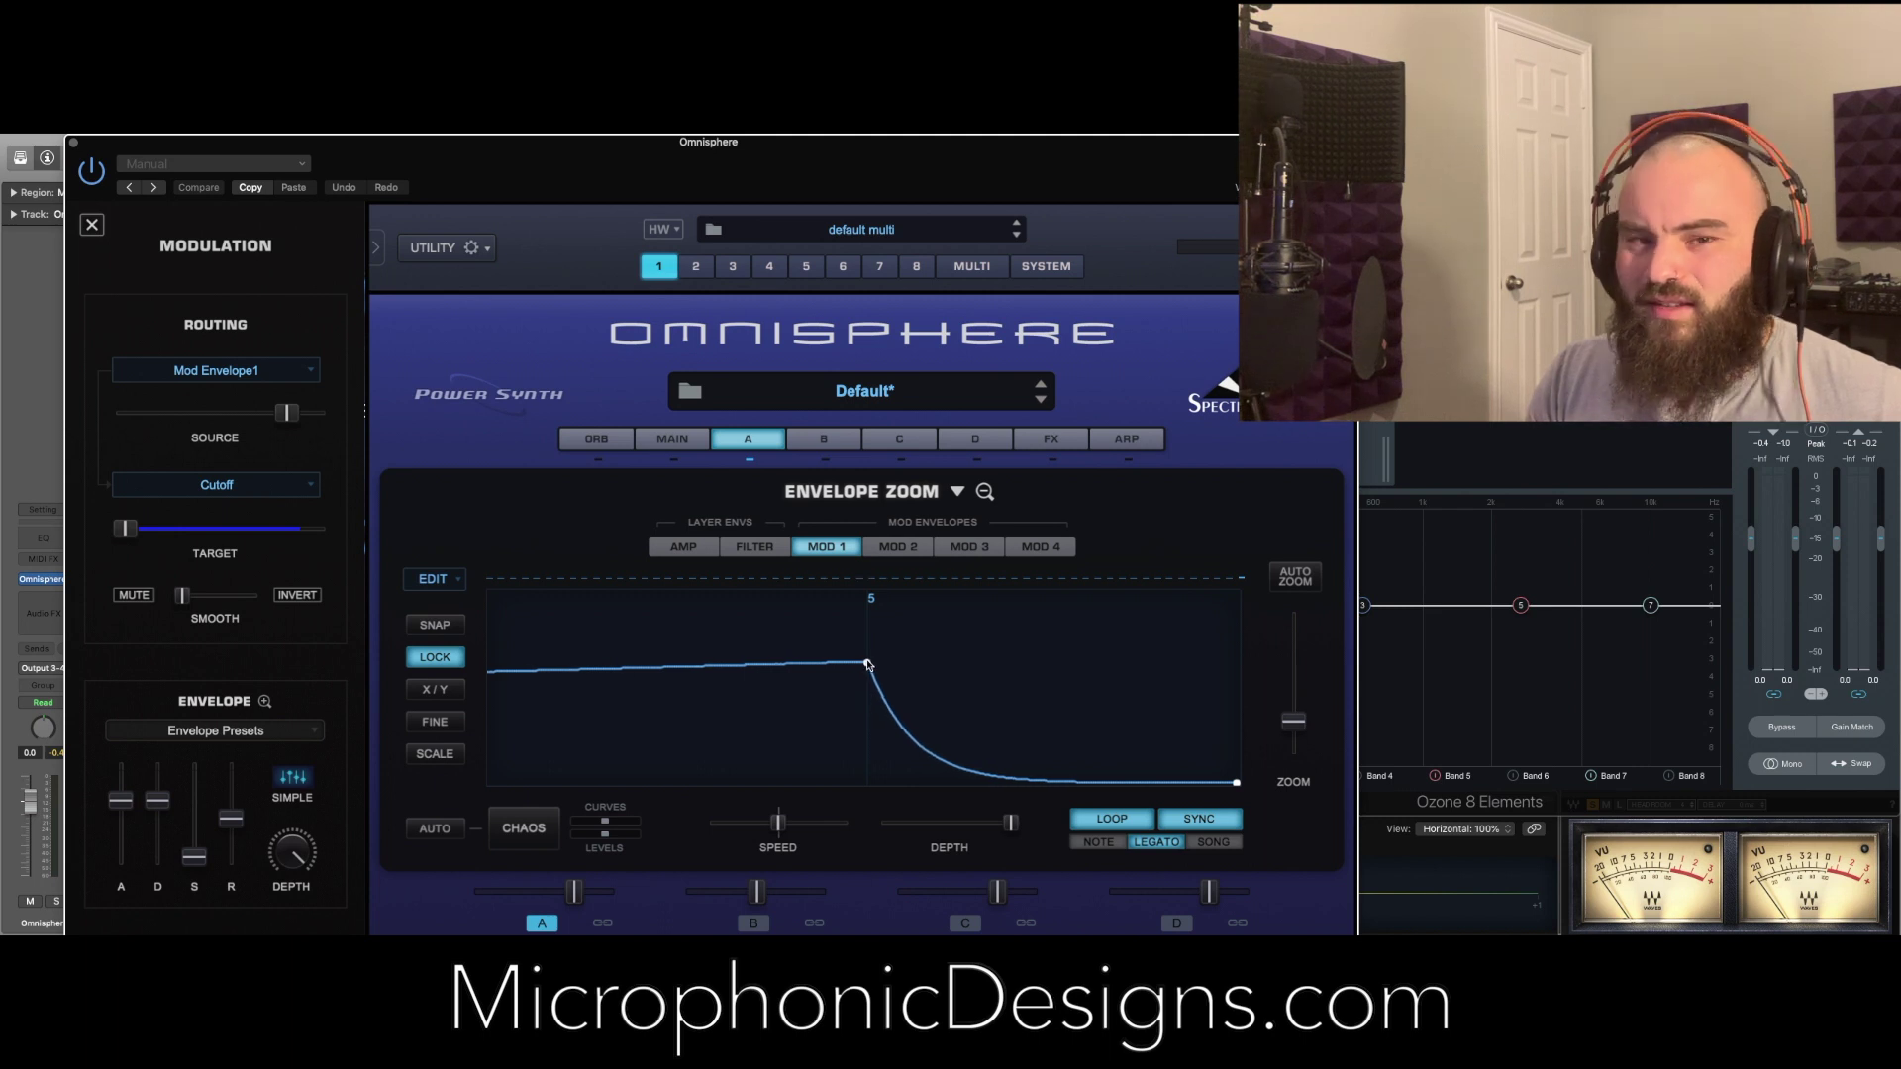
Listen to the cutoff sweep and bend Mod Envelope 1's decay outward so it falls slowly at first
scroll(1000, 693, "down", 1)
scroll(591, 675, "down", 4)
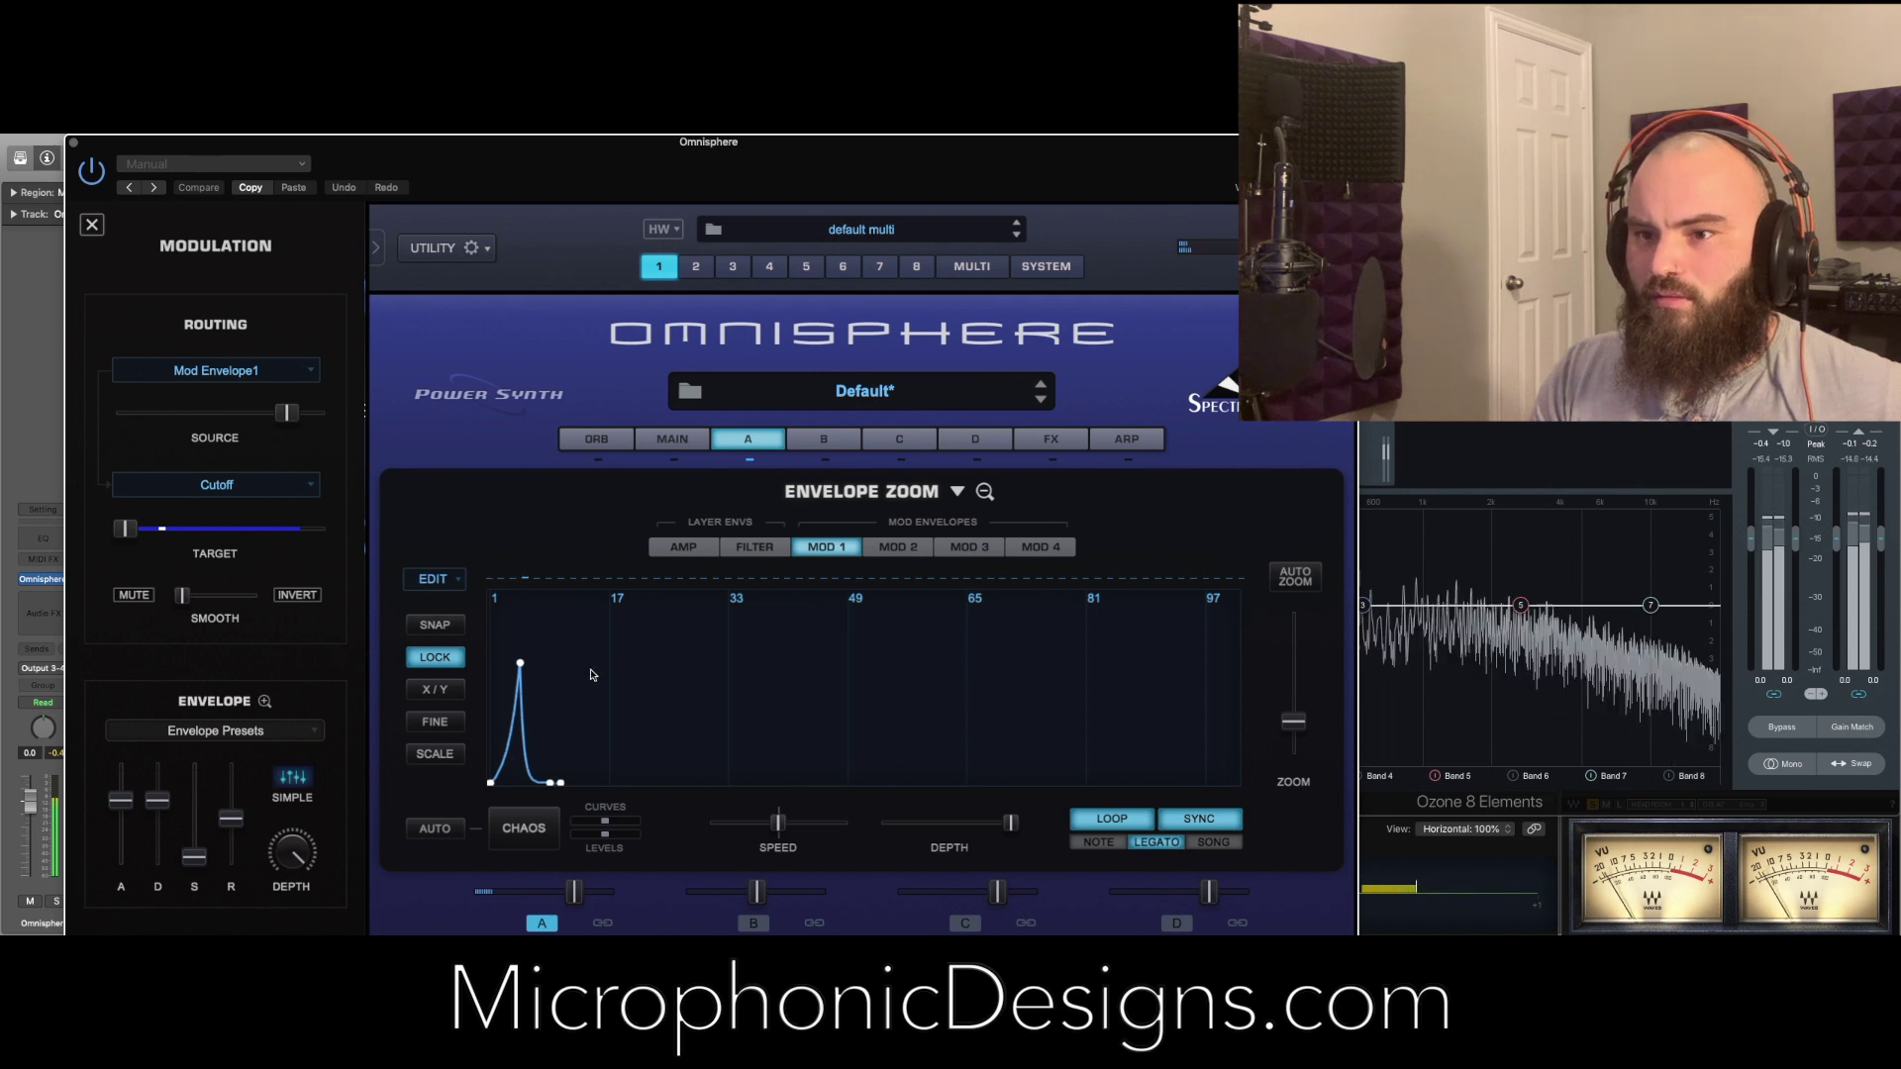
scroll(572, 744, "up", 5)
left_click_drag(641, 754, 898, 717)
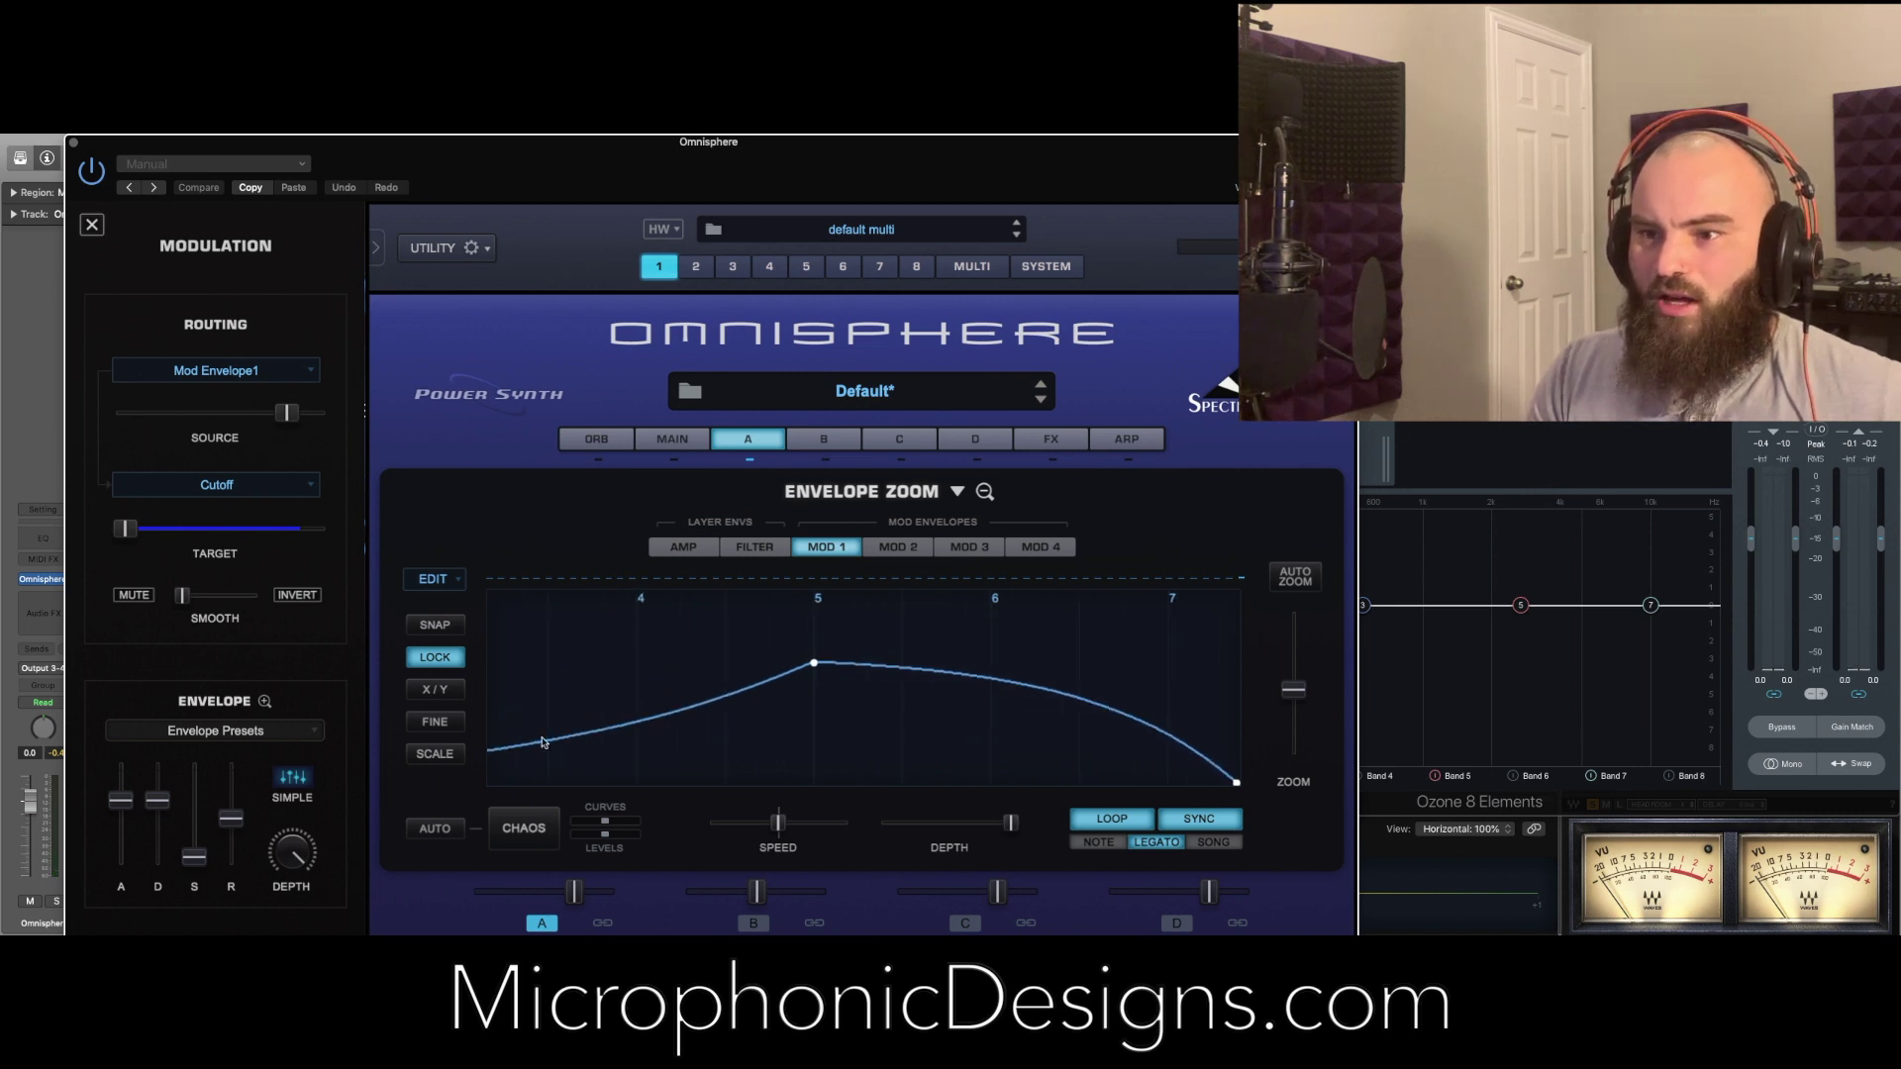
Turn off looping for Mod Envelope 1 so the cutoff sweep plays only once
left_click_drag(554, 690, 810, 695)
scroll(838, 695, "down", 3)
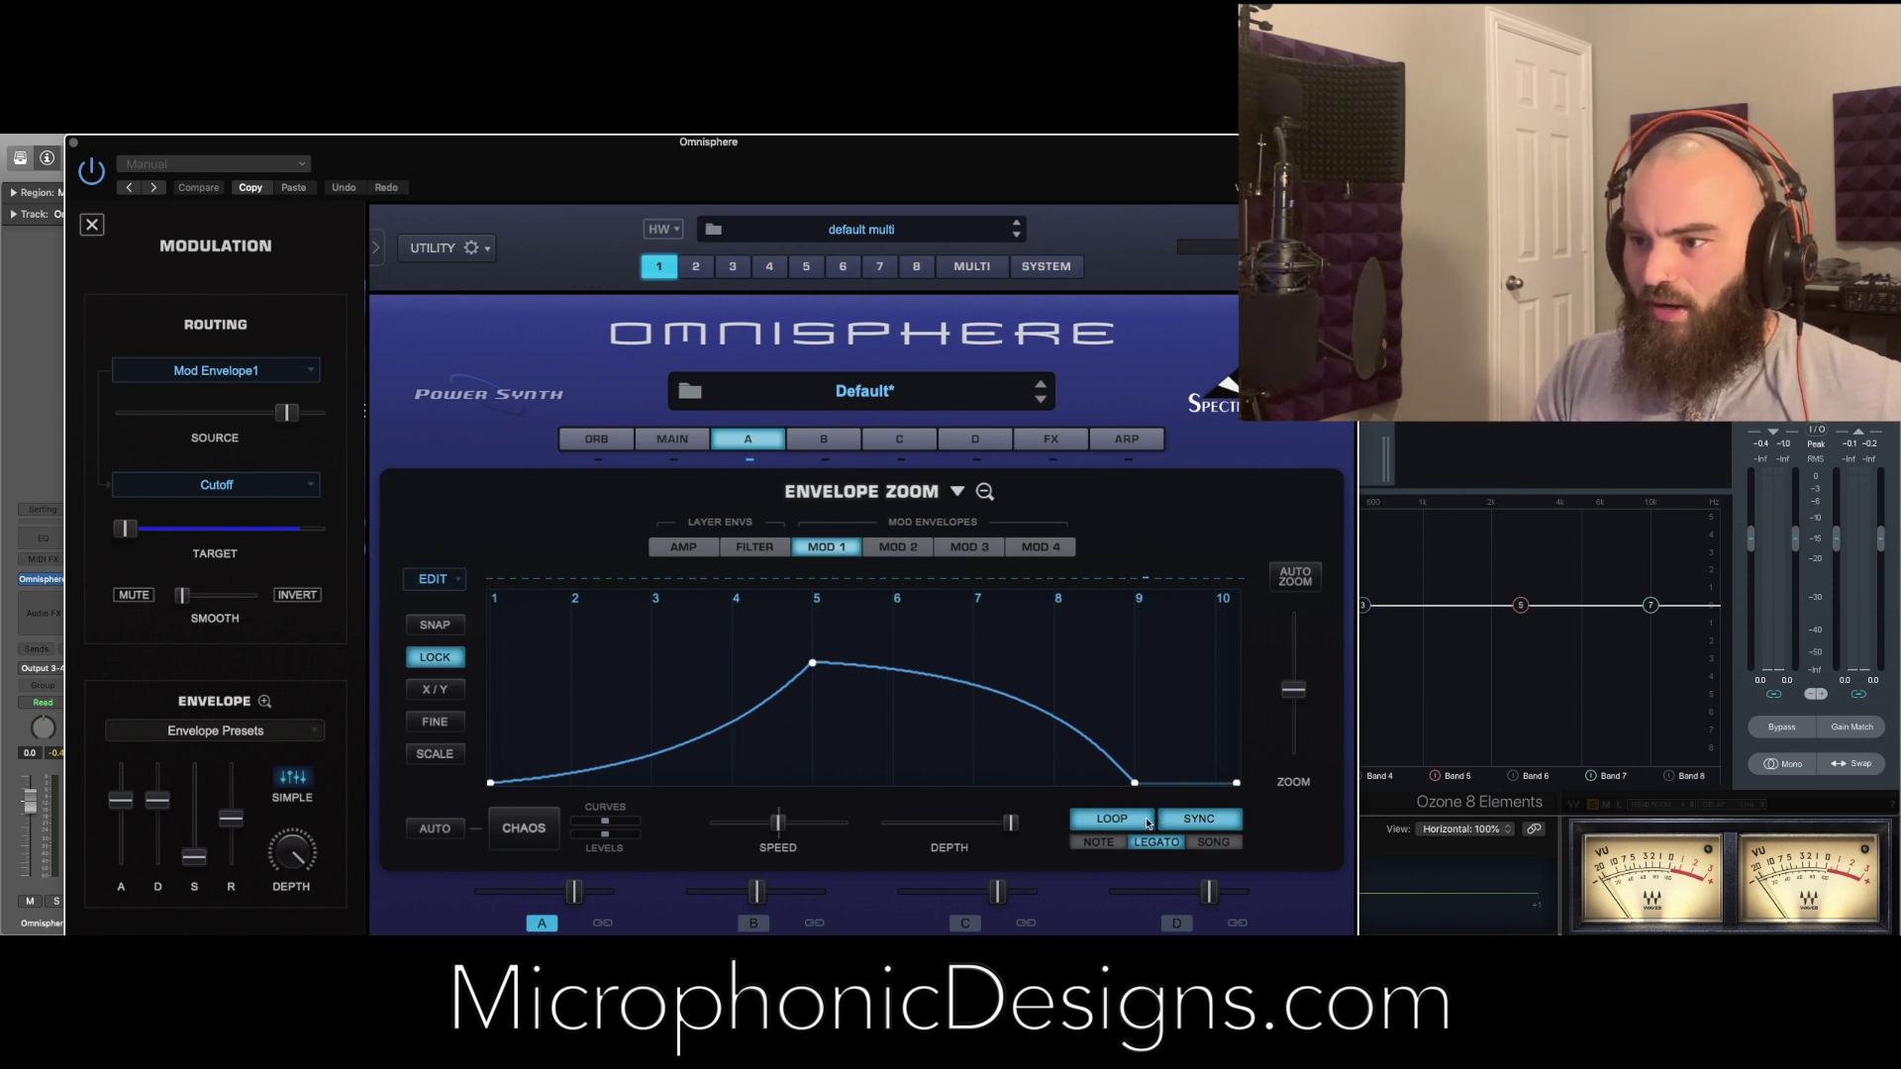
left_click(1110, 818)
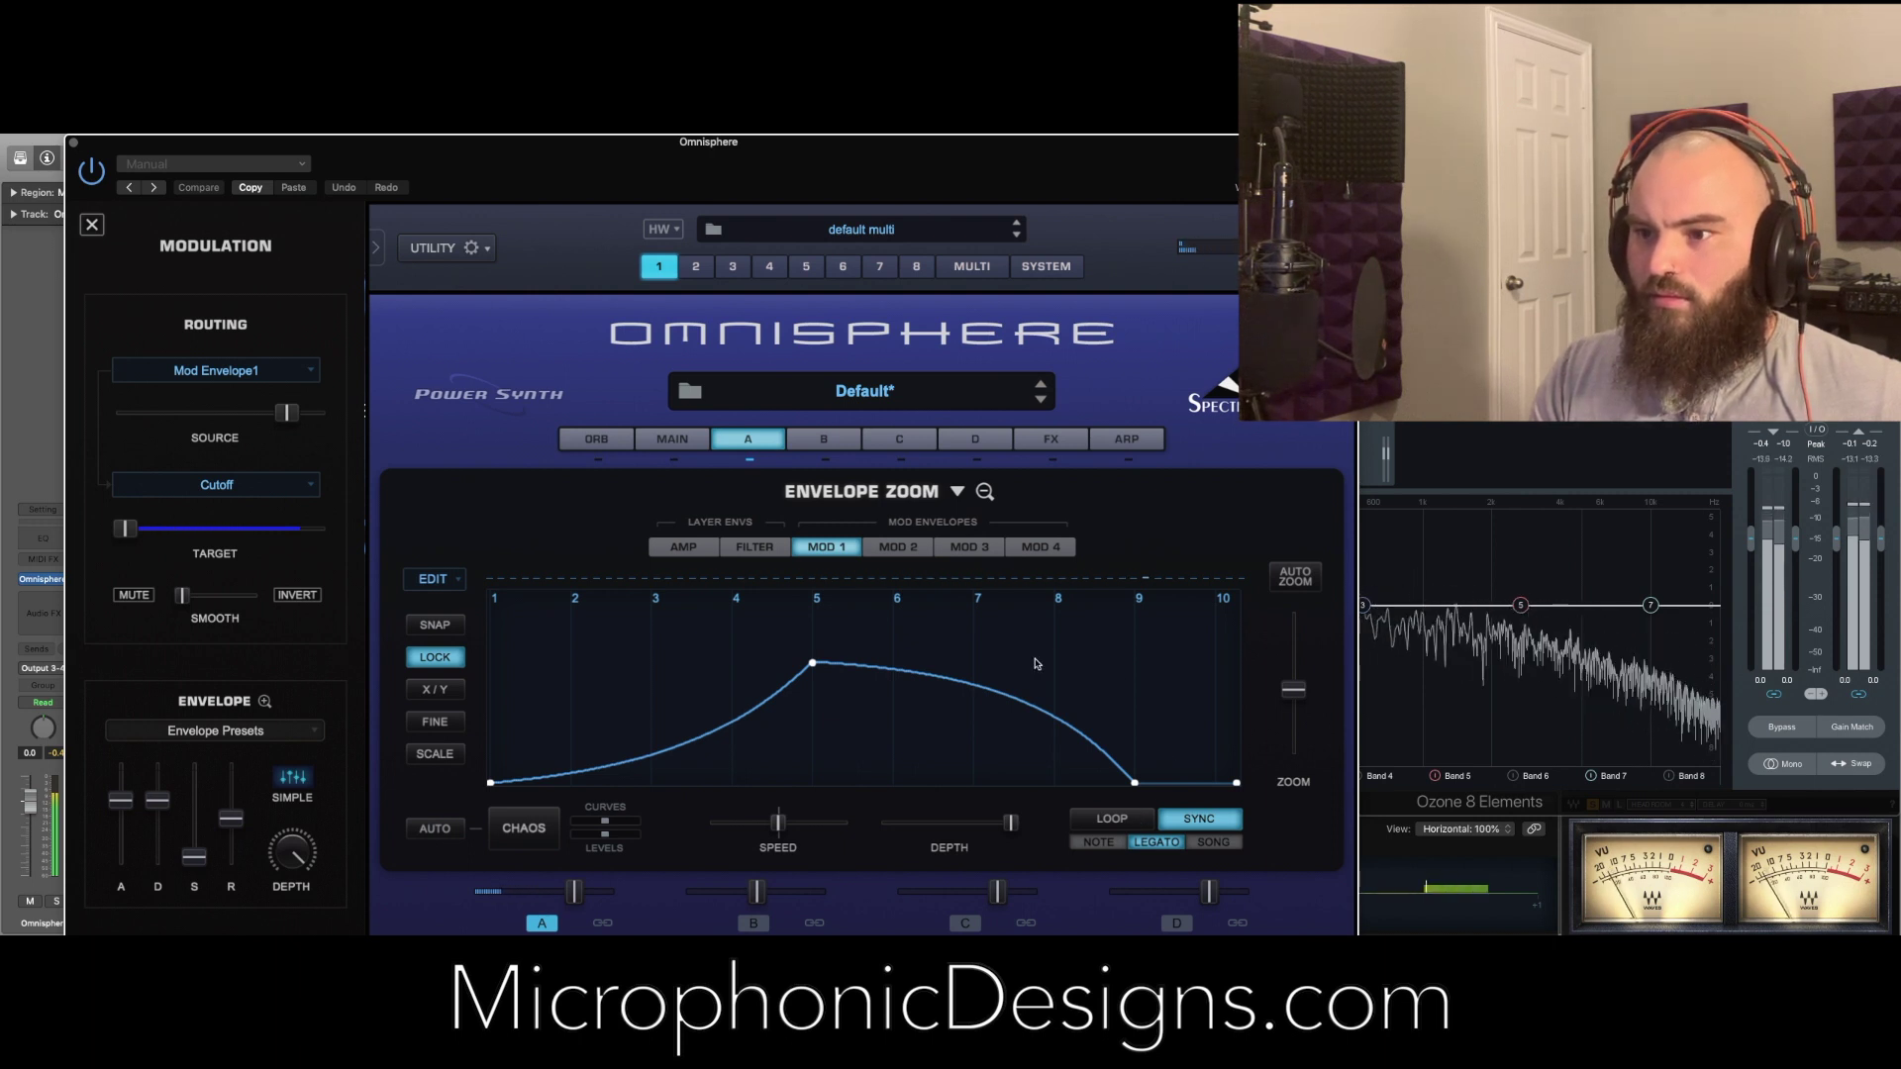
Shift the first peak of layer A's filter envelope slightly later at full level to soften its attack
left_click(779, 556)
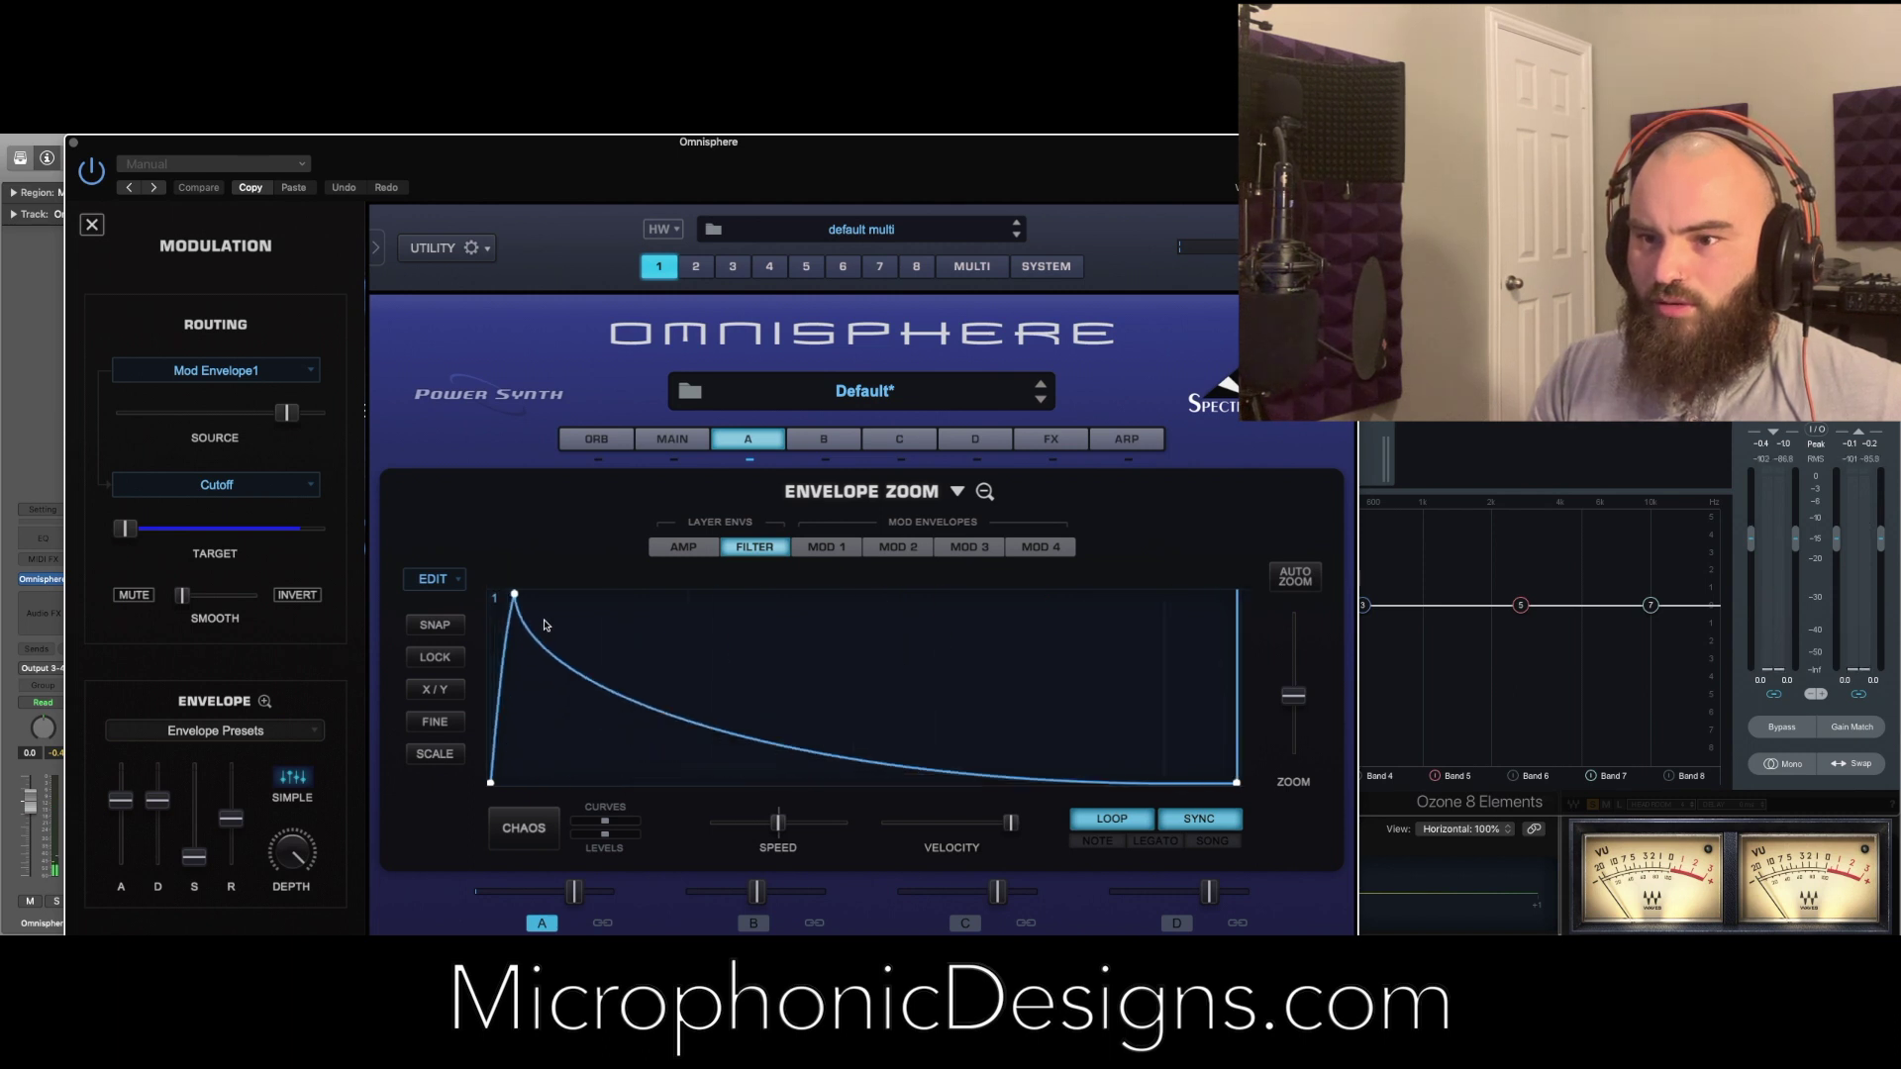
left_click_drag(509, 594, 507, 594)
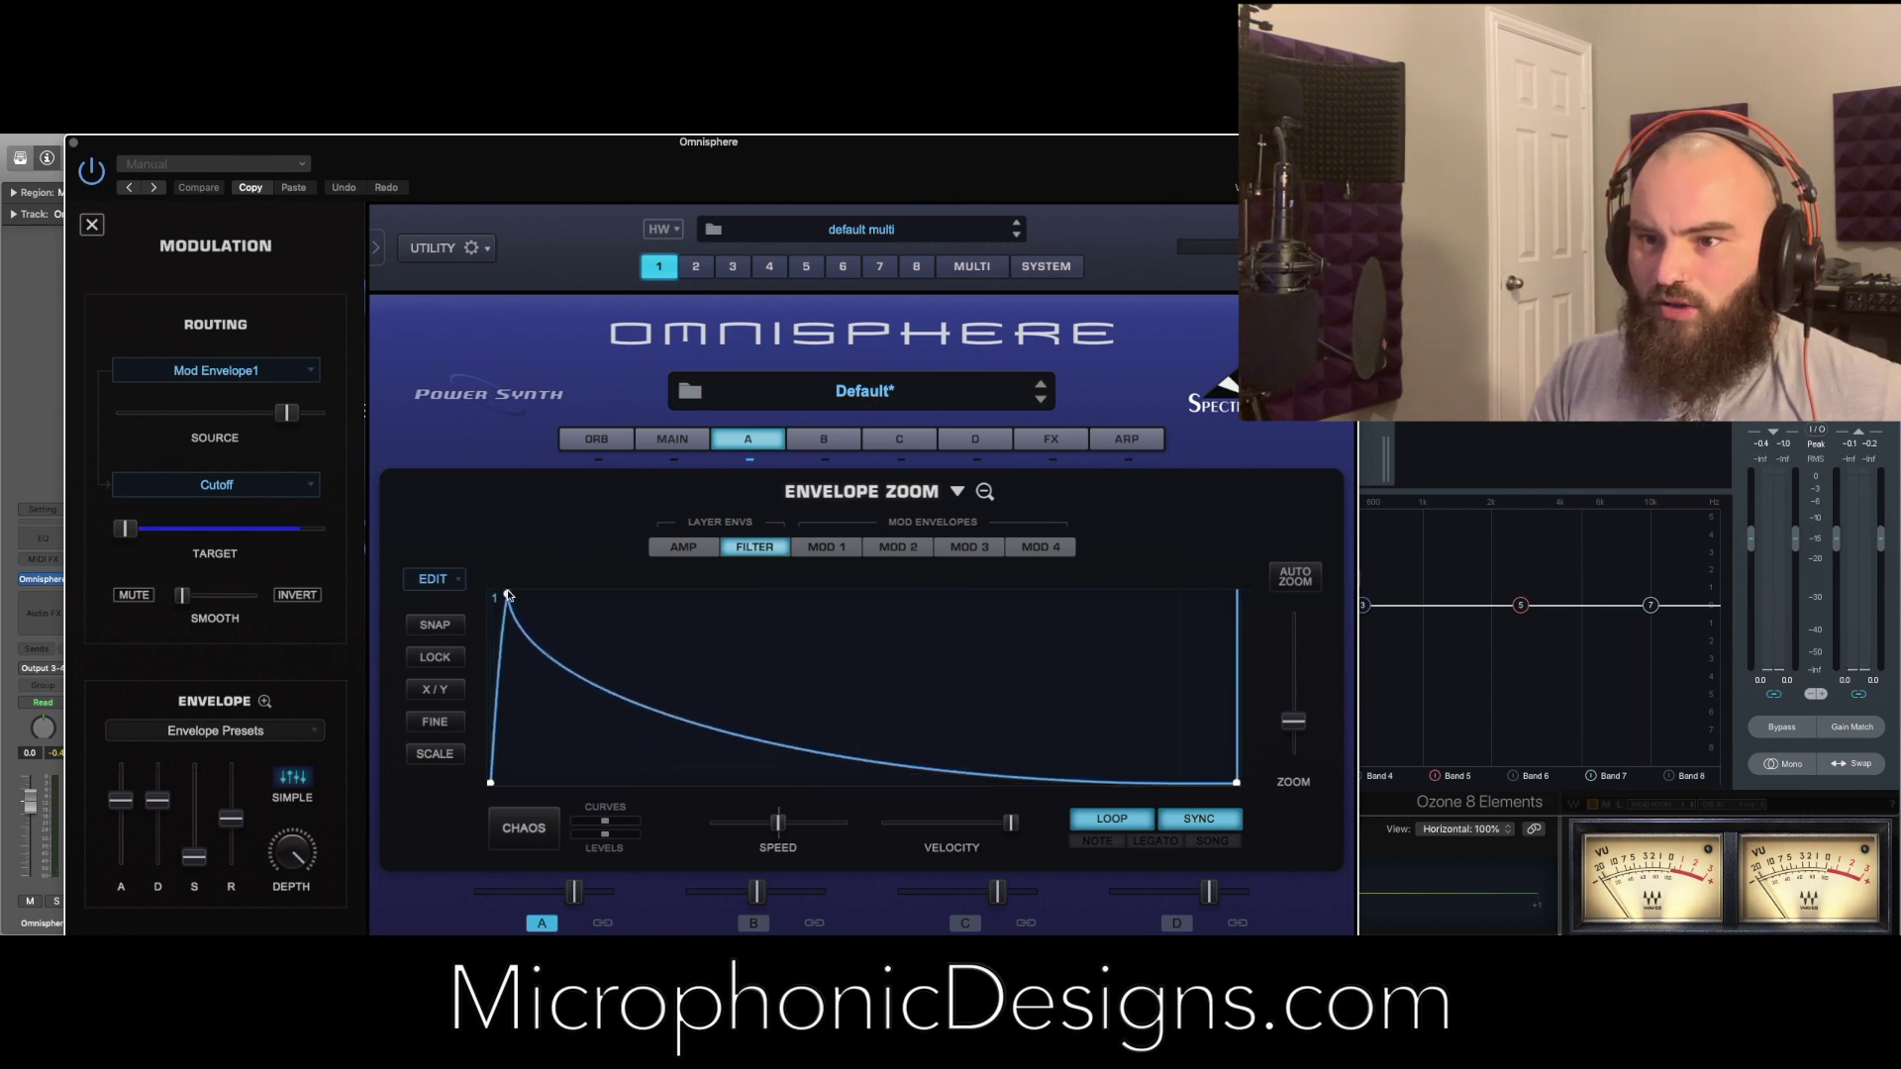
scroll(666, 638, "down", 4)
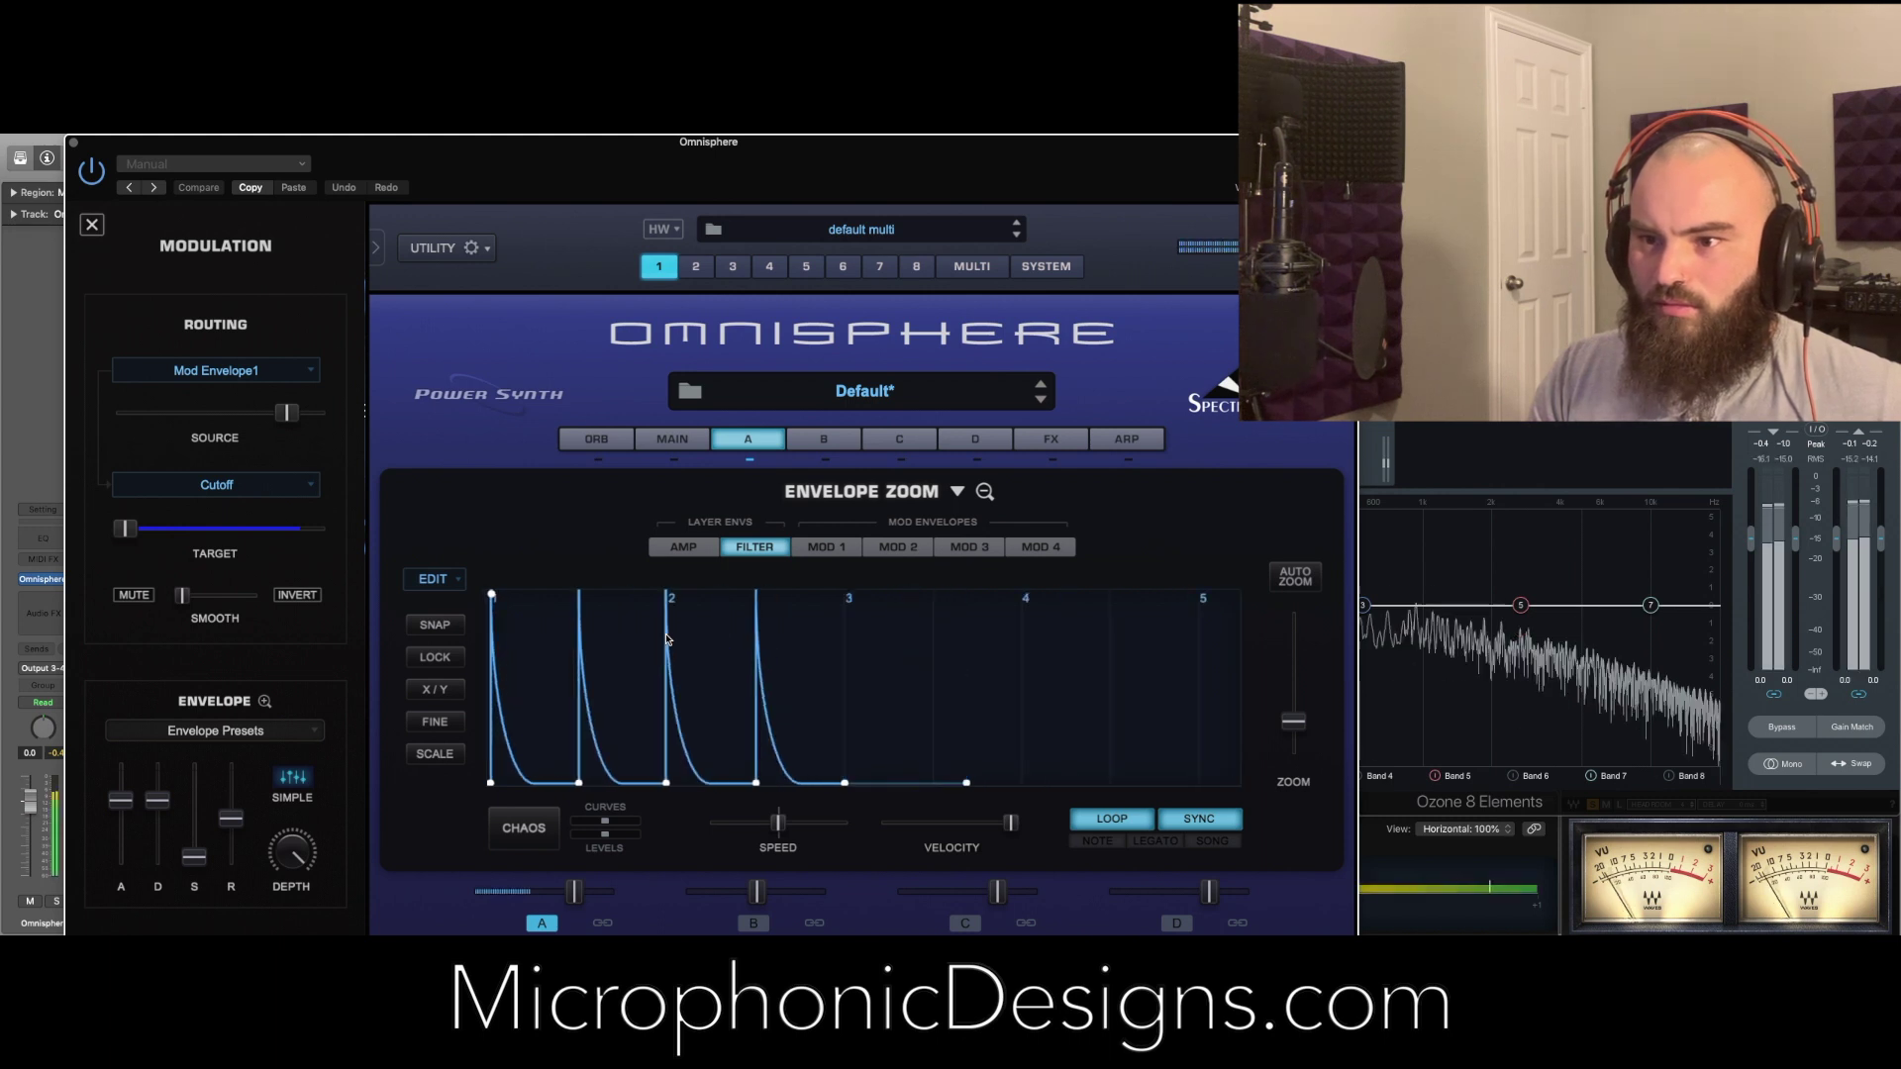
left_click_drag(491, 594, 493, 599)
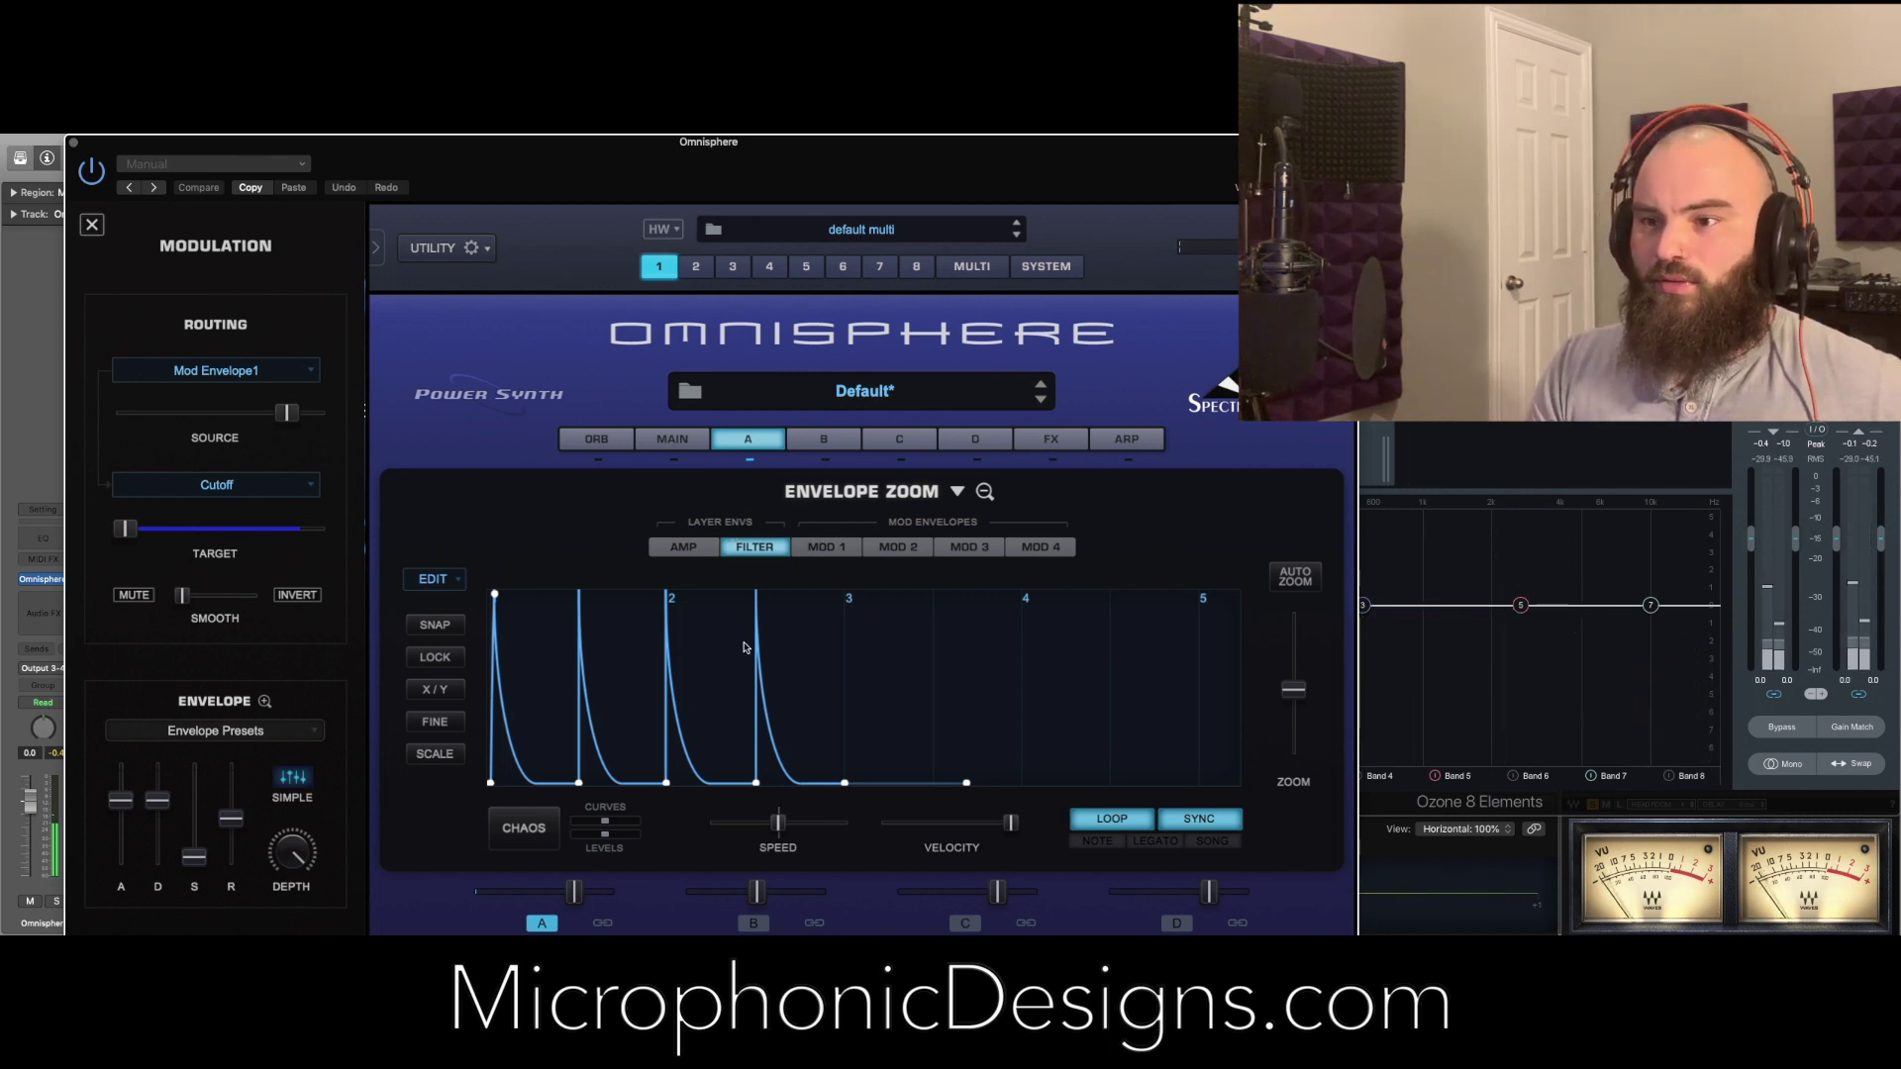
Copy layer A's amp envelope preset and paste it into layer B's amp envelope
left_click(705, 551)
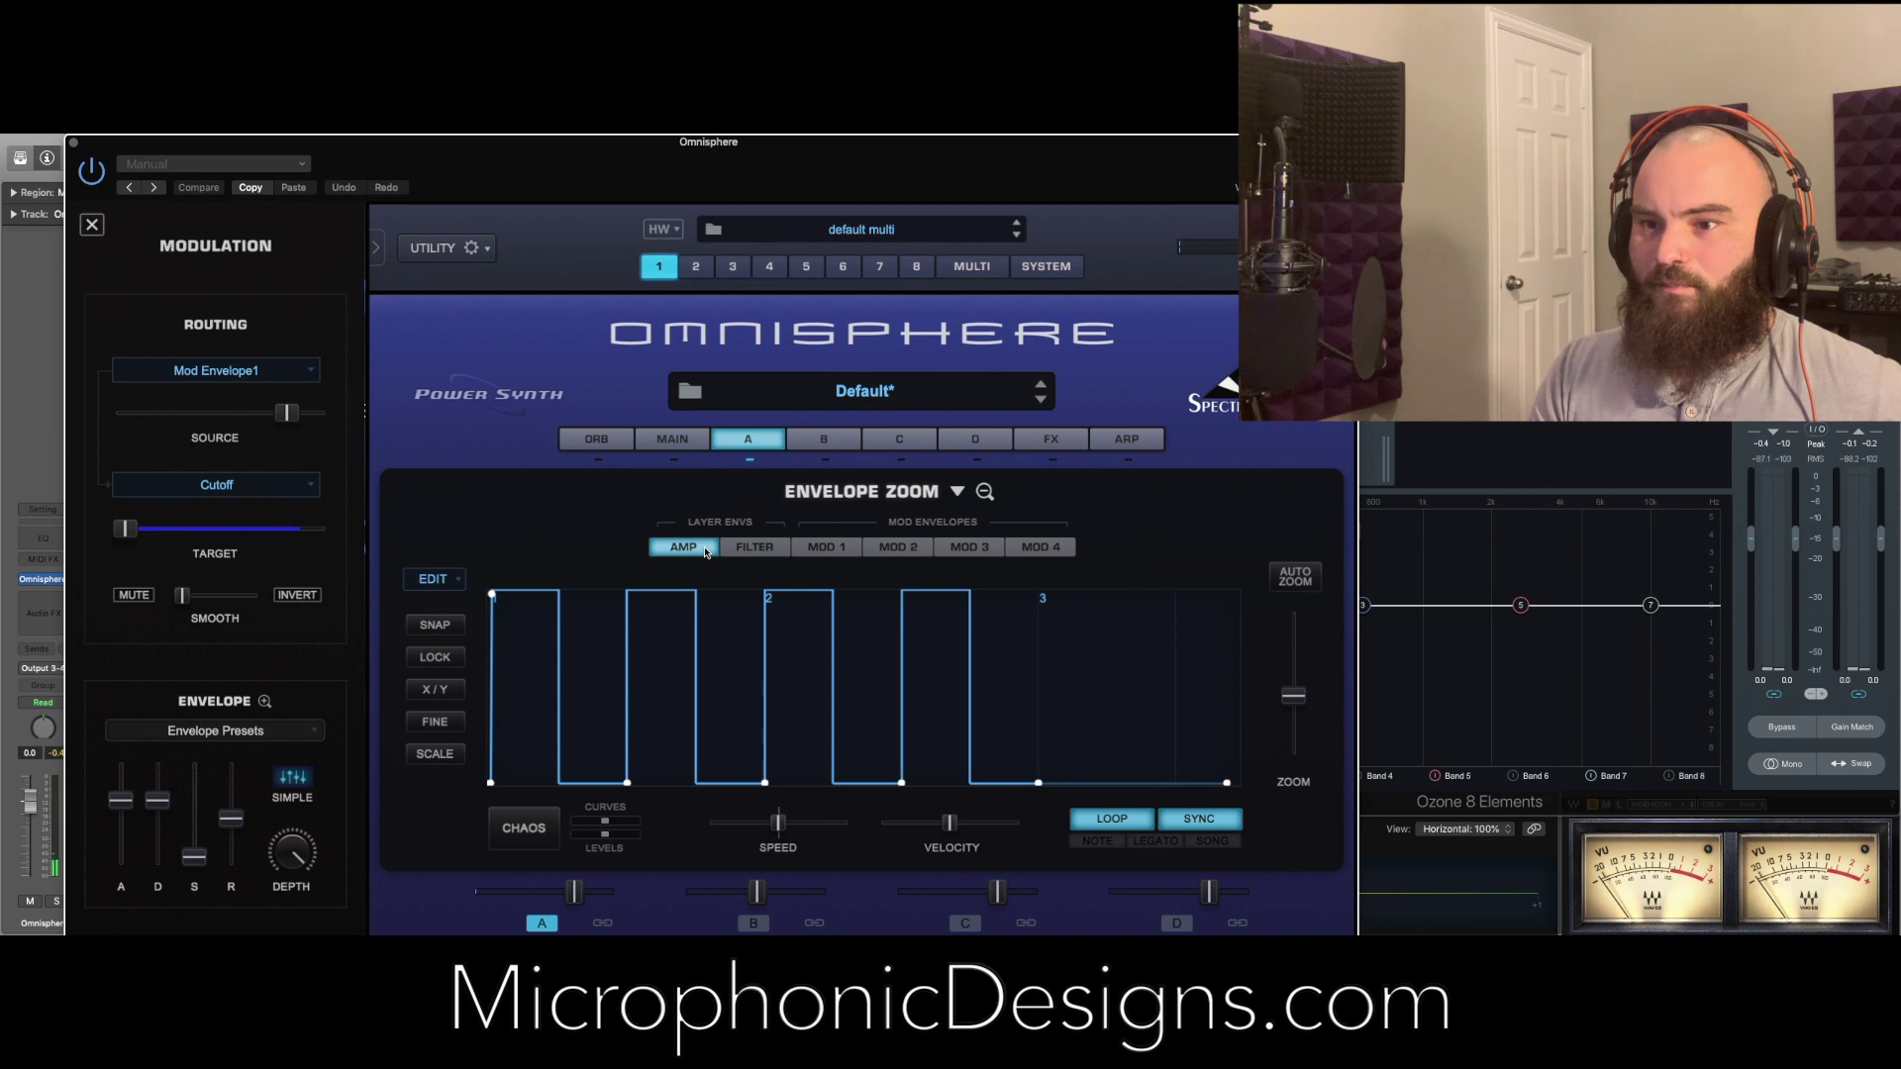
left_click(746, 548)
left_click(706, 549)
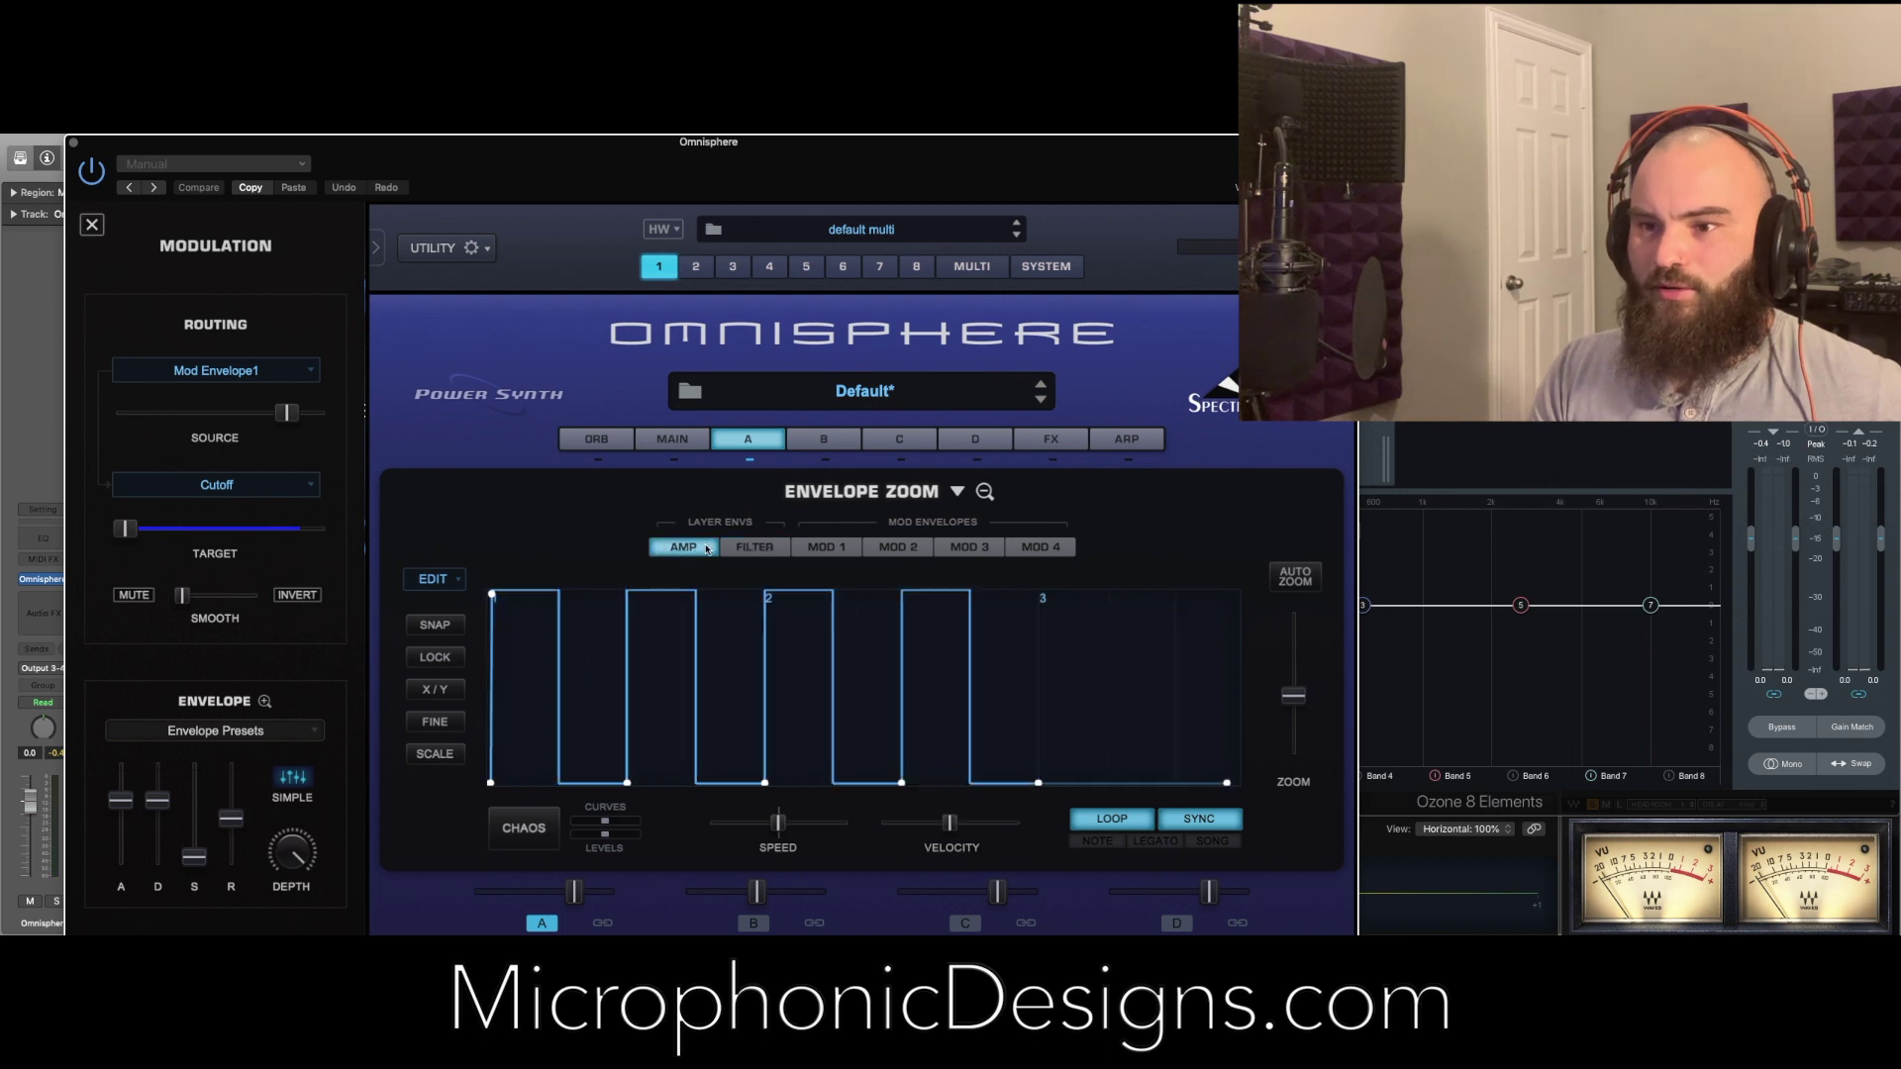
left_click(953, 492)
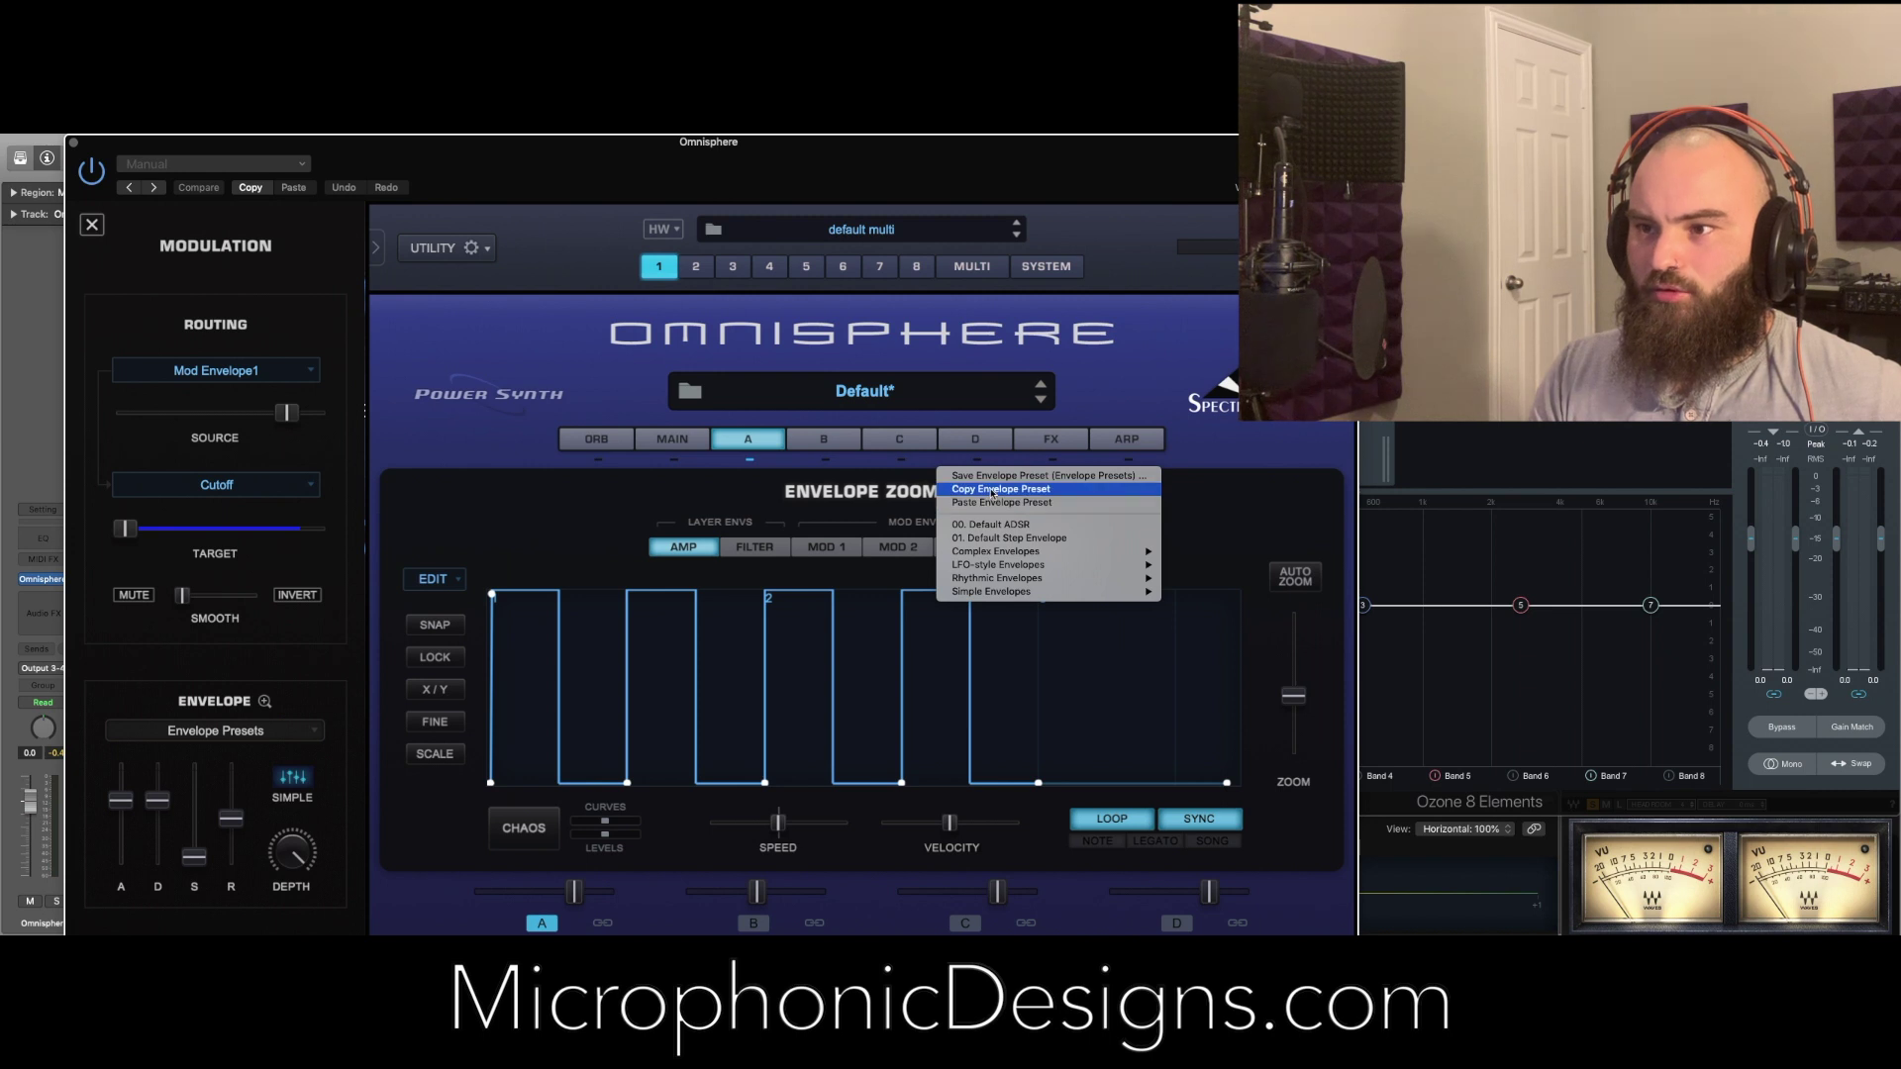
left_click(994, 489)
left_click(845, 443)
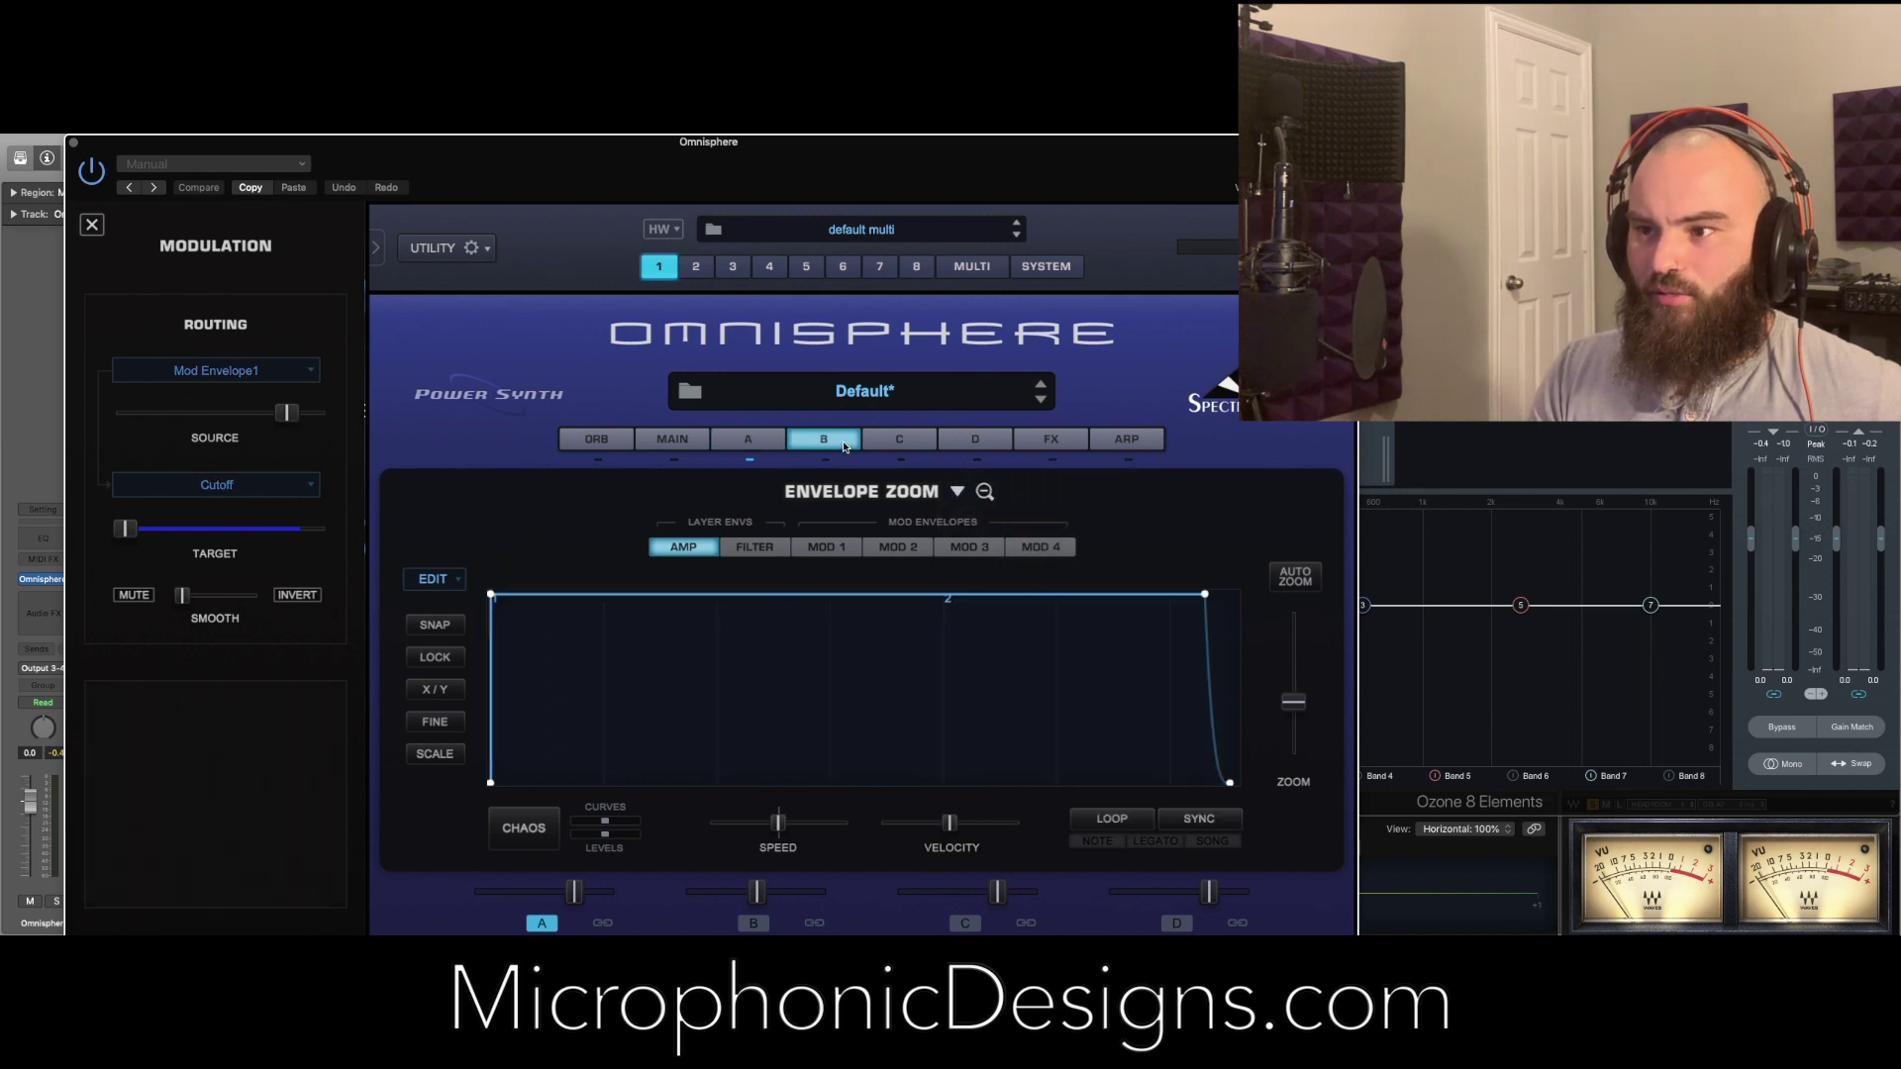
left_click(957, 494)
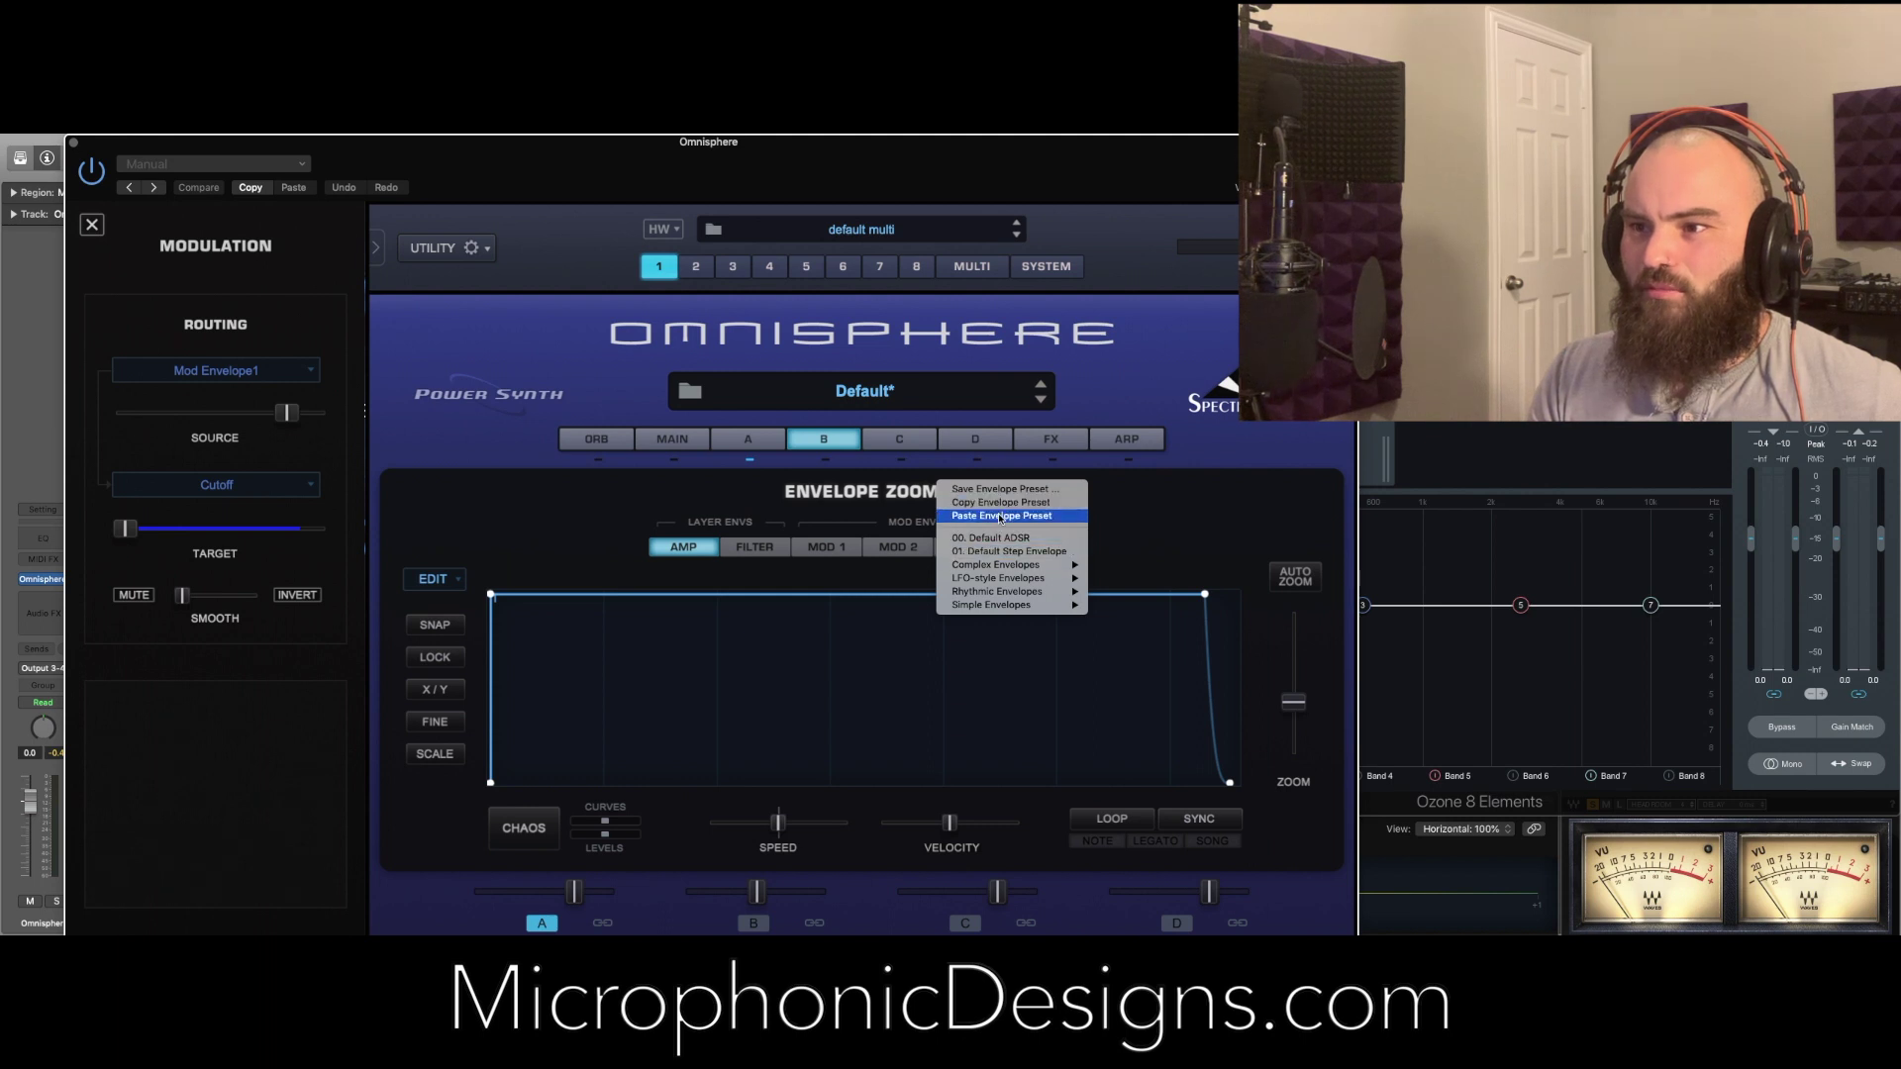
left_click(1000, 515)
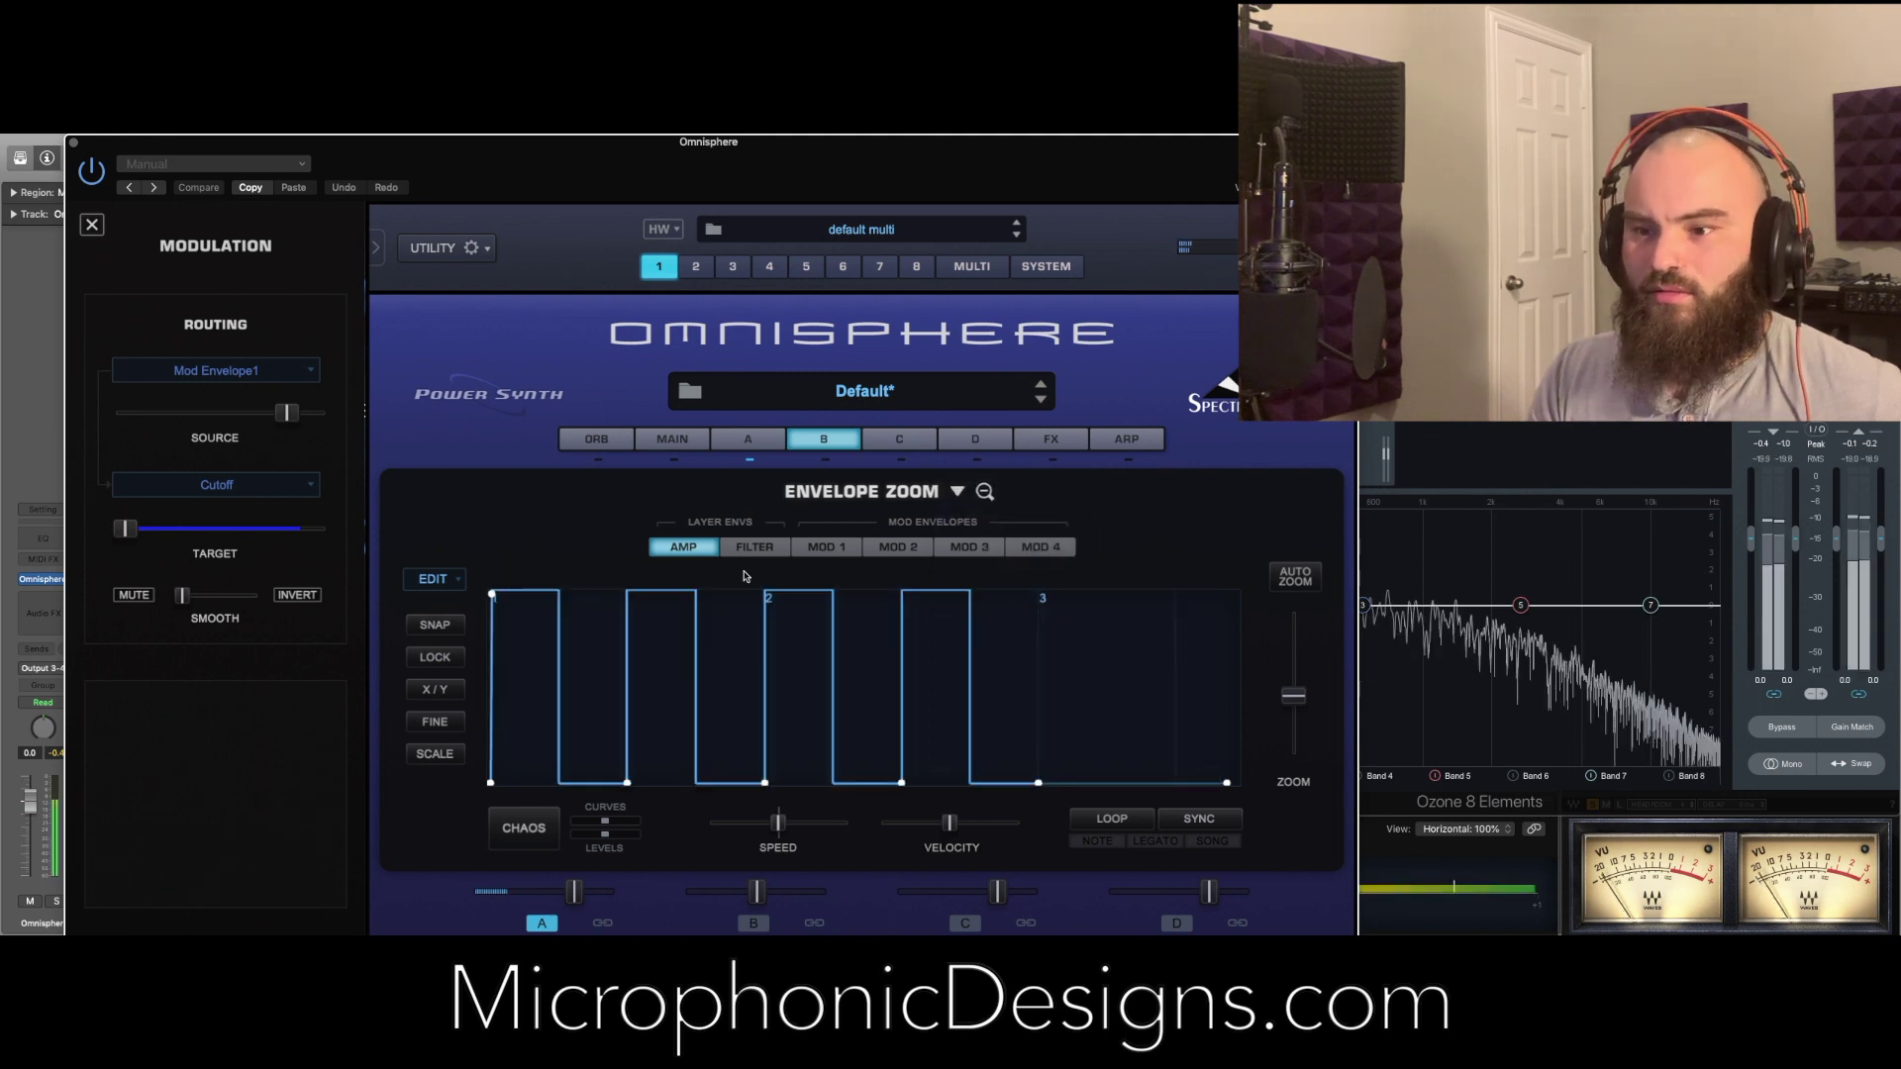
Enable layer B and move the first peak of its amp envelope slightly later for a softer attack
left_click(753, 923)
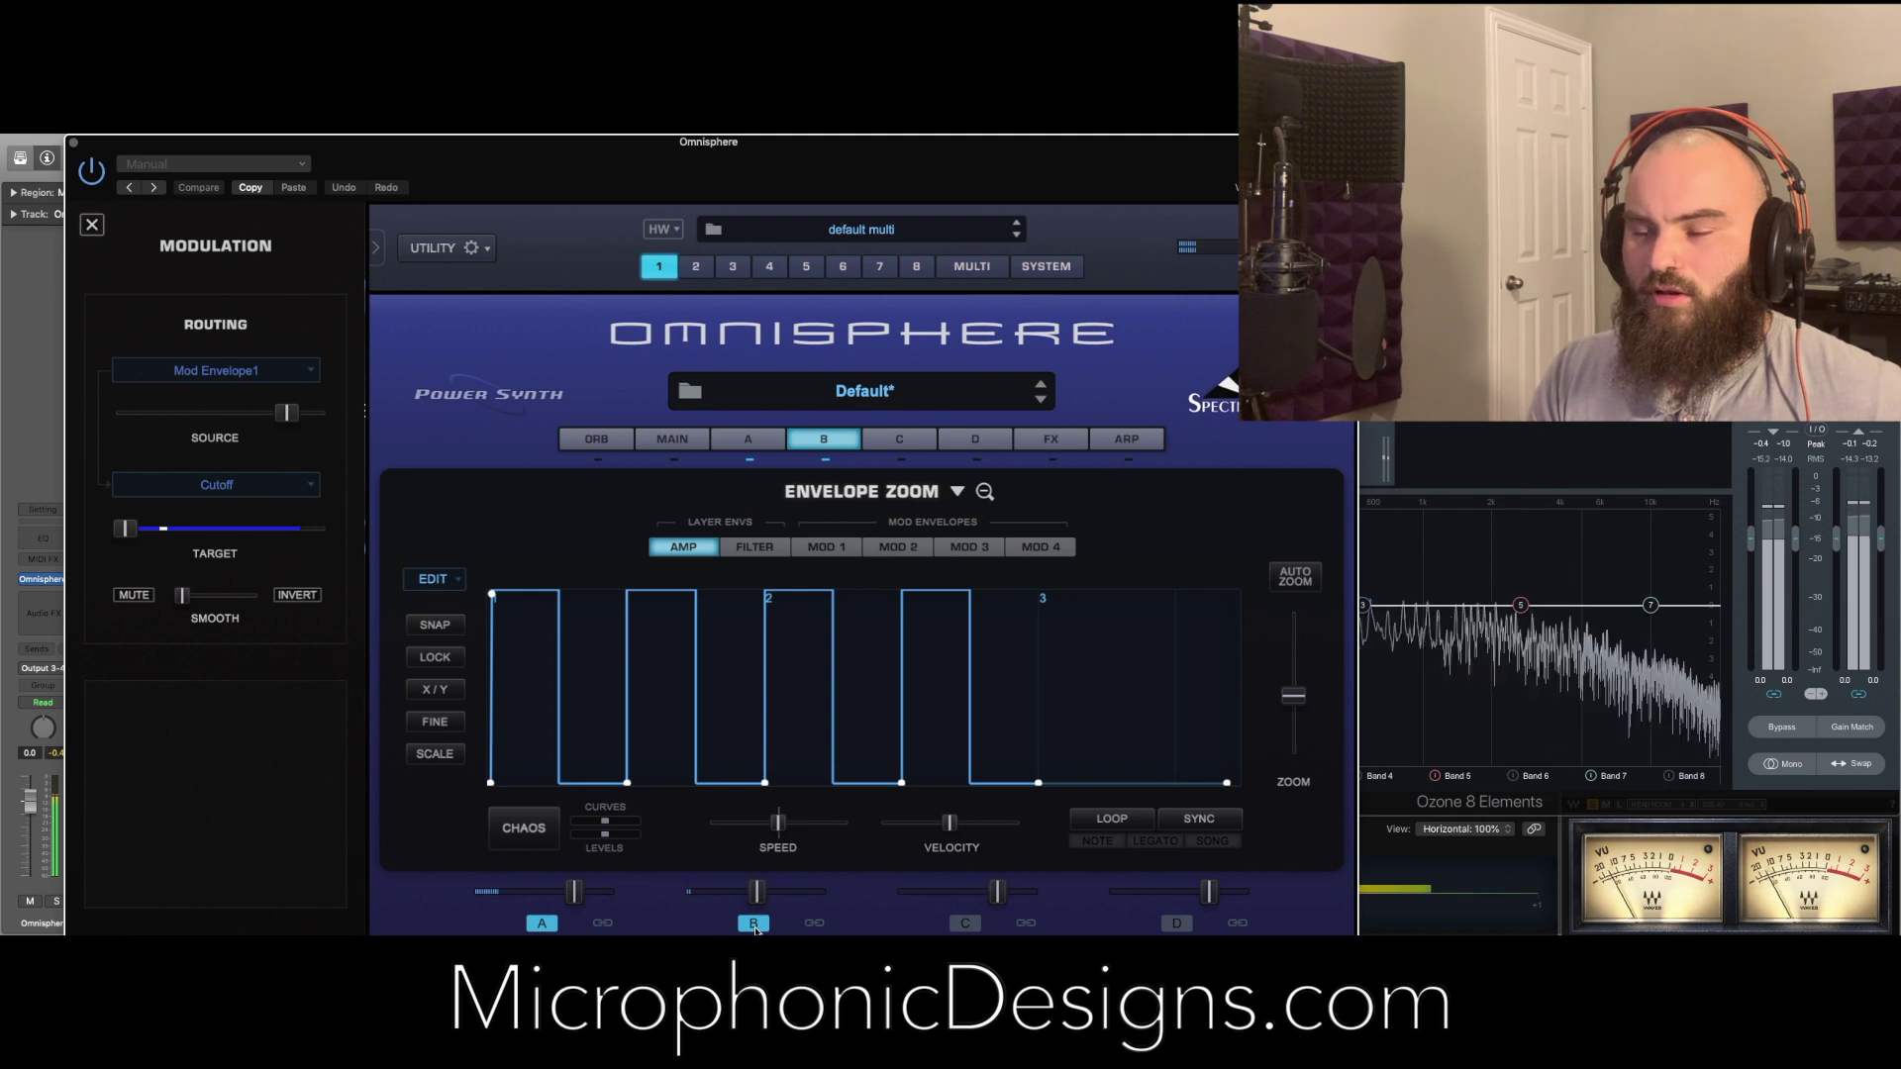
mouse_move(492, 595)
left_mouse_down()
mouse_move(539, 595)
mouse_move(490, 595)
mouse_move(517, 592)
left_mouse_up()
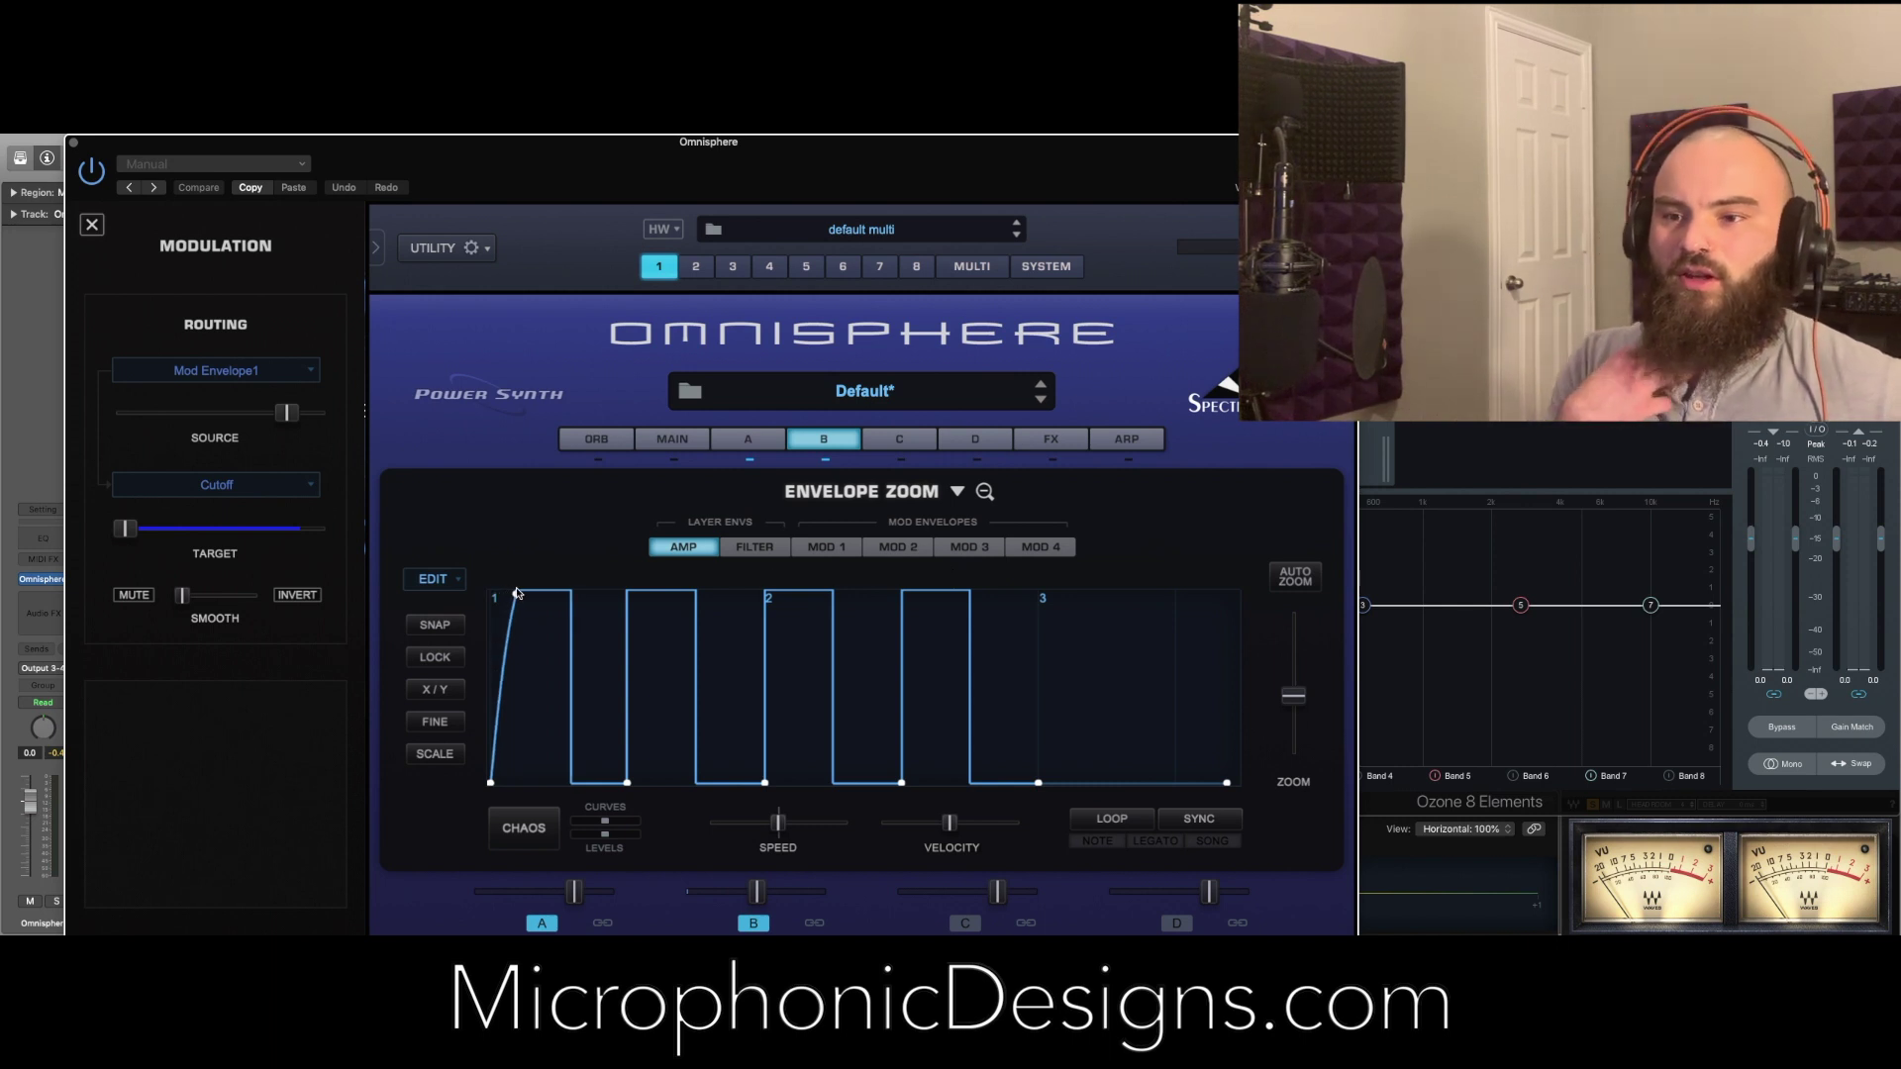
Mute layer A and turn on Sync and Loop for layer B's amp envelope
key("space")
left_click(547, 924)
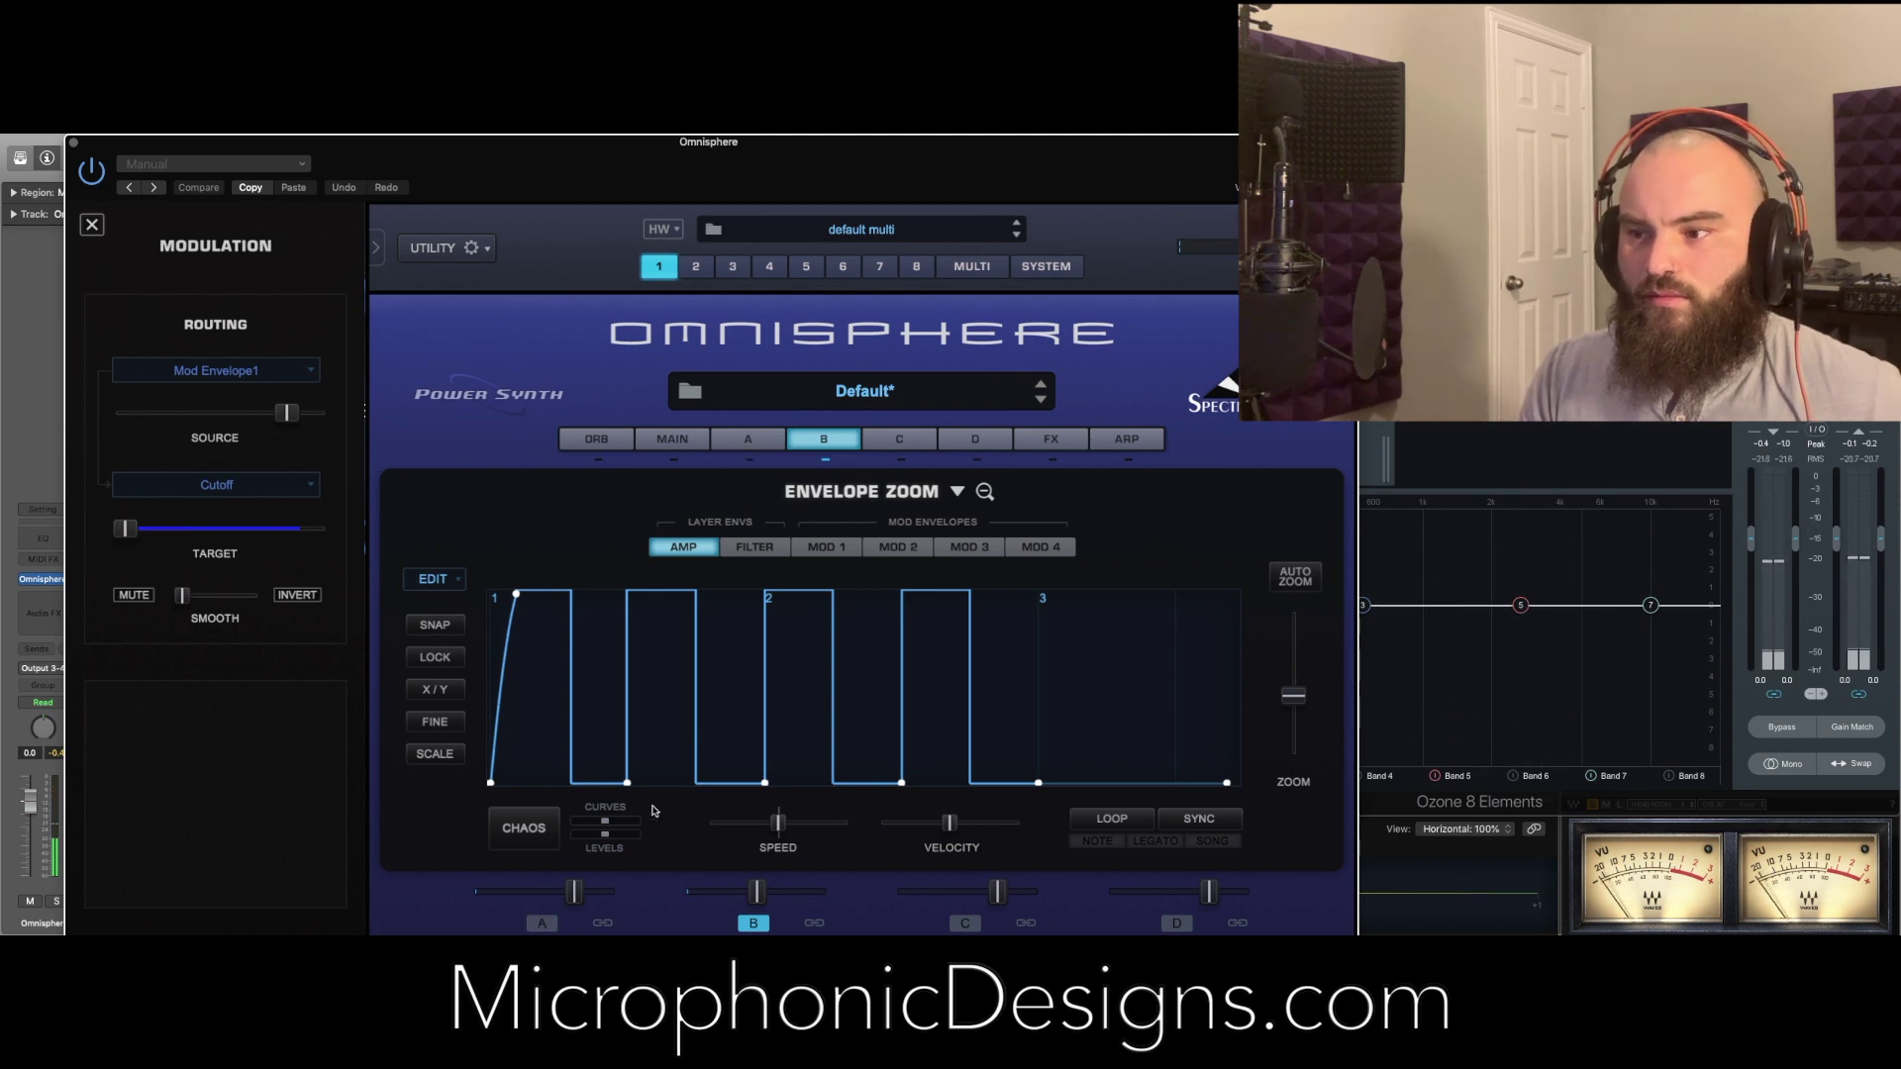
left_click(1201, 820)
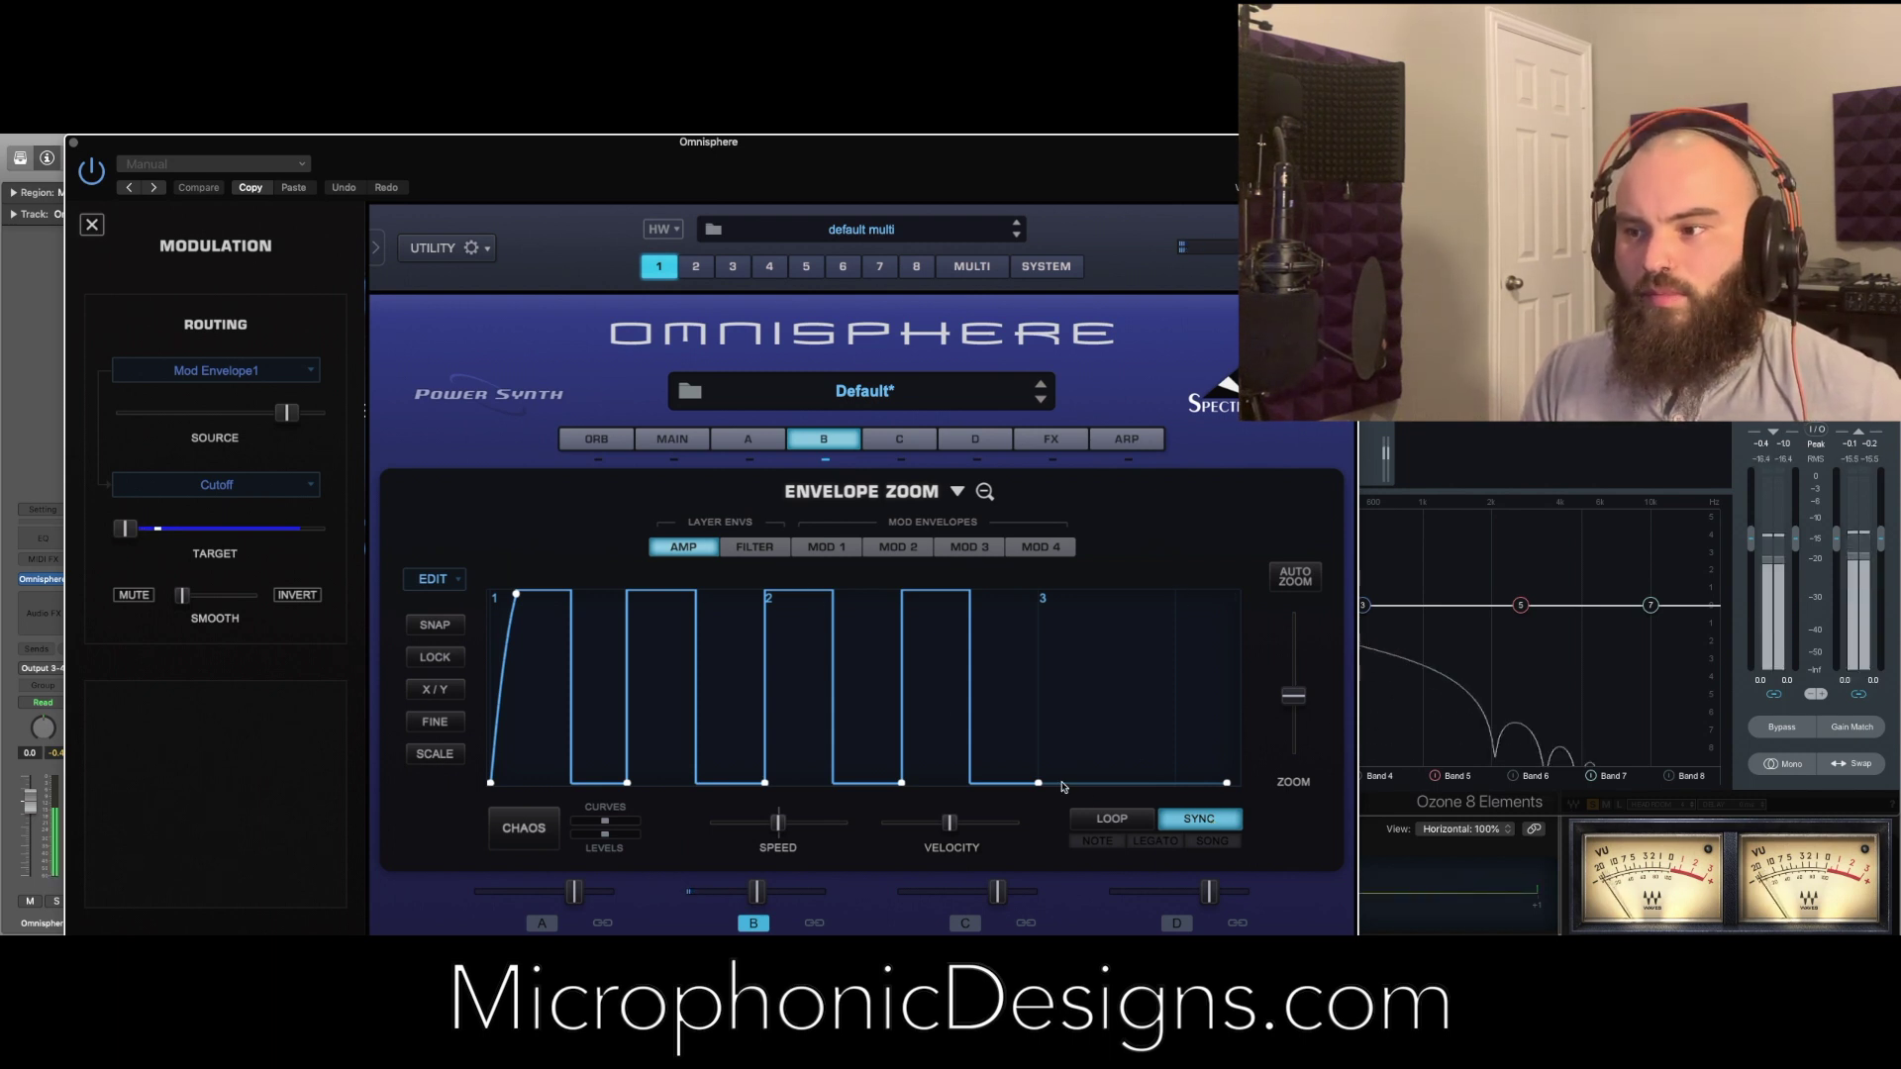
left_click(1099, 818)
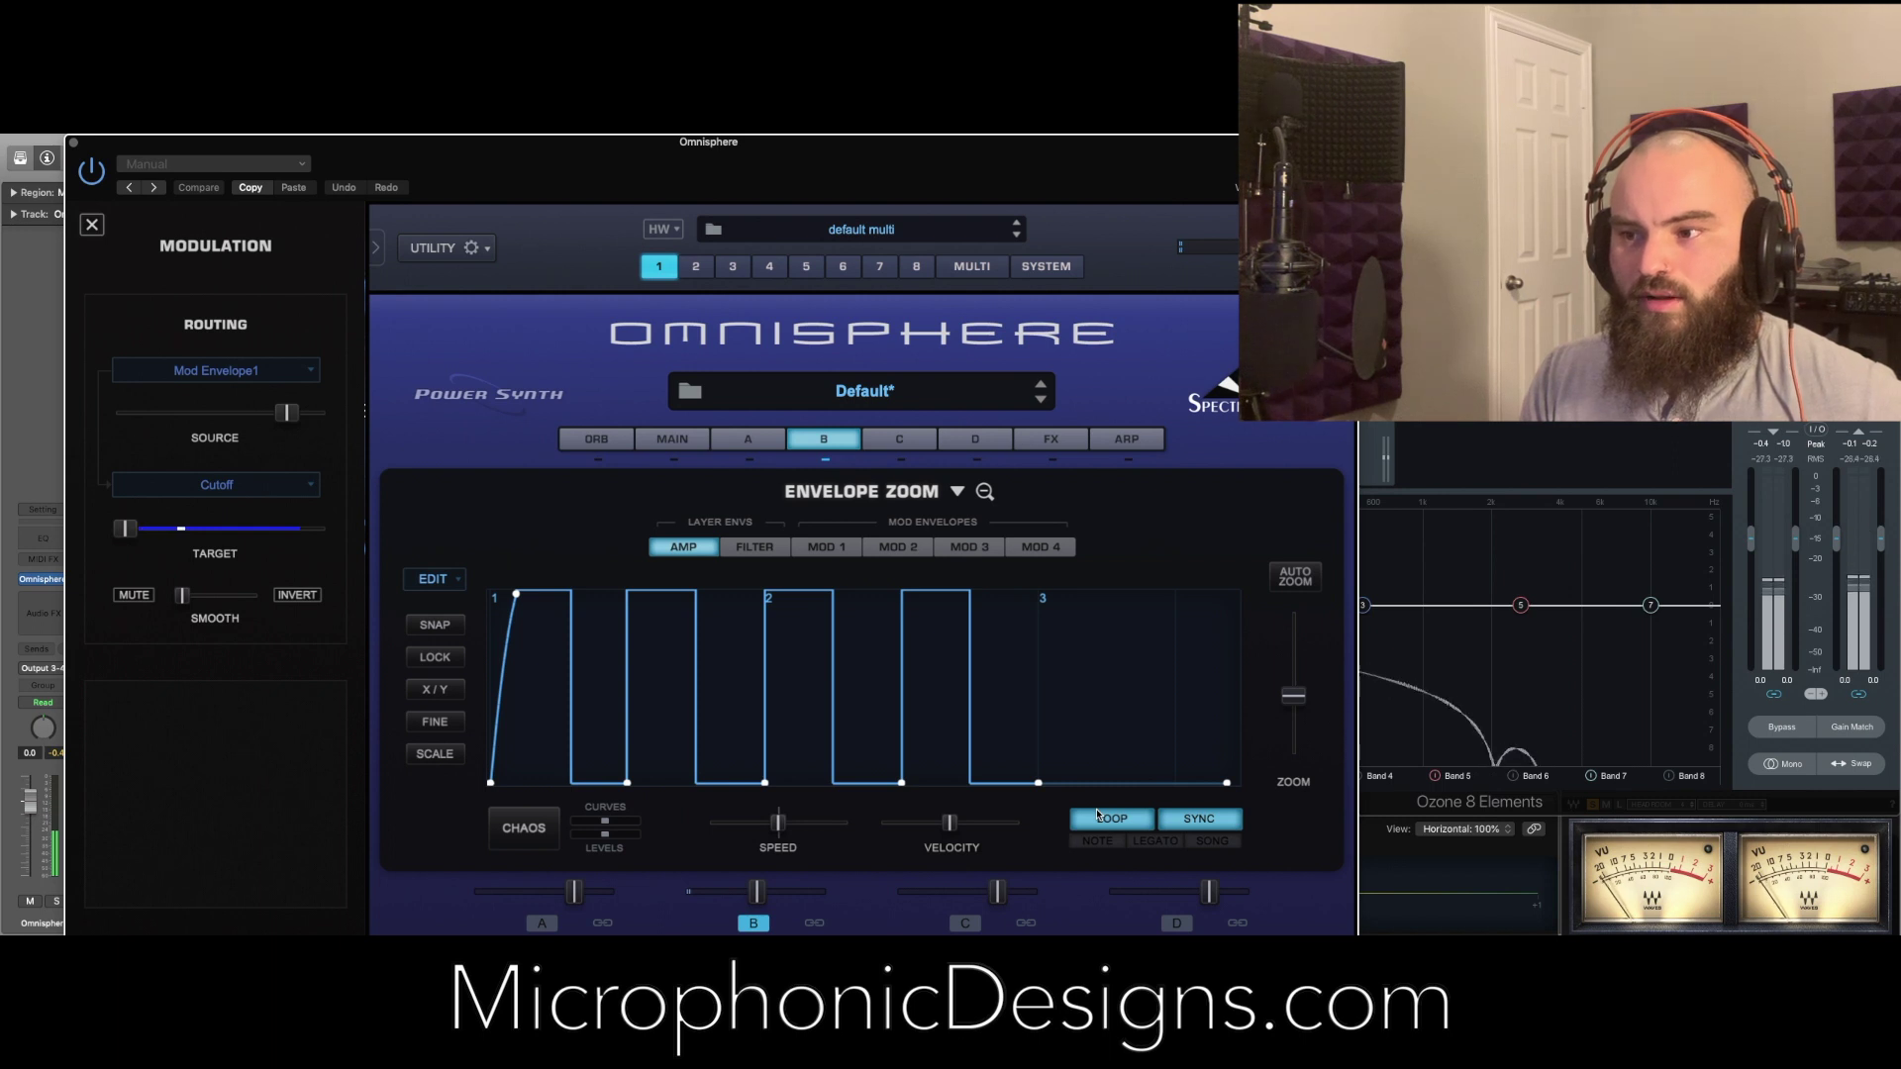
Change the first two pulses of layer B's amp envelope to the Curve2 shape
right_click(574, 615)
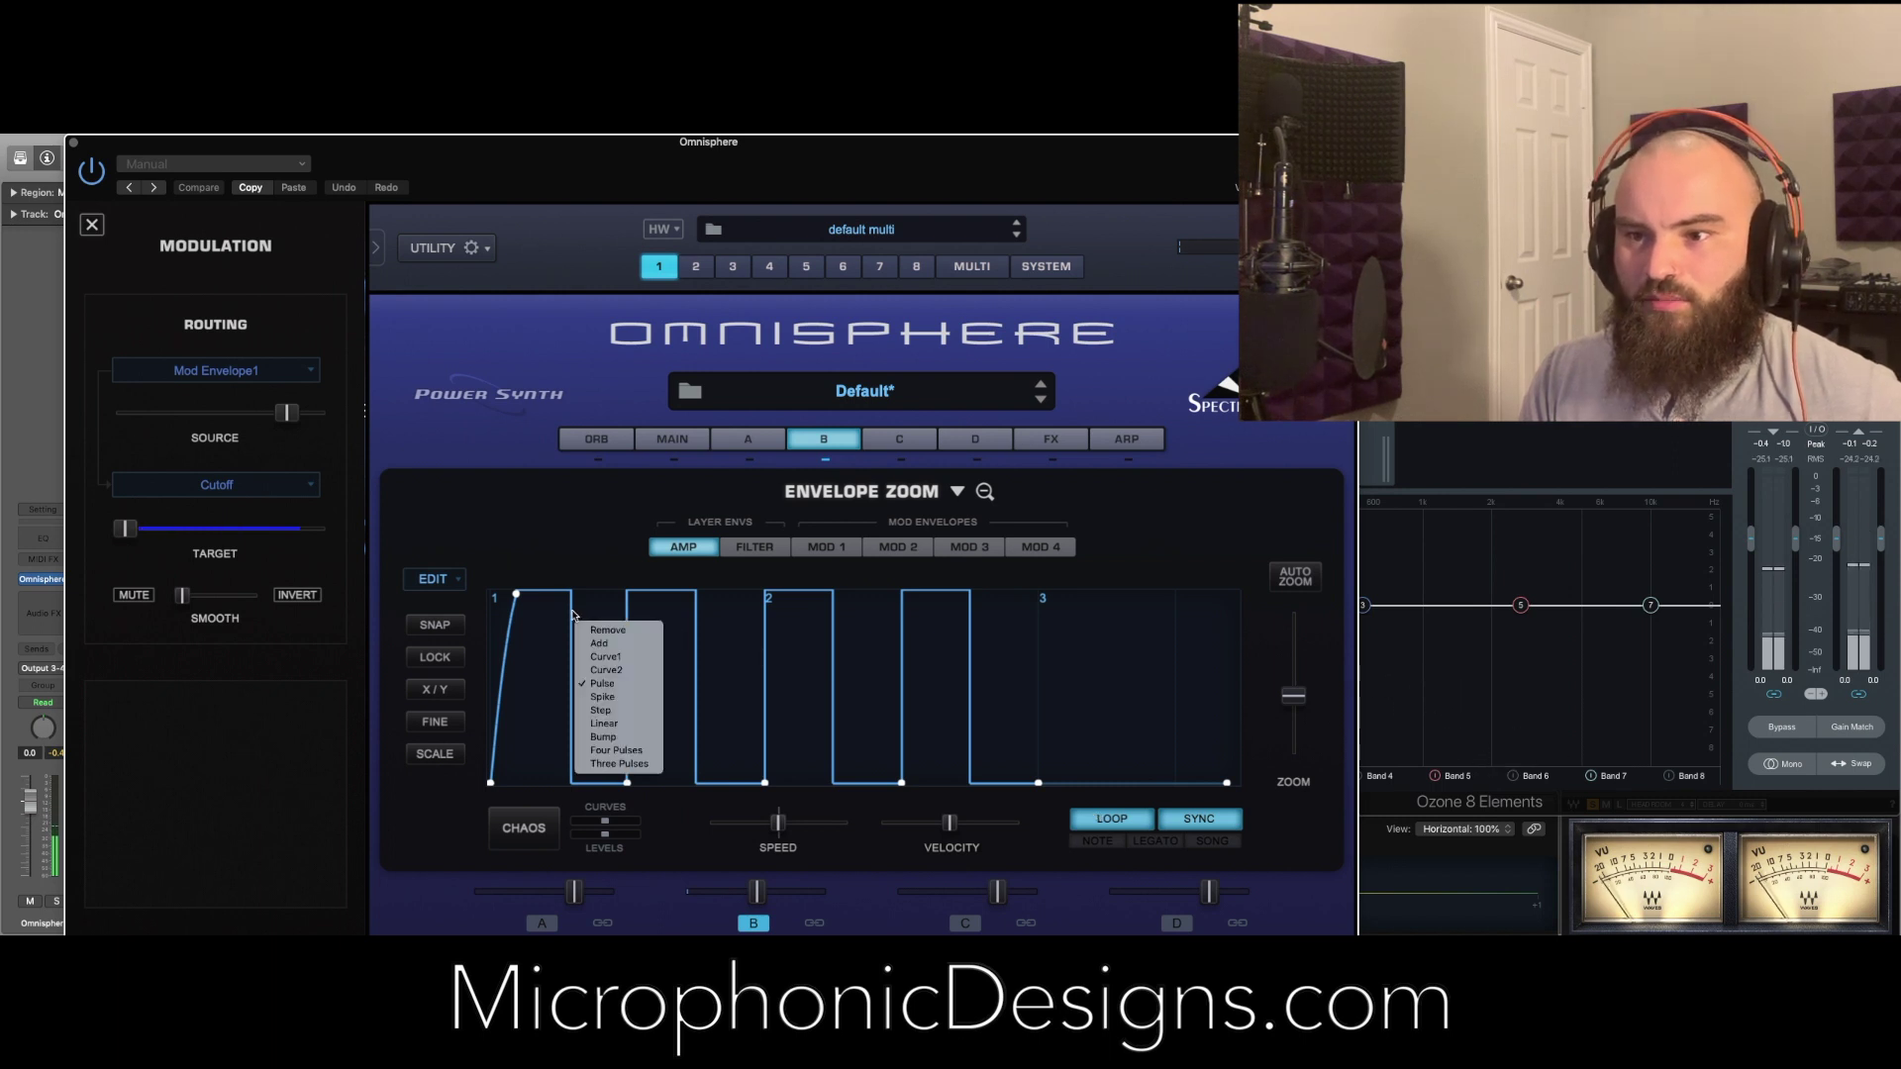
left_click(599, 661)
right_click(615, 658)
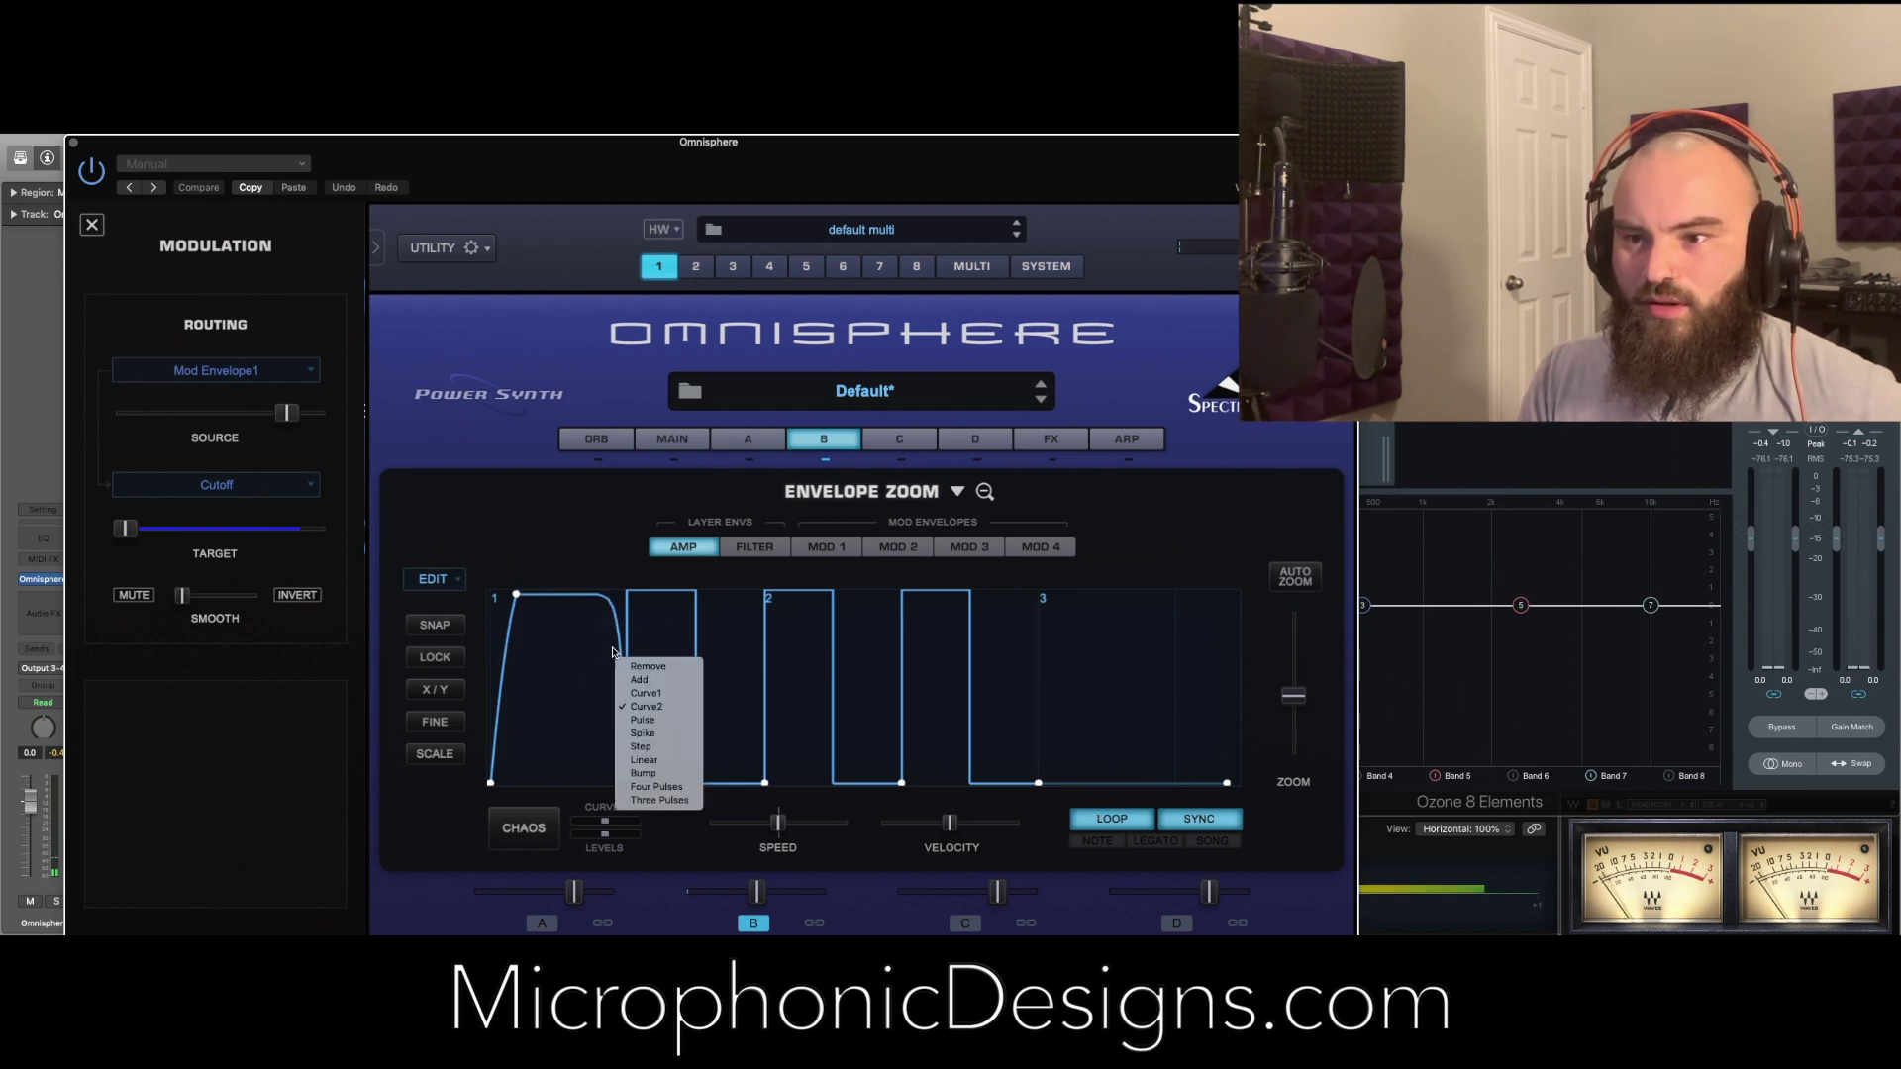
left_click(664, 719)
right_click(699, 690)
left_click(717, 708)
right_click(824, 709)
left_click(735, 693)
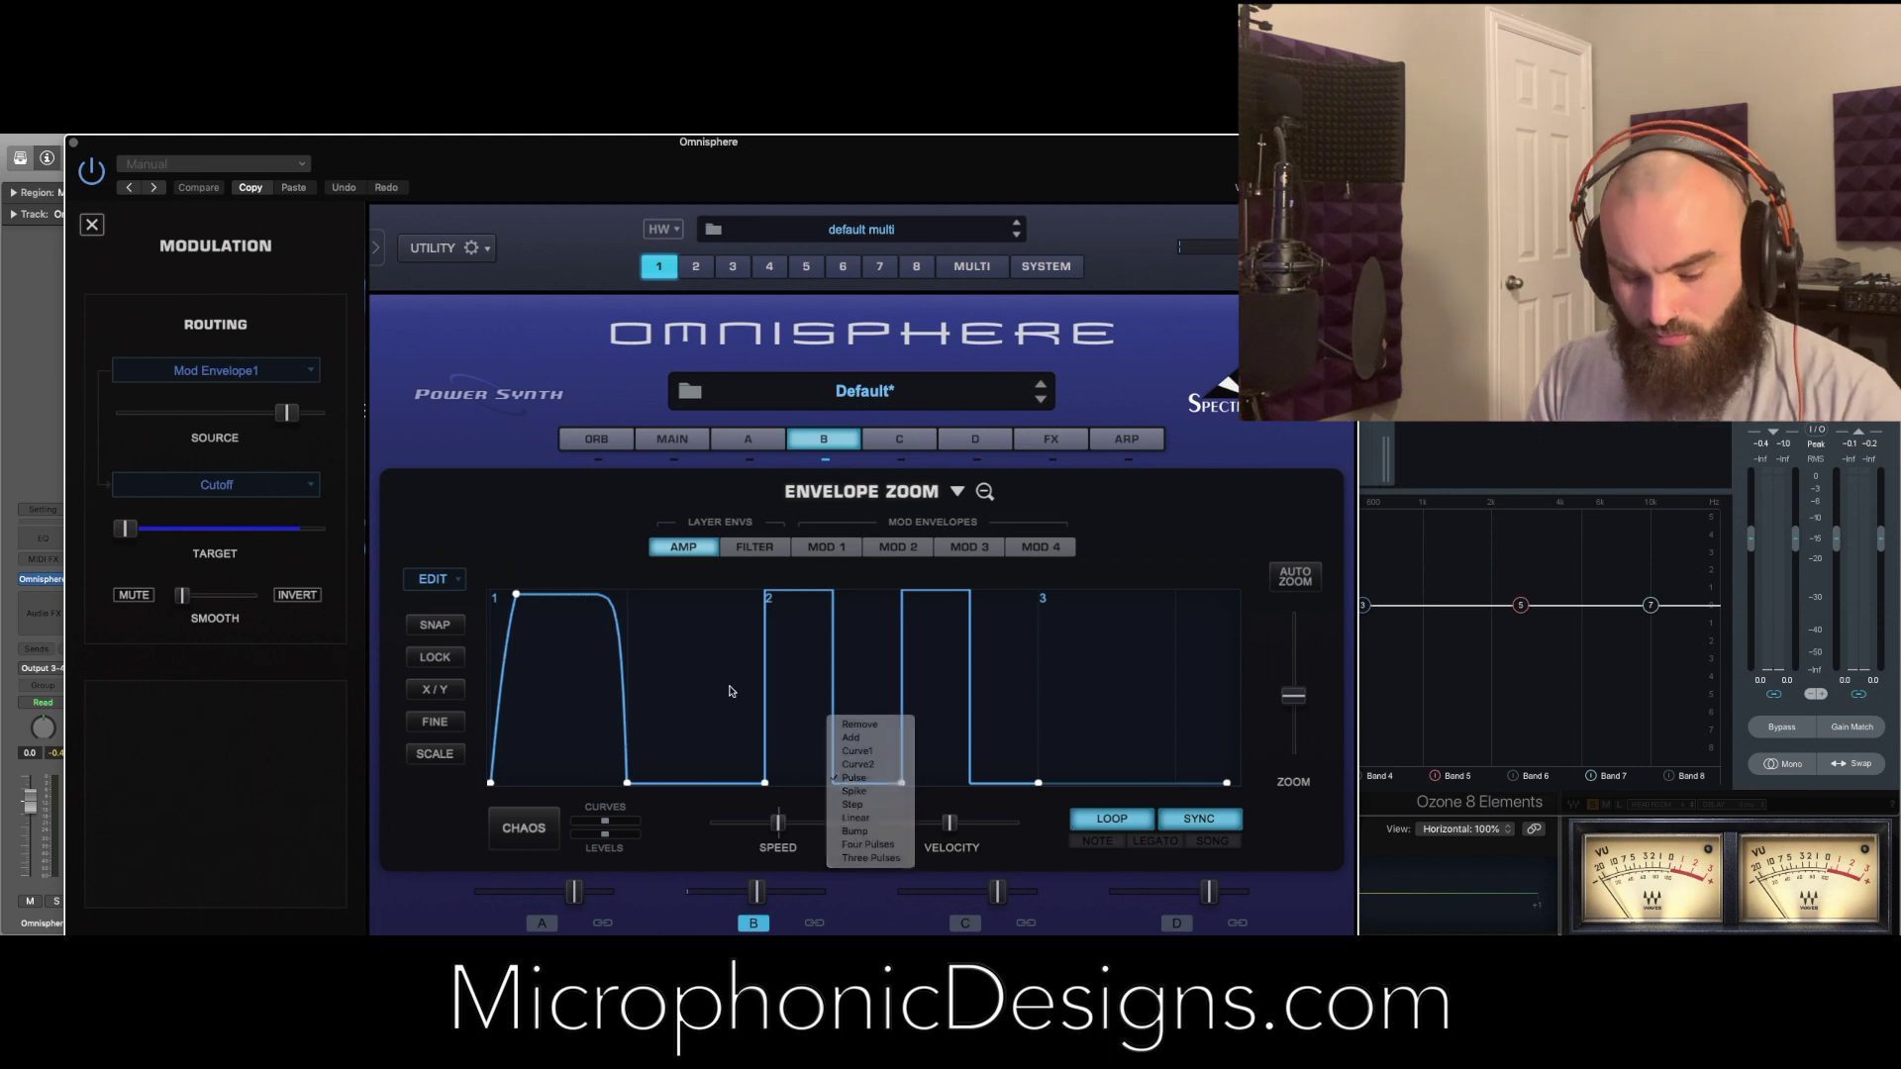
key("super+z")
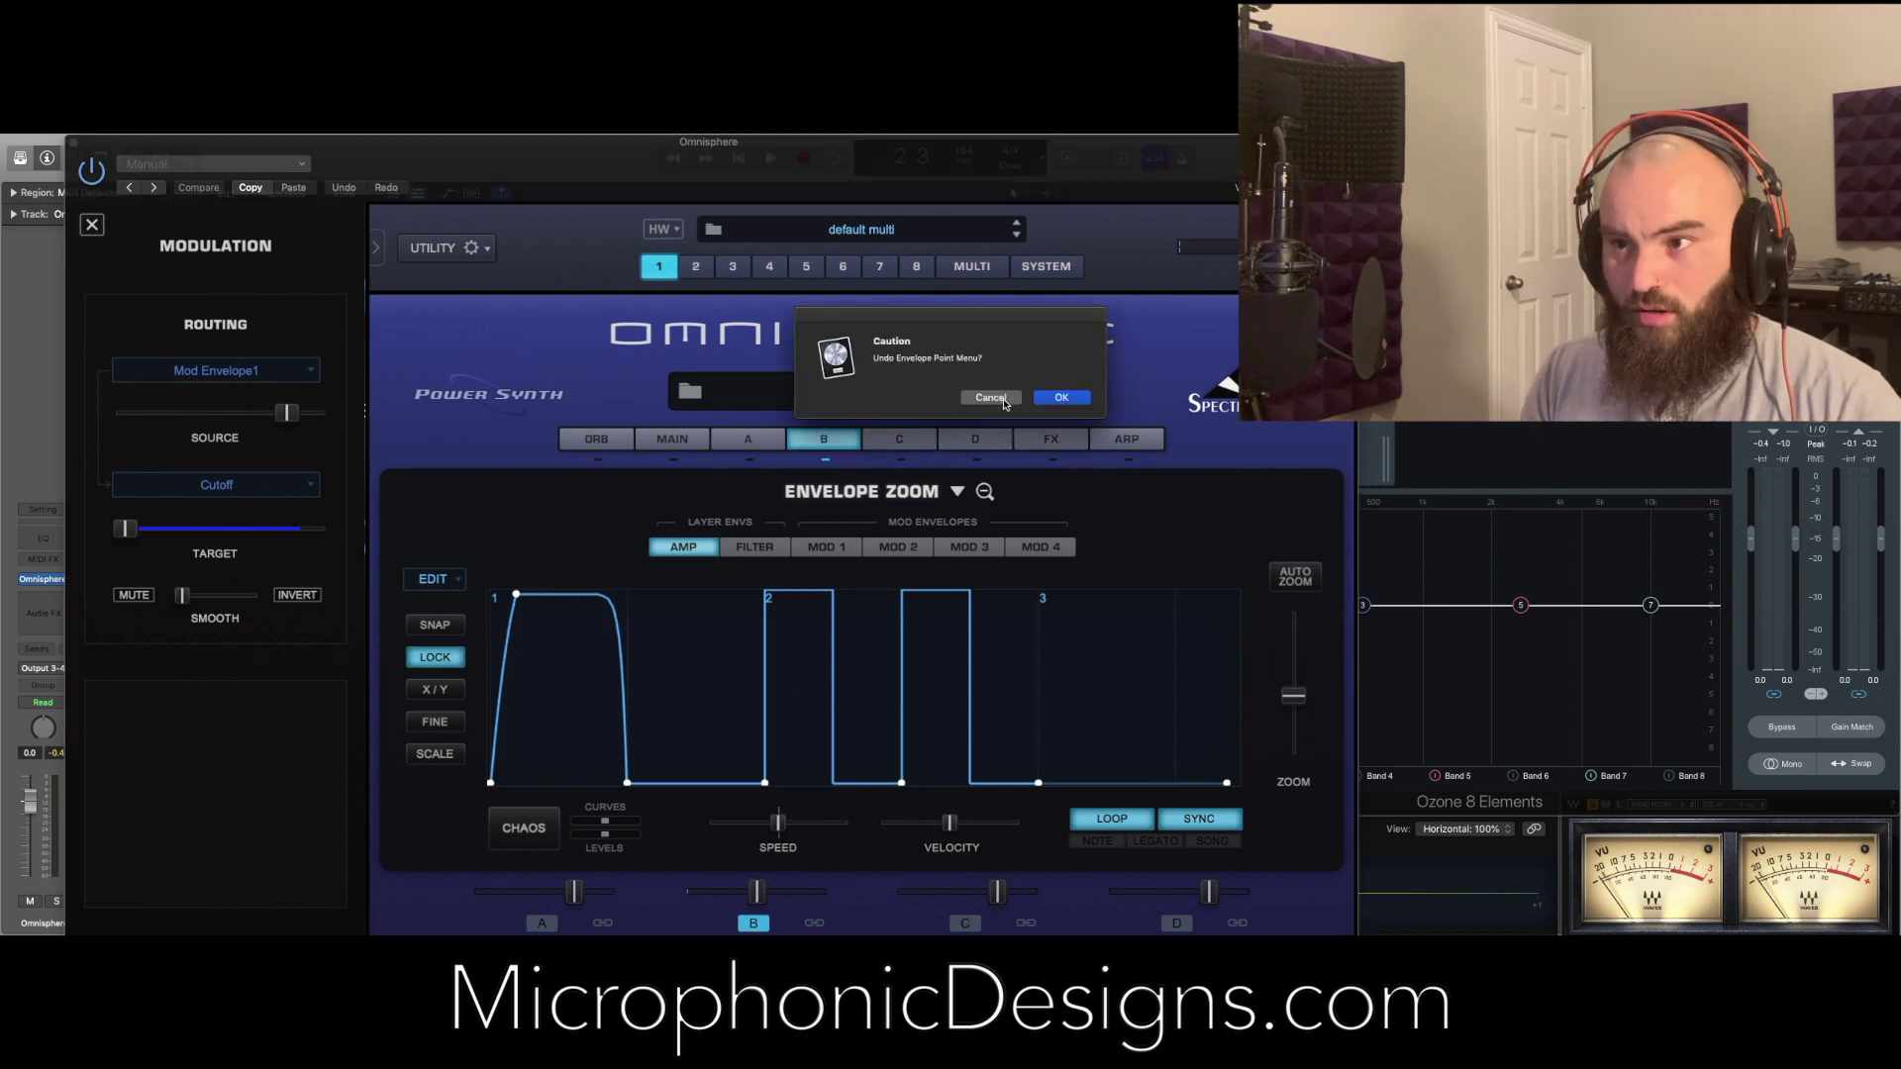
left_click(990, 398)
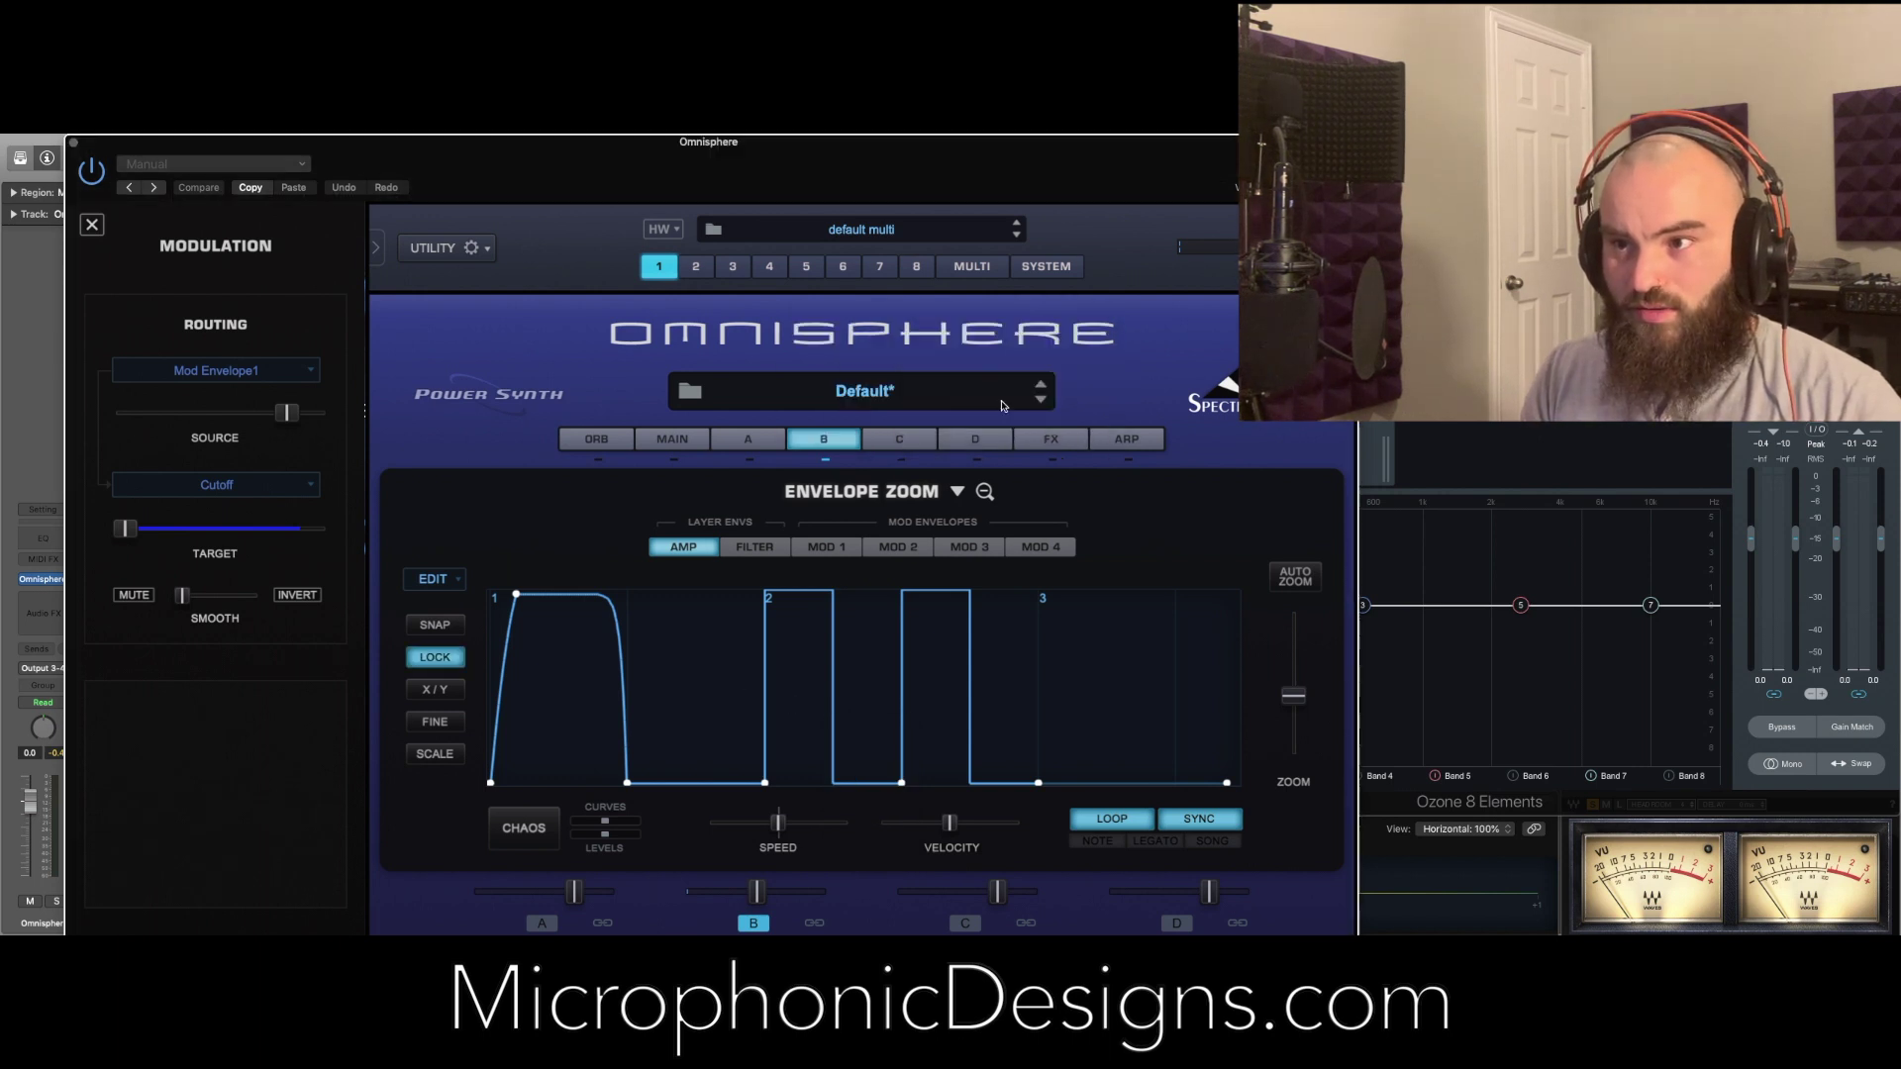
left_click(763, 447)
left_click(820, 448)
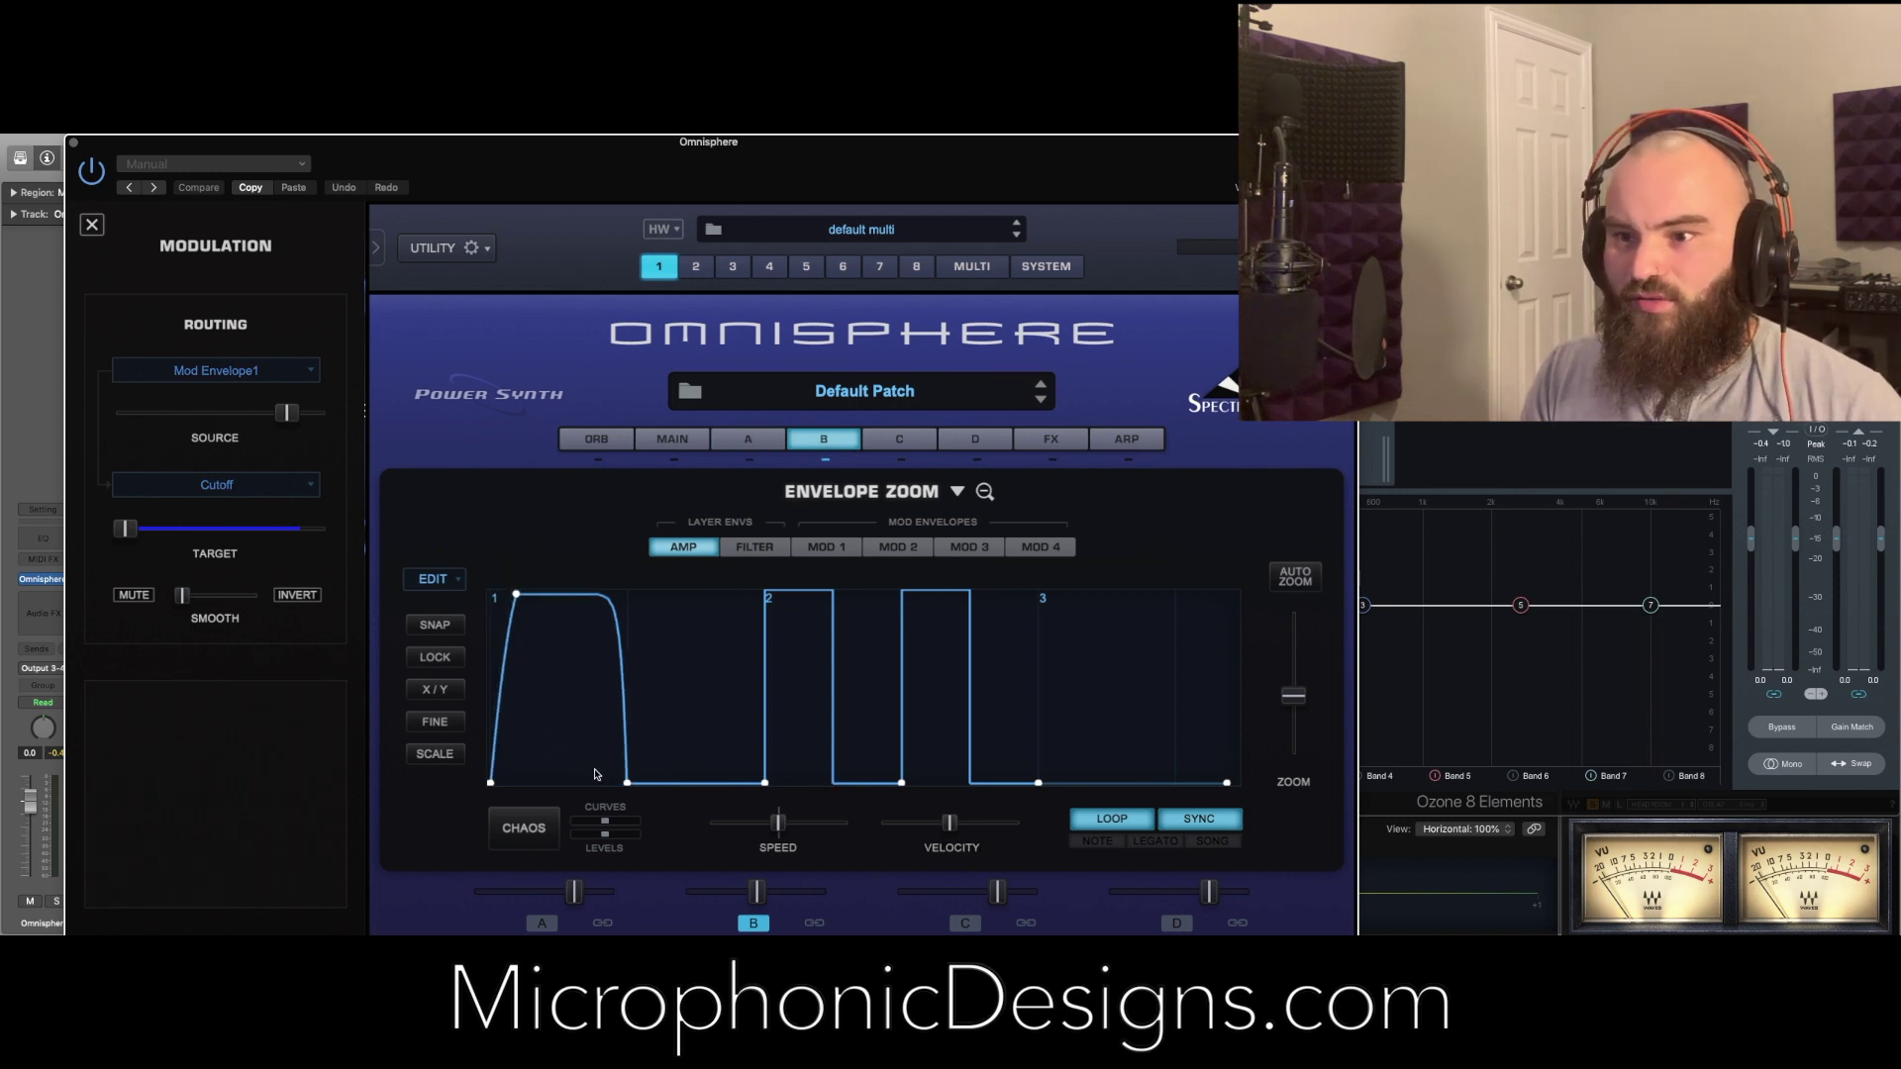
Add a full-level point to the second section of layer B's amp envelope and bend the first two rises outward
left_click_drag(660, 783, 653, 594)
left_click_drag(645, 779, 640, 643)
left_click_drag(508, 648, 494, 618)
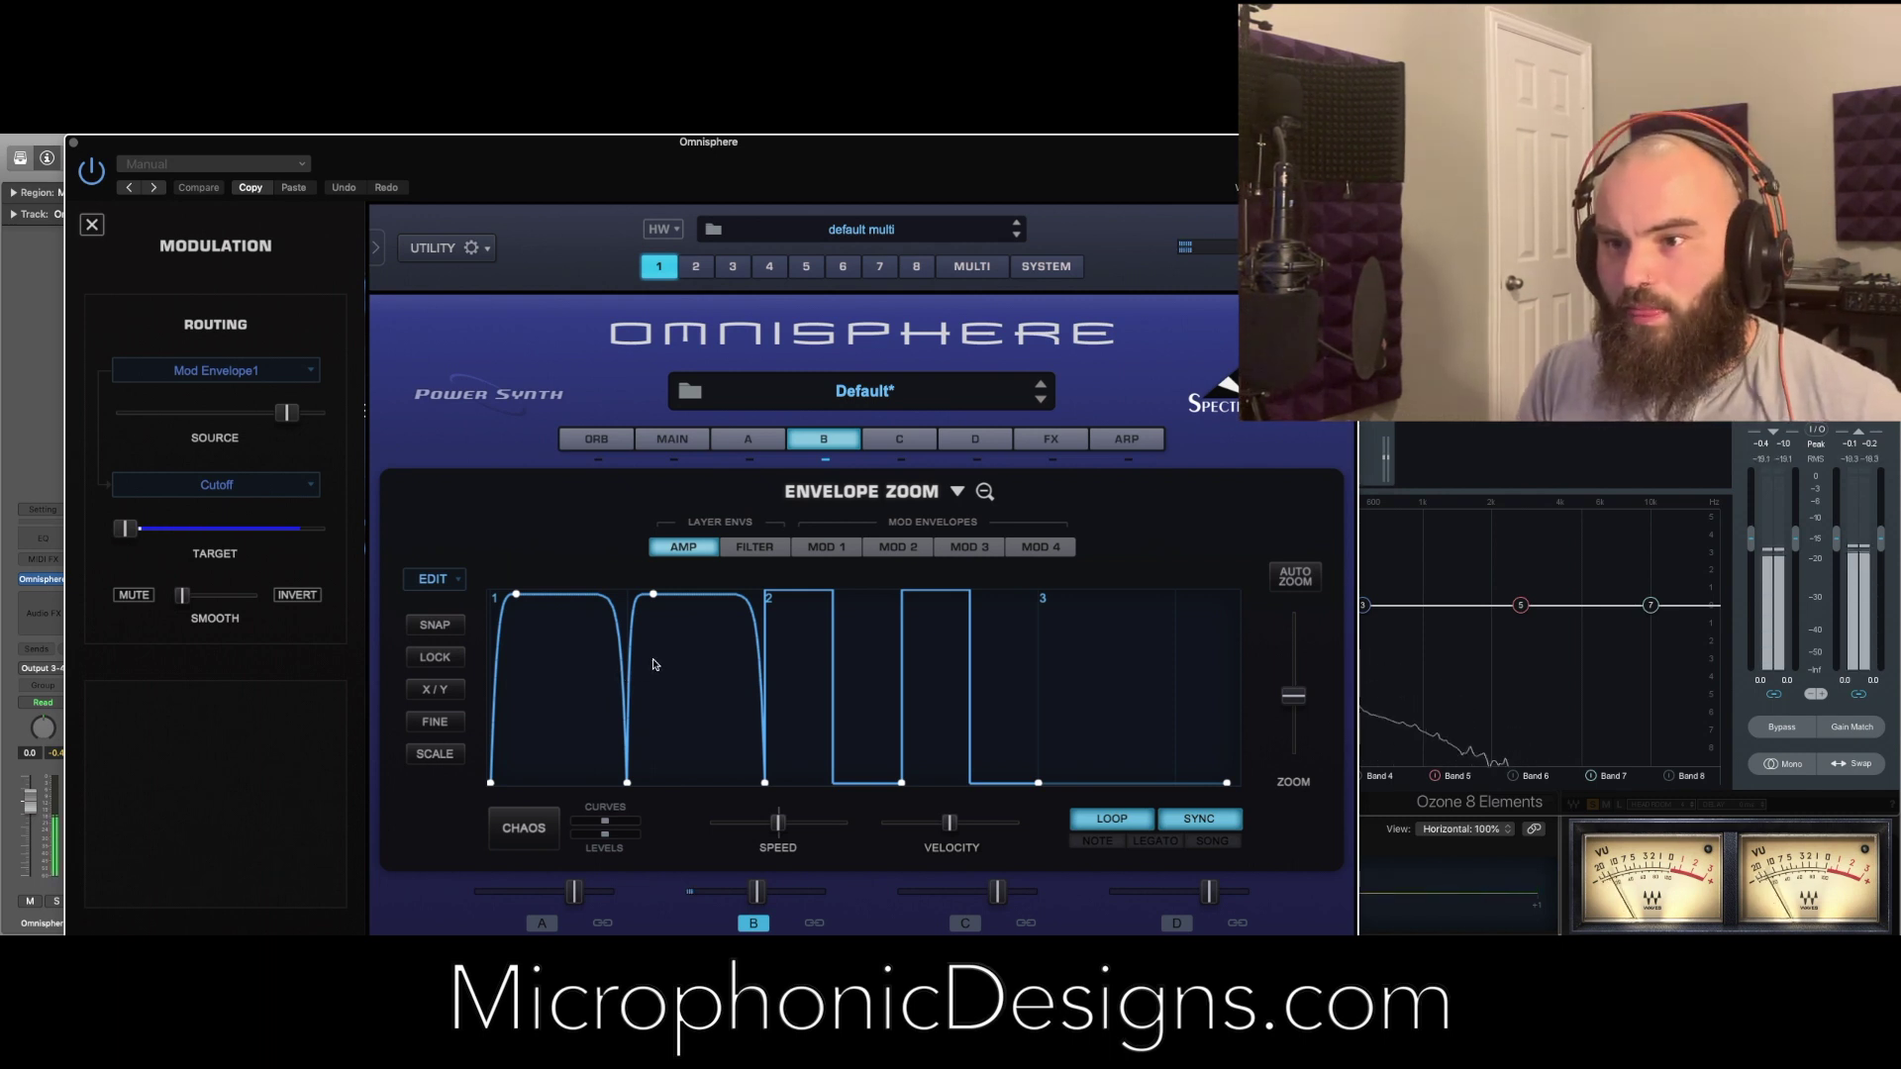
Replace the third pulse of layer B's amp envelope with a curve and add a point to that section
right_click(837, 663)
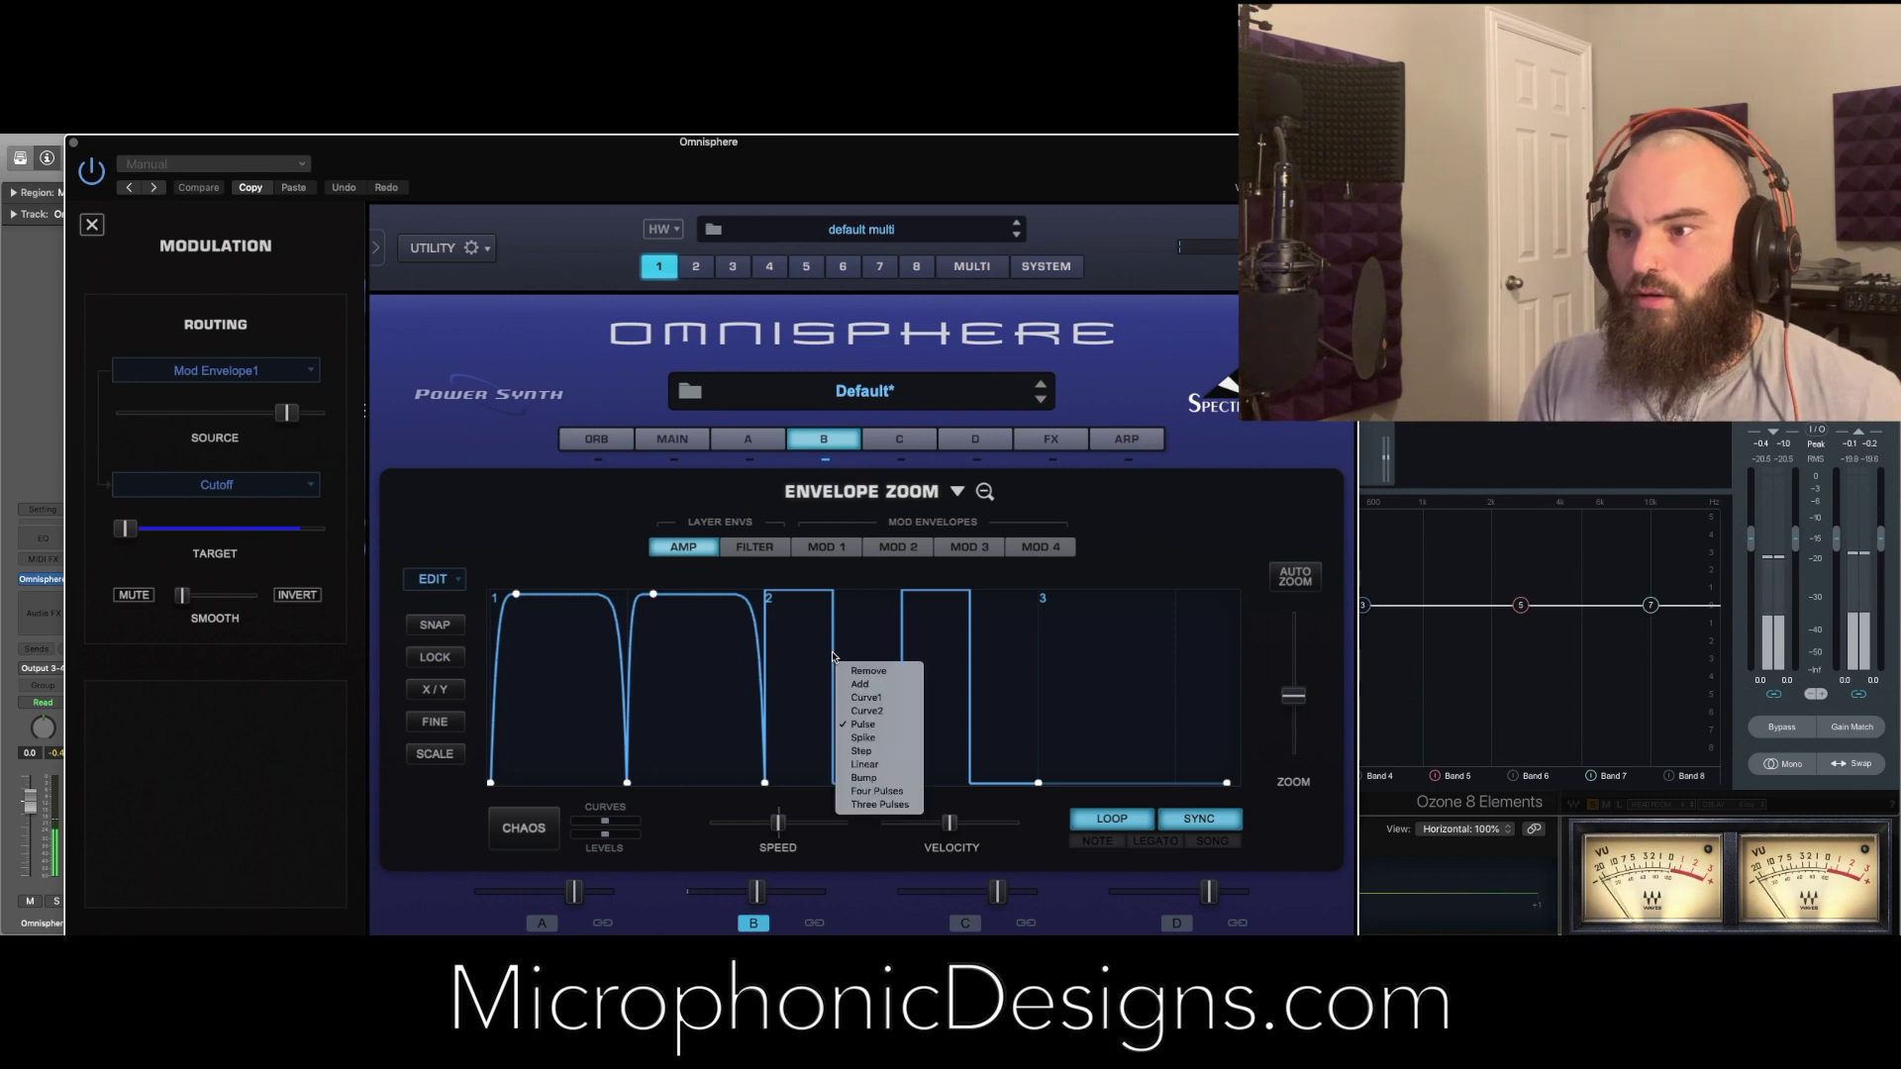
left_click(862, 672)
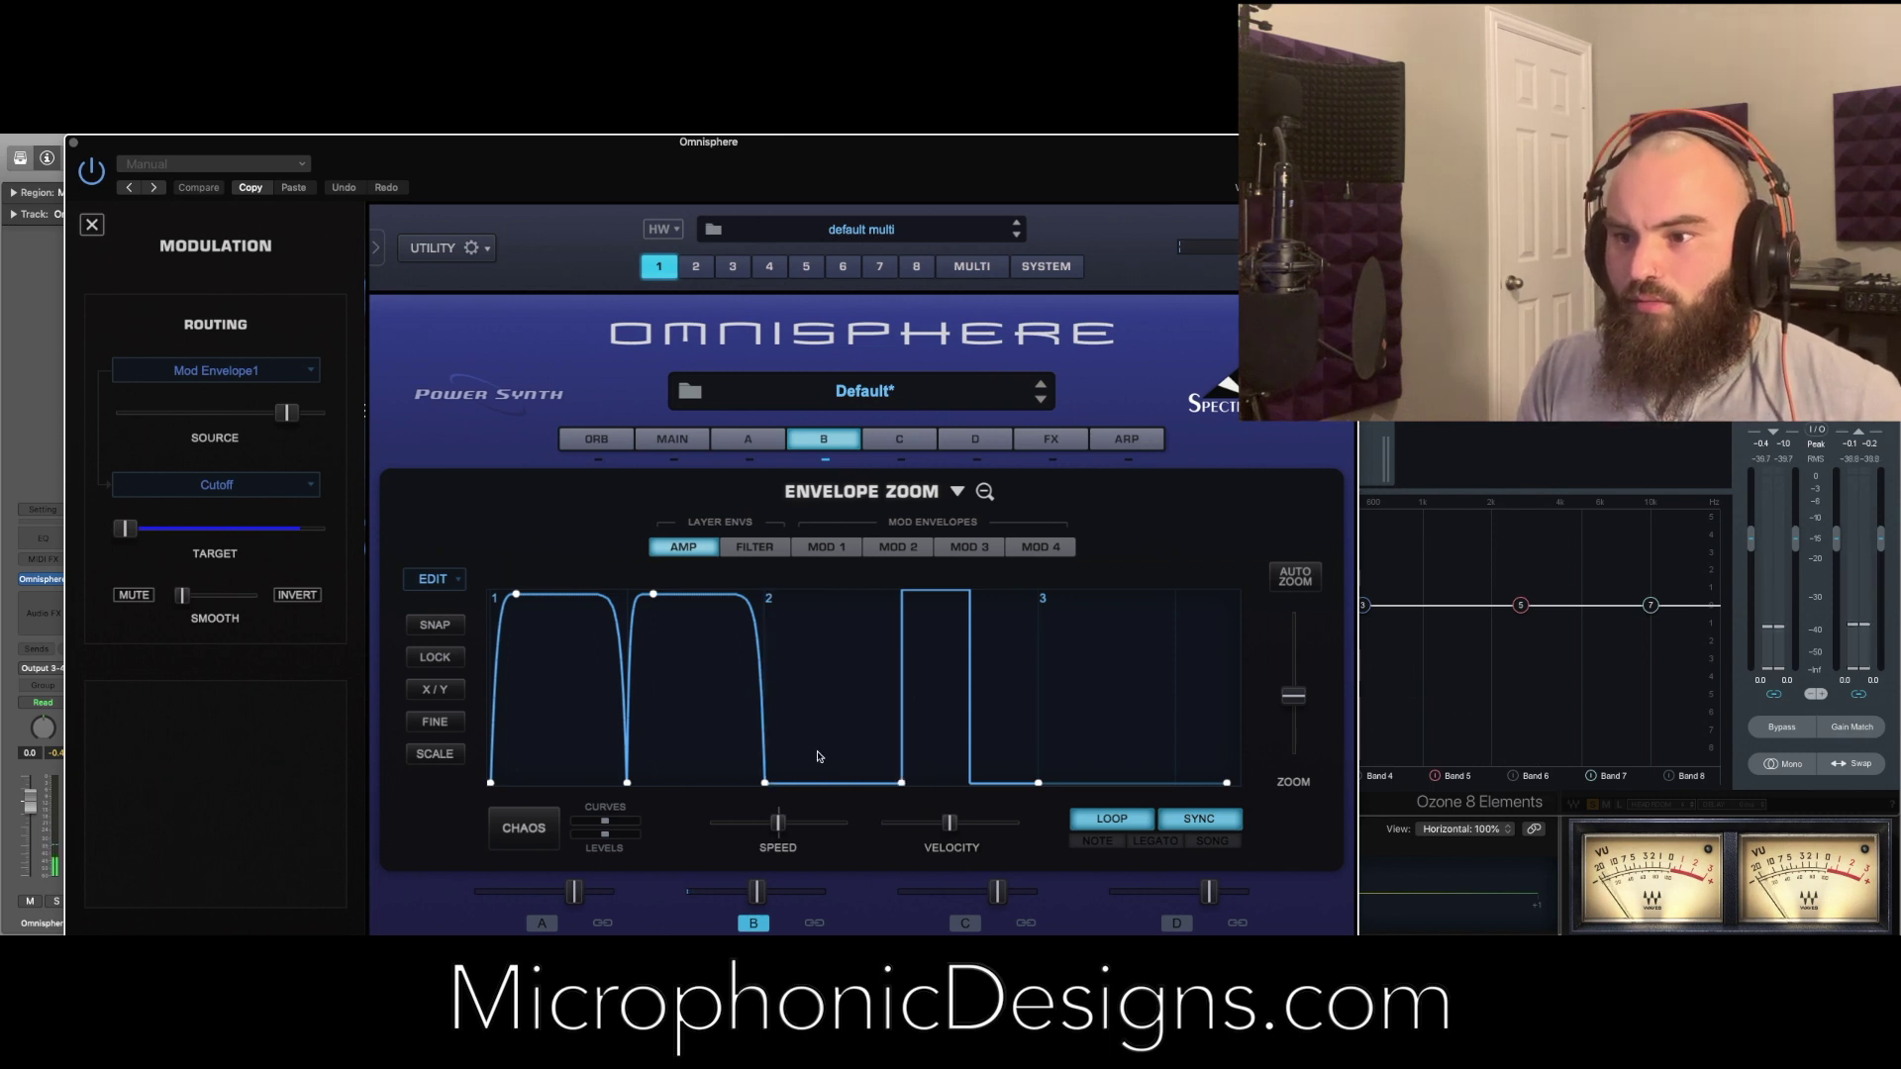
left_click_drag(764, 783, 723, 712)
left_click(787, 711)
Convert the fourth pulse of layer B's amp envelope to curves and place its peak just below full level
left_click(937, 679)
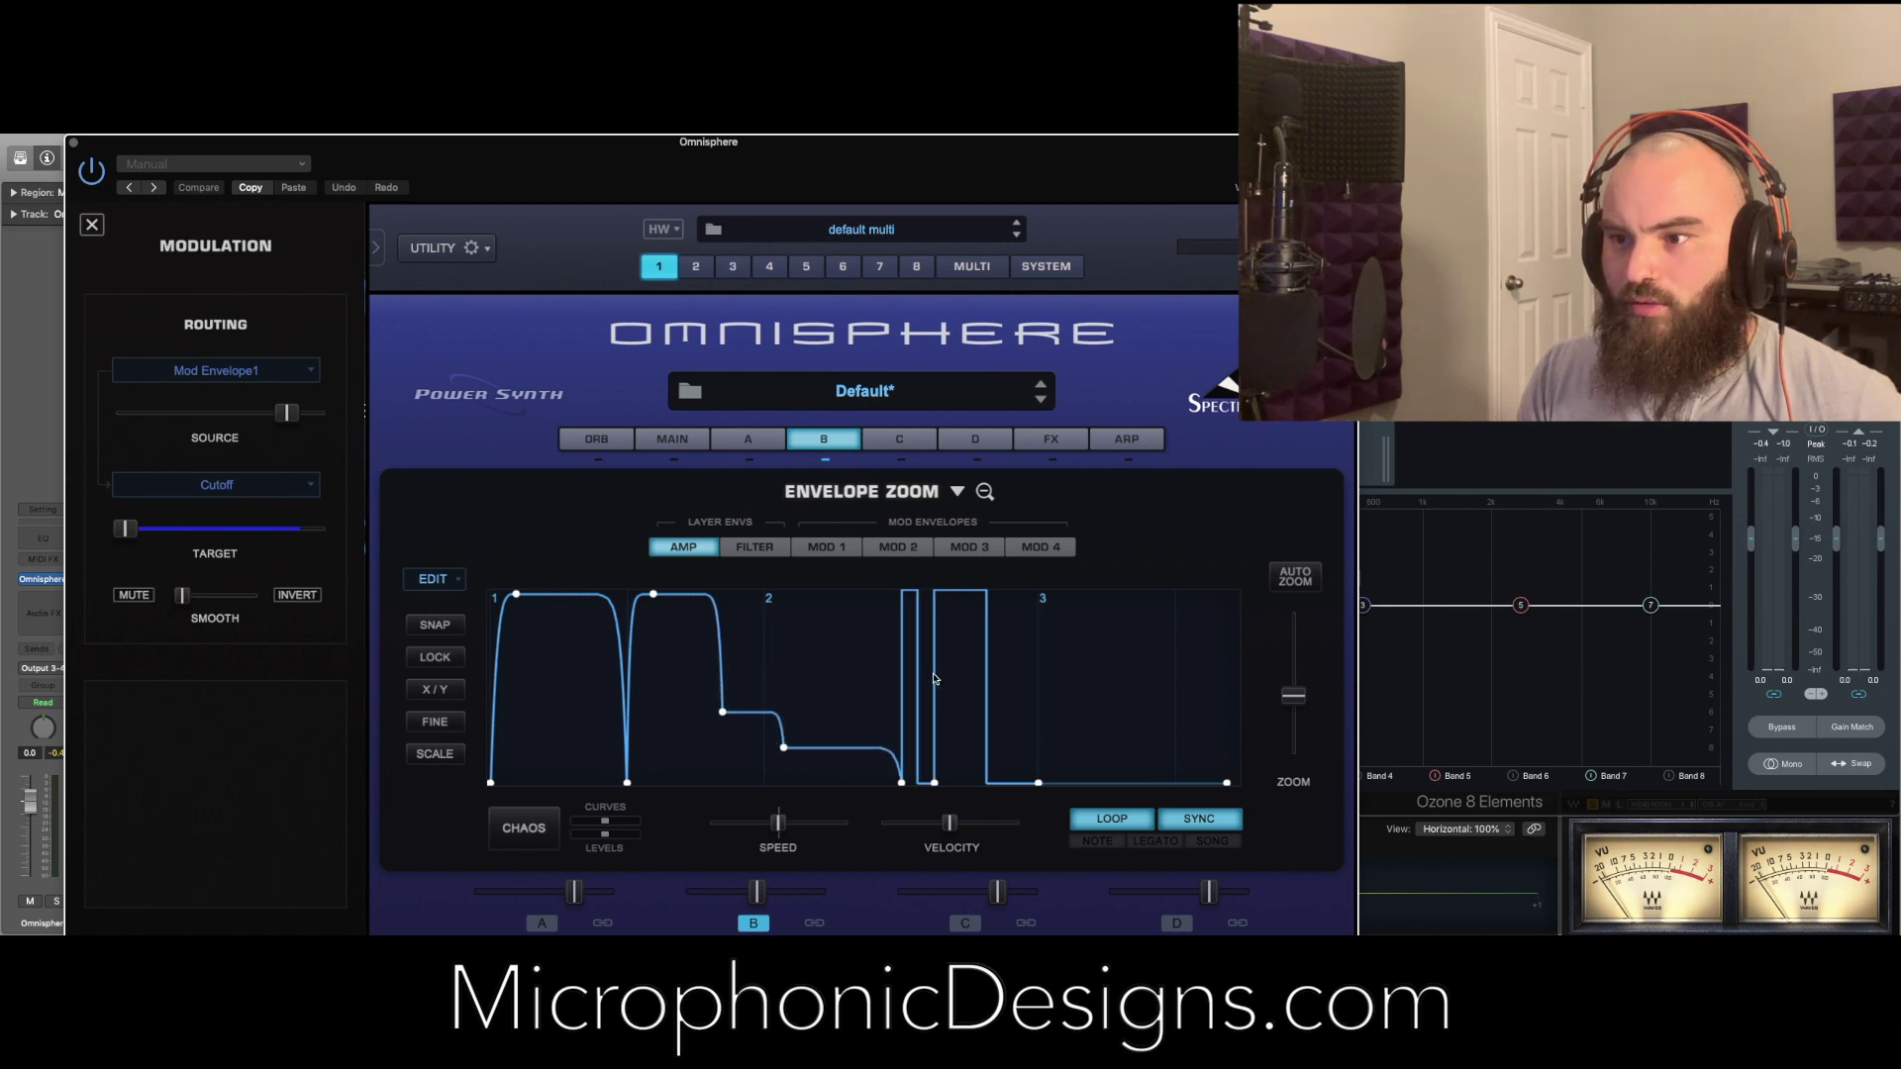
right_click(936, 679)
right_click(918, 681)
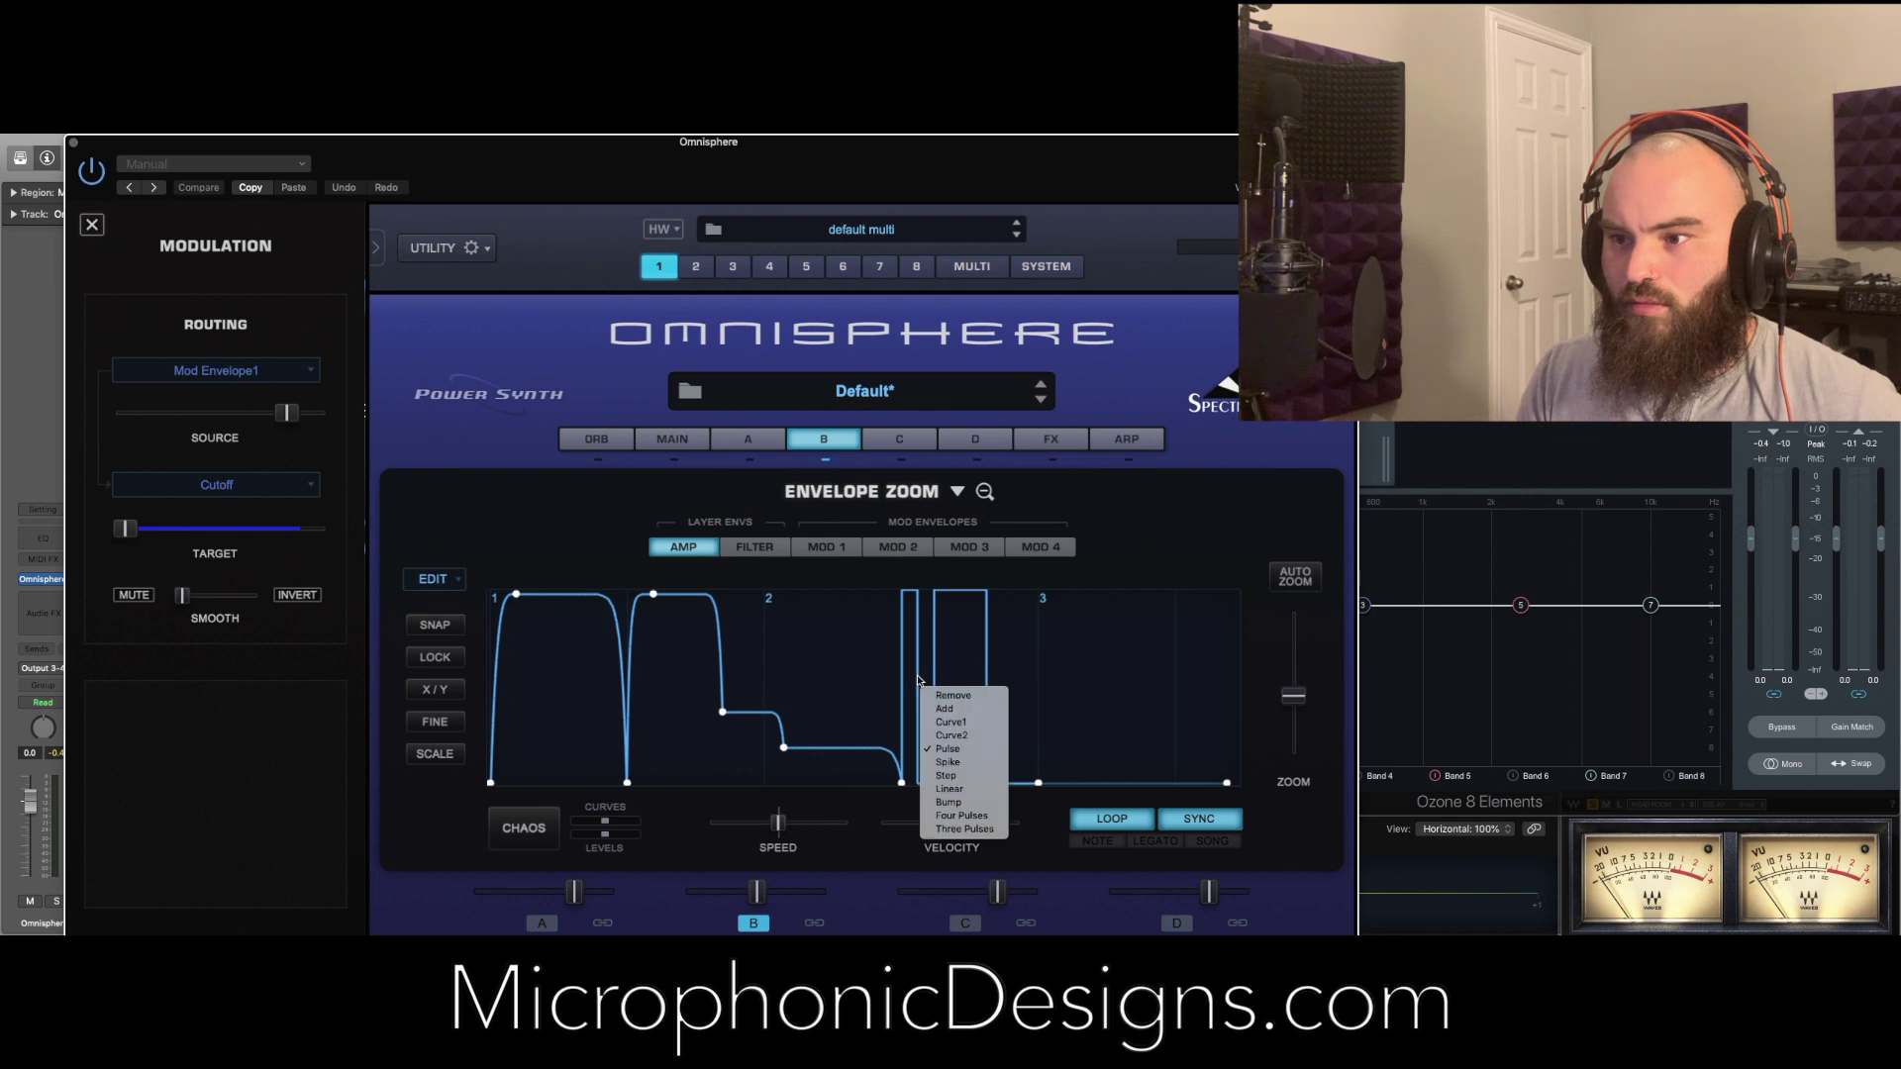
left_click(934, 737)
left_click_drag(936, 786, 903, 784)
right_click(963, 650)
left_click(983, 700)
left_click_drag(908, 632, 917, 619)
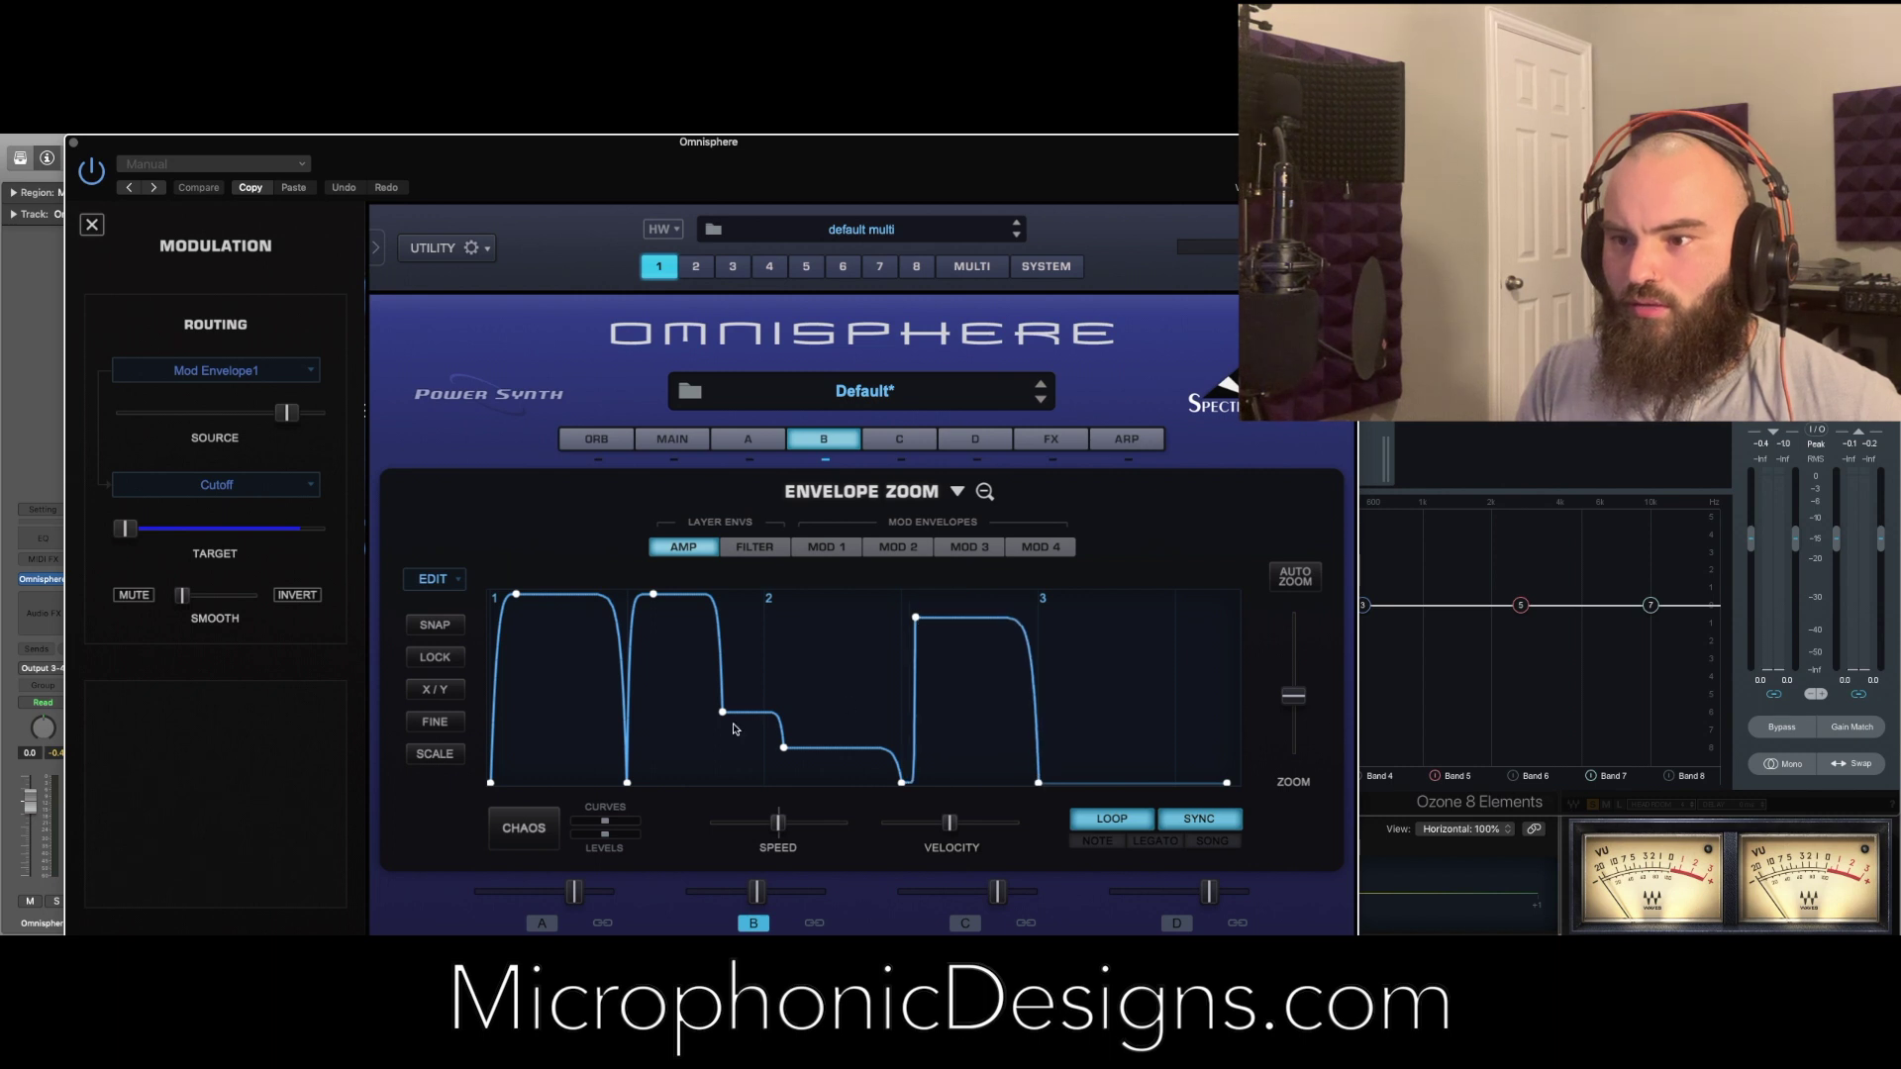
Raise the third and fourth peaks of layer B's amp envelope to about full level and bend their rises outward
left_click_drag(721, 713, 800, 592)
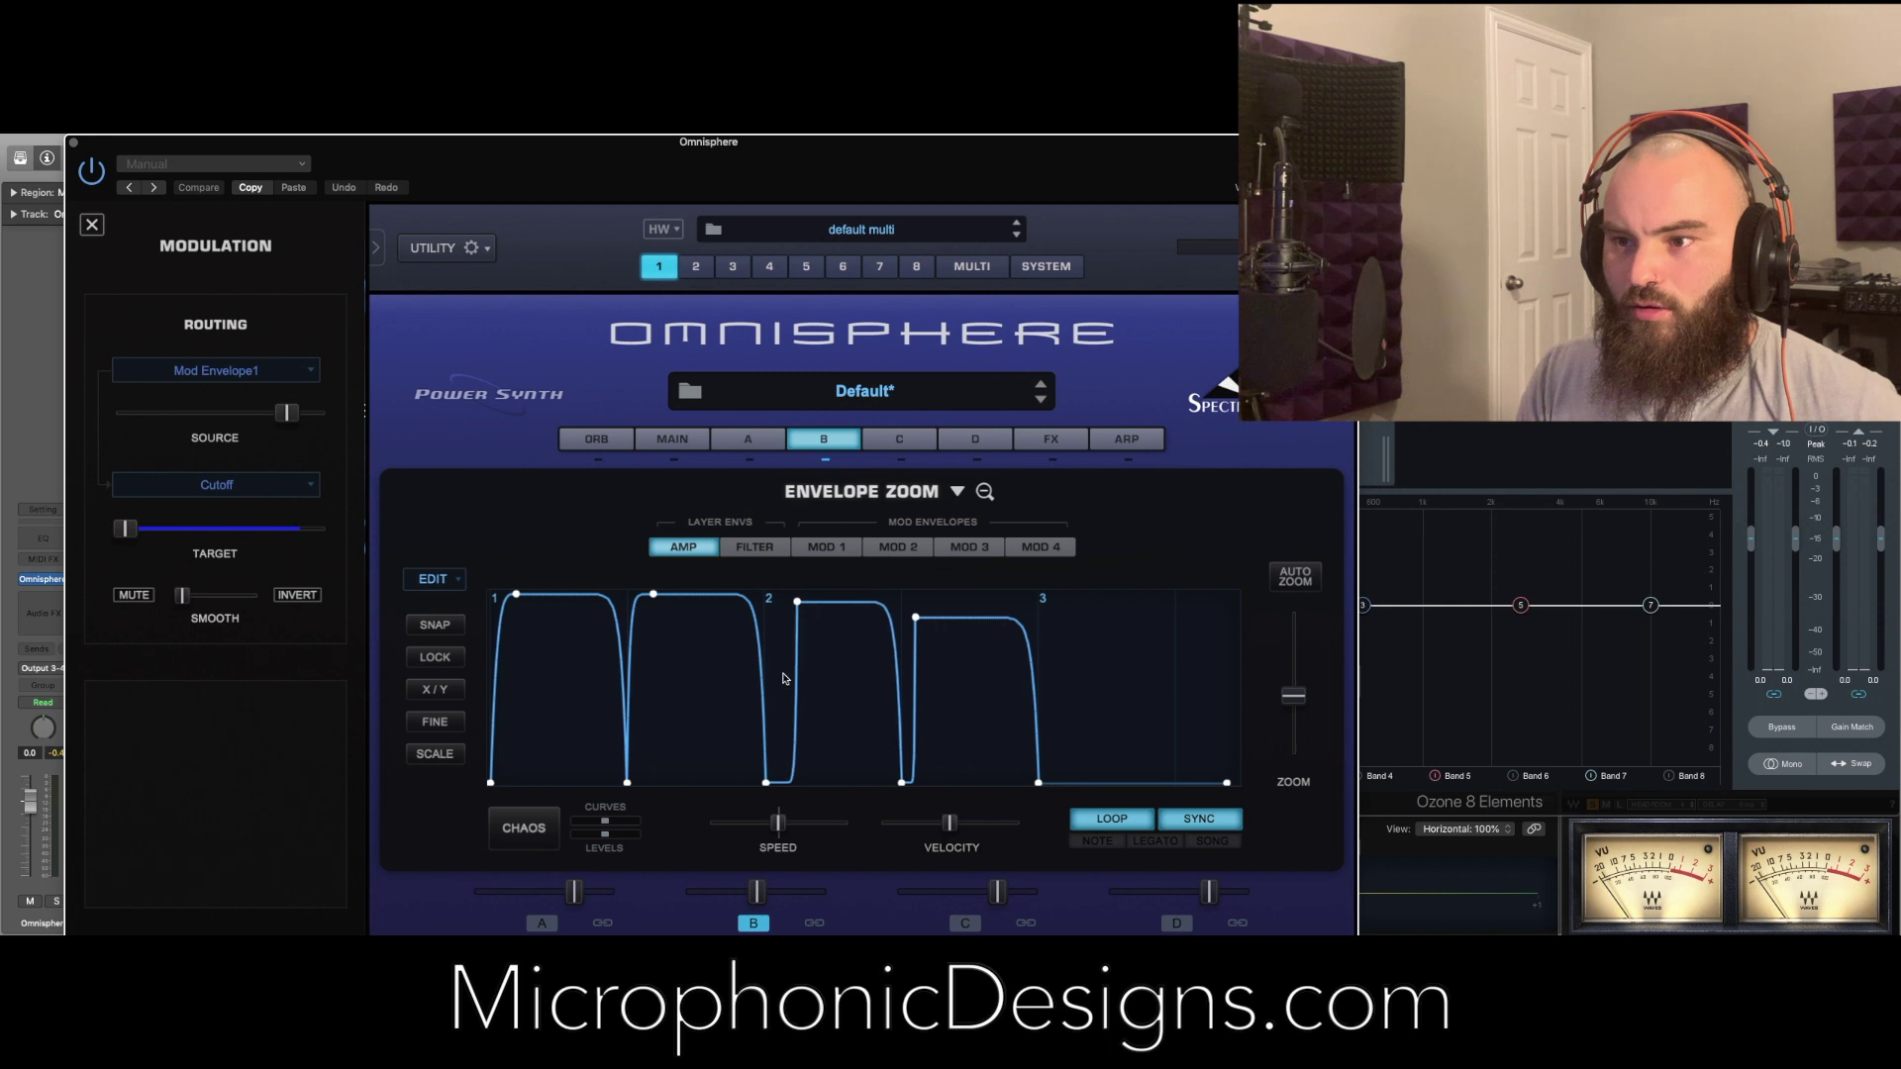
left_click_drag(797, 682, 750, 649)
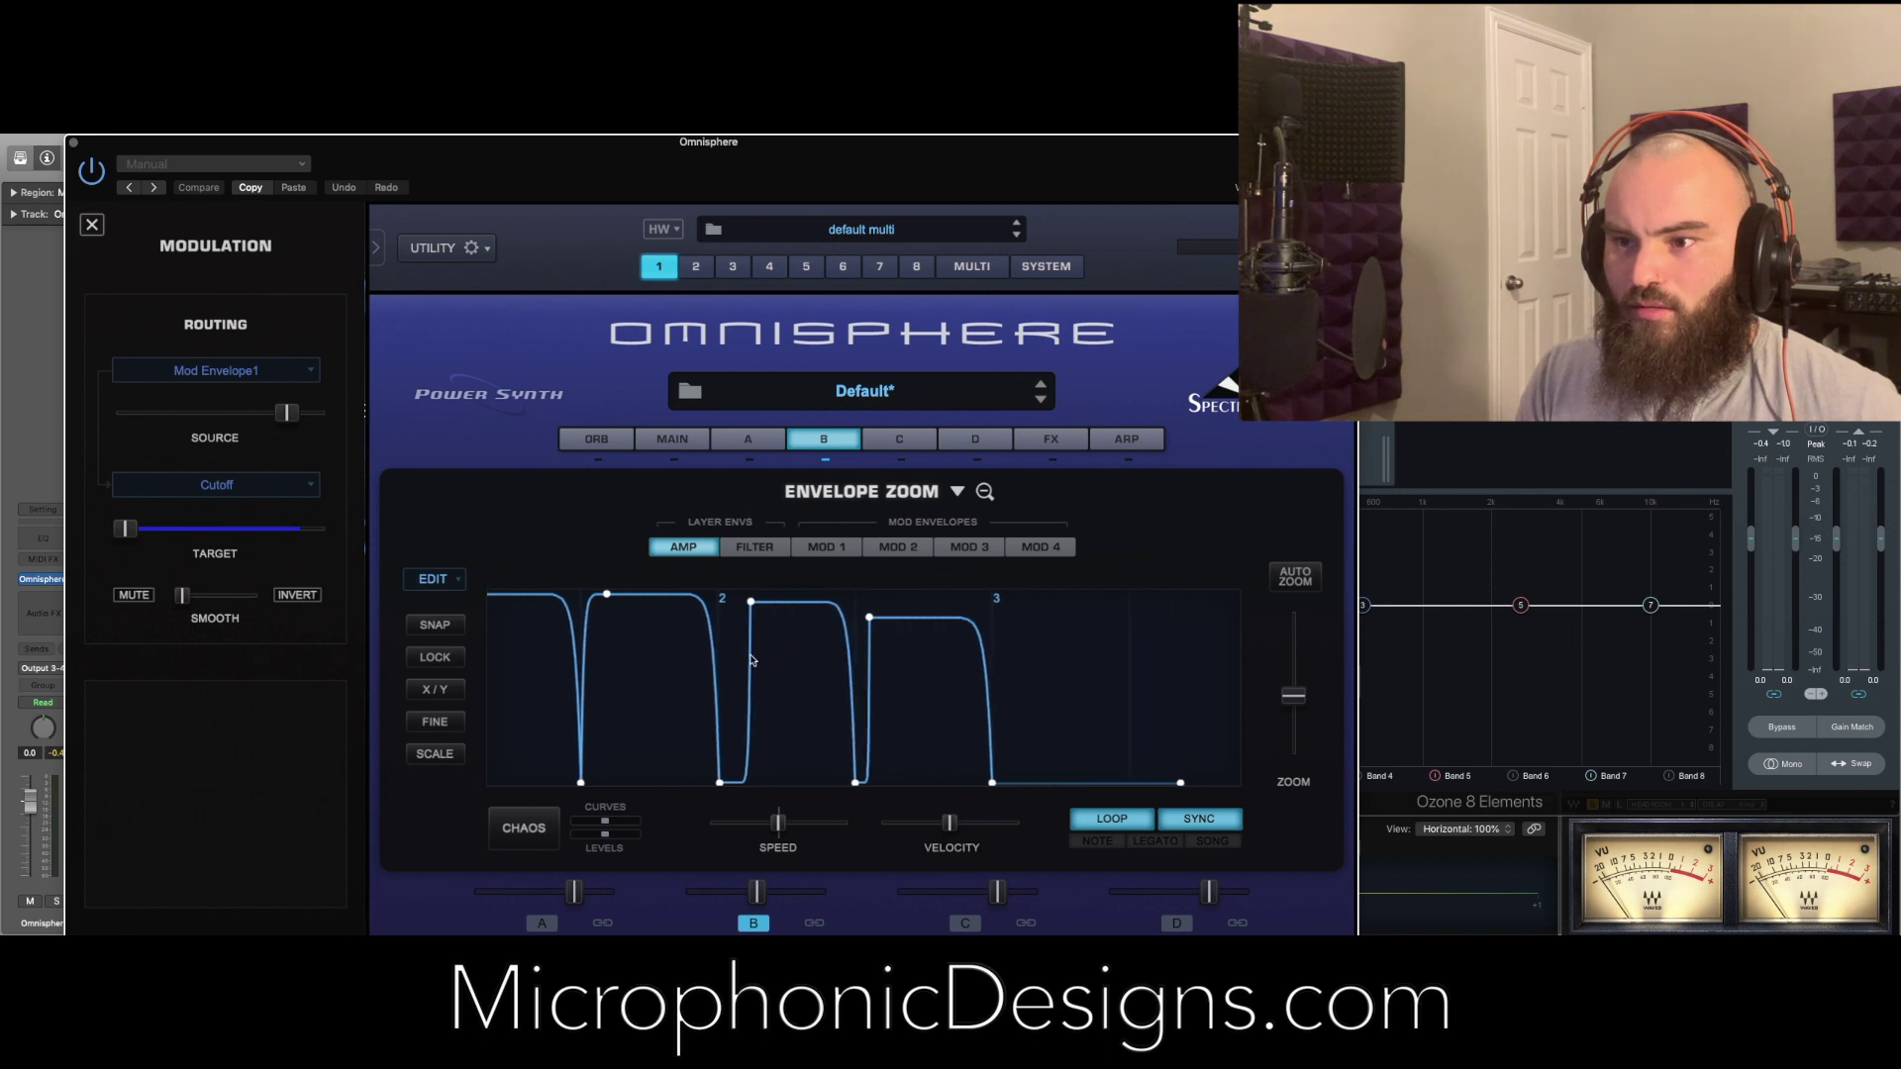
left_click_drag(739, 751, 748, 602)
left_click_drag(868, 617, 874, 595)
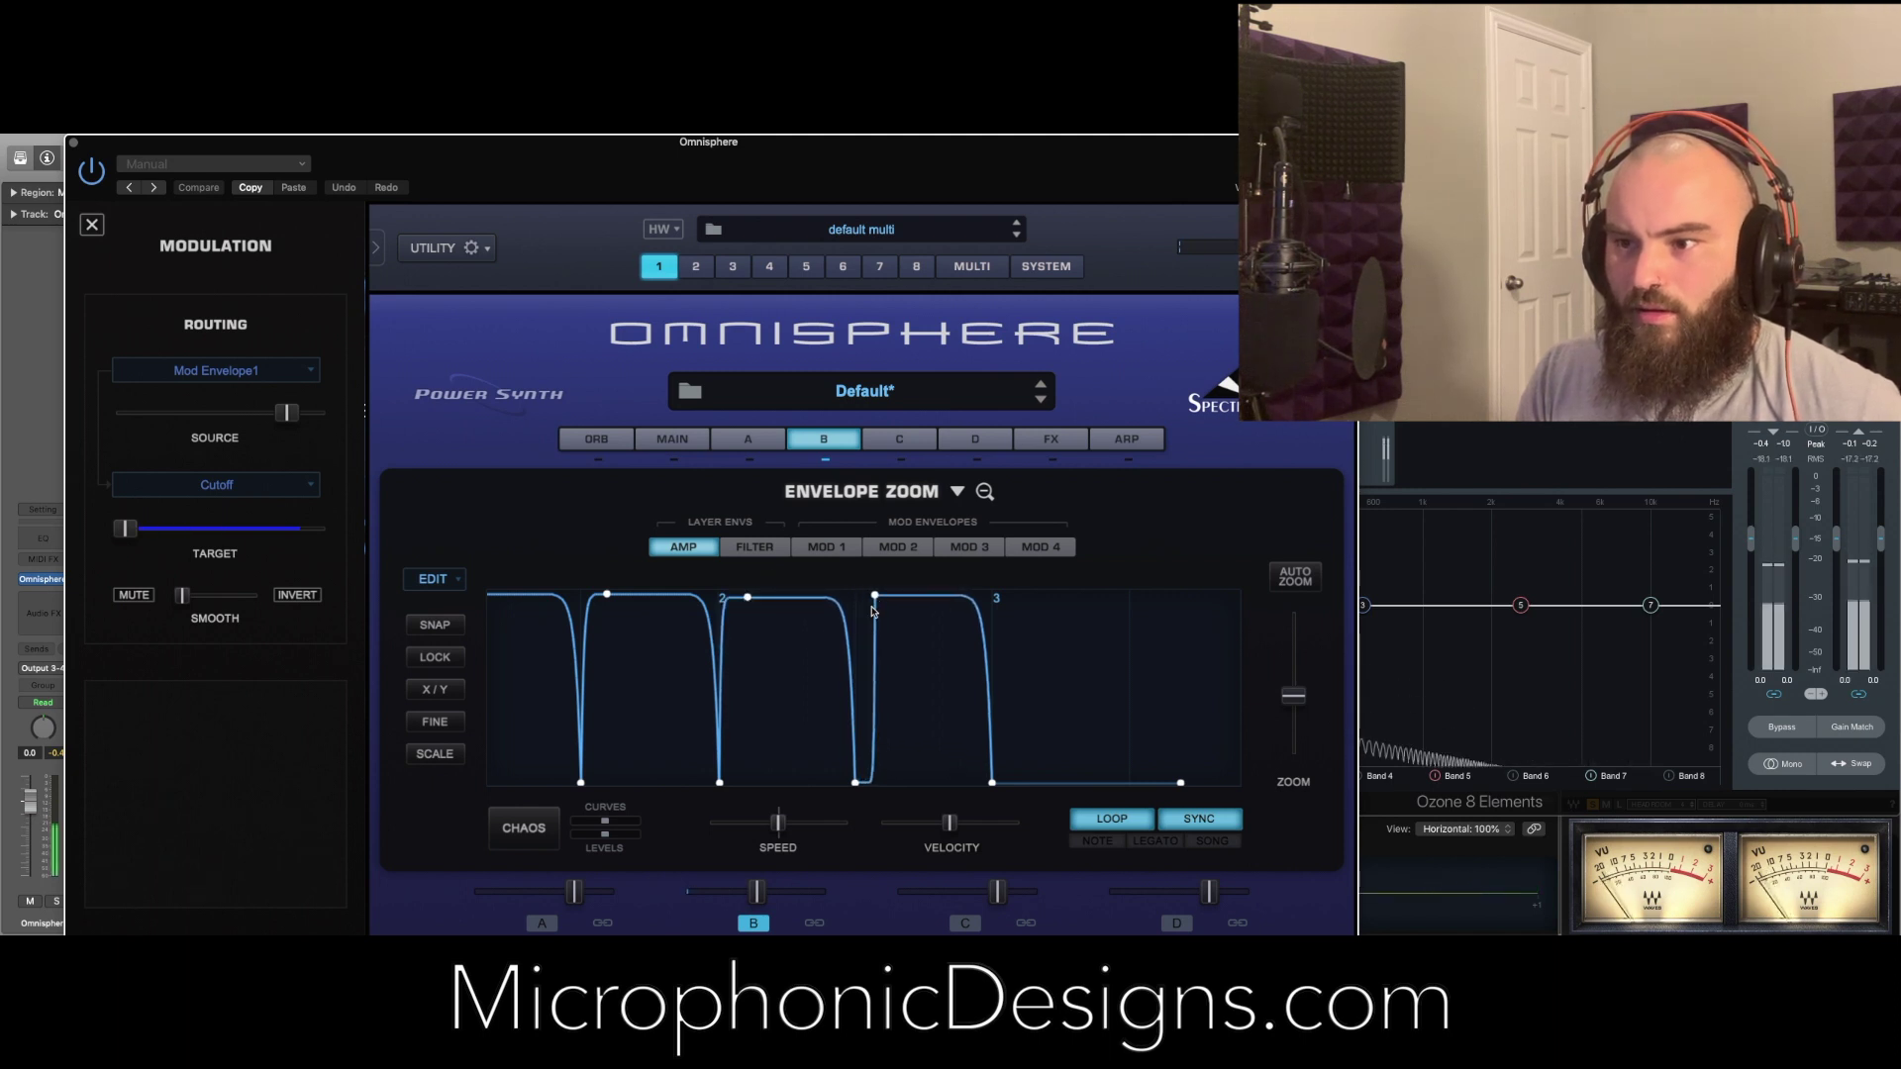
left_click_drag(867, 735, 862, 635)
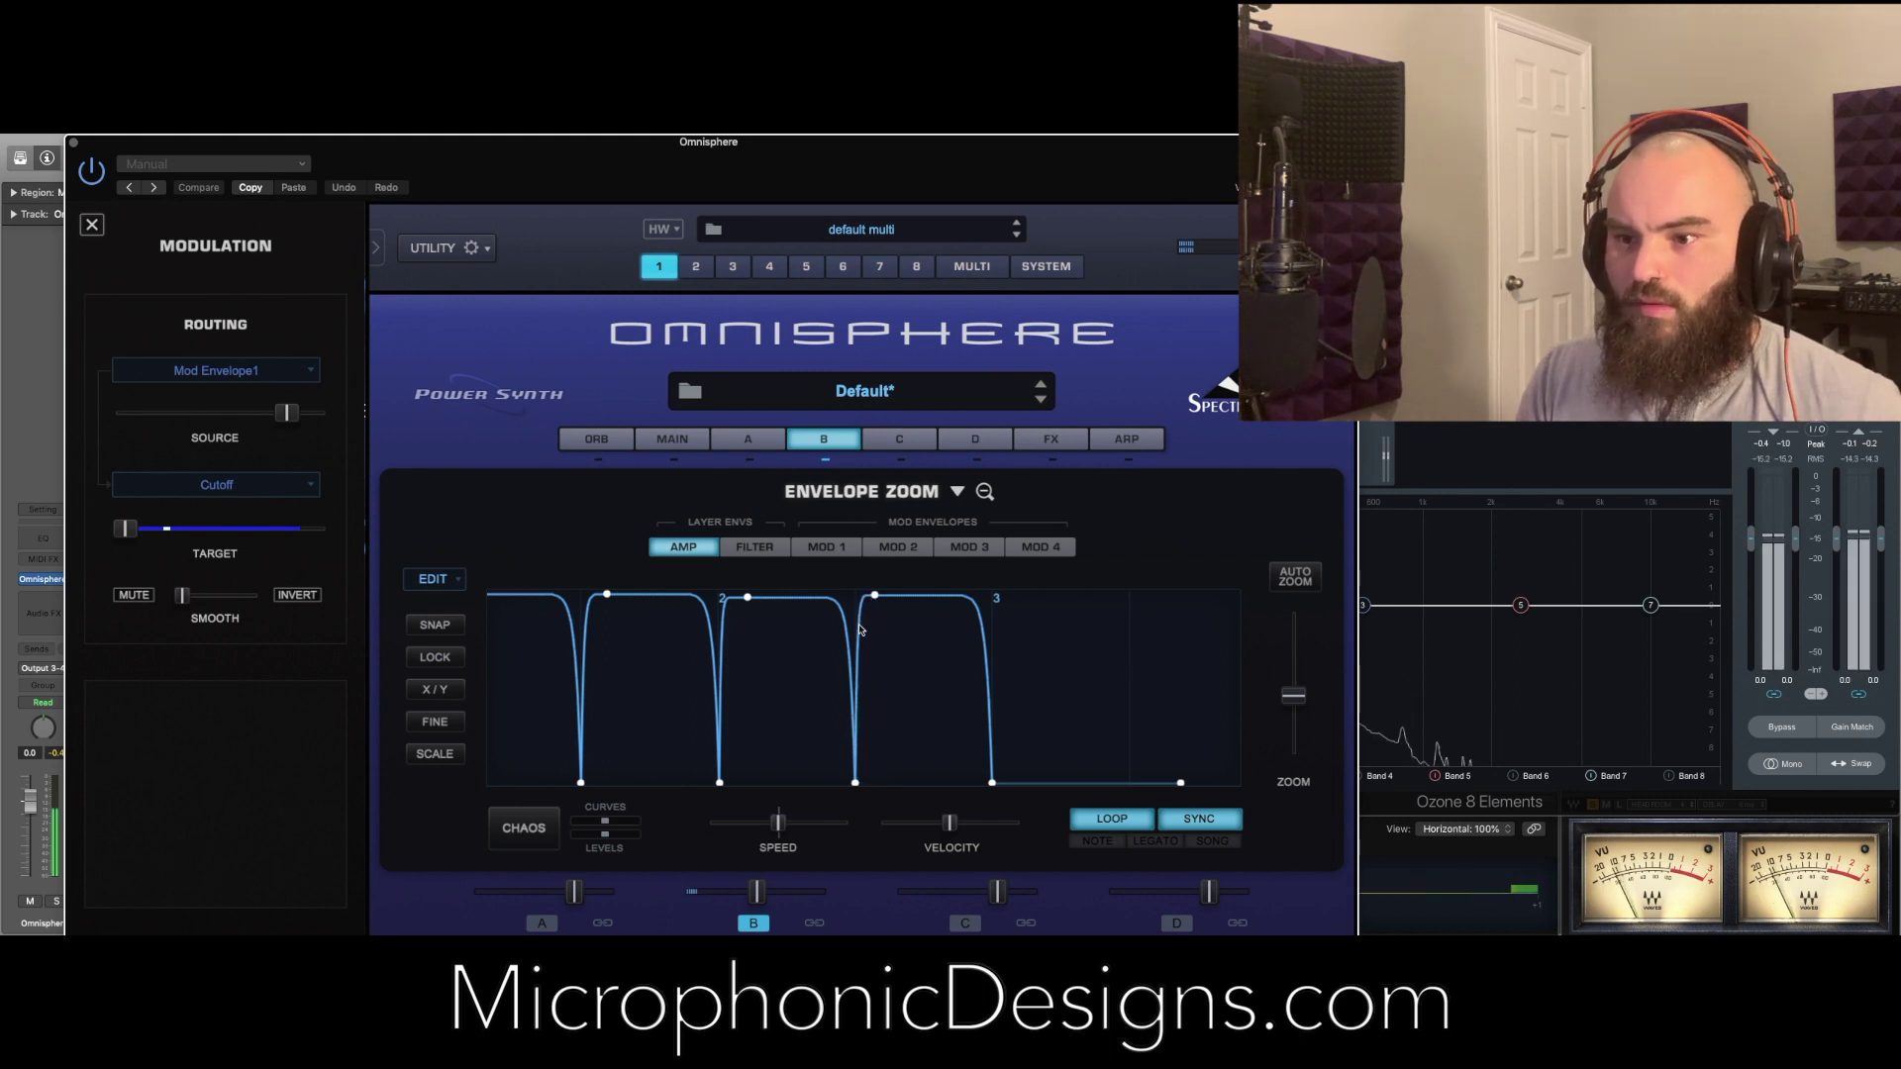
left_click(1061, 722)
key("super+z")
key("super+z")
key("super+z")
key("super+z")
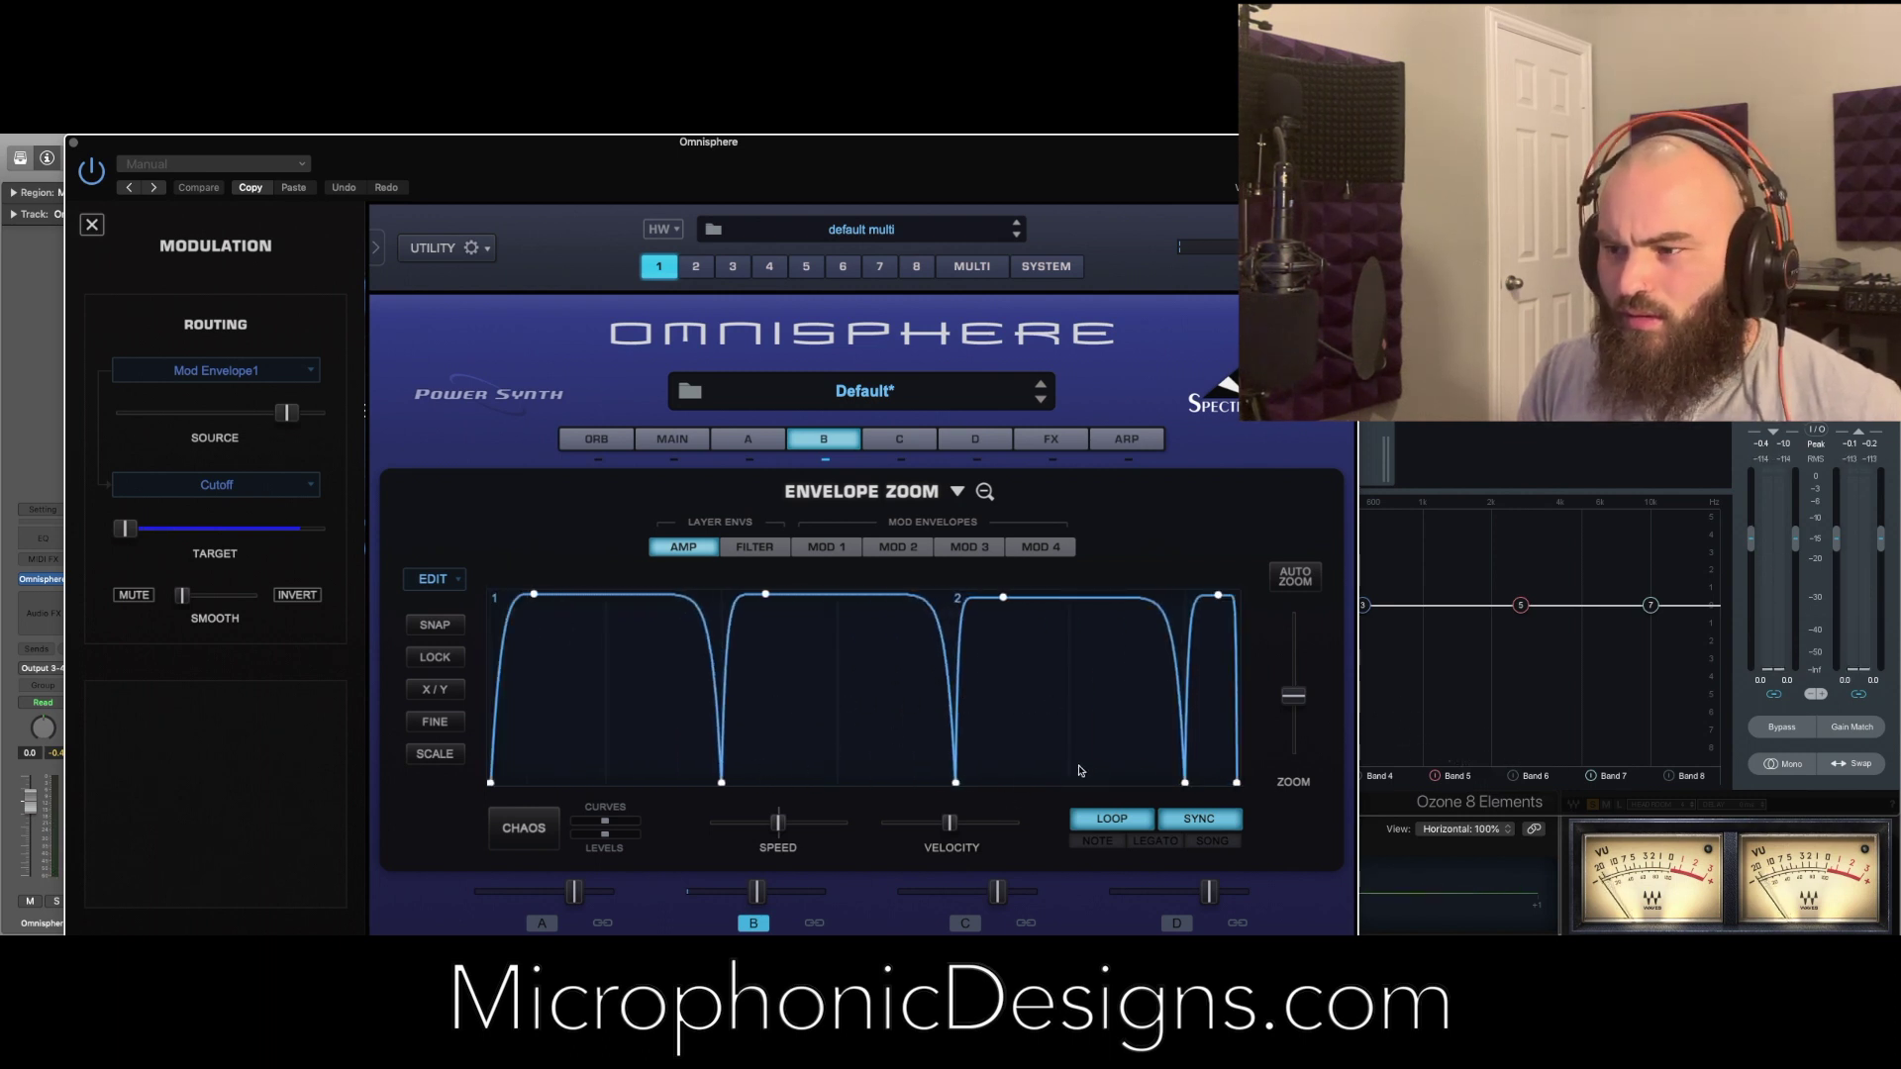
key("super+shift+z")
key("super+shift+z")
key("super+shift+z")
key("super+shift+z")
key("super+shift+z")
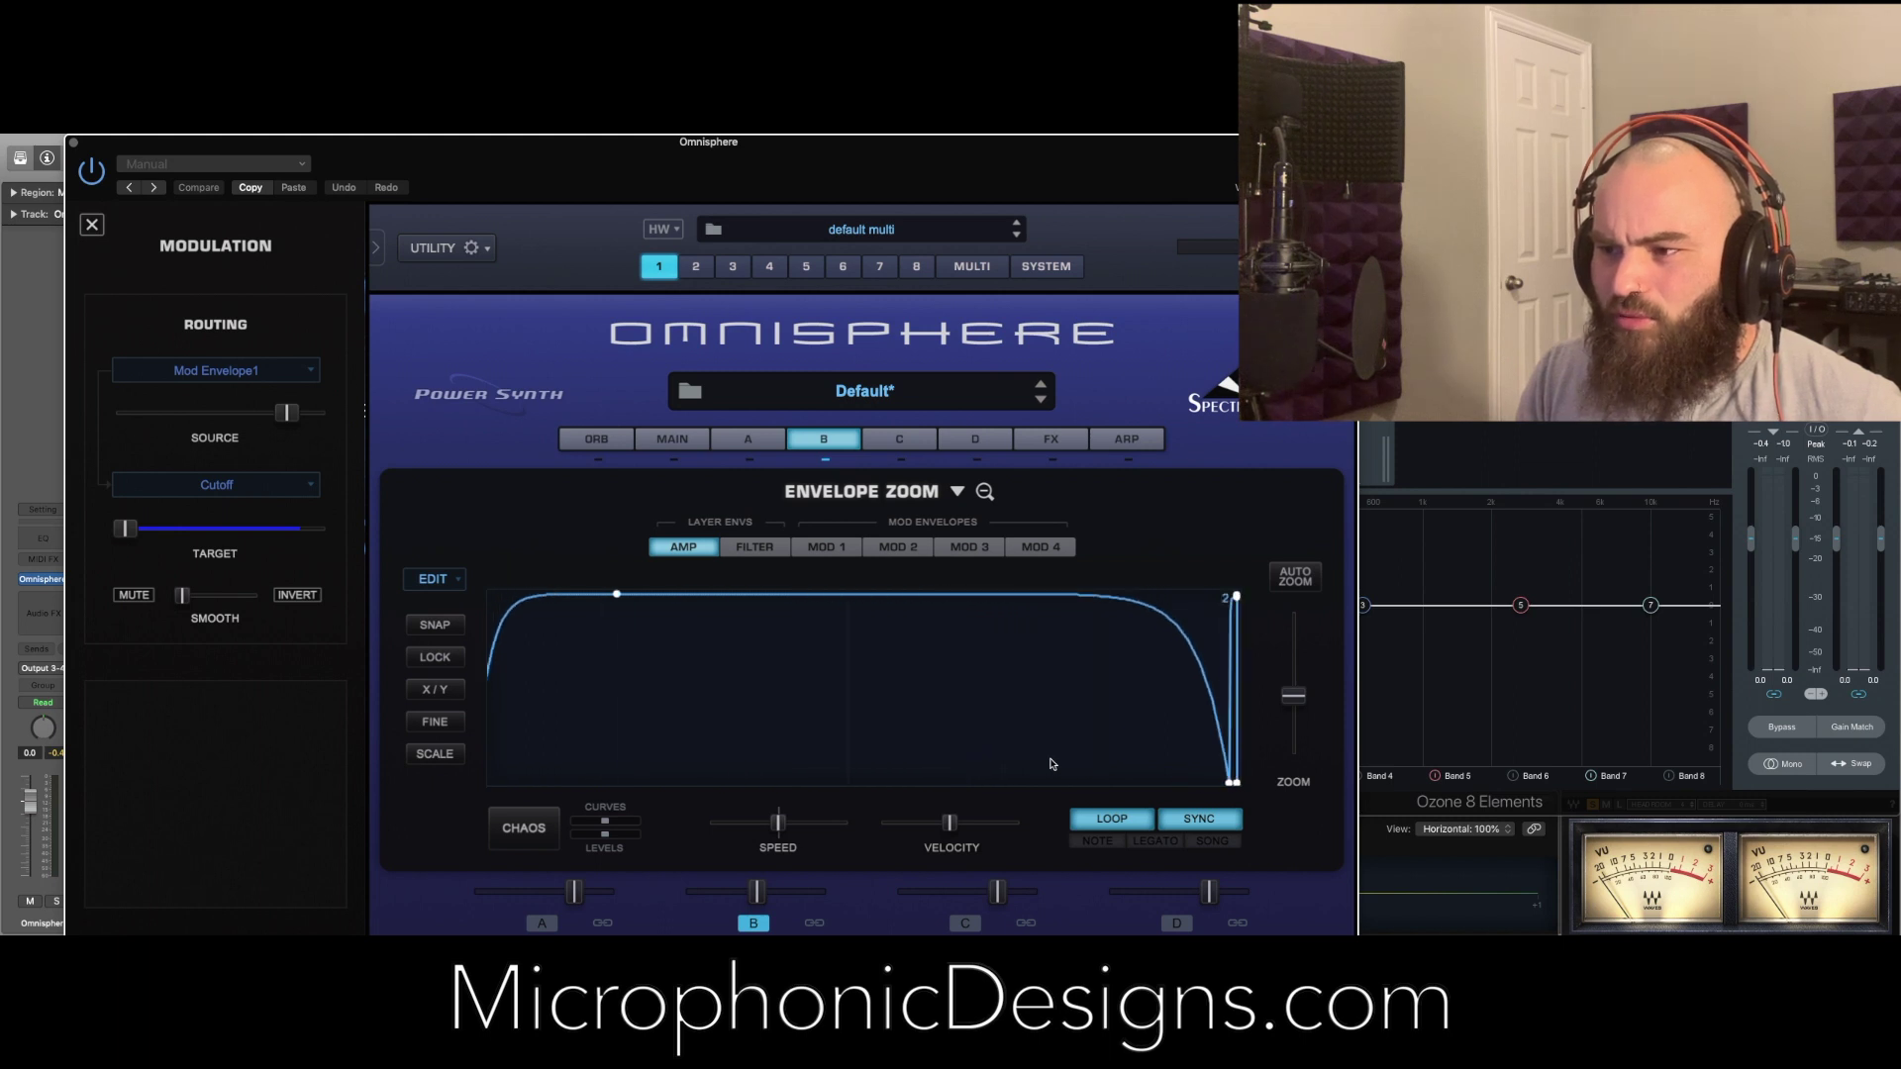
key("super+z")
key("super+z")
key("super+z")
key("super+z")
key("super+shift+z")
key("super+z")
key("super+shift+z")
key("super+z")
key("super+shift+z")
key("super+z")
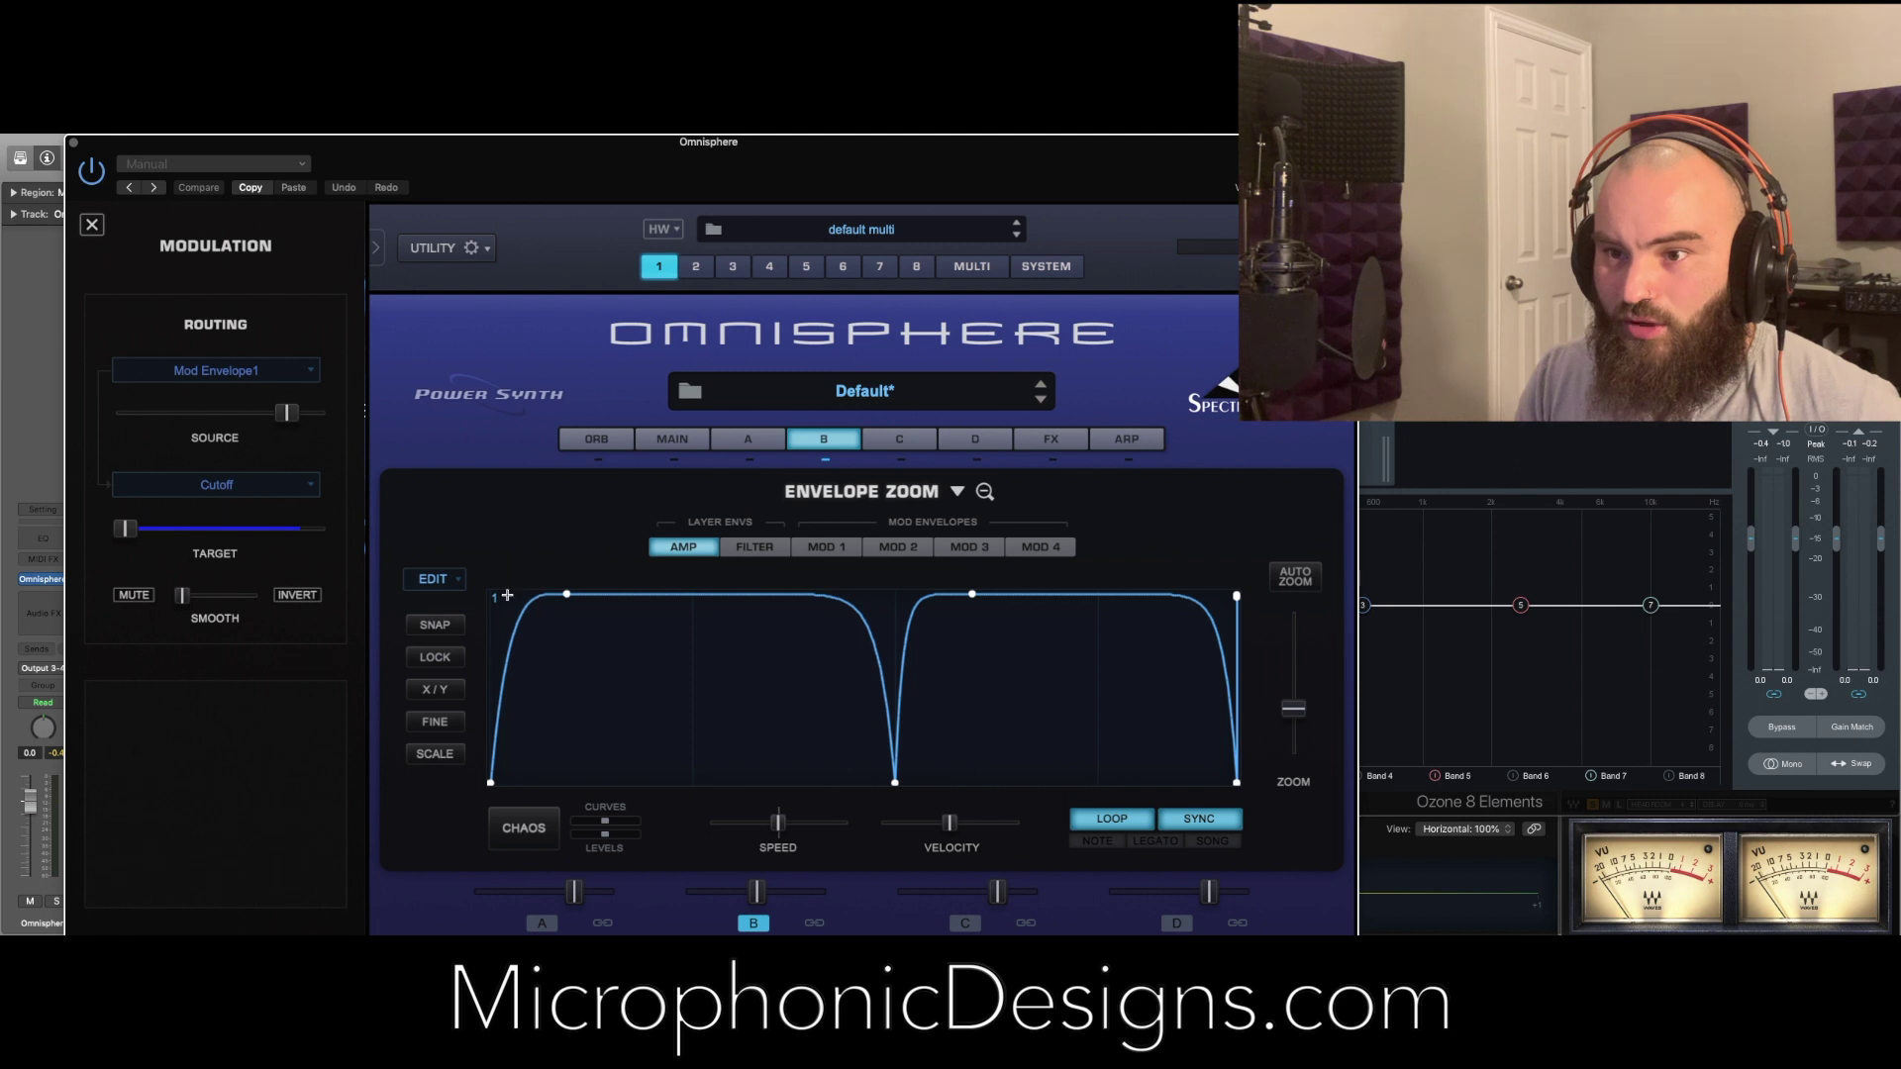
Move all four peak points of layer B's amp envelope earlier at full level so each pulse rises more steeply
left_click_drag(567, 595, 509, 598)
left_click_drag(972, 594, 921, 595)
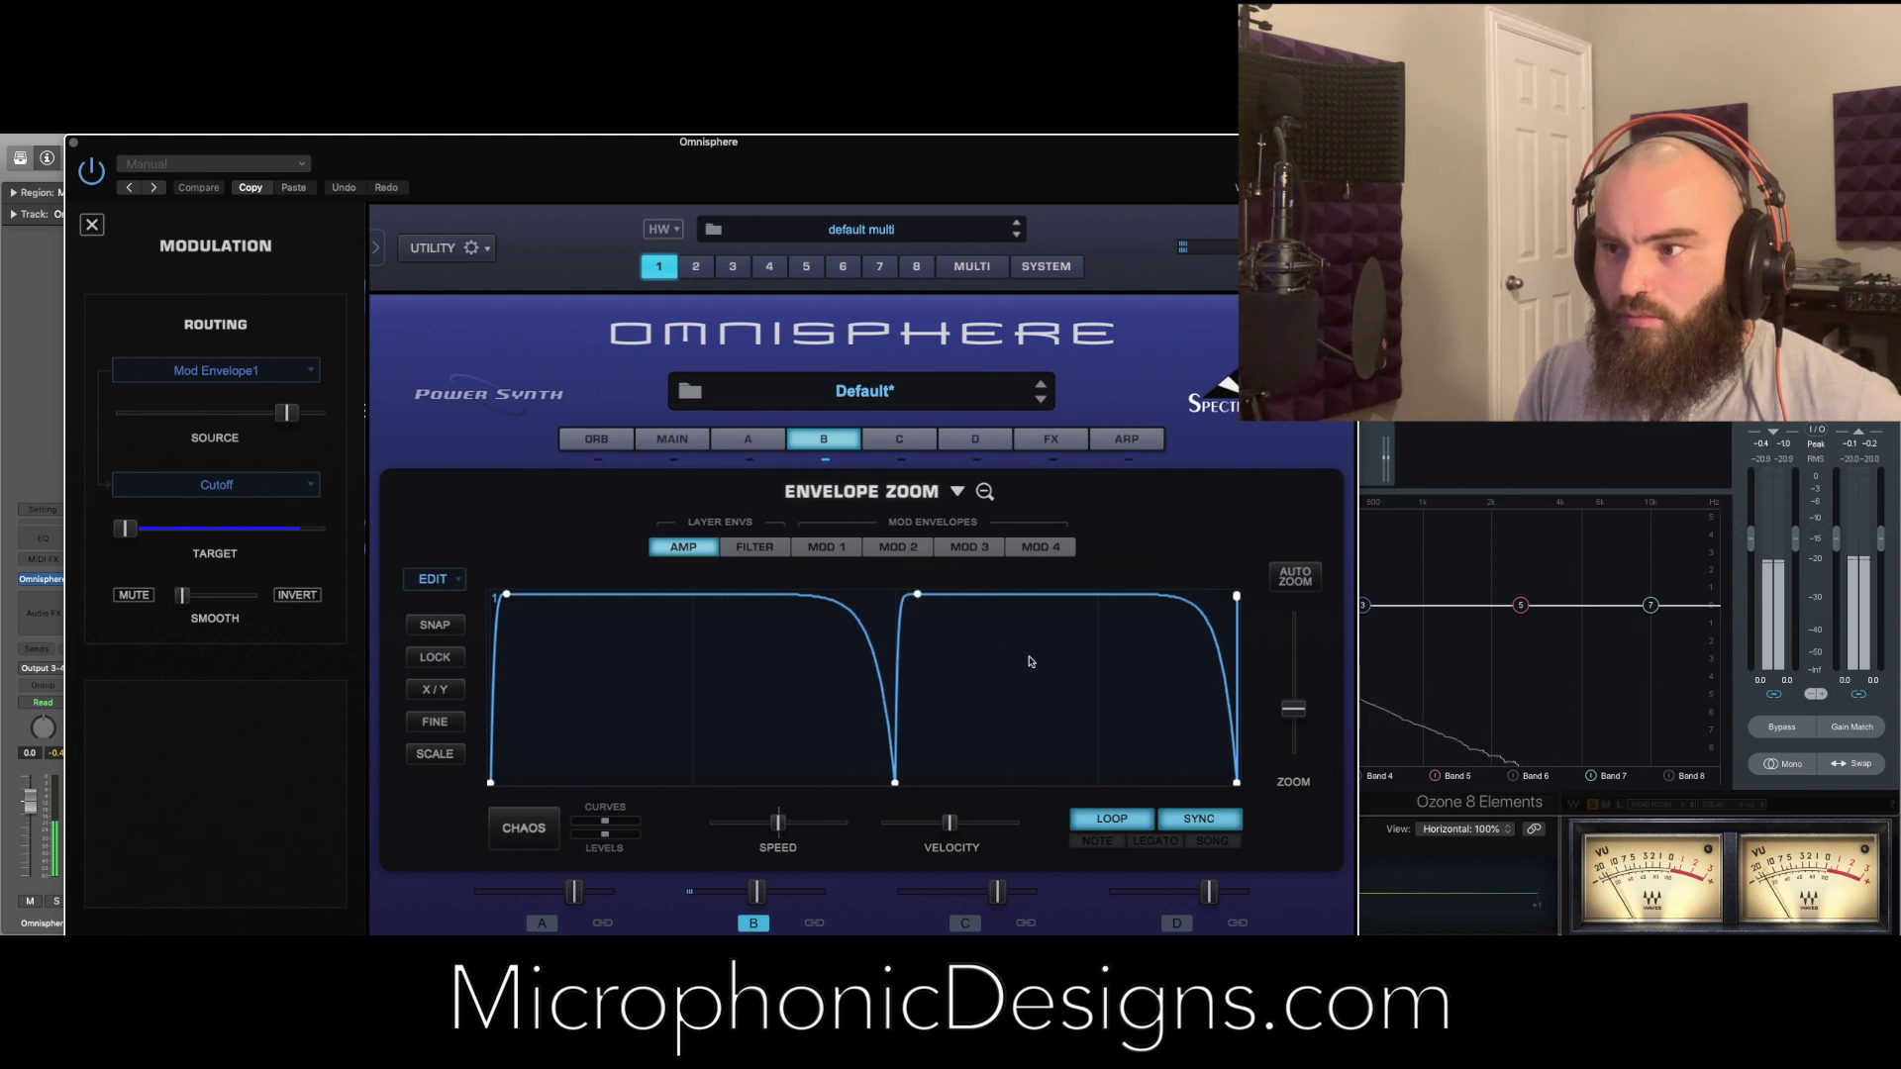
scroll(946, 668, "right", 2)
scroll(945, 668, "right", 5)
left_click_drag(1052, 603, 1003, 598)
scroll(1083, 685, "right", 5)
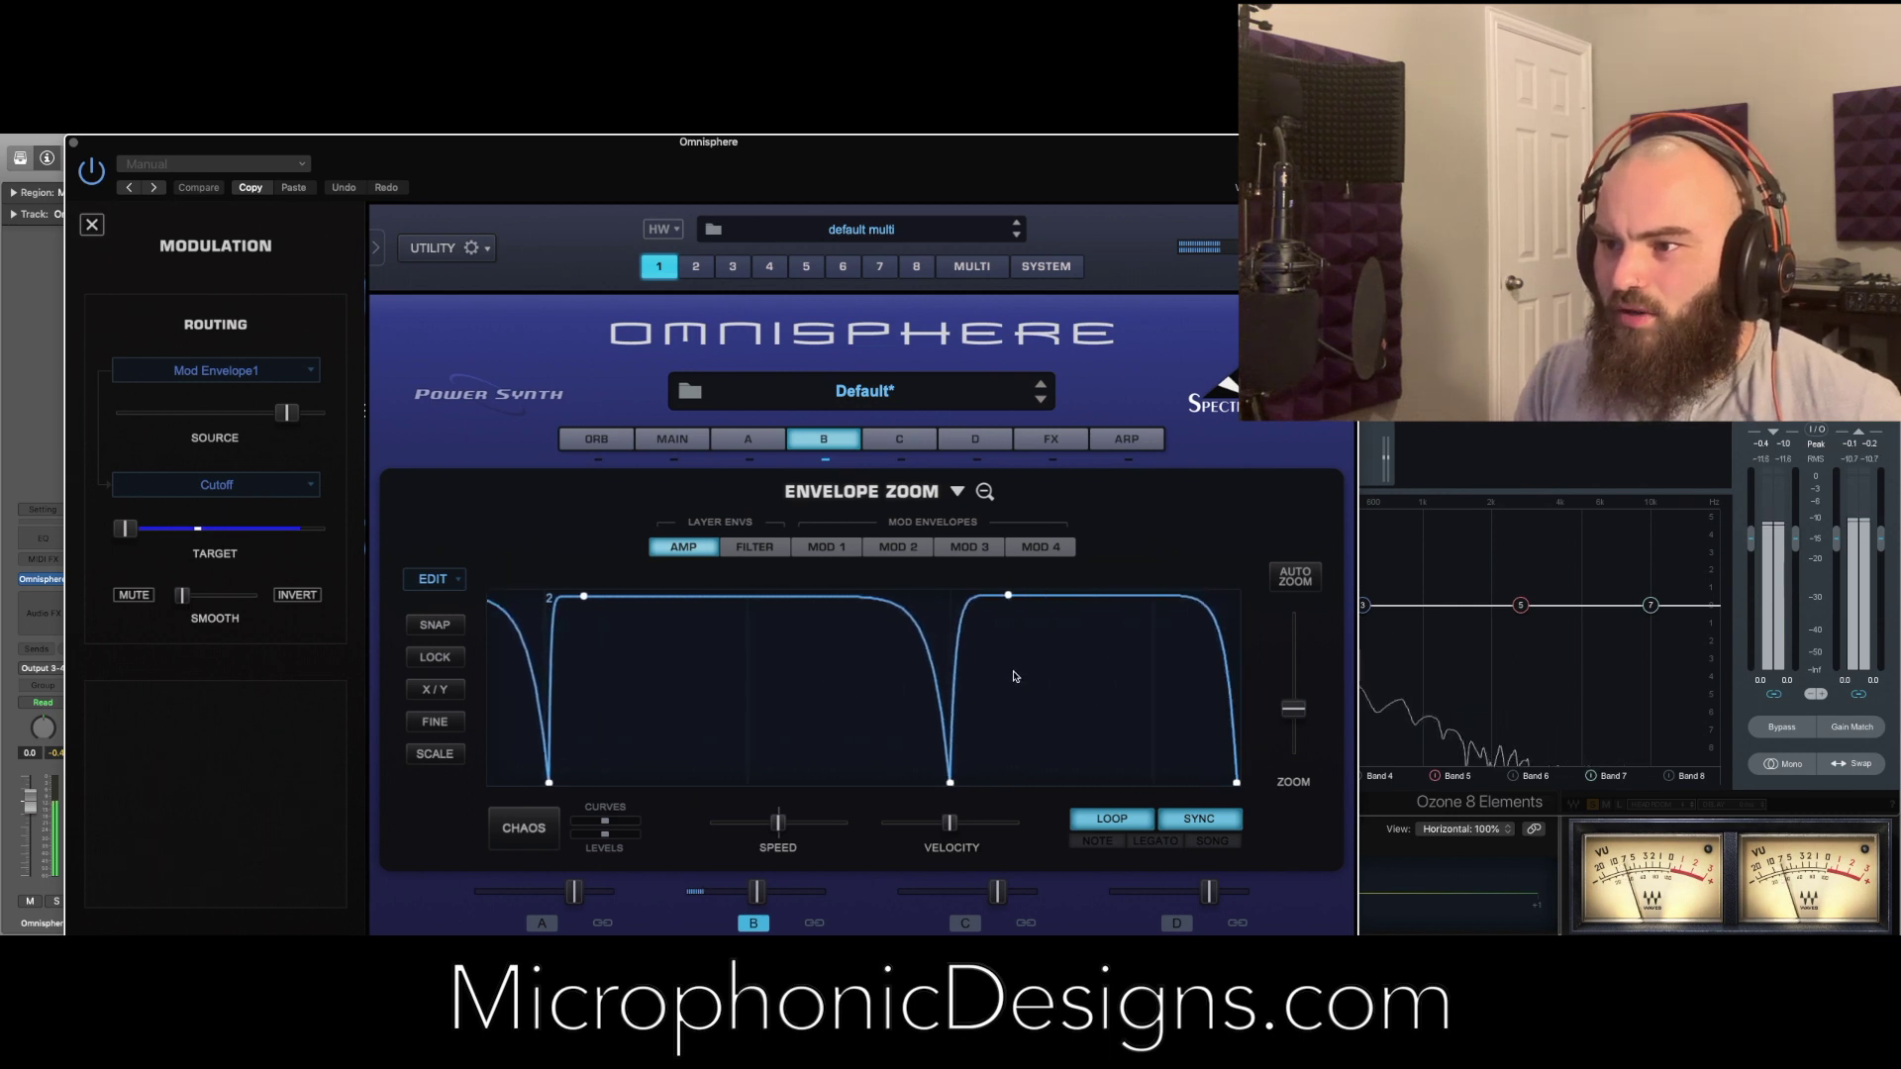
left_click_drag(1008, 595, 986, 592)
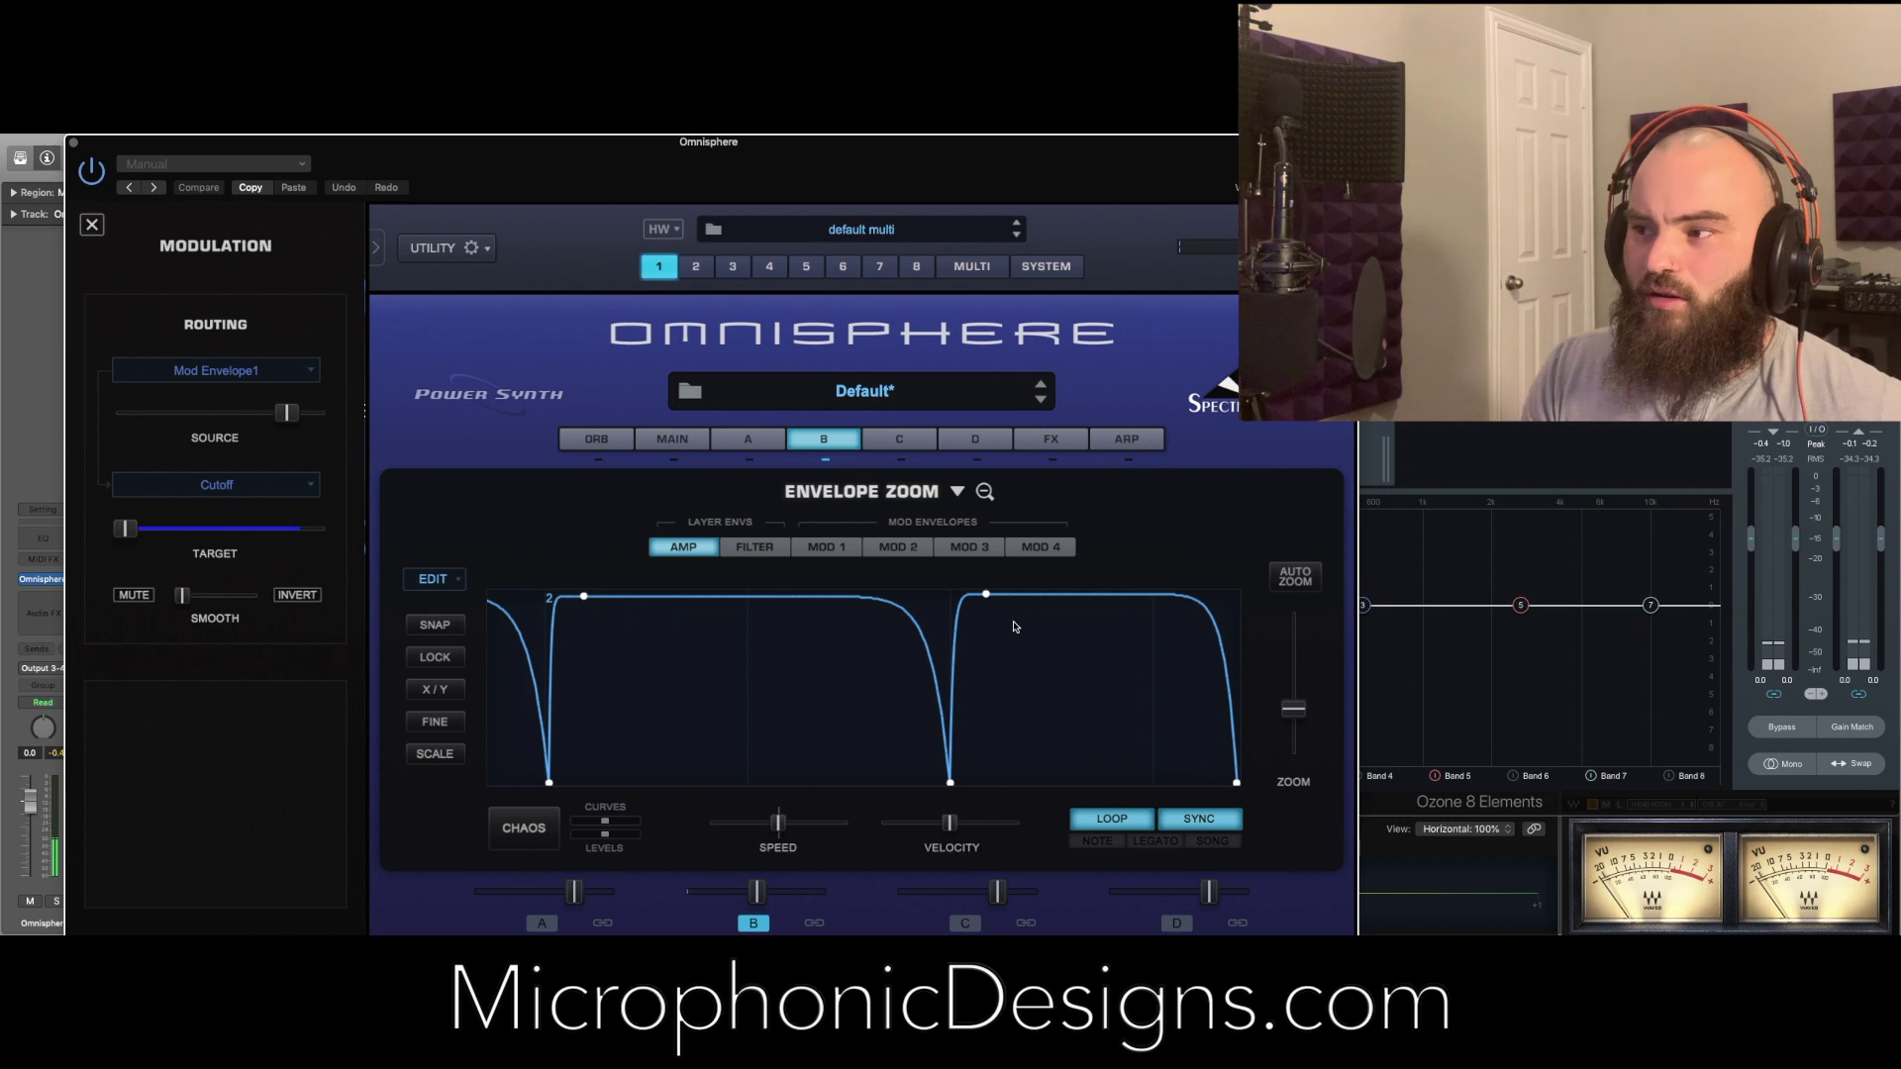
Bring the Ozone spectrum display forward, then turn layer A on alongside layer B
left_click(1480, 745)
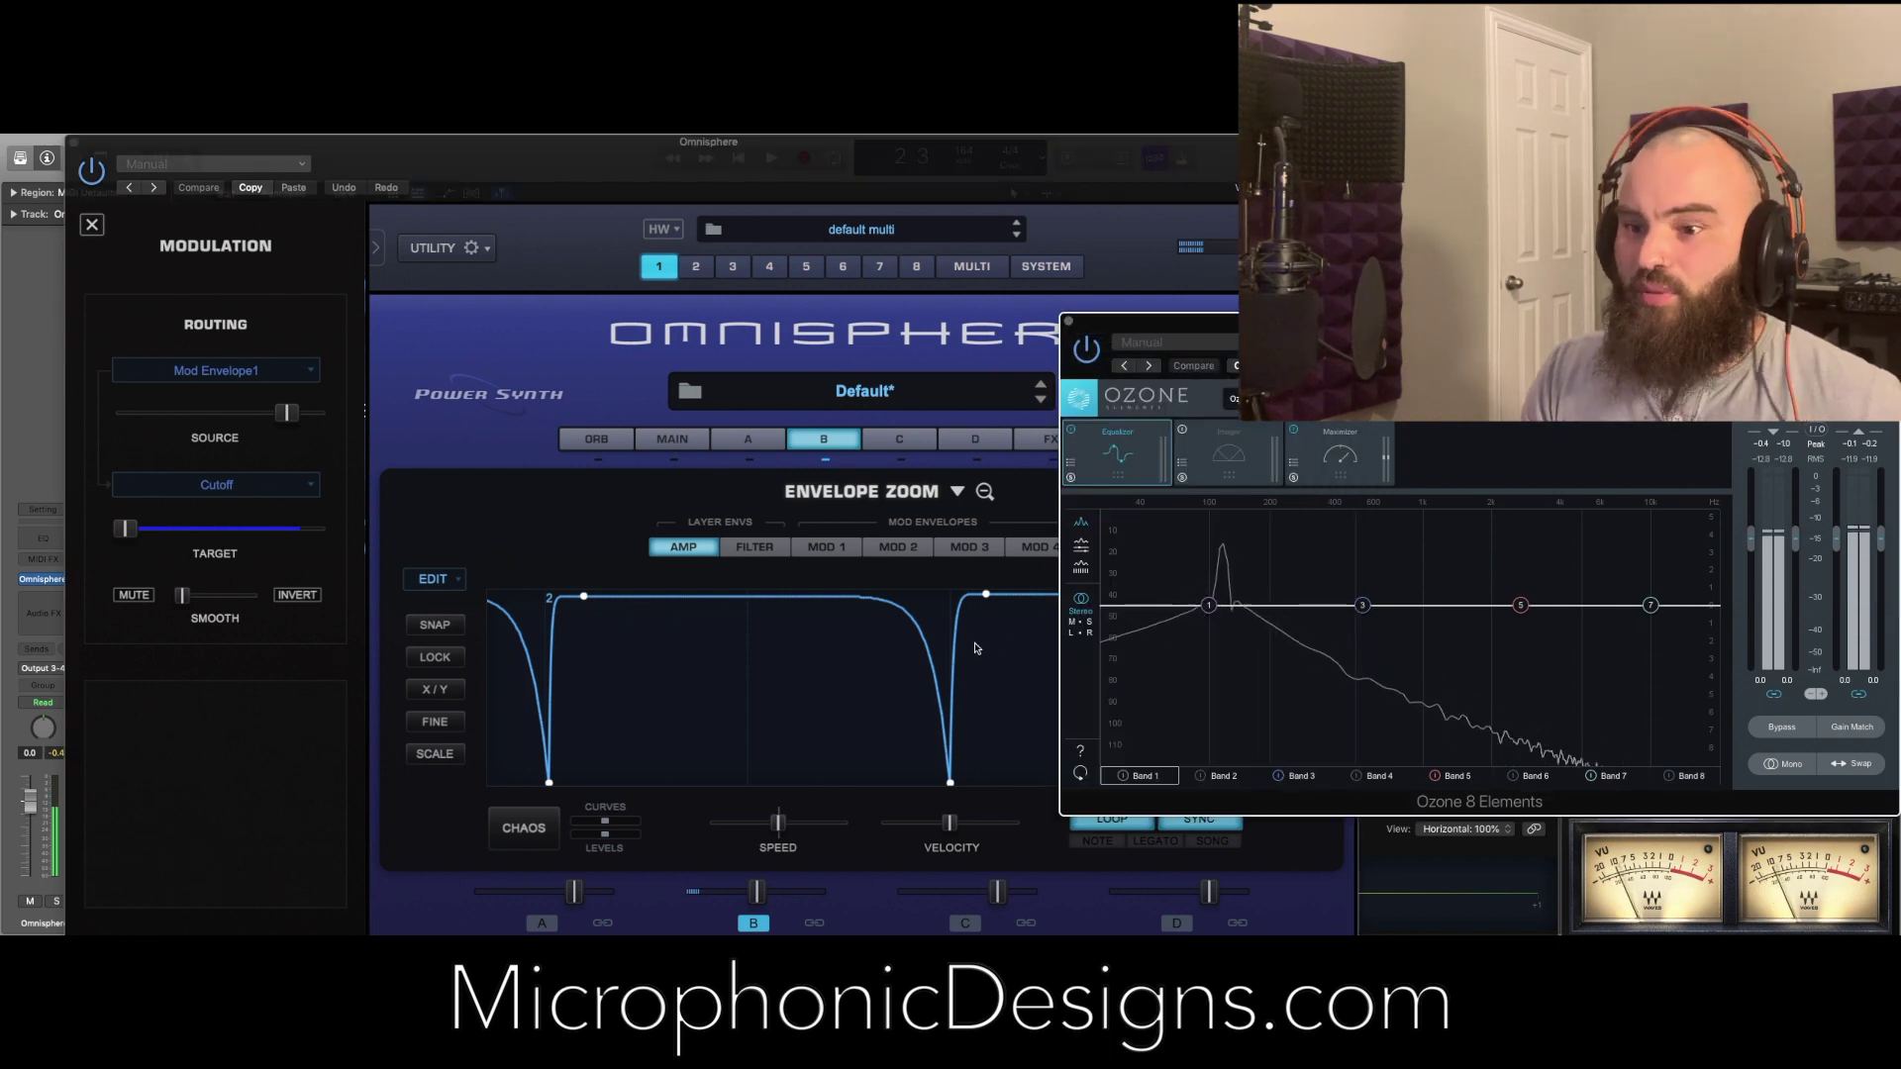
left_click(542, 922)
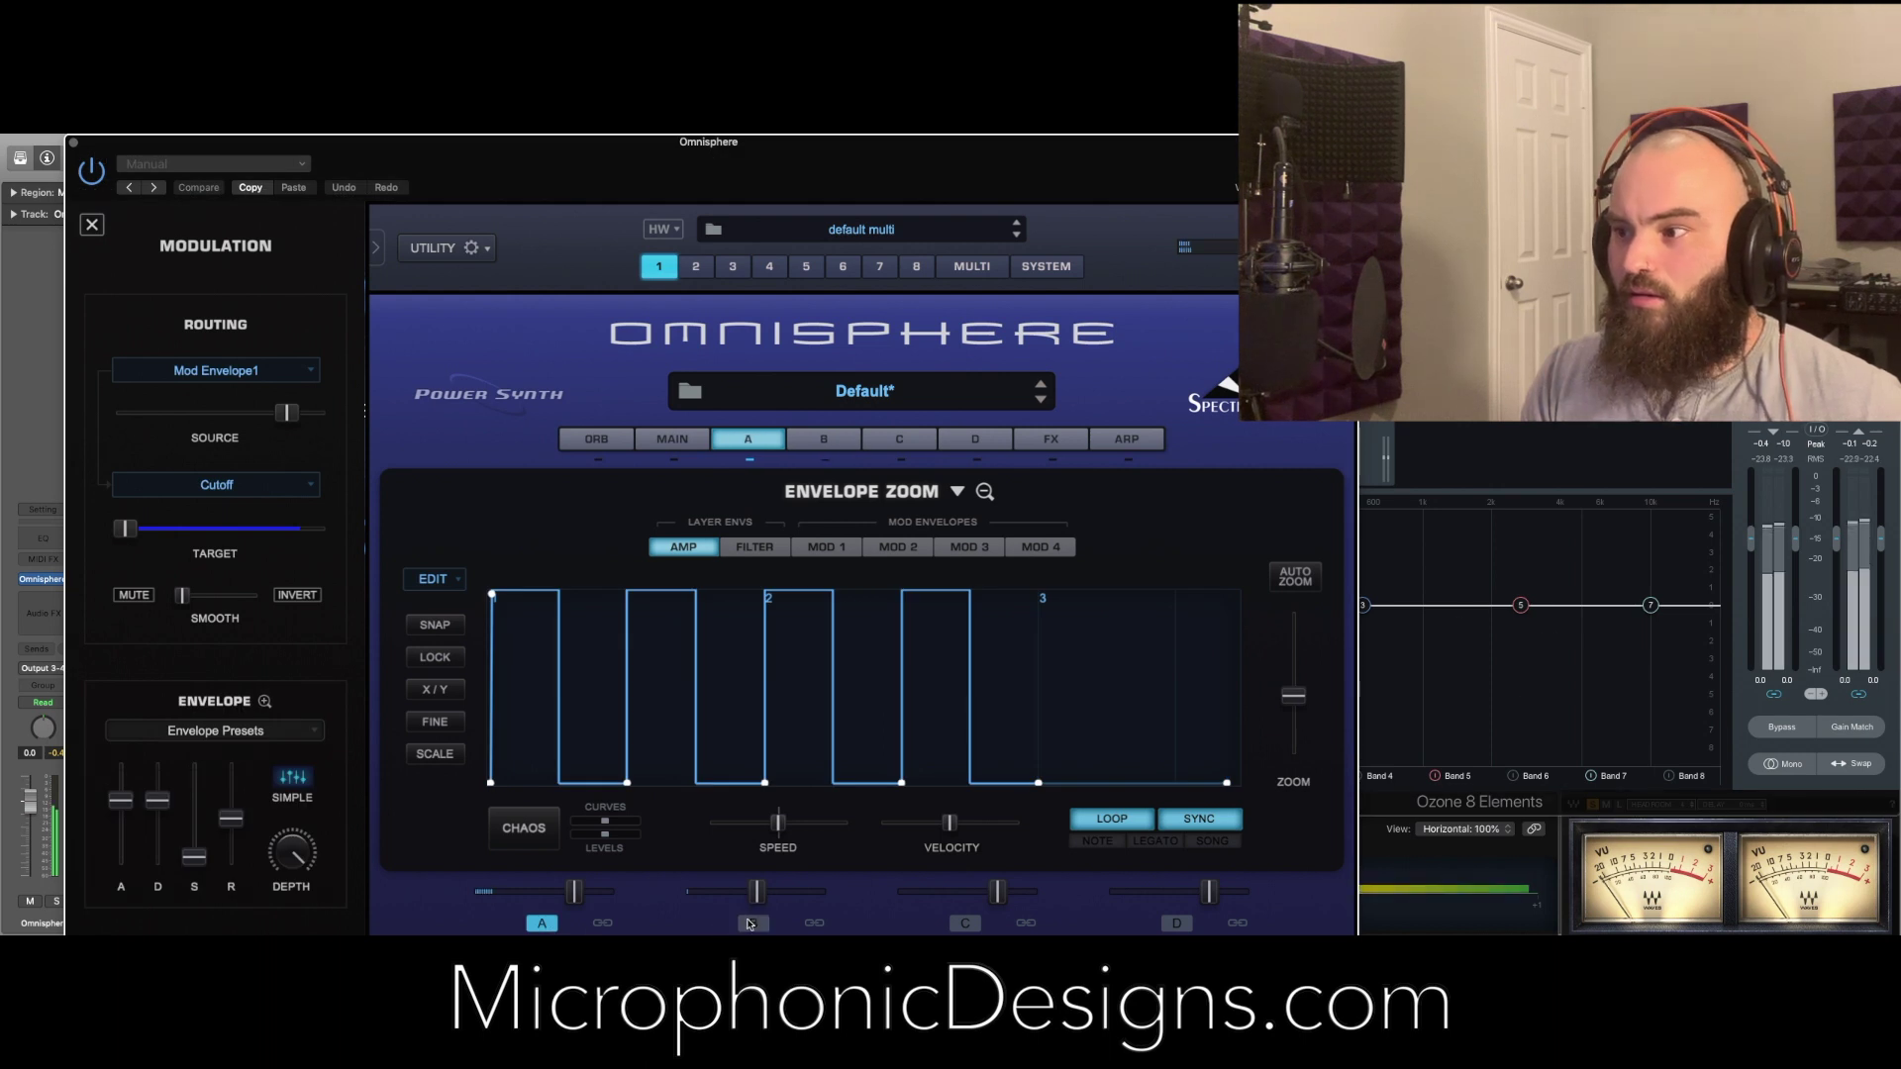
left_click(754, 923)
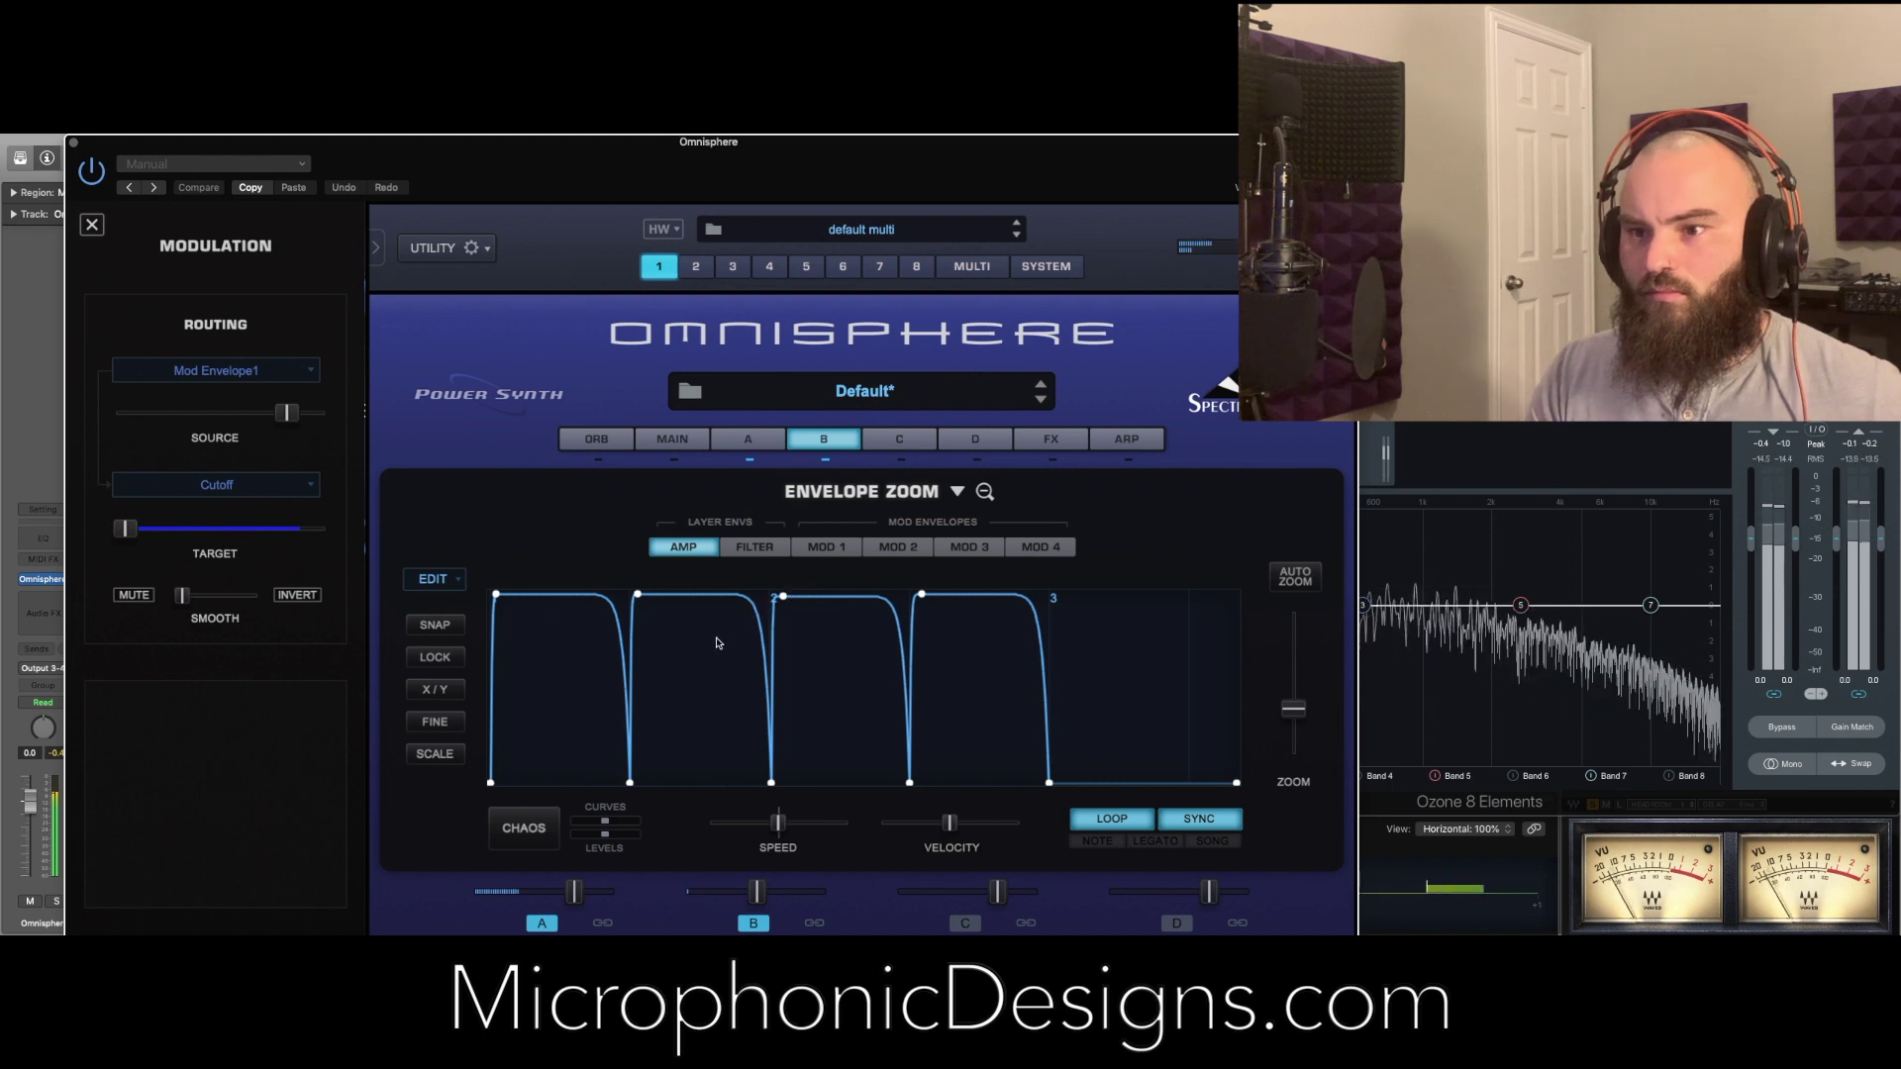
Examine layer A's amp and Mod 1 envelopes and layer B's Mod 1 and filter envelopes
left_click(747, 453)
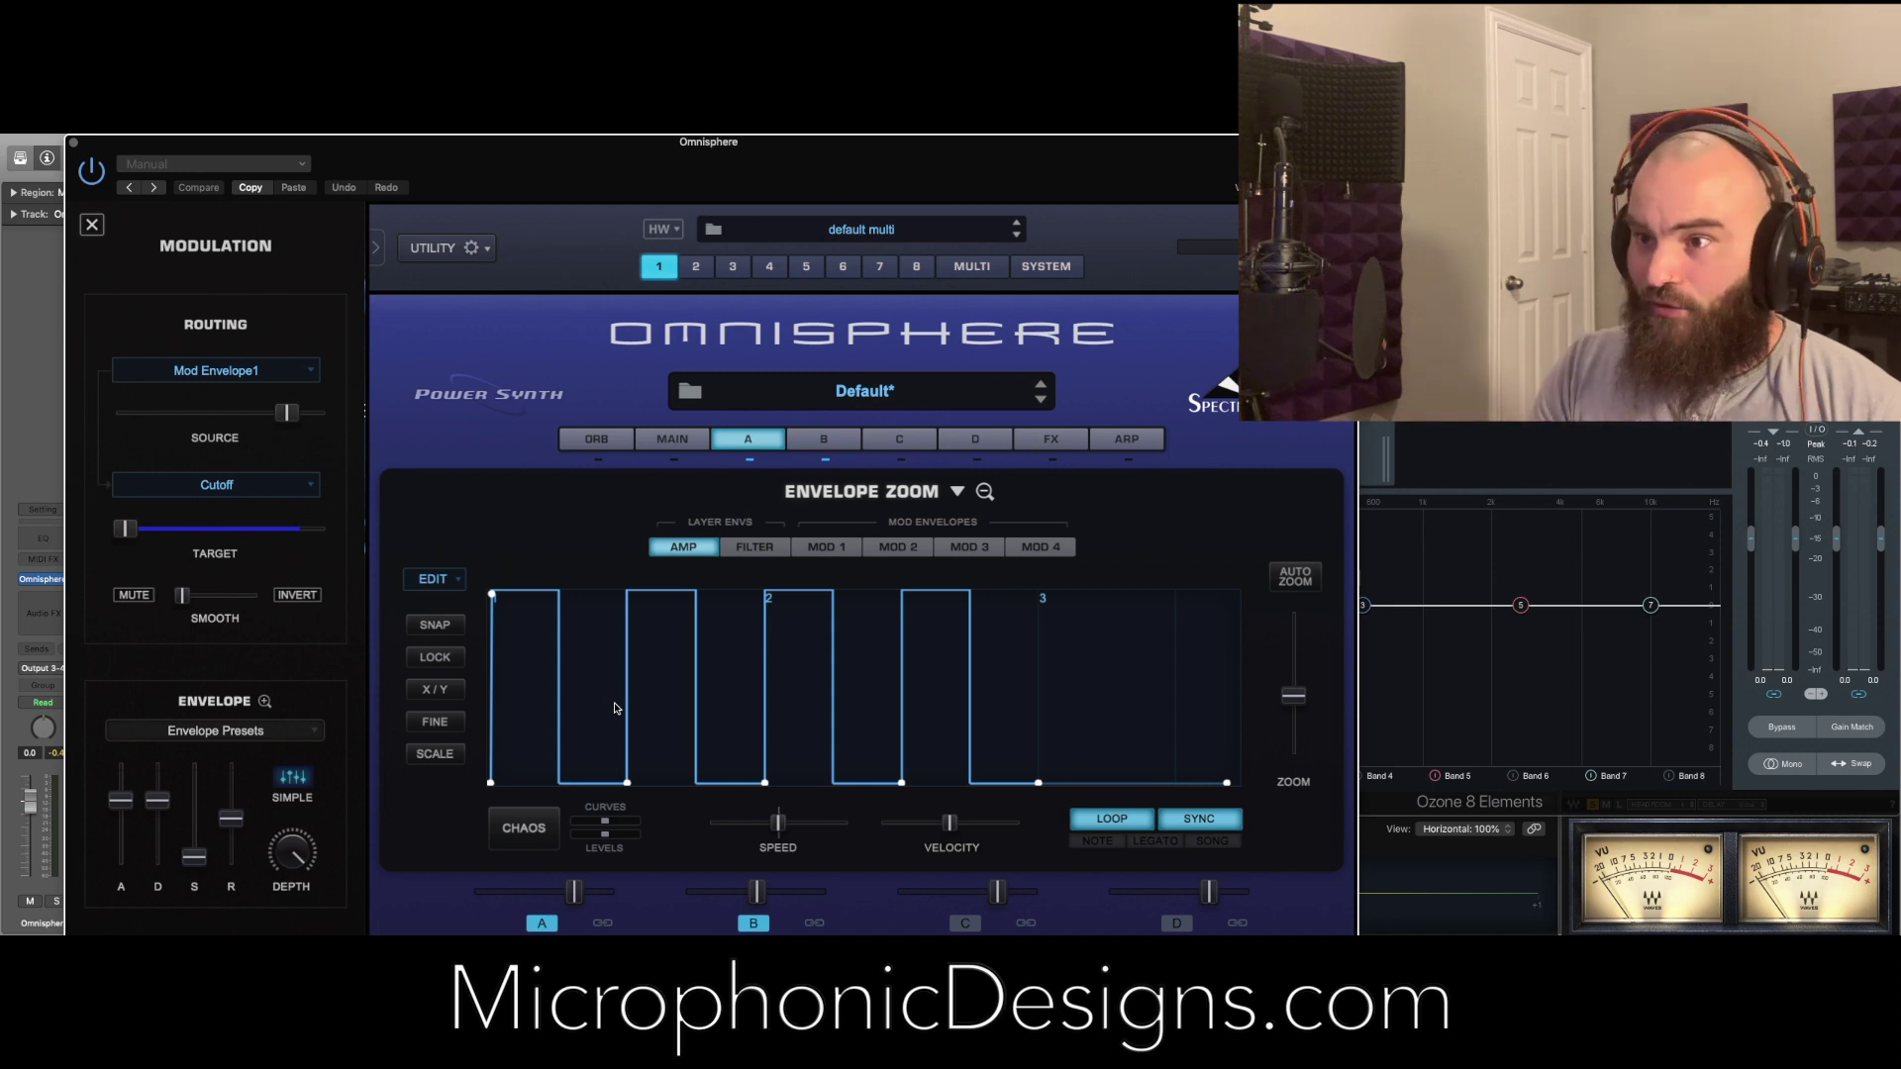
left_click(834, 549)
left_click(850, 440)
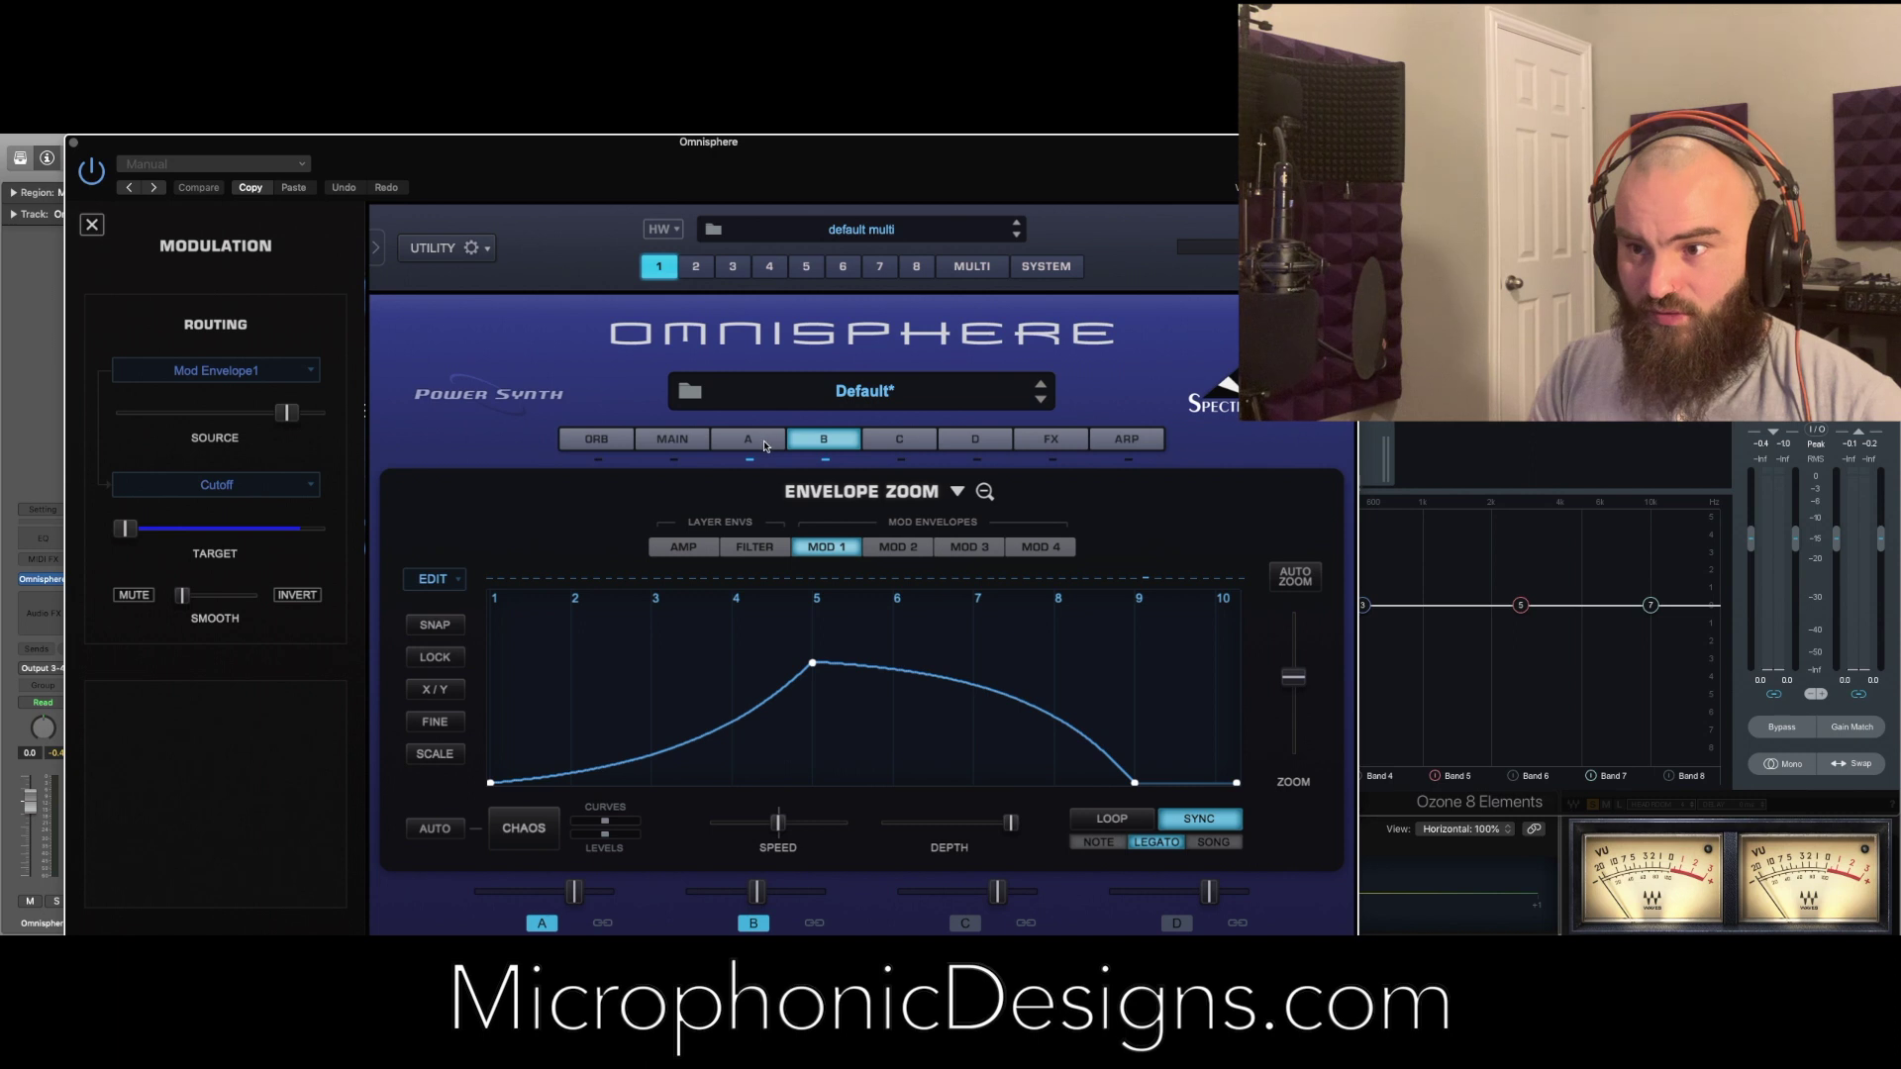
left_click(757, 543)
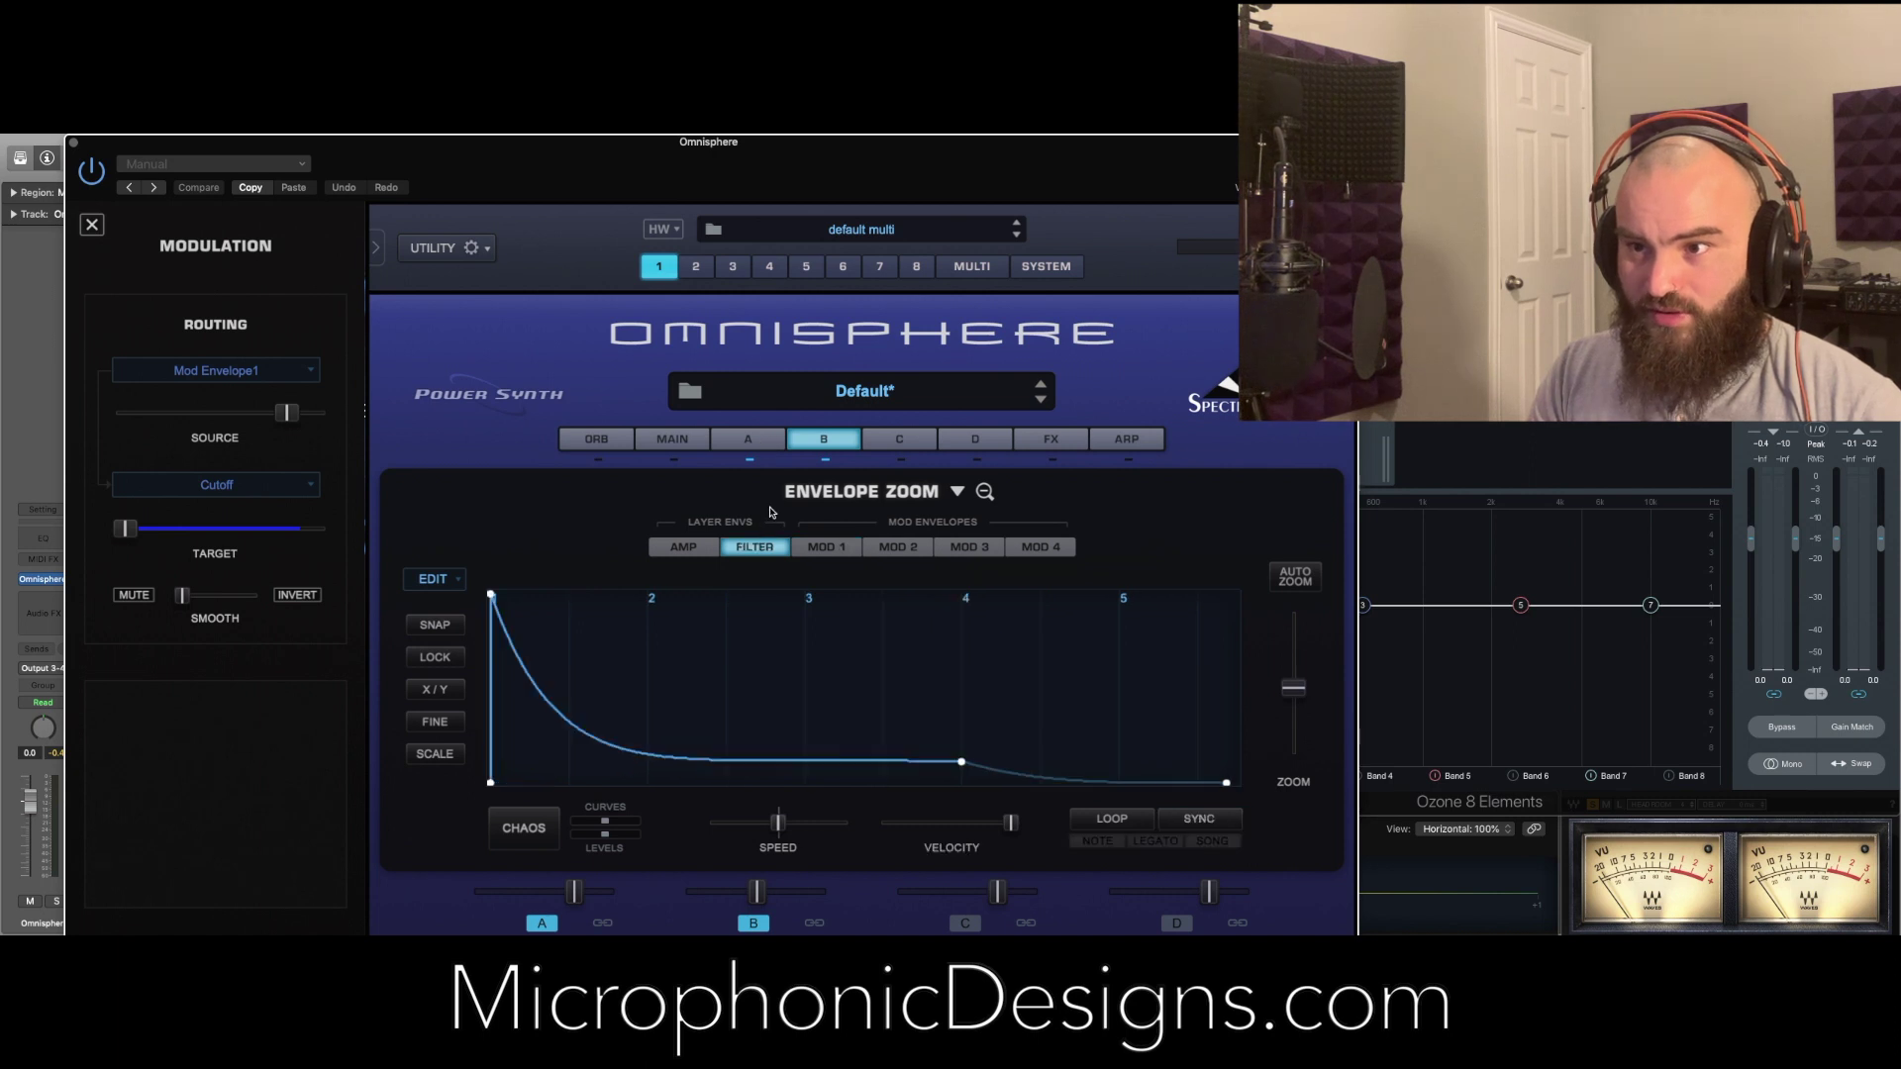
Return to layer B's main controls and lower layer B's mixer level slightly
left_click(812, 445)
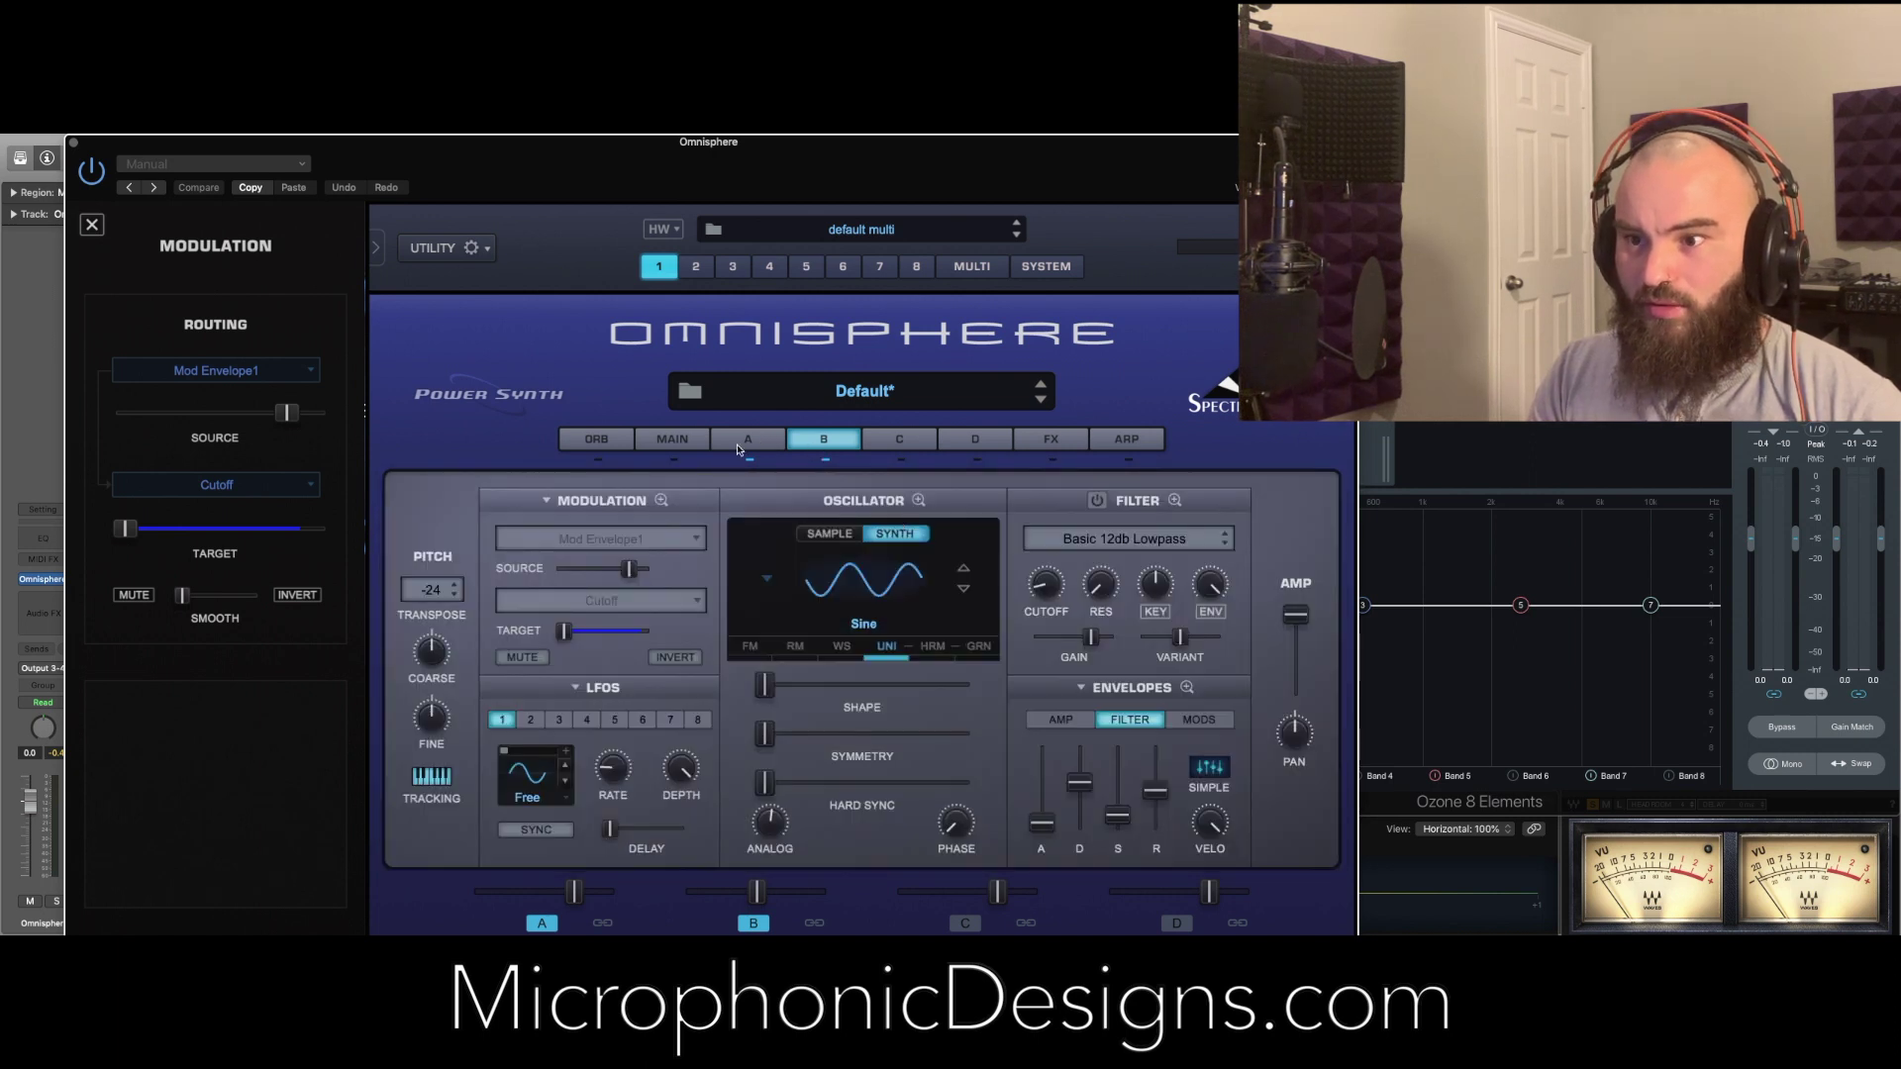
mouse_move(763, 683)
left_mouse_down()
mouse_move(869, 690)
mouse_move(764, 684)
left_mouse_up()
left_click_drag(765, 782, 682, 802)
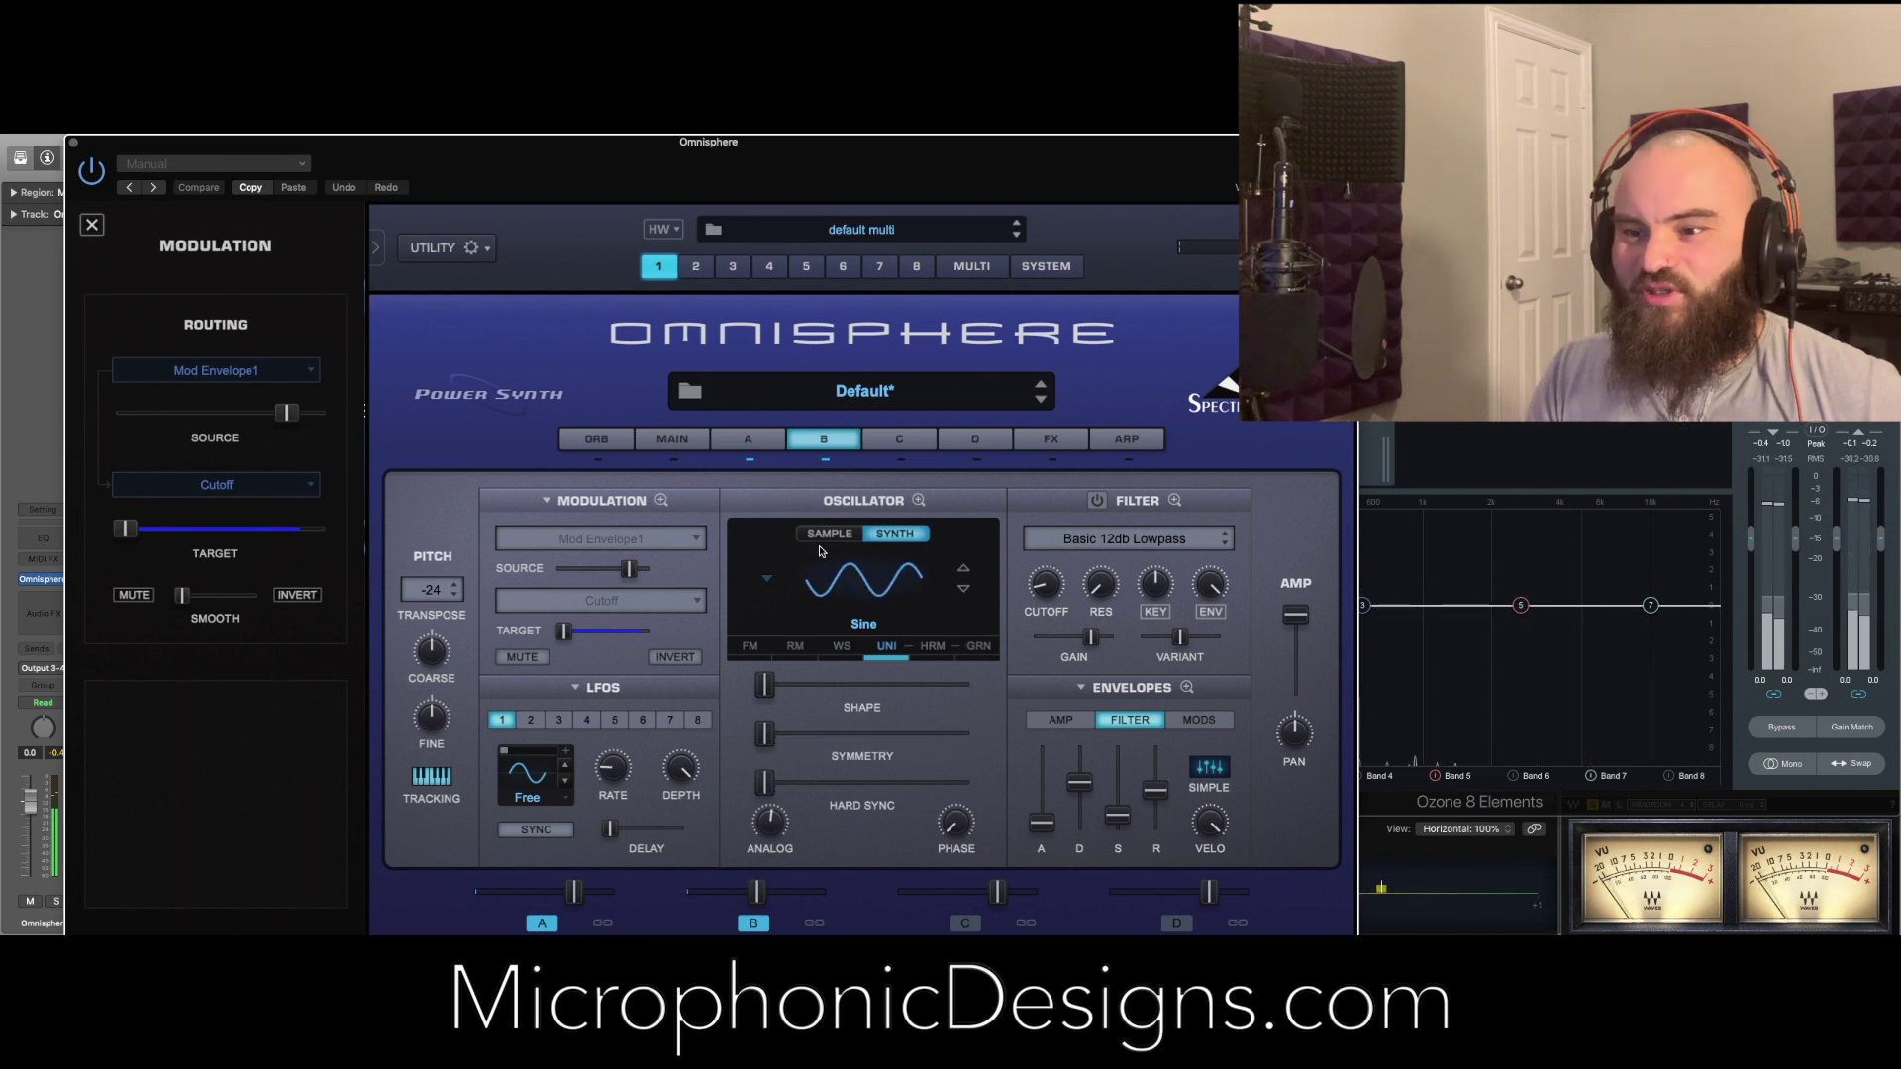
left_click(758, 896)
left_click_drag(761, 898, 755, 899)
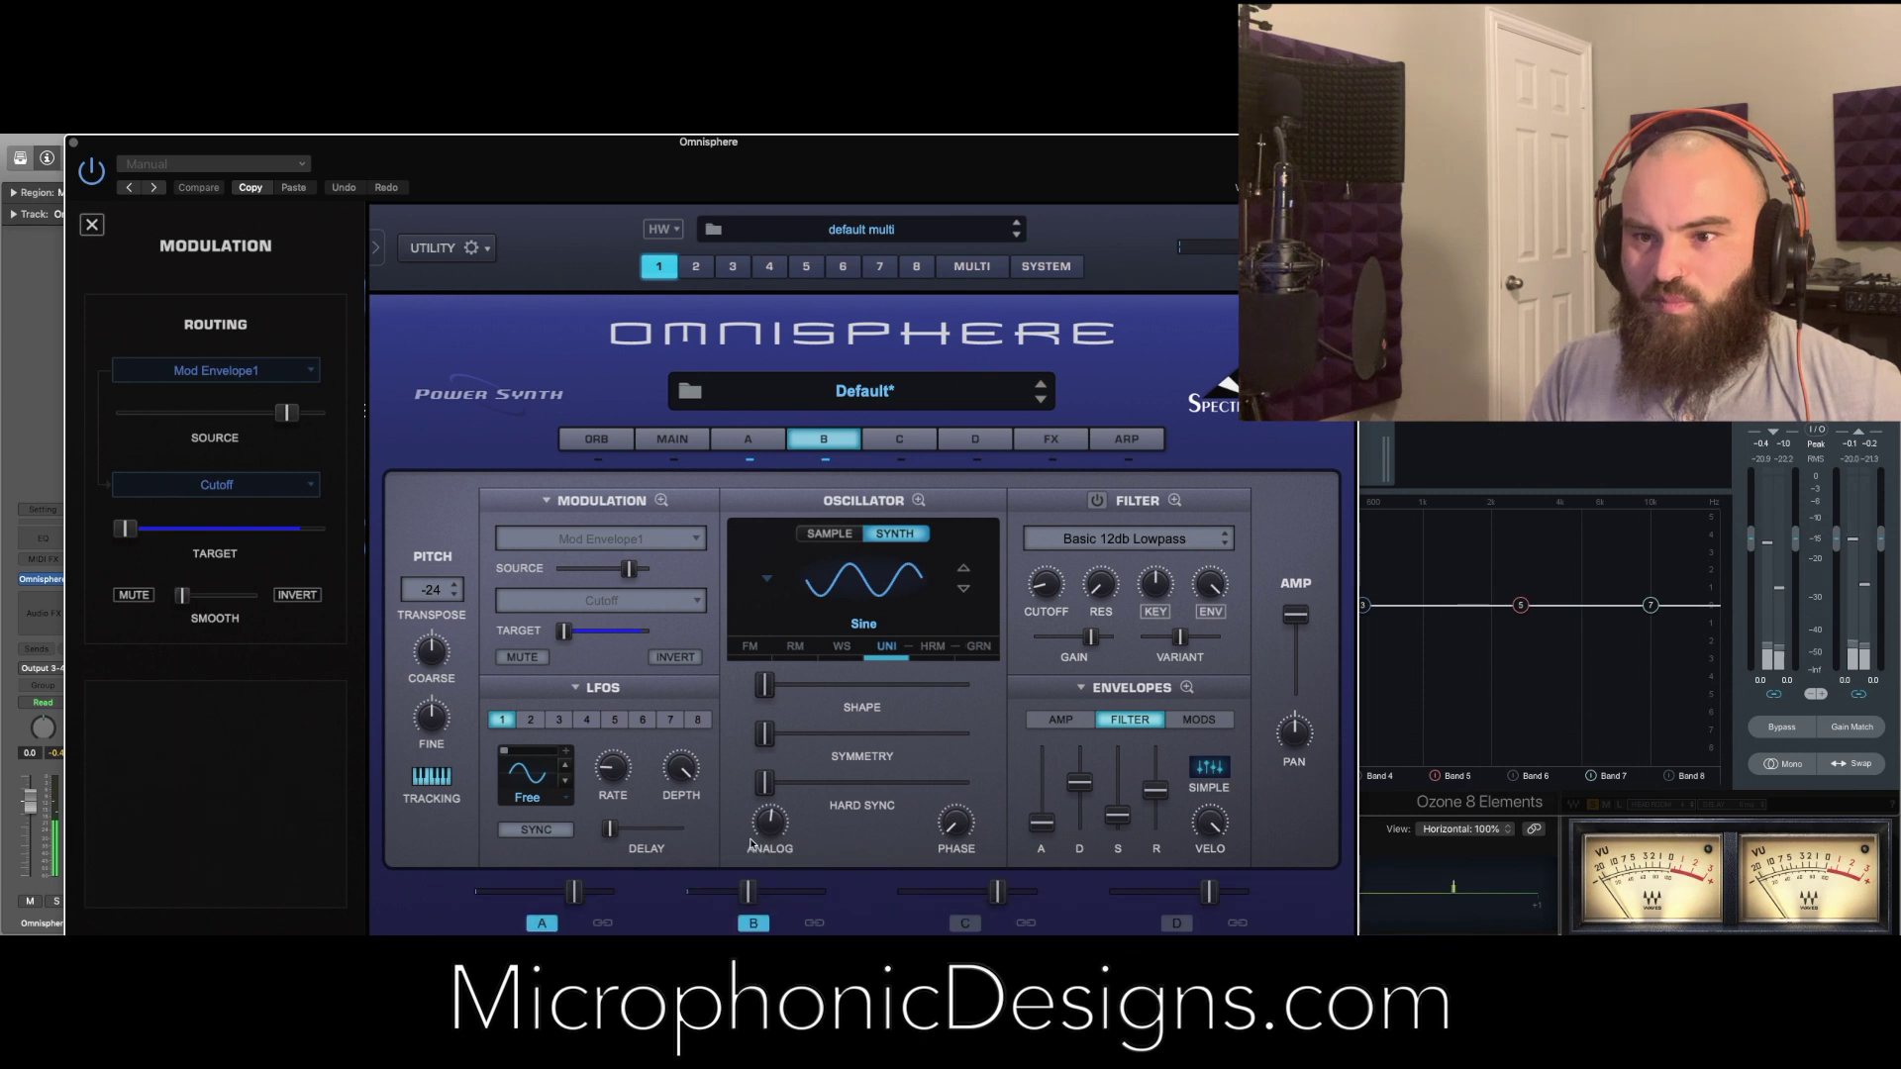
left_click_drag(750, 893, 731, 889)
Assign Mod Envelope1 as a modulation source for layer A's filter resonance
left_click(717, 436)
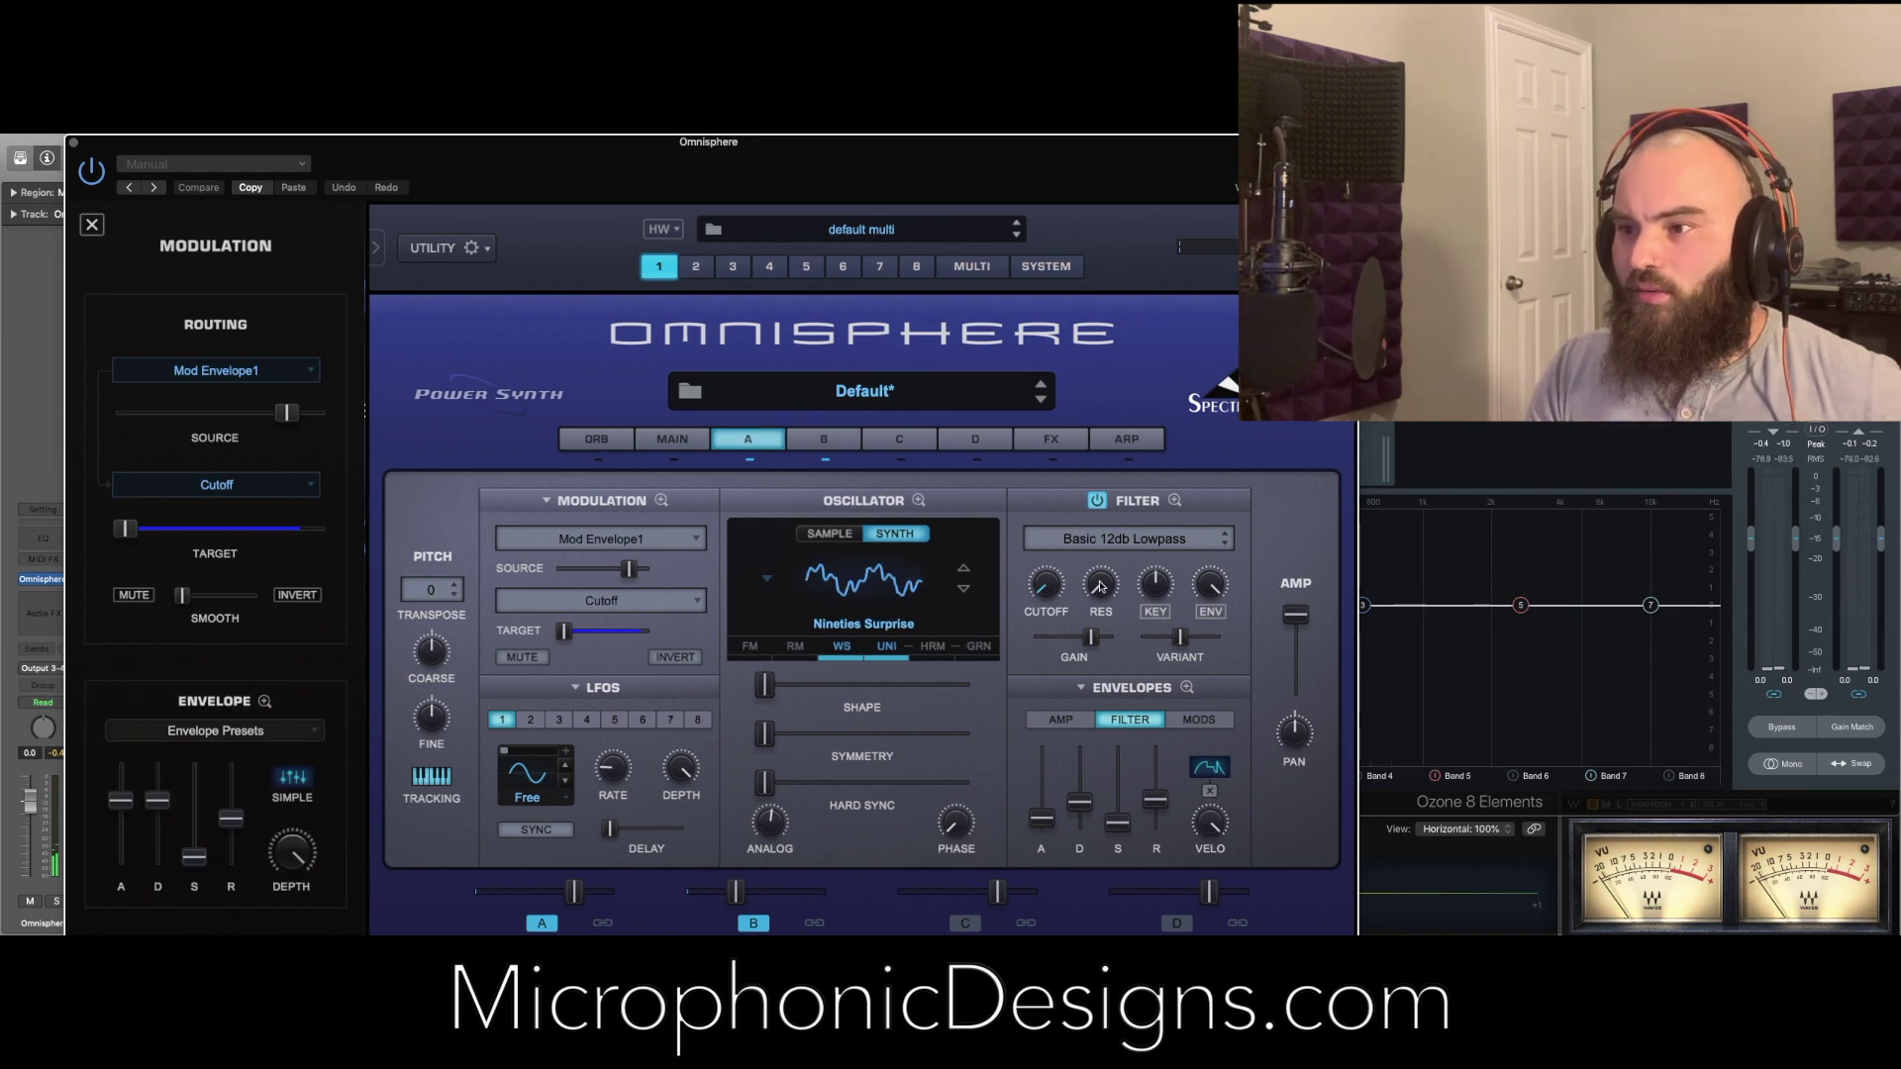
mouse_move(1101, 591)
left_mouse_down()
mouse_move(1102, 543)
mouse_move(1101, 561)
left_mouse_up()
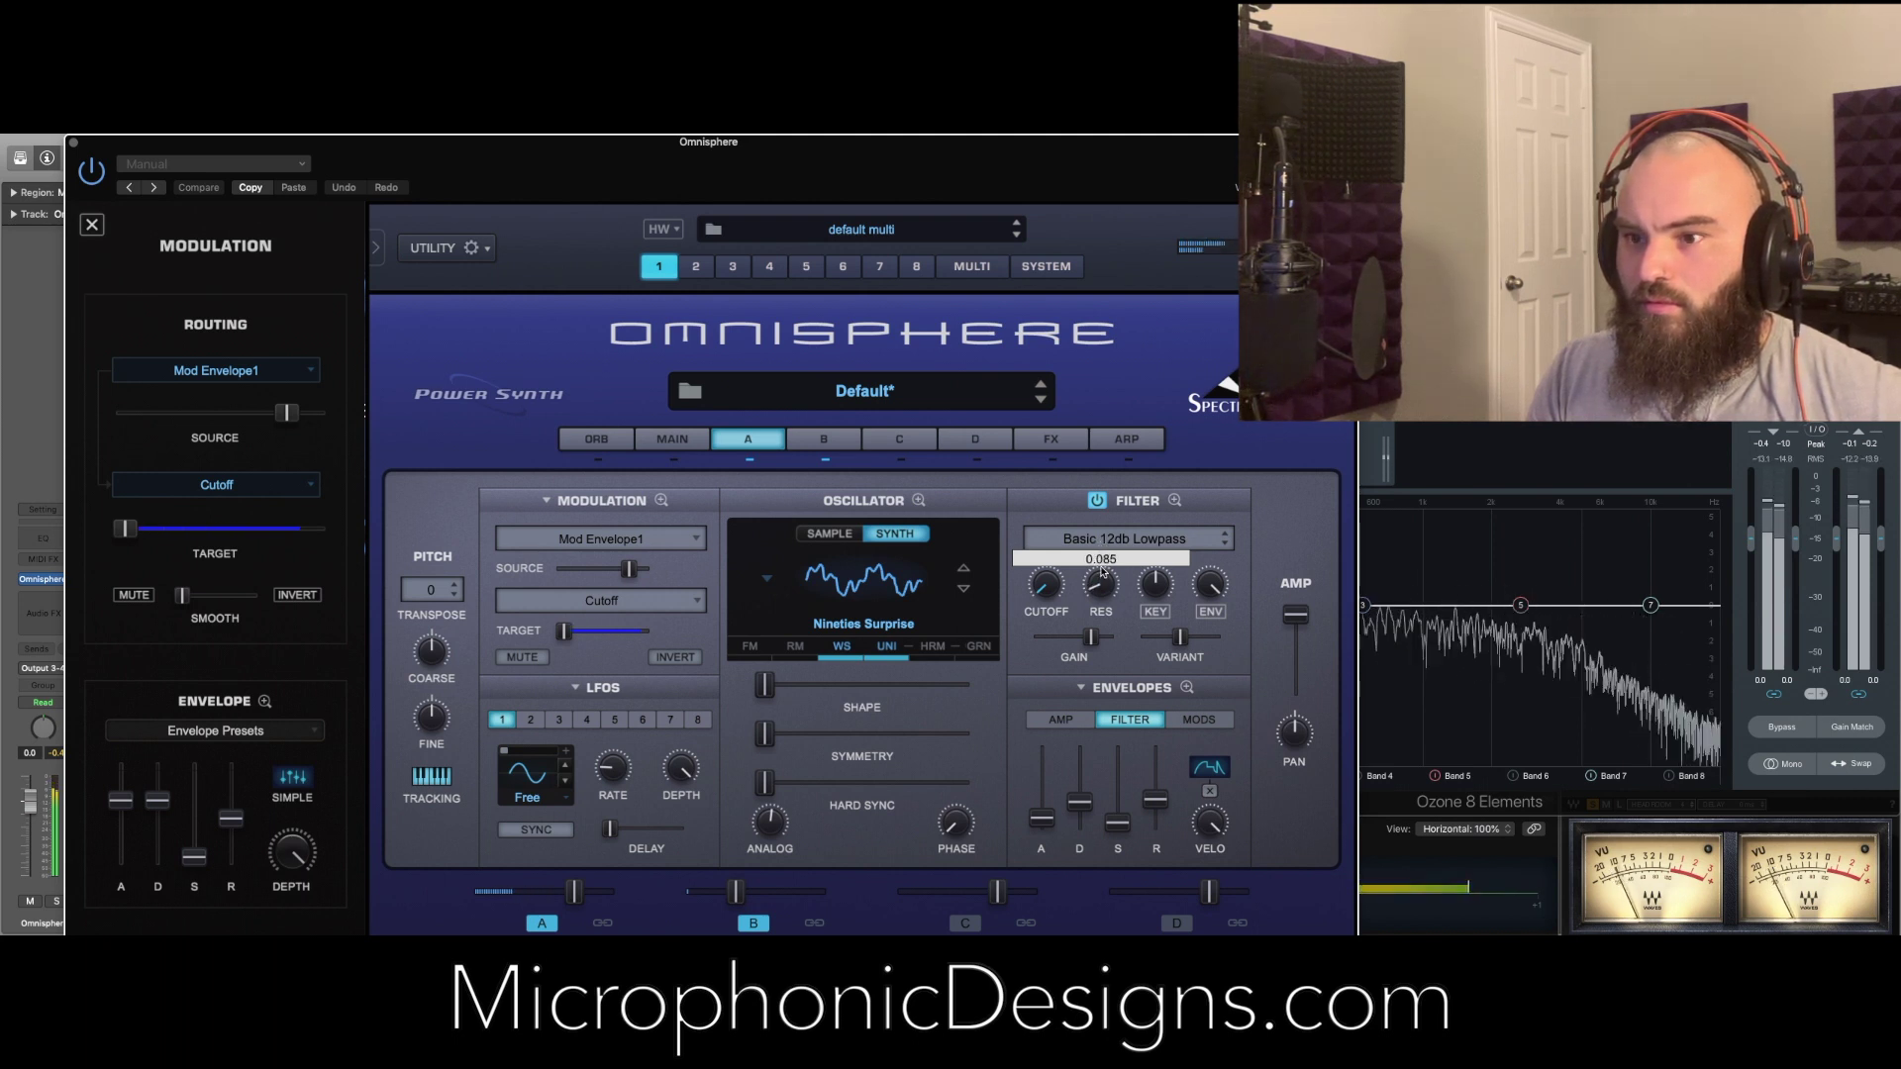
mouse_move(1102, 570)
left_mouse_down()
mouse_move(1107, 537)
mouse_move(1104, 594)
left_mouse_up()
right_click(1097, 579)
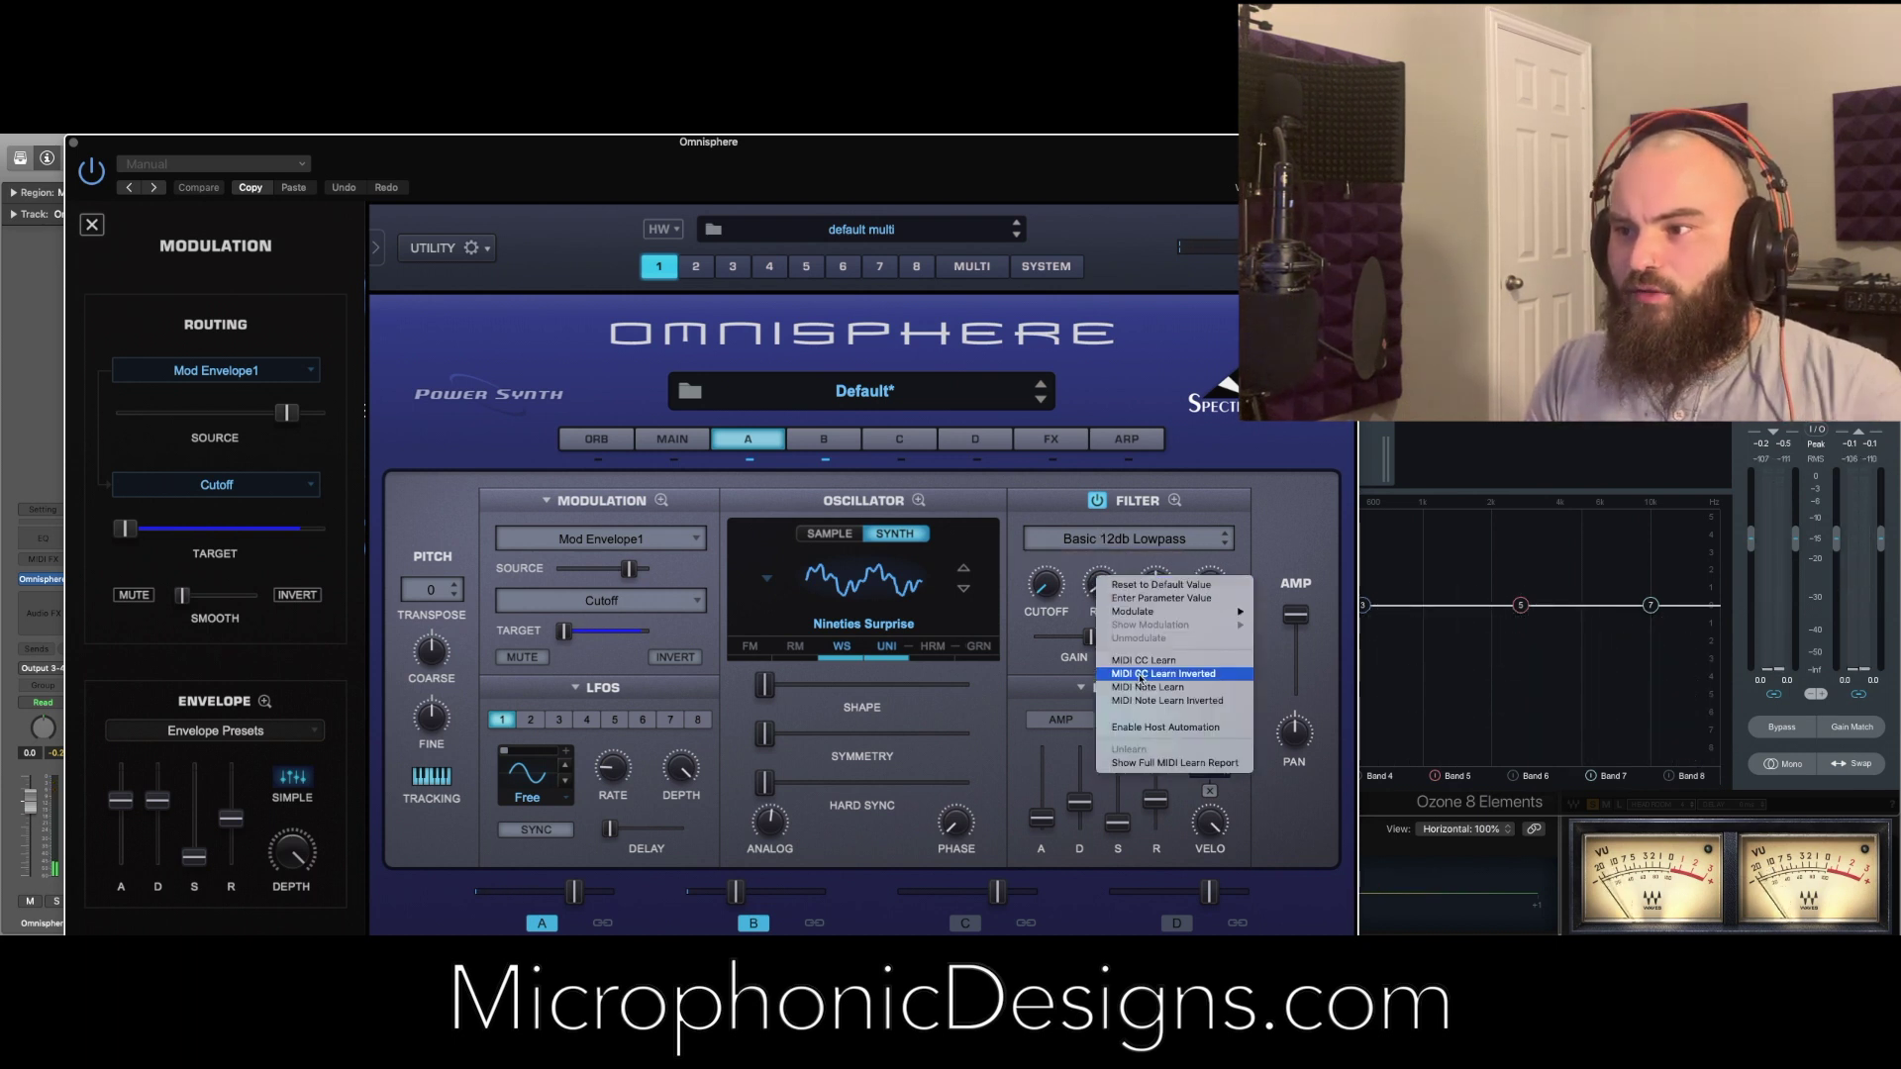
mouse_move(1150, 614)
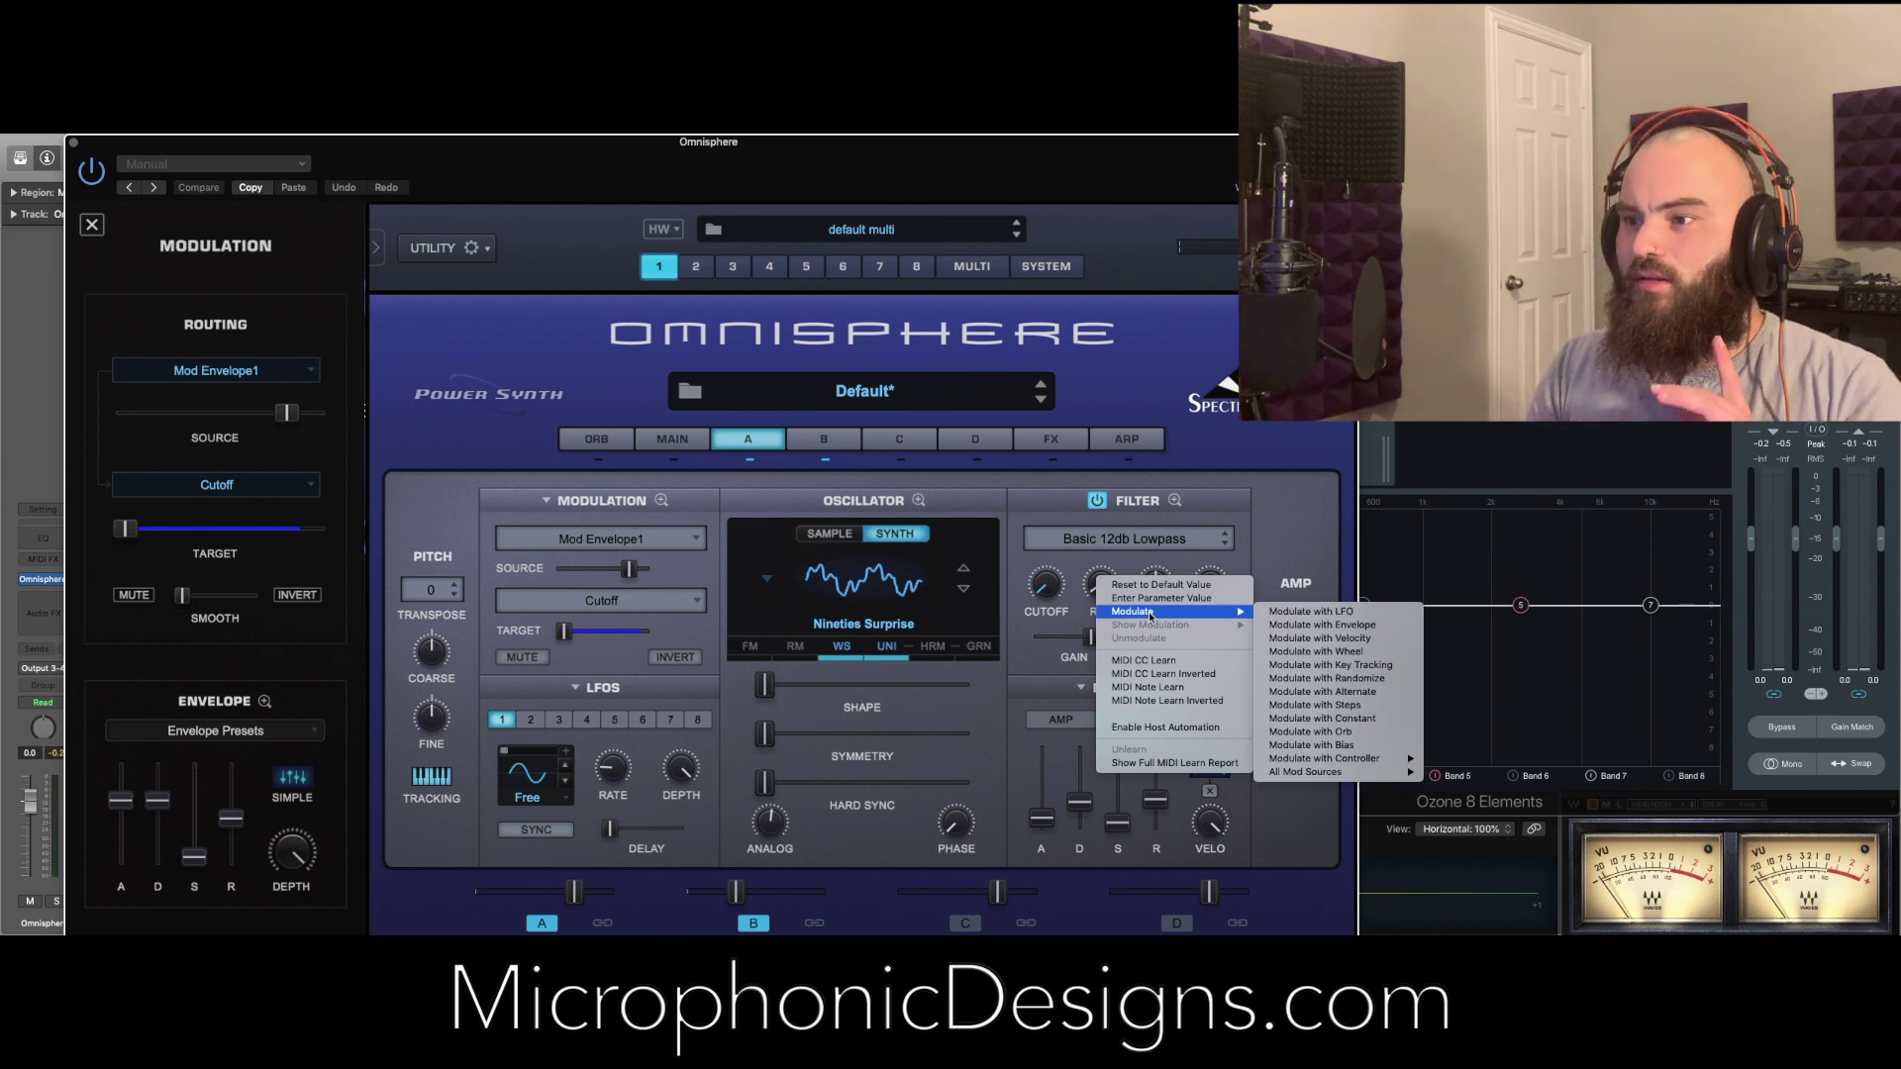
mouse_move(1307, 780)
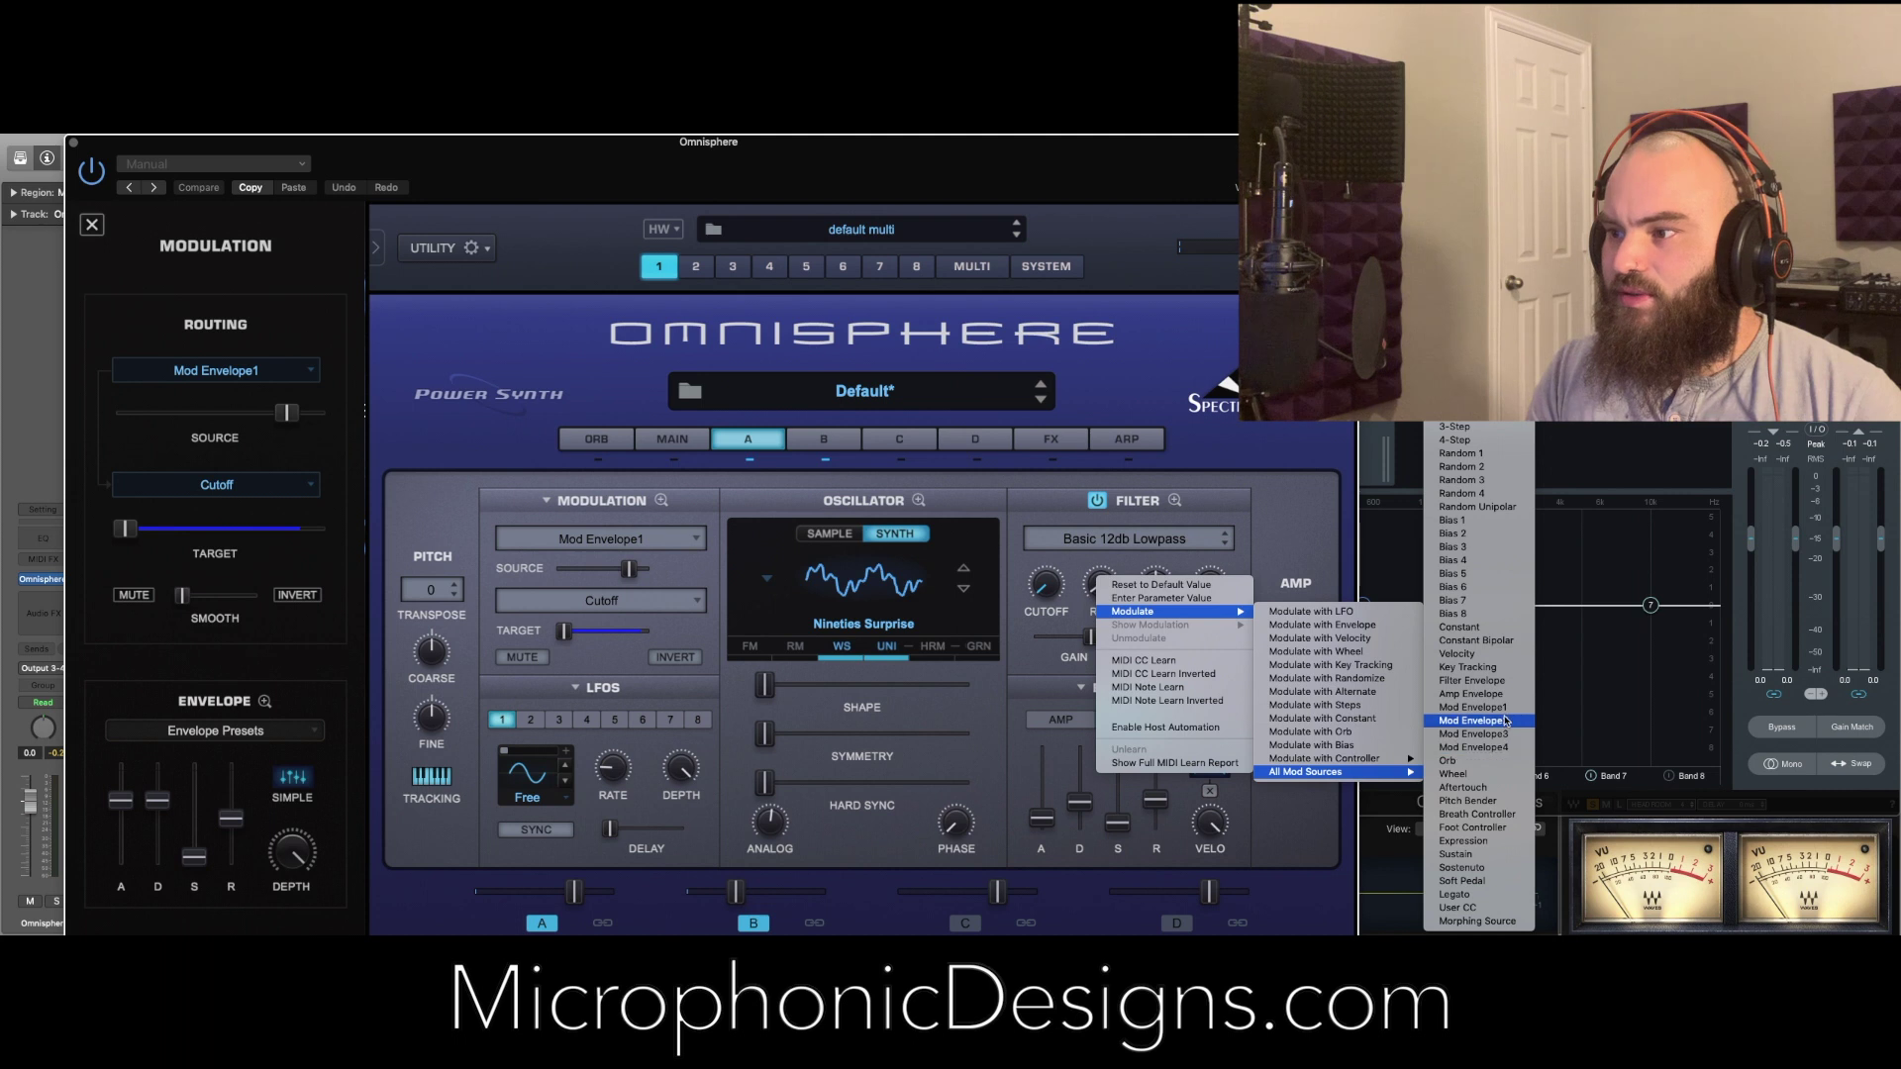
left_click(1472, 707)
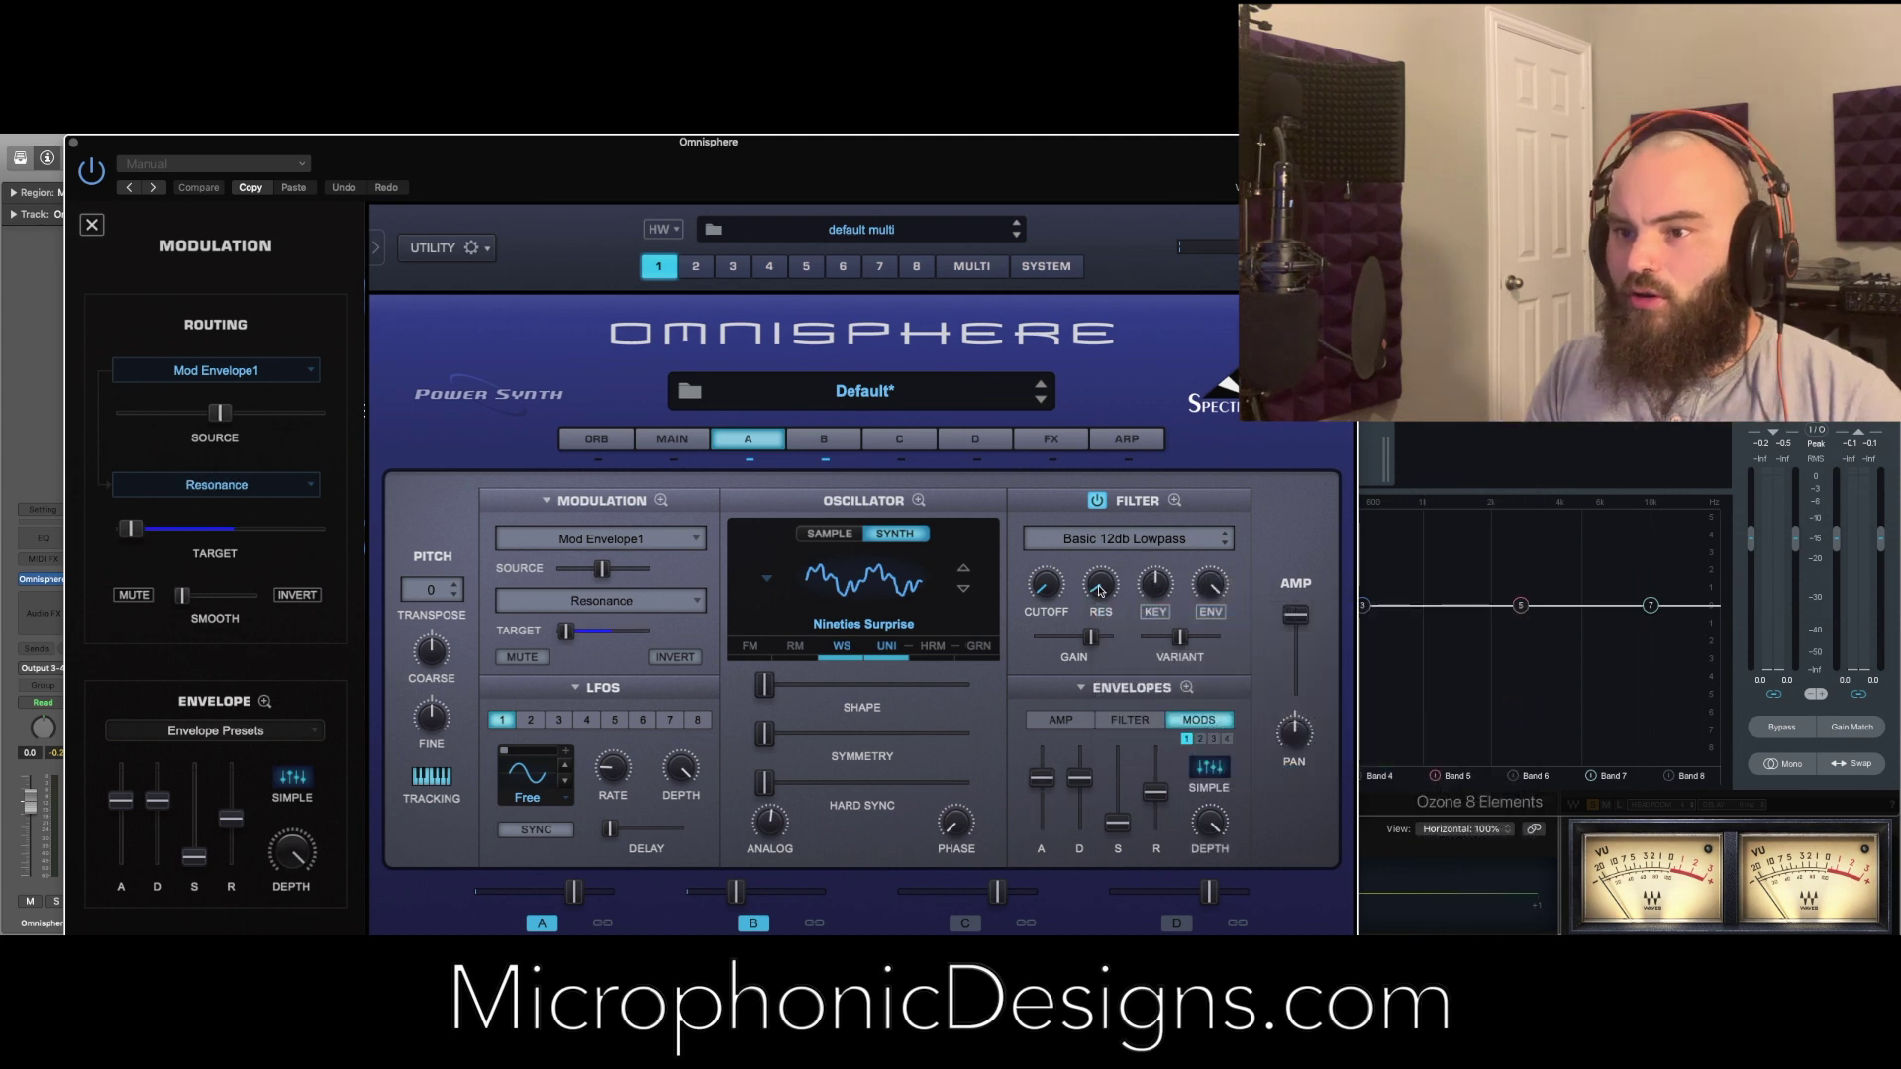
Lower the target base of the resonance modulation, set its source depth slightly below the middle and add a little smoothing
left_click_drag(567, 636, 562, 637)
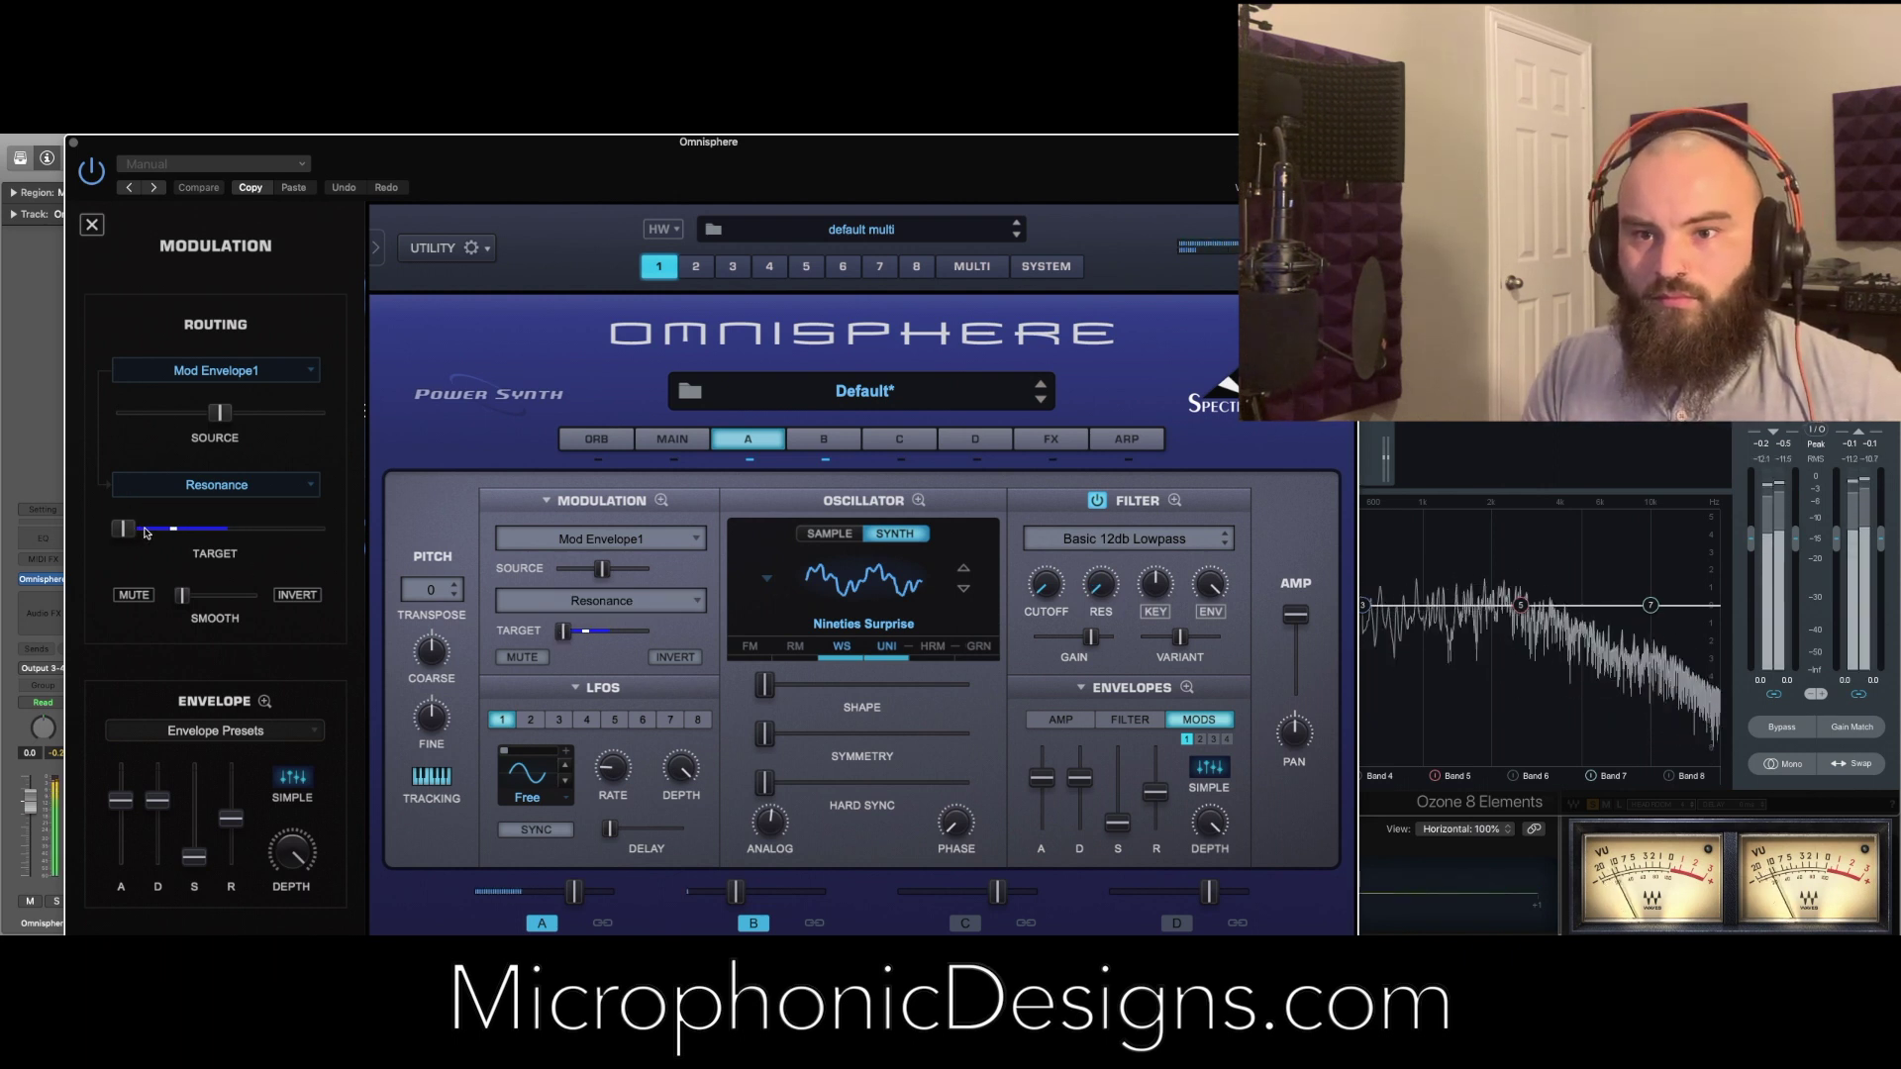
left_click_drag(220, 414, 179, 416)
mouse_move(124, 530)
left_mouse_down()
mouse_move(139, 533)
mouse_move(122, 530)
left_mouse_up()
left_click_drag(179, 414, 267, 426)
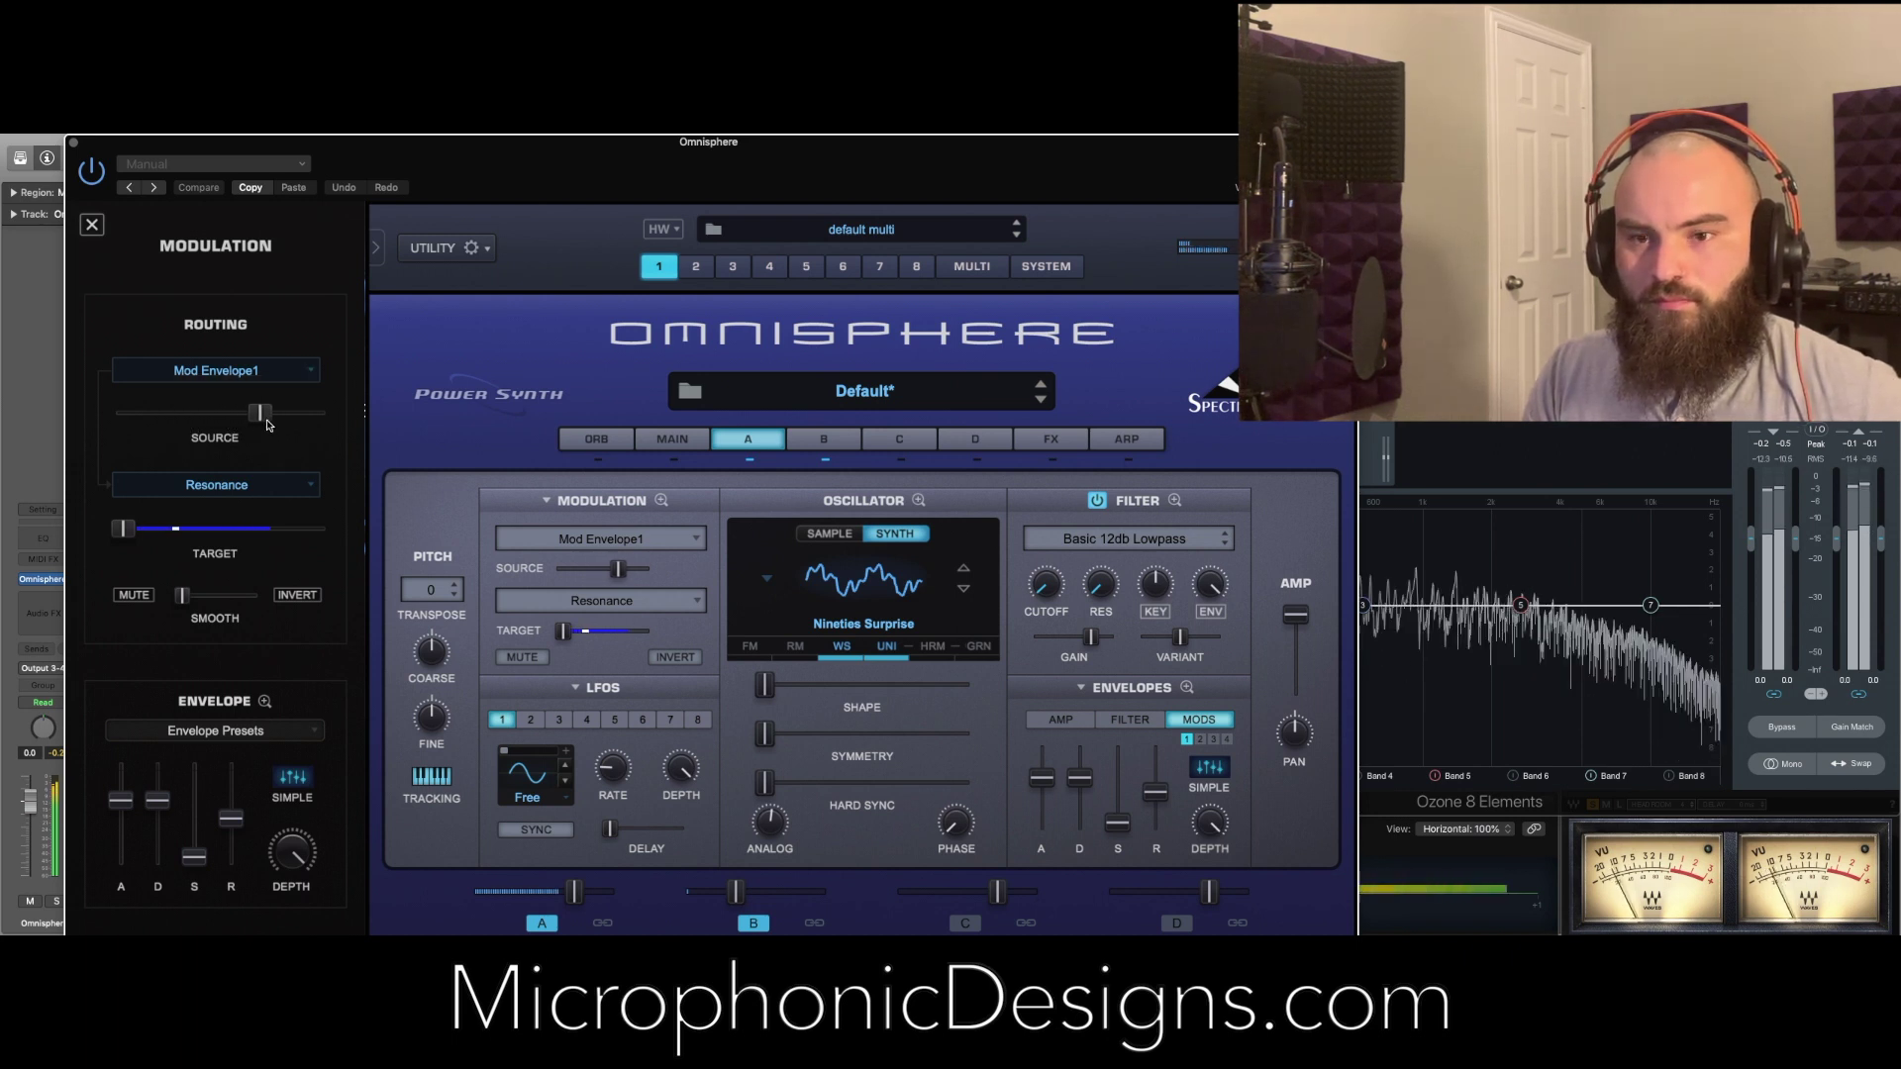
left_click_drag(266, 426, 209, 431)
left_click_drag(181, 595, 194, 601)
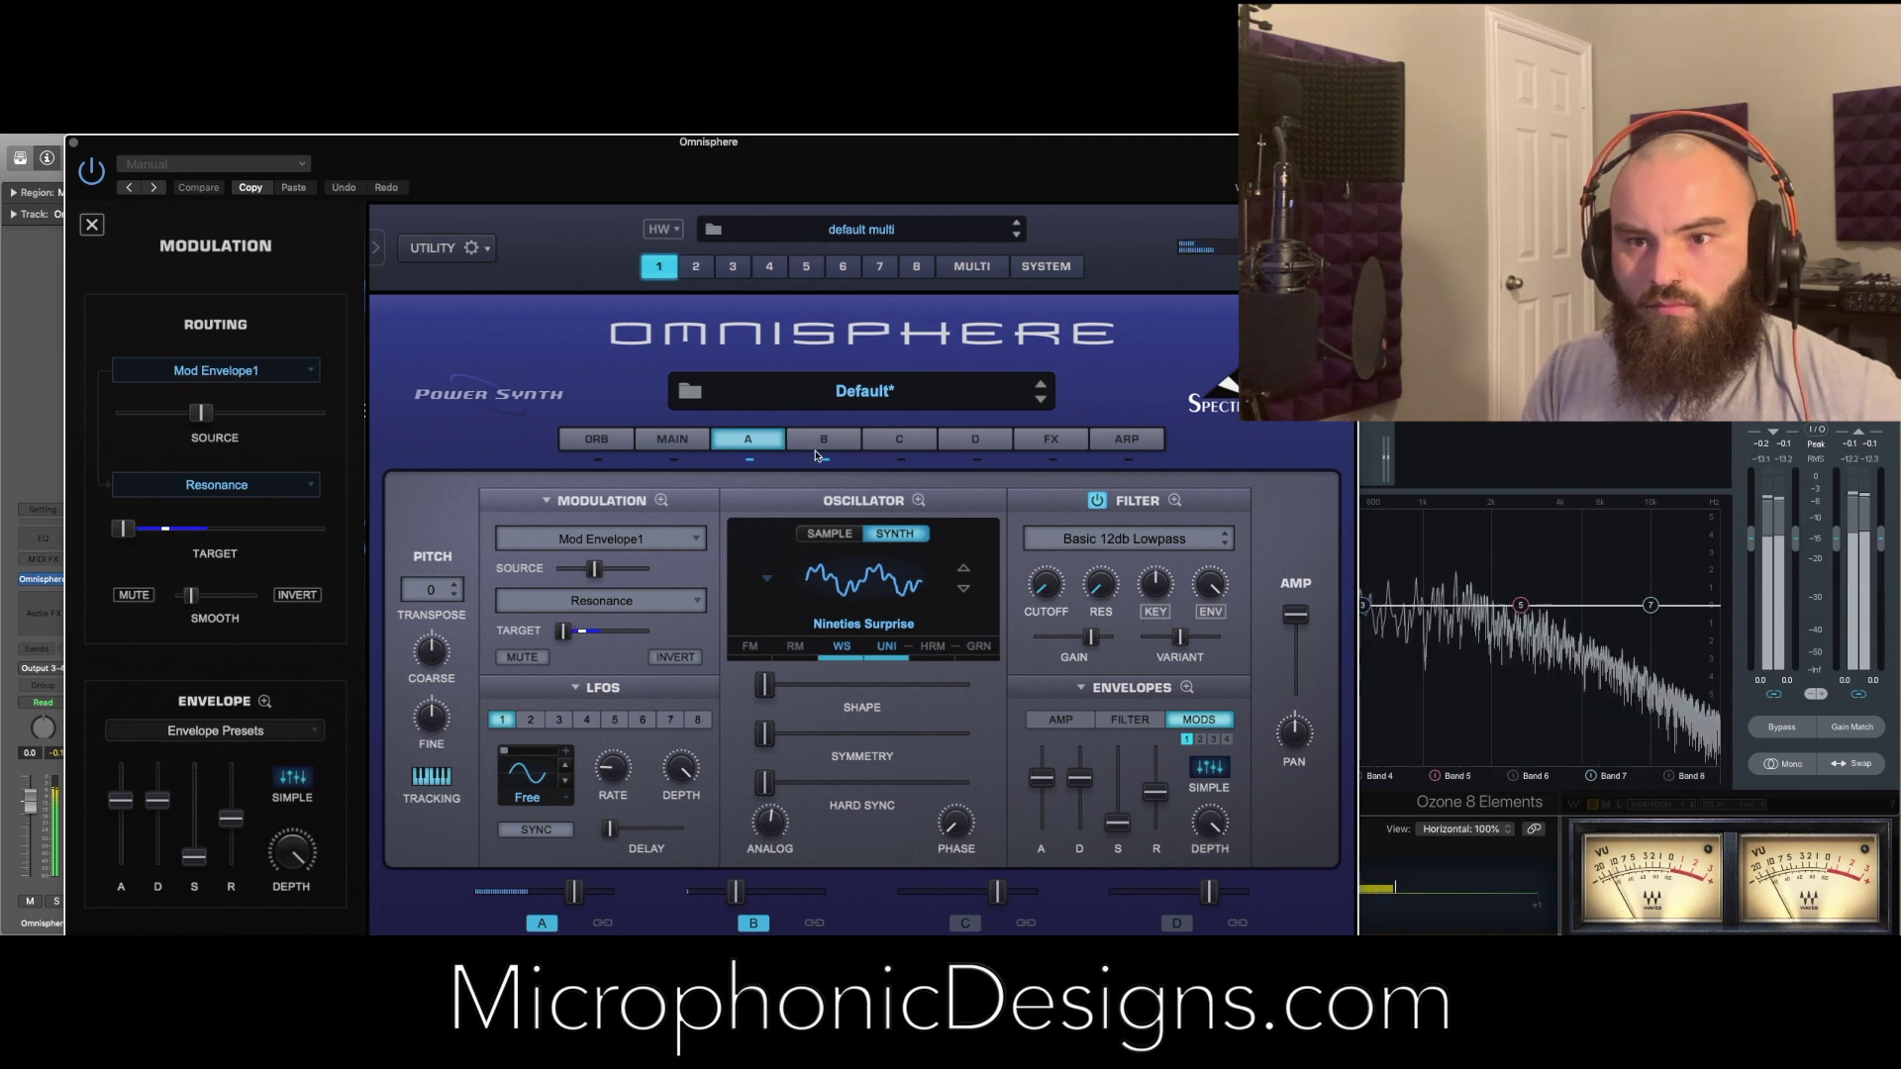
Examine layer A's amp, filter and Mod 1 envelopes enlarged, and return to its main controls
left_click(1166, 700)
left_click(1186, 687)
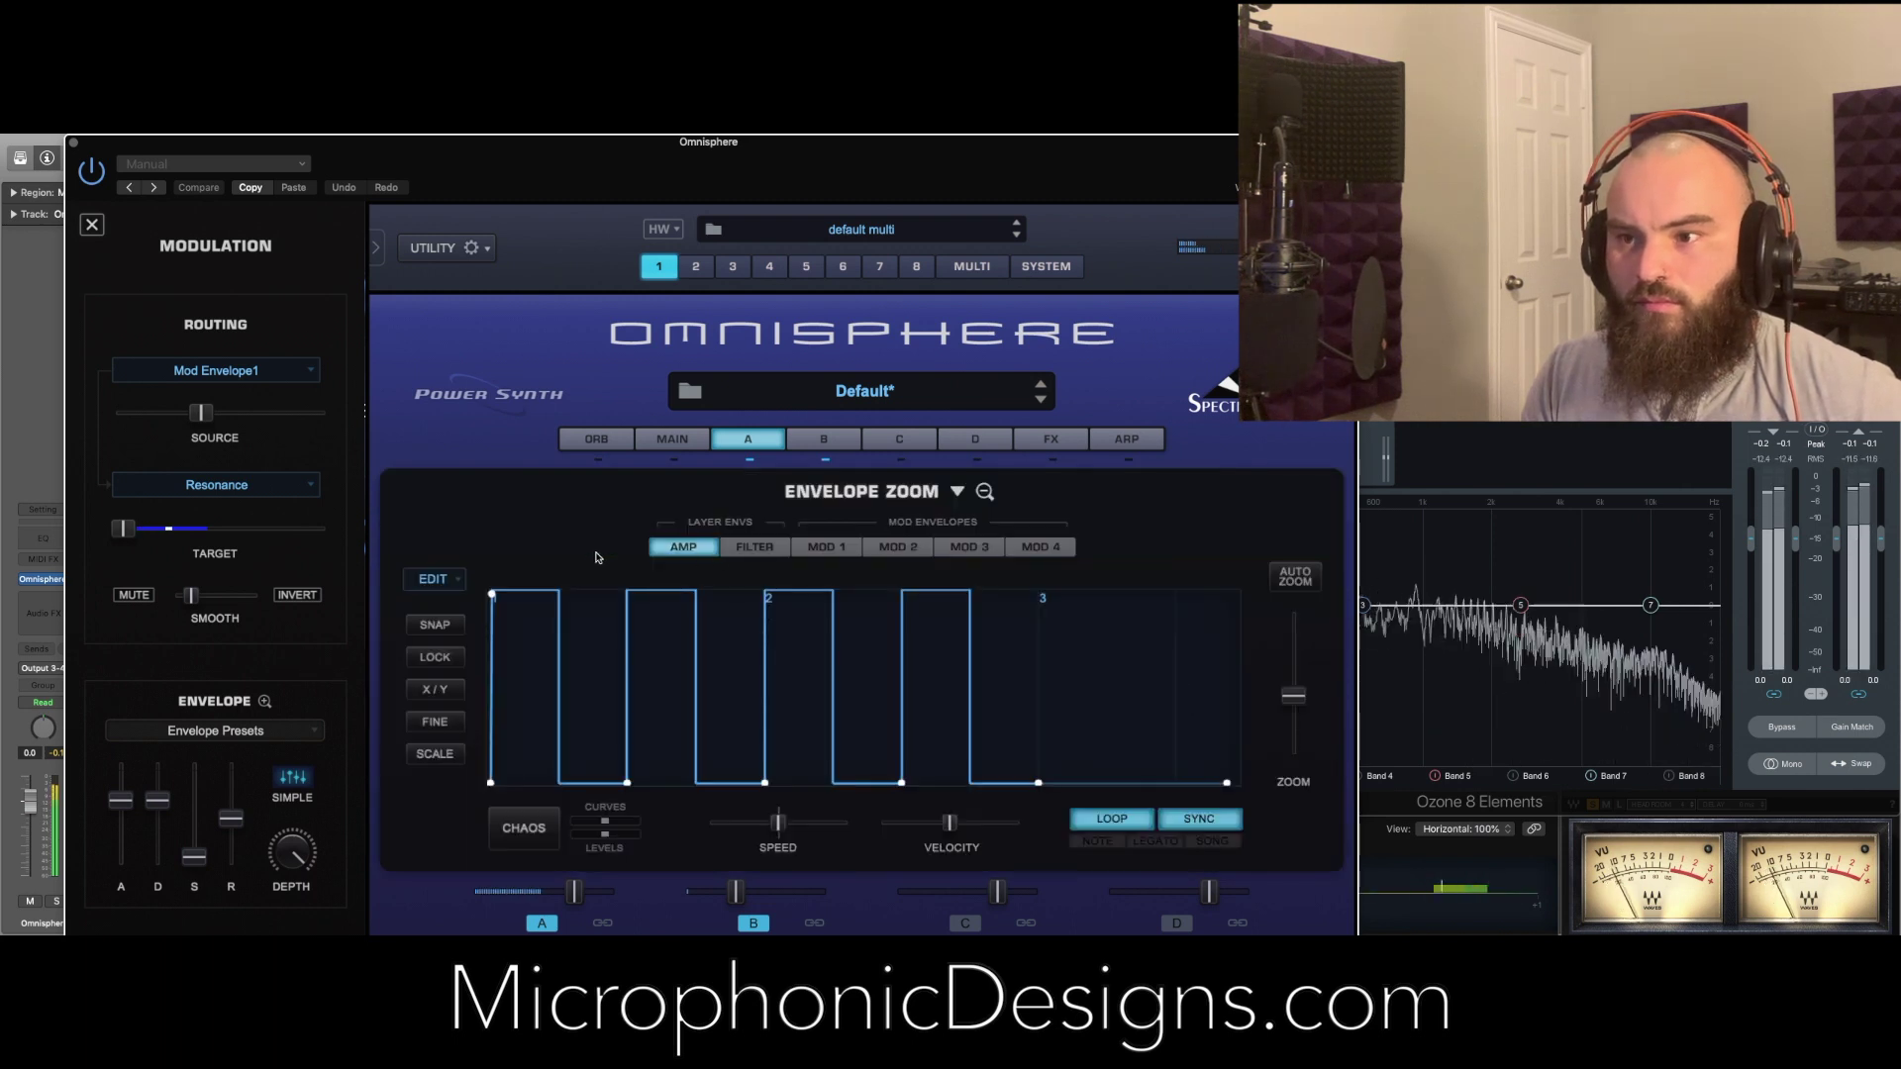
left_click(755, 547)
left_click(800, 551)
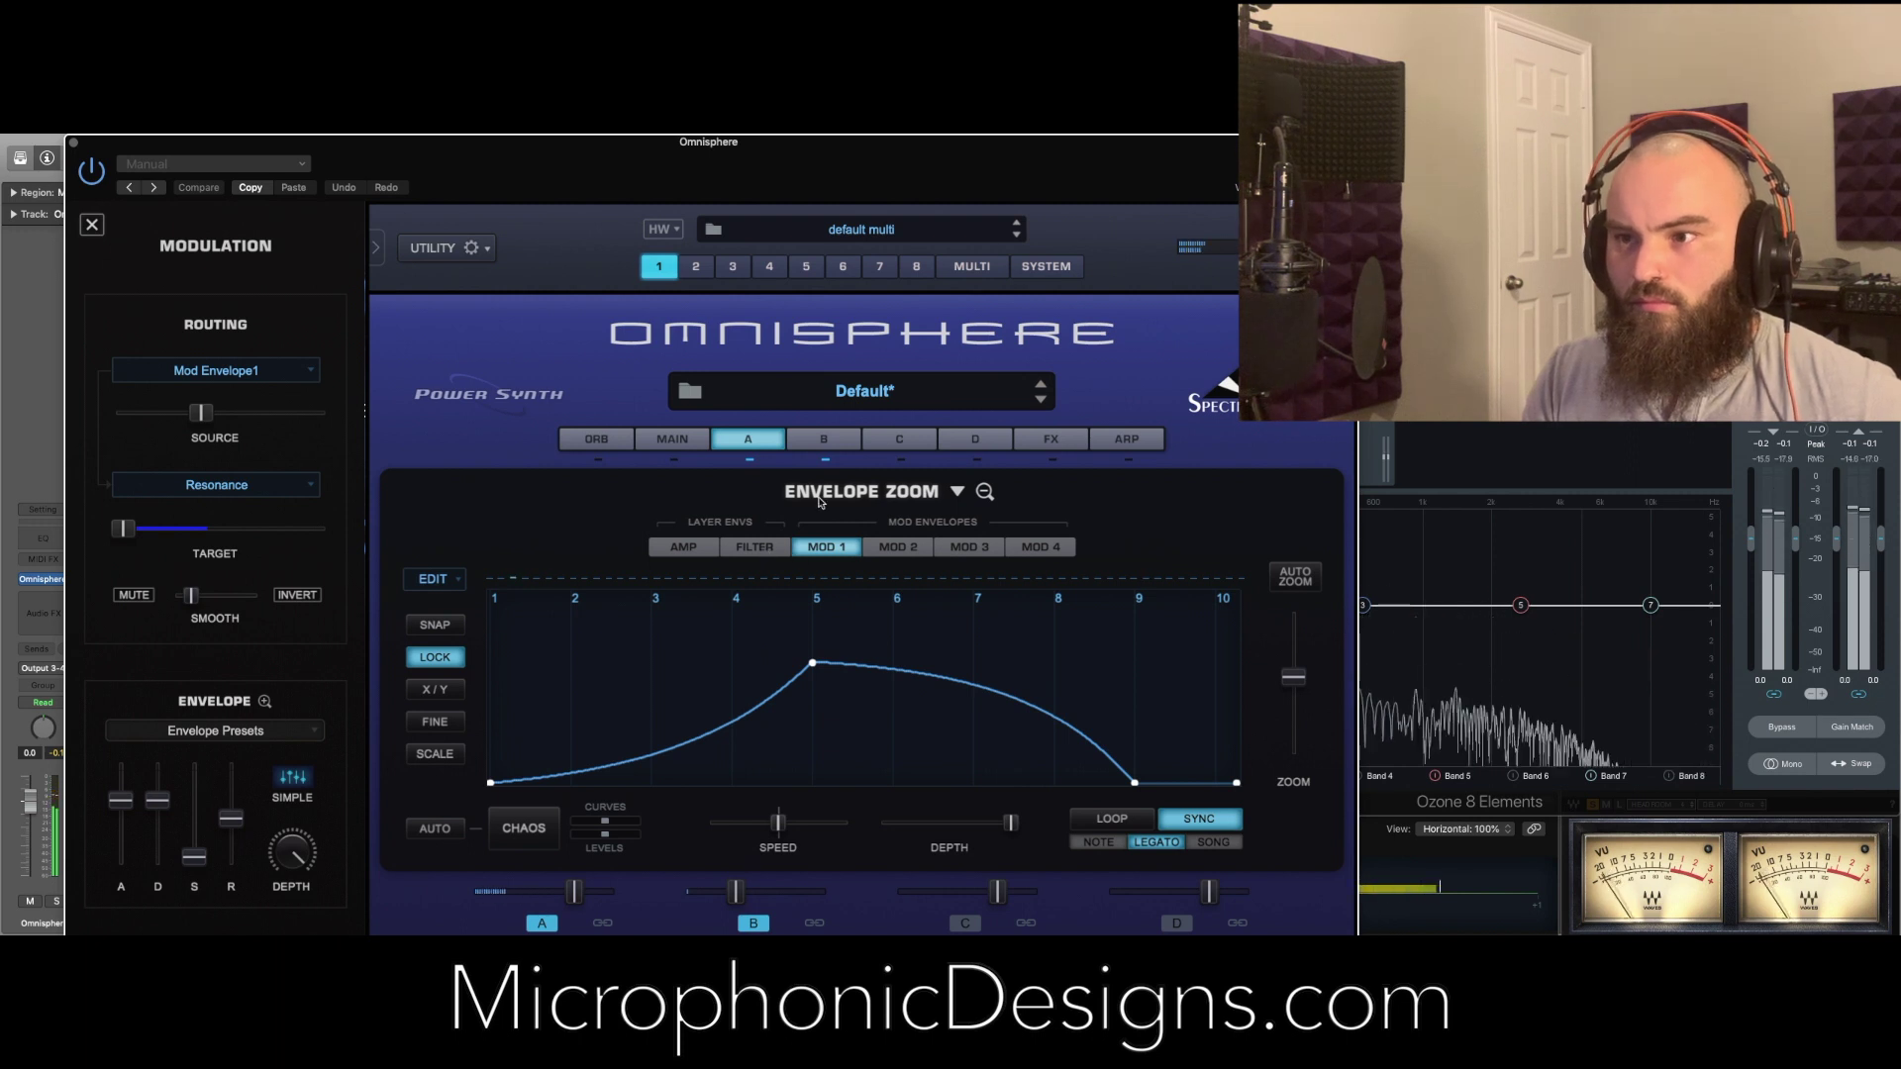
left_click(750, 438)
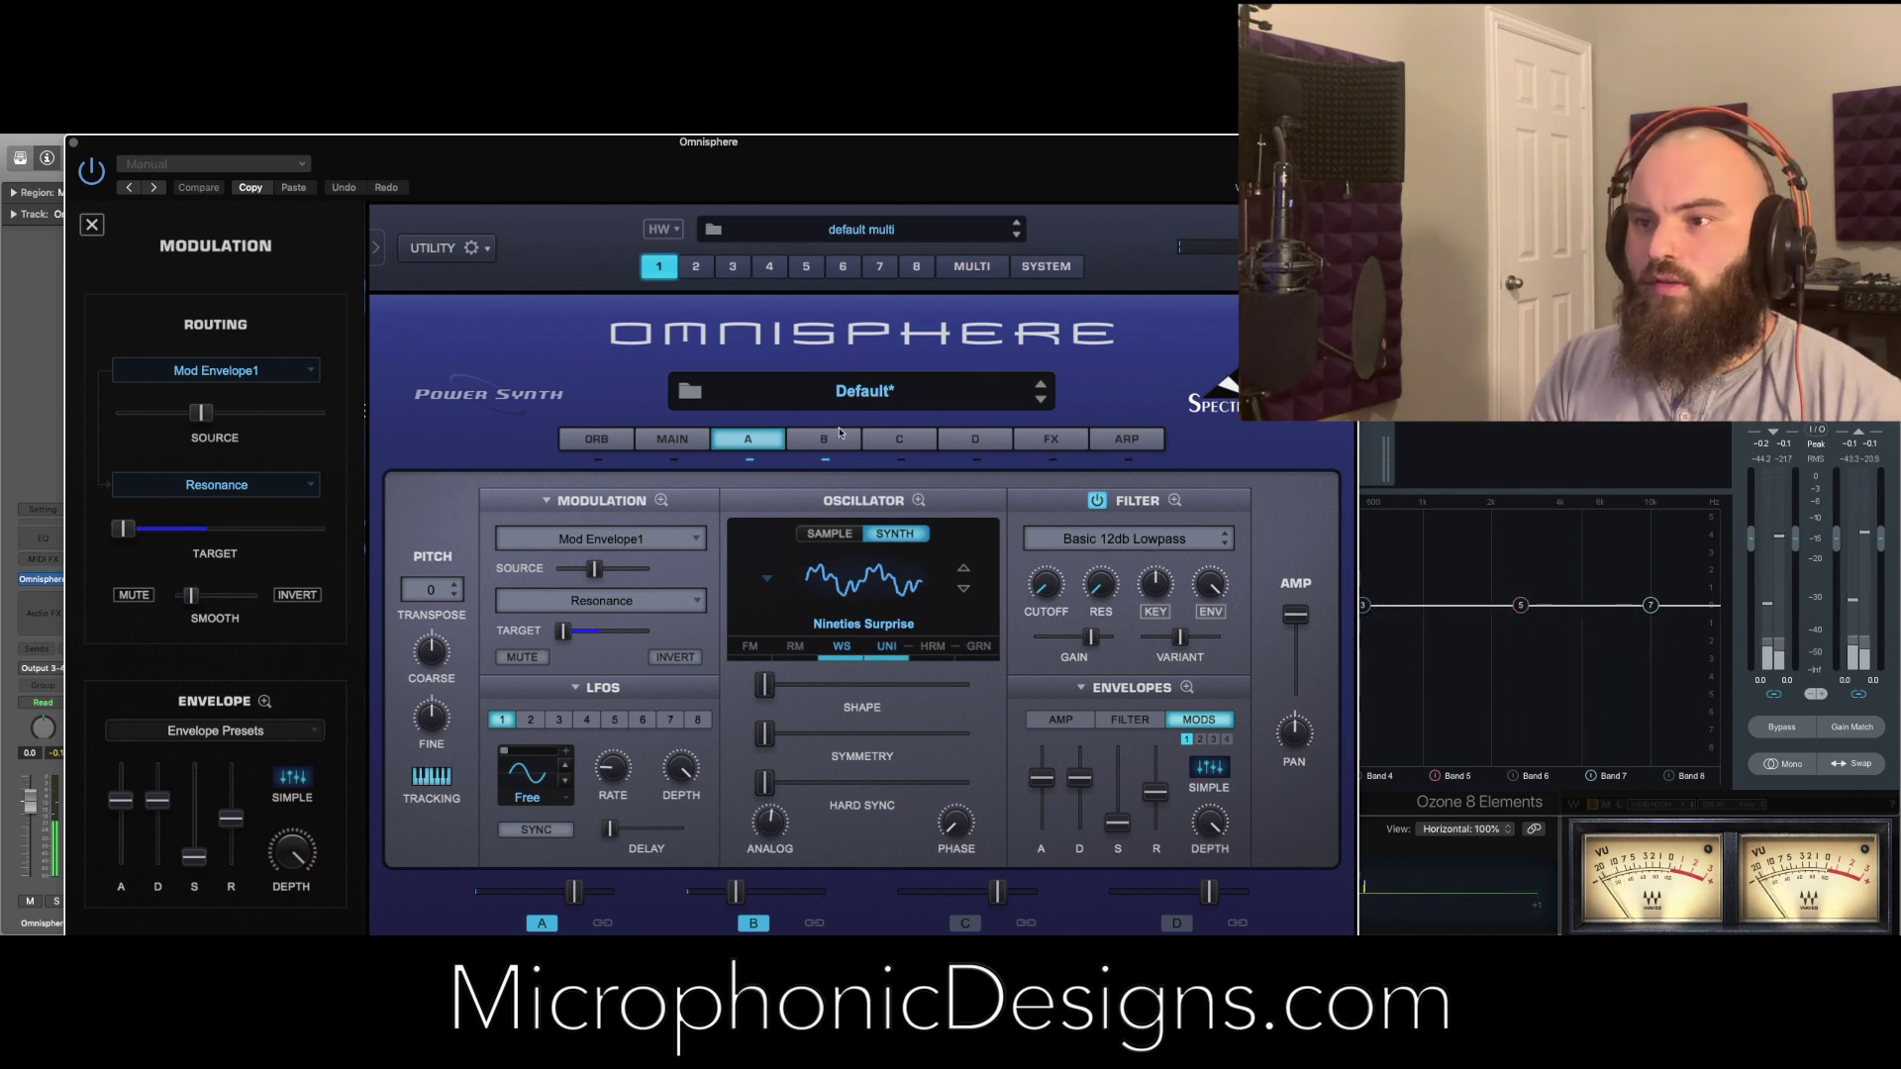
Close the synth window, create an empty MIDI region at bar 1 of the Omnisphere track and extend it to three bars
left_click_drag(900, 177, 907, 179)
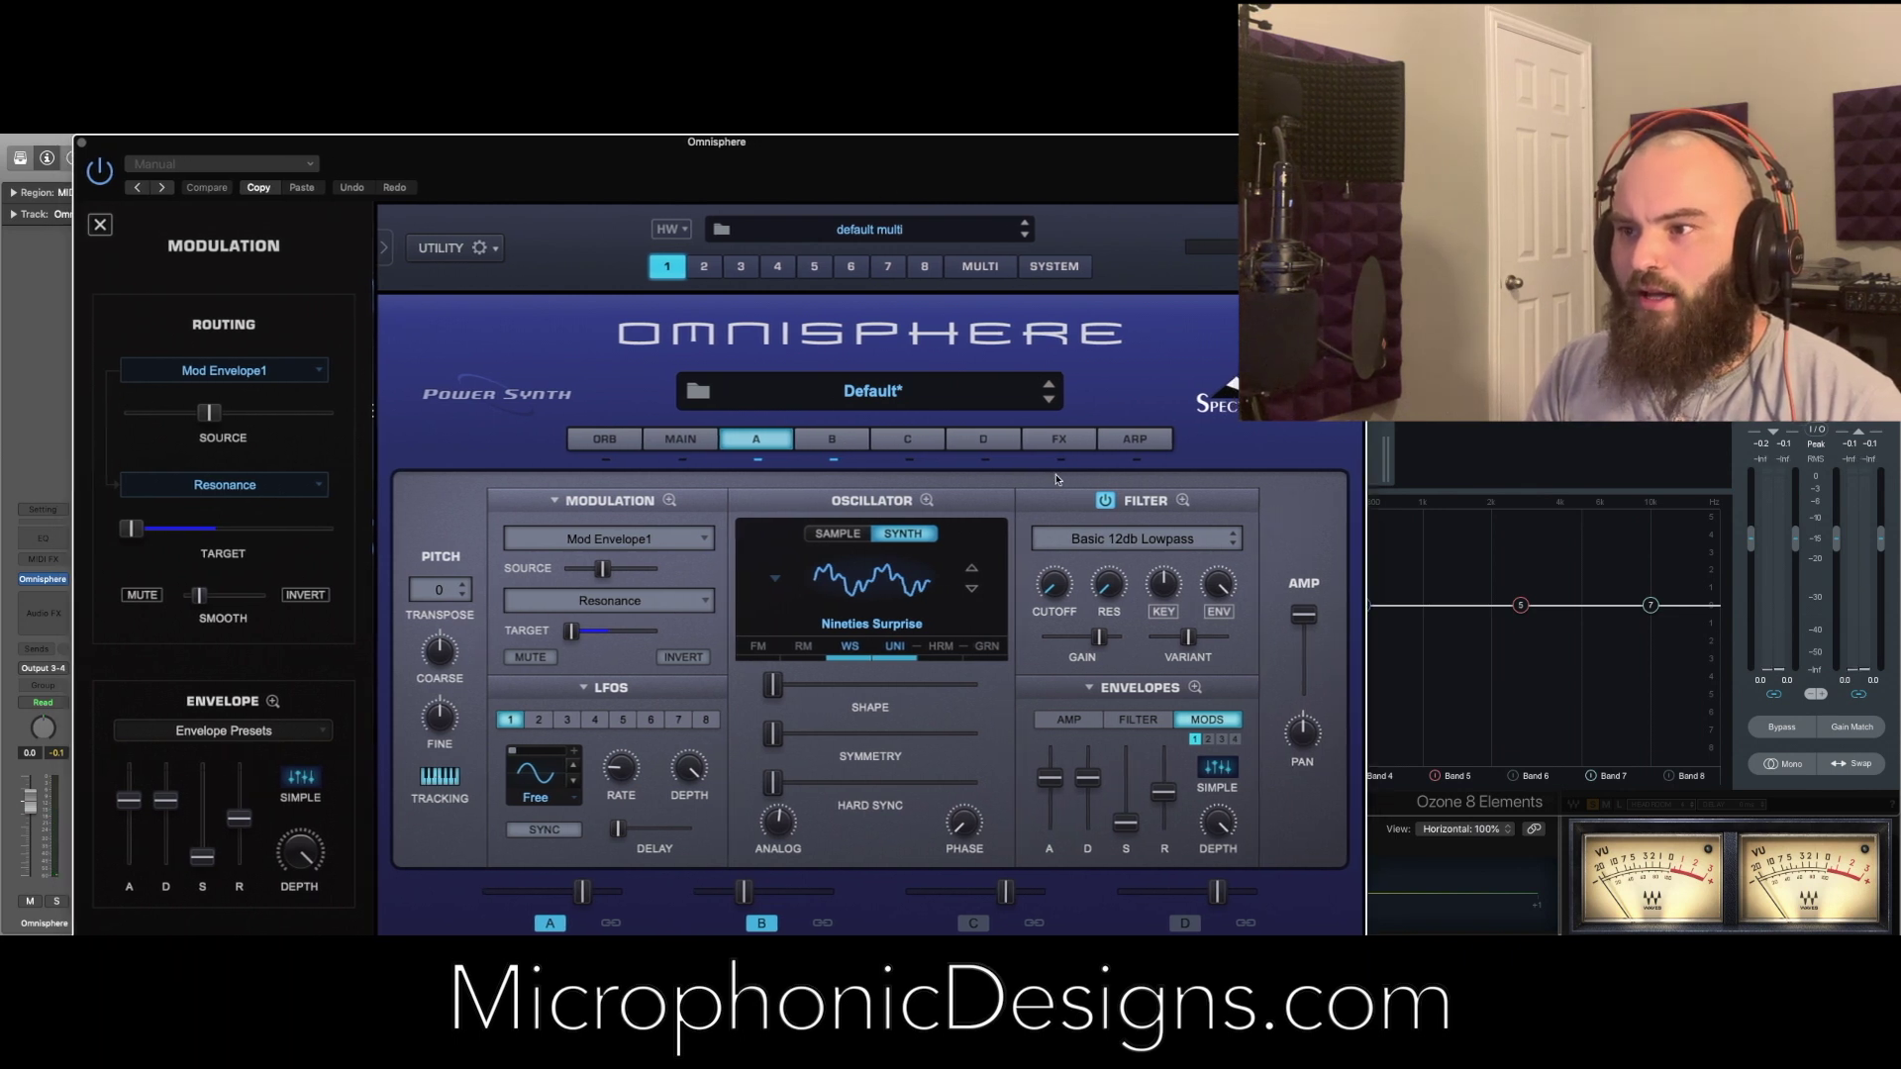
left_click(82, 142)
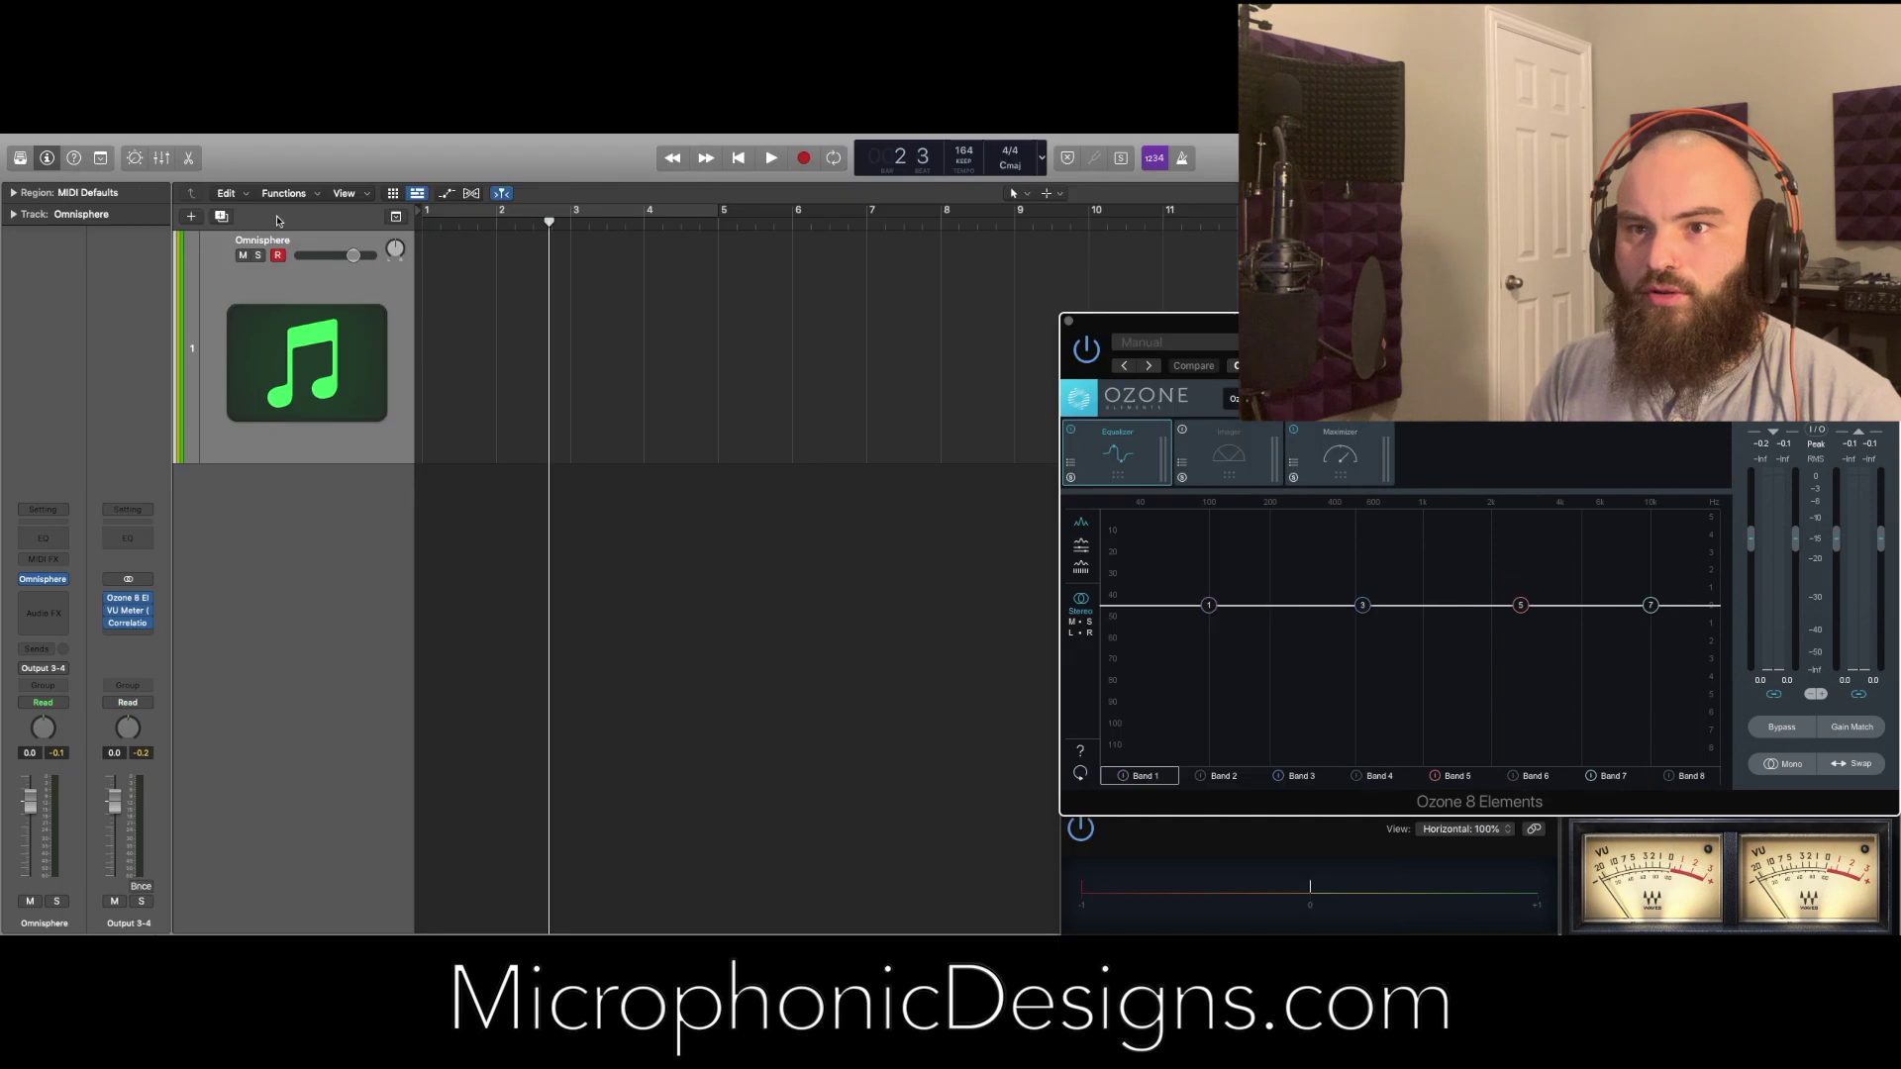
right_click(442, 330)
left_click(555, 334)
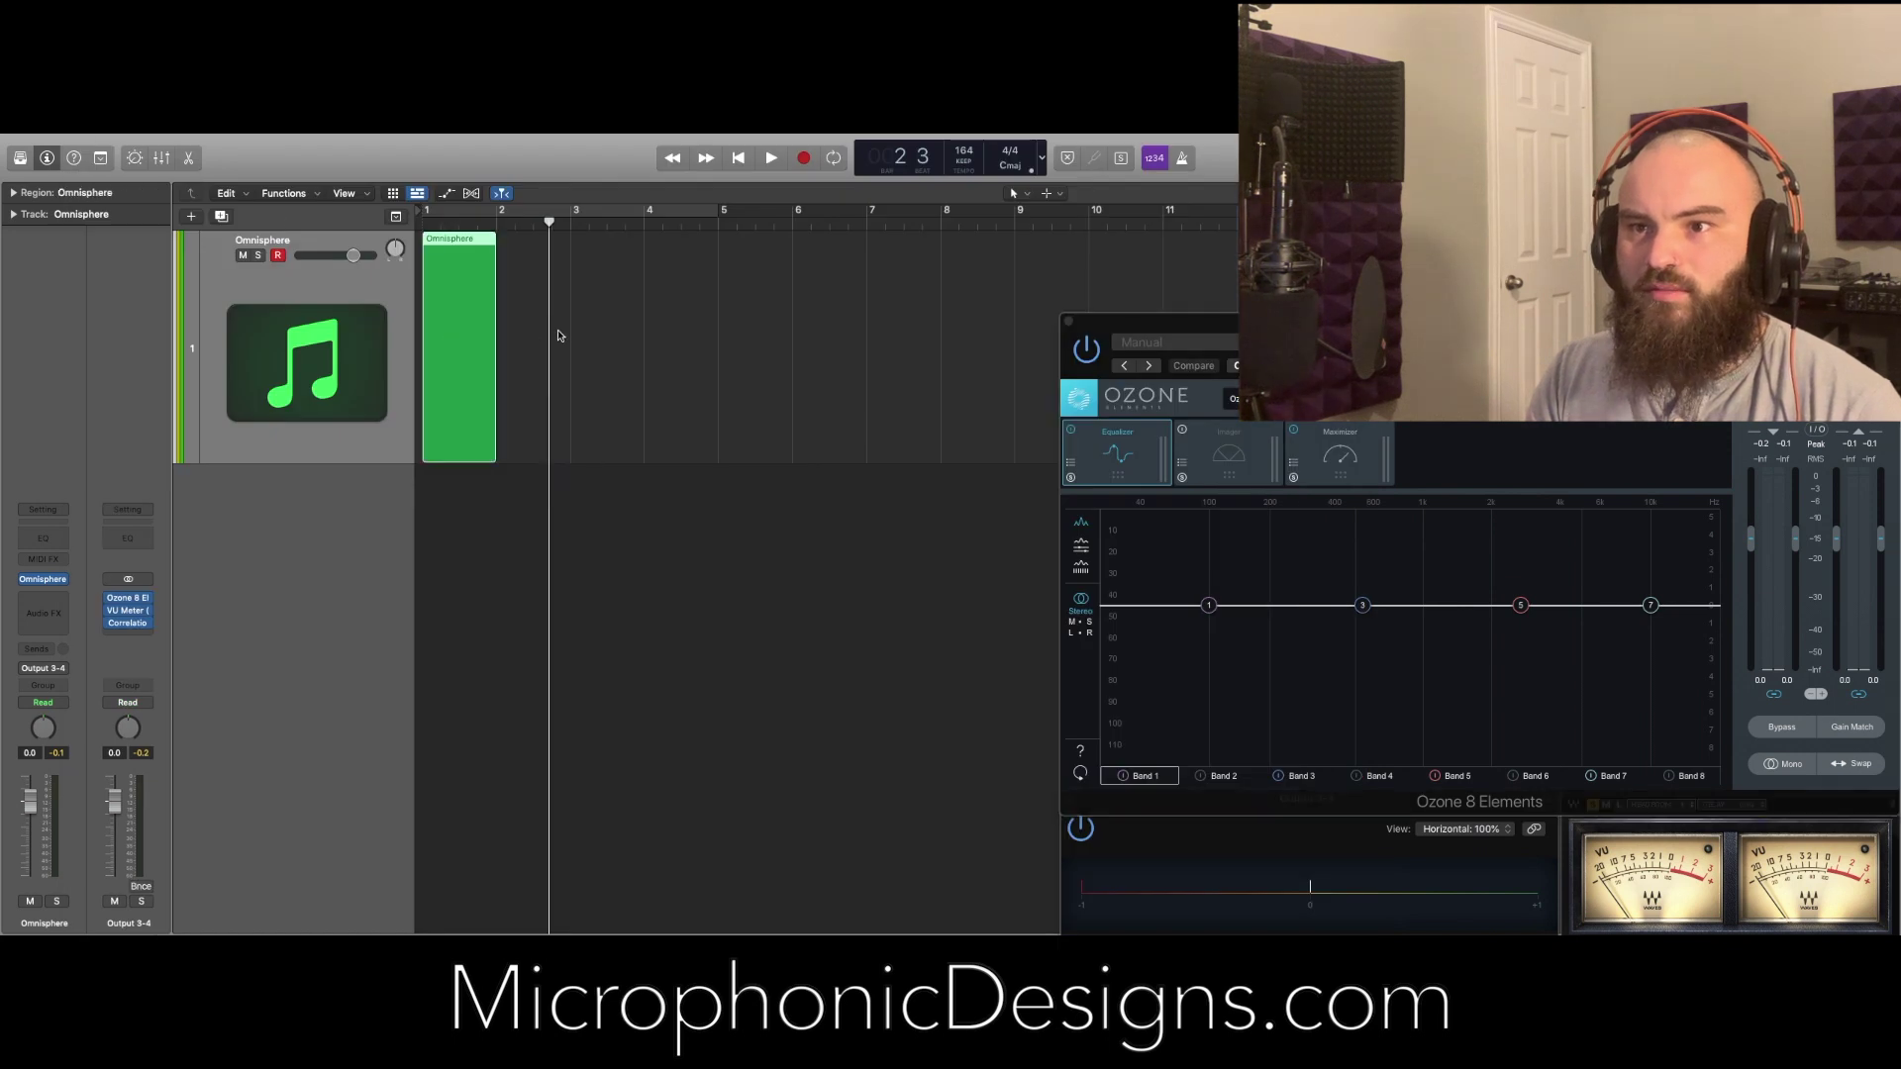
left_click_drag(506, 349, 723, 404)
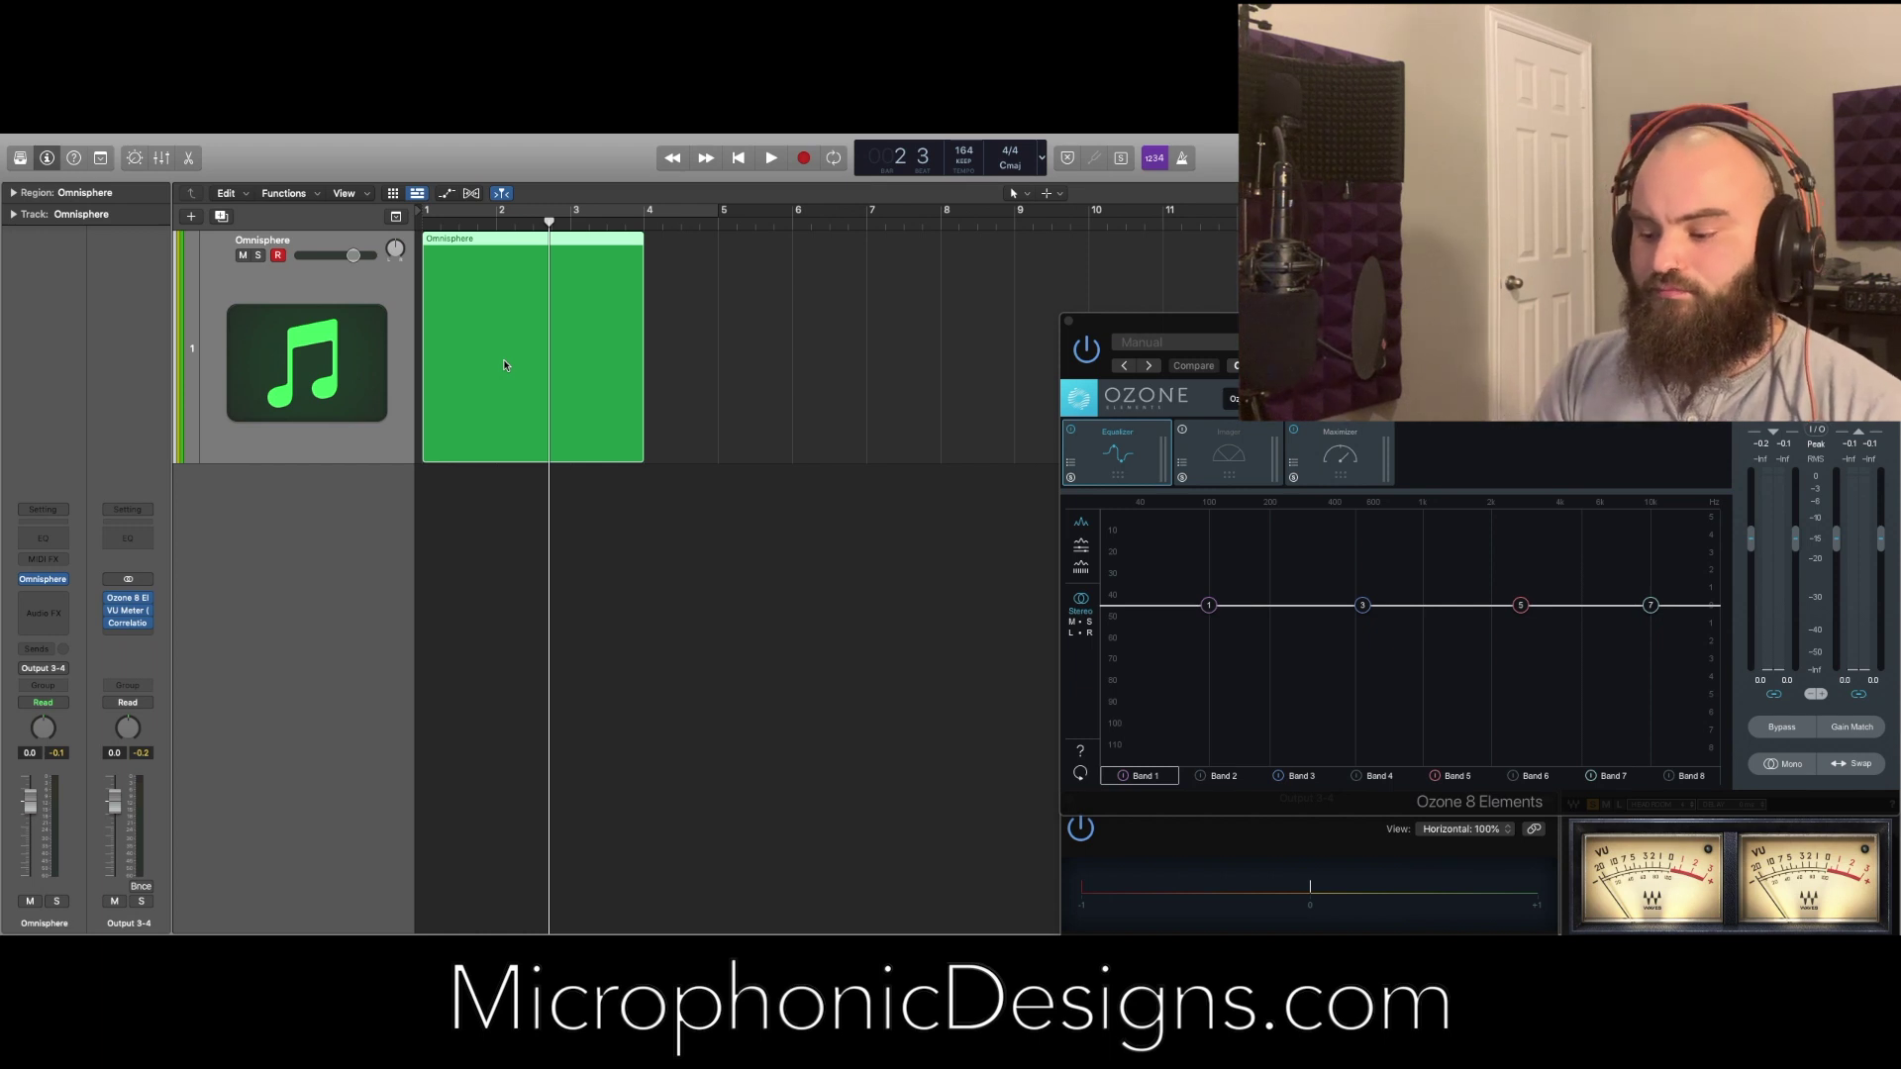
Open the region in the Piano Roll, draw a C3 note spanning bars 1 and 2, and set its velocity to 102
key("super+Right")
key("super+Right")
key("super+Right")
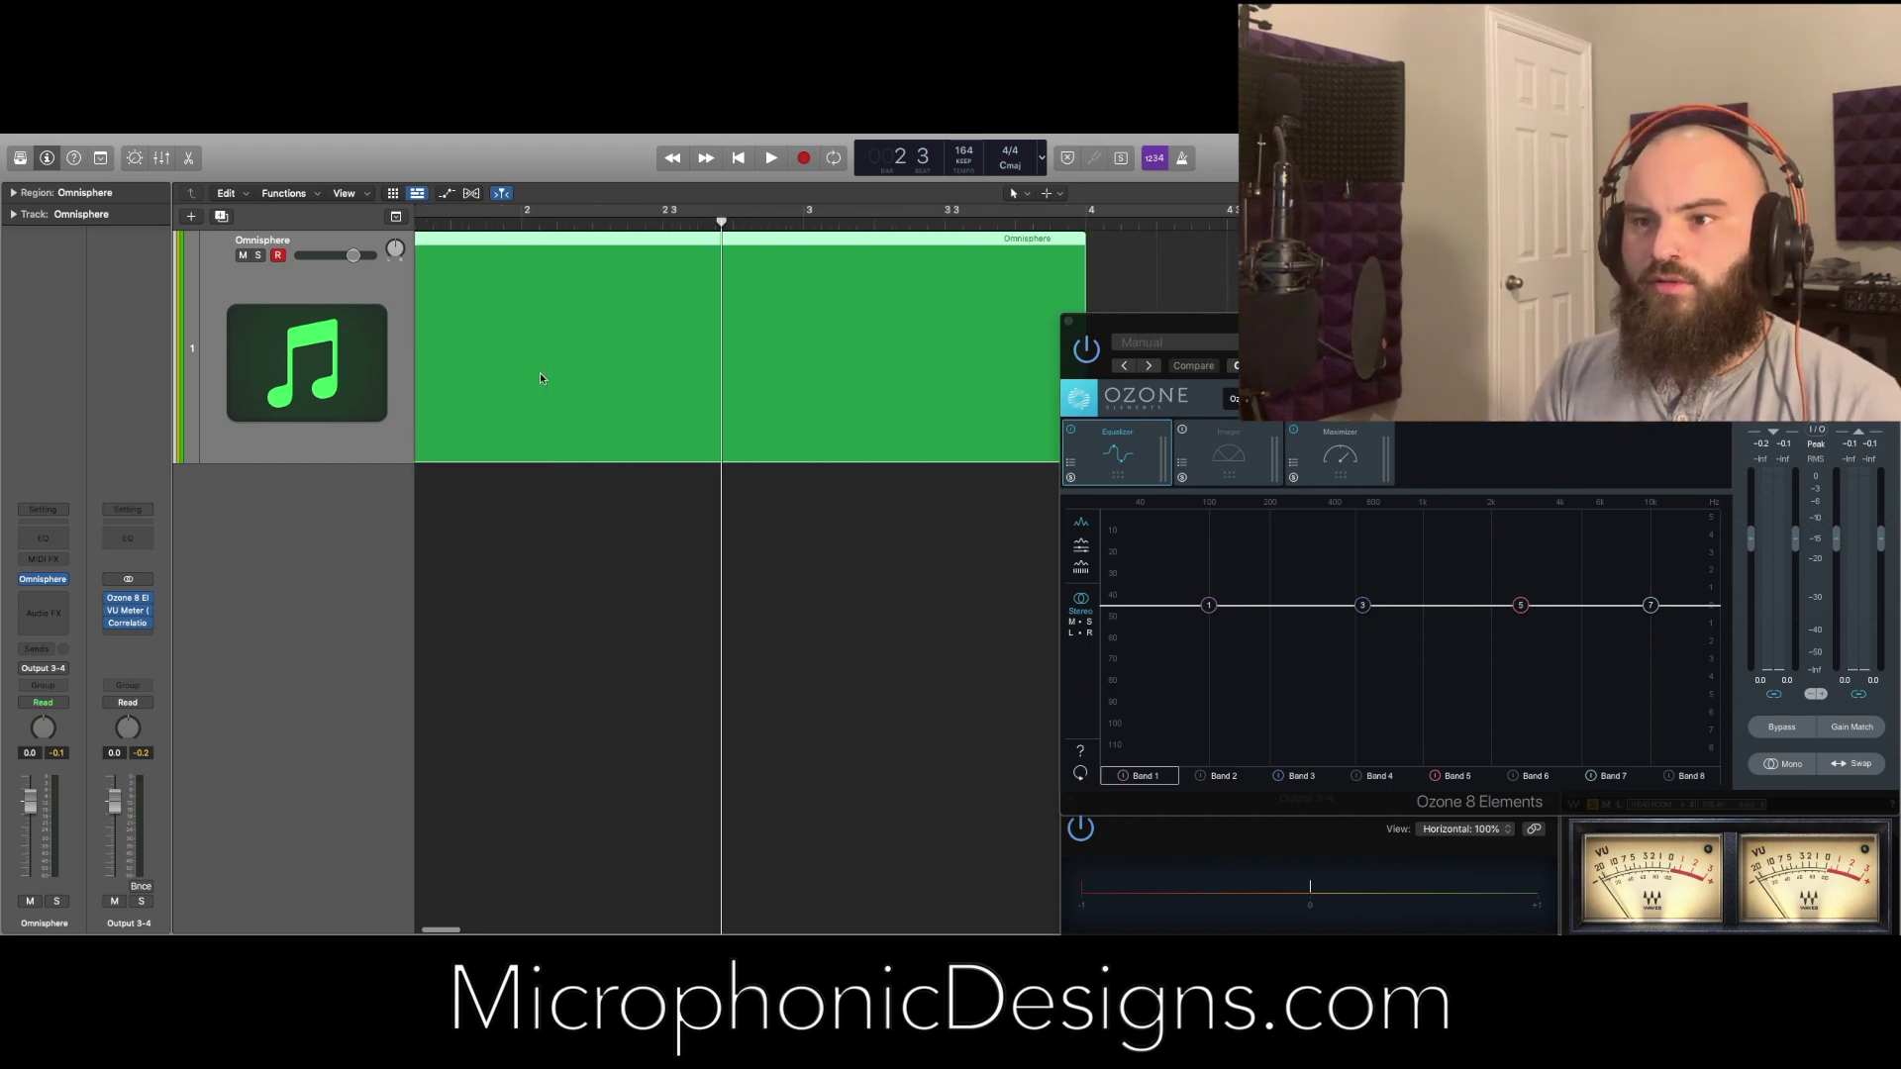
double_click(540, 377)
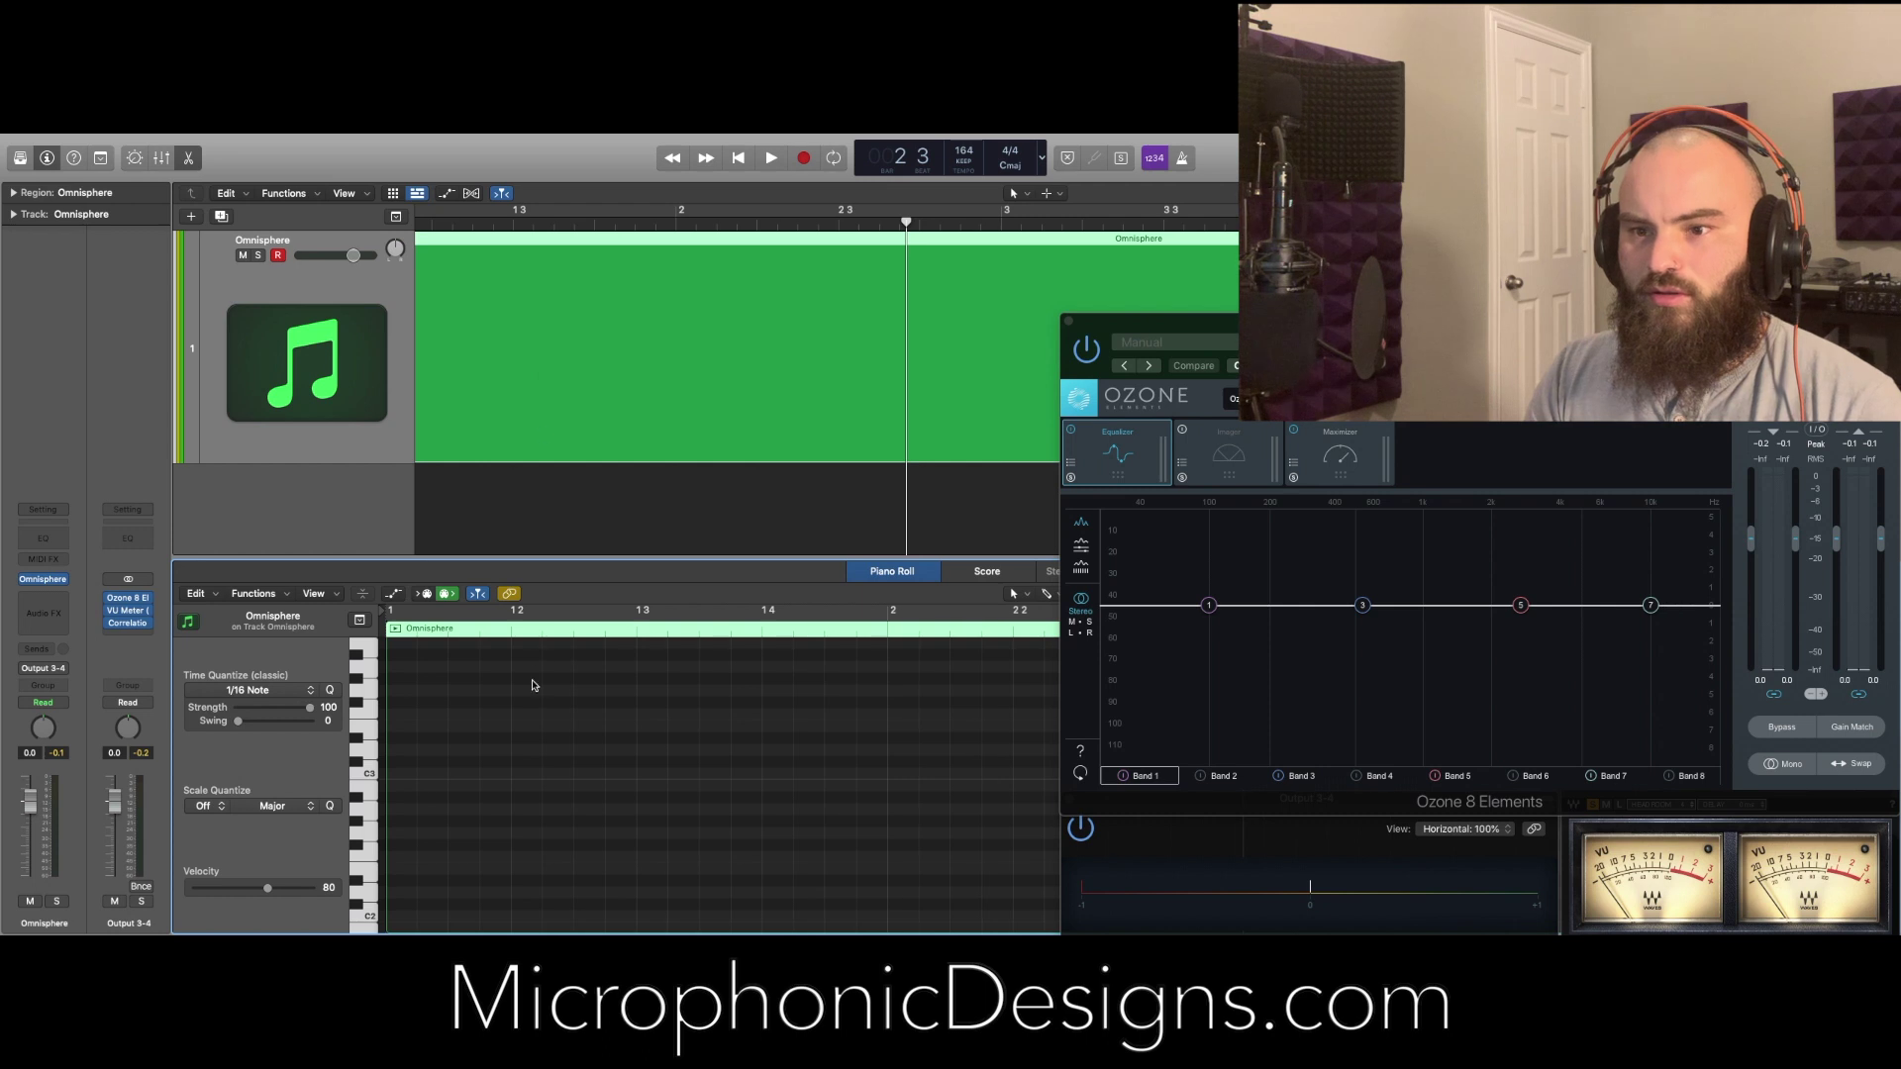
left_click(363, 857)
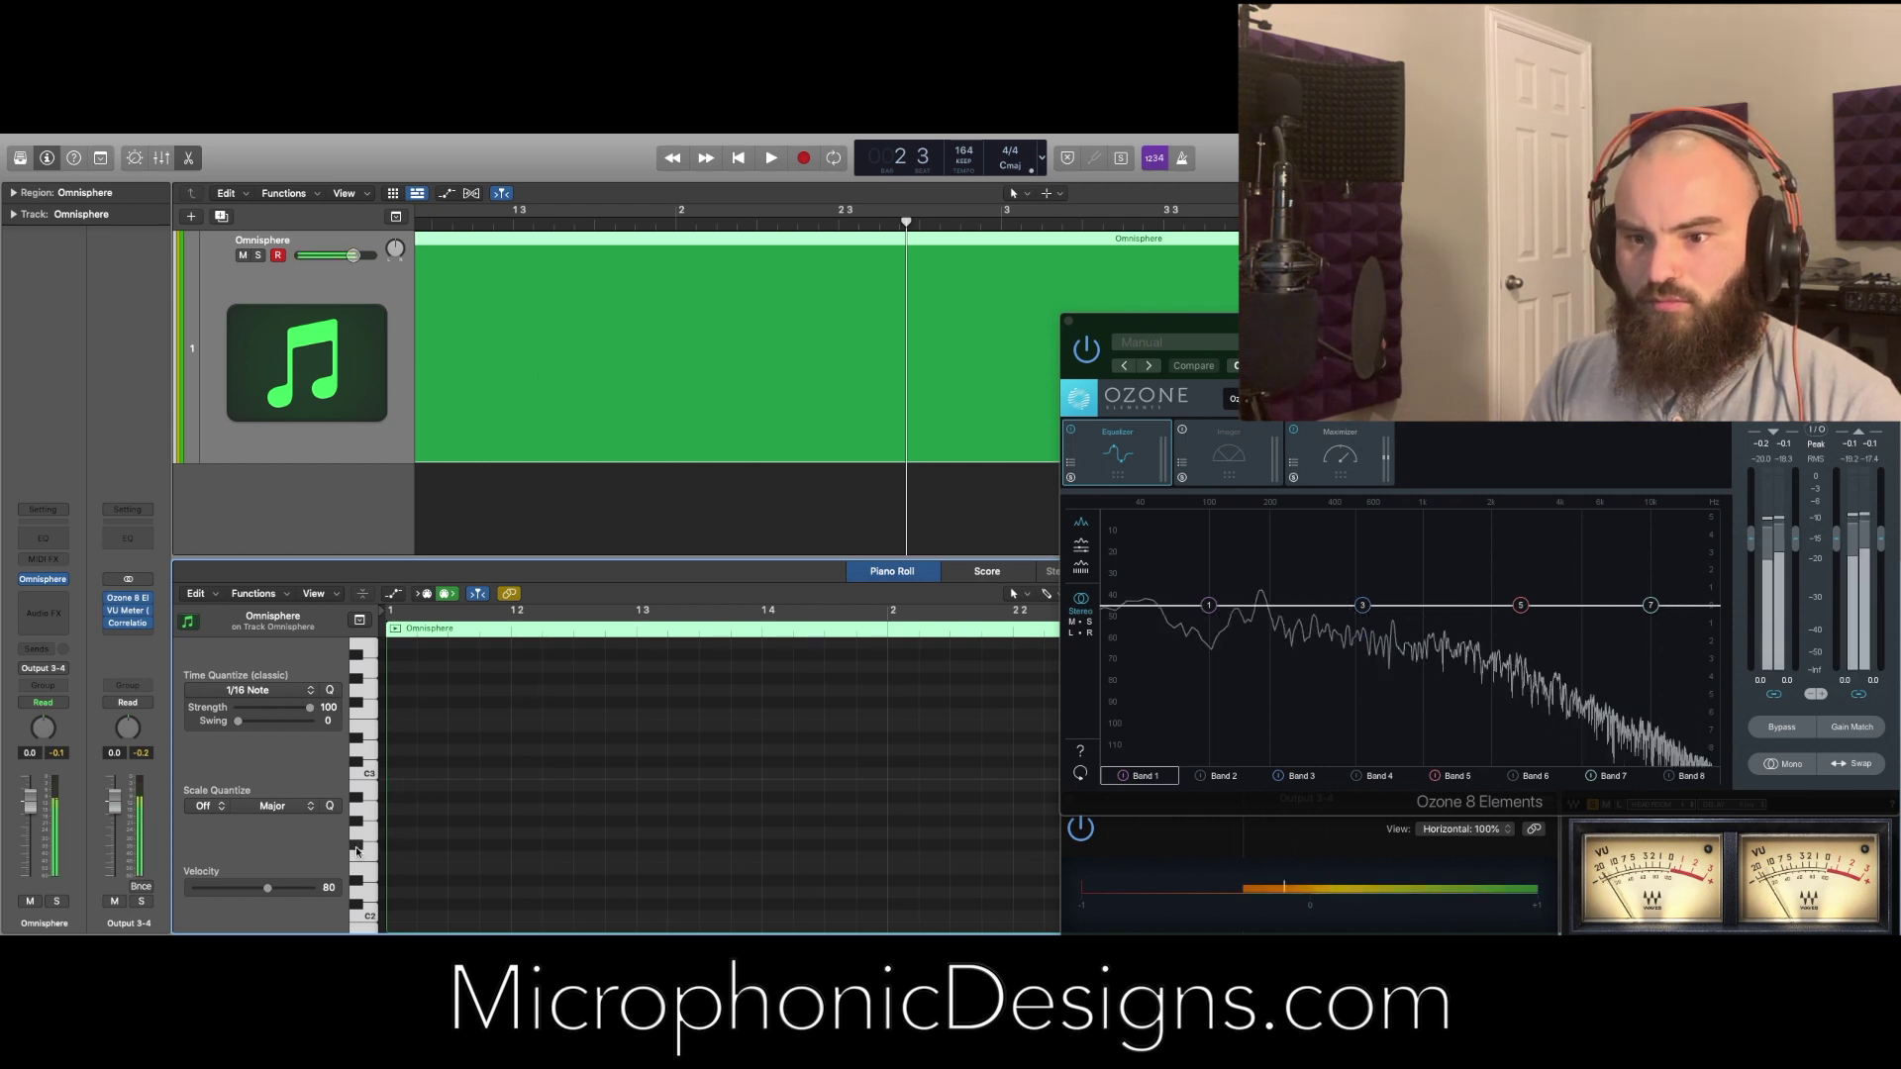
left_click(394, 797)
left_click_drag(406, 796, 985, 782)
left_click_drag(267, 887, 288, 888)
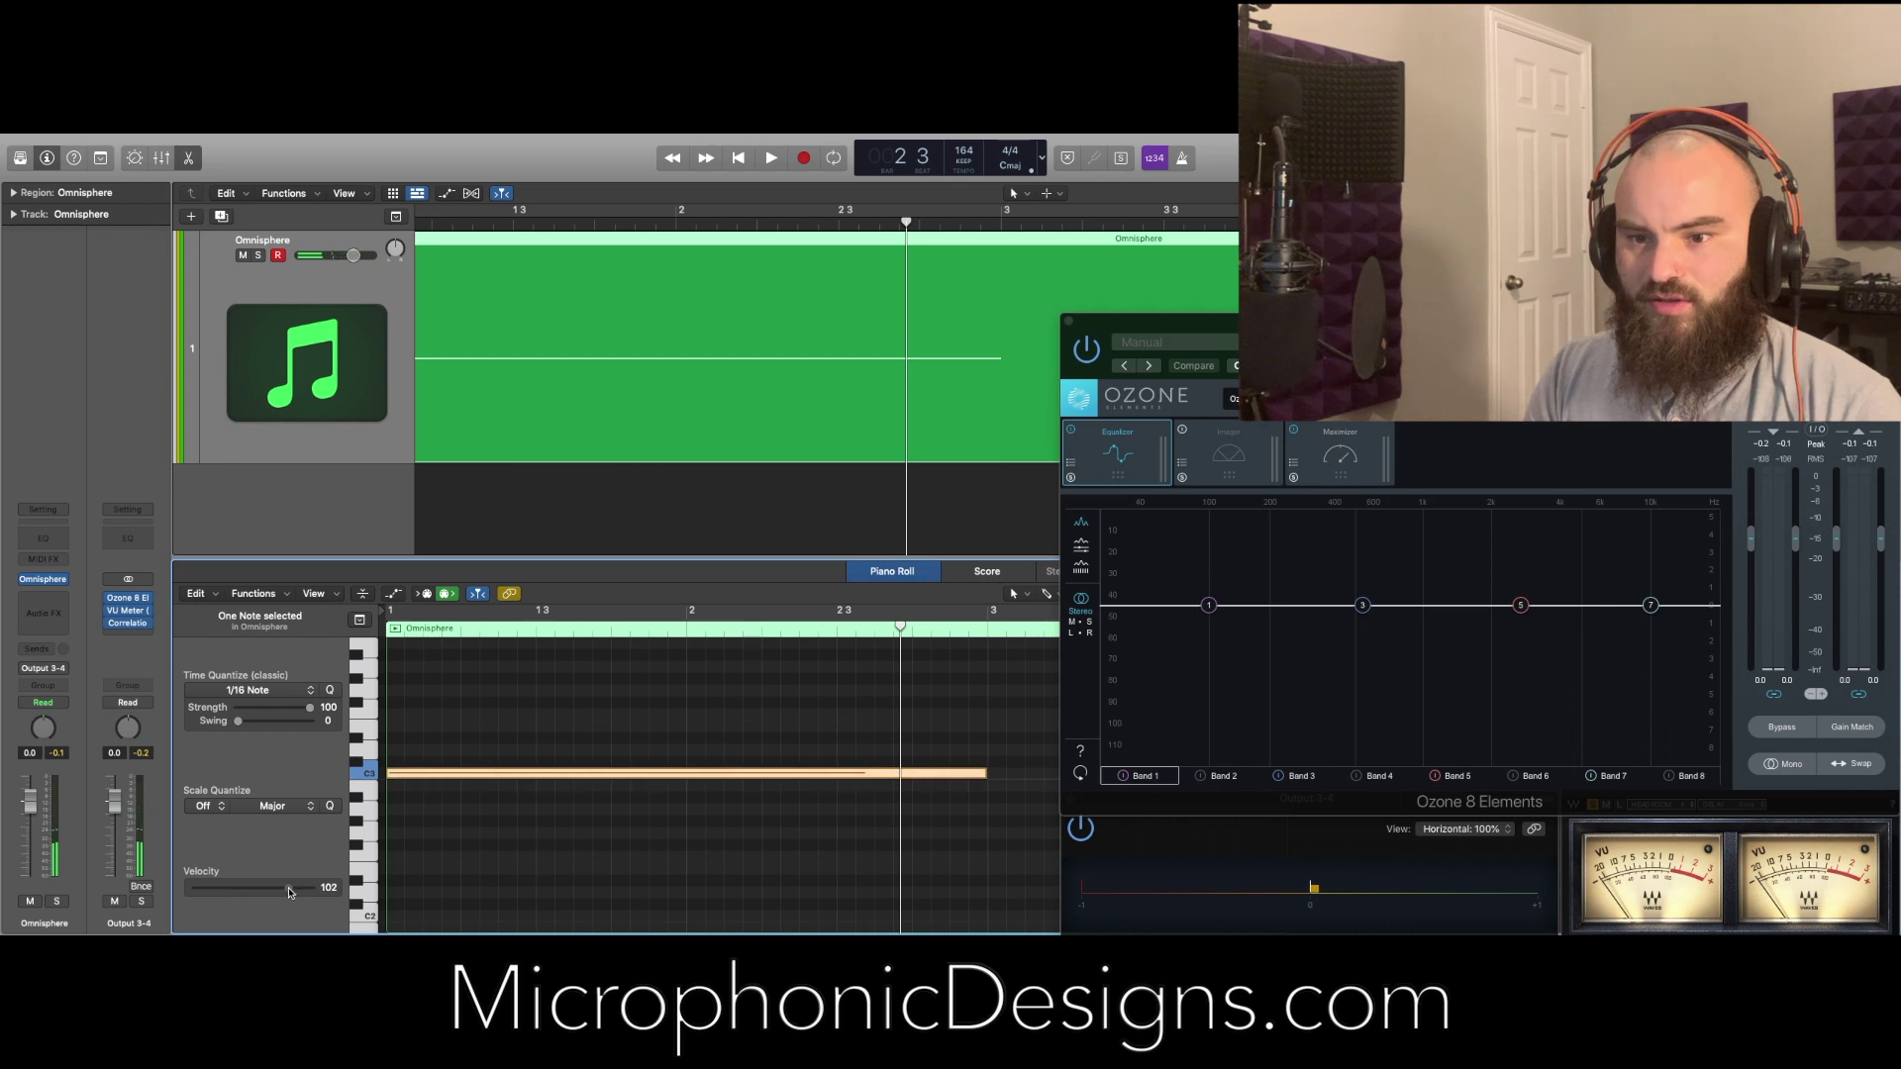
Play the MIDI region, stop it, and reopen the Omnisphere synth to check layer B's controls before returning to layer A
key("space")
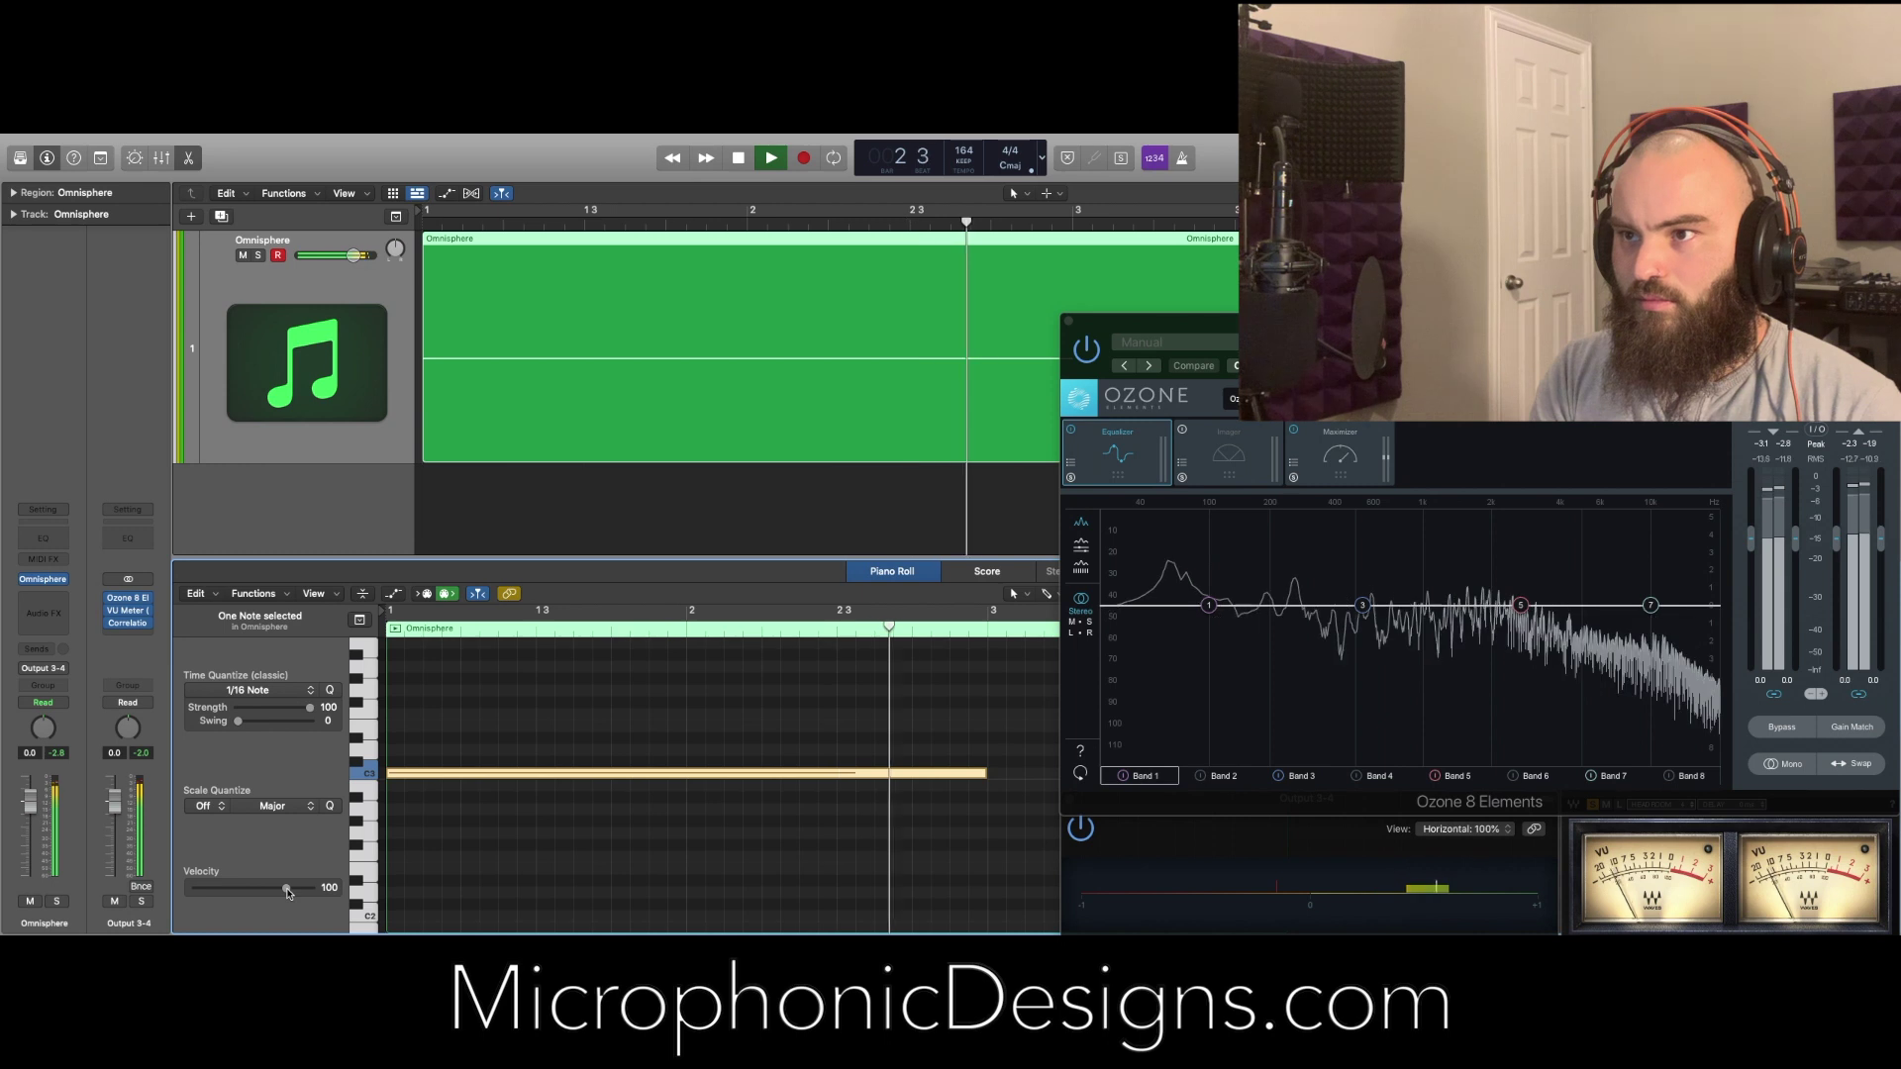
key("space")
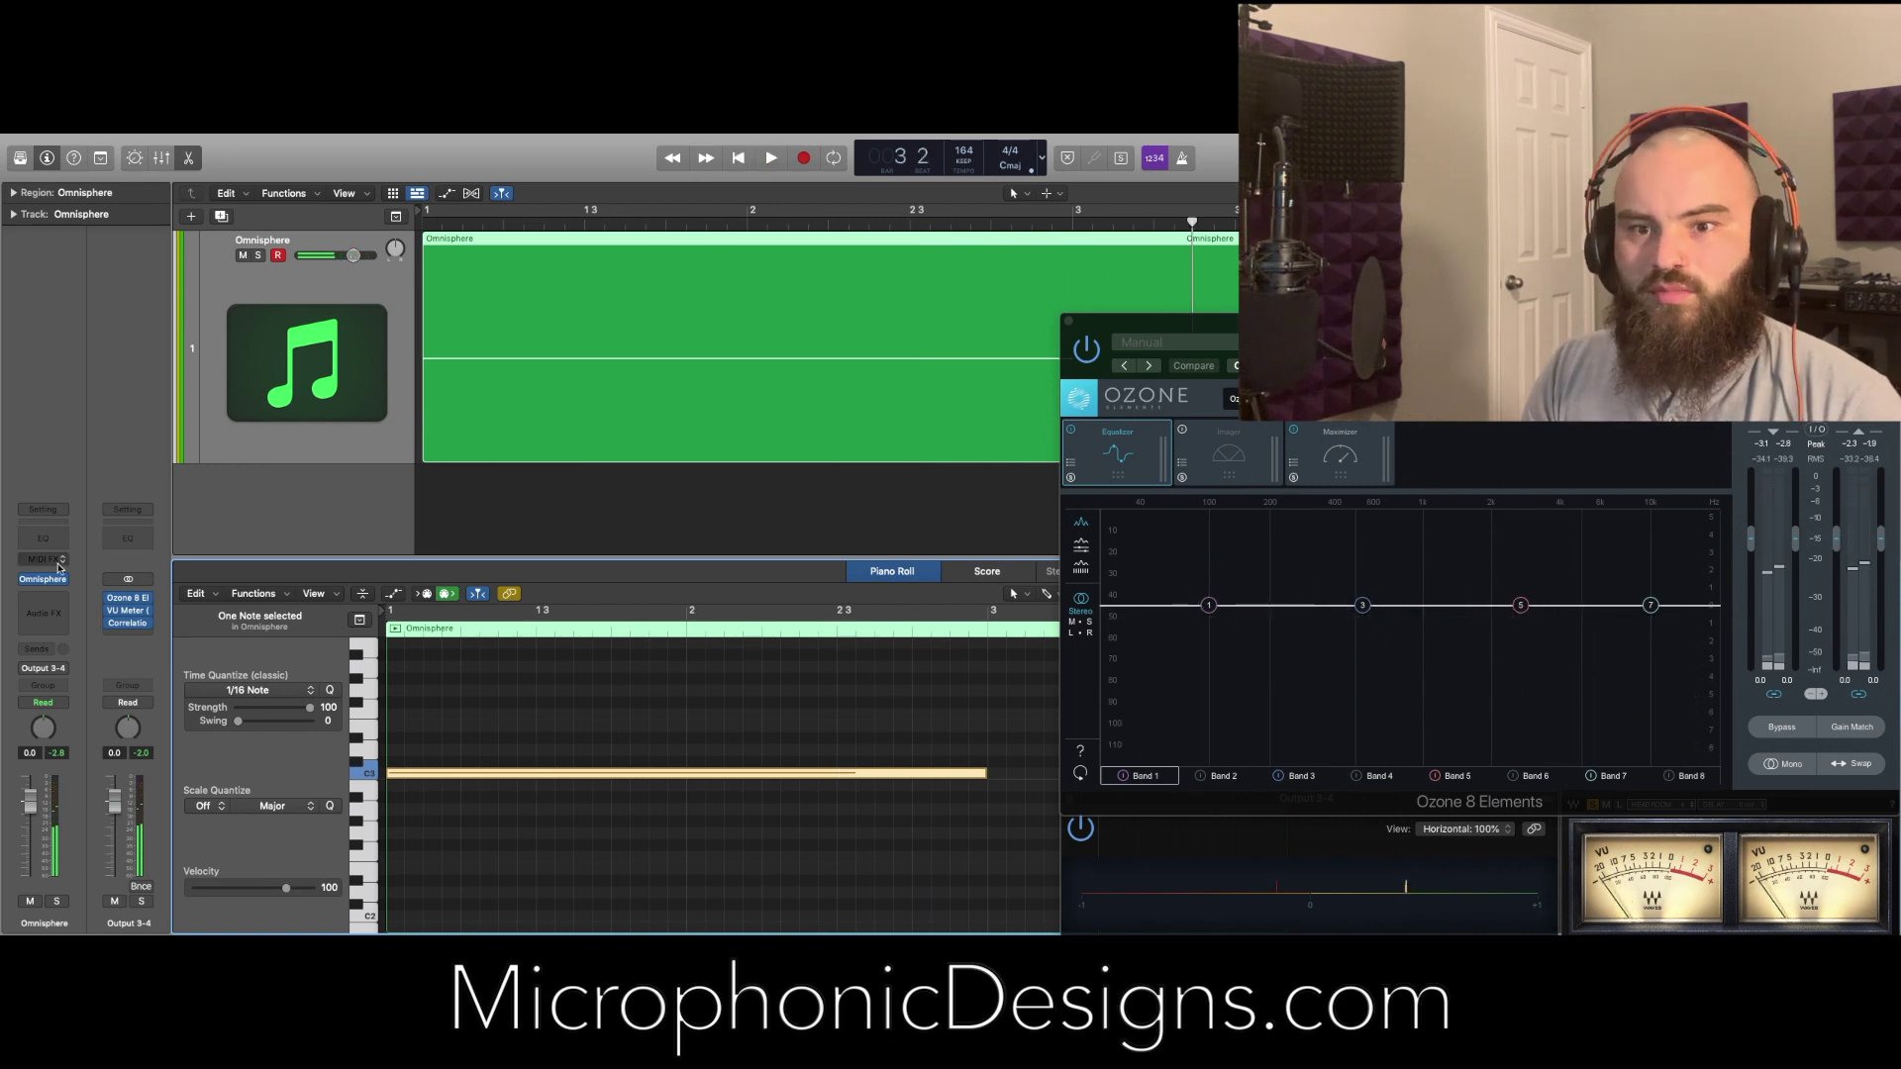
left_click(44, 580)
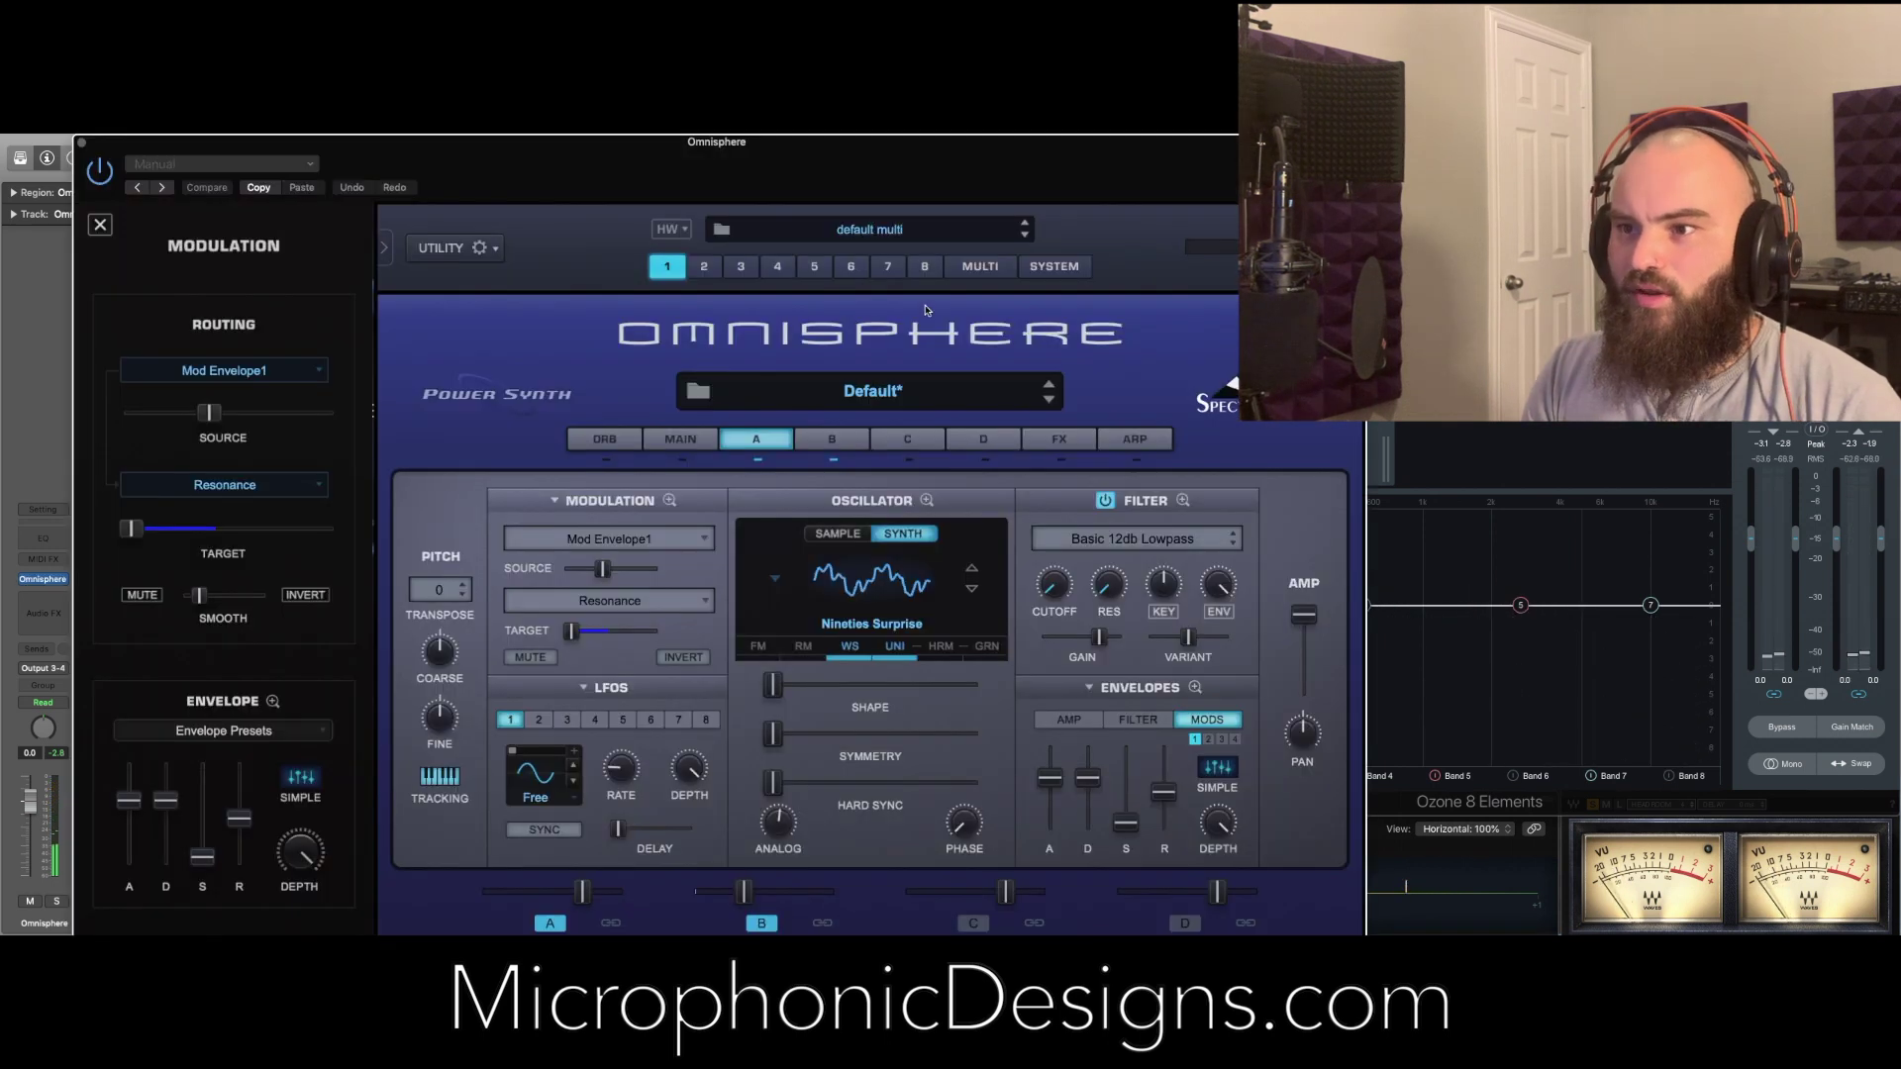
left_click(831, 439)
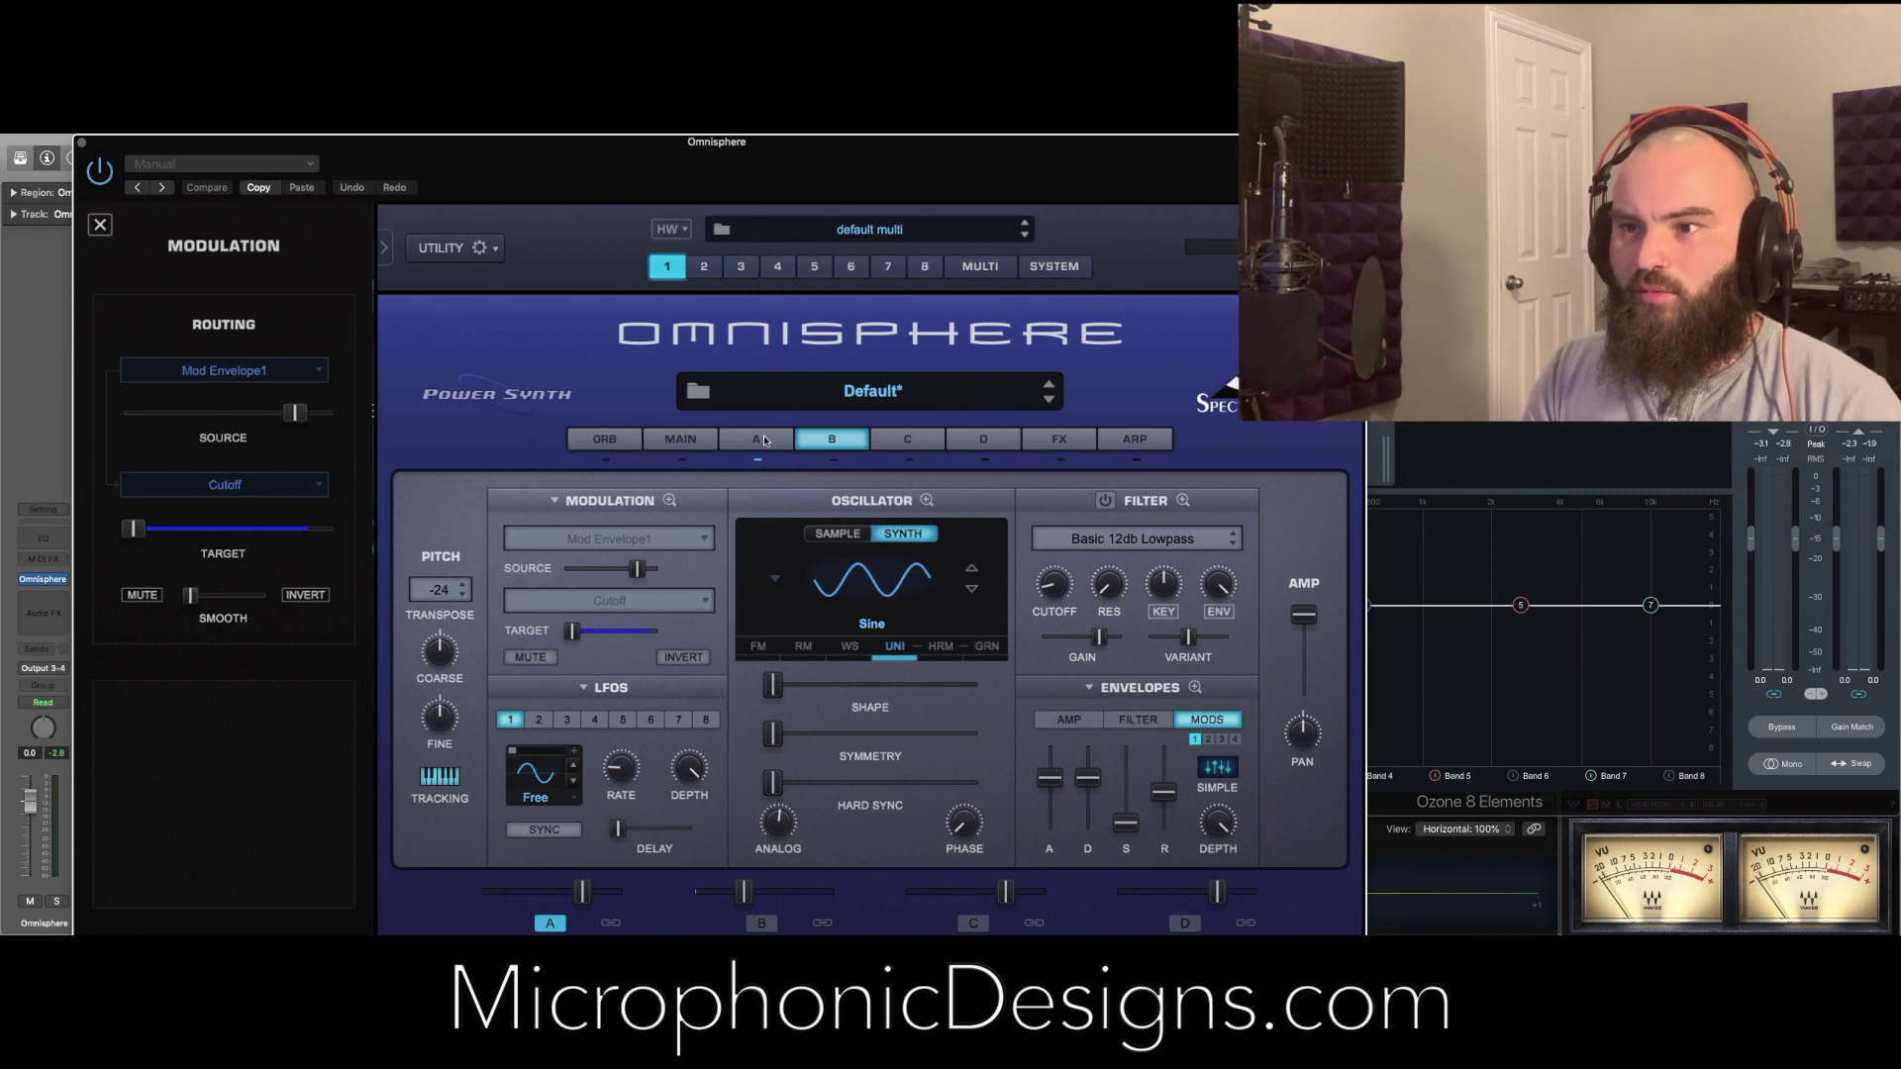
left_click(765, 440)
left_click_drag(1080, 180, 1065, 176)
Load a PRO-Verb reverb into the first slot of the aux effects rack
left_click(1063, 444)
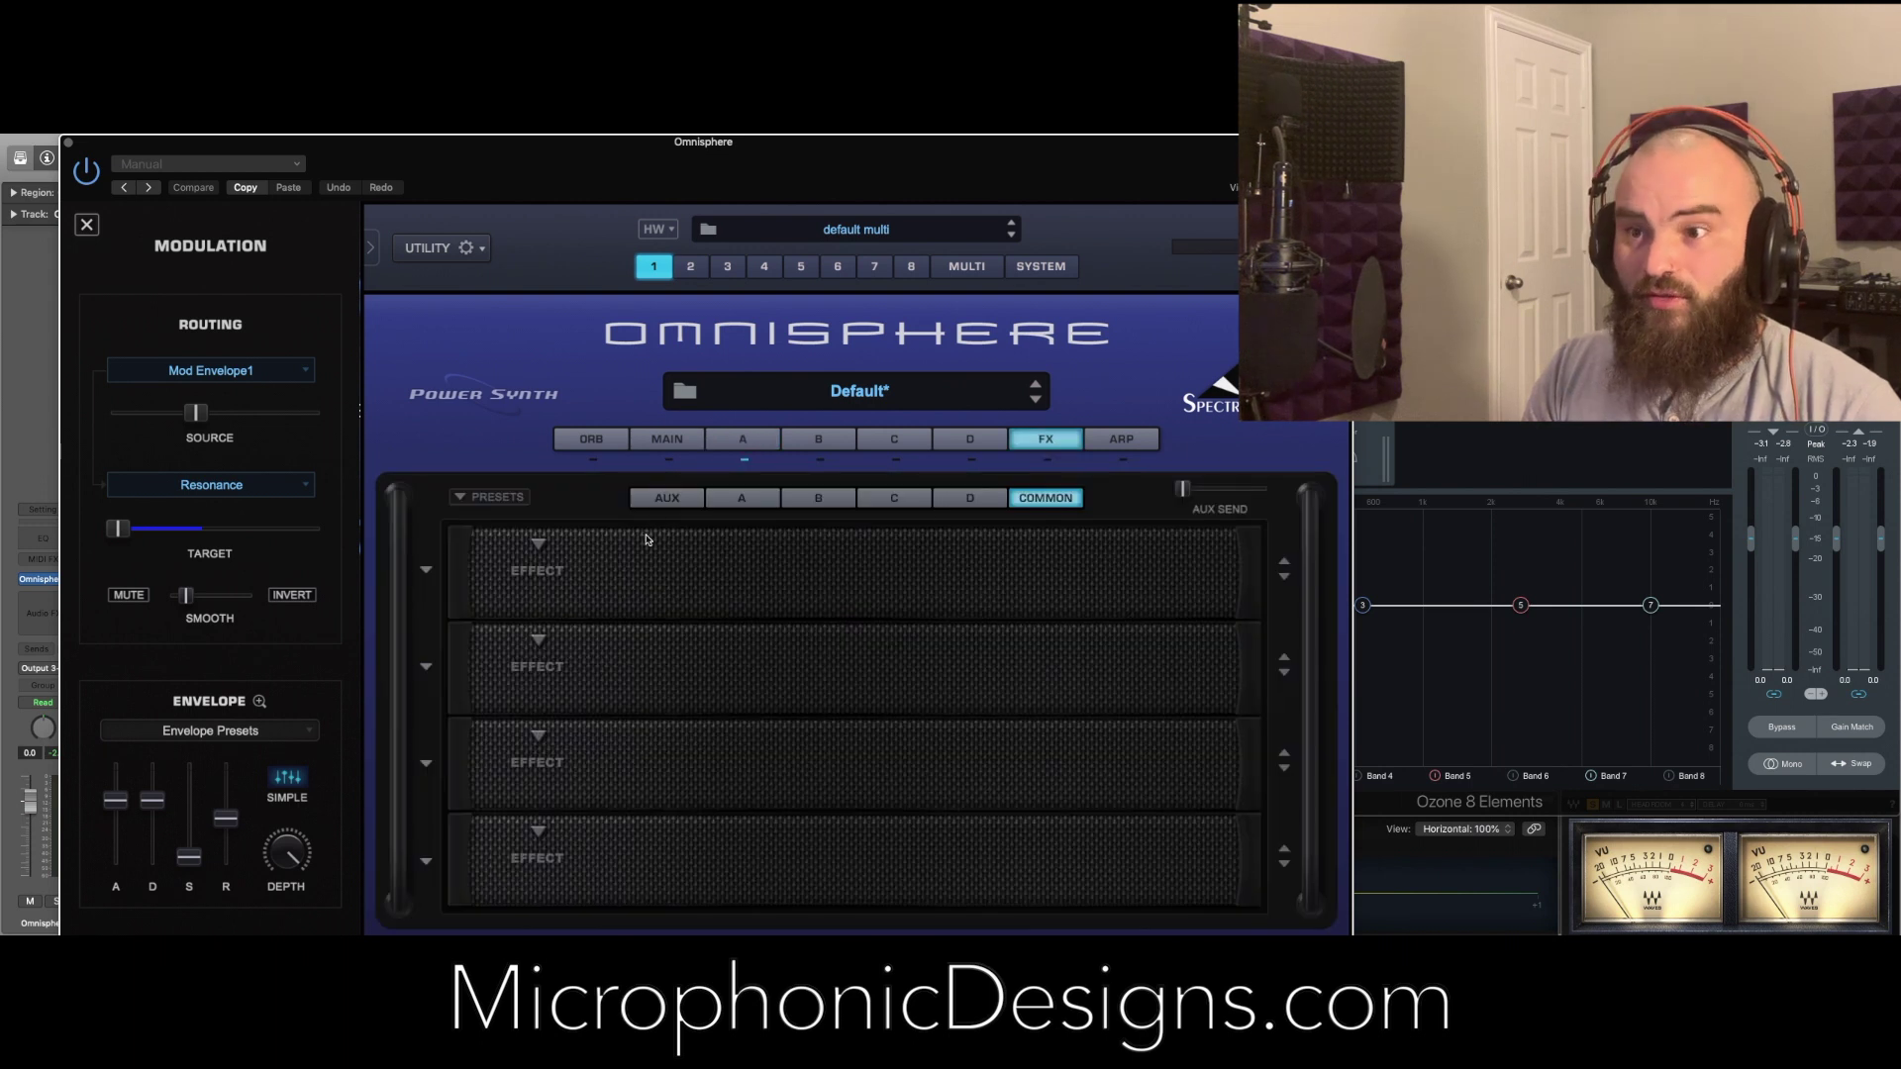
left_click(661, 499)
left_click(538, 544)
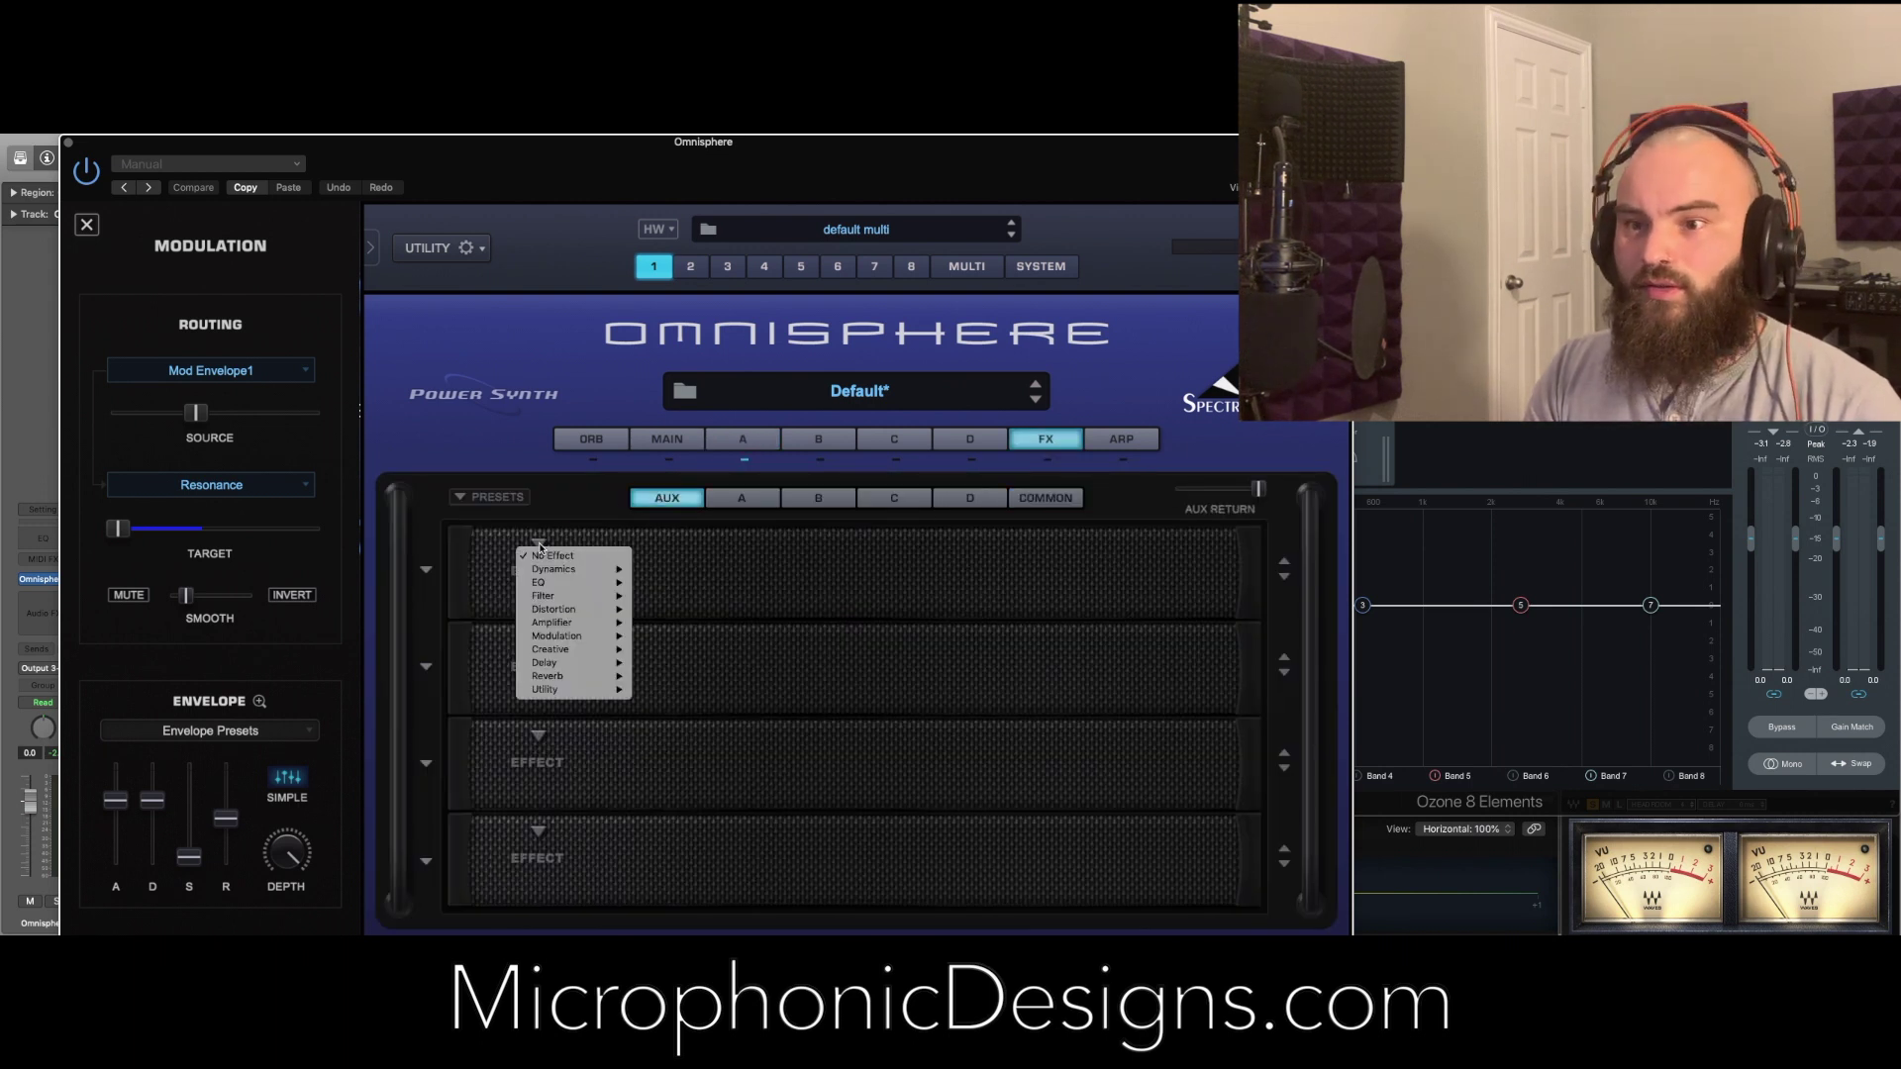
mouse_move(567, 681)
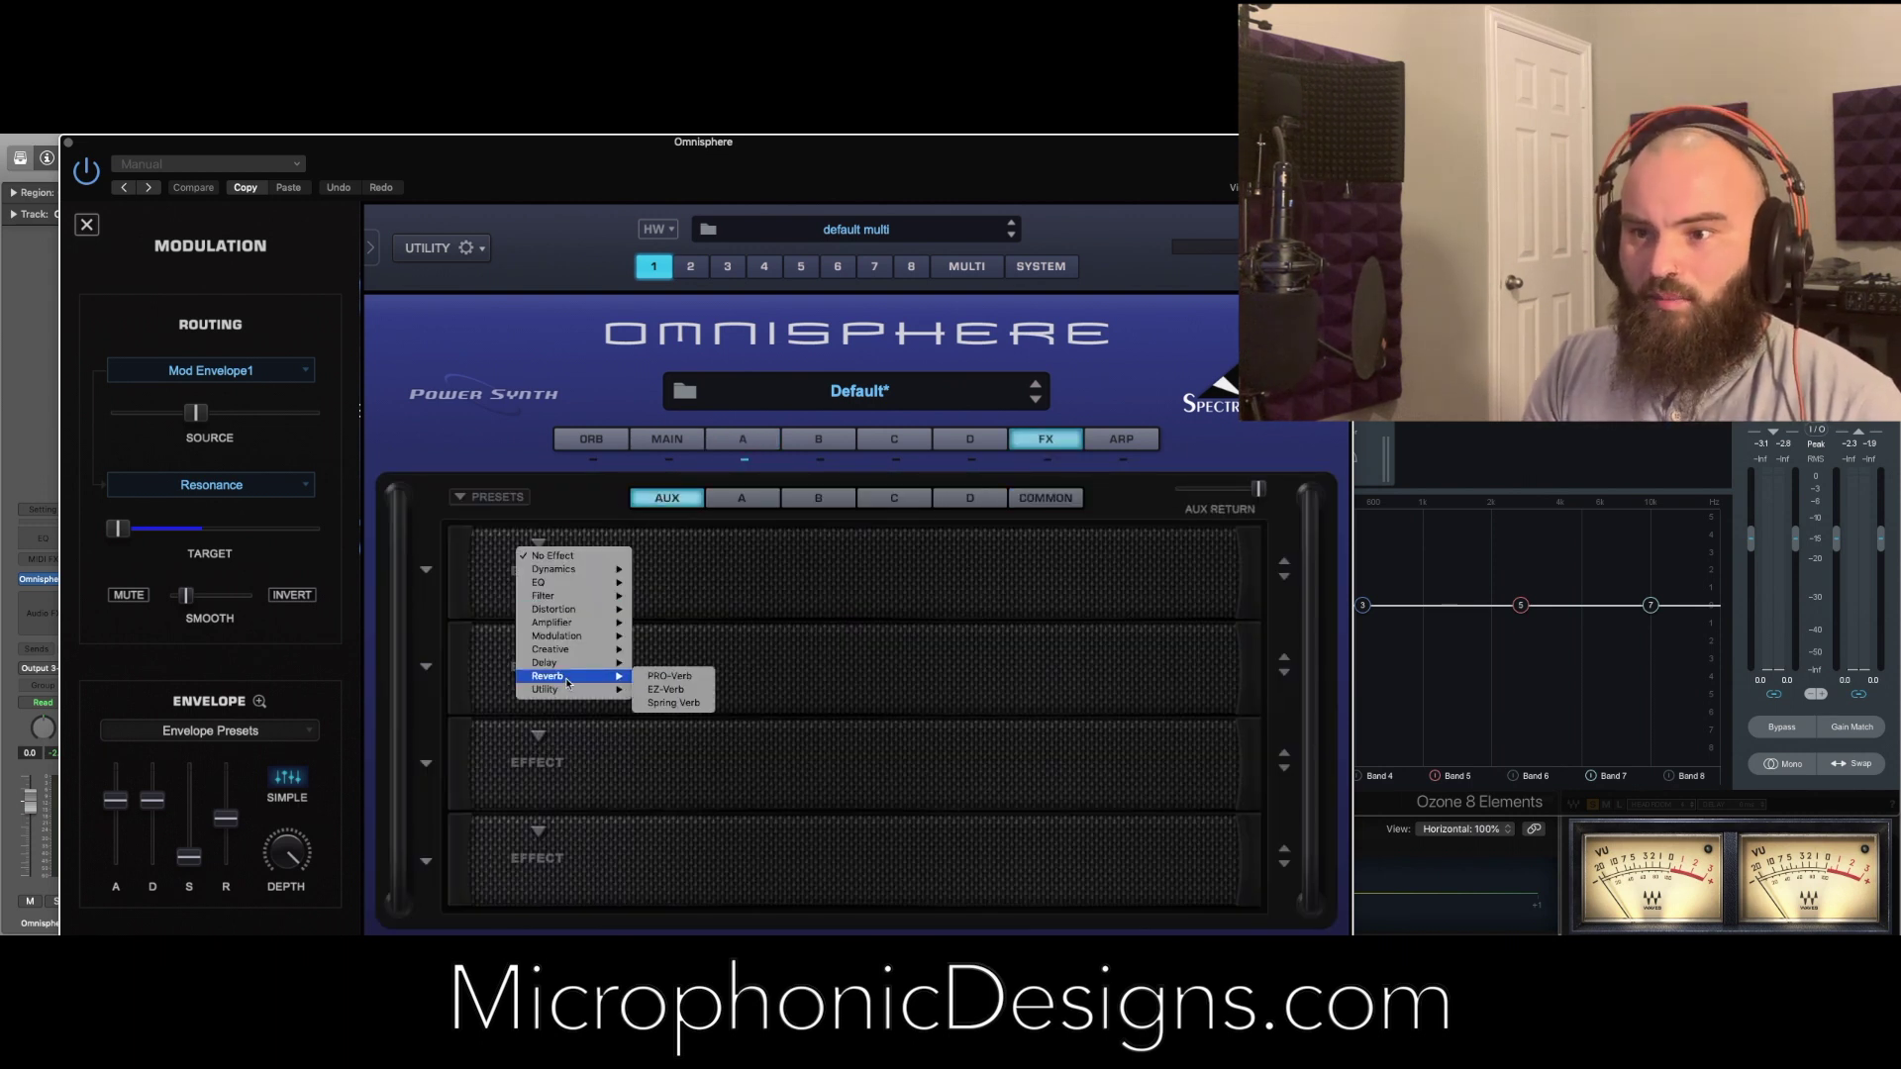
left_click(678, 677)
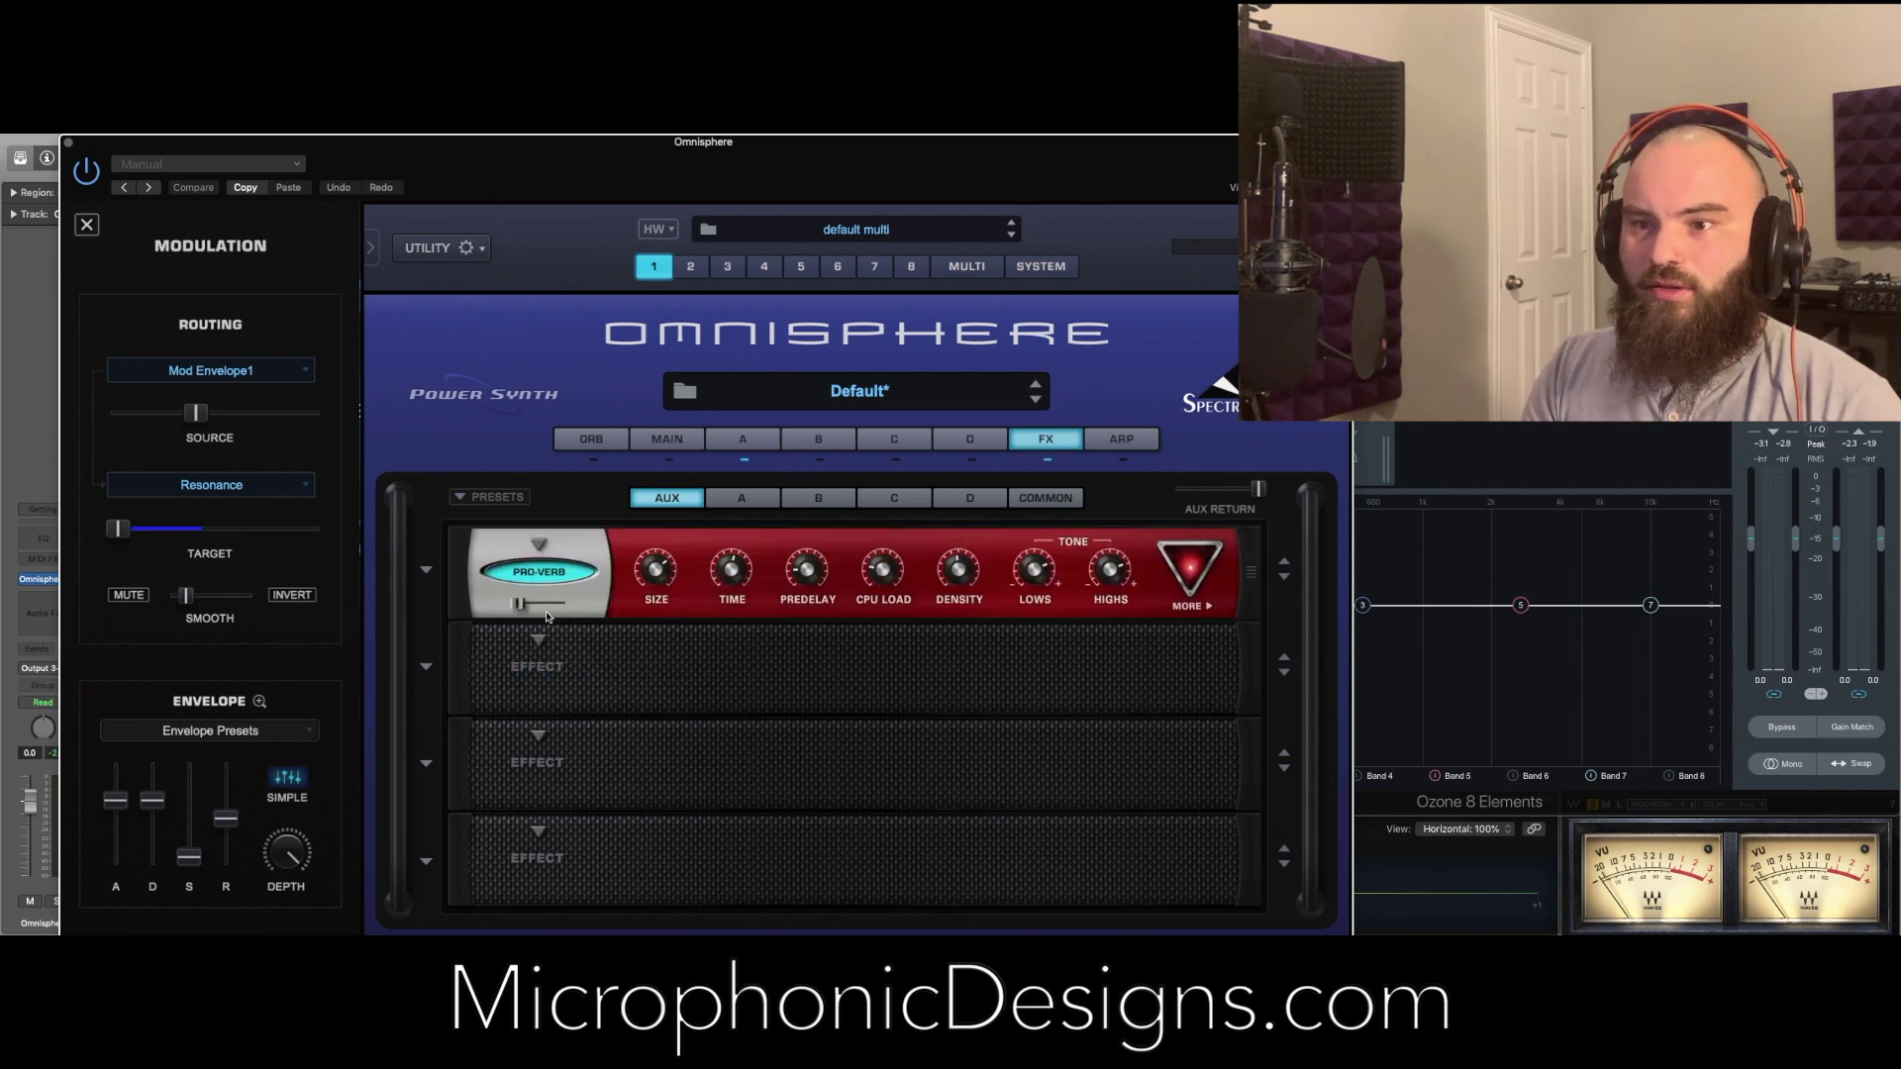
mouse_move(521, 606)
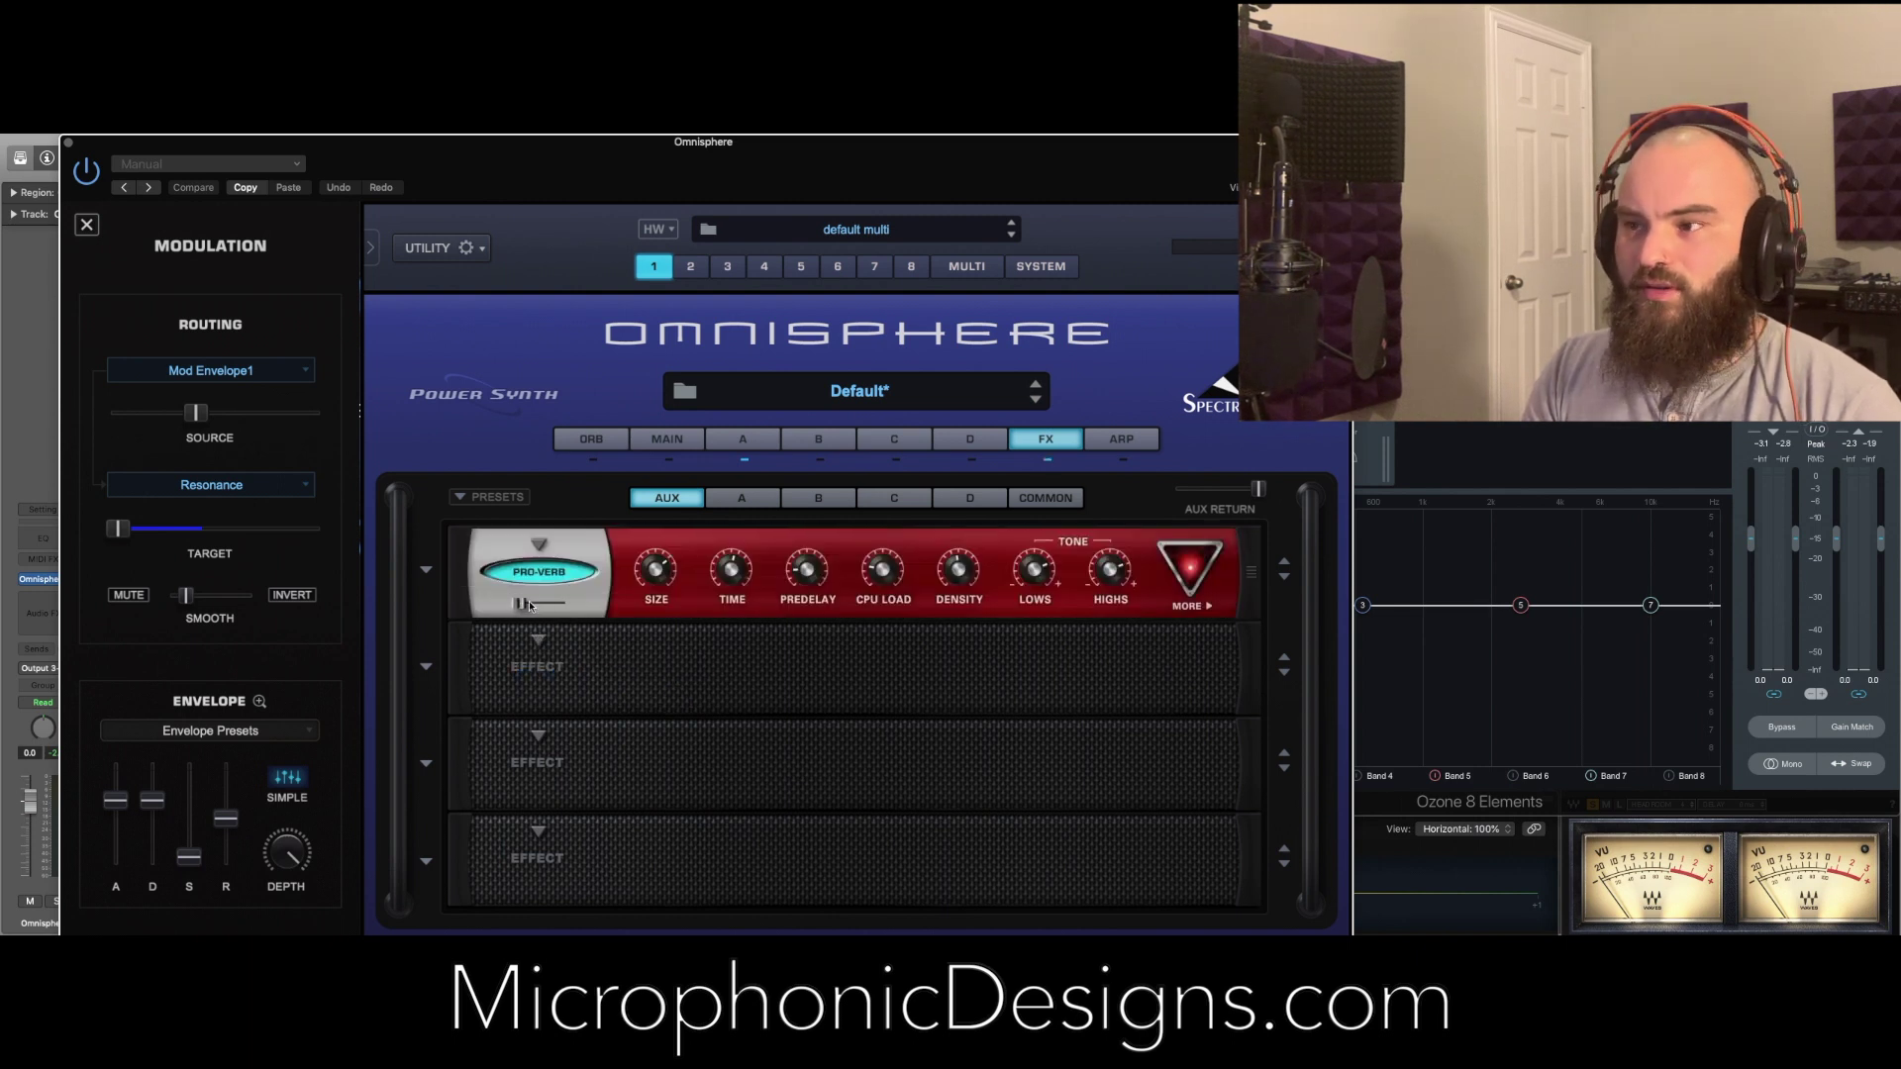
Check layer A's effects rack and the alternative reverb types for the aux slot, keeping PRO-Verb
left_click(743, 498)
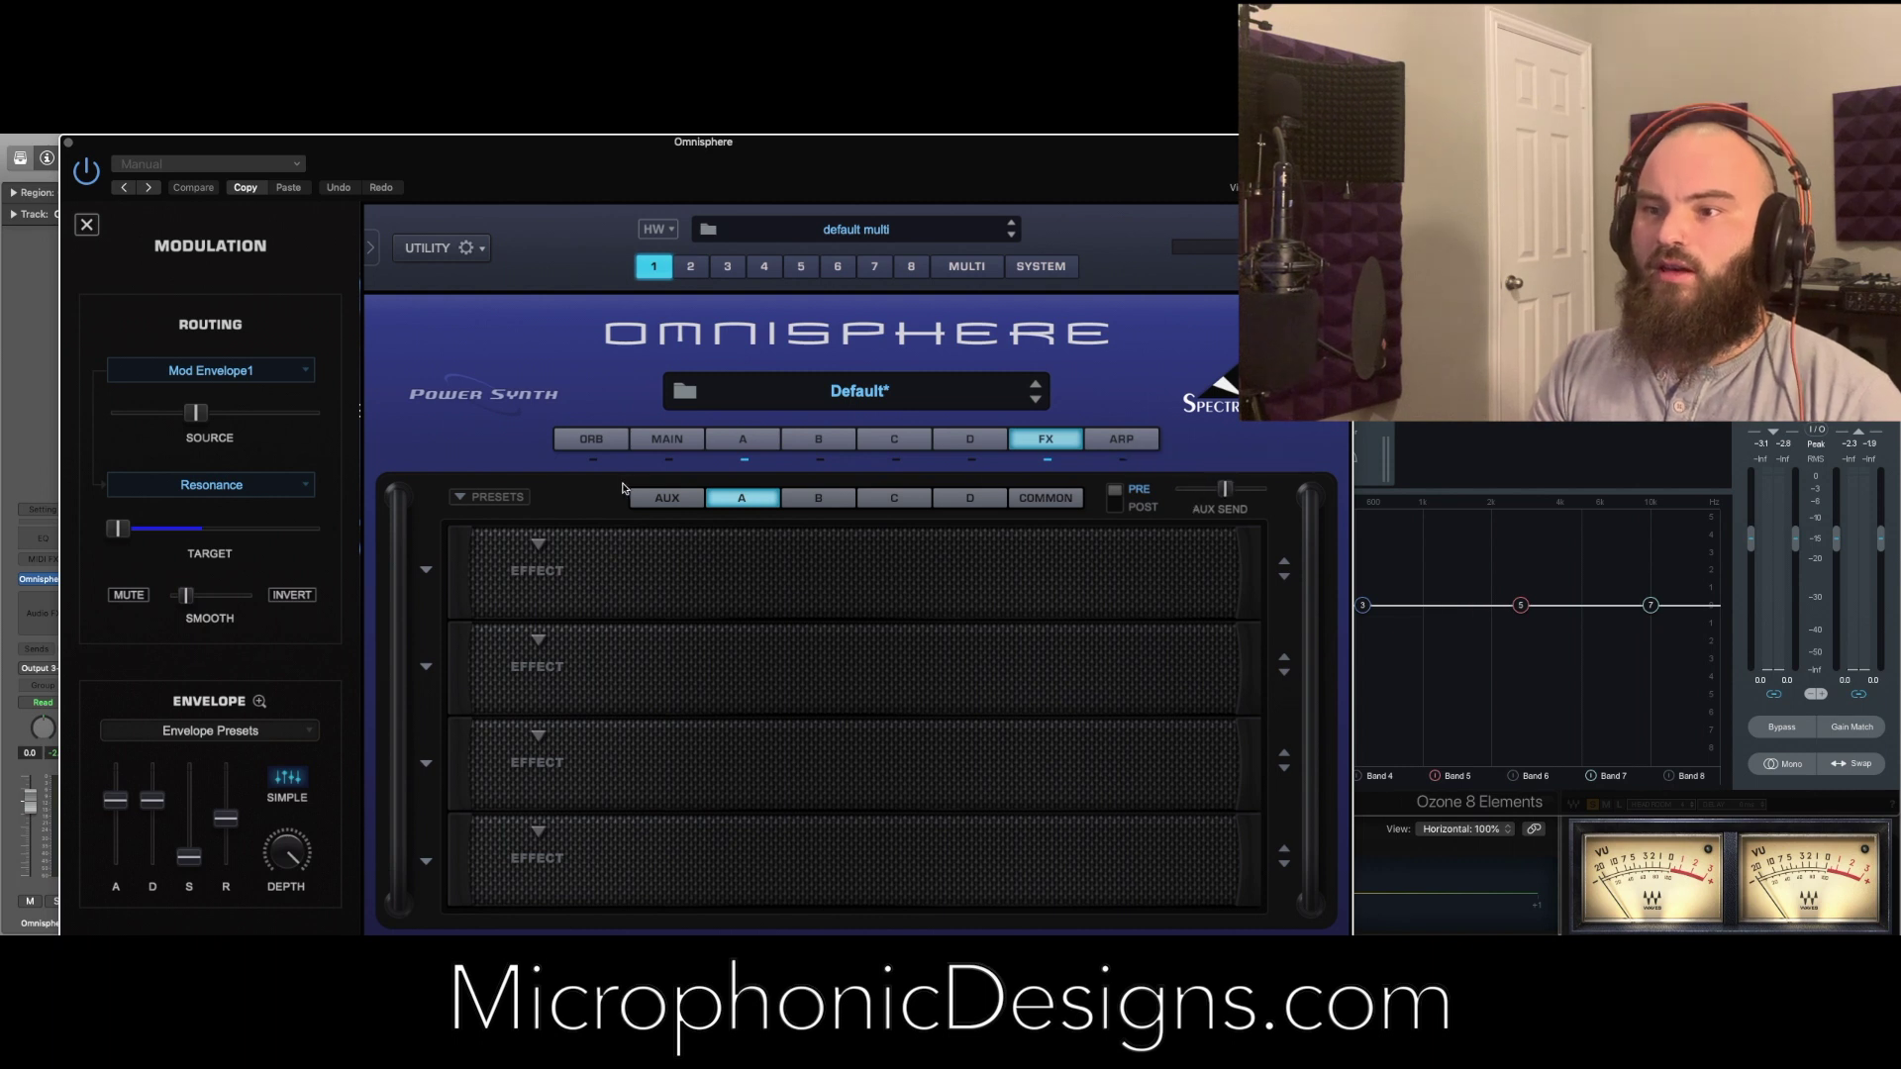
left_click(648, 499)
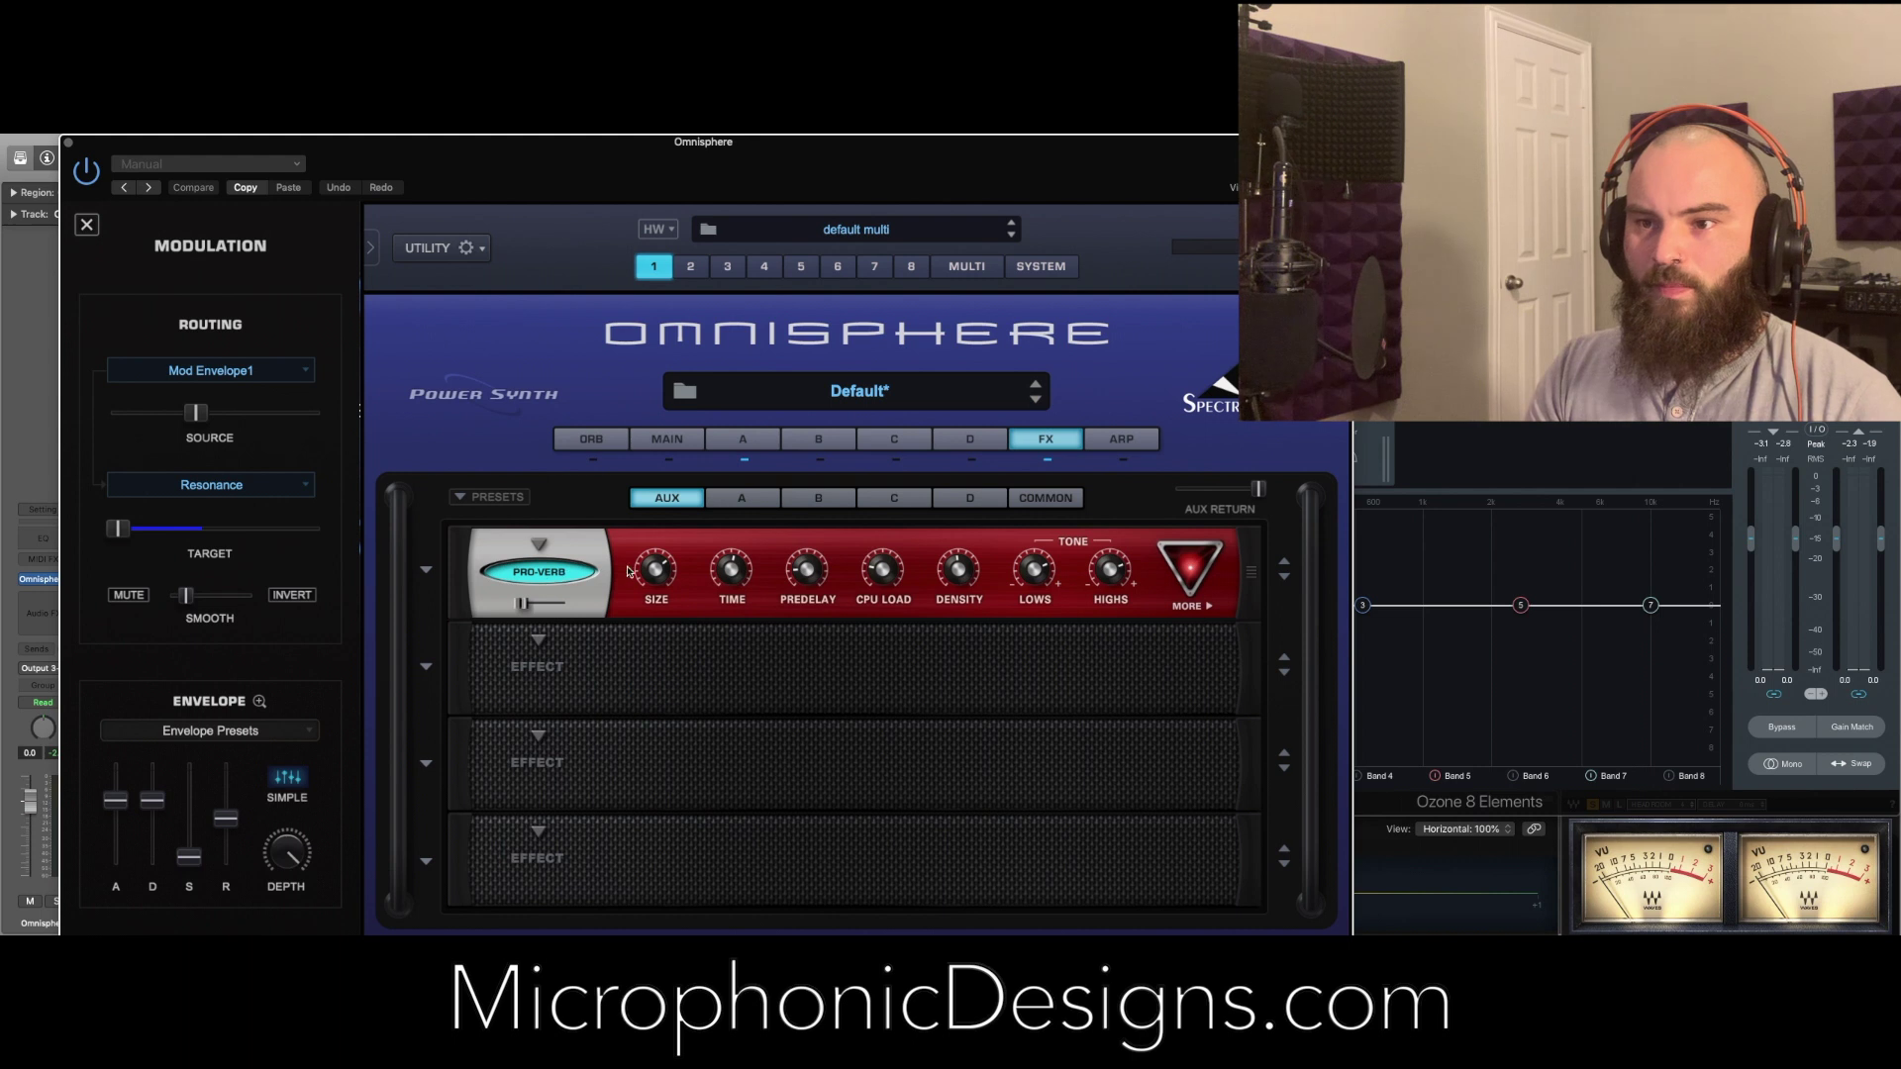
left_click(550, 554)
mouse_move(624, 675)
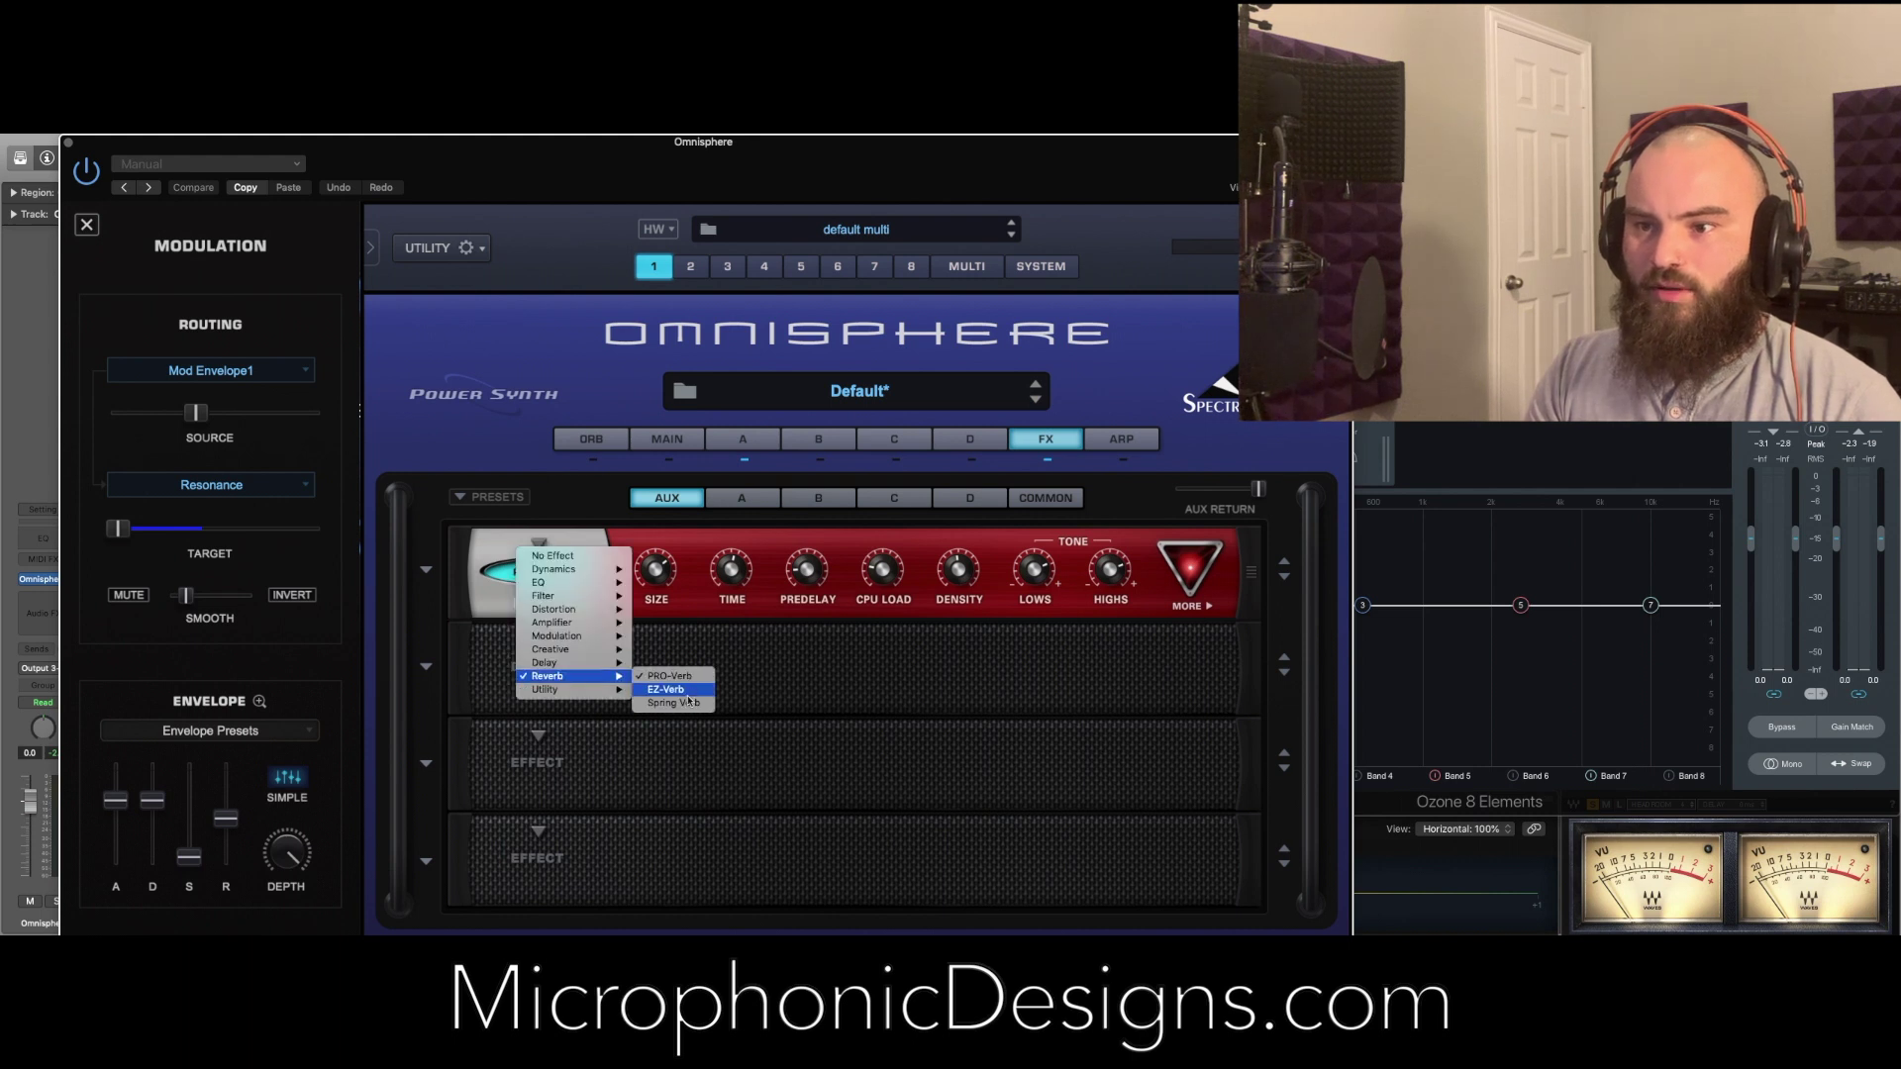
left_click(687, 649)
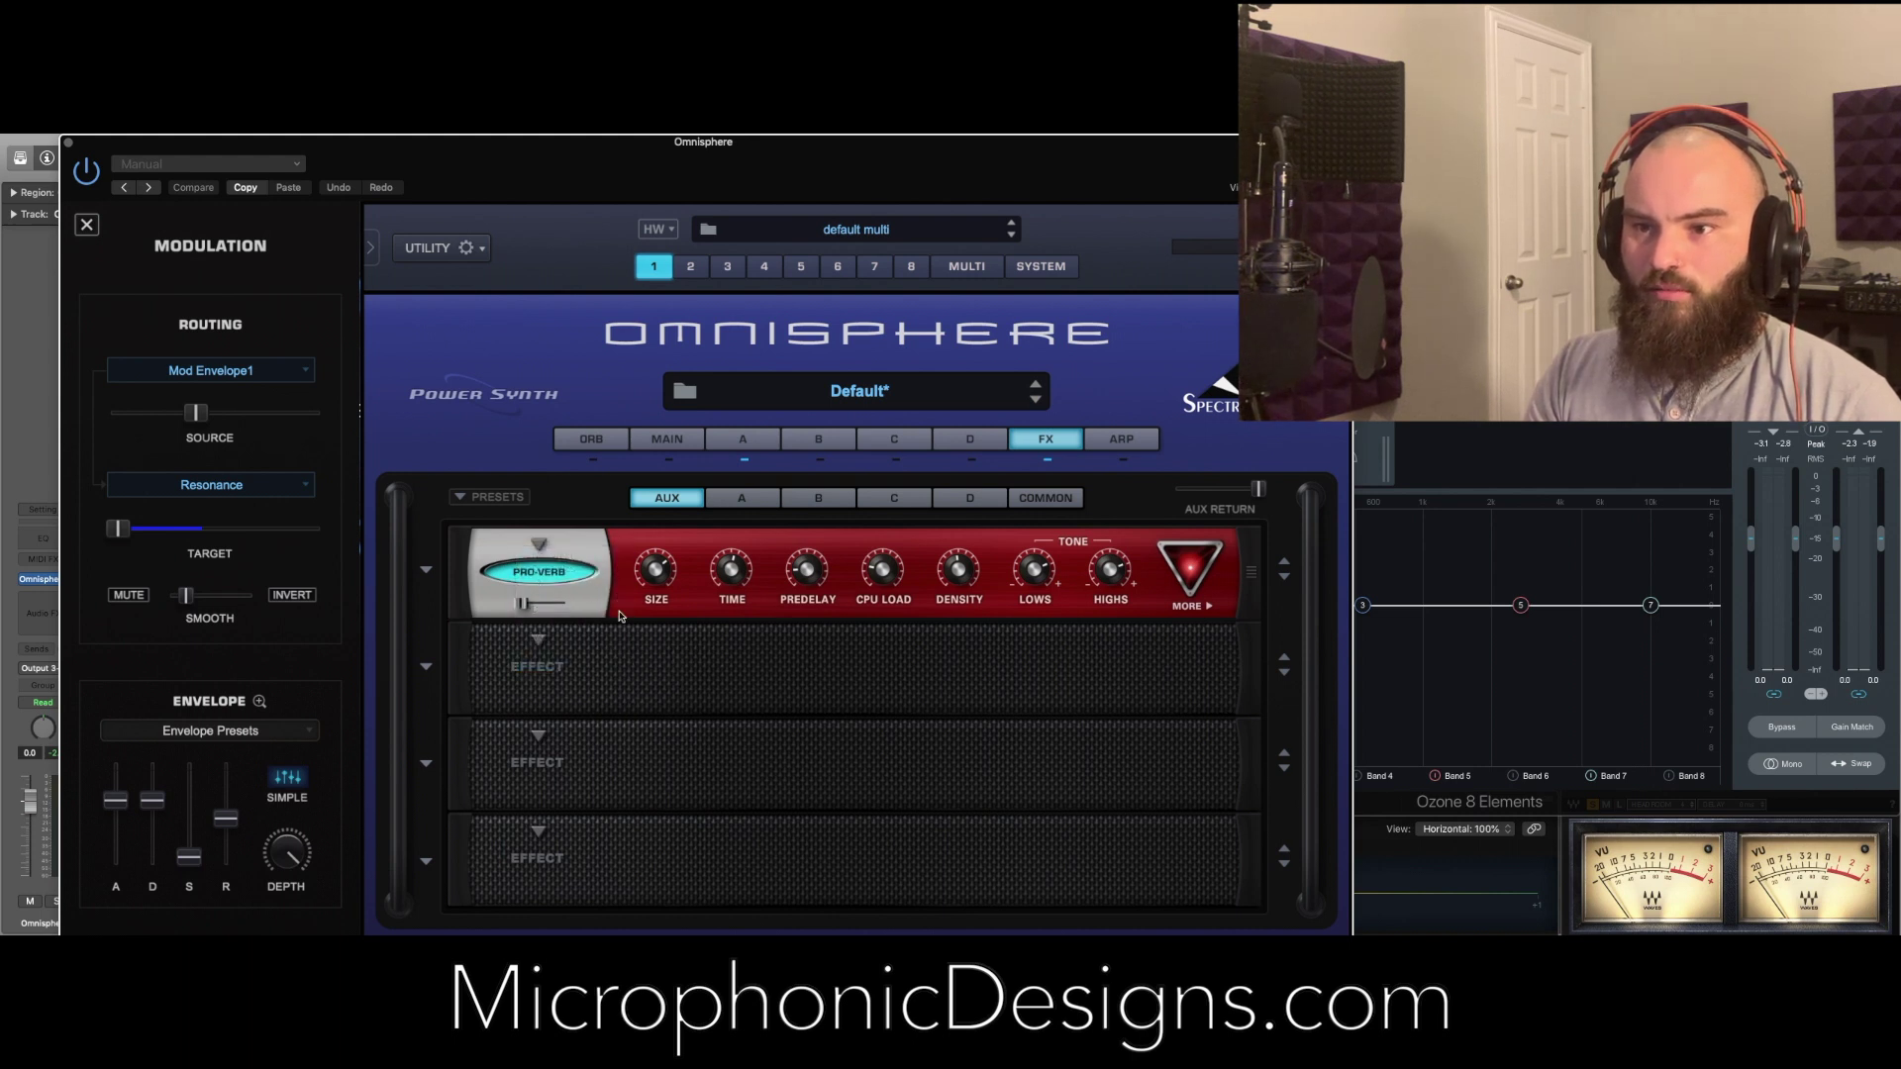
Set the PRO-Verb's time to 3798 ms, room size to 79 and high crossover frequency to 2593 Hz
left_click_drag(729, 579, 732, 545)
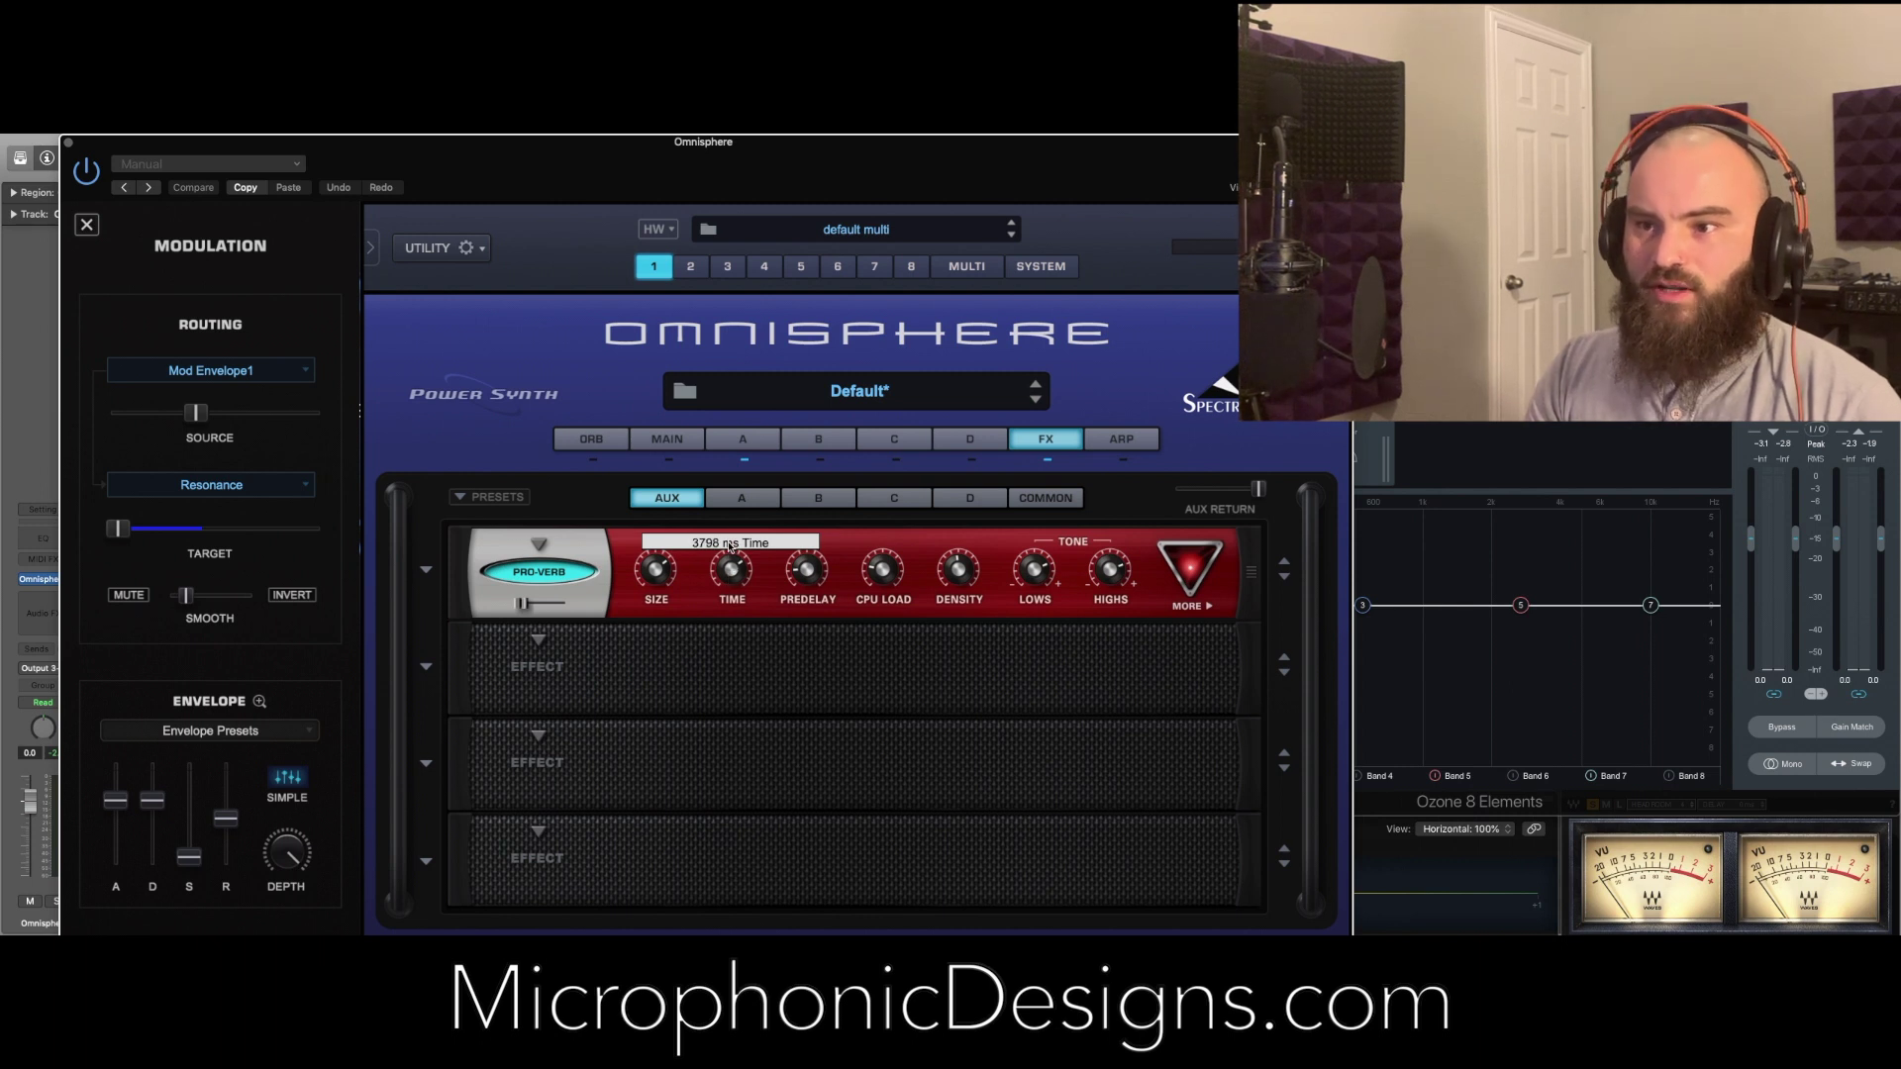
mouse_move(660, 552)
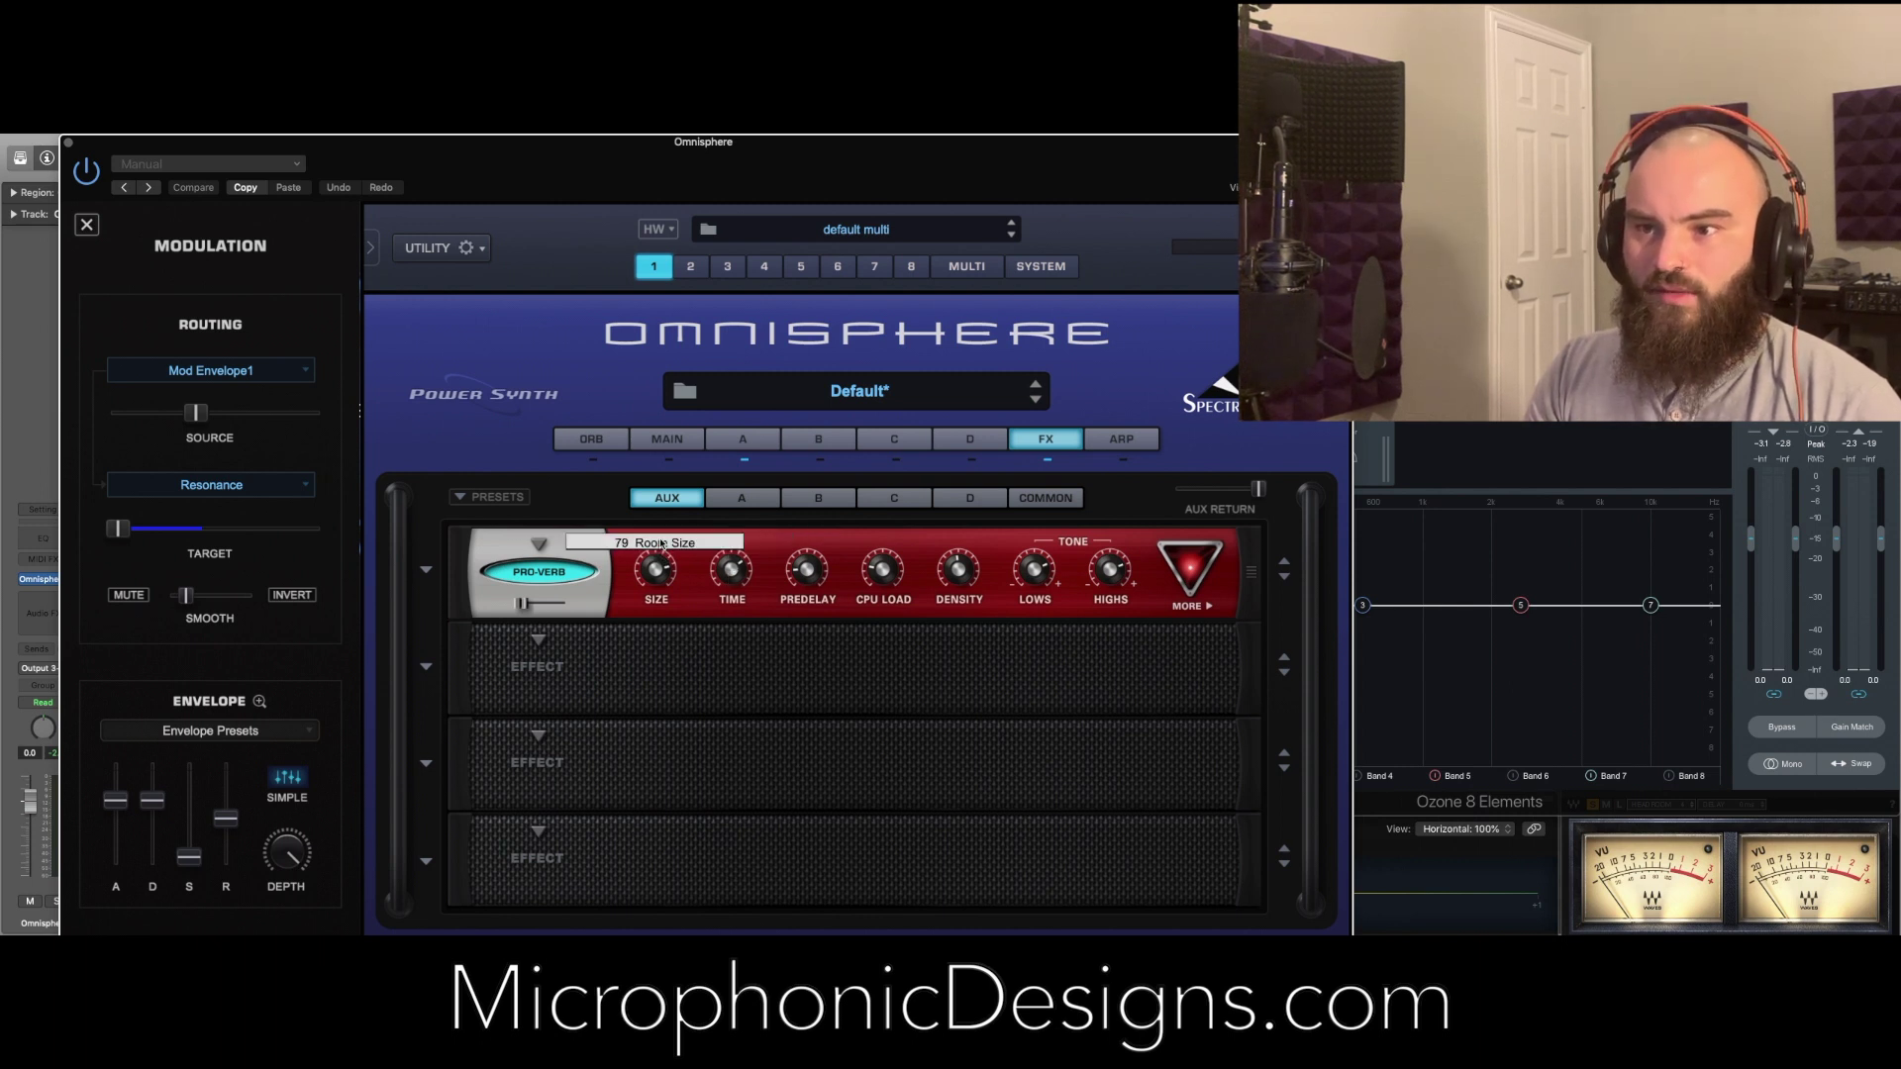
left_click(1191, 579)
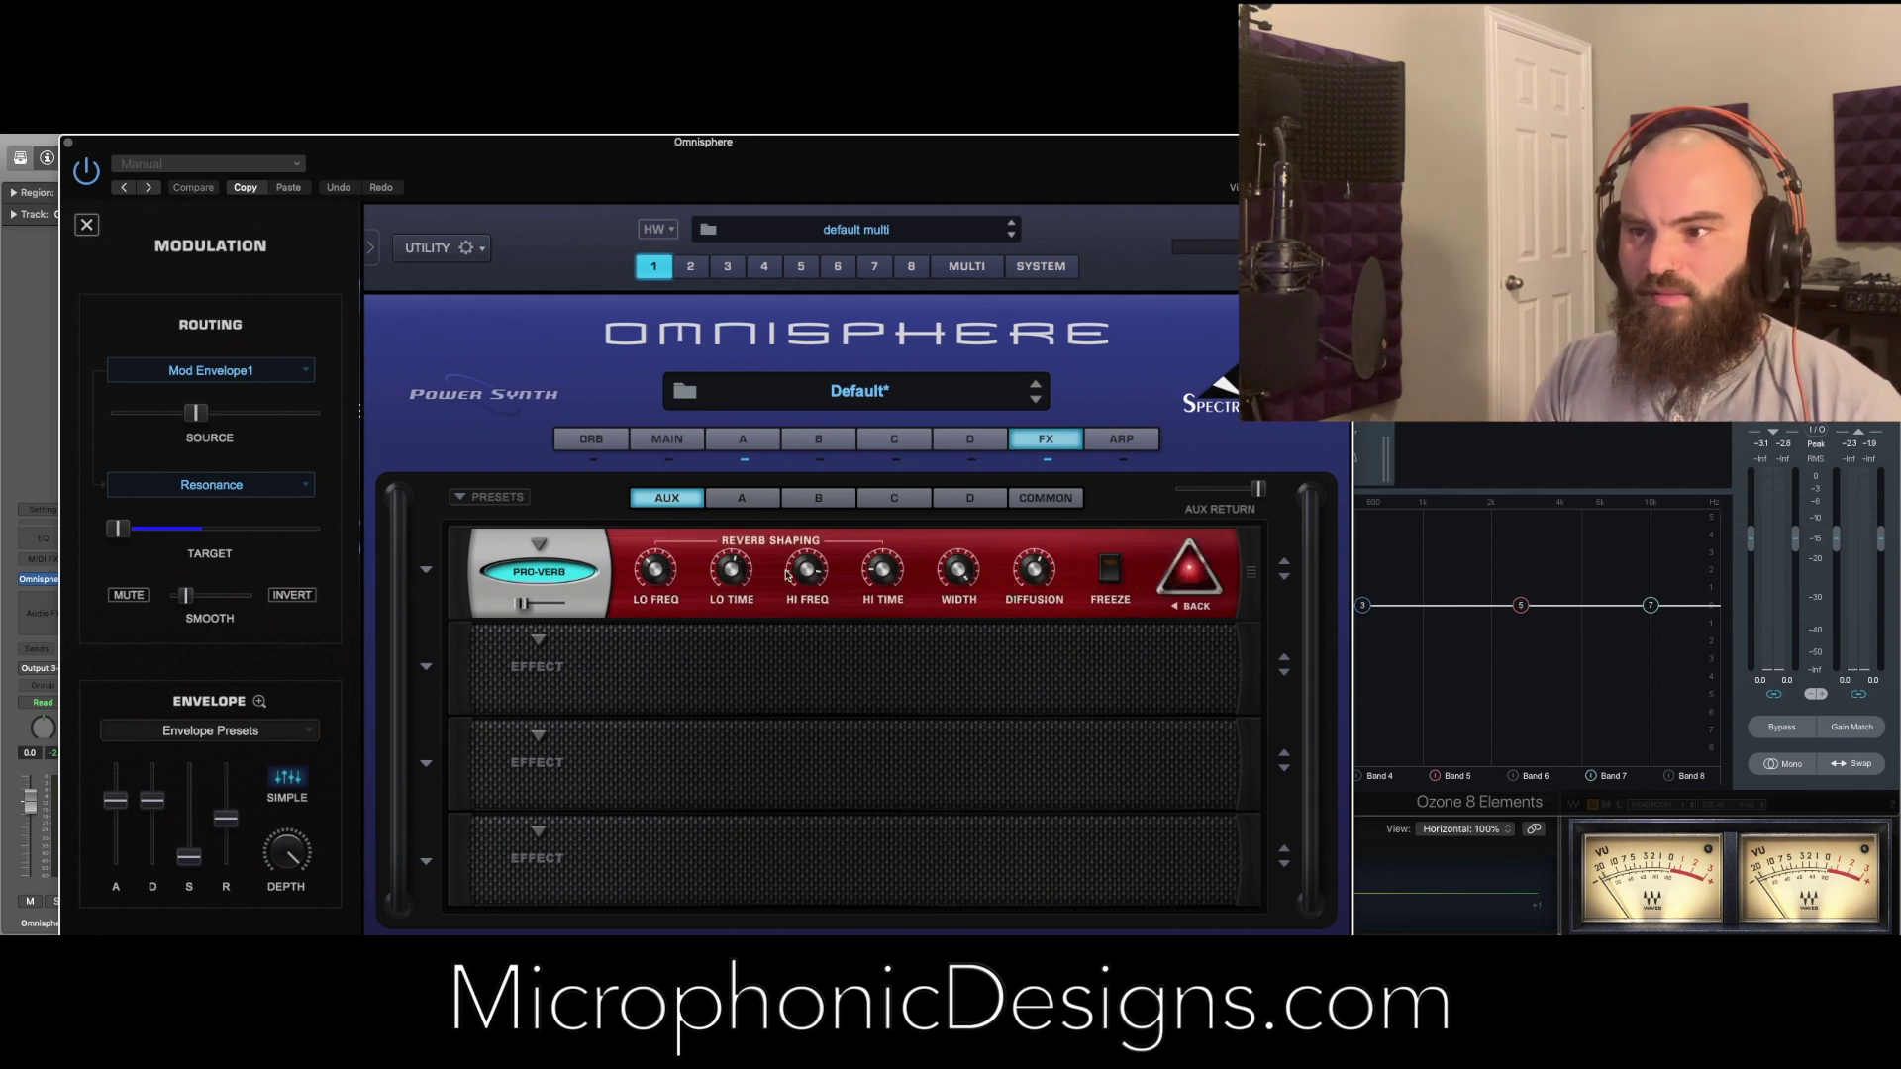
mouse_move(884, 568)
left_click_drag(800, 565, 812, 638)
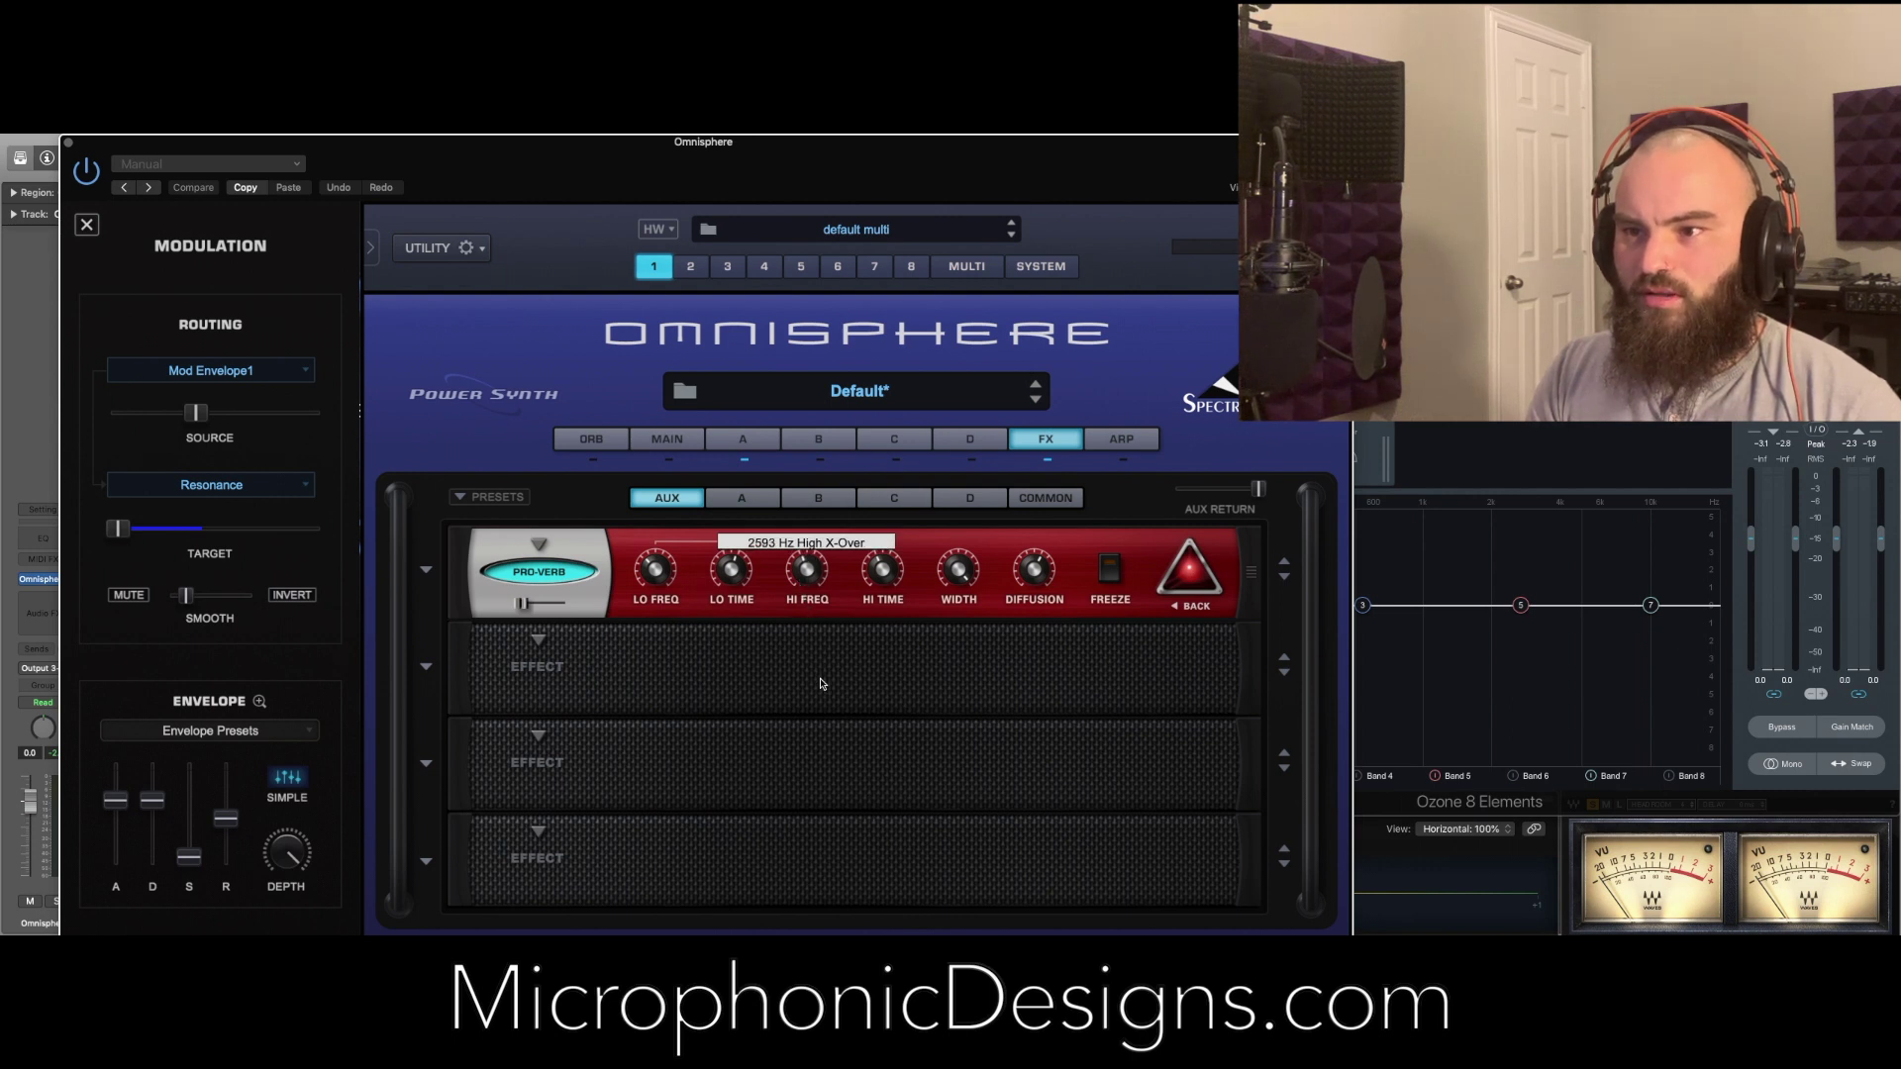
left_click_drag(821, 683, 820, 683)
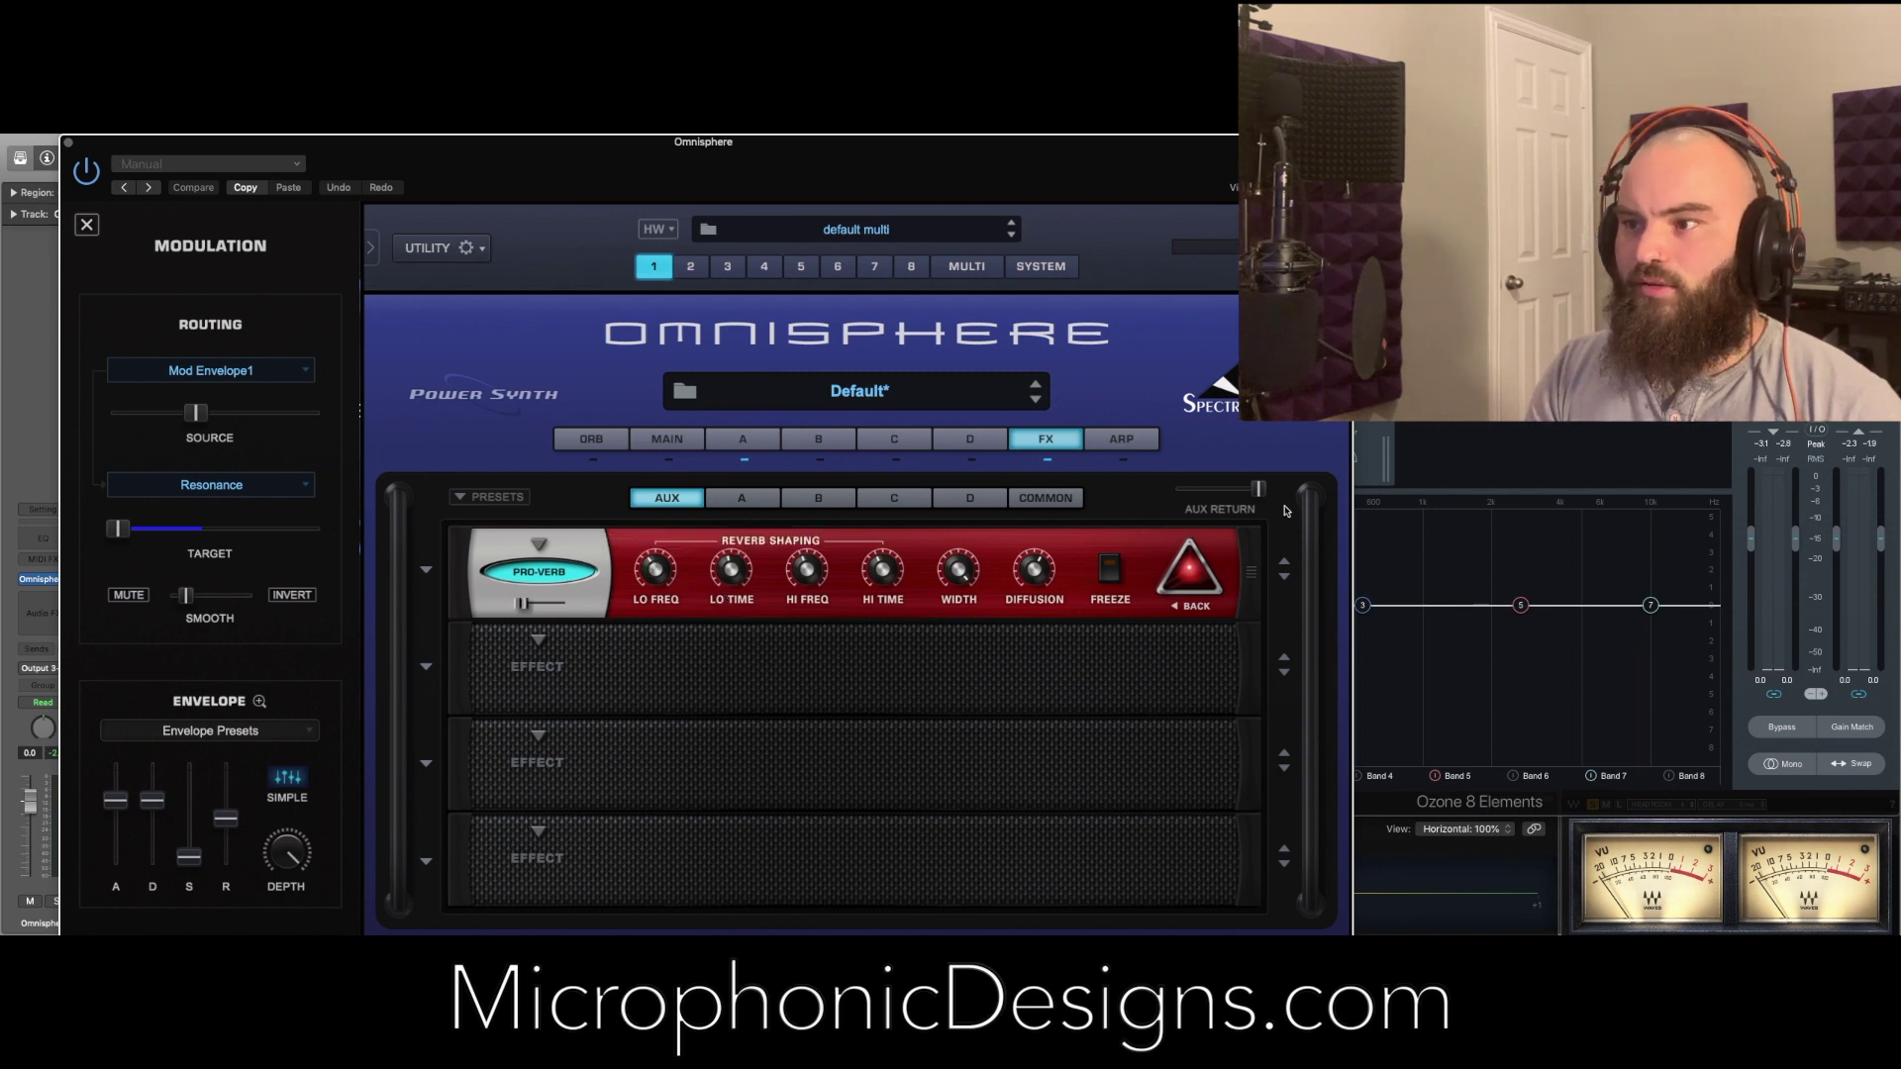
Modulate layer A's aux send with Mod Envelope1, lowering the target base to near minimum and the source depth to about a third
left_click(741, 498)
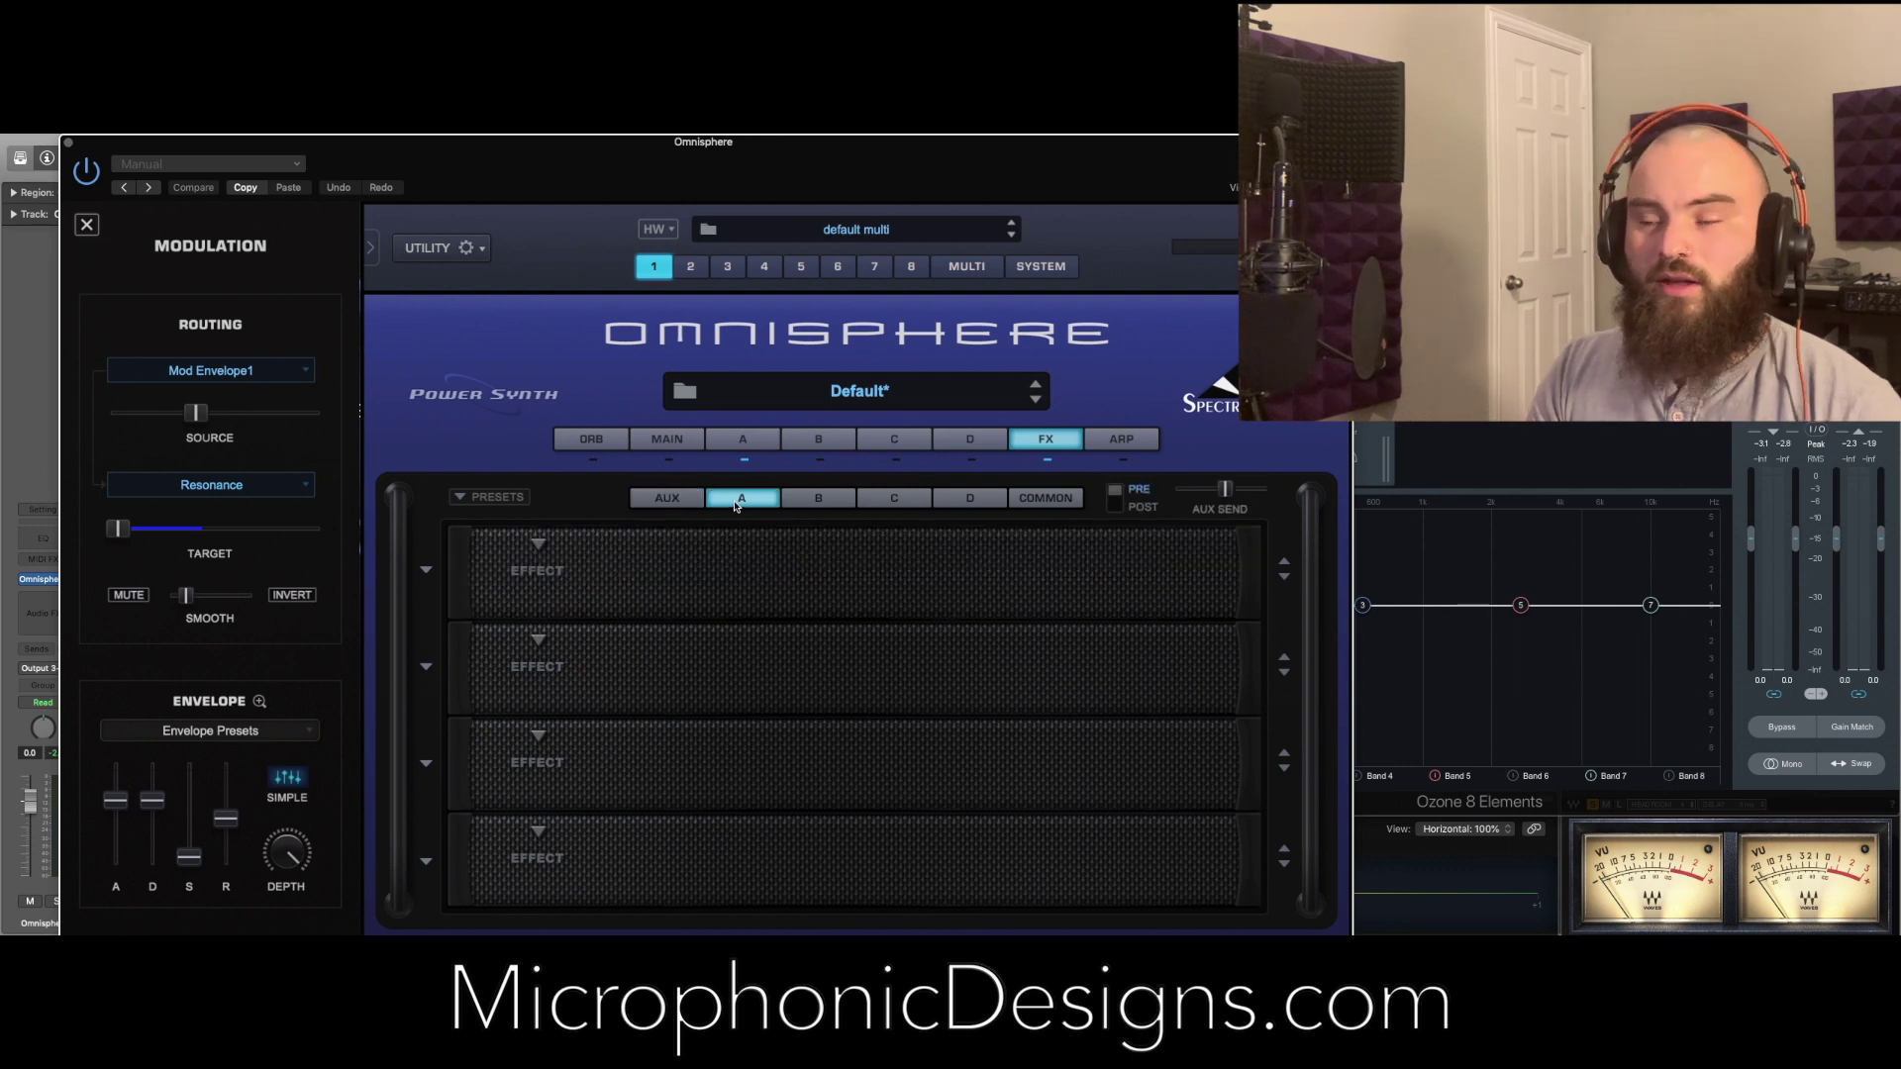
right_click(1227, 491)
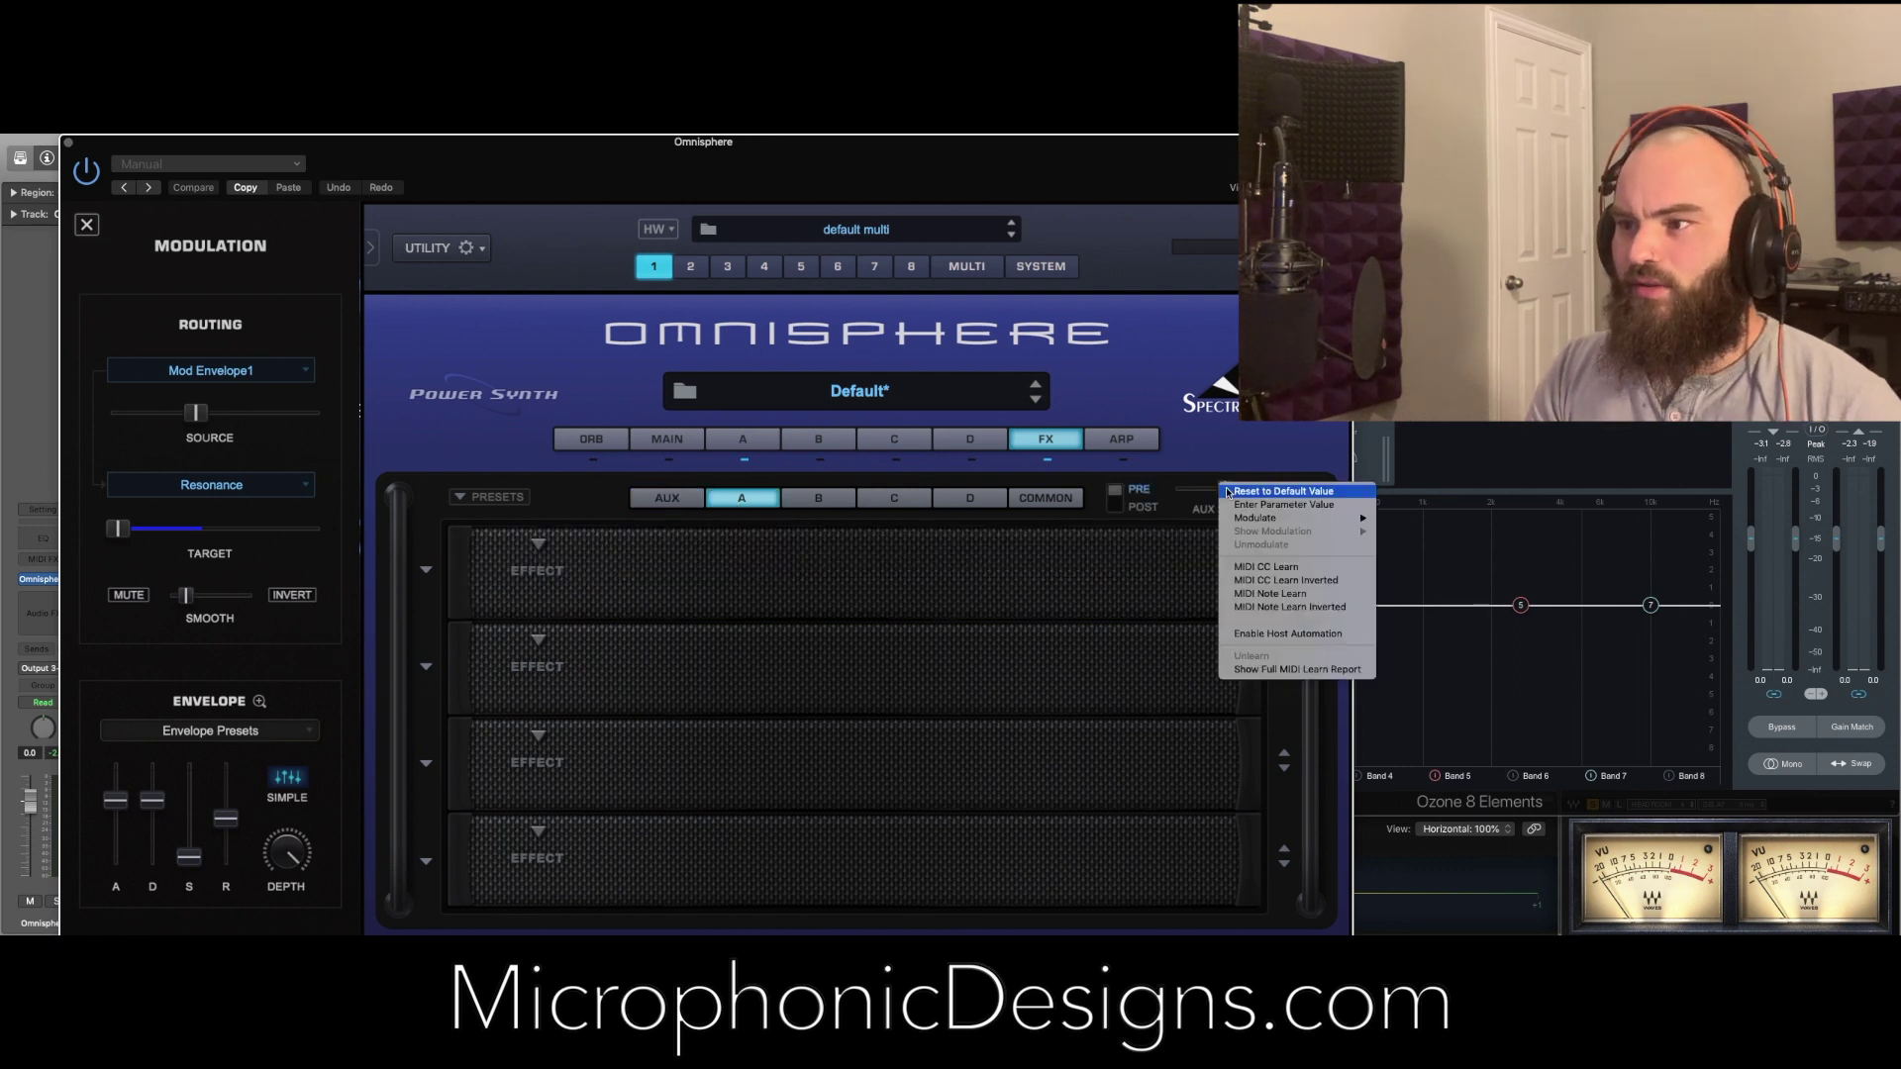
mouse_move(1287, 518)
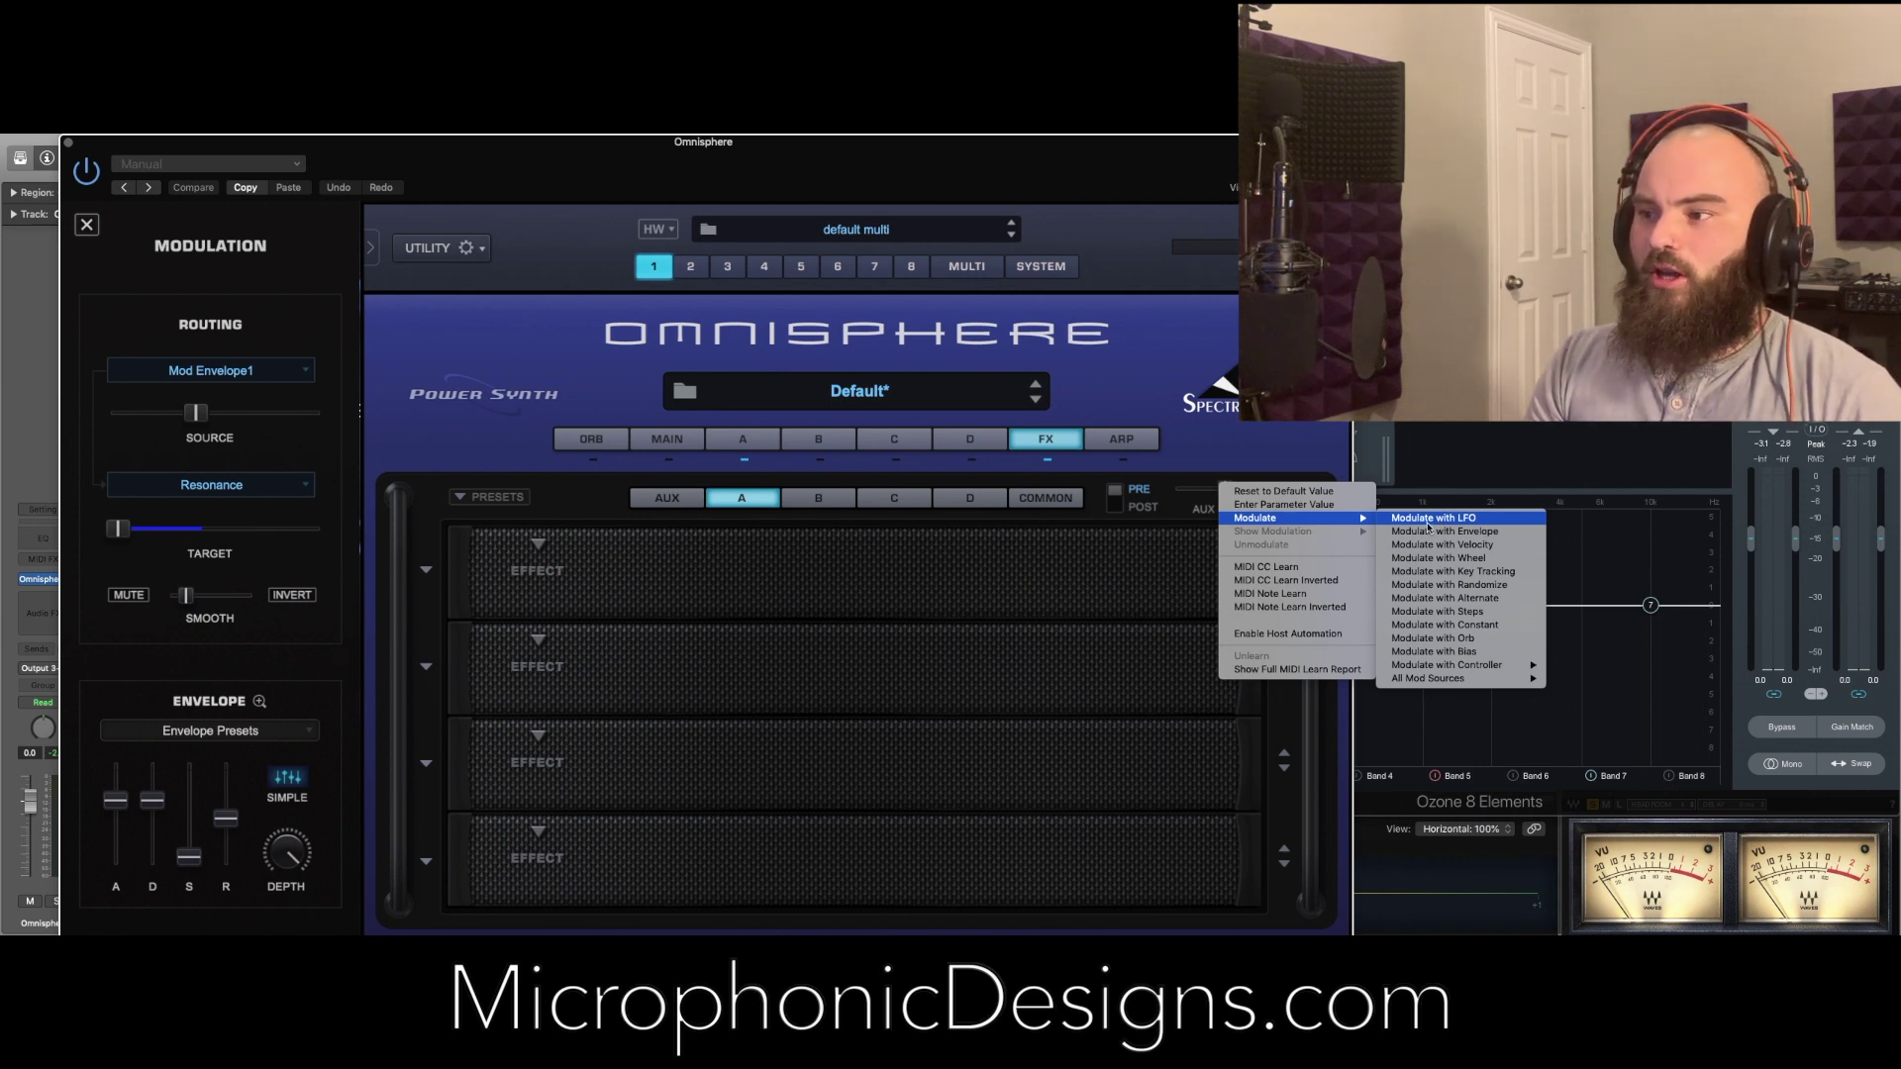
mouse_move(1465, 678)
left_click(1612, 709)
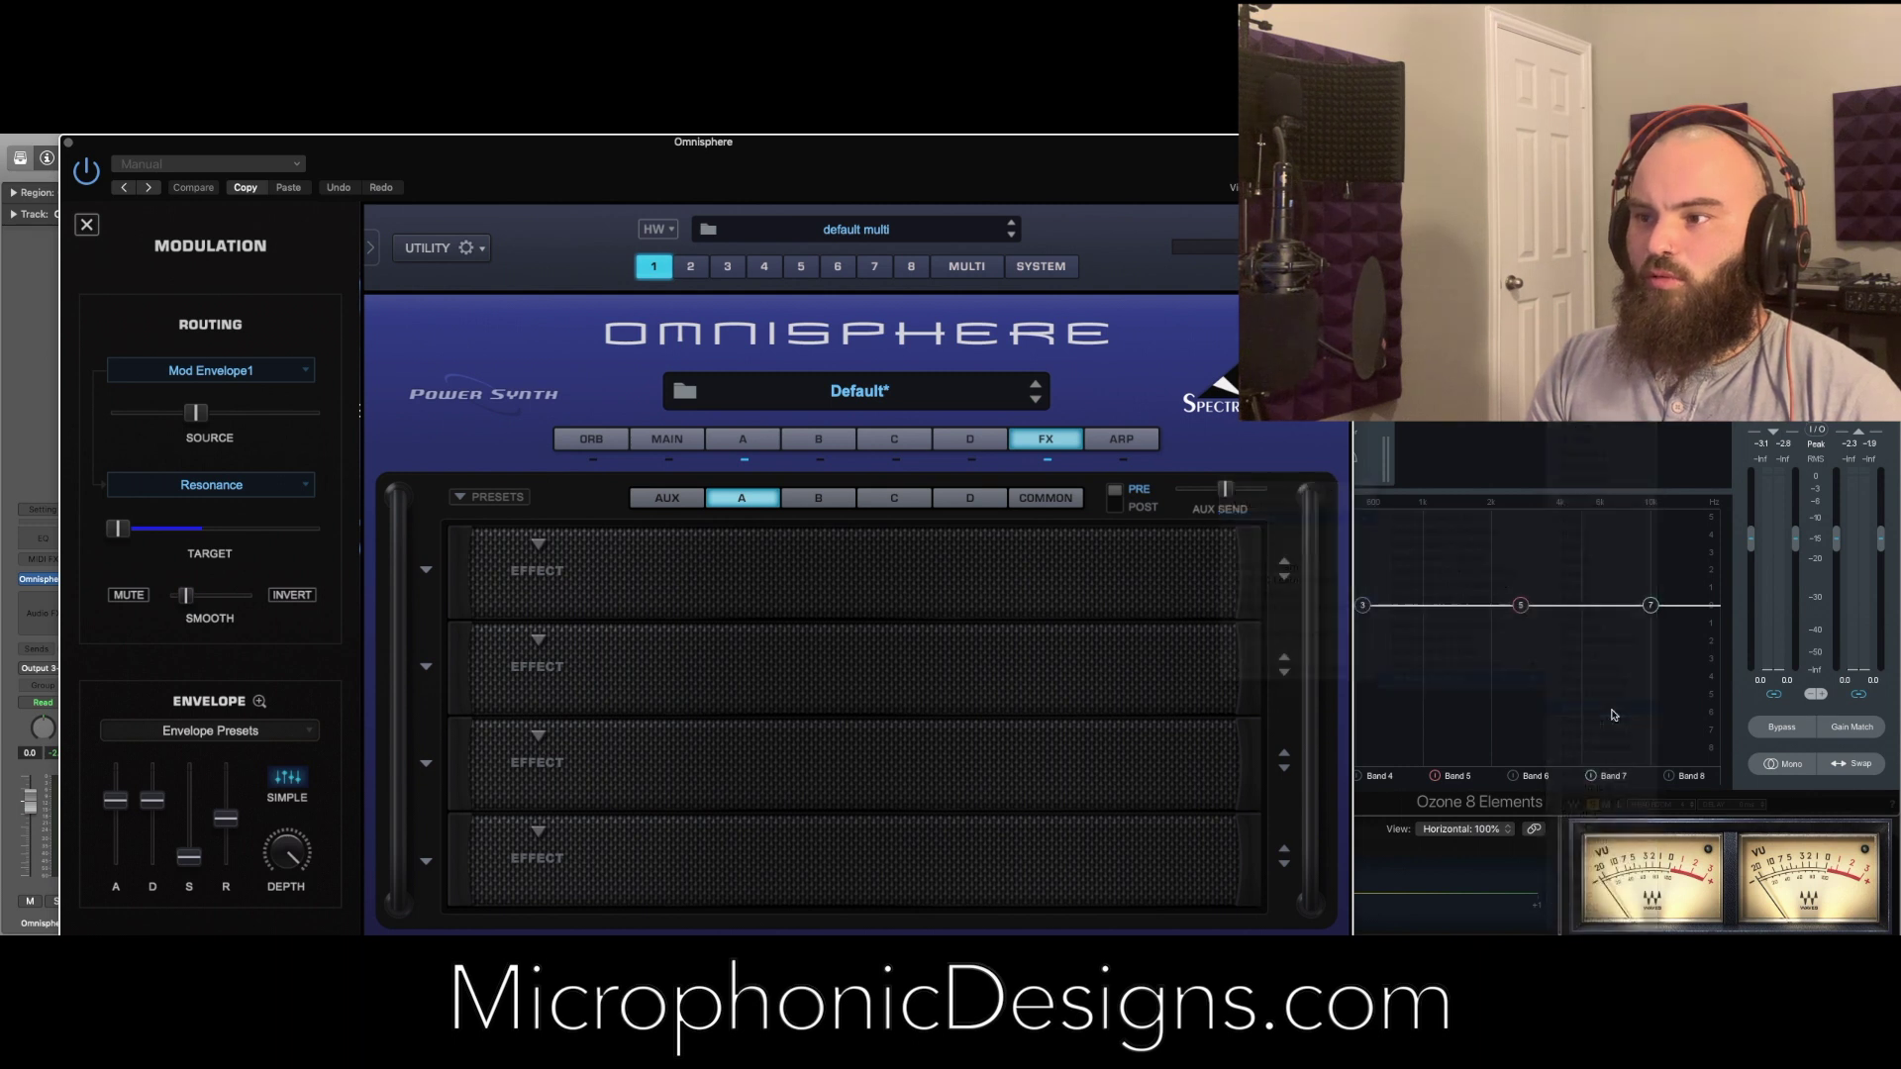
left_click_drag(227, 528, 114, 551)
left_click_drag(206, 420, 170, 428)
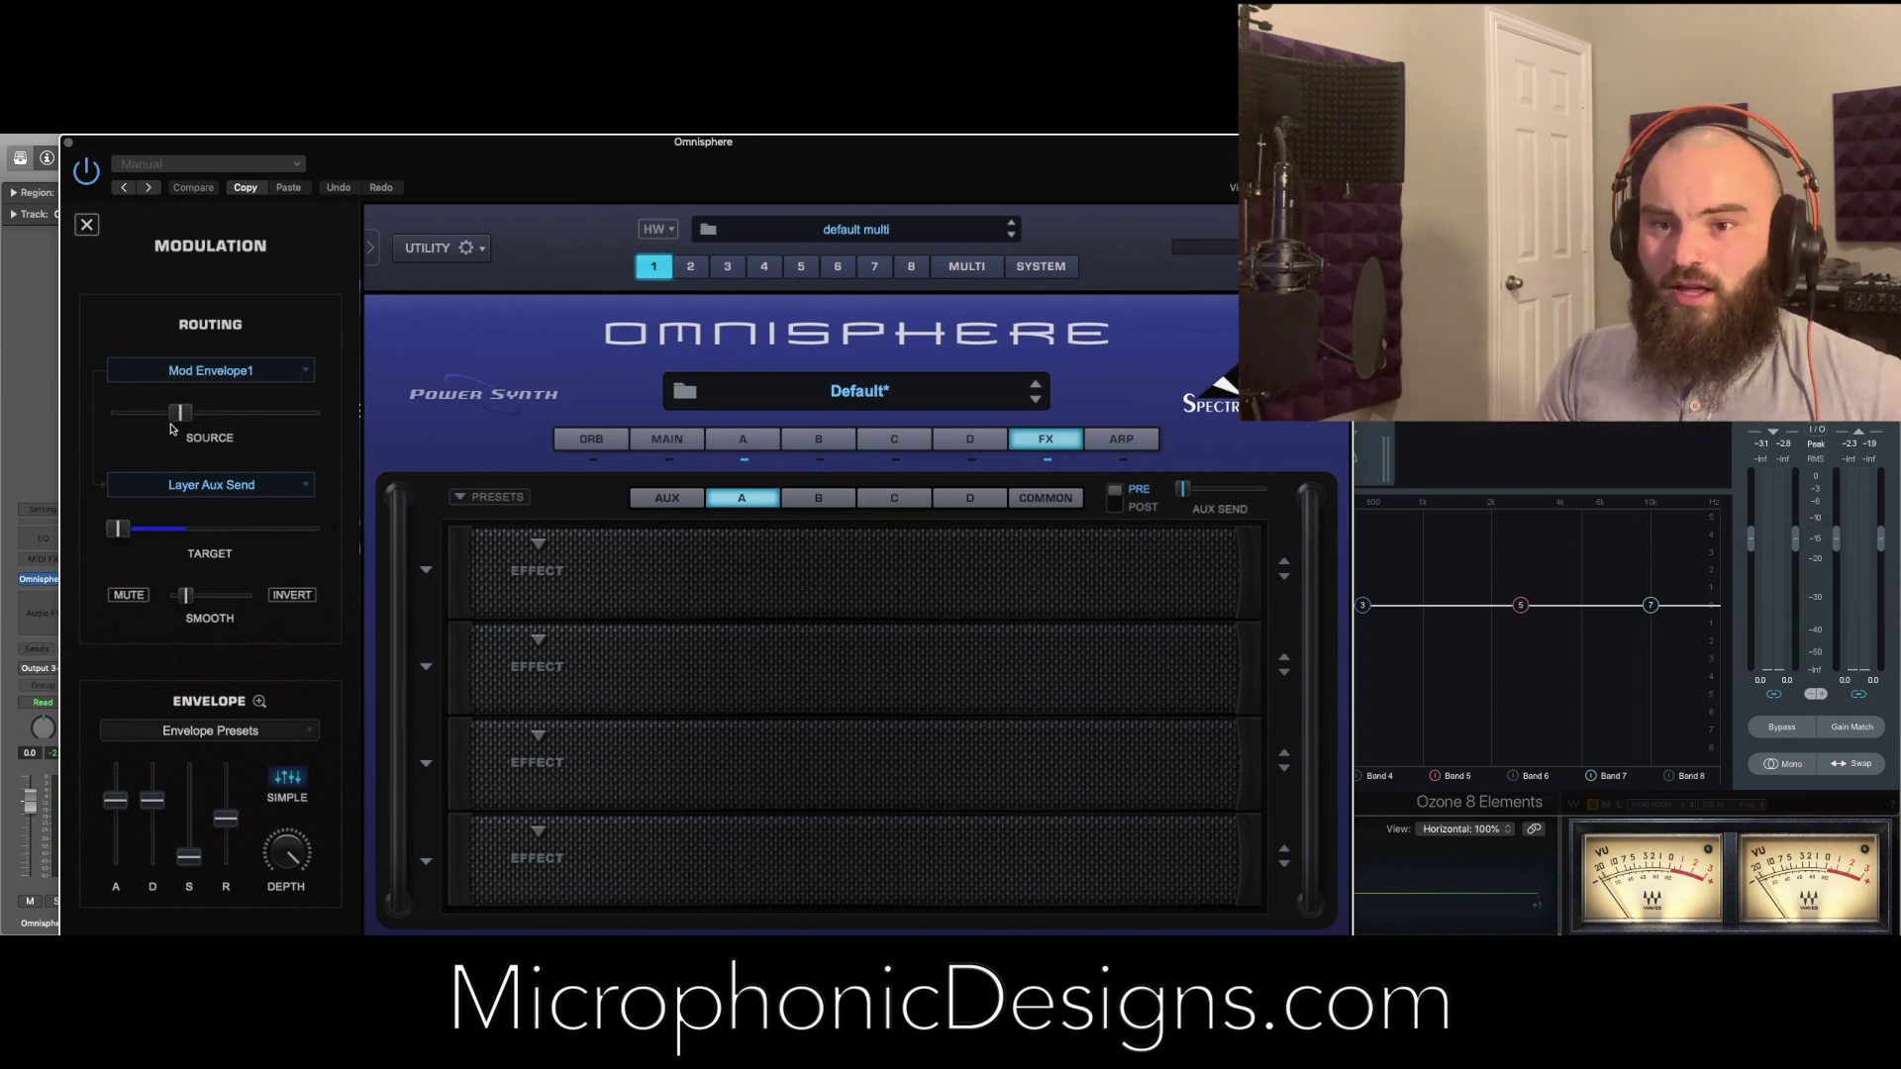
Enlarge layer A's Mod 2 envelope, move its peak to about 2.5 on the timeline and turn off looping
left_click(744, 439)
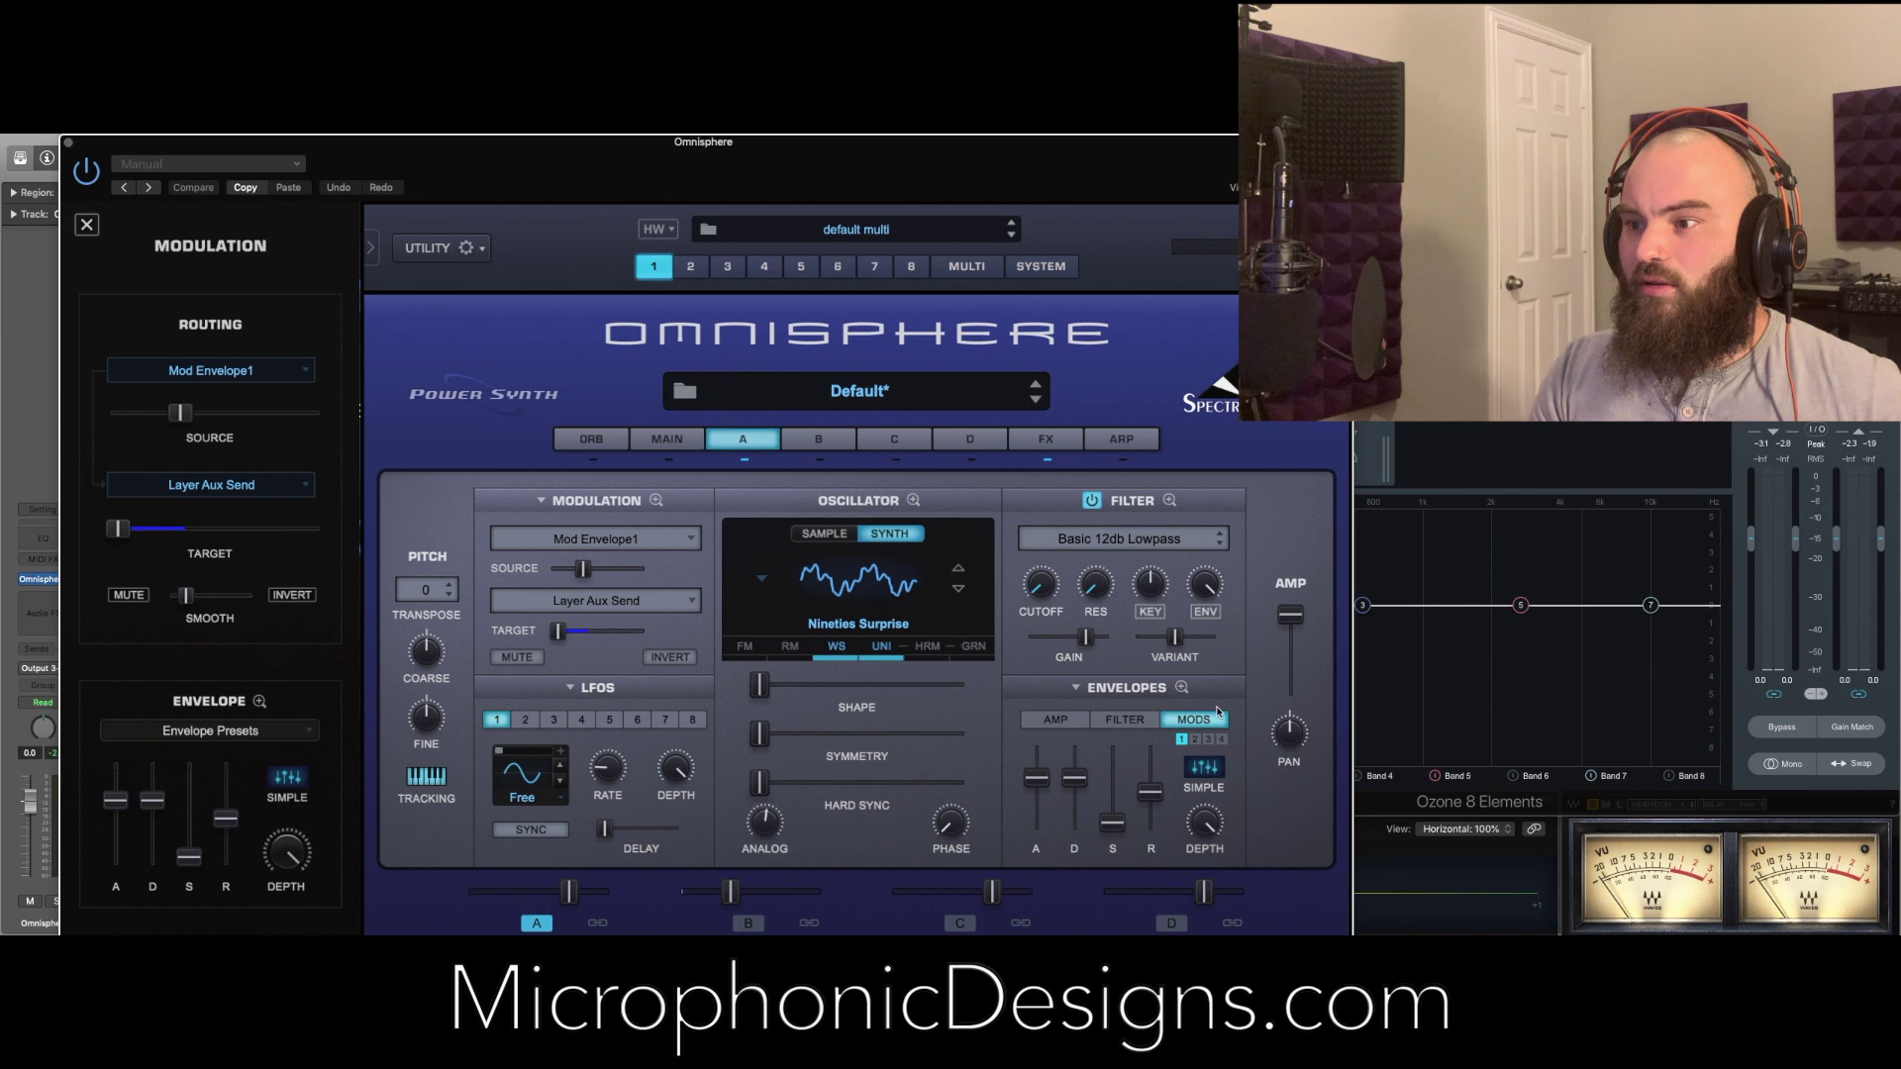
left_click(1182, 688)
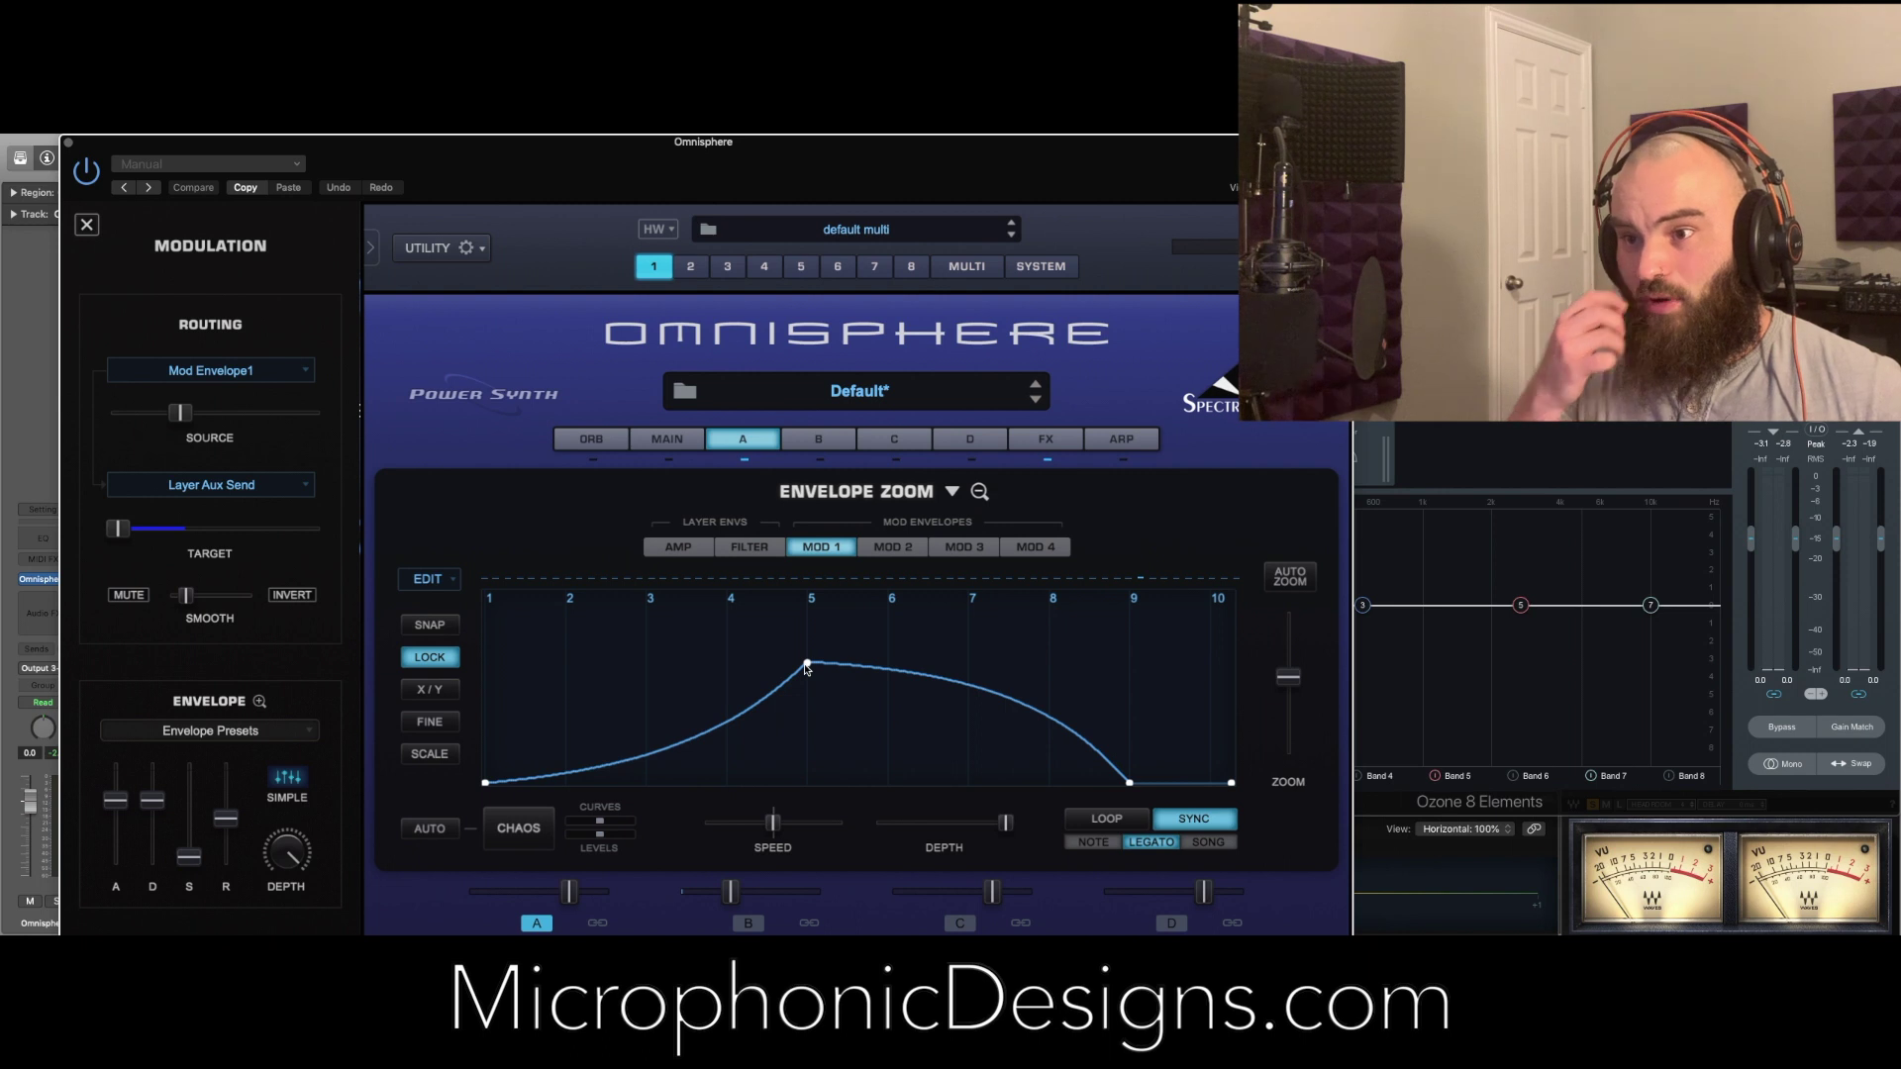
left_click(895, 547)
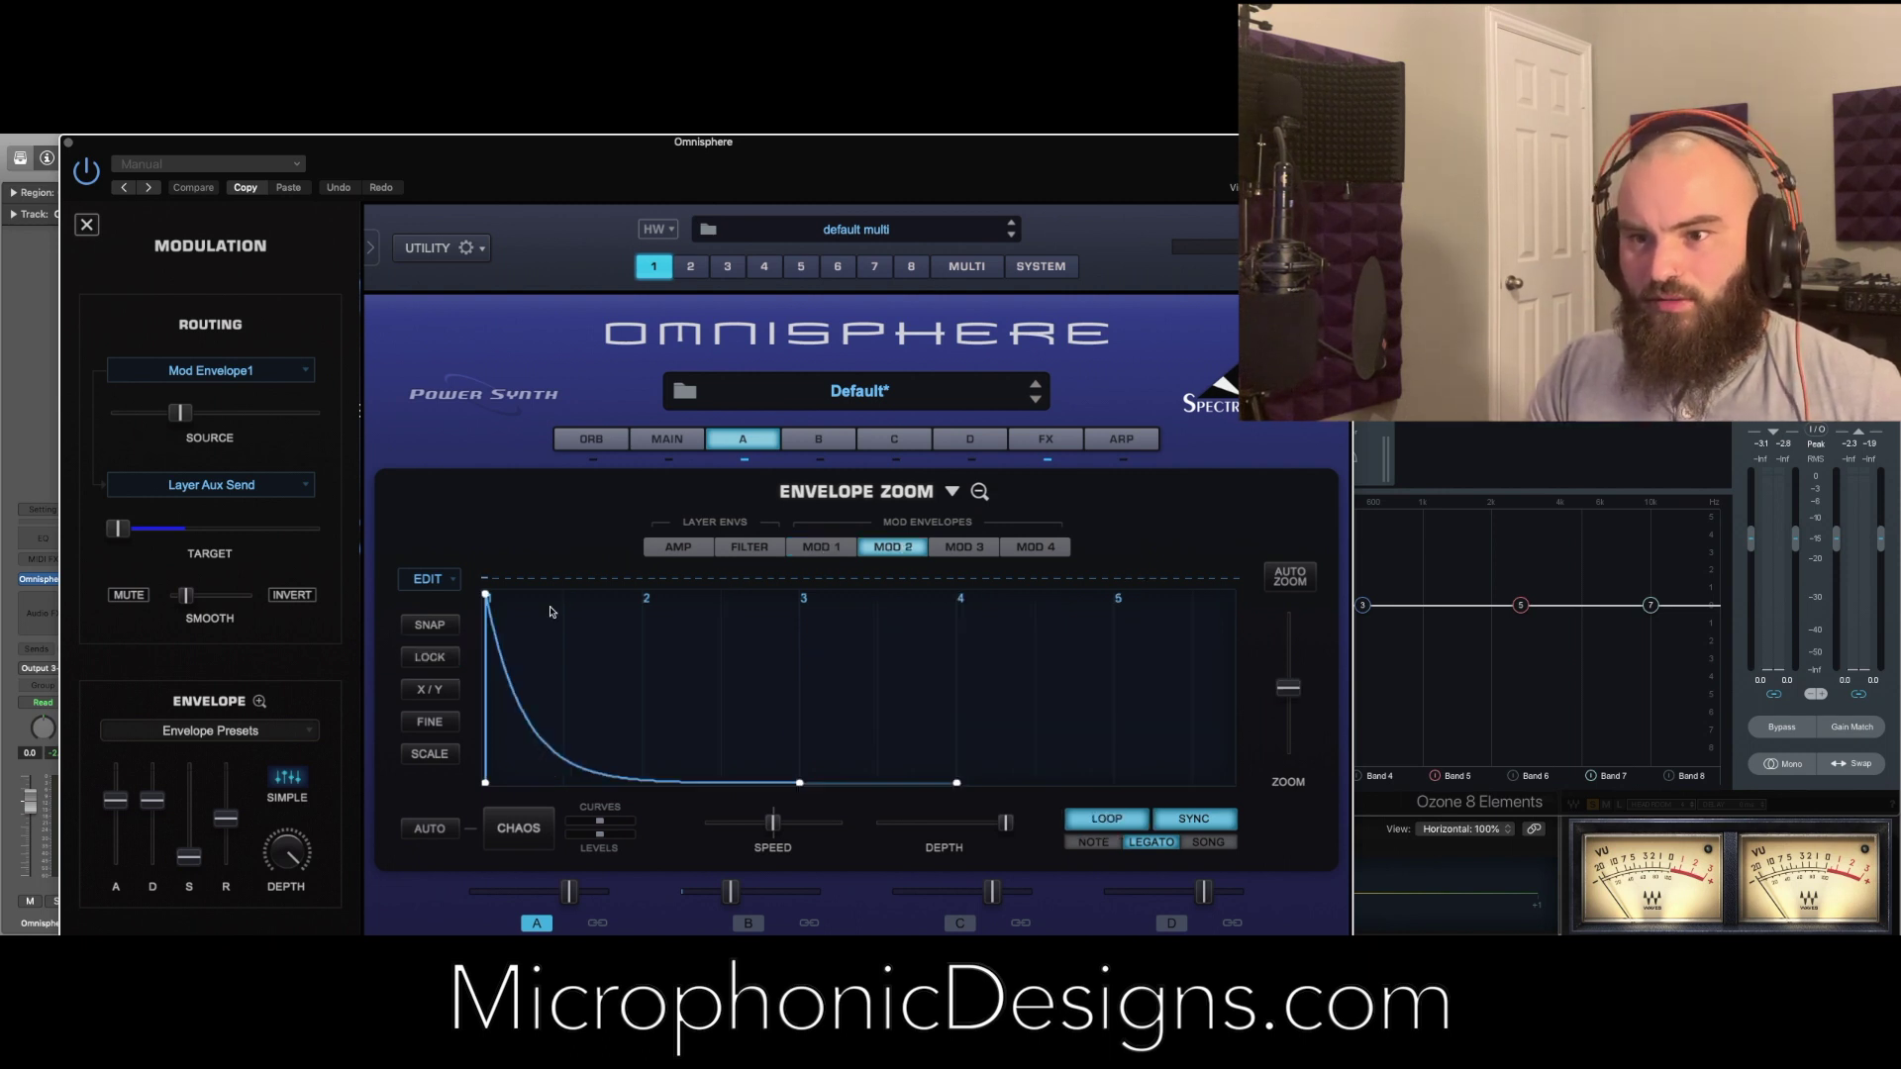
left_click_drag(488, 597, 731, 595)
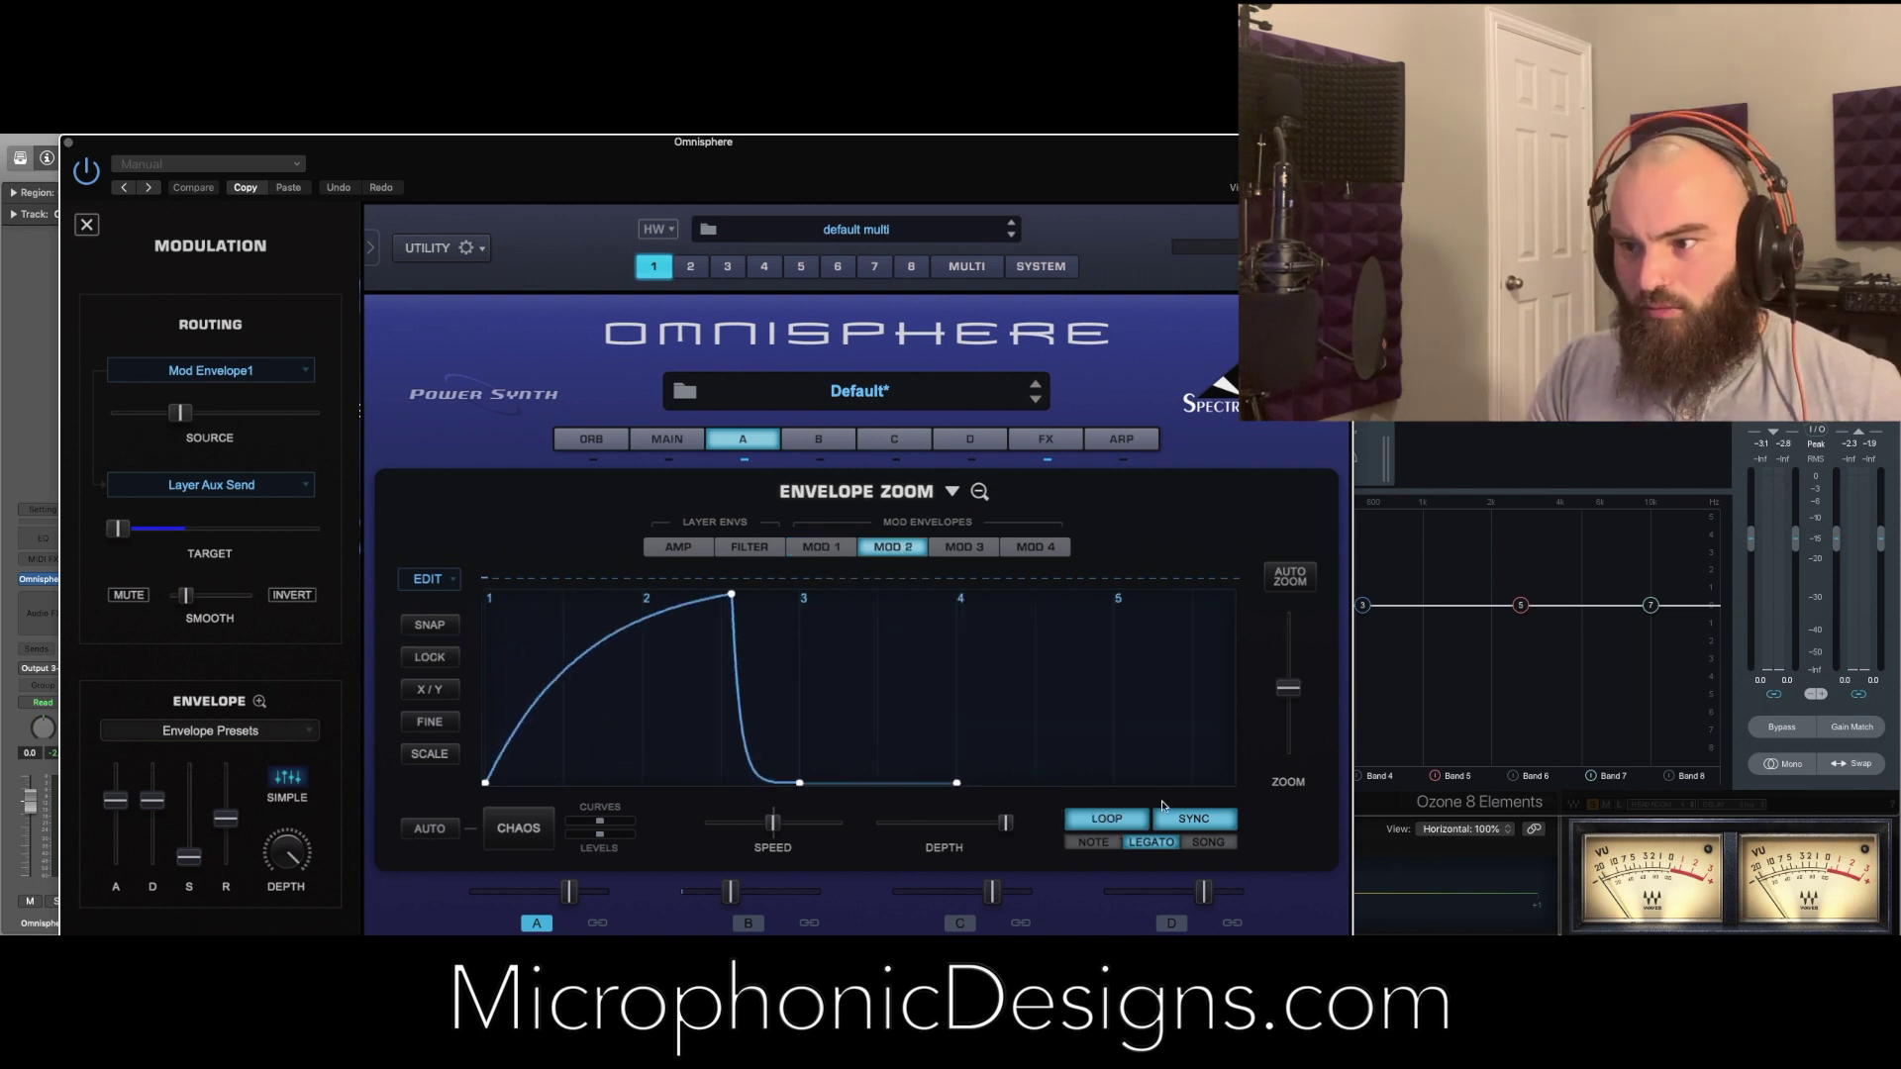
left_click(1102, 819)
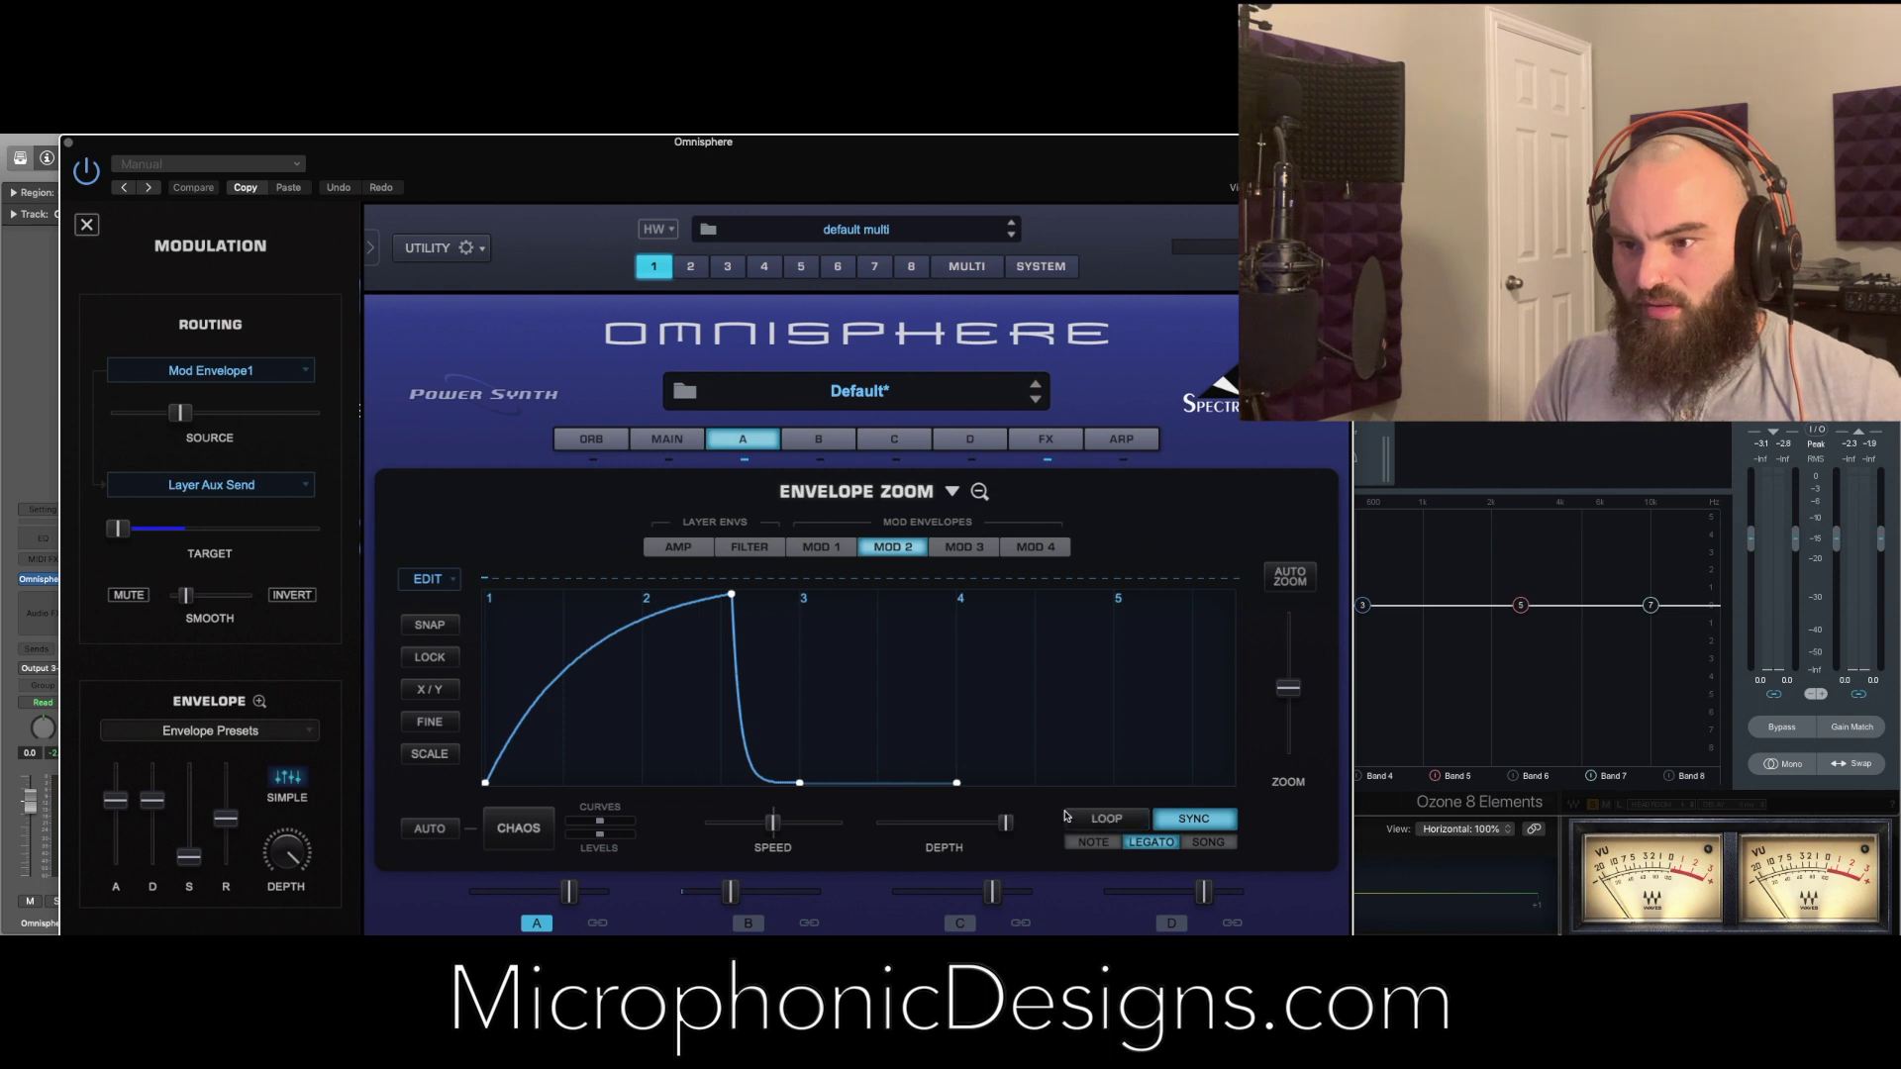
Stretch the Mod 2 envelope so it rises in a nearly straight line to a peak at 5 and decays until 9
left_click_drag(800, 783, 1041, 734)
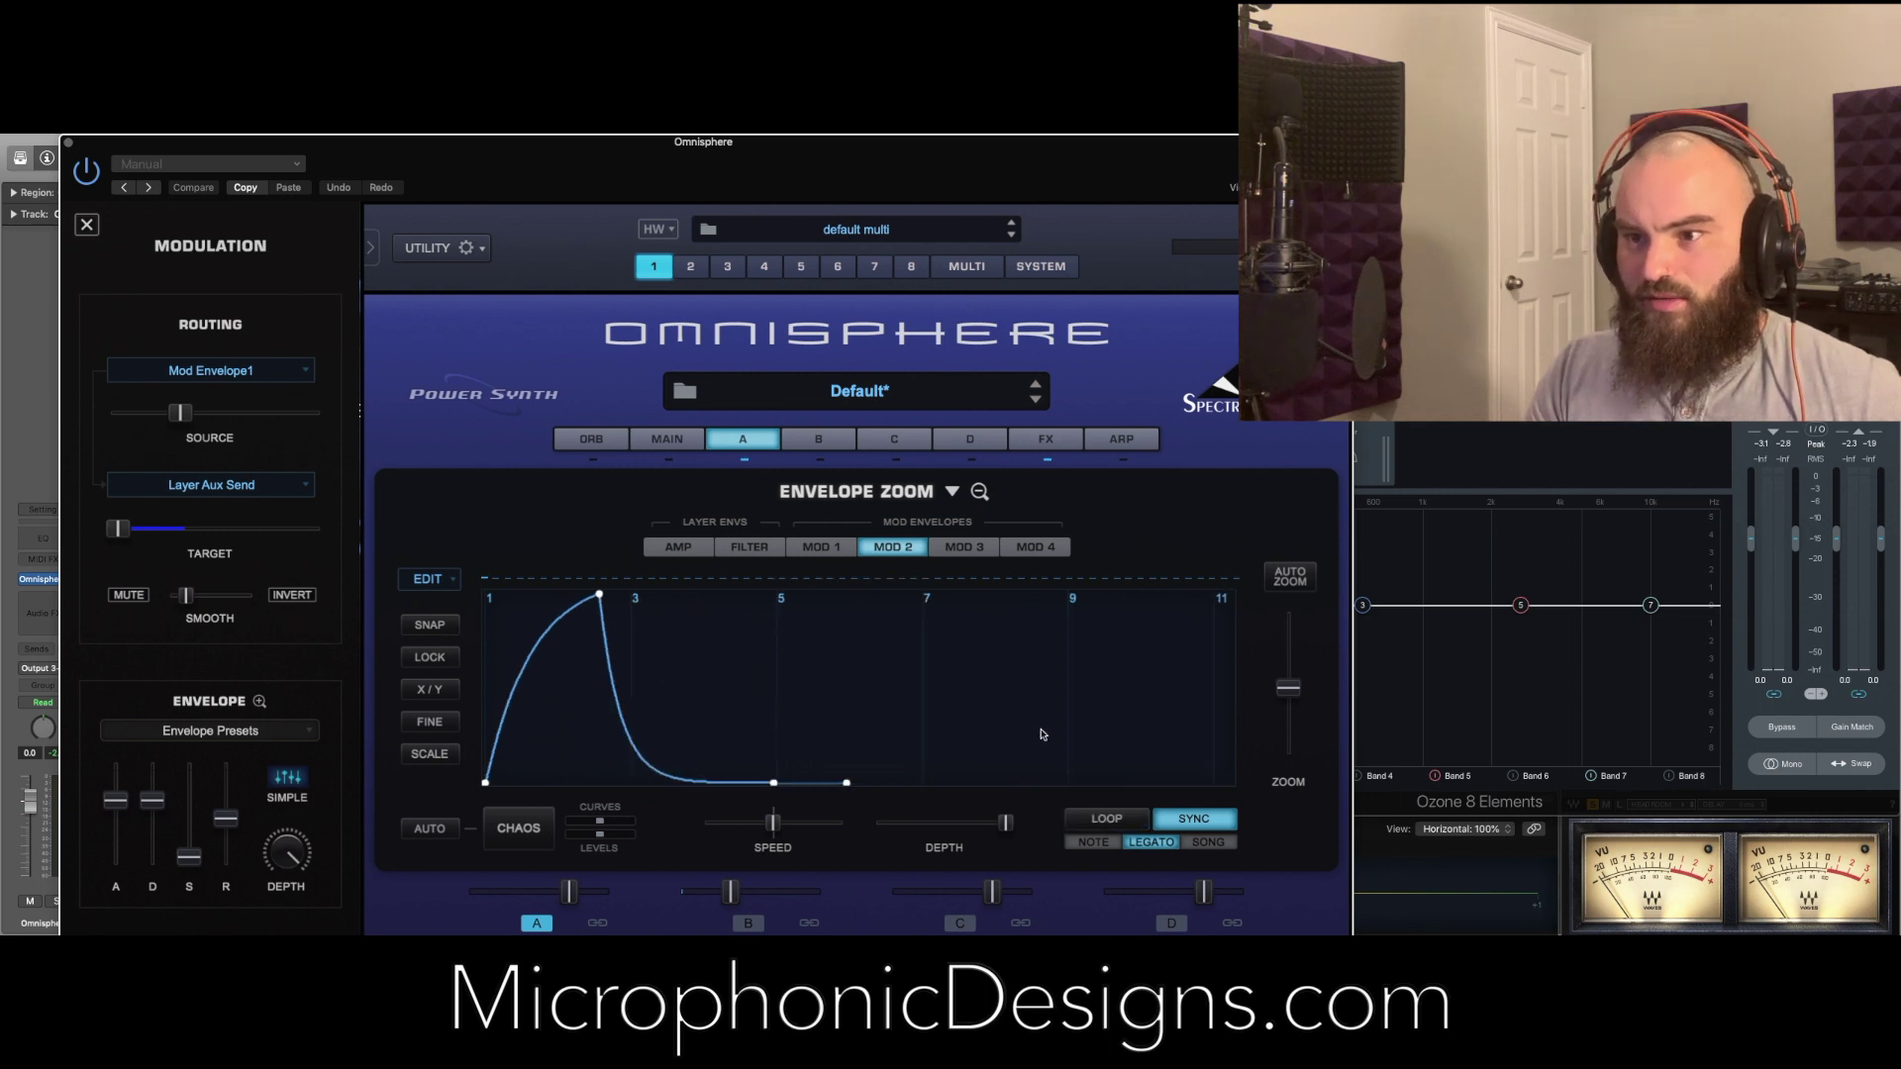
left_click_drag(600, 595, 727, 596)
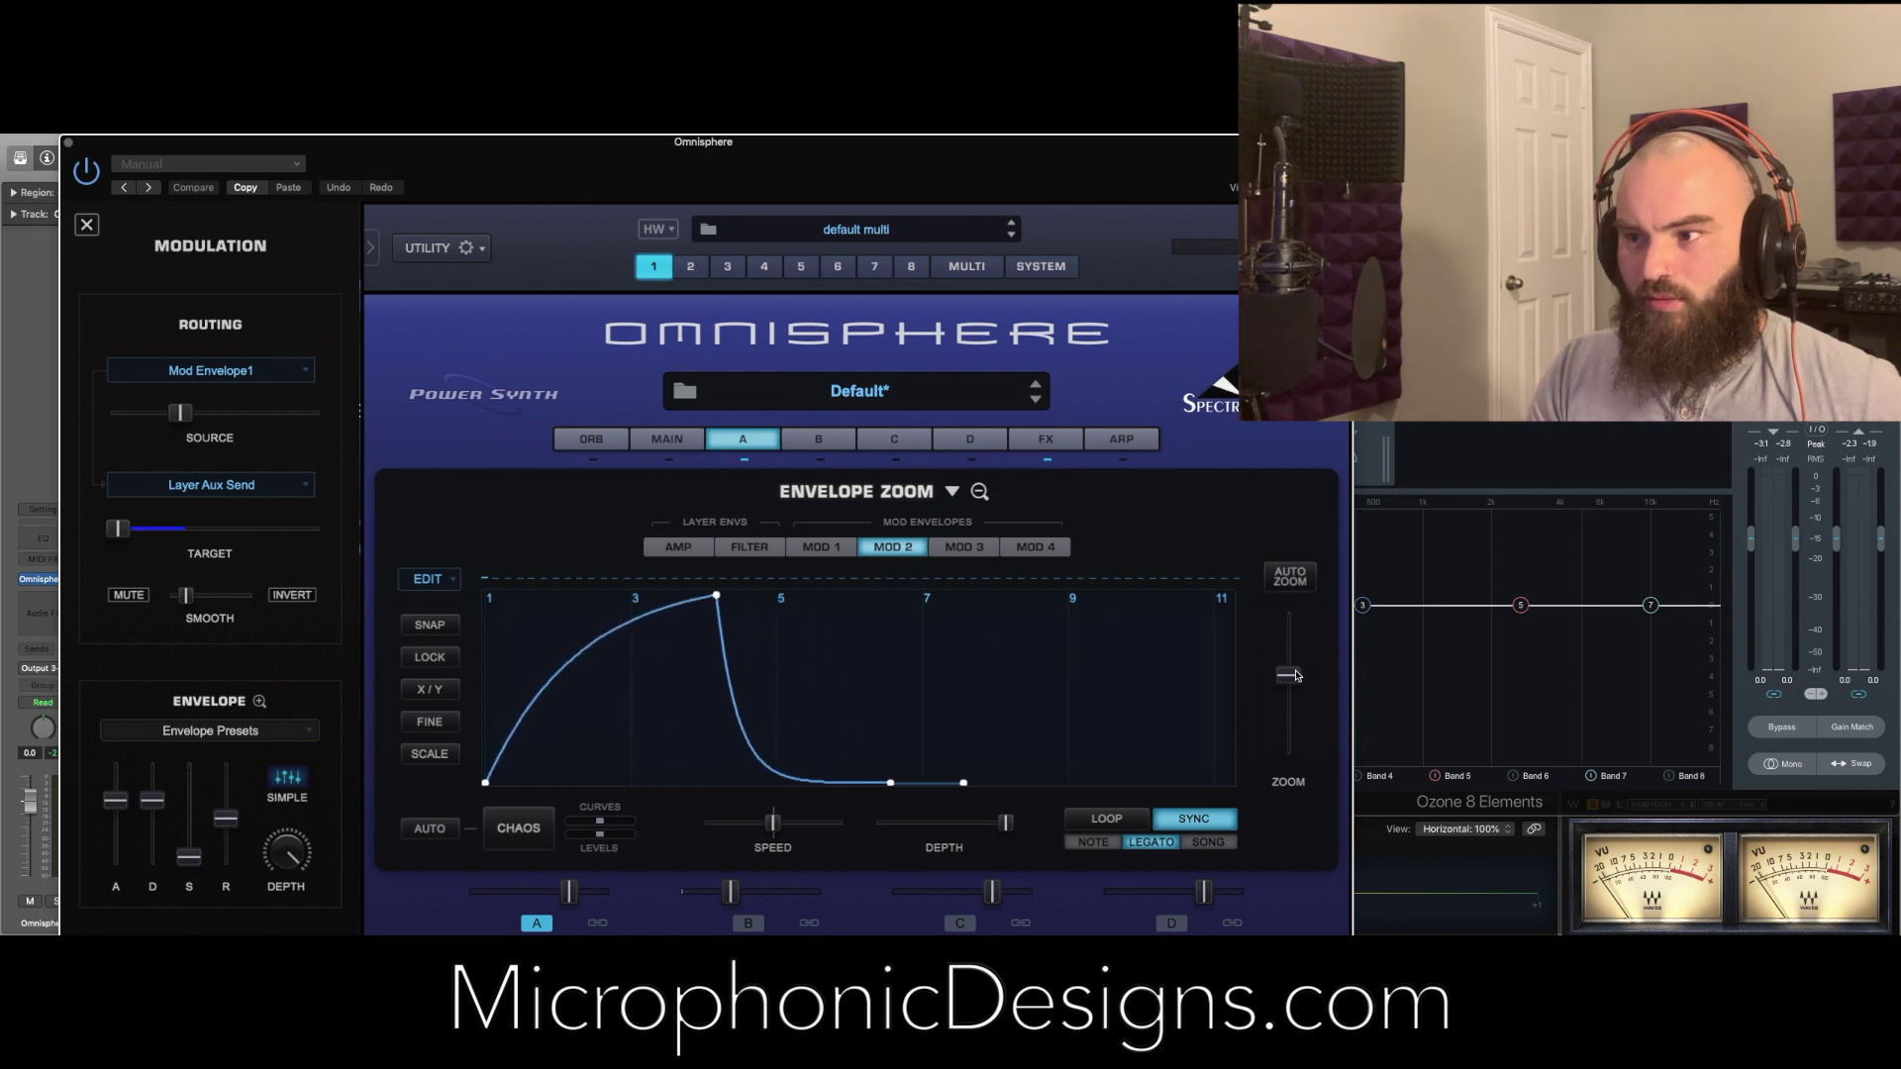
left_click_drag(1297, 681, 1298, 687)
left_click_drag(826, 597, 916, 595)
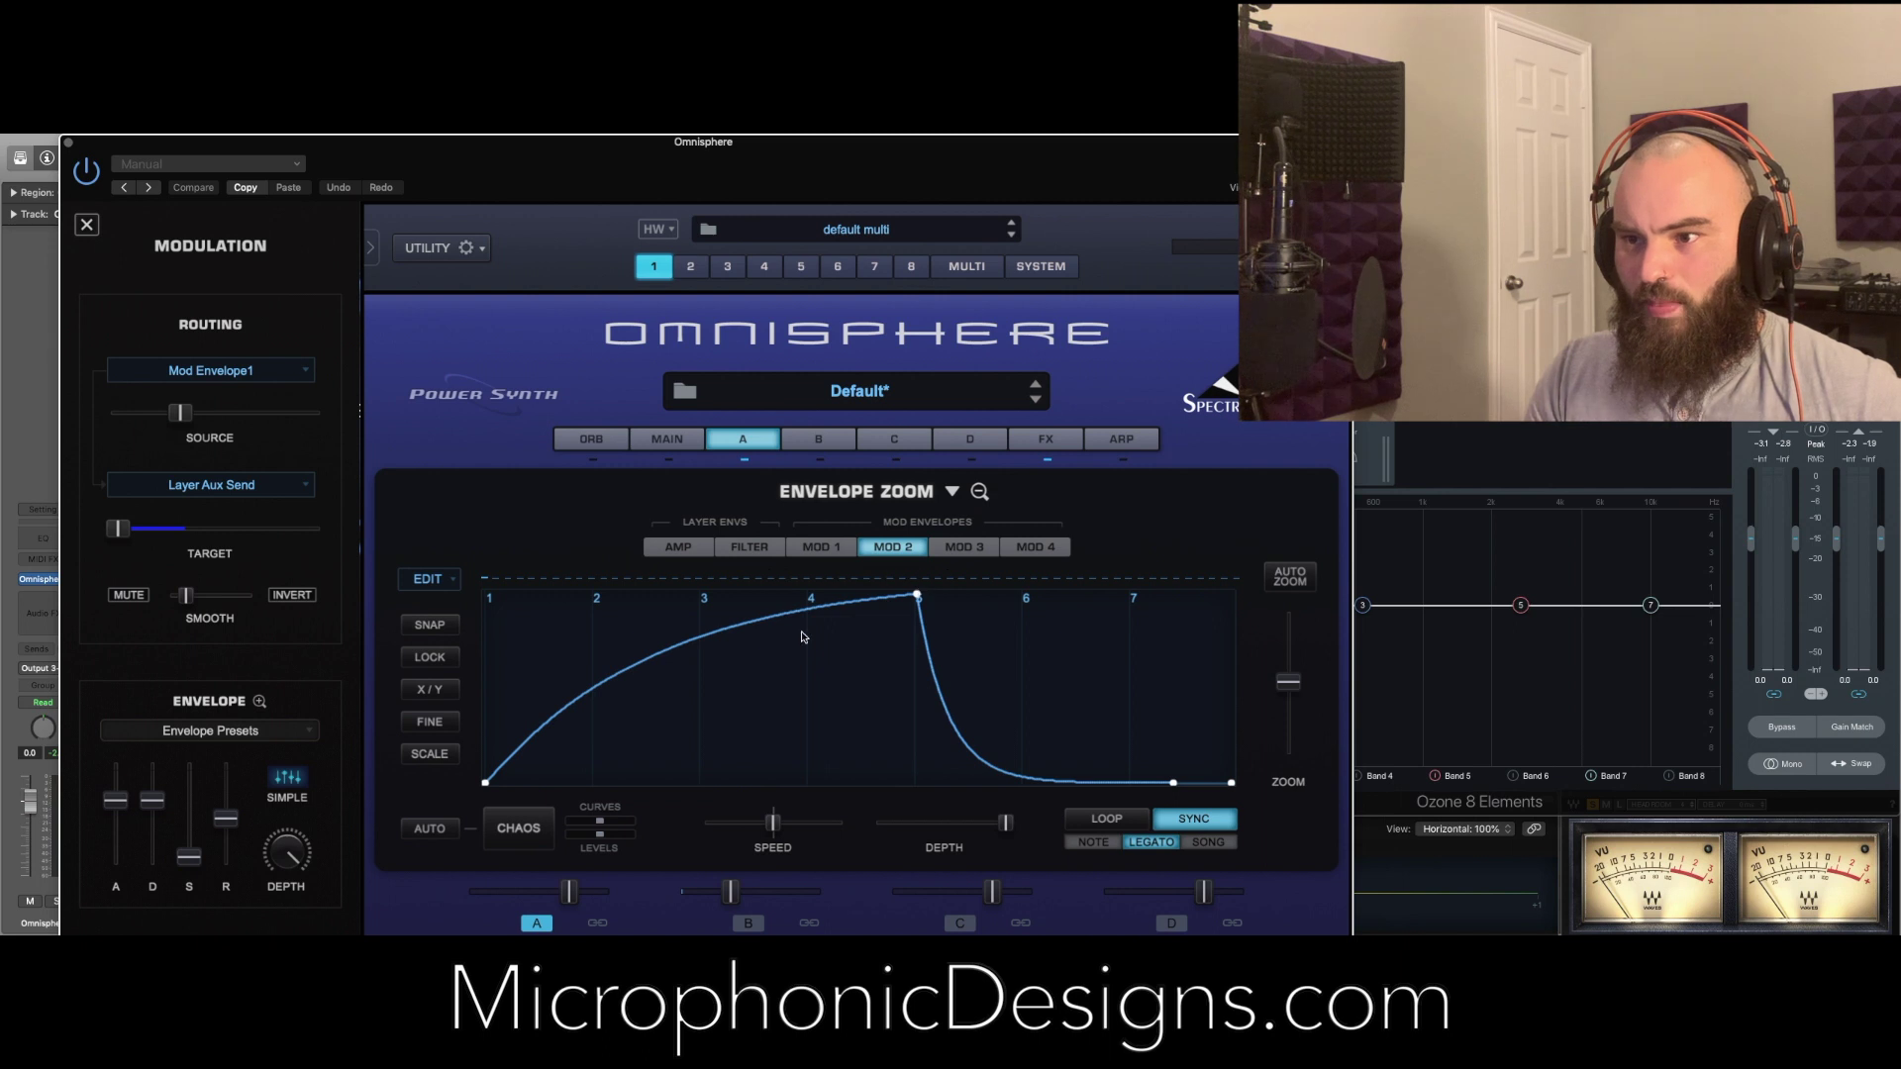
left_click_drag(793, 614, 797, 628)
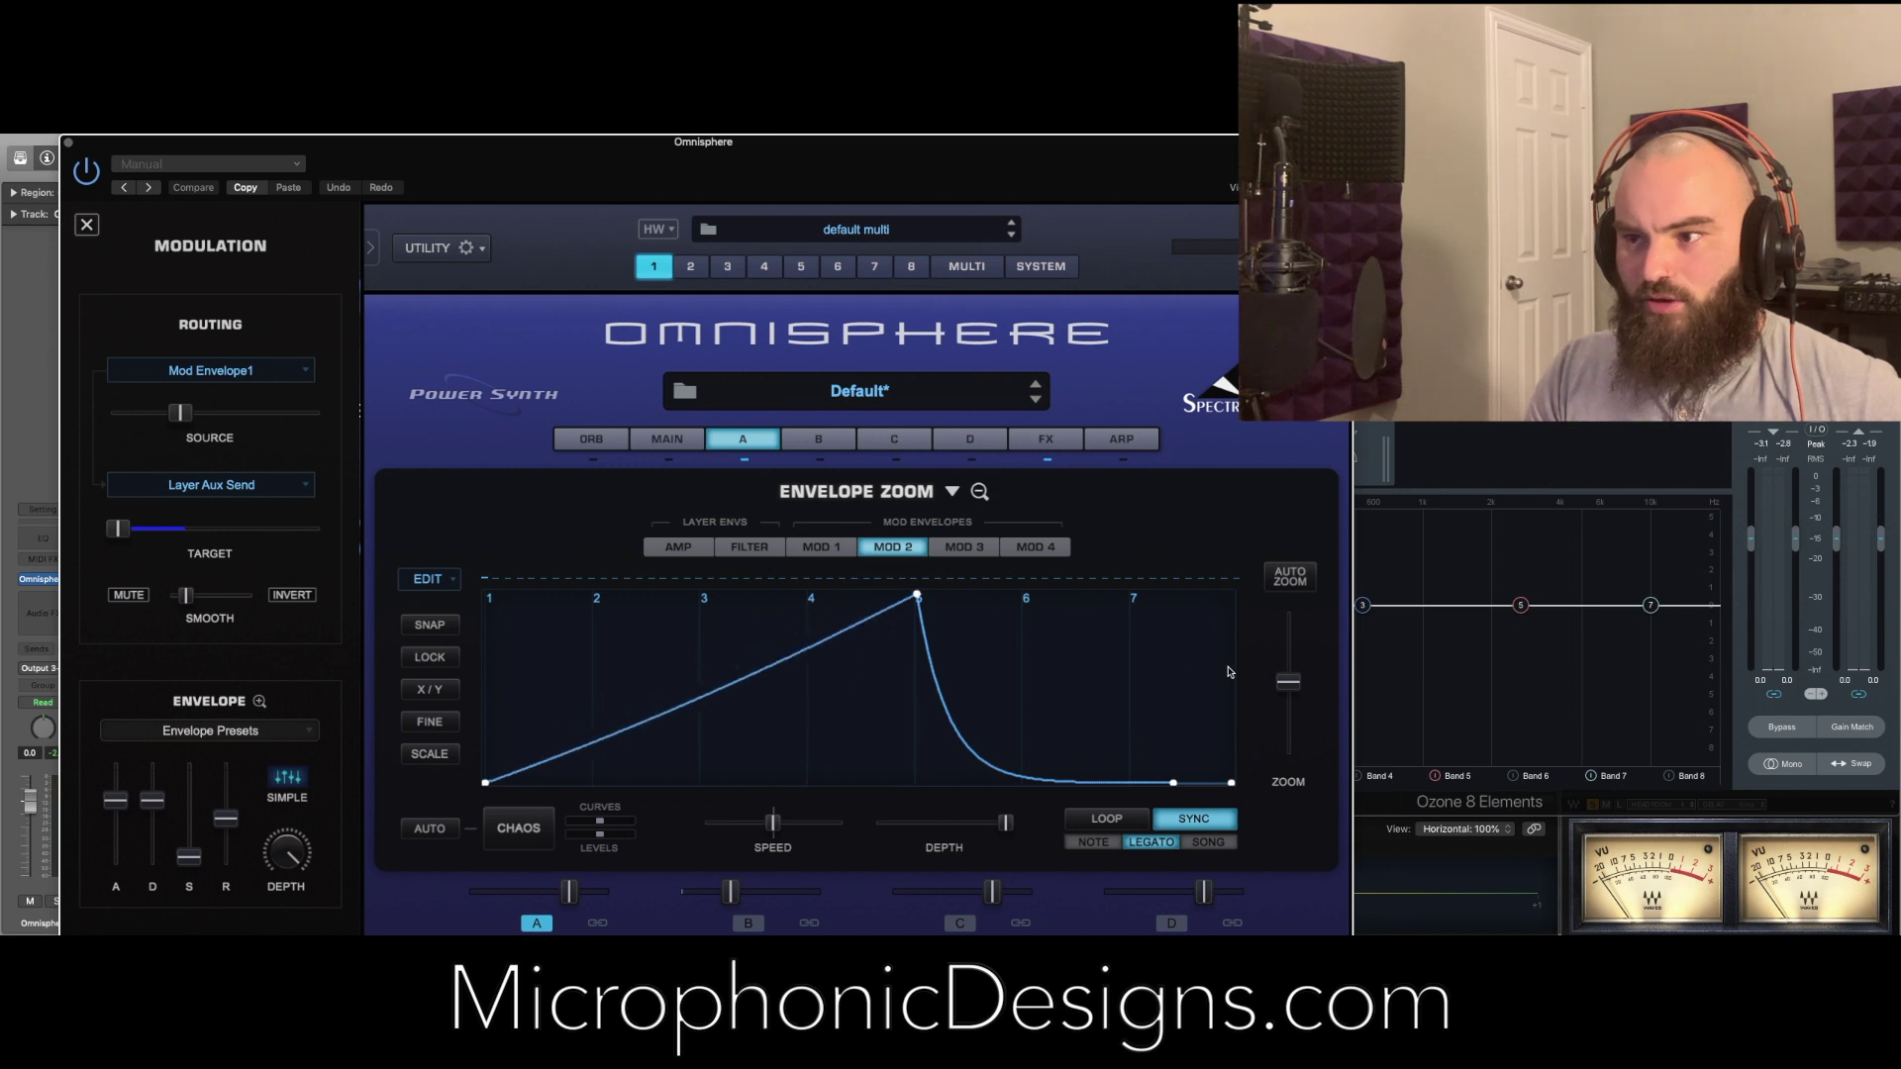
left_click_drag(1189, 675, 941, 802)
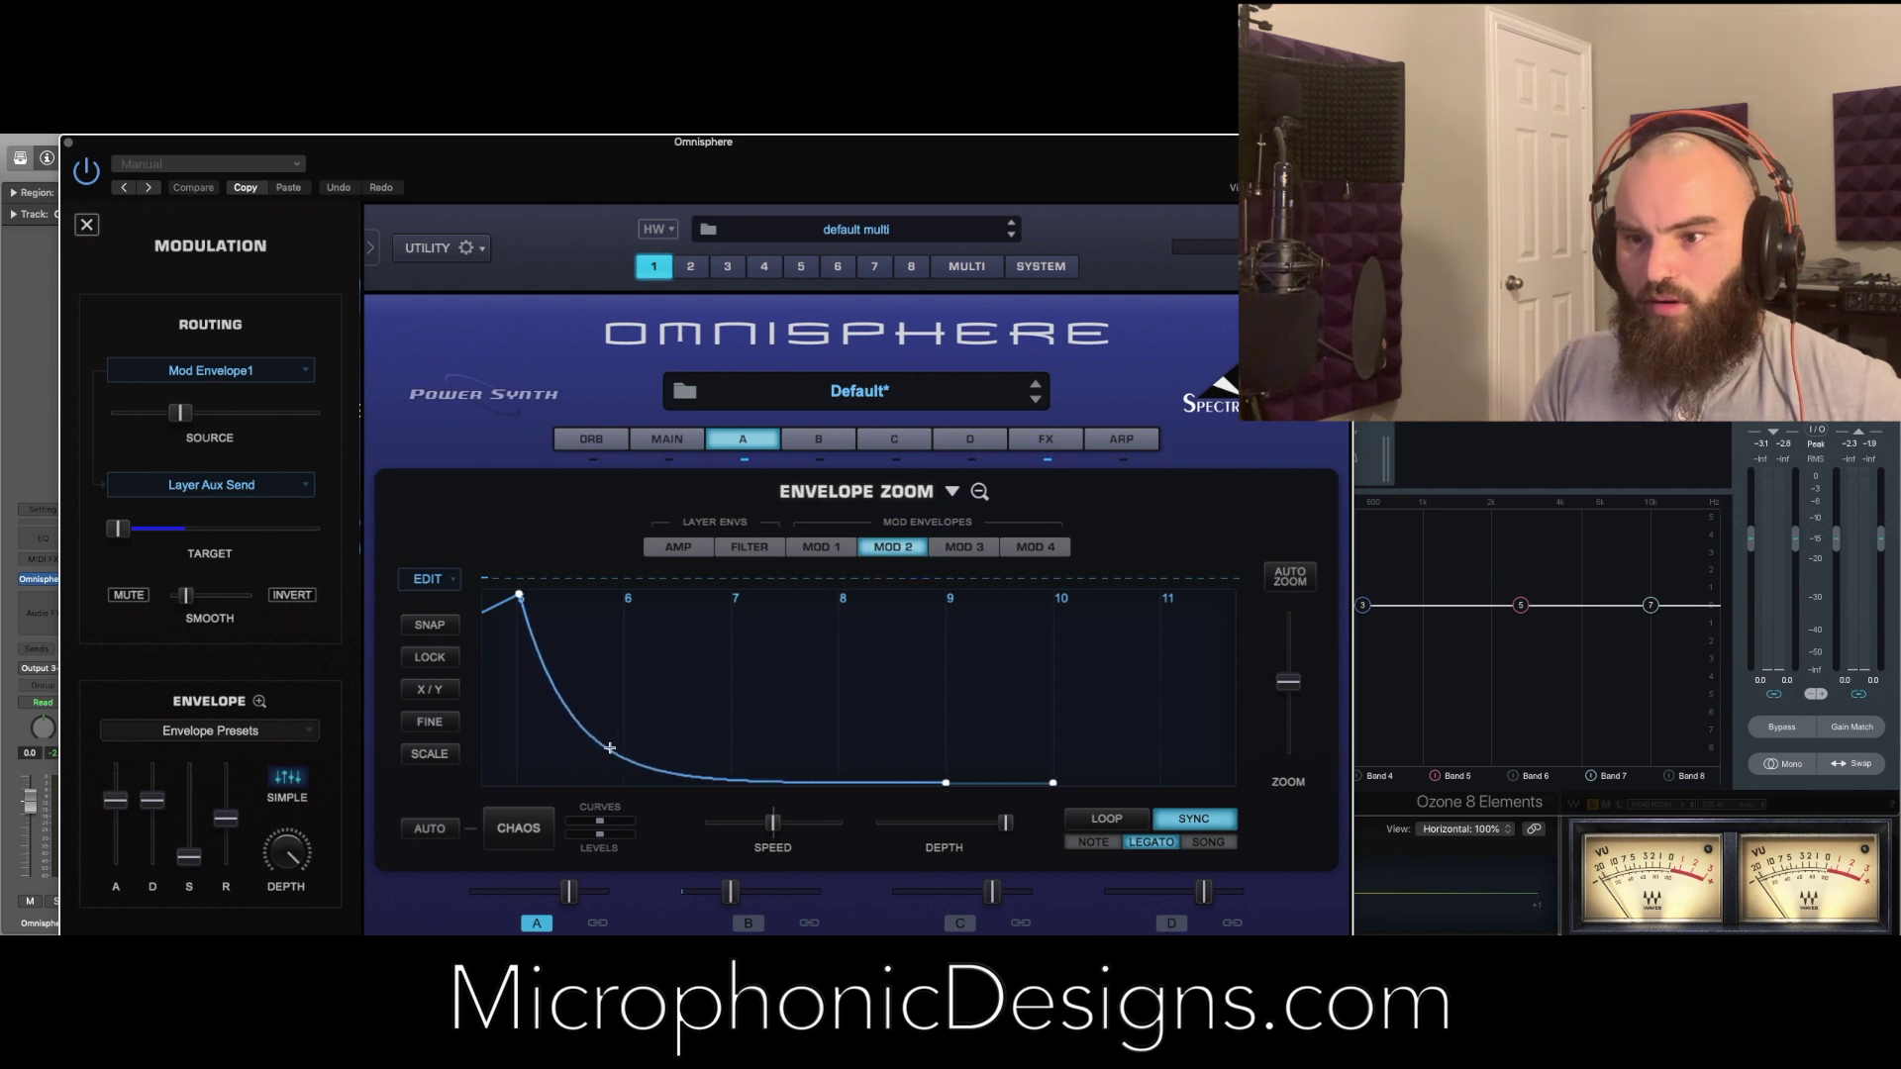
left_click_drag(704, 722, 918, 722)
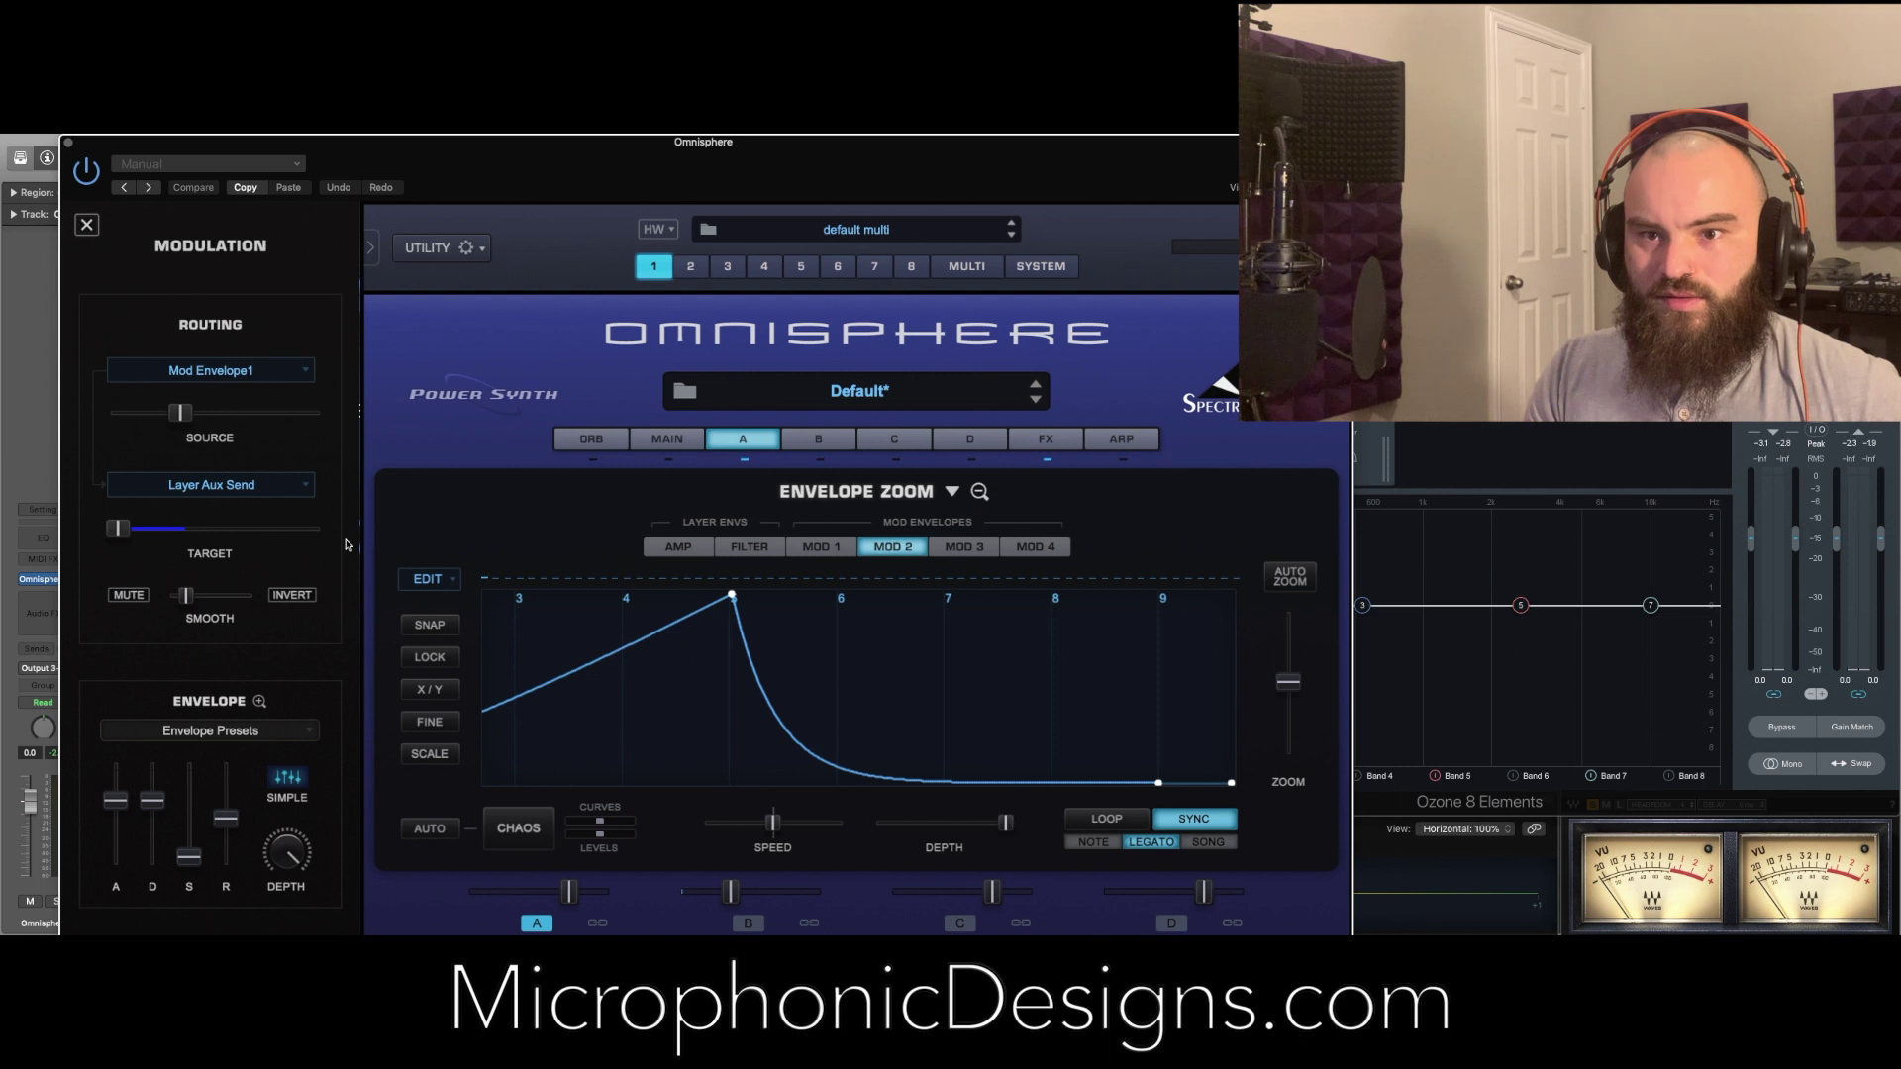
Change the Layer Aux Send modulation source to Mod Envelope2, with a source amount of about 0.287 and the target at its minimum
left_click(243, 366)
left_click(245, 387)
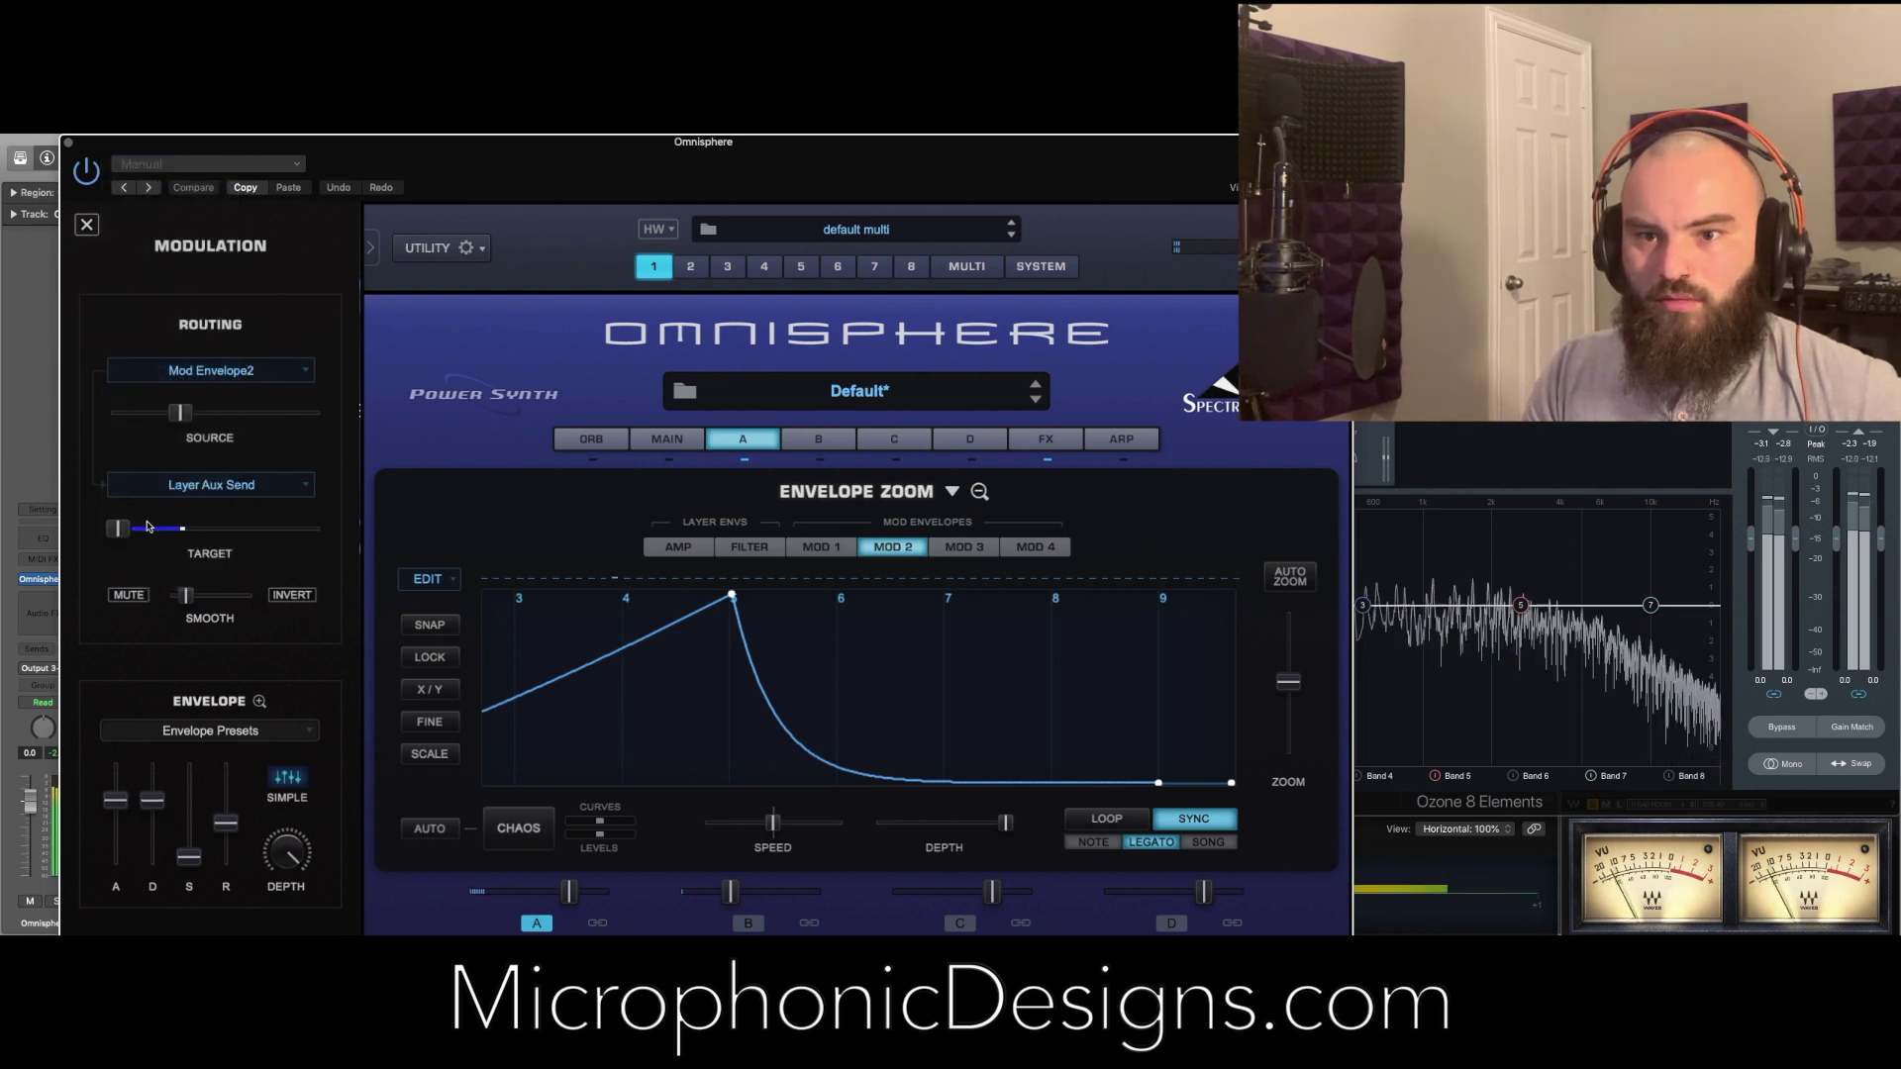
left_click(122, 531)
left_click_drag(179, 413, 184, 418)
left_click_drag(121, 529, 204, 535)
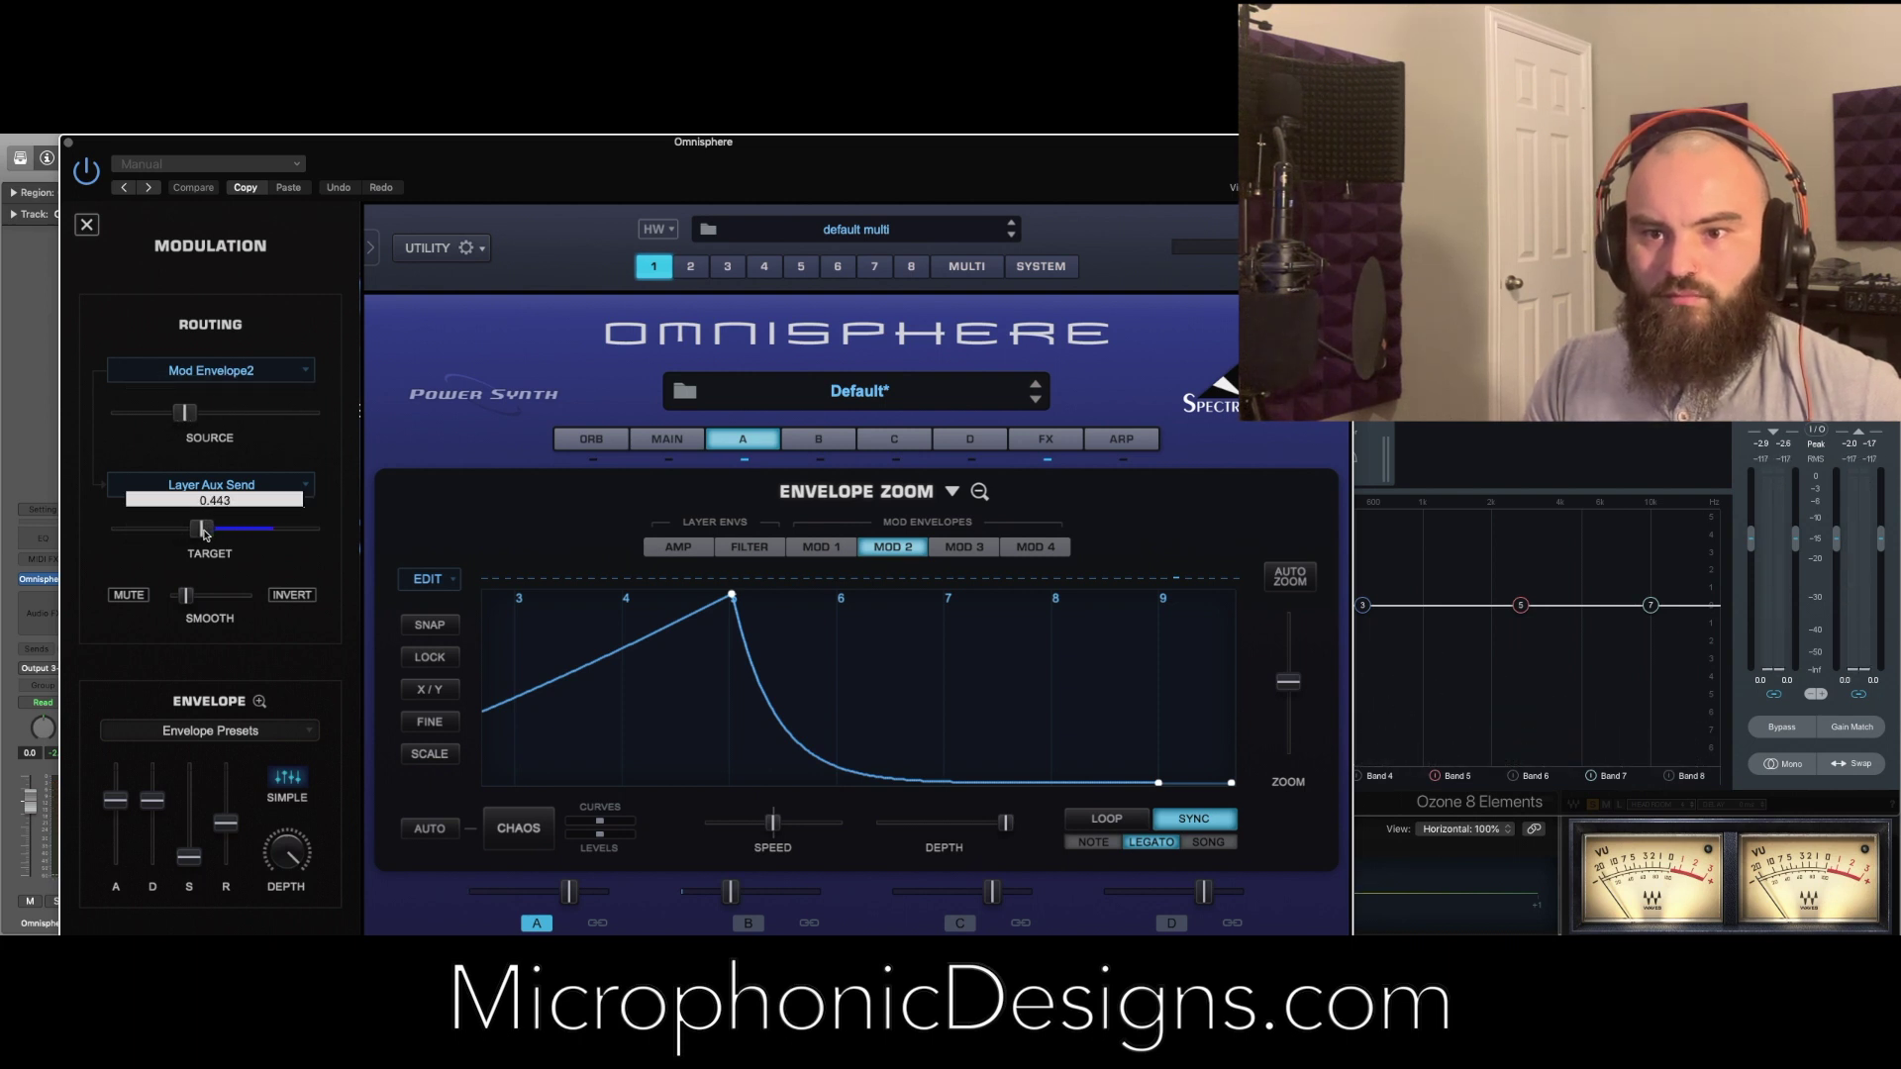
left_click_drag(181, 414, 168, 416)
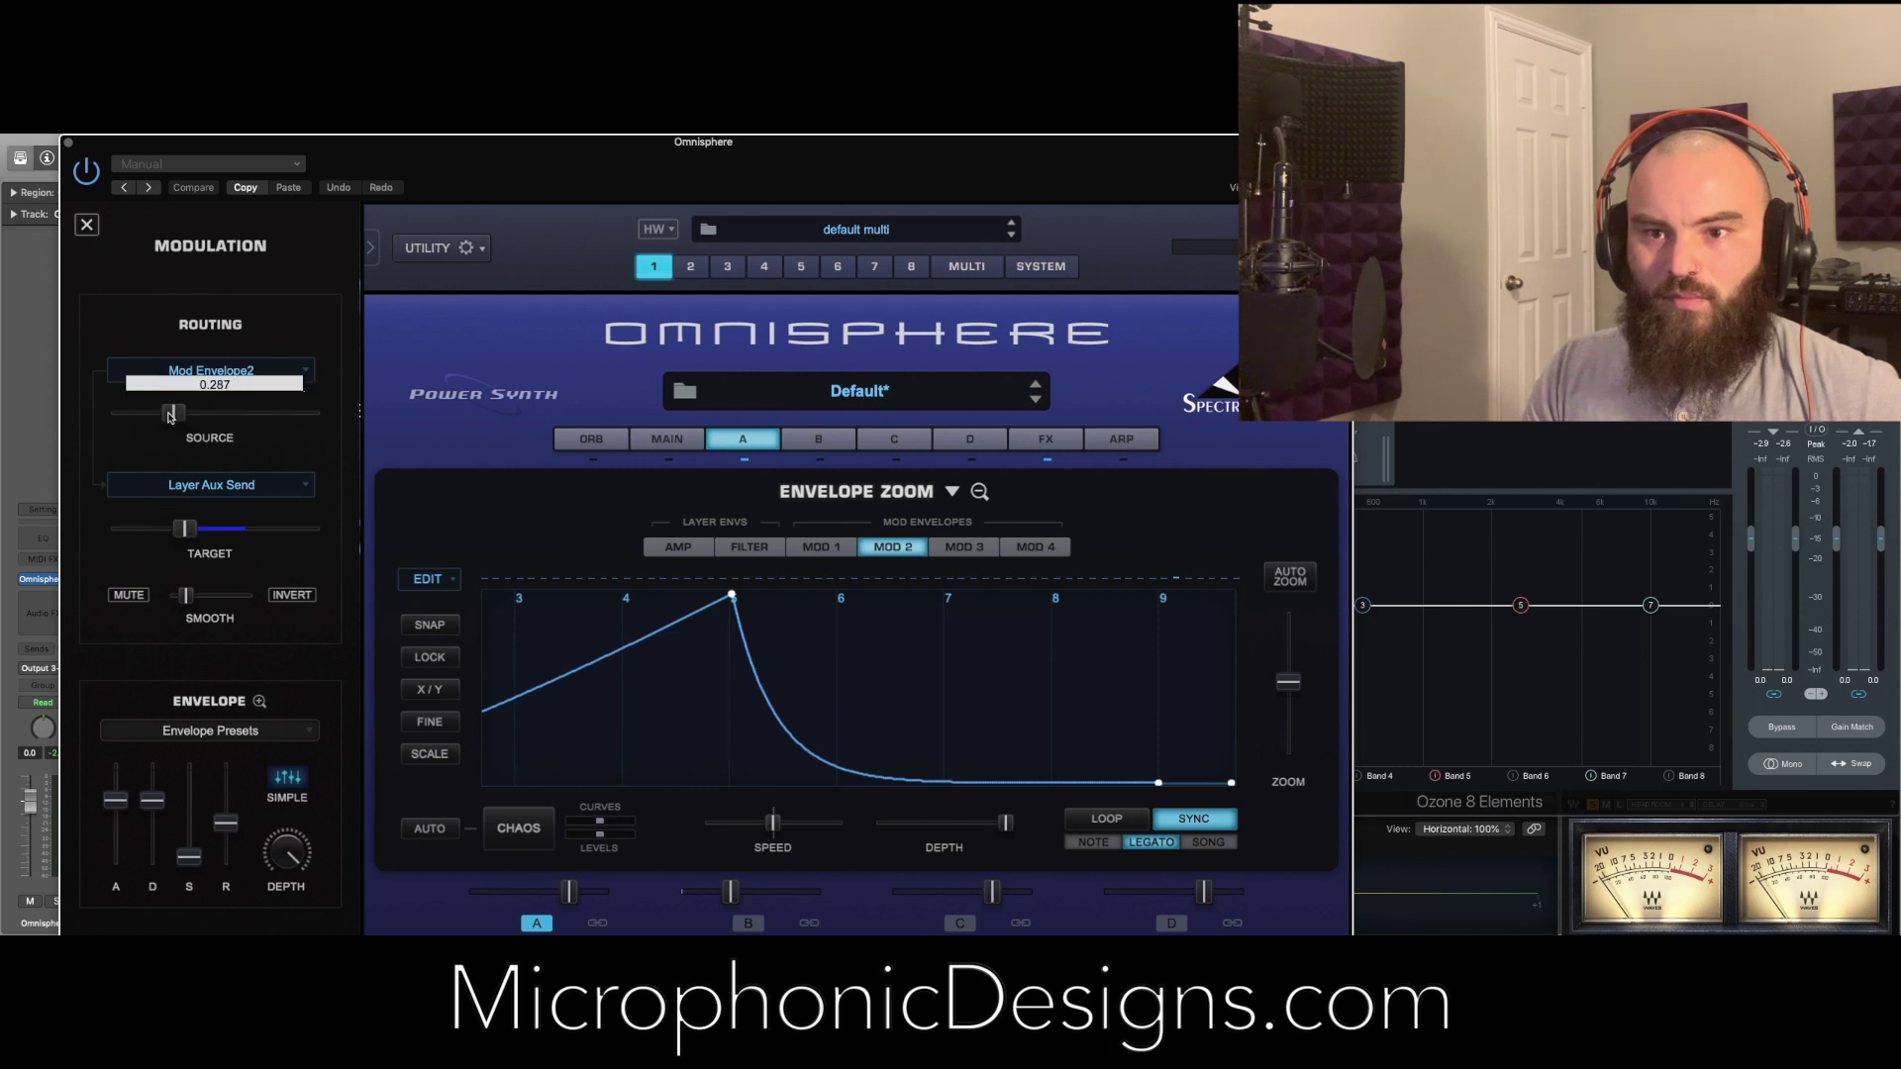
left_click_drag(184, 529, 117, 529)
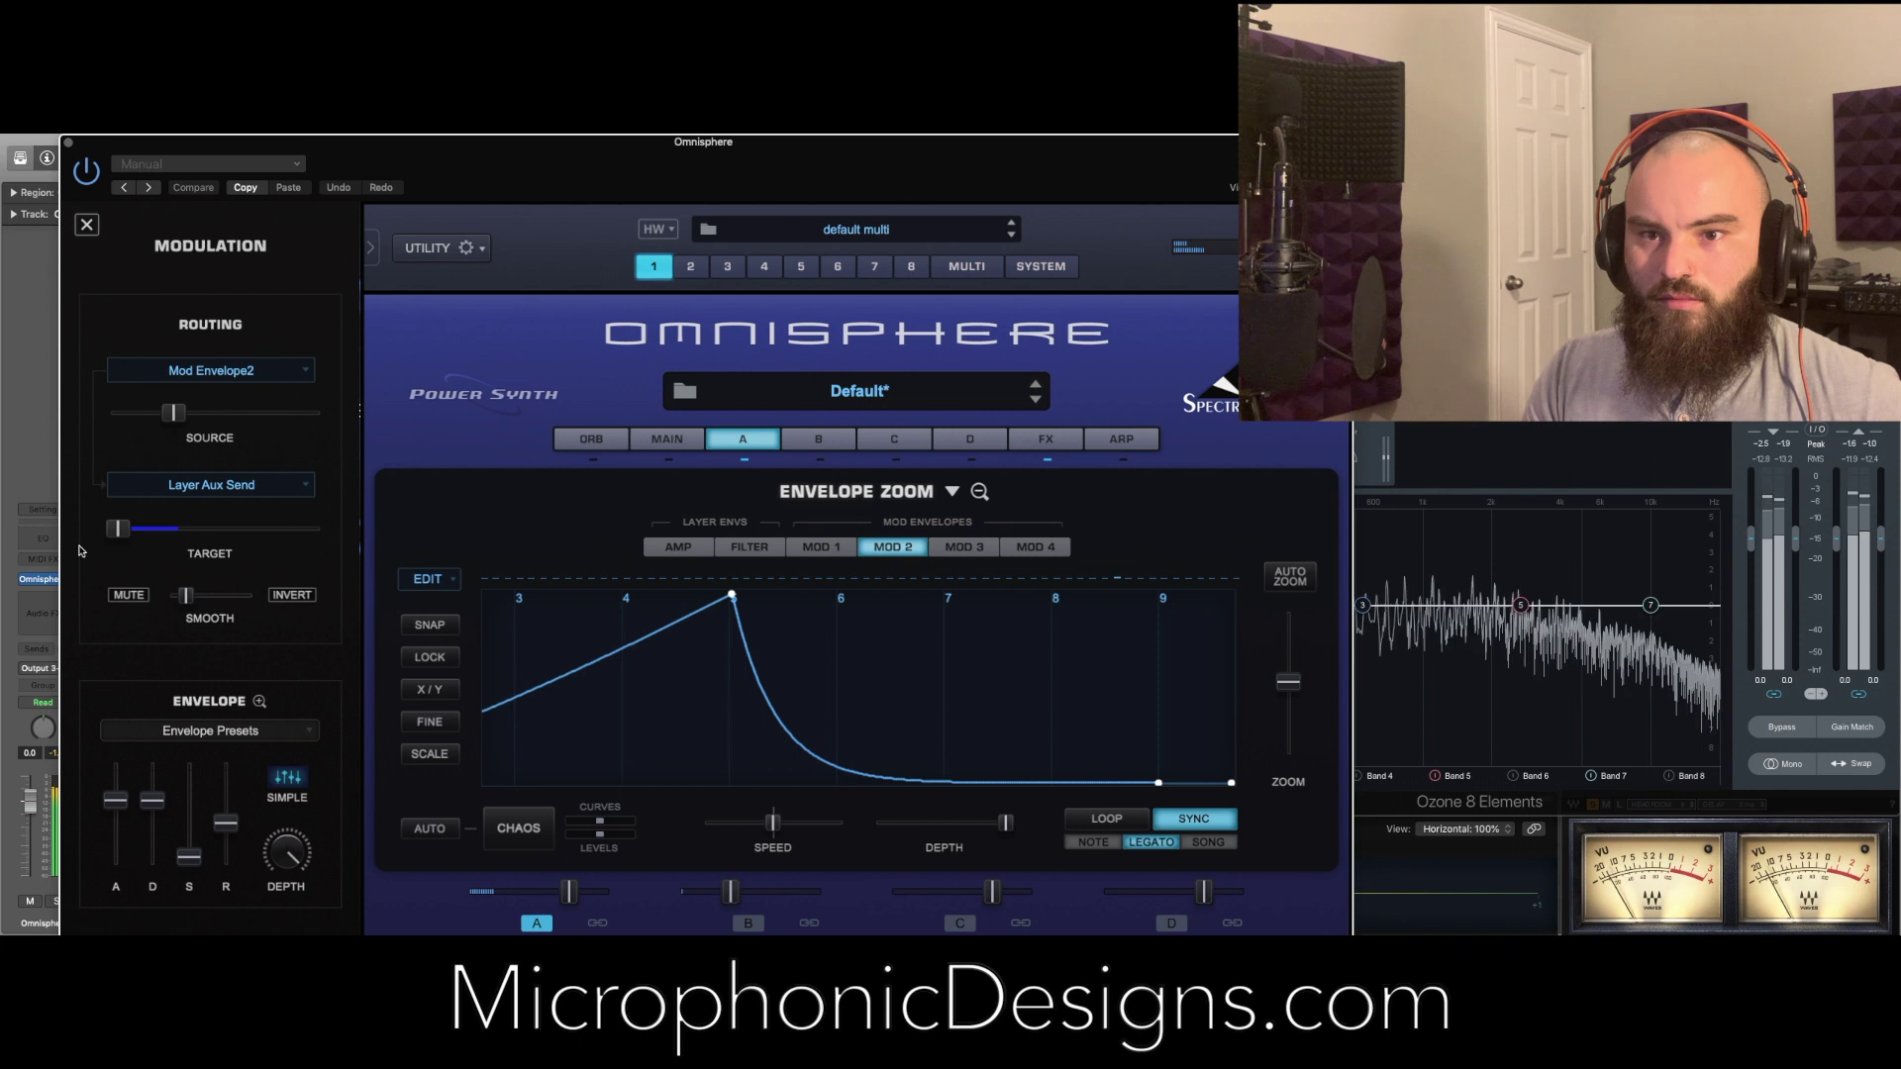
Raise layer A's Mod Envelope2 source amount close to its maximum and check the Mod 2 envelope curve
mouse_move(169, 419)
left_click_drag(169, 418, 323, 430)
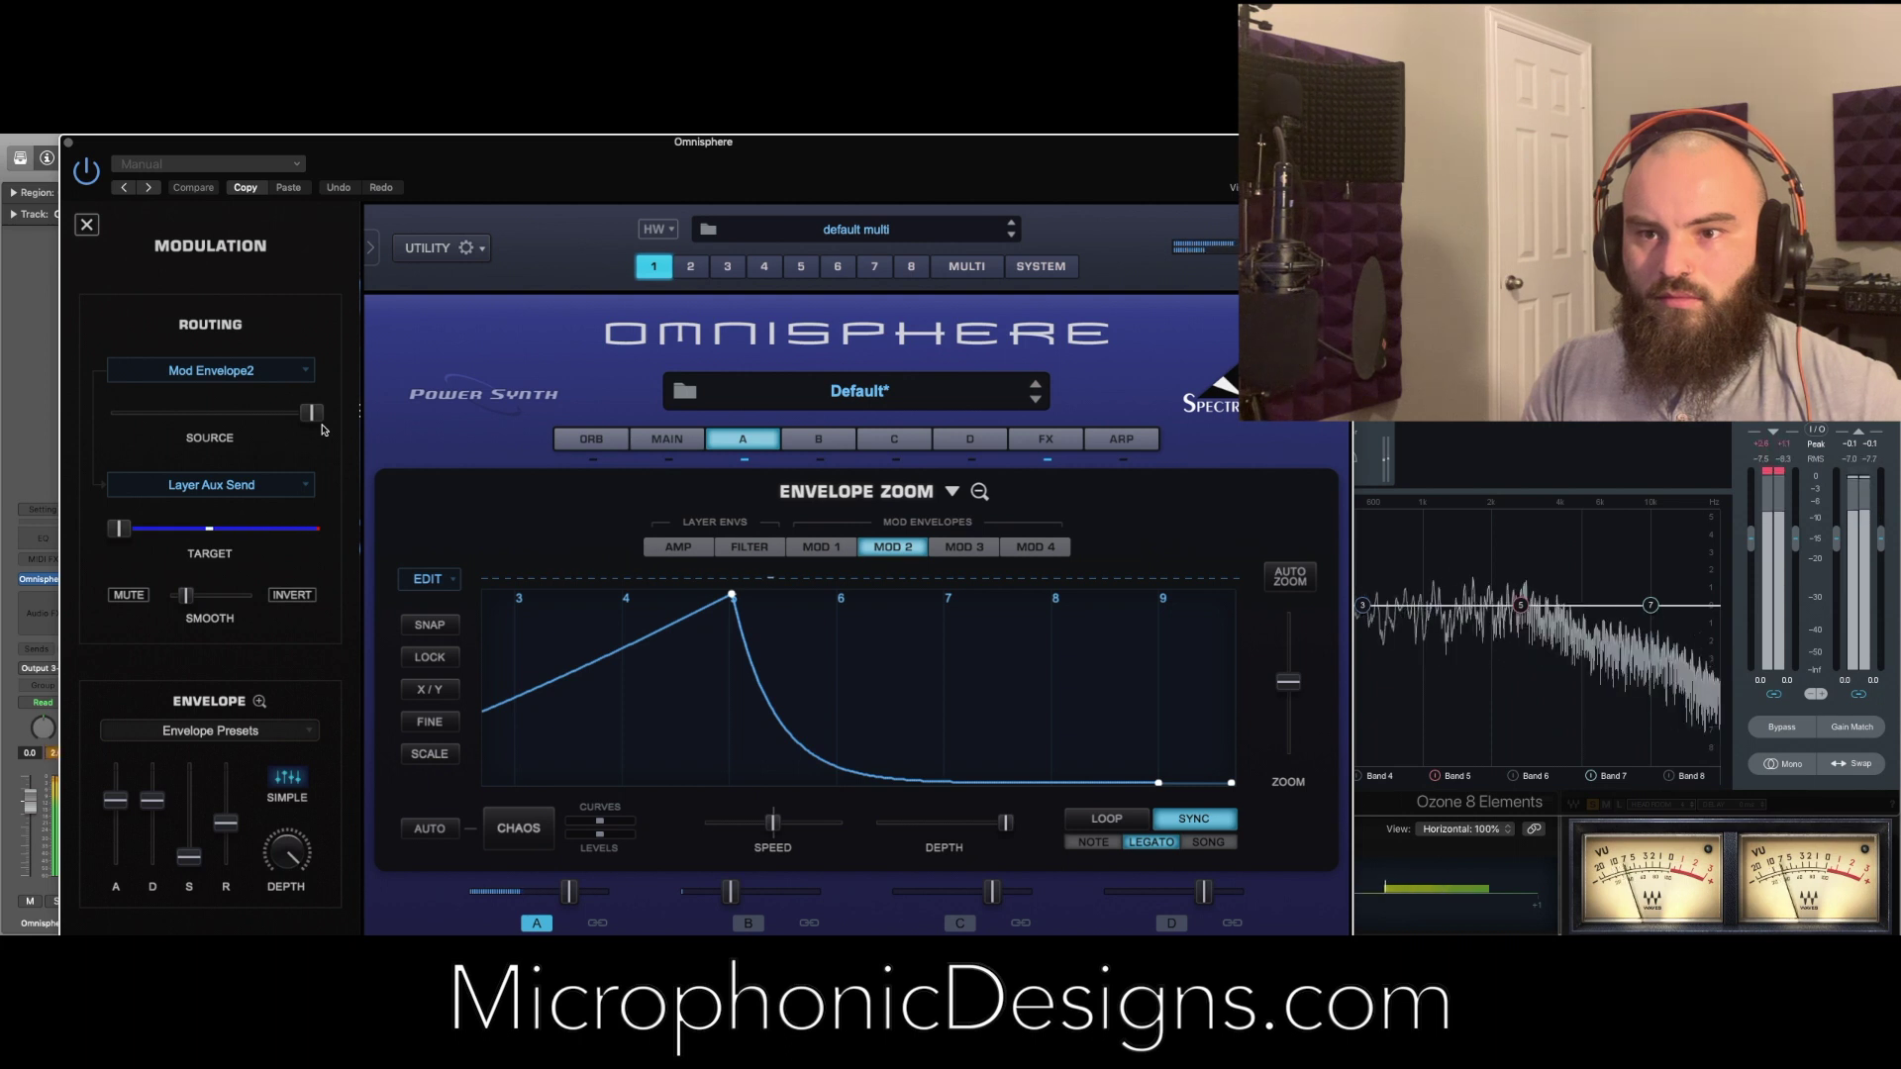
left_click_drag(322, 429, 306, 422)
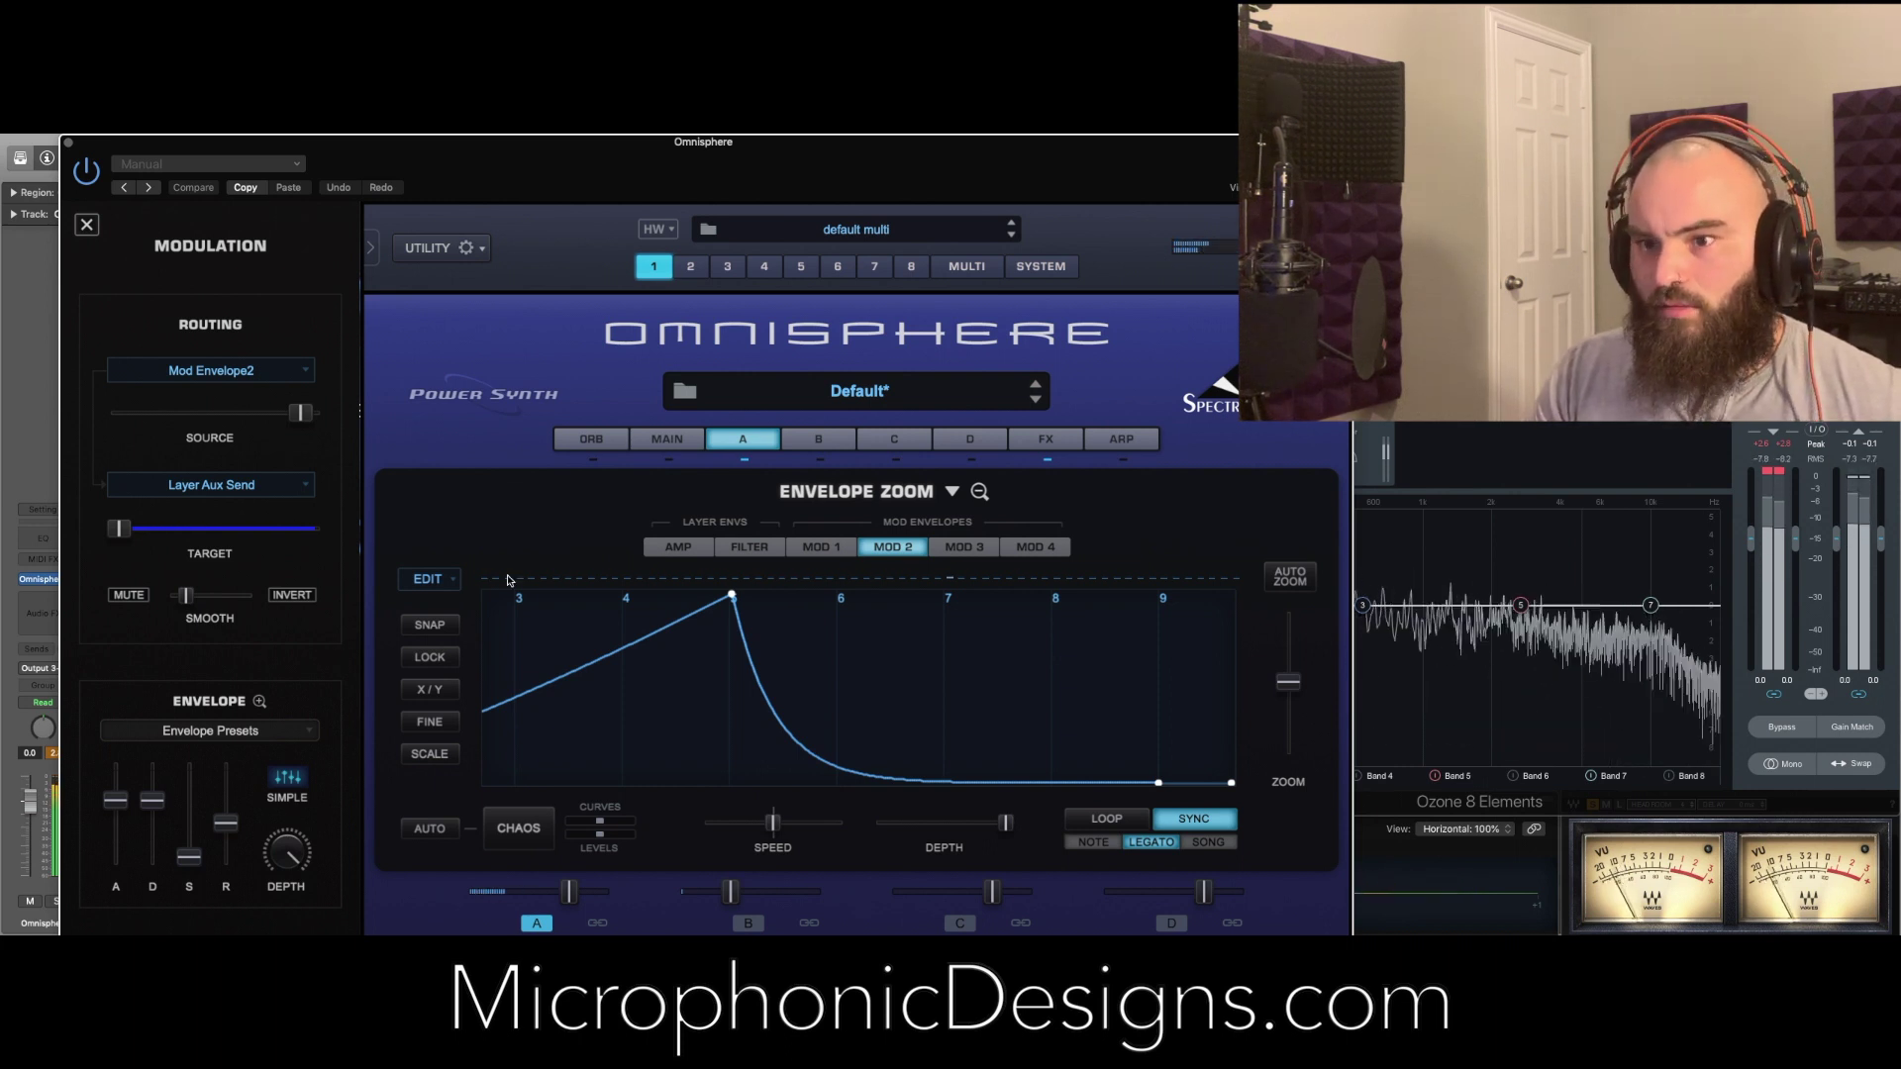
left_click_drag(586, 687, 583, 690)
scroll(622, 742, "left", 5)
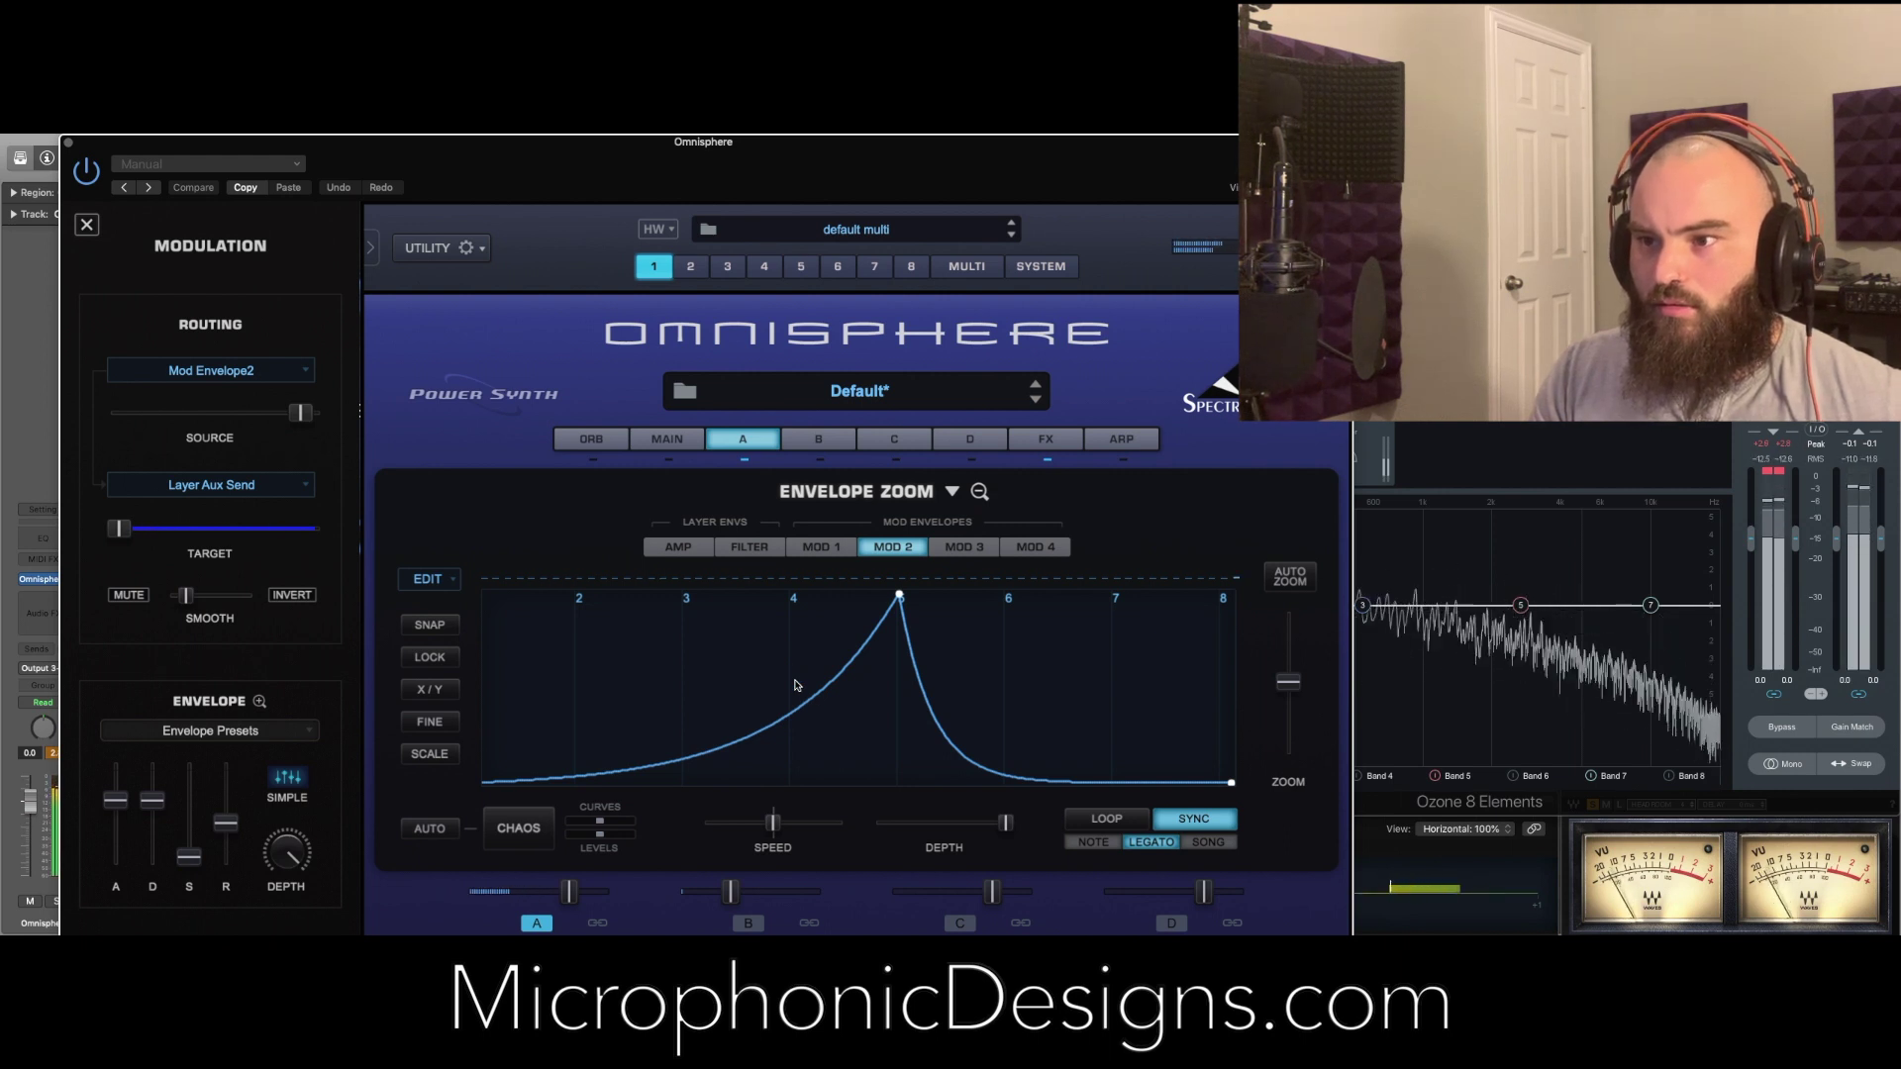
Add a BPM Delay effect in the slot below Pro-Verb in the aux effects rack
left_click(1046, 439)
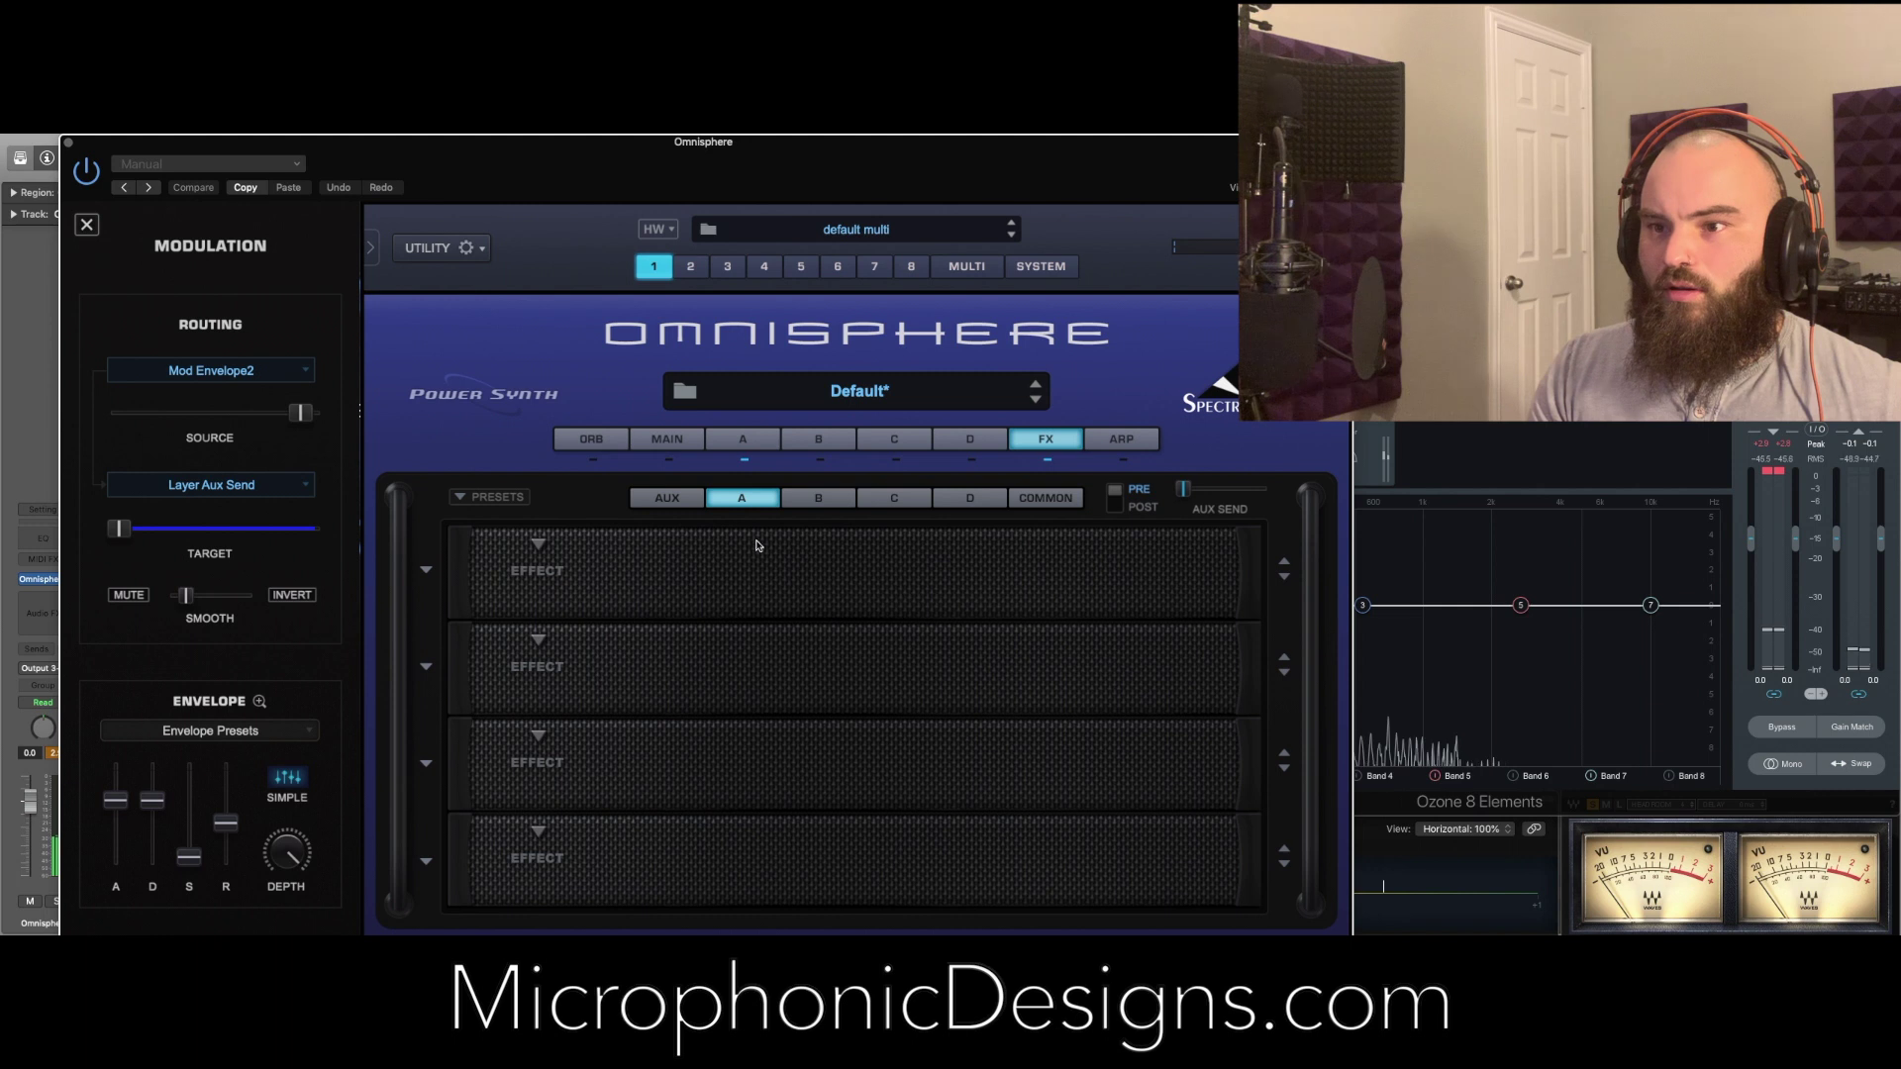
mouse_move(525, 608)
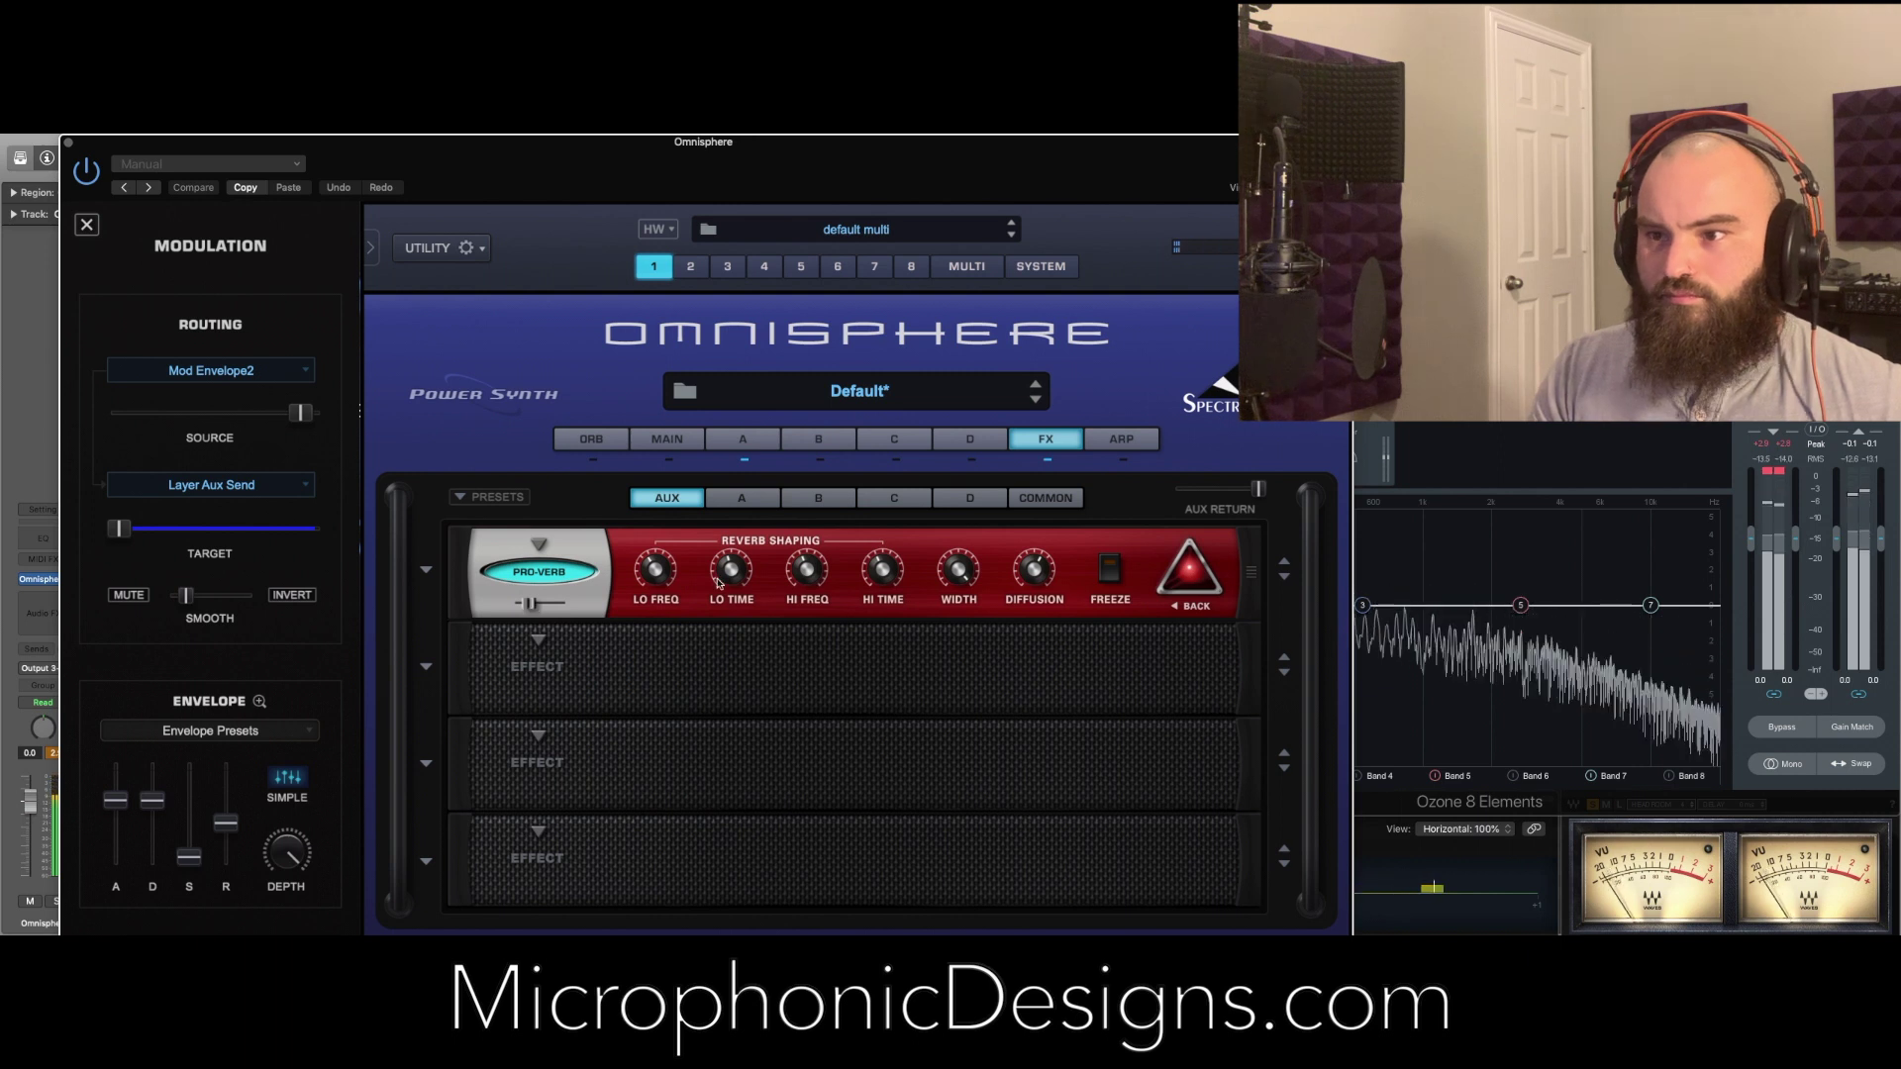
left_click(538, 640)
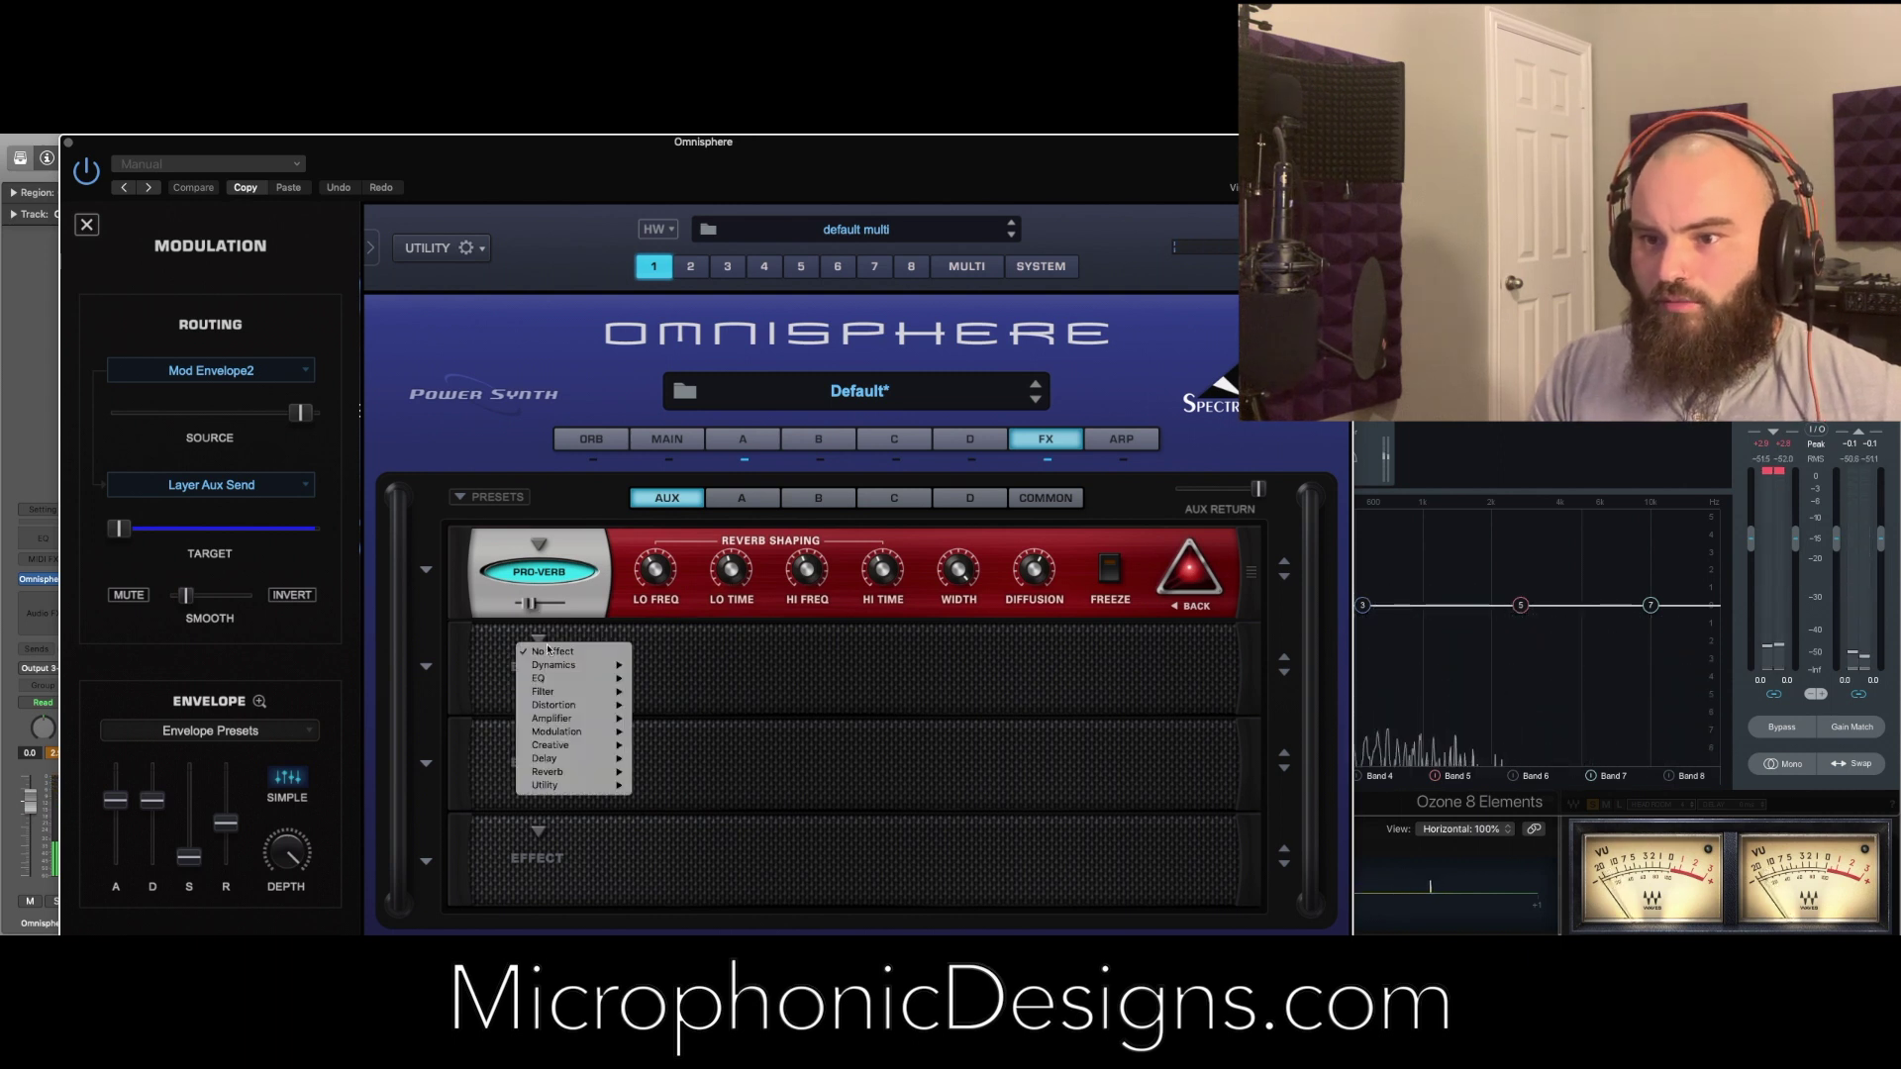
mouse_move(571, 773)
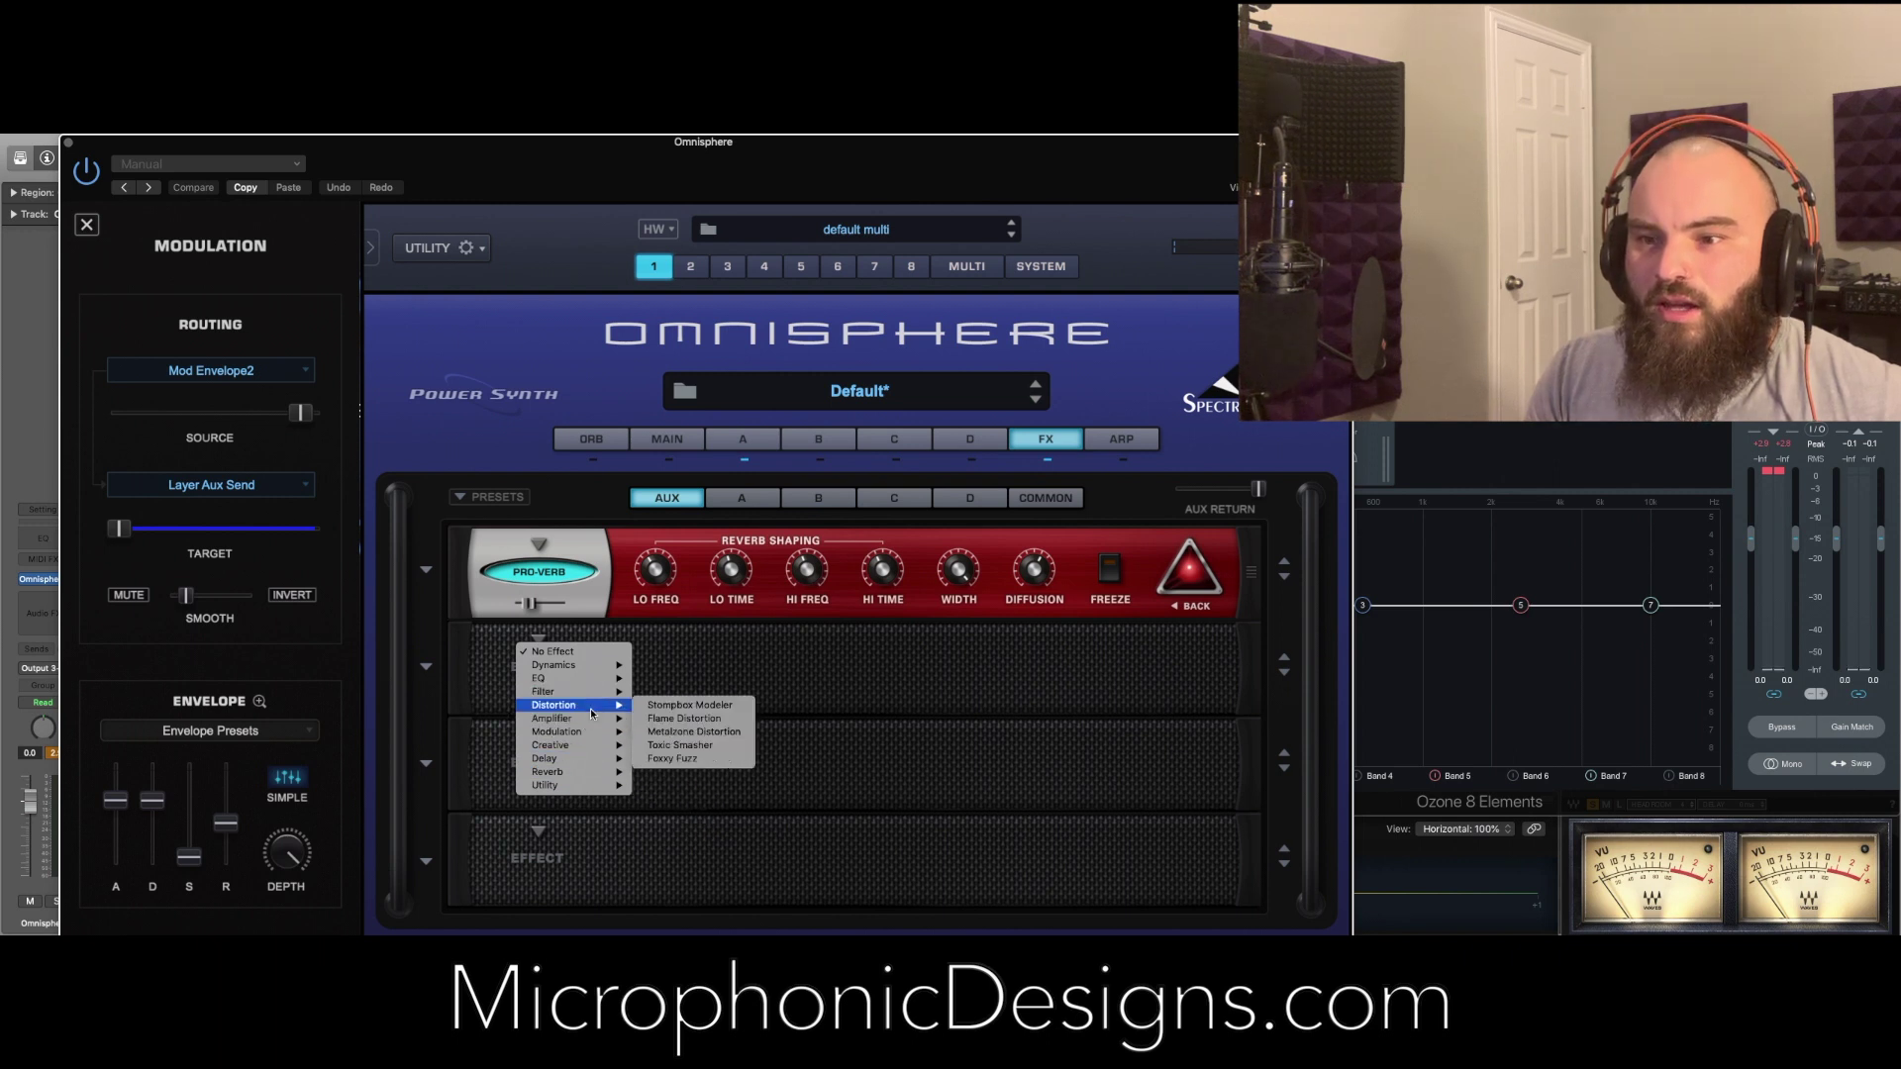
mouse_move(584, 735)
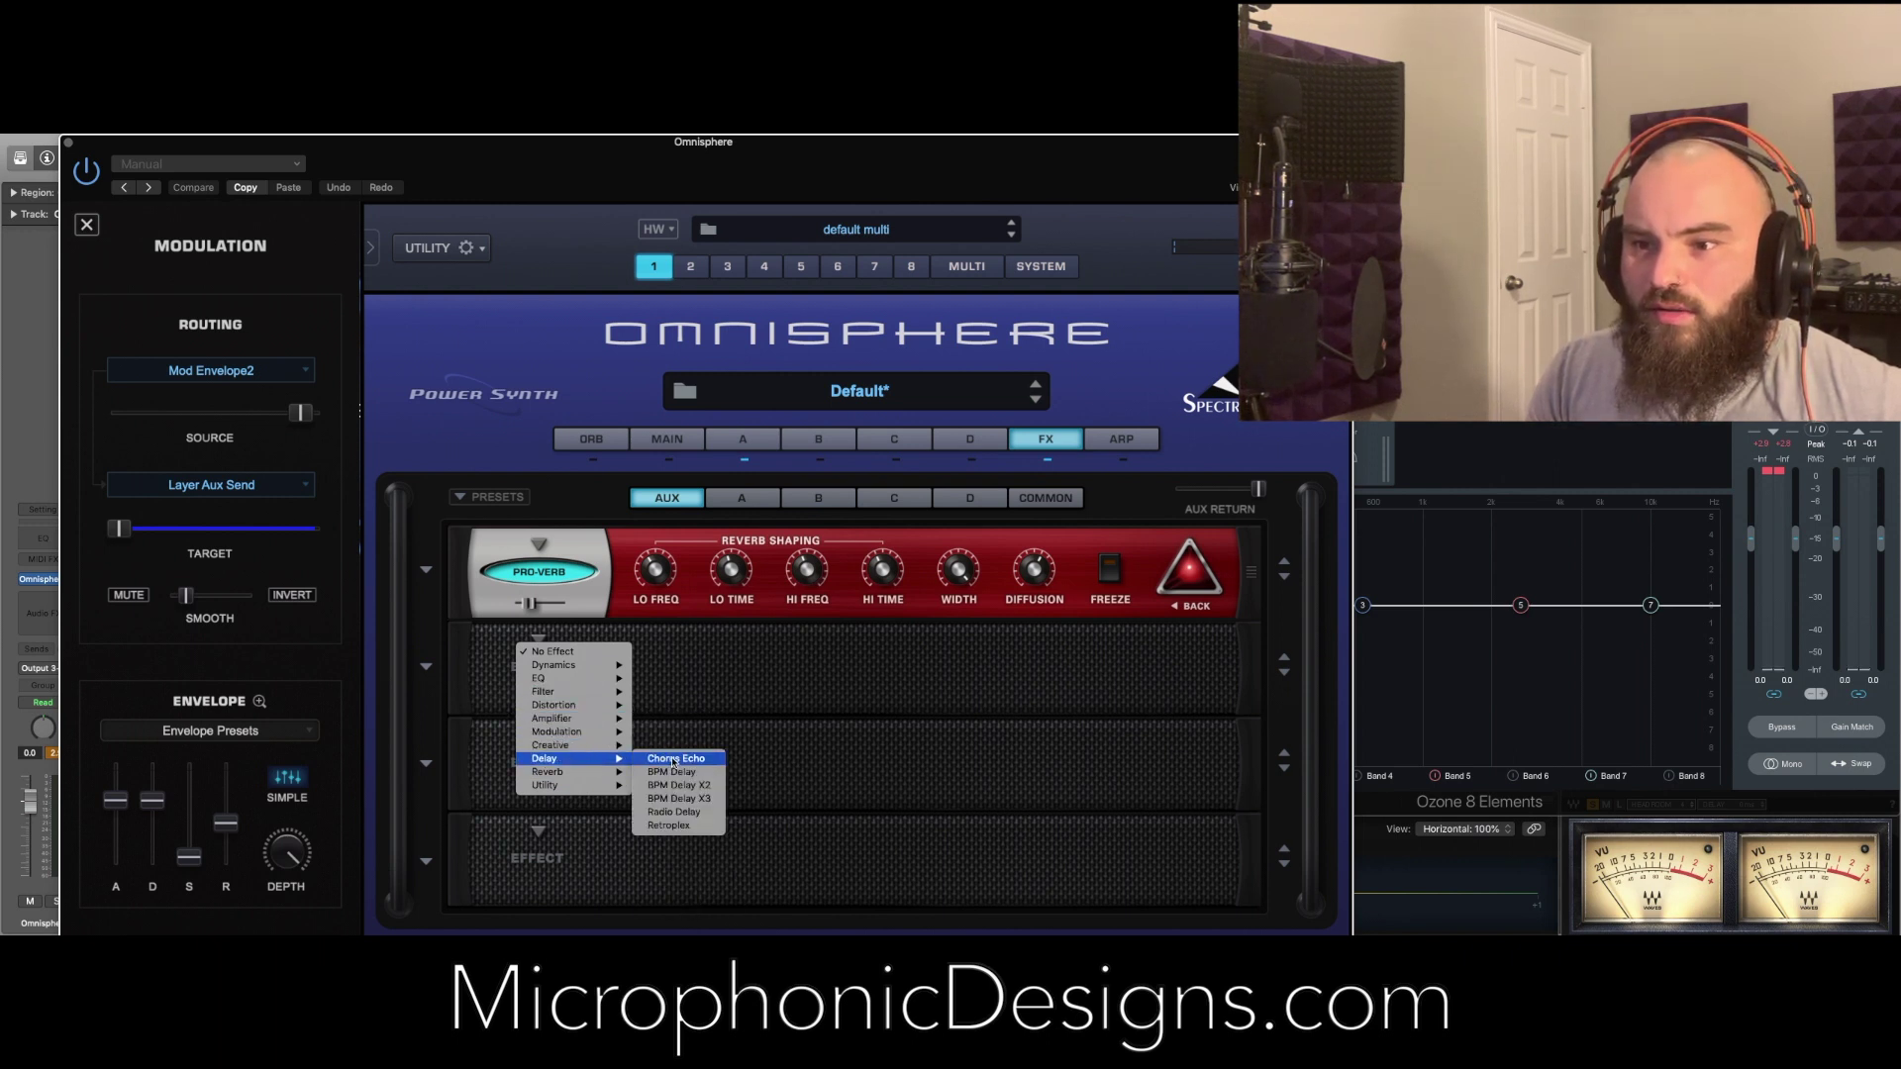
left_click(677, 773)
mouse_move(658, 673)
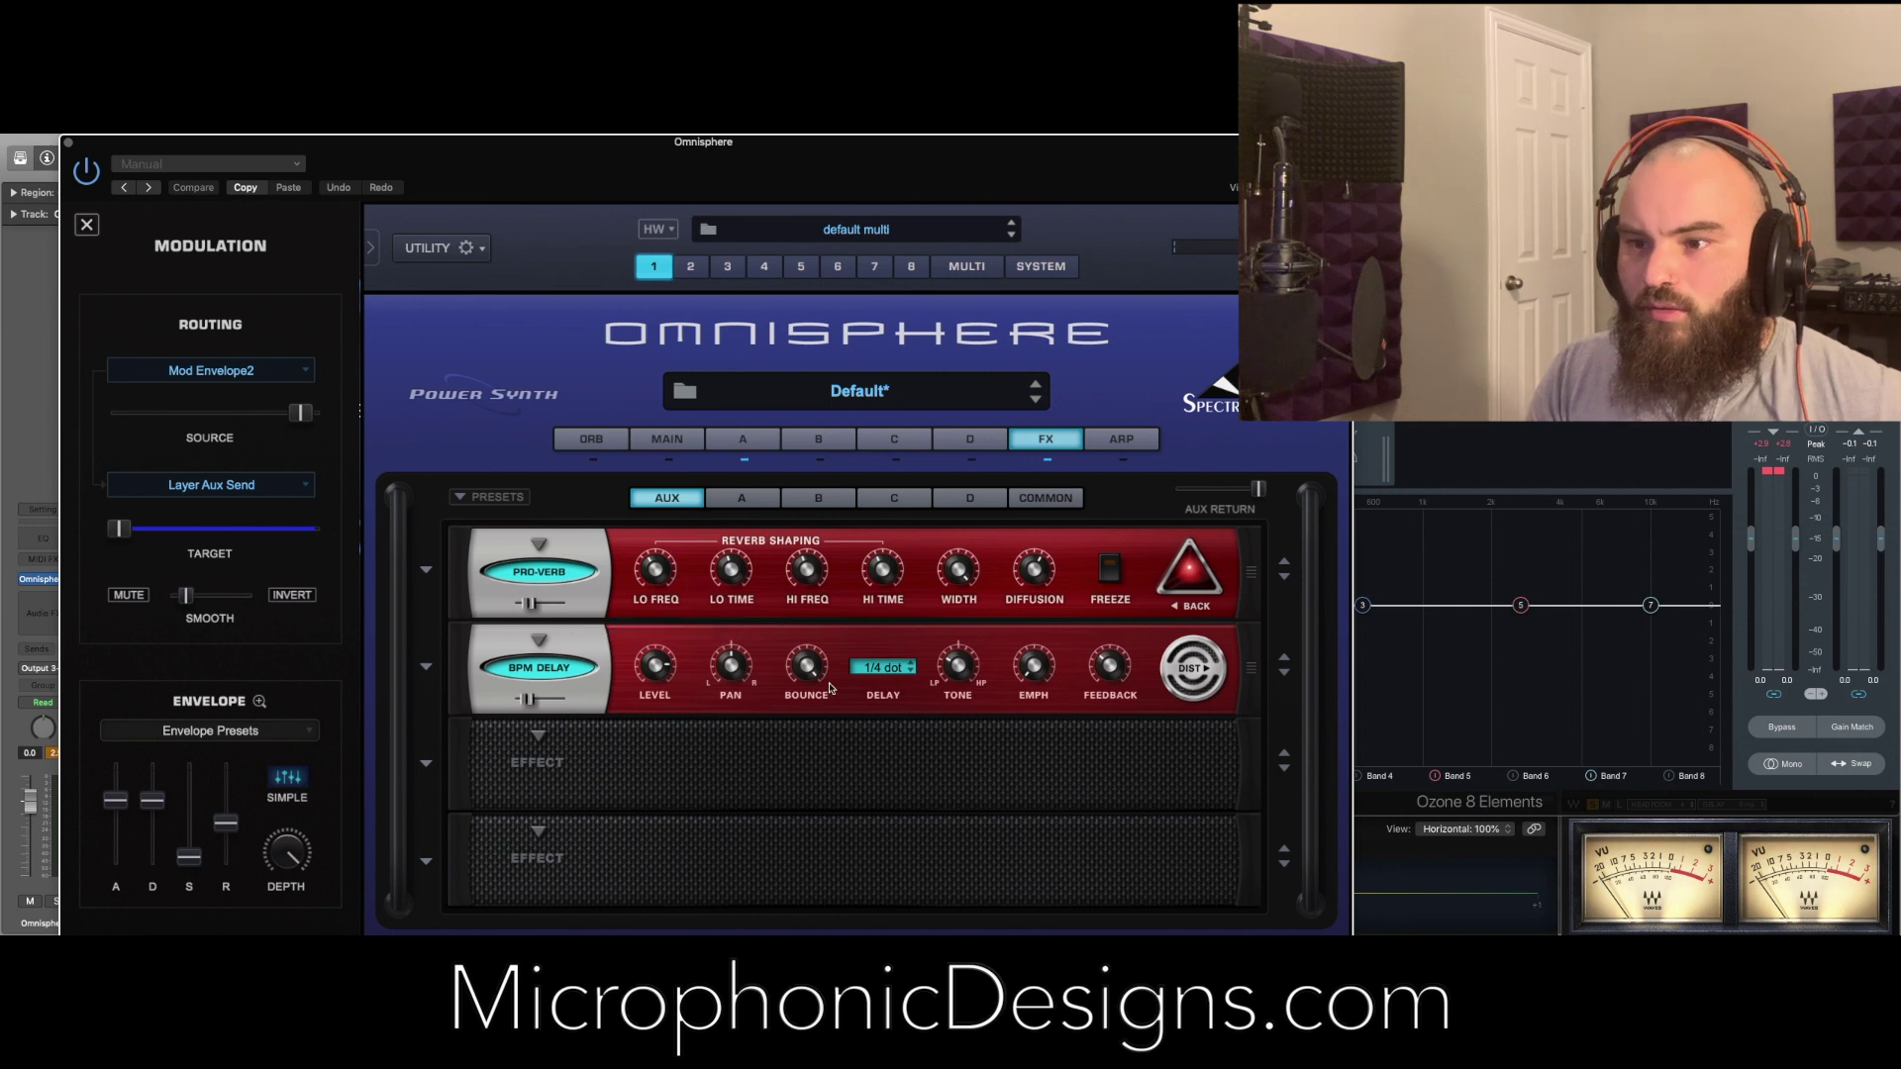
Set the BPM Delay time to 1/8 and raise its mix to near maximum
left_click(882, 669)
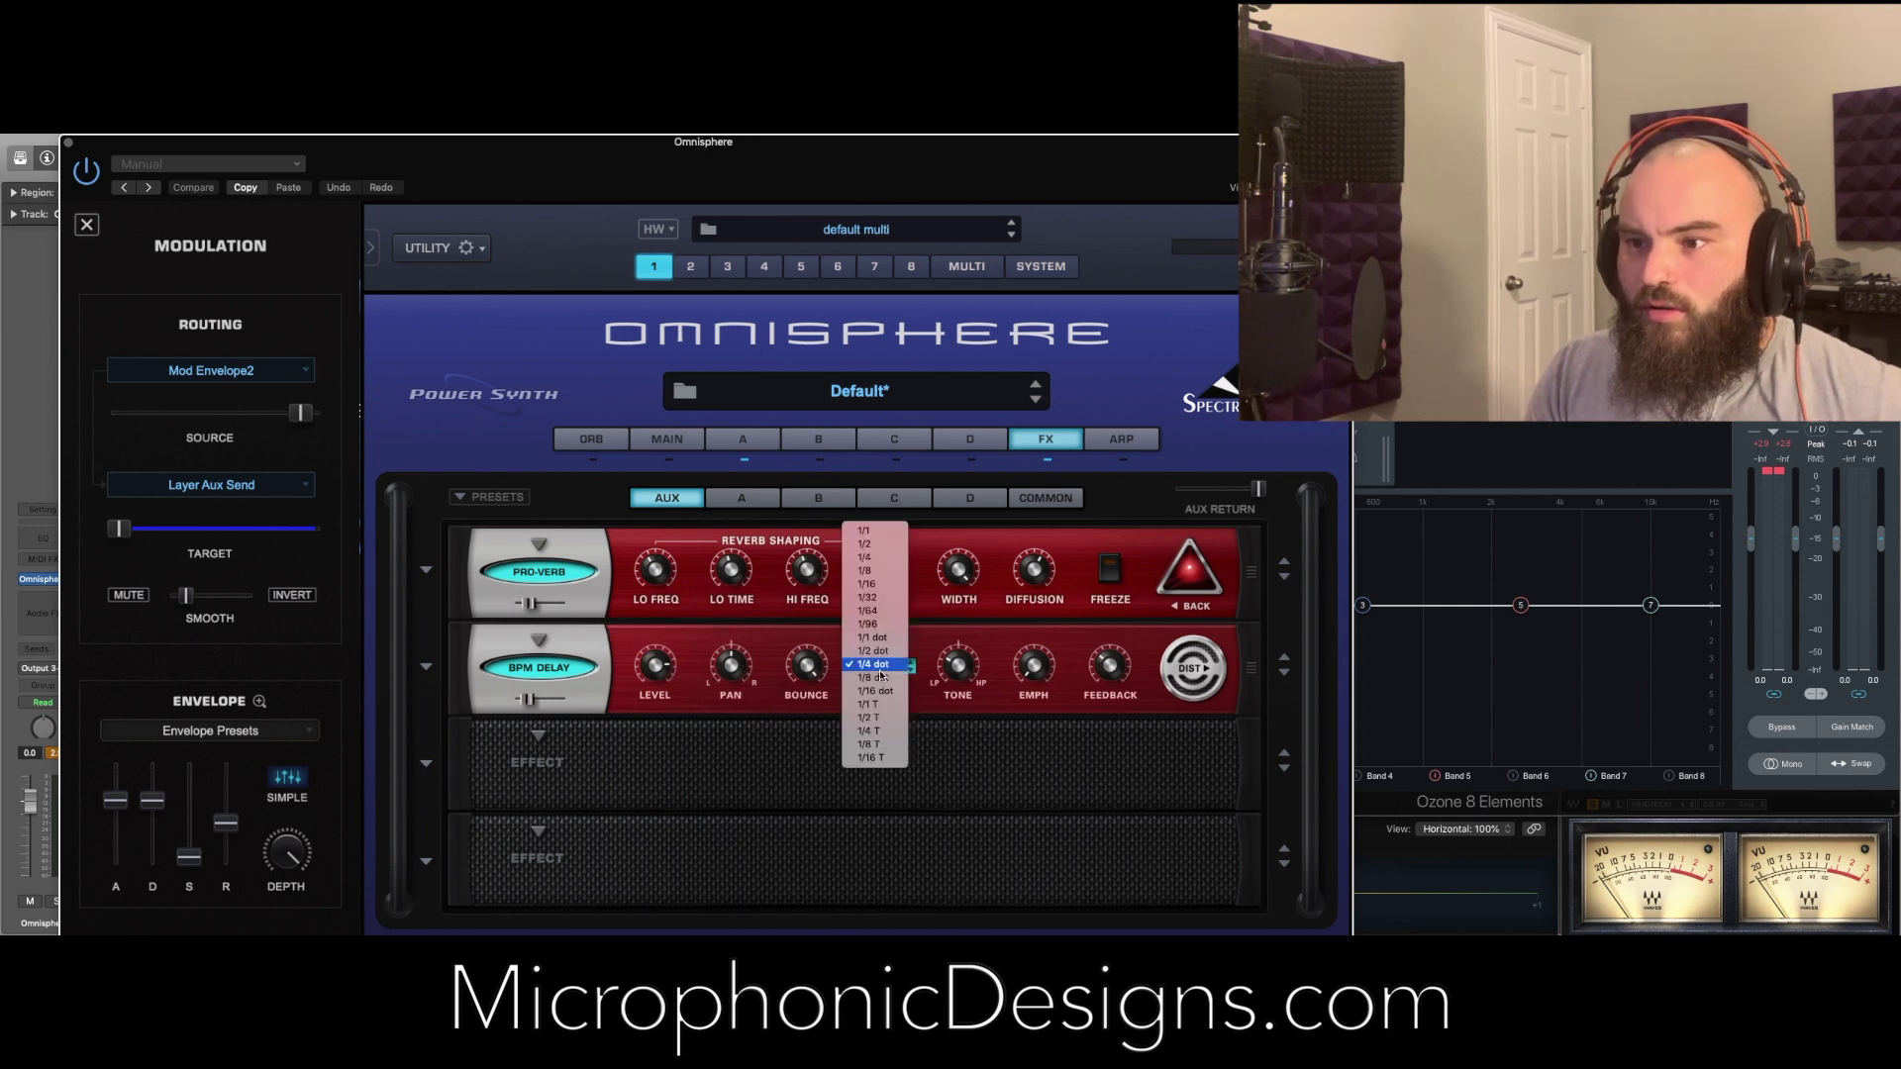
left_click(890, 571)
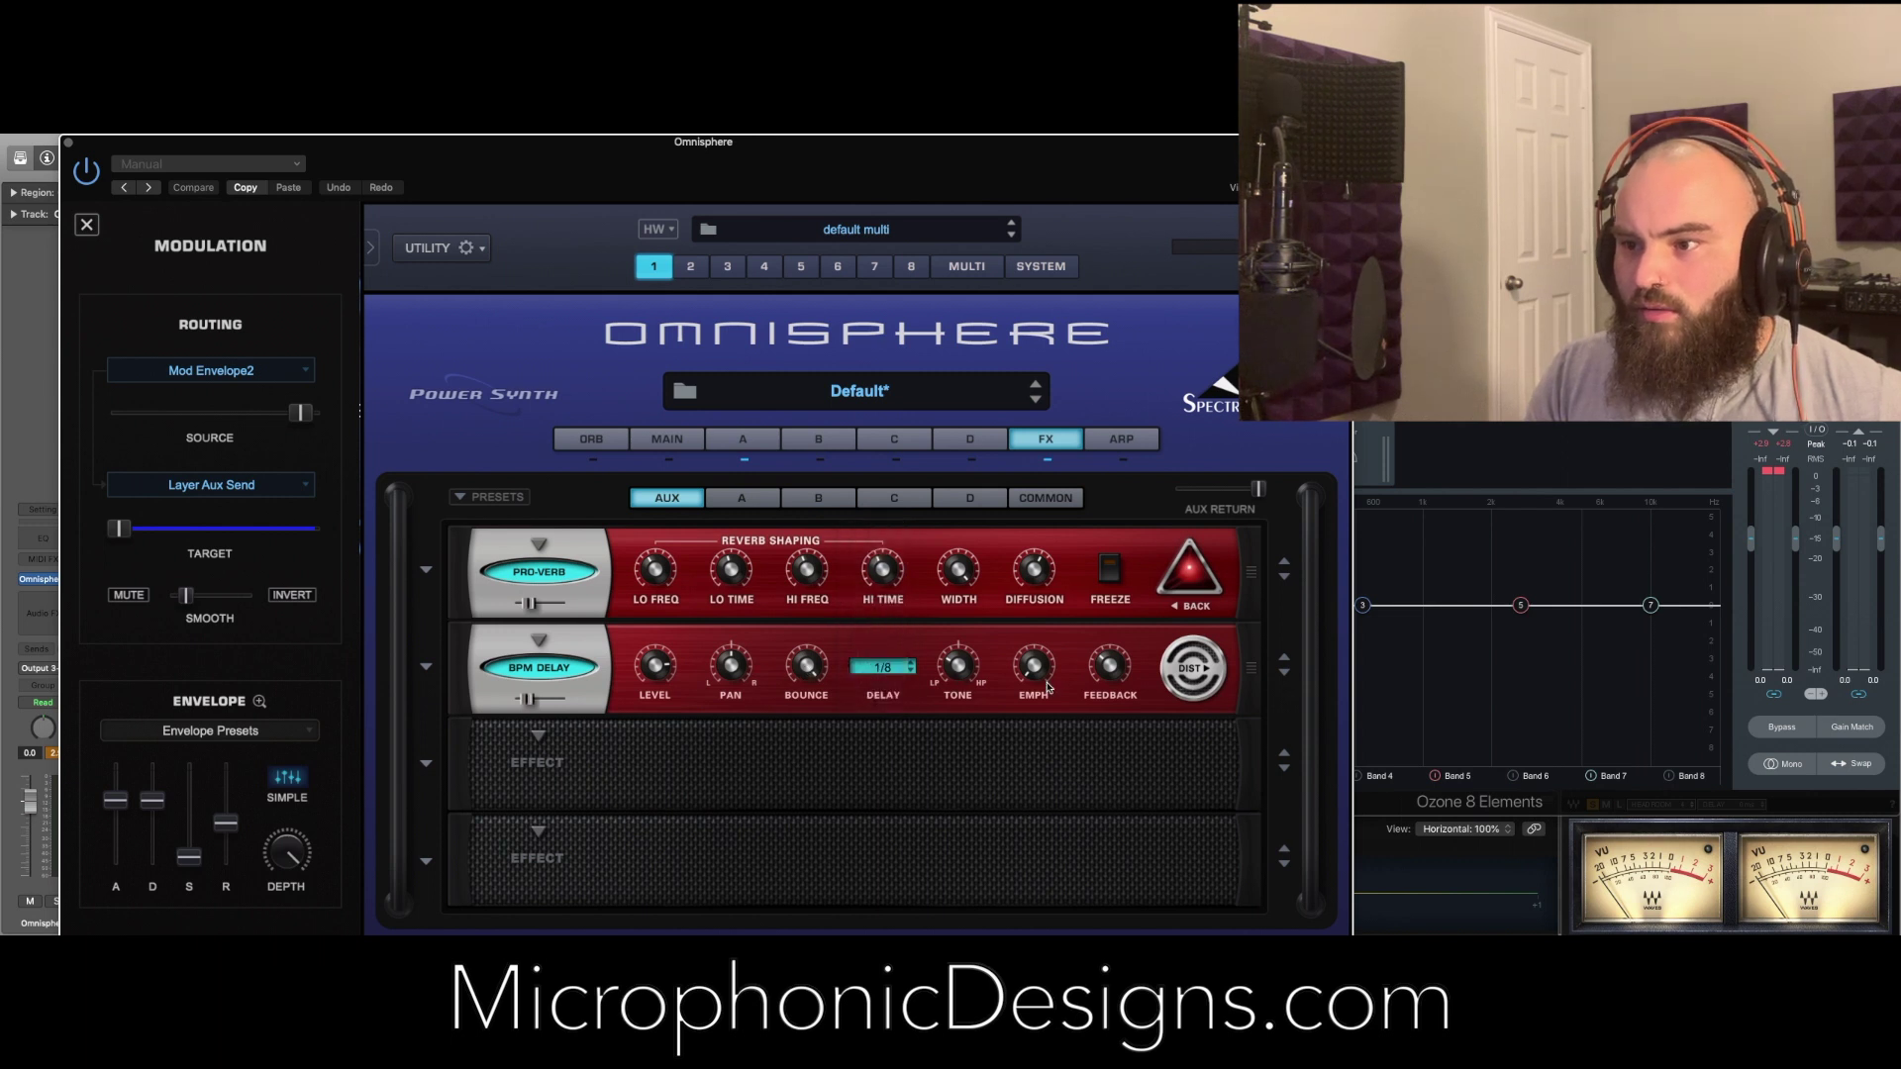
left_click_drag(530, 700, 571, 702)
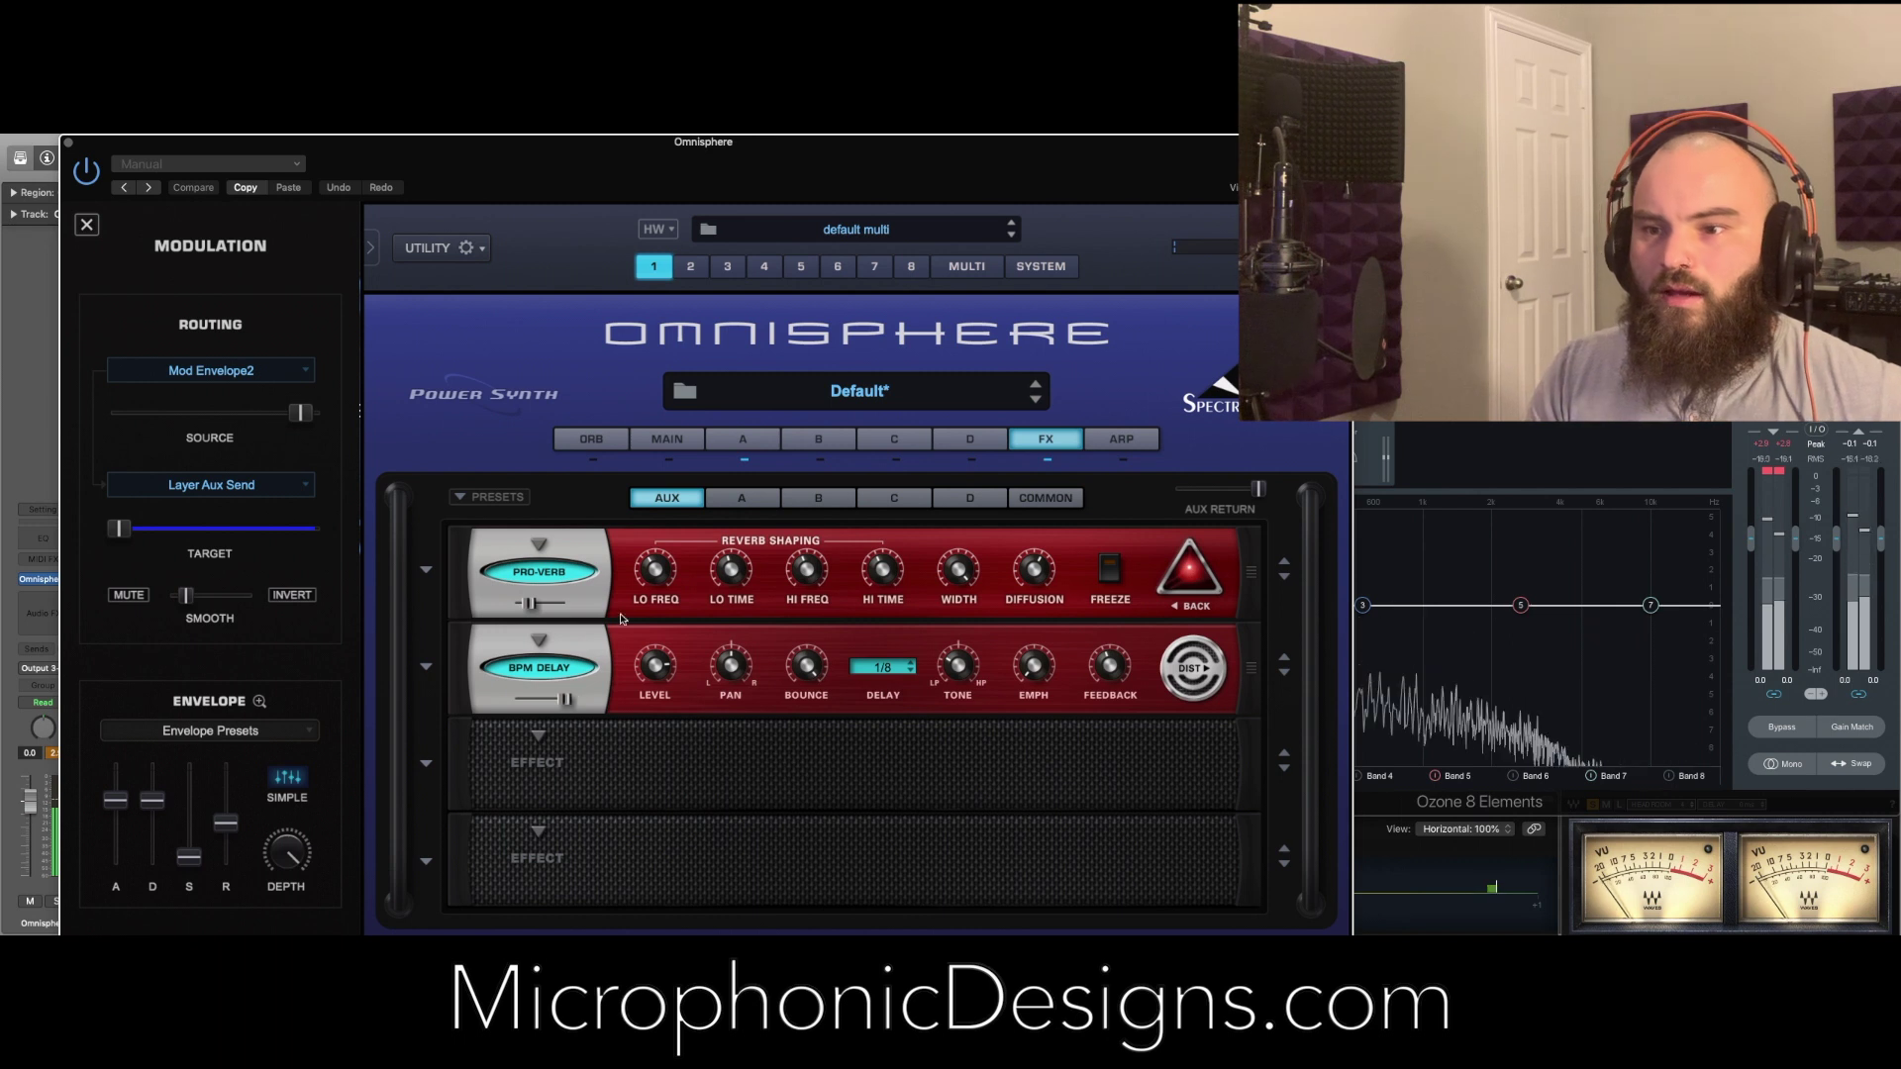
Remove the BPM Delay from the aux effects rack and check layer A's effects rack
left_click(540, 640)
left_click(543, 653)
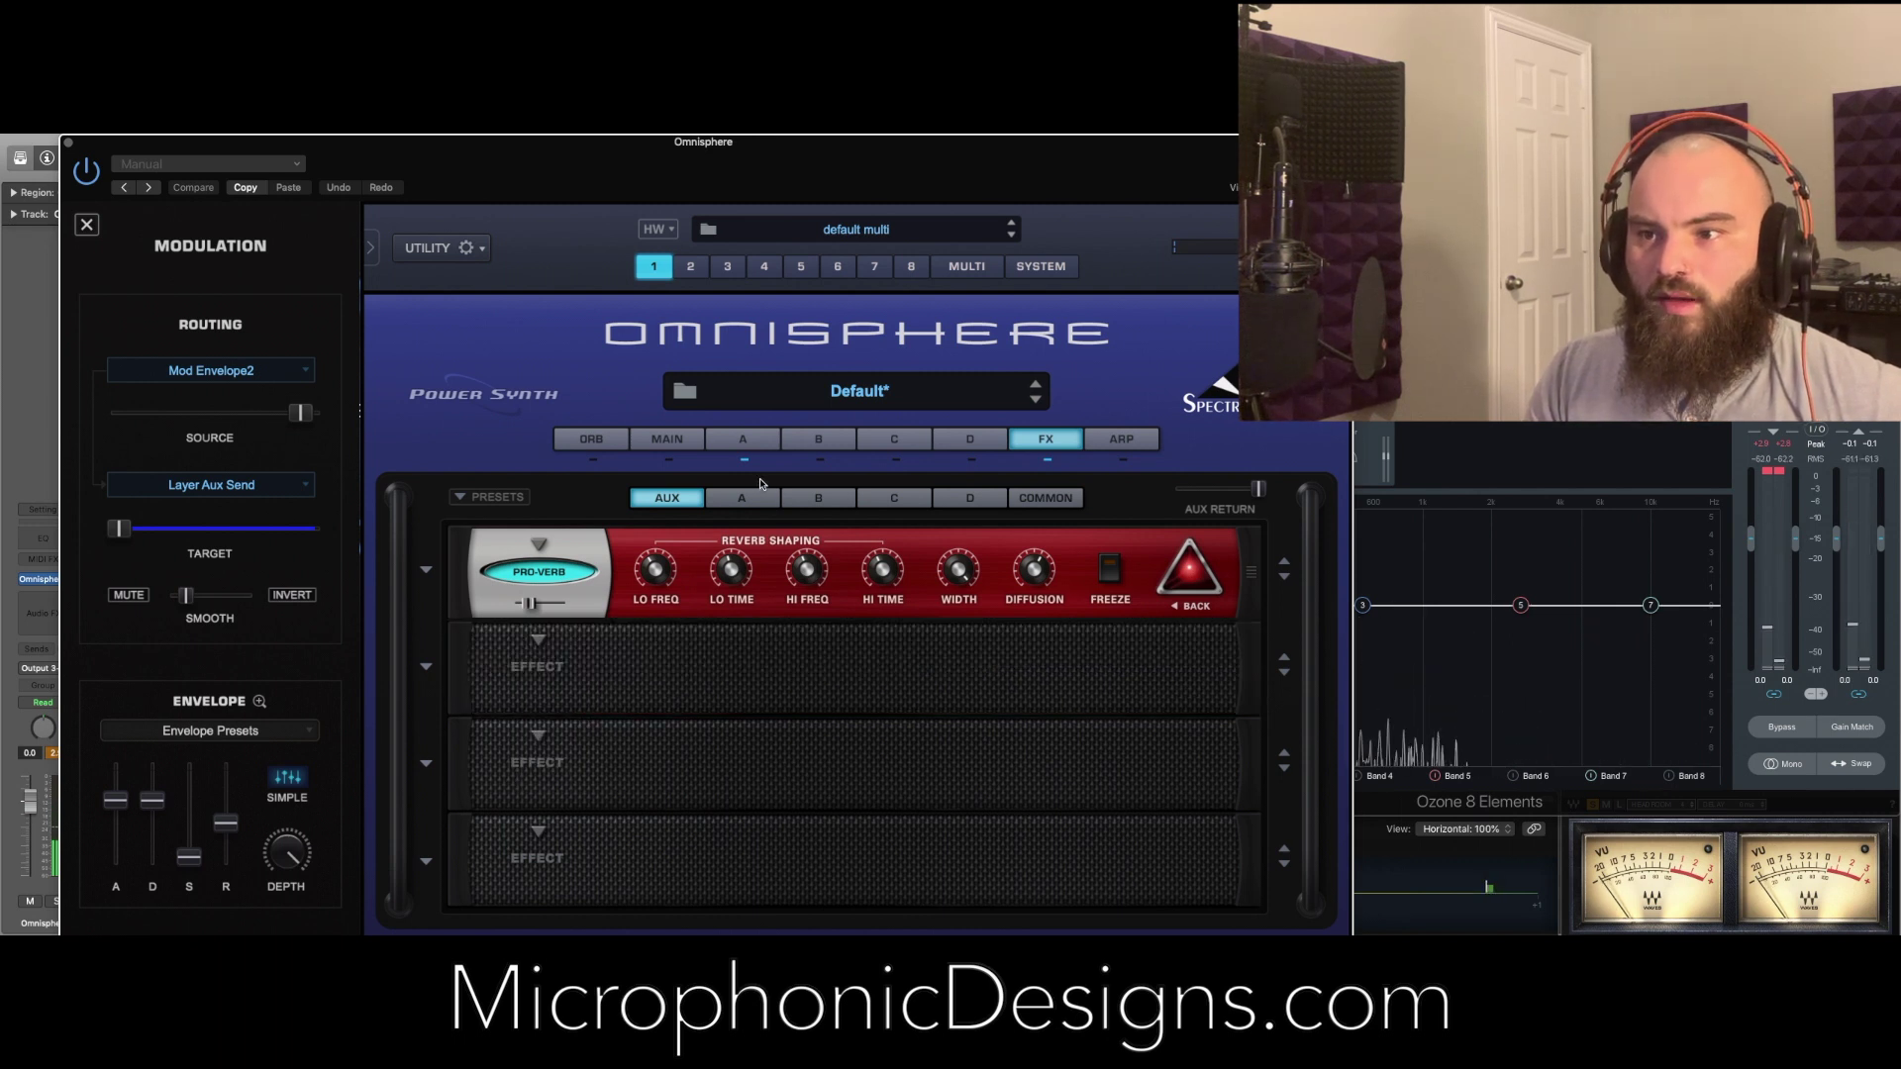
left_click(742, 498)
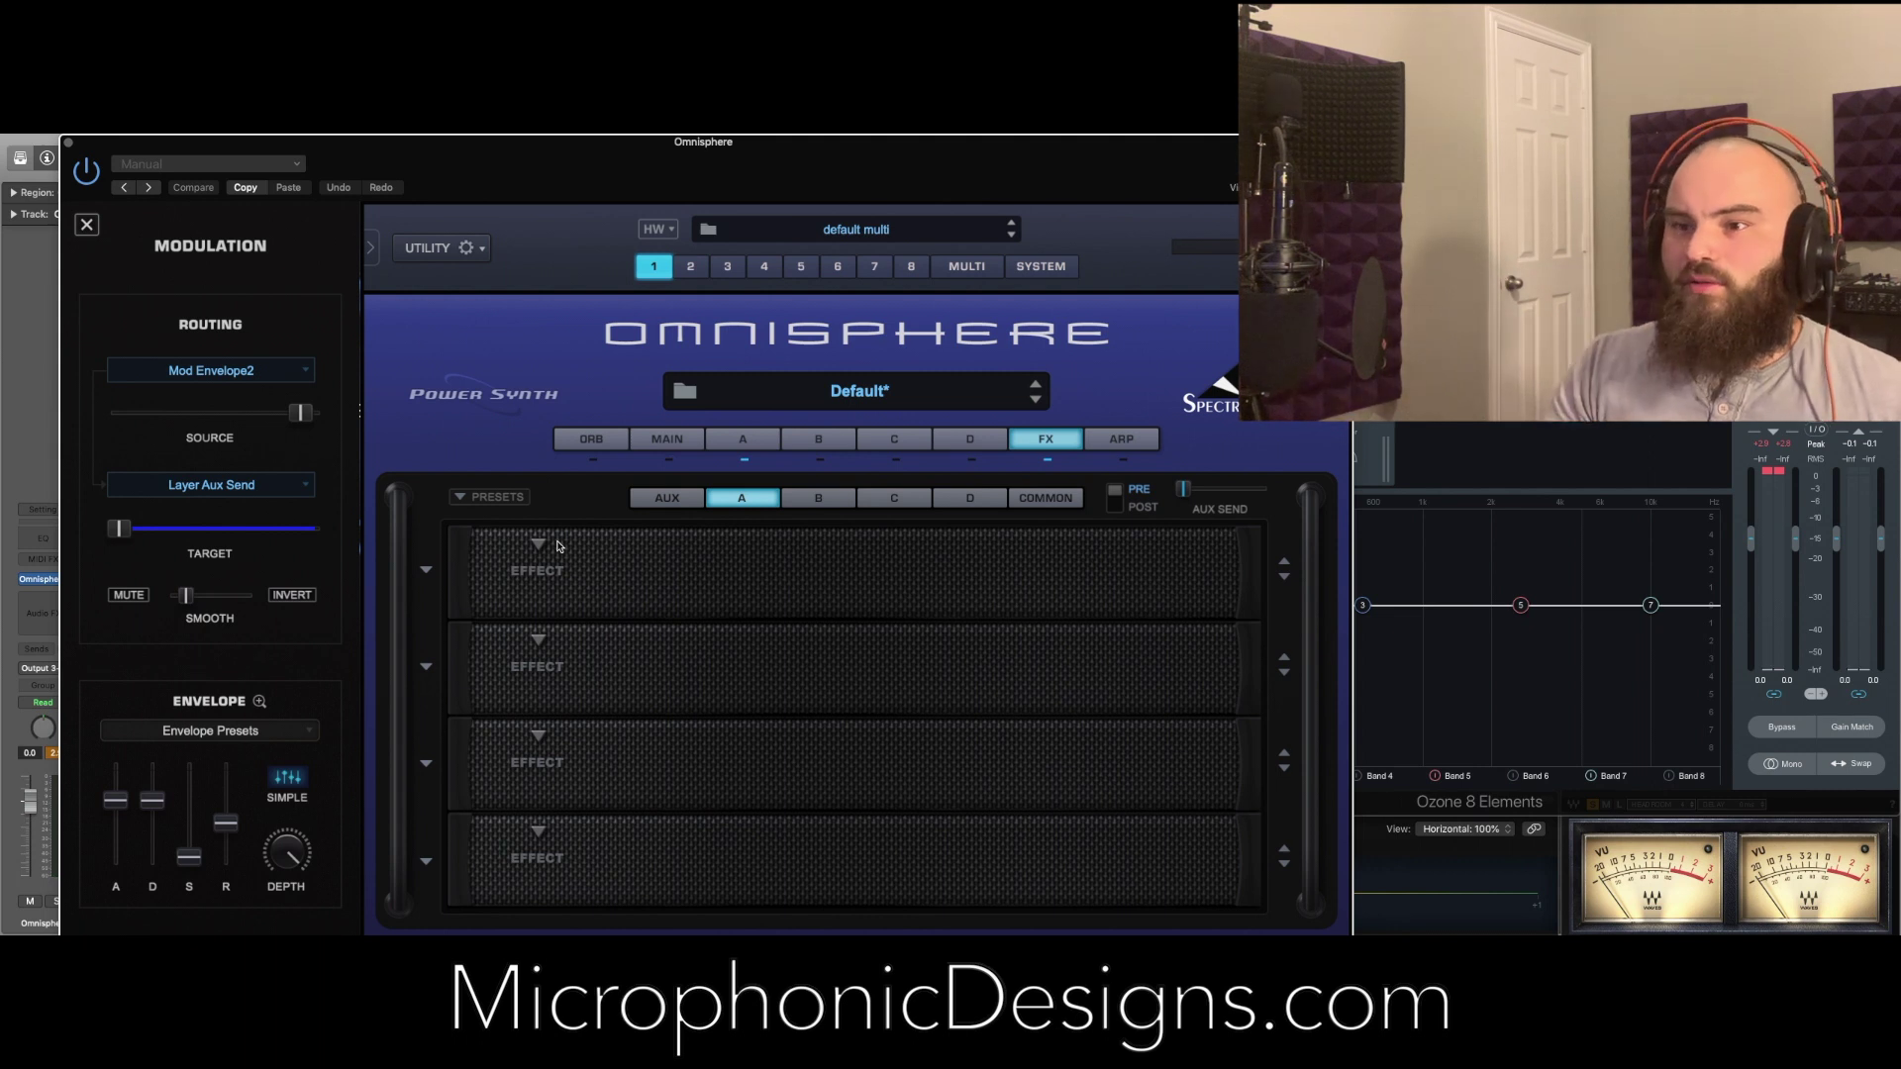
left_click(679, 506)
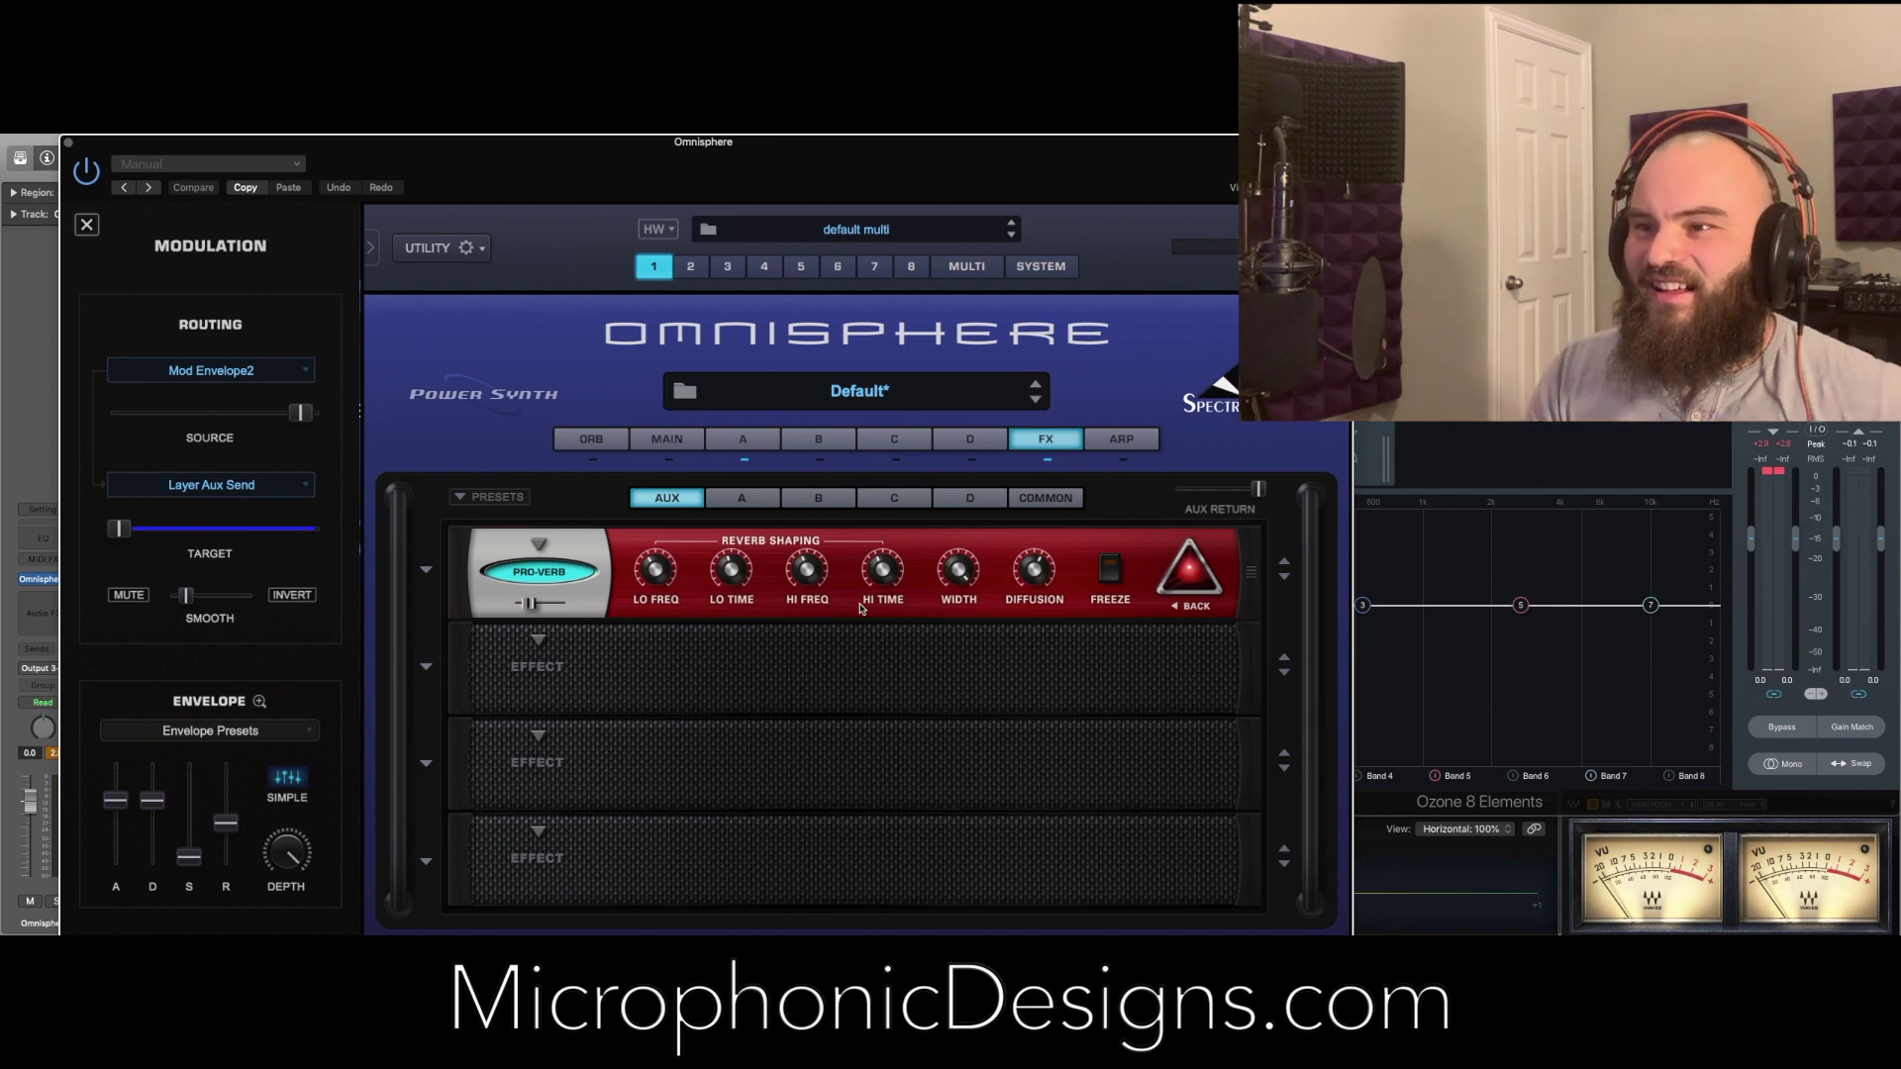
Switch layer C's oscillator to Sample mode and open its Soundsource Browser
left_click(769, 447)
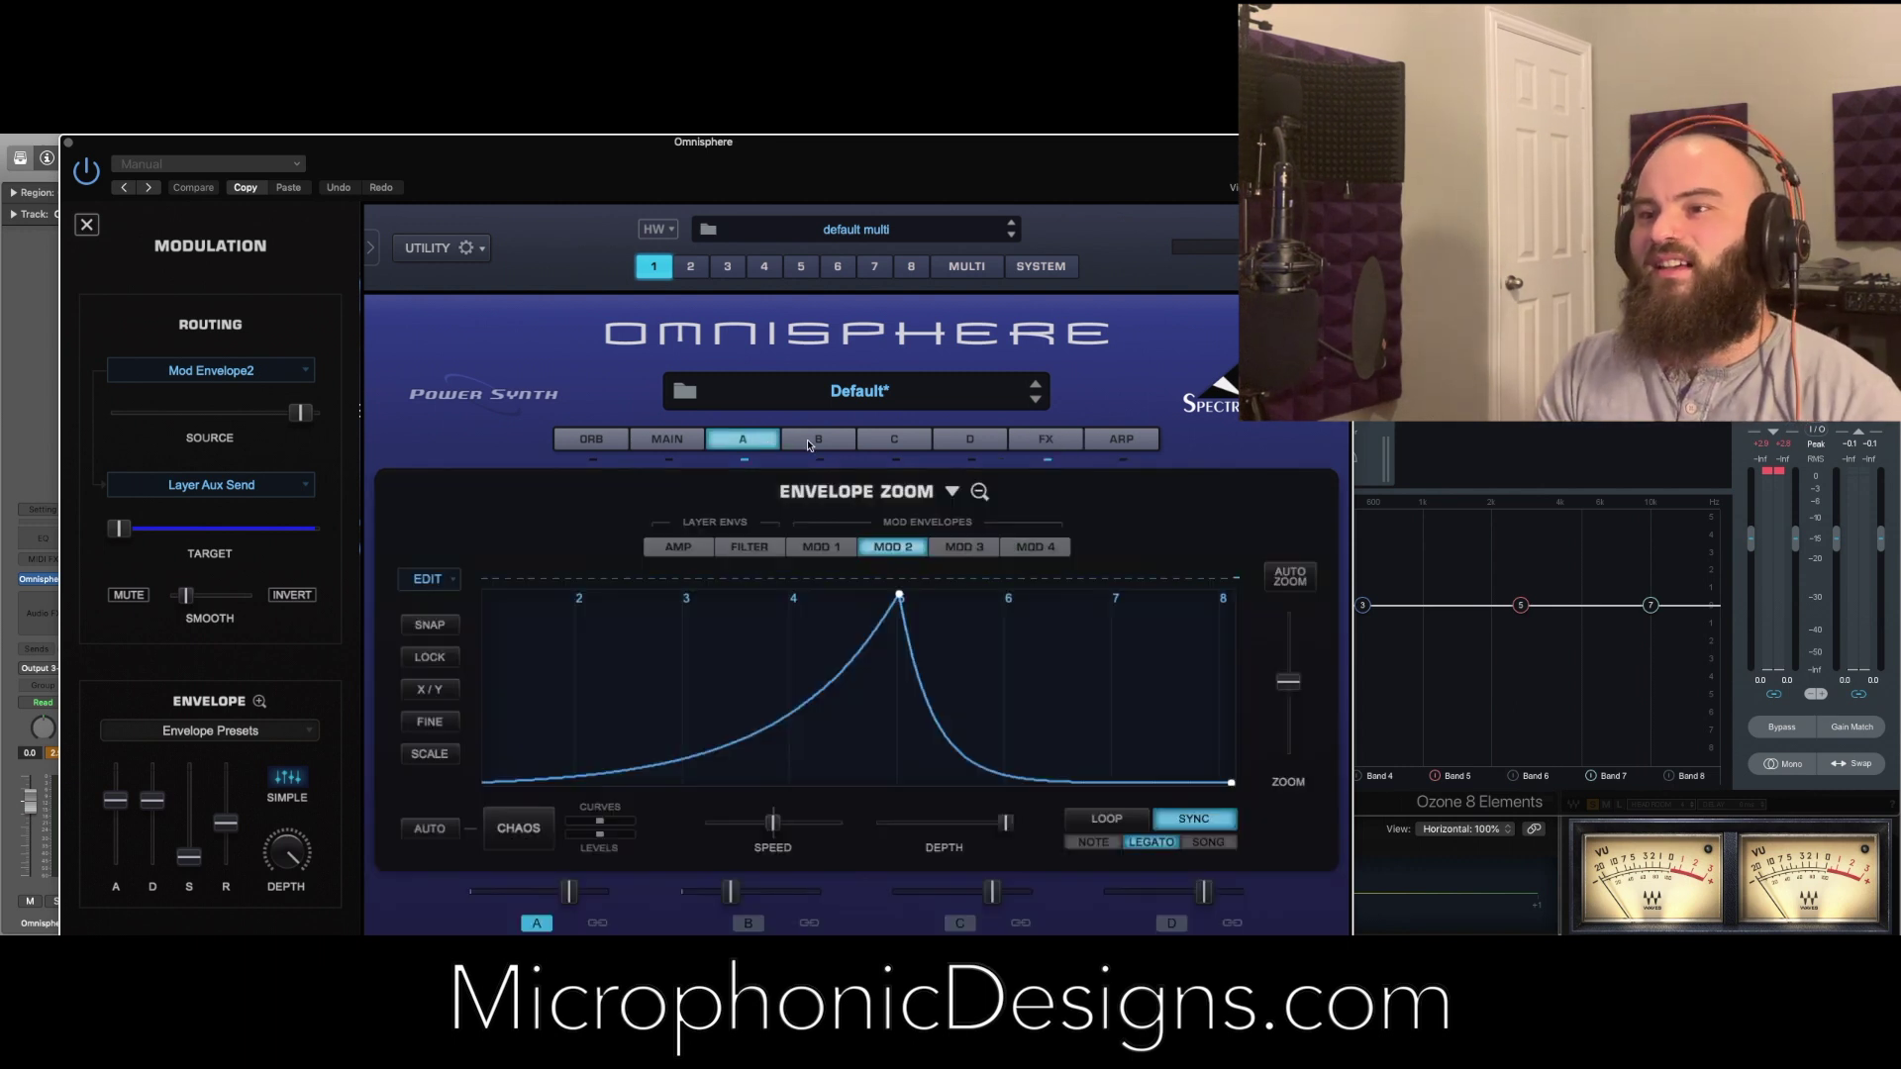
left_click(867, 442)
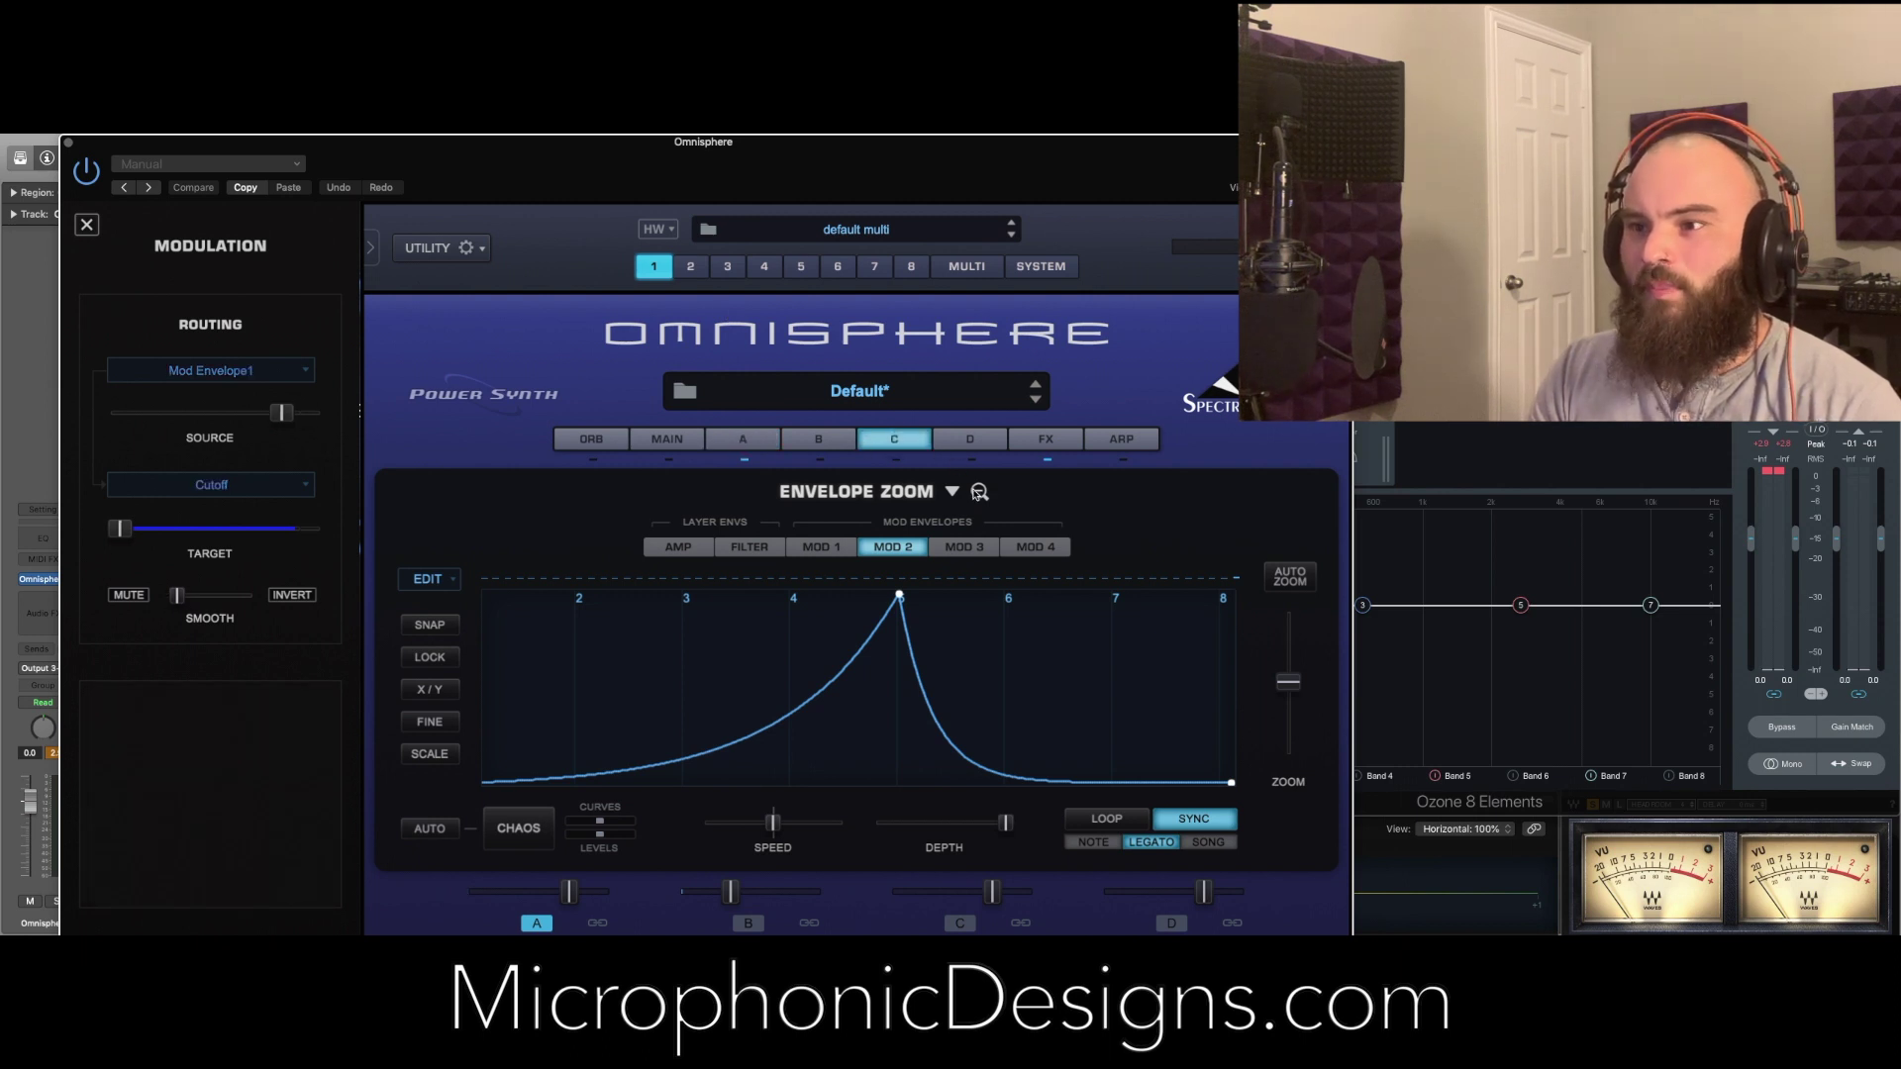
left_click(979, 492)
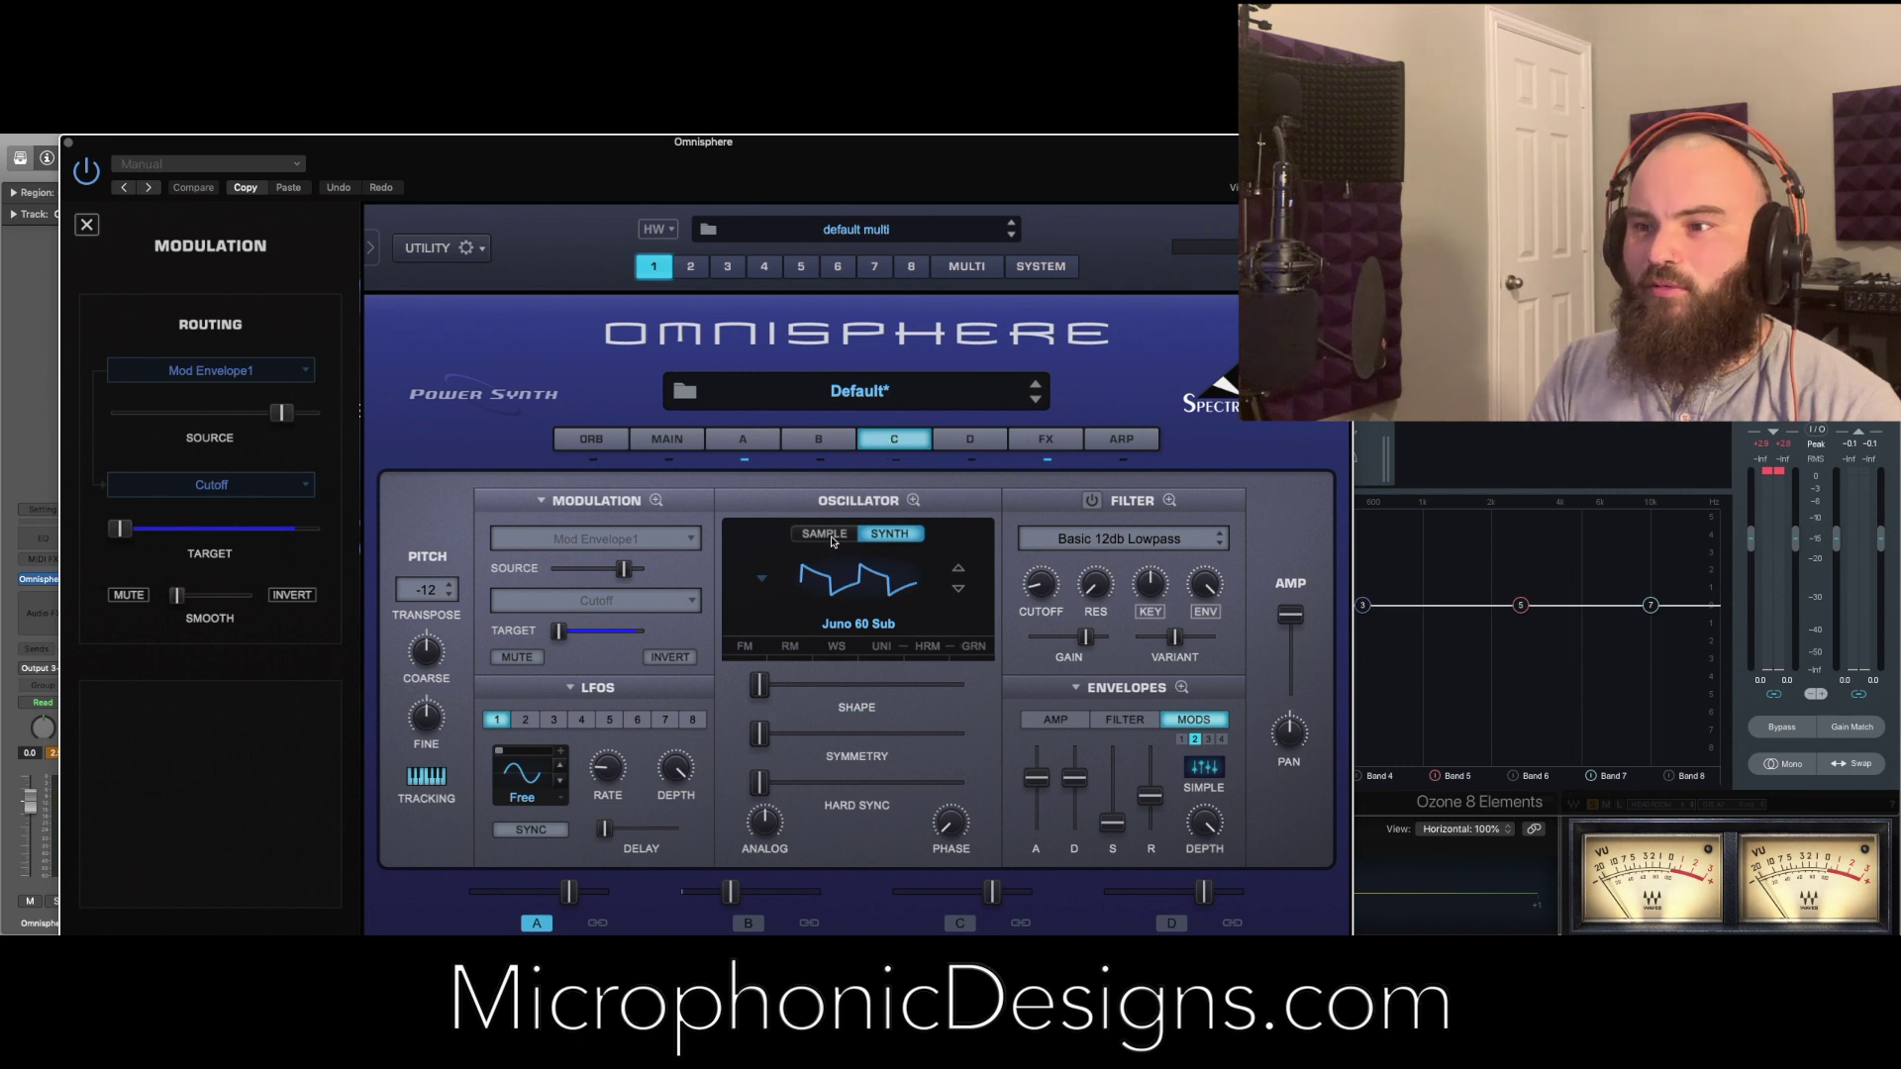
left_click(827, 533)
left_click(849, 594)
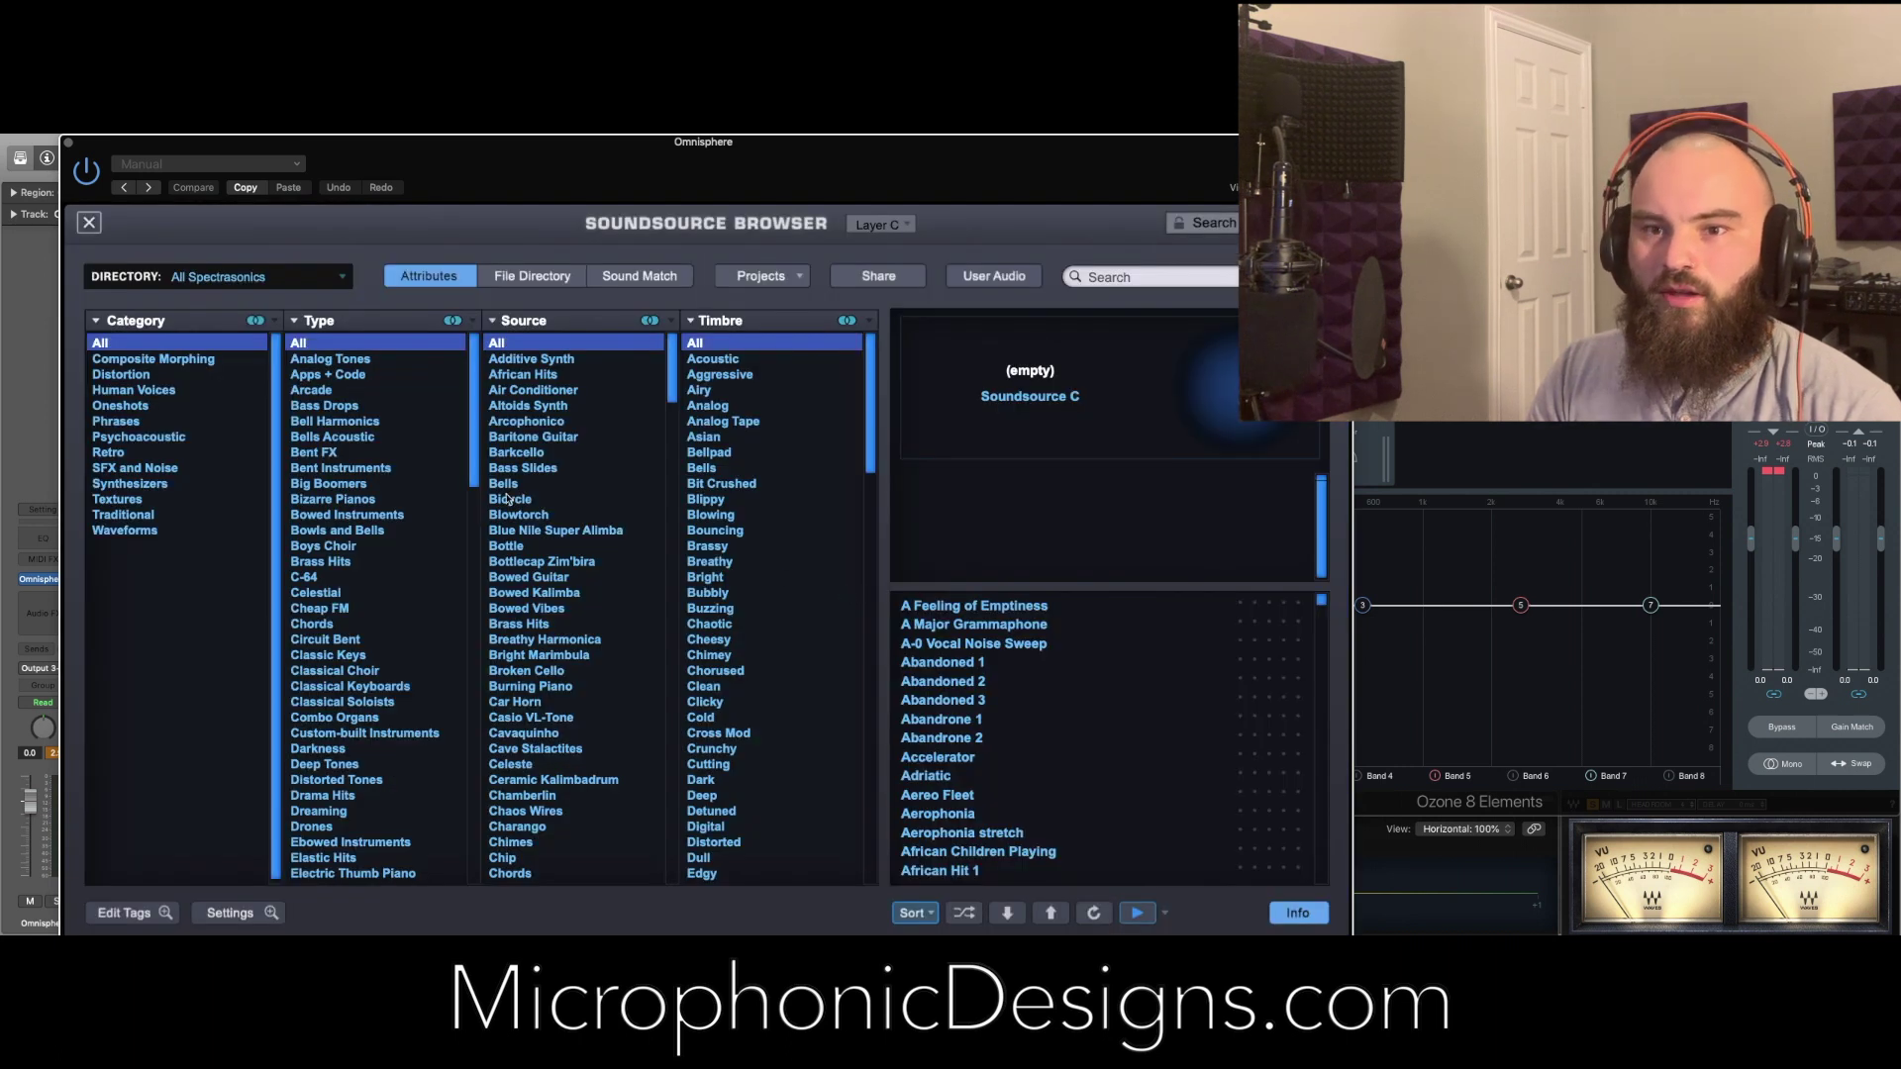
Filter the soundsources to category Human Voices, type Classical Choir and gender Male and Female
left_click(147, 392)
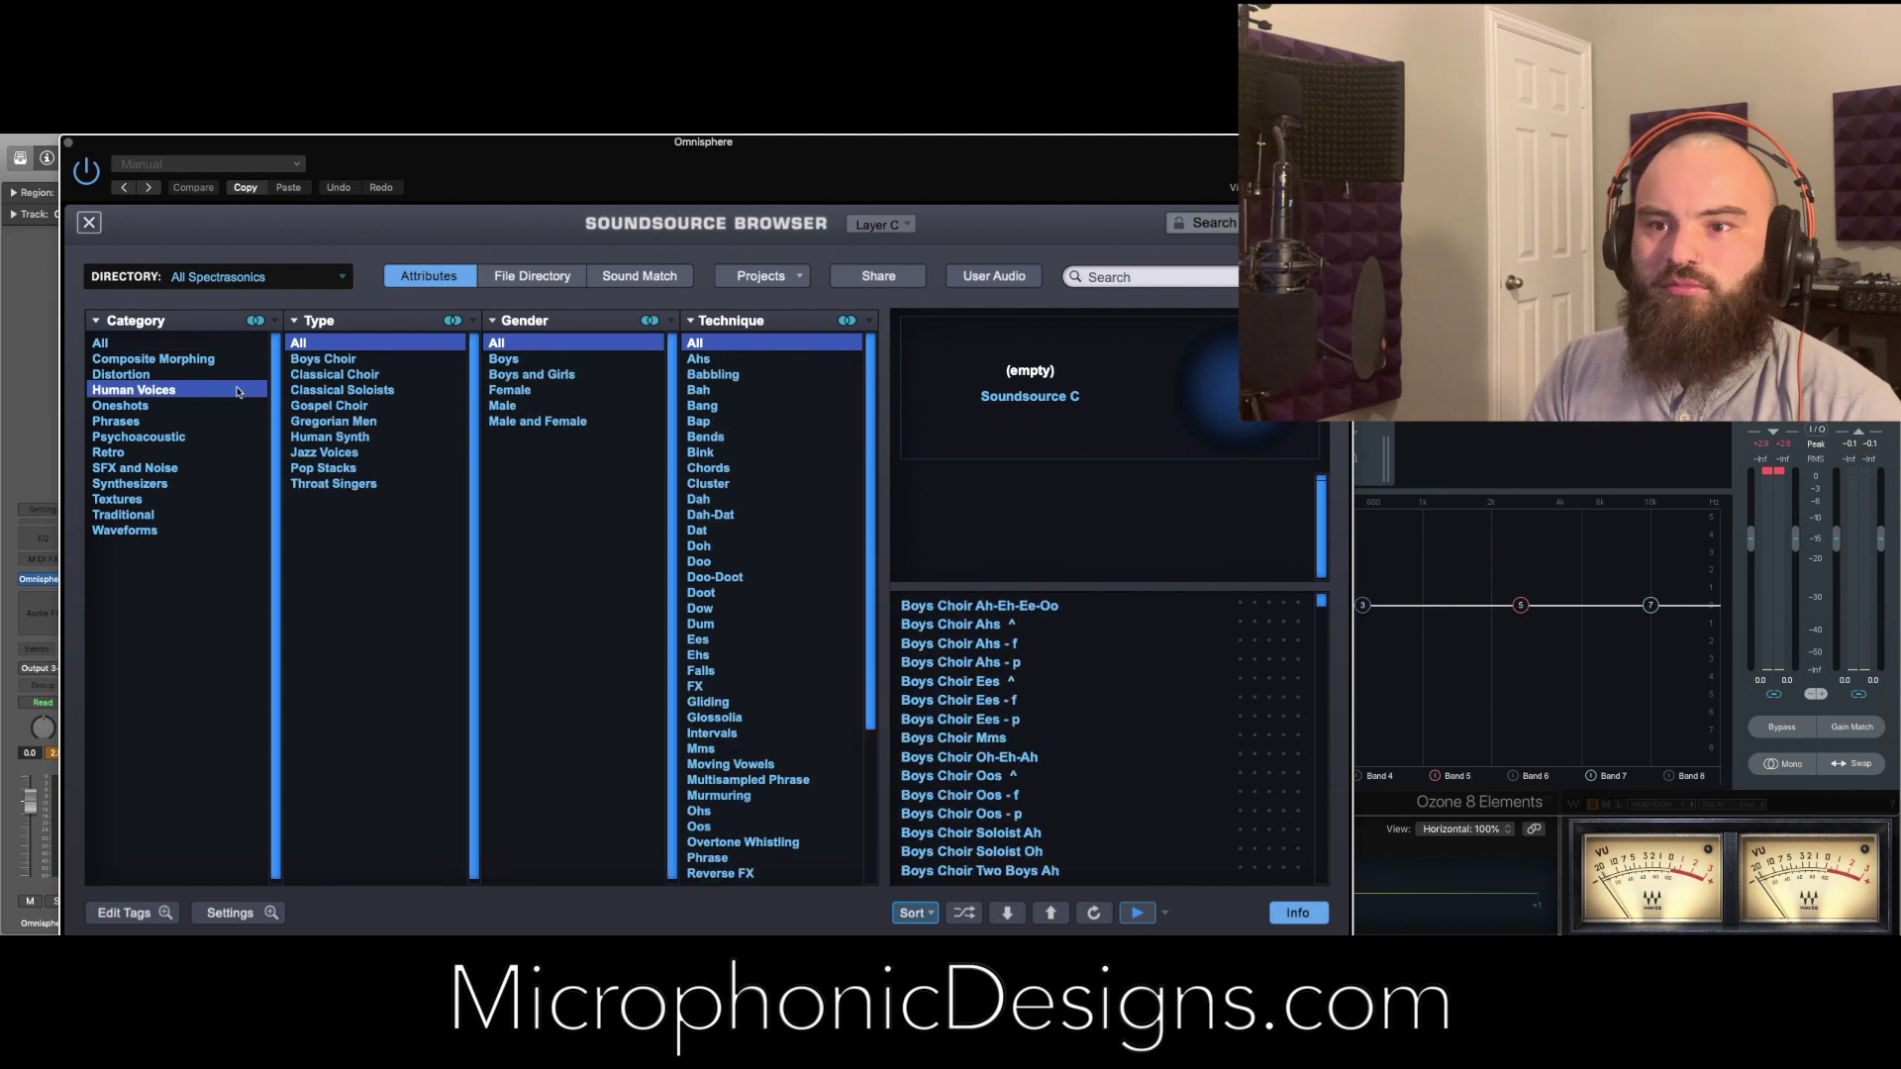
left_click(337, 377)
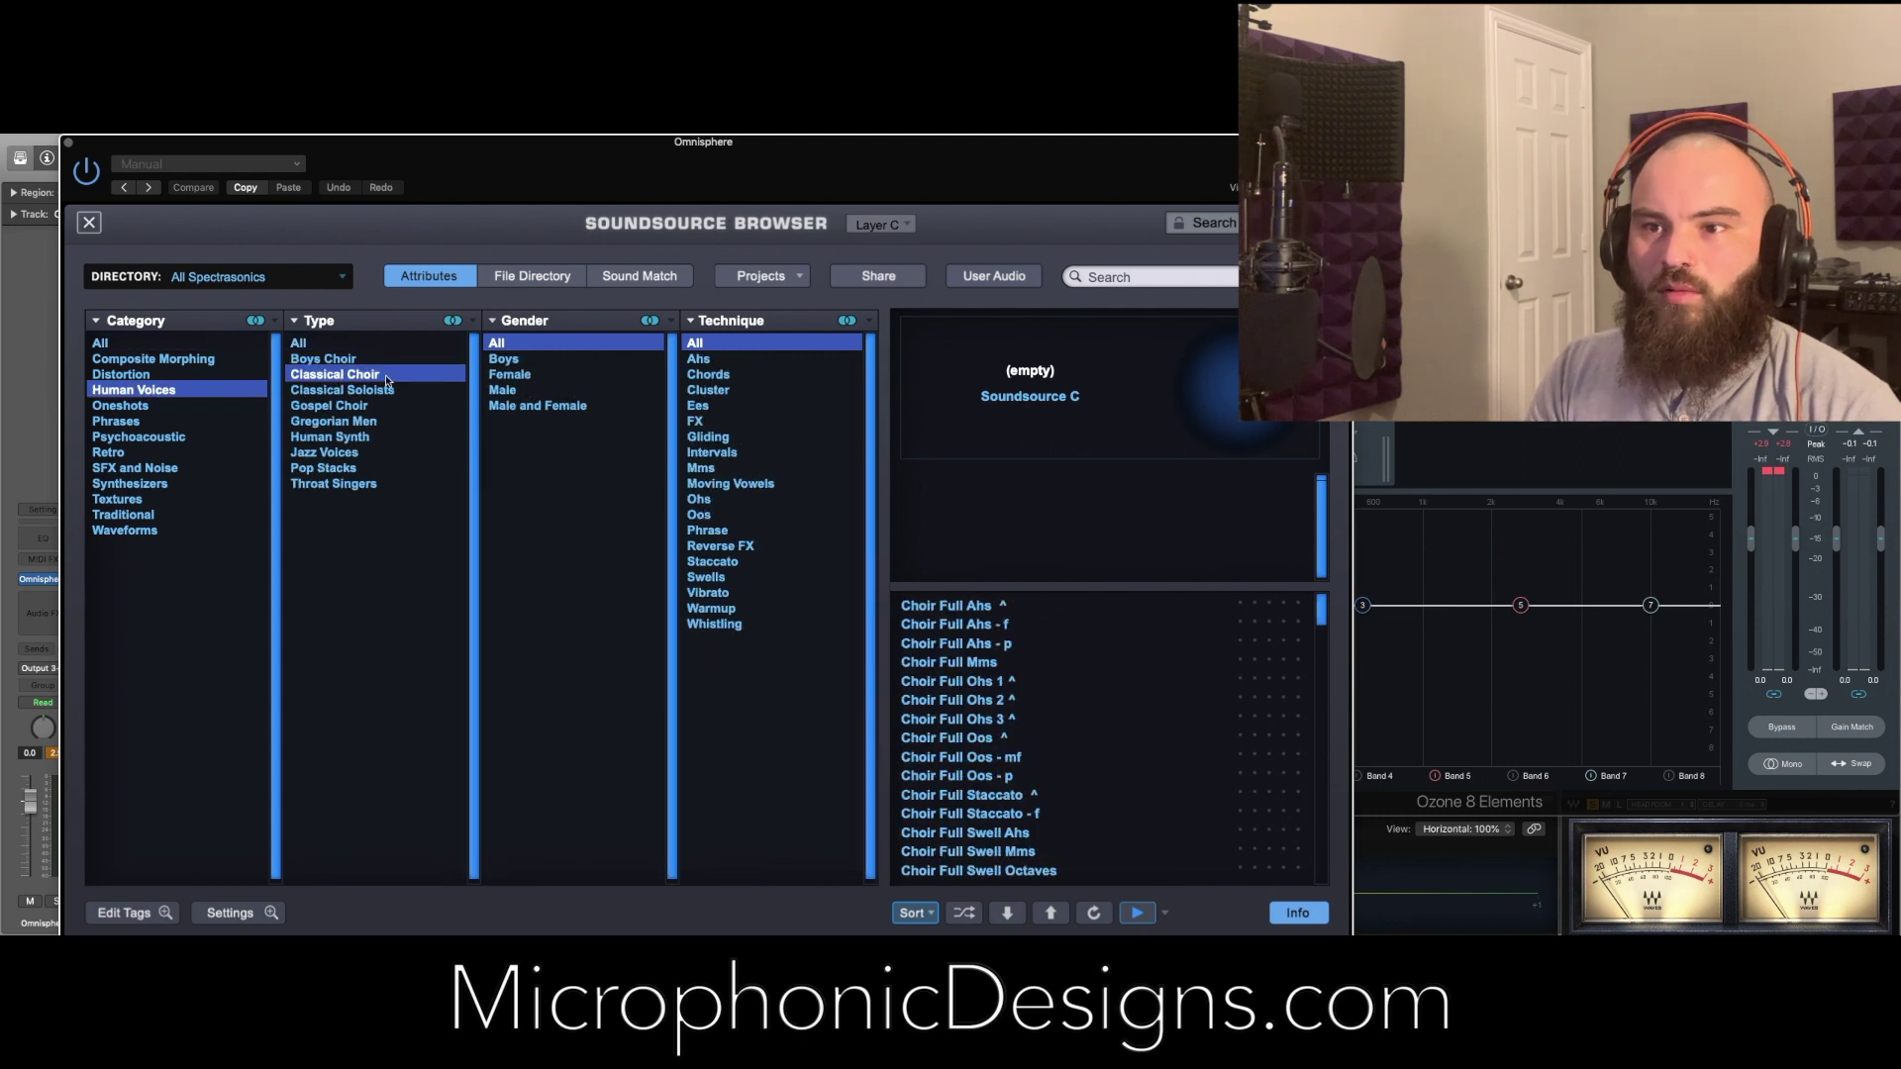
left_click(525, 407)
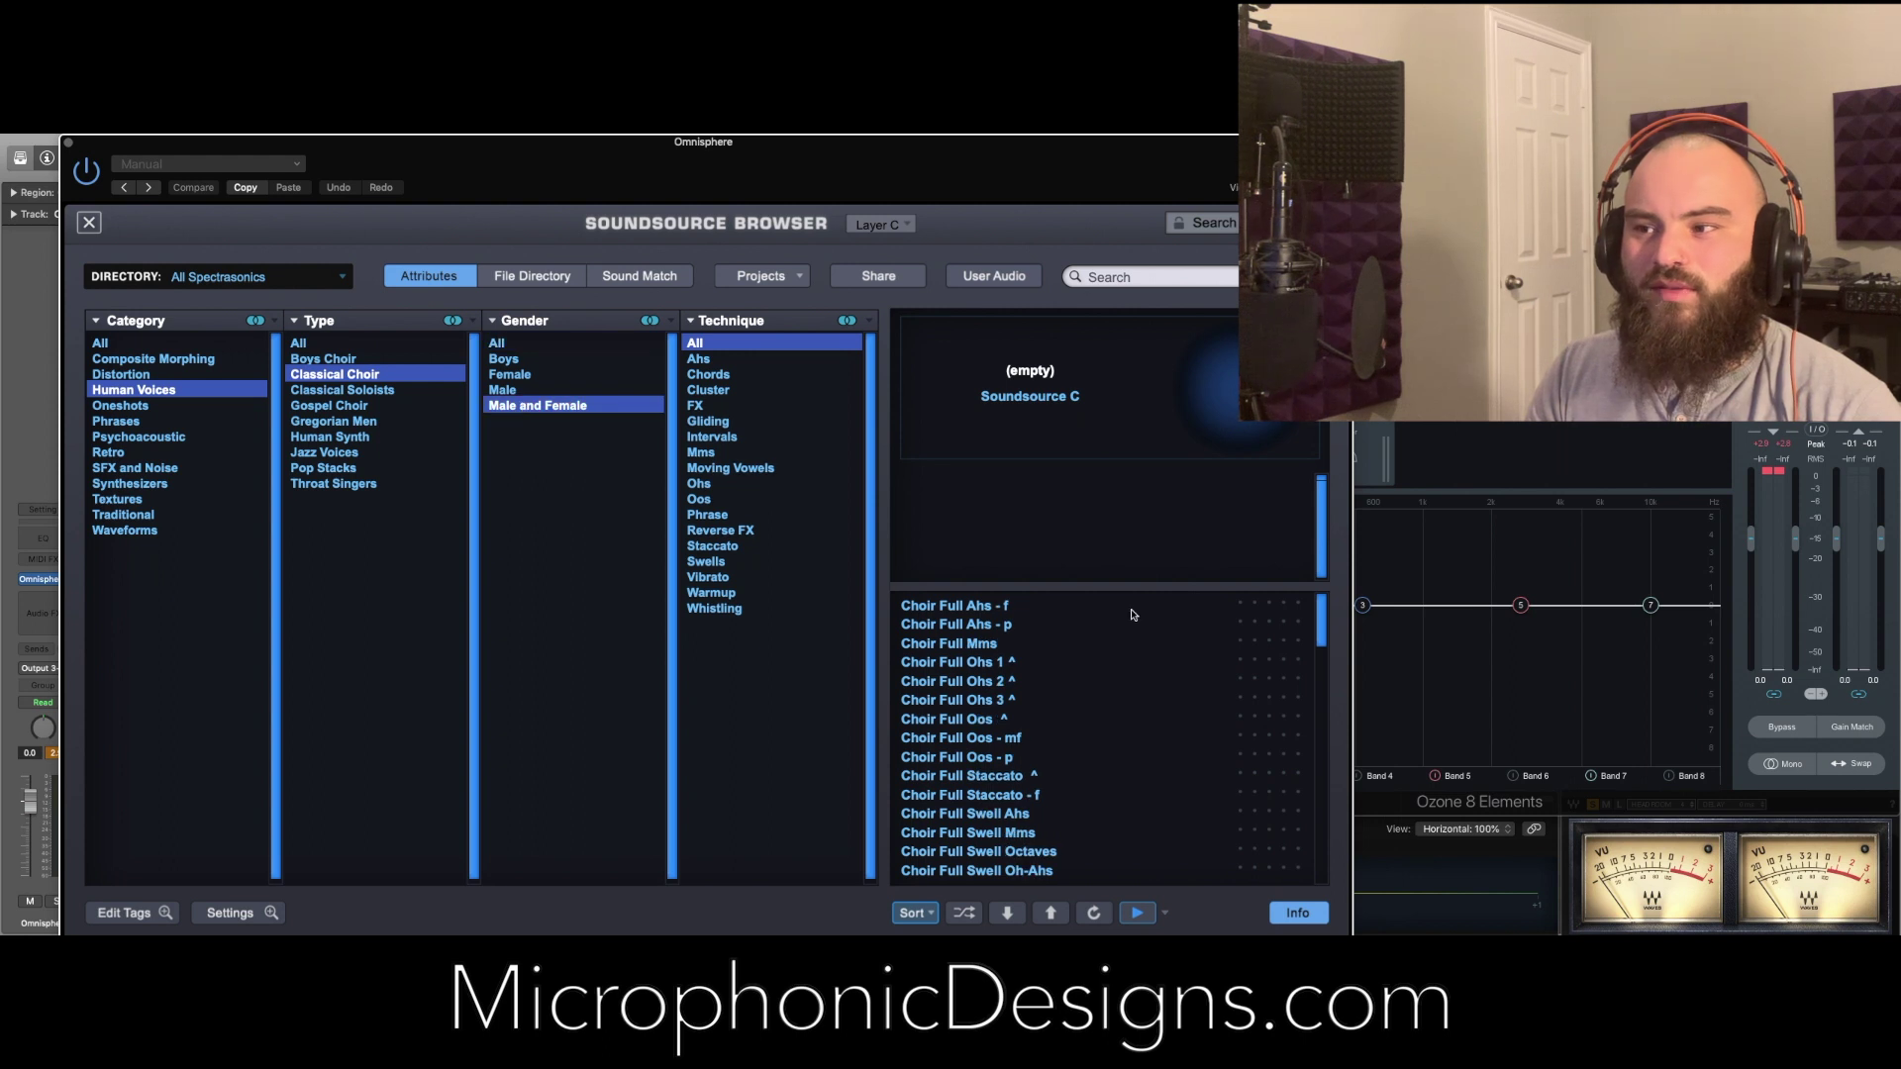
scroll(1318, 627, "down", 5)
scroll(1319, 628, "up", 5)
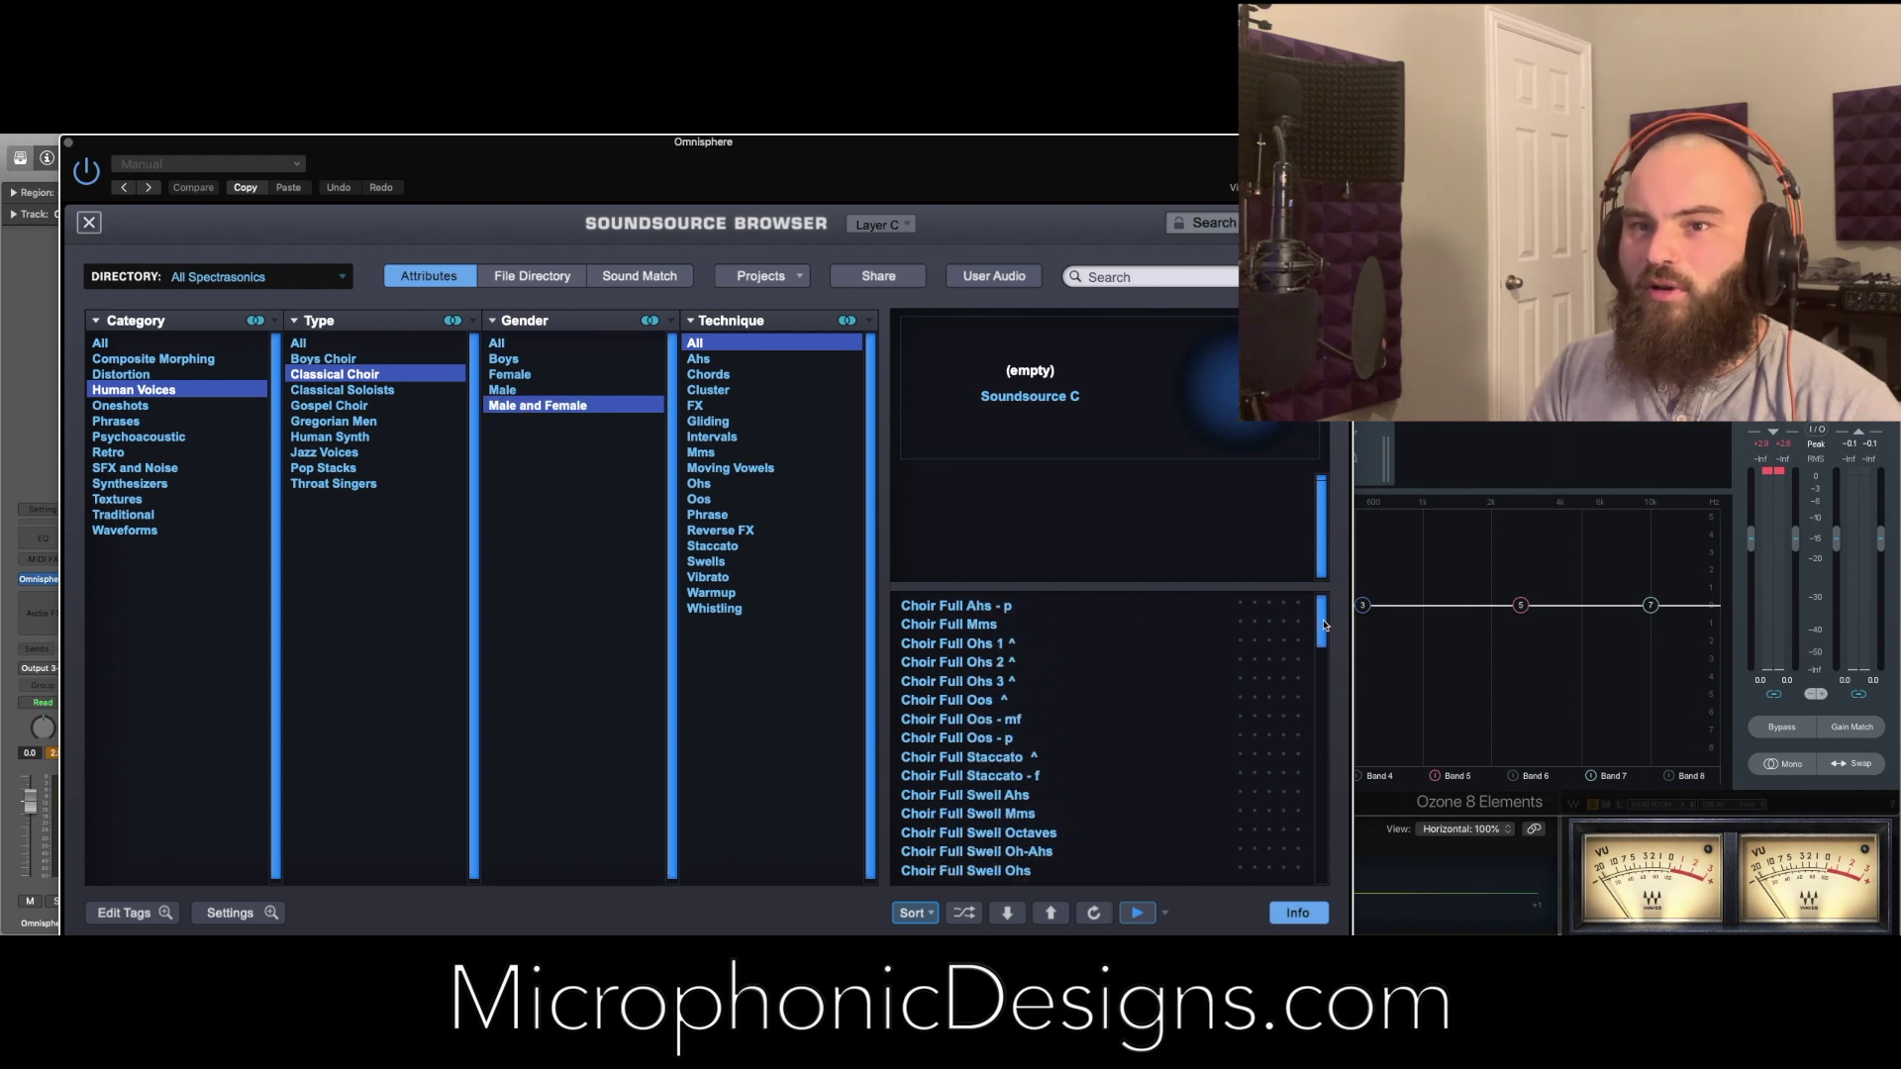
Check layer A's oscillator setup and return to the Soundsource Browser of layer C
left_click(89, 223)
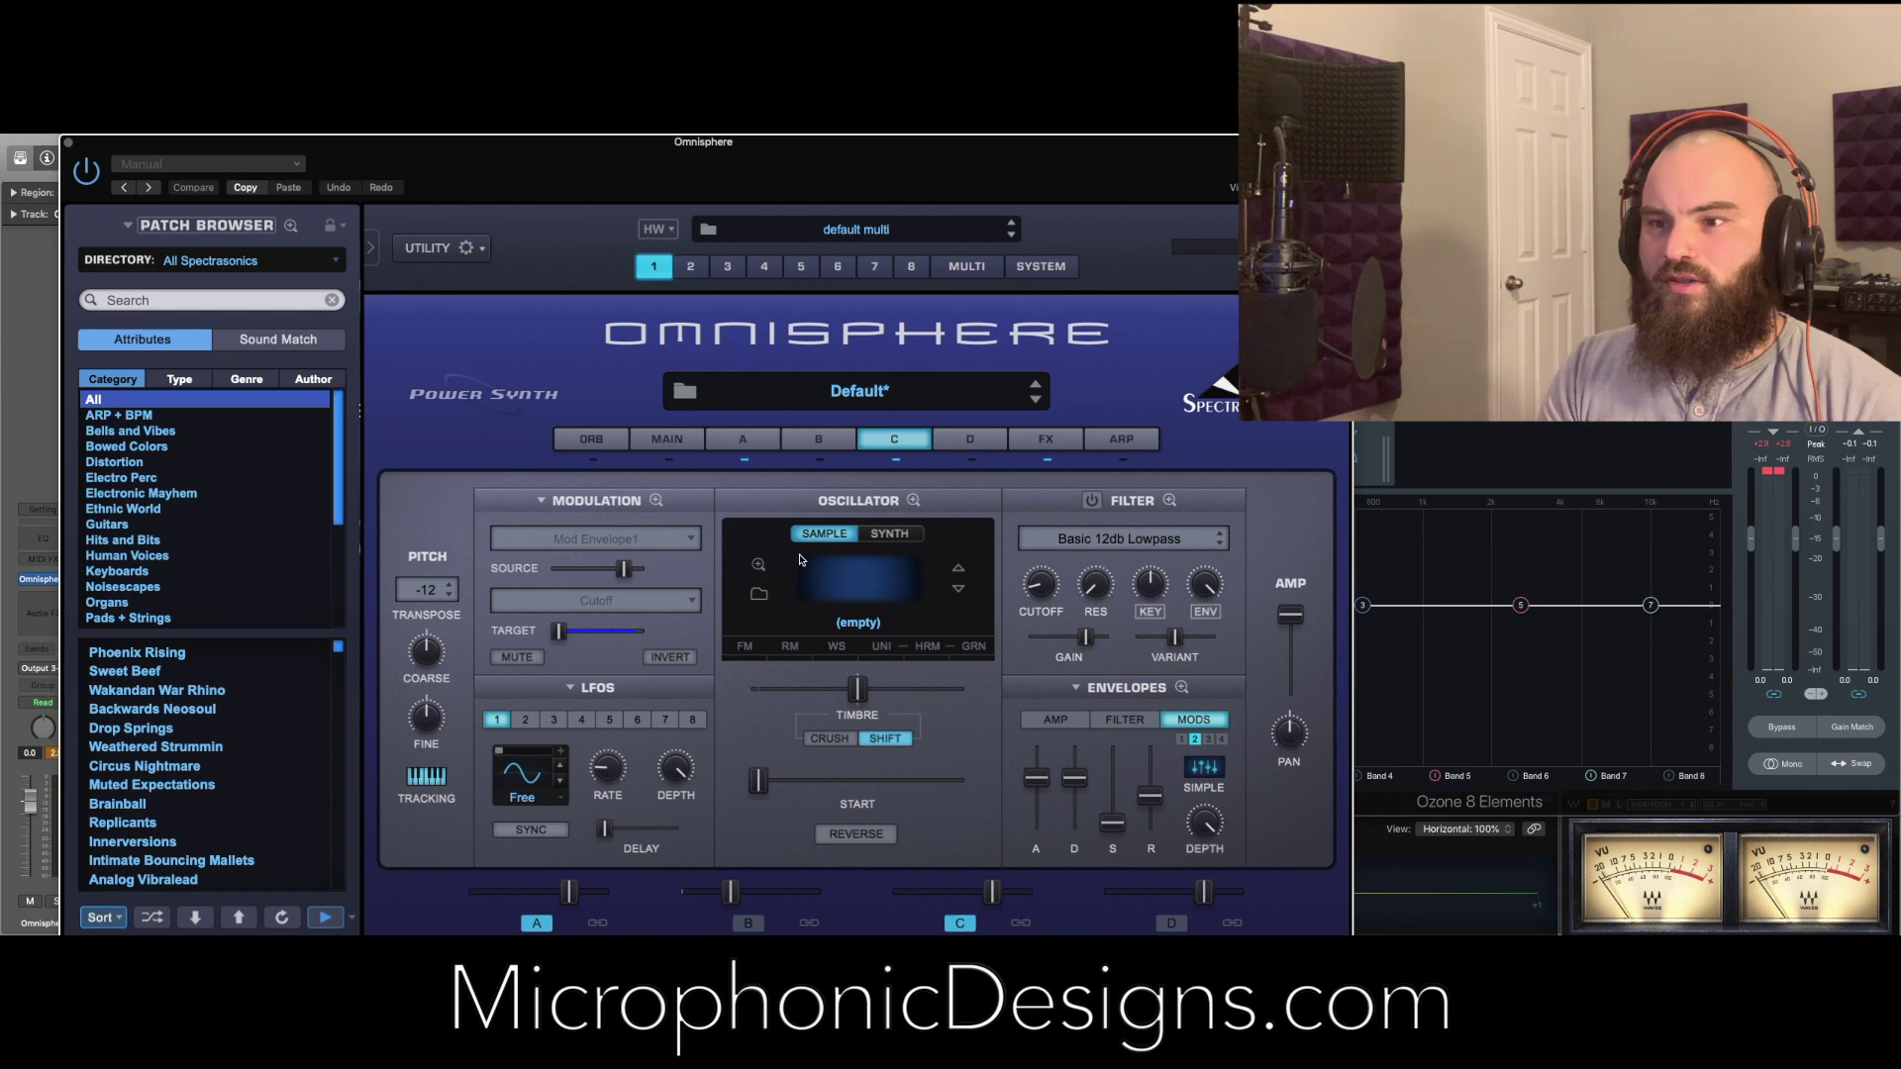
left_click(745, 441)
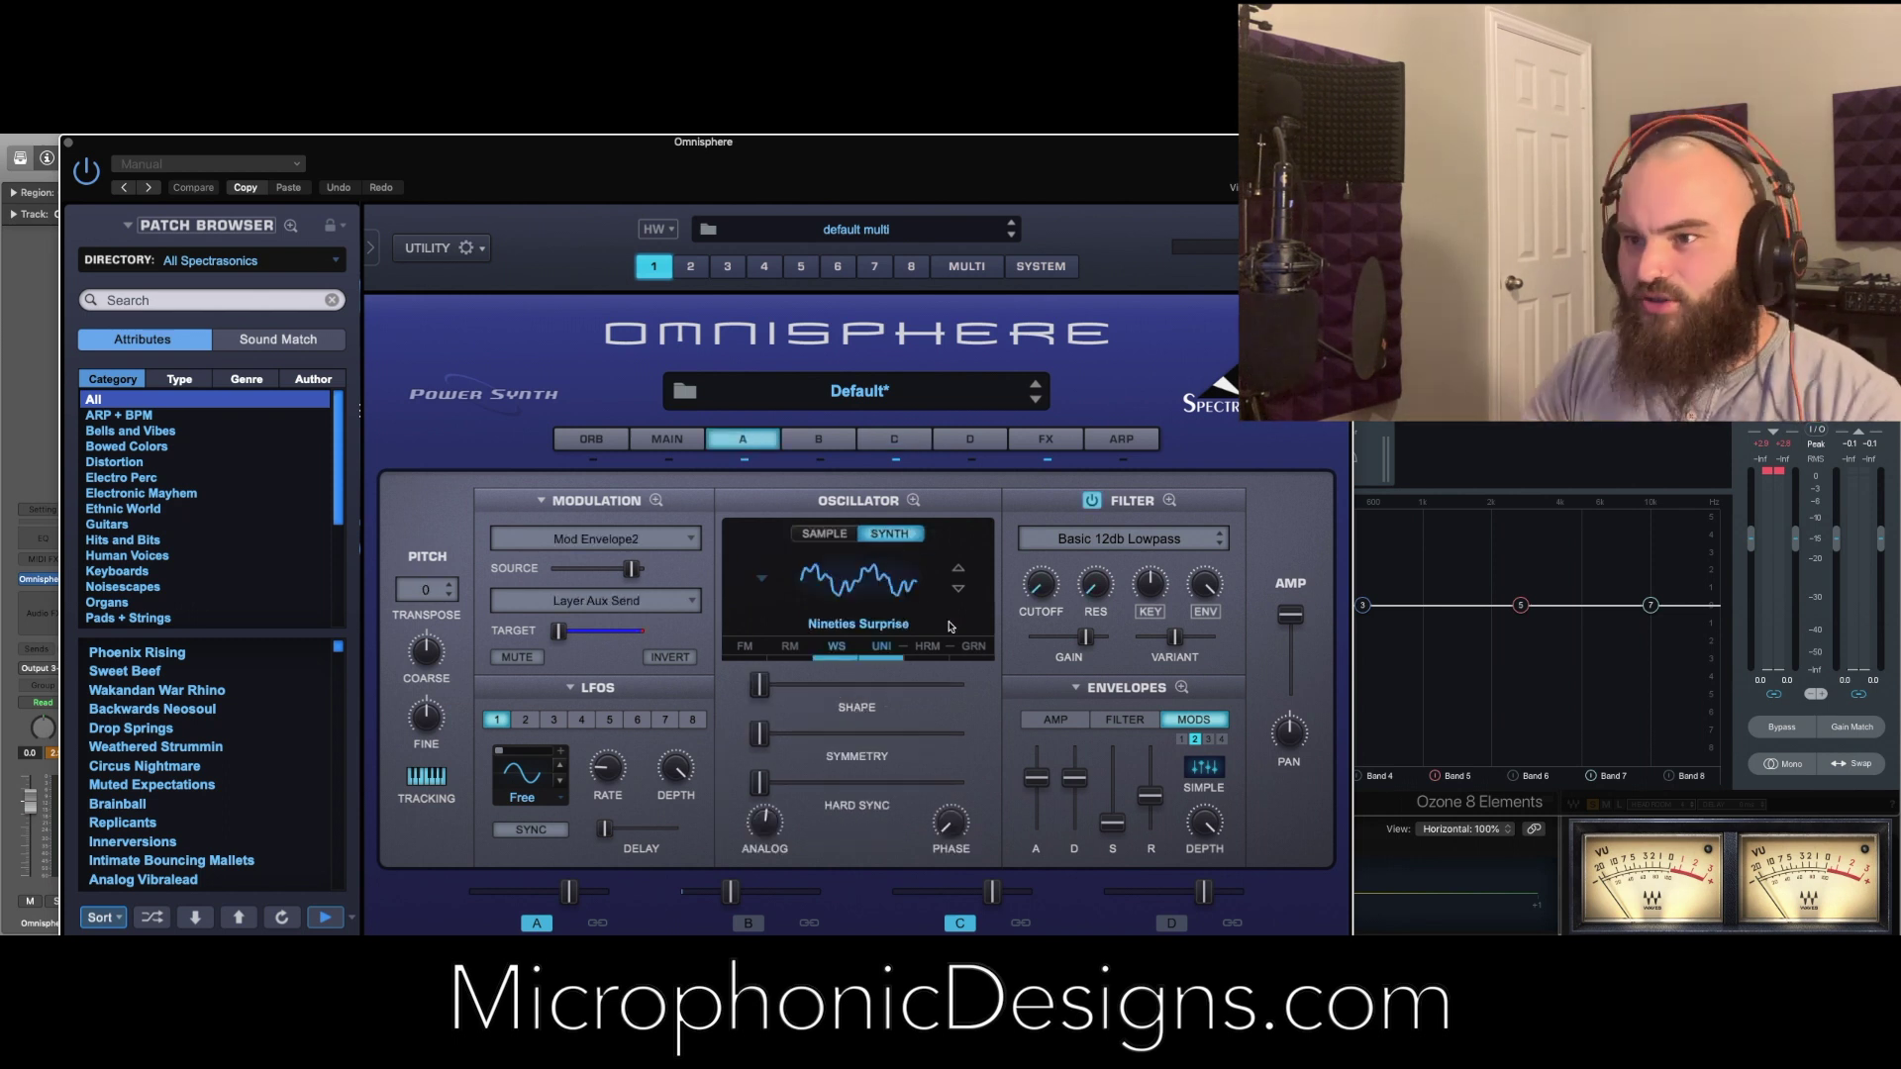
left_click(896, 439)
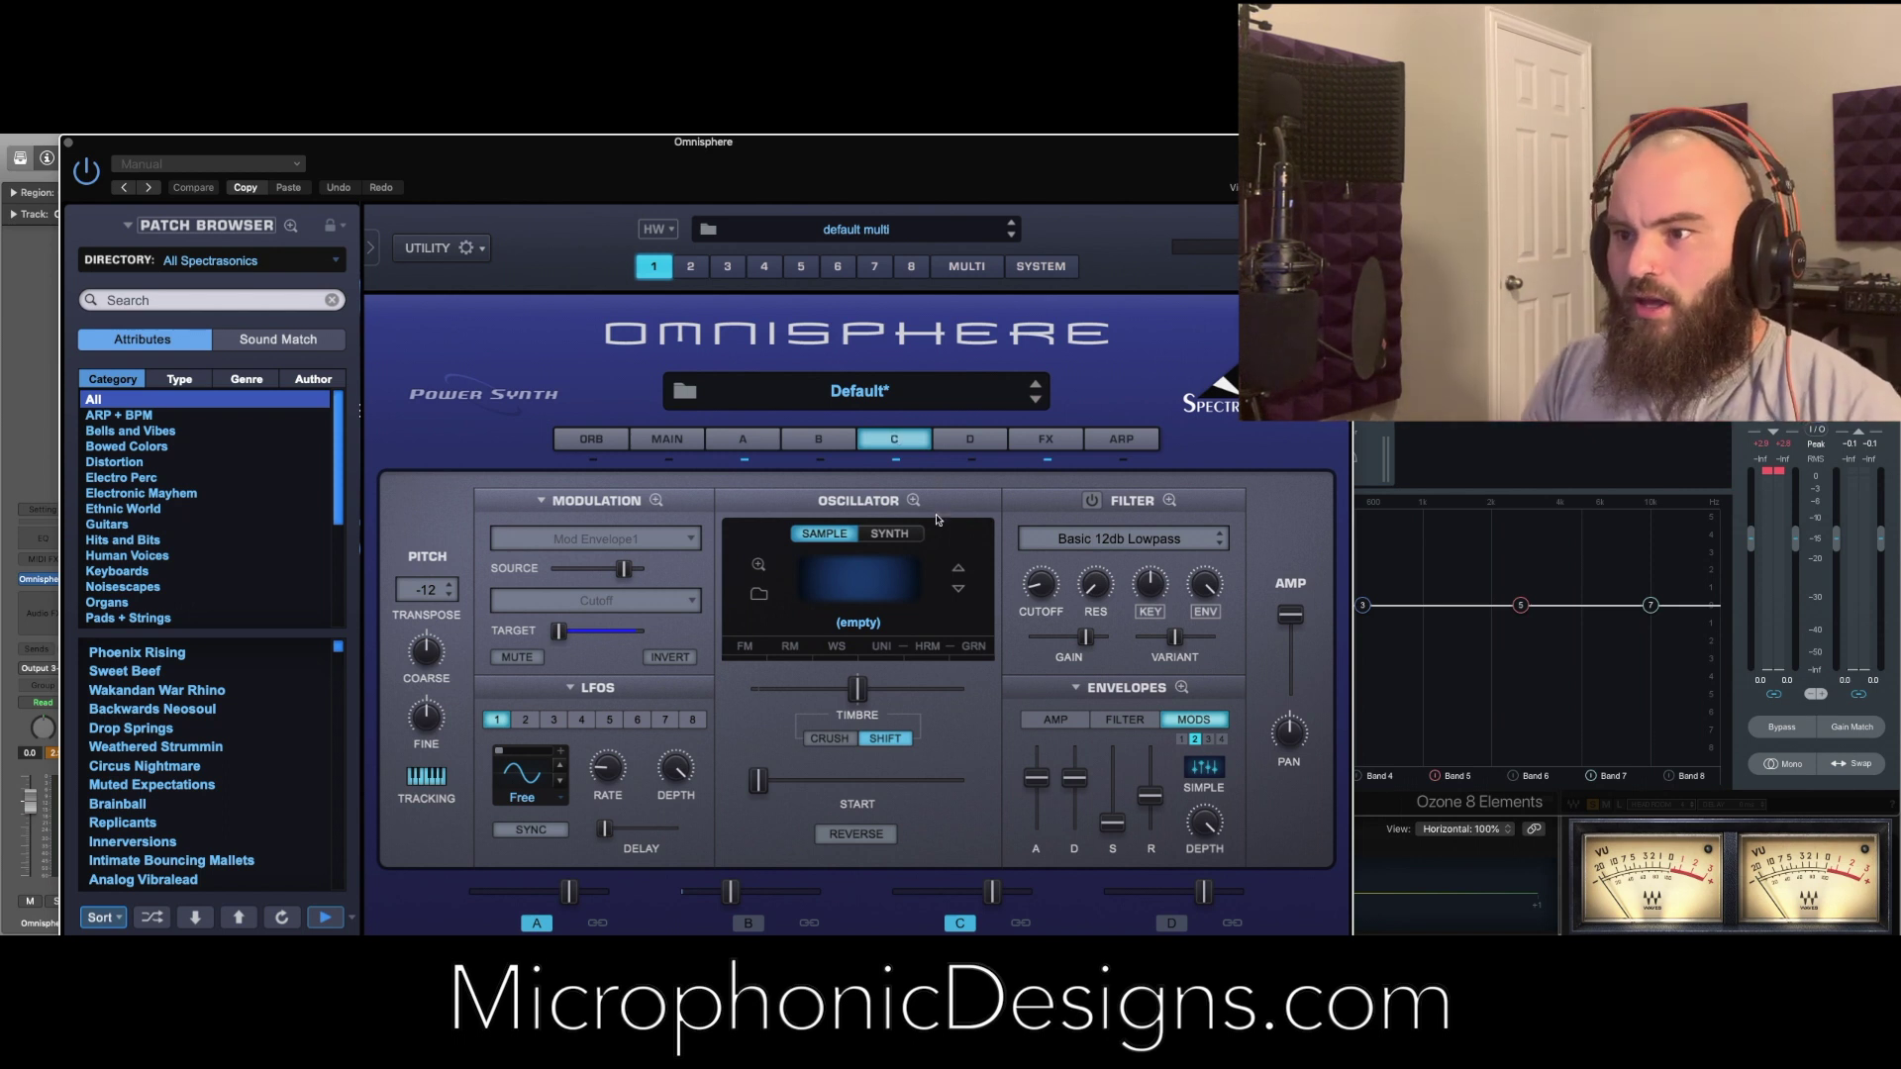
left_click(892, 560)
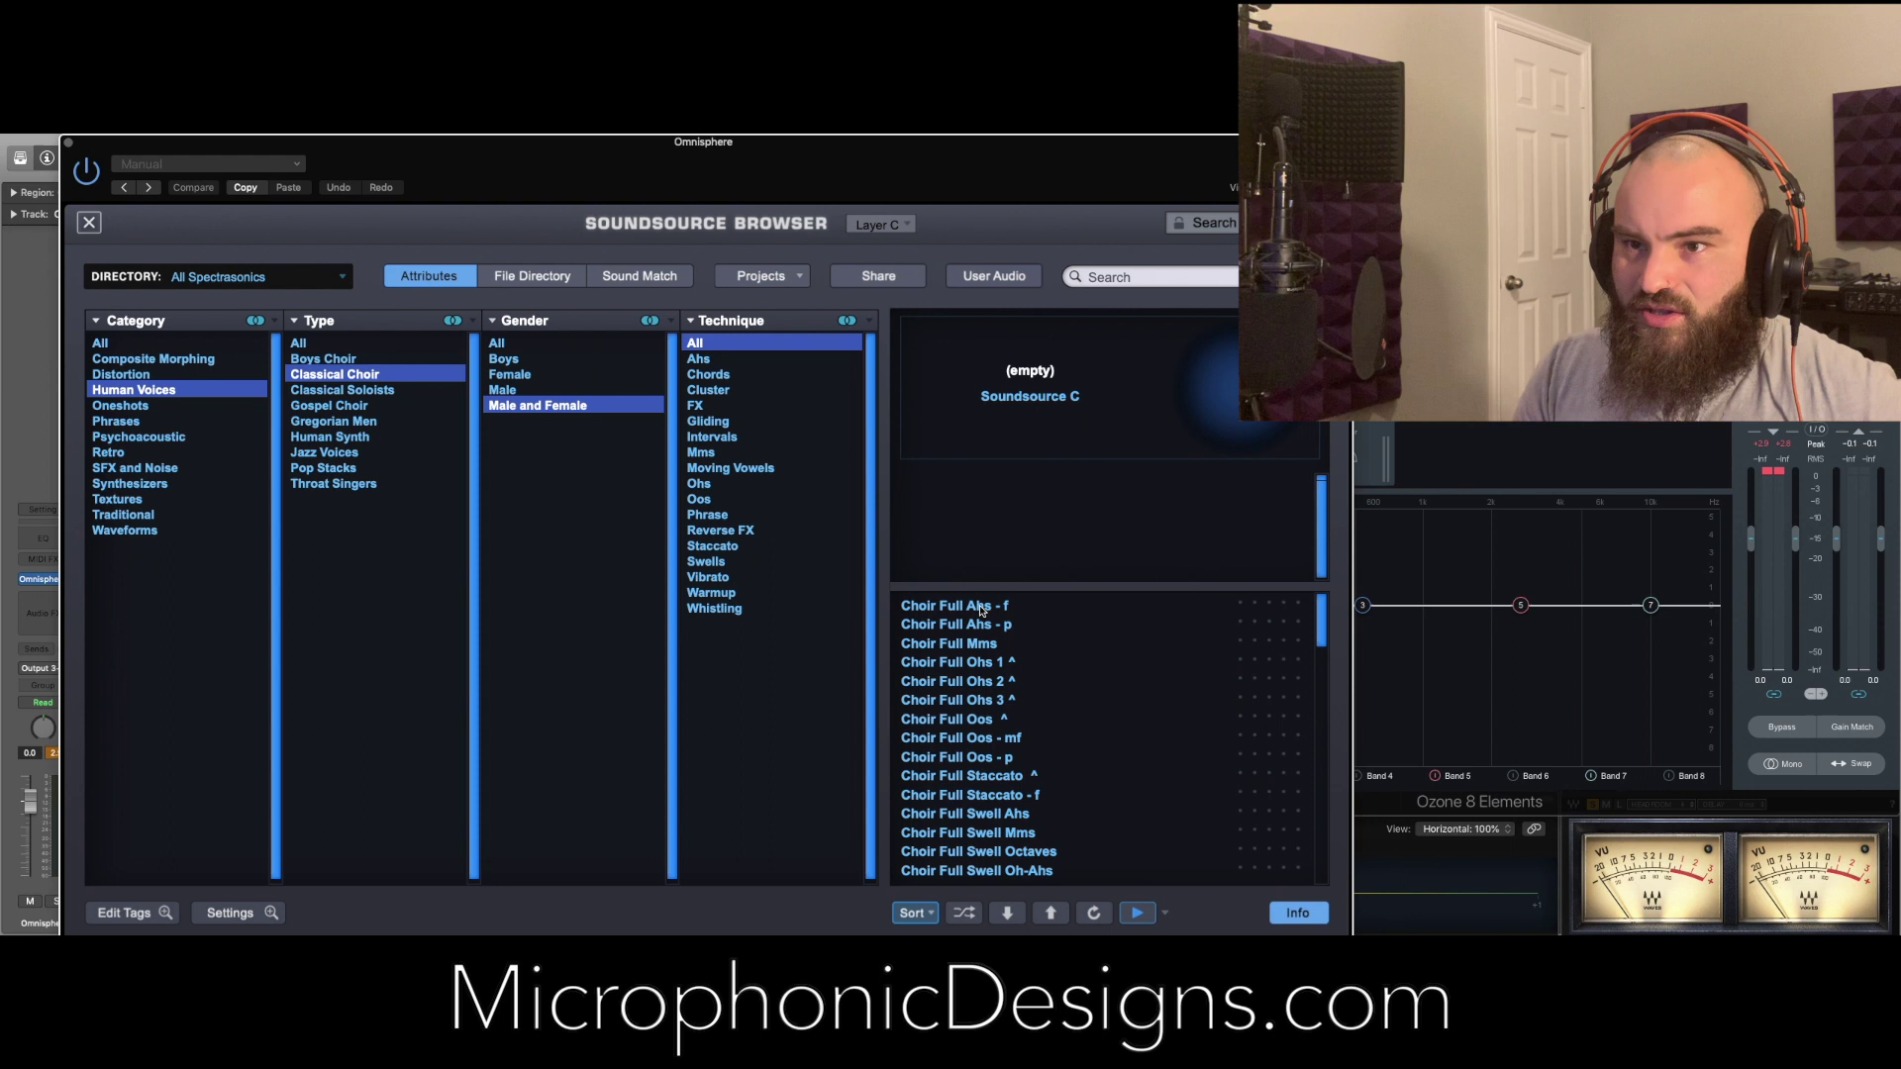
left_click(89, 223)
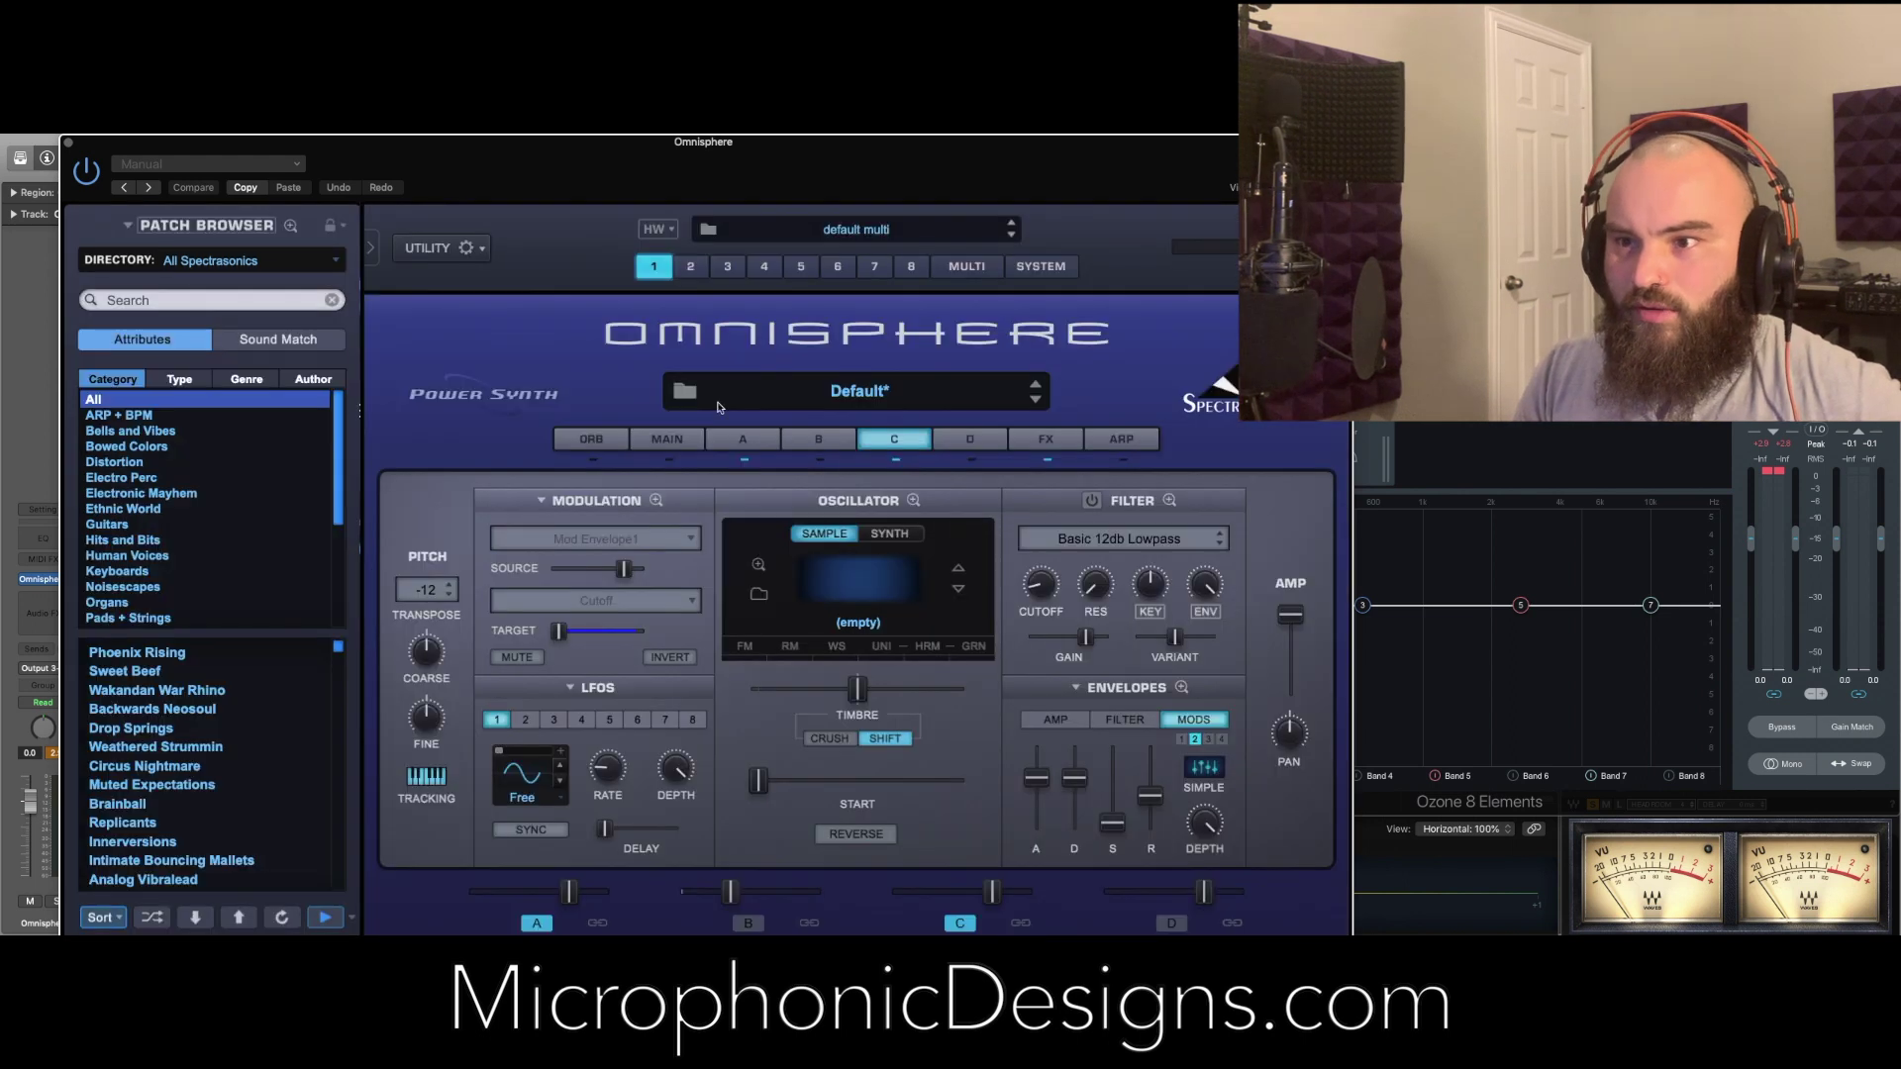
left_click(832, 573)
Audition Choir Full Mms and Choir Full Ahs - f on layer C, and load Choir Full Swell Octaves
left_click(987, 646)
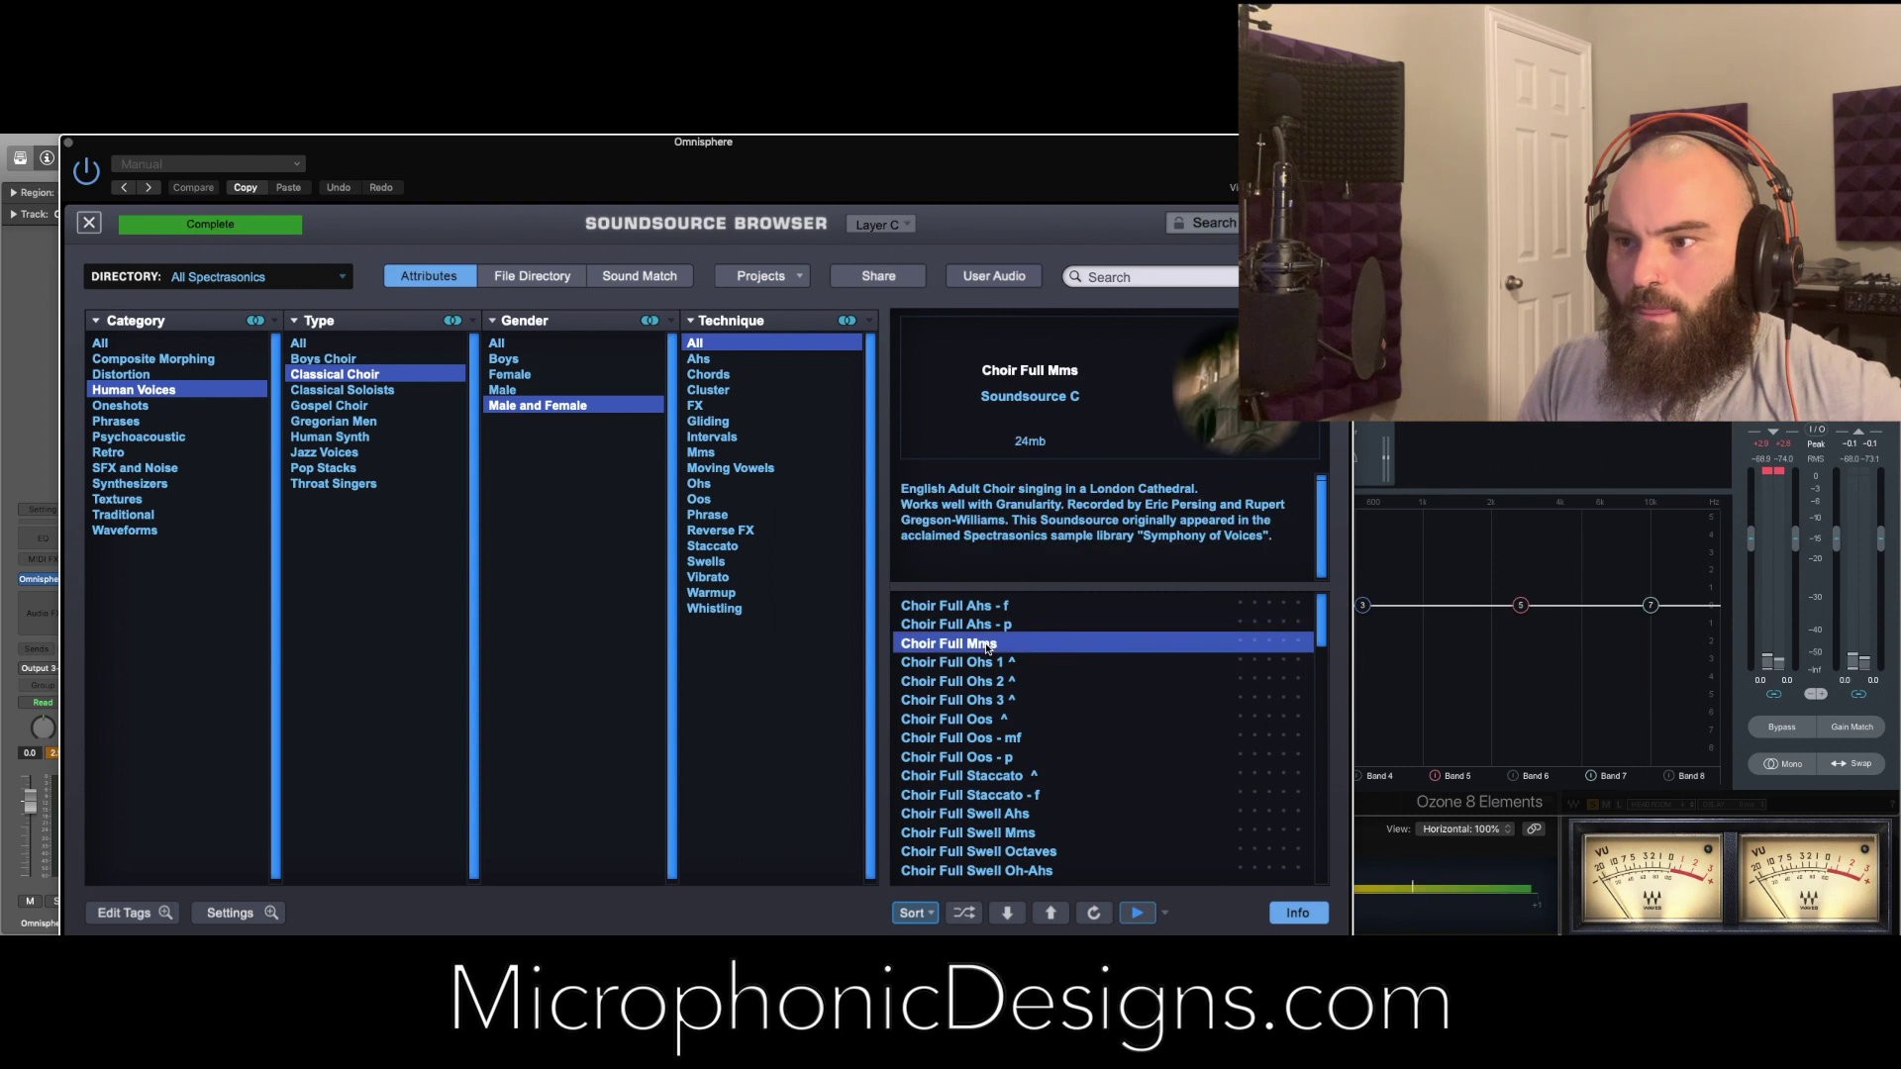
left_click(993, 607)
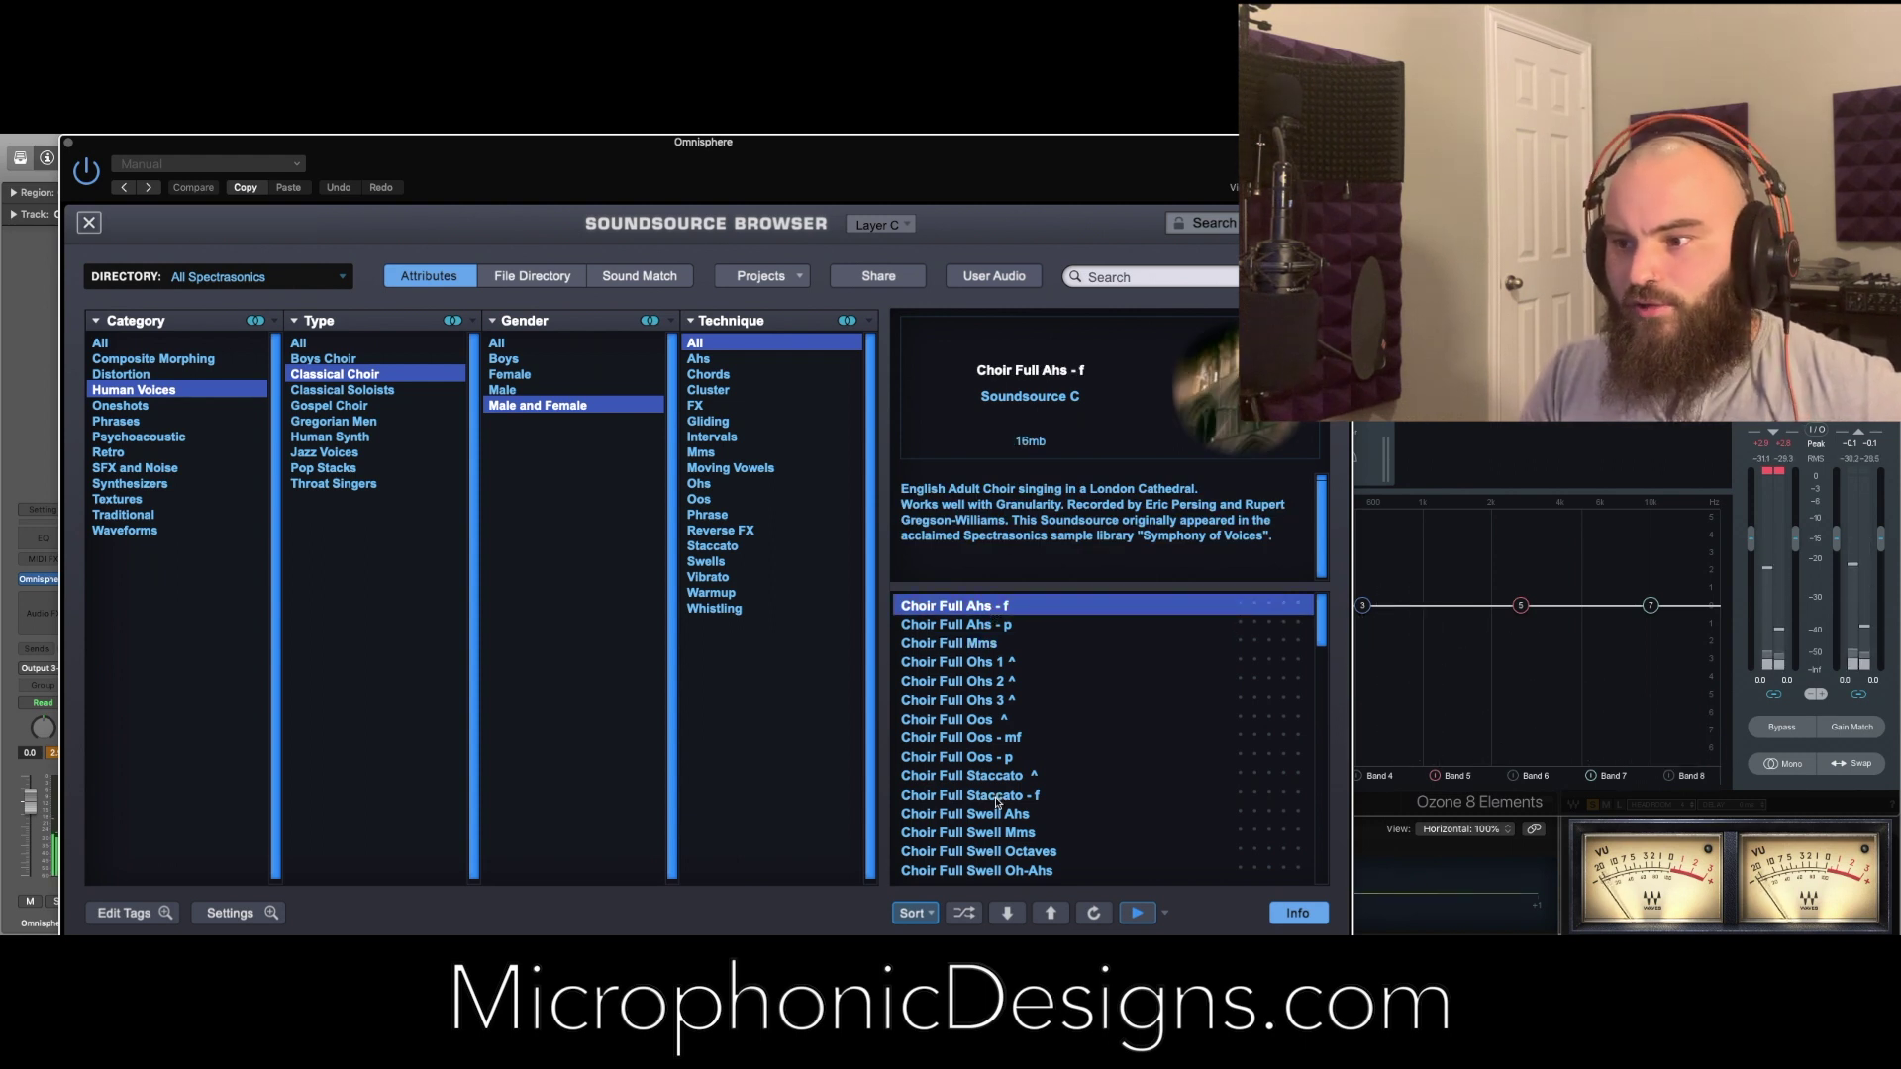
left_click(976, 854)
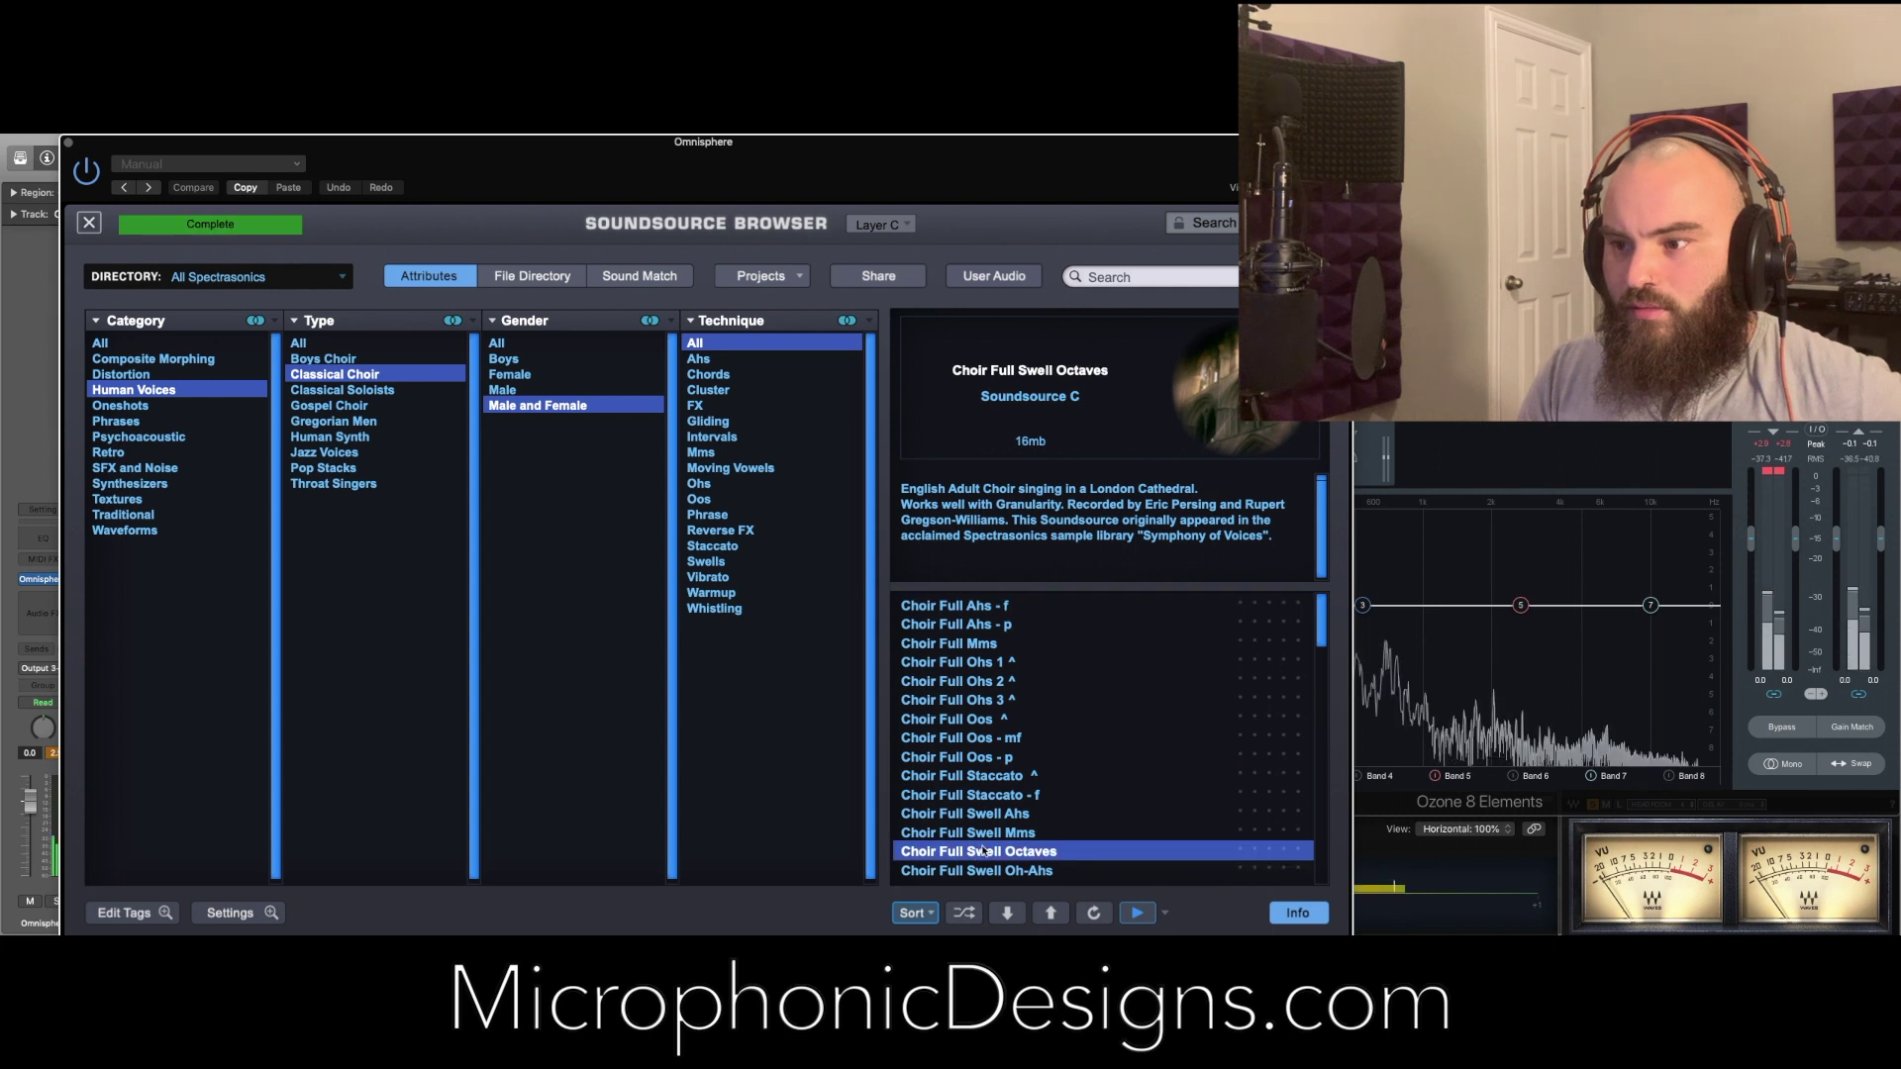
Audition Choir Full Swell Mms and Chordal Choir Big Major on layer C, load Chordal Choir Big Minor and close the browser
left_click(995, 835)
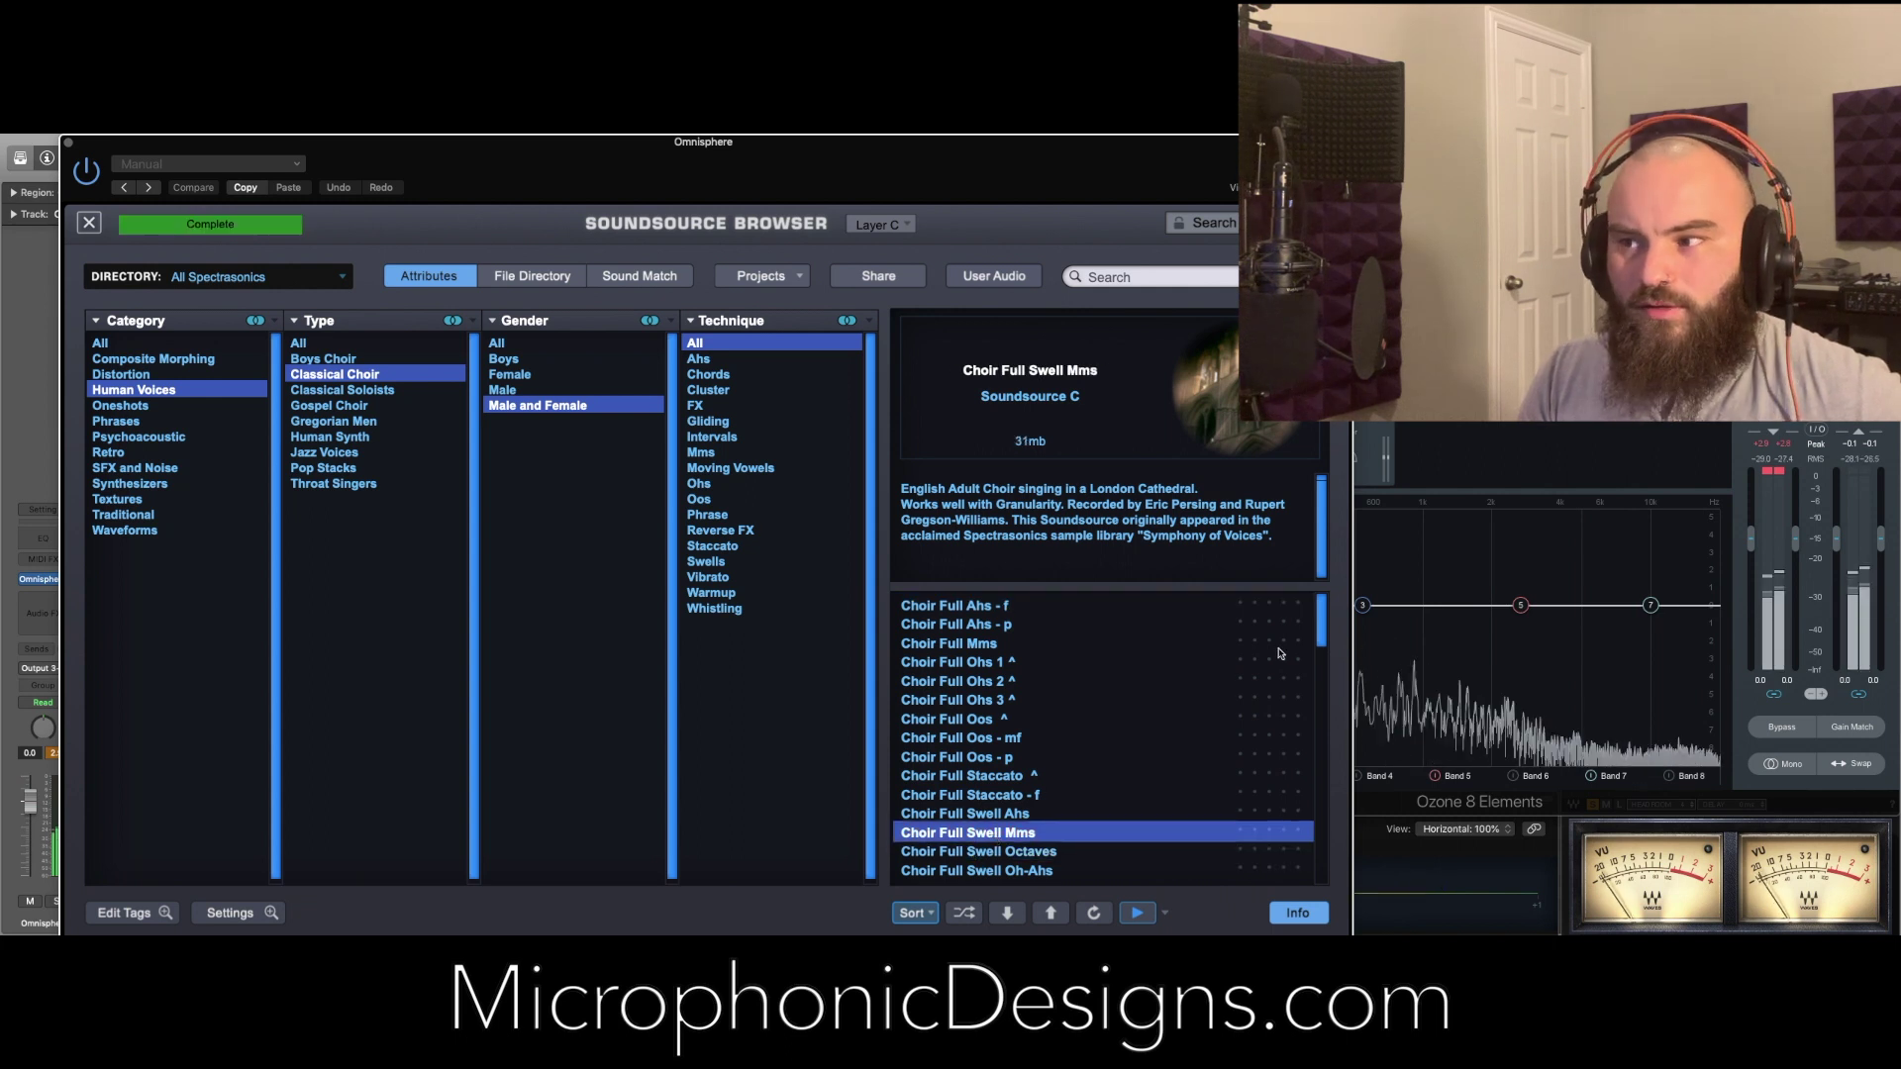
left_click_drag(1323, 630, 1316, 782)
left_click(1040, 663)
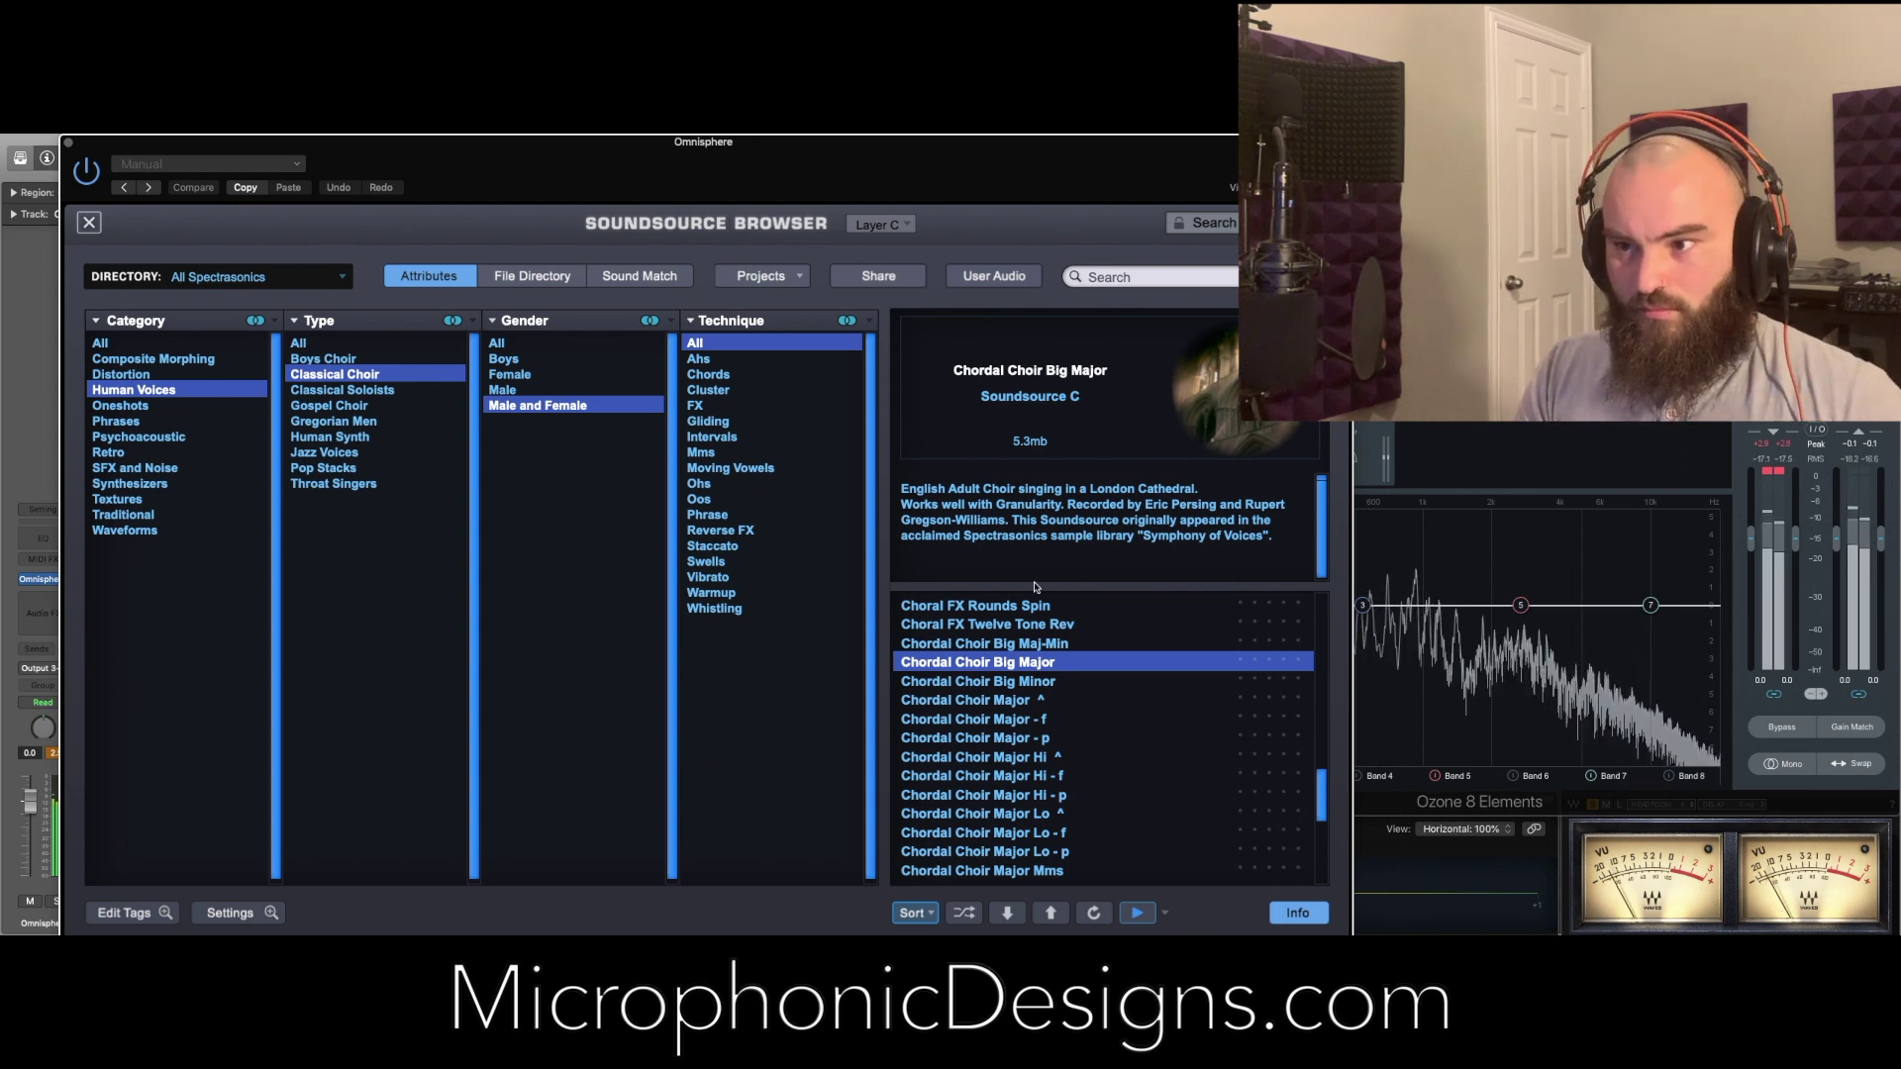
left_click(1041, 682)
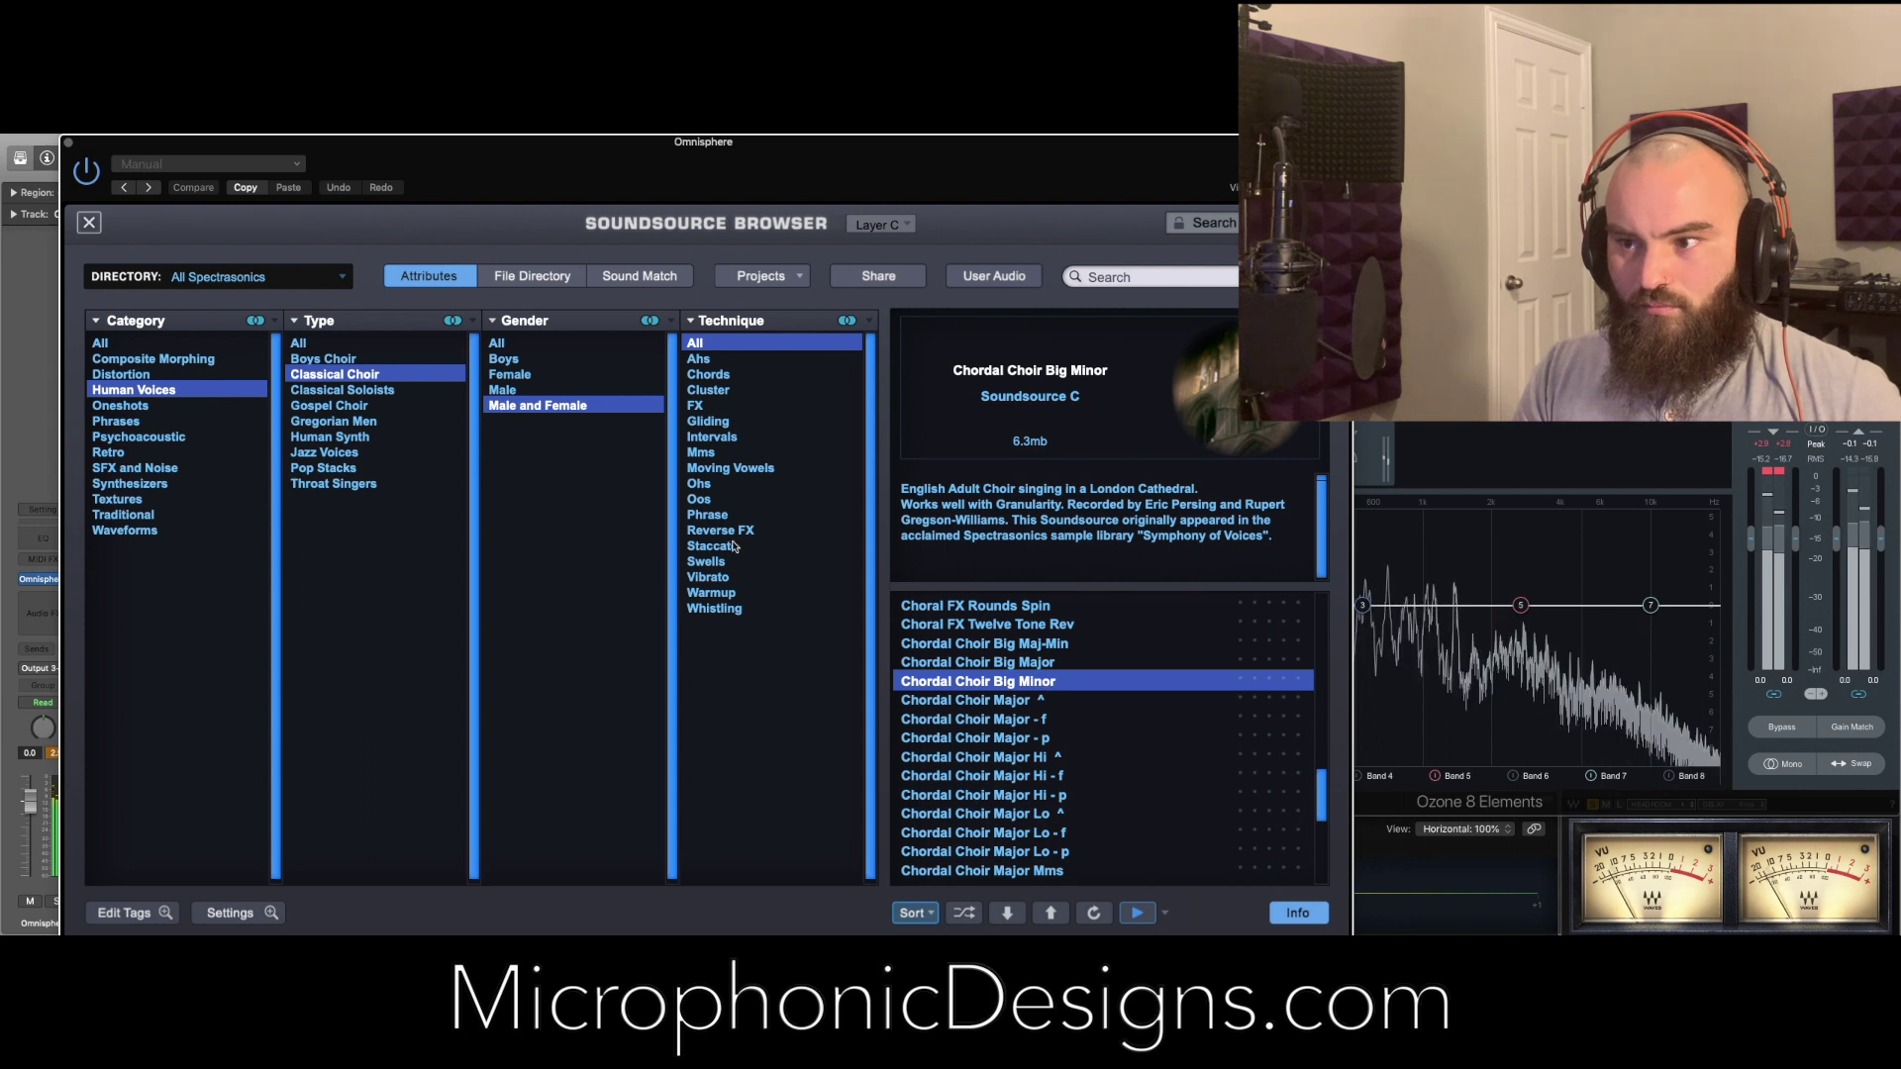
left_click(89, 222)
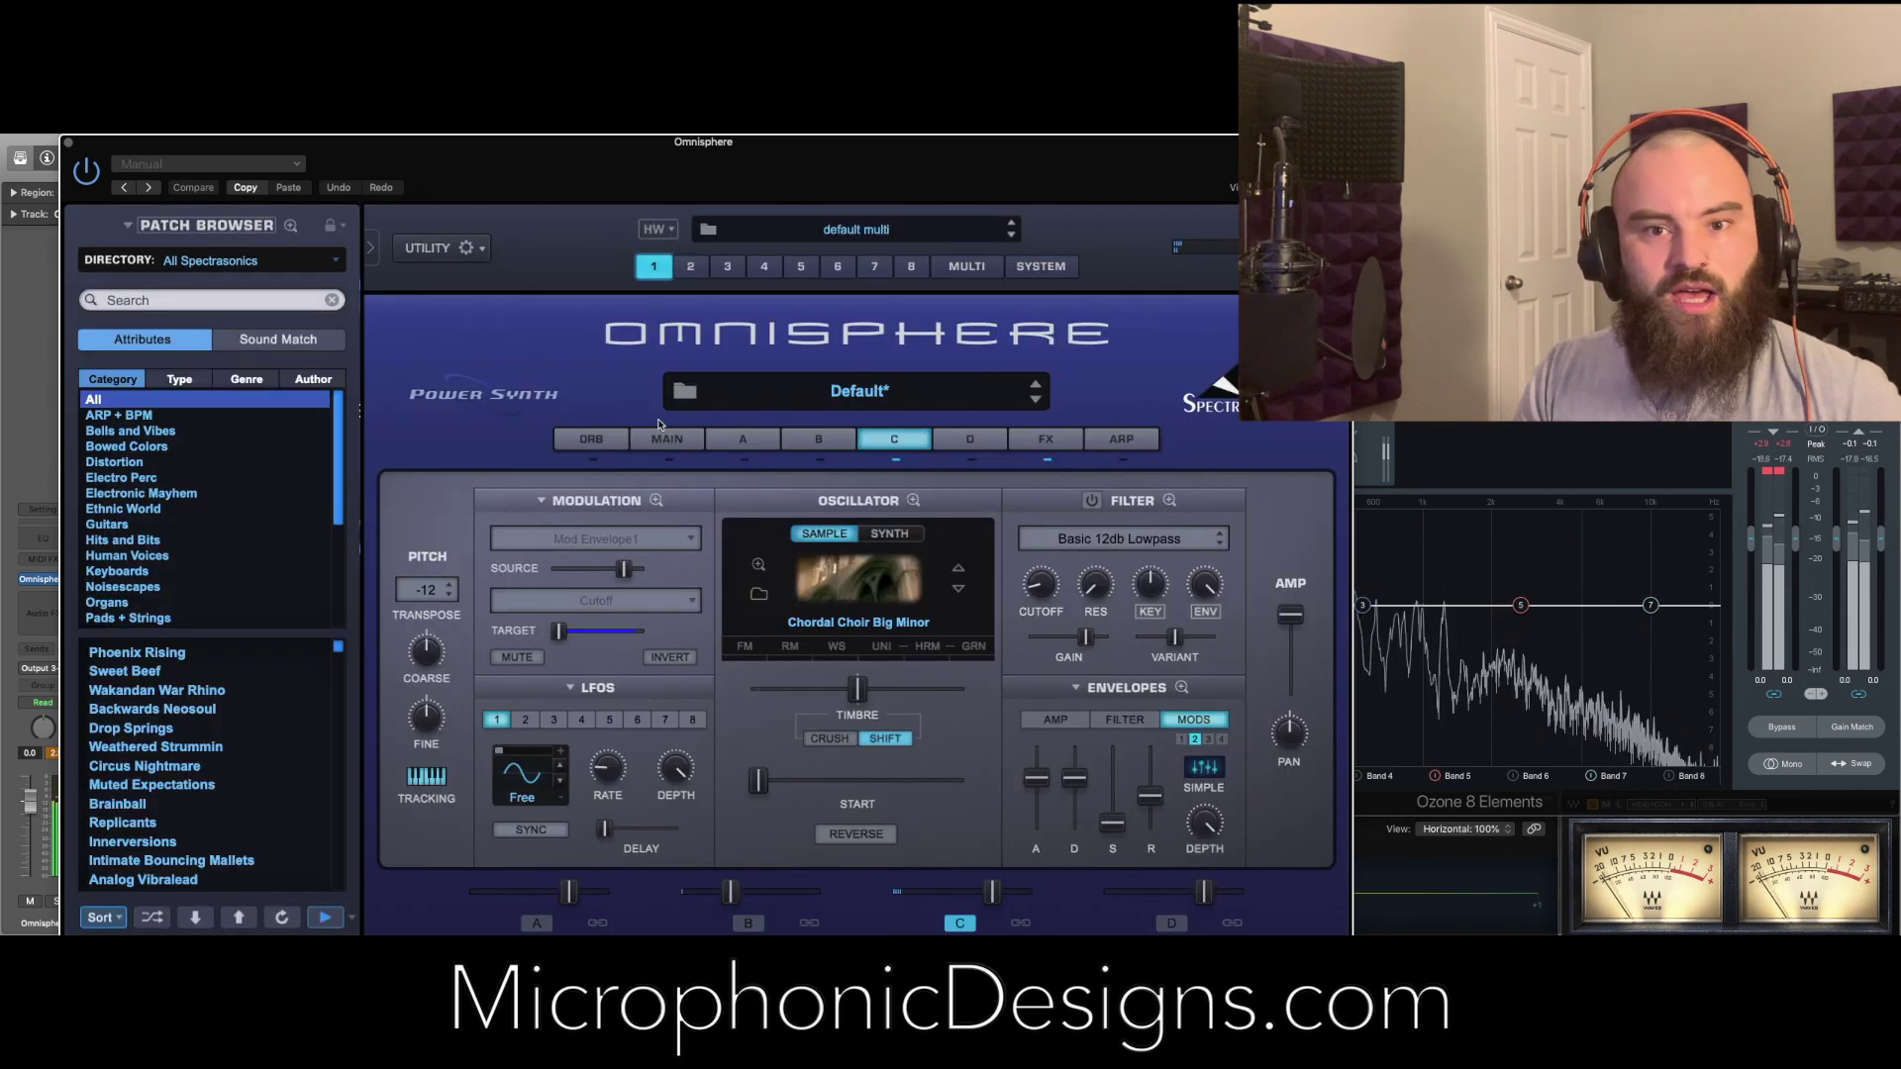
Paste the copied envelope preset into layer C's Amp envelope and turn on its Sync and Loop options
left_click(1182, 688)
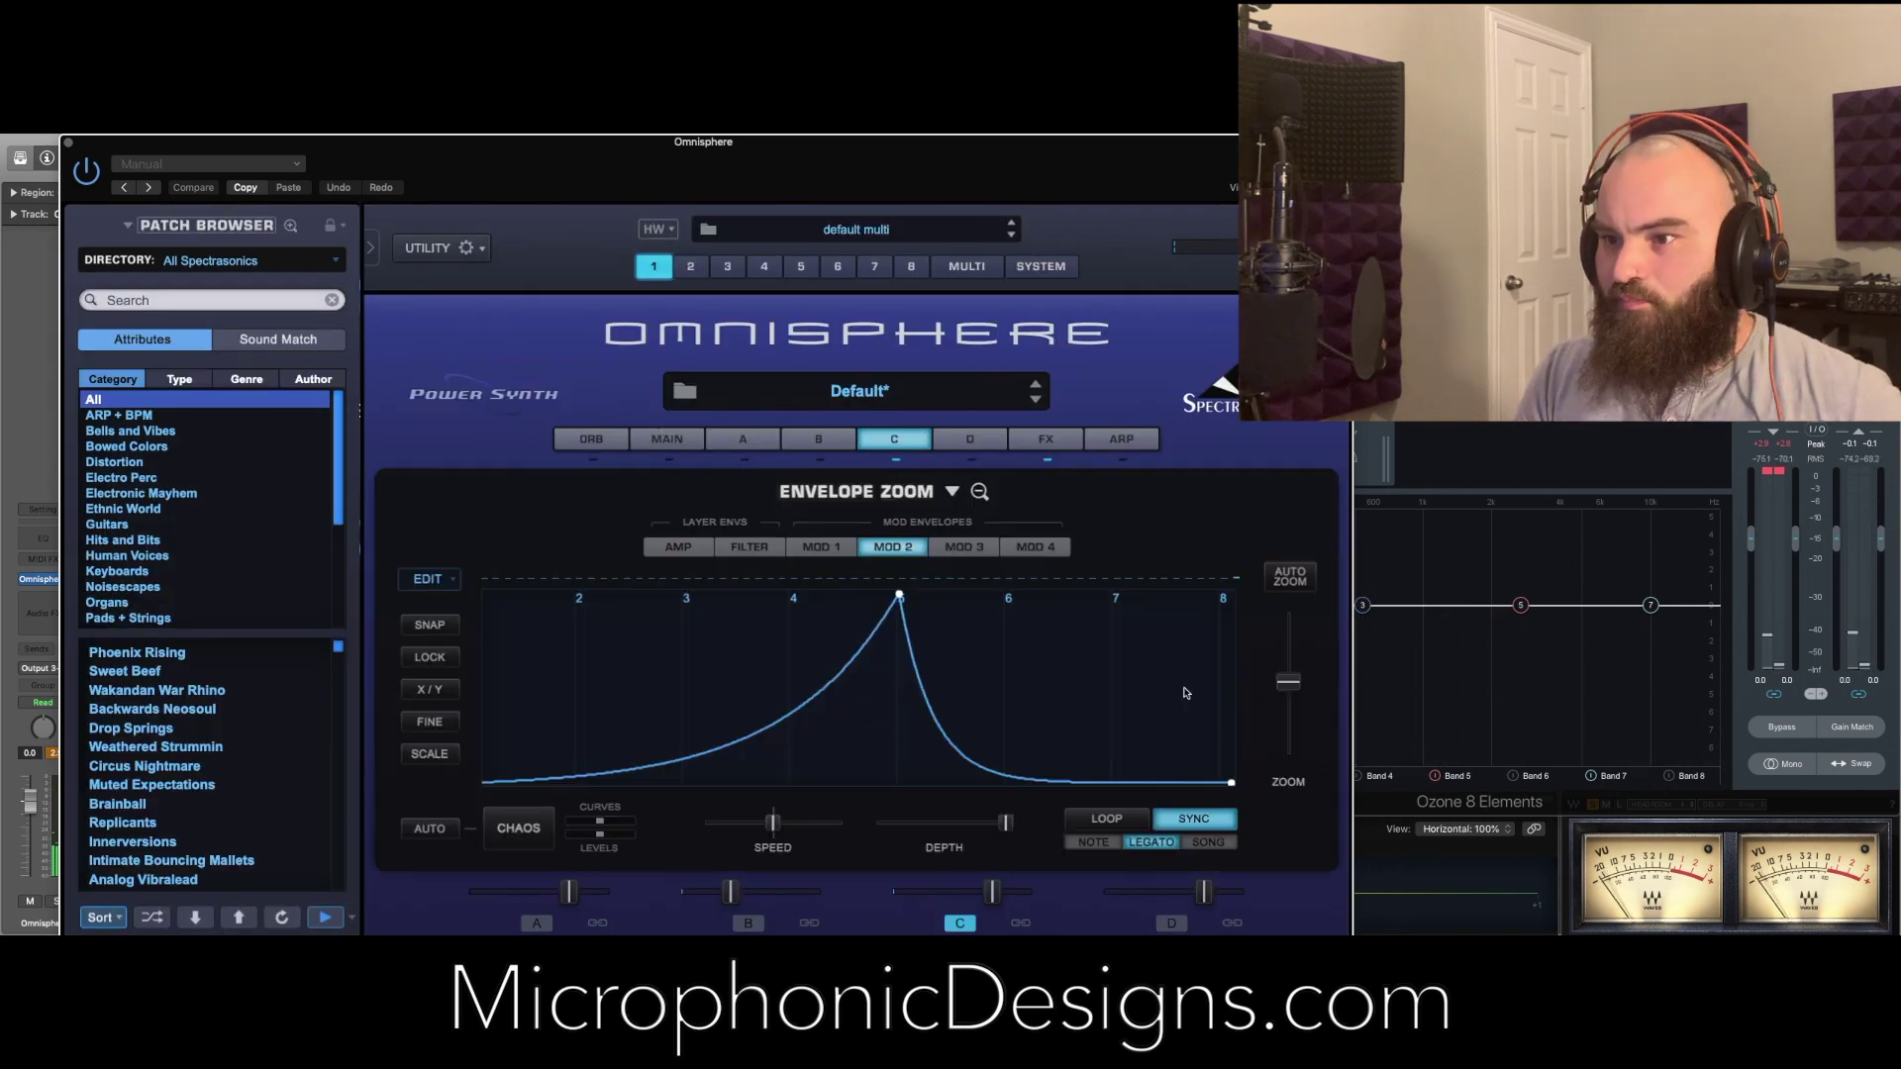
left_click(674, 547)
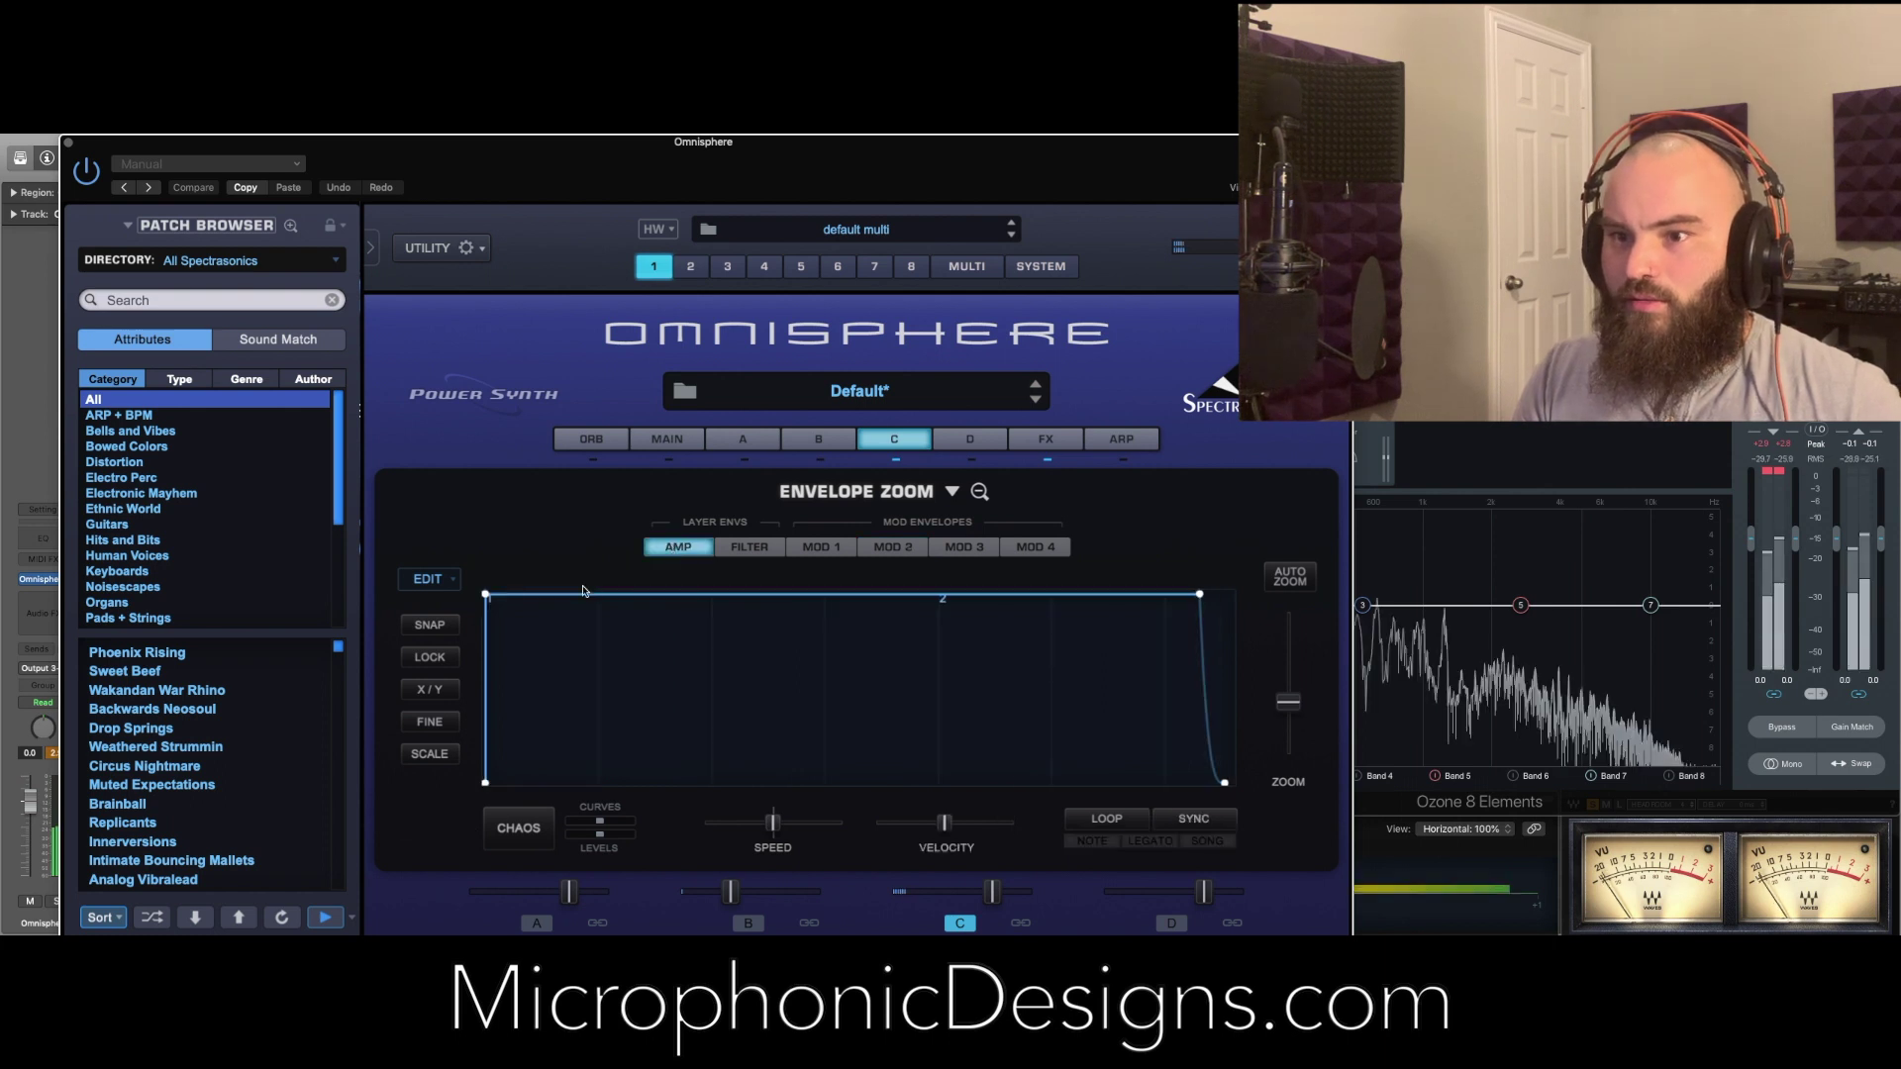
left_click(952, 491)
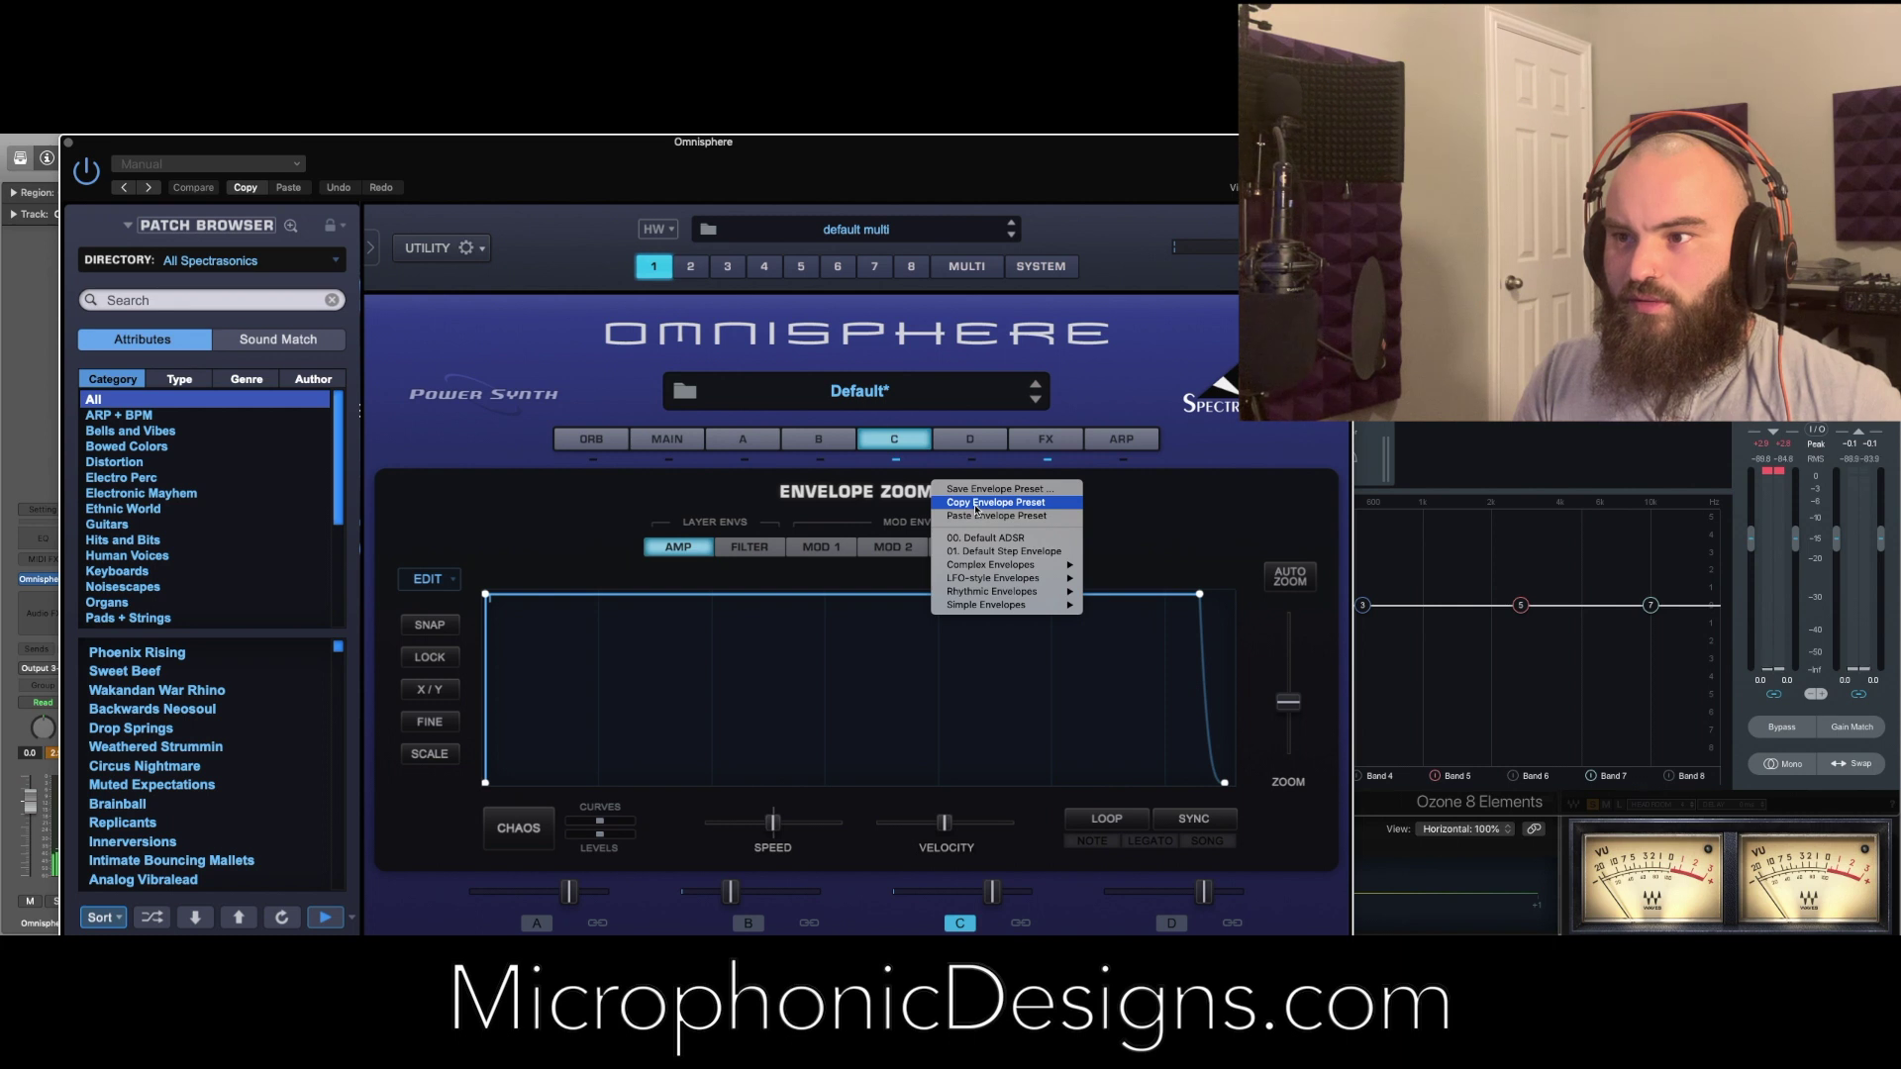
left_click(972, 515)
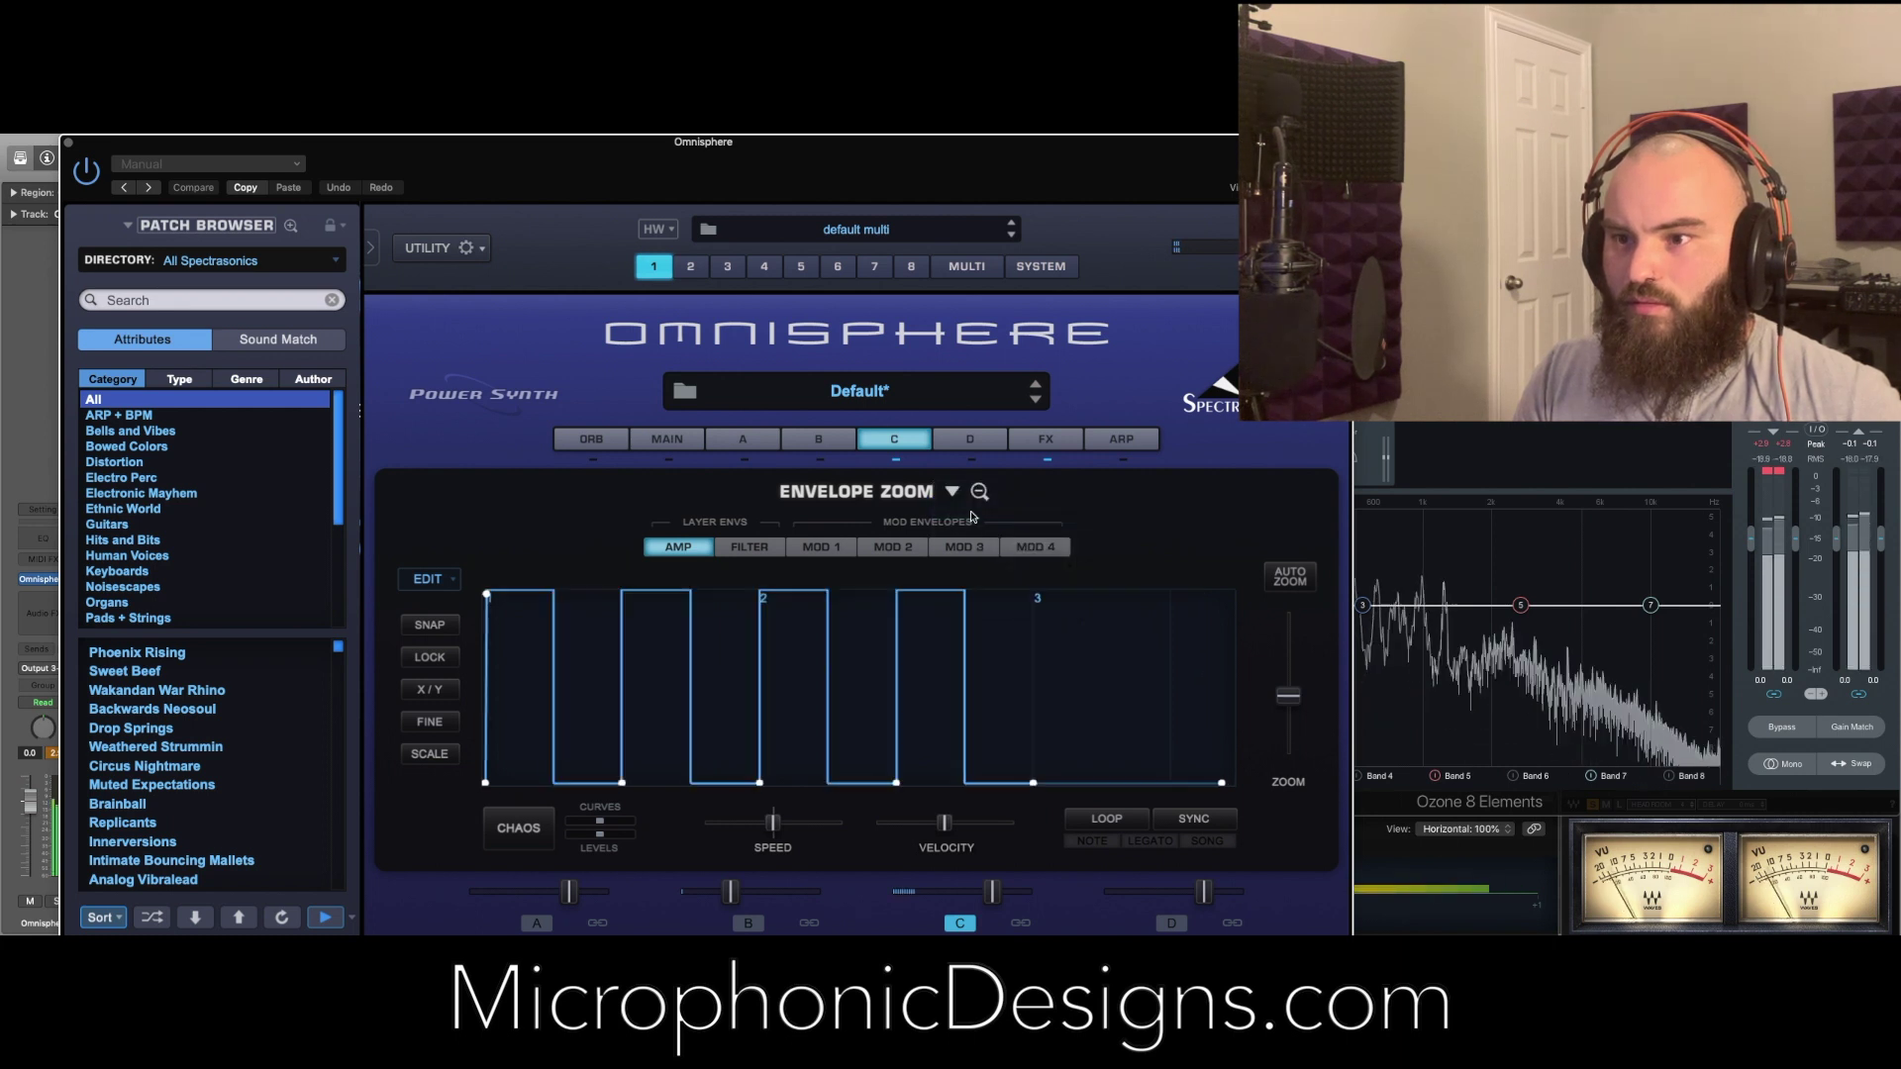
left_click(1173, 825)
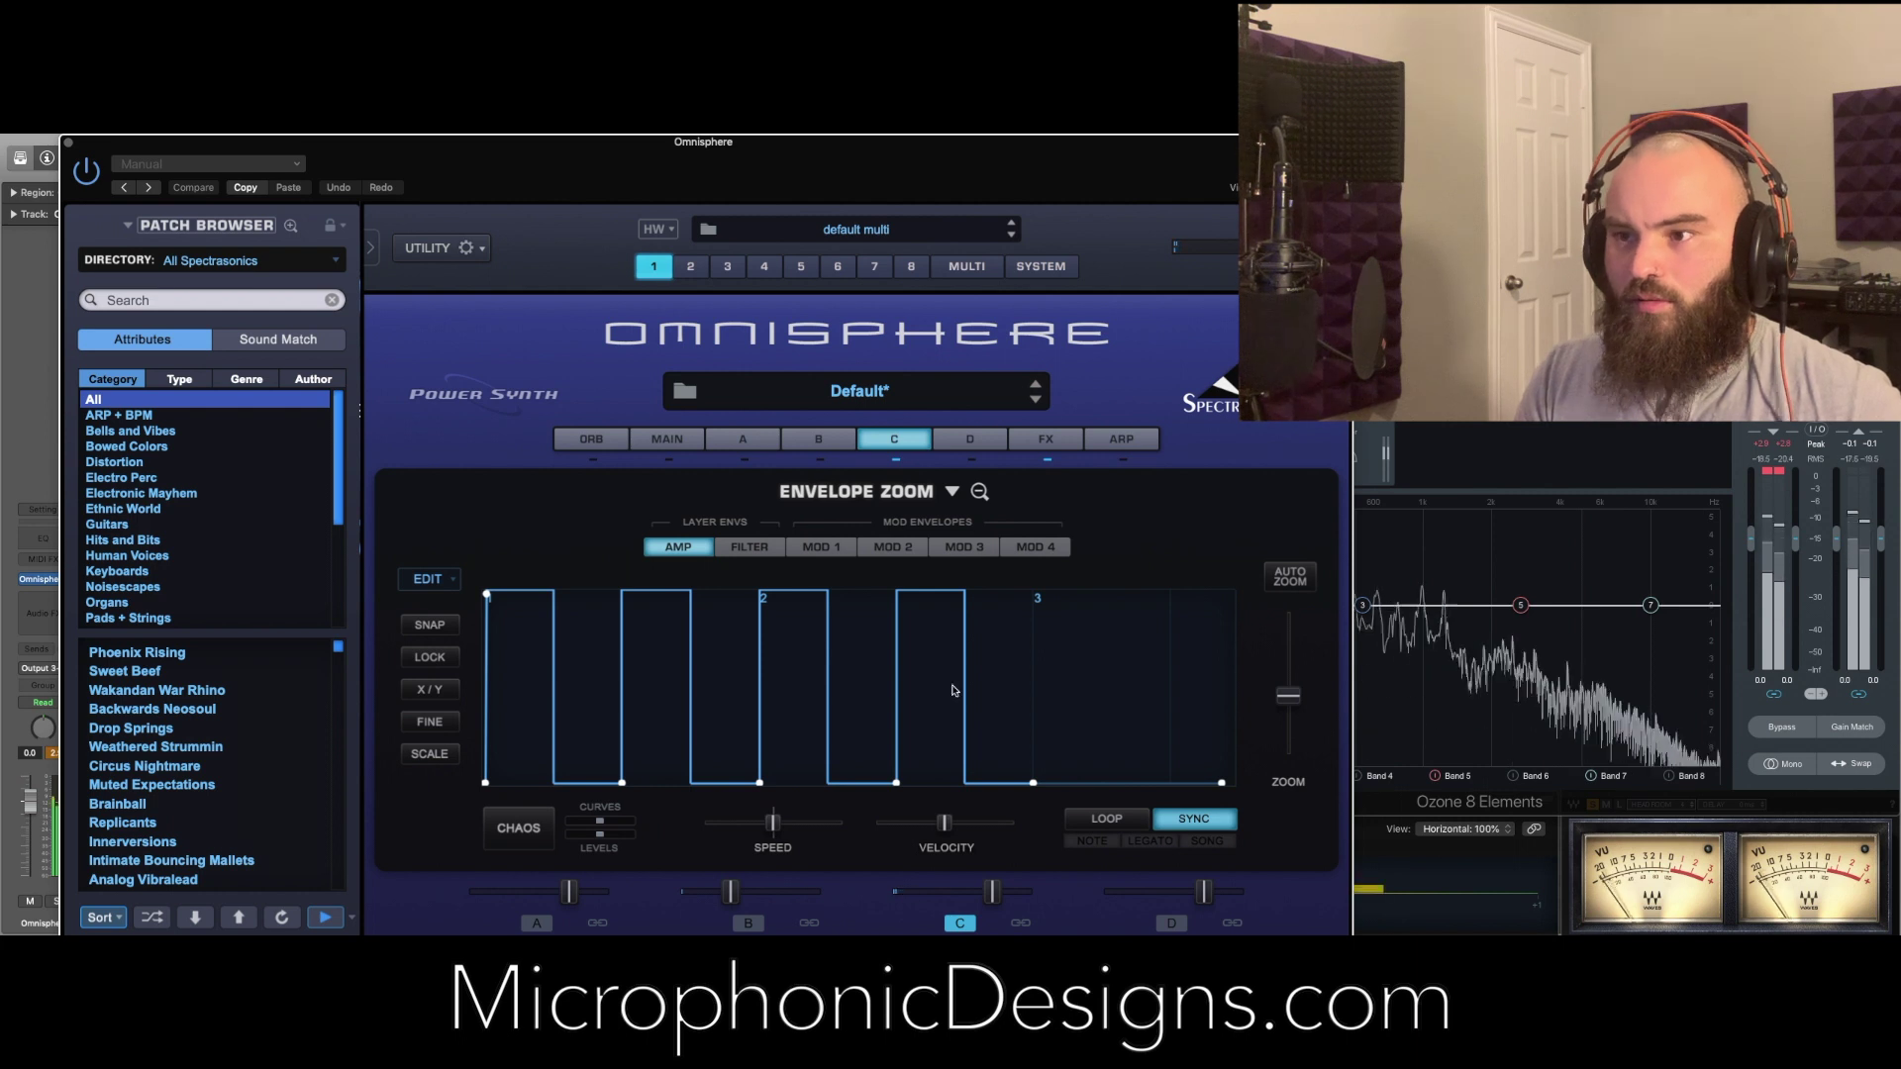
left_click(1105, 819)
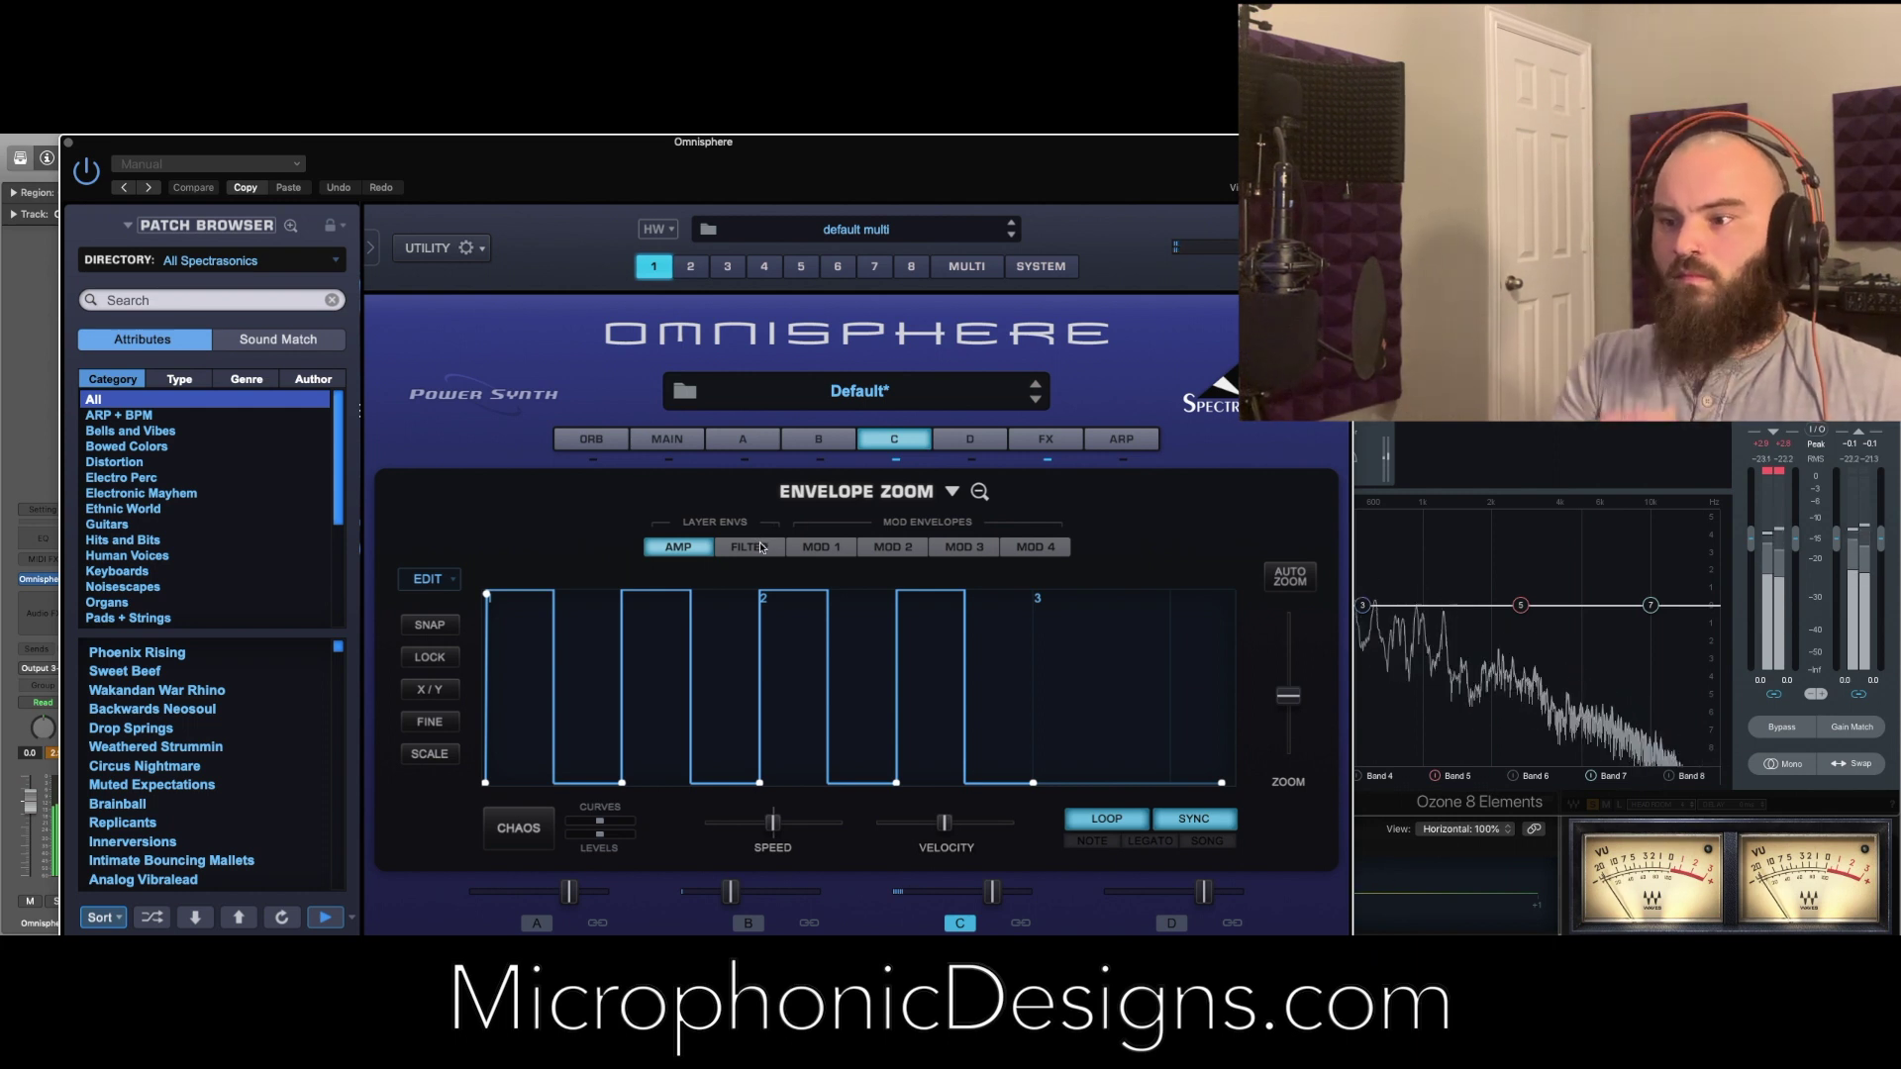
right_click(994, 897)
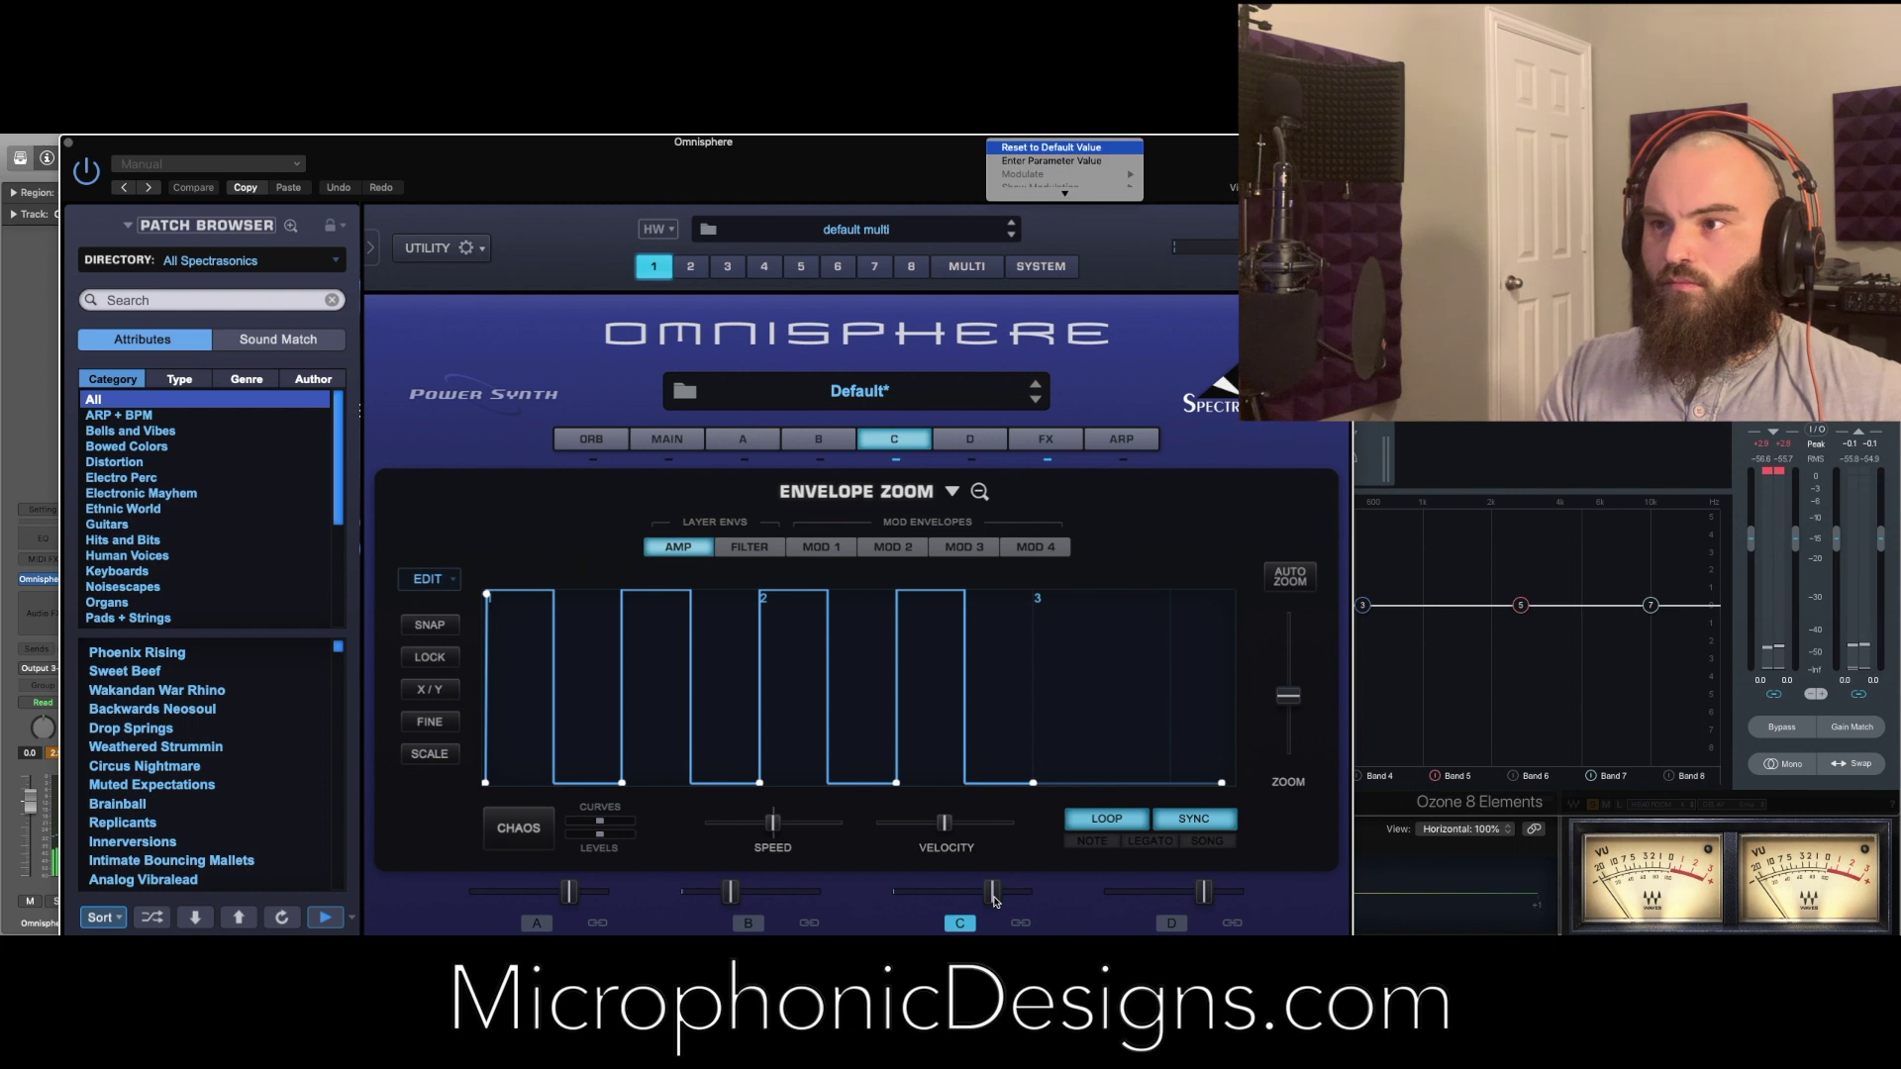
left_click(1113, 562)
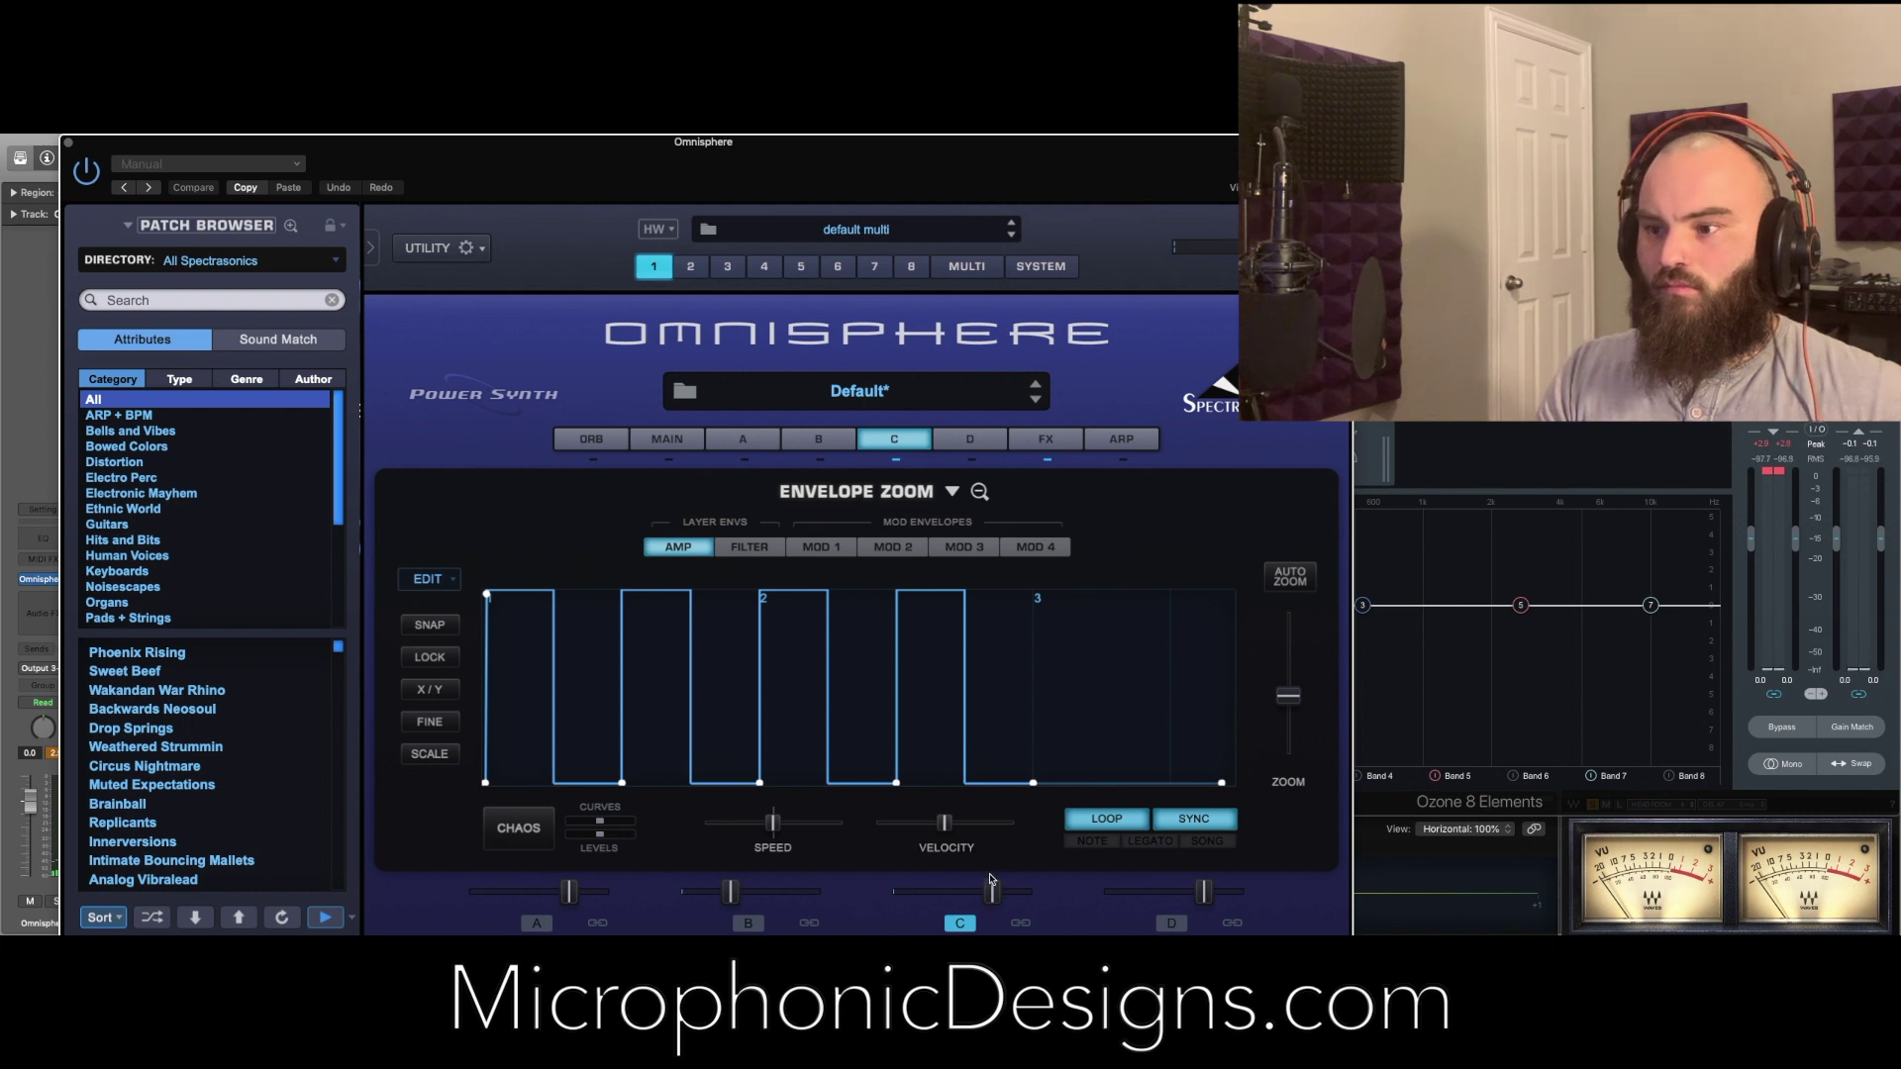
right_click(993, 892)
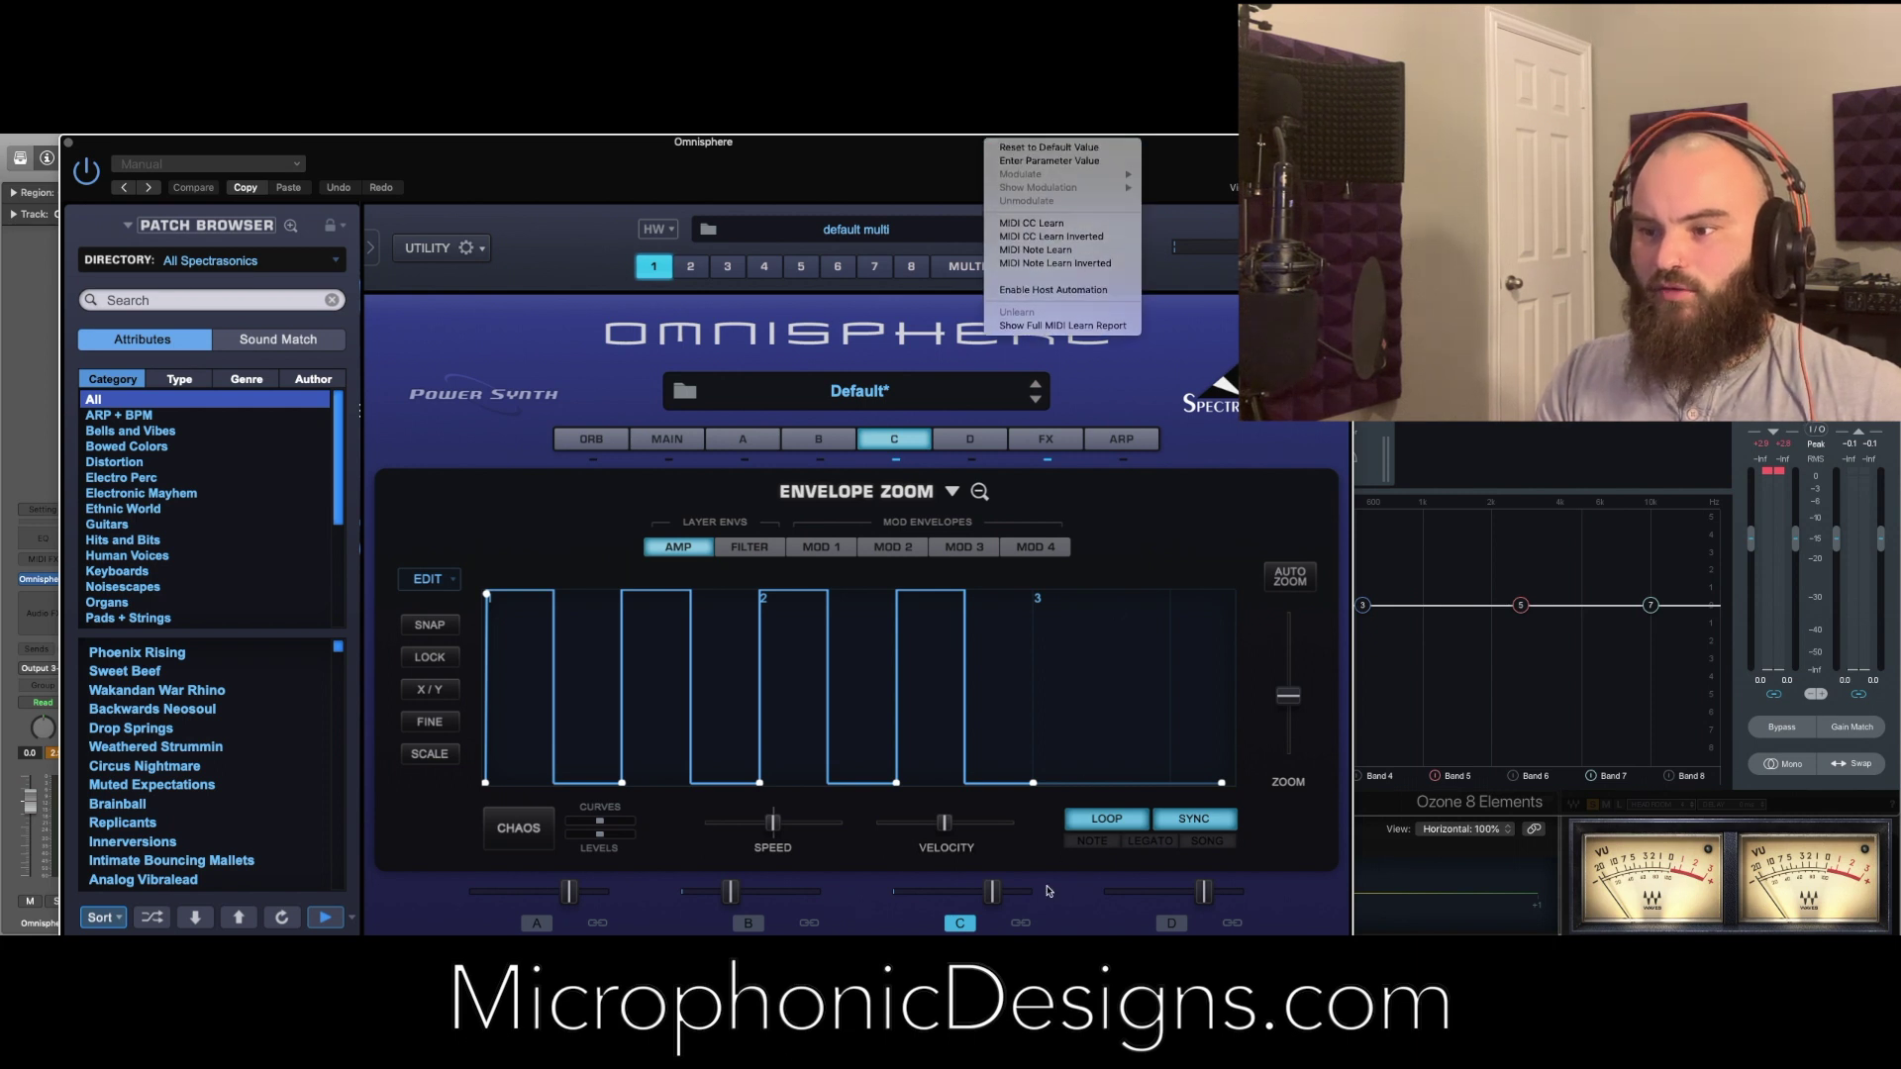
key("Escape")
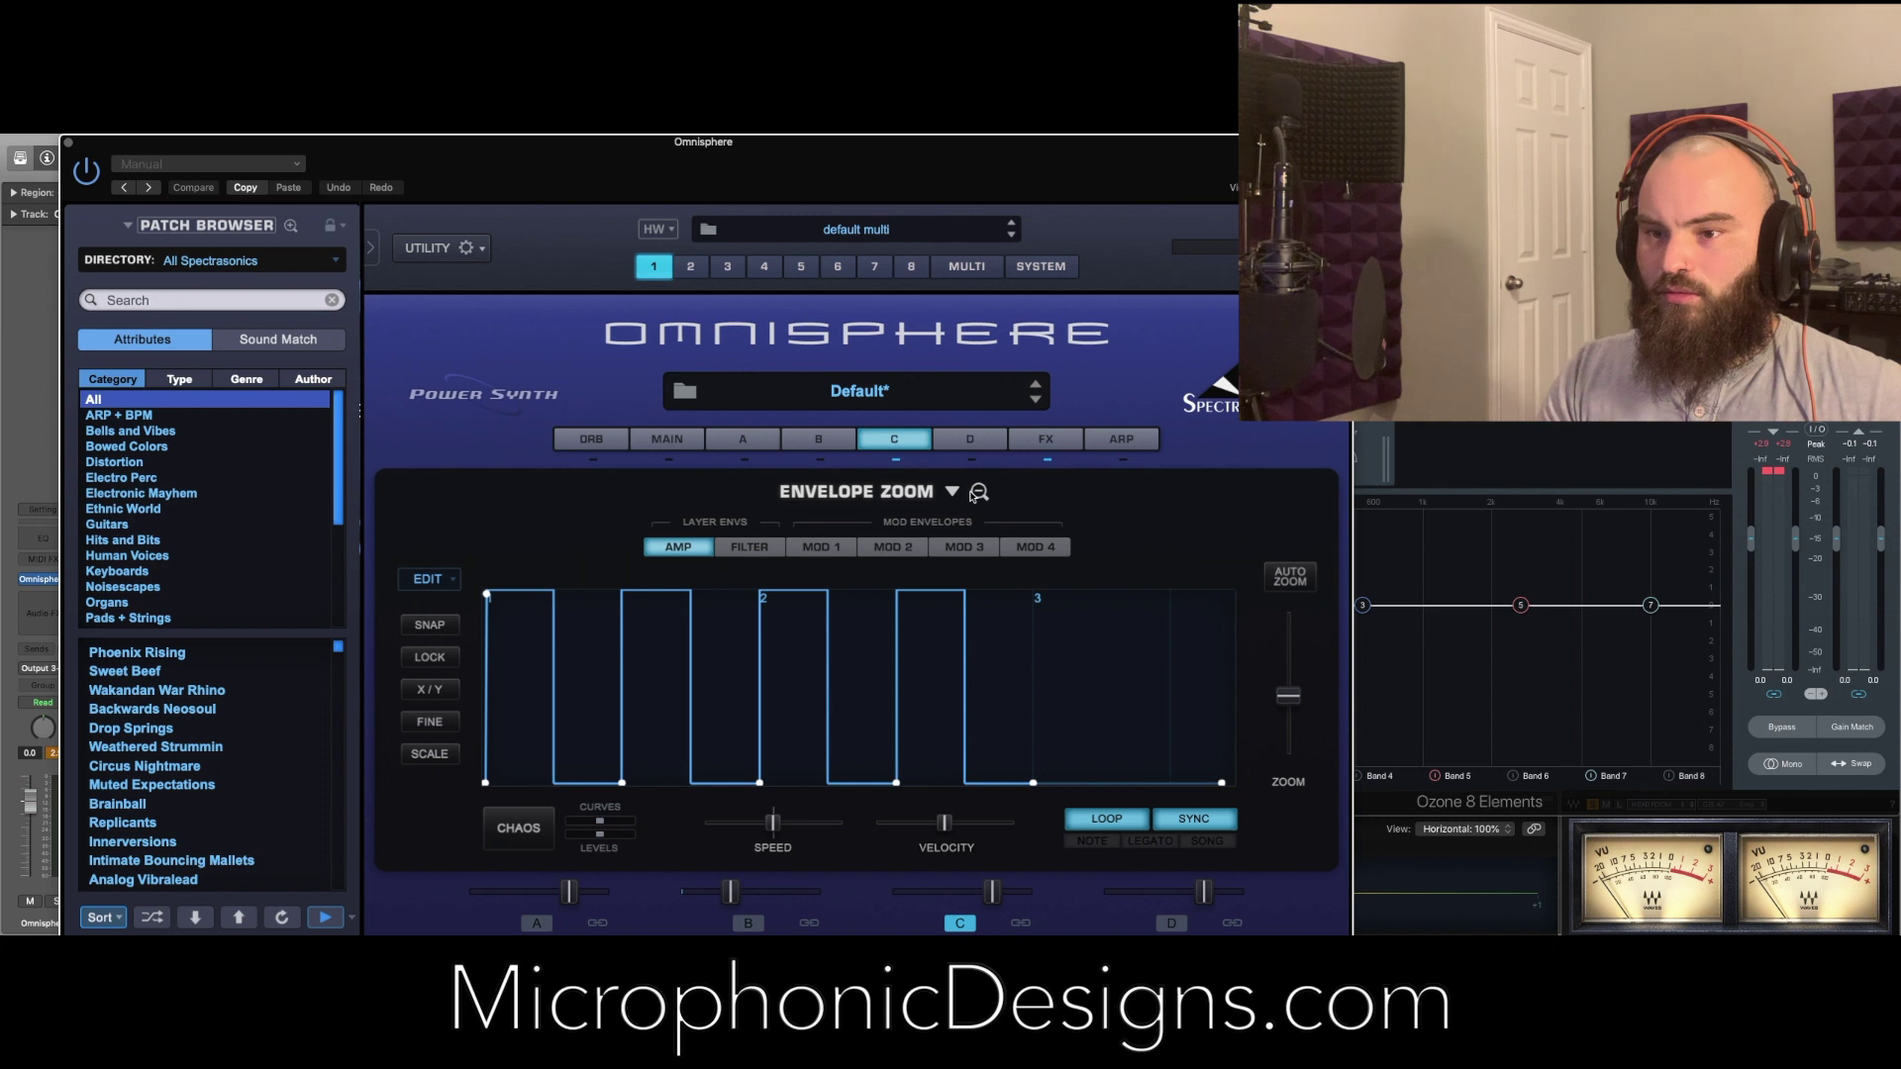
Try raising the Mod 1 envelope's peak to full level, comparing the envelopes of layers B and C
left_click(824, 547)
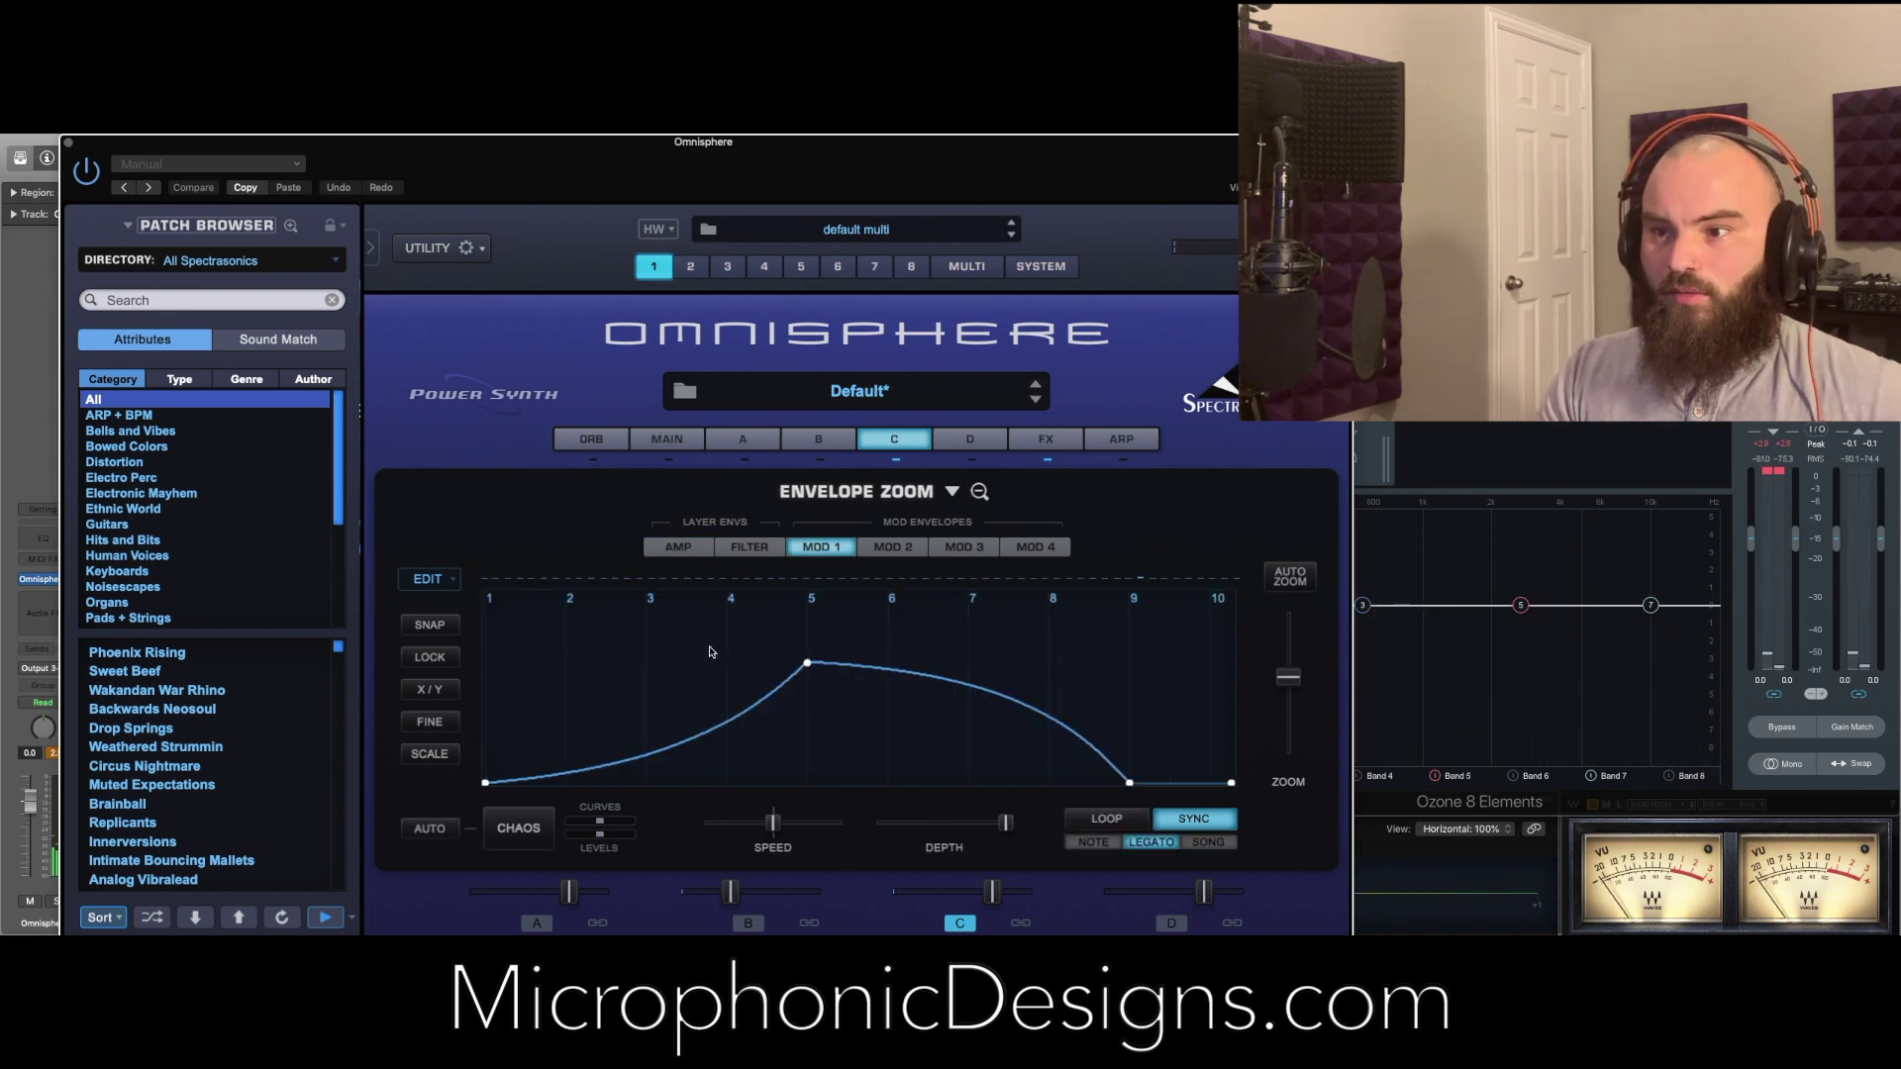
left_click_drag(812, 665, 813, 594)
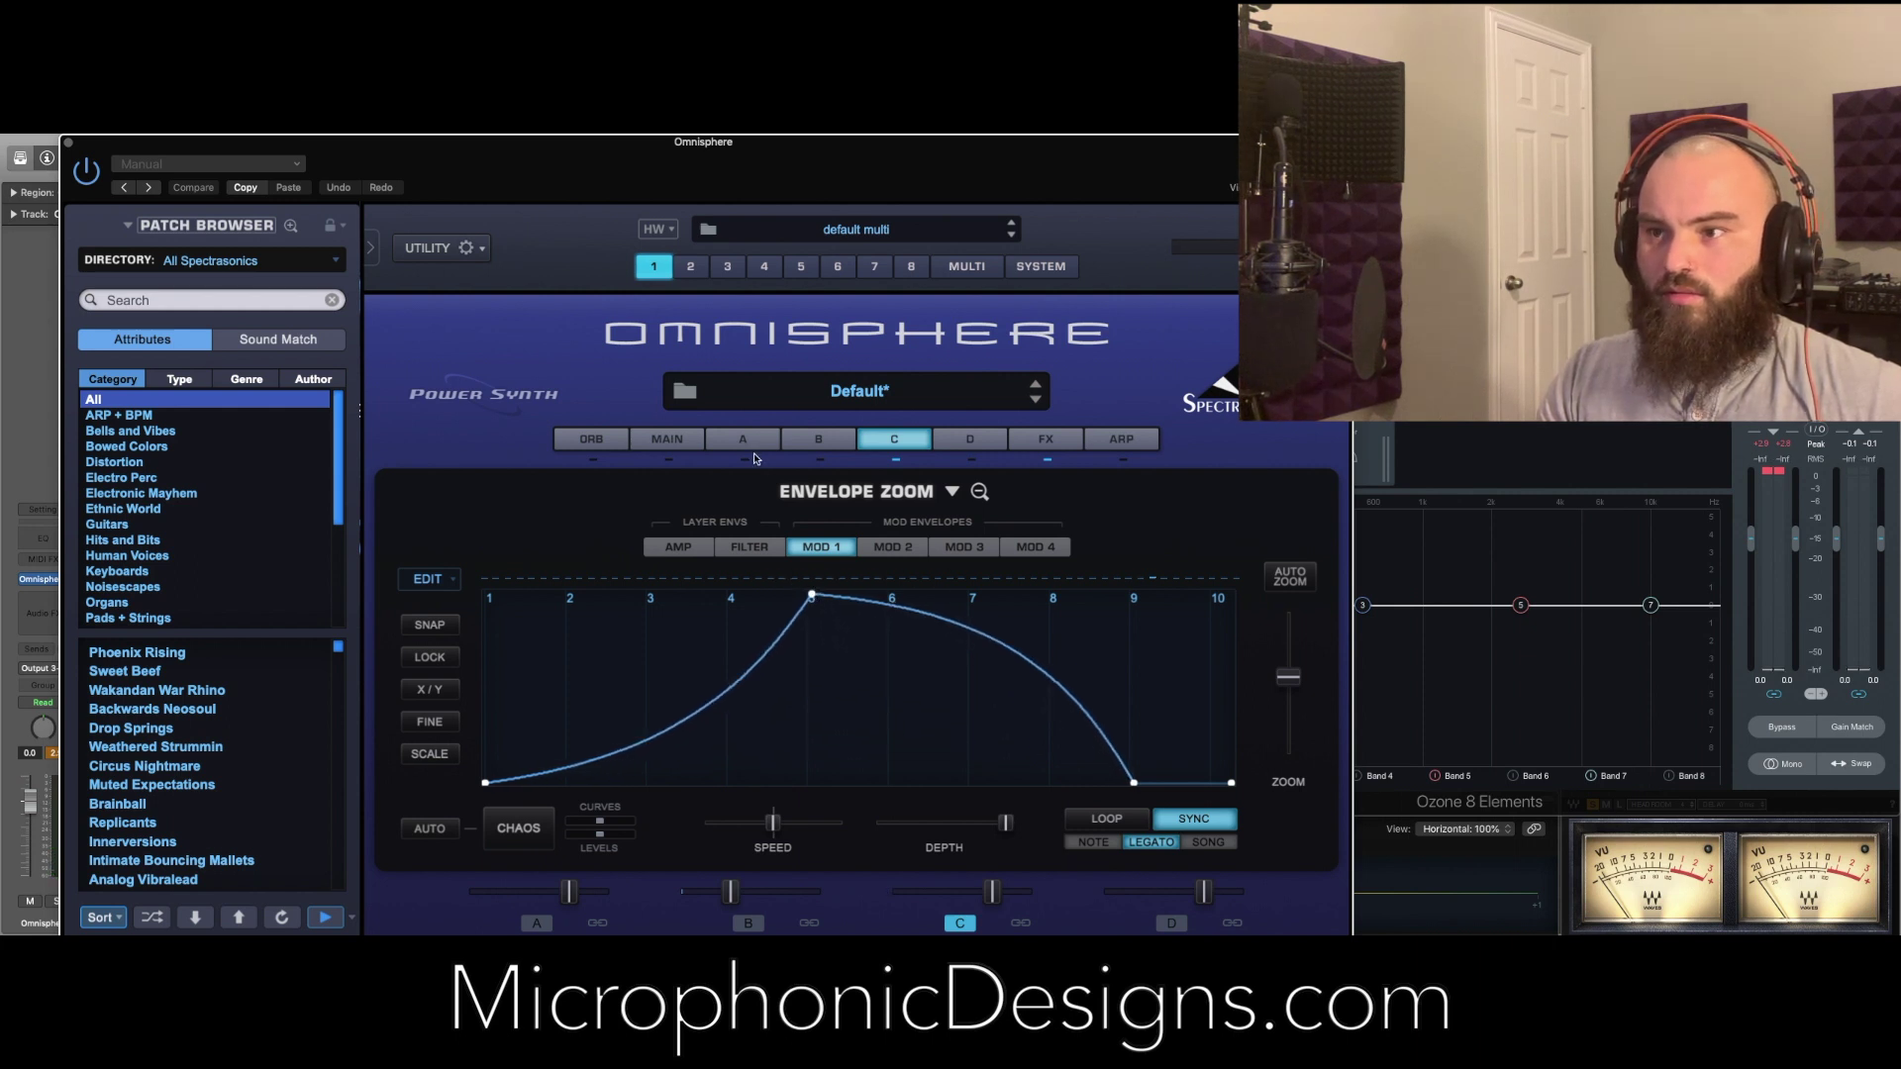
left_click(811, 444)
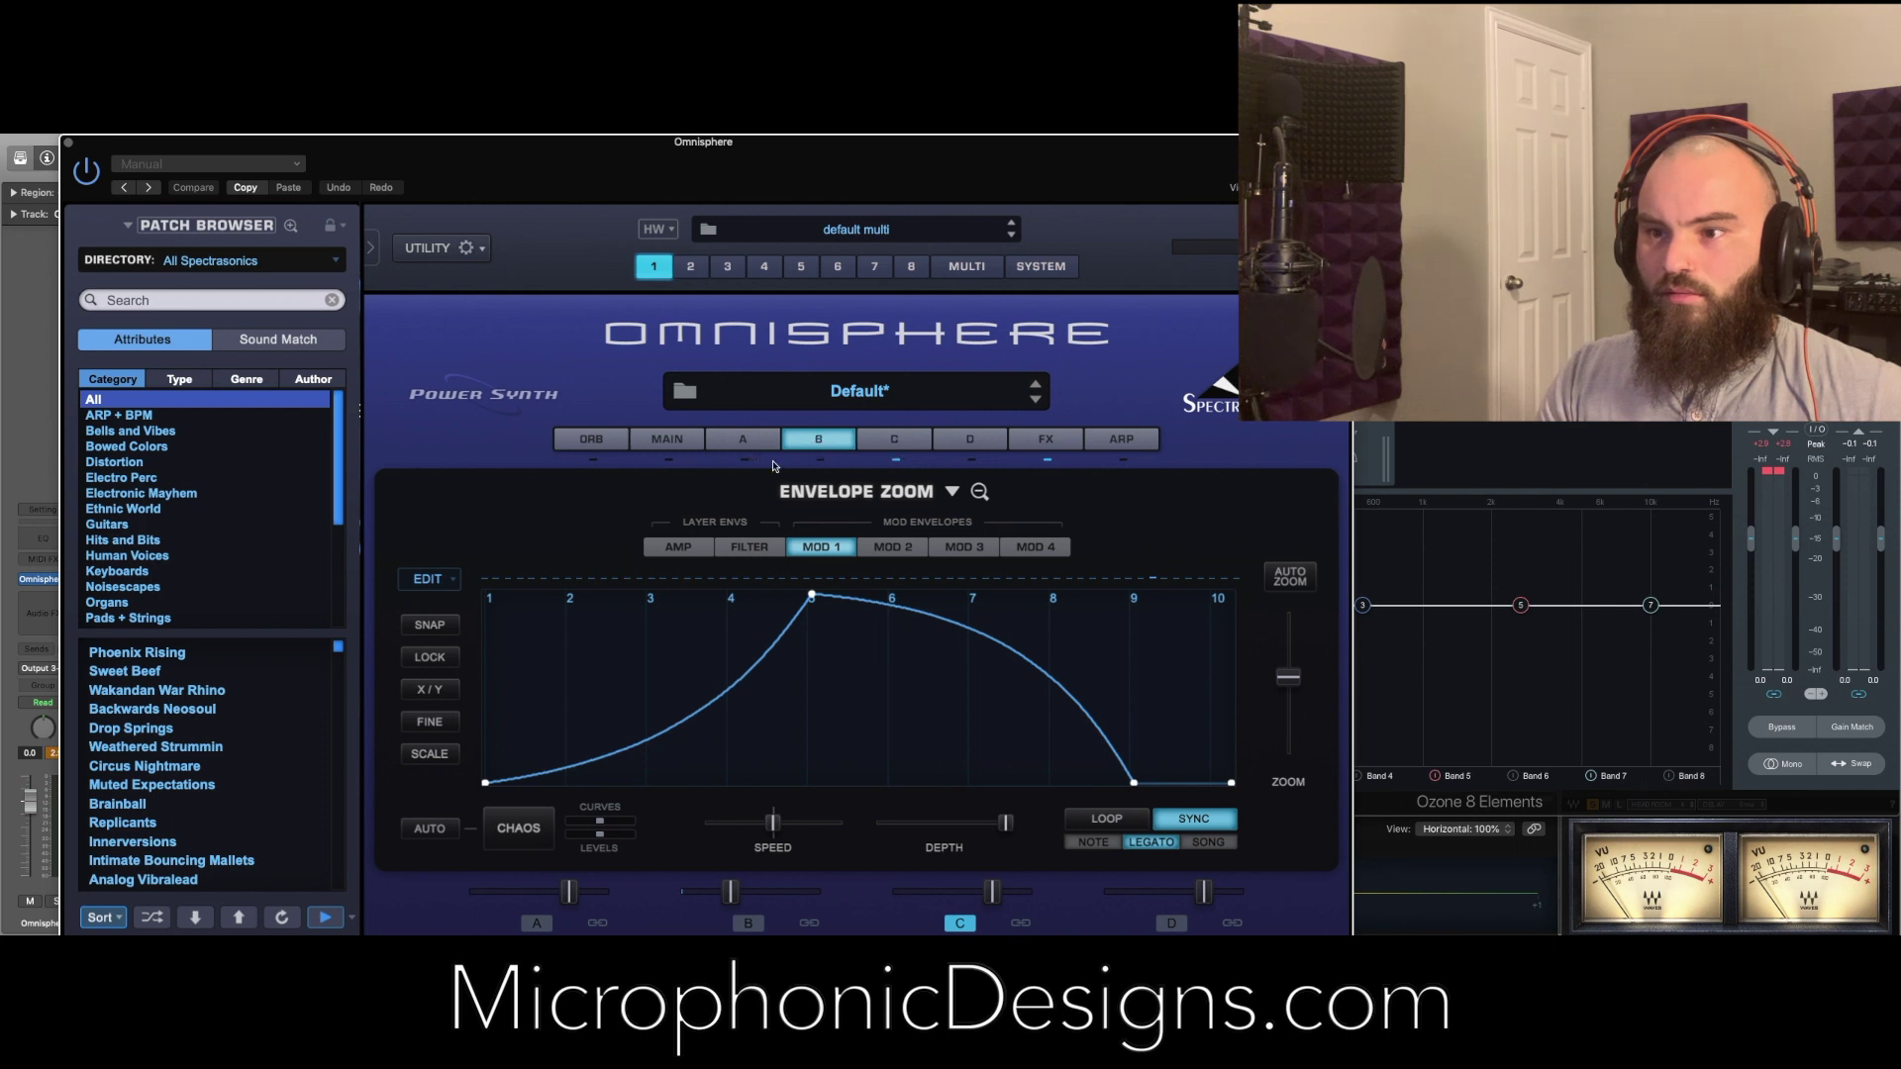
left_click(708, 549)
left_click(803, 549)
left_click(894, 440)
left_click(888, 548)
left_click(817, 550)
left_click(888, 547)
left_click(820, 548)
left_click_drag(811, 595, 810, 659)
Review the amp and modulation envelopes across the layers and return to layer C
left_click(888, 548)
left_click(936, 550)
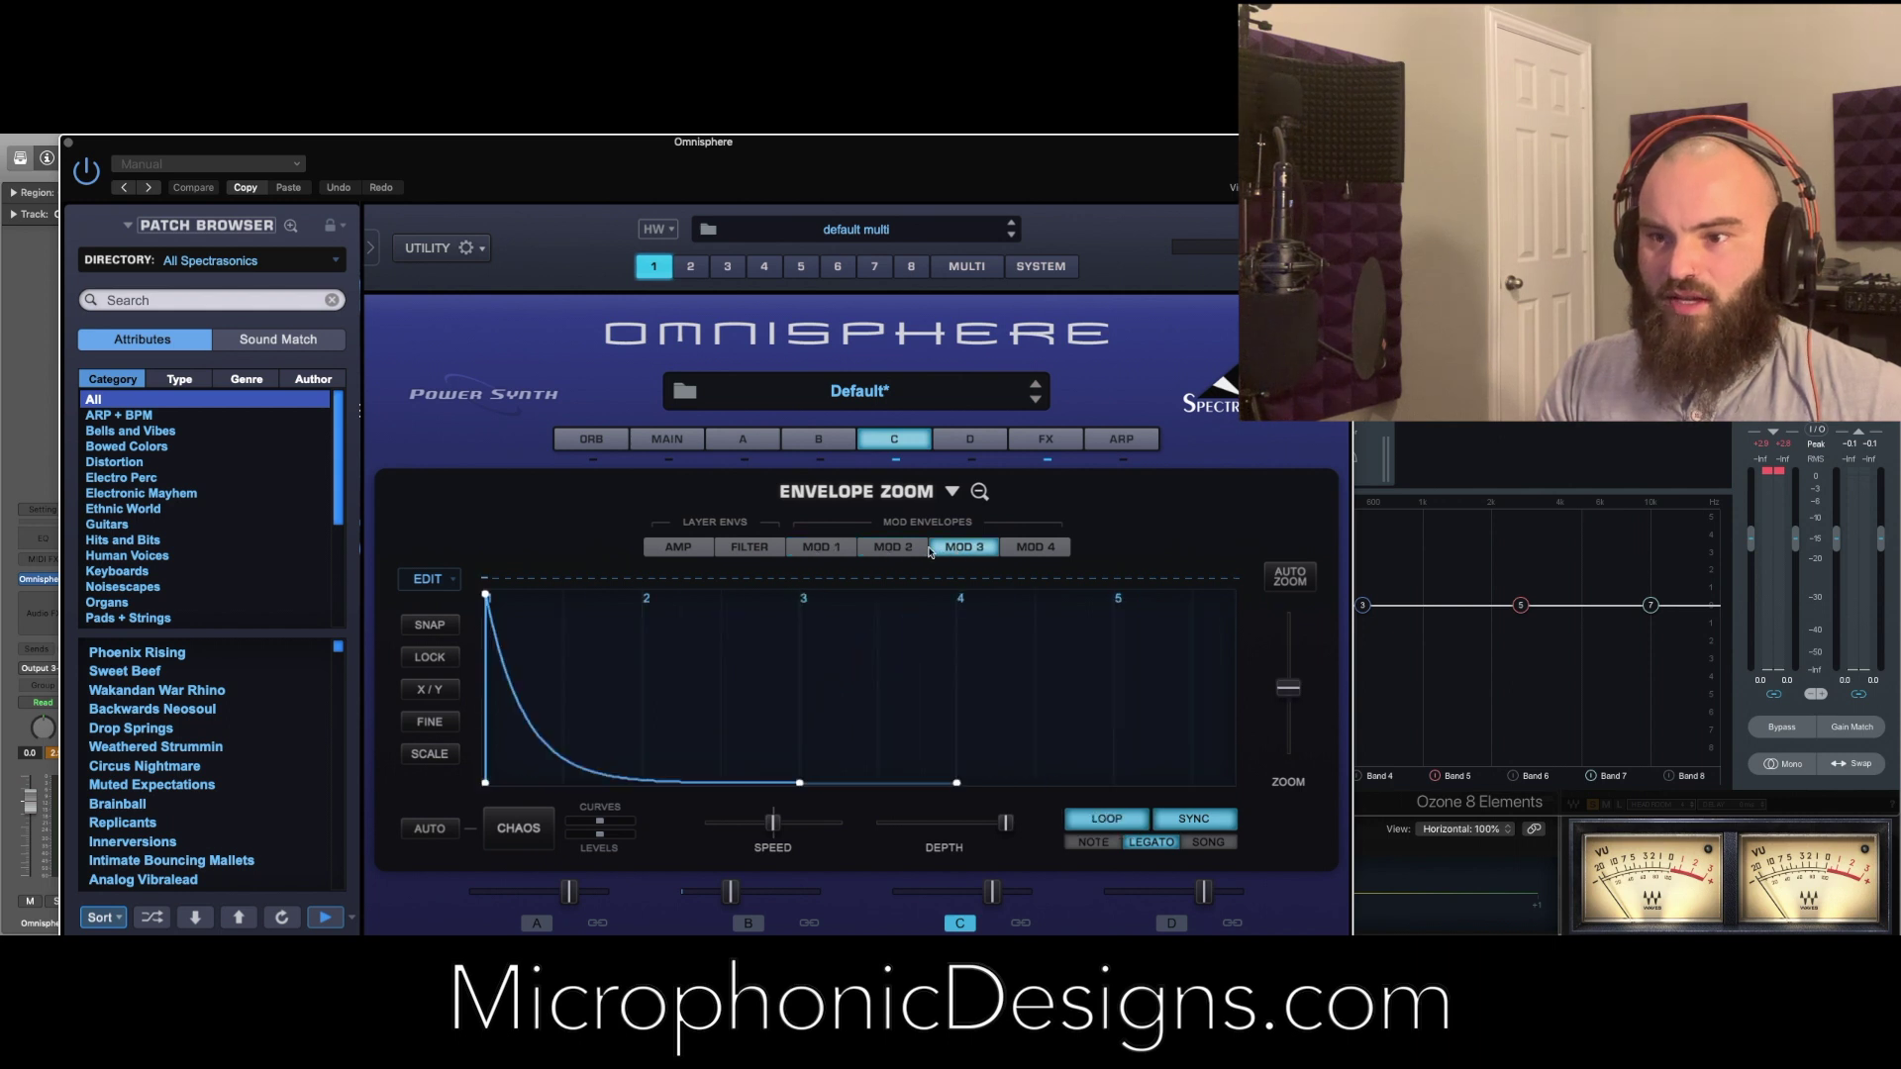
left_click(818, 441)
left_click(745, 442)
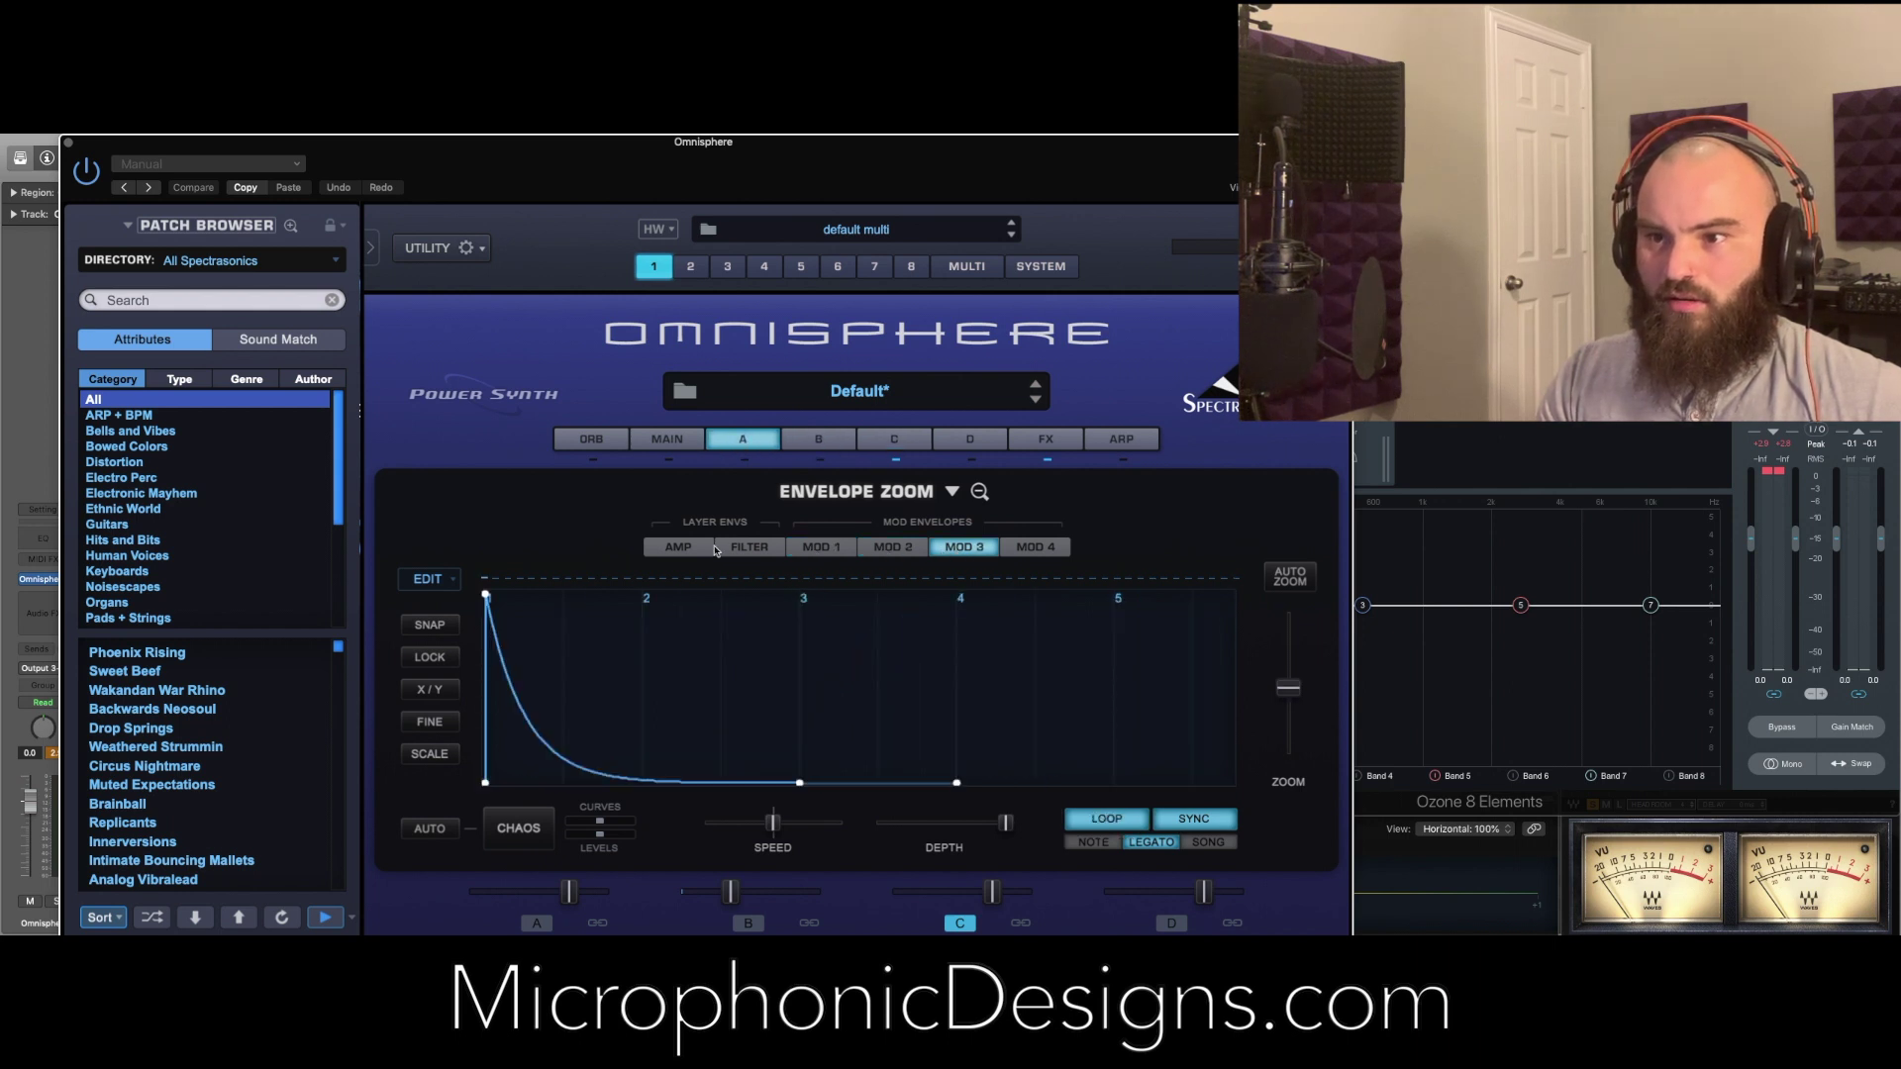
left_click(699, 549)
left_click(822, 441)
left_click(891, 442)
left_click(960, 435)
left_click(901, 441)
Reshape layer C's Mod 3 envelope into a slow curved rise peaking at about beat 5, with Lock enabled
left_click(960, 548)
left_click(896, 549)
left_click(962, 549)
left_click_drag(485, 595, 744, 594)
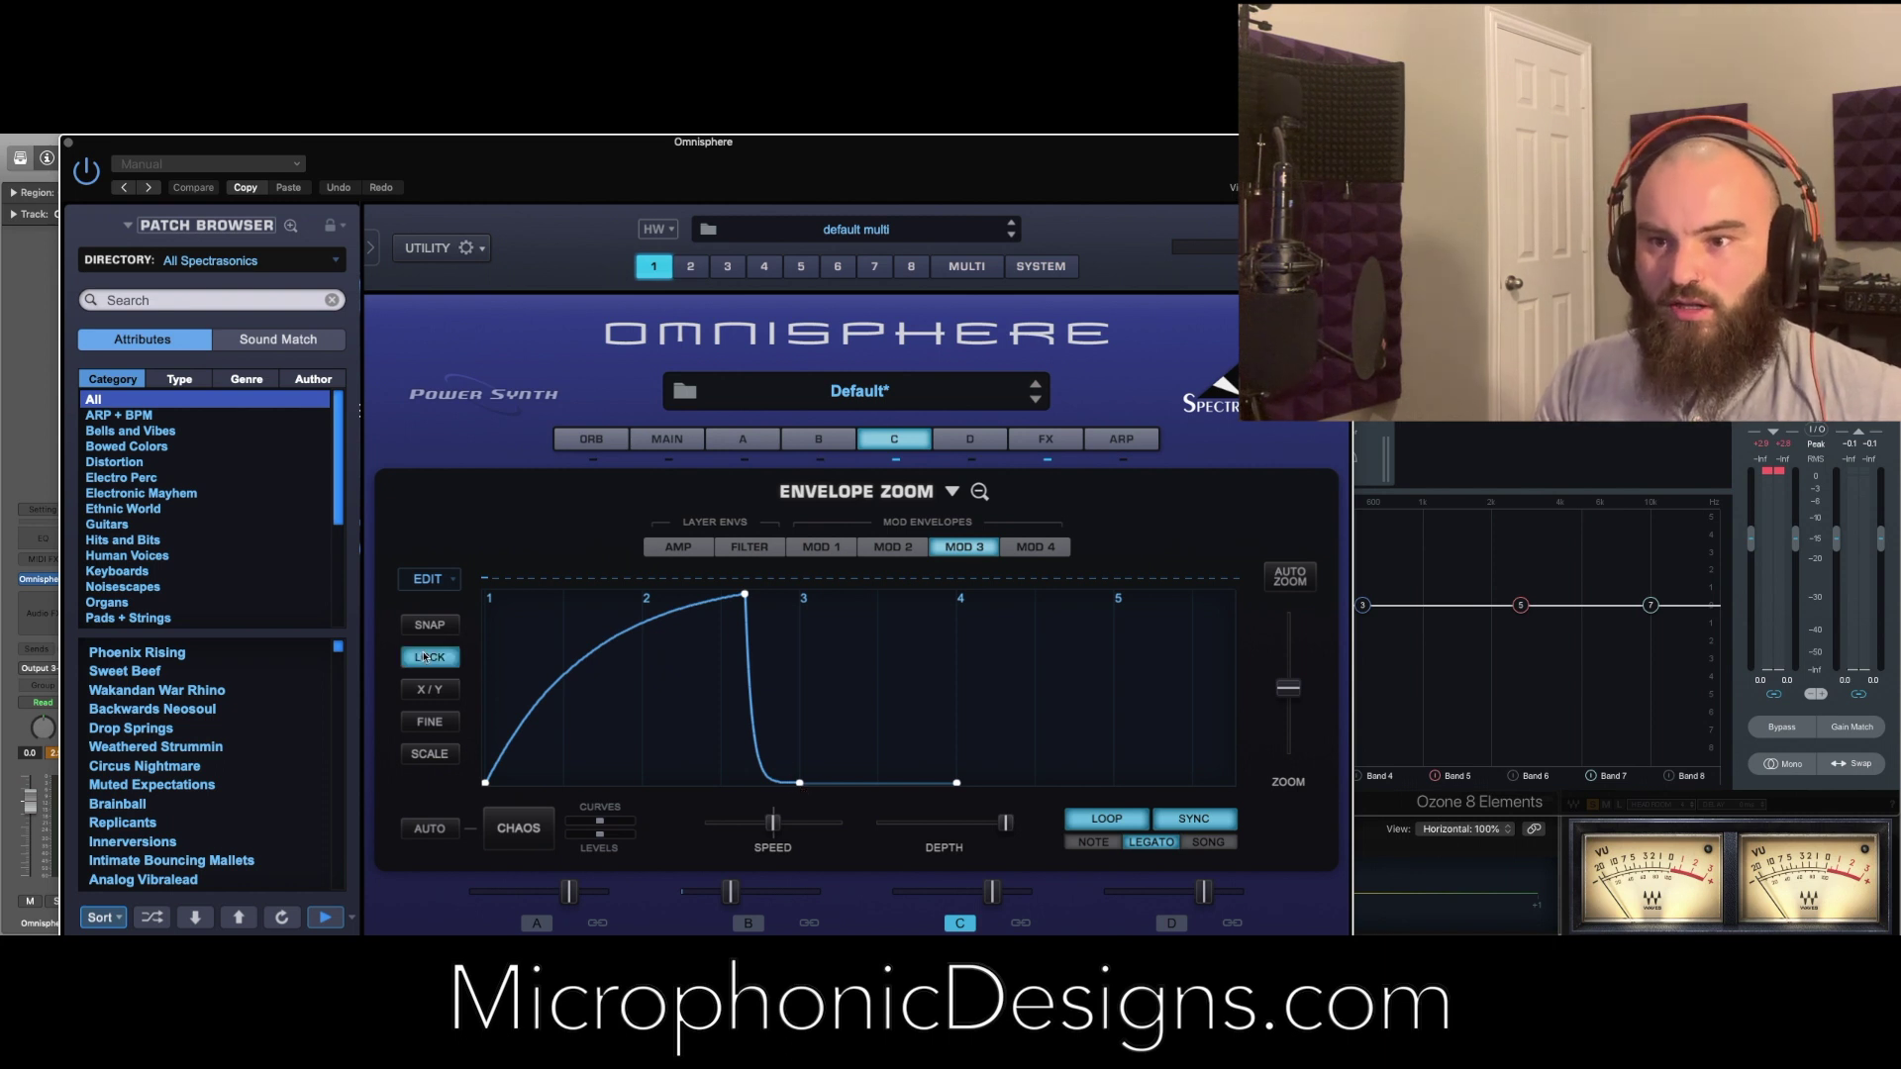
left_click_drag(747, 597, 1116, 594)
left_click_drag(829, 634, 829, 624)
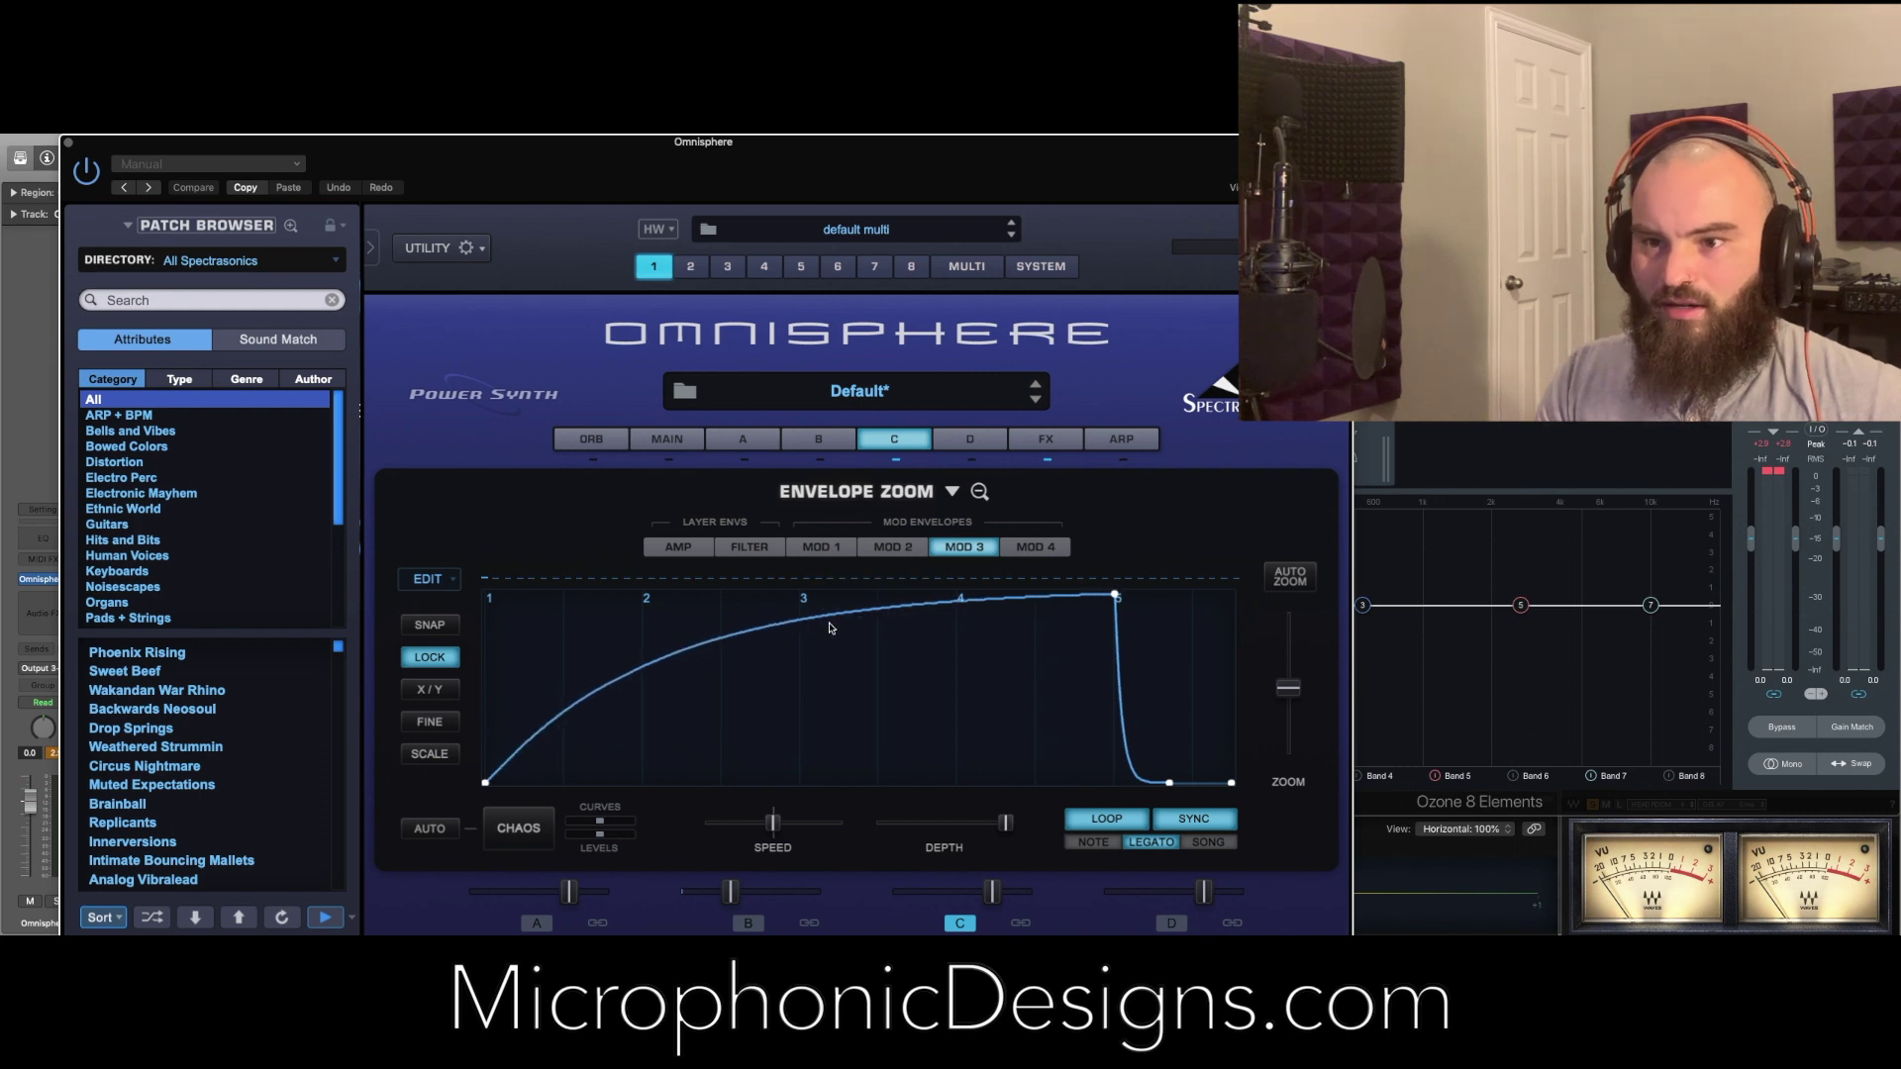
Route Mod Envelope3 to Amplitude in the fourth slot of layer C's modulation matrix
left_click(884, 445)
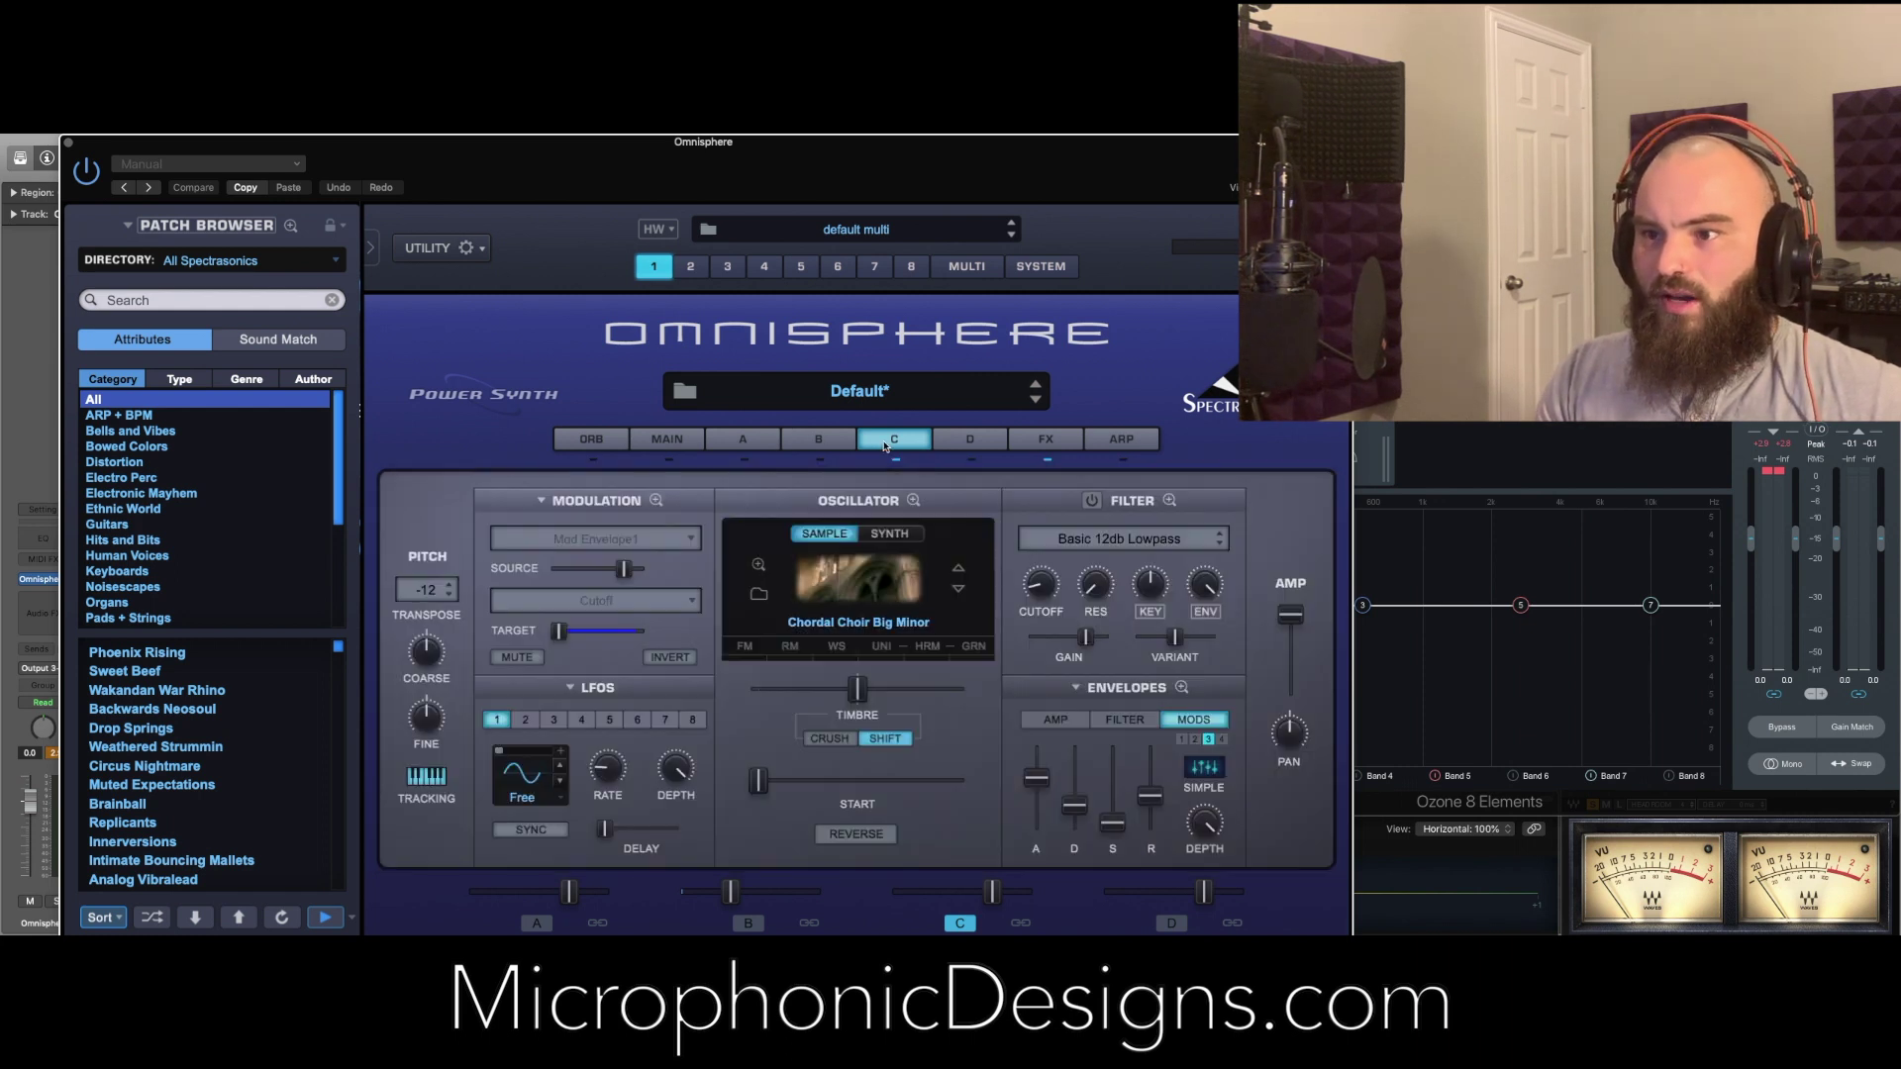
left_click(656, 500)
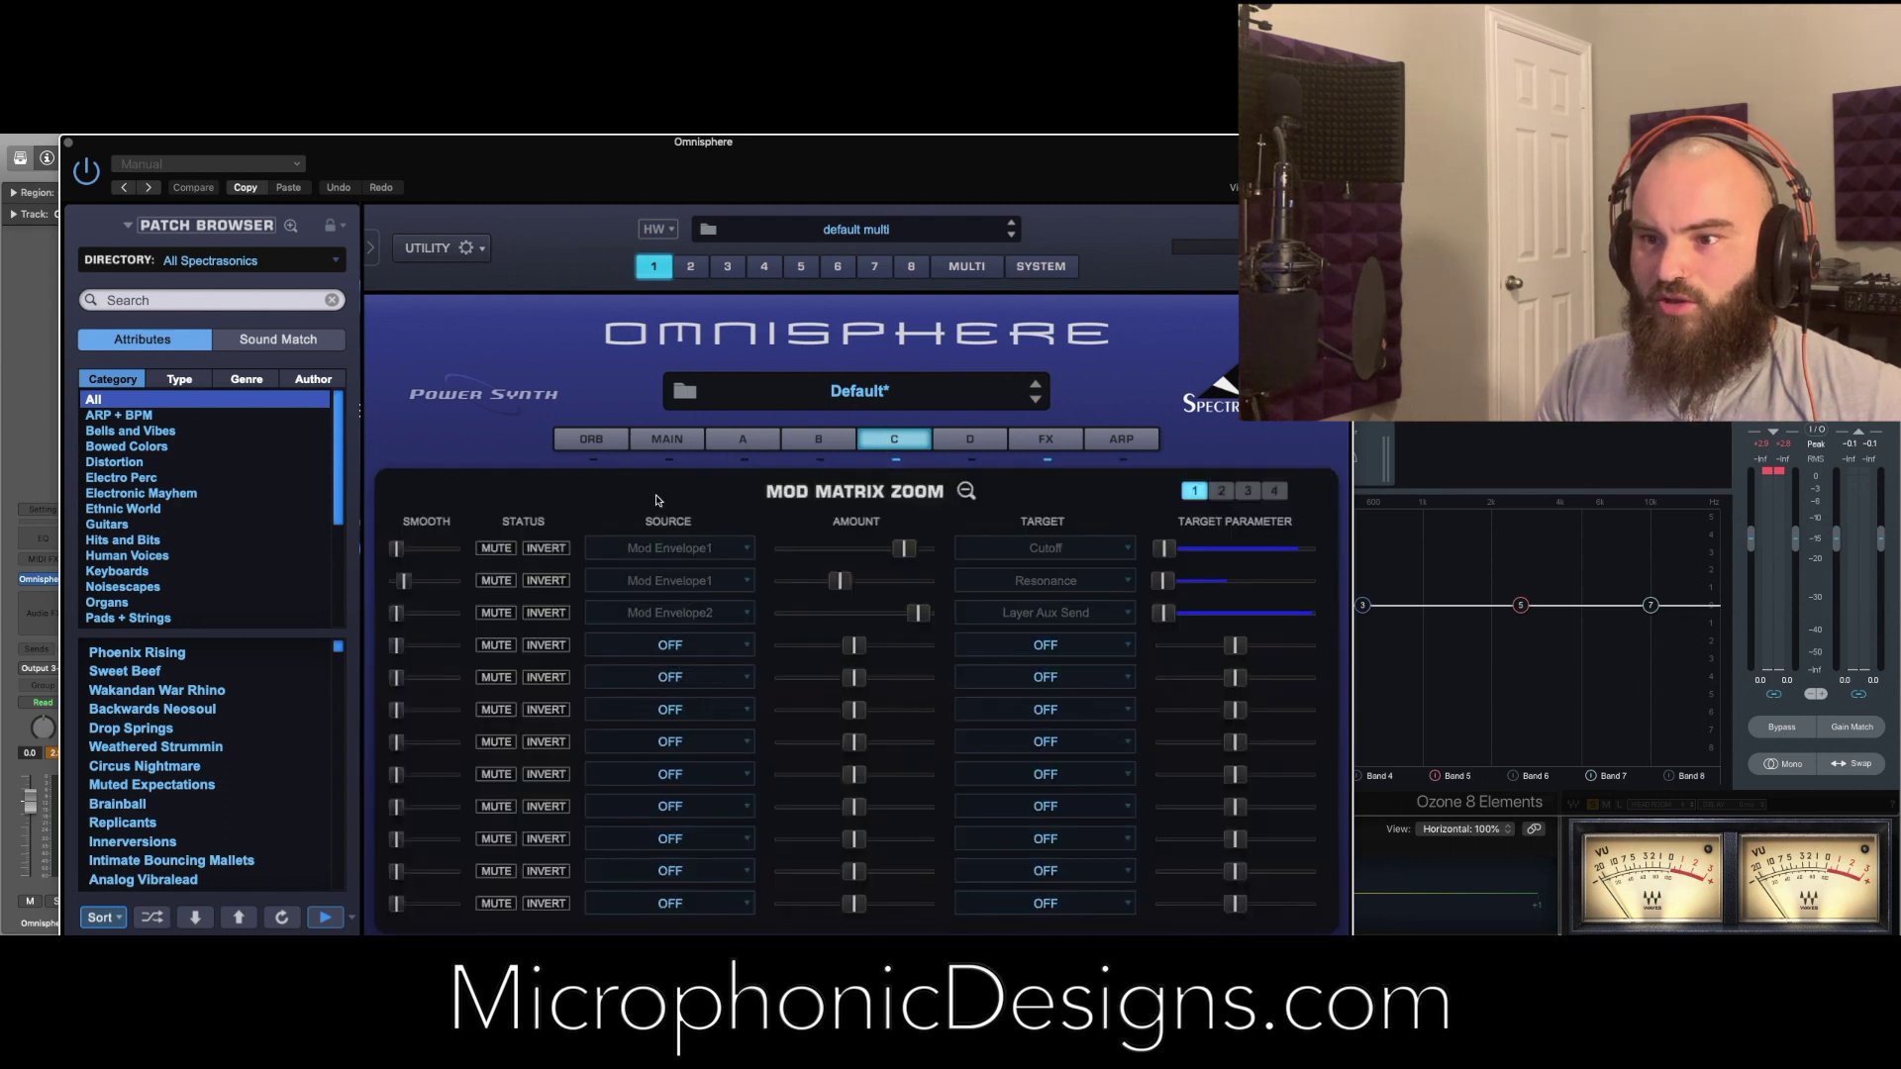
left_click(671, 640)
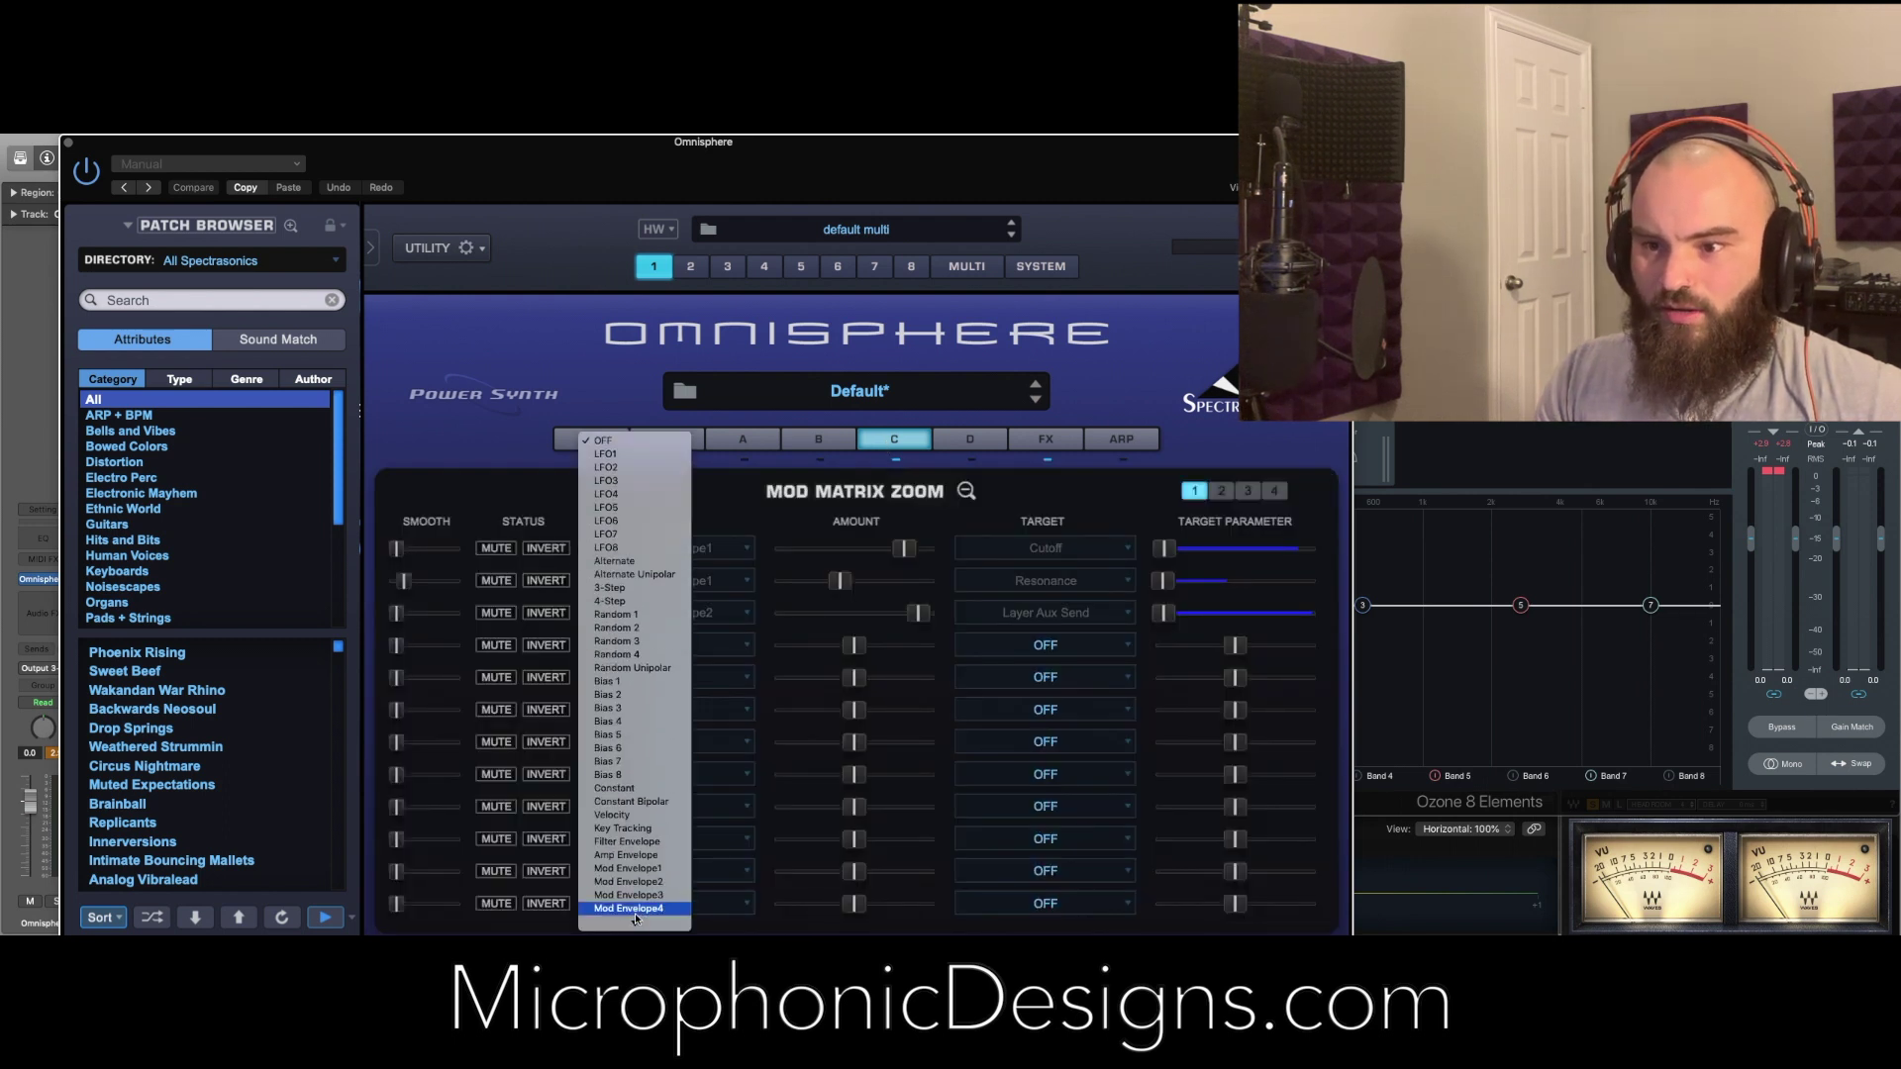
left_click(639, 895)
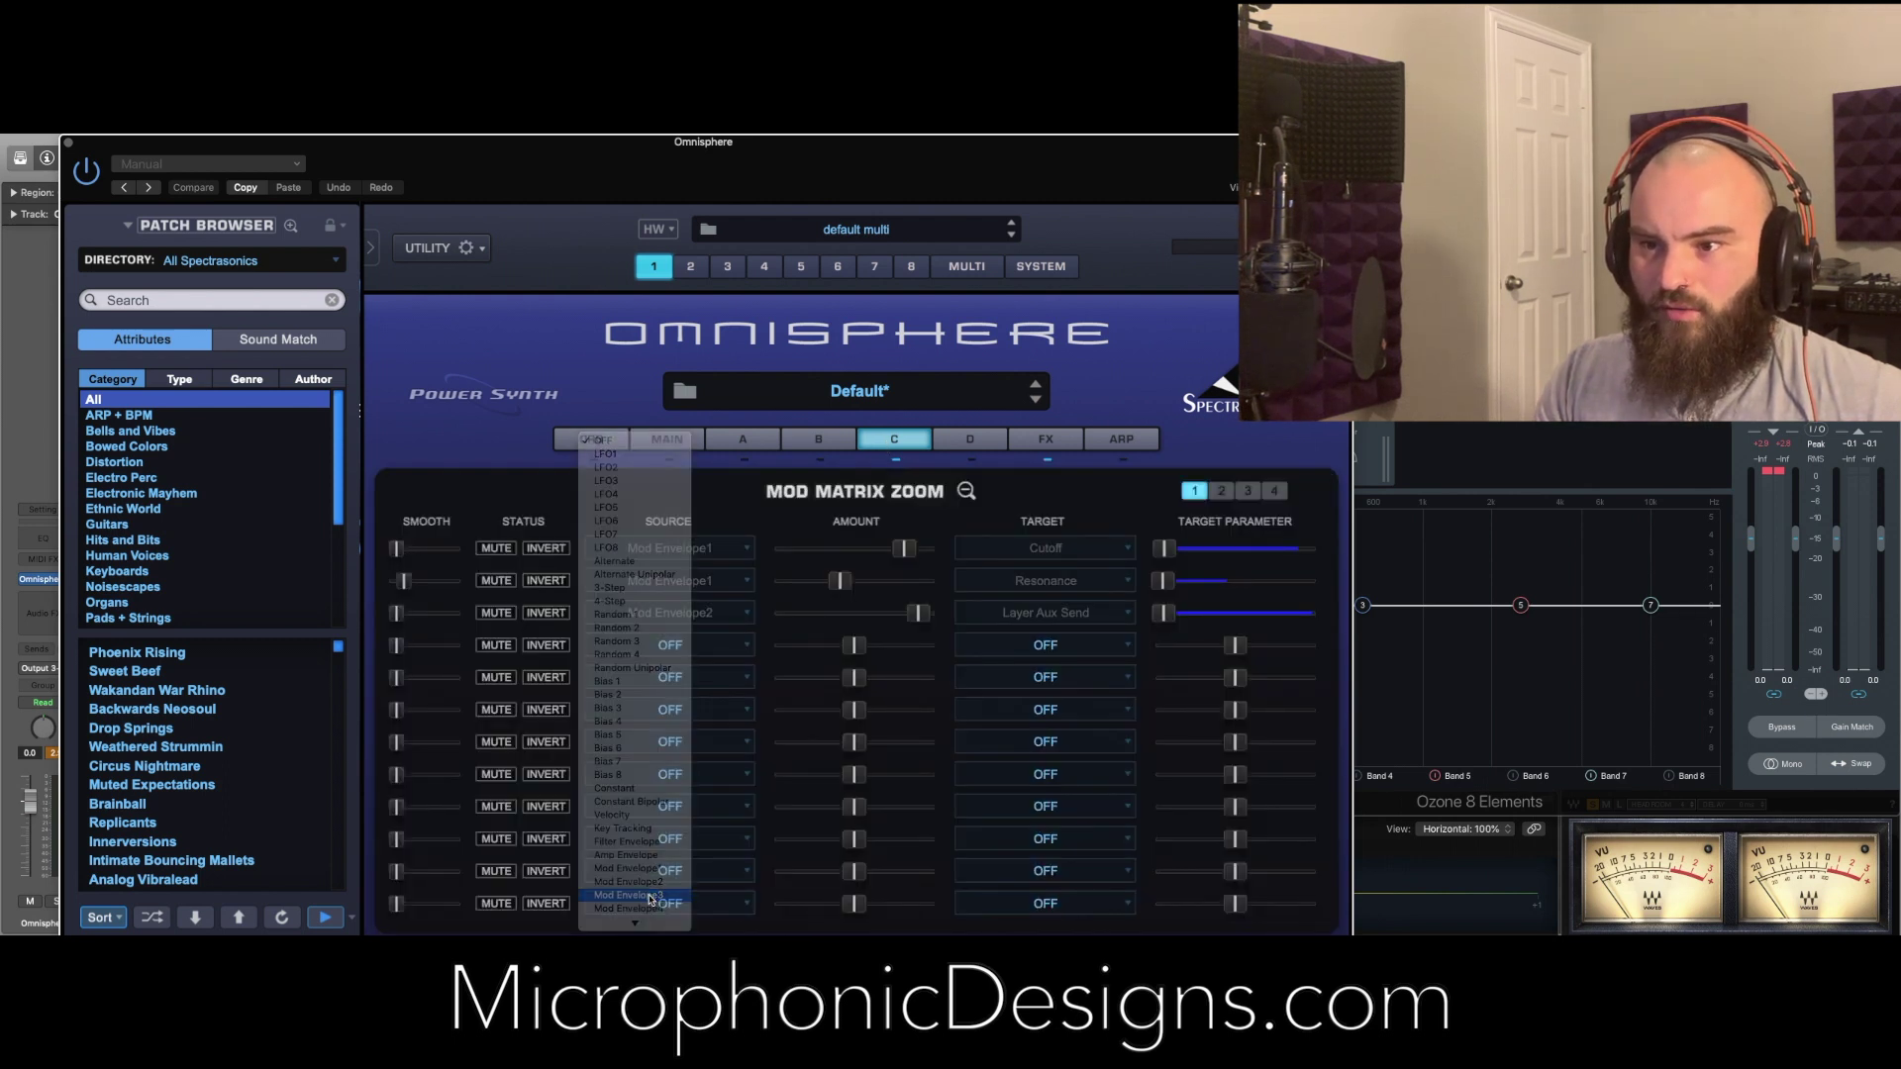
left_click(1032, 645)
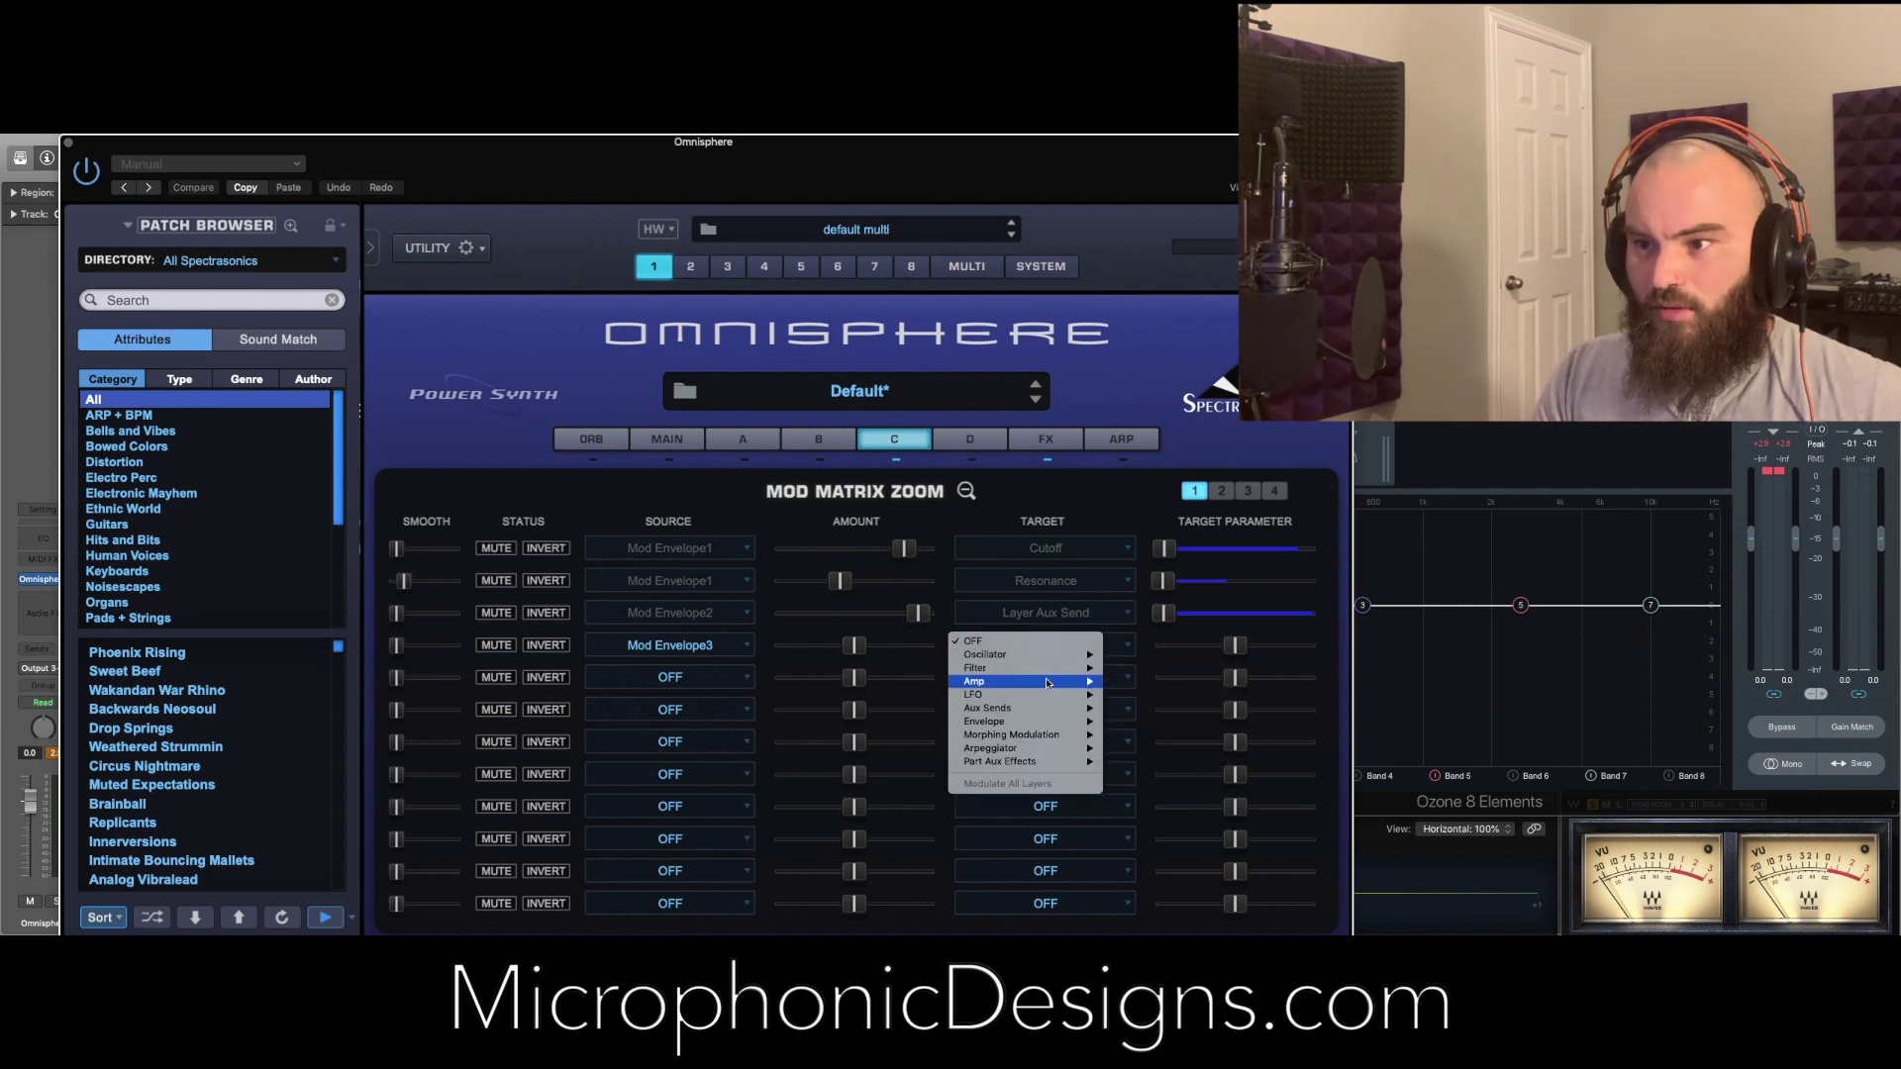
mouse_move(1049, 687)
left_click(1116, 683)
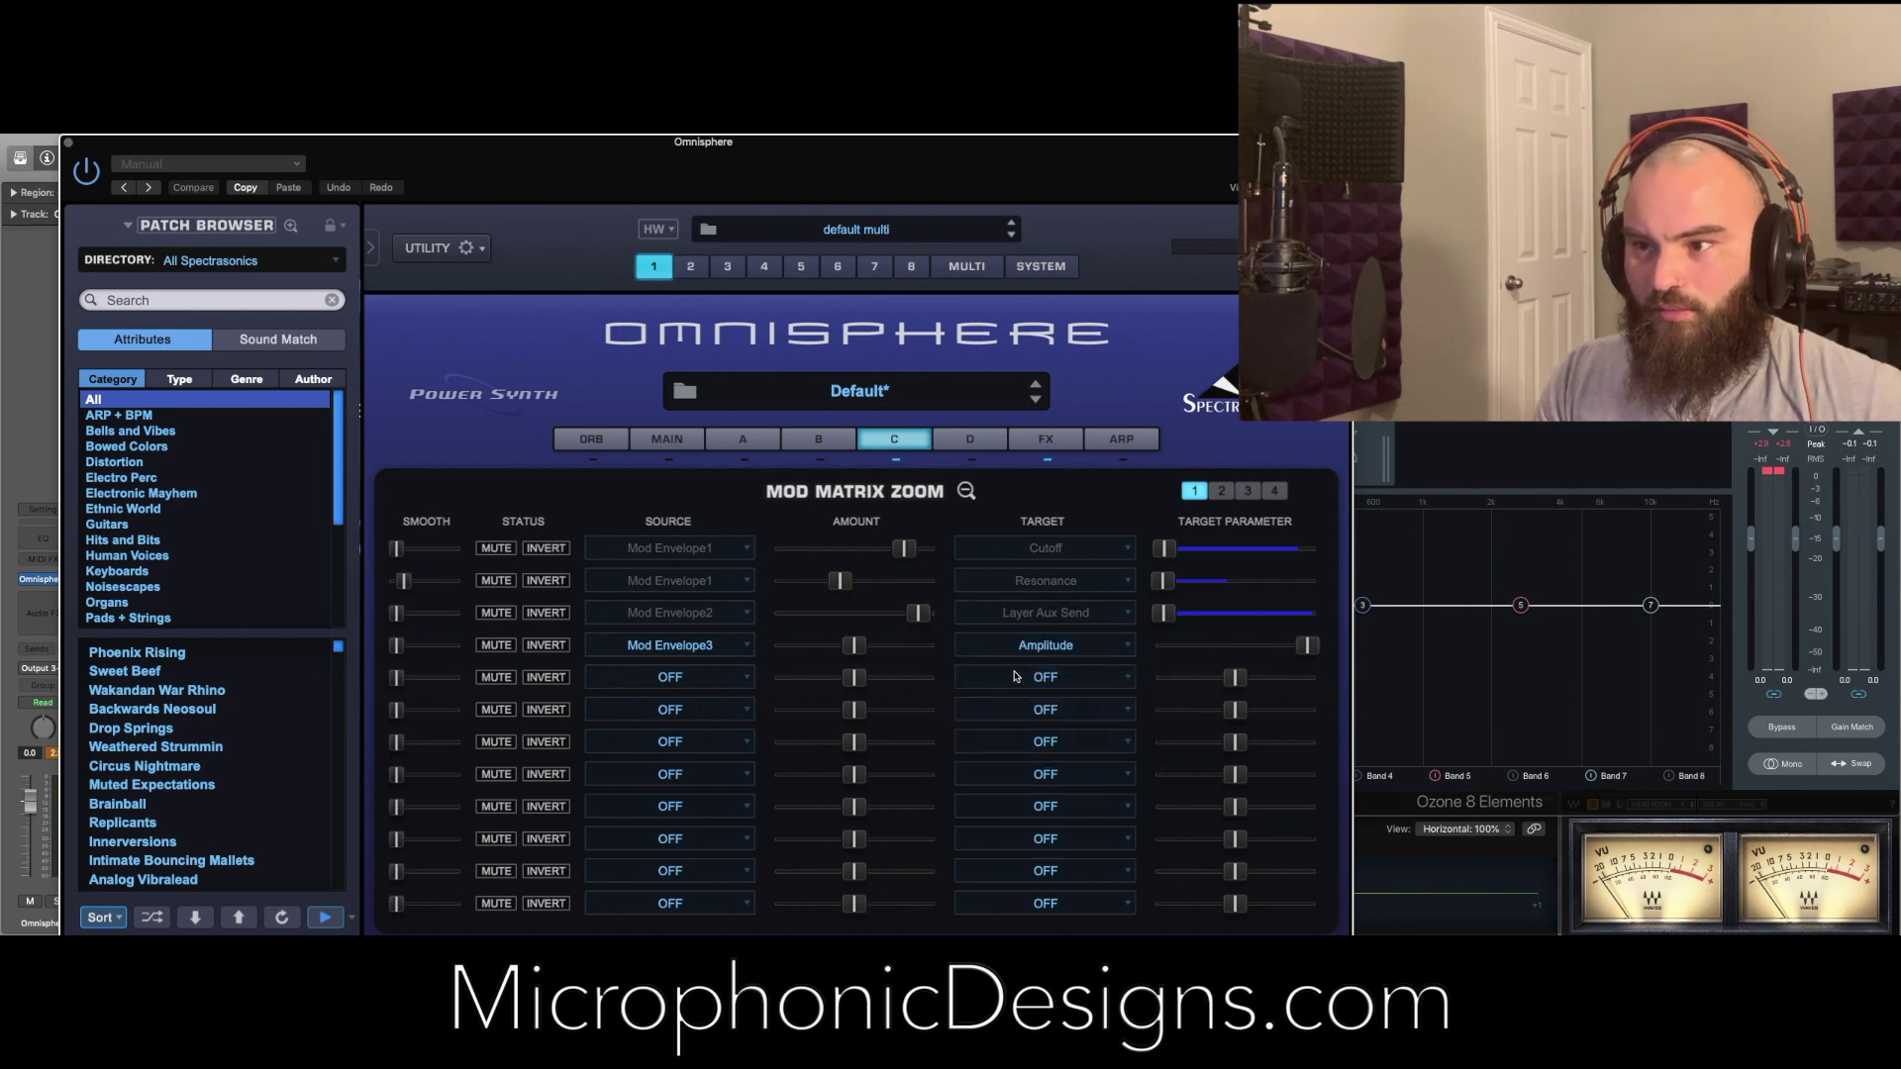
Lower the Amplitude target parameter to its minimum and raise the Mod Envelope3 amount to nearly full
left_click_drag(1307, 646, 1268, 654)
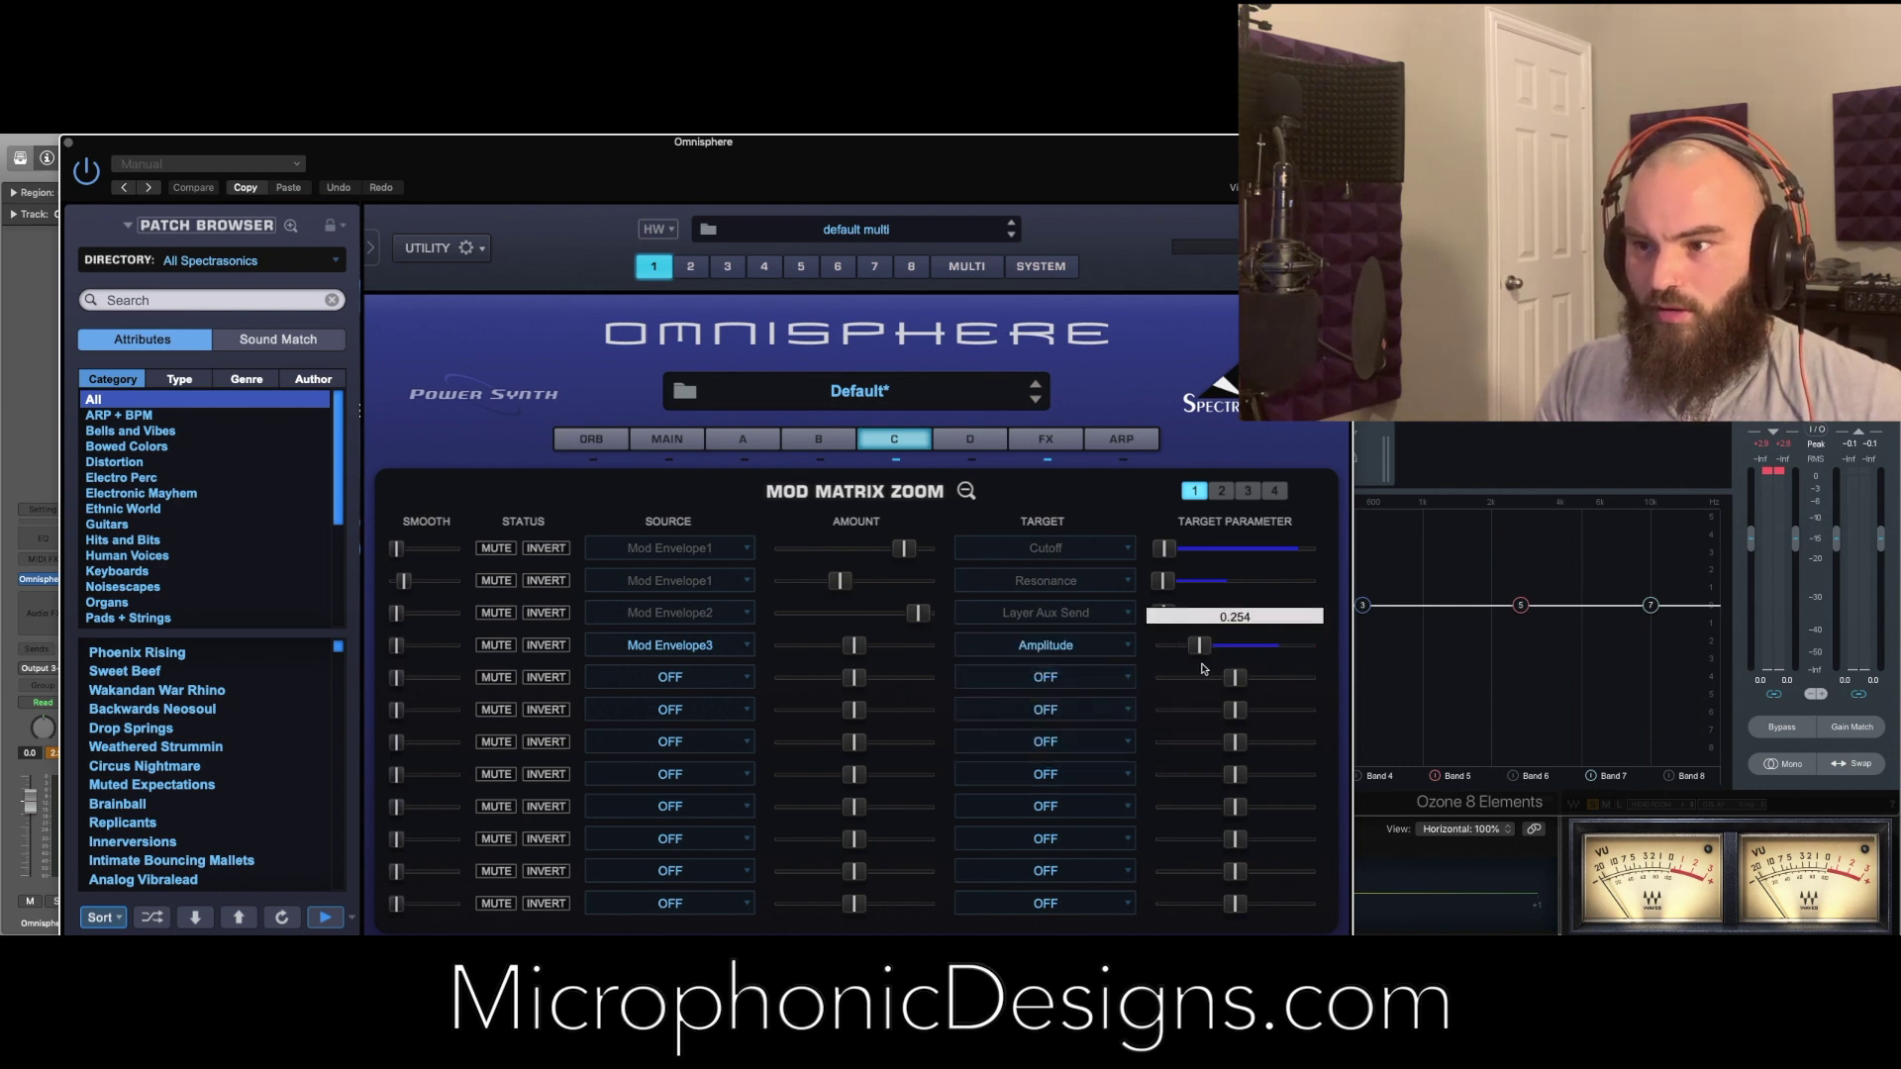
left_click_drag(855, 645, 867, 647)
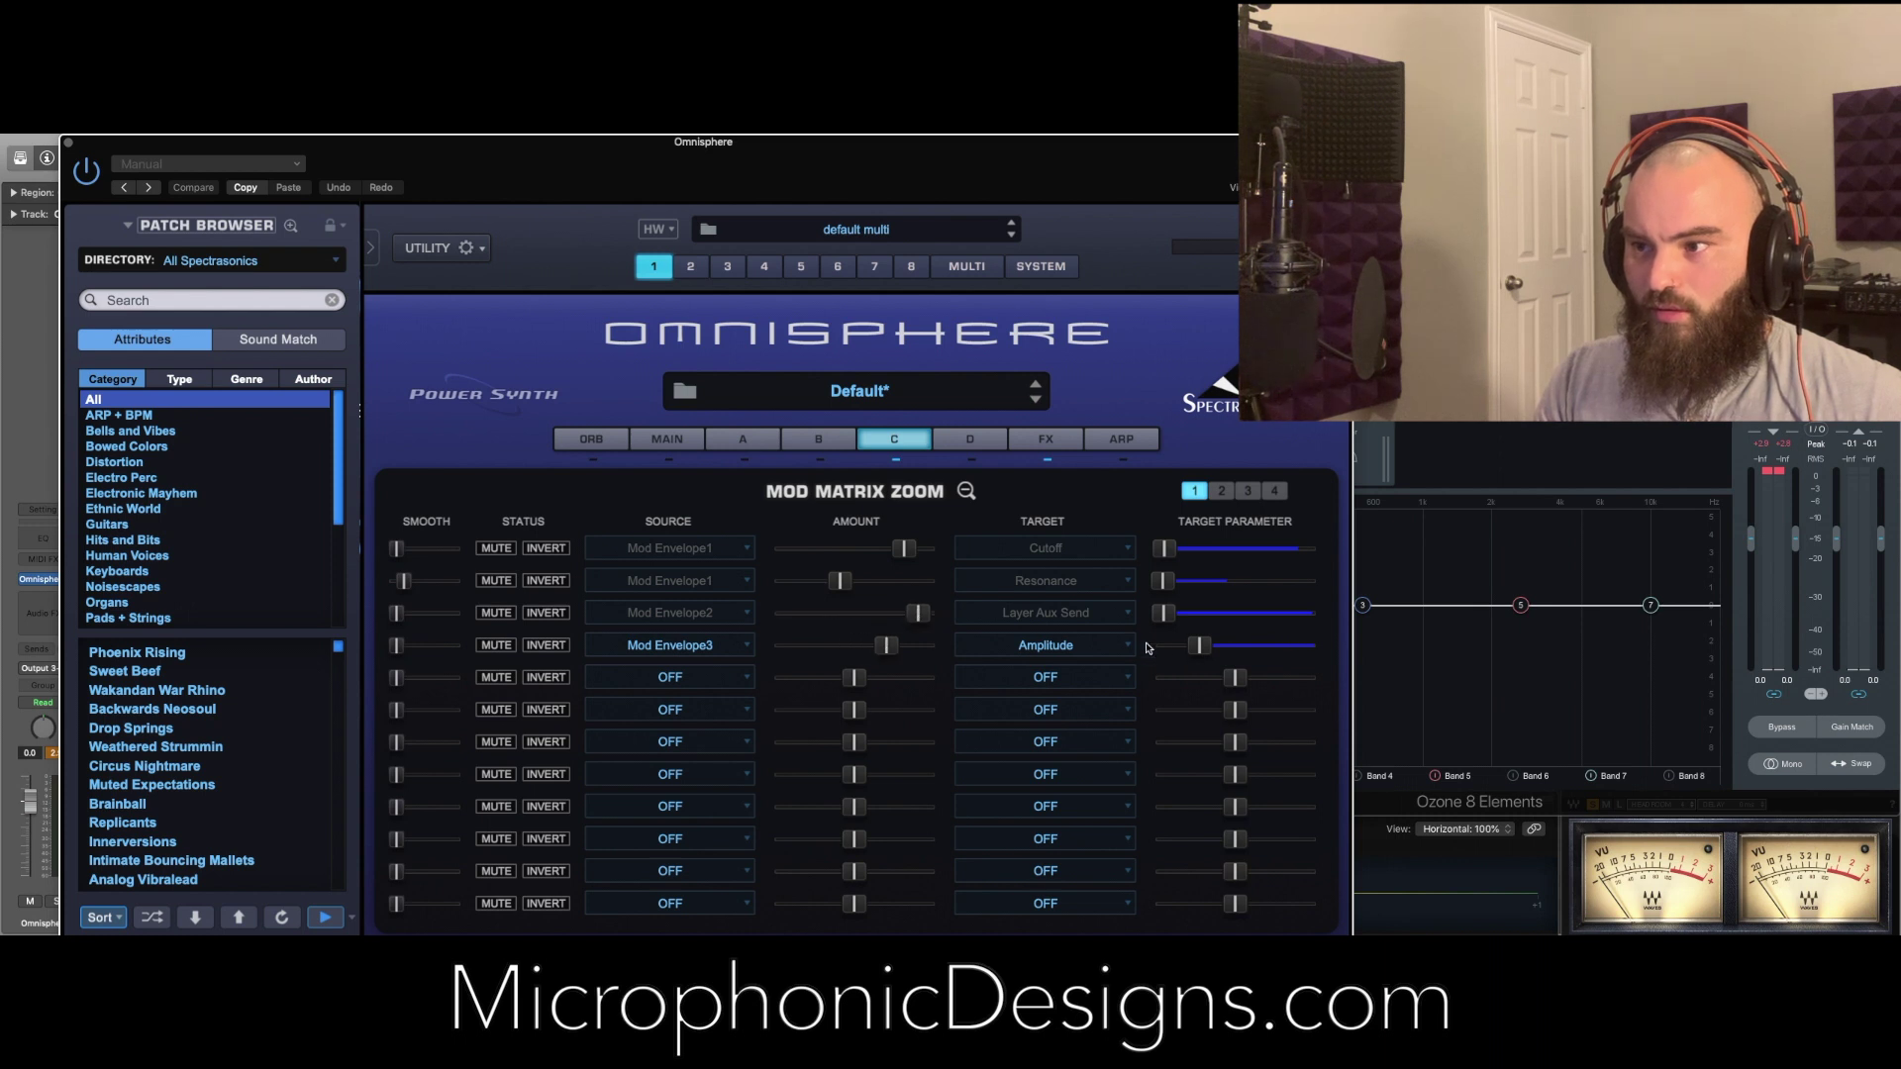
left_click_drag(1199, 646, 1194, 650)
left_click_drag(903, 651, 909, 653)
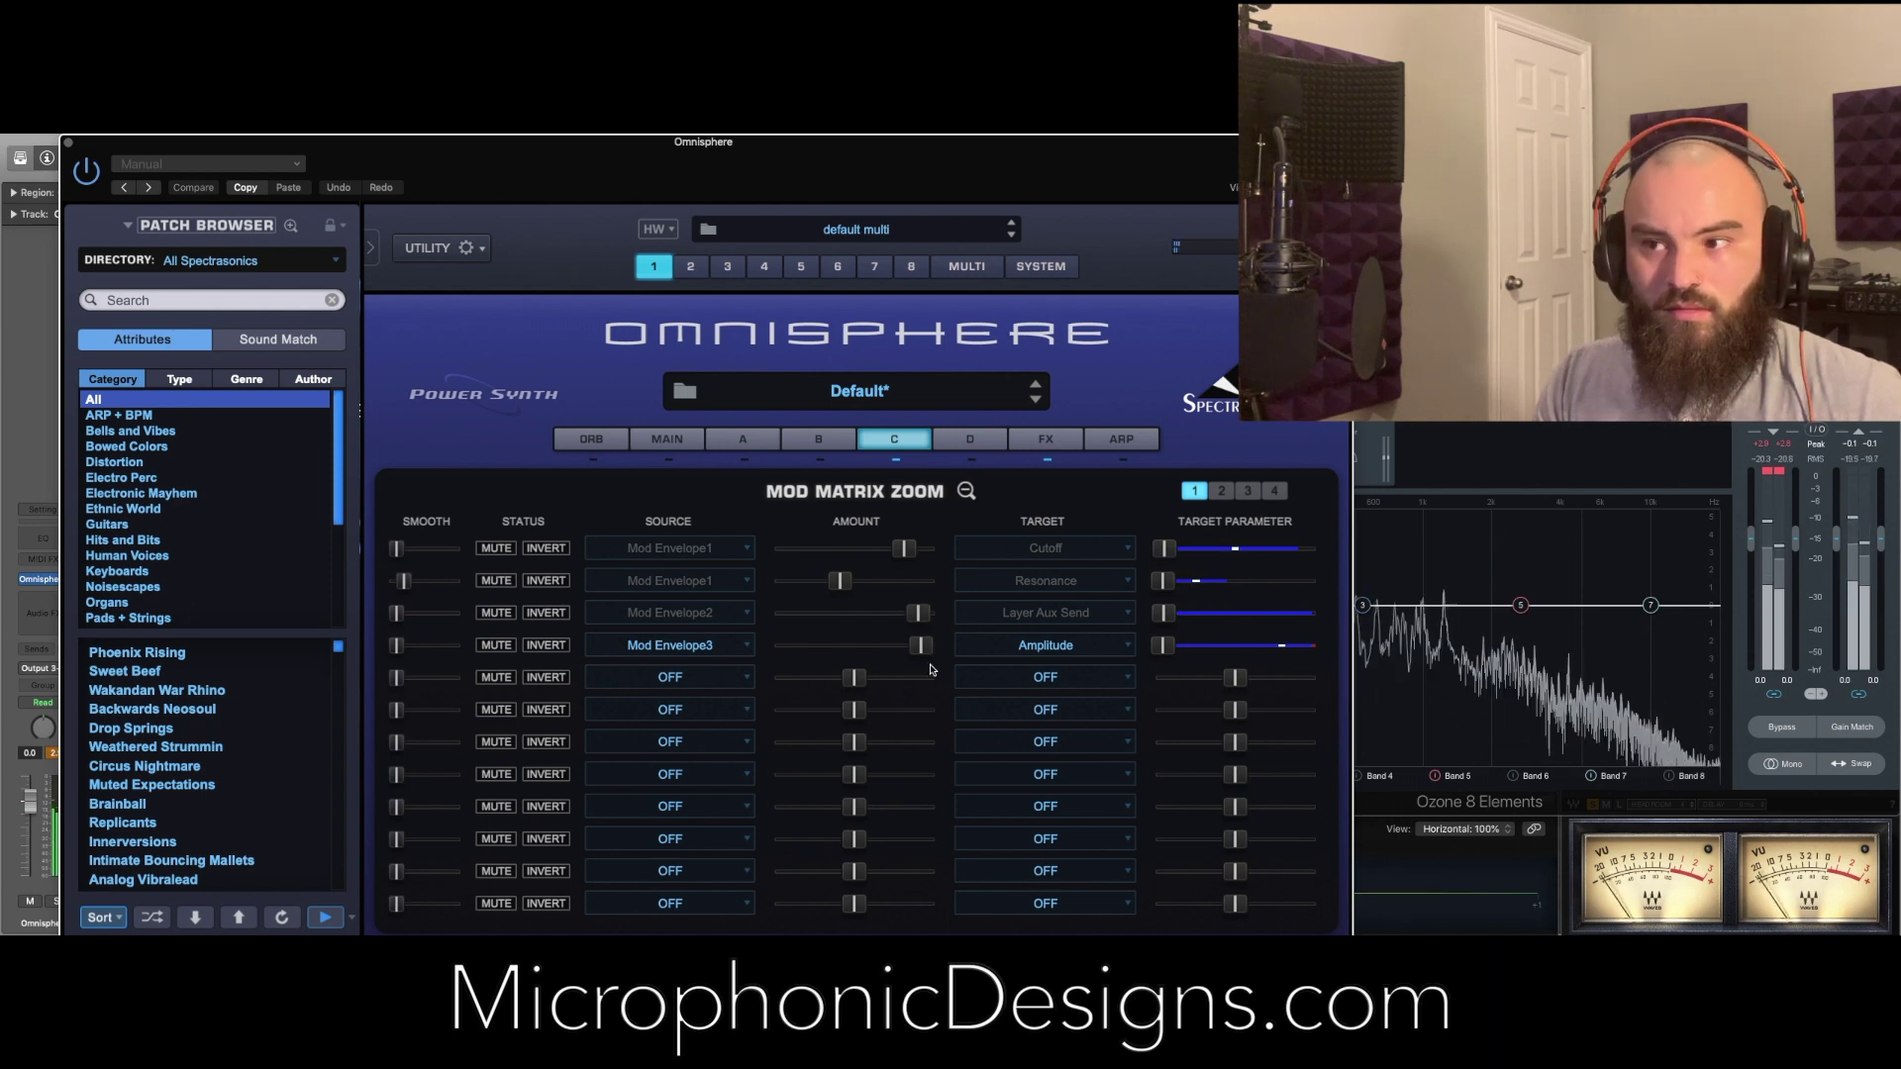
Lengthen the decay of layer C's Mod 3 envelope so it falls from the peak to zero at about beat 9
left_click(917, 441)
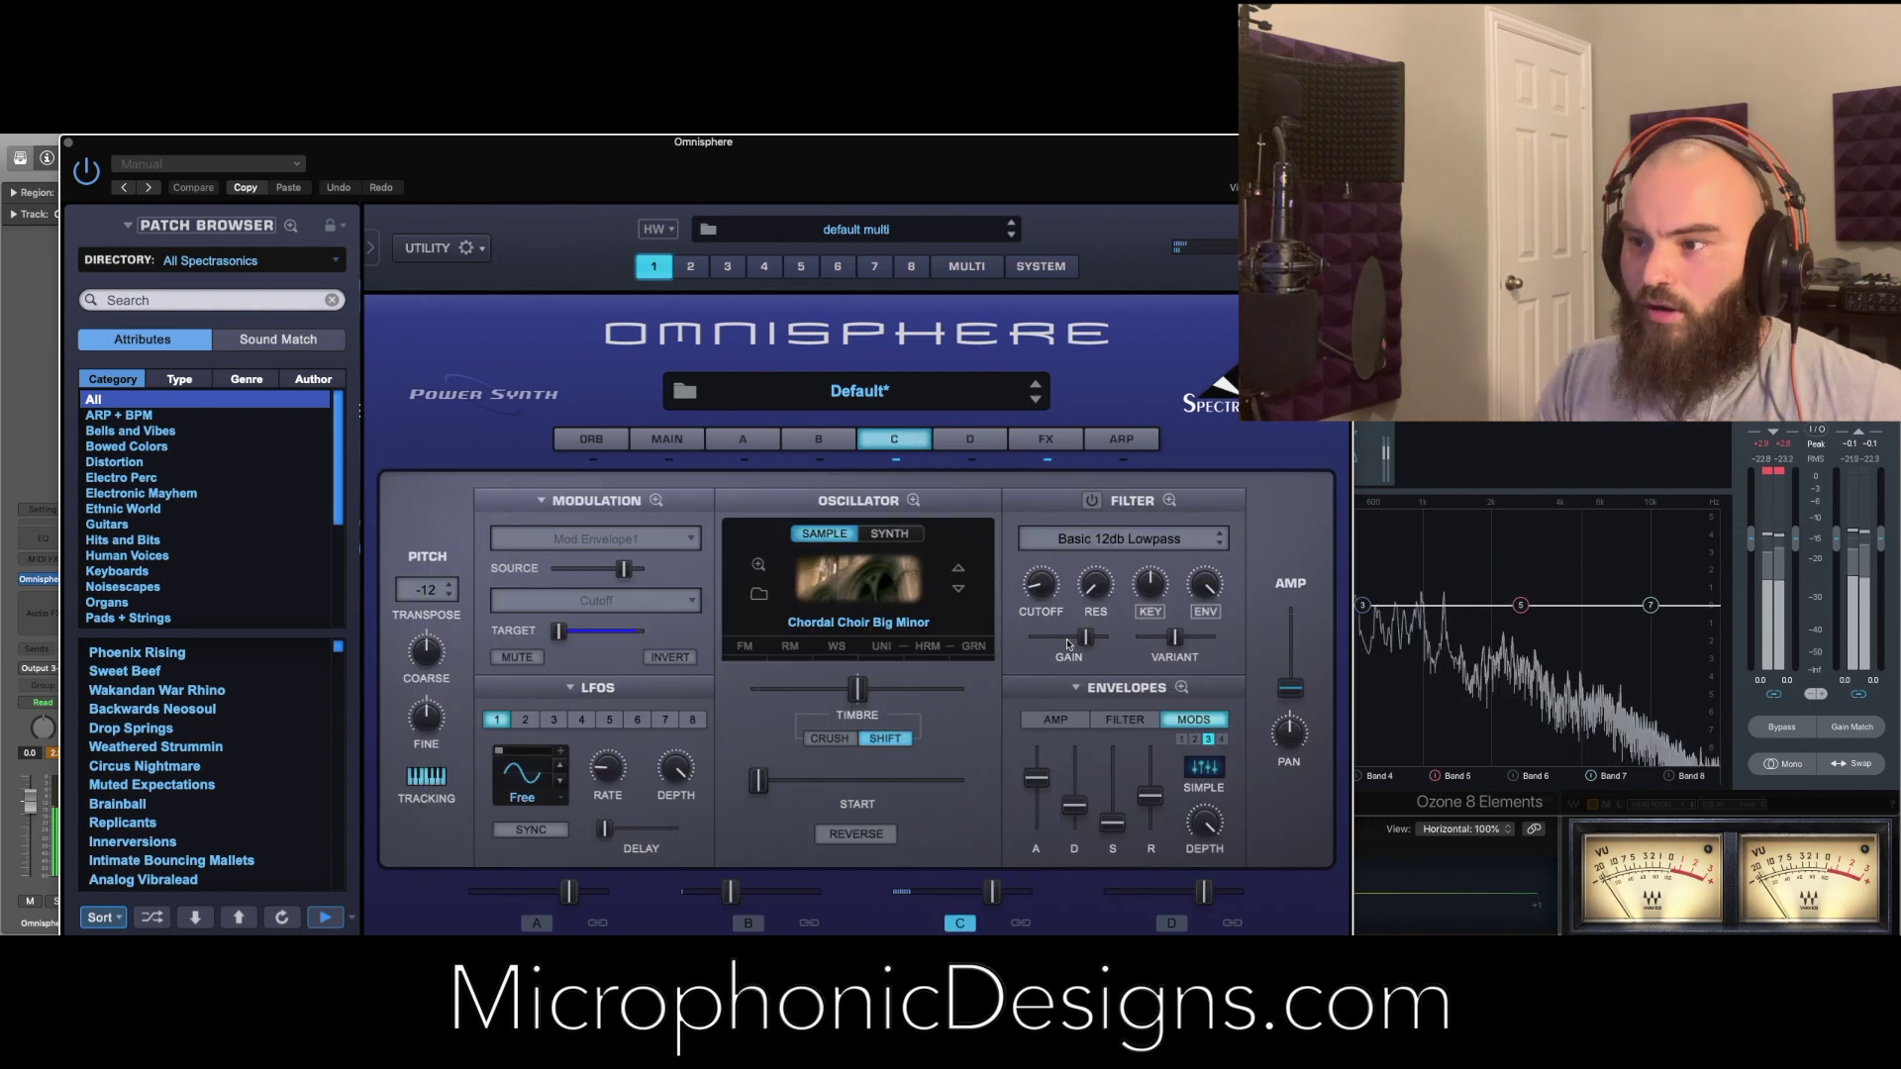
left_click(1181, 687)
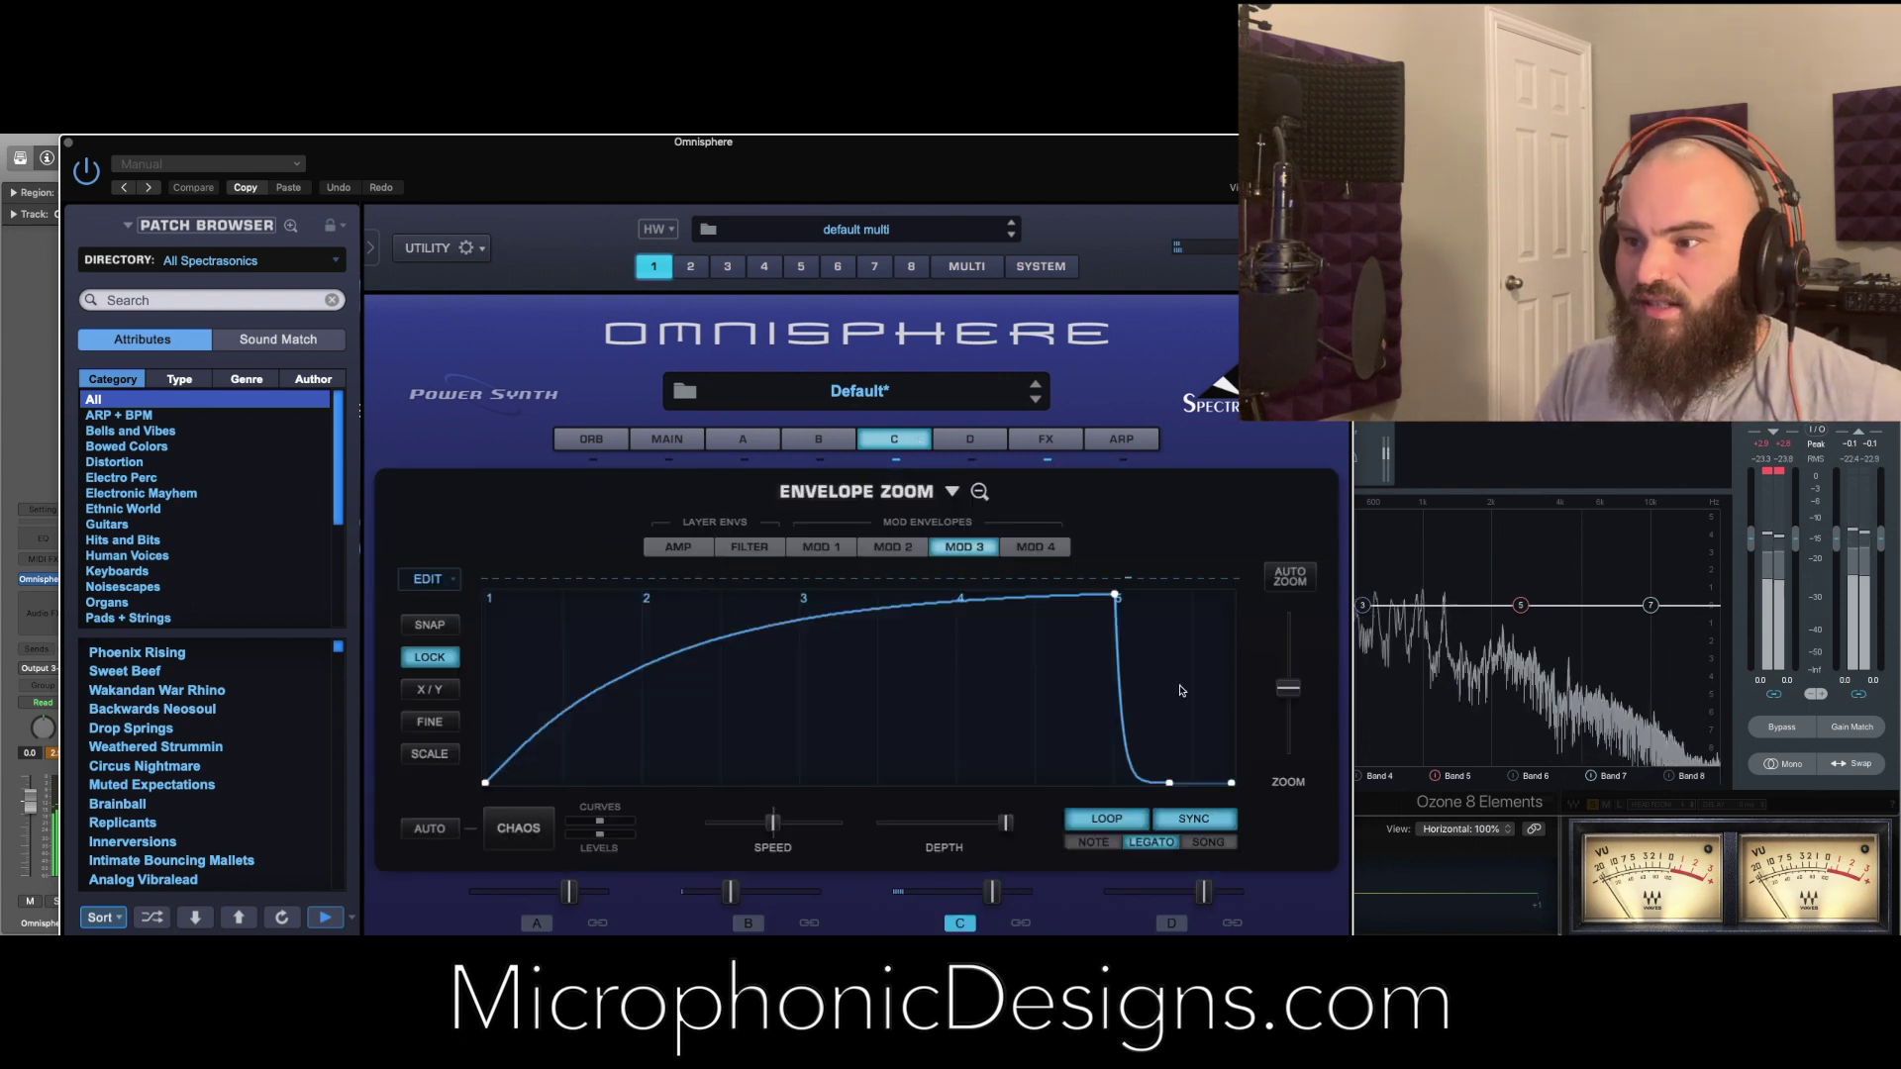
scroll(1181, 712, "down", 3)
scroll(1181, 738, "up", 3)
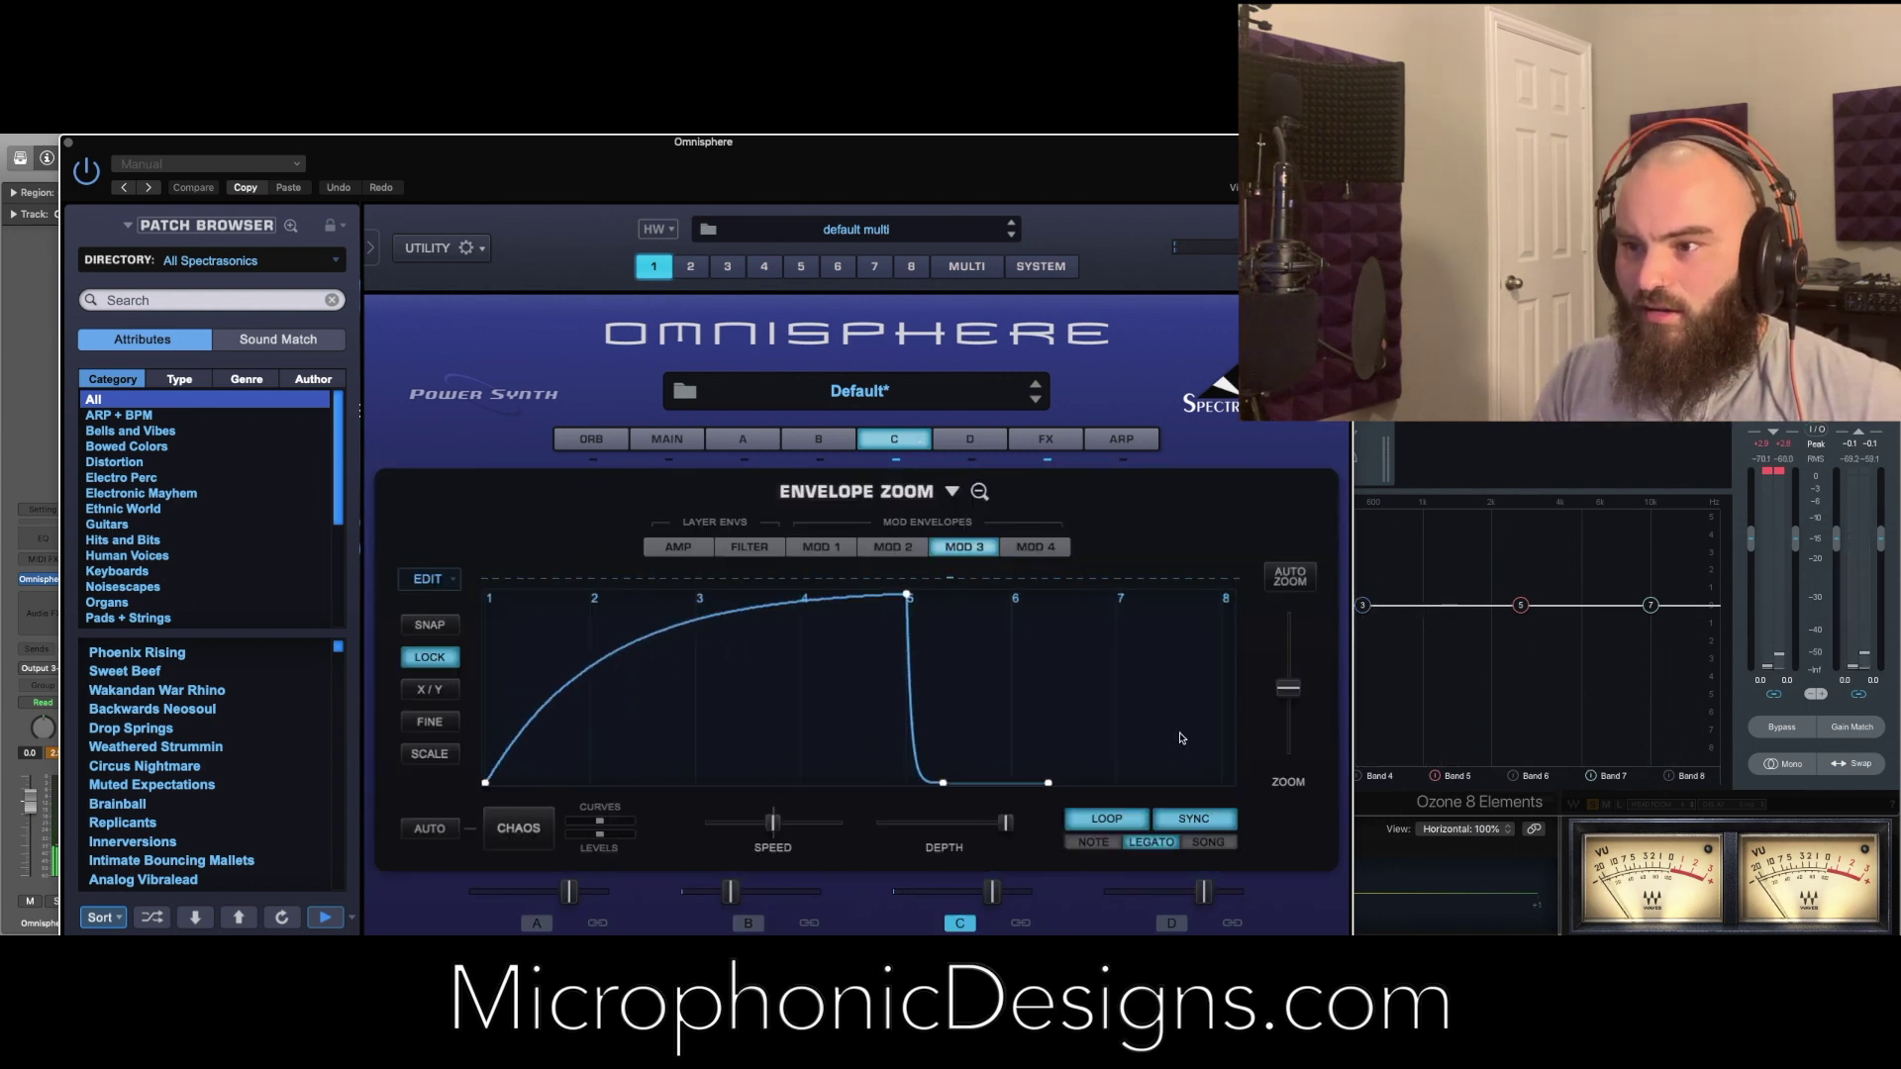
left_click_drag(1232, 789, 1010, 748)
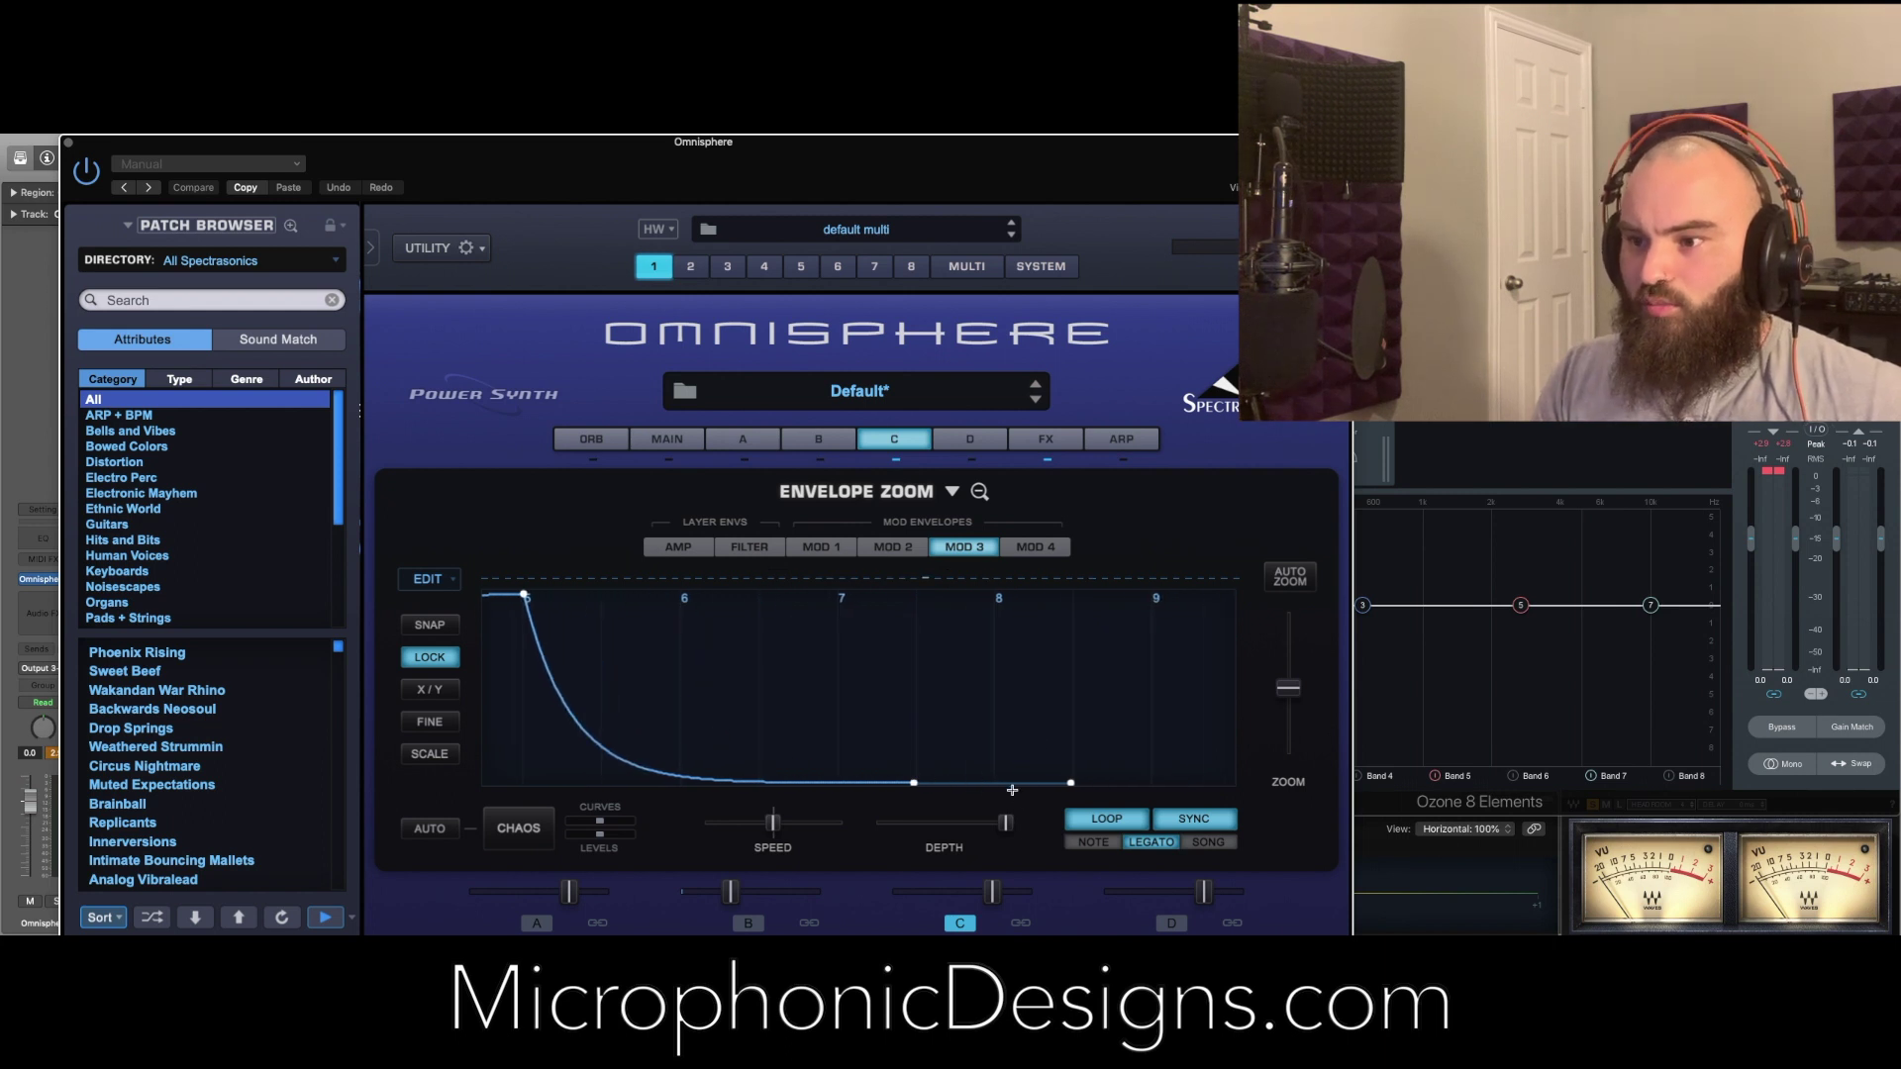
left_click_drag(915, 787, 1144, 793)
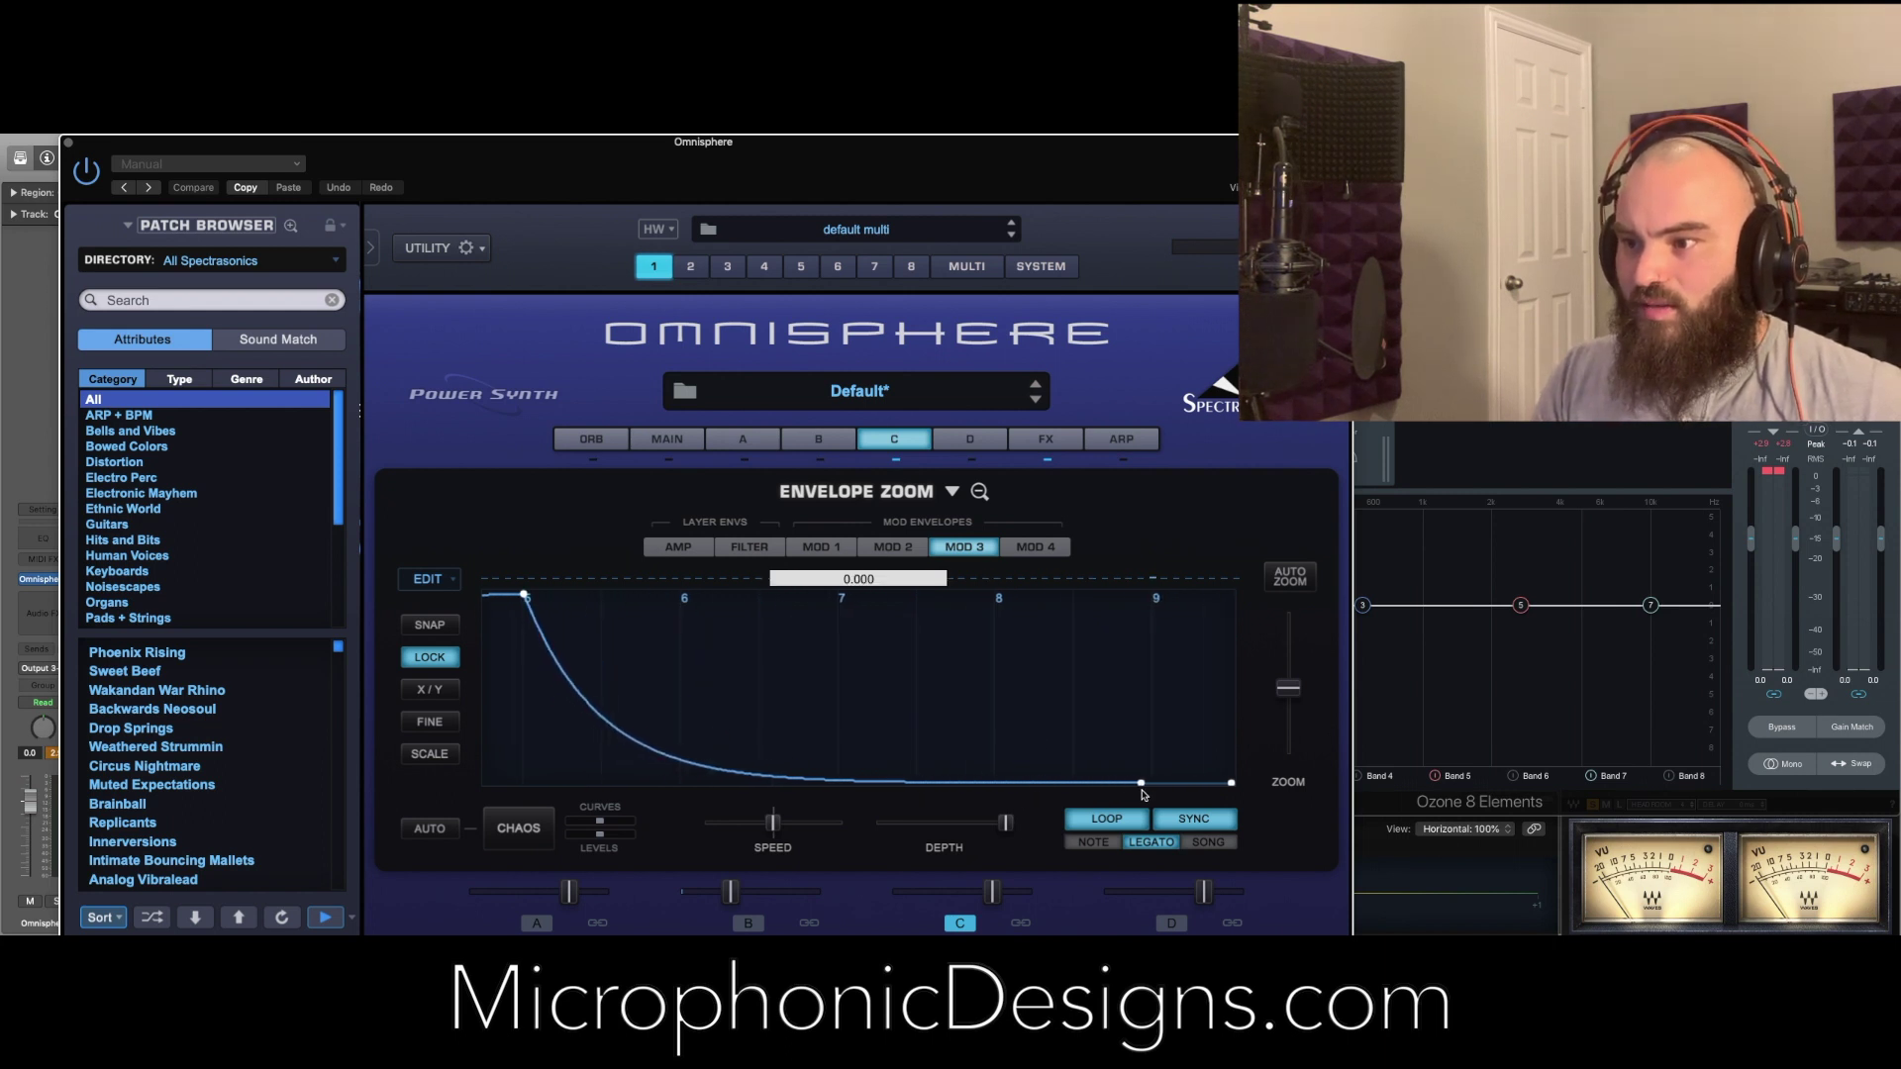
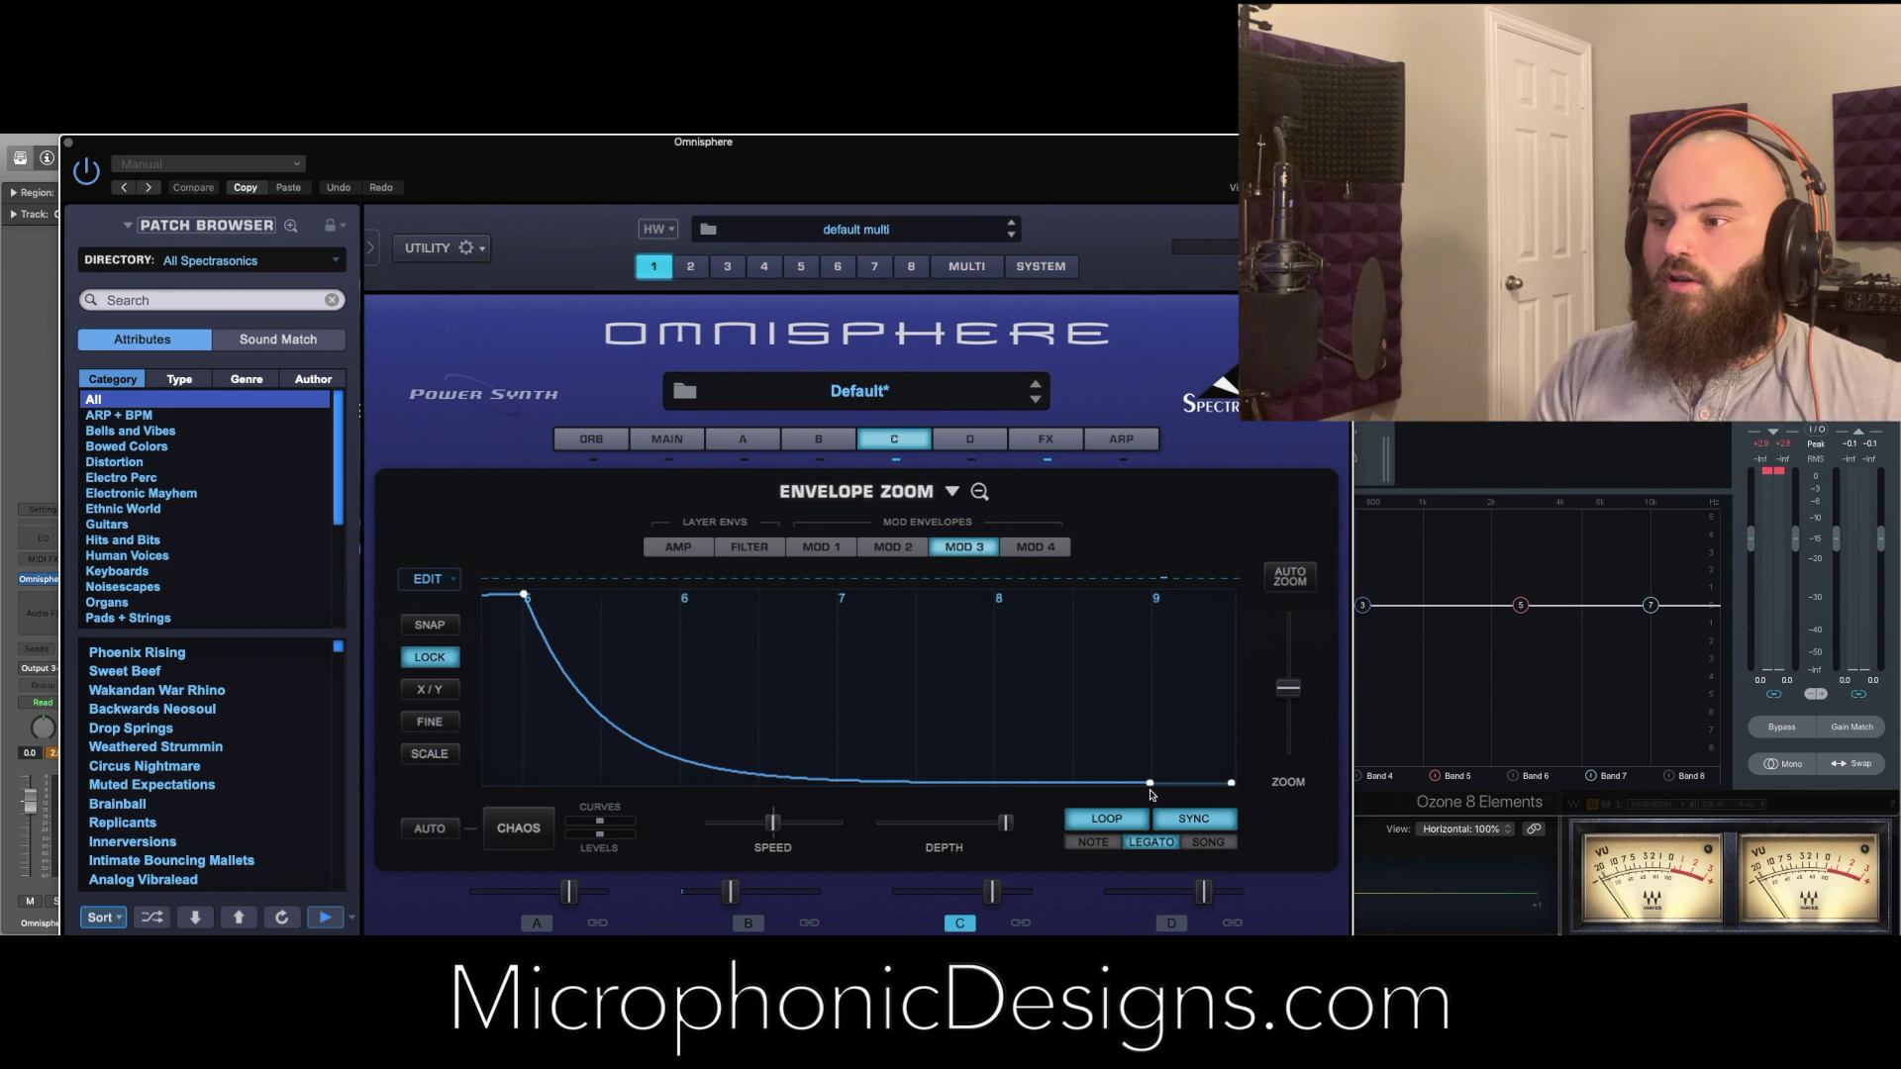
Bow the decay of layer C's Mod 3 envelope into a convex fall and place its end point at beat 10
left_click_drag(601, 720, 631, 674)
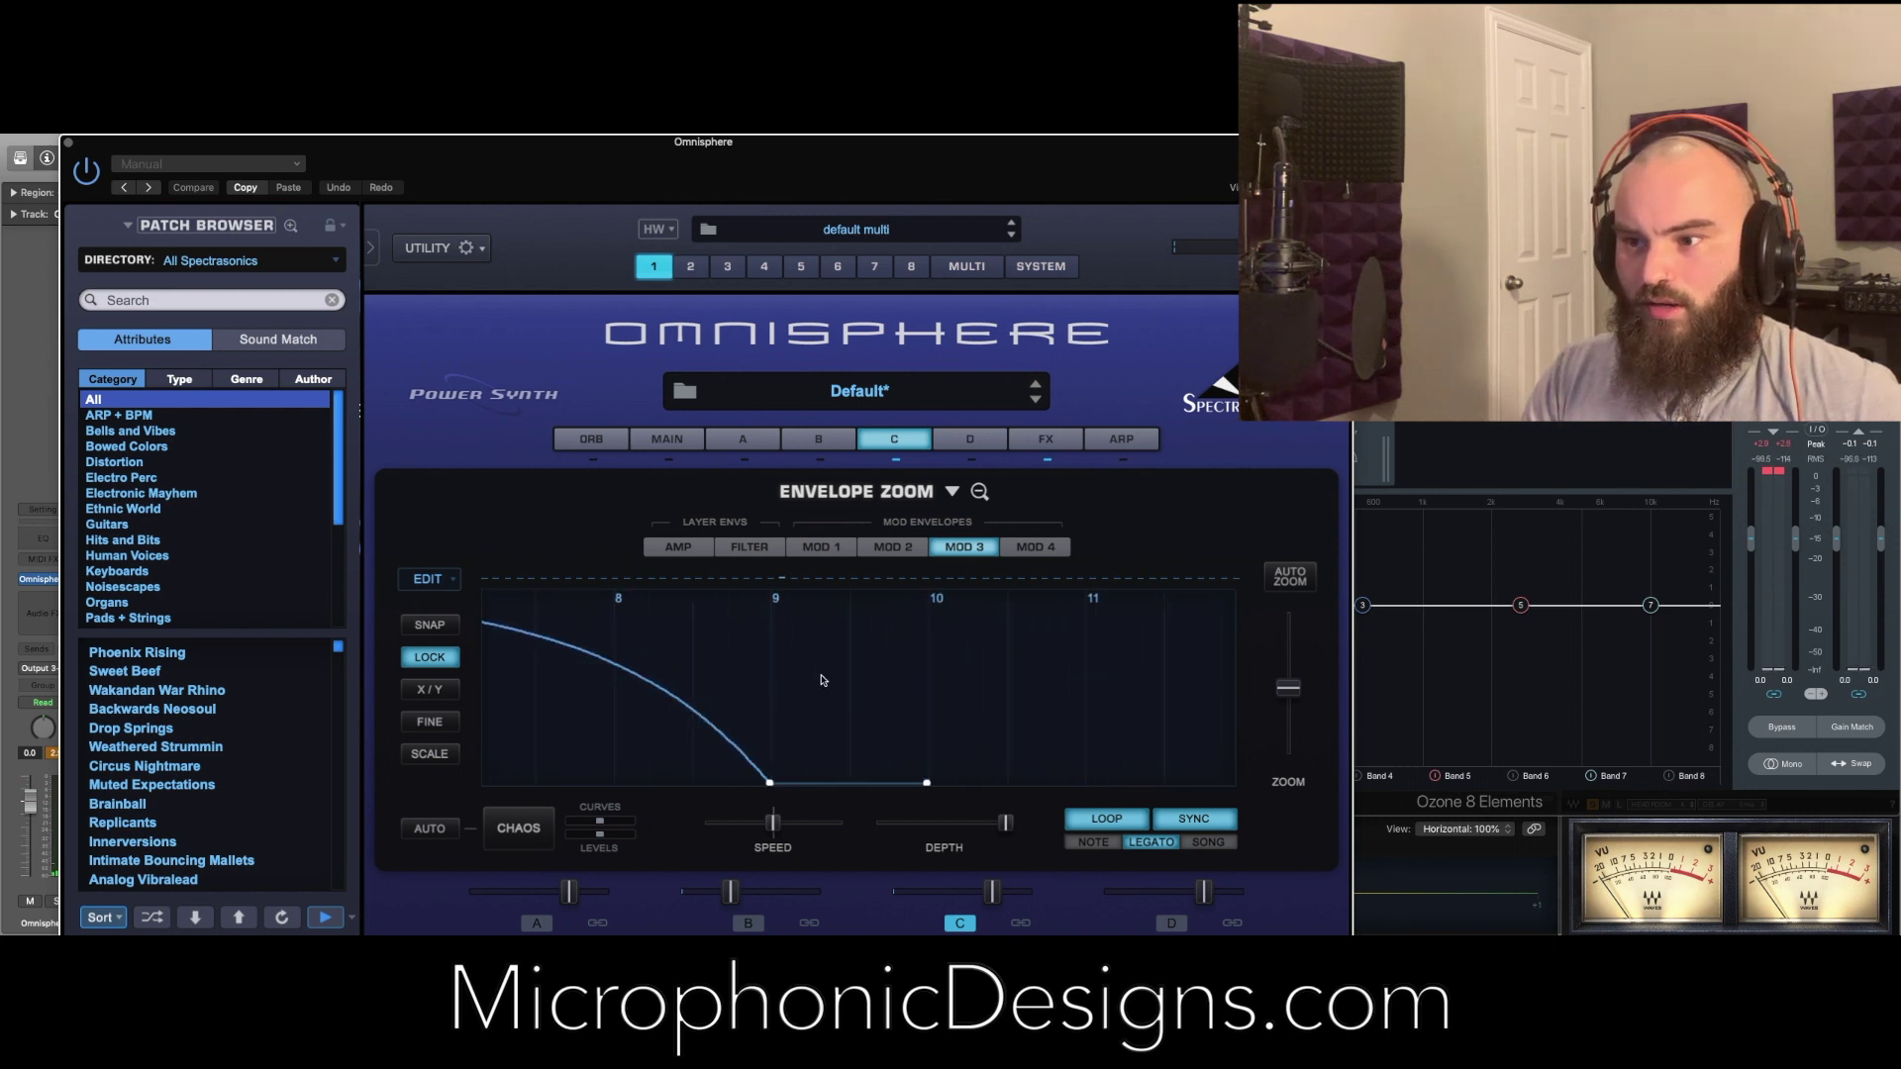
mouse_move(926, 785)
left_mouse_down()
mouse_move(939, 741)
mouse_move(930, 794)
left_mouse_up()
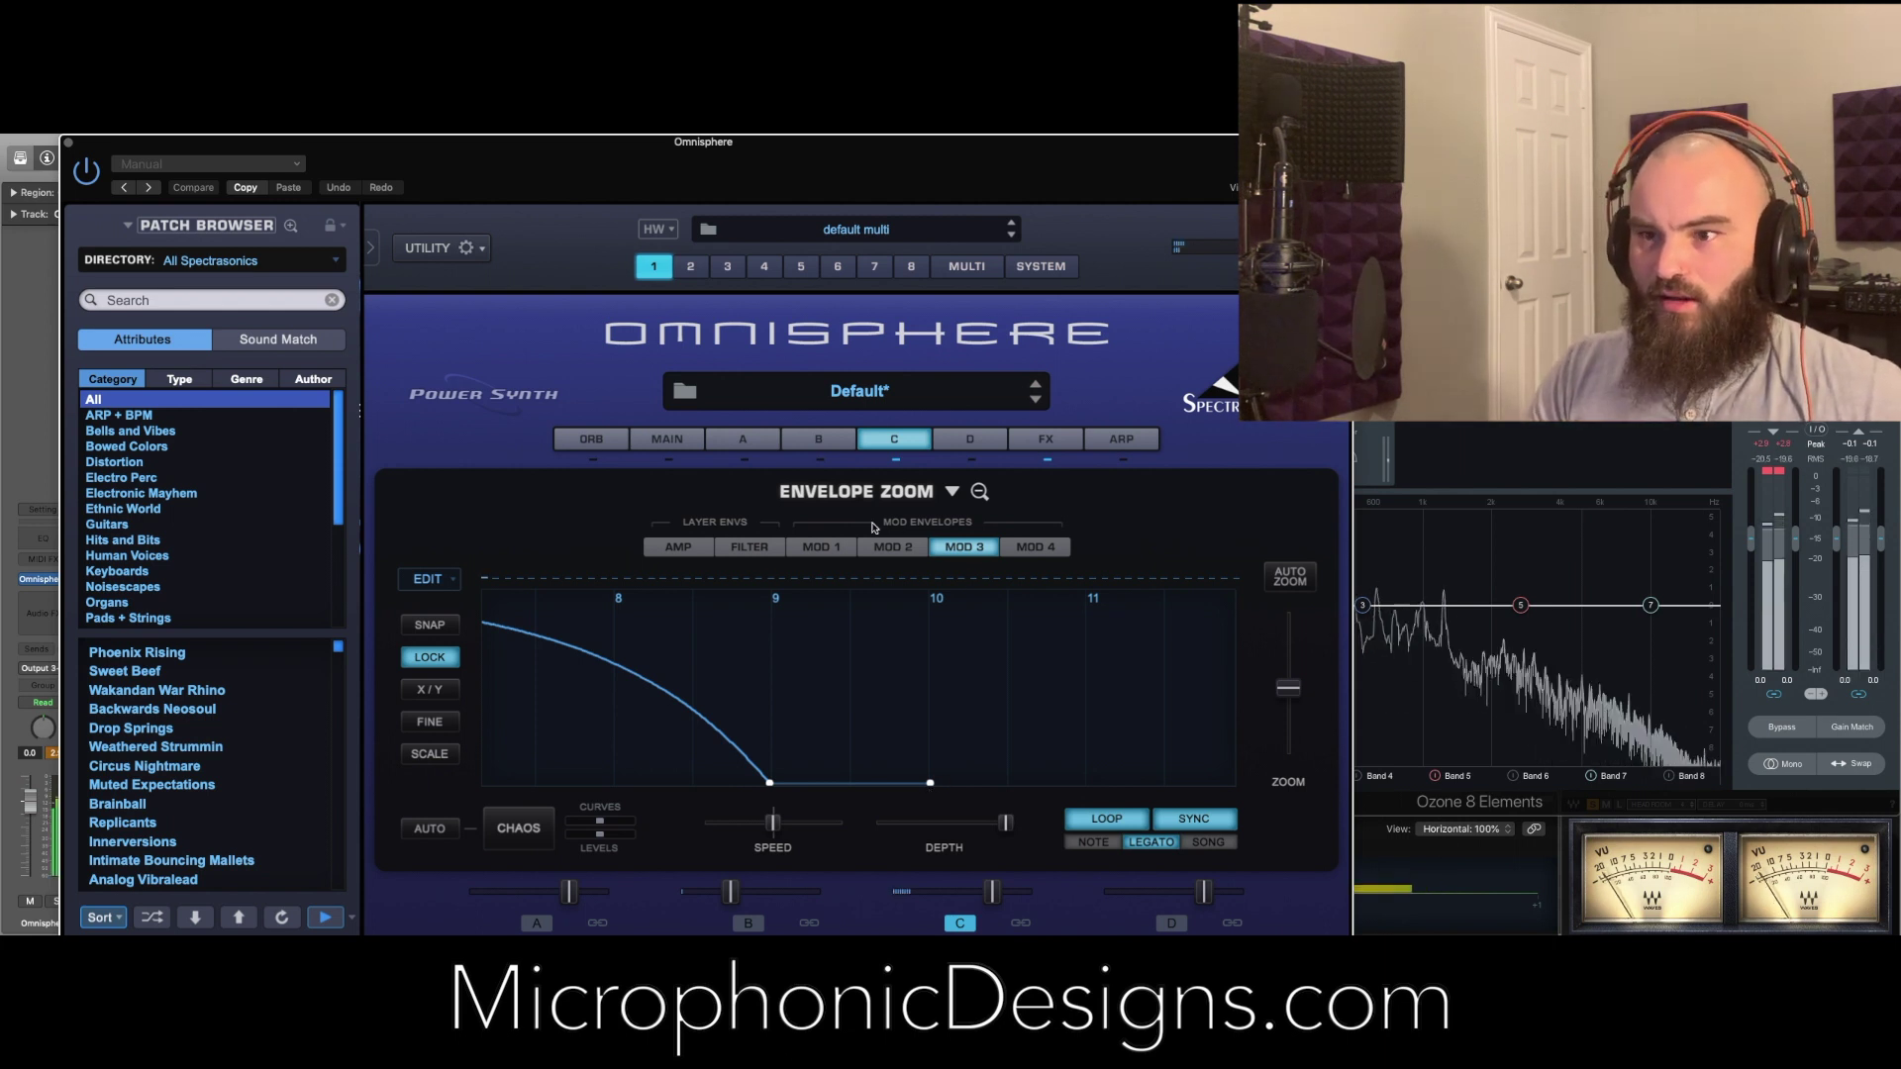
Hide the patch browser and reset the peak level reading on the Omnisphere channel strip
left_click_drag(383, 201, 405, 201)
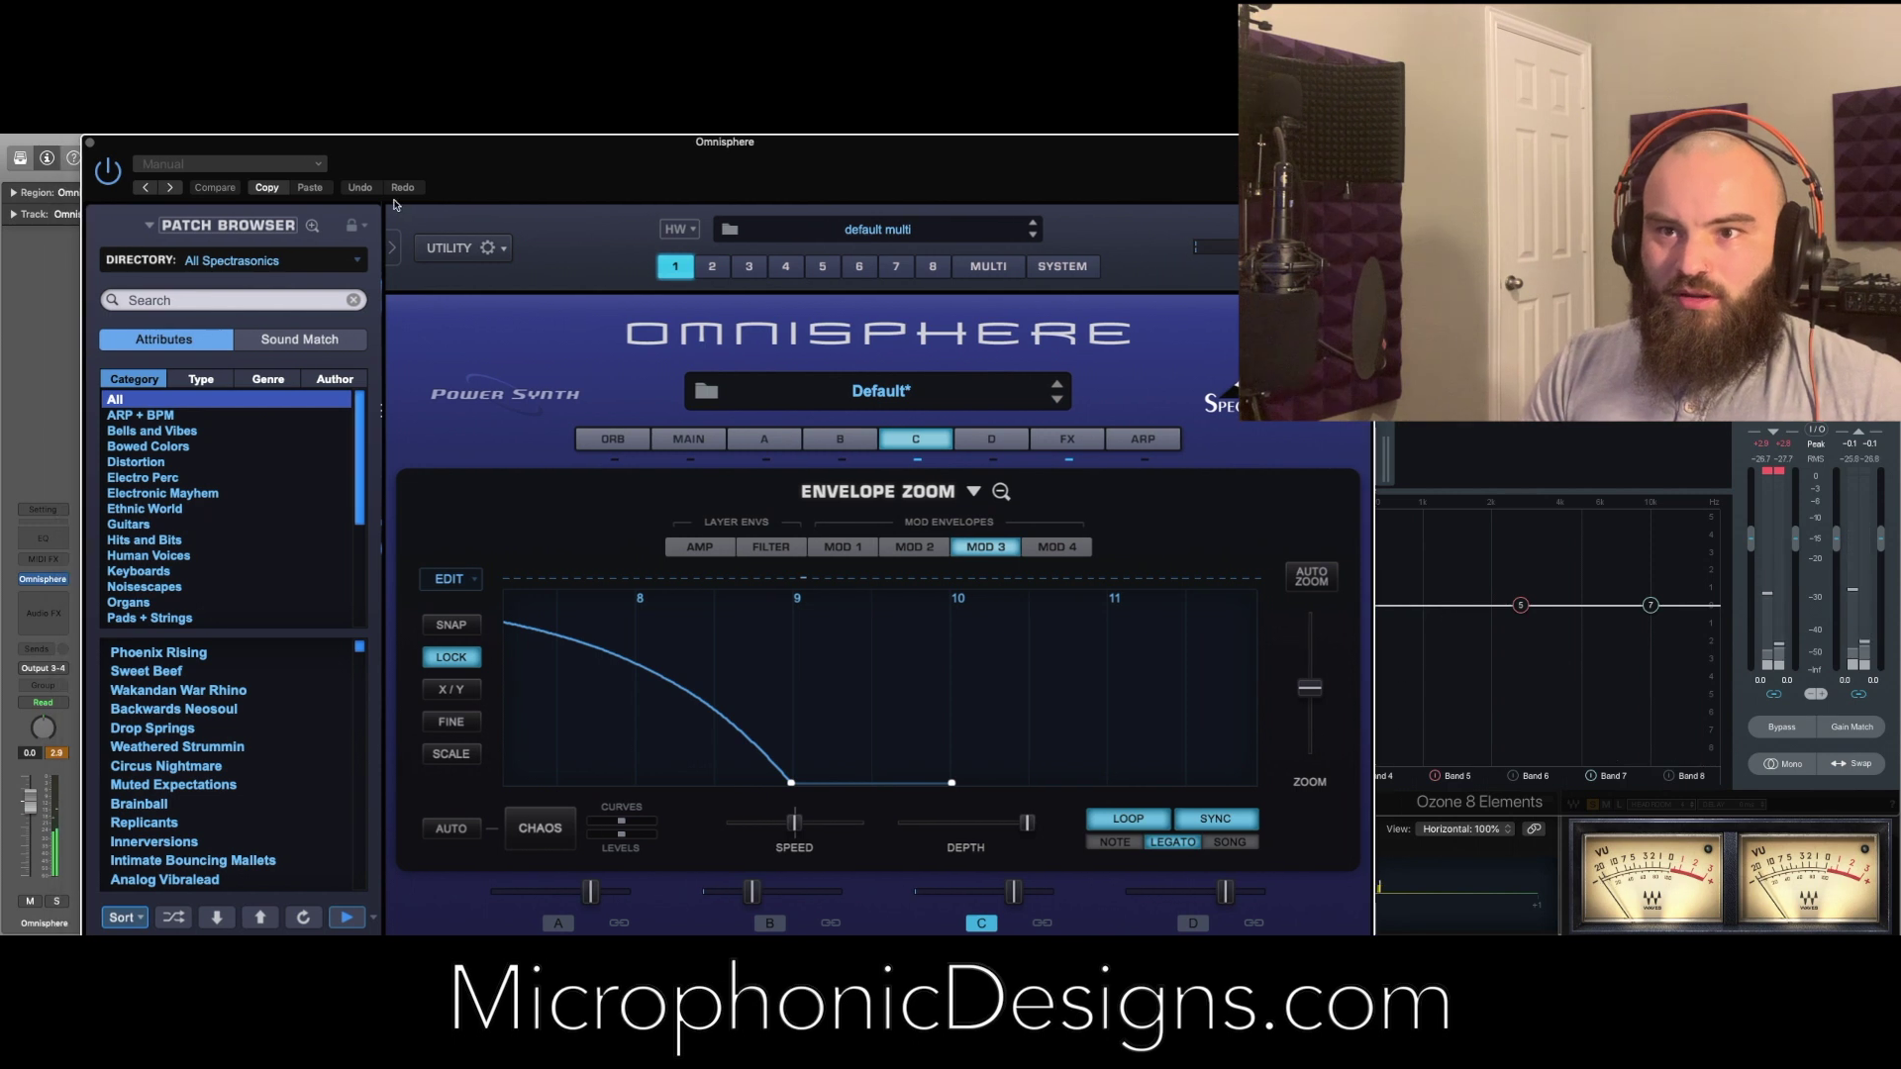
left_click(387, 245)
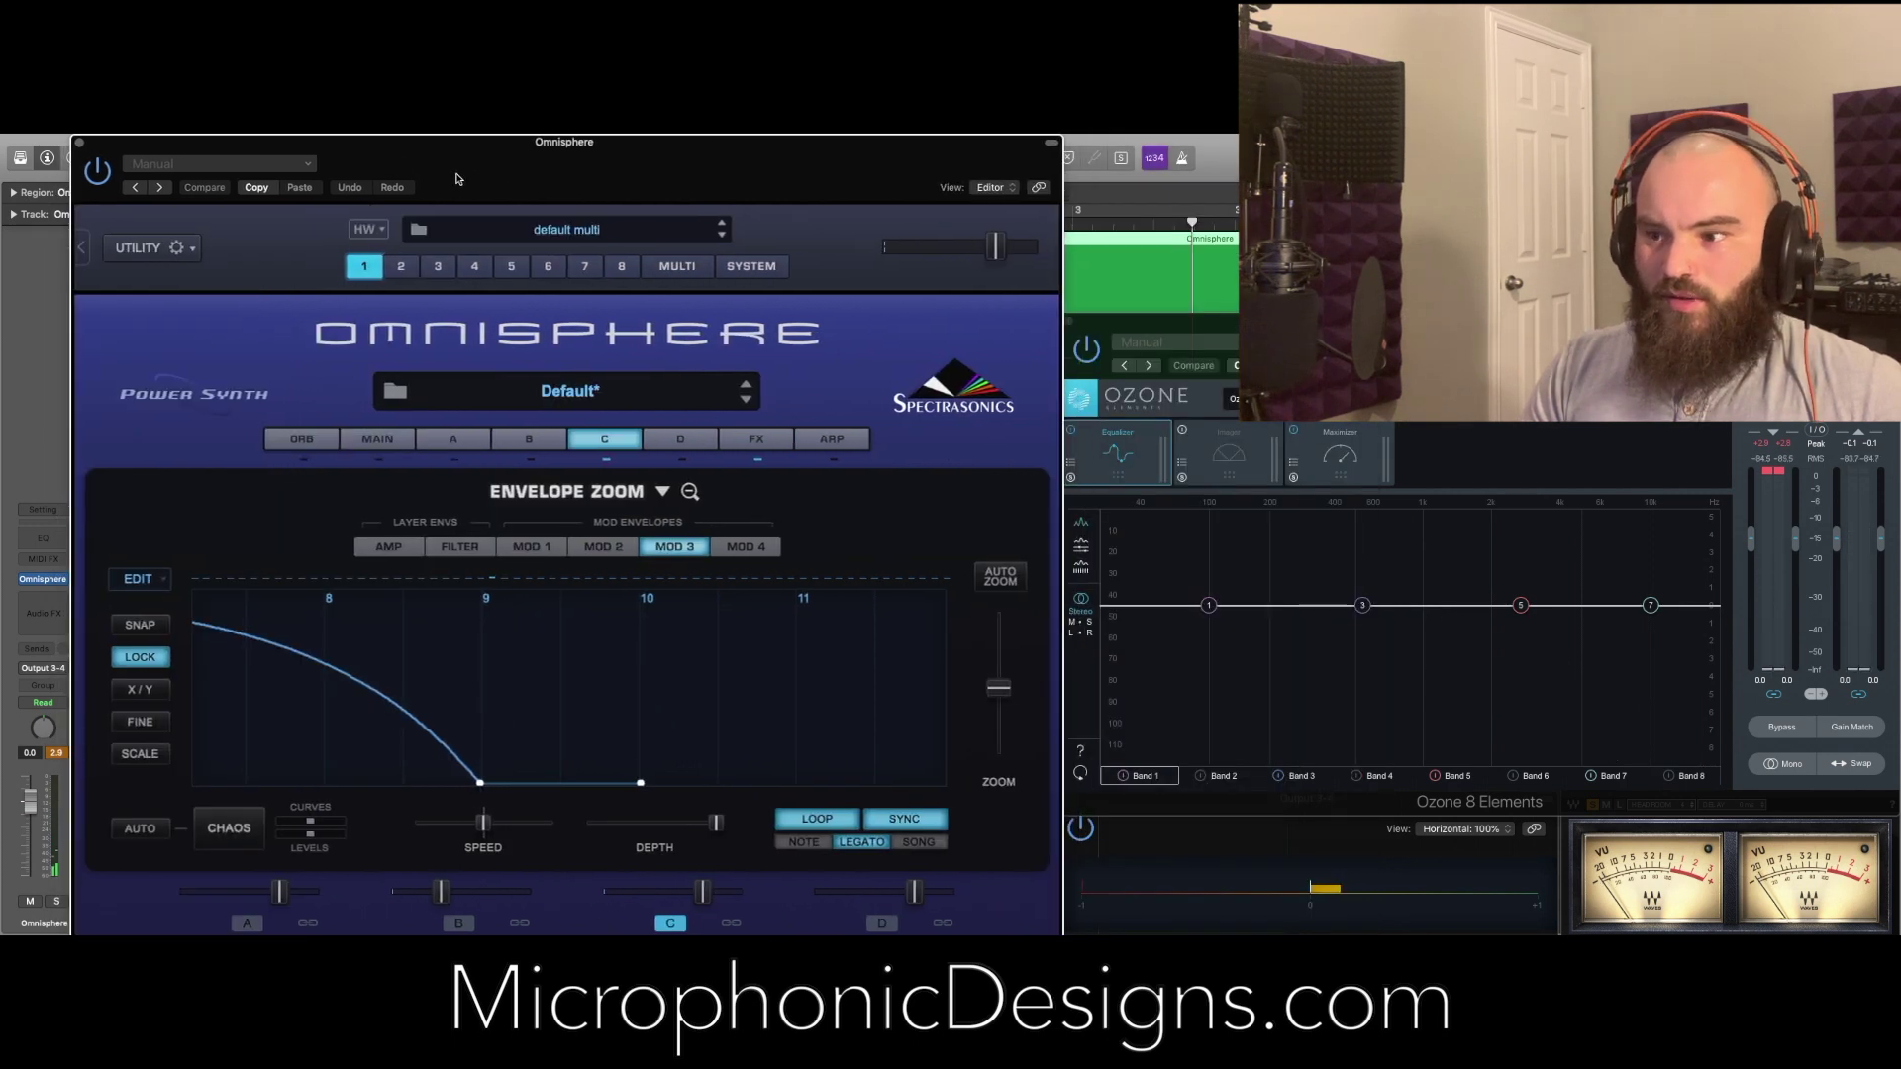
left_click(56, 752)
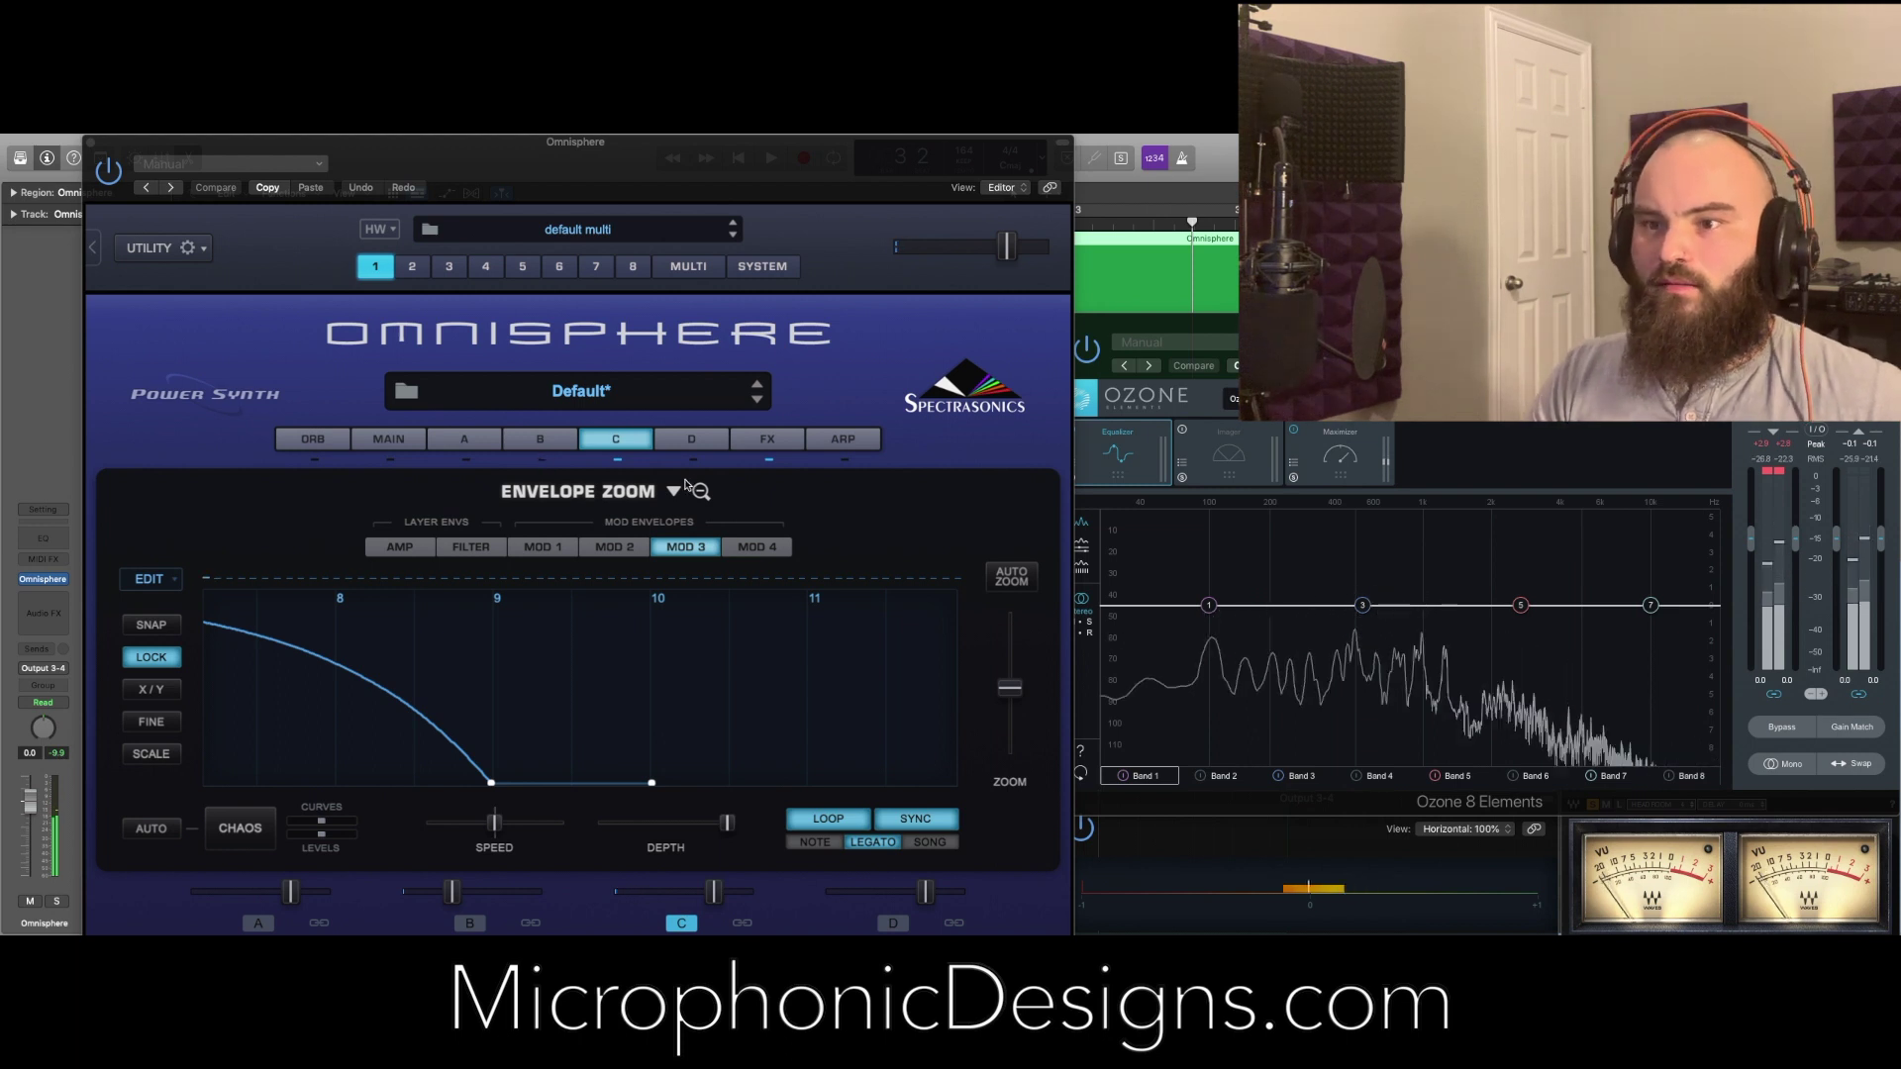
Load a Modern Compressor into the first effect slot of layer C's FX rack
left_click(765, 440)
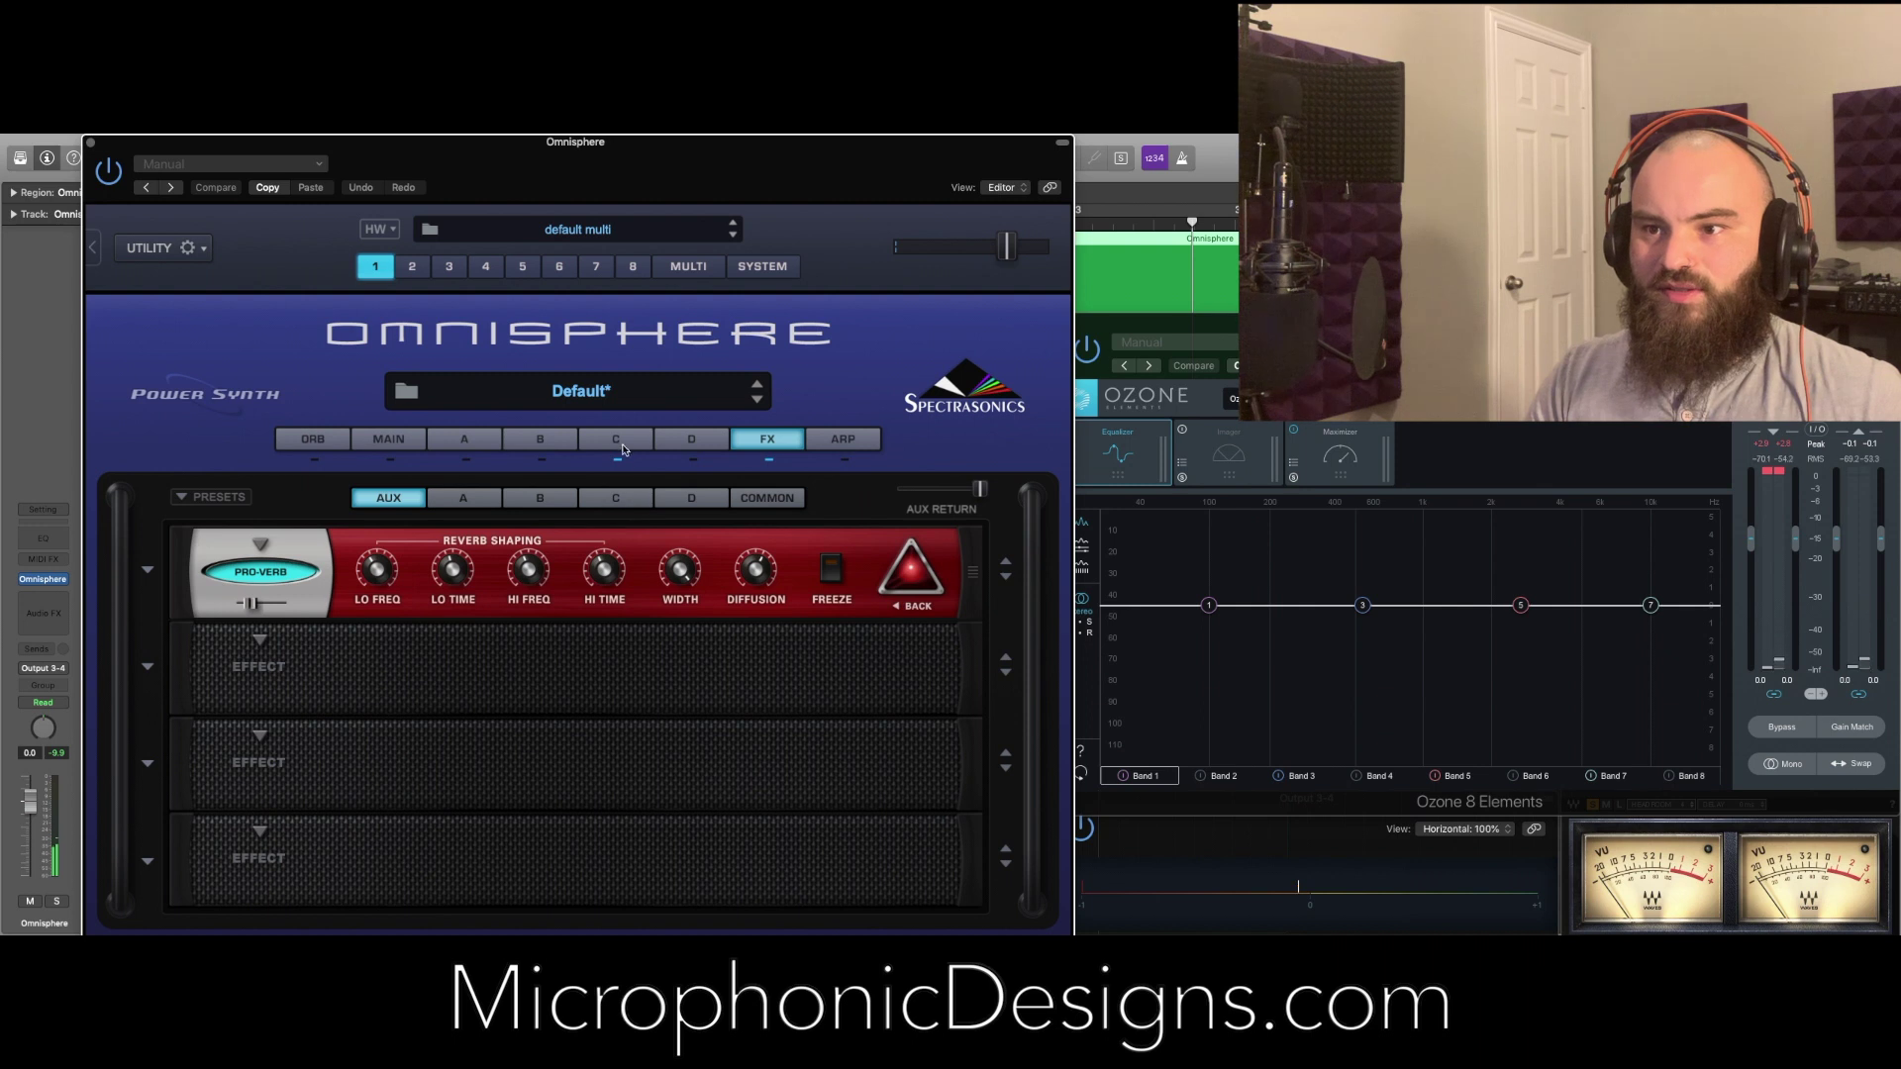
left_click(616, 498)
left_click(268, 548)
mouse_move(327, 570)
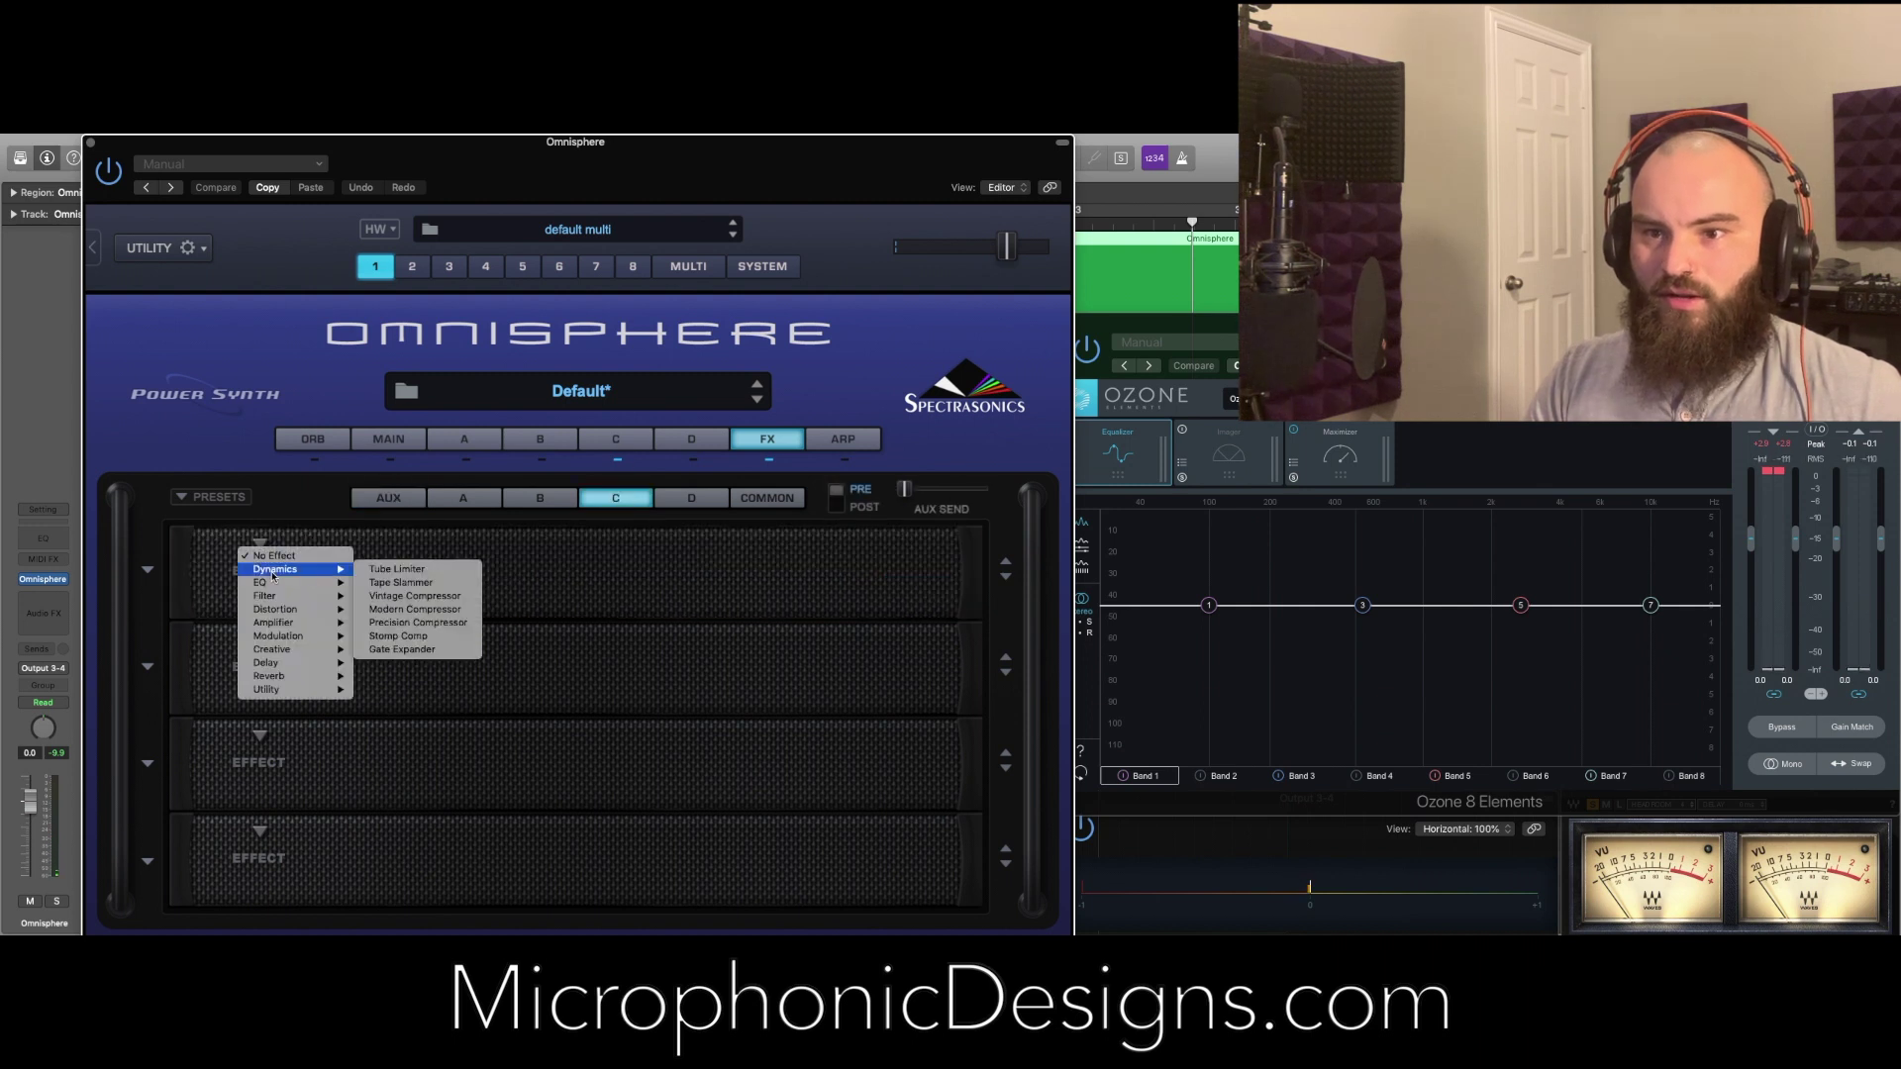
left_click(437, 610)
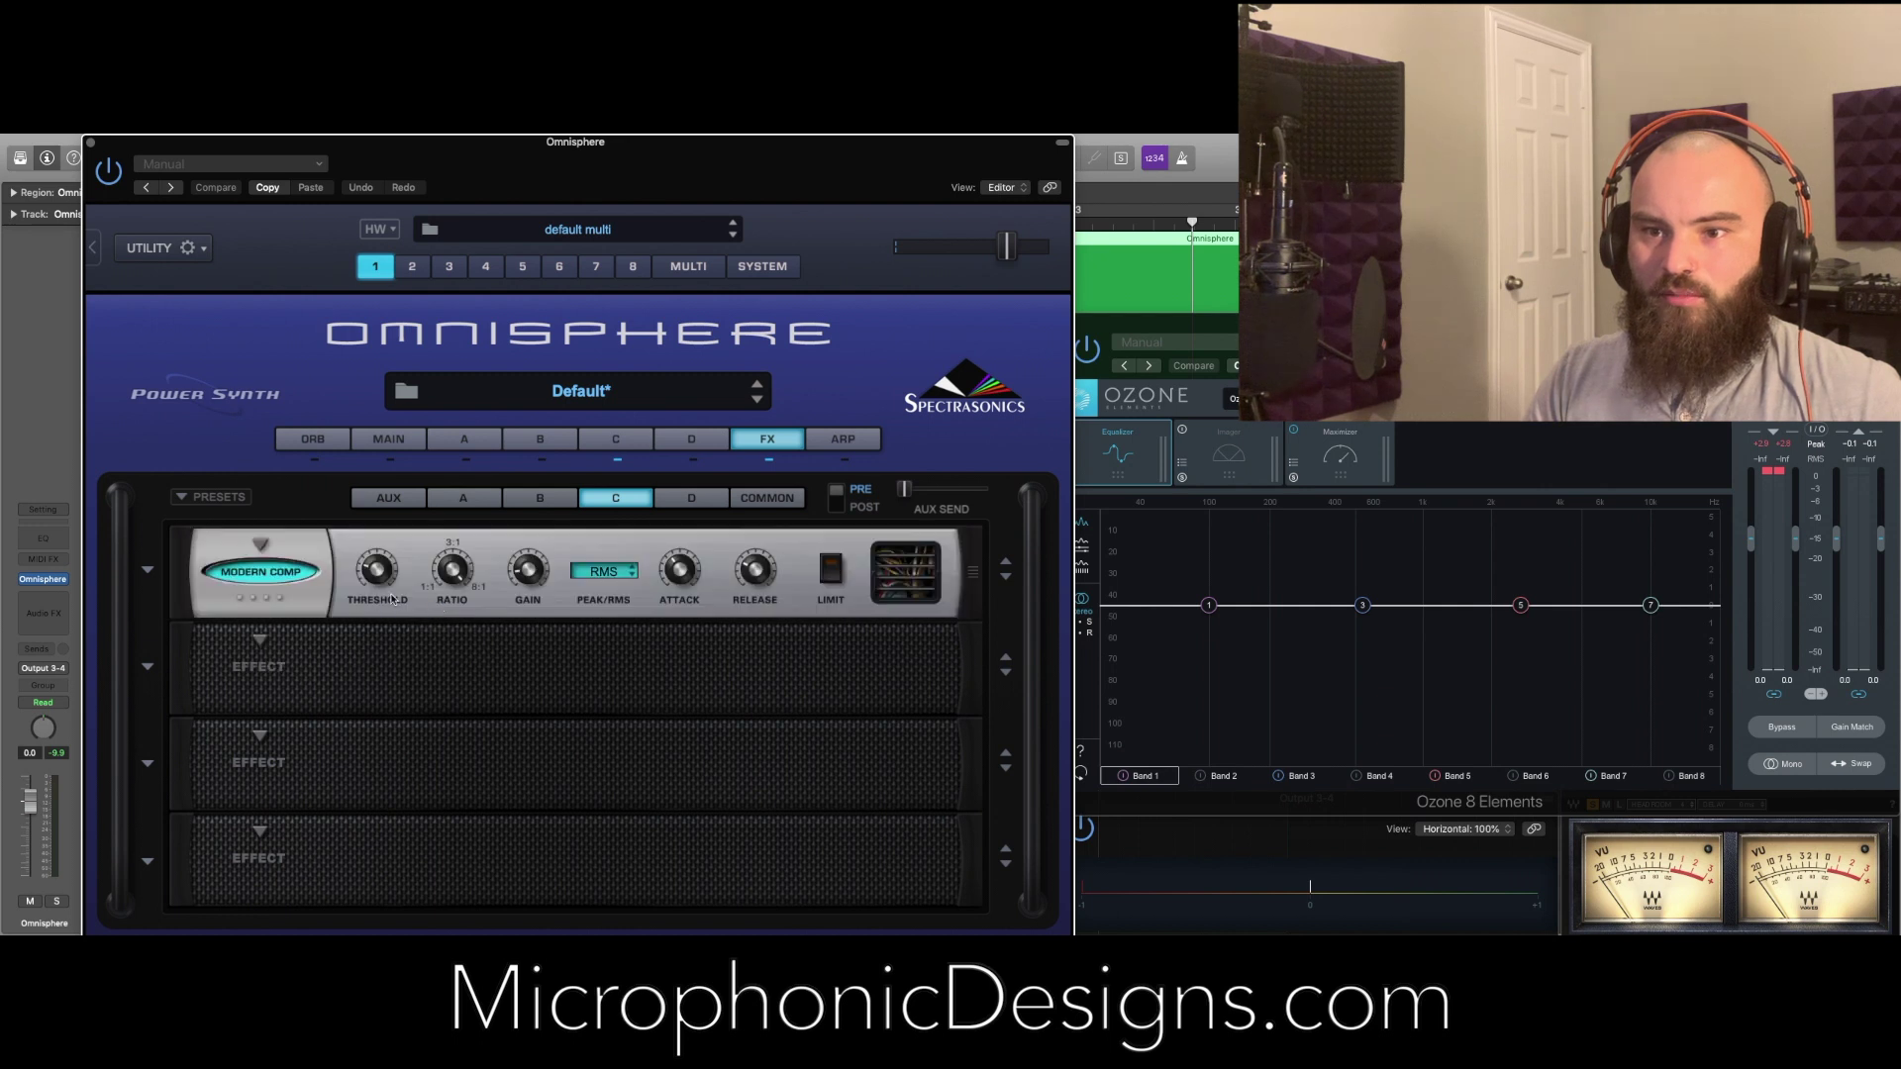
mouse_move(376, 572)
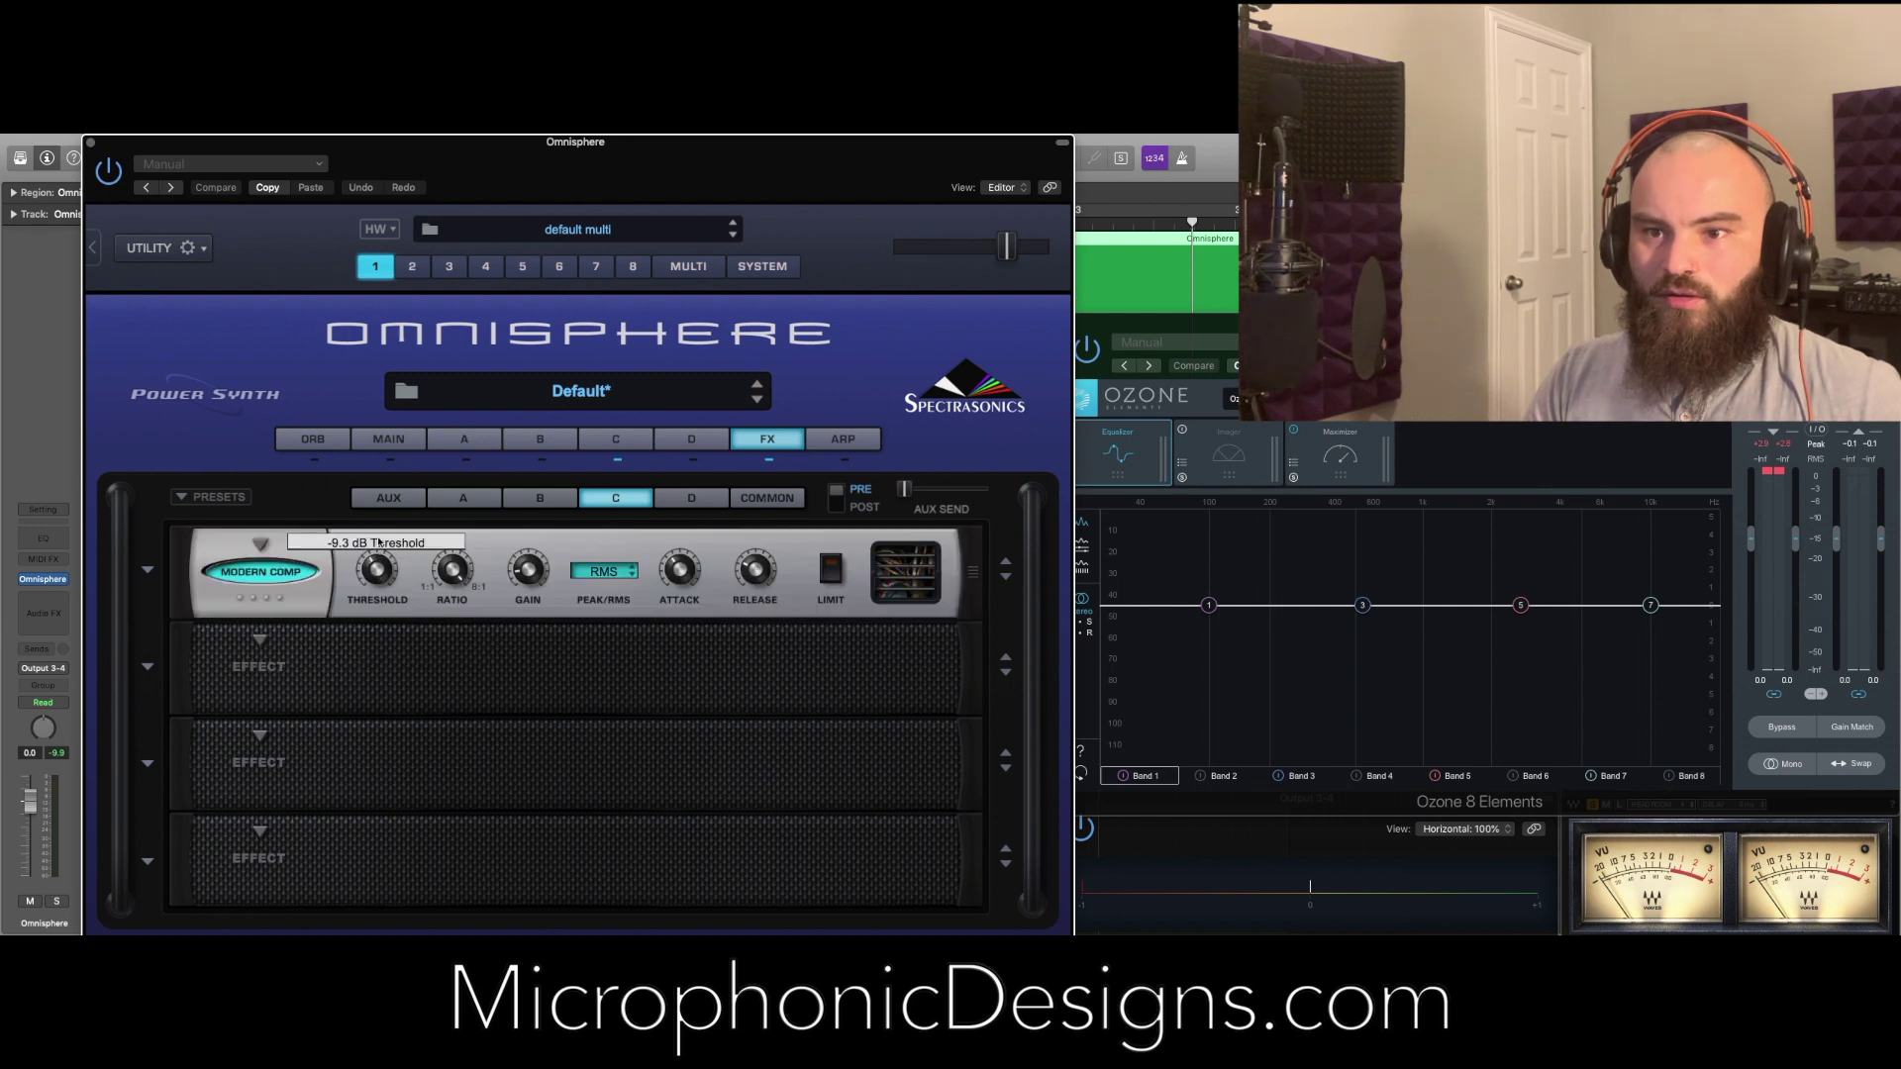
mouse_move(463, 570)
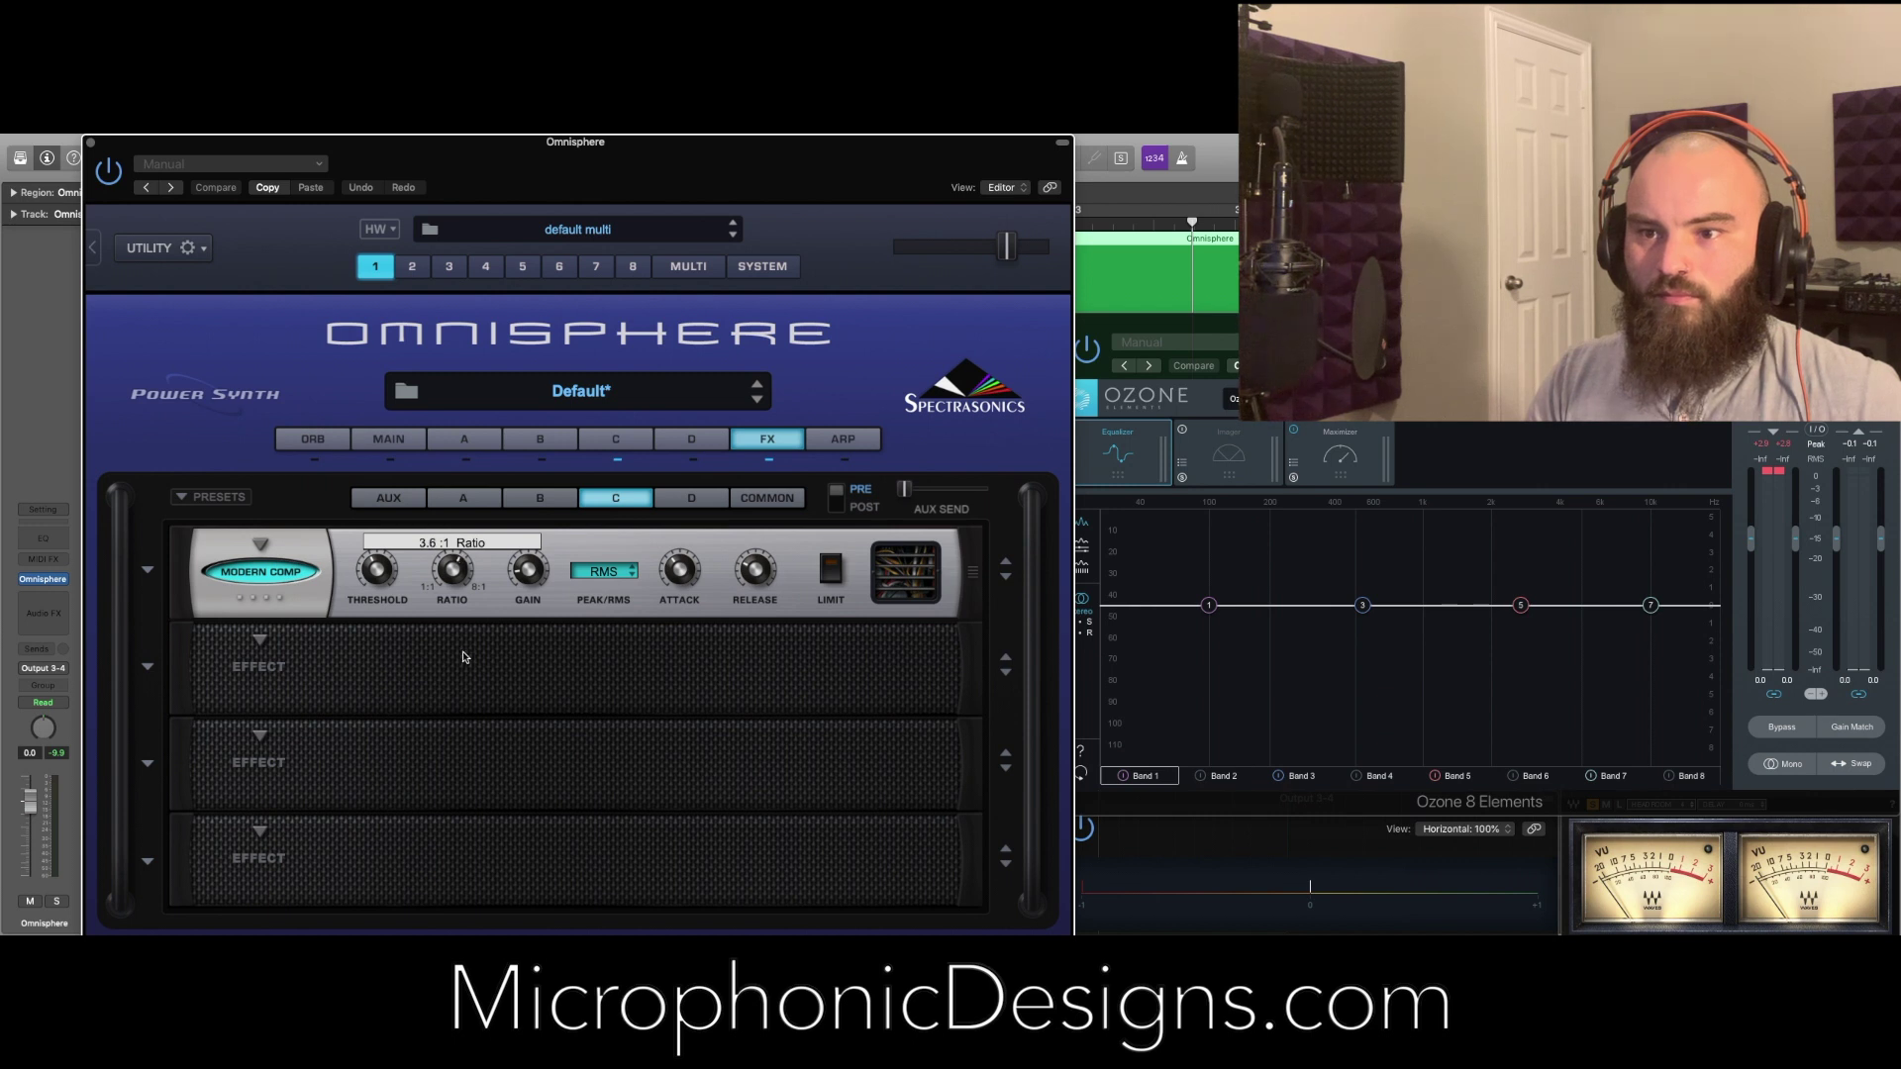
mouse_move(531, 574)
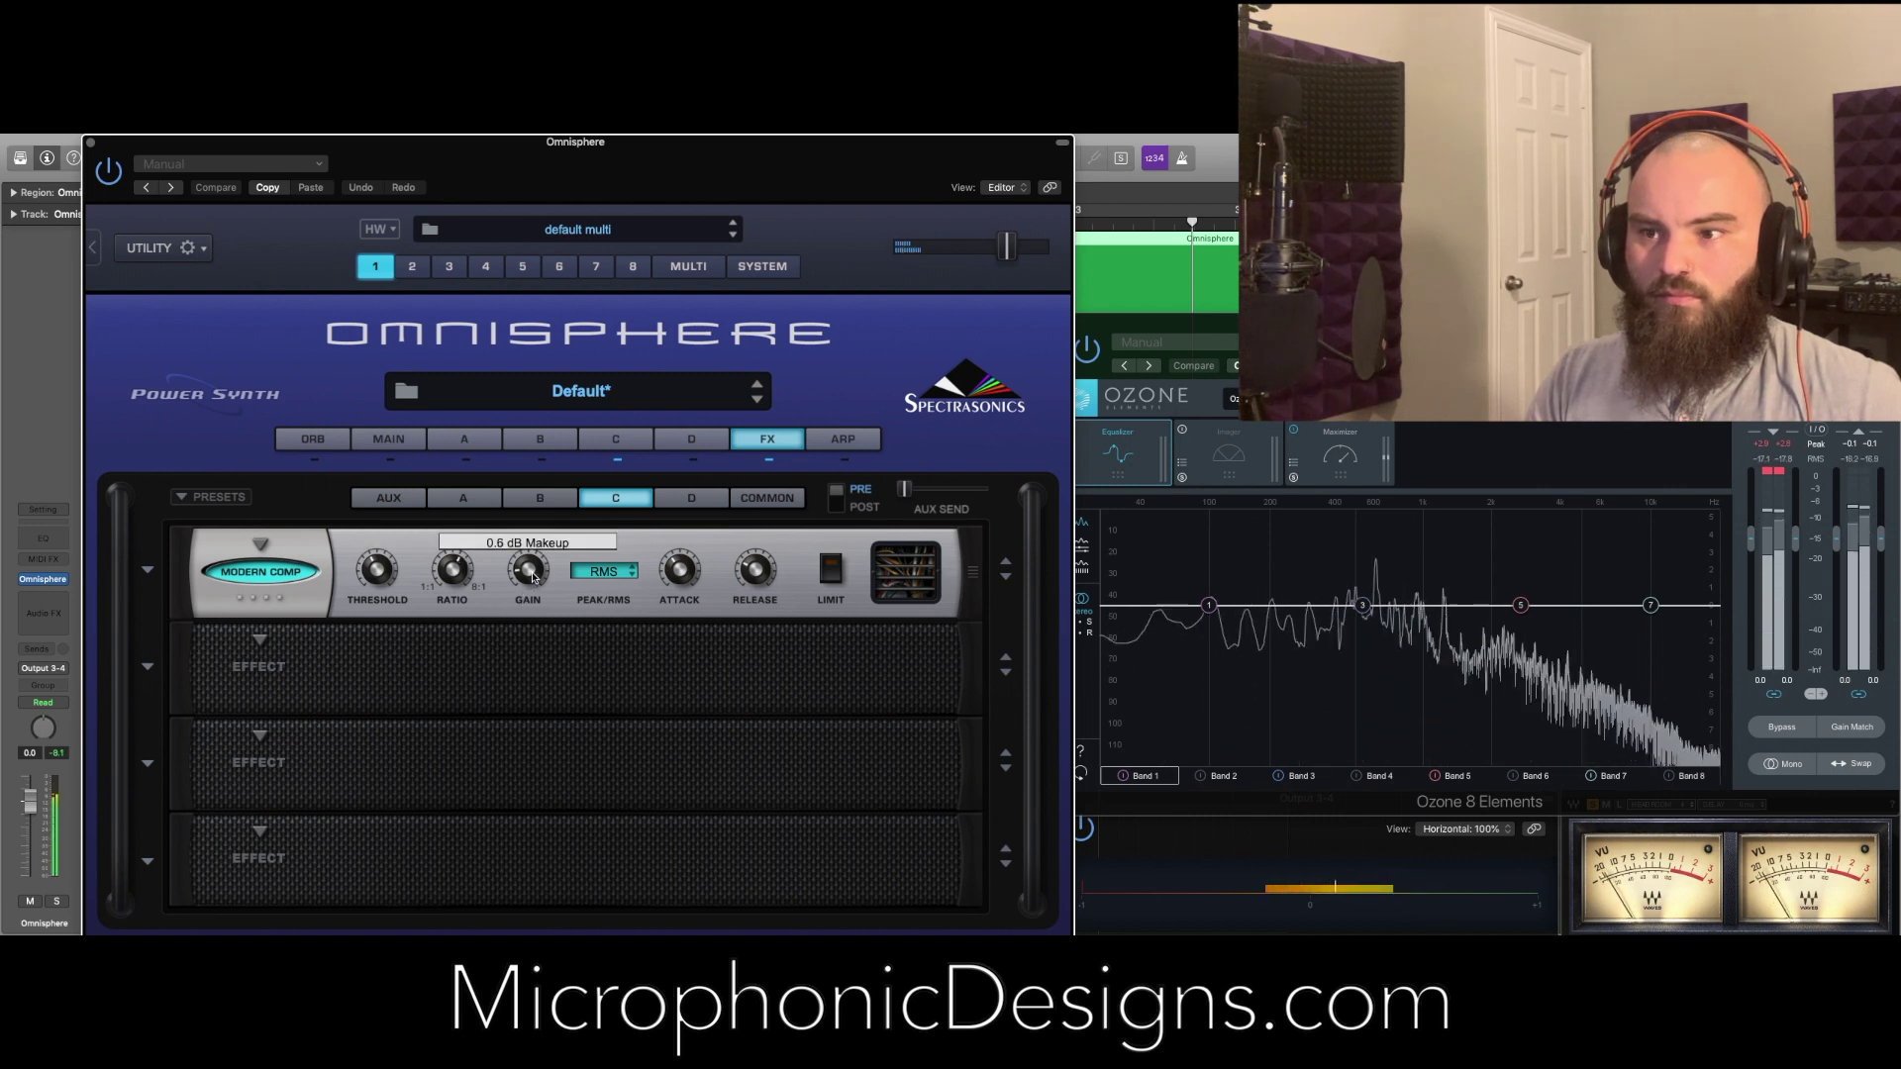
Turn layer A on so it sounds together with layer C
left_click(462, 498)
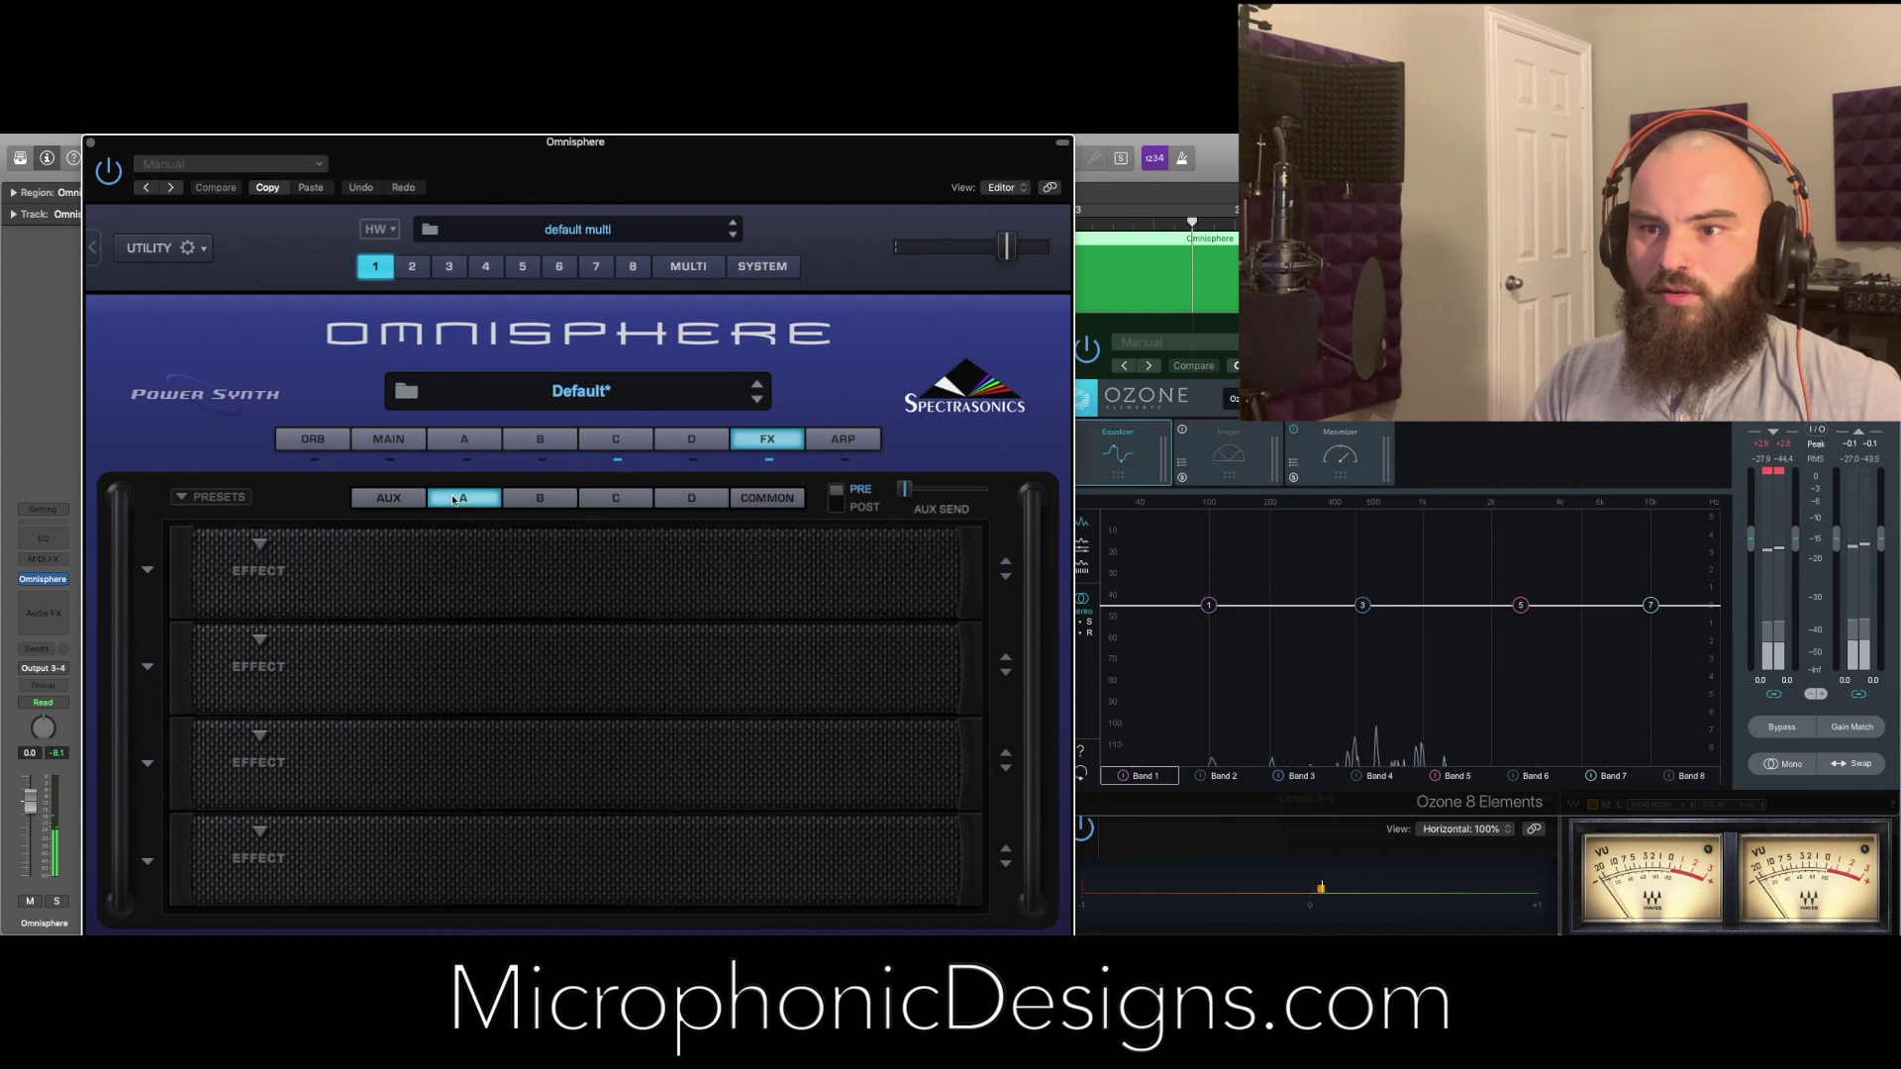
left_click(465, 465)
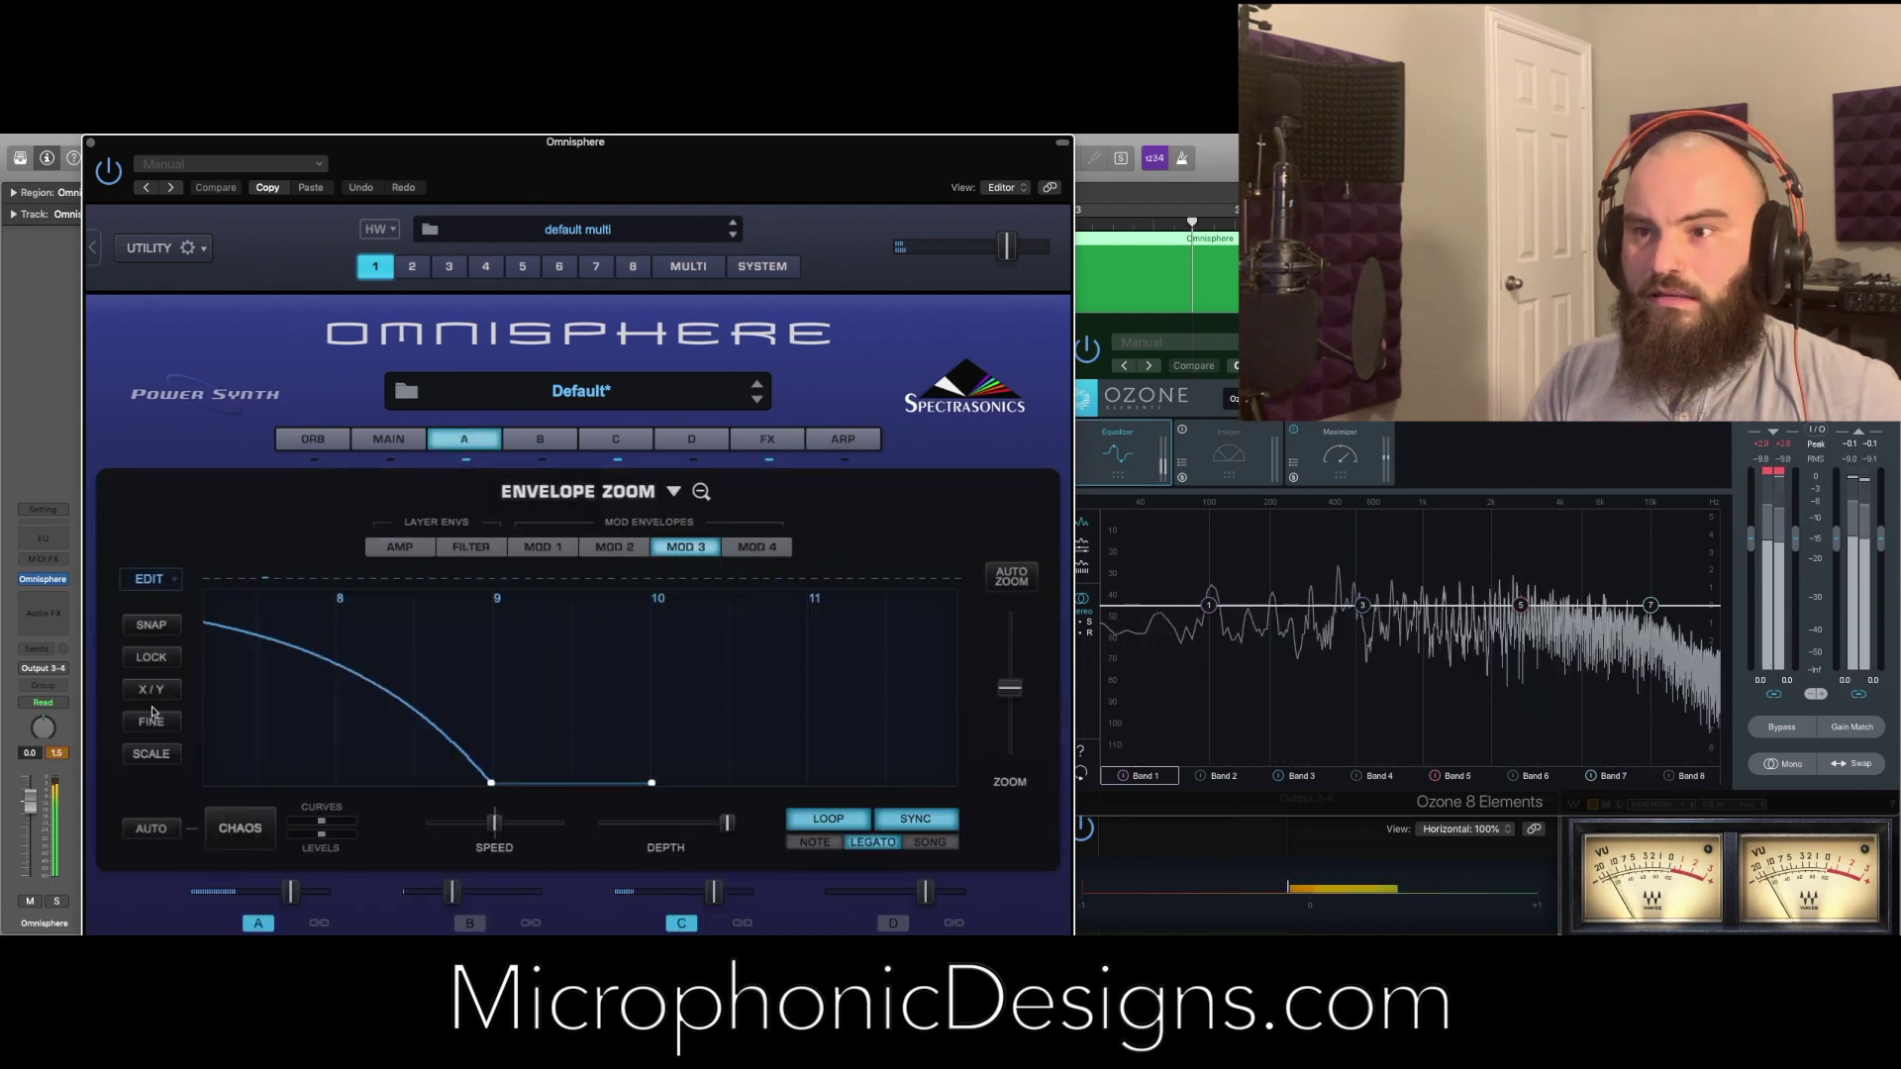
Load a Tube Limiter into the second effect slot of the Common FX rack
left_click(787, 436)
left_click(767, 497)
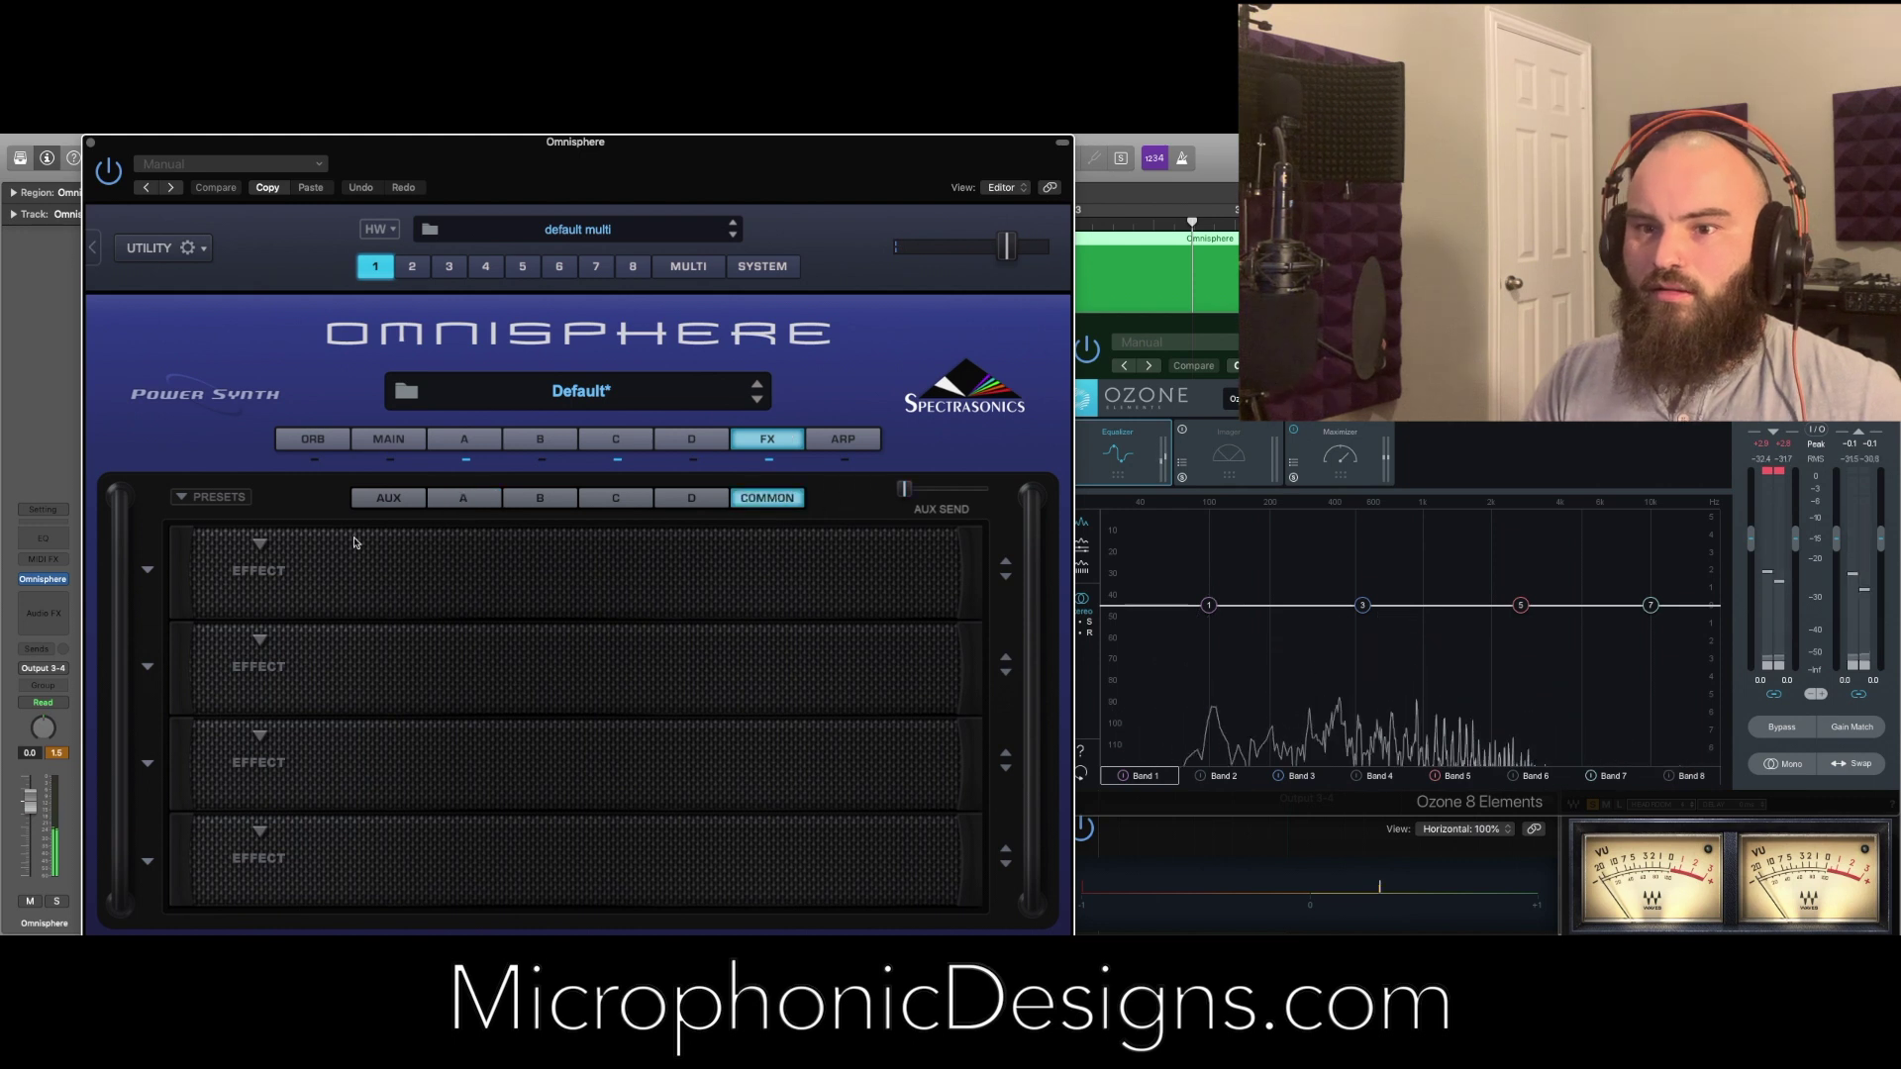
left_click(260, 543)
left_click(260, 543)
left_click(260, 638)
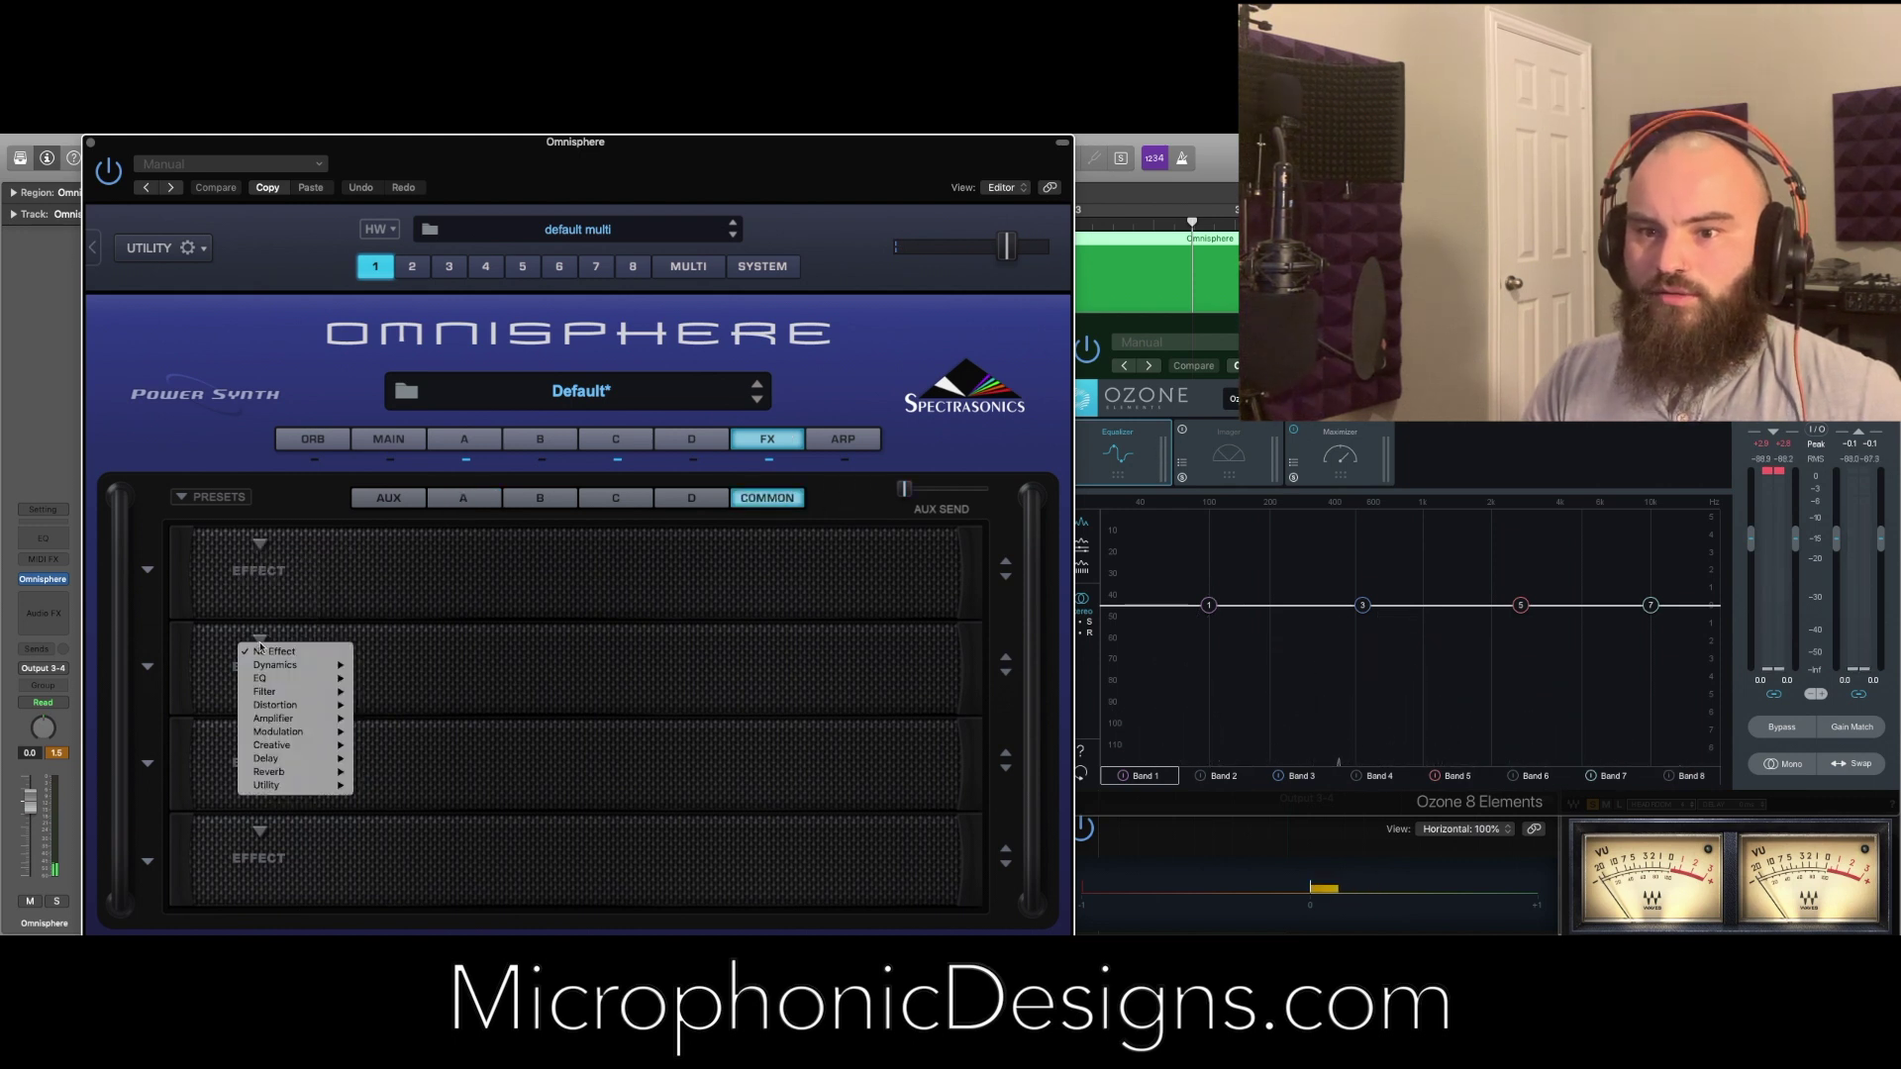
mouse_move(280, 680)
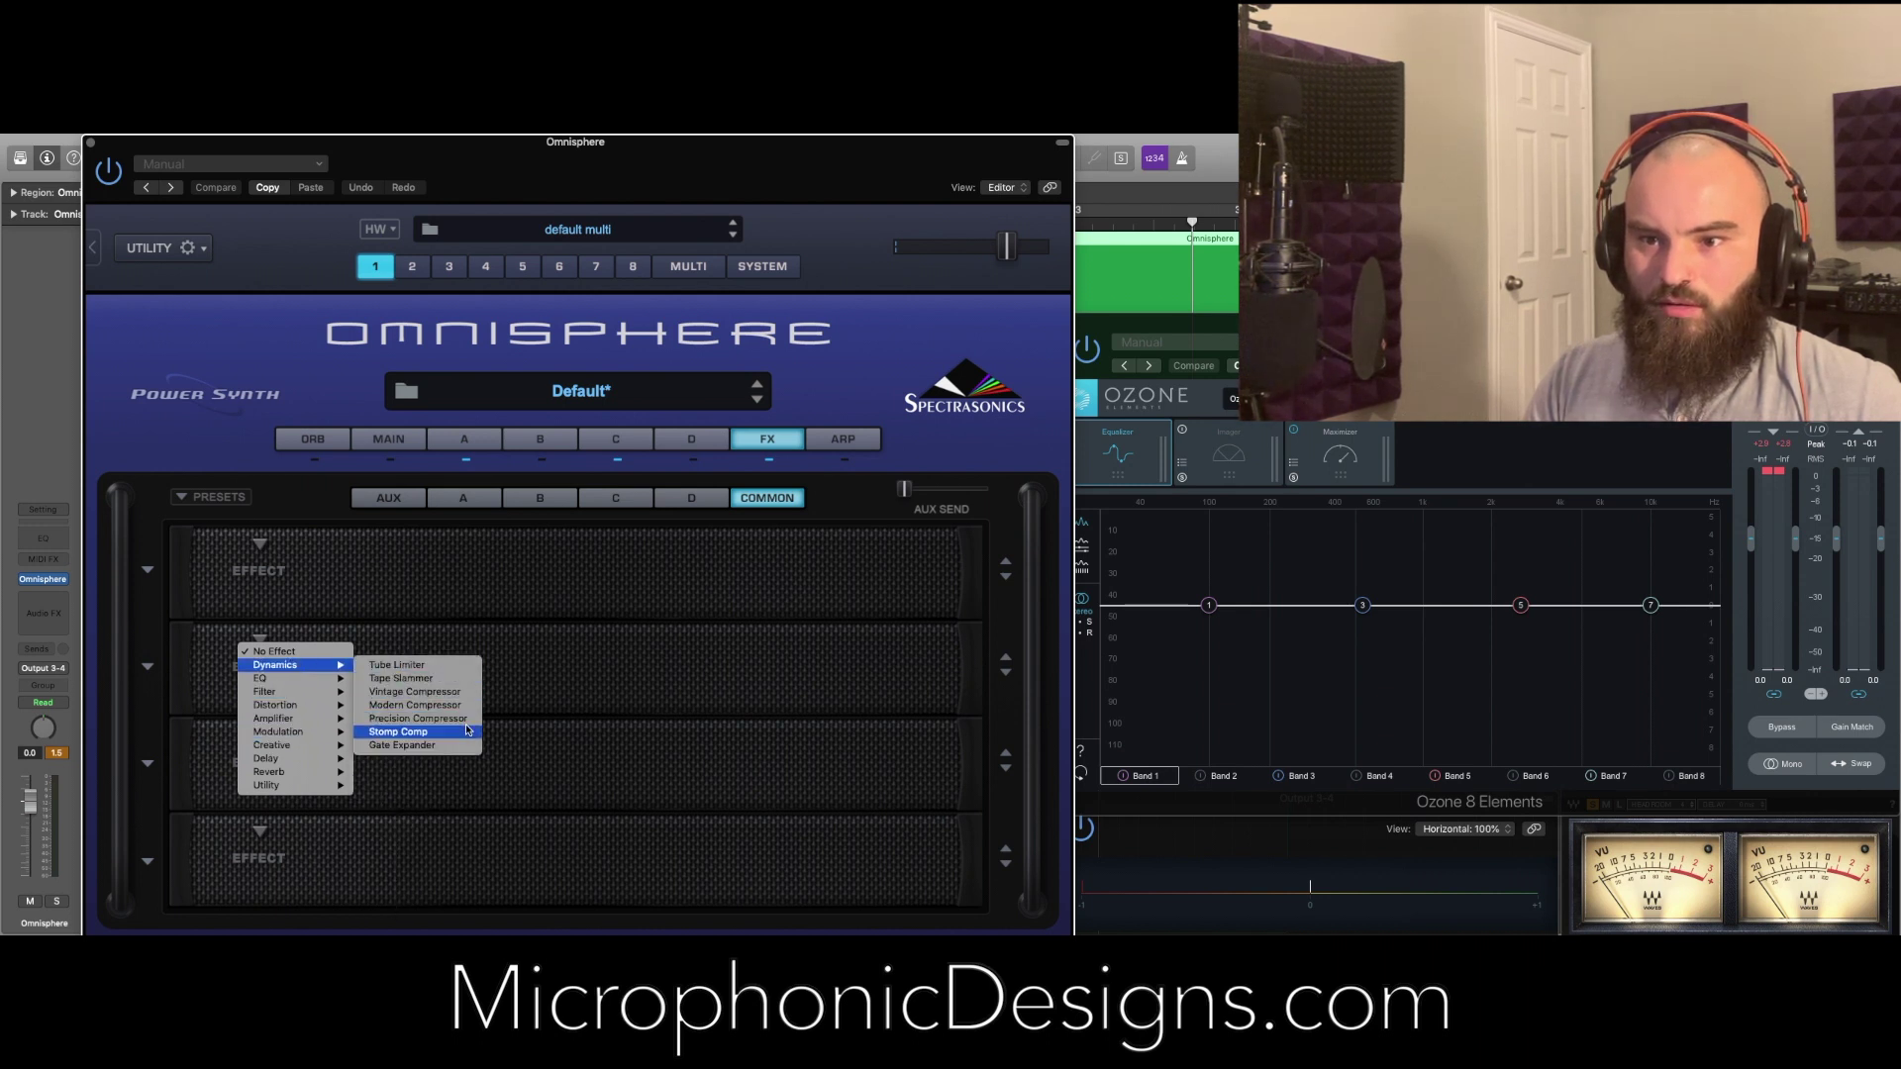
left_click(466, 665)
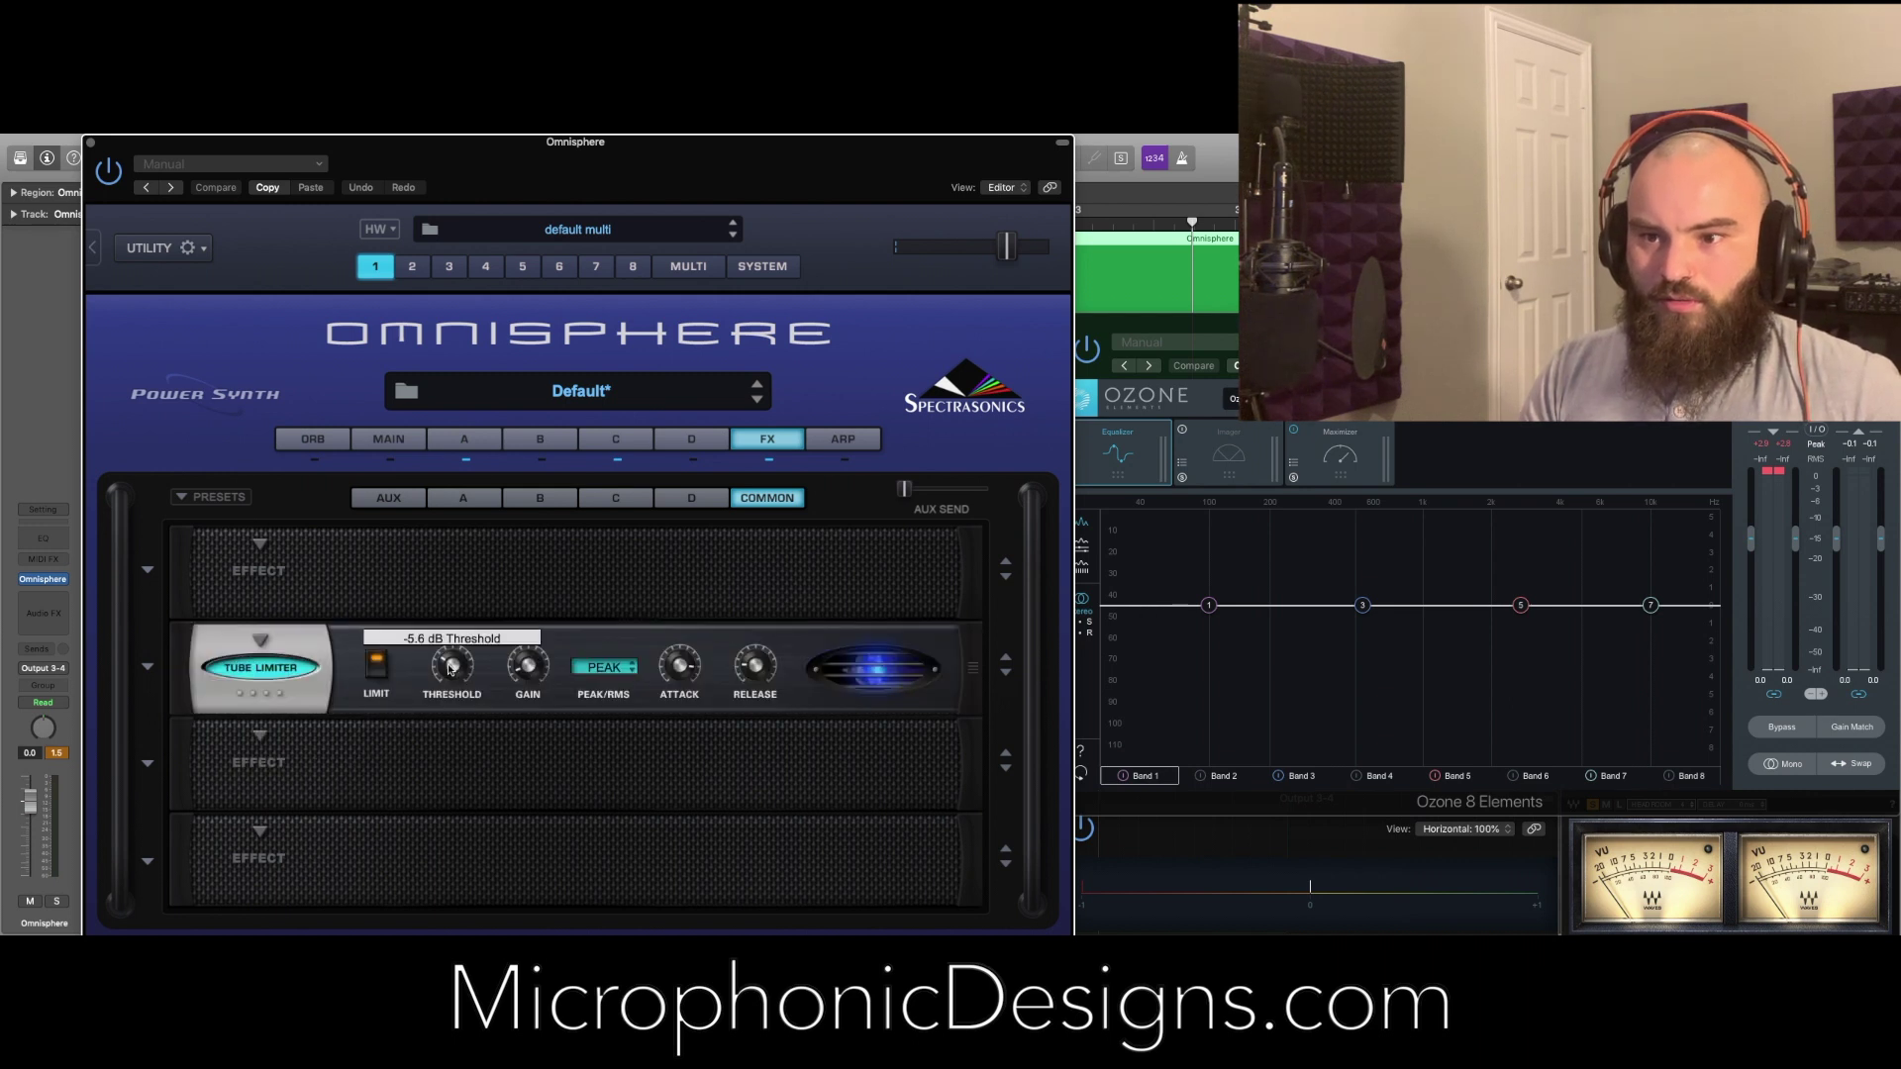
Fine-tune the attack of the Tube Limiter in the Common FX rack
mouse_move(531, 676)
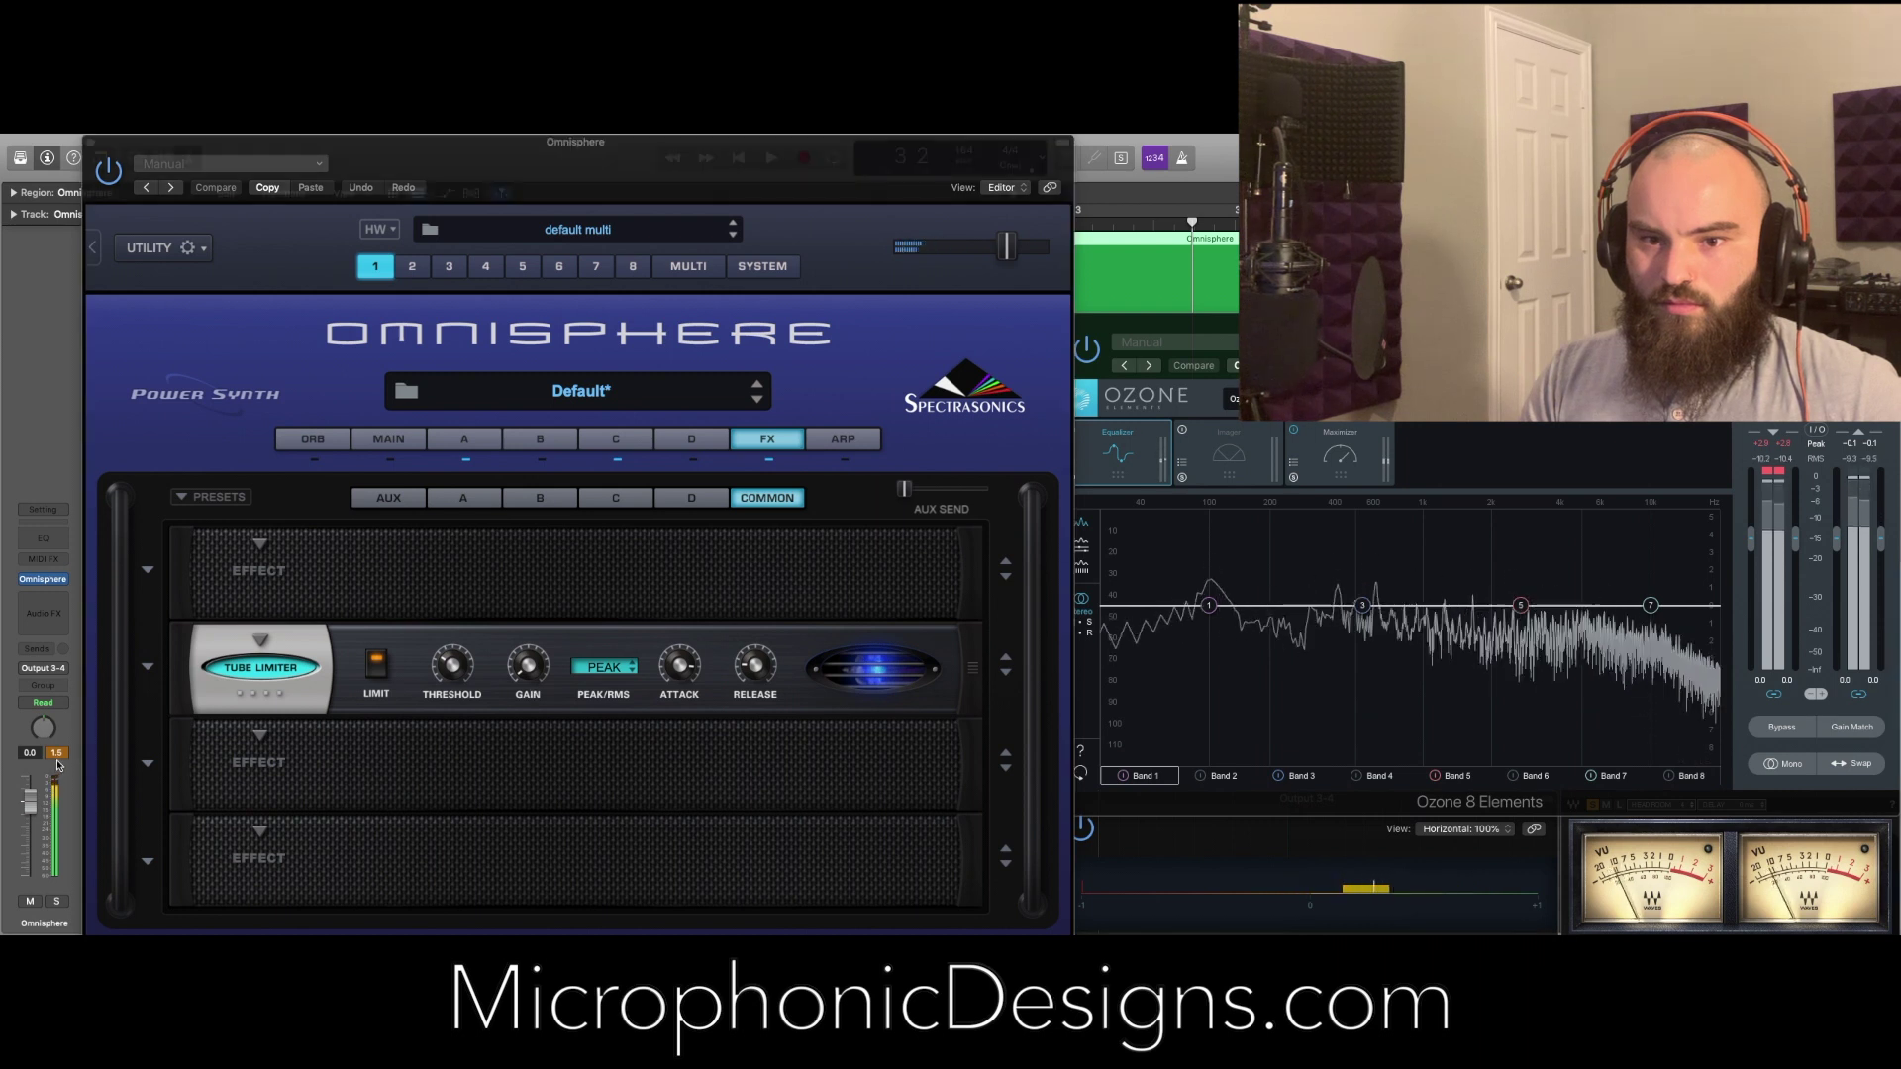
mouse_move(682, 669)
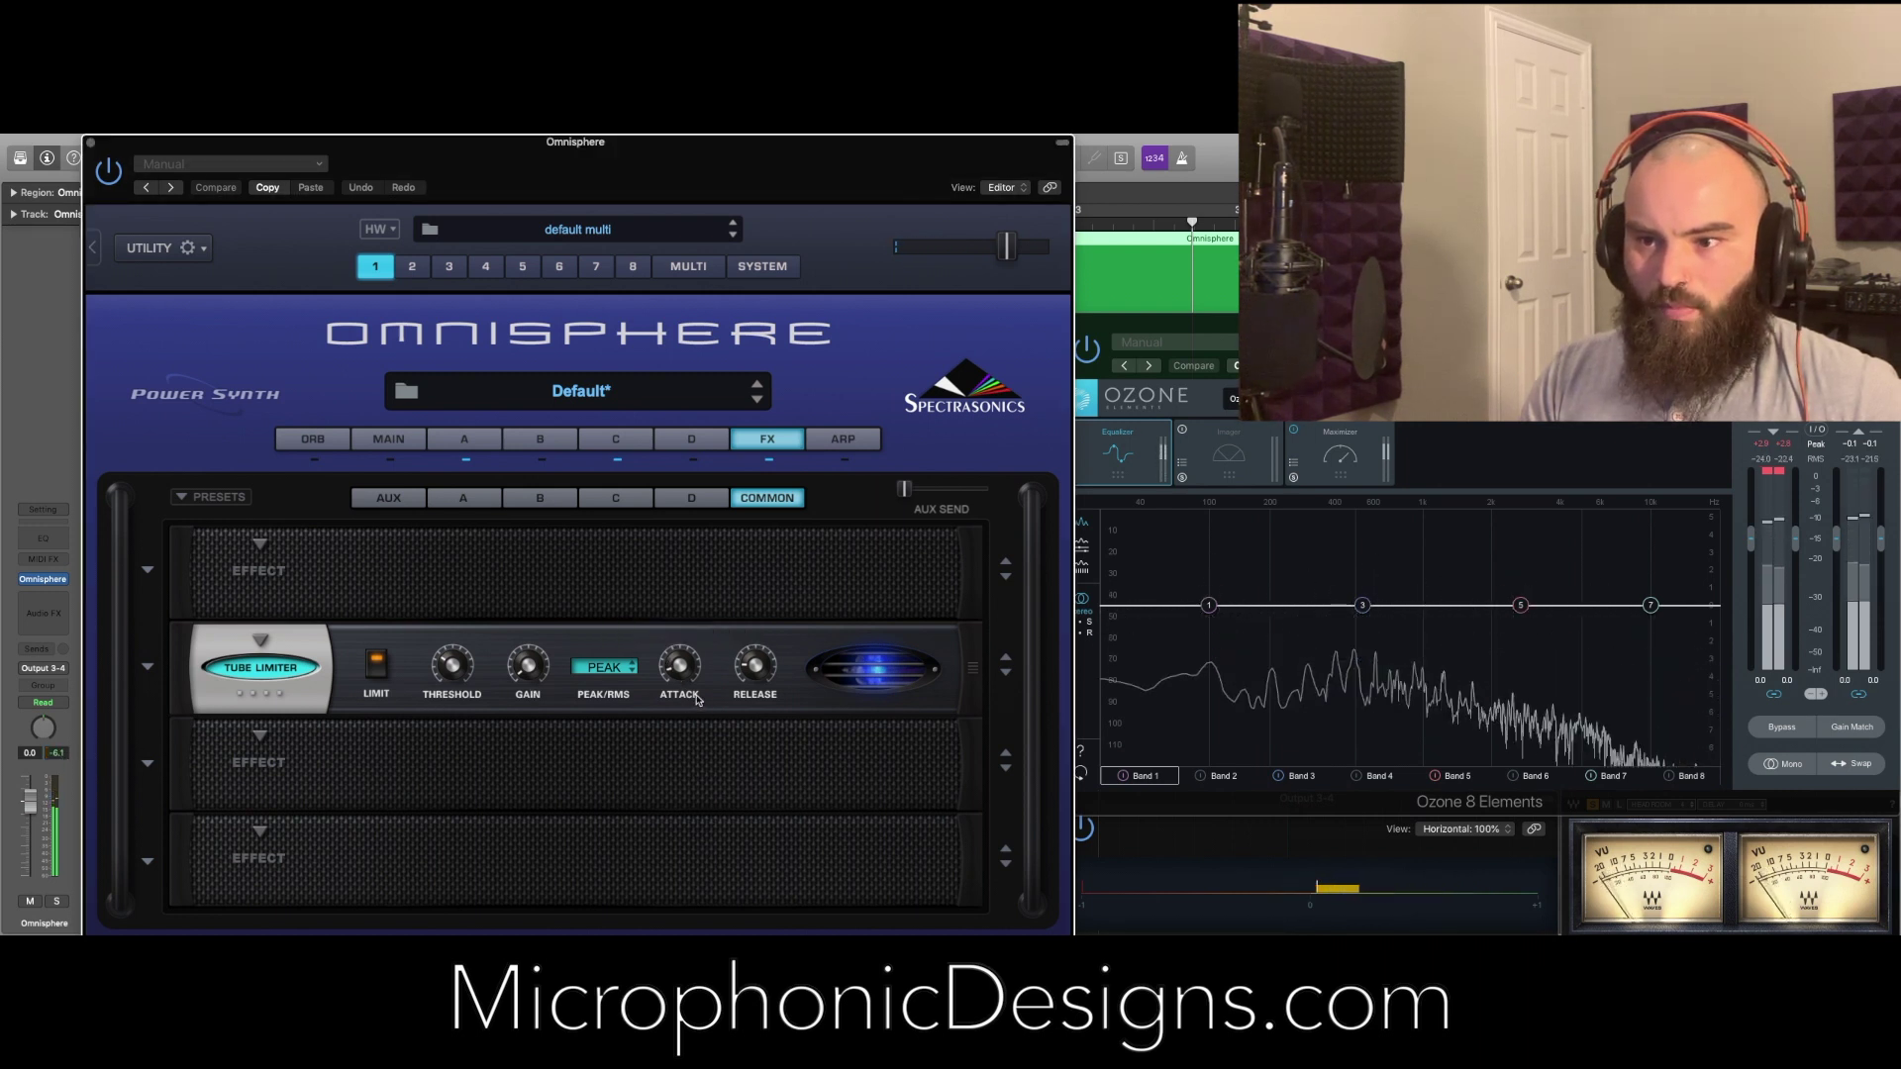
left_click_drag(681, 669, 682, 661)
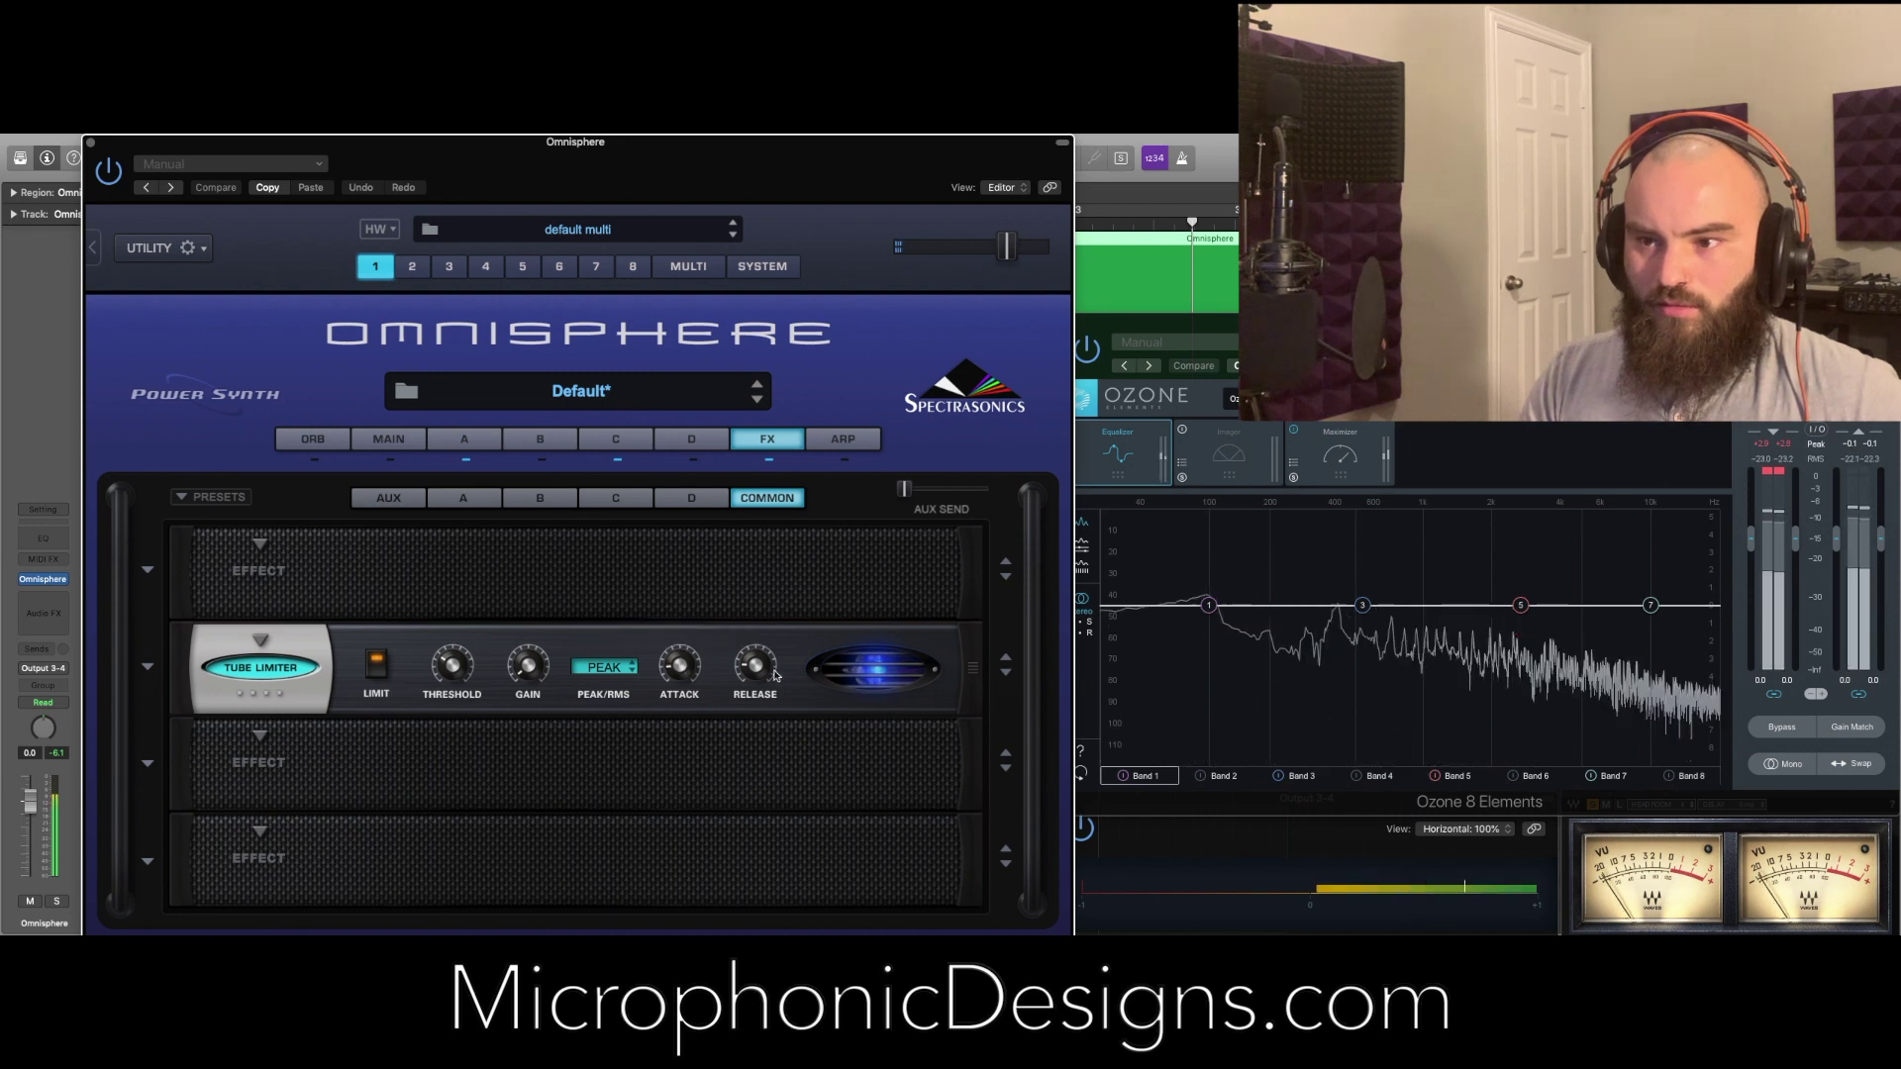
mouse_move(762, 676)
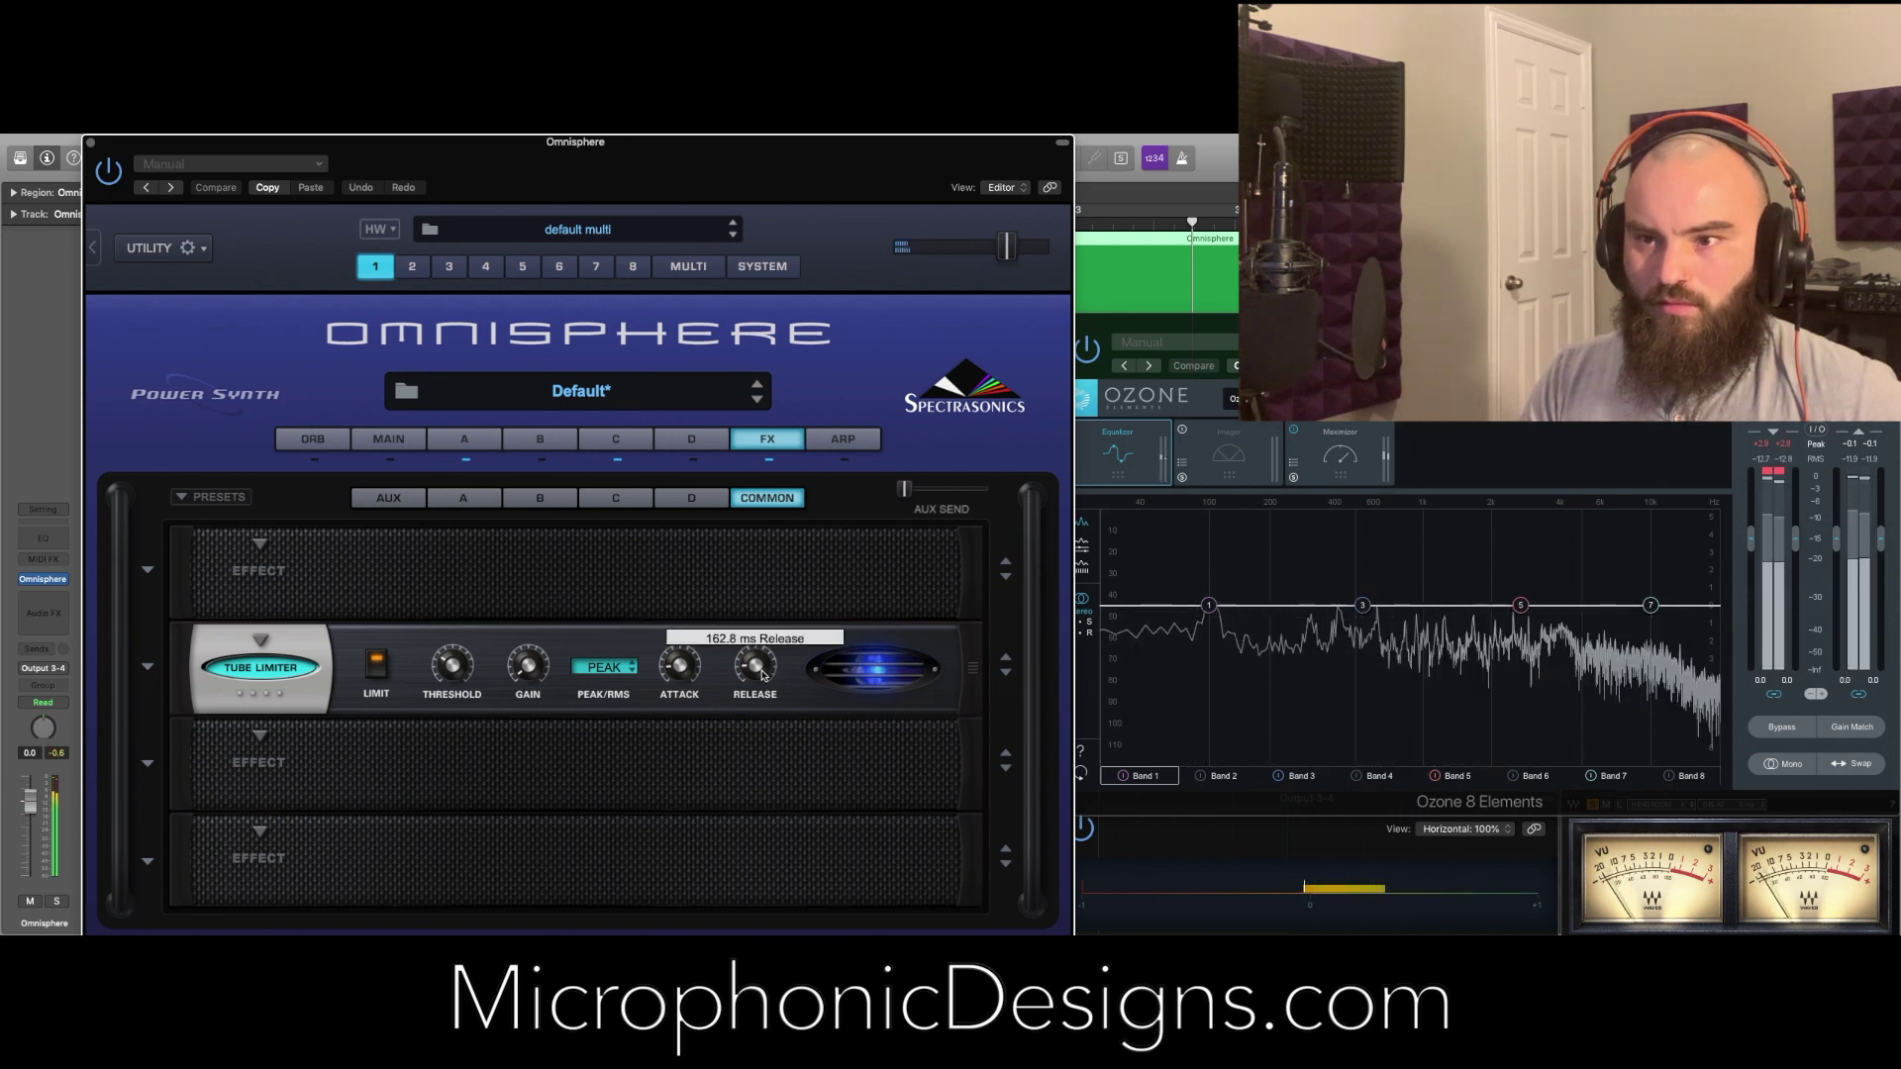
Review the gain of the Modern Compressor in layer C's FX rack
left_click(511, 498)
left_click(616, 498)
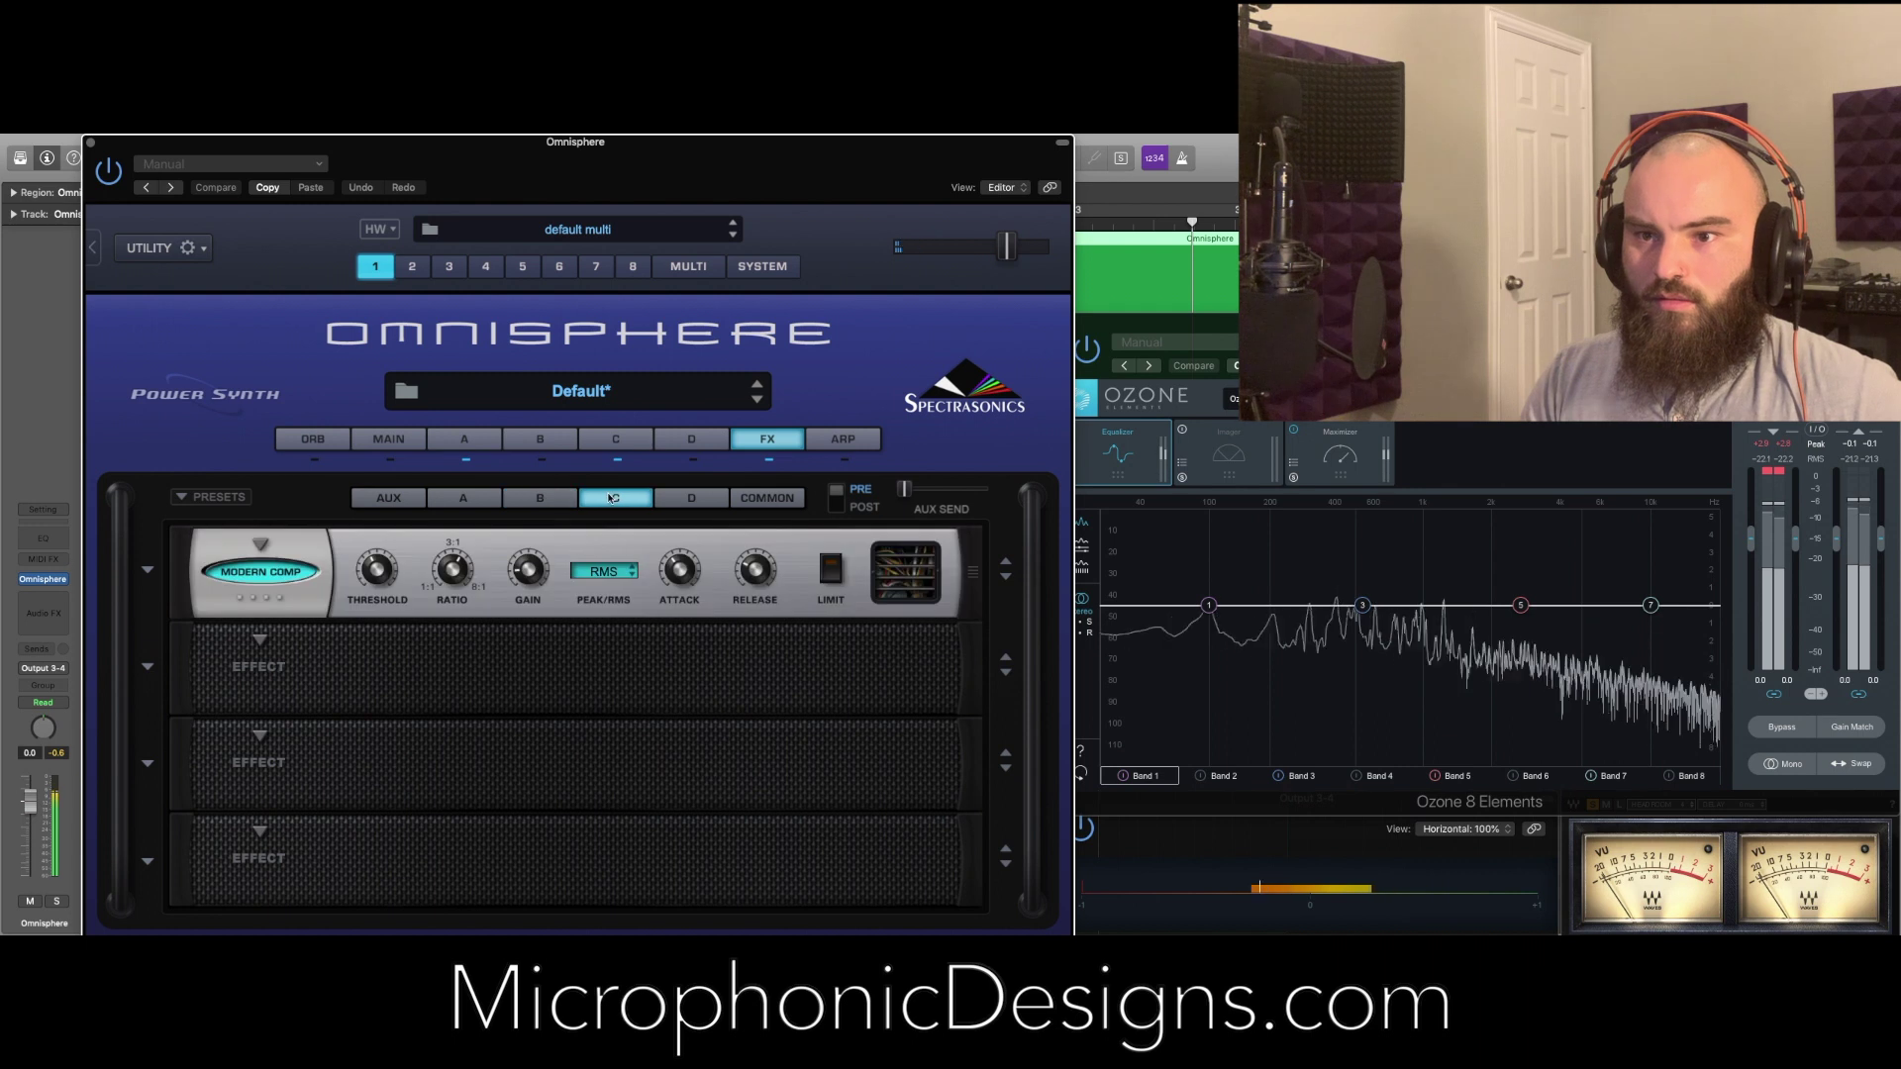
mouse_move(528, 577)
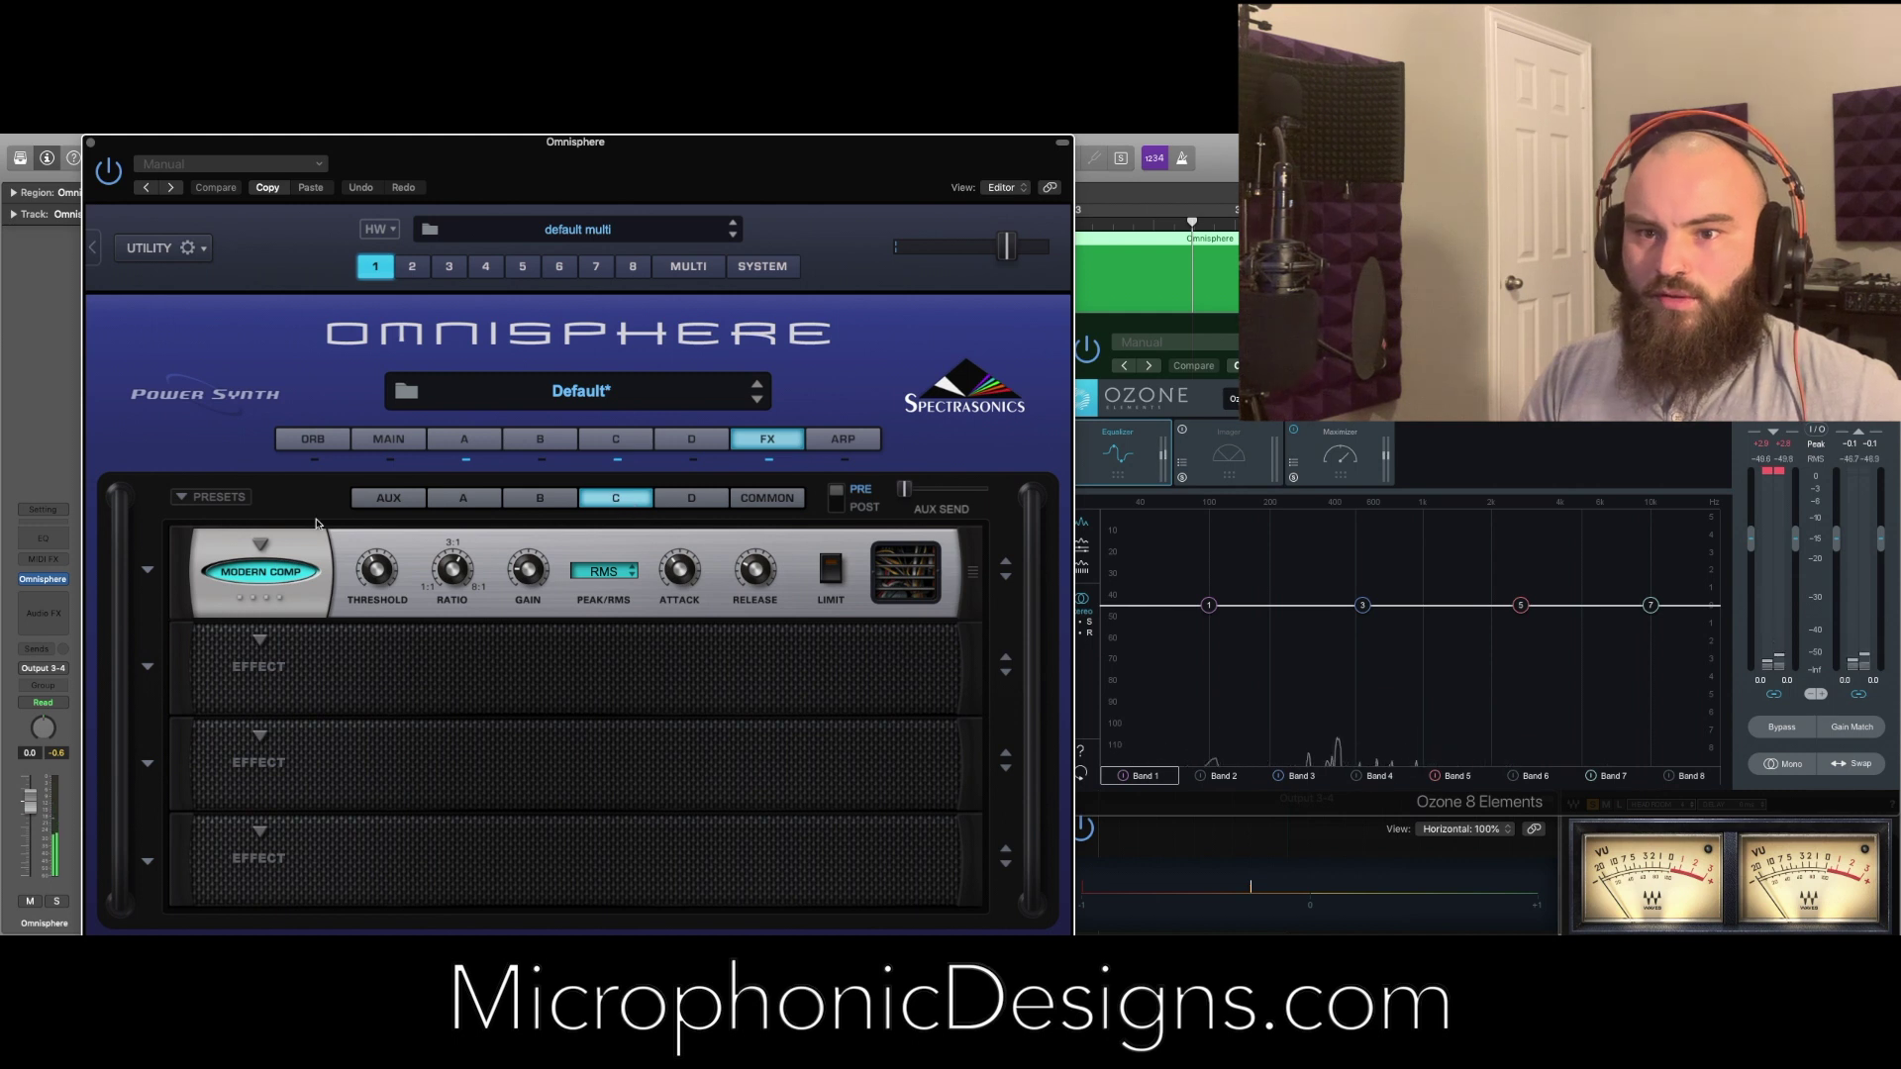
Close layer C's envelope zoom view and turn layer A off
left_click(633, 442)
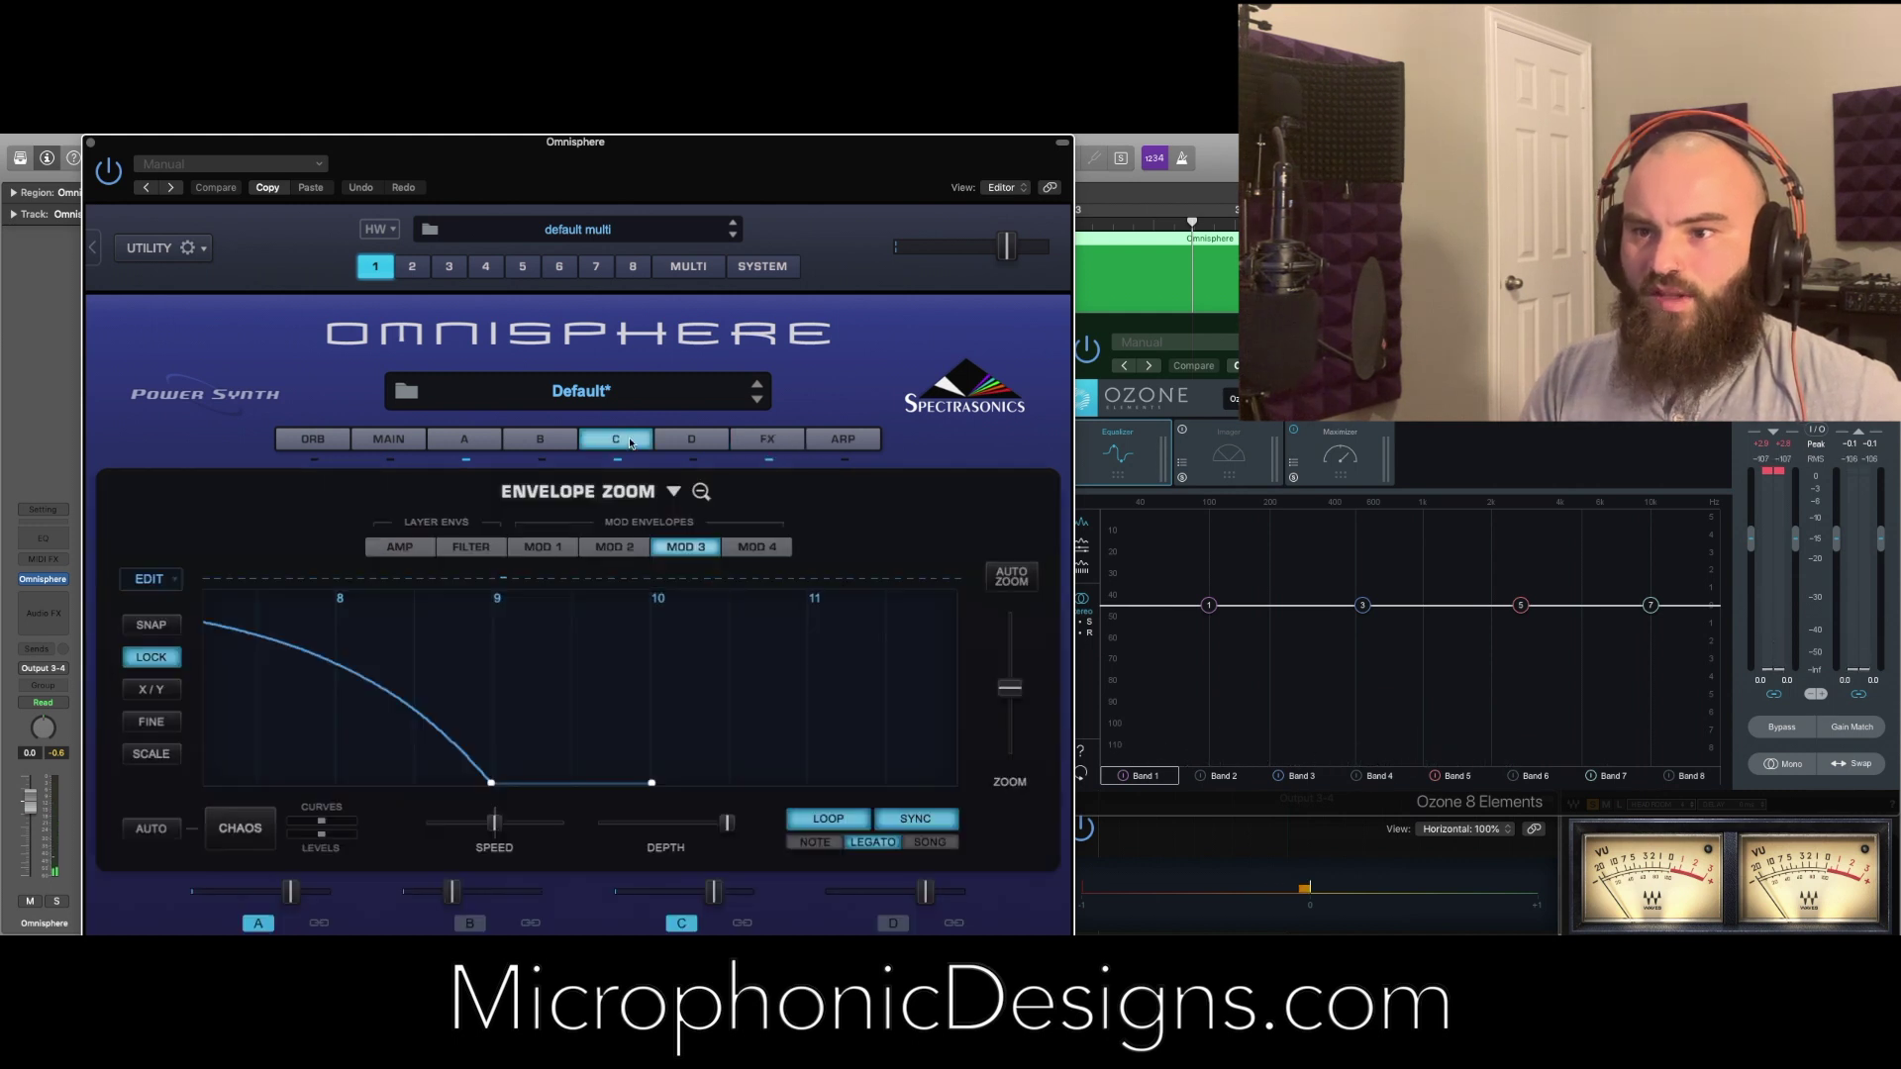
left_click(703, 492)
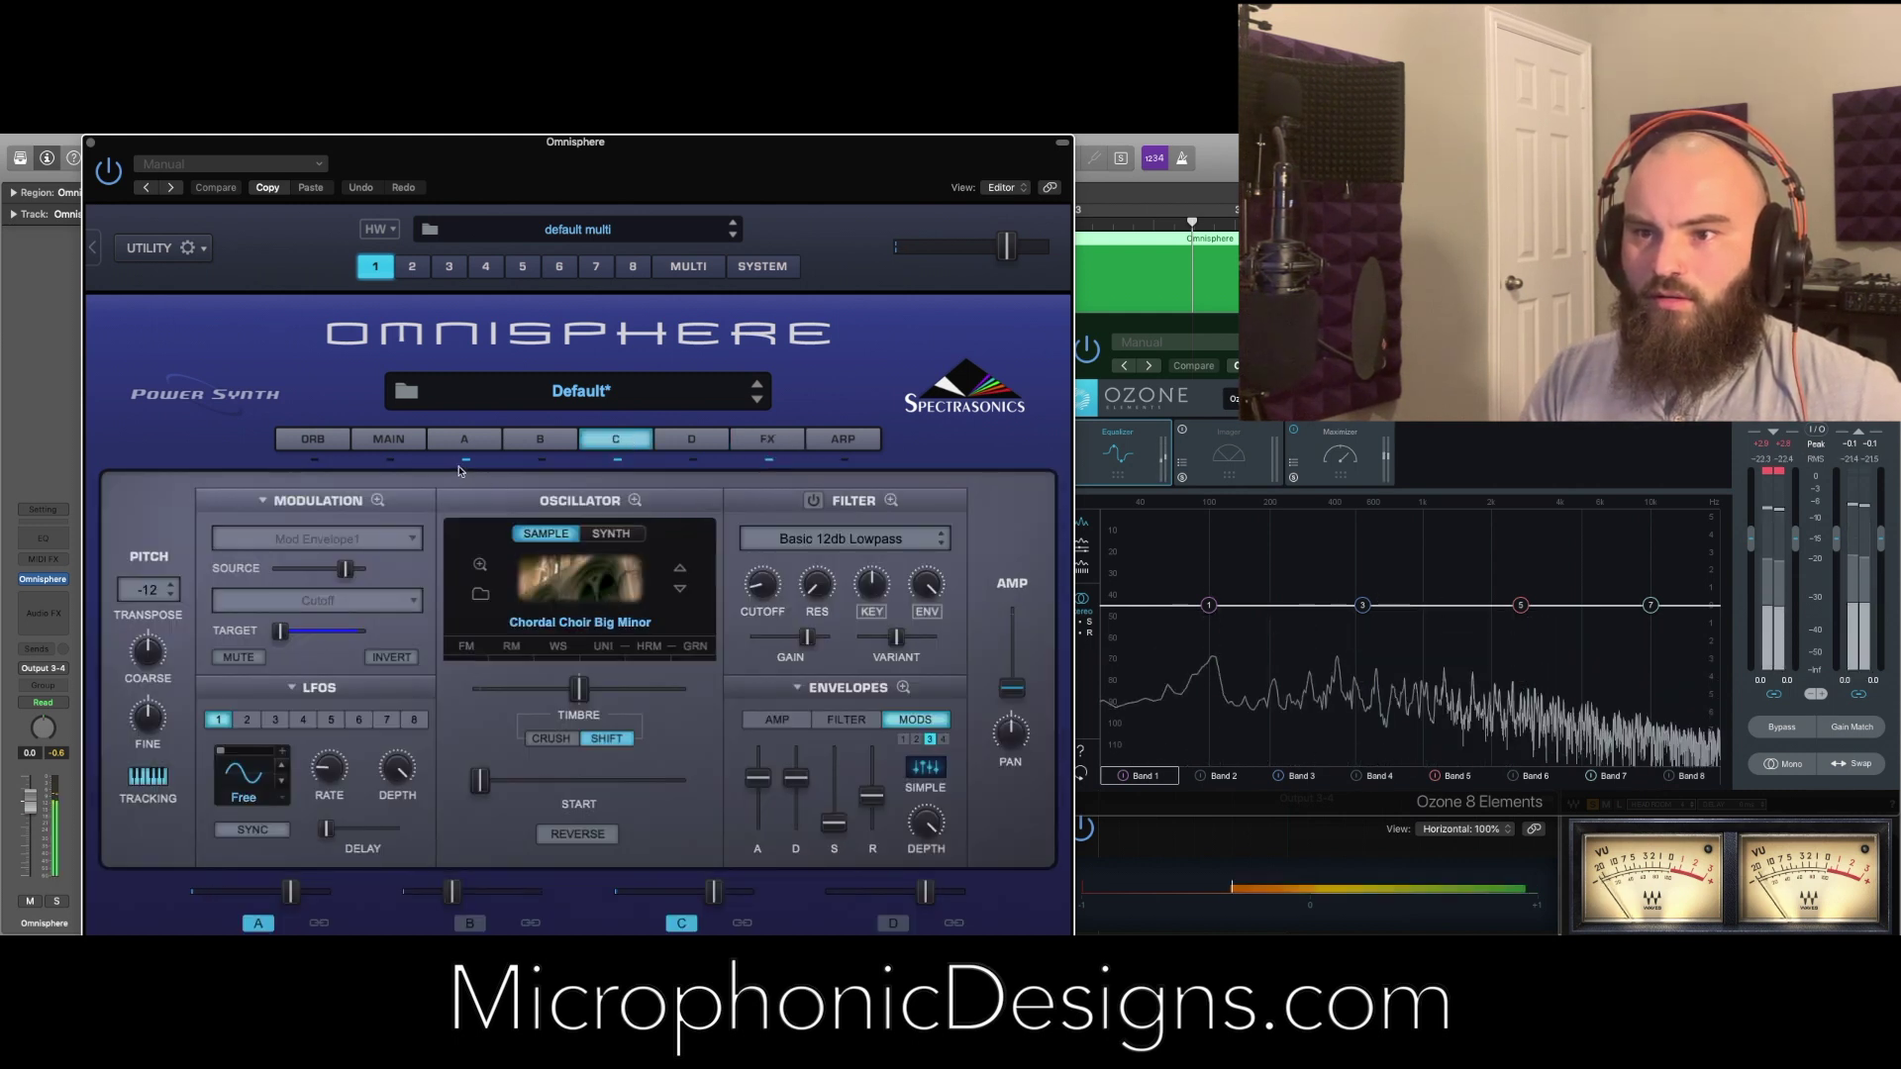
Enable Harmonia on layer C's oscillator, switch off its second voice and transpose the first voice to +12
left_click(634, 500)
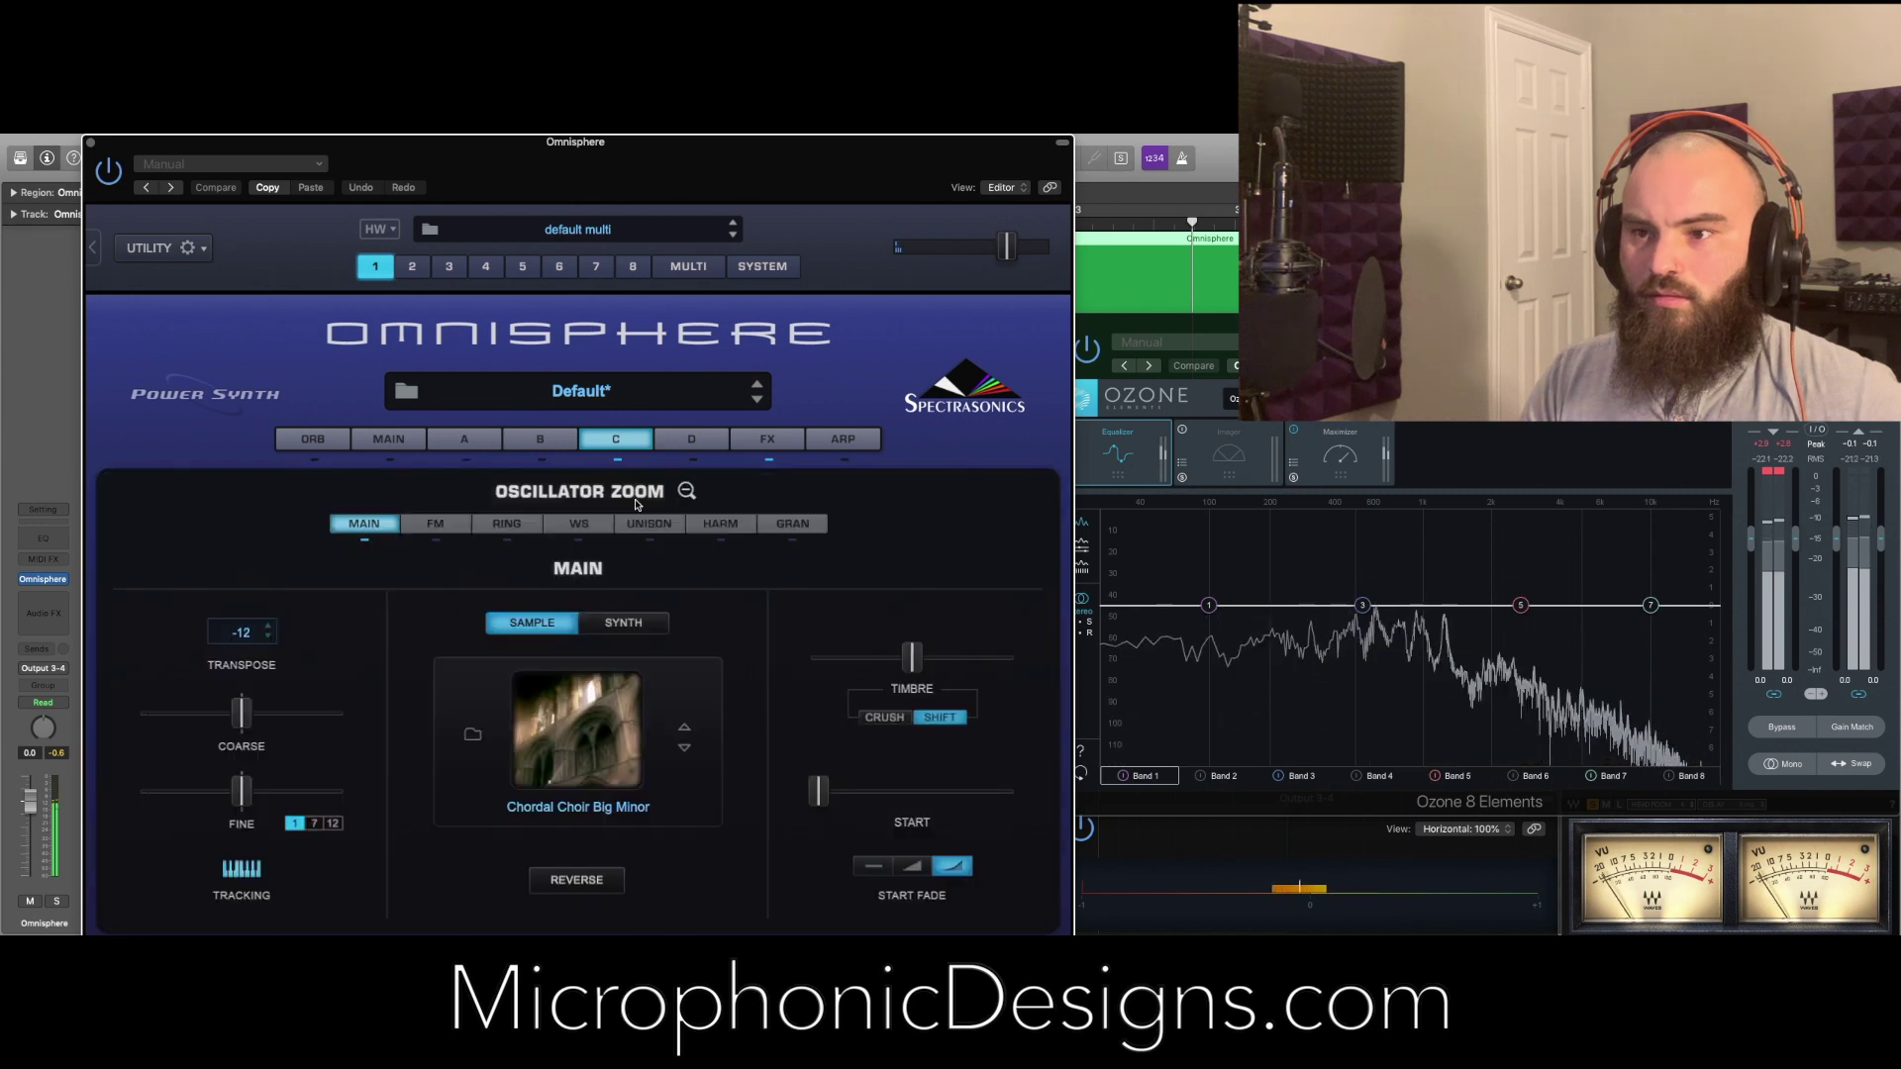
left_click(665, 524)
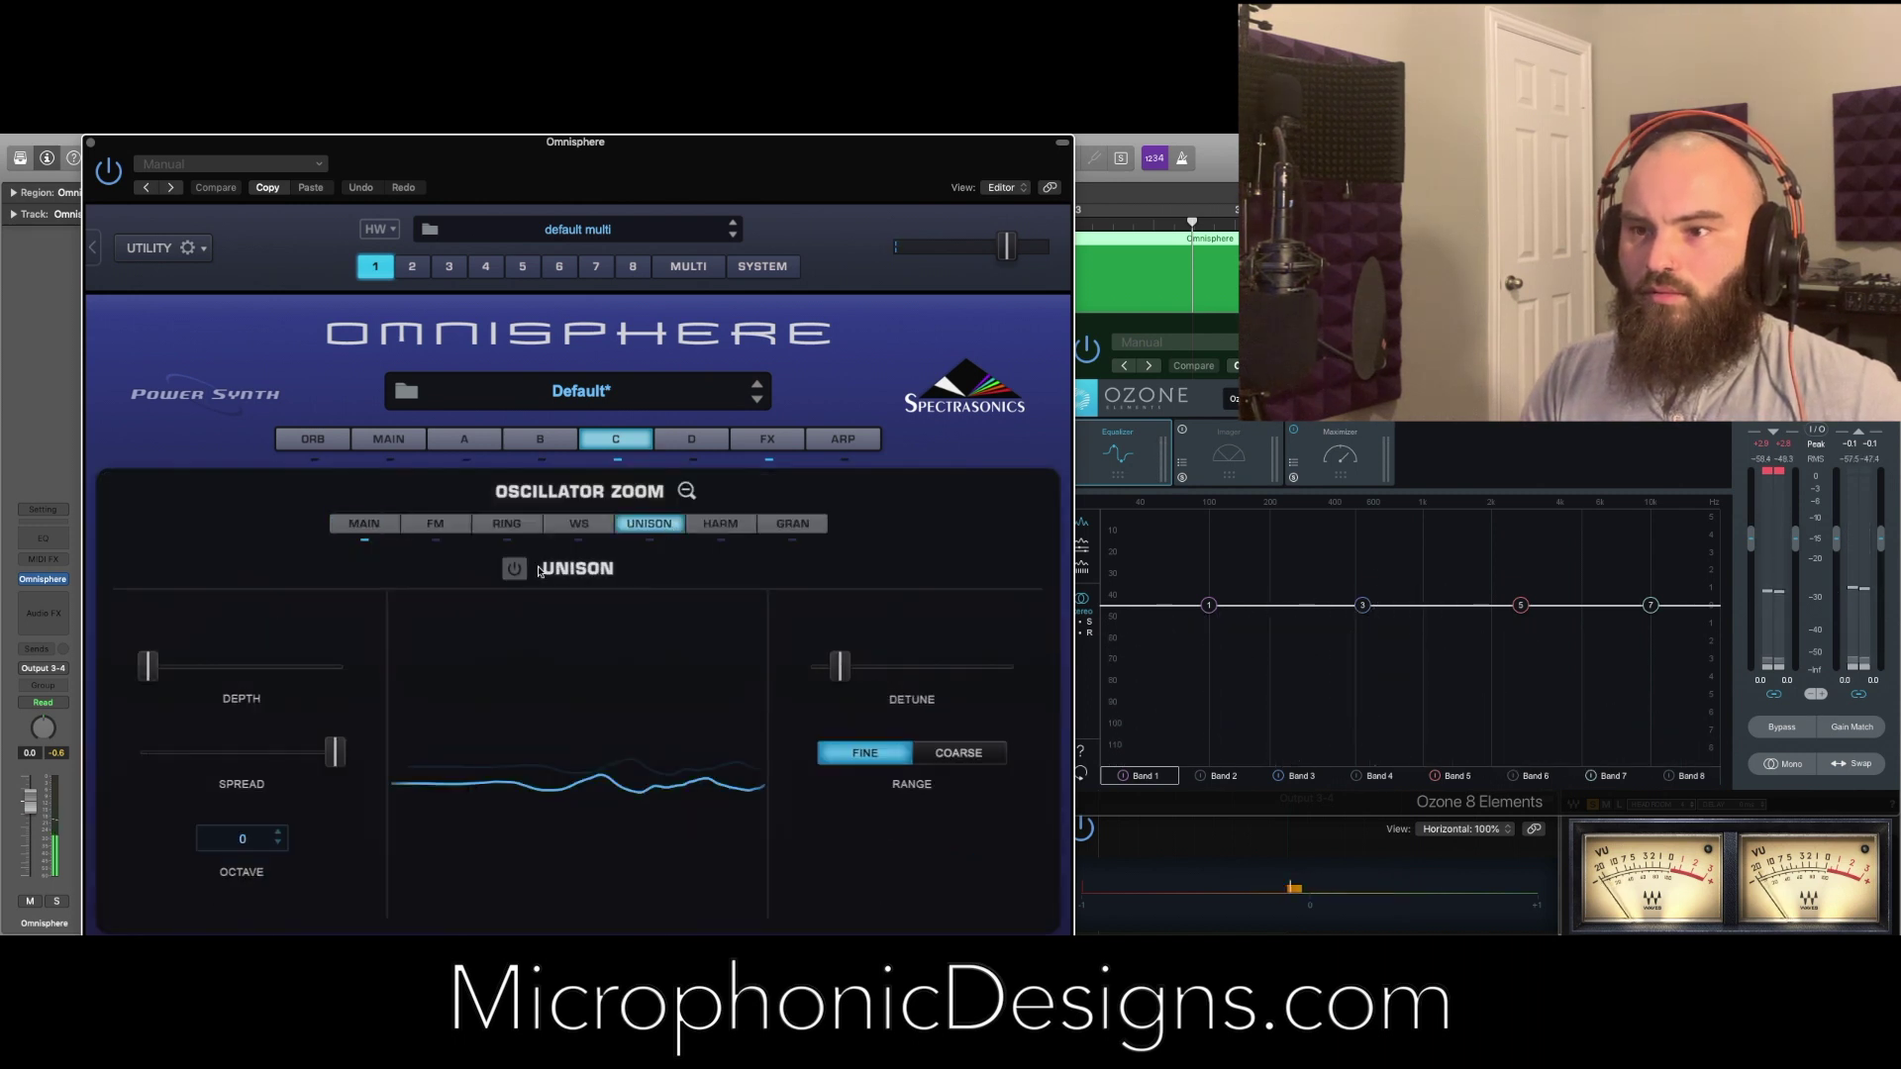
left_click(723, 524)
left_click(501, 568)
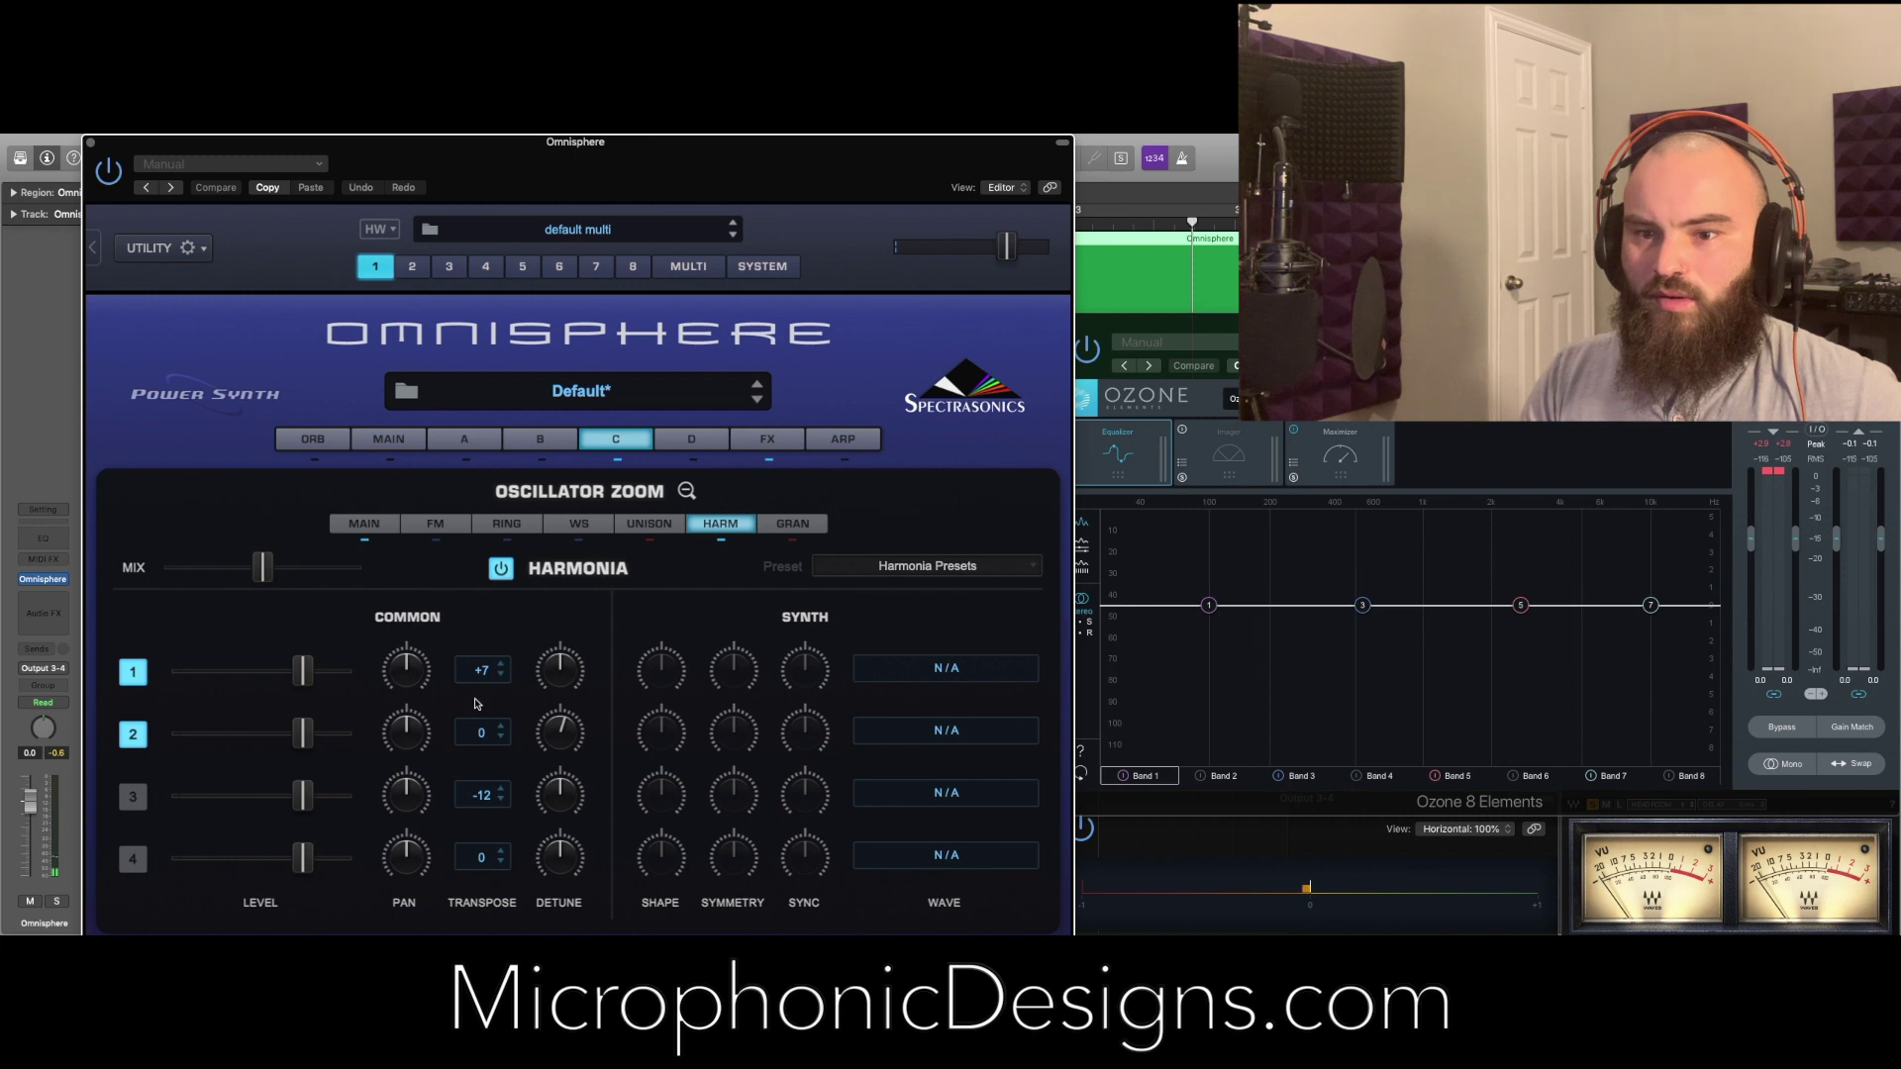
left_click(154, 734)
left_click_drag(490, 671, 485, 600)
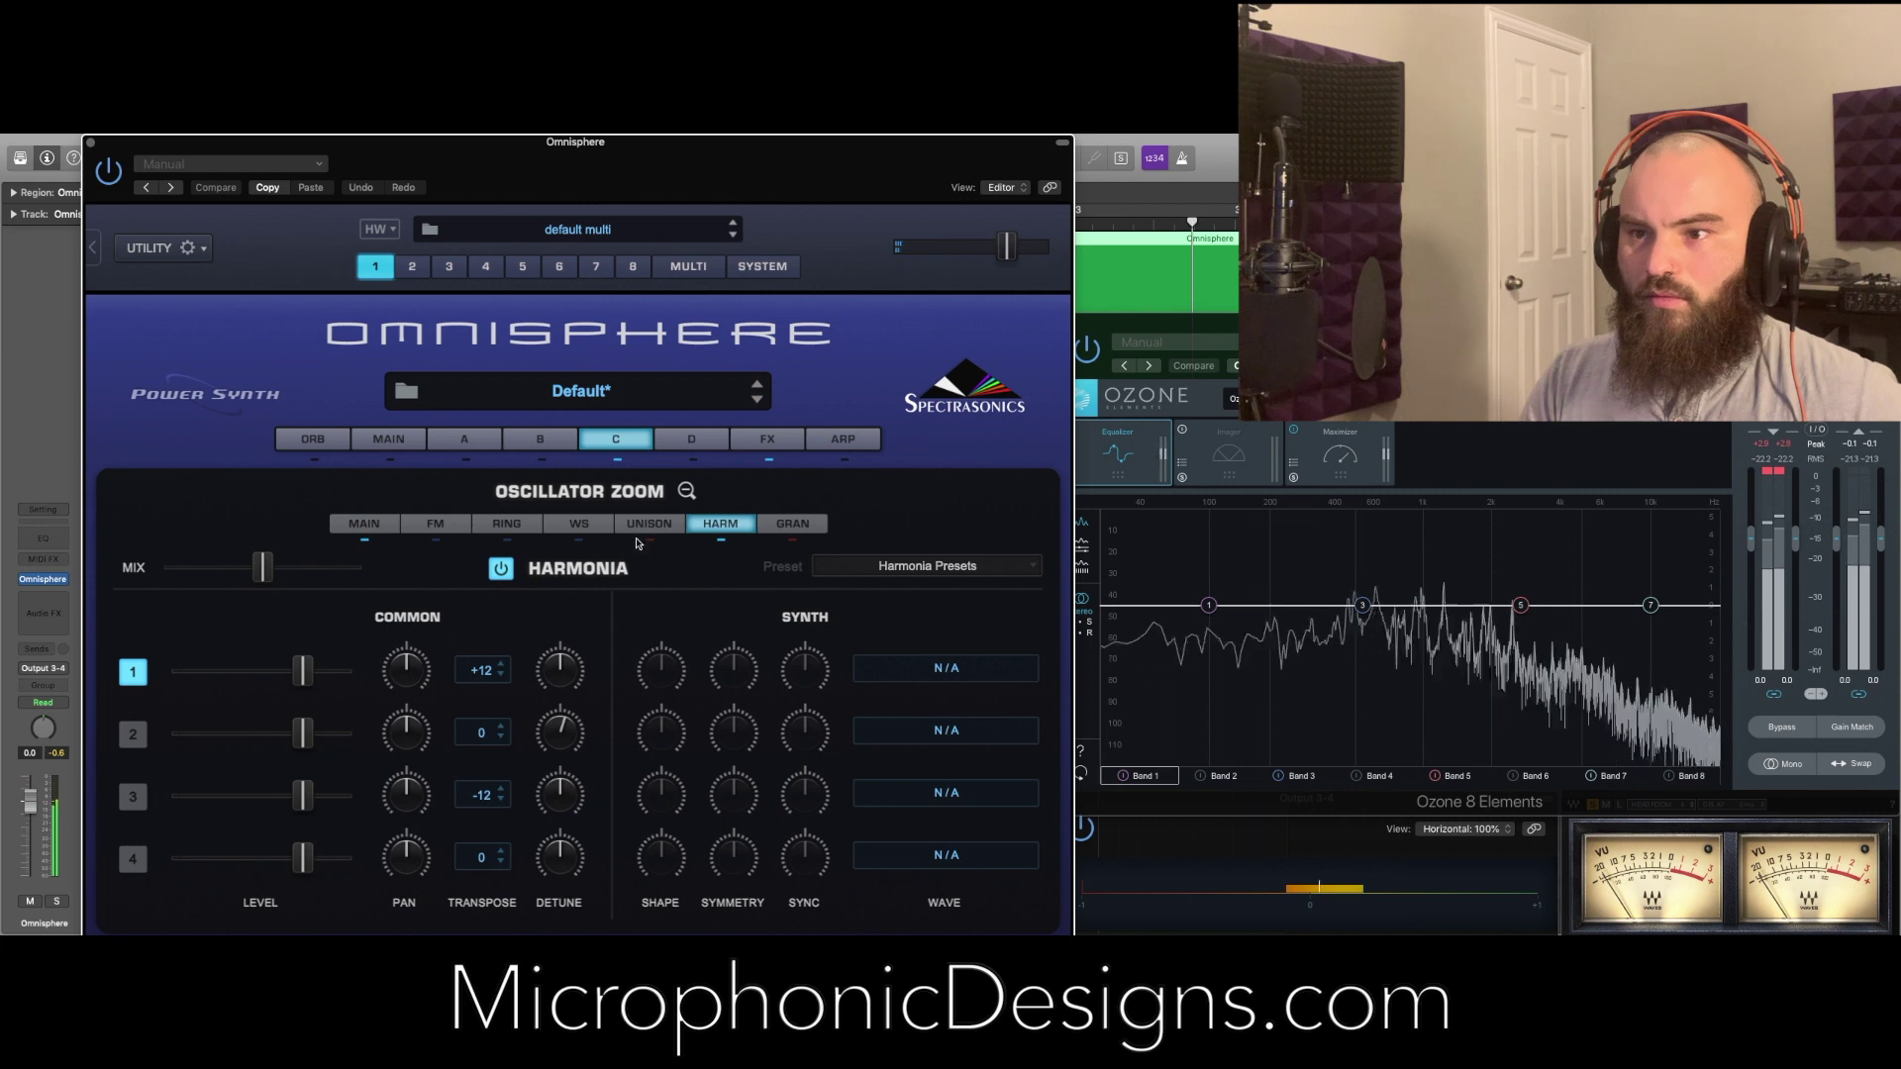
Modulate layer C's Aux Send with Mod Envelope4 and return to layer C's main page
left_click(686, 491)
left_click(767, 439)
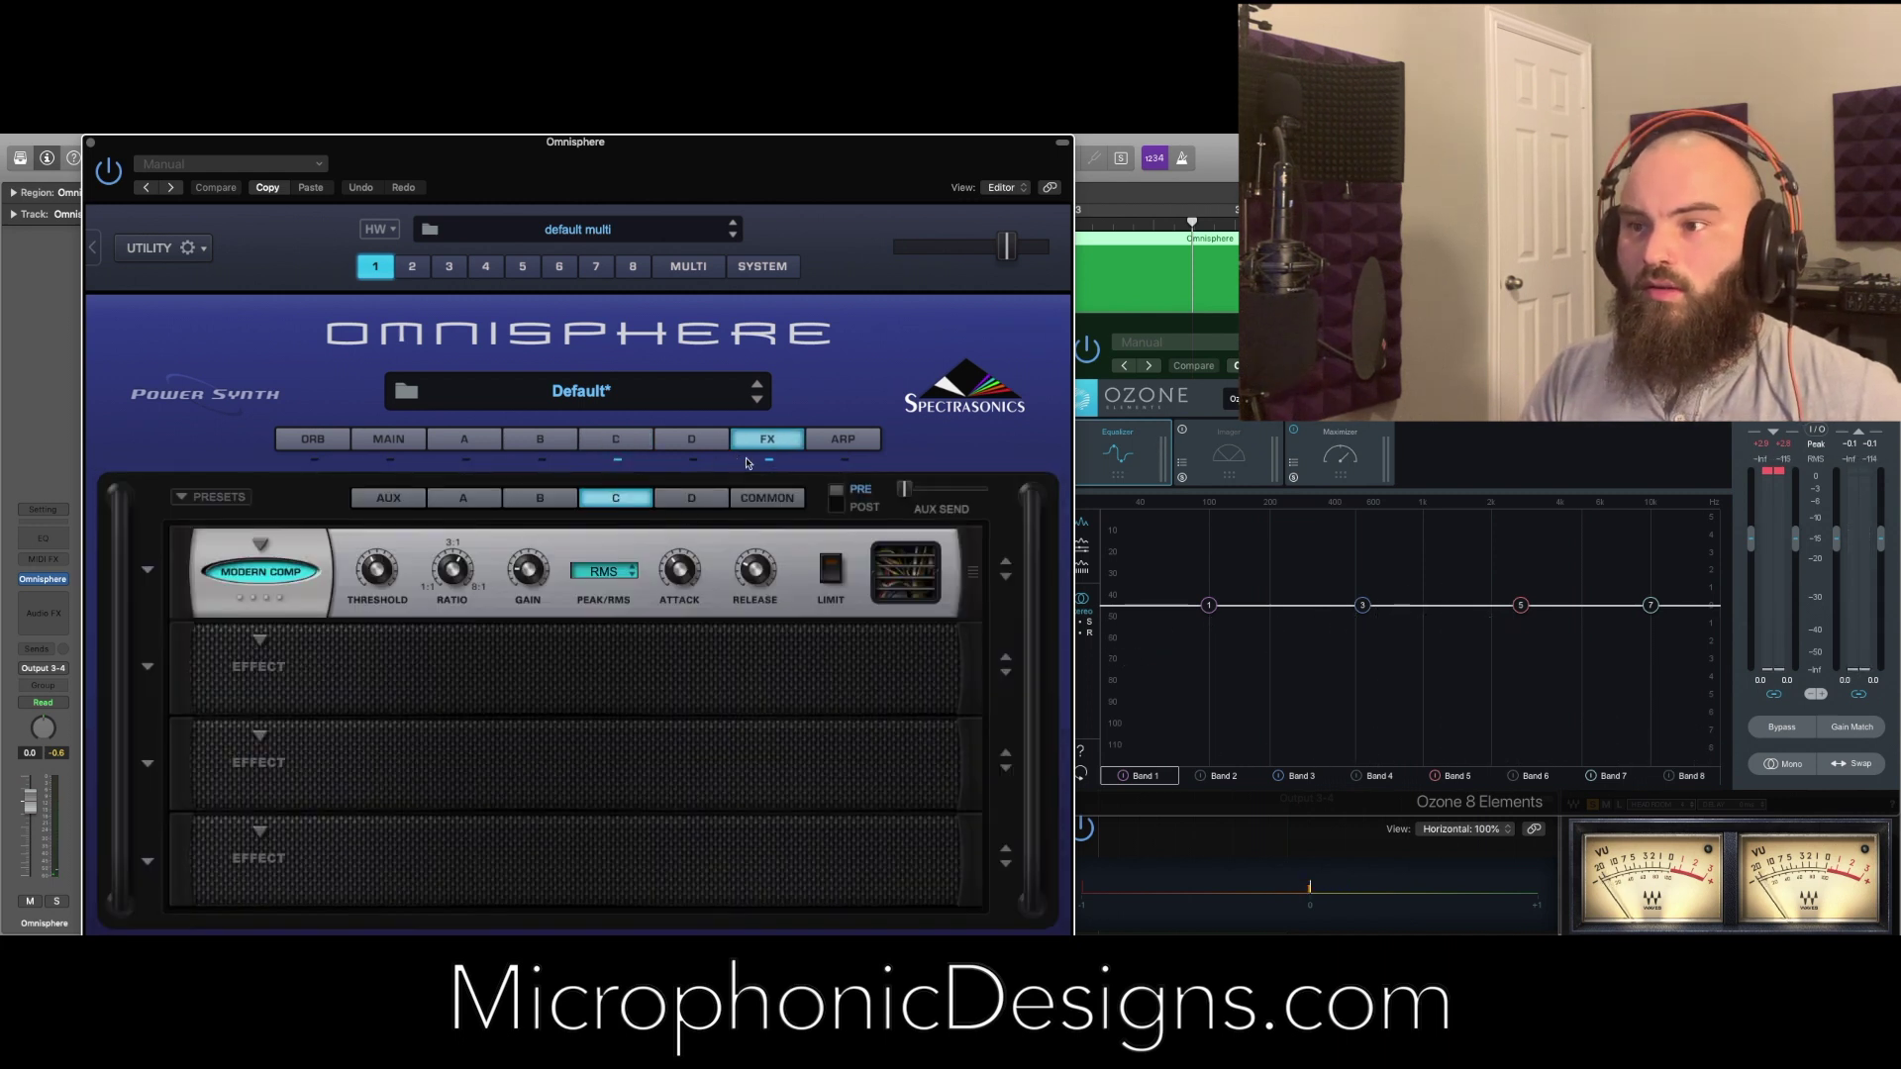
right_click(907, 491)
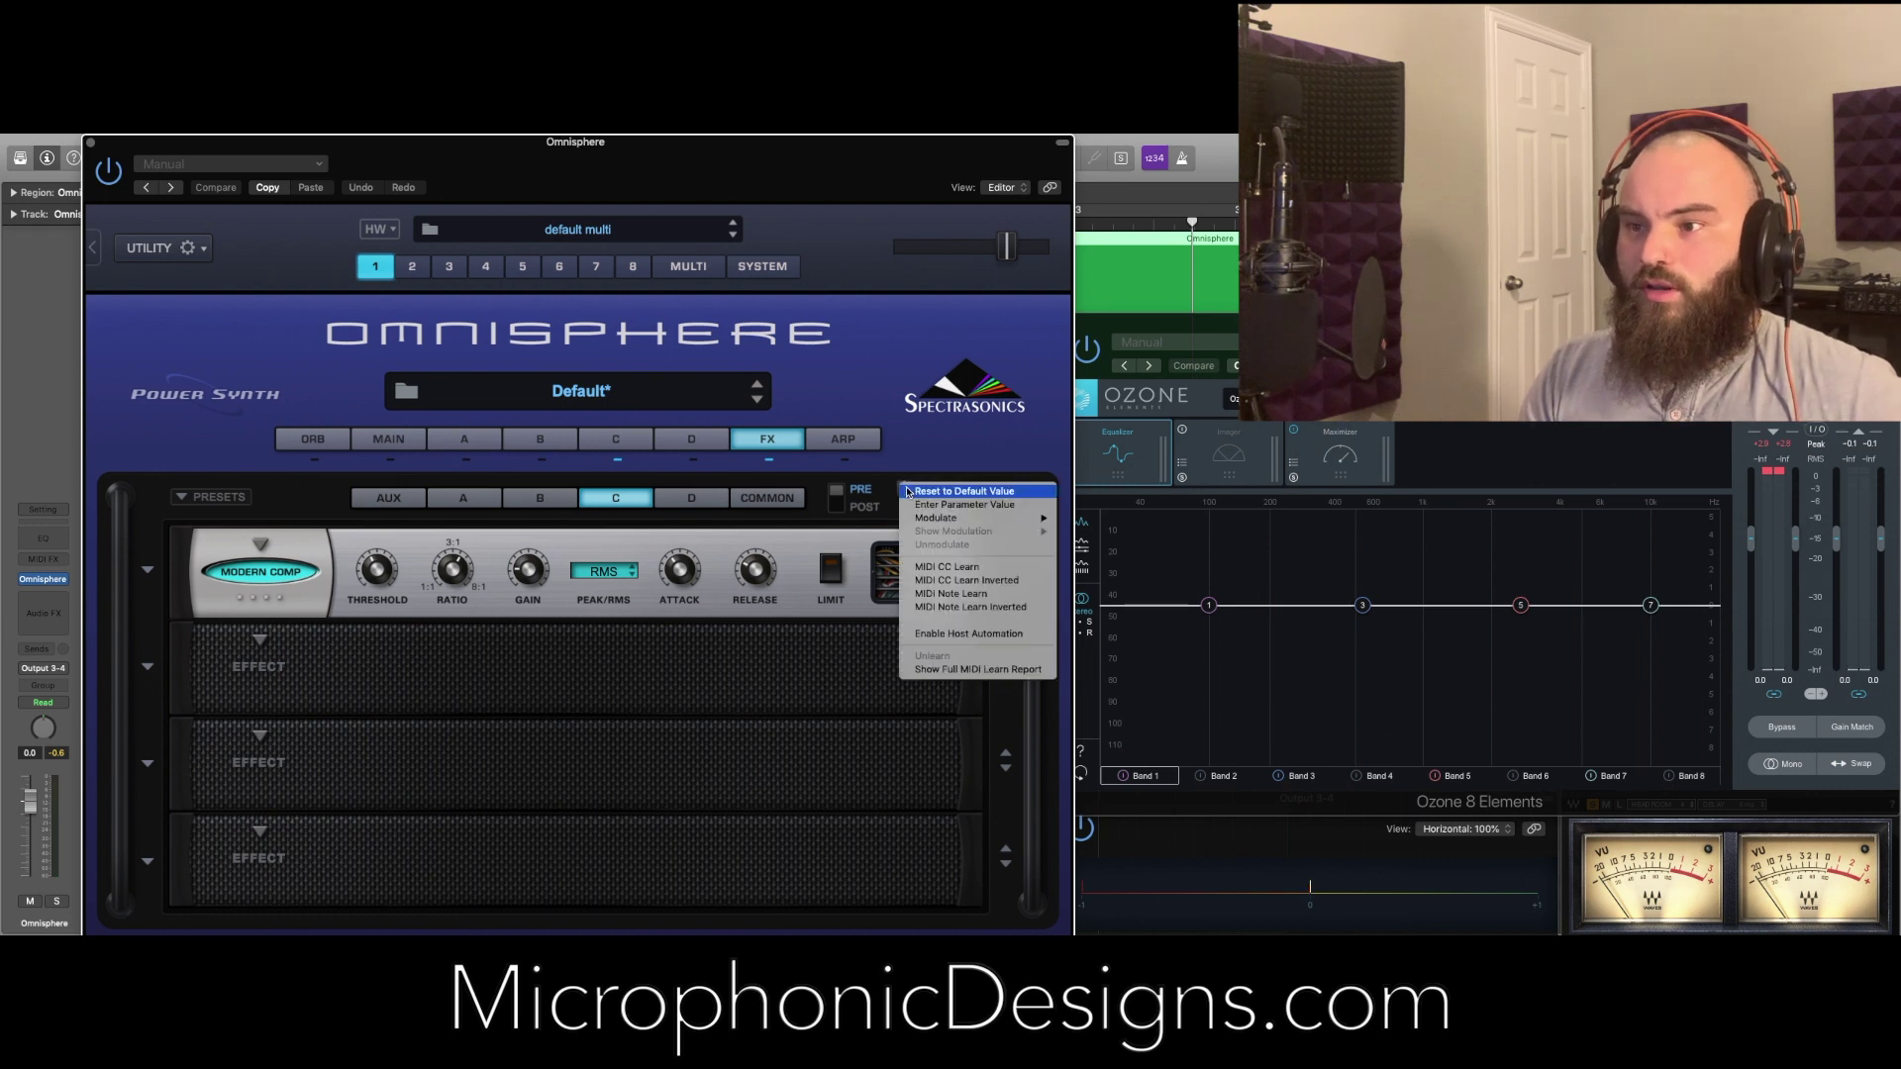
mouse_move(920, 518)
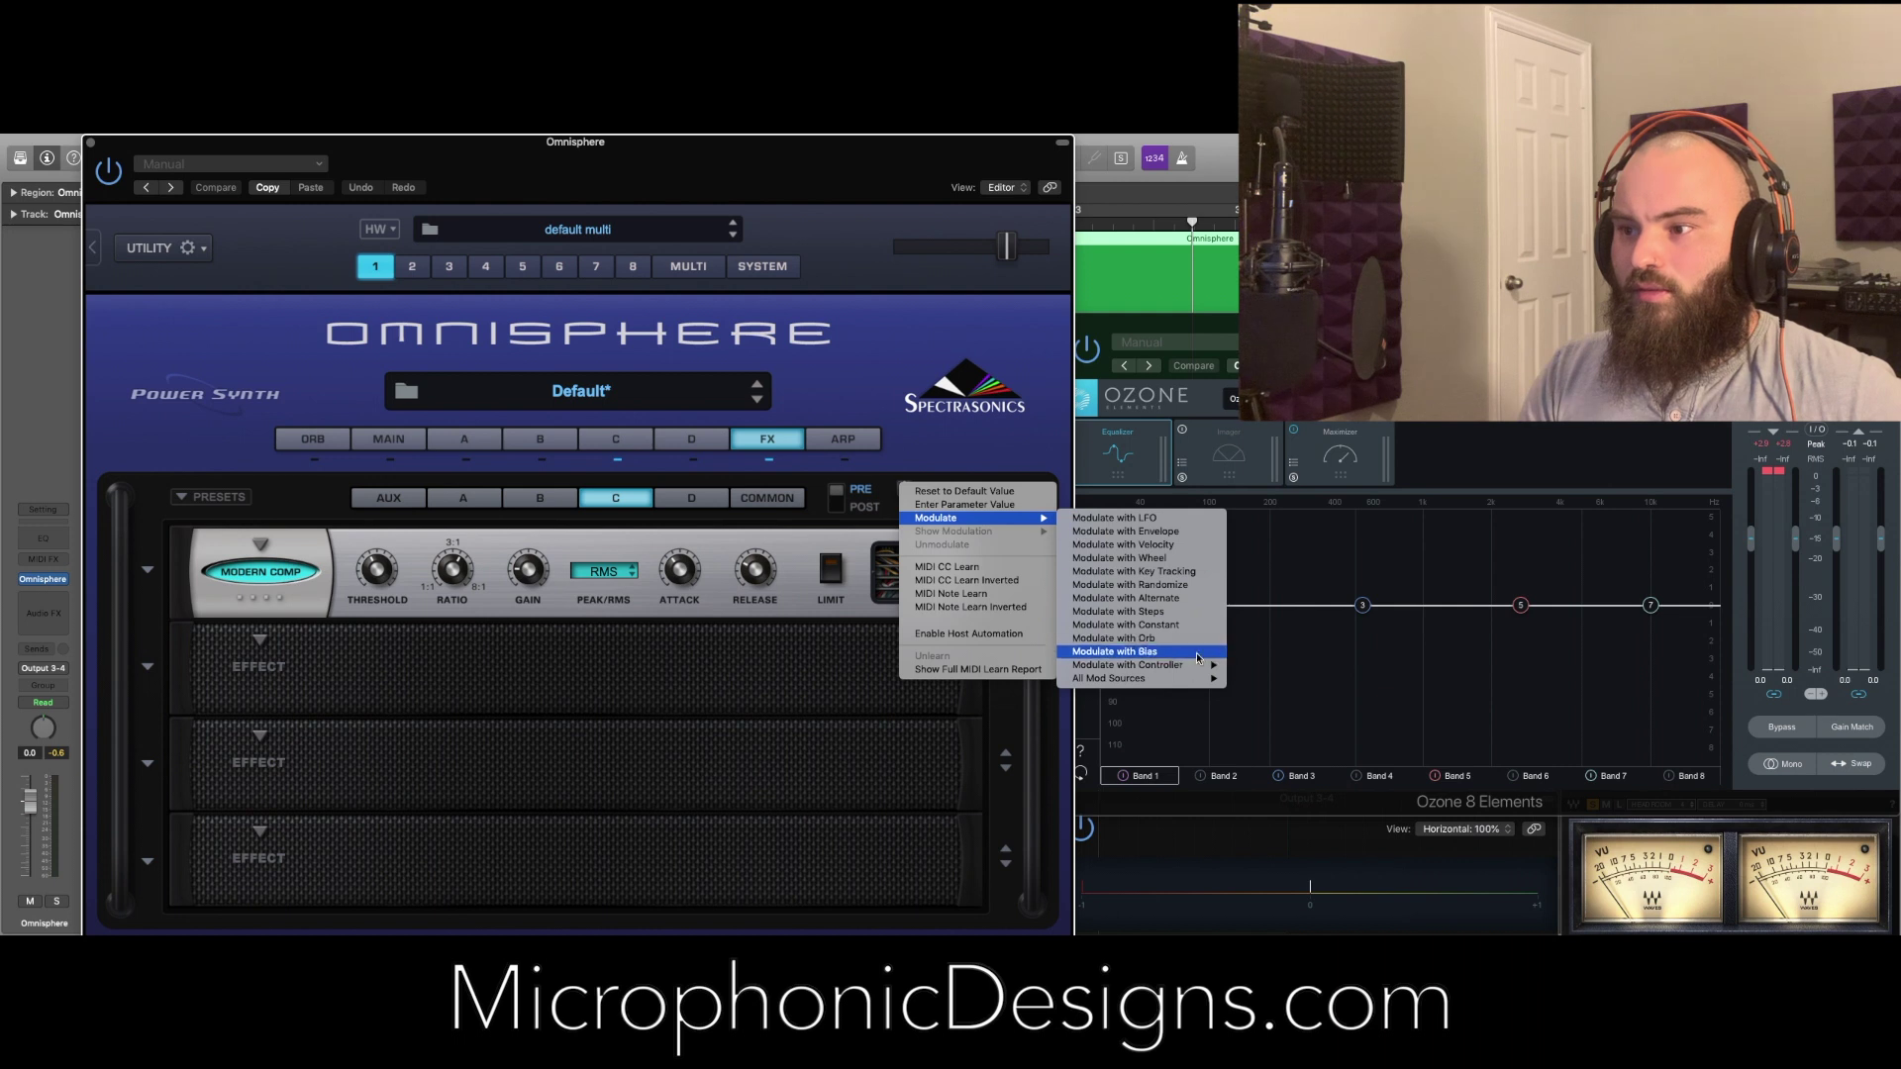
mouse_move(1181, 680)
left_click(1277, 748)
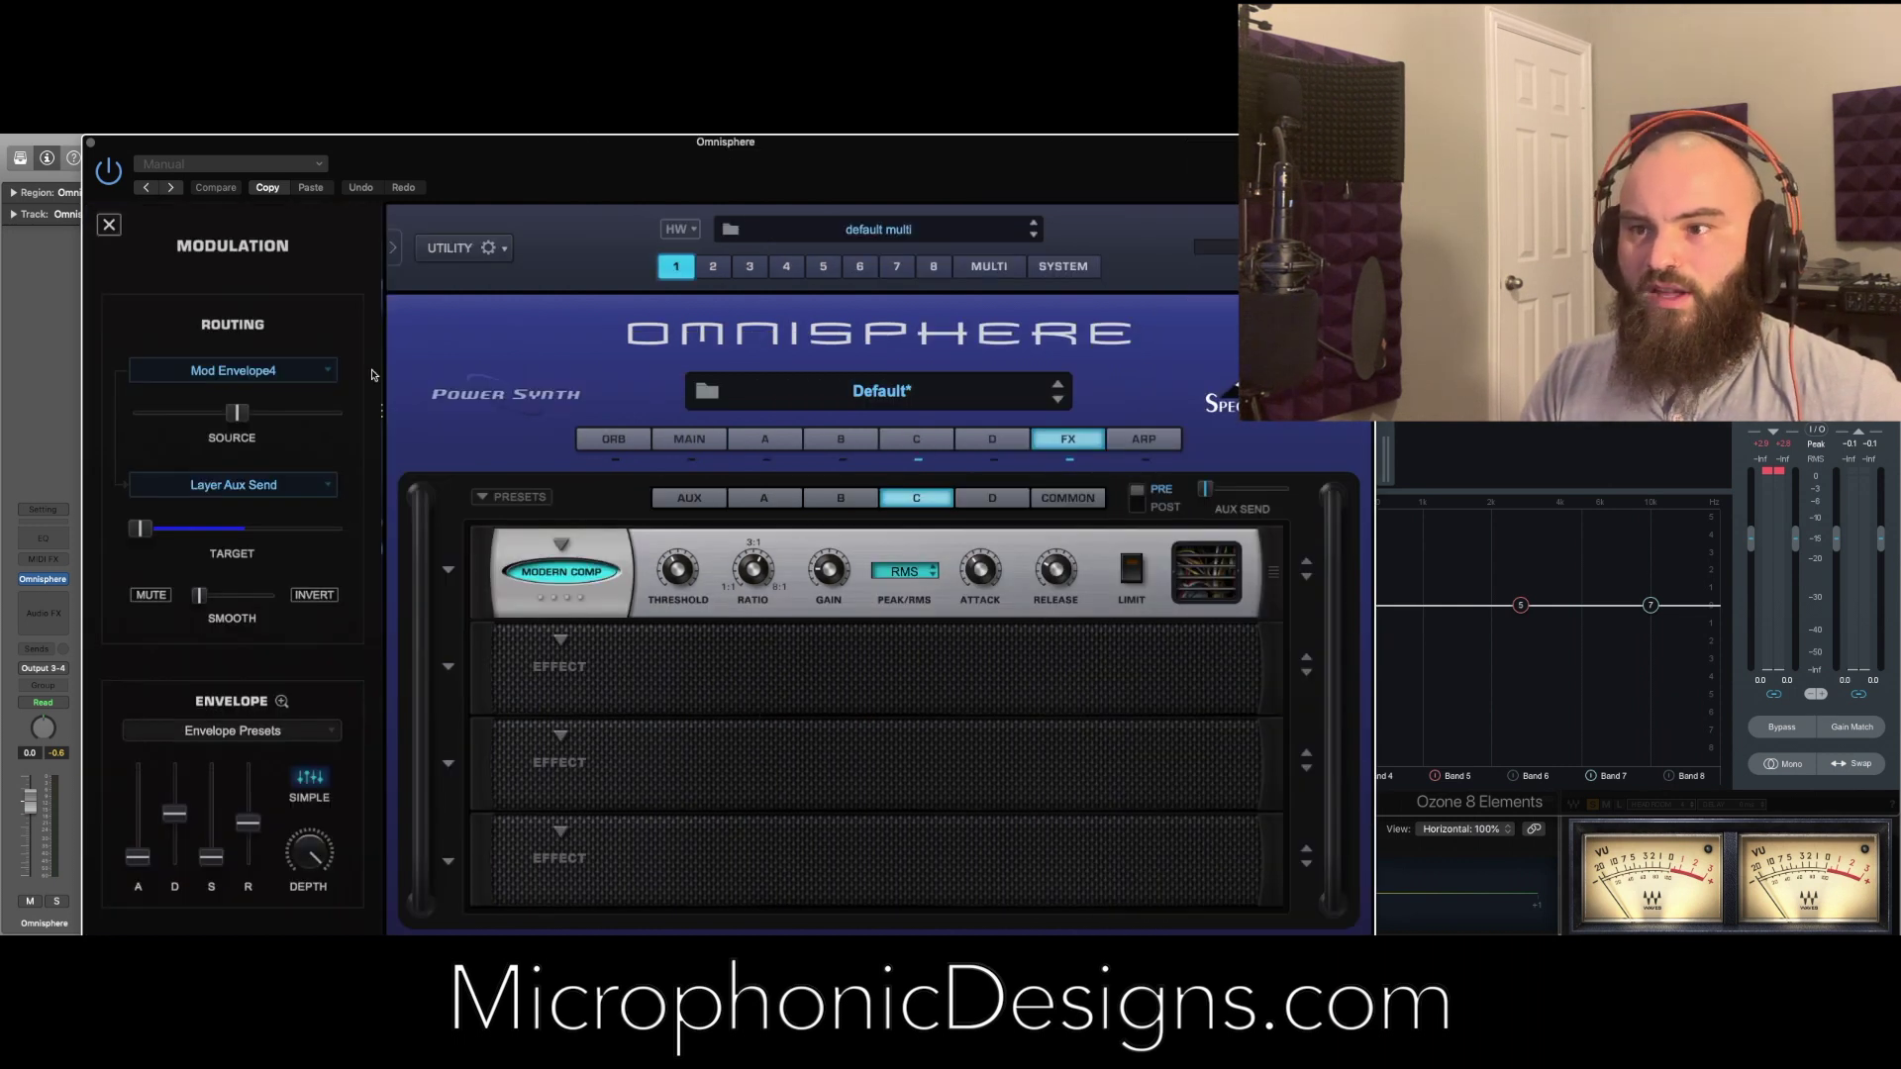
left_click(886, 446)
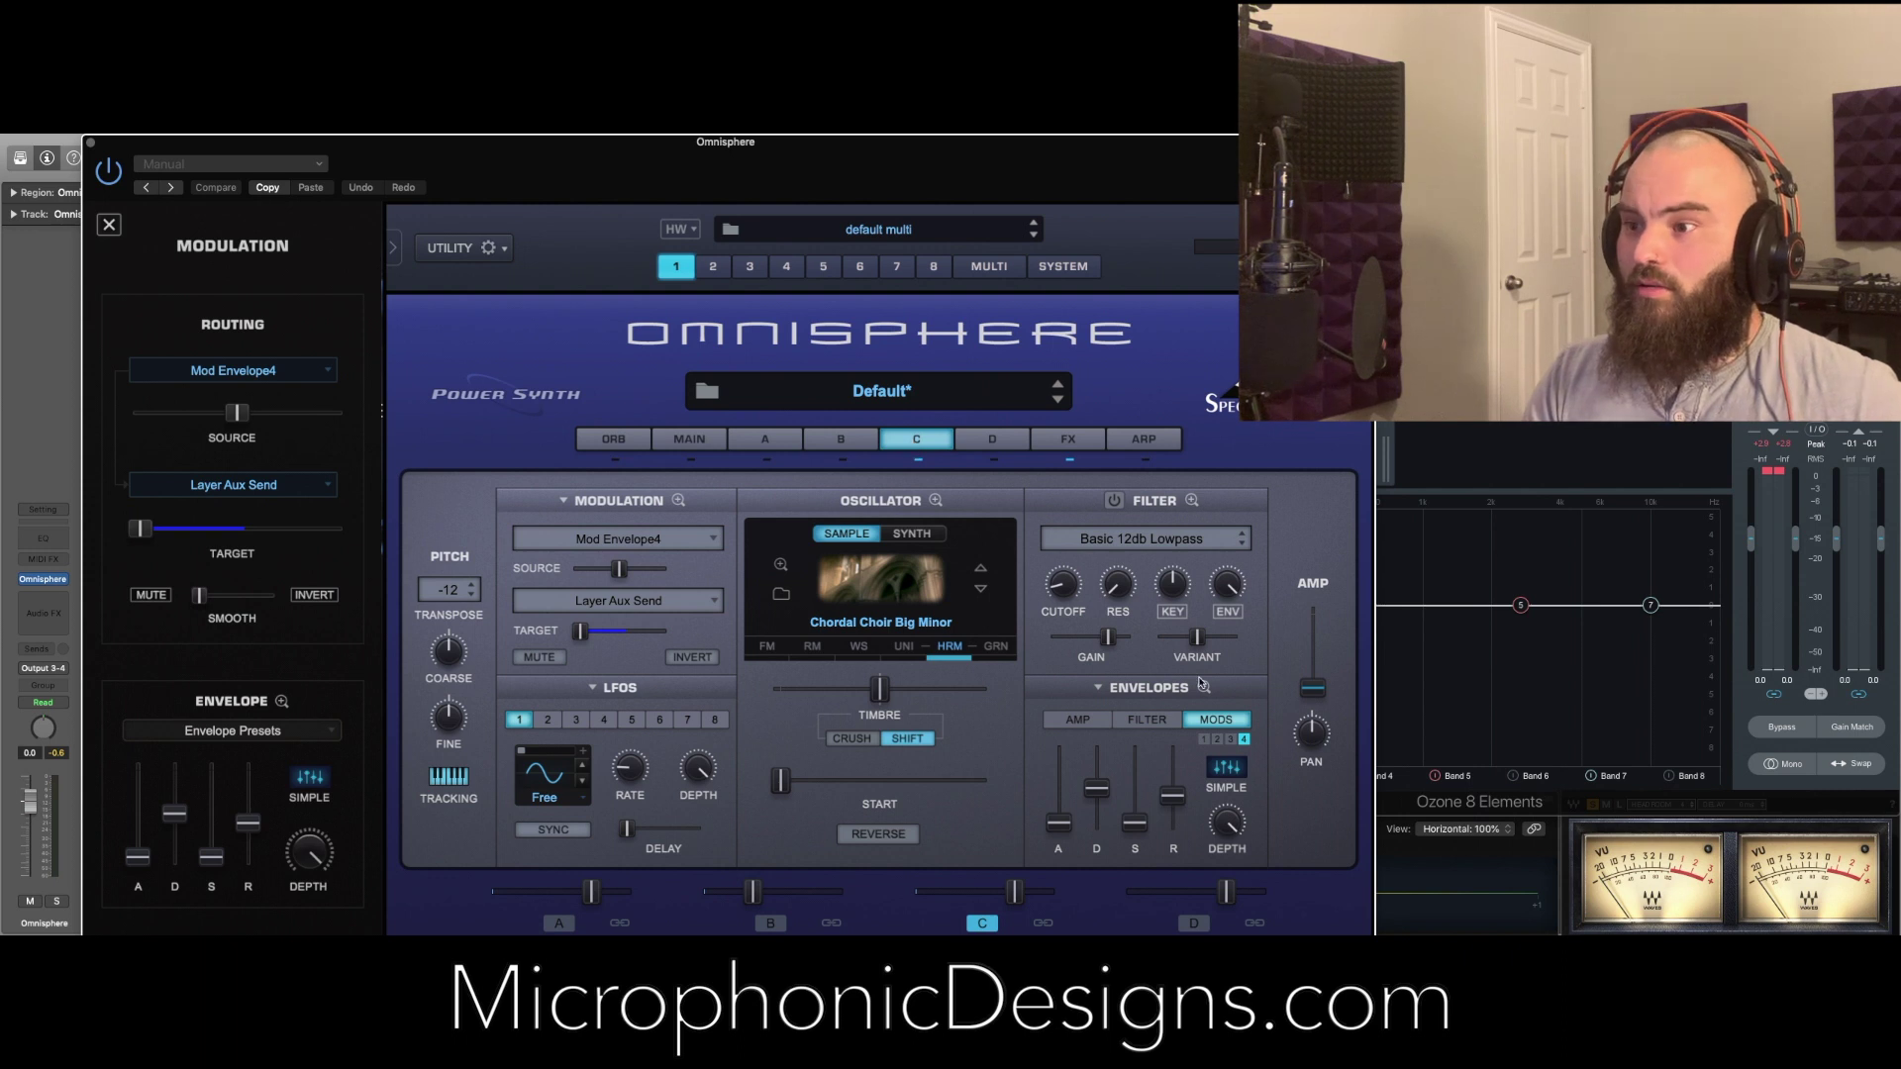
Shape layer C's Mod 4 envelope to rise to a locked peak at beat 4 and turn its looping off
left_click(1203, 681)
left_click_drag(515, 606, 911, 637)
left_click(442, 657)
left_click_drag(821, 595, 980, 597)
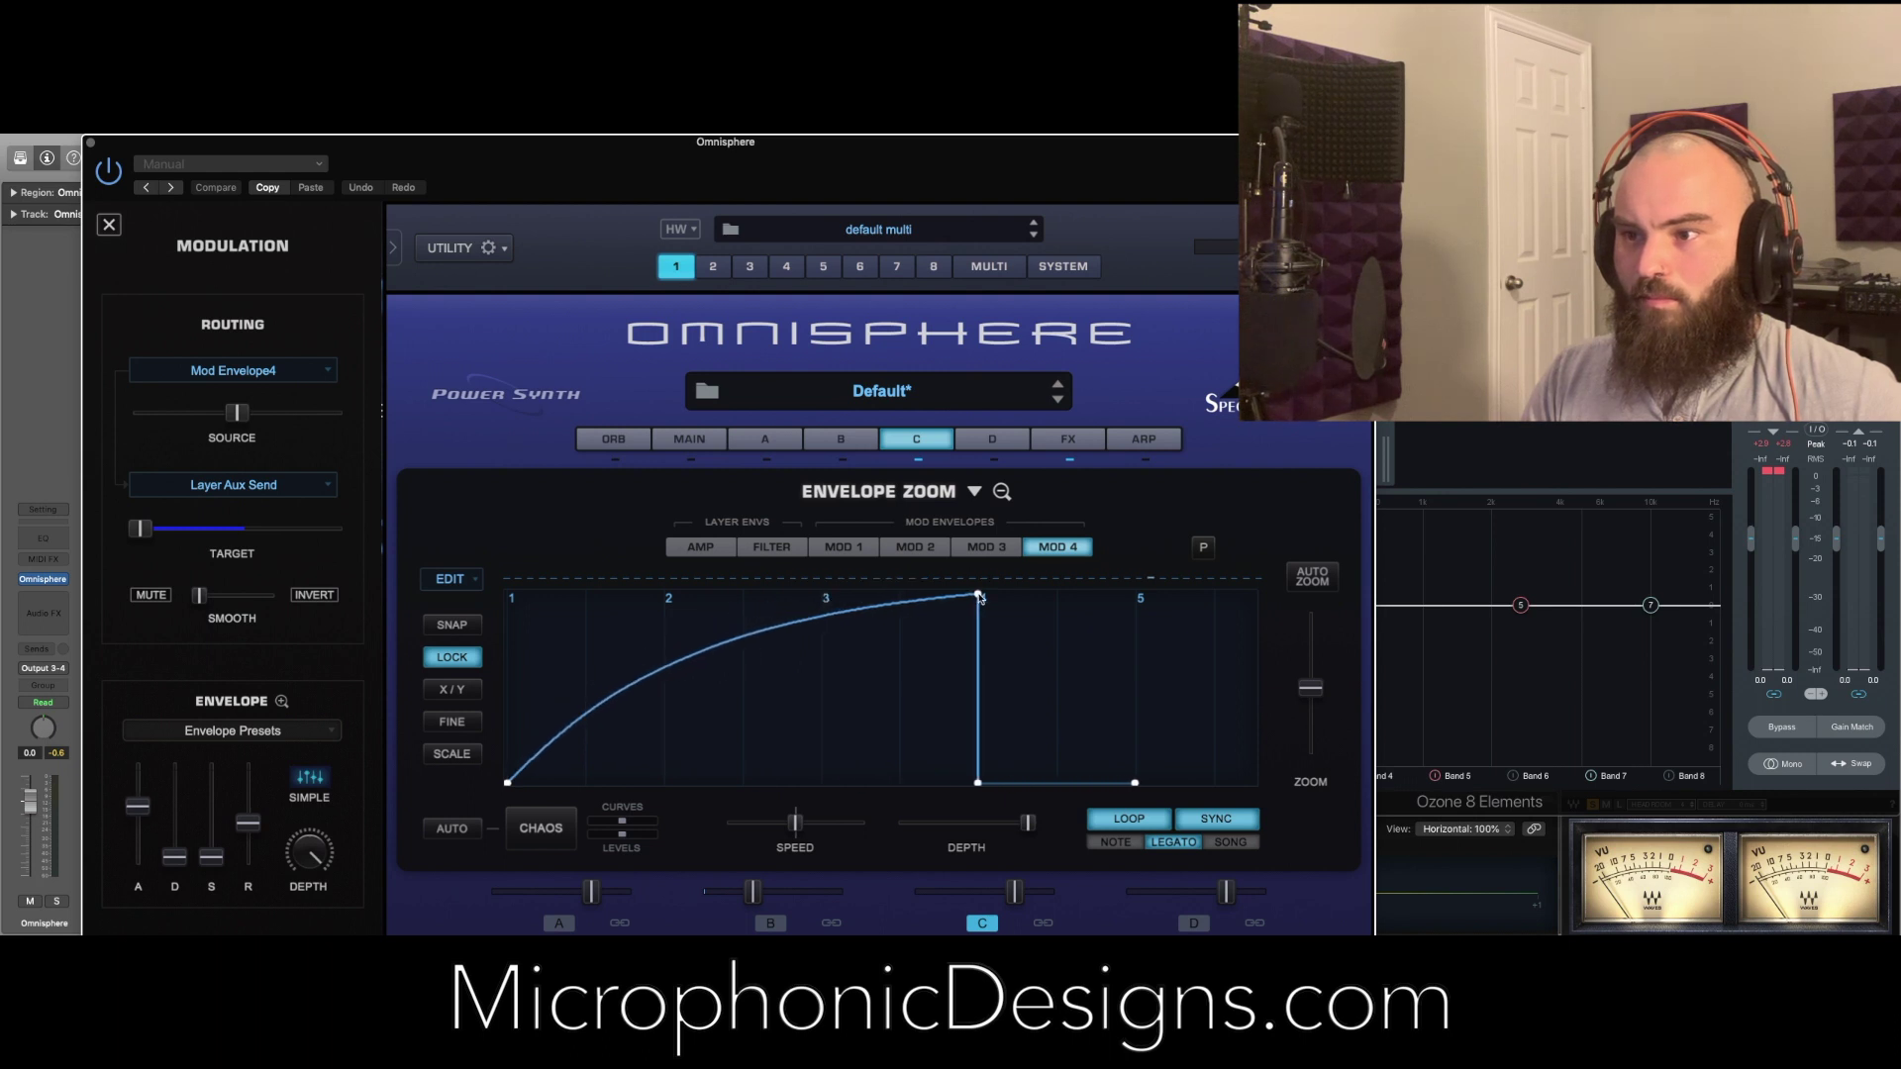
left_click(1141, 822)
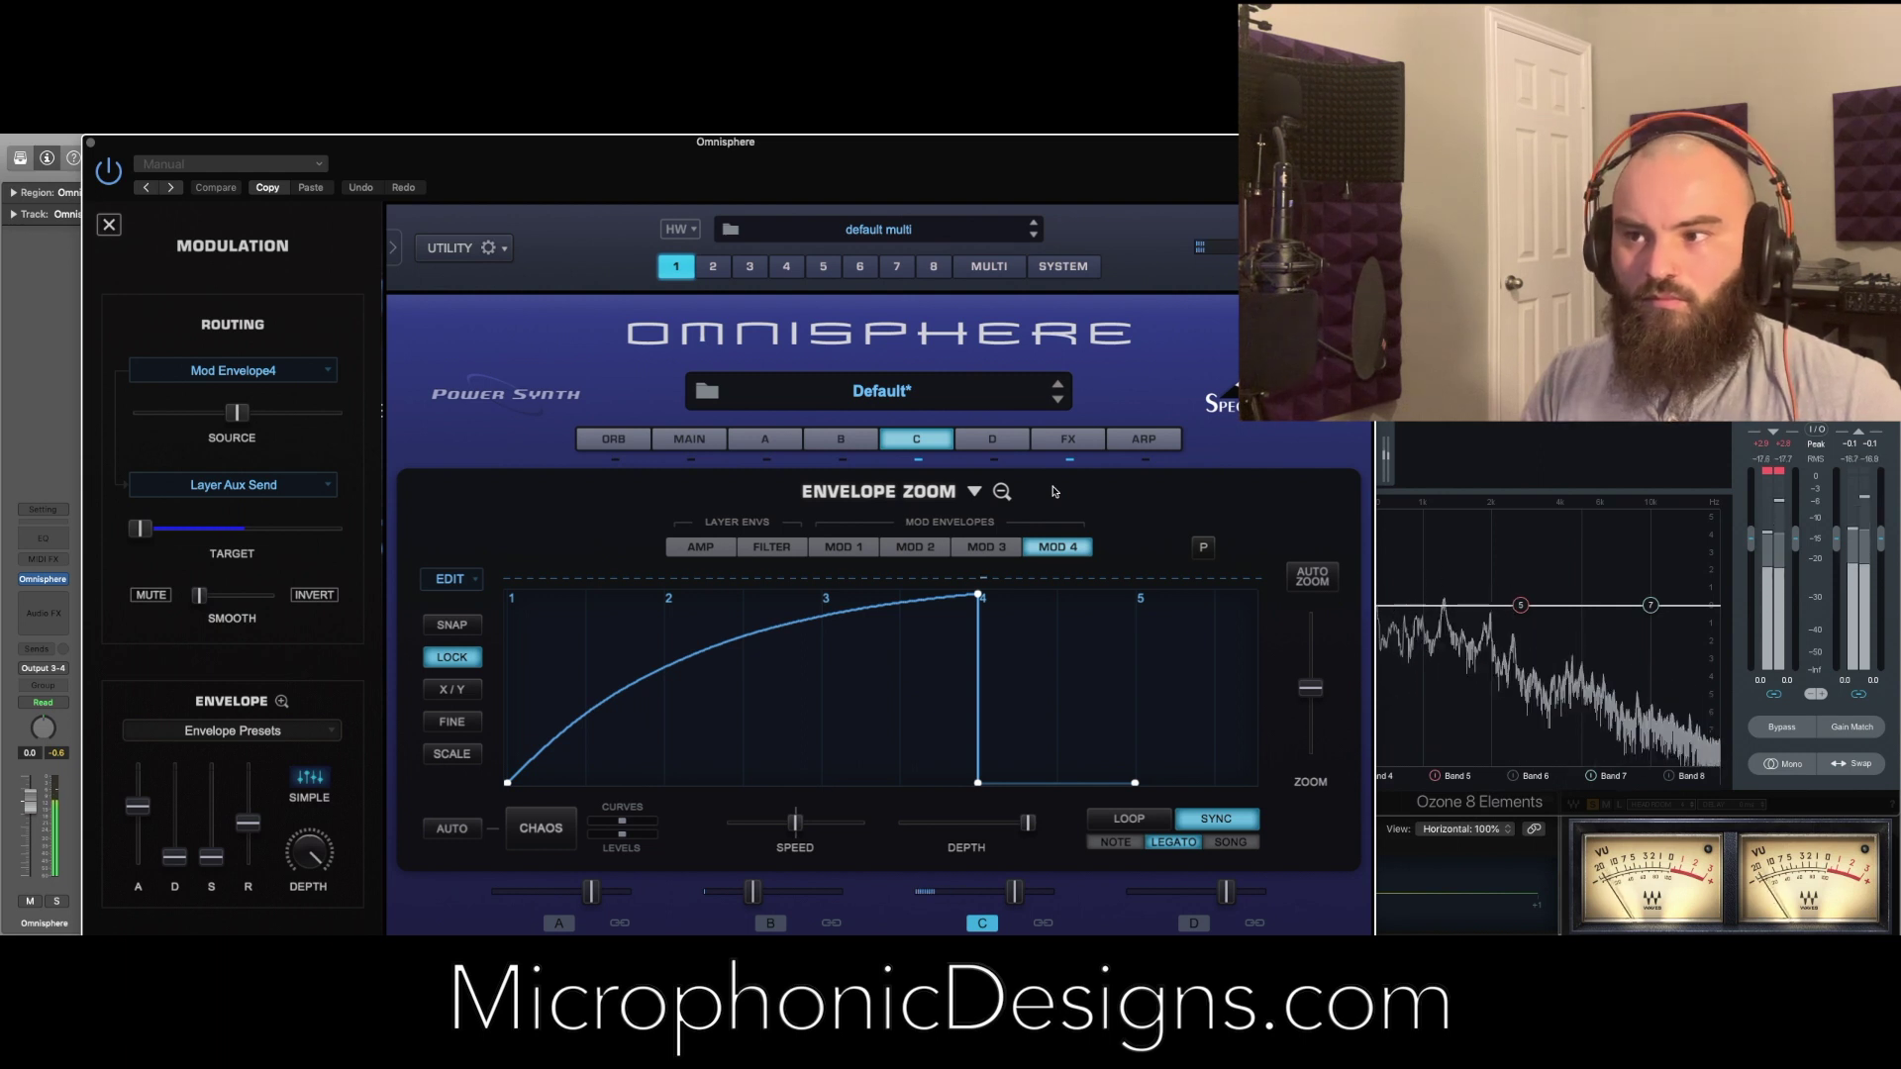
Add a BPM Delay below the Modern Compressor in layer C's FX rack and raise its mix to the maximum
left_click(1075, 441)
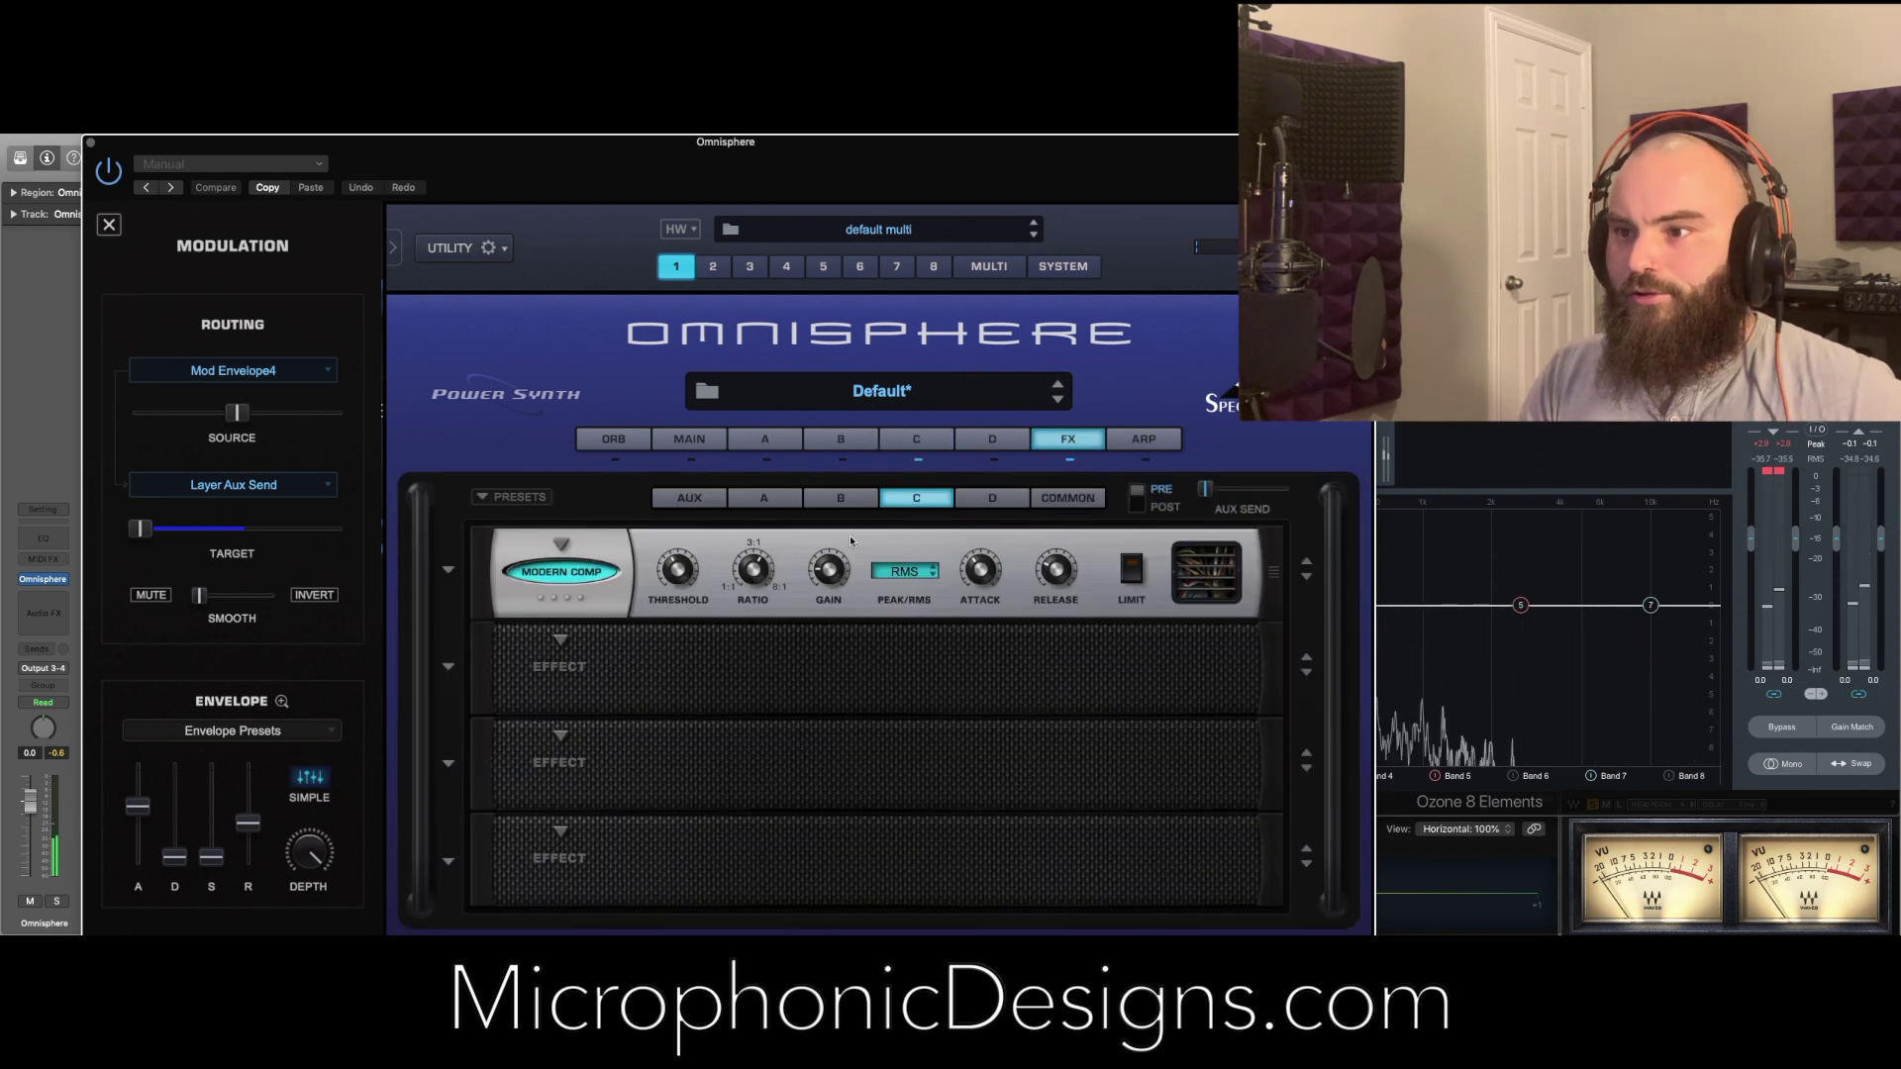
left_click(553, 645)
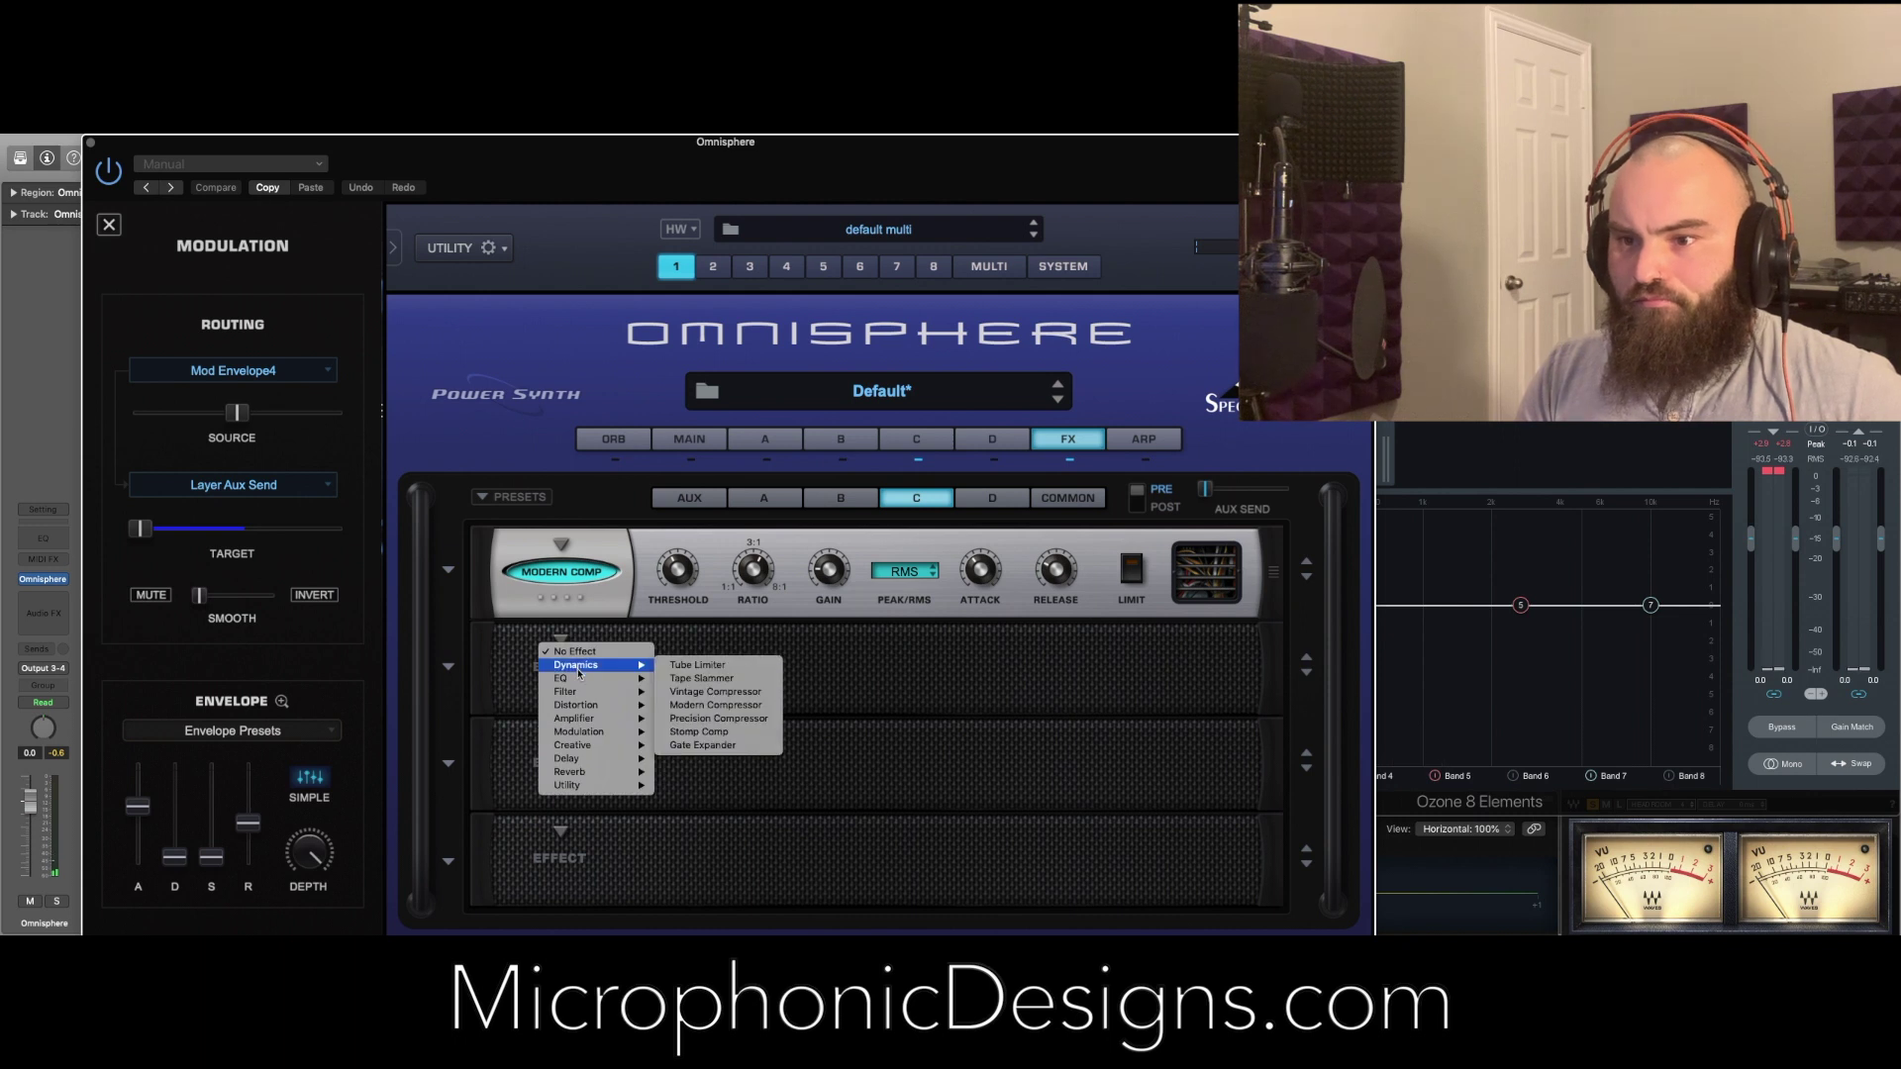
mouse_move(594, 773)
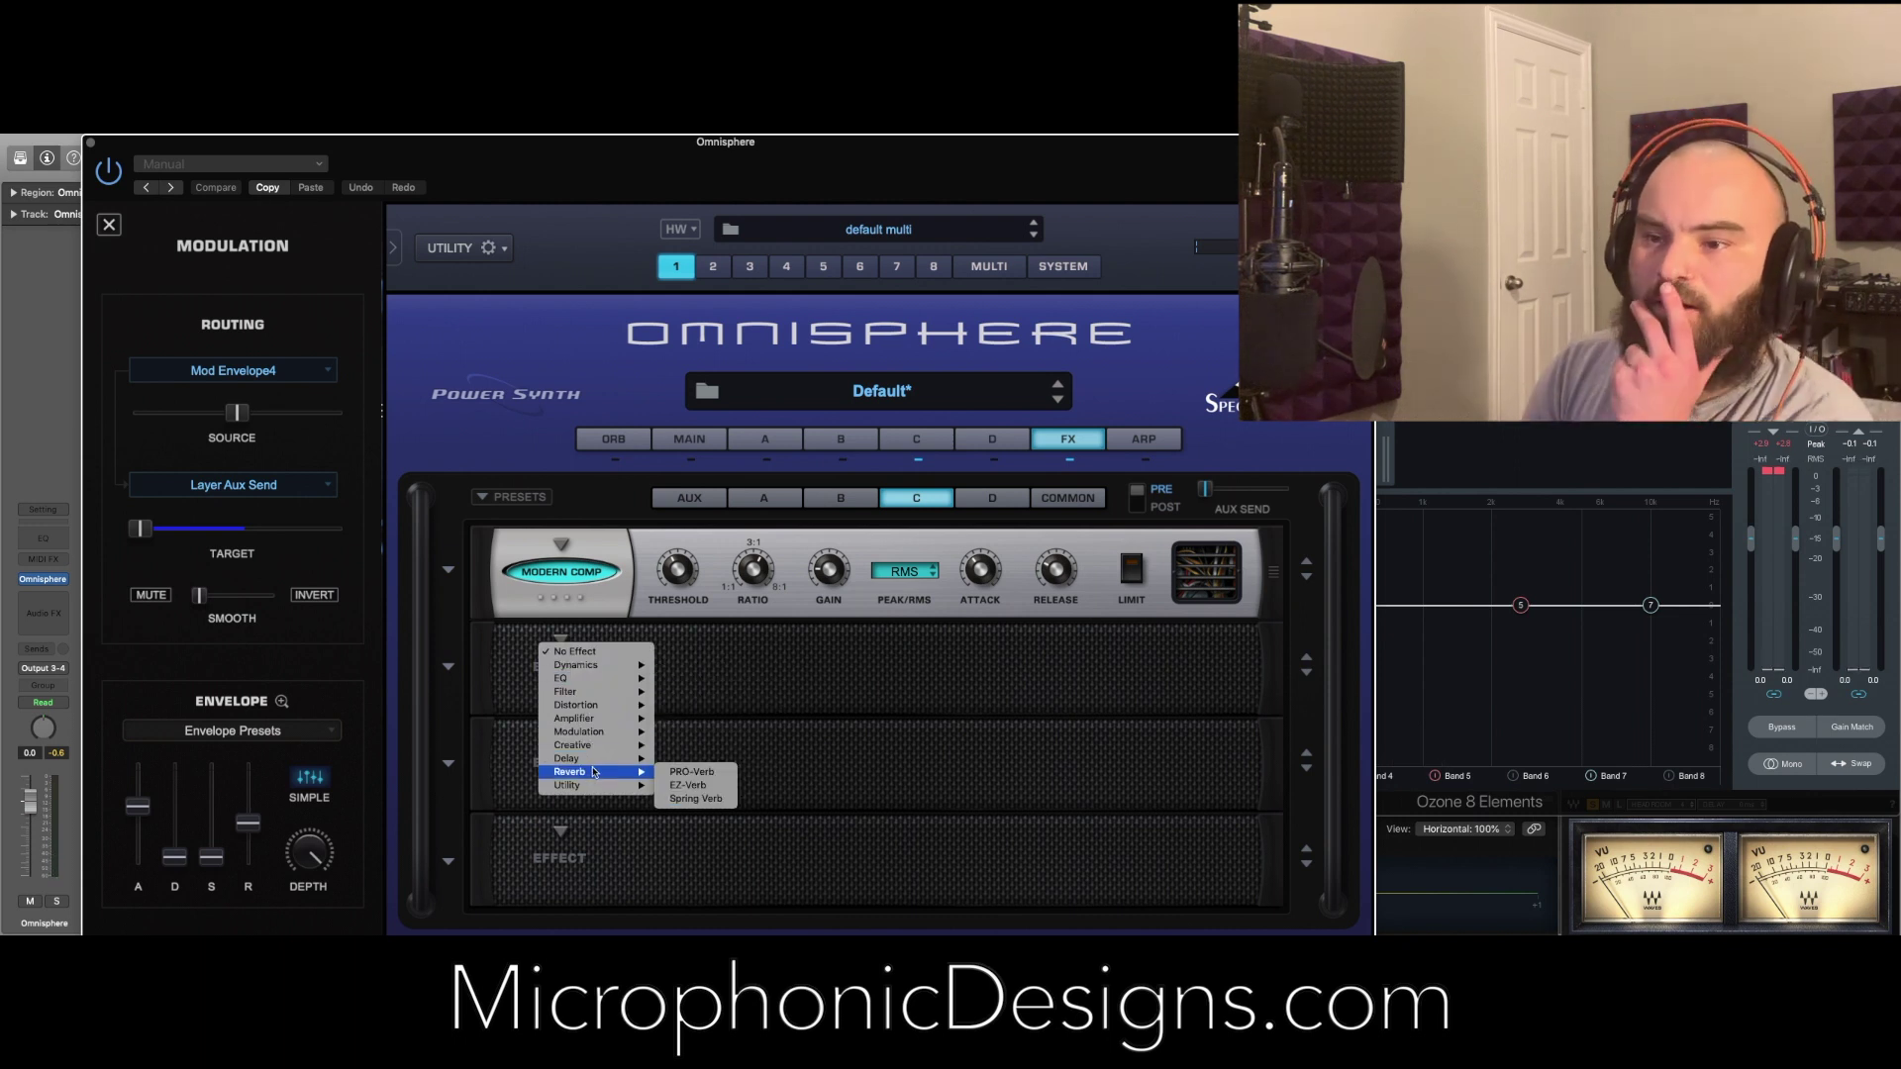
mouse_move(594, 720)
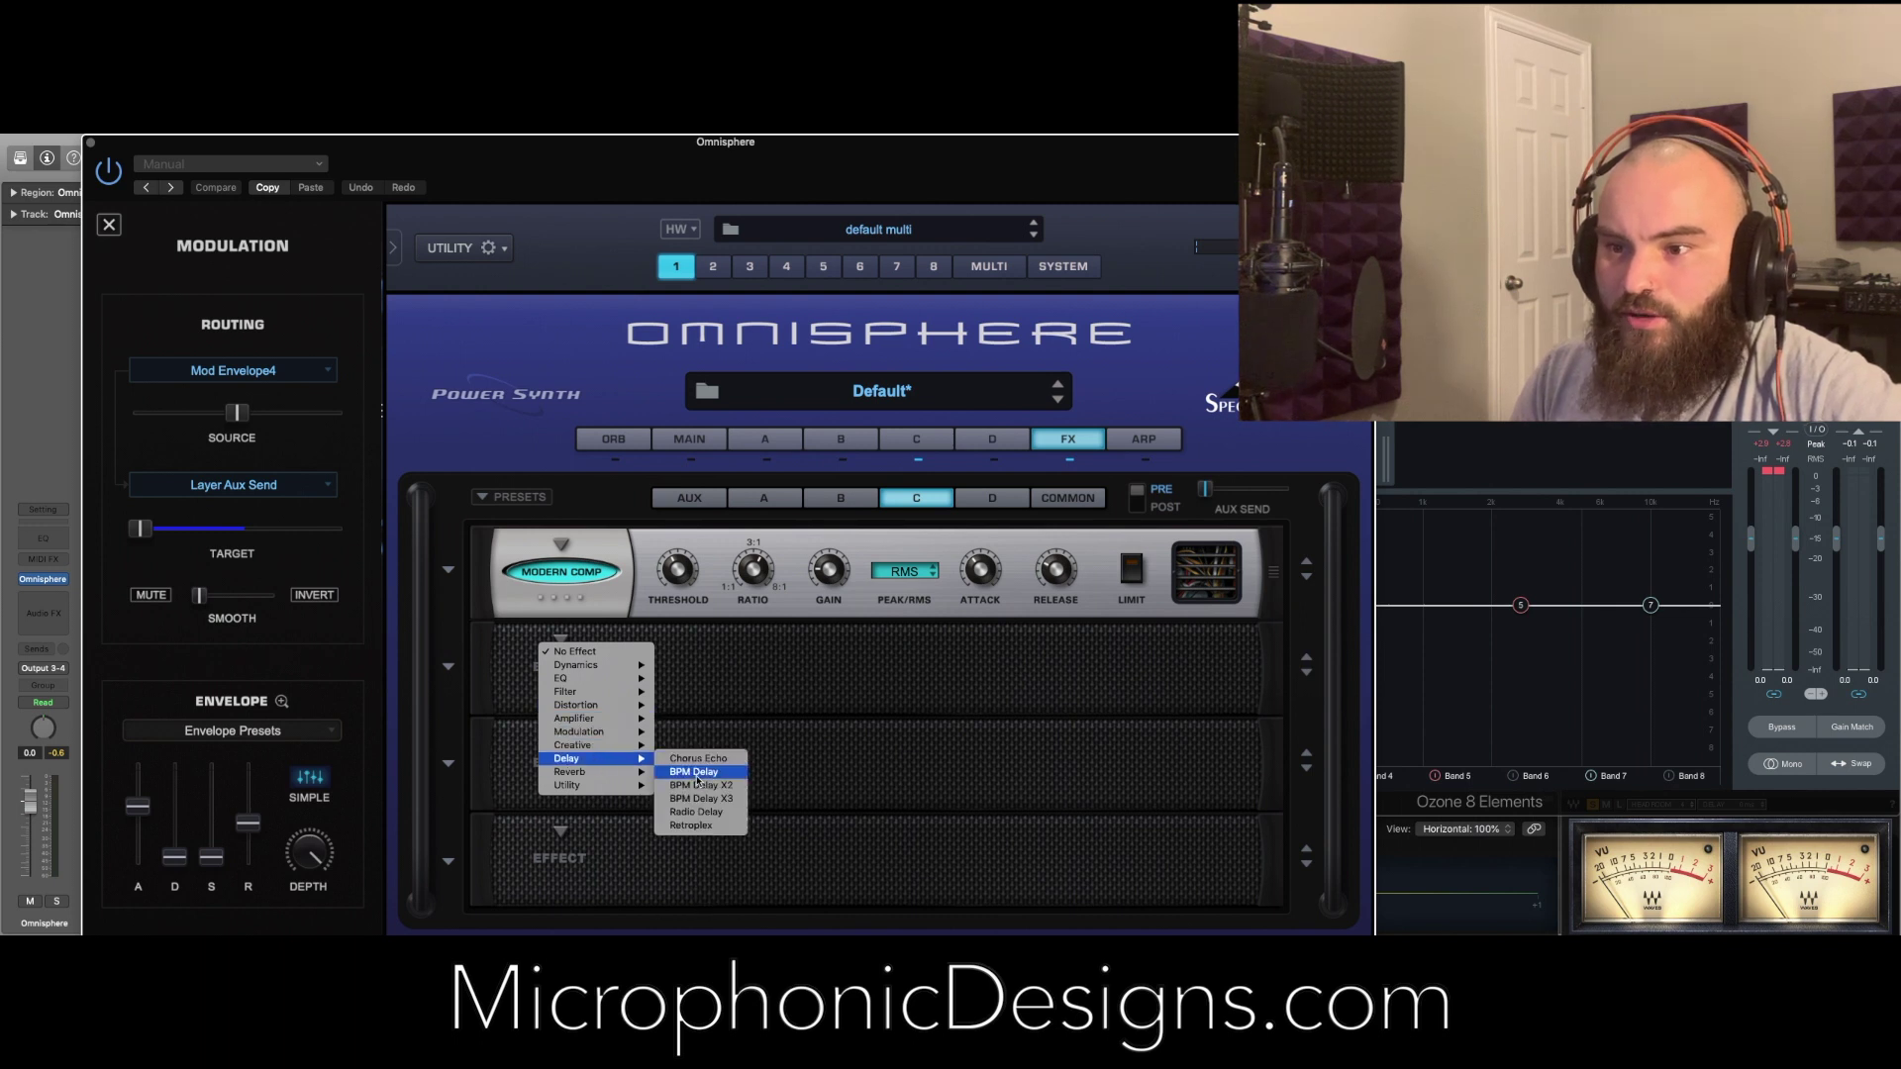
left_click(695, 772)
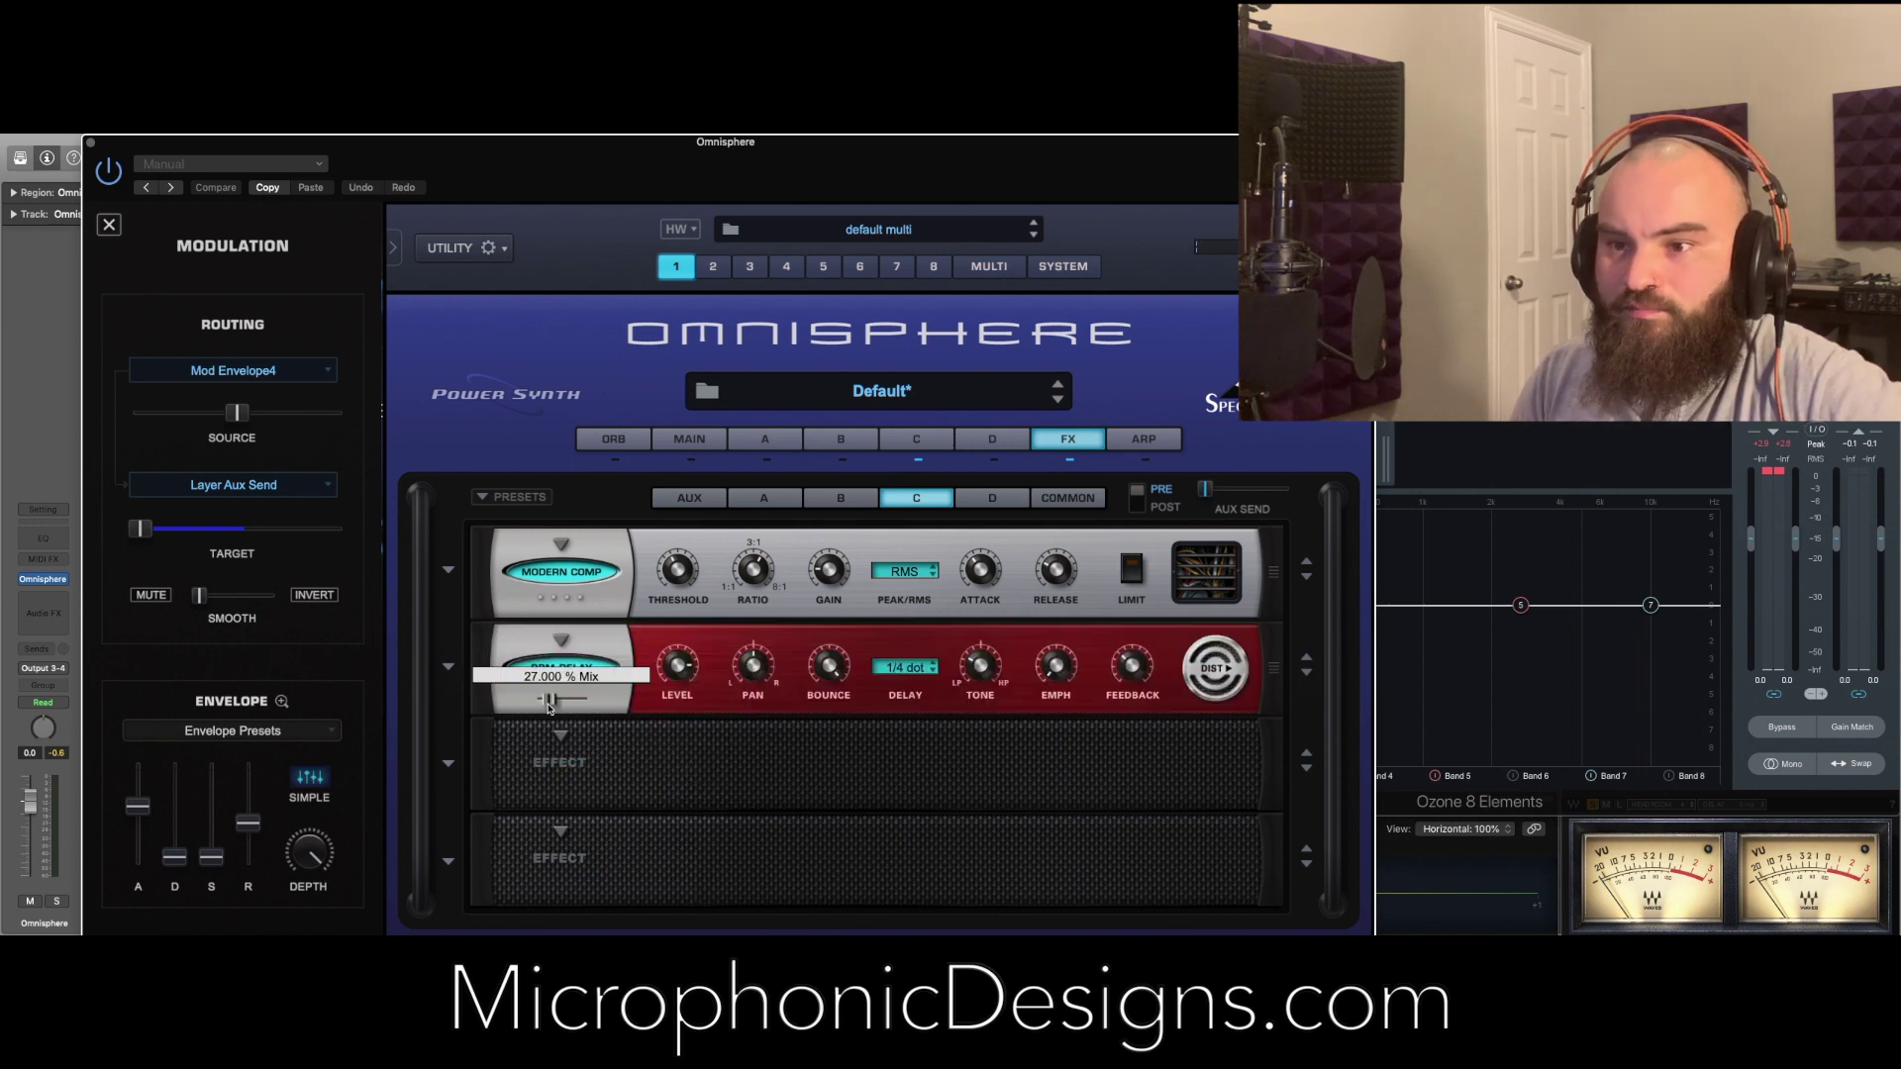
left_click_drag(560, 706, 657, 704)
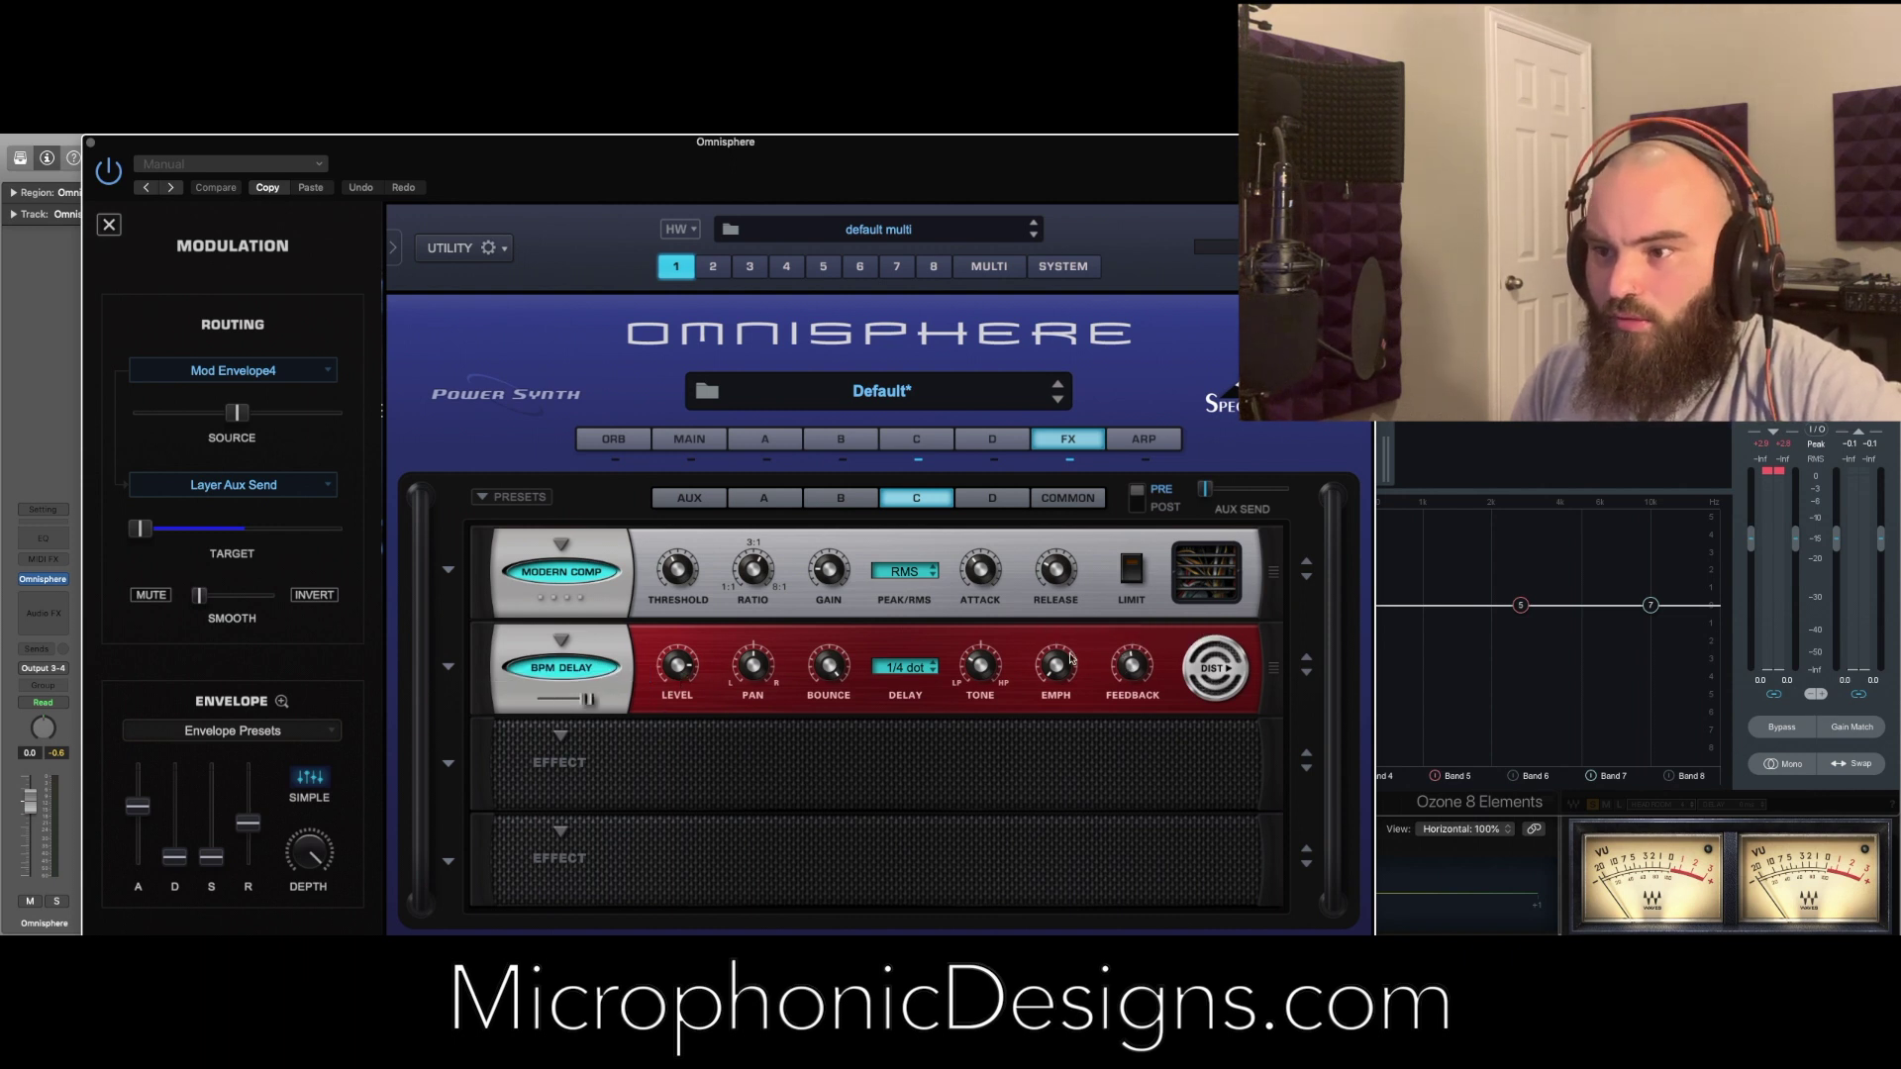
Set the BPM Delay's time to 1/8 and play the patch
left_click(921, 675)
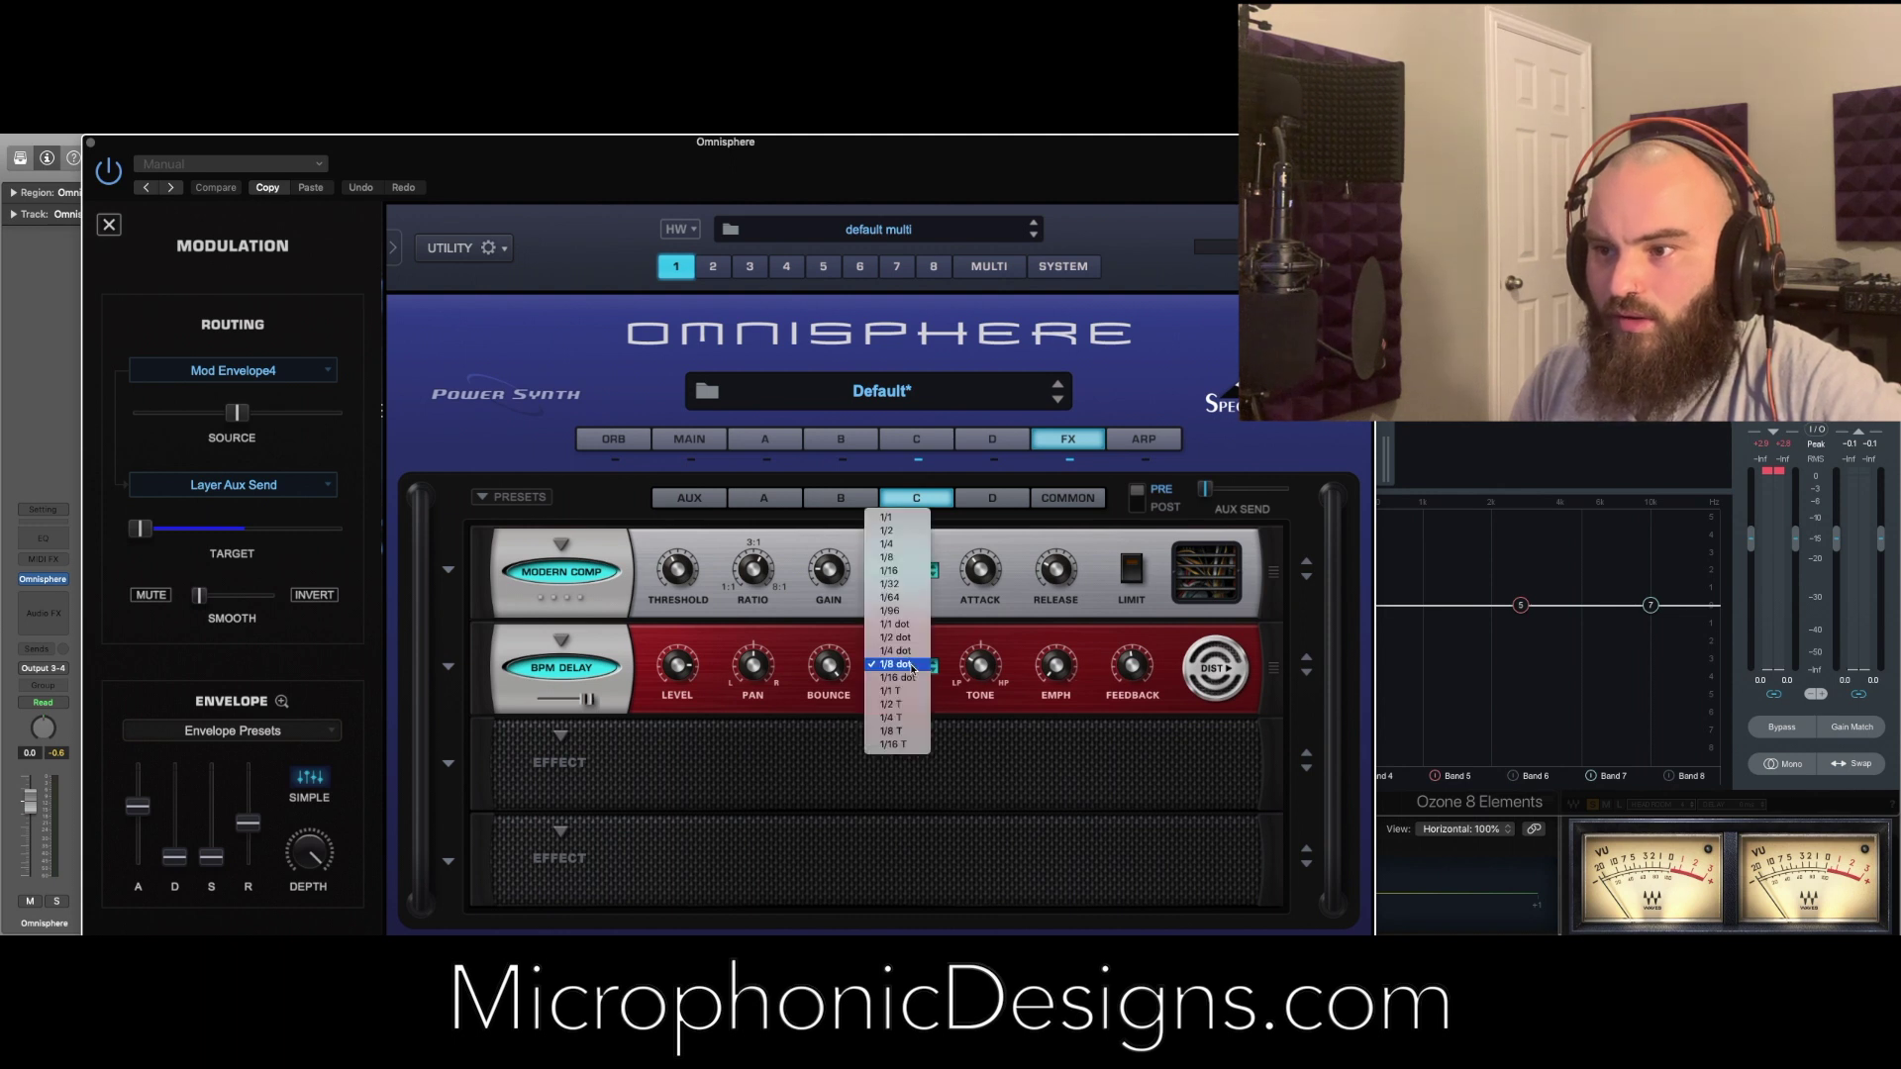
left_click(913, 558)
key("space")
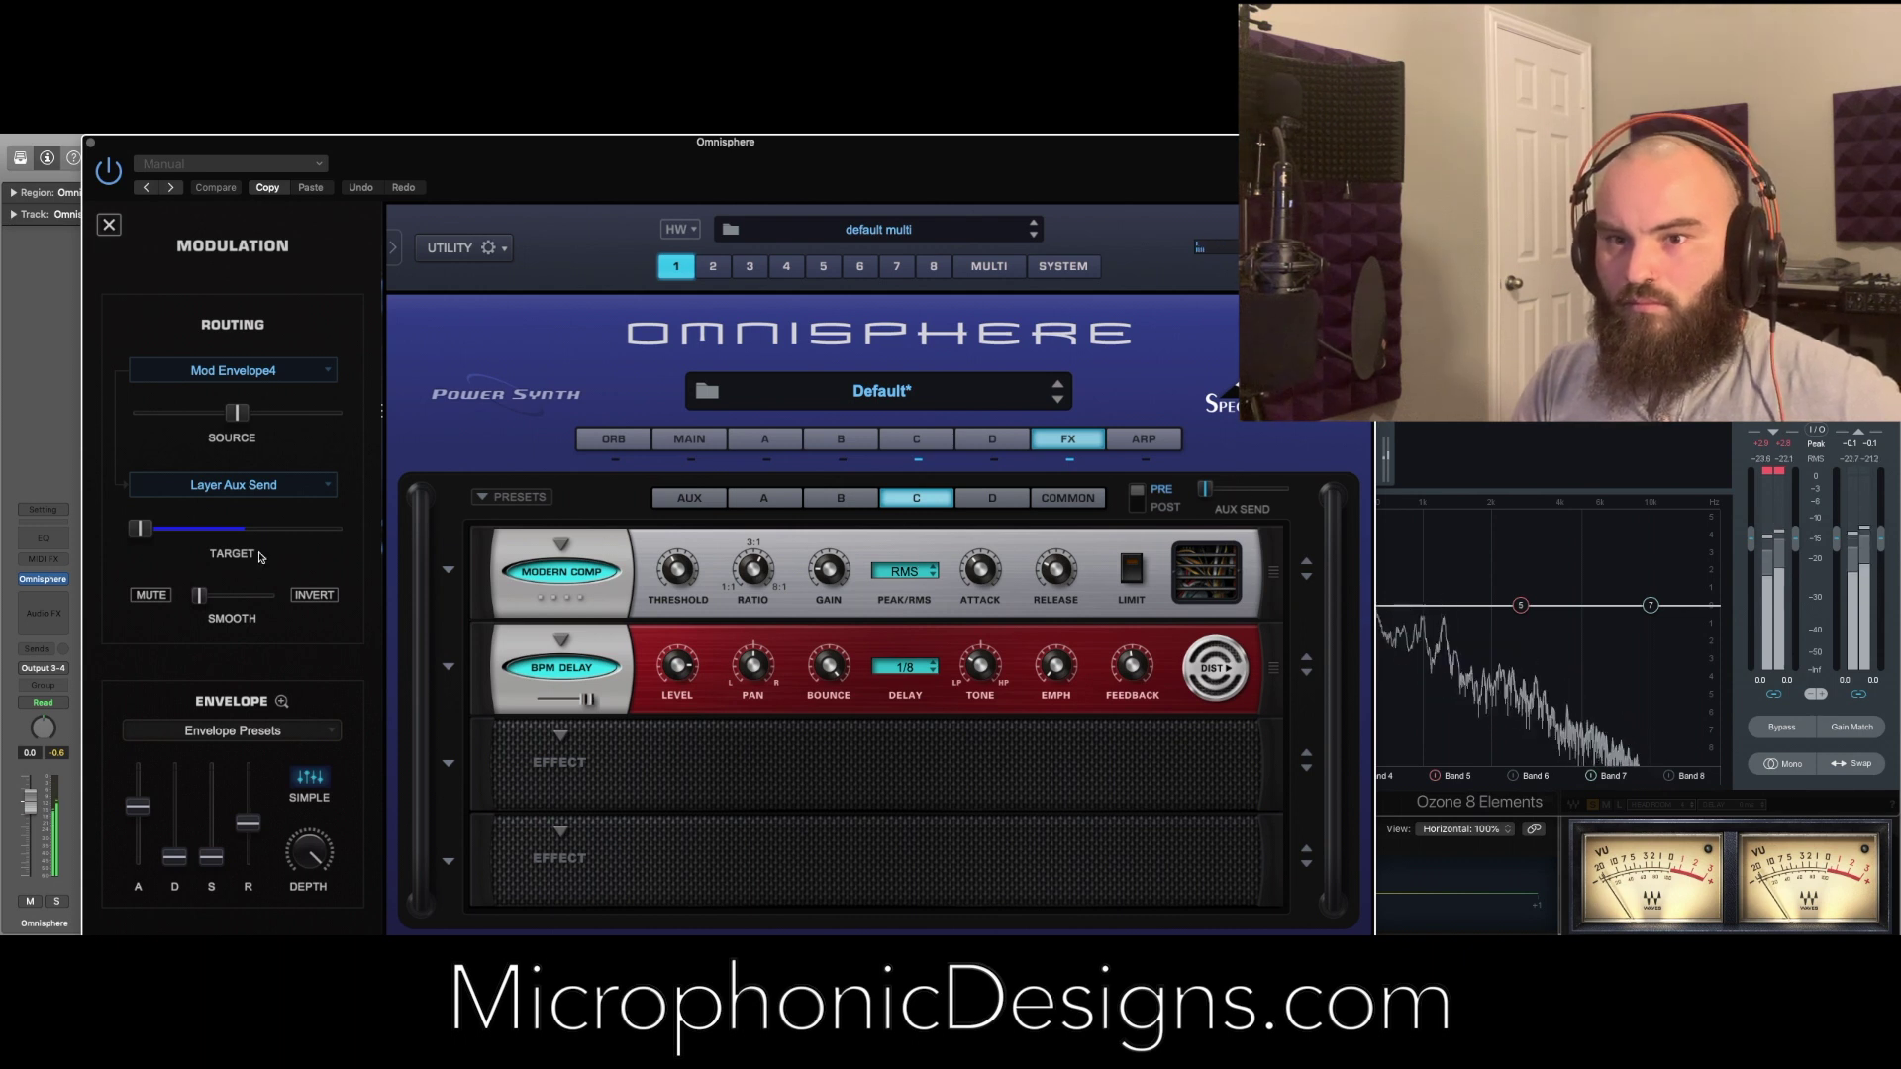
Raise Mod Envelope4's modulation of layer C's Aux Send to the maximum and move the envelope's peak to beat 5
left_click_drag(140, 527, 236, 533)
left_click_drag(238, 411, 335, 426)
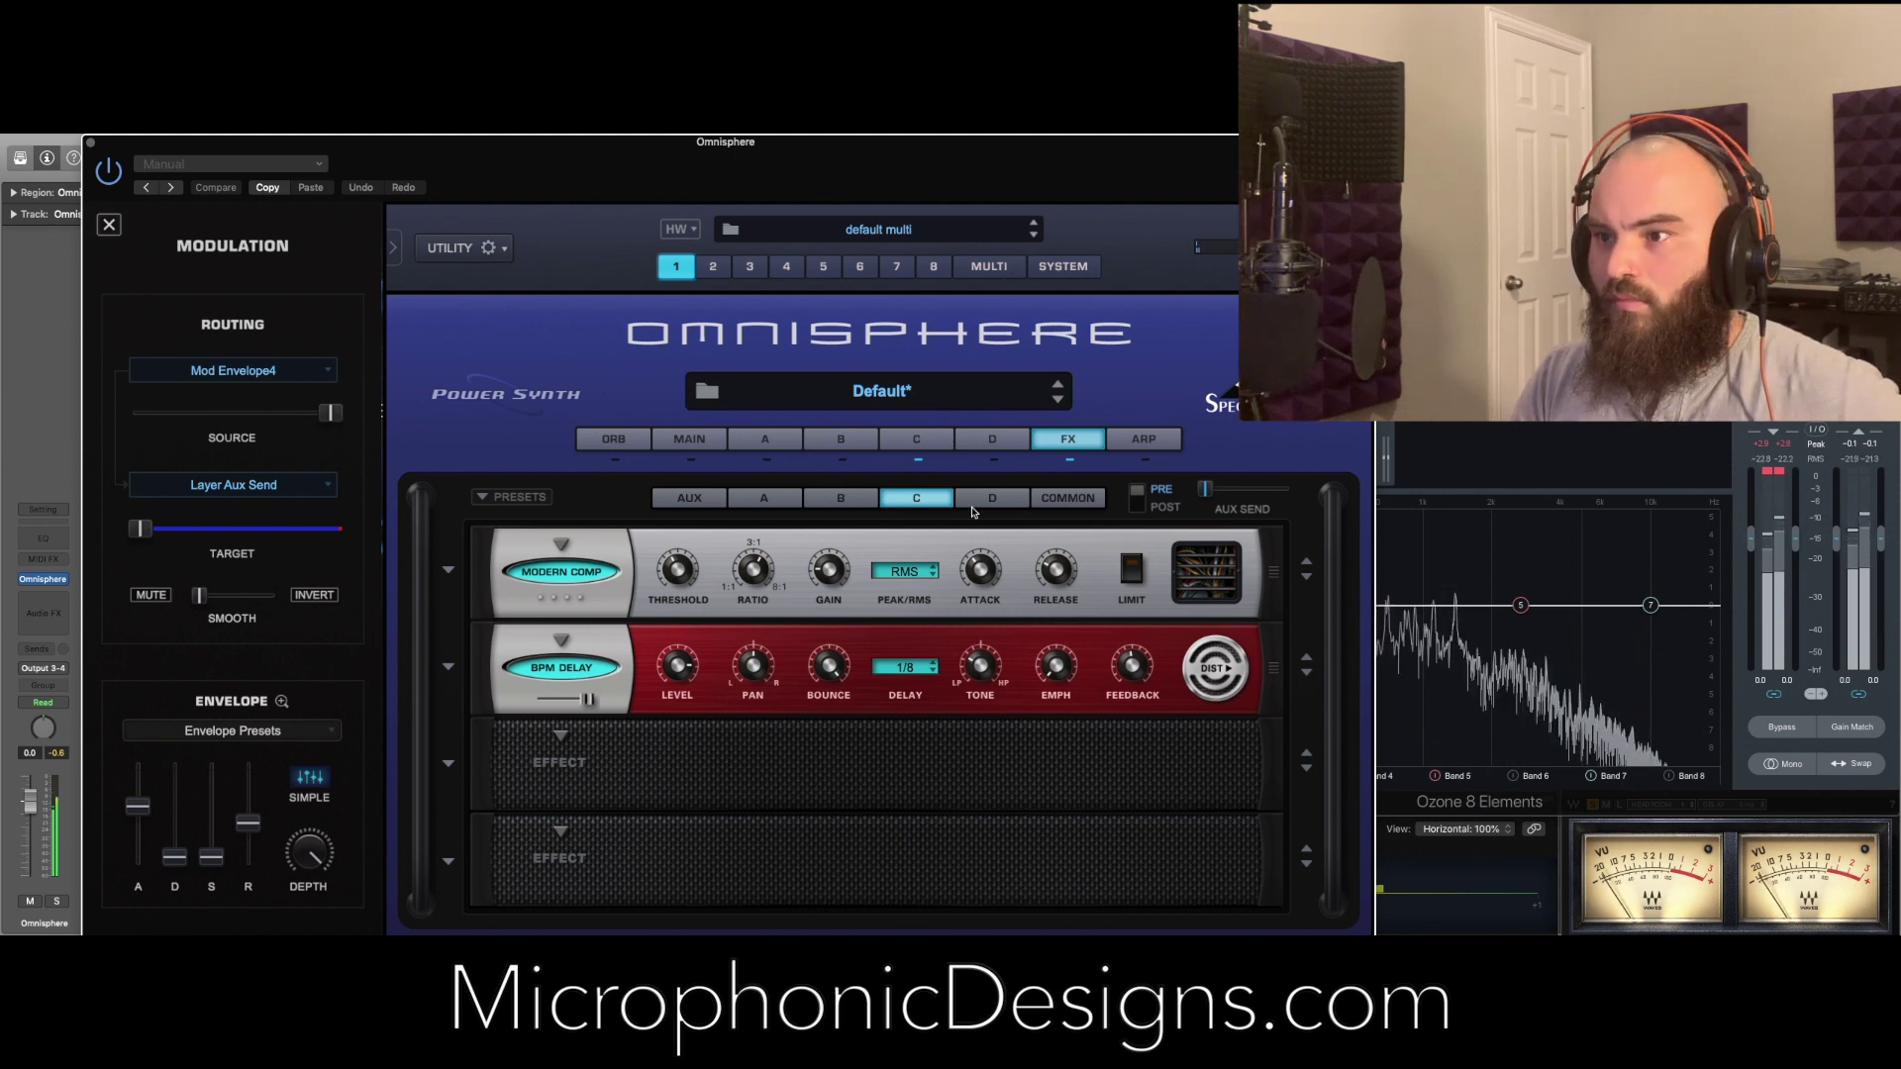
left_click(282, 701)
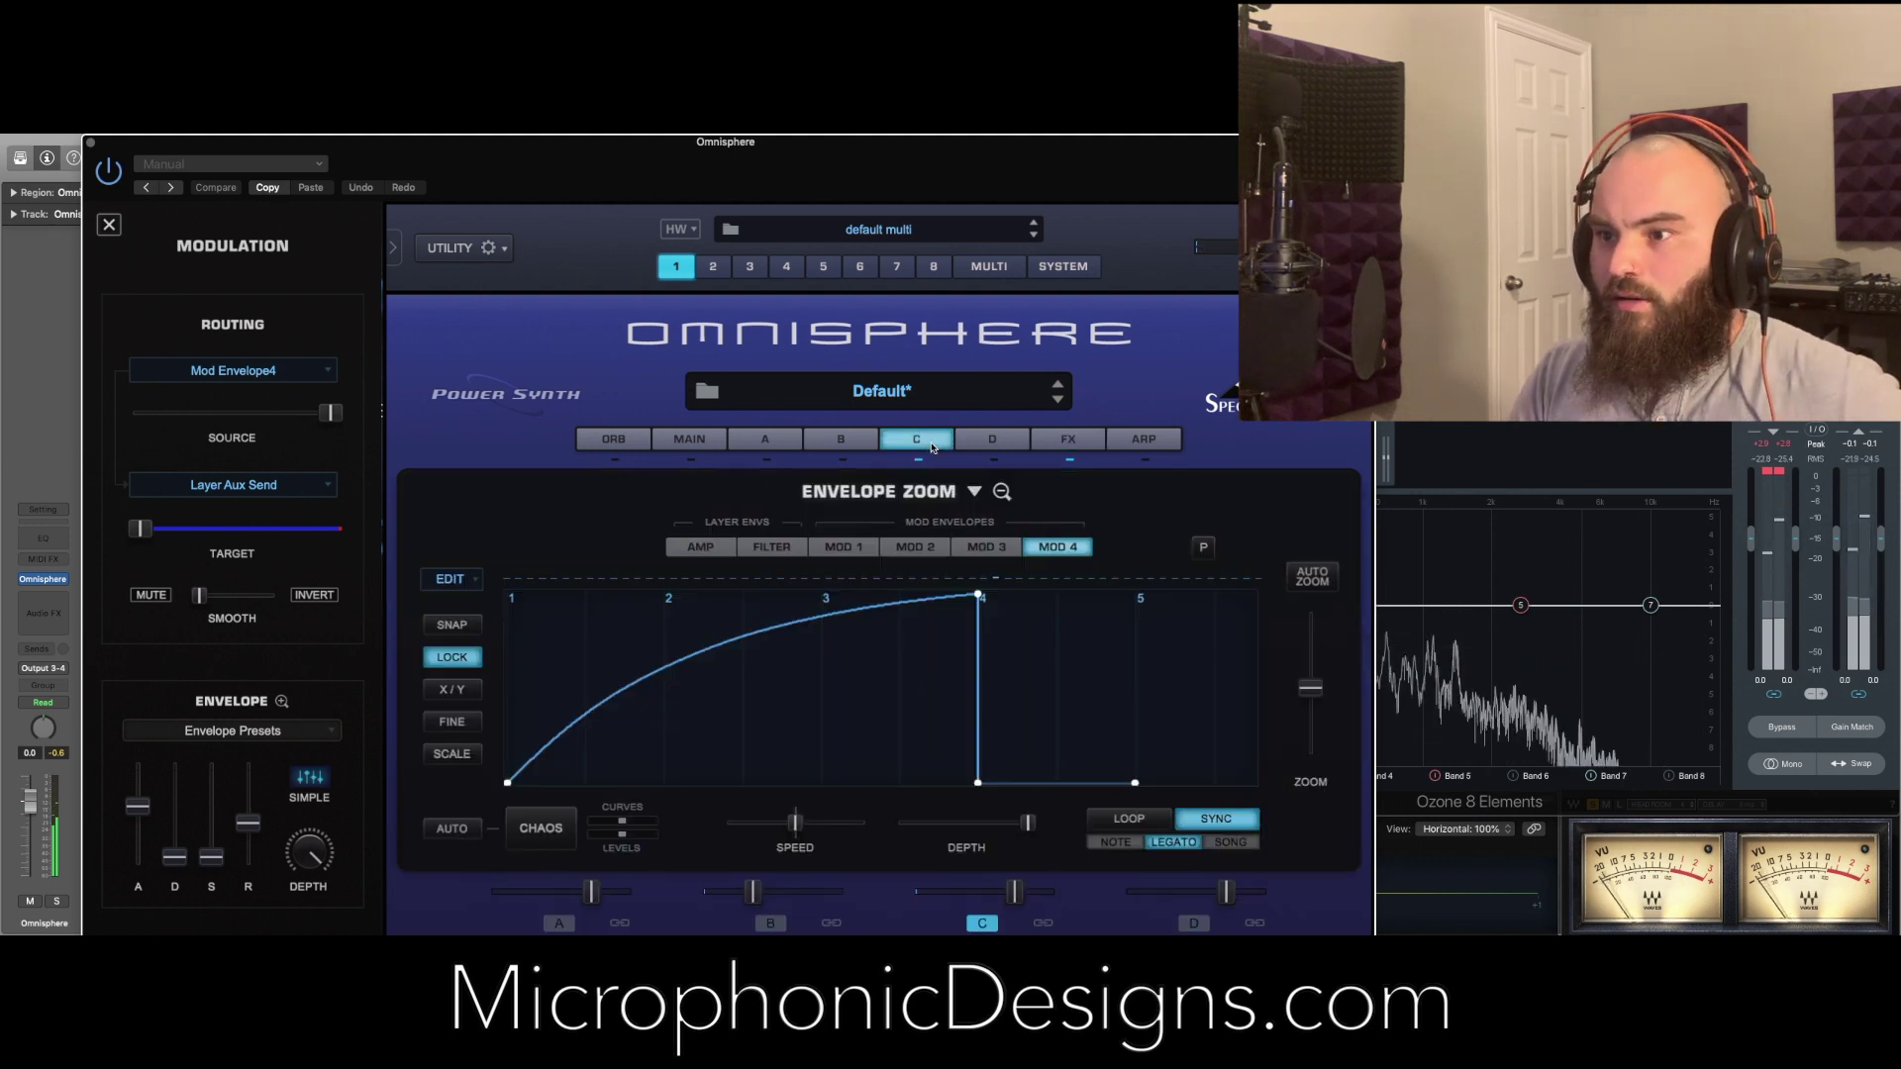
left_click(979, 596)
left_click_drag(979, 596, 1138, 600)
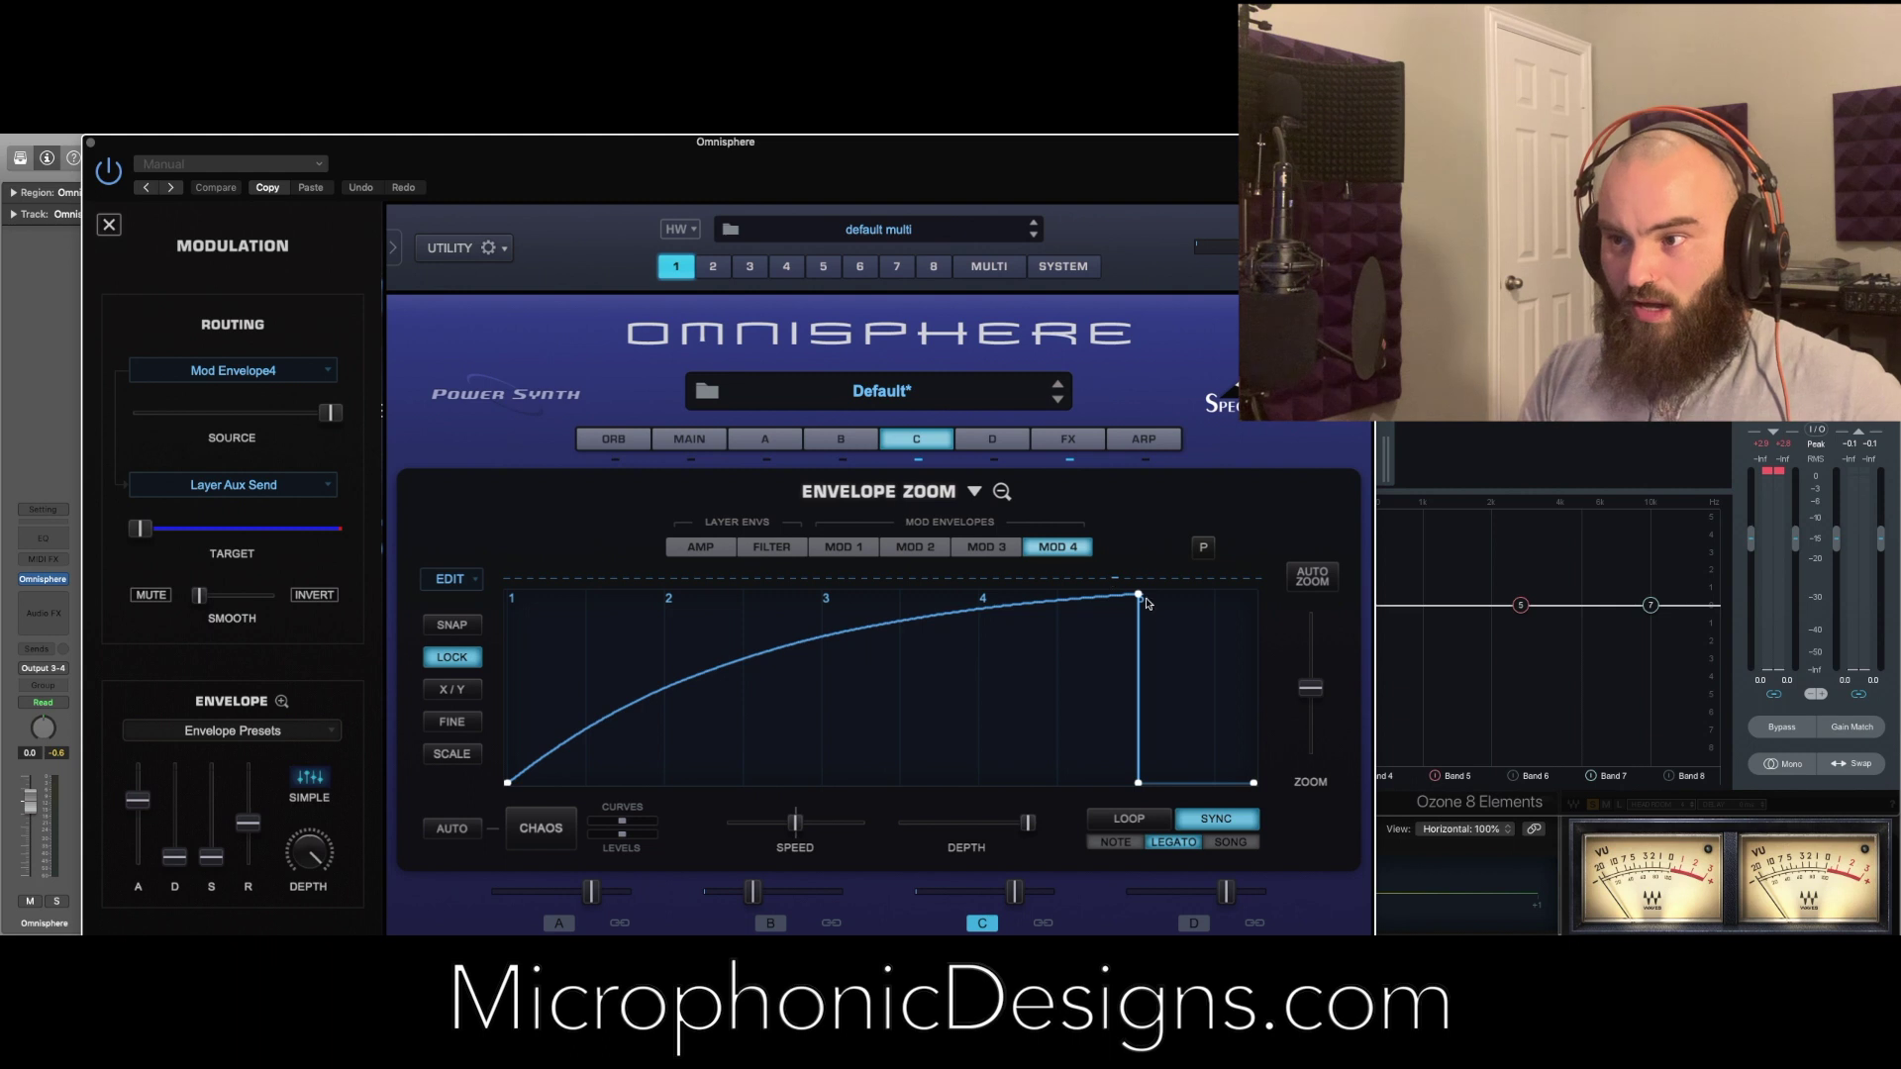
scroll(1198, 642, "right", 2)
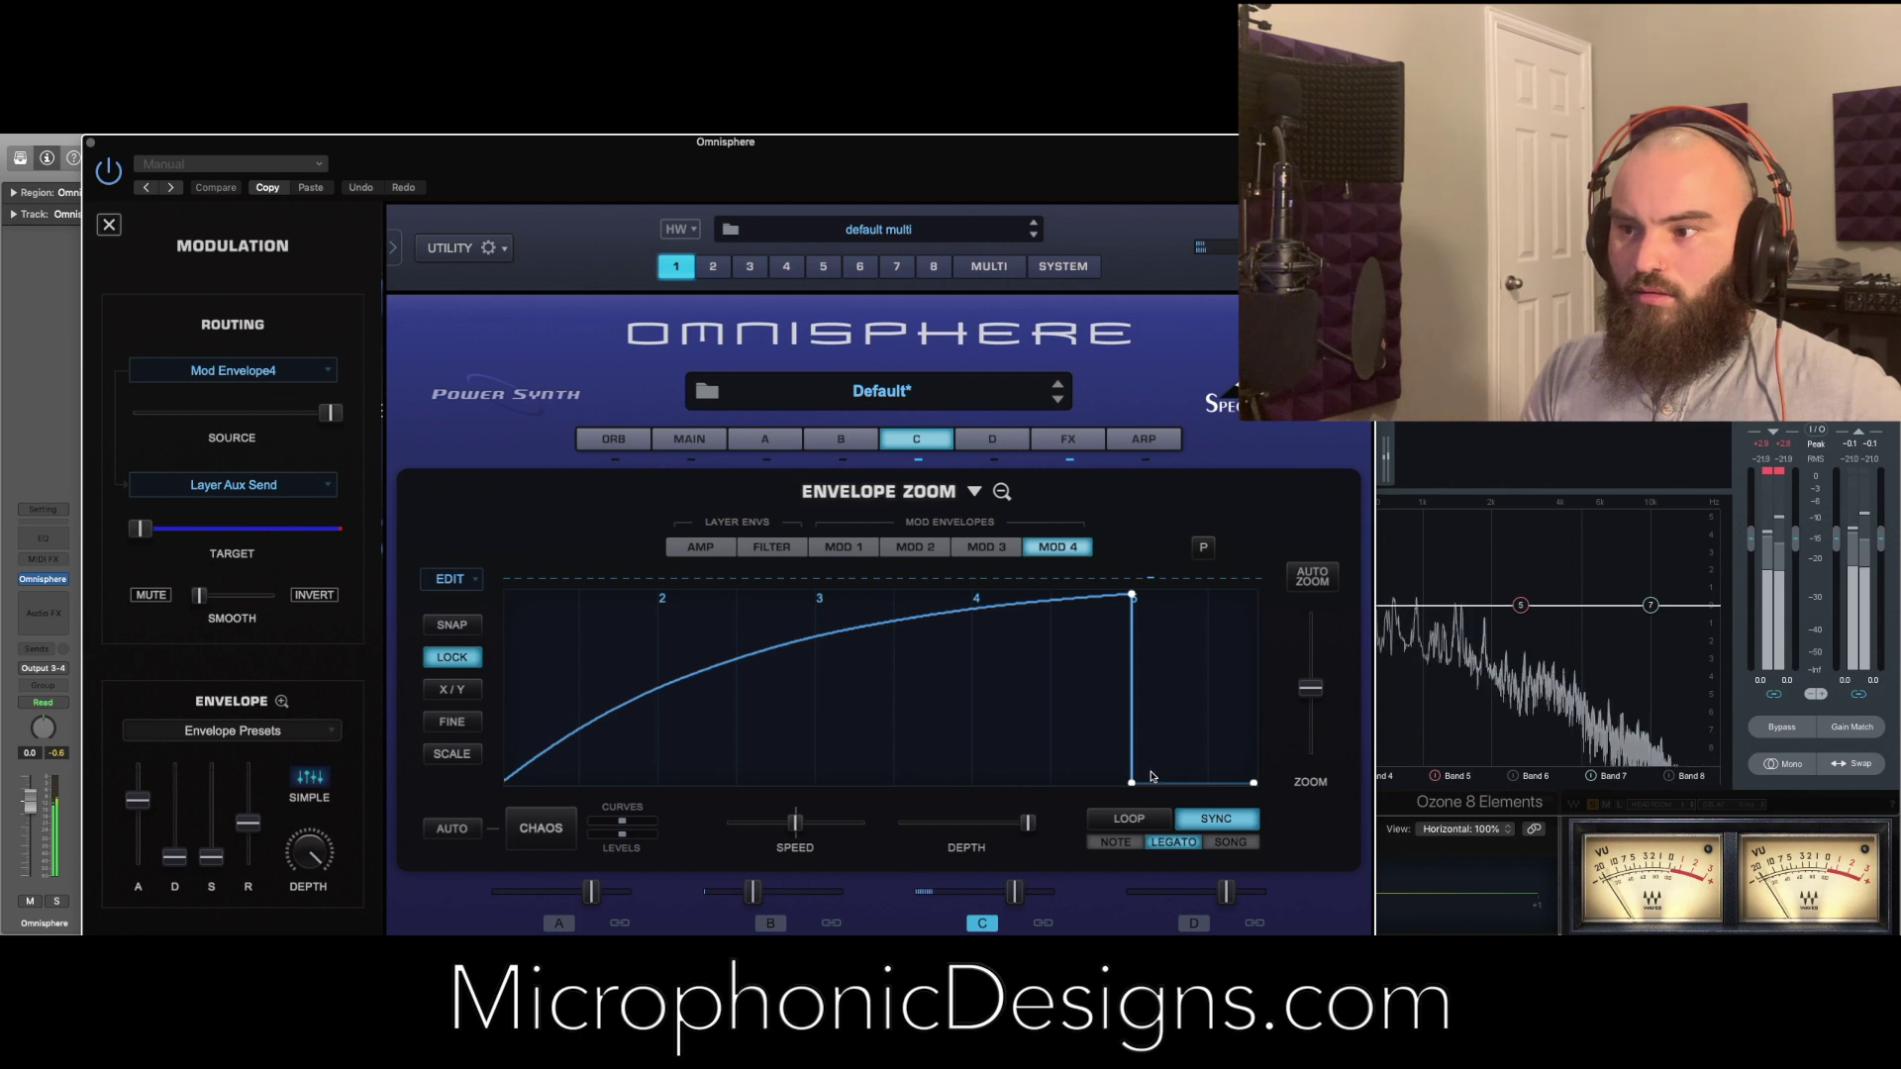
Stretch the decay of layer C's Mod 4 envelope so it ends at beat 9
left_click_drag(1132, 783, 1210, 792)
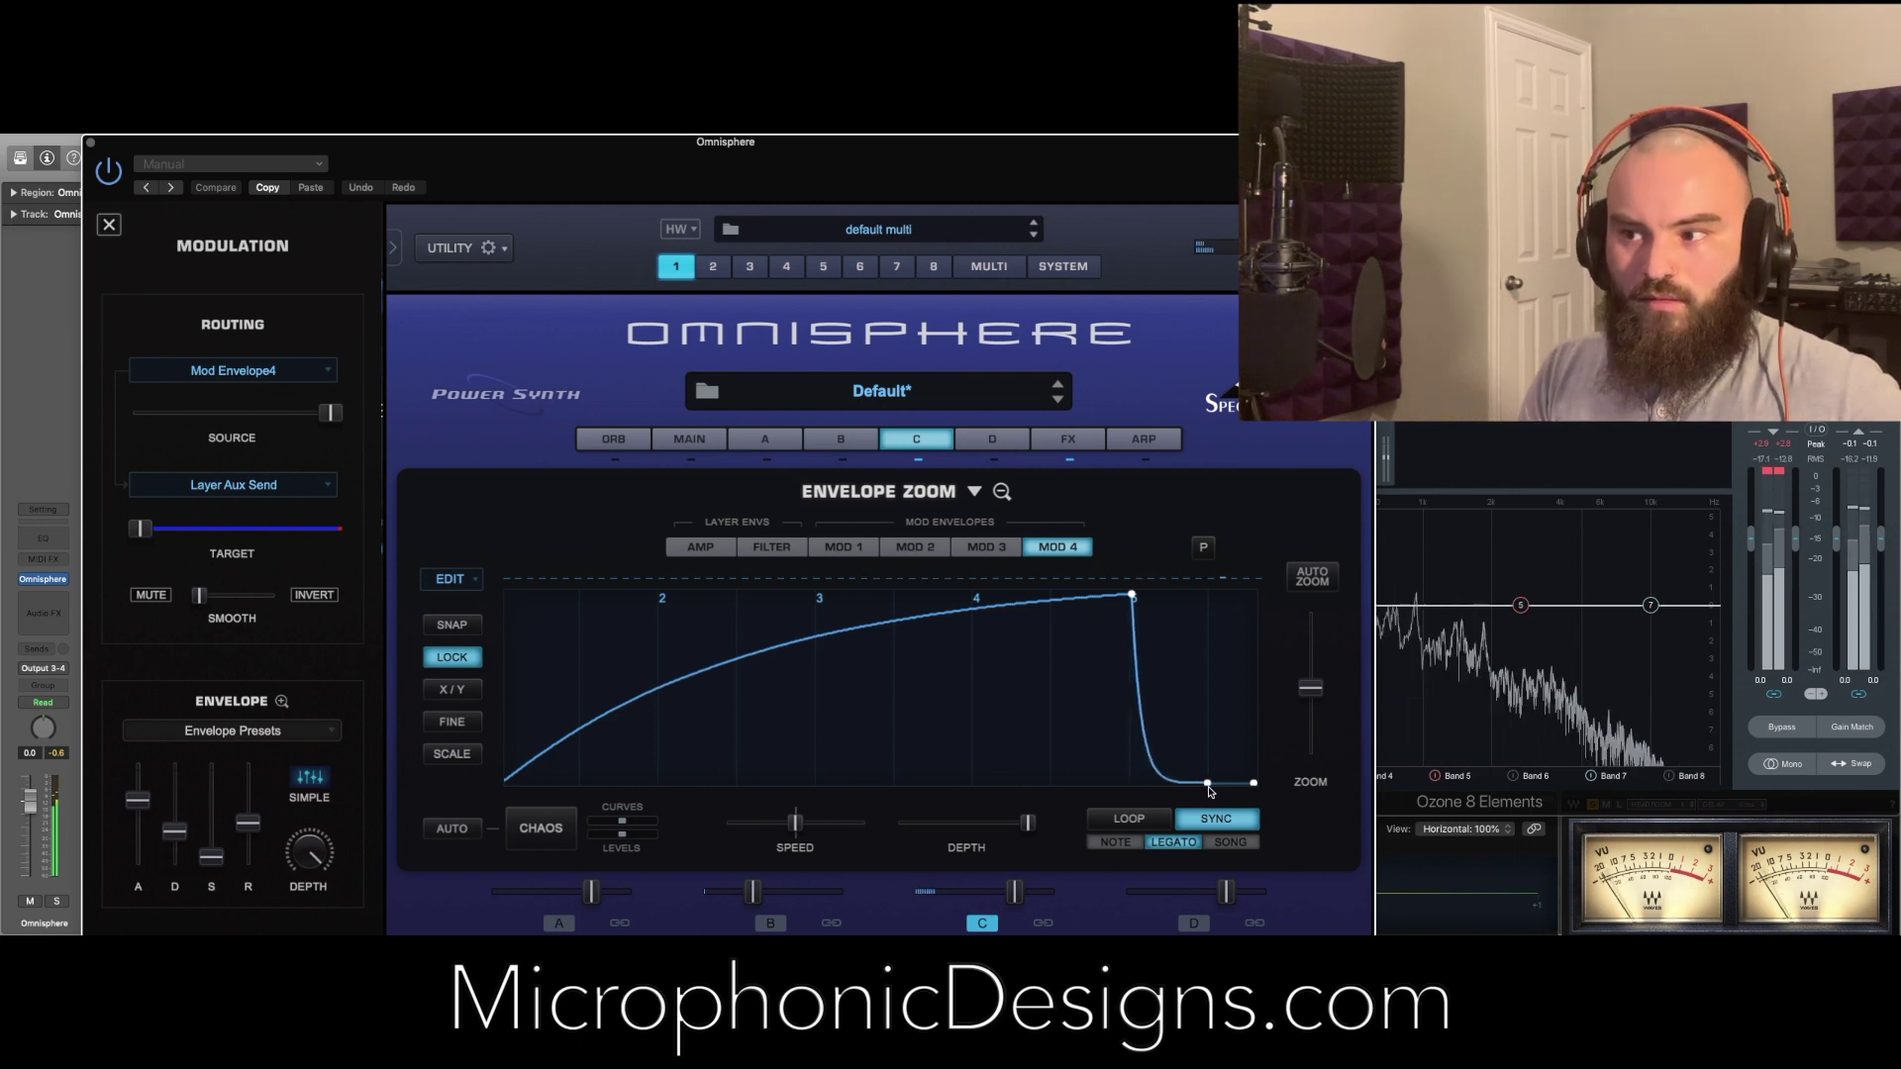
scroll(1137, 705, "right", 2)
scroll(1137, 705, "right", 5)
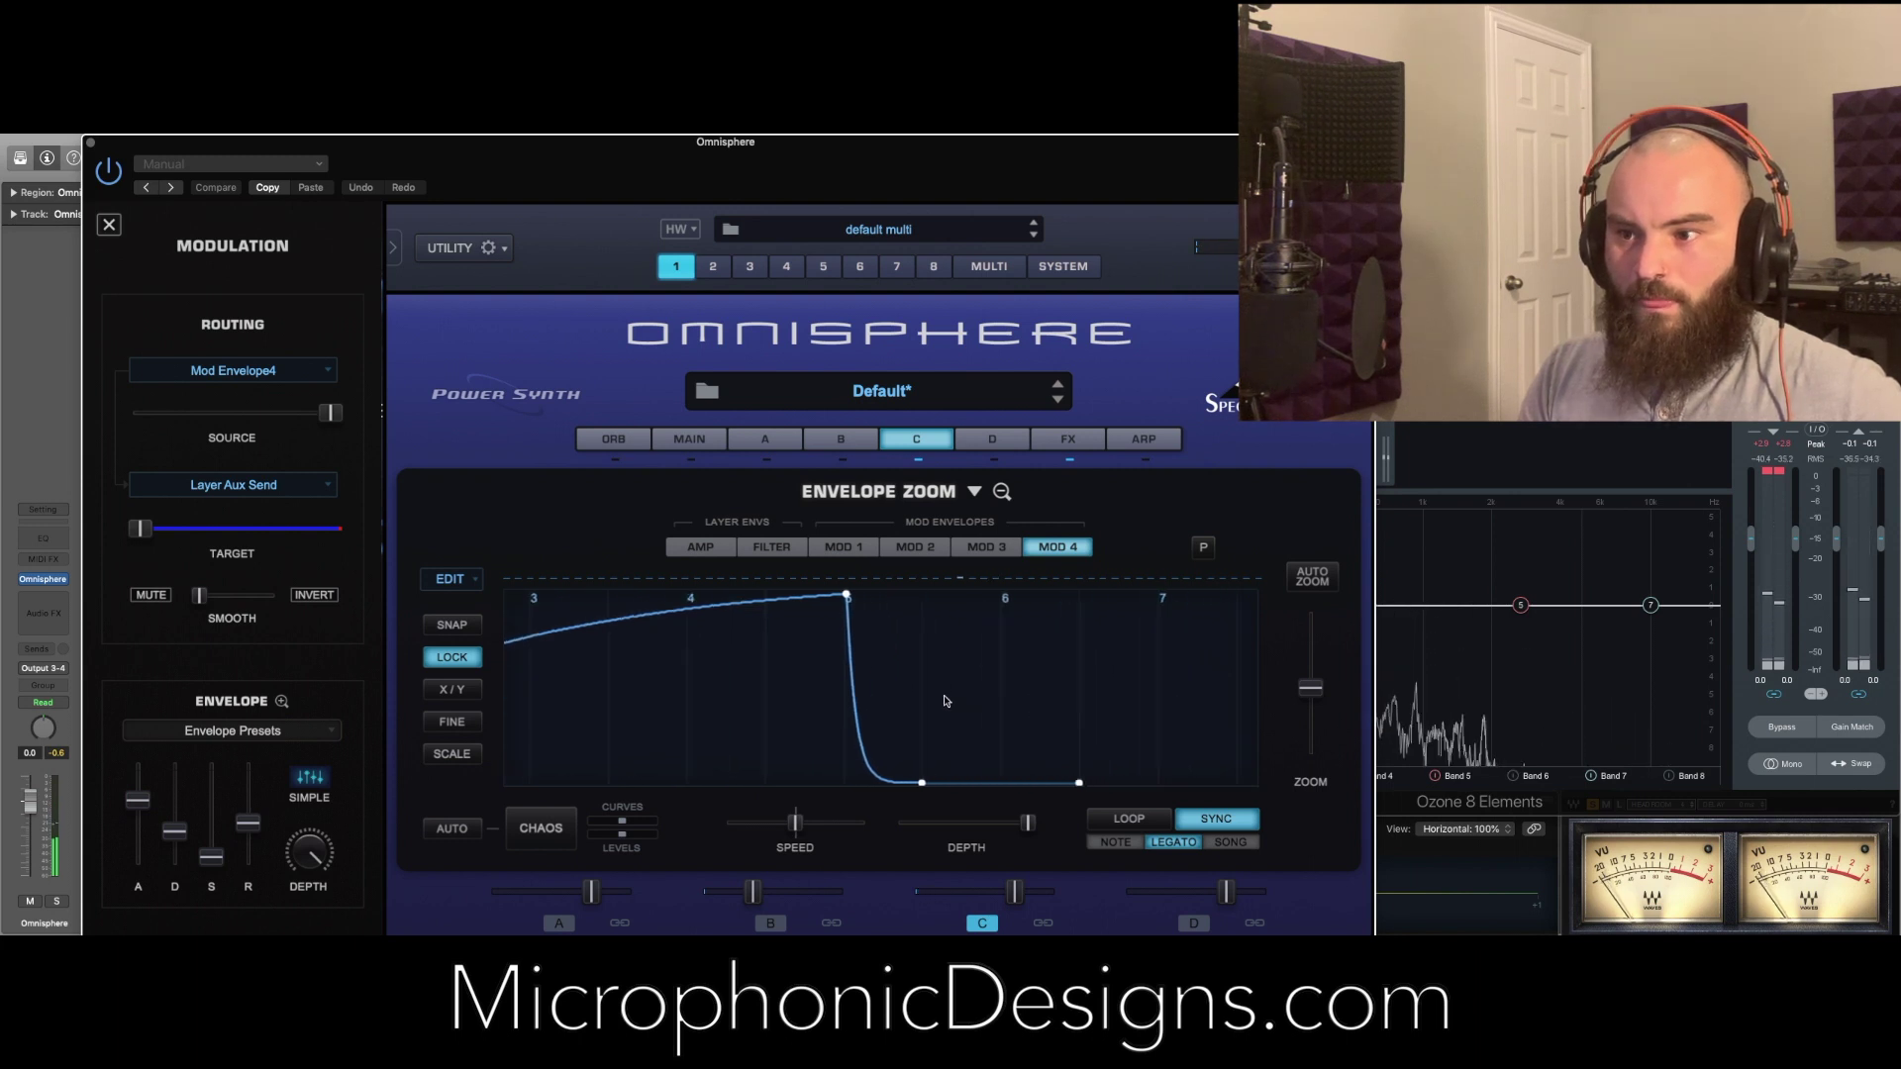
left_click_drag(726, 788, 1064, 784)
scroll(990, 782, "right", 2)
left_click_drag(881, 787, 1096, 788)
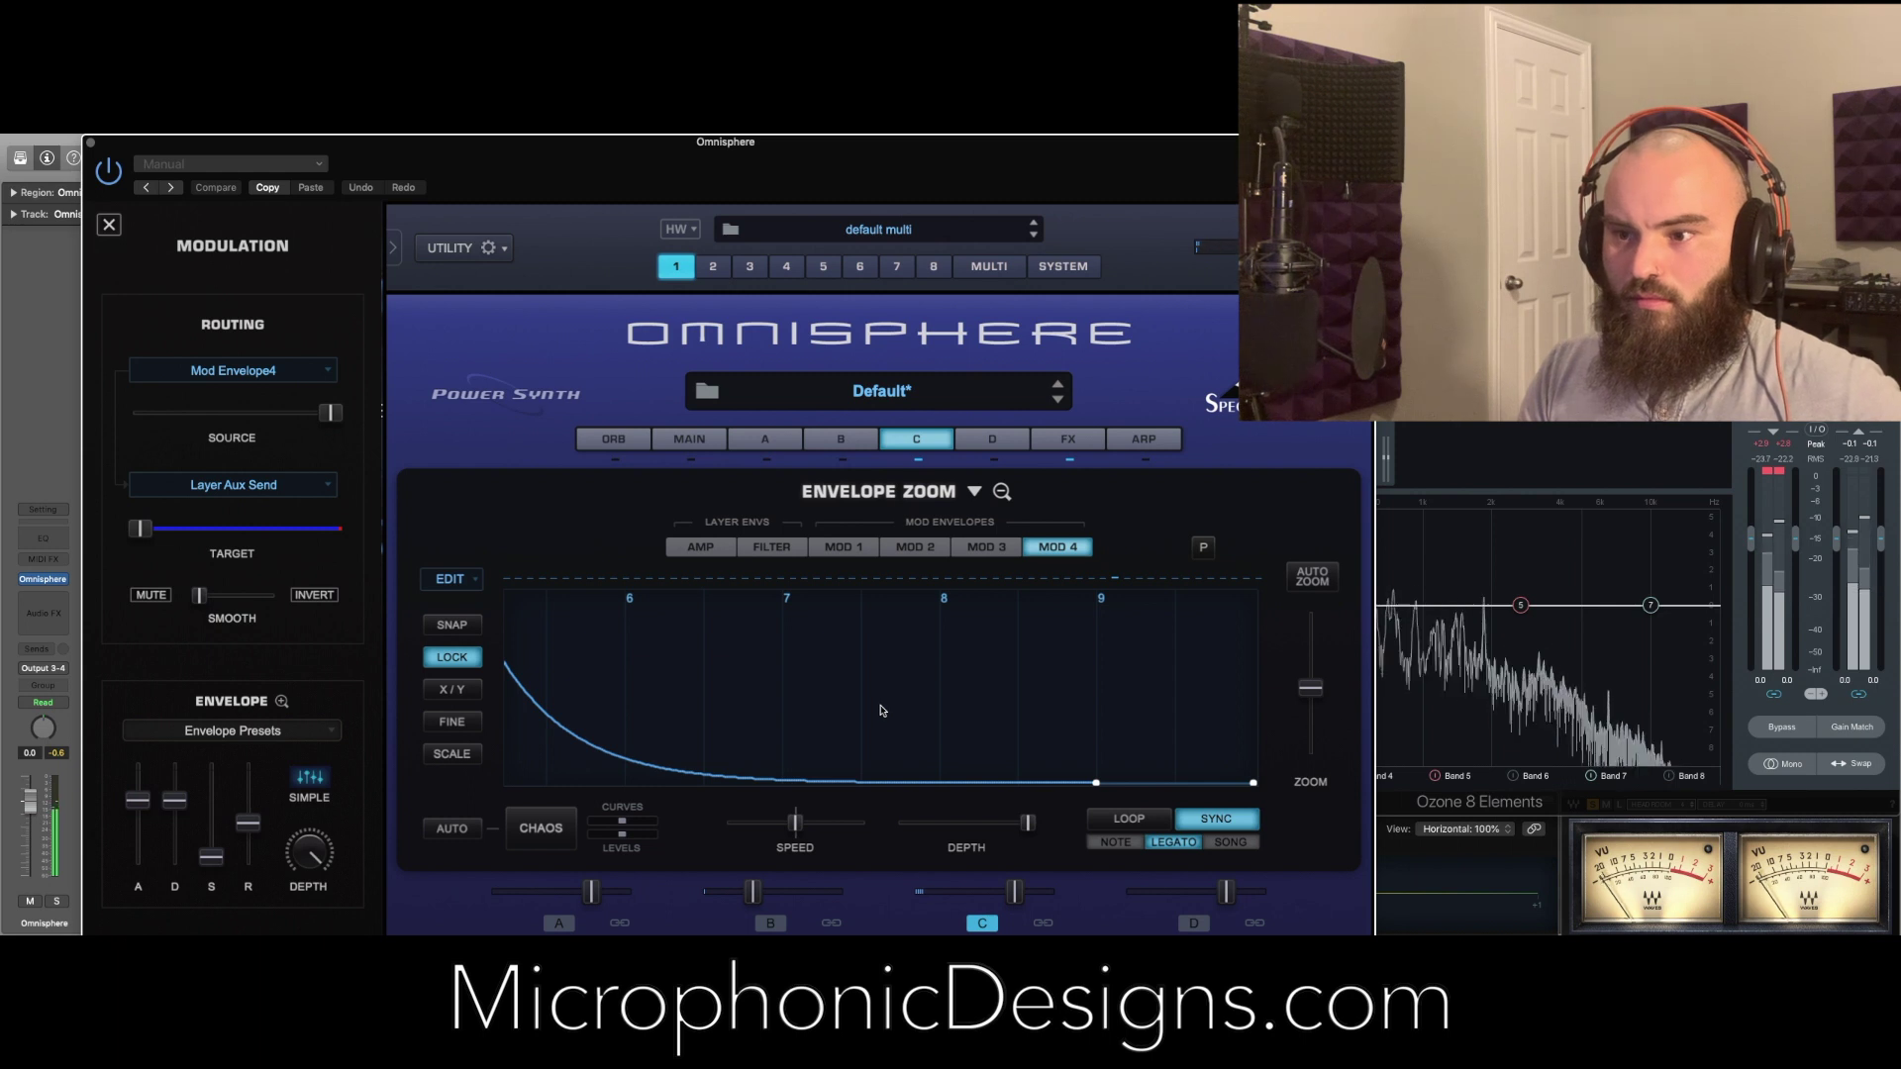
Turn layer A on and bring up its Mod 1 envelope in the envelope zoom view
left_click(561, 922)
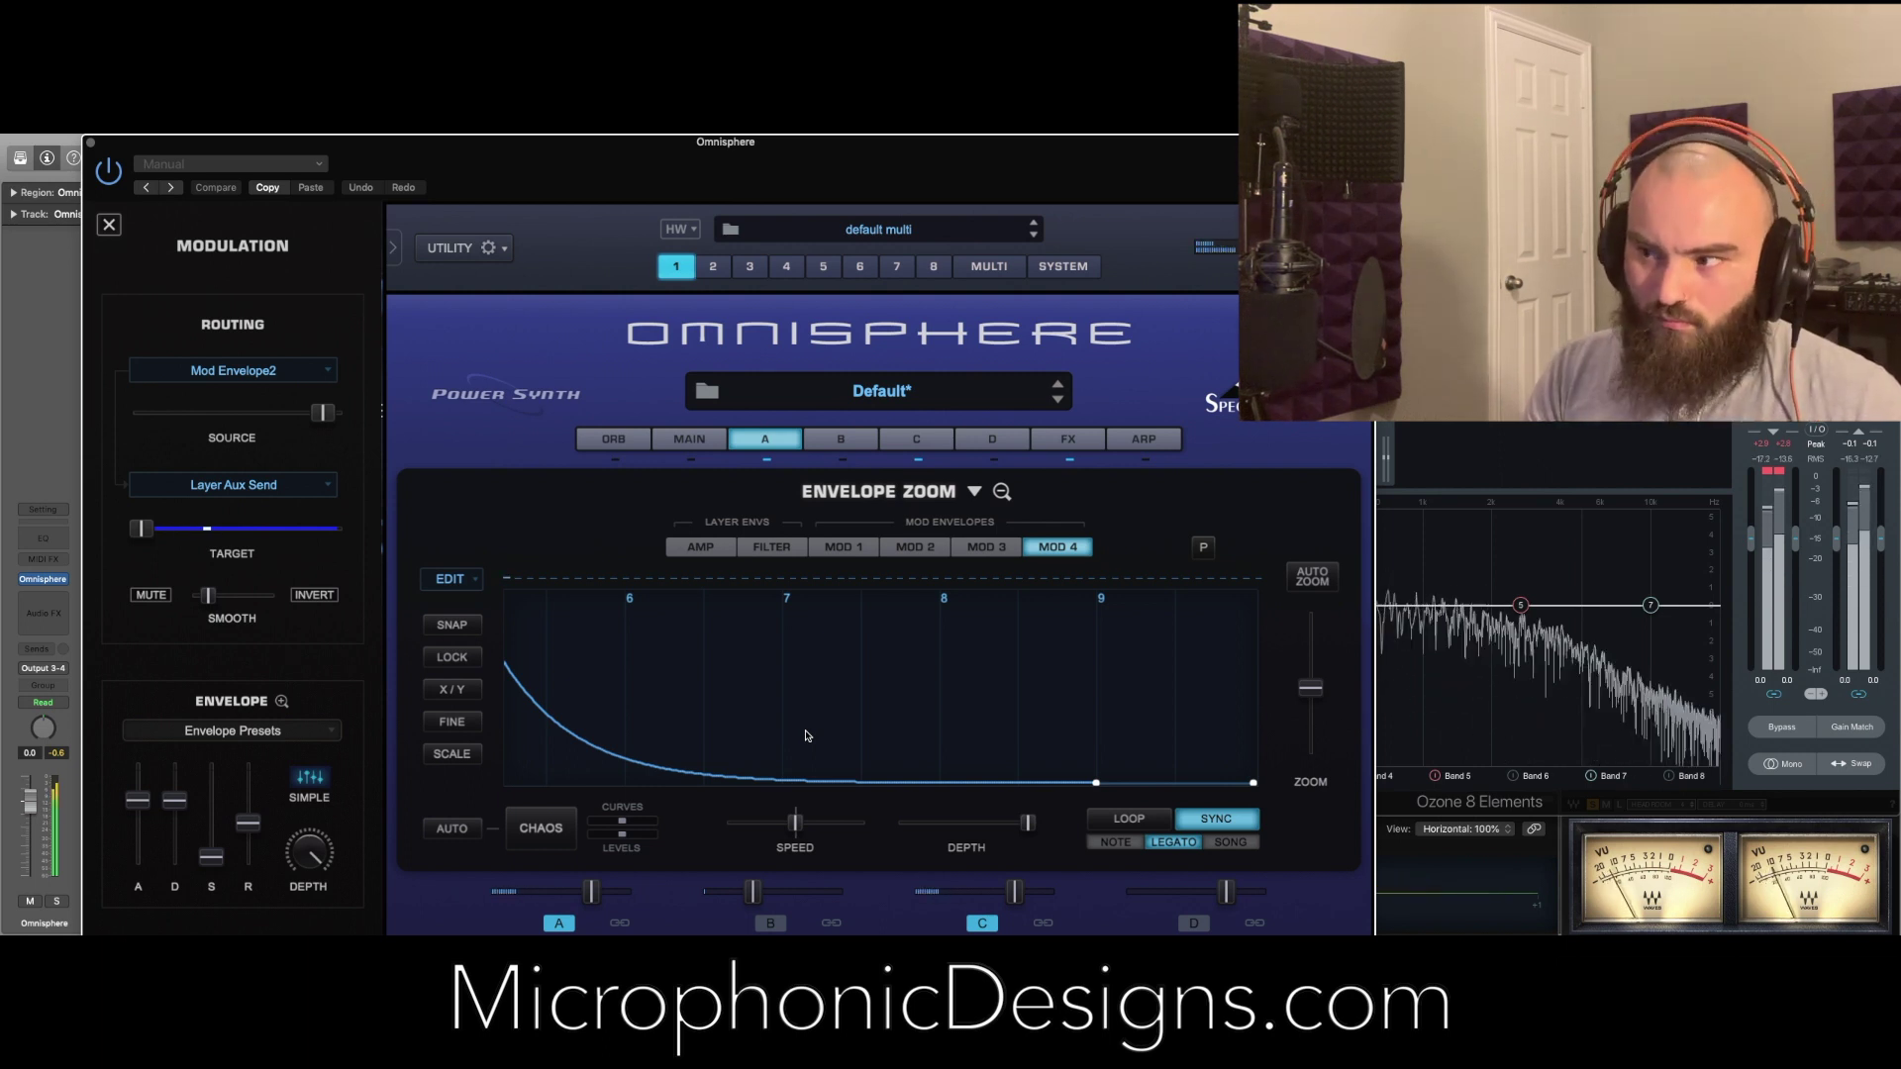
left_click_drag(1137, 196, 820, 199)
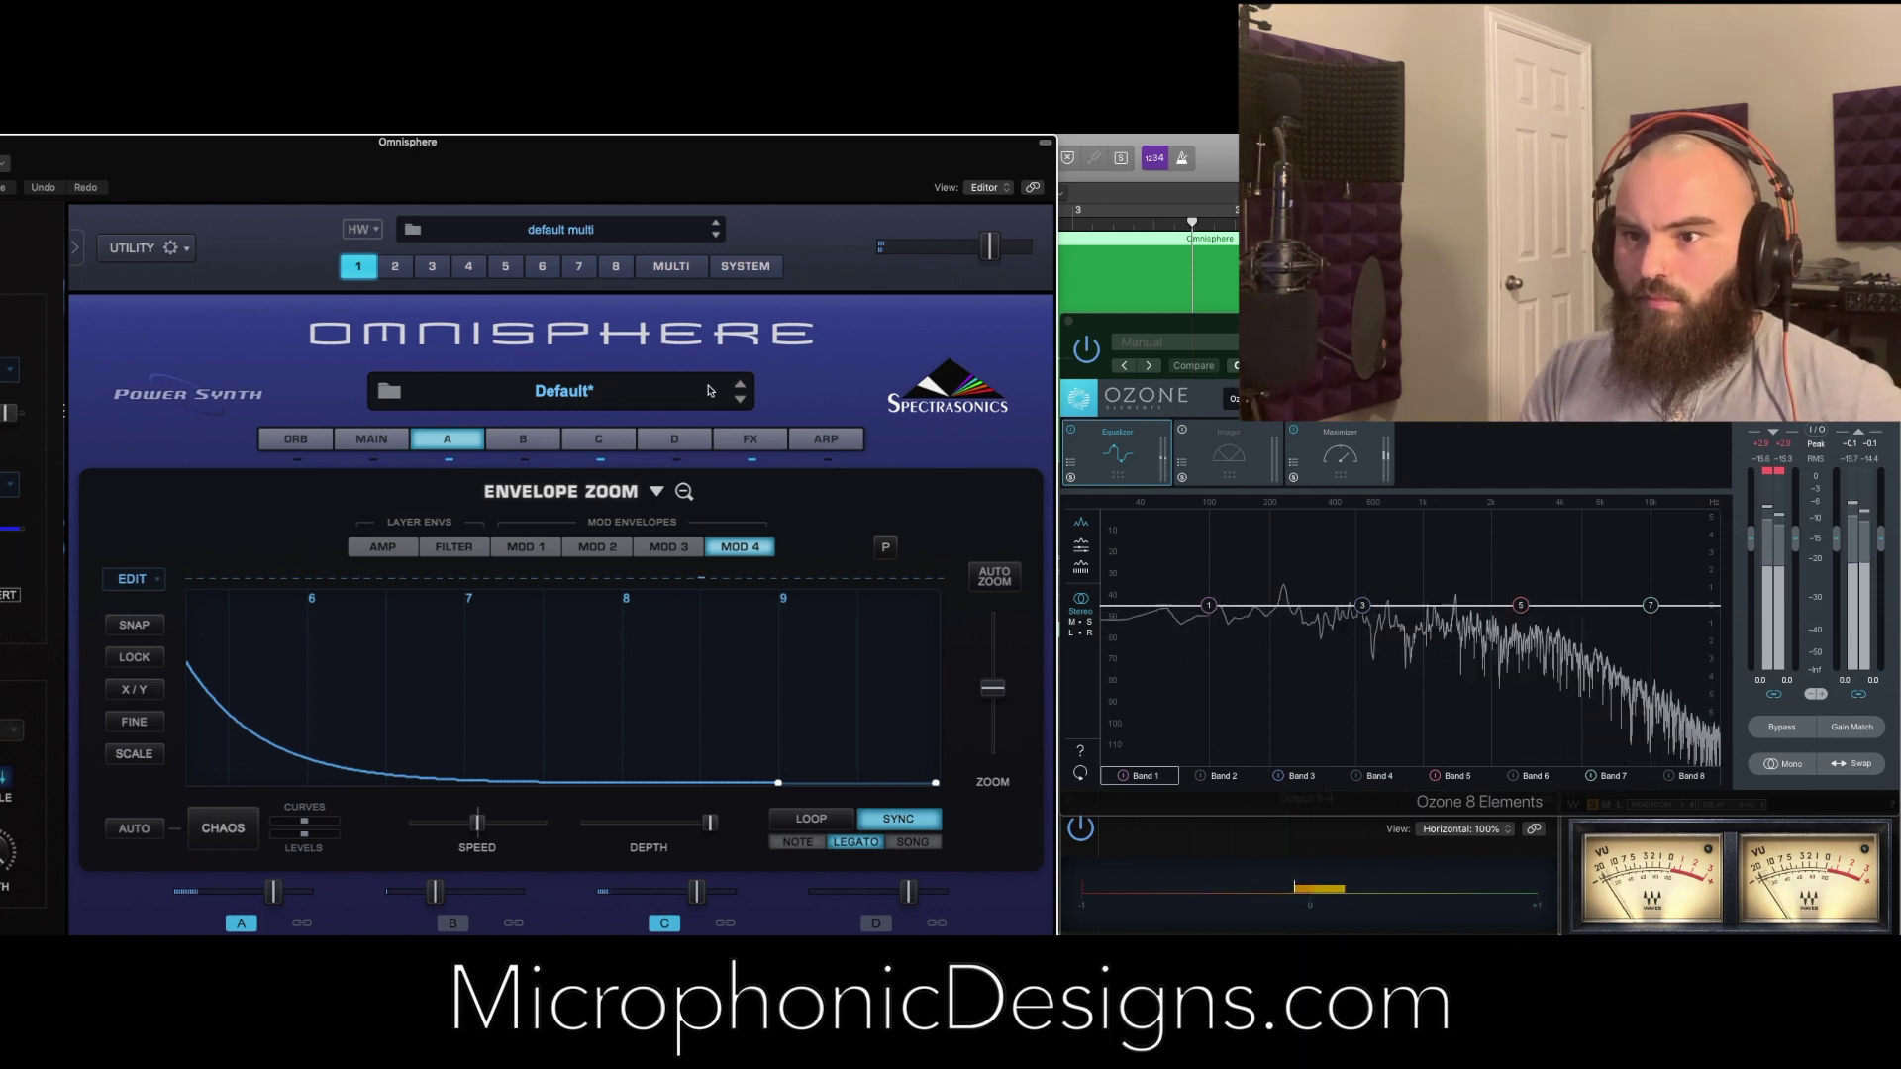
left_click(480, 443)
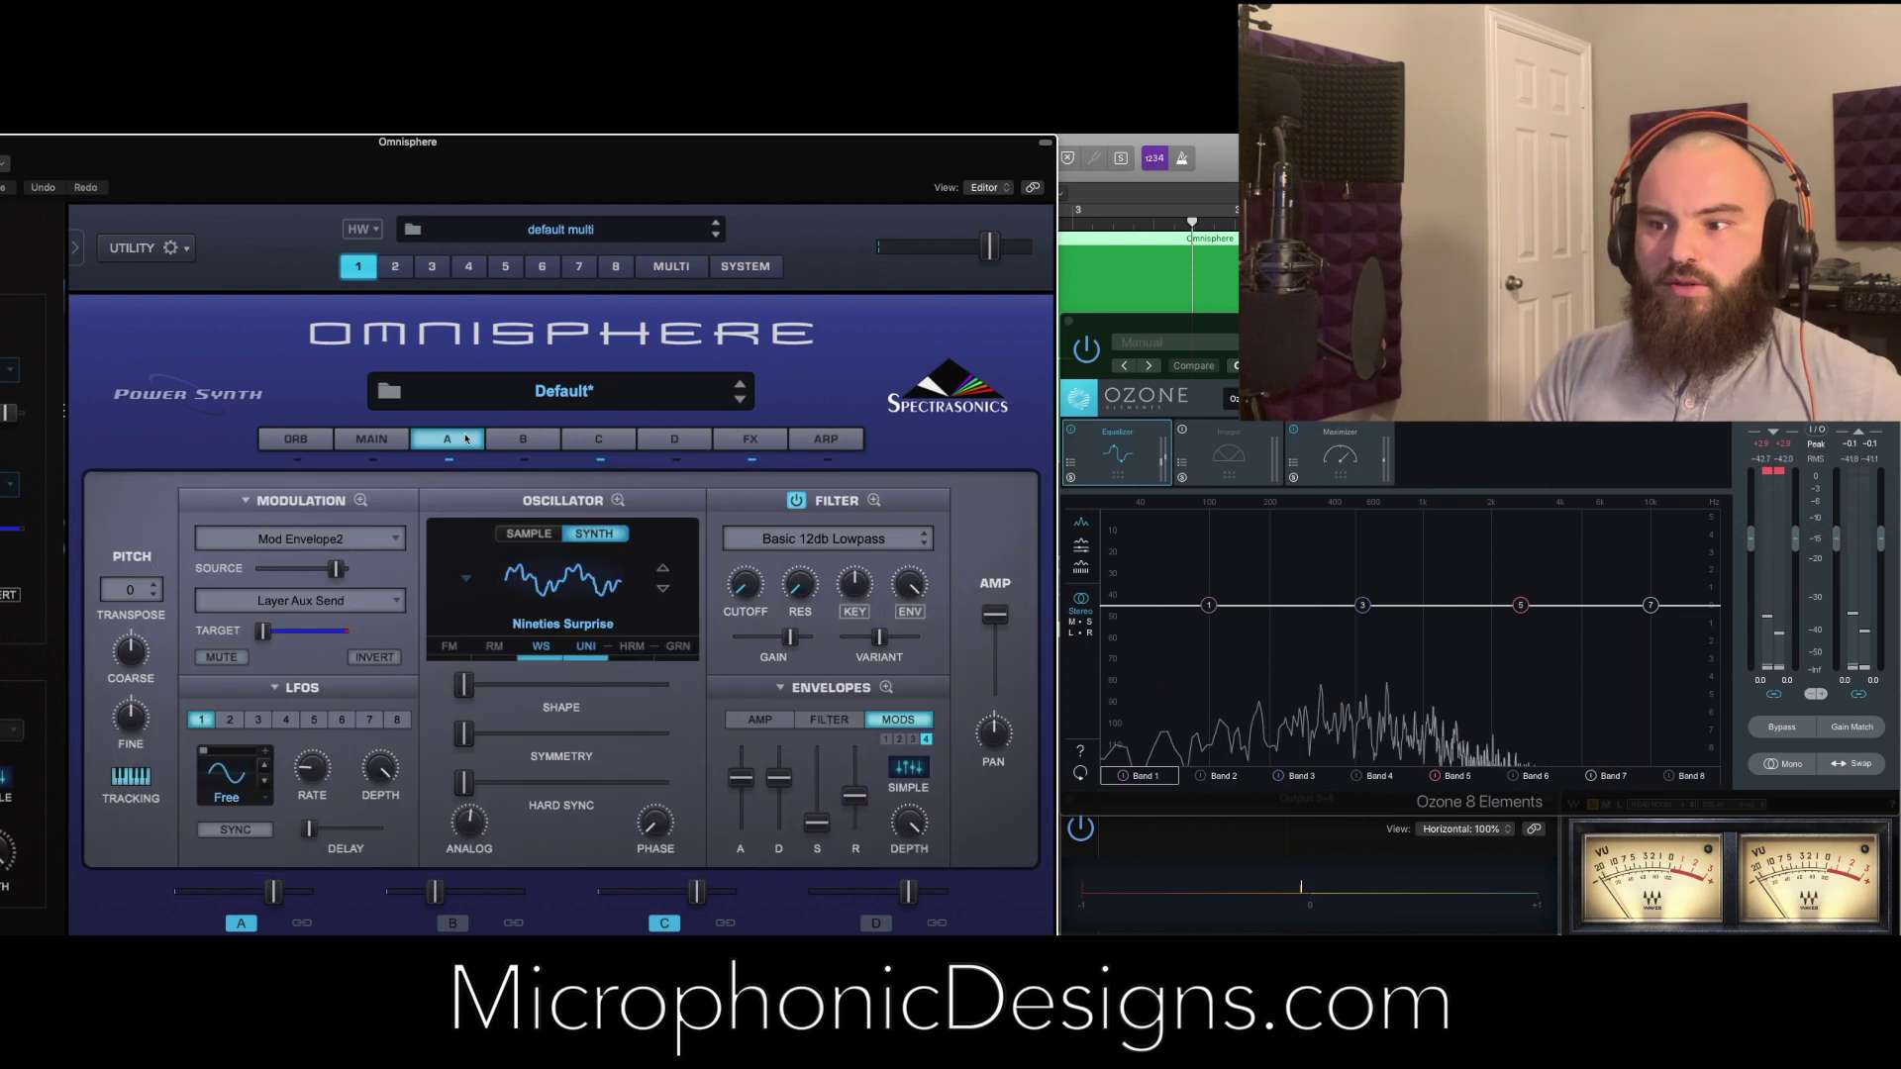
left_click(887, 689)
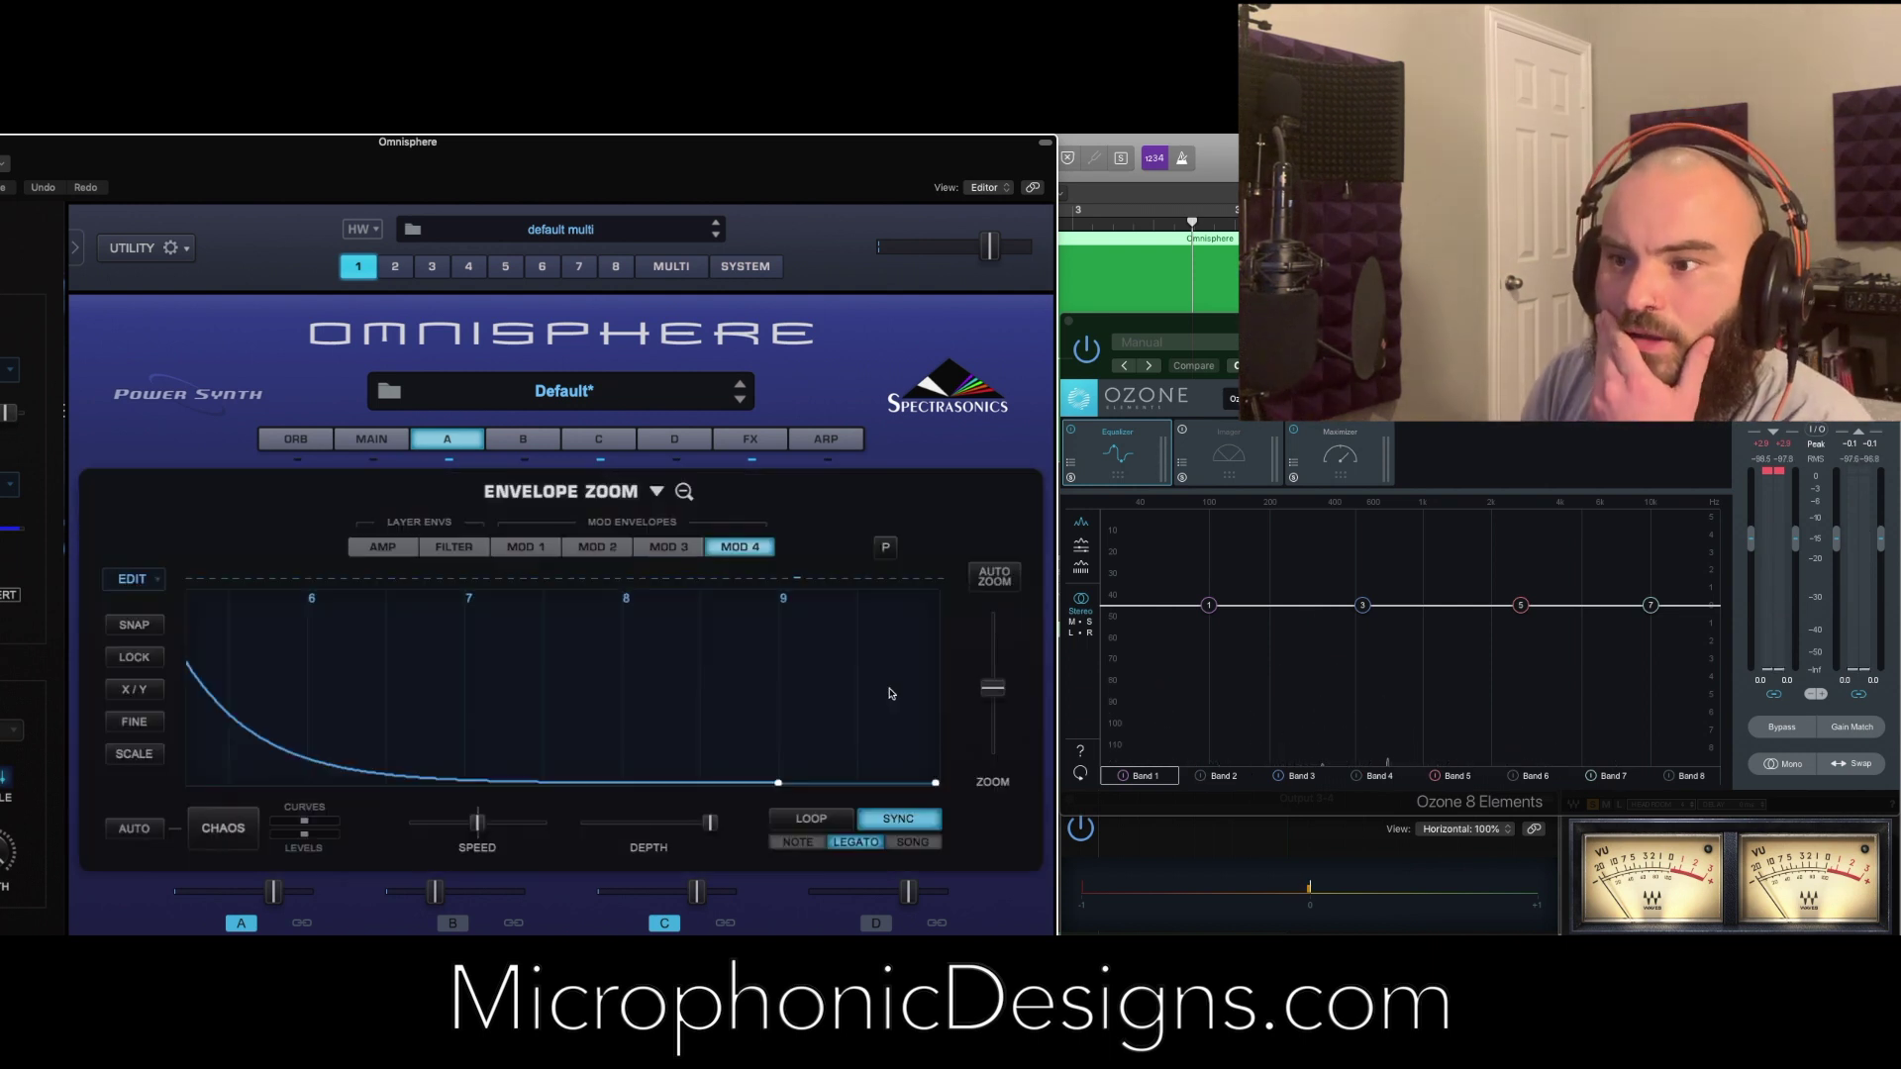
left_click(466, 550)
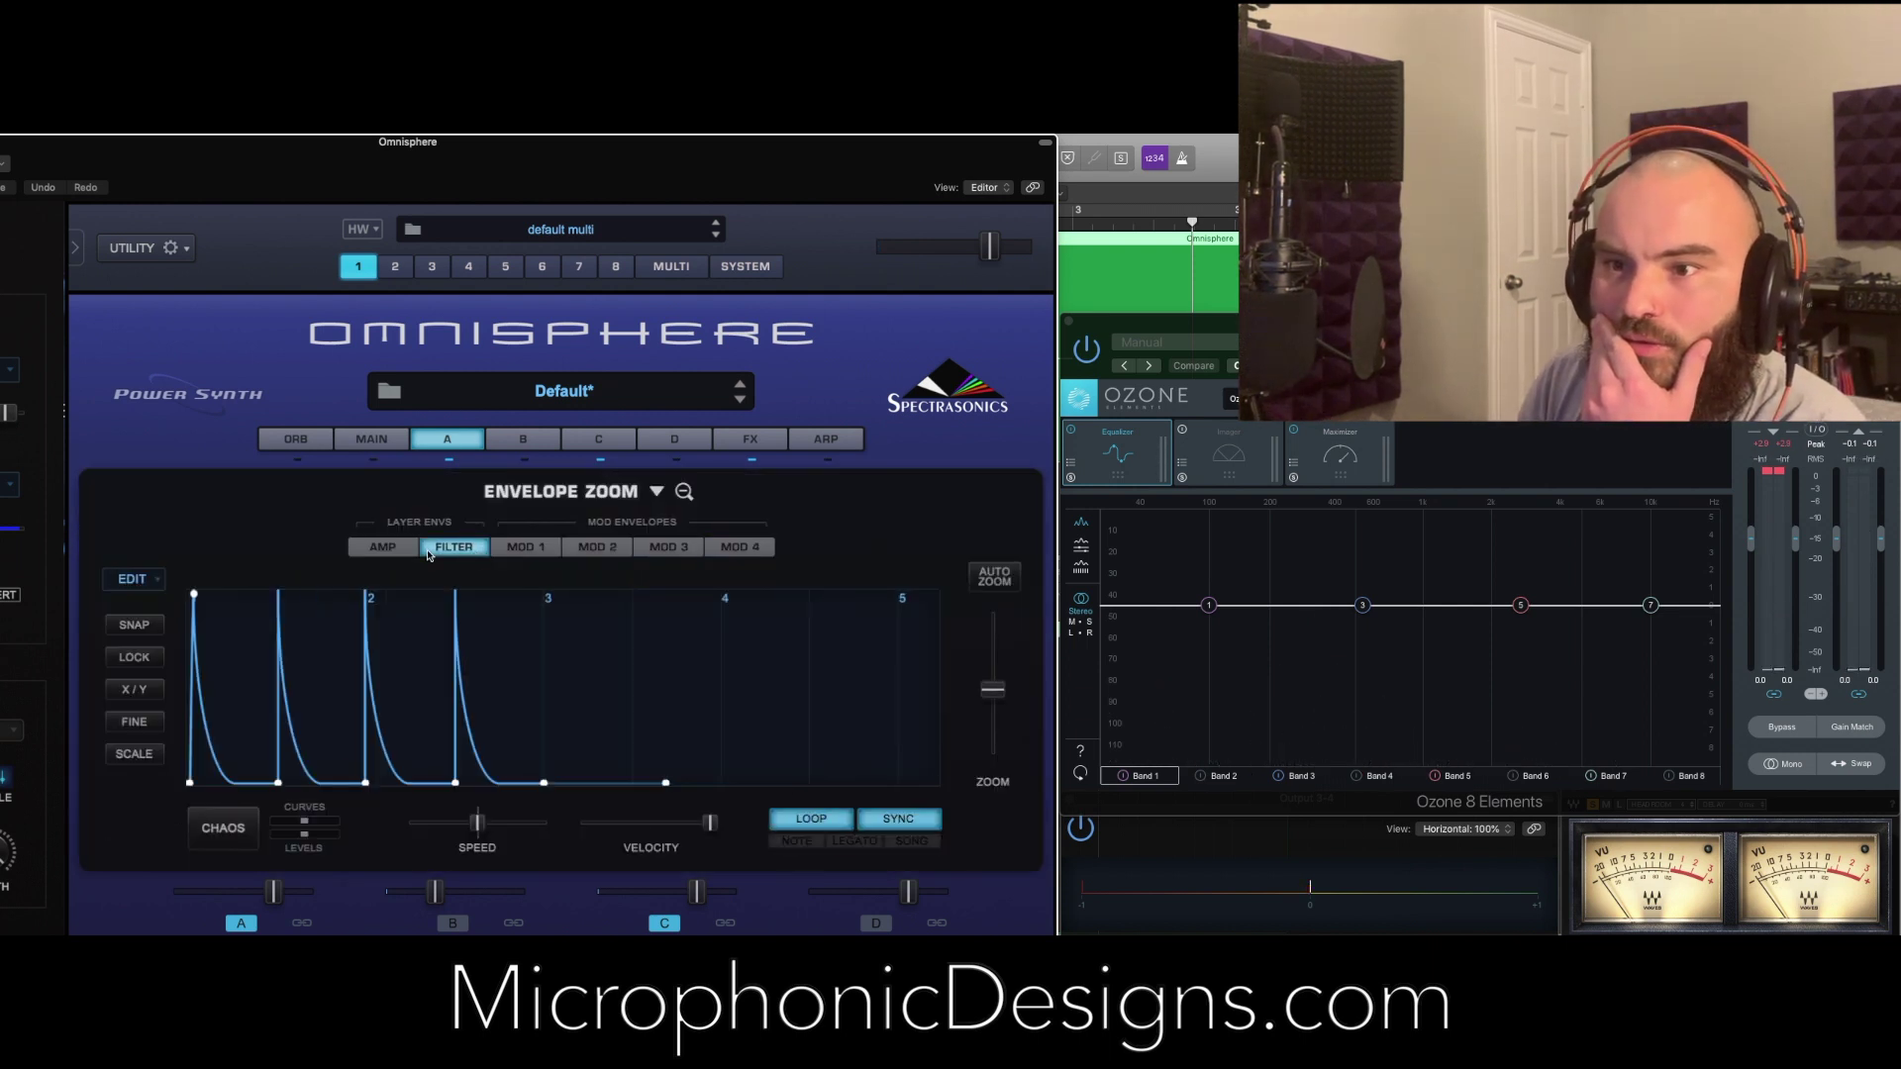
left_click(526, 552)
Reshape the falling curve of layer A's Mod 1 envelope to drop more gradually and nudge its beat 5 peak slightly upward
left_click_drag(672, 692, 681, 672)
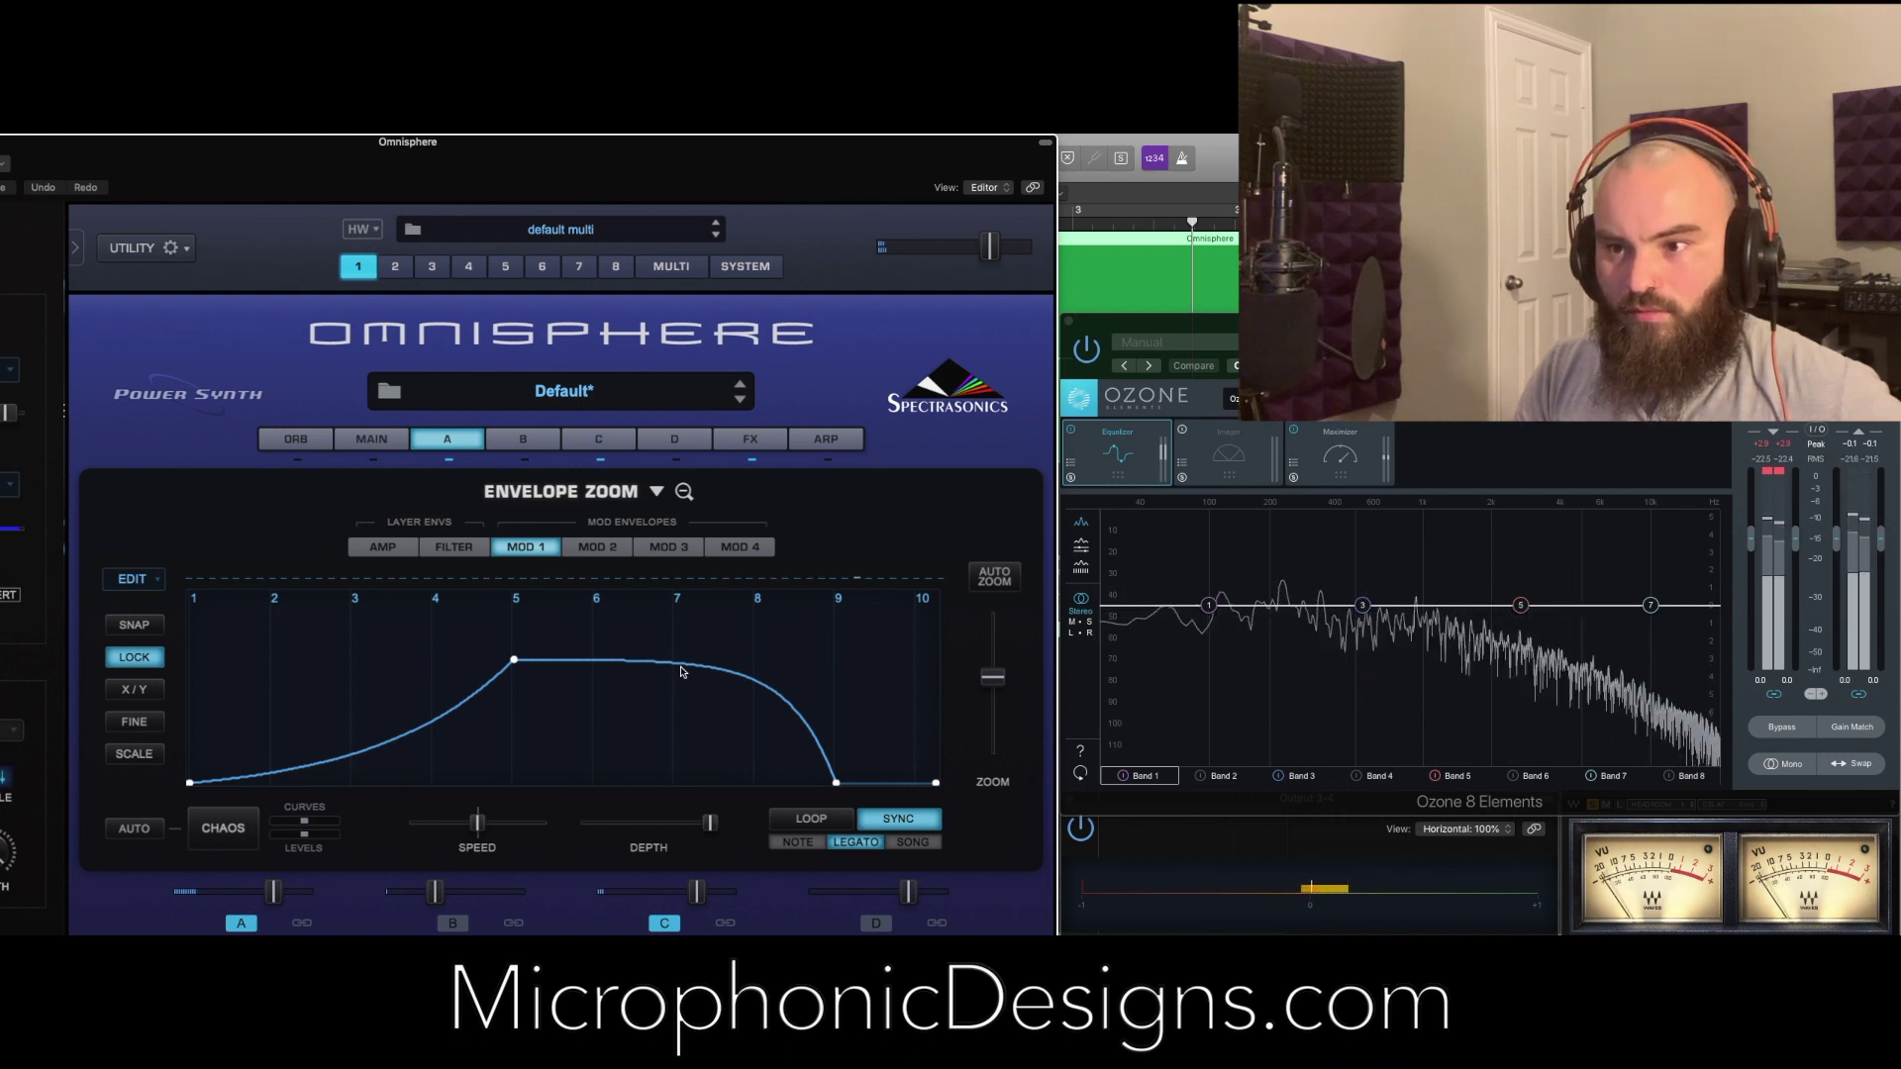
left_click_drag(720, 678, 703, 705)
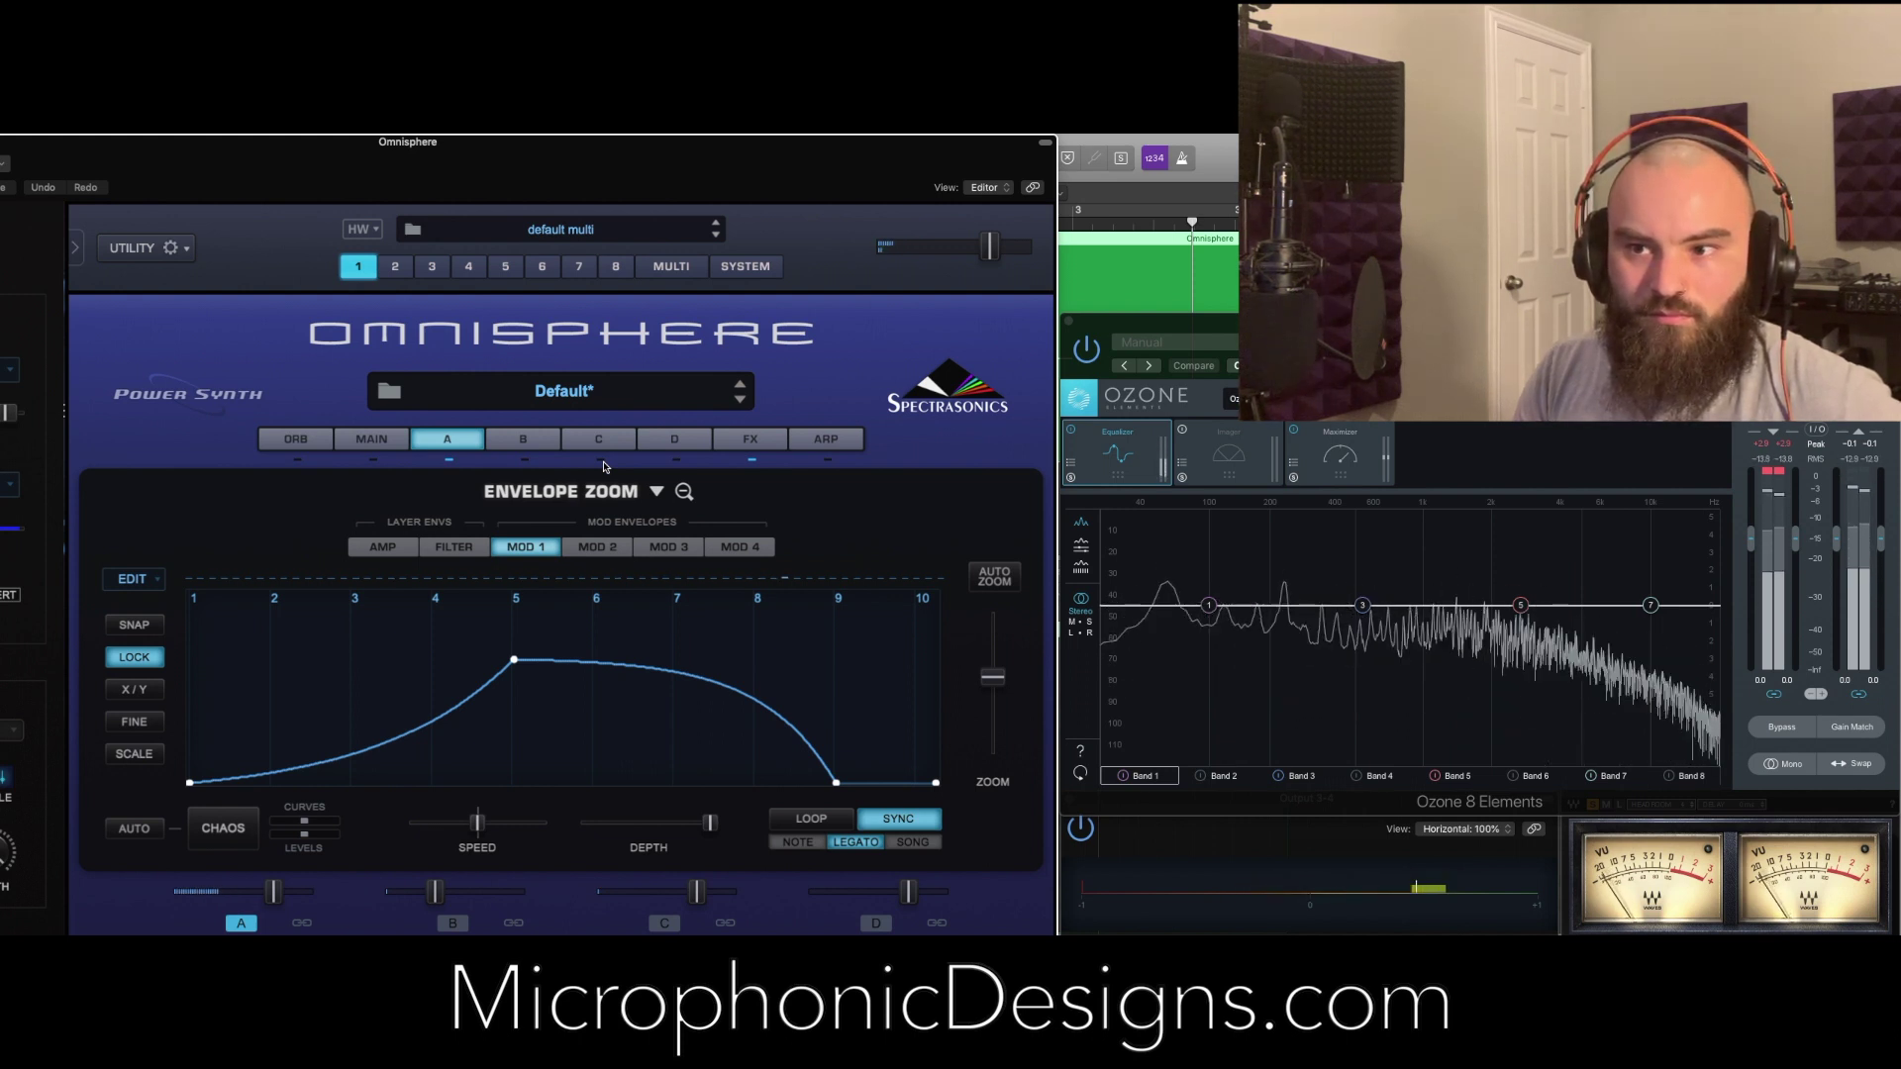
left_click(597, 547)
left_click(533, 551)
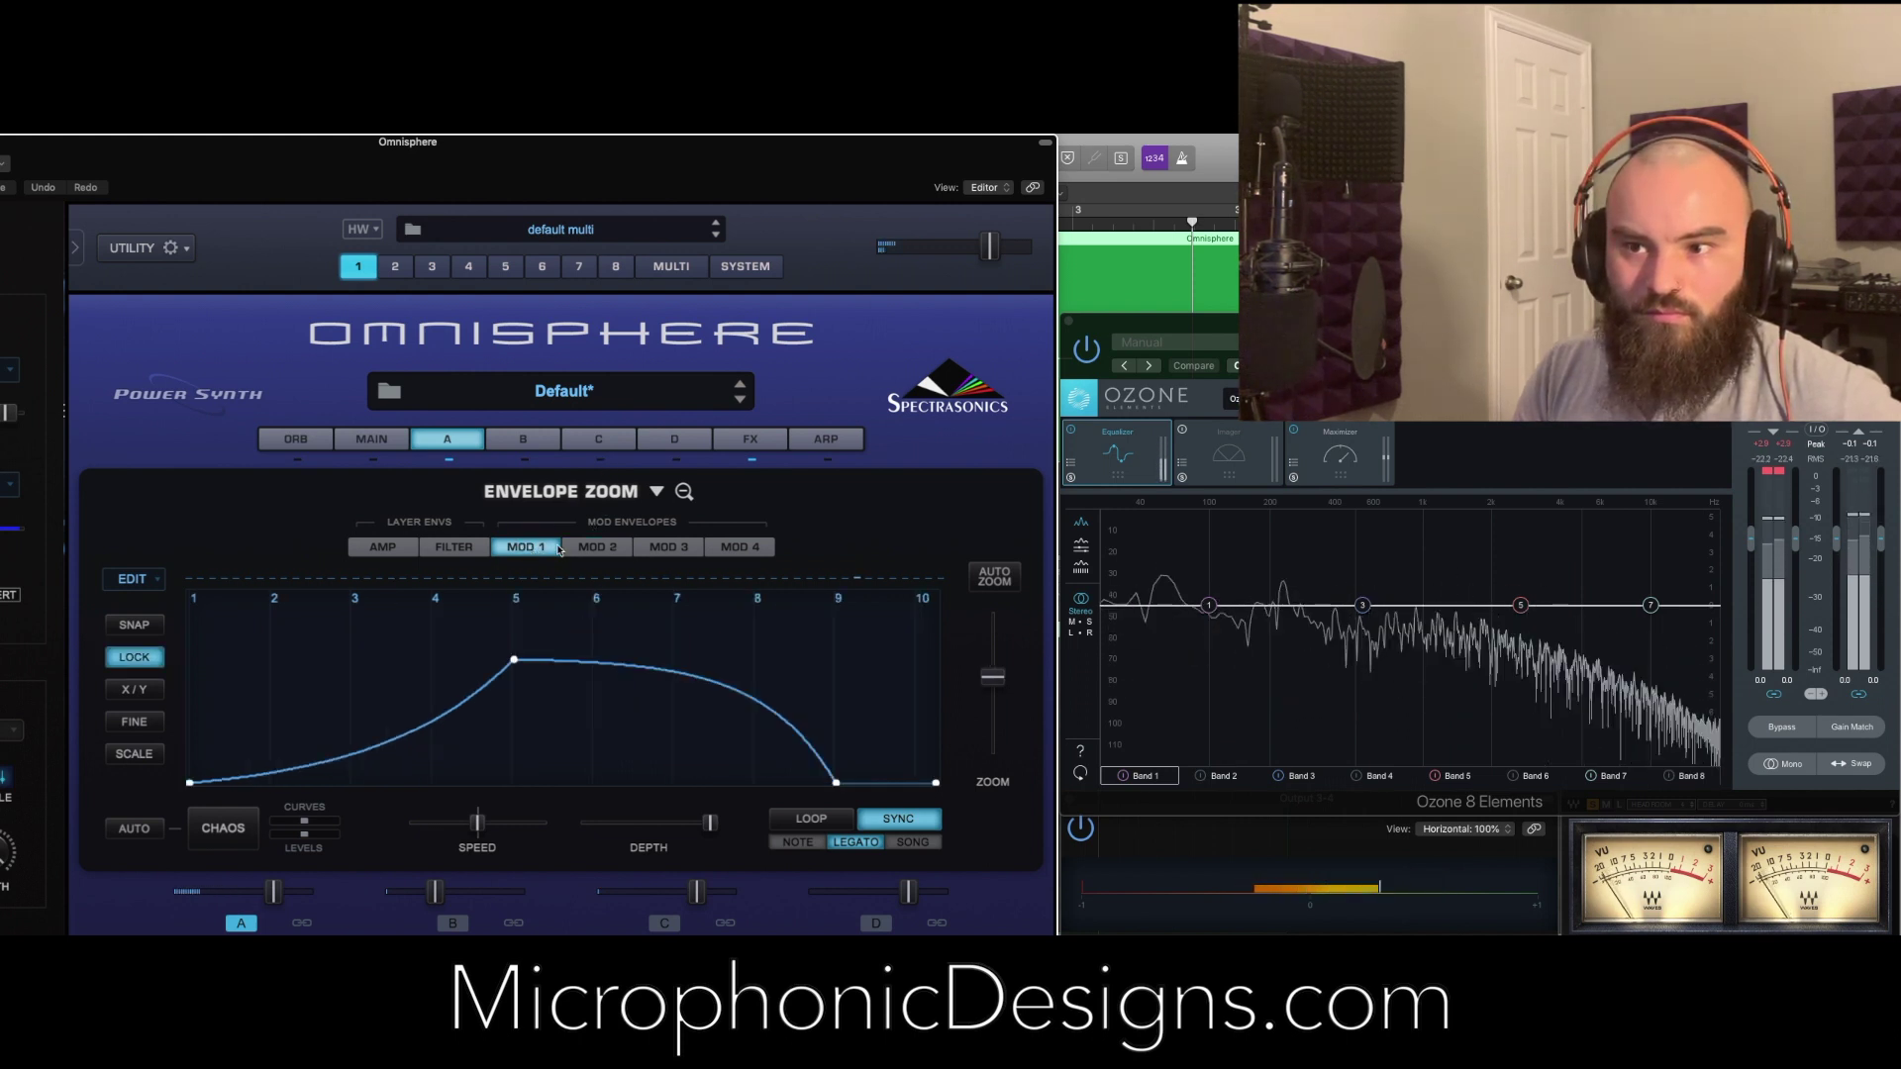
left_click(579, 550)
left_click(544, 556)
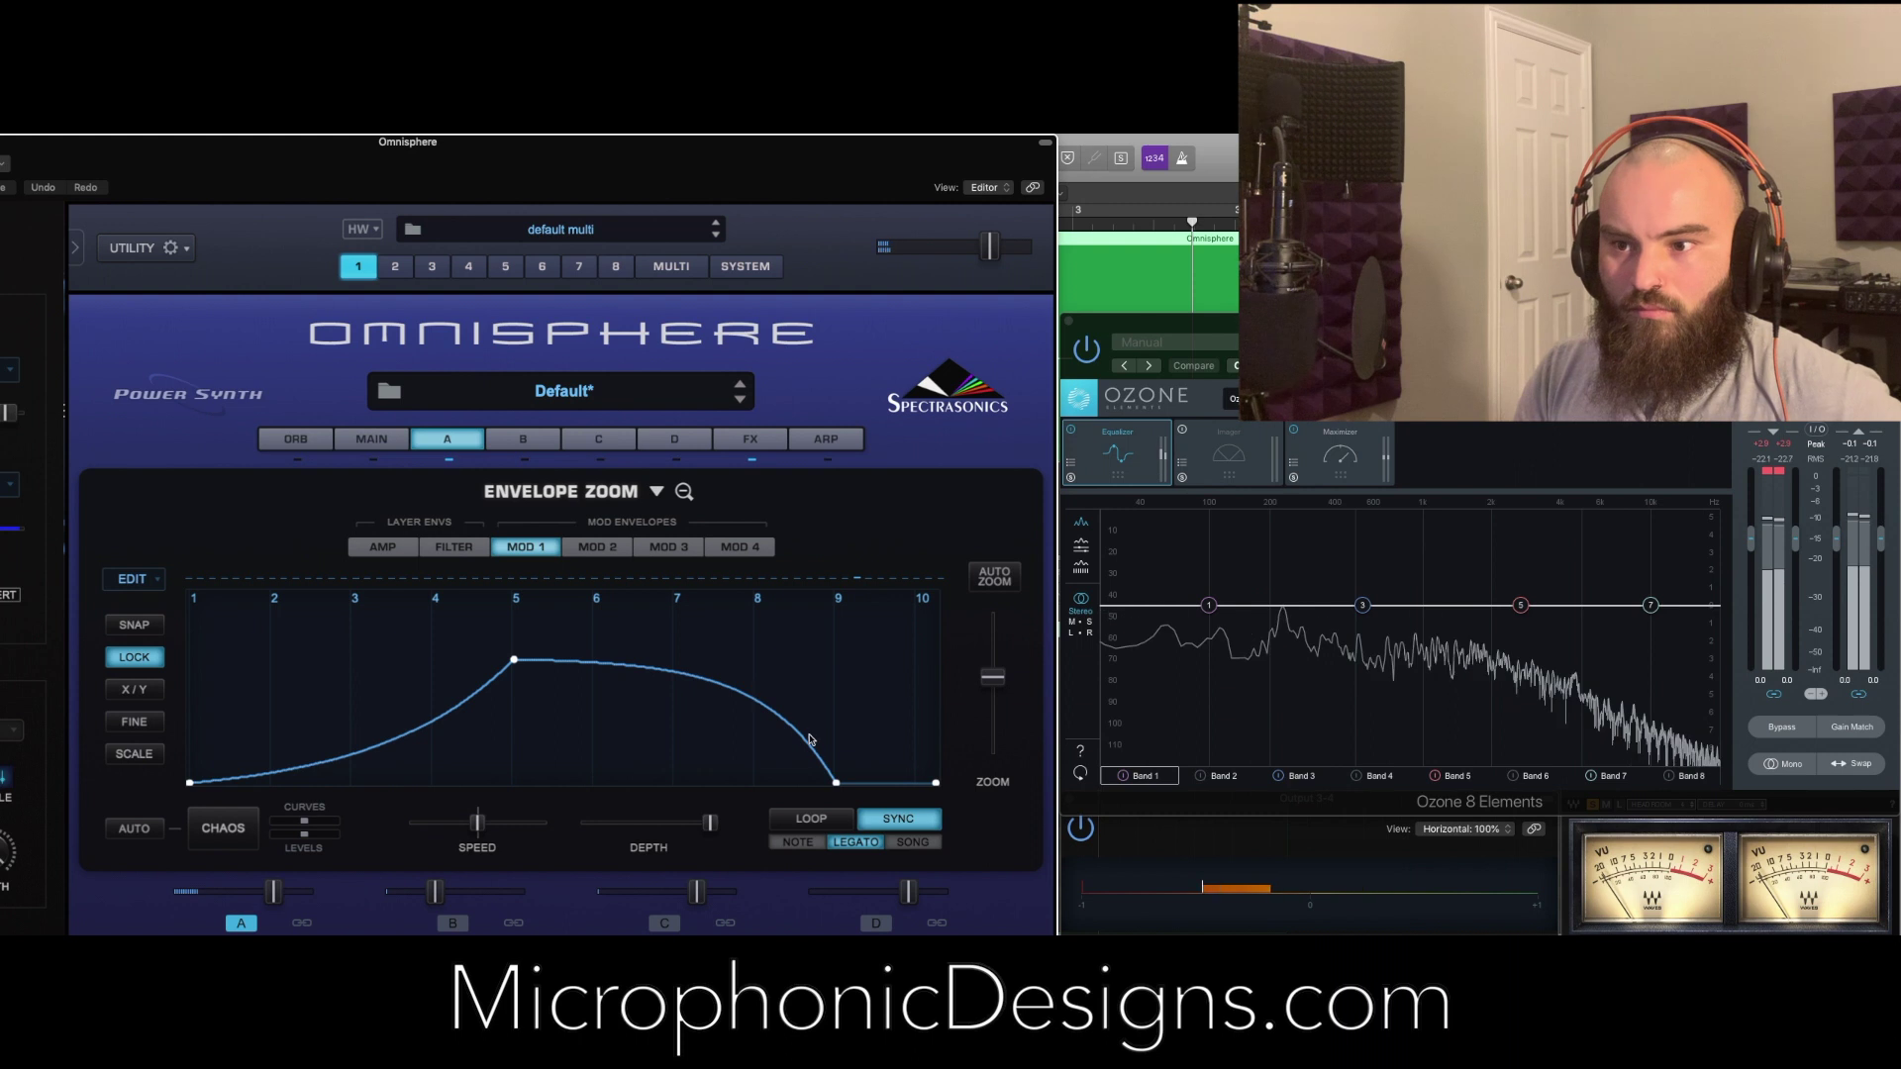
left_click_drag(514, 659, 519, 660)
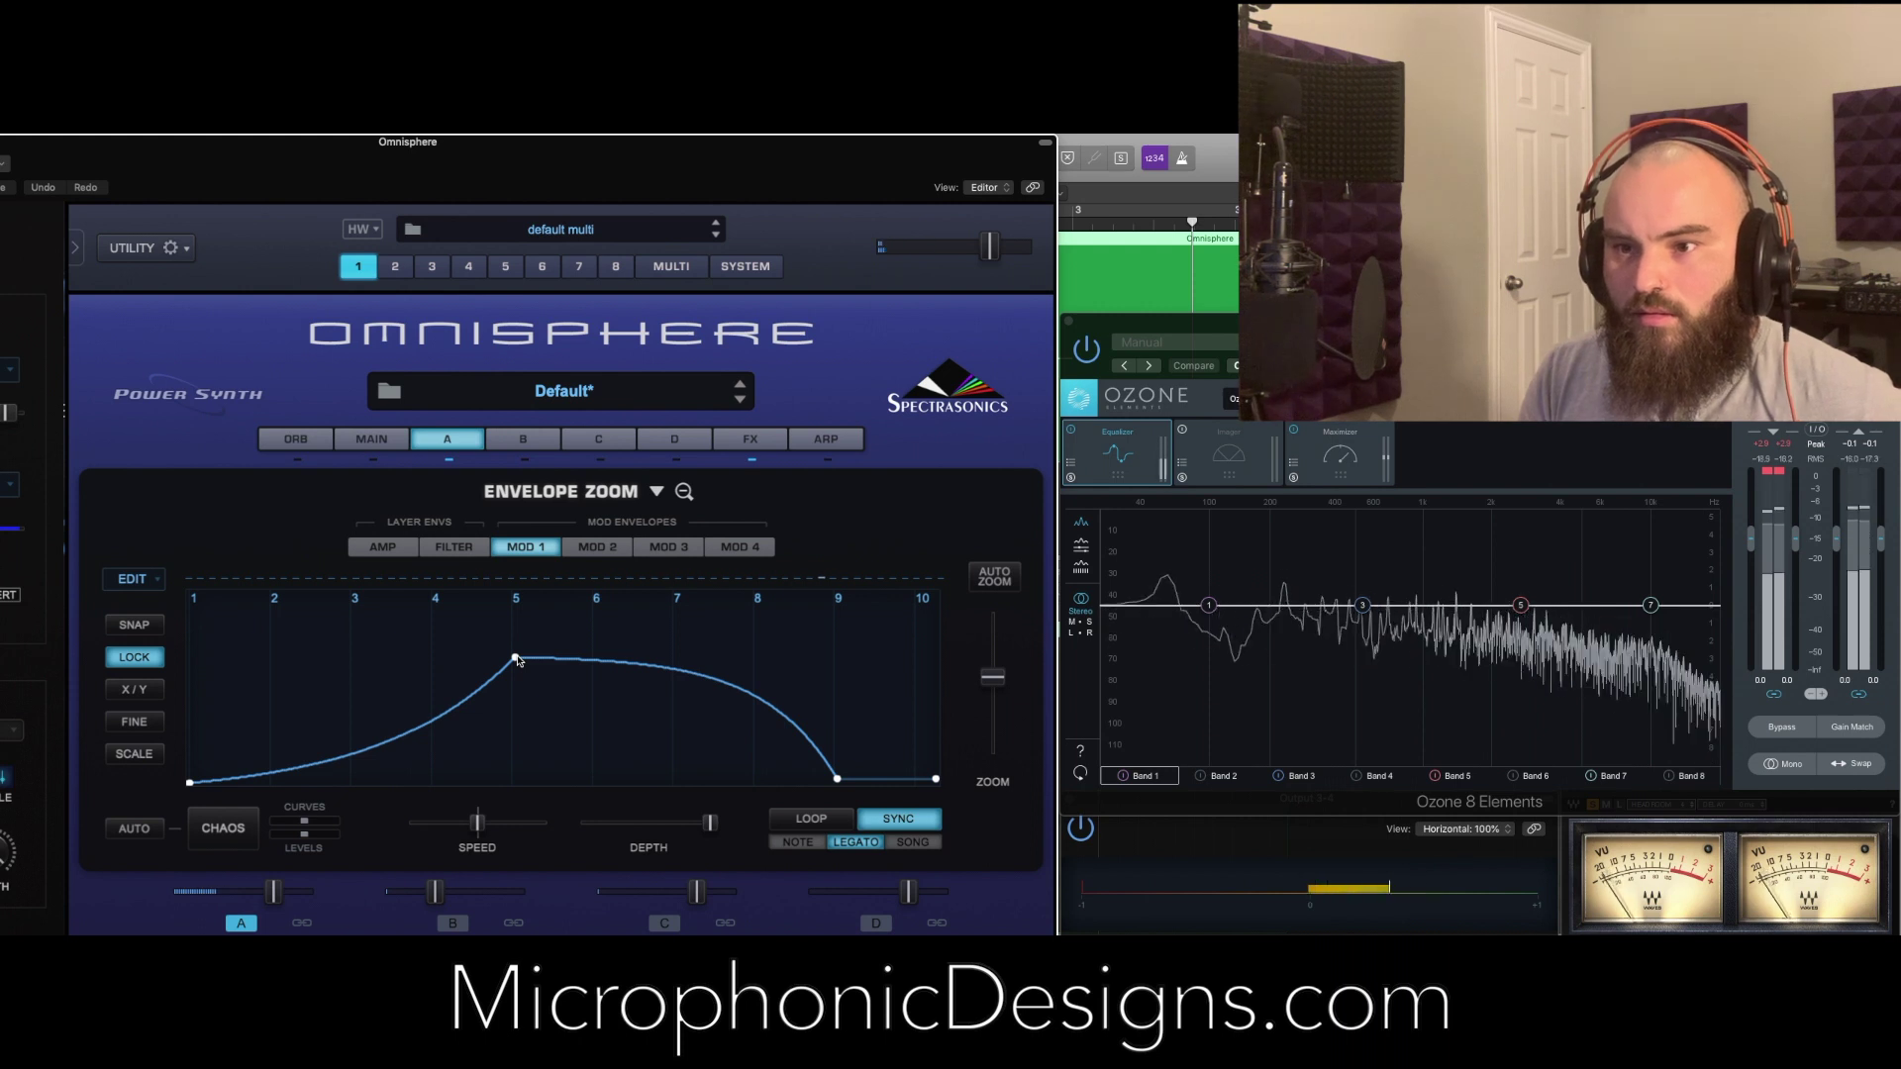
Mute the Mod Envelope2 routing to Layer Aux Send in layer A's mod matrix and return to the layer's page
left_click(582, 546)
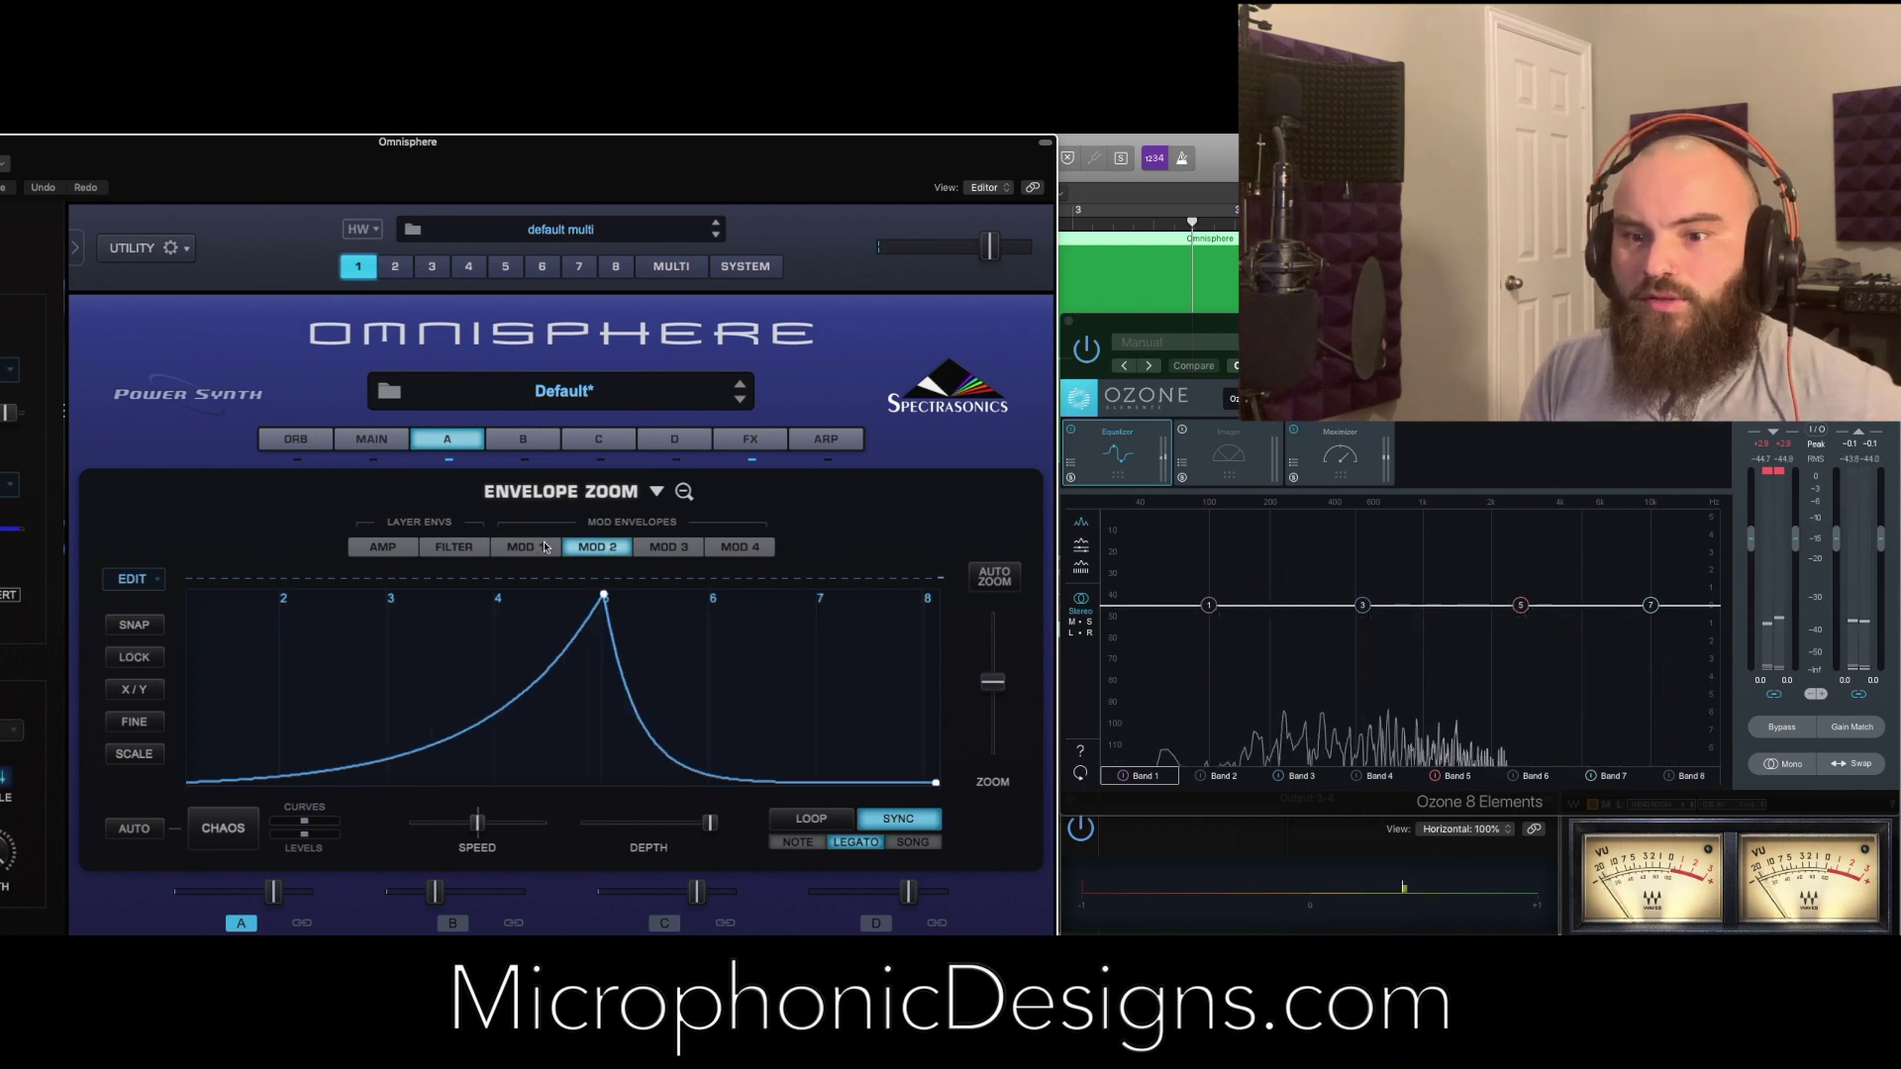
left_click(544, 546)
left_click(455, 444)
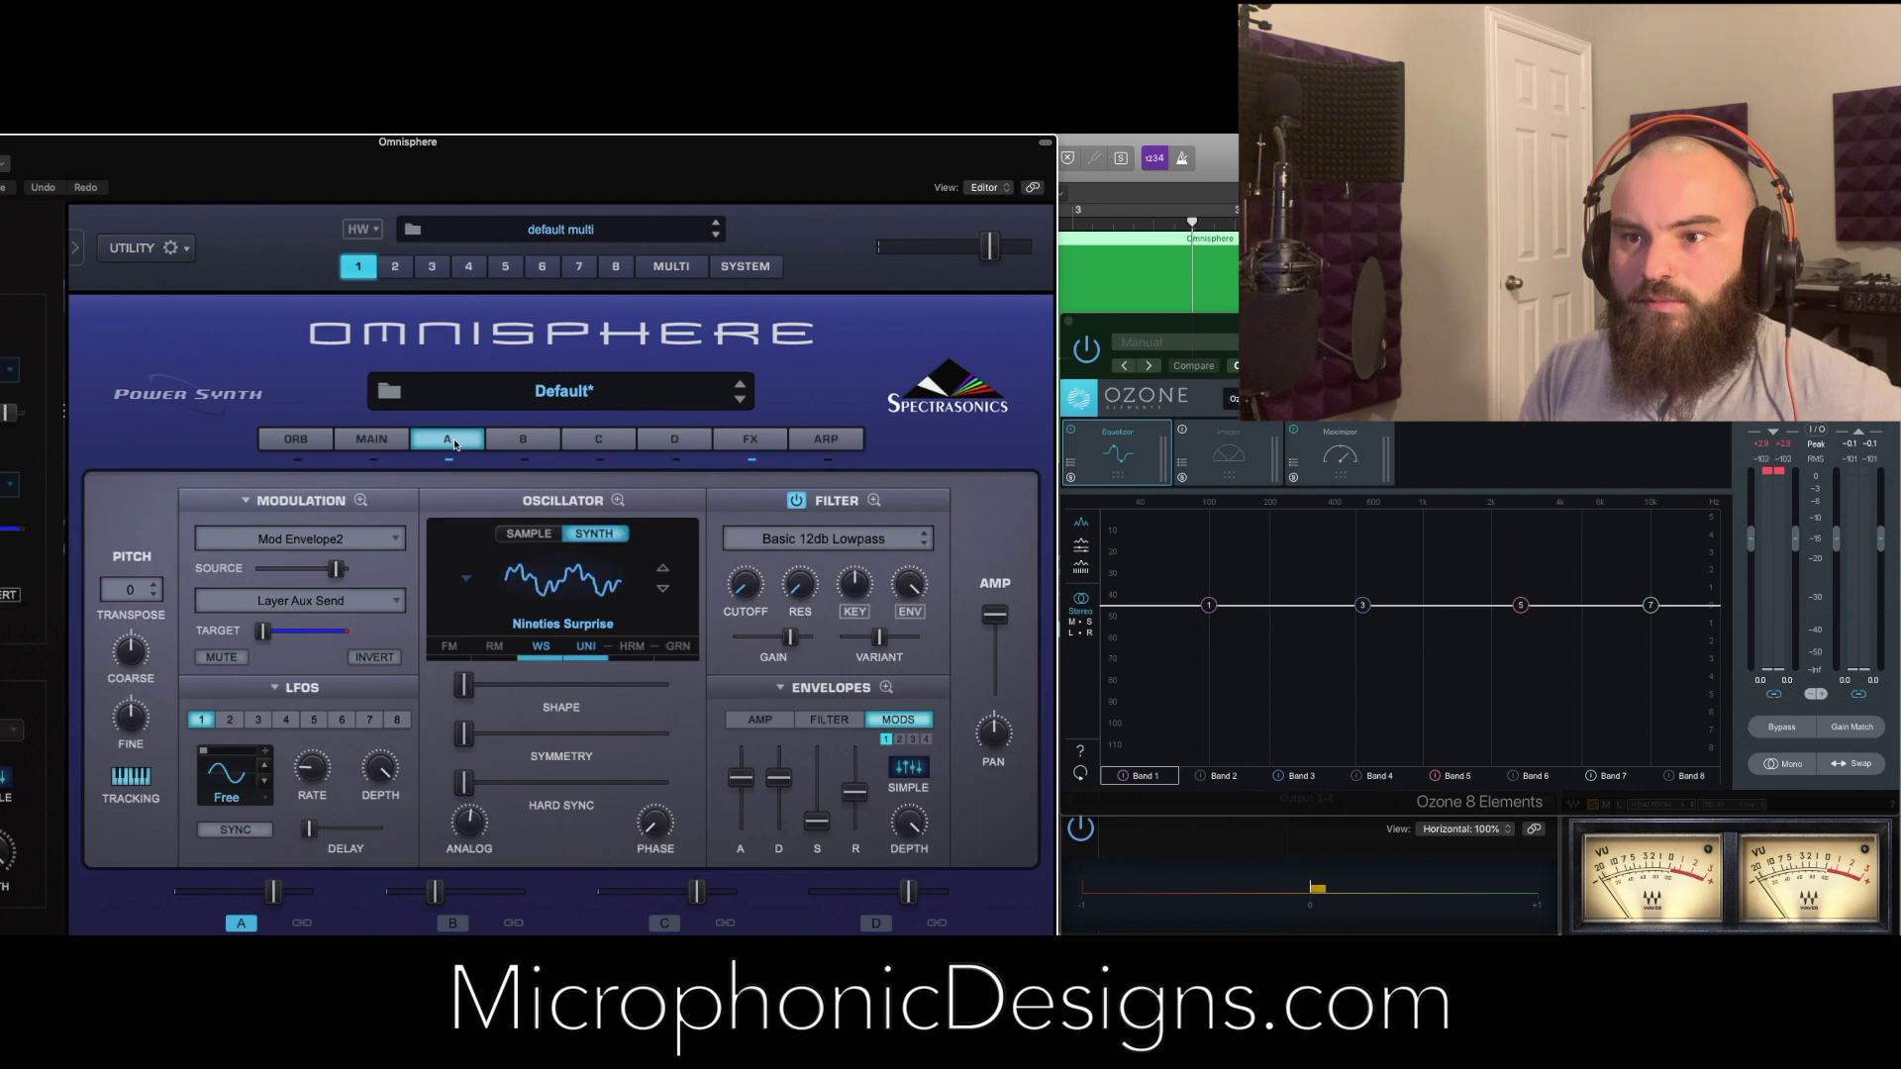
left_click(362, 501)
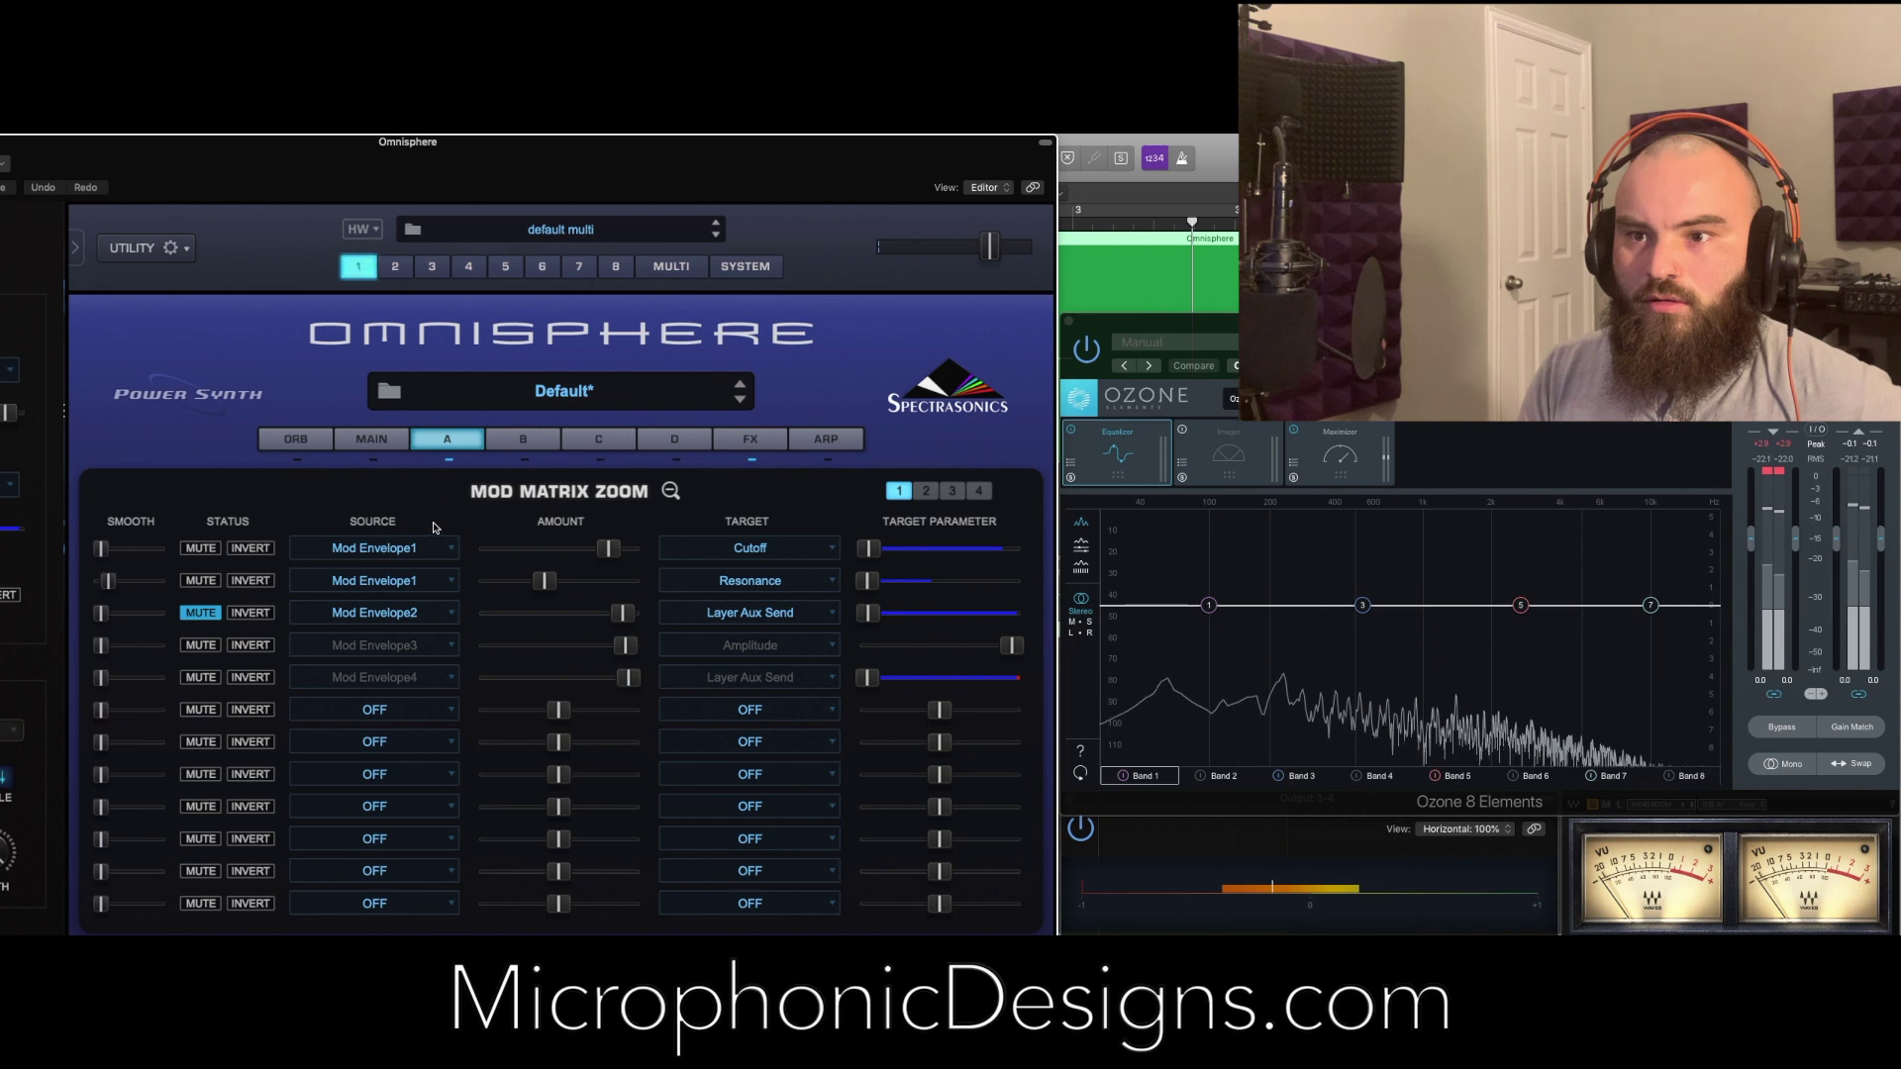
left_click(457, 446)
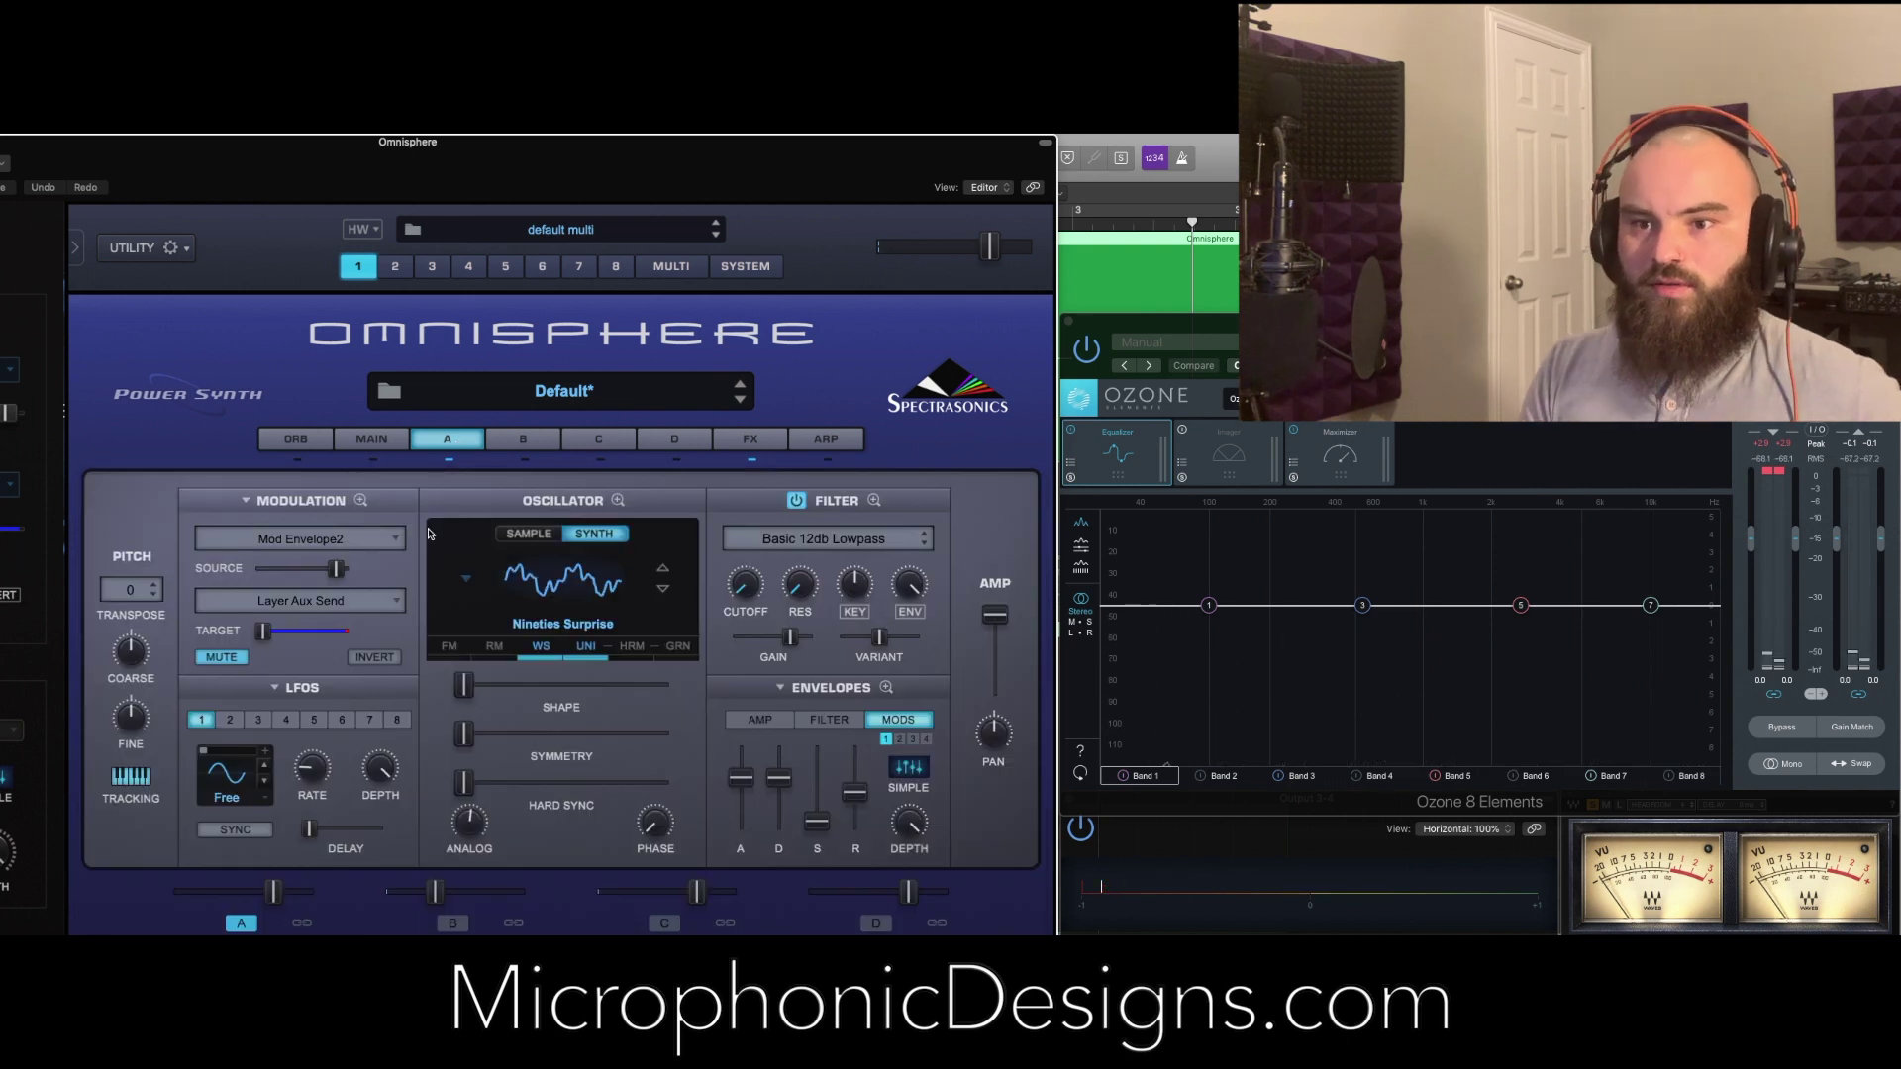
Bend the patch's velocity curve from the main page into a deep convex-down curve that rises steeply only at high velocities
left_click(394, 441)
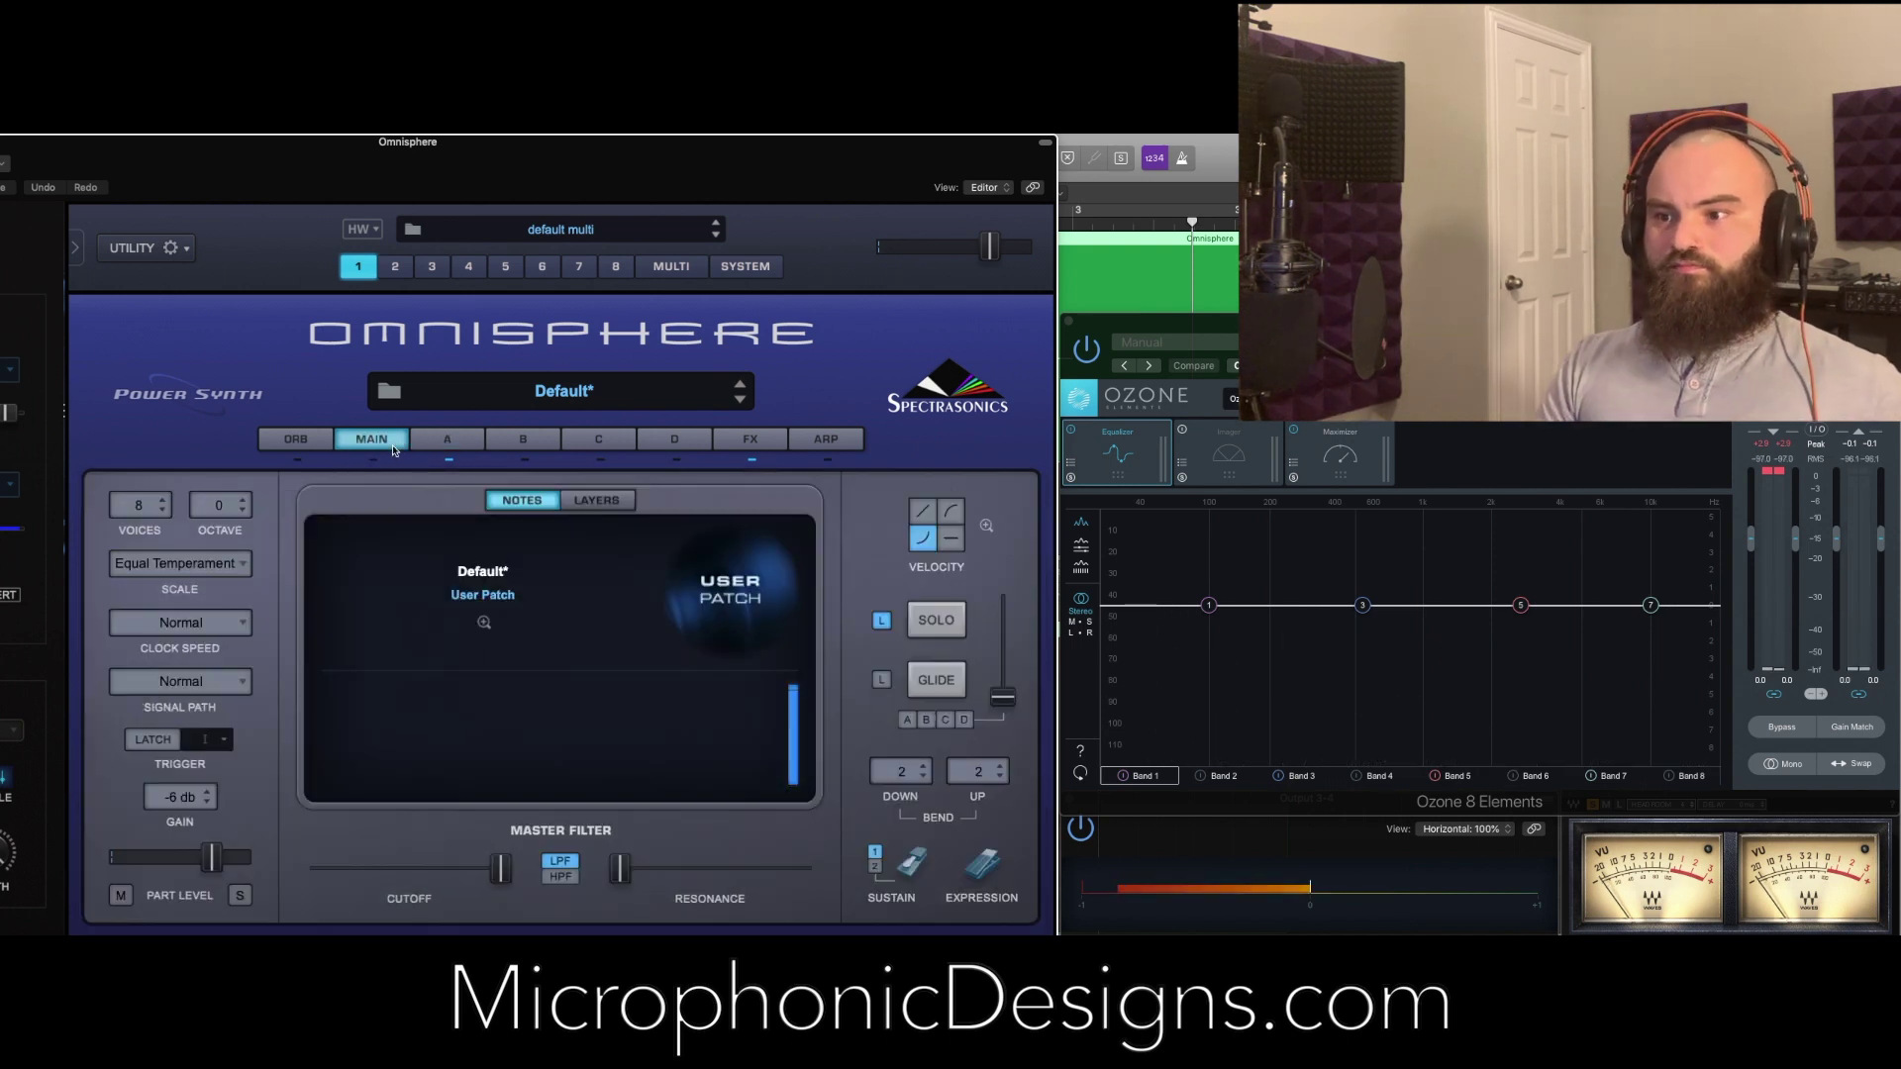
left_click(948, 542)
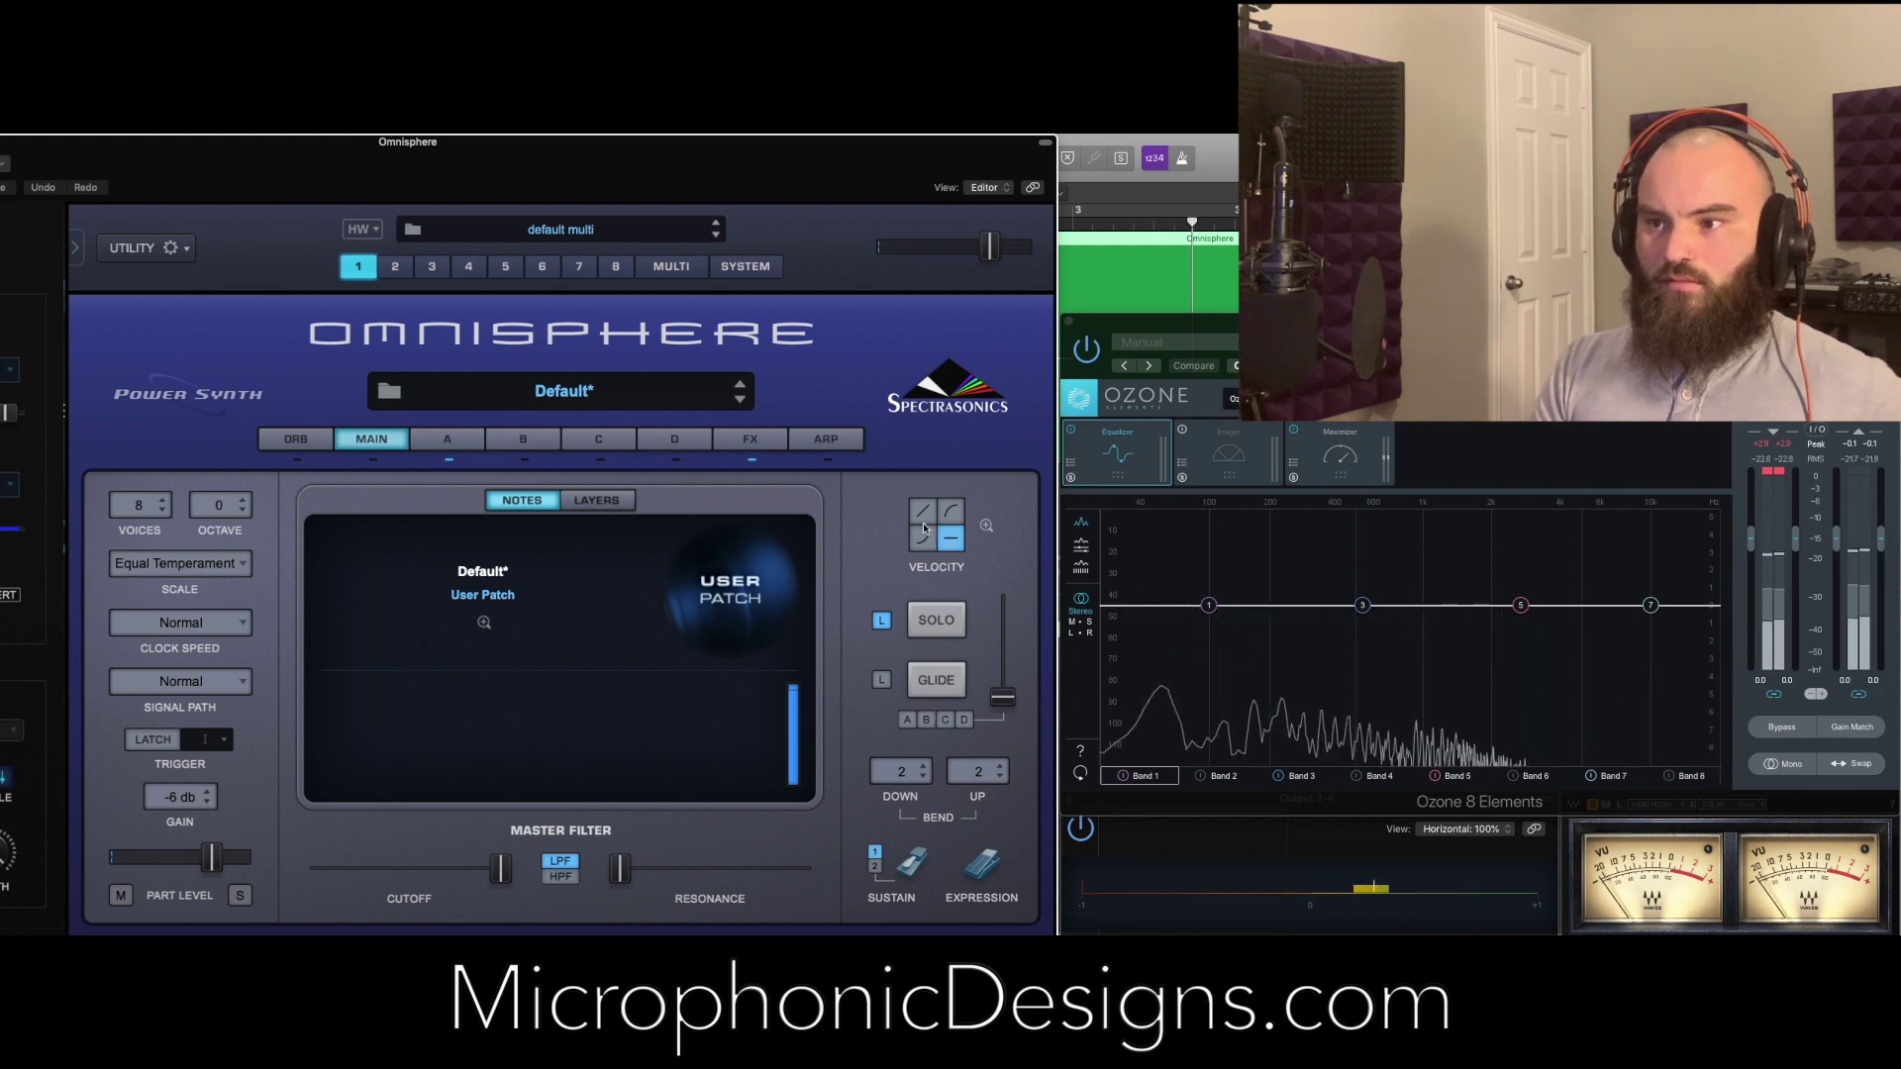
left_click(986, 525)
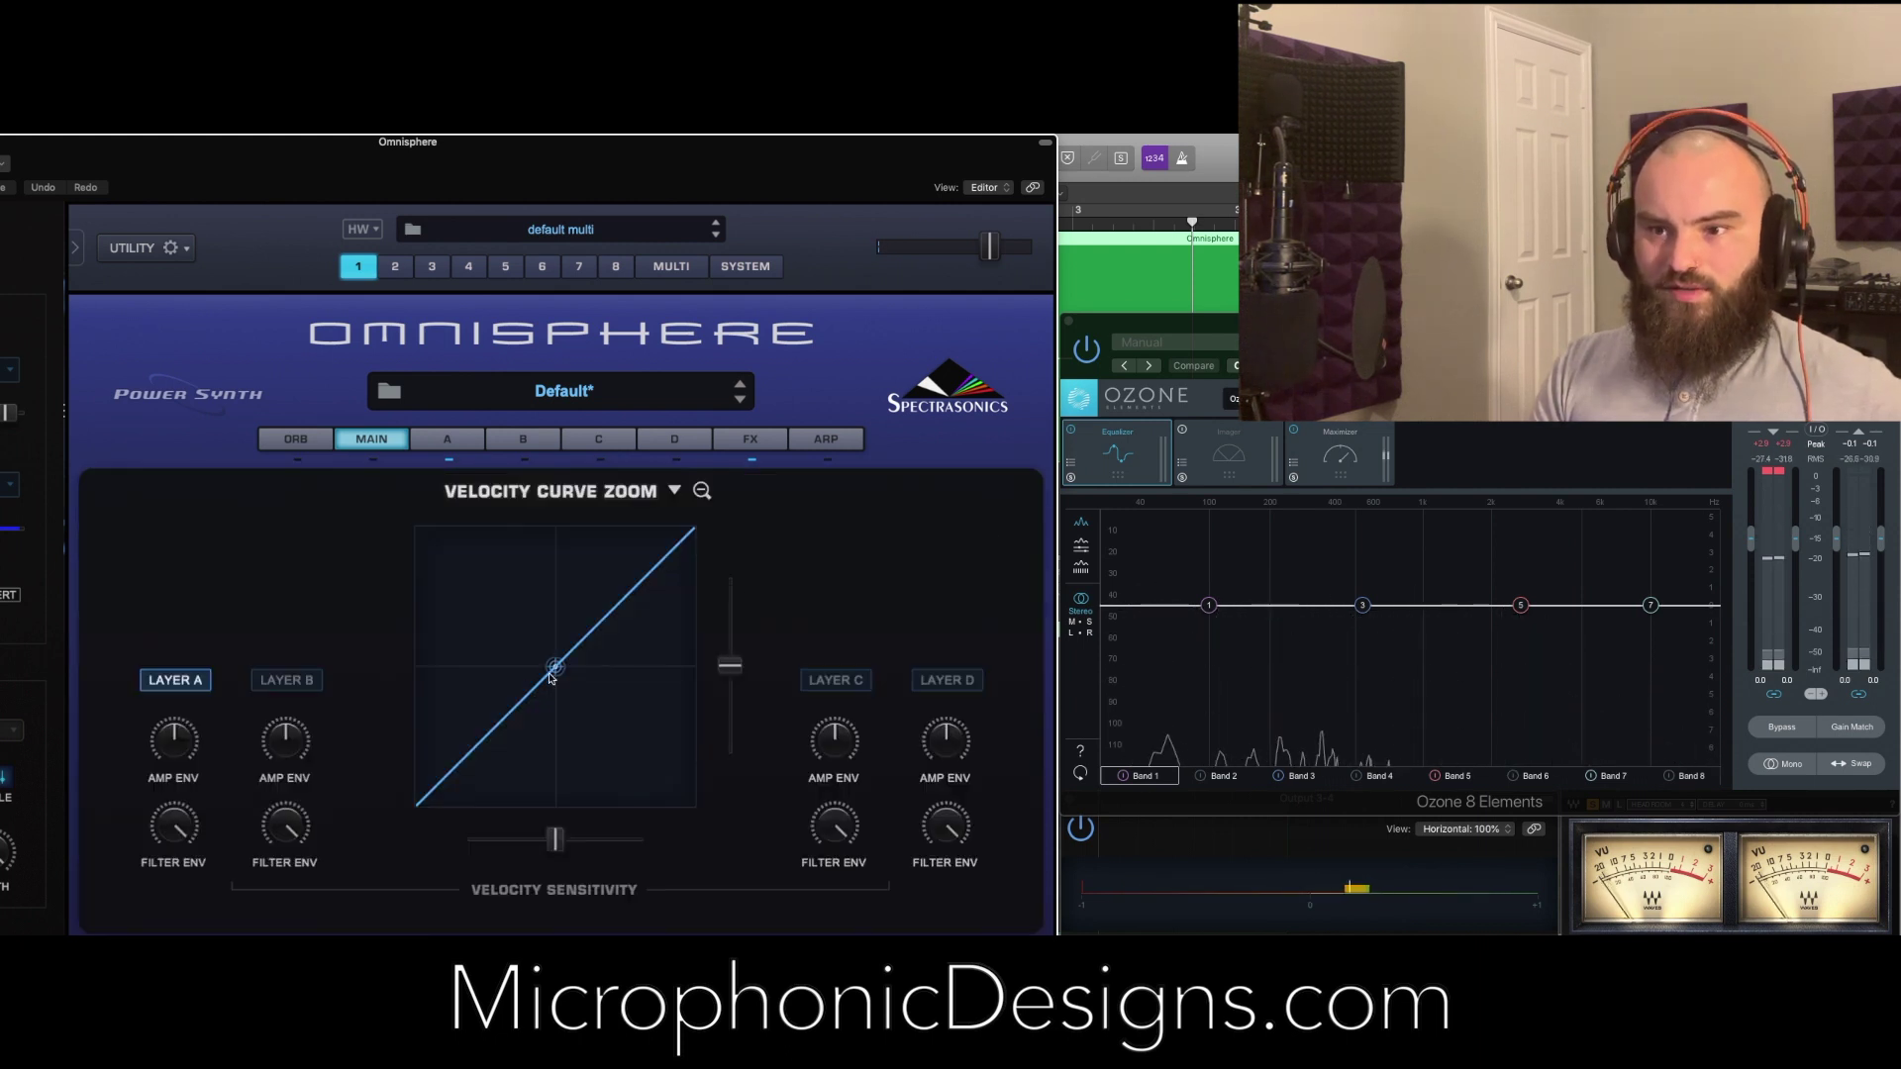
left_click_drag(556, 670, 683, 795)
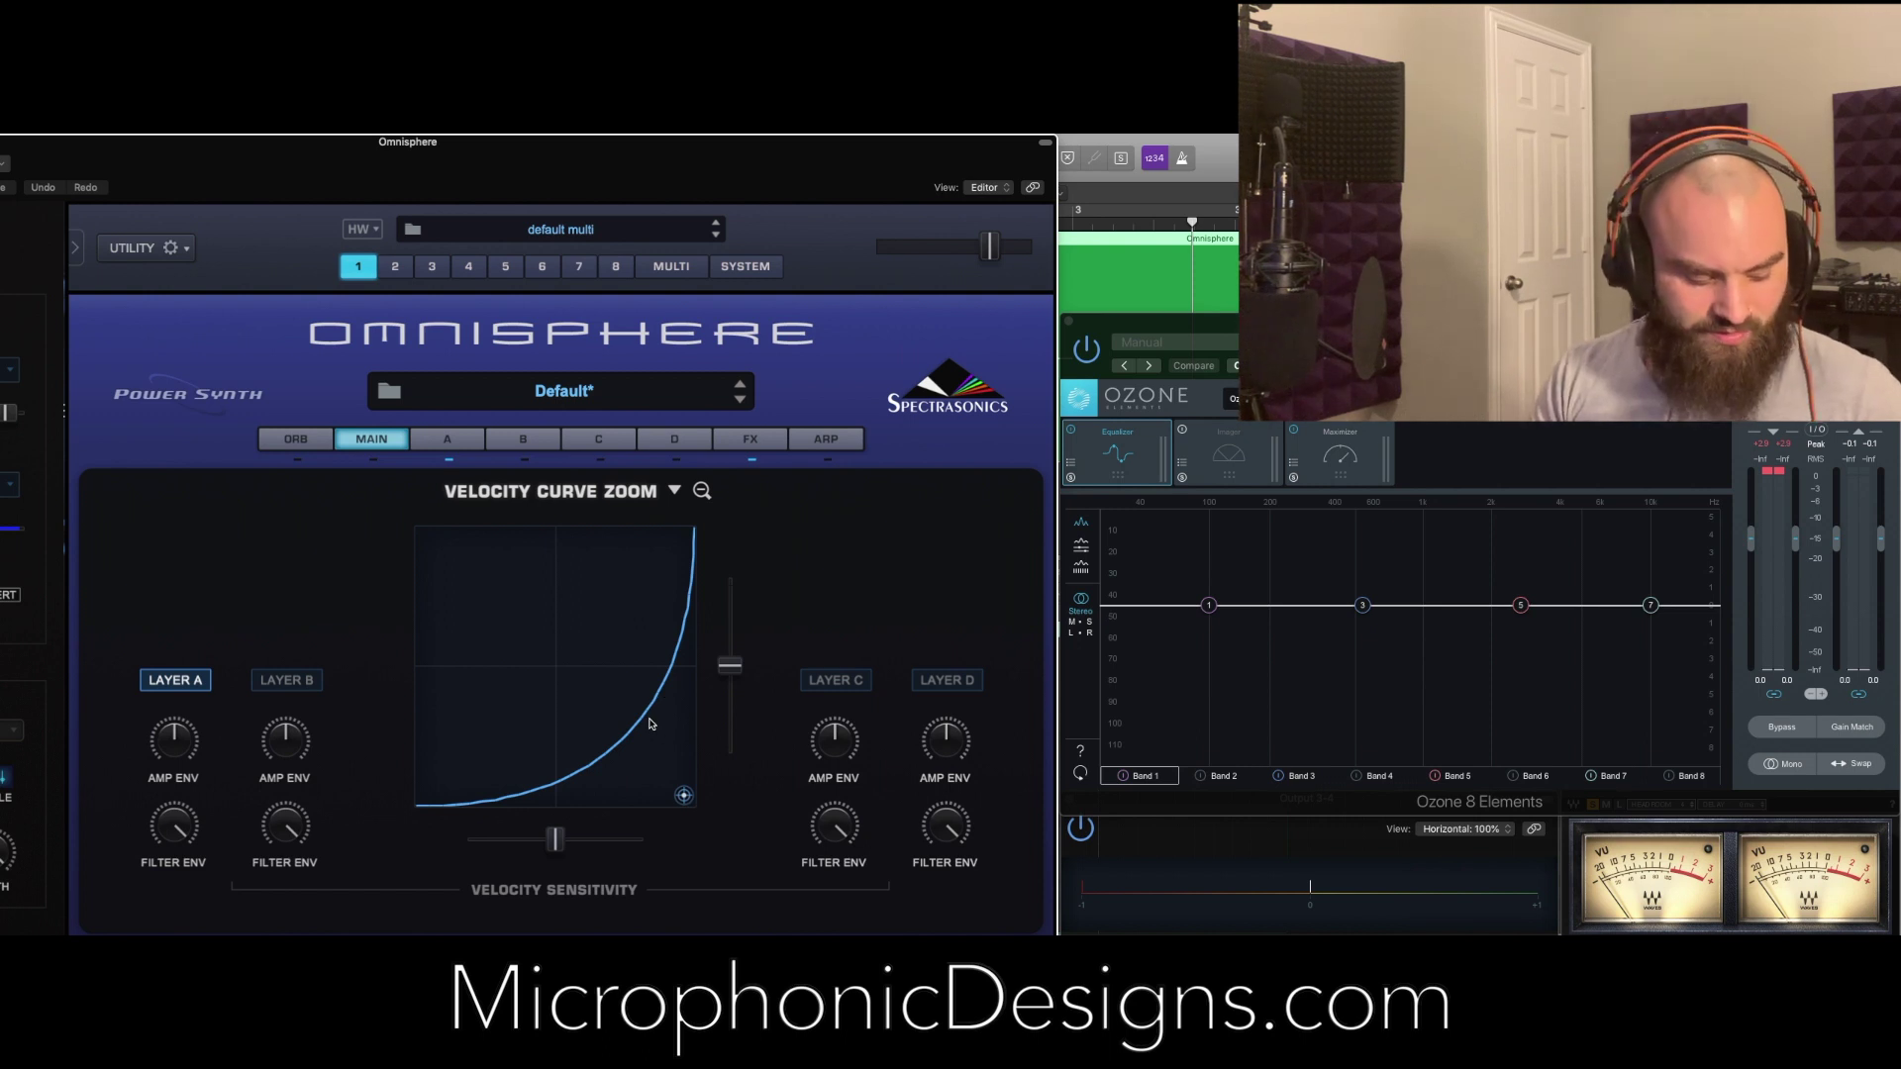
Unmute the Mod Envelope2 routing to Layer Aux Send in layer A's mod matrix
mouse_move(683, 794)
left_mouse_down()
mouse_move(564, 670)
mouse_move(685, 796)
left_mouse_up()
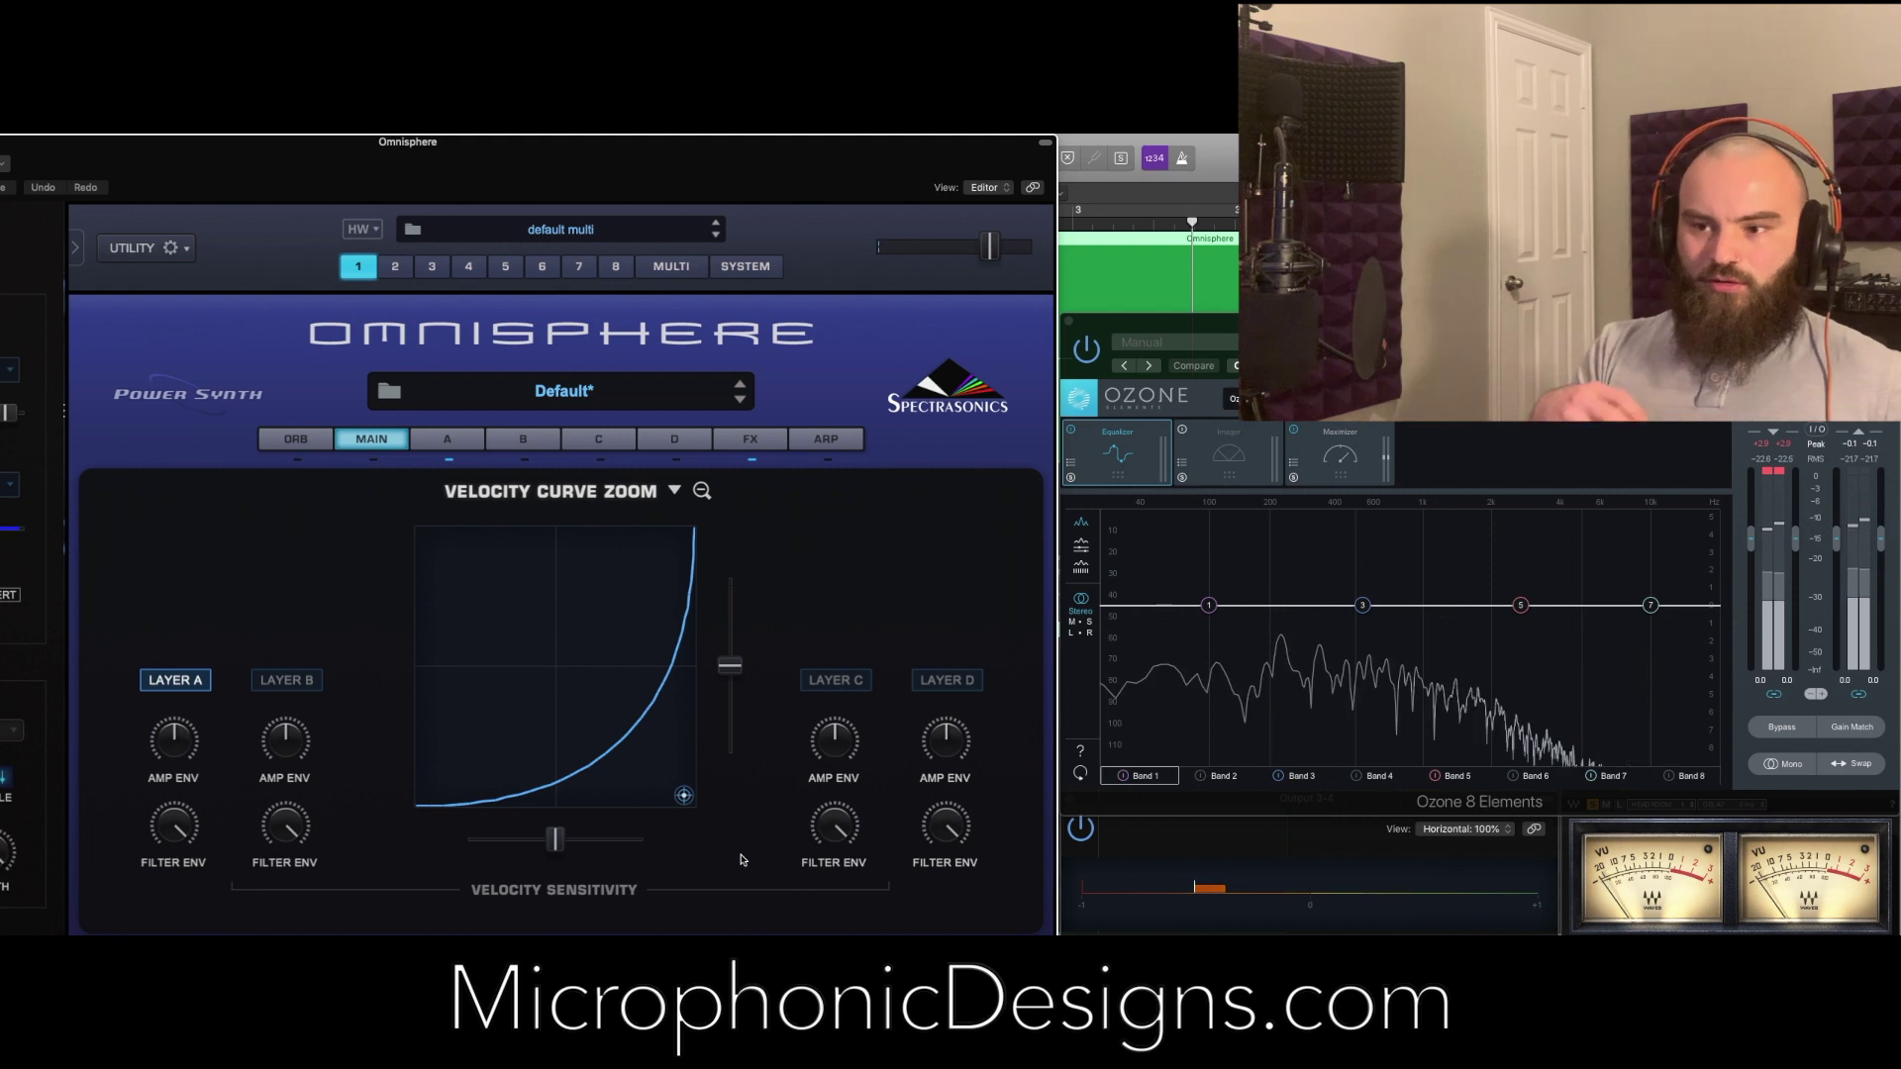
left_click(445, 442)
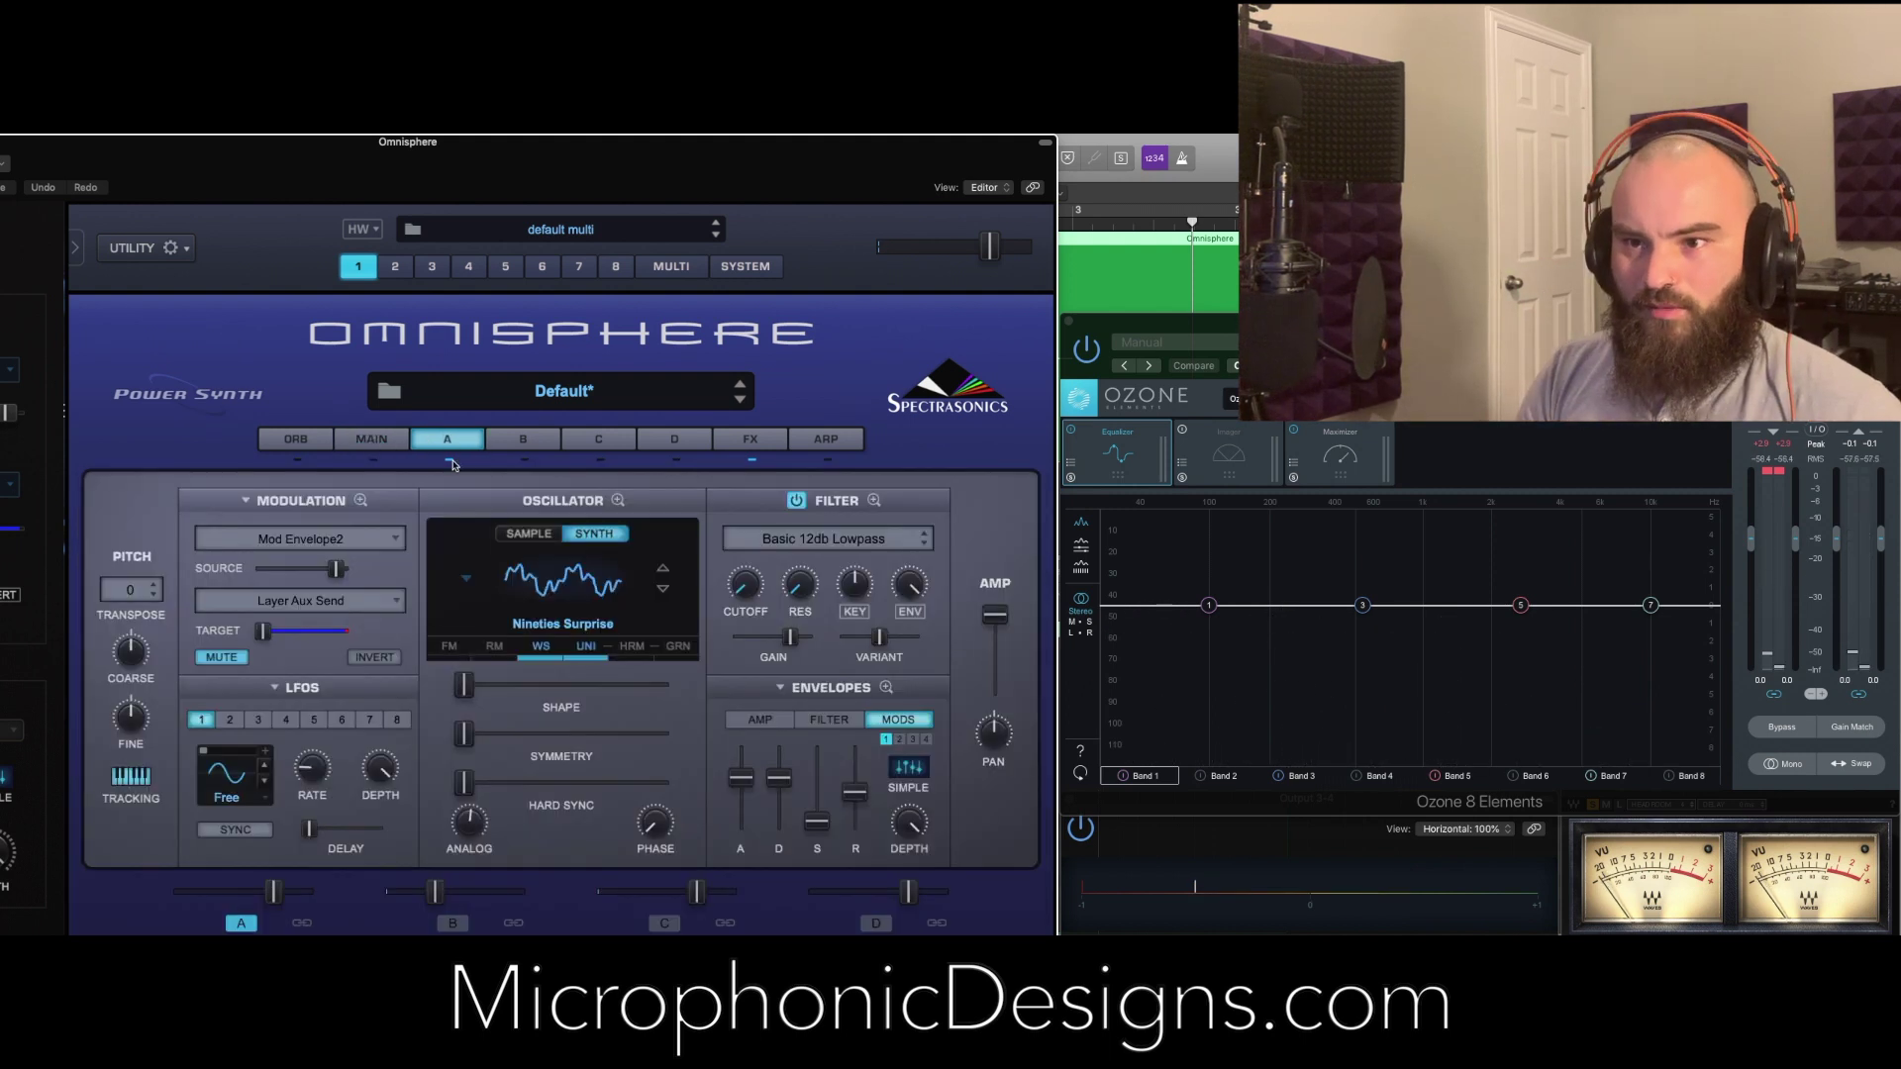
left_click(619, 501)
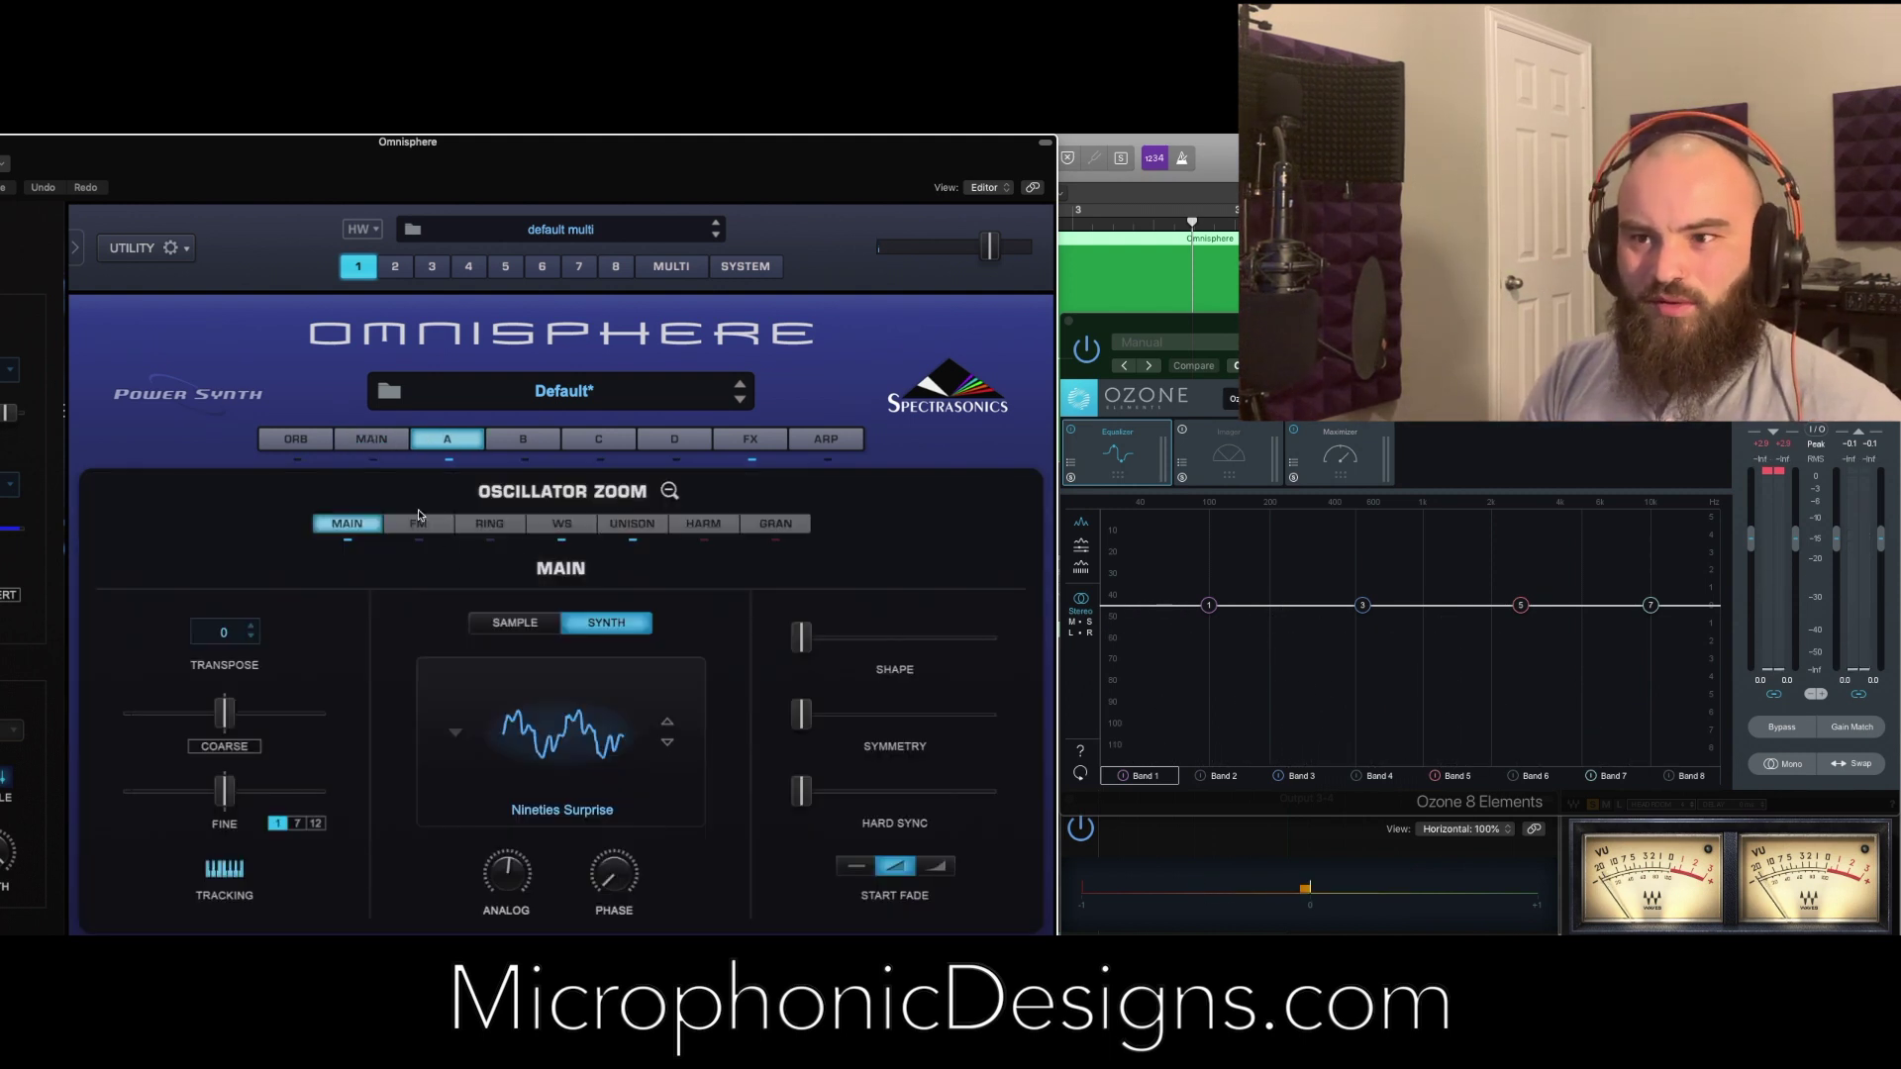
left_click(669, 492)
left_click(359, 499)
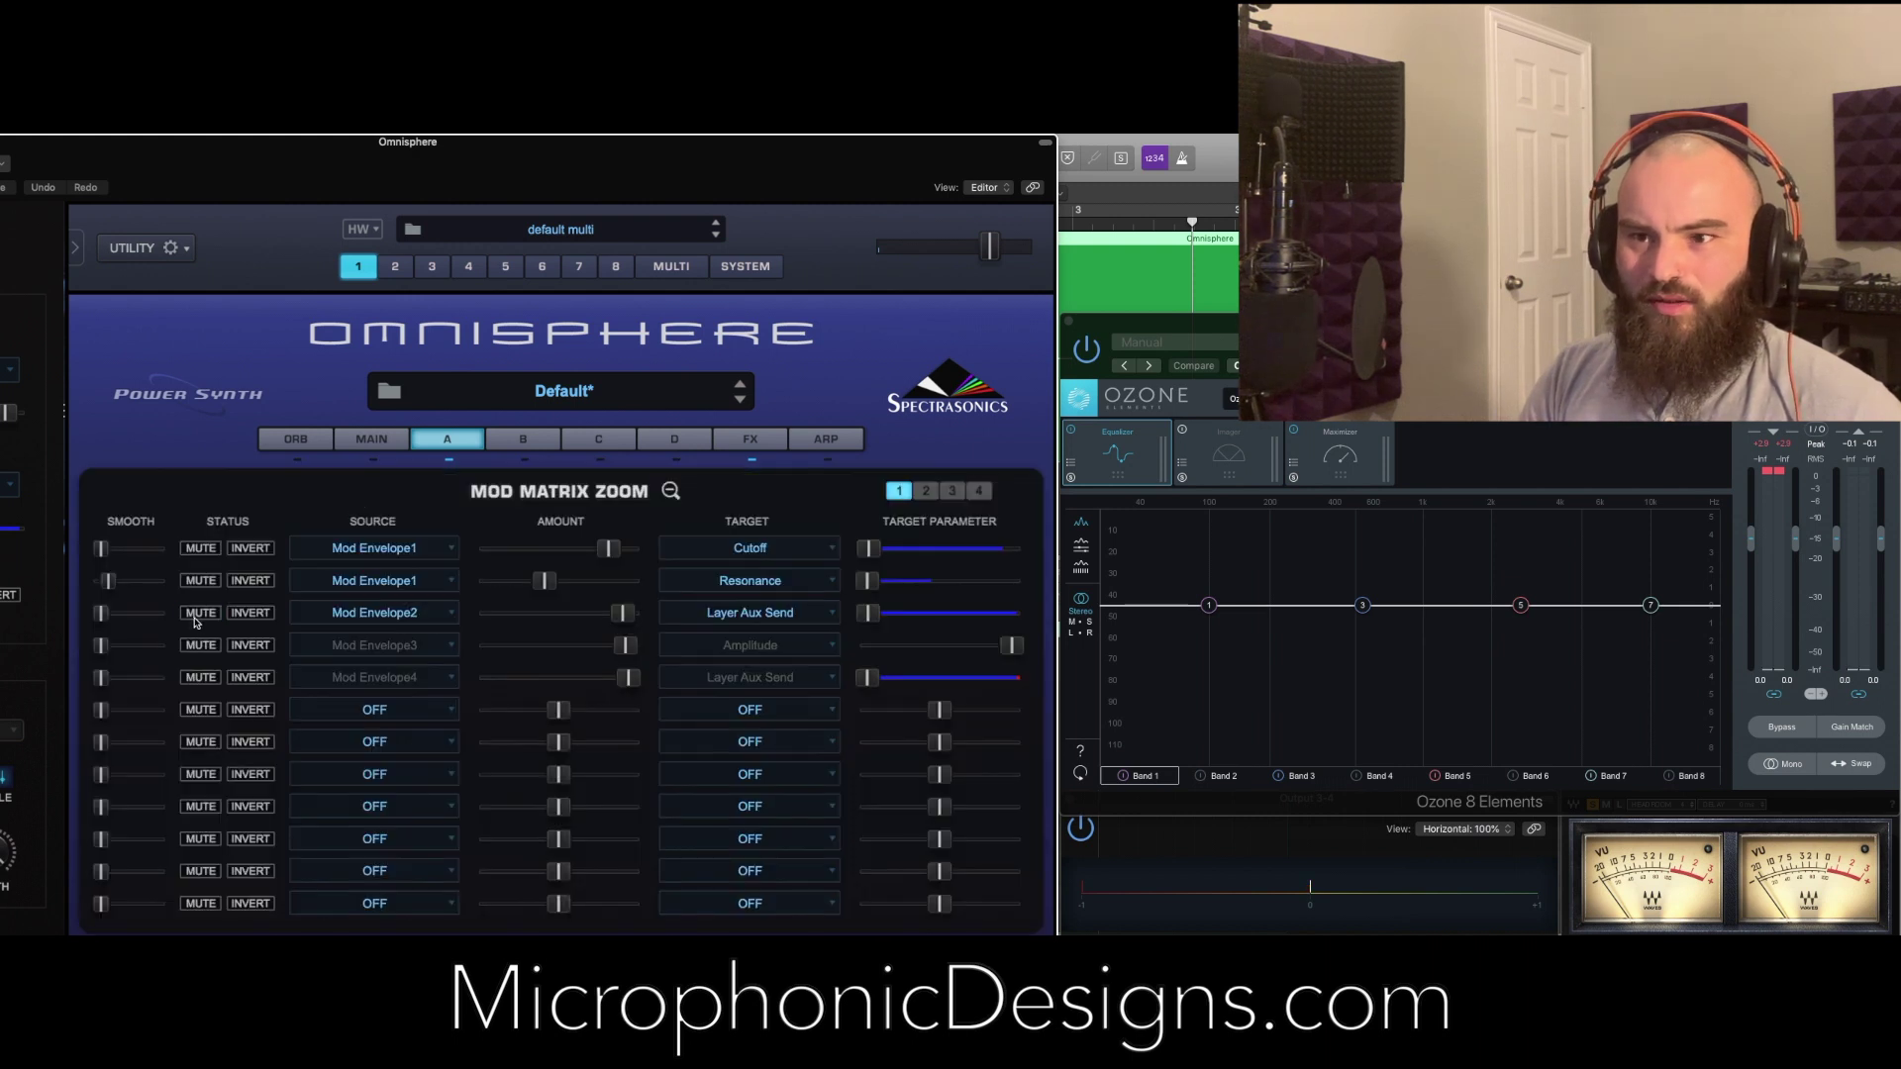
Turn layers B and C on alongside layer A and return to the patch's main page
left_click(525, 456)
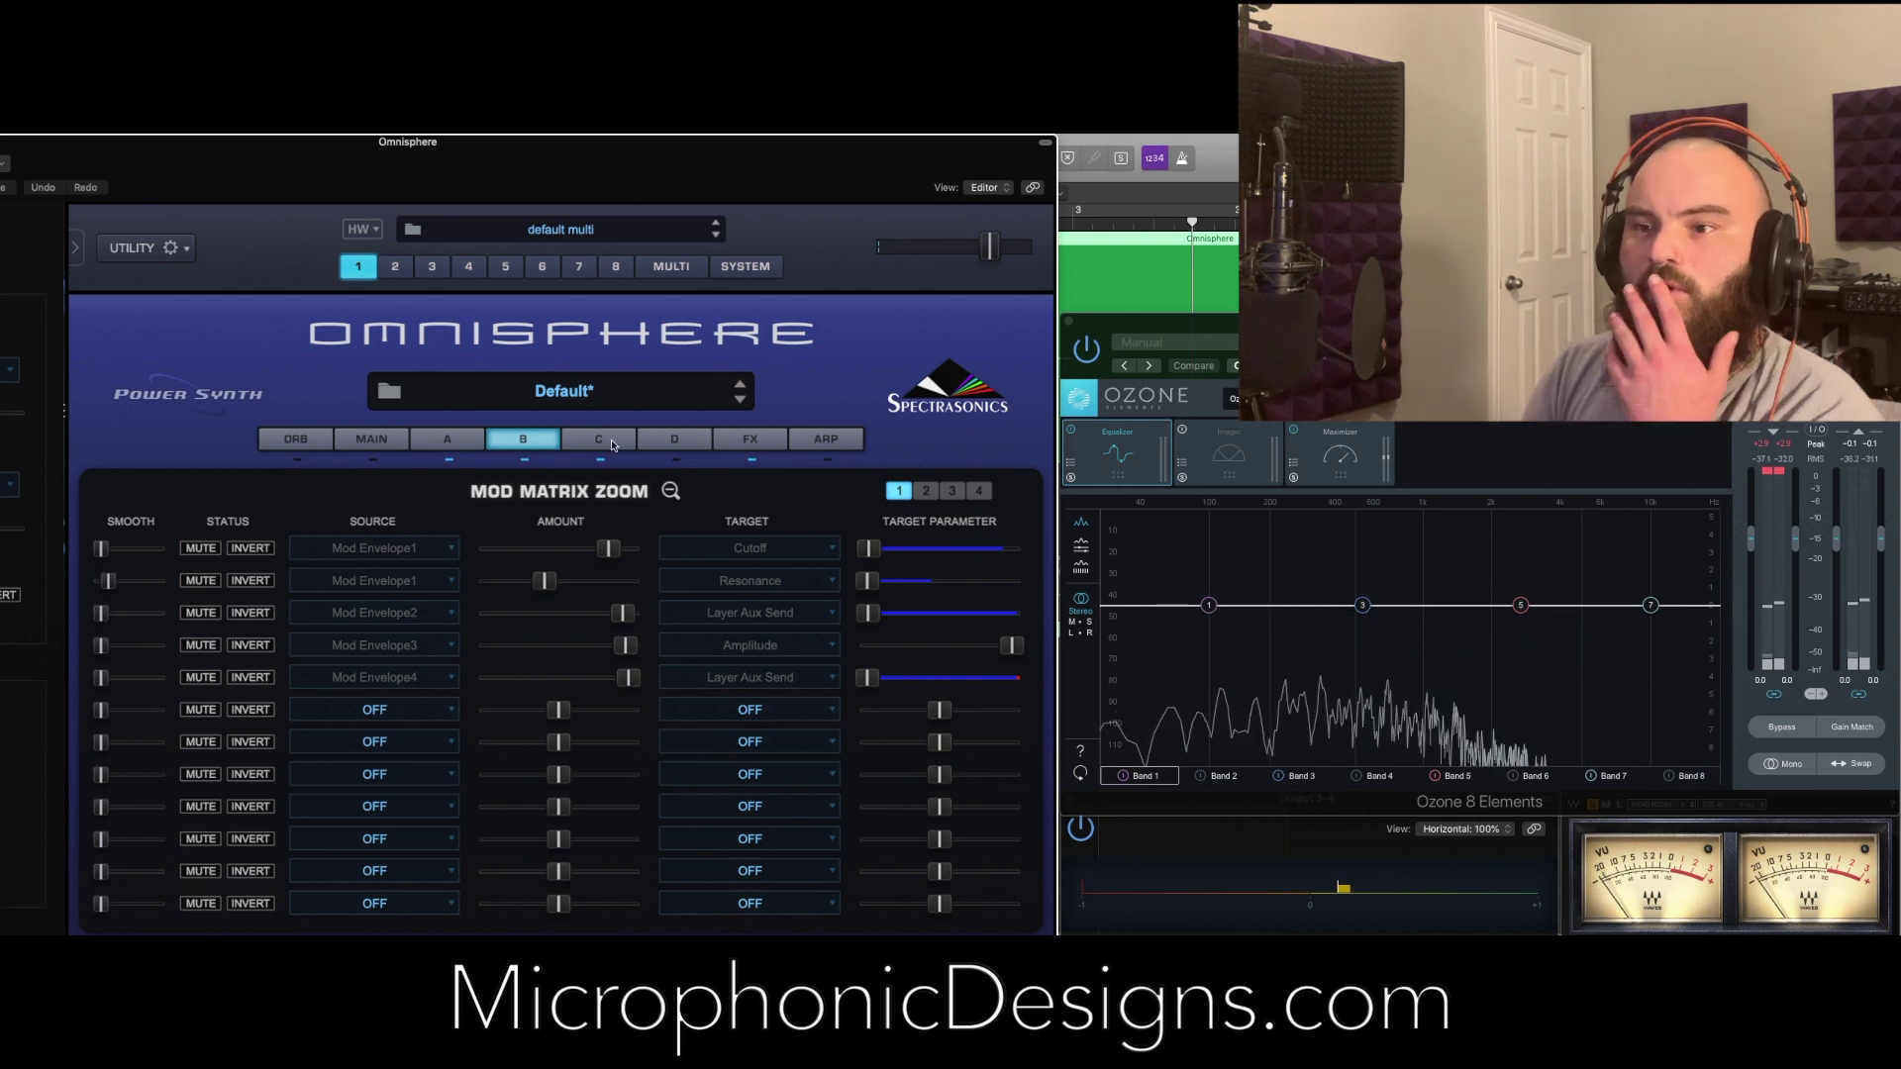
left_click(453, 440)
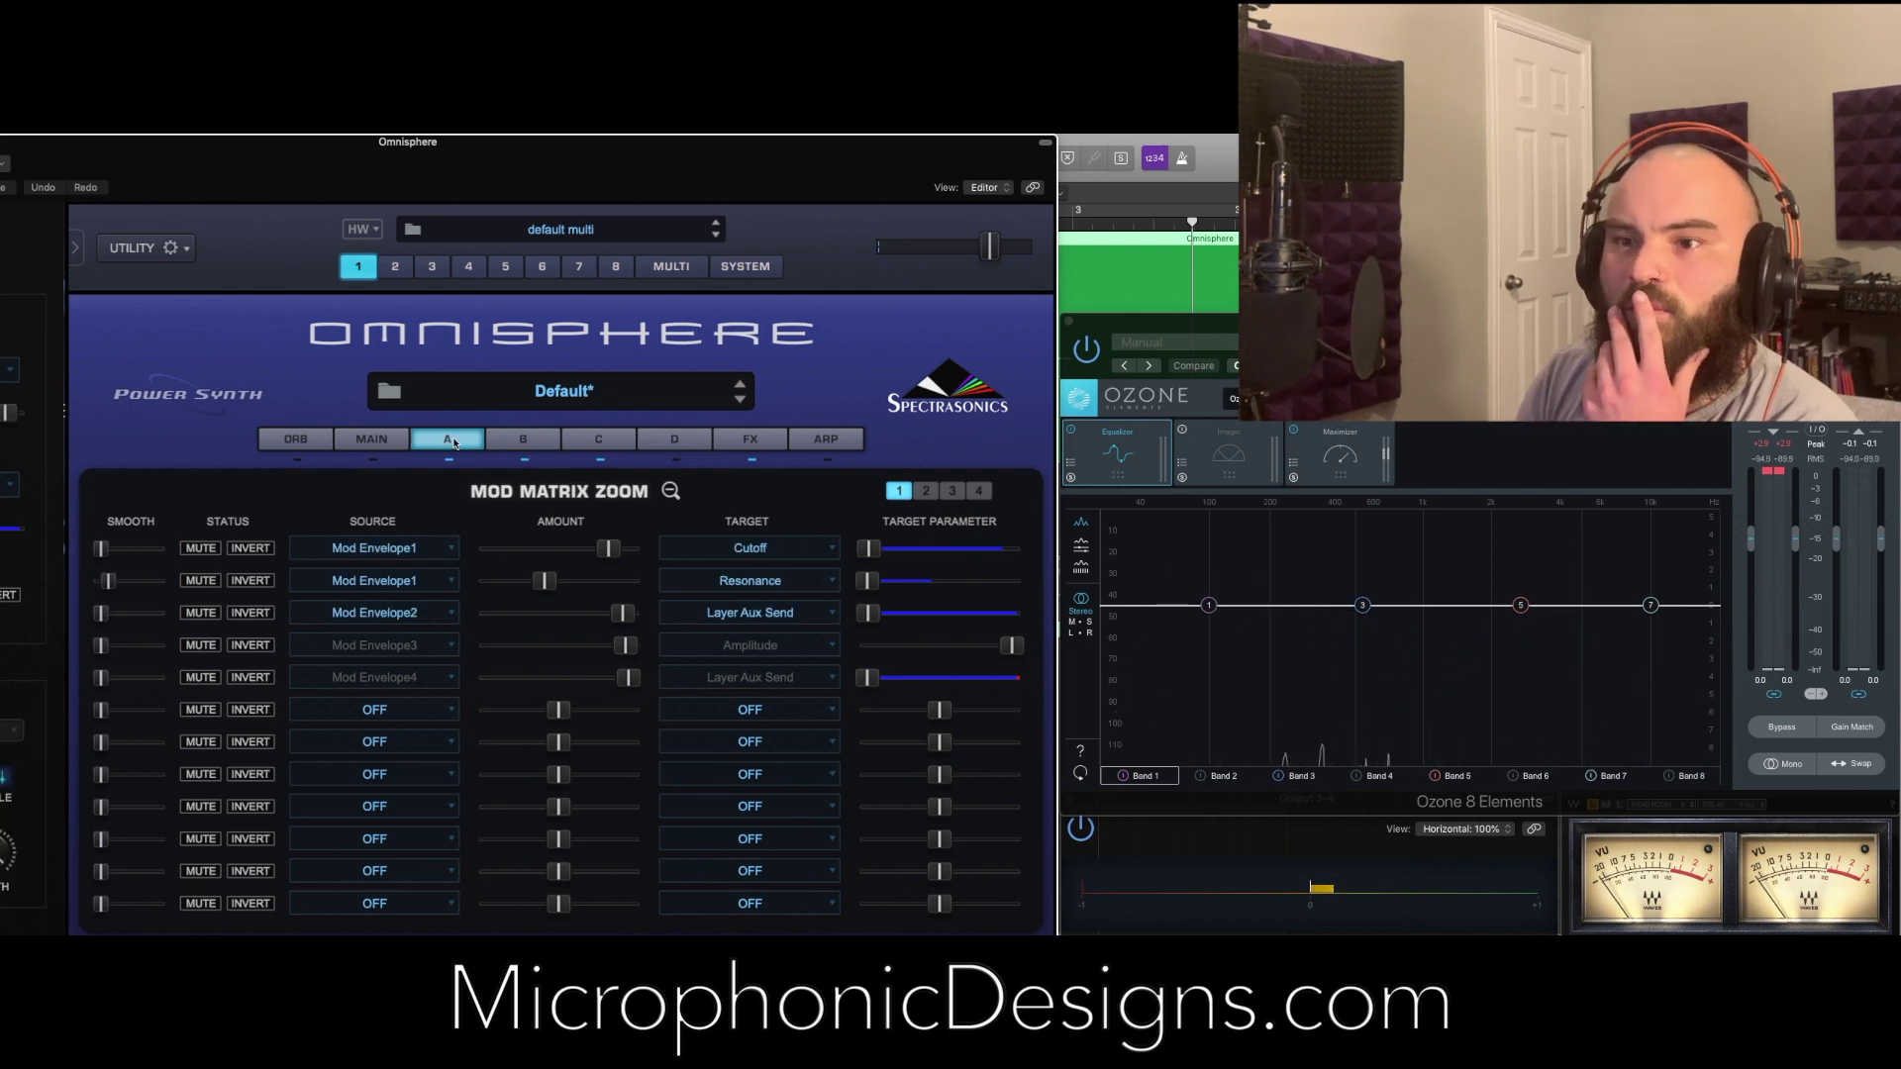
left_click(374, 440)
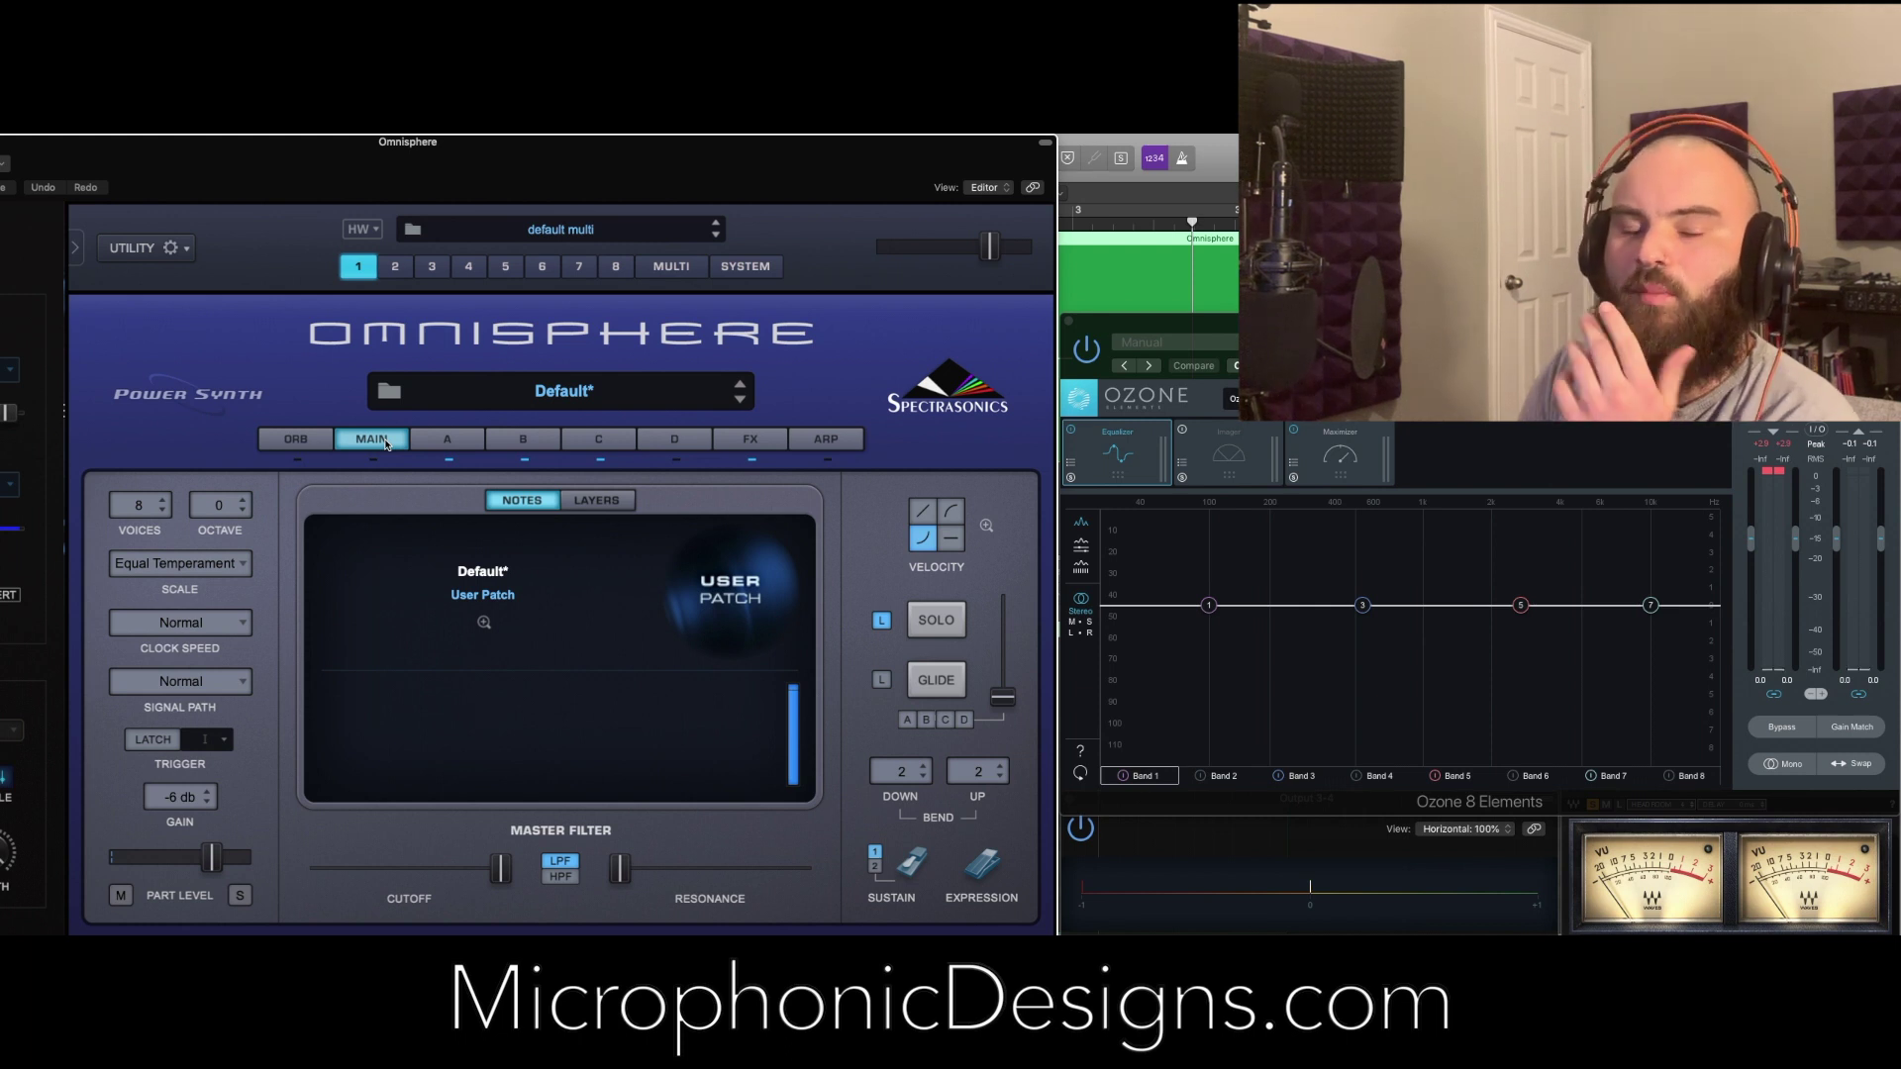
mouse_move(218, 165)
left_mouse_down()
mouse_move(475, 165)
mouse_move(165, 149)
mouse_move(223, 139)
left_mouse_up()
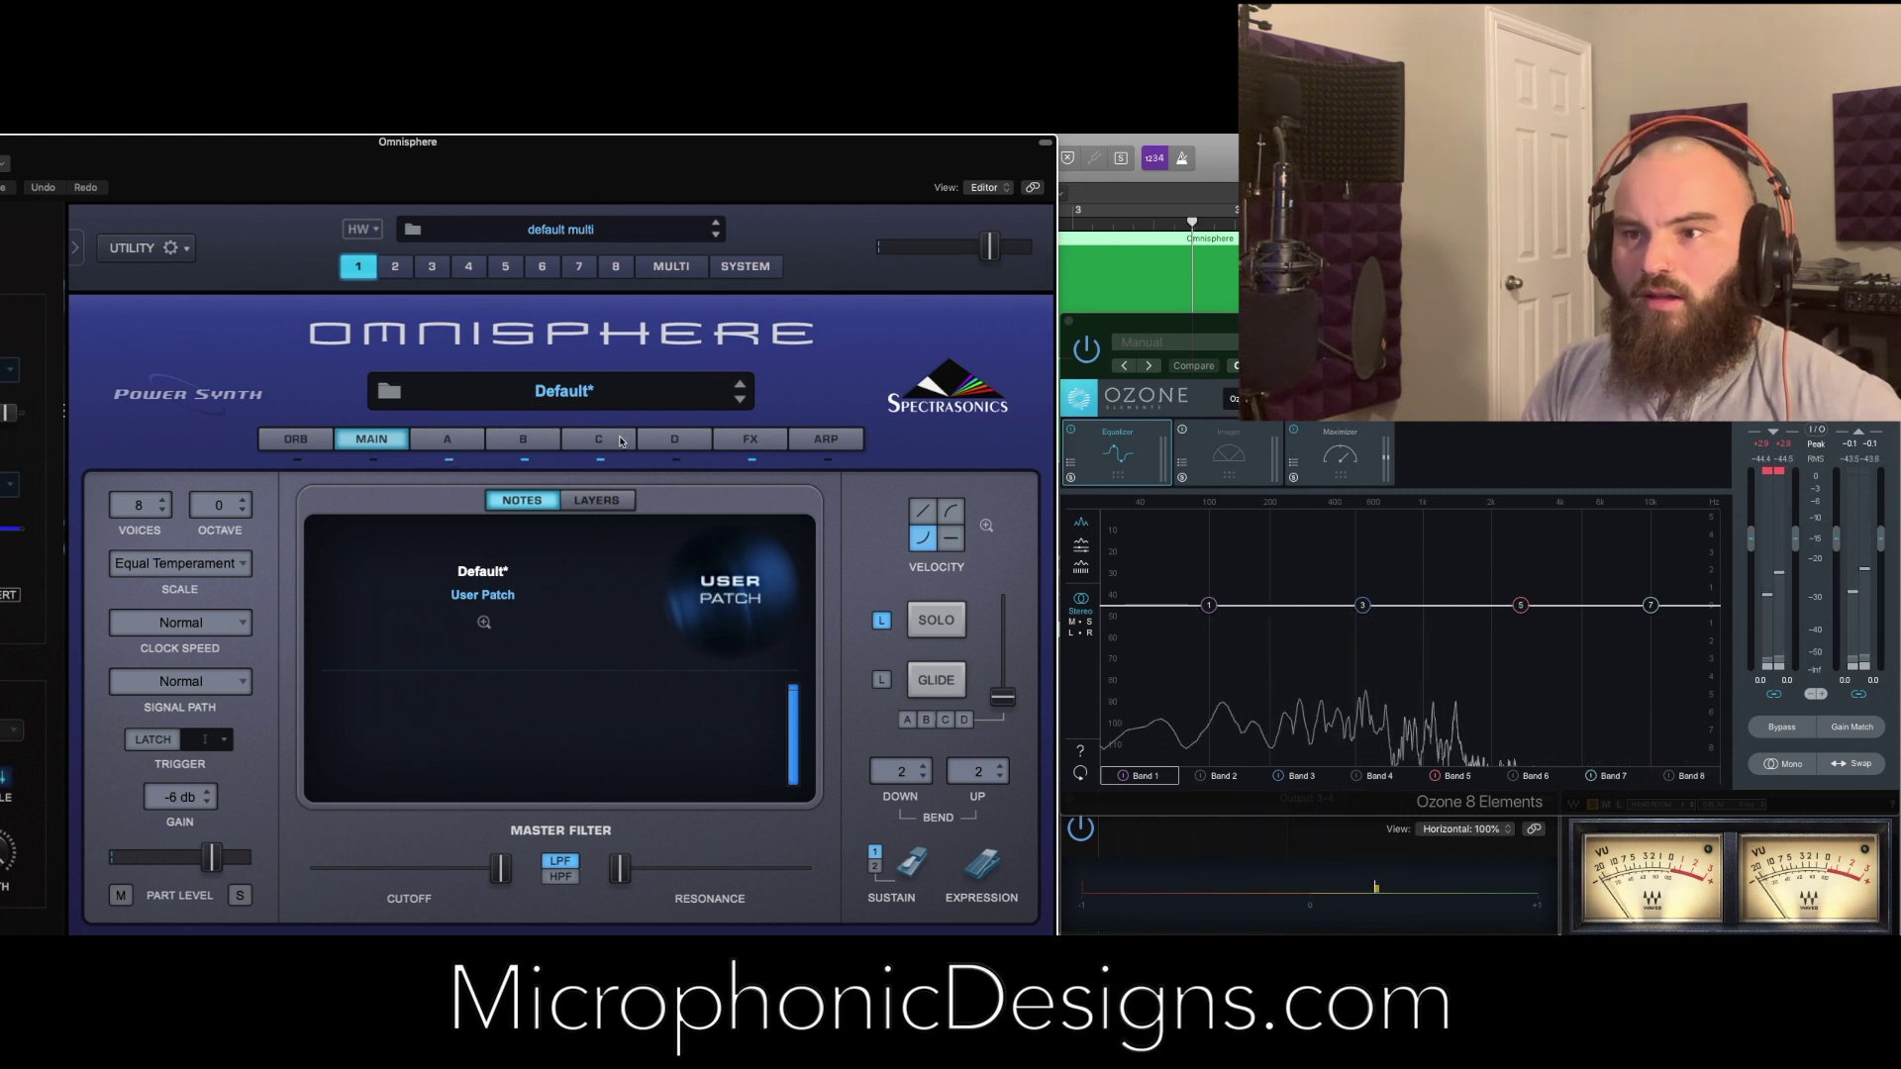
Inspect layer A's Mod 1 and Amp envelopes in the envelope zoom view
left_click(452, 446)
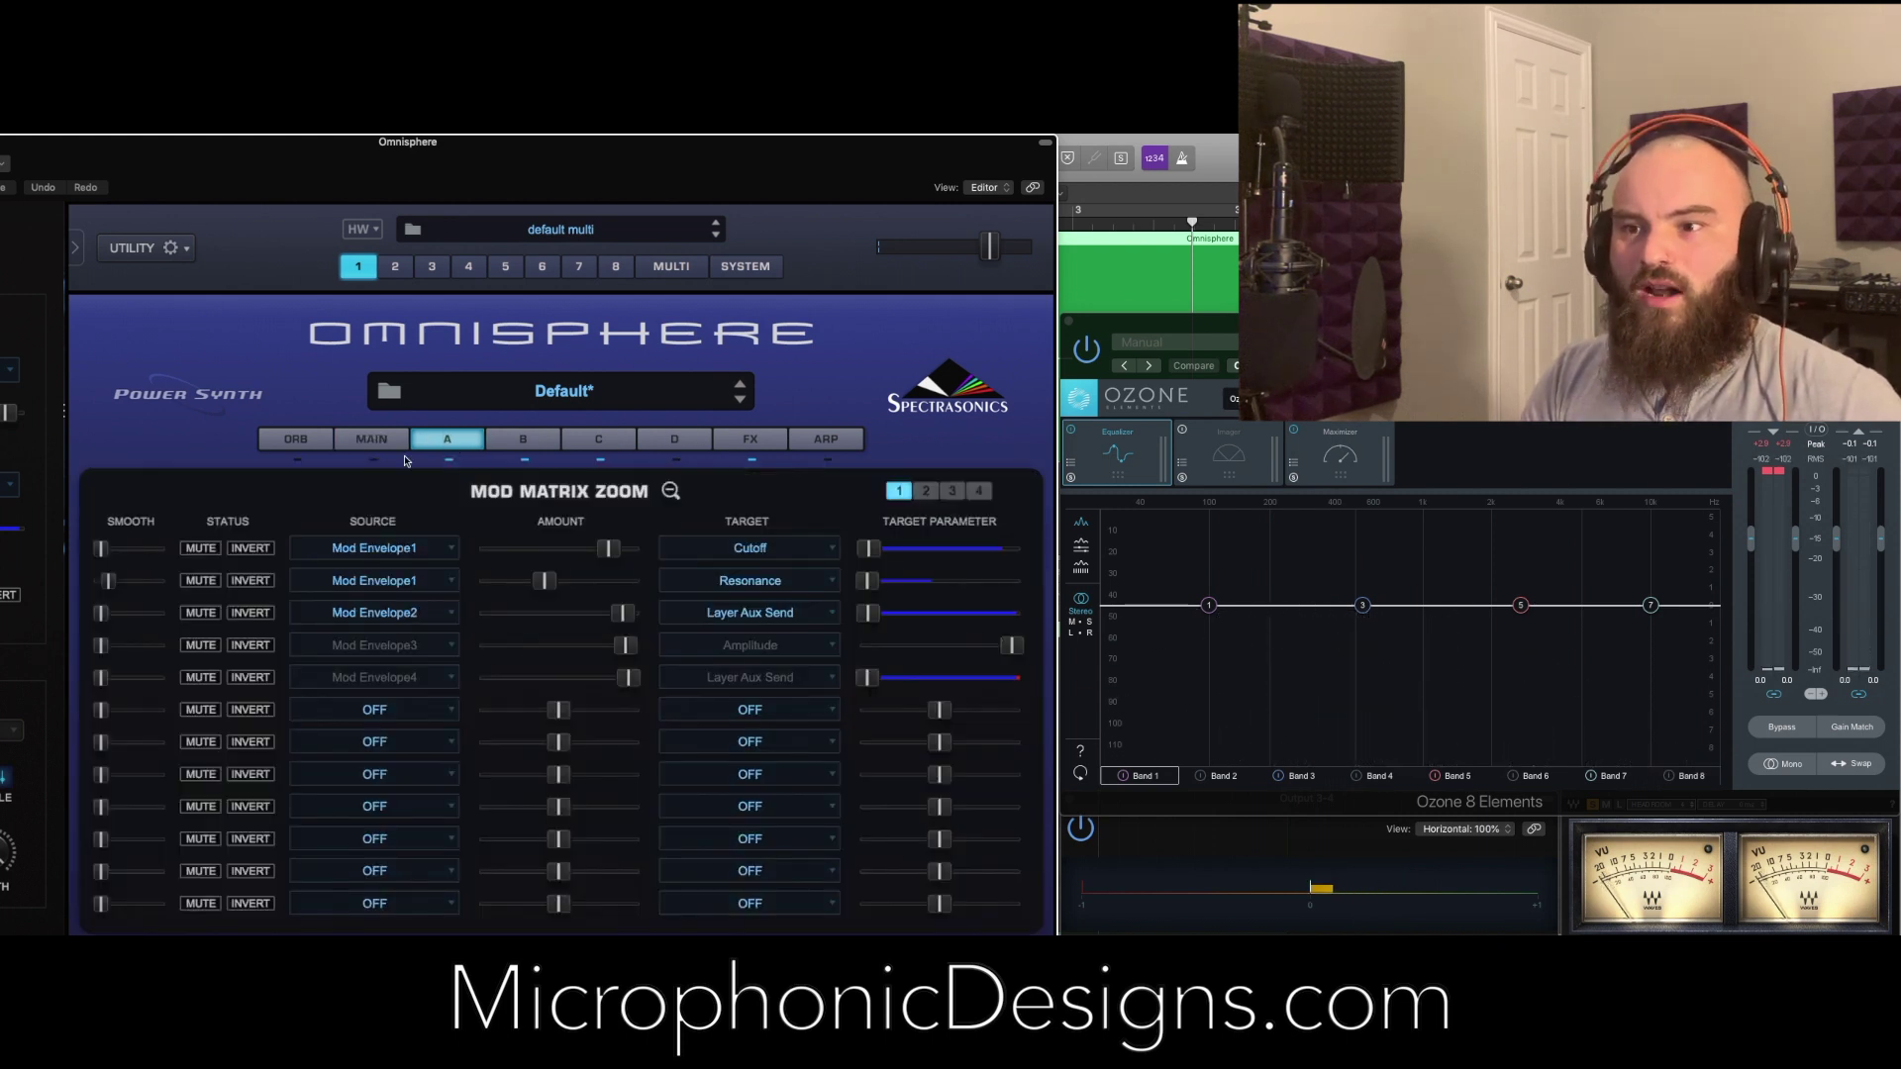
left_click(671, 488)
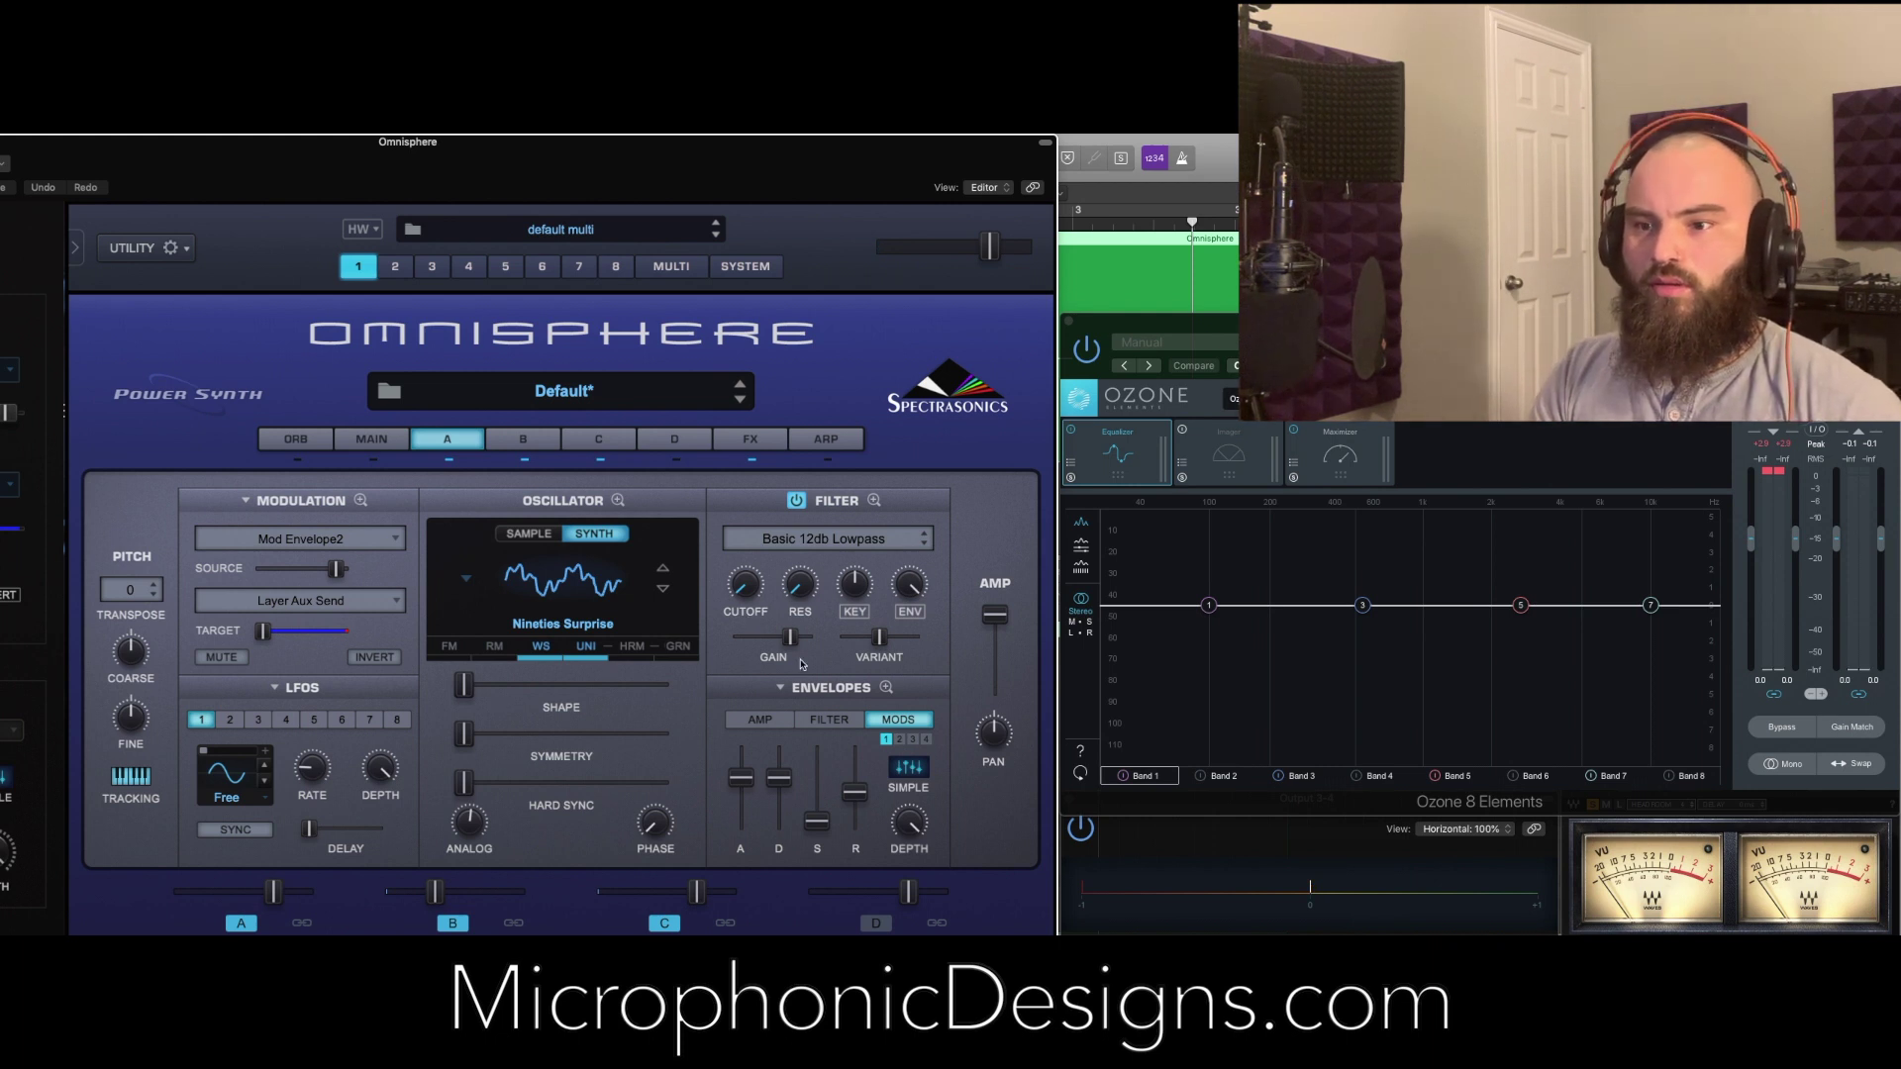
left_click(885, 734)
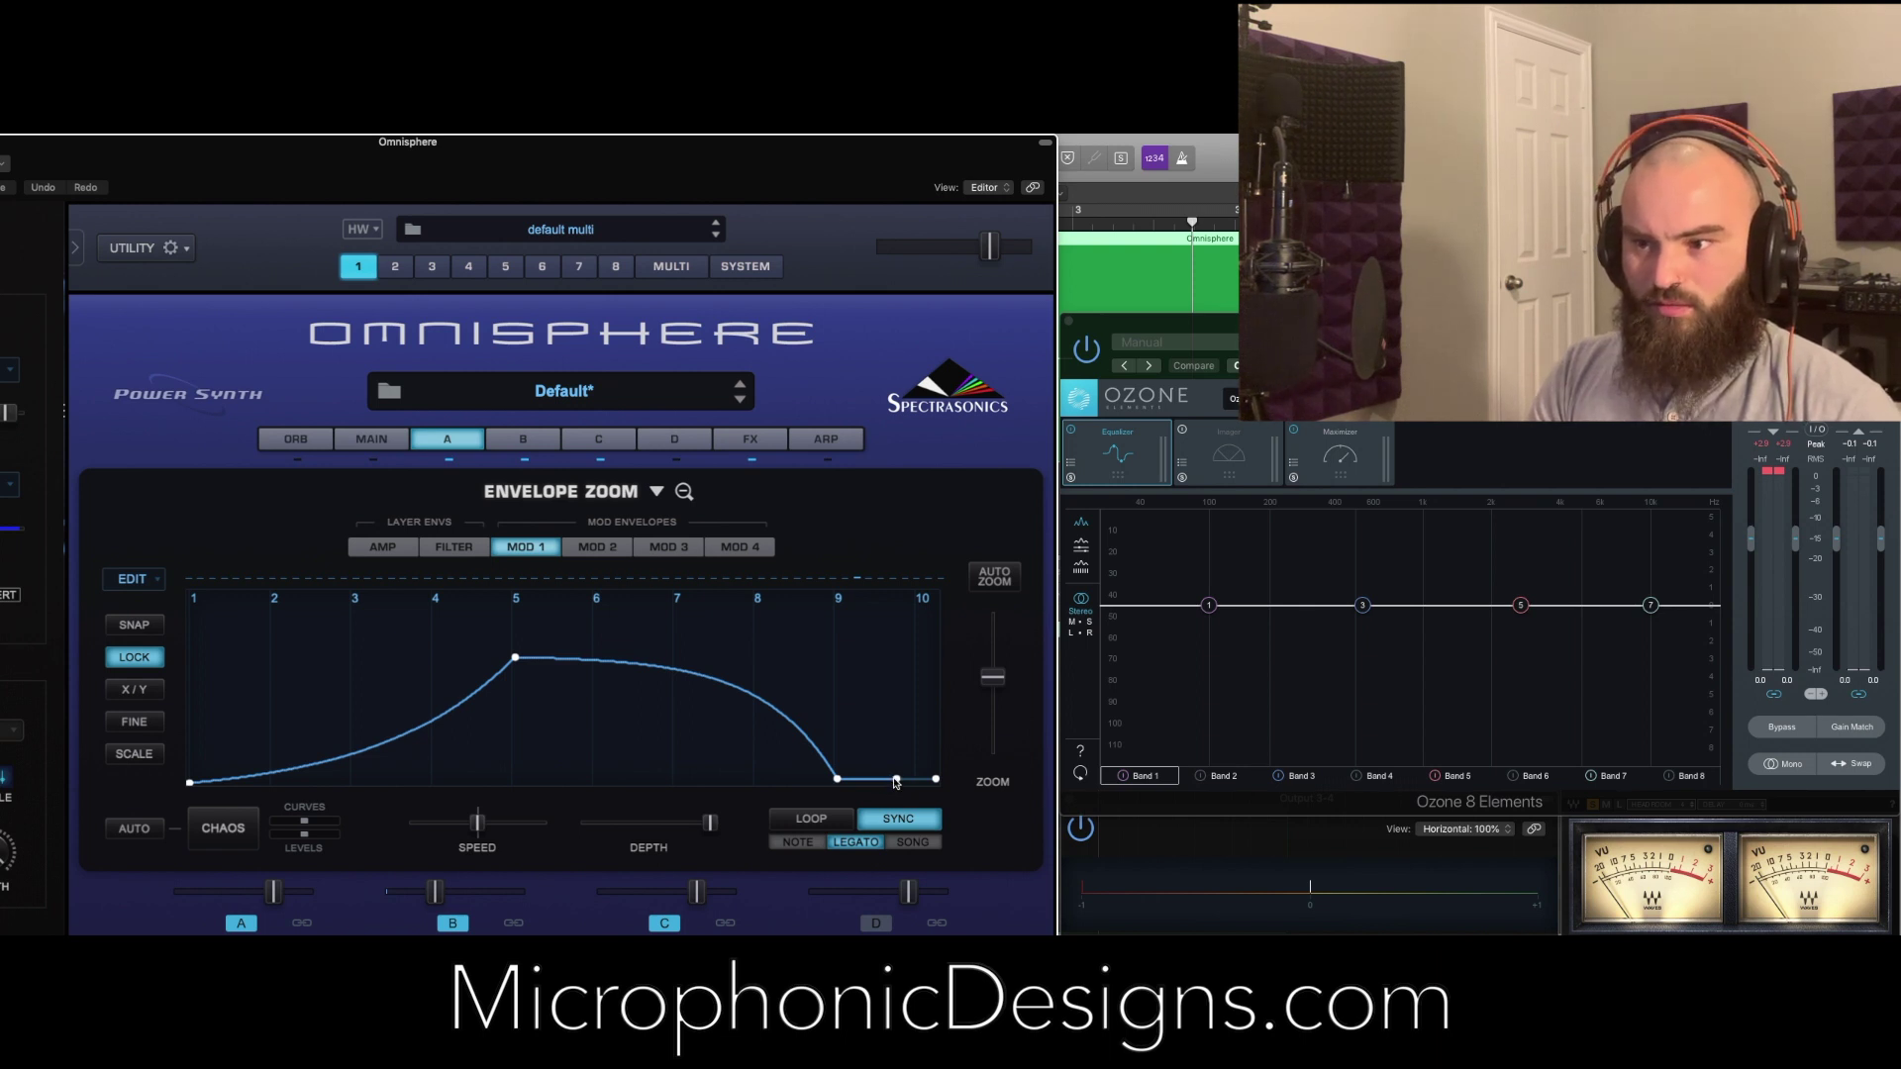
left_click(384, 550)
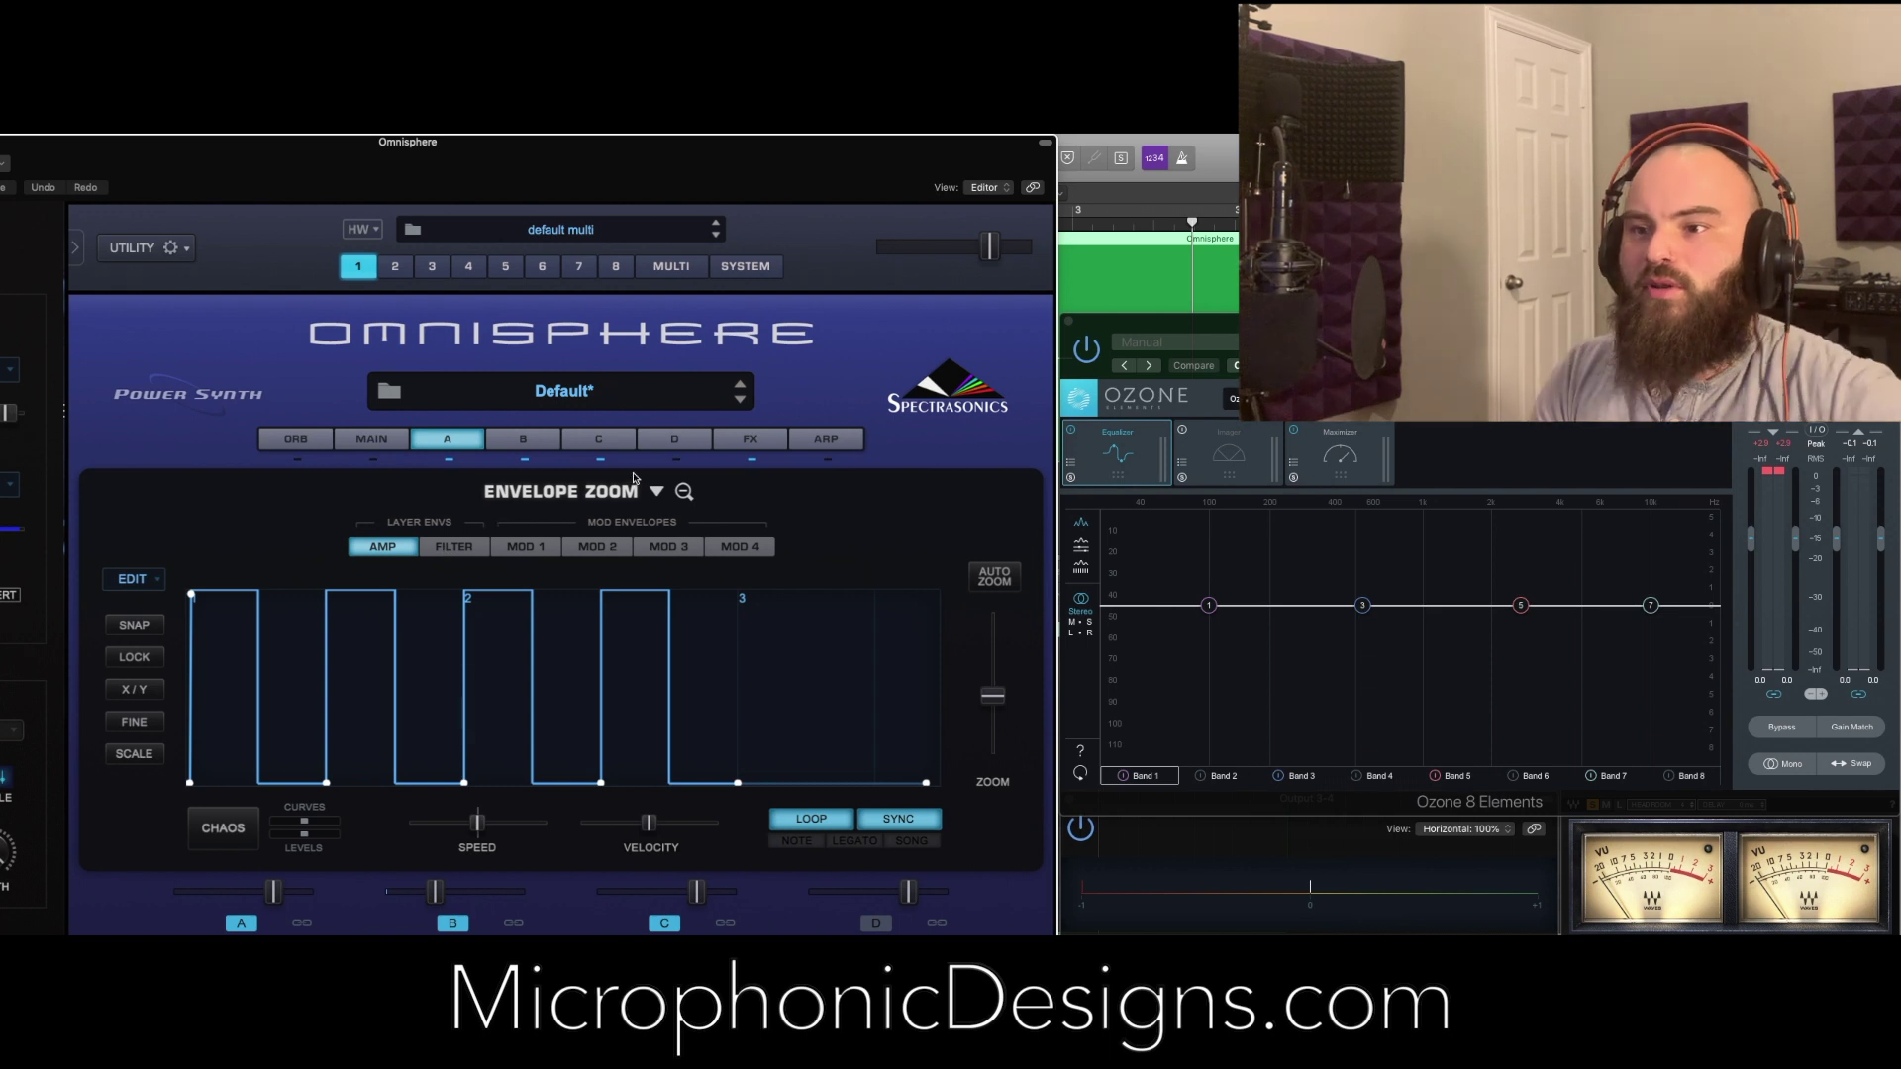
Load a BPM Delay into layer A's first effect slot and lower its mix to about 7.4 %
left_click(782, 441)
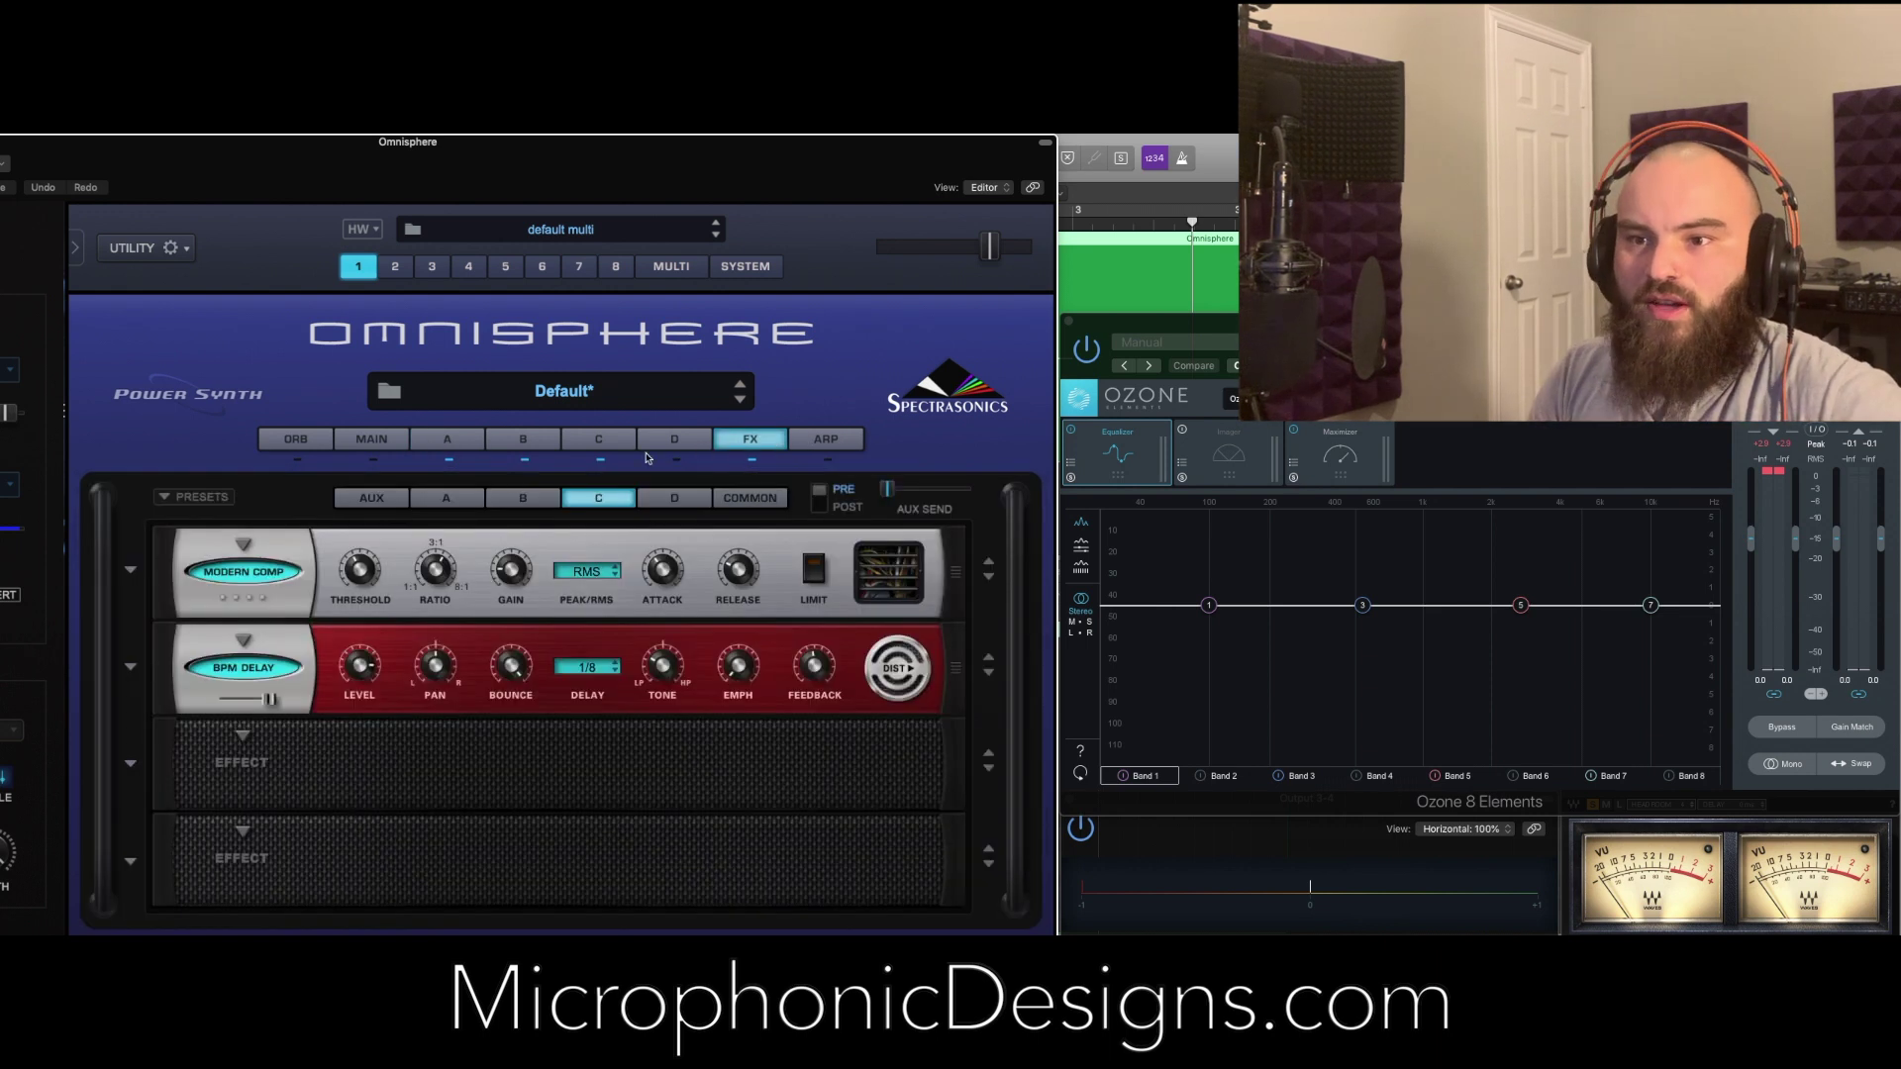
left_click(447, 498)
left_click(243, 545)
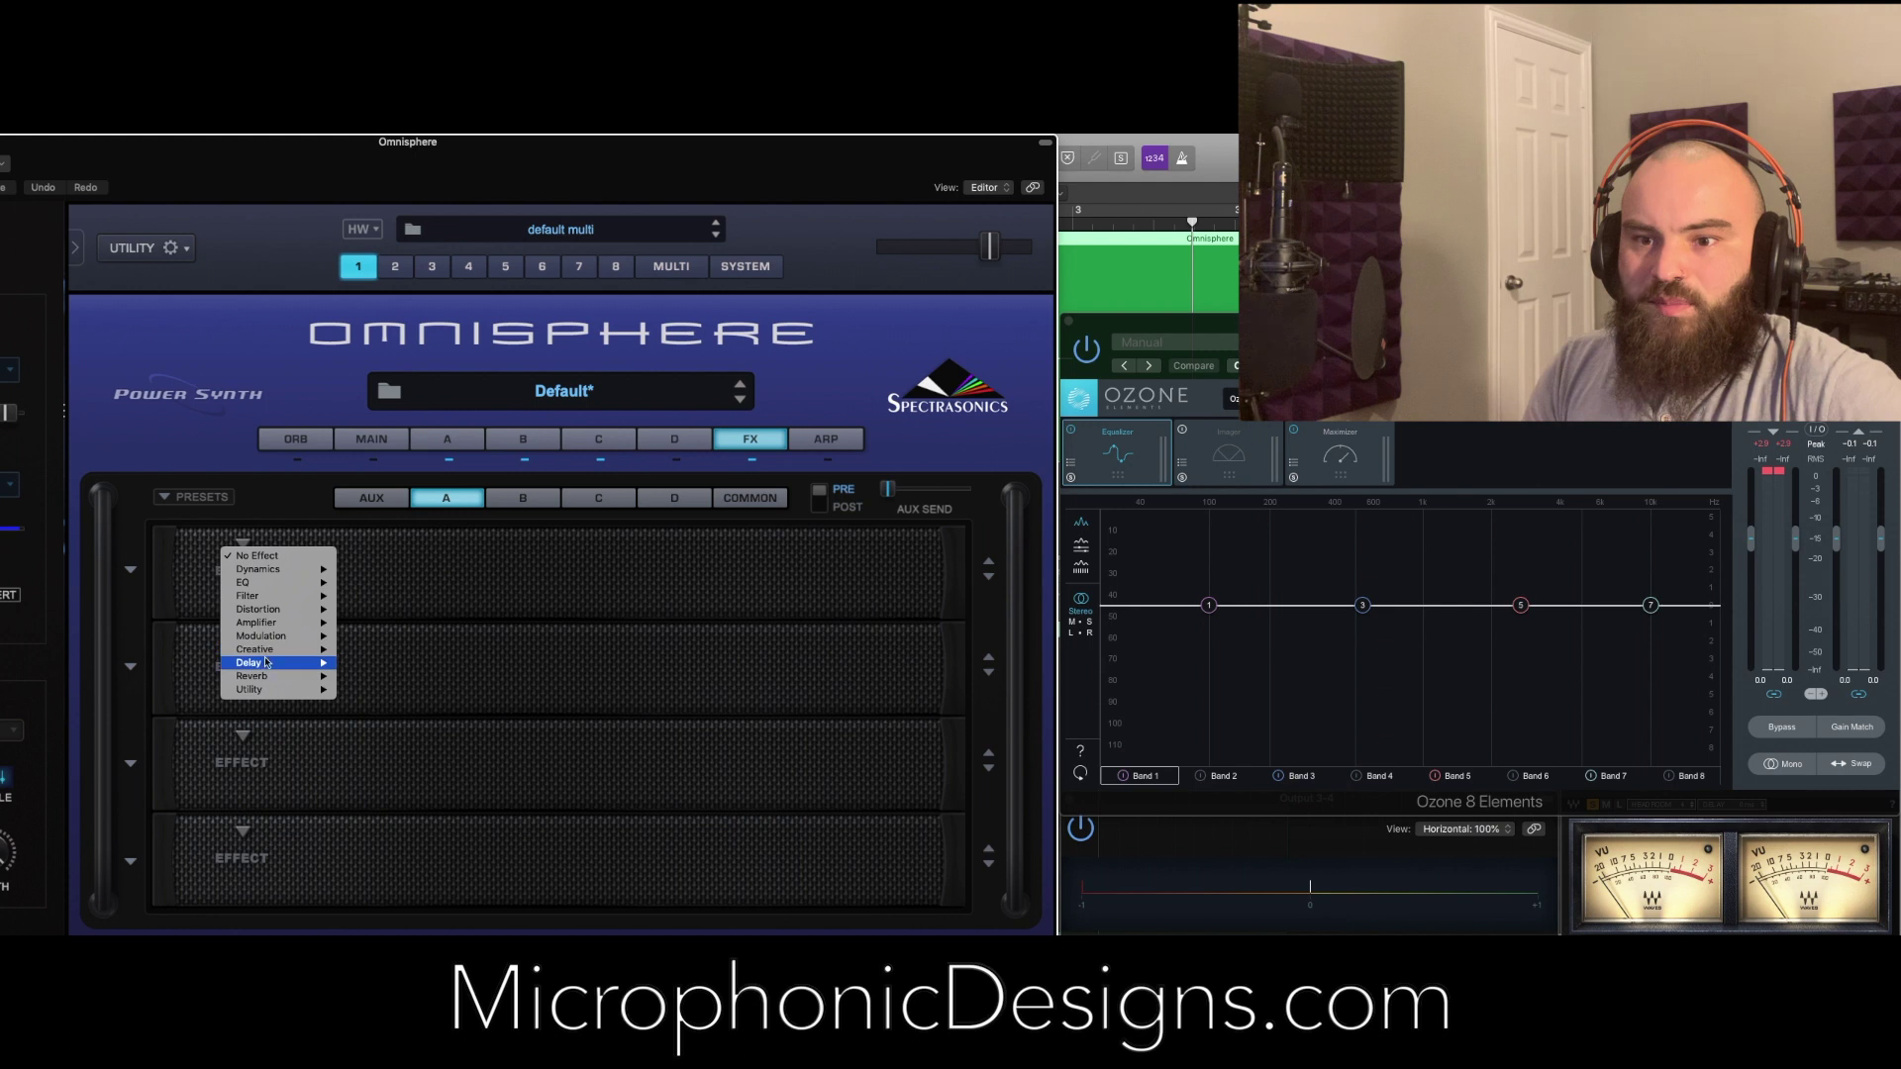
left_click(377, 676)
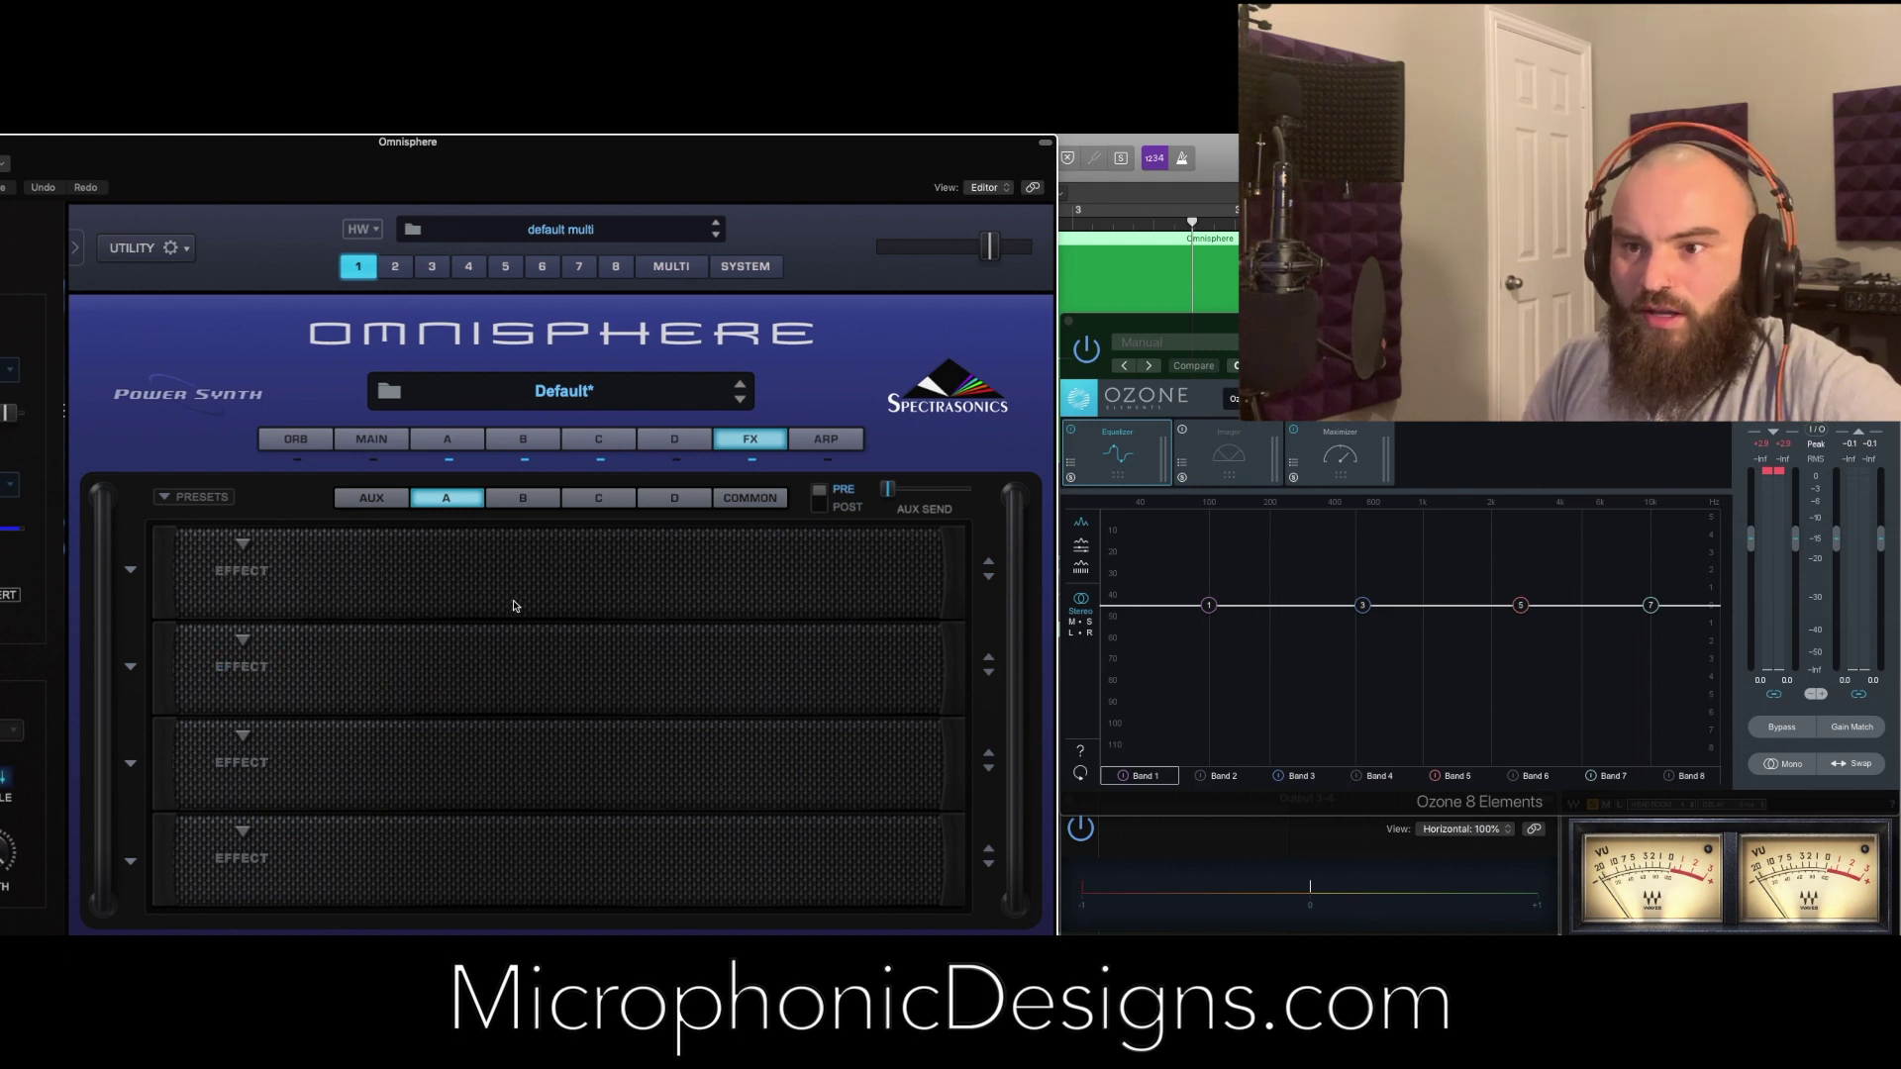
left_click(585, 573)
left_click(409, 565)
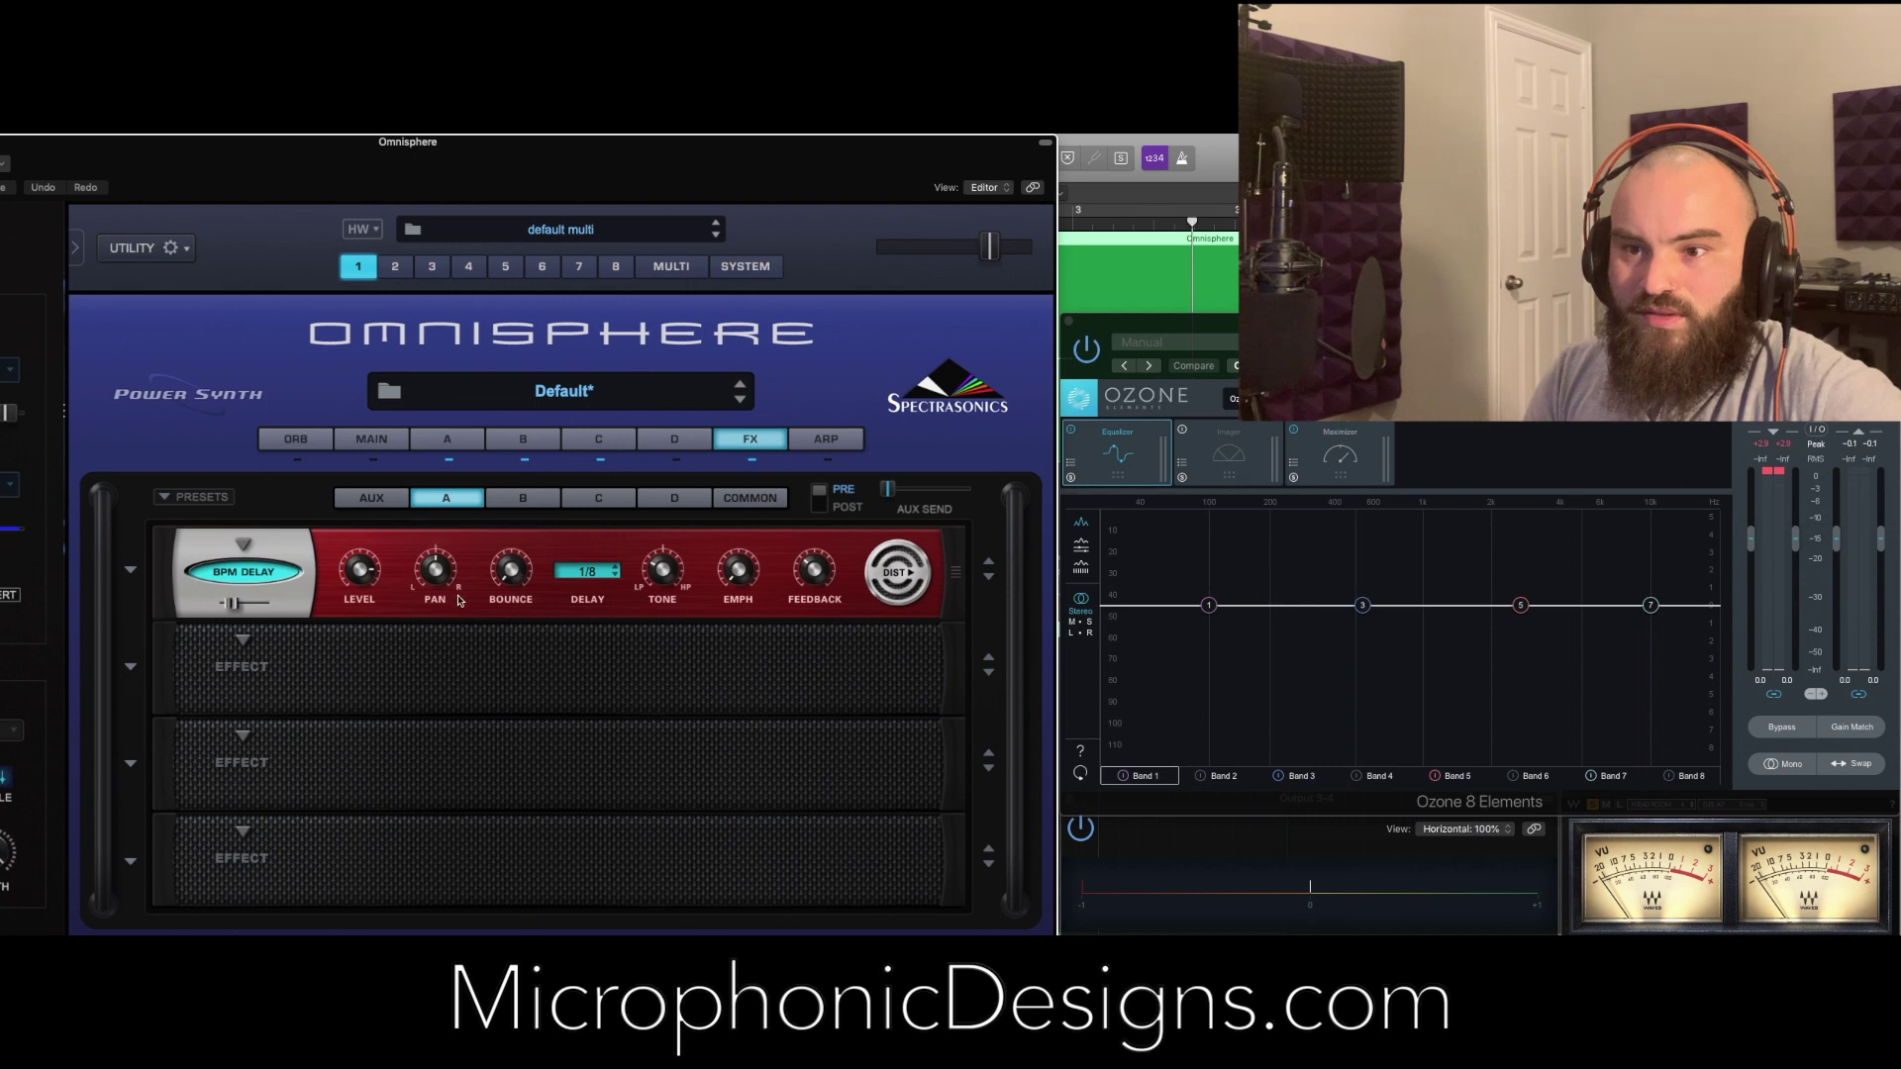
mouse_move(238, 606)
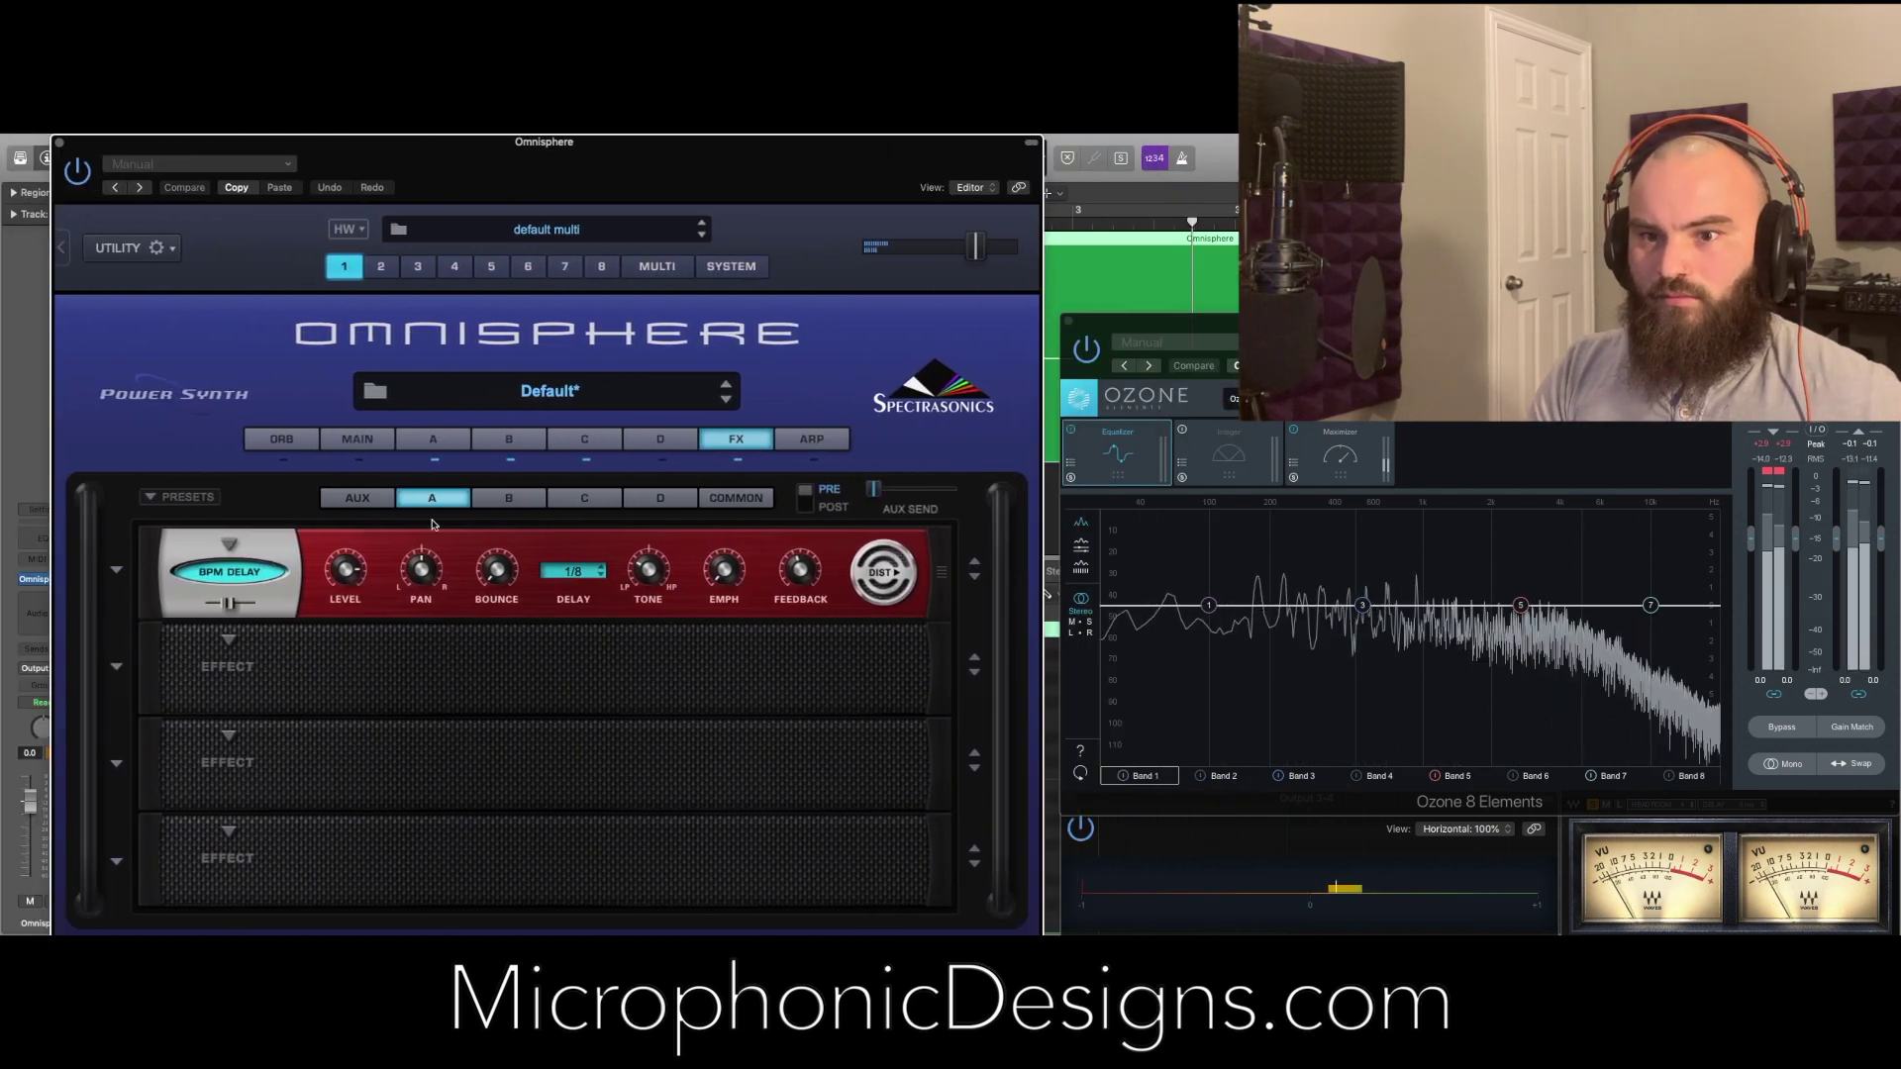
left_click_drag(226, 608, 204, 610)
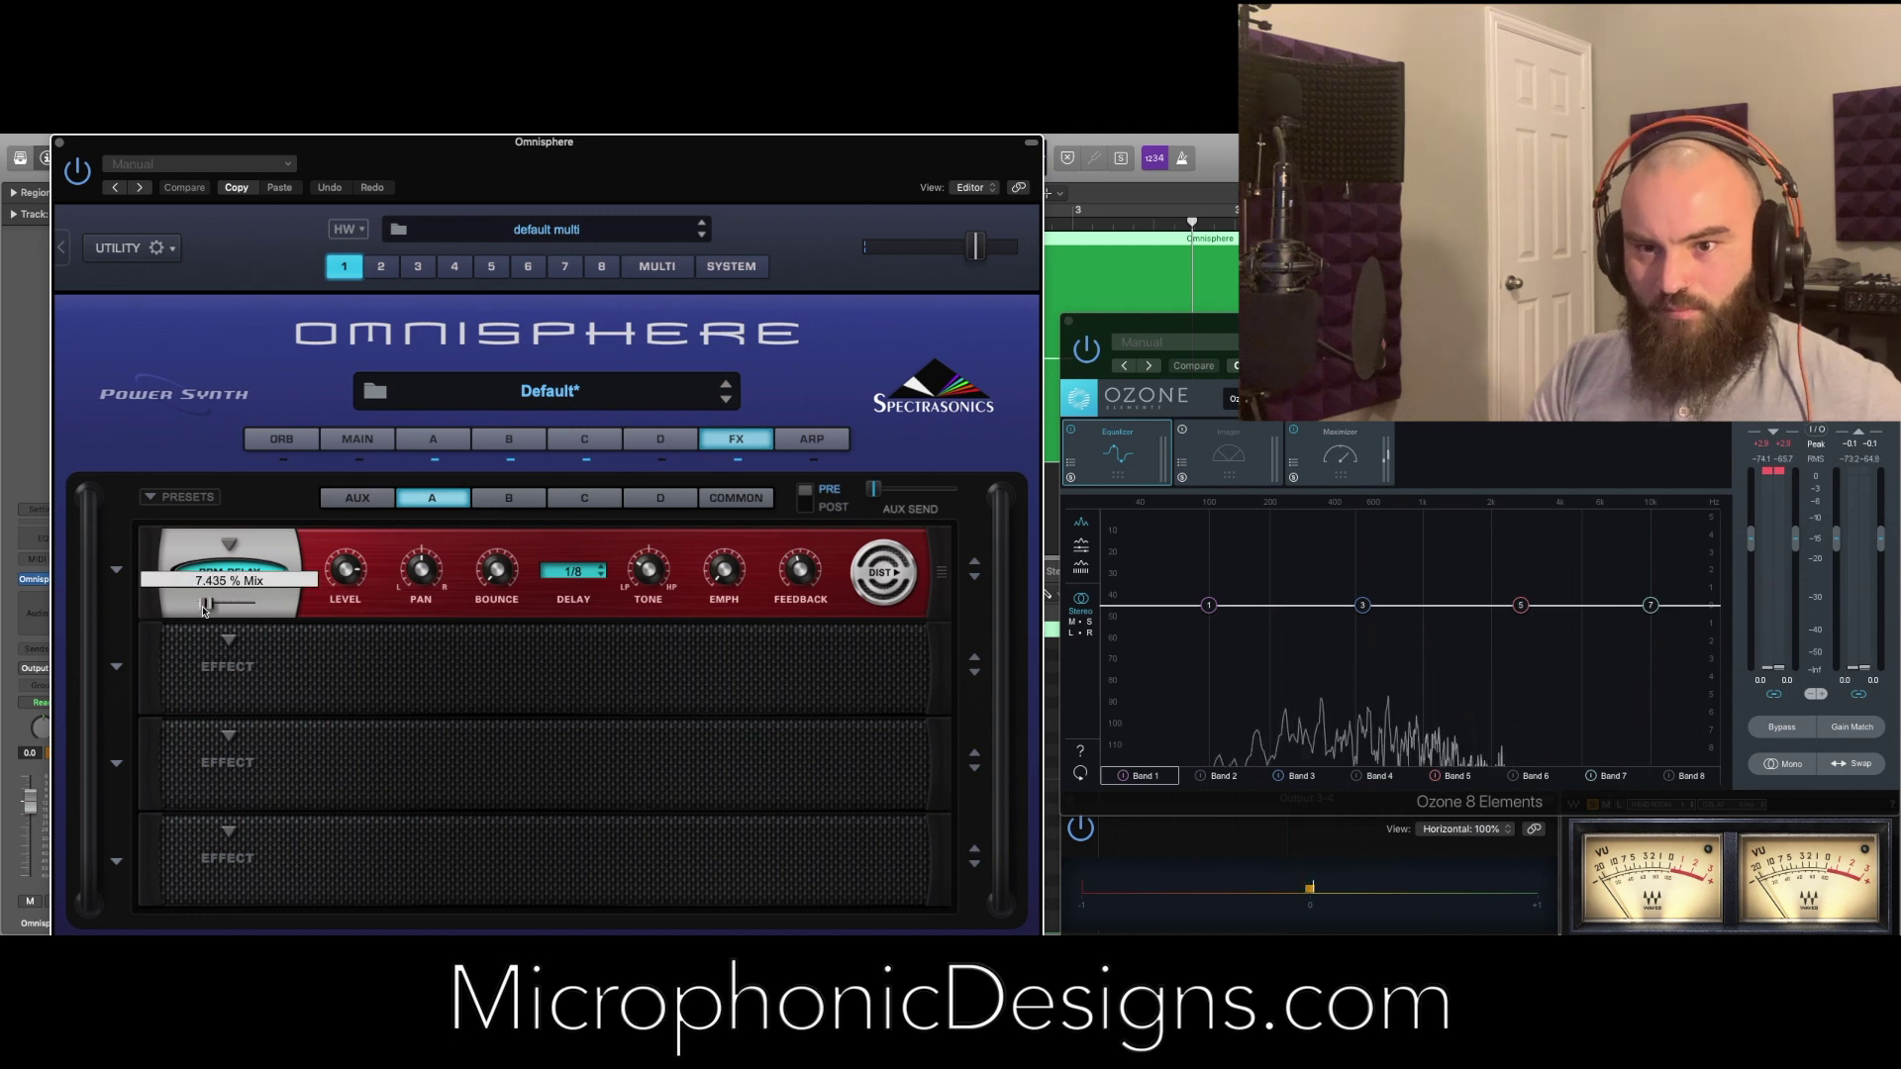
Examine the curves of layer A's Mod 1 to Mod 4 envelopes and return to the layer's page
left_click(436, 450)
left_click(446, 442)
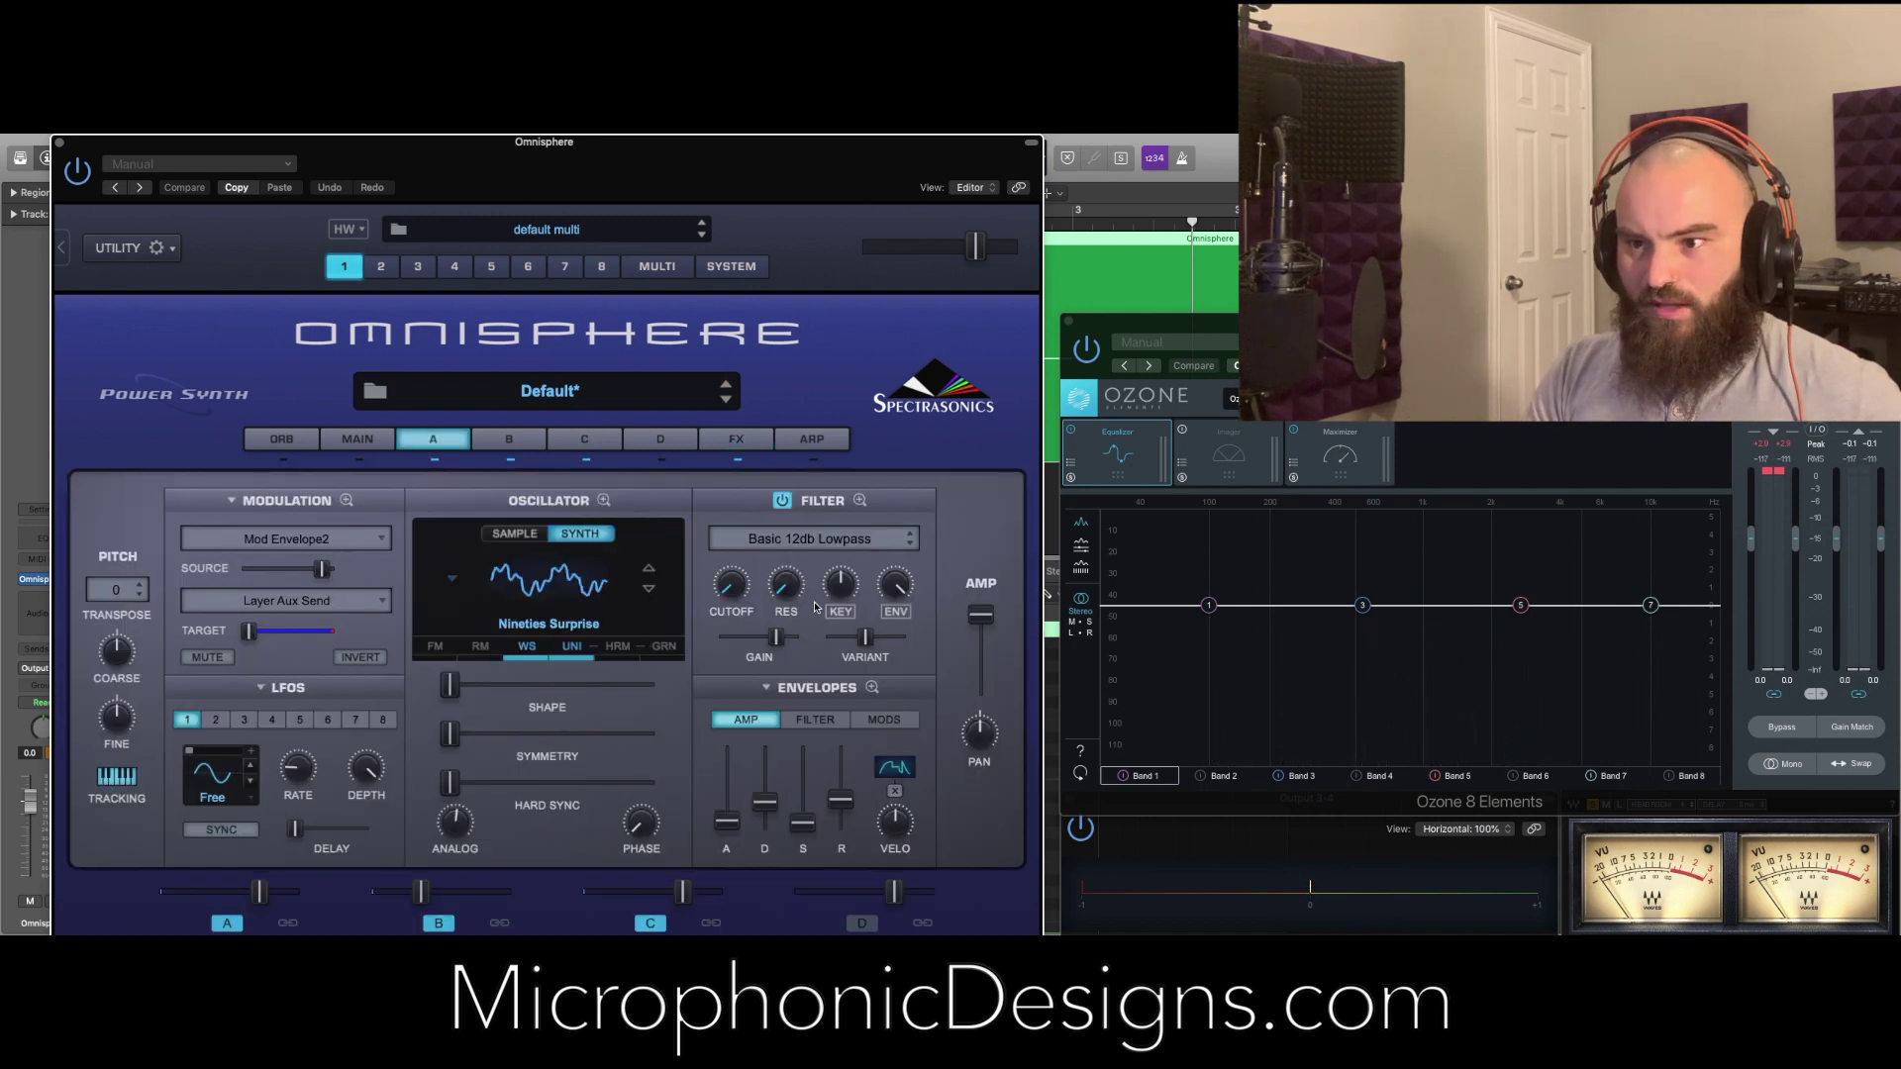
left_click(871, 684)
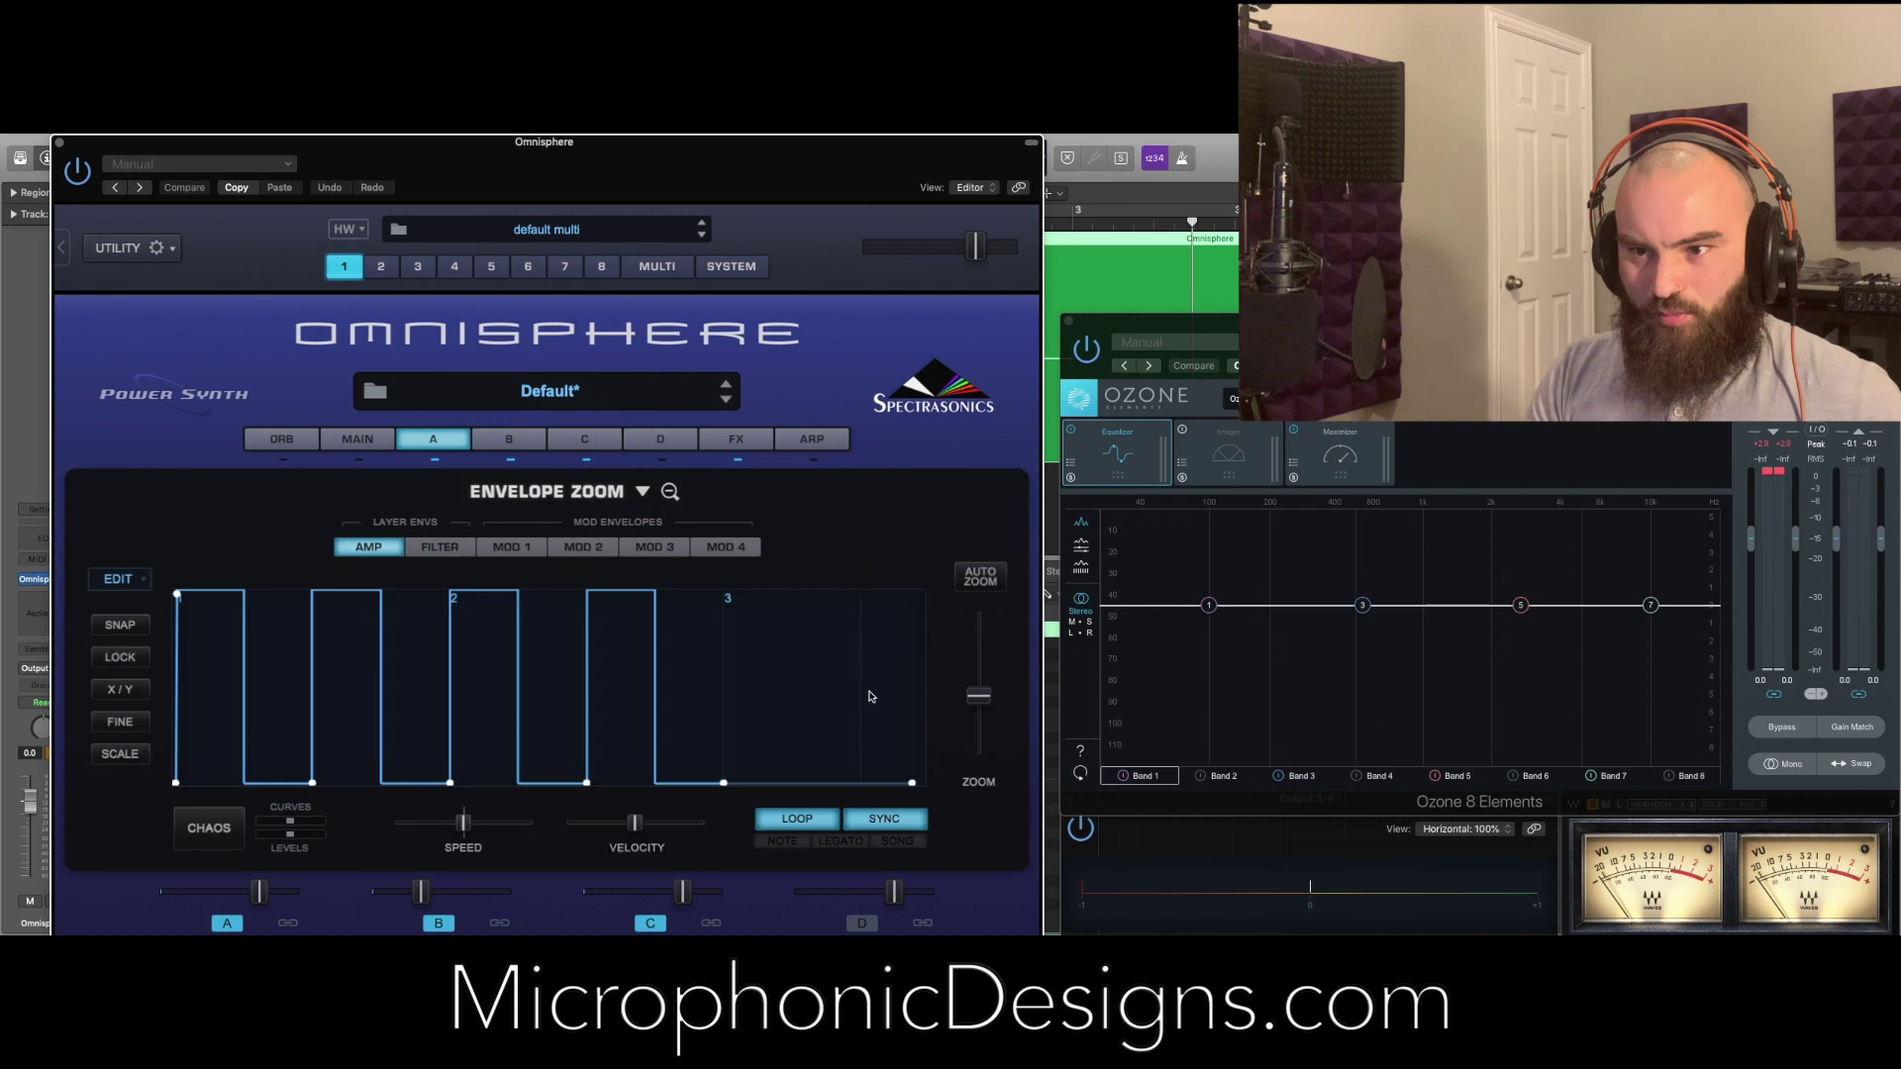
left_click(505, 549)
left_click(574, 549)
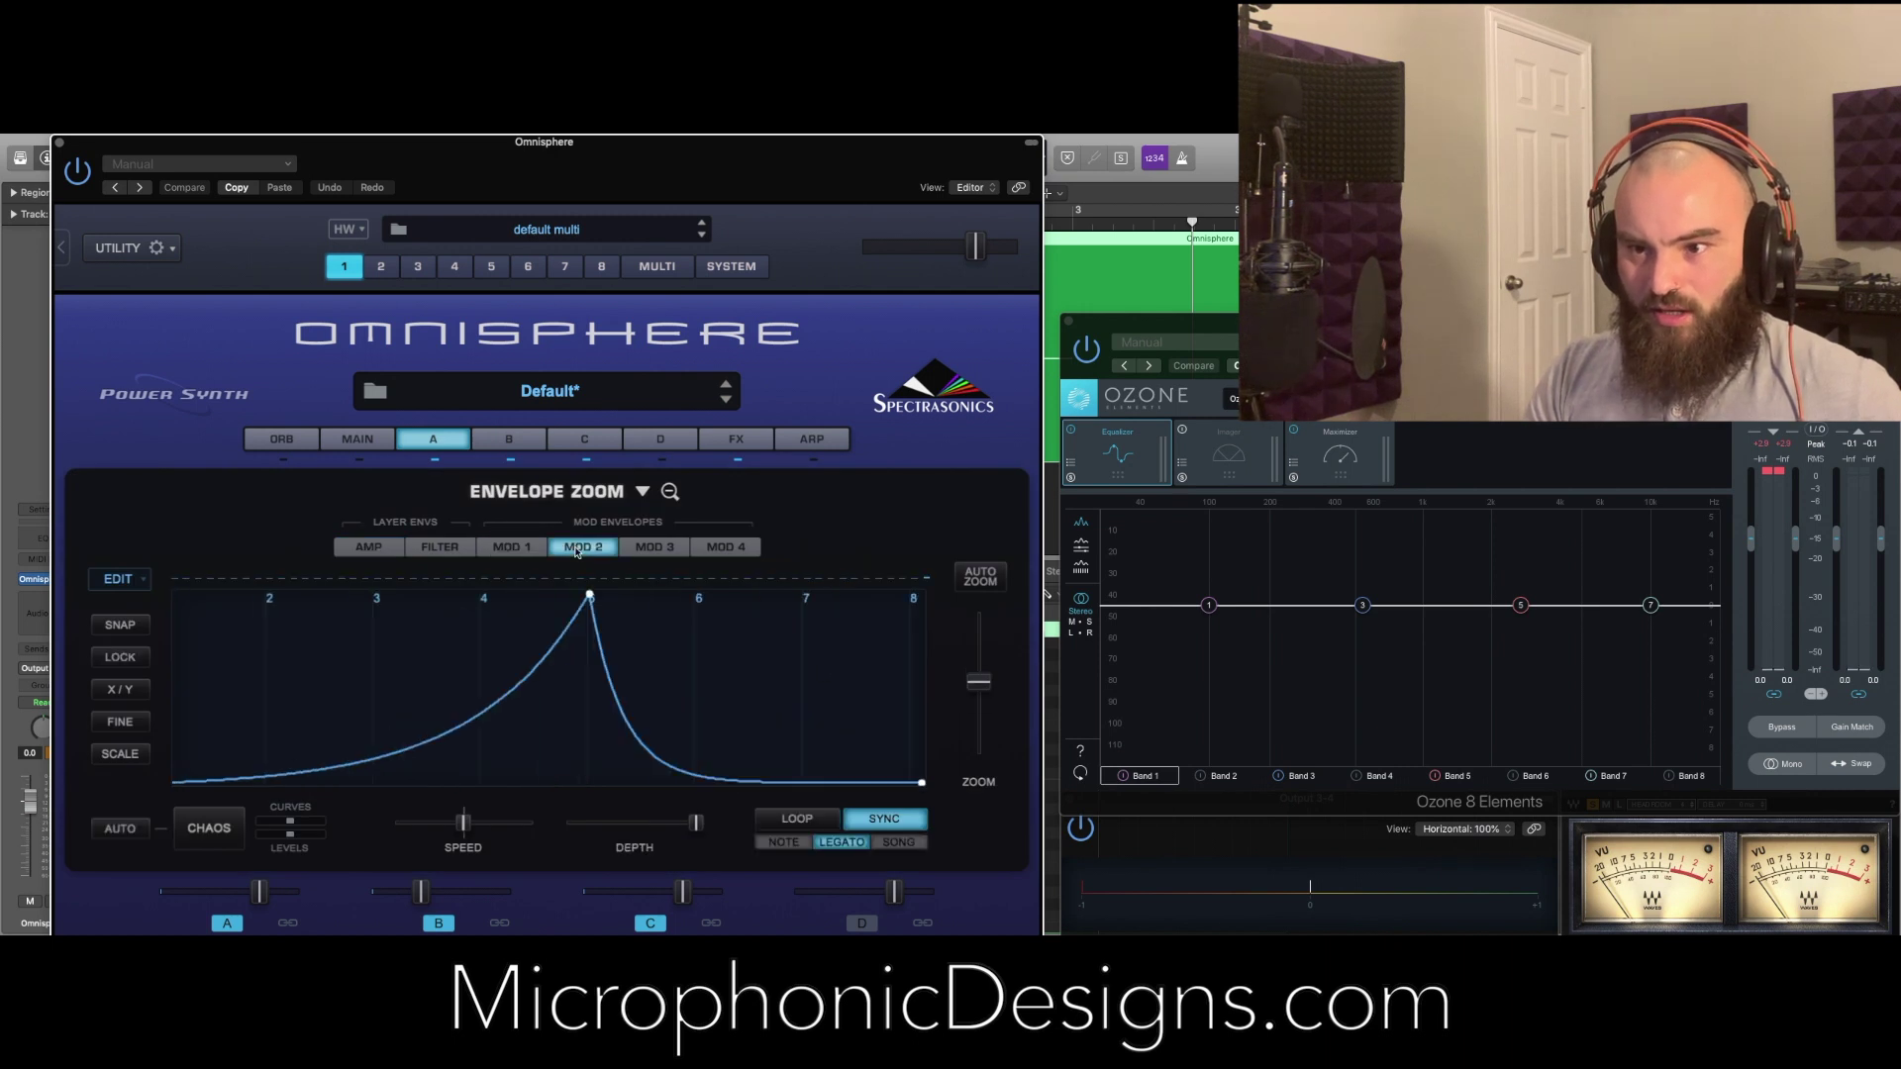
left_click(647, 551)
left_click_drag(529, 690, 847, 680)
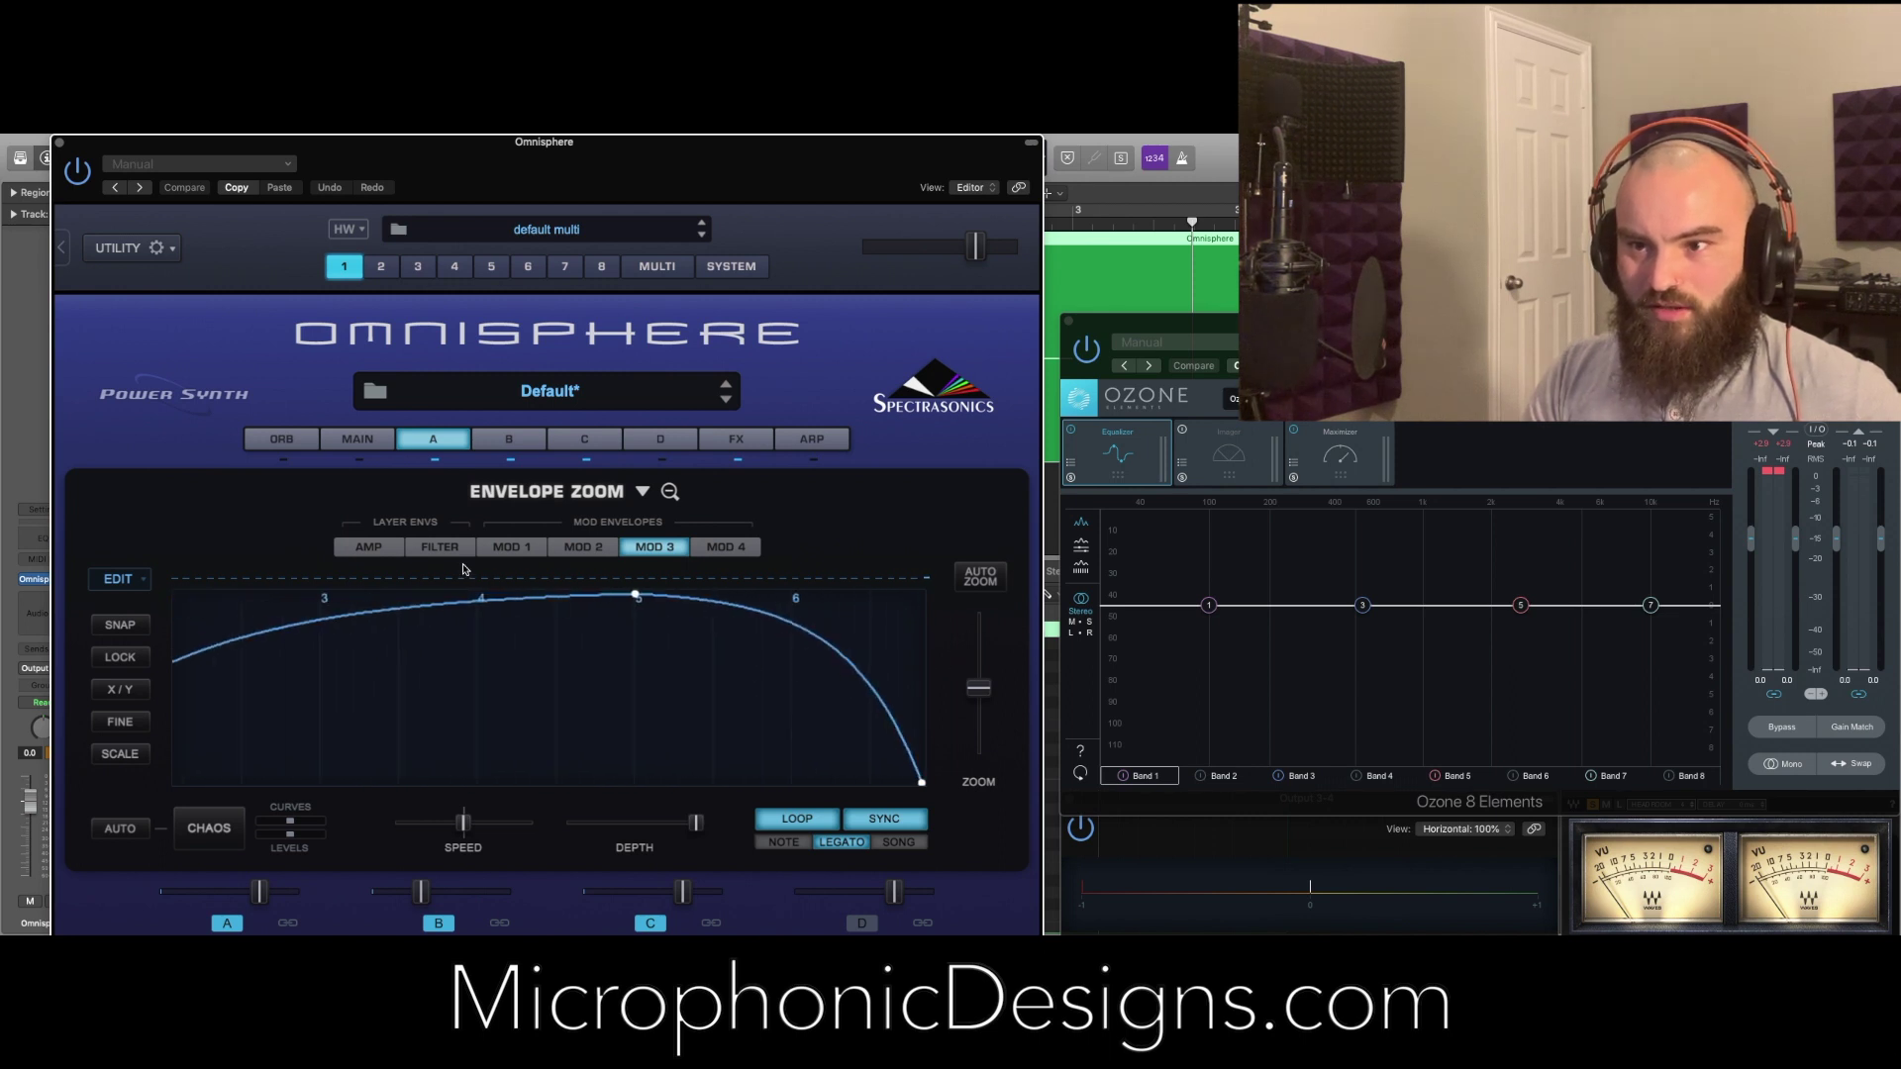
left_click(732, 546)
left_click_drag(498, 648, 956, 653)
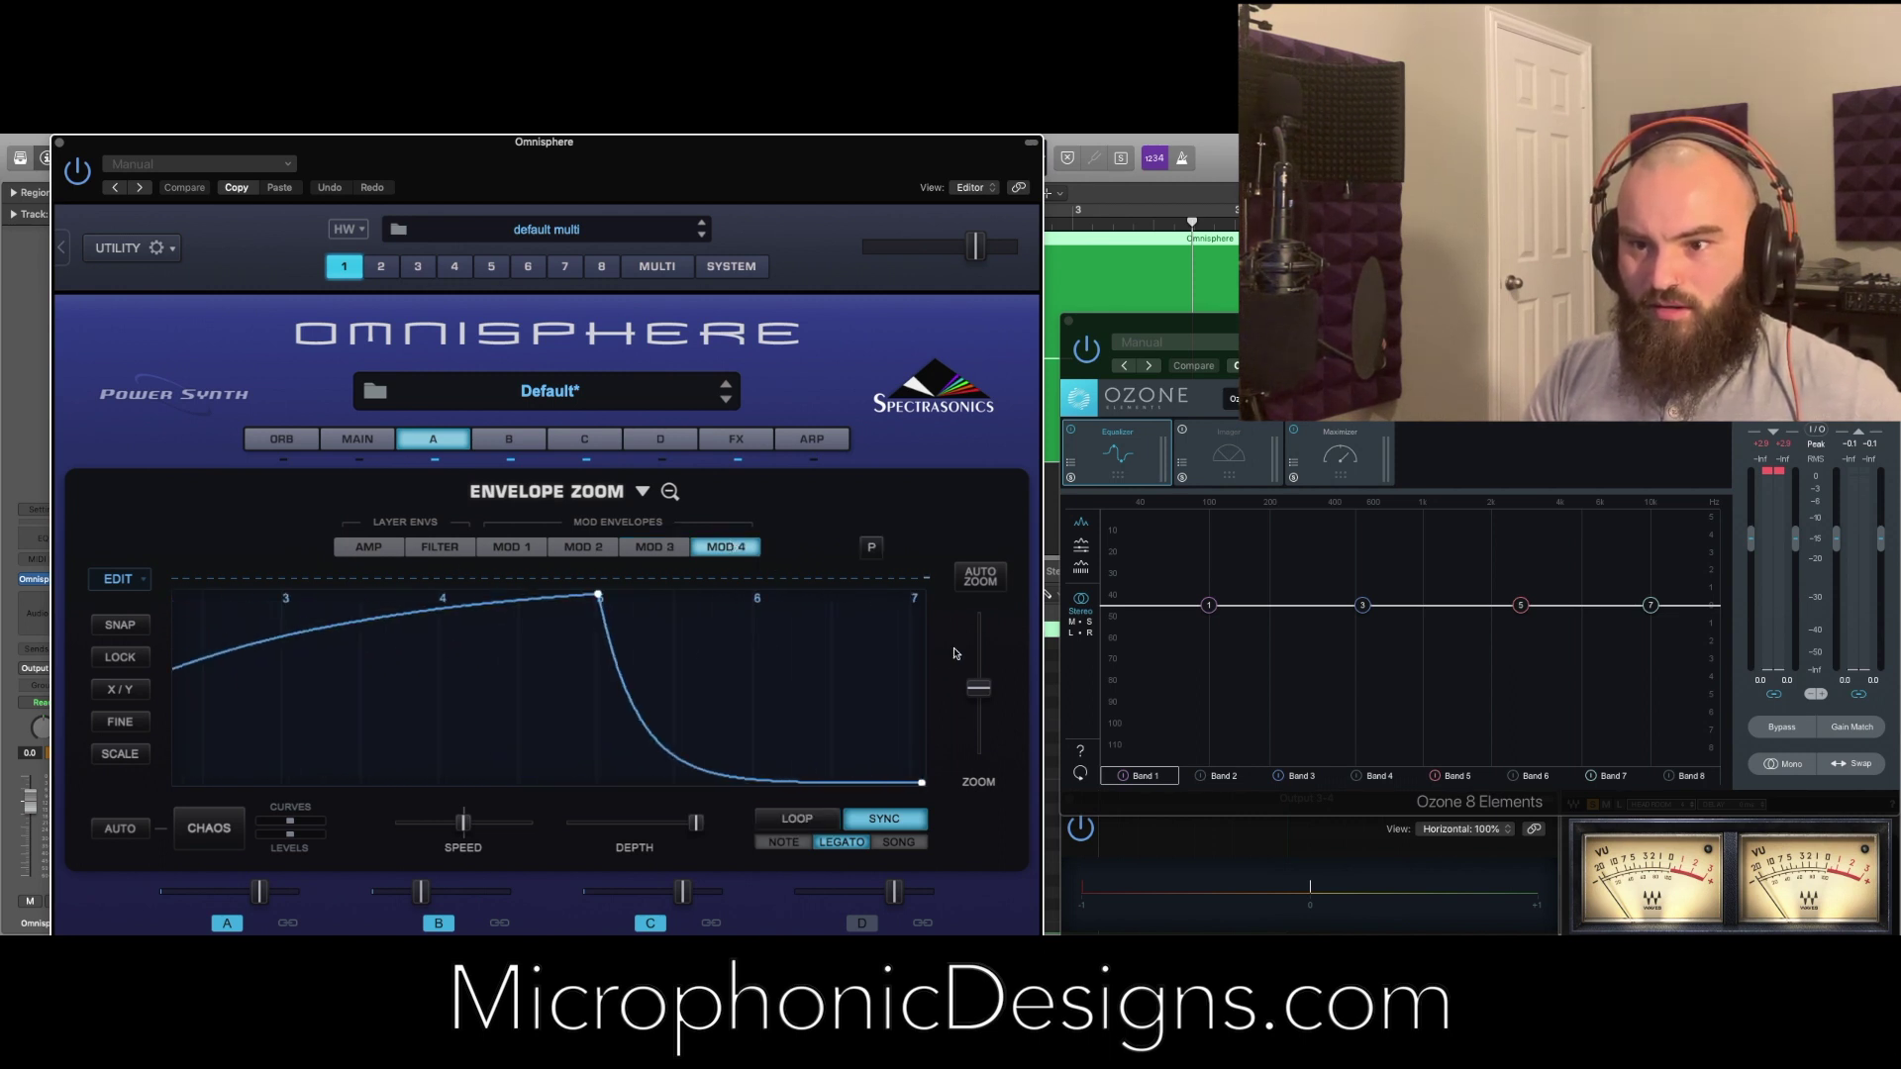
left_click_drag(426, 698, 747, 707)
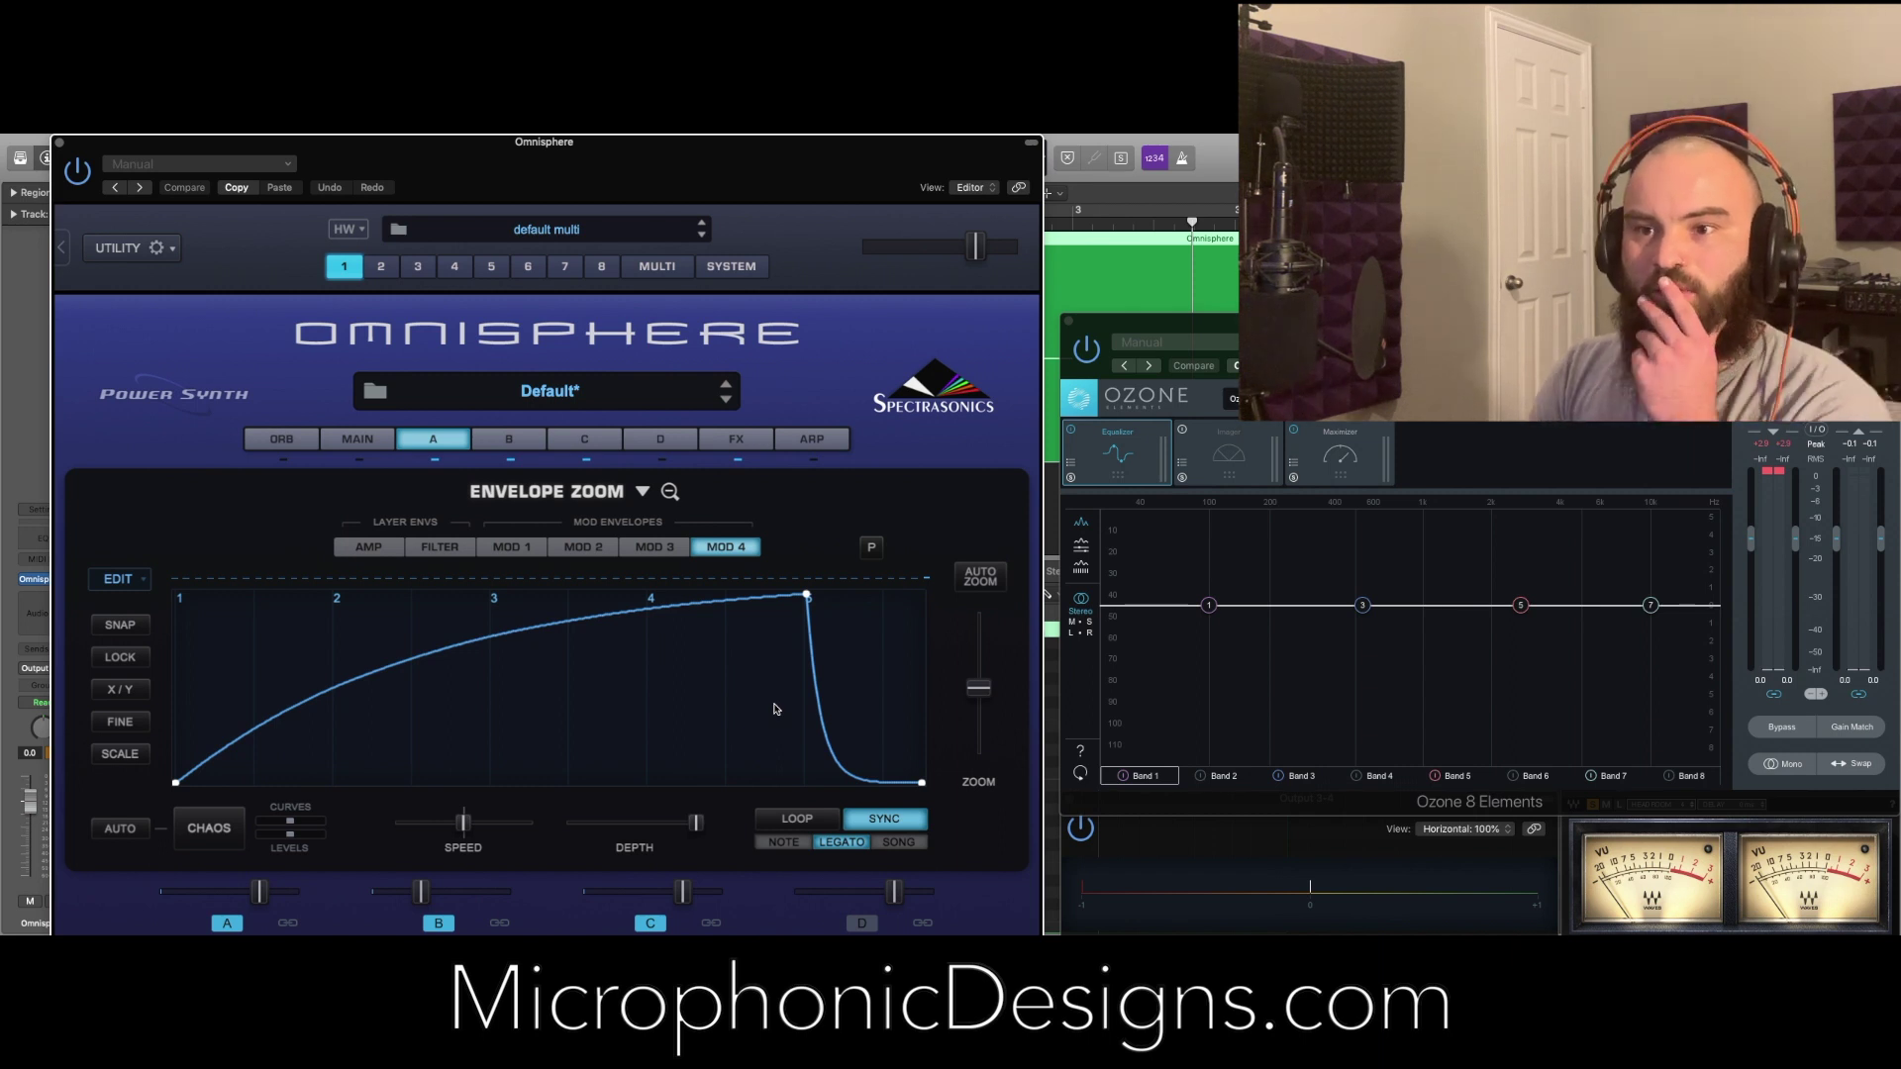
left_click(443, 443)
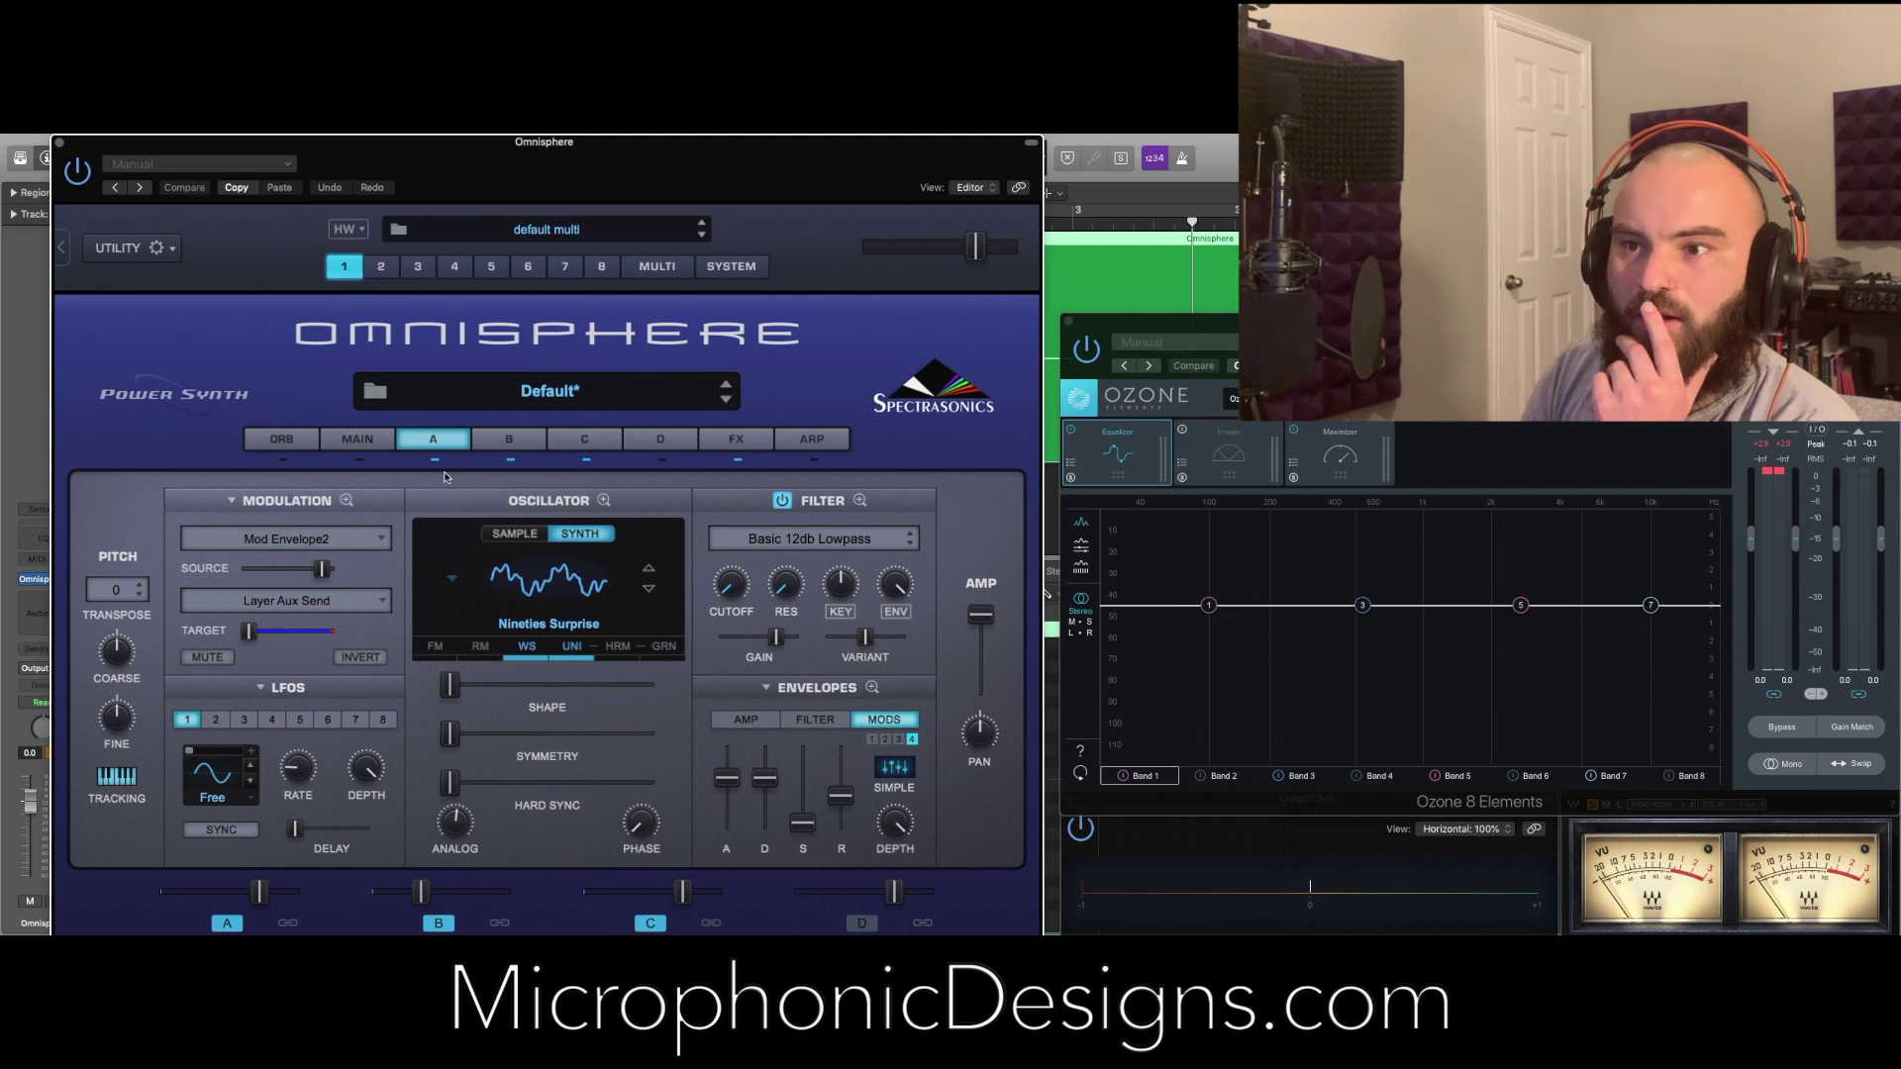
Modulate the mix of layer A's BPM Delay with an LFO
left_click(734, 439)
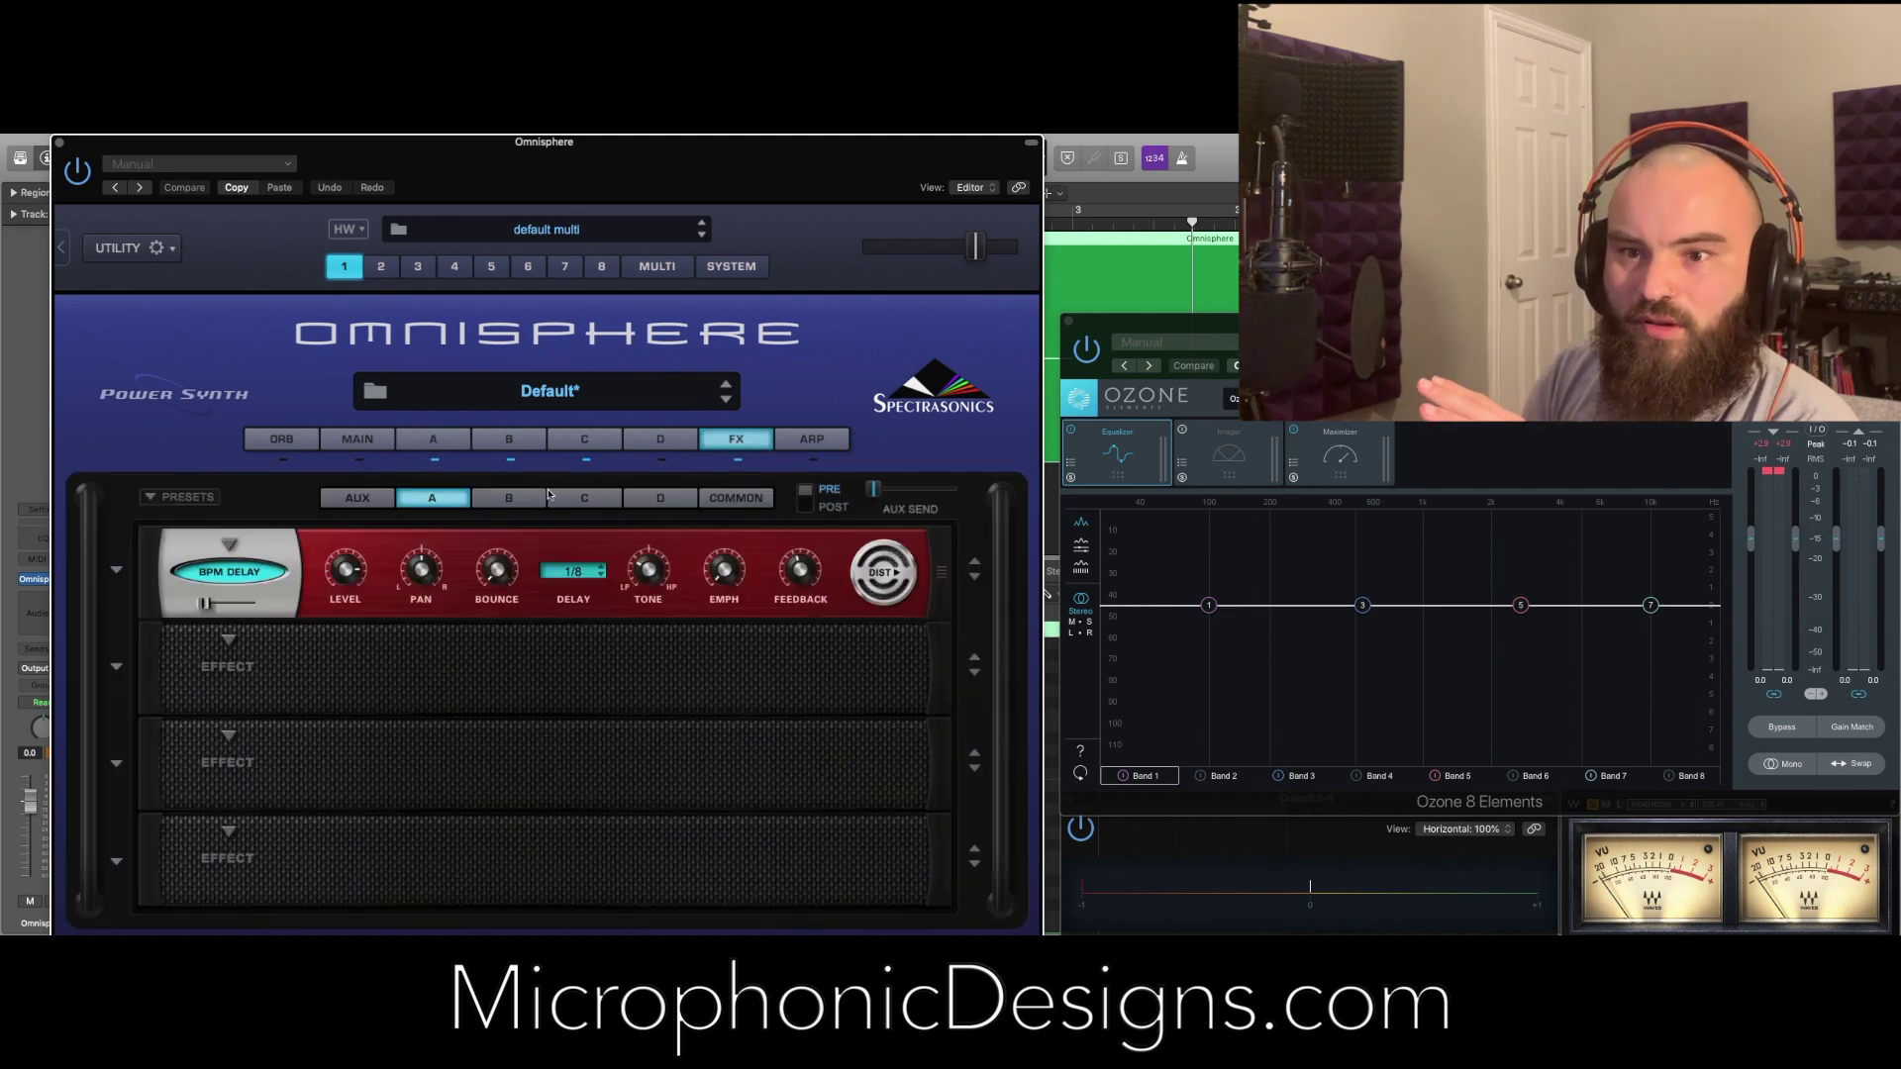
right_click(205, 605)
mouse_move(287, 630)
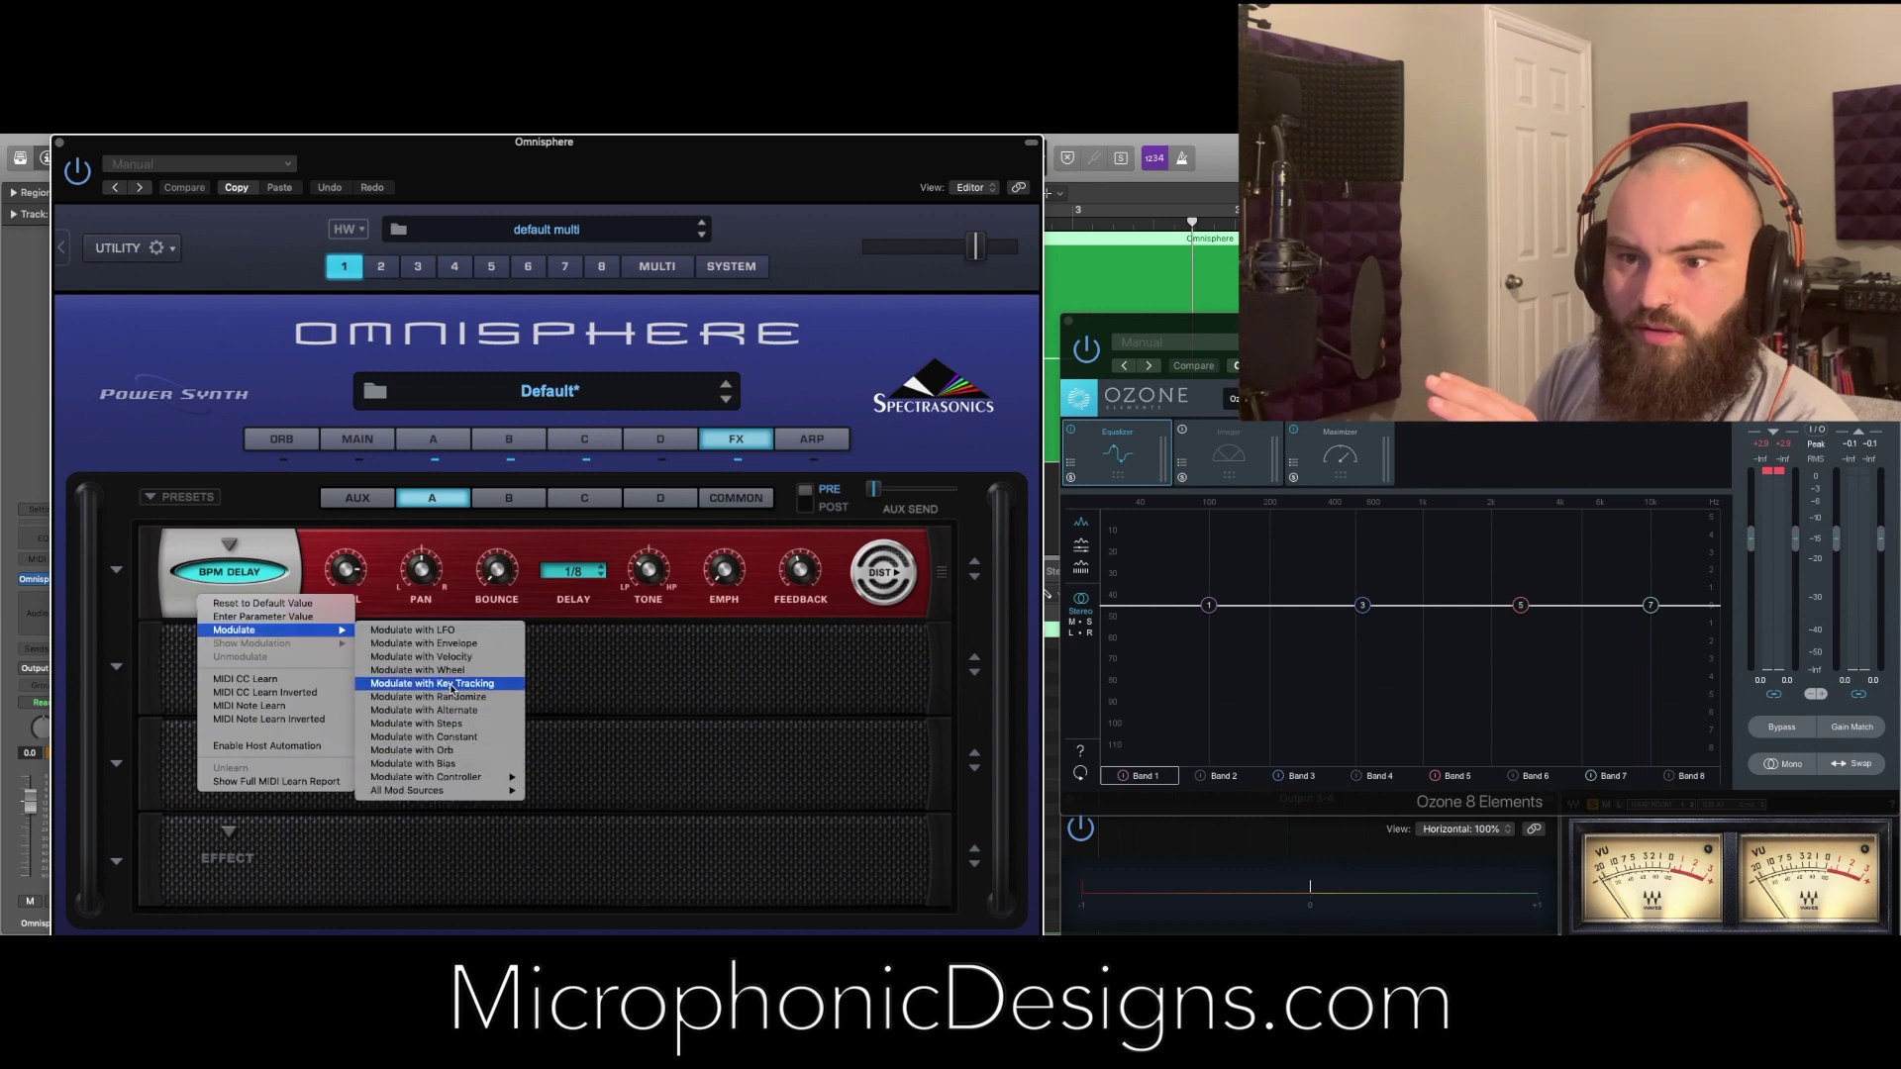
left_click(466, 630)
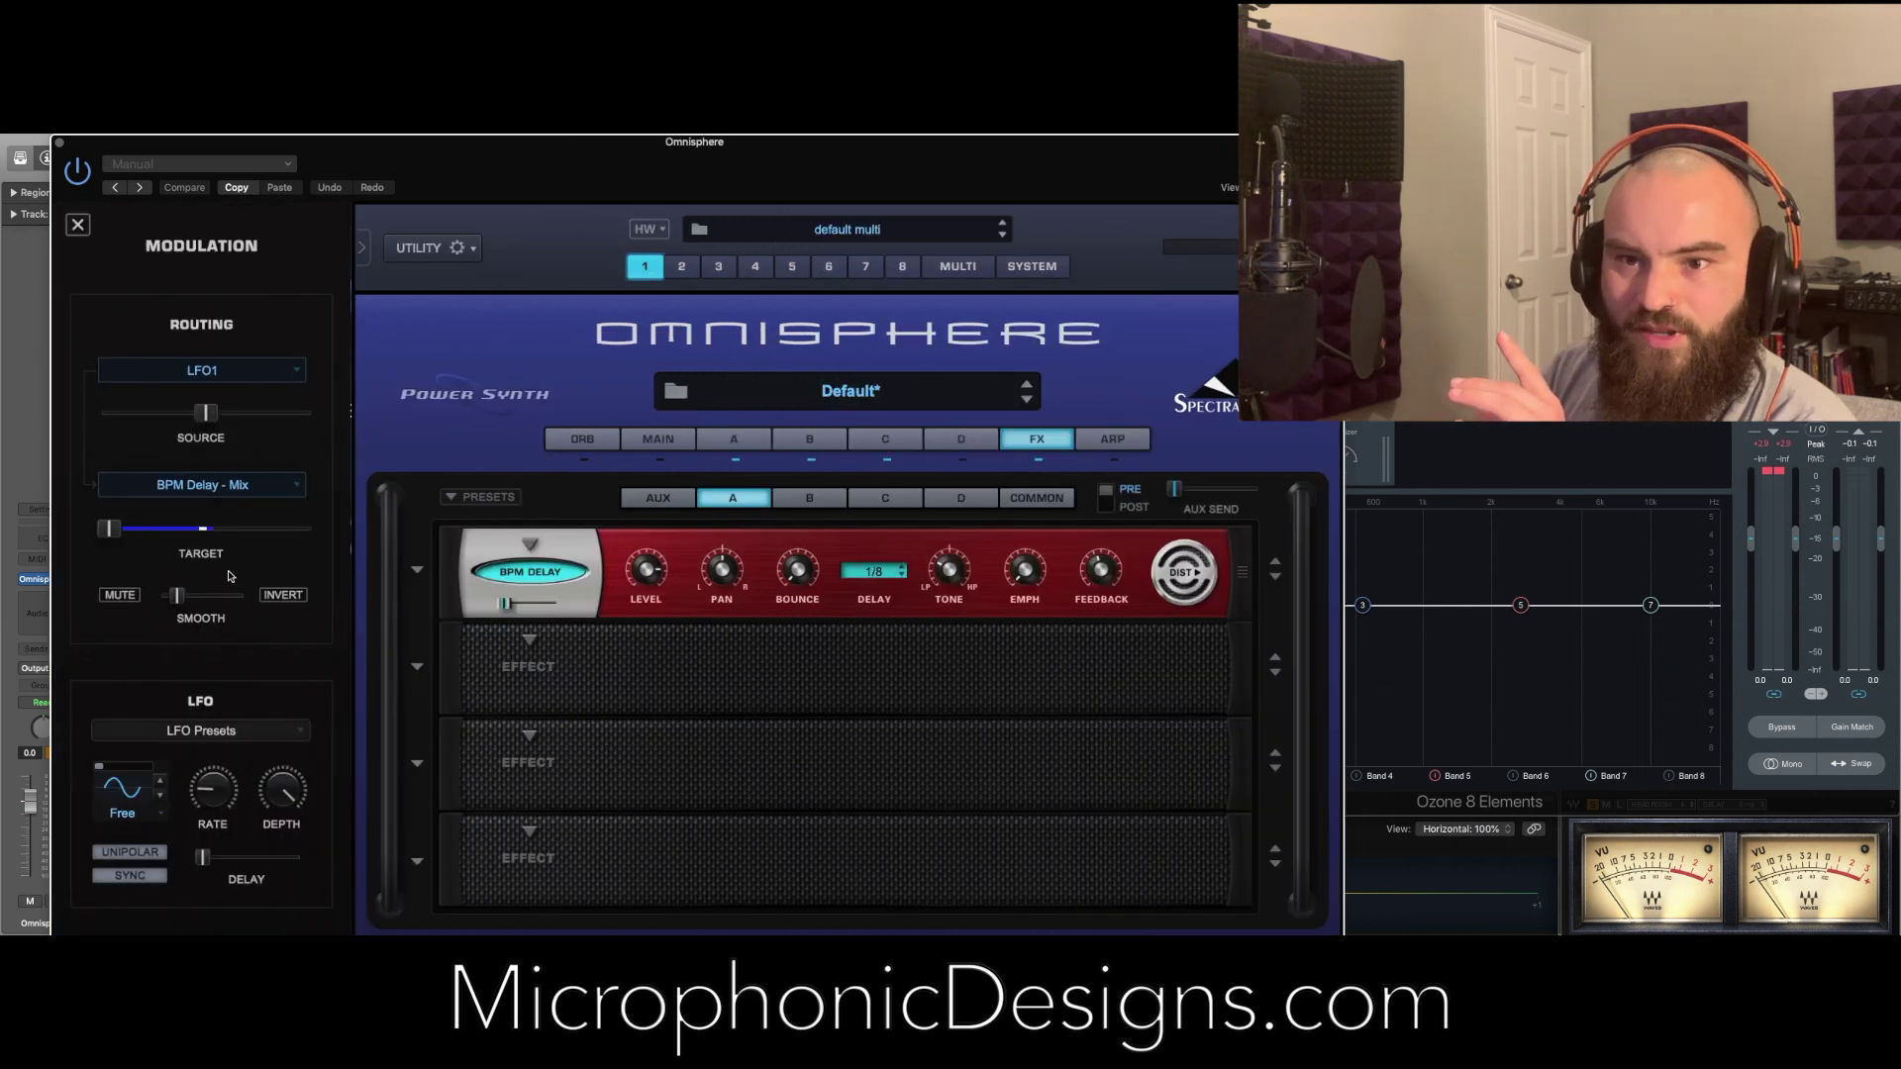
Try the Reverse Saw waveform on LFO1 and settle on Saw for the delay mix modulation
left_click(131, 792)
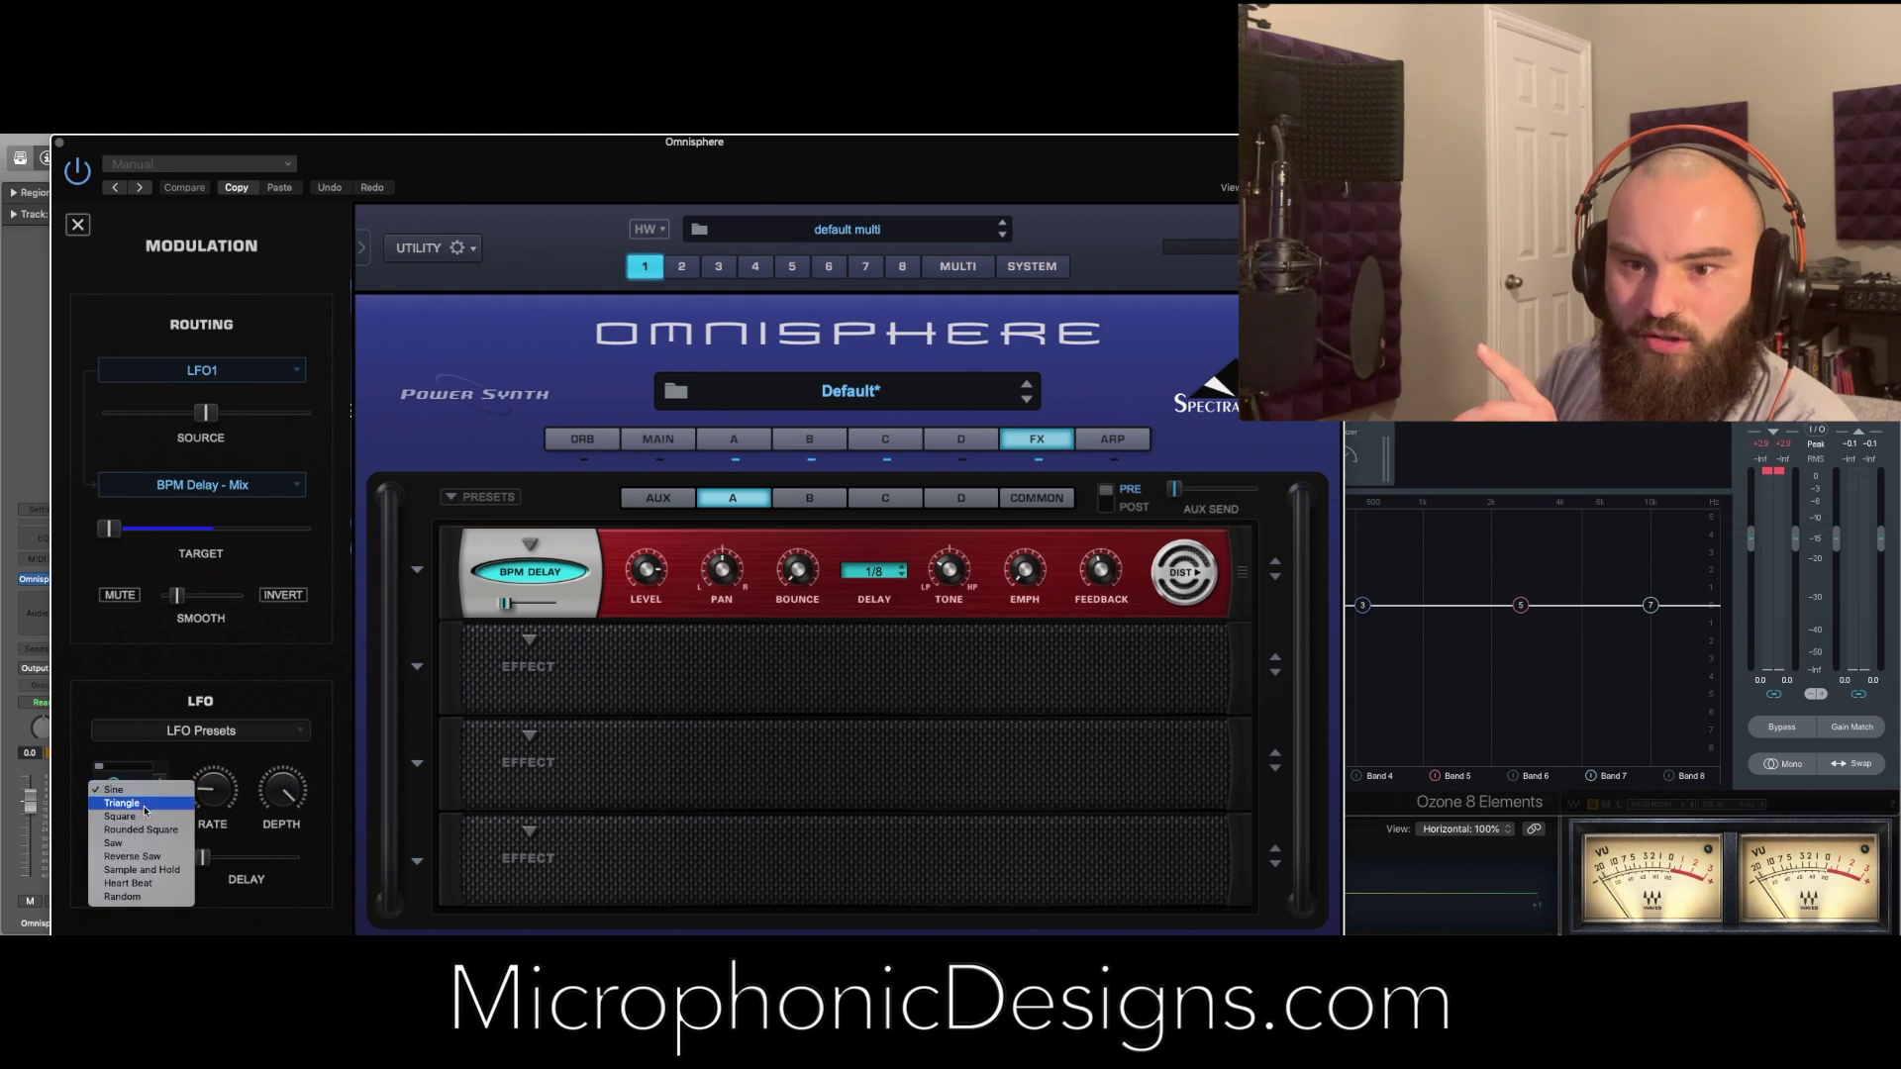
left_click(146, 856)
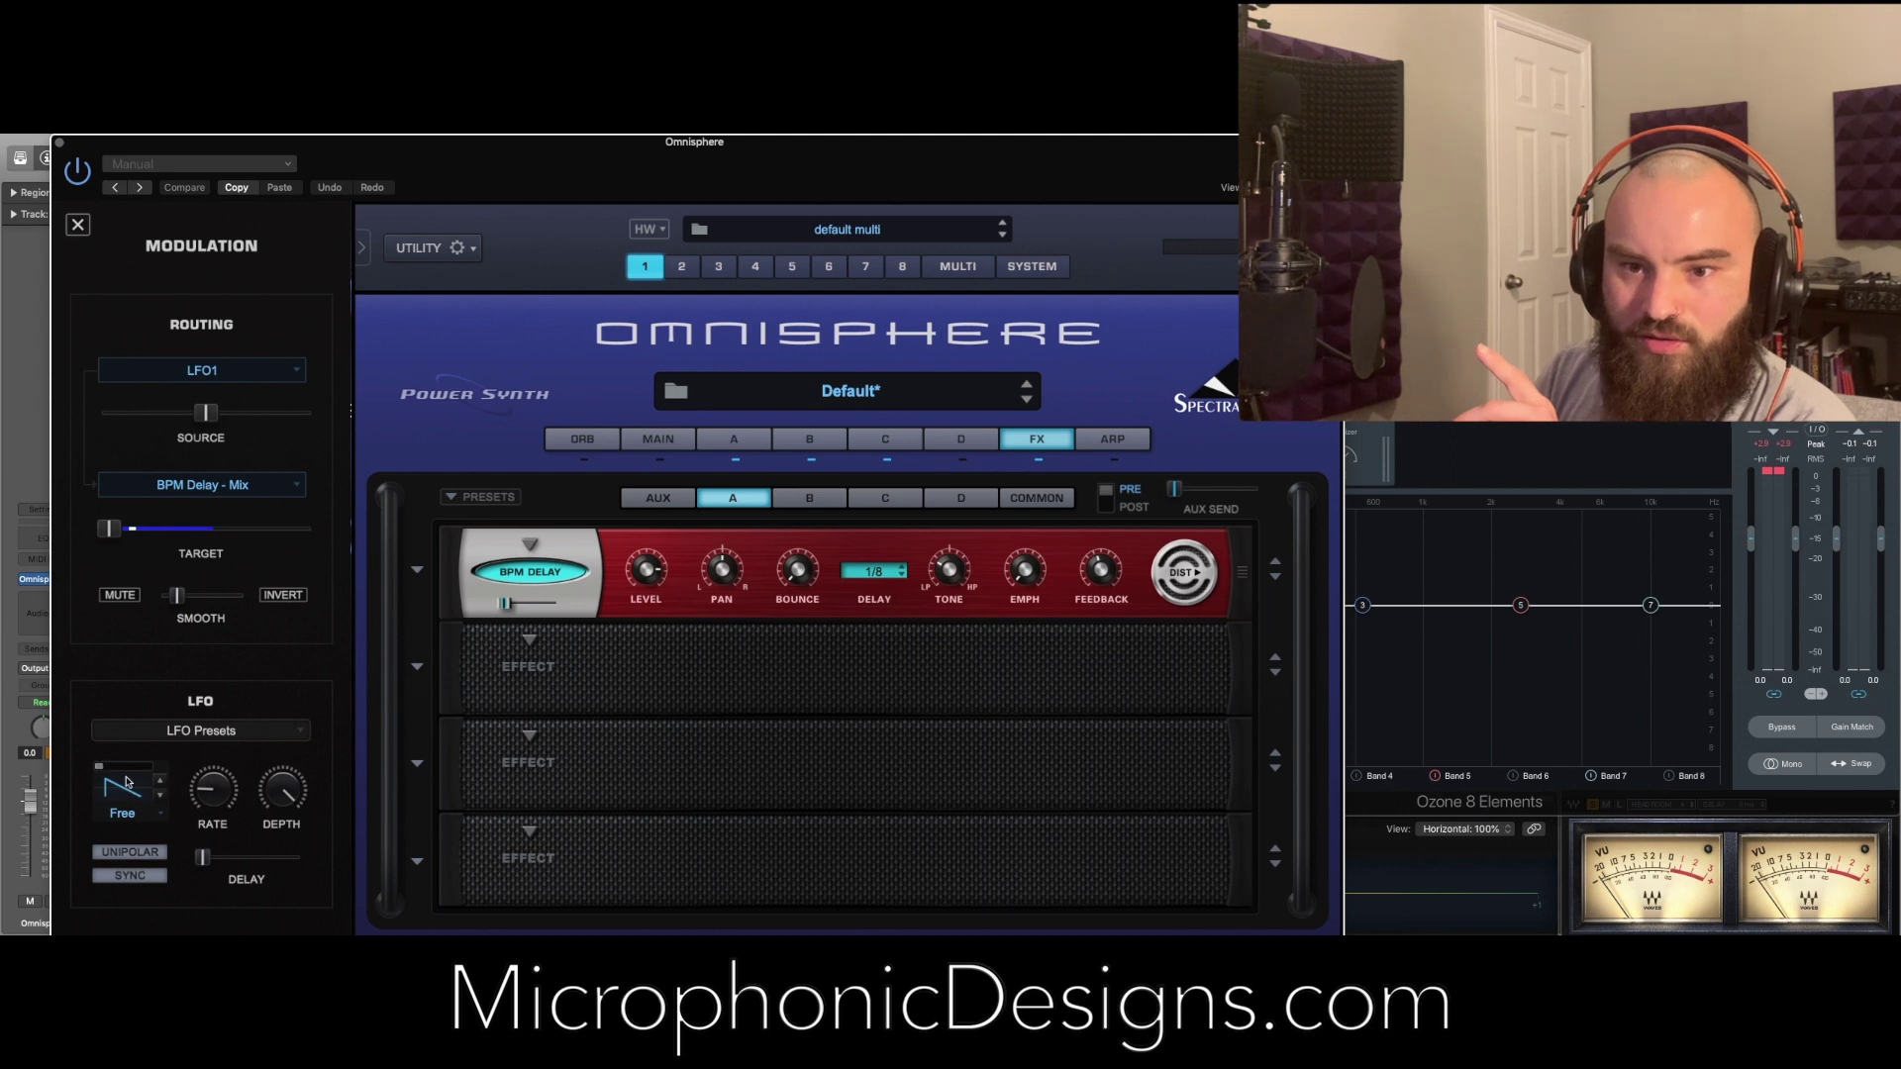
left_click(126, 782)
left_click(115, 805)
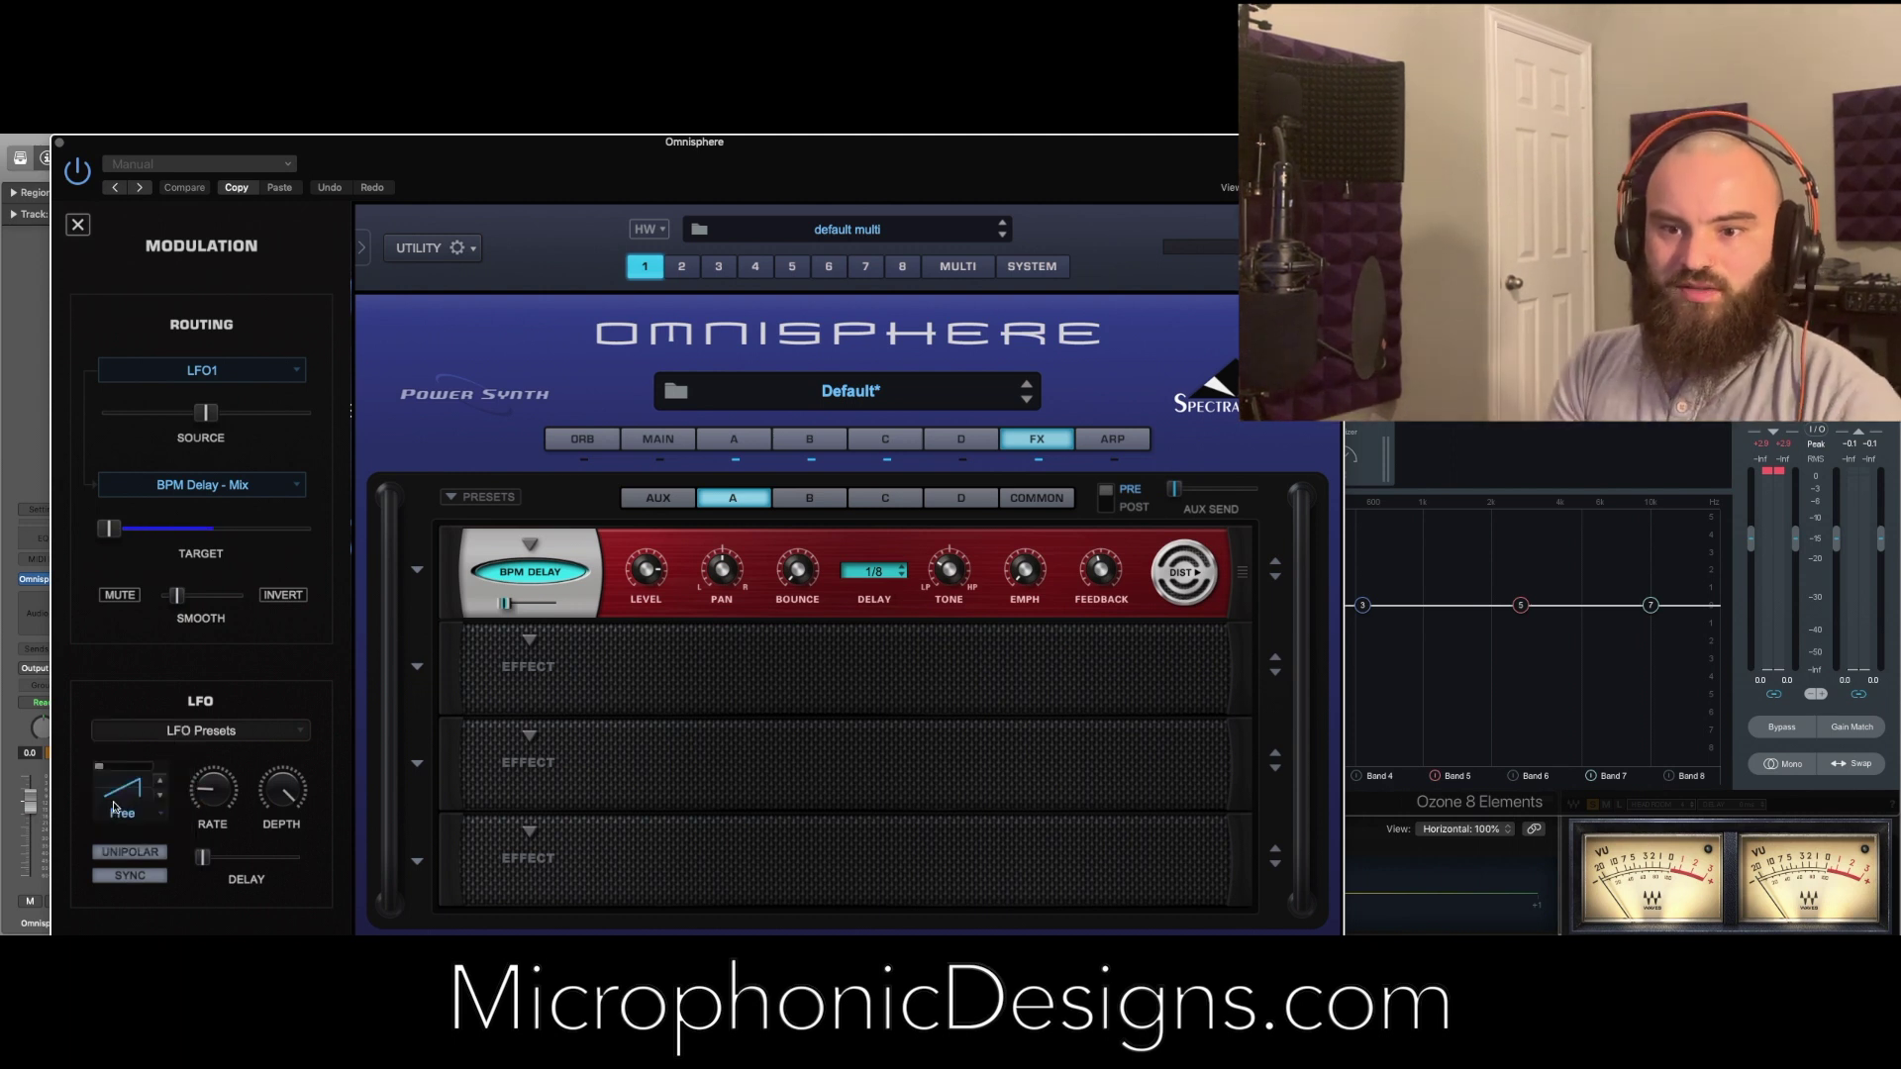
Sync LFO1 to the tempo, raising its rate, and play the patch to audition the modulated delay
left_click(139, 878)
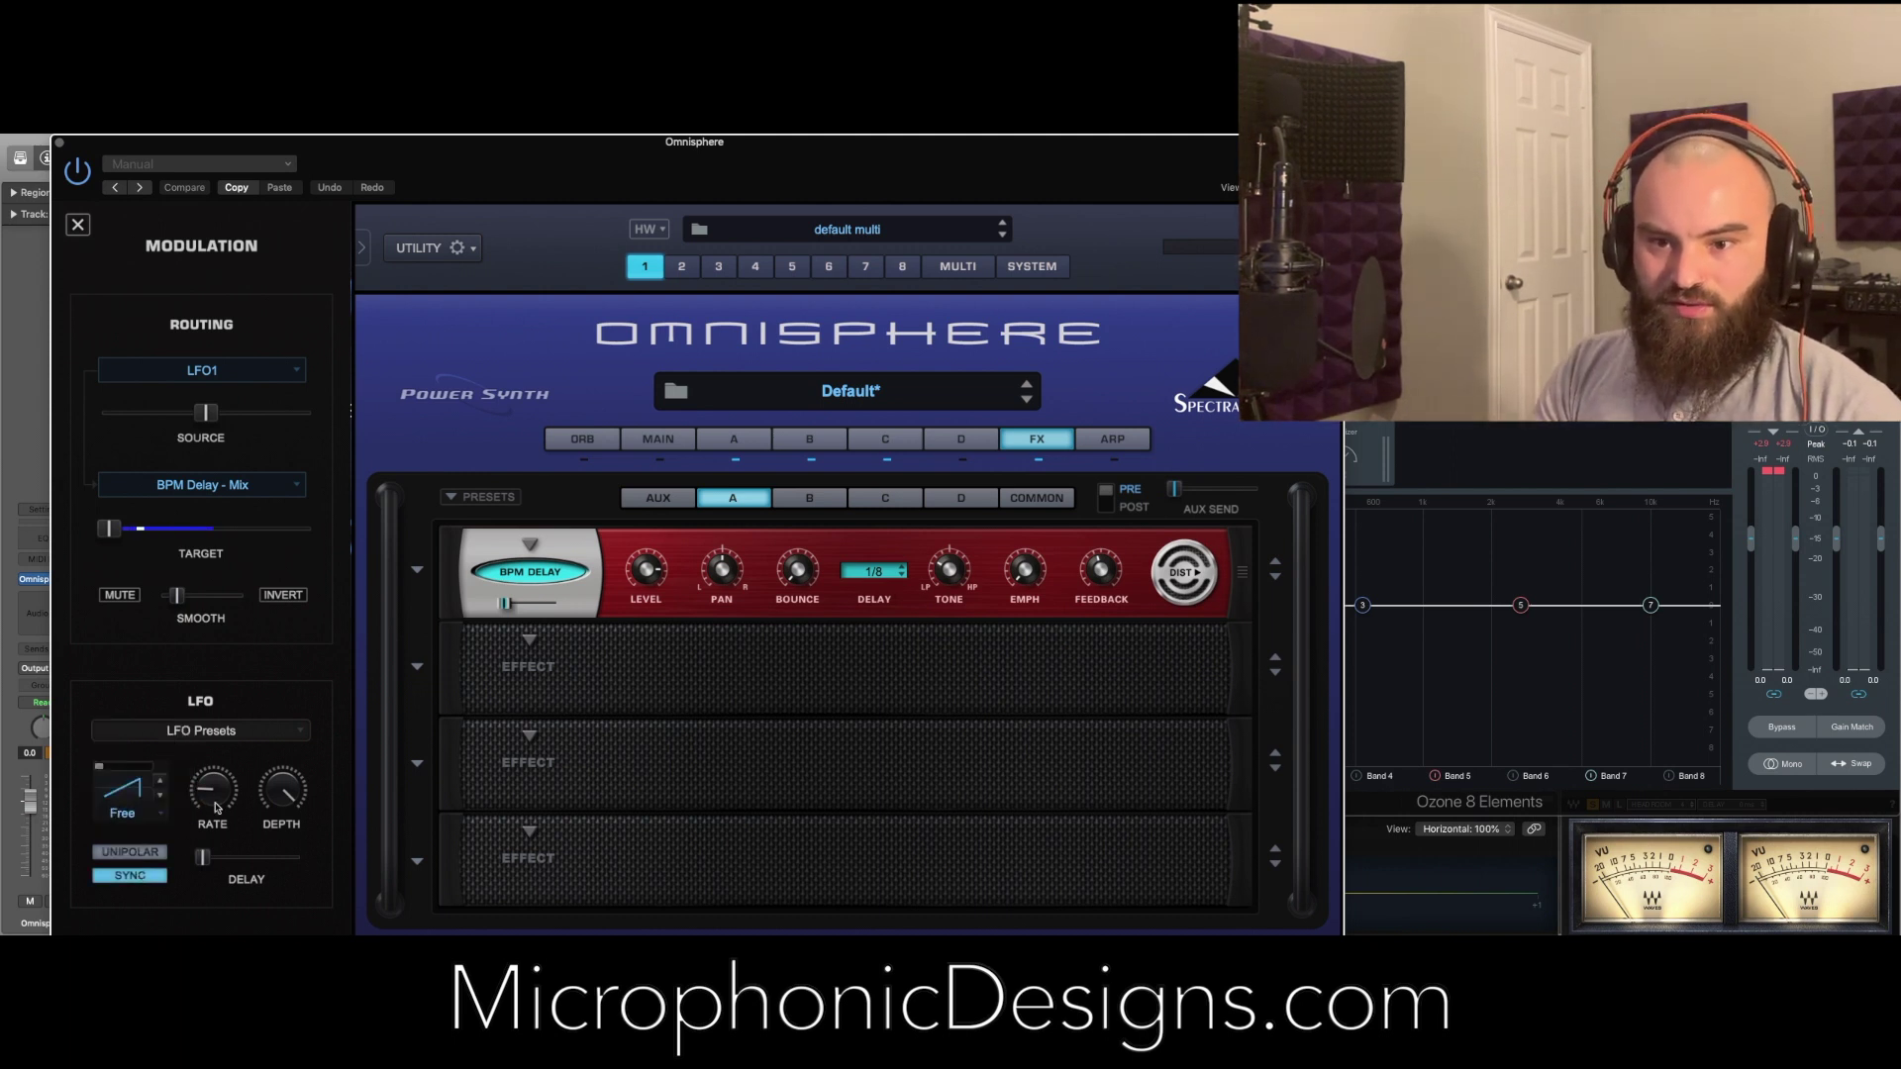
left_click_drag(217, 808, 219, 798)
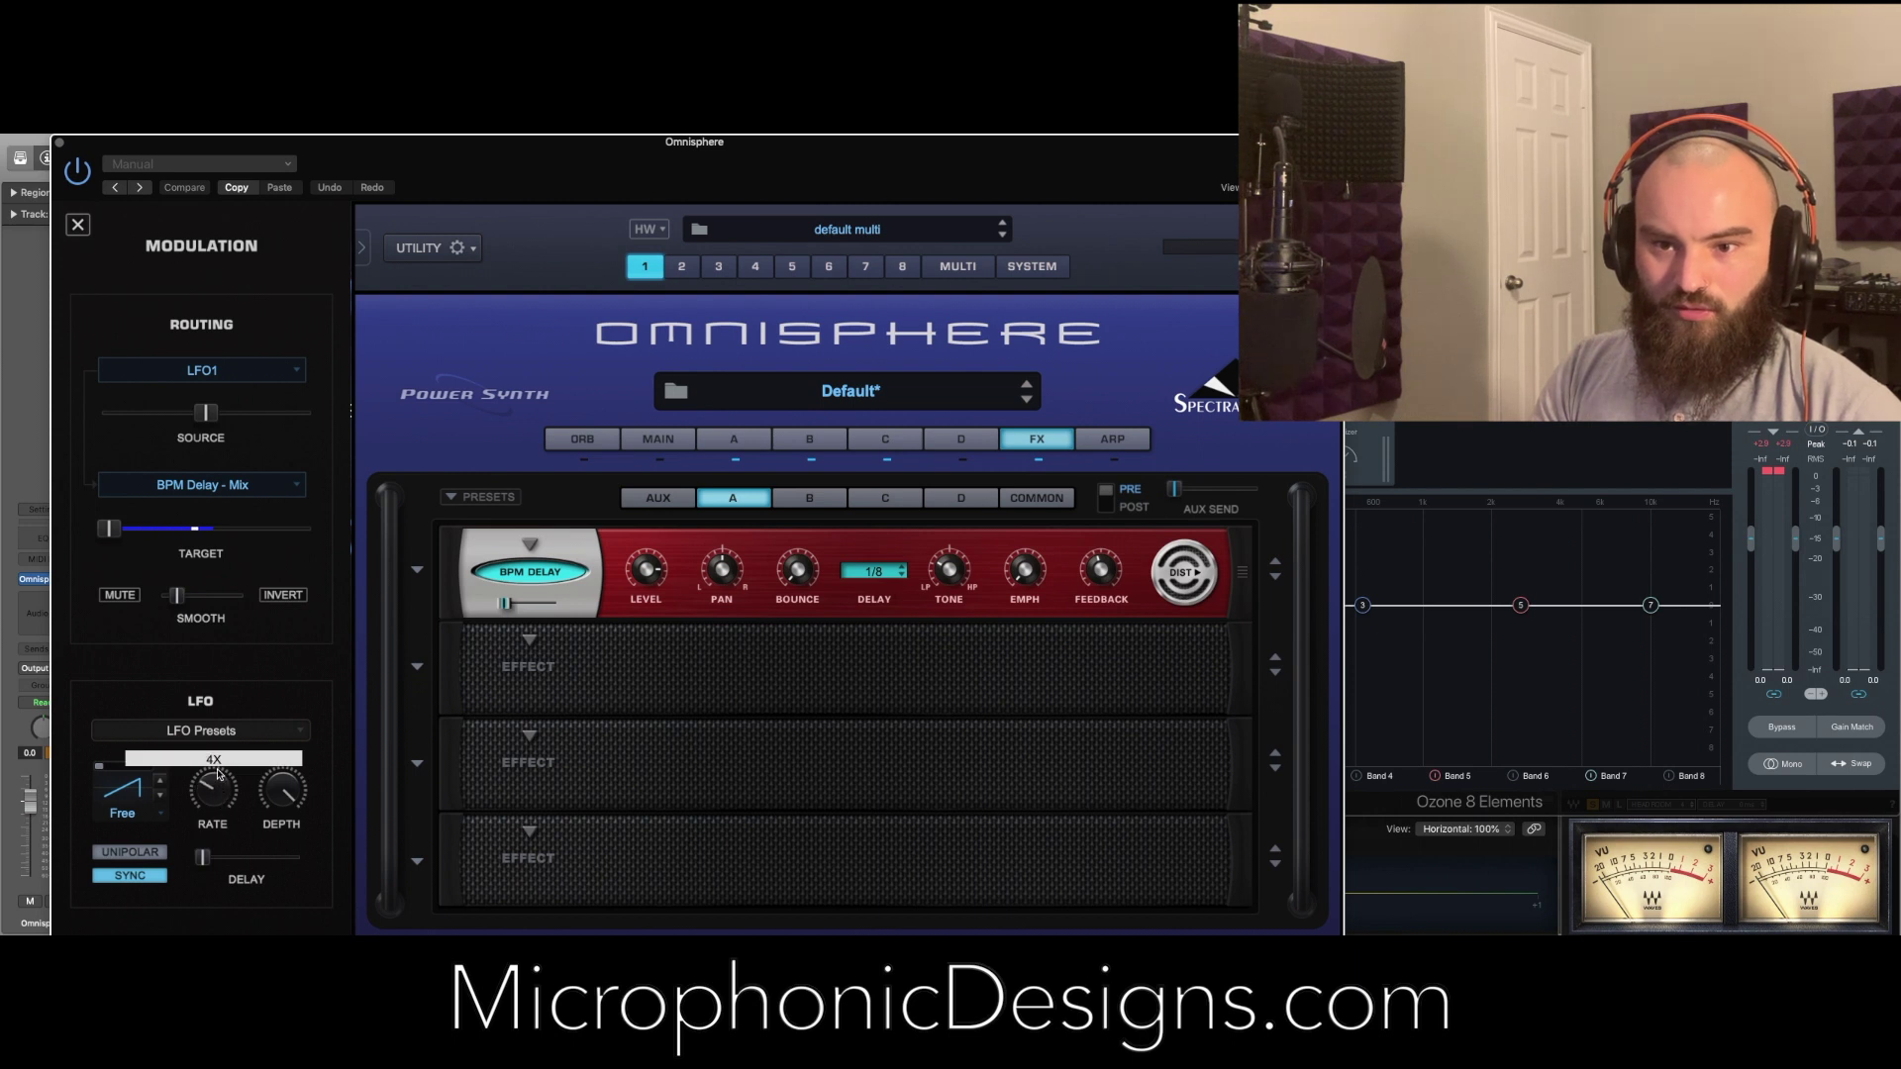
left_click_drag(217, 764, 218, 764)
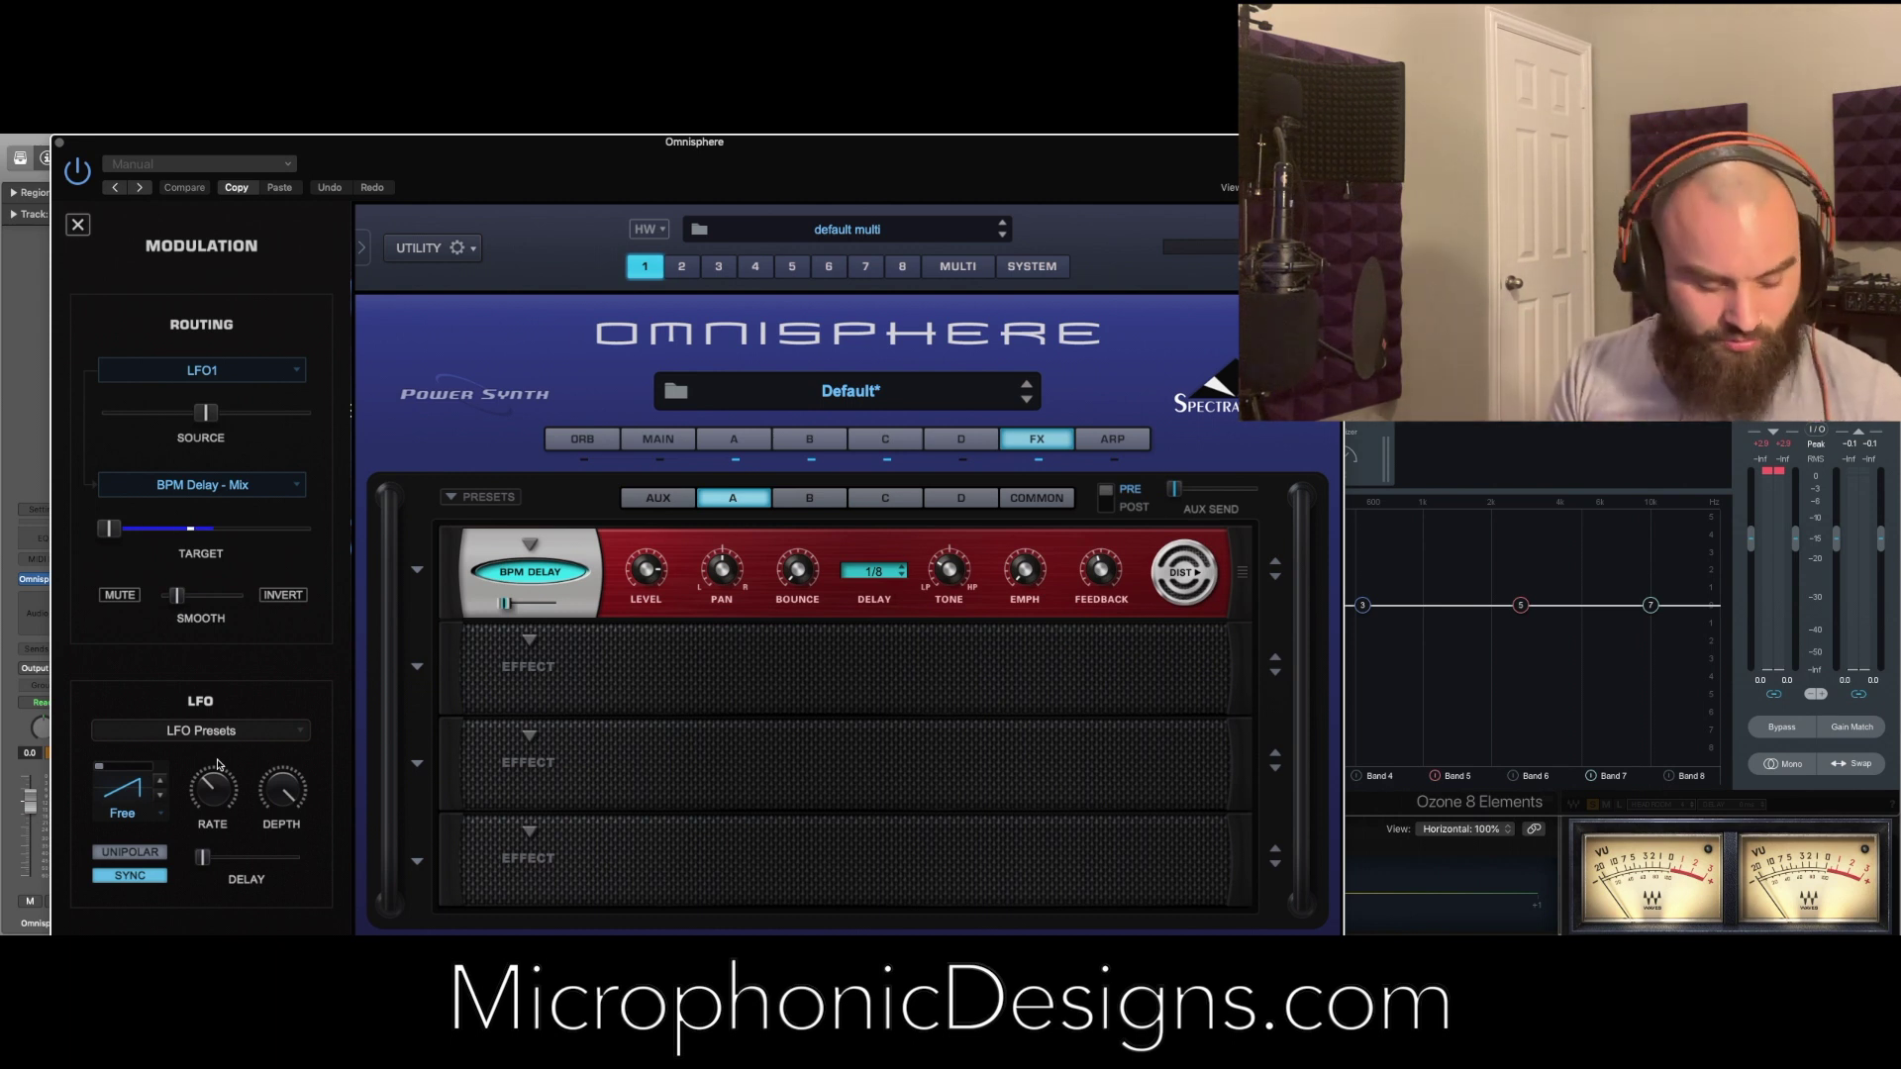
key("space")
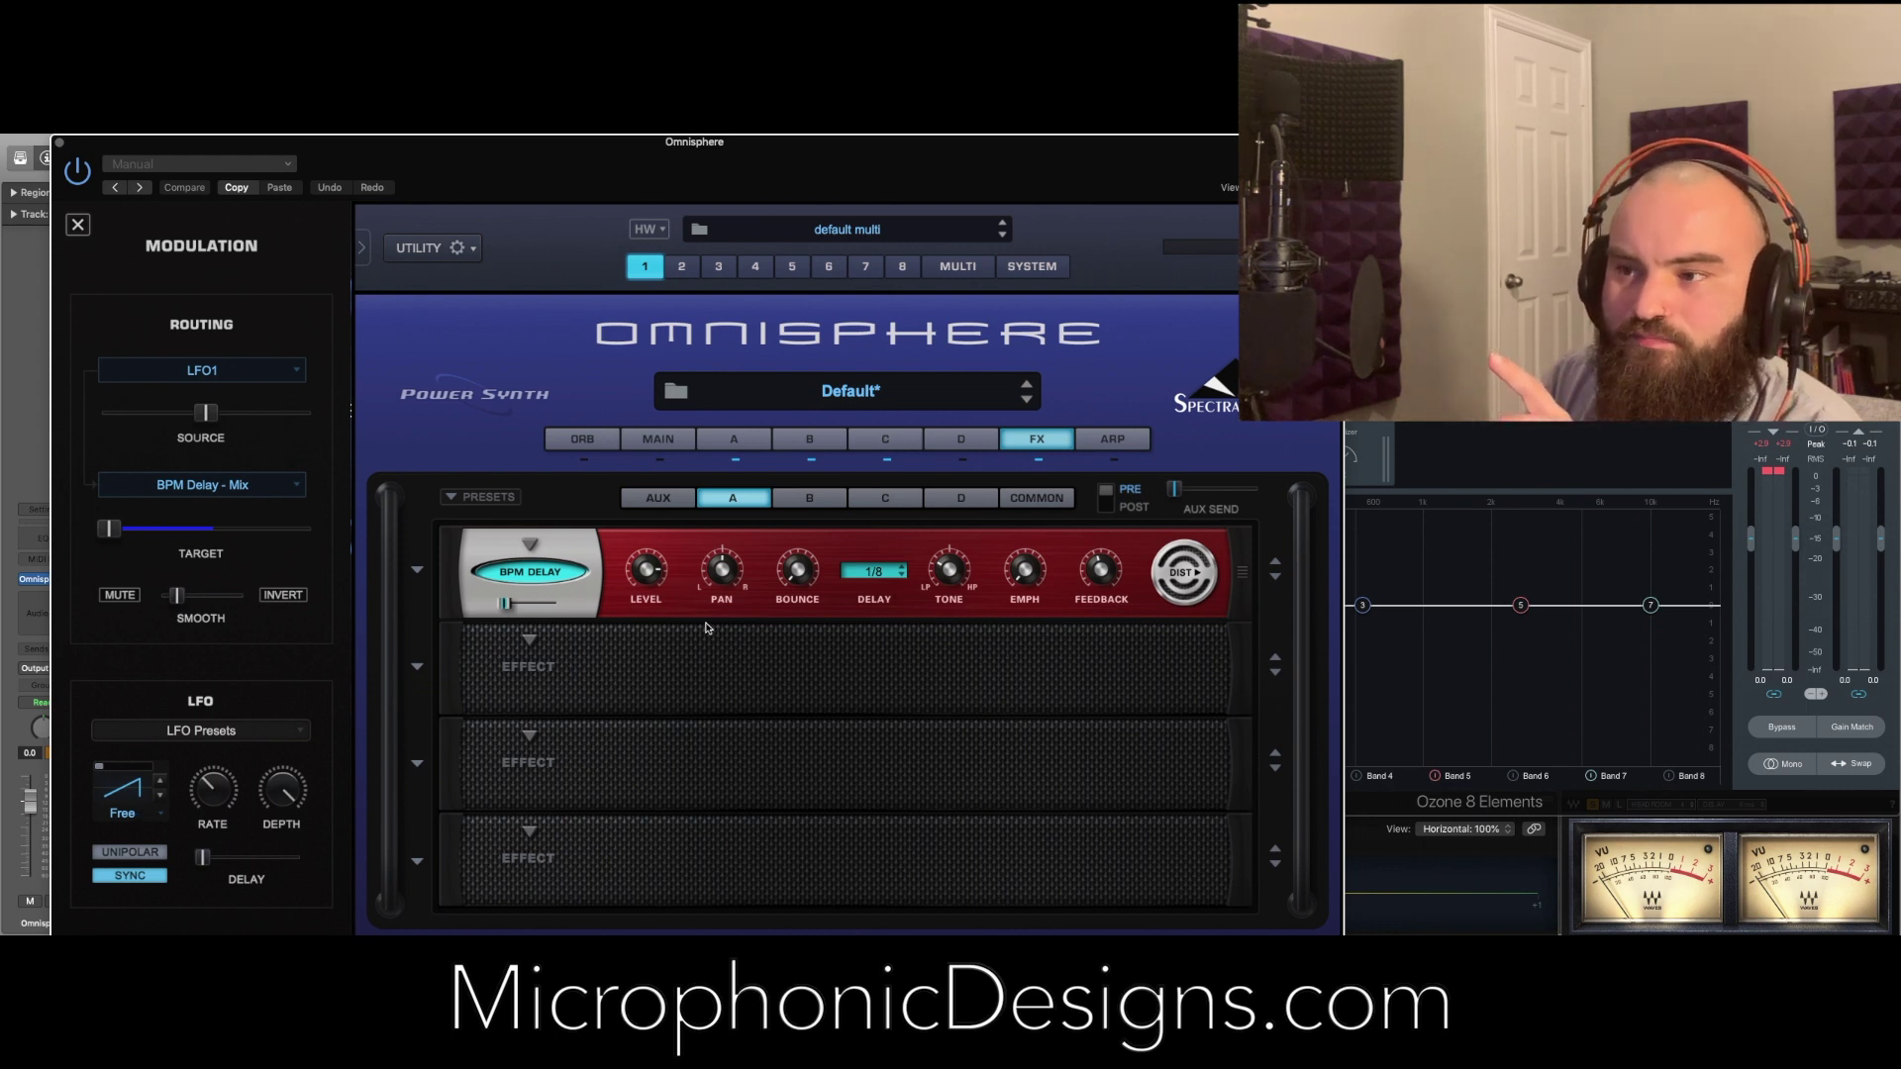
Remove the LFO1 modulation from the mix of layer A's BPM Delay
left_click(660, 499)
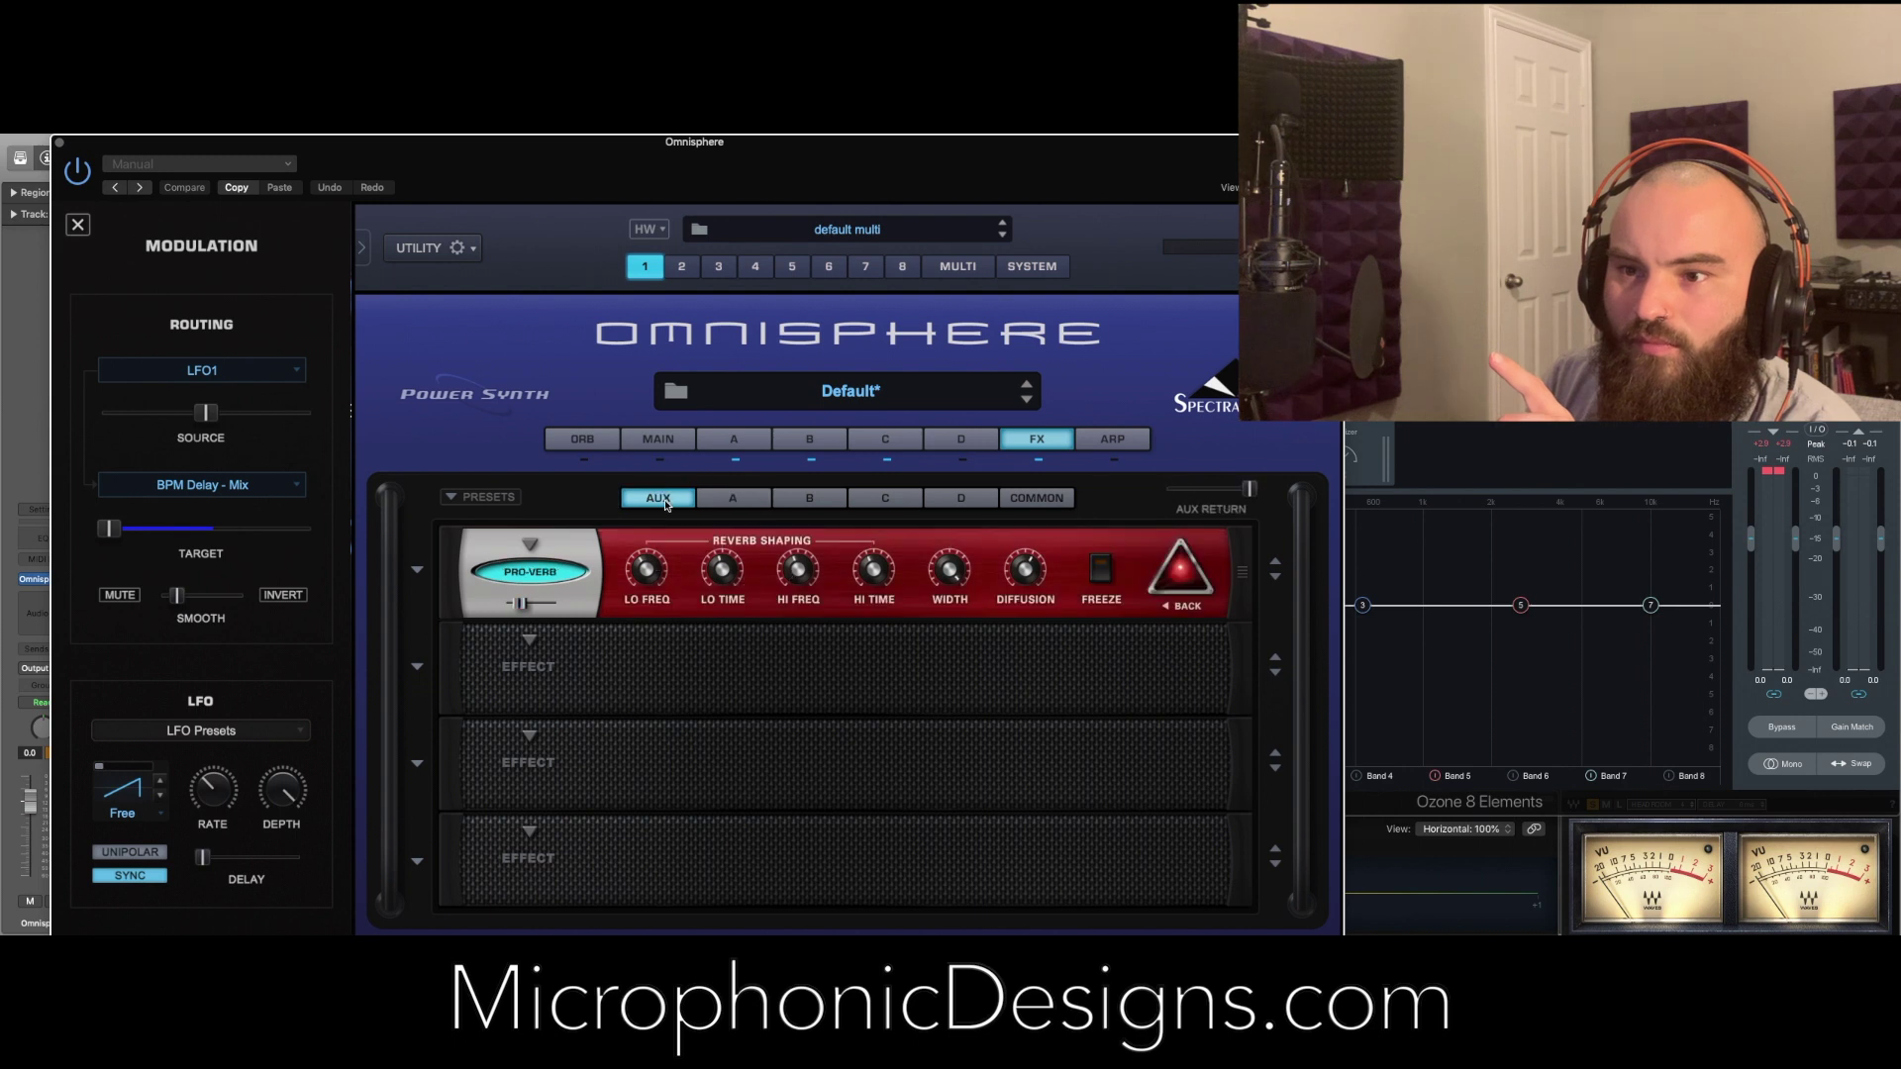
left_click(735, 506)
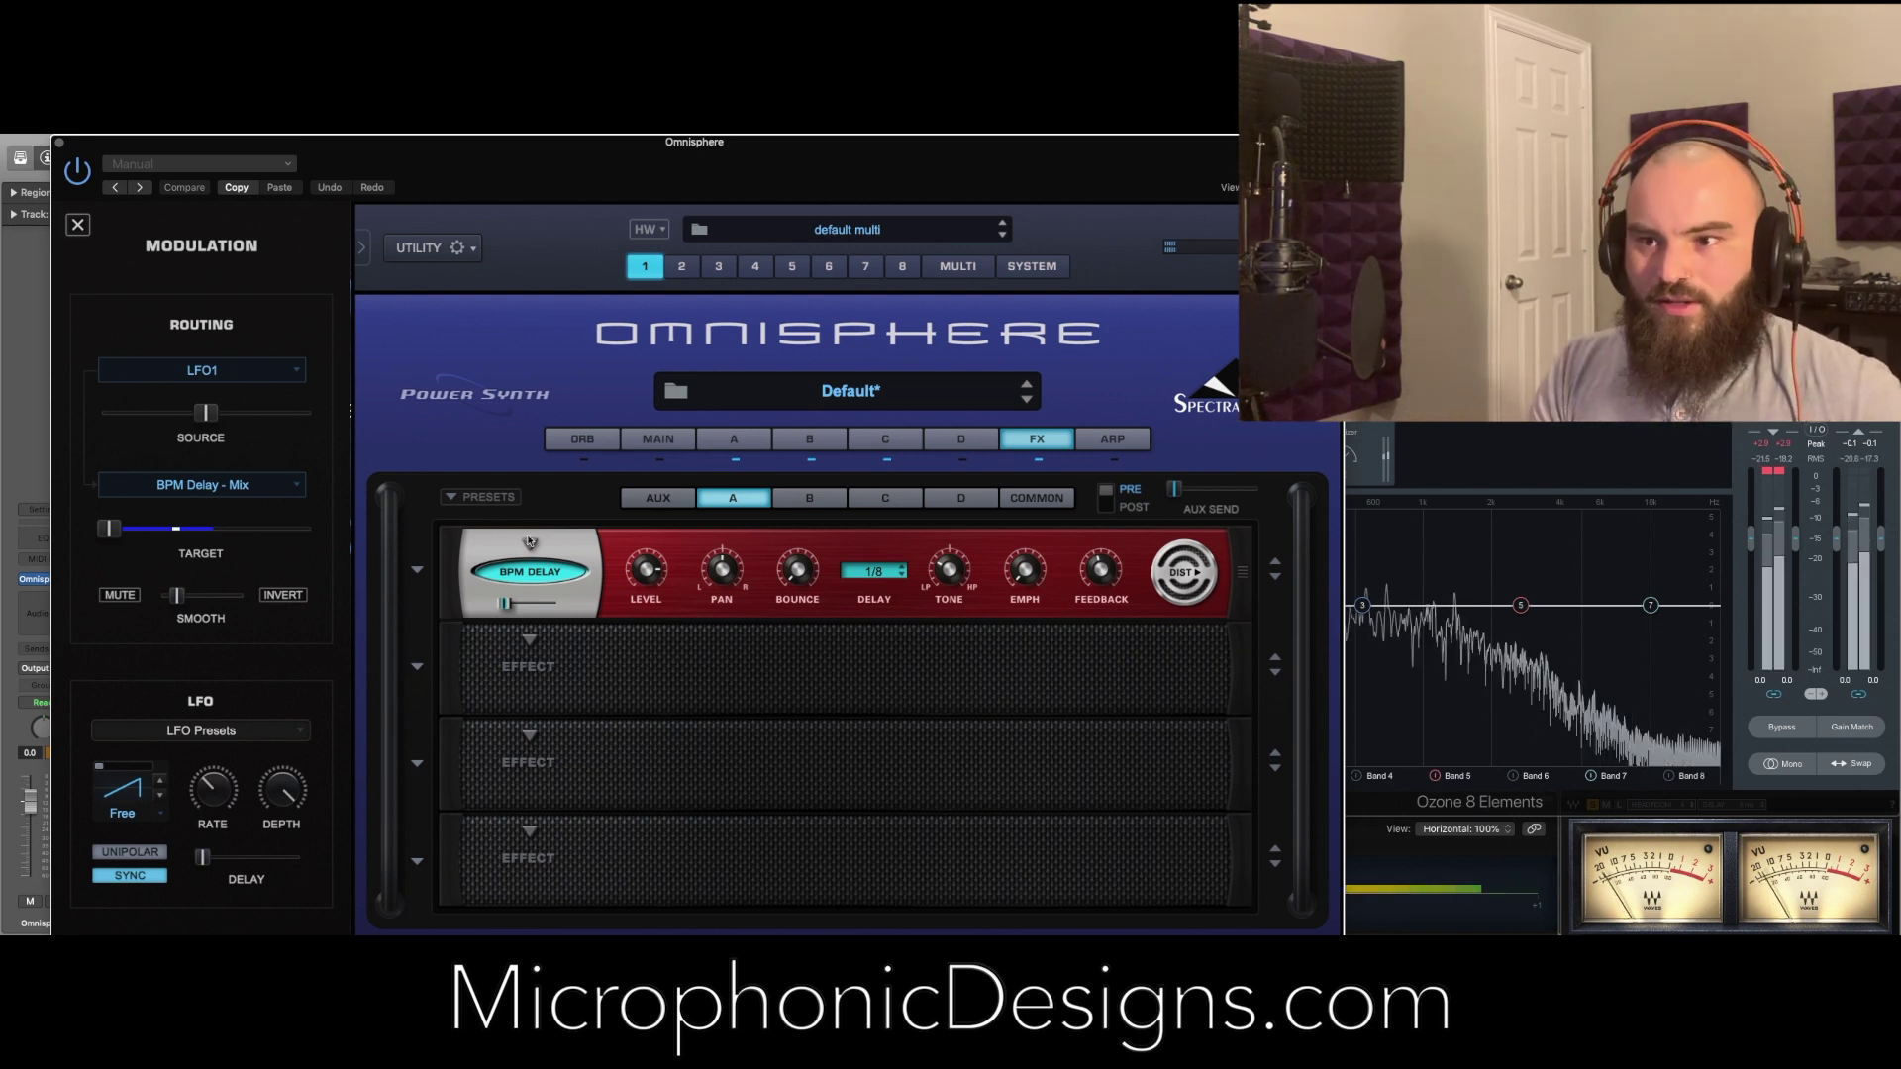
right_click(503, 602)
mouse_move(520, 653)
left_click(680, 651)
right_click(504, 554)
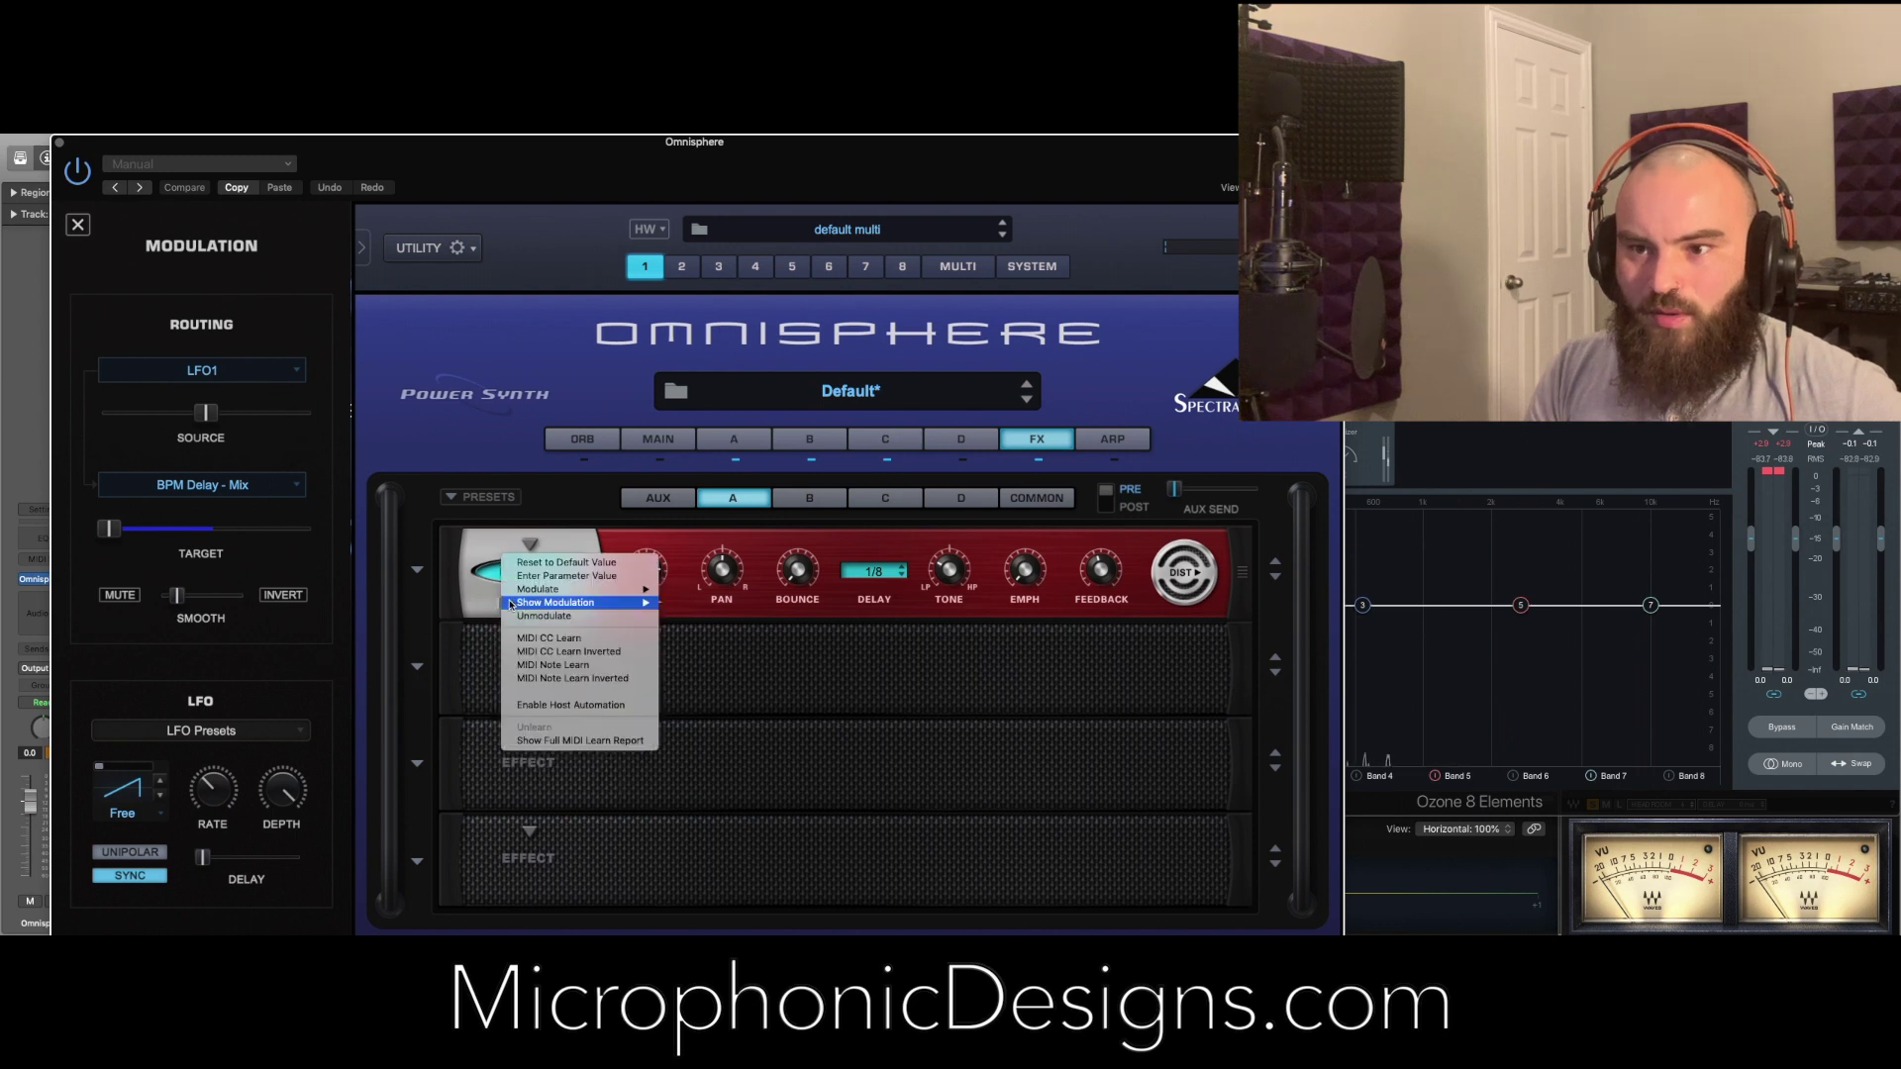
left_click(535, 617)
Insert a PRO-Phaser in the empty common effects slot above the Tube Limiter and lower its mix
left_click_drag(1060, 198, 693, 169)
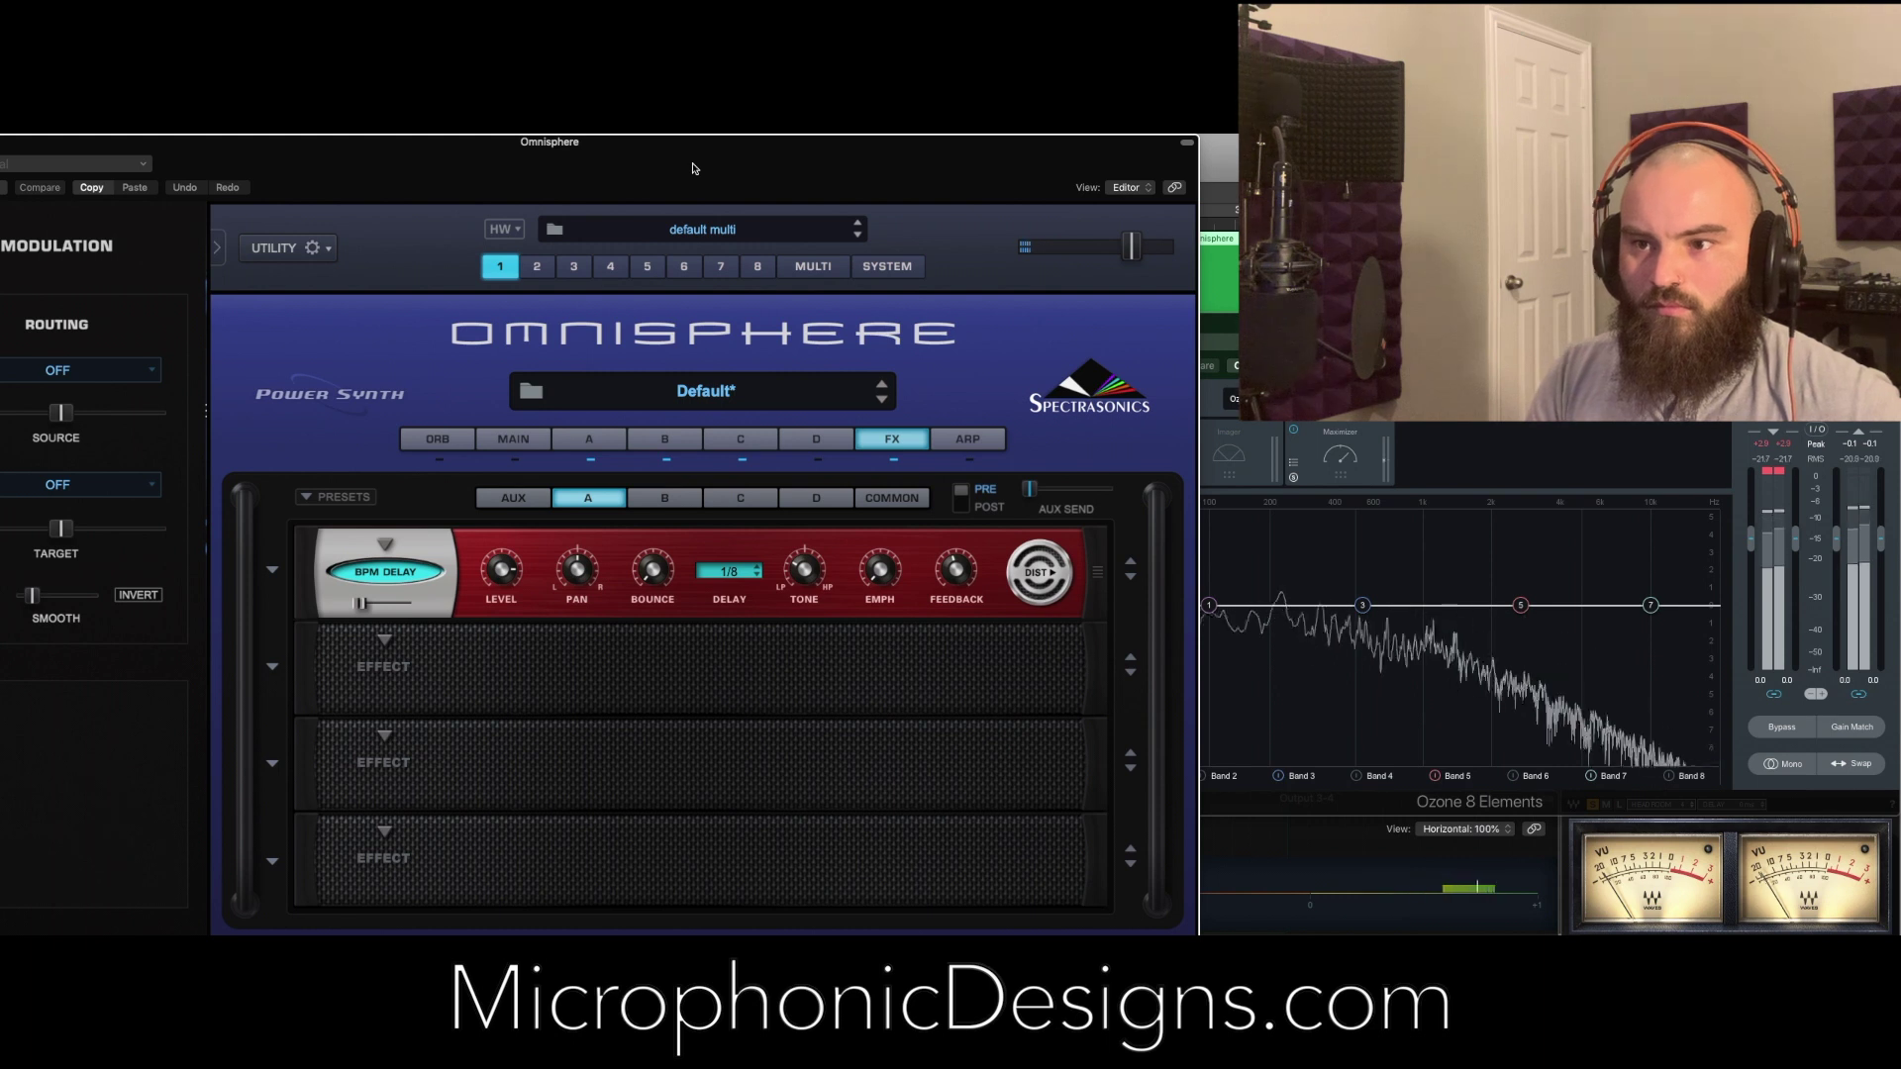
left_click(579, 439)
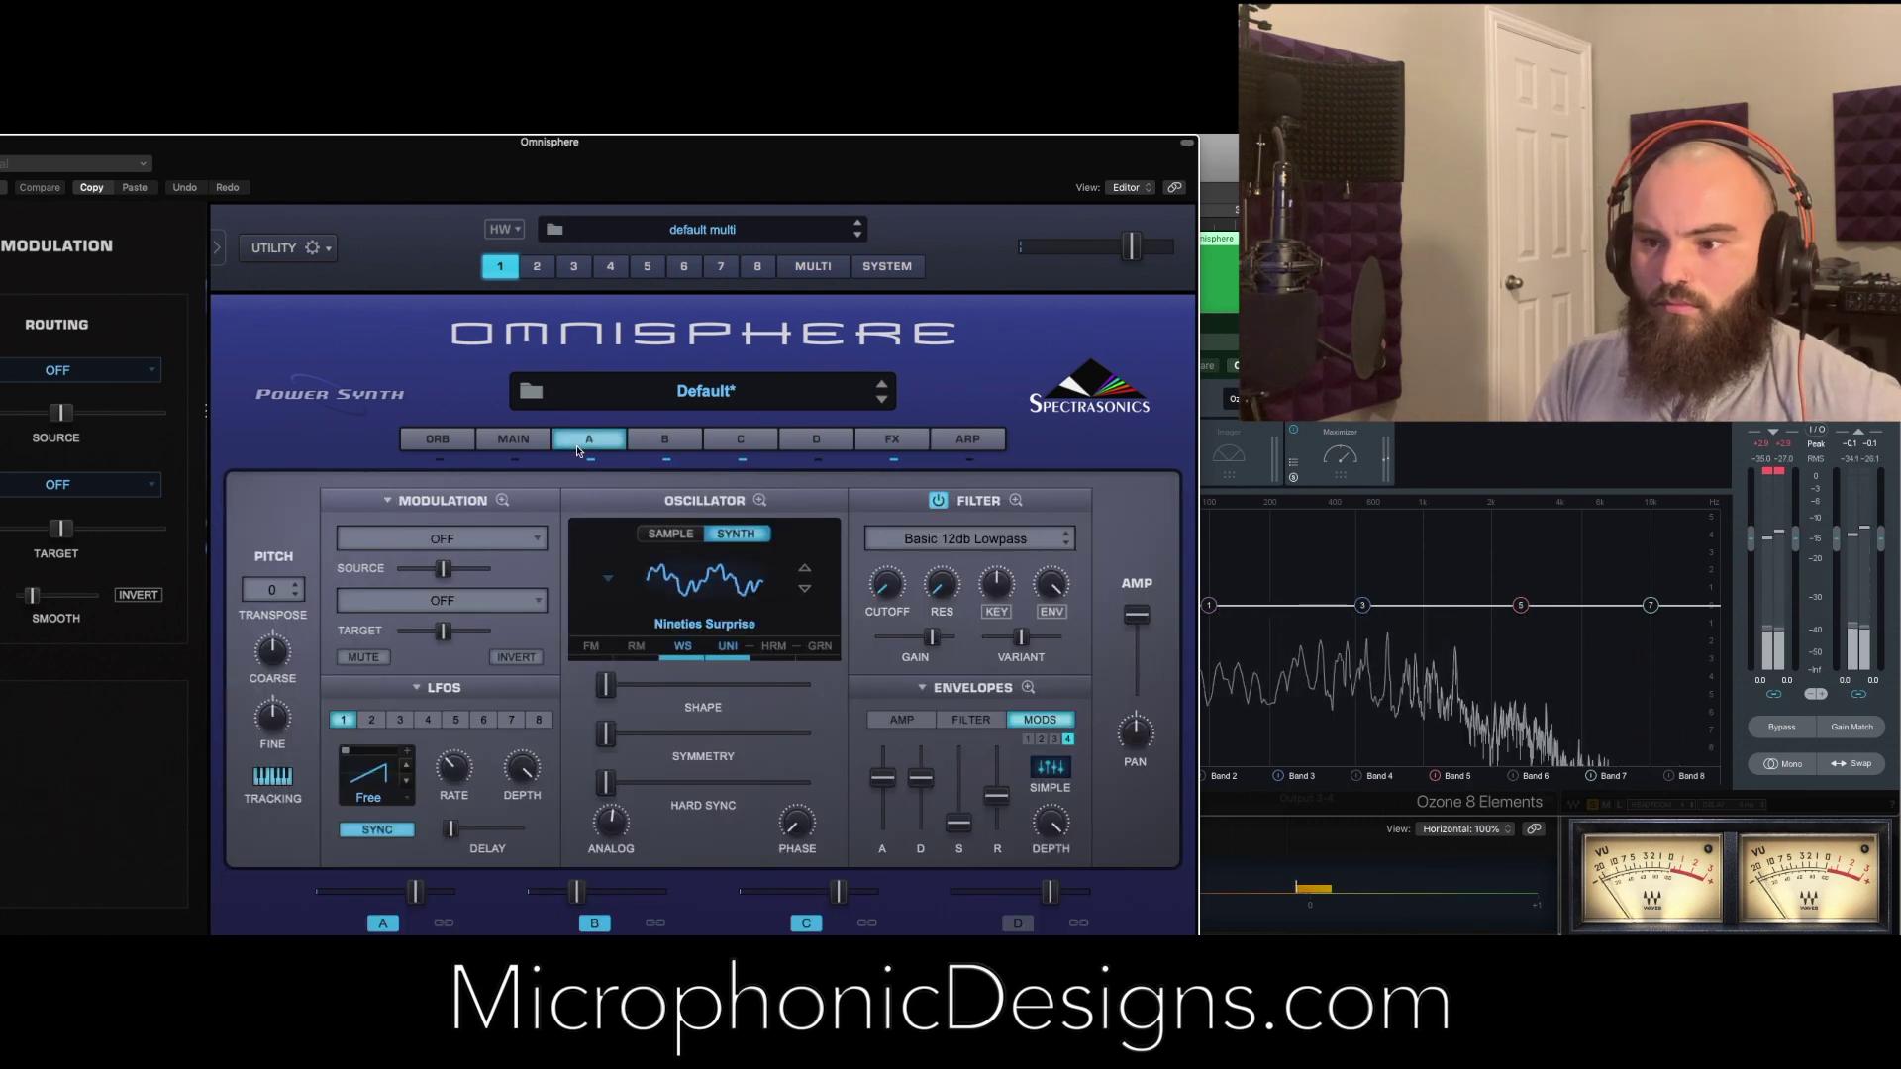
left_click(917, 448)
left_click(892, 498)
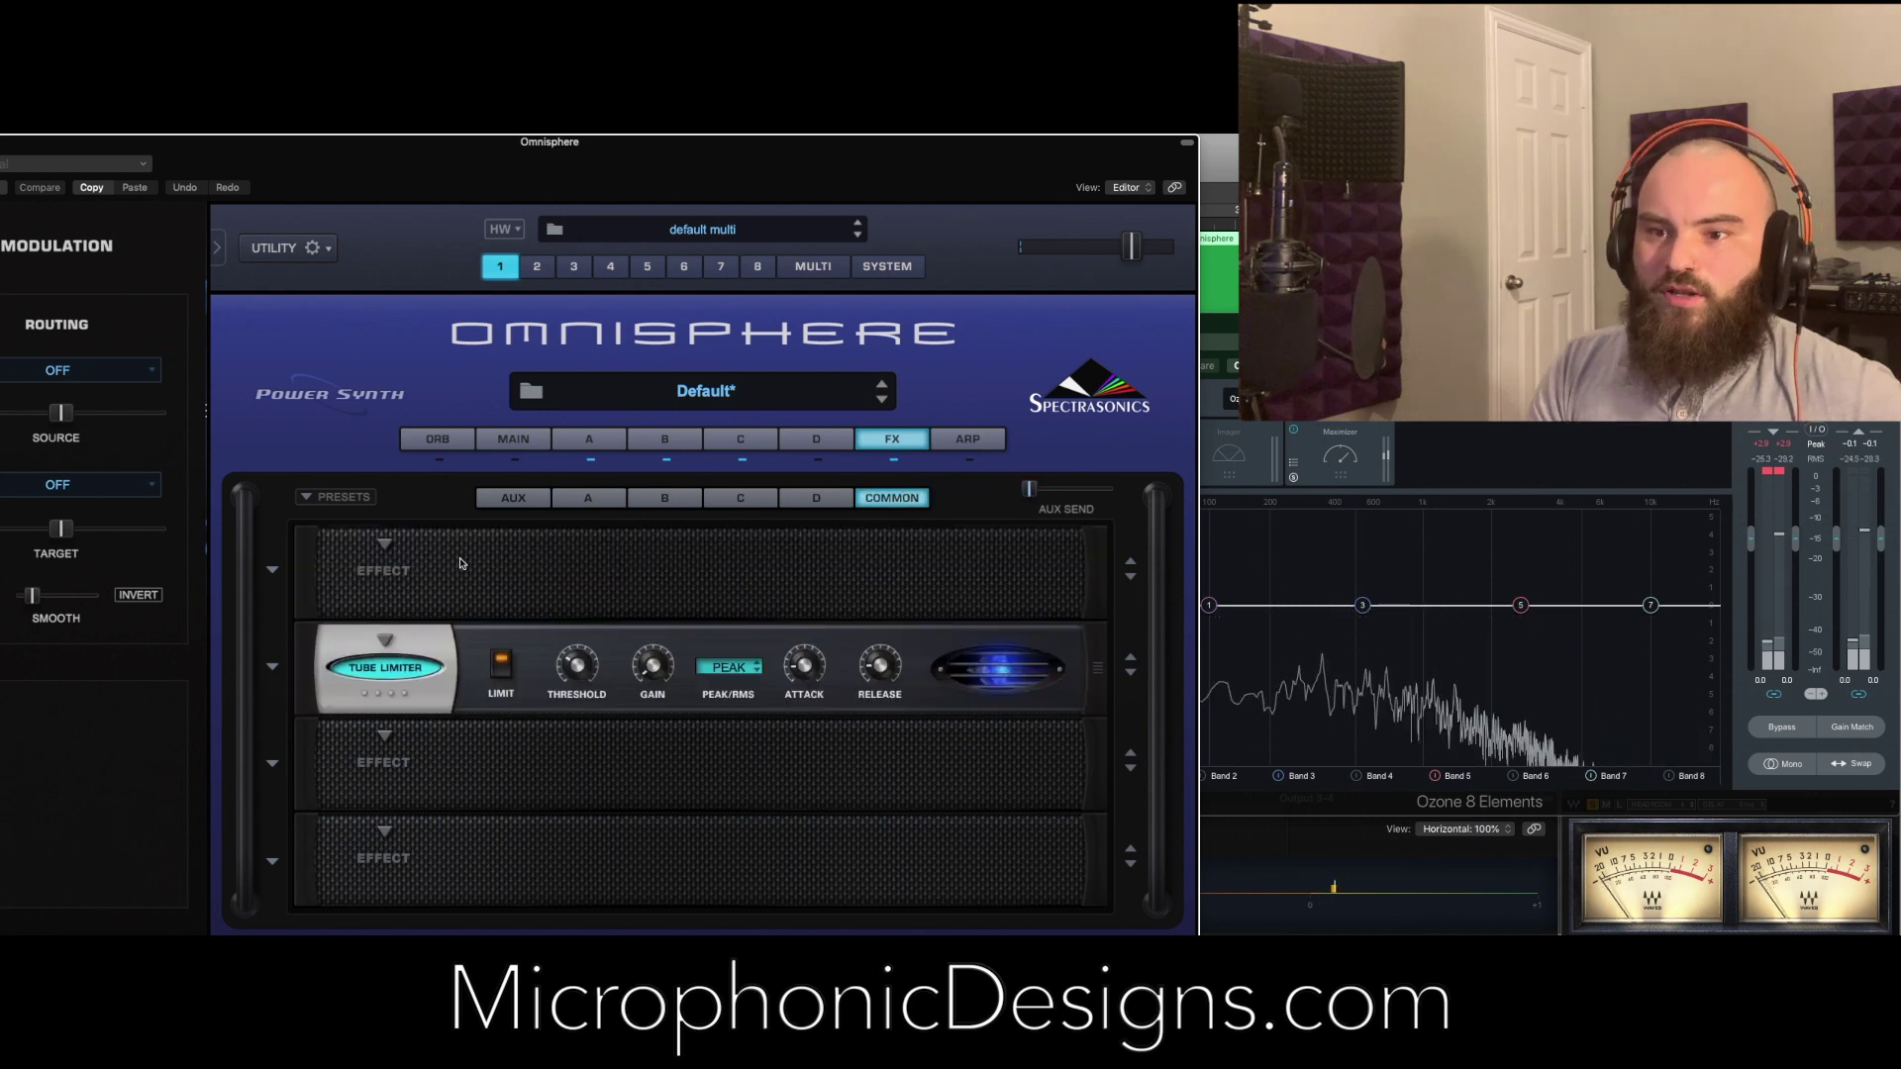
left_click(385, 543)
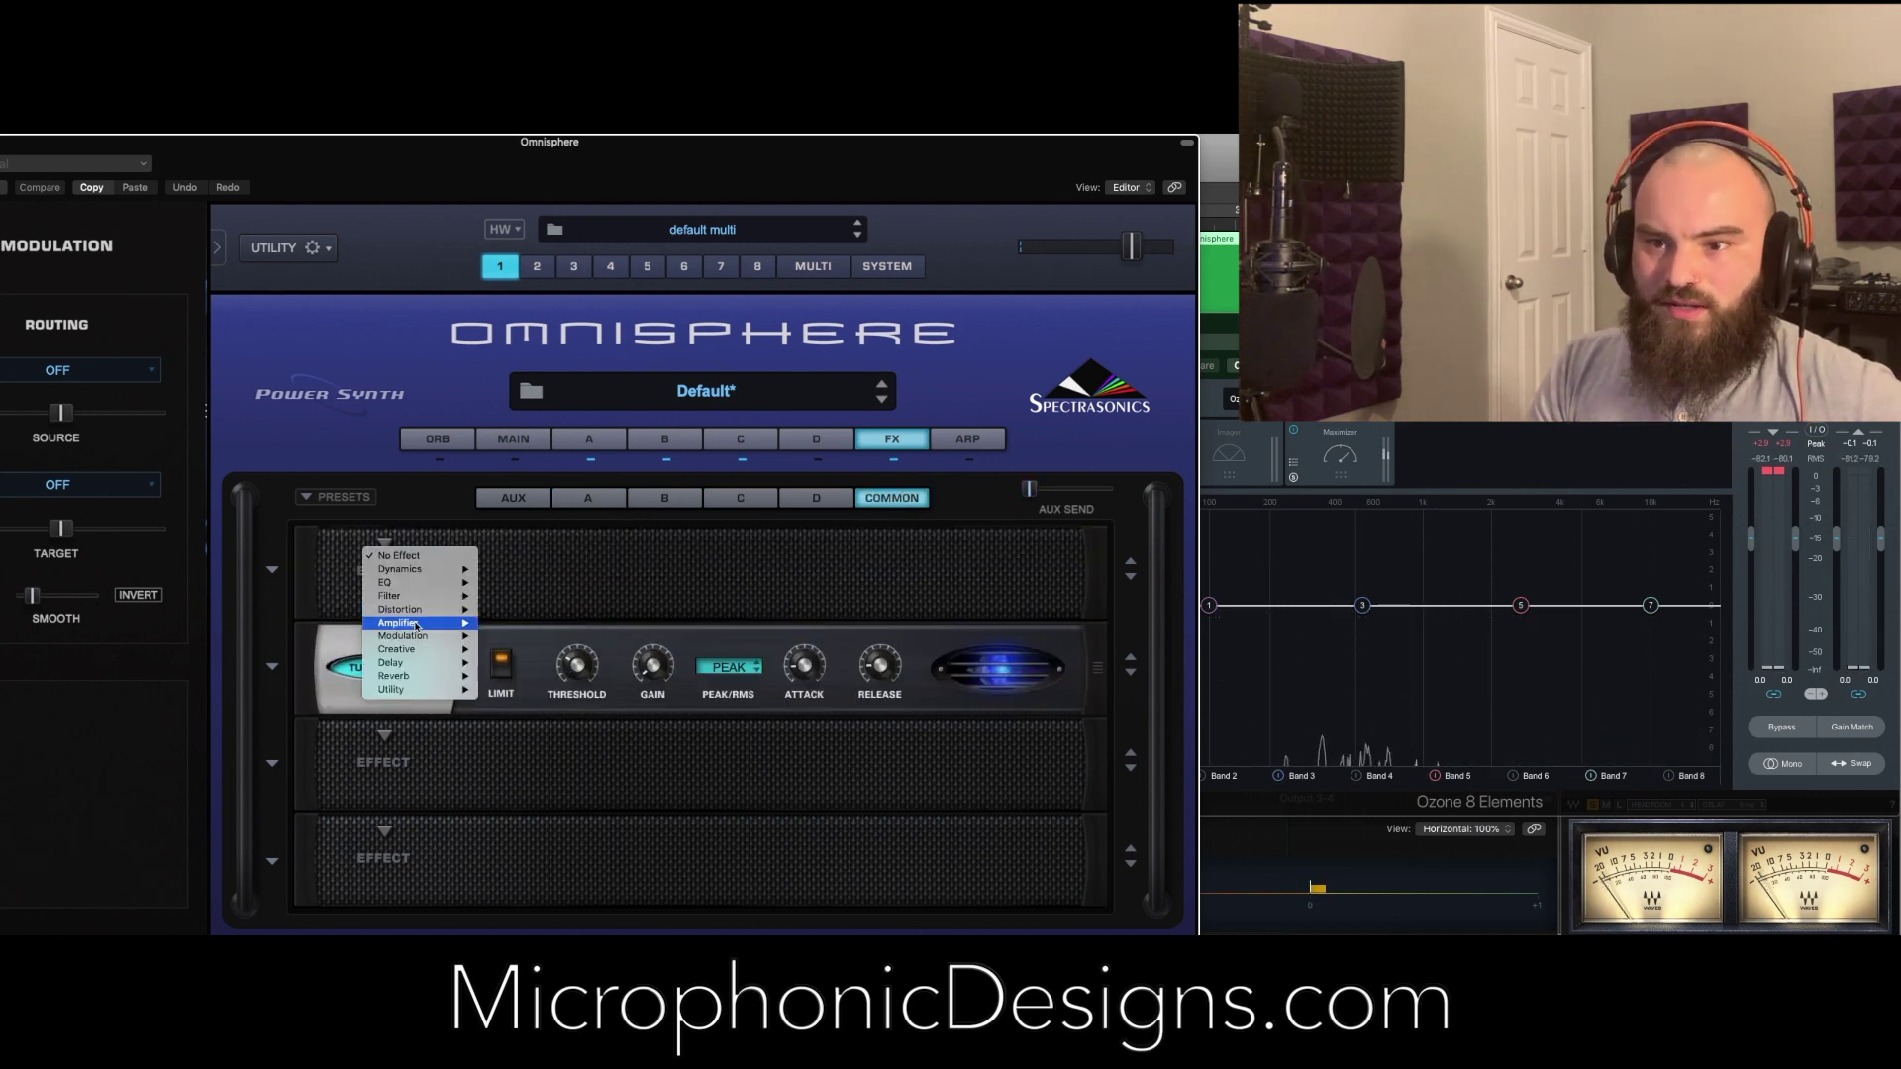
mouse_move(416, 625)
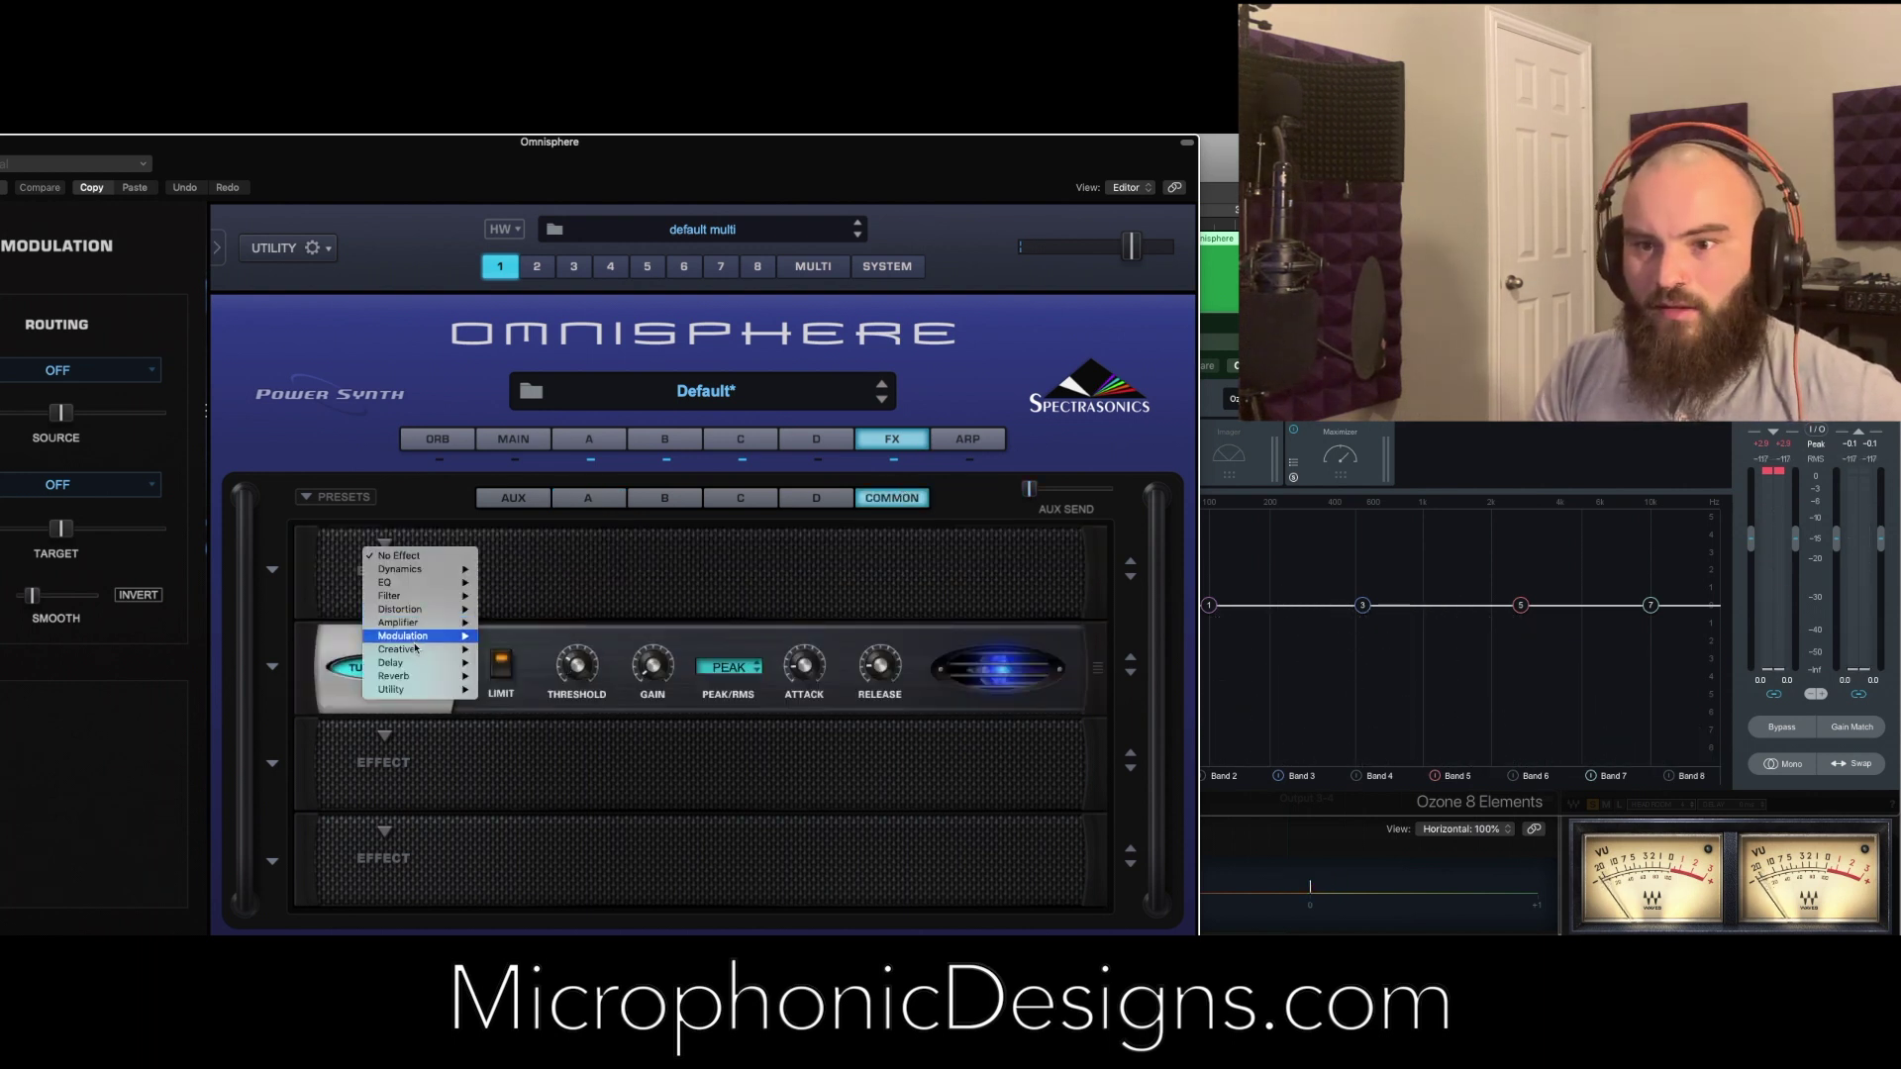
mouse_move(416, 665)
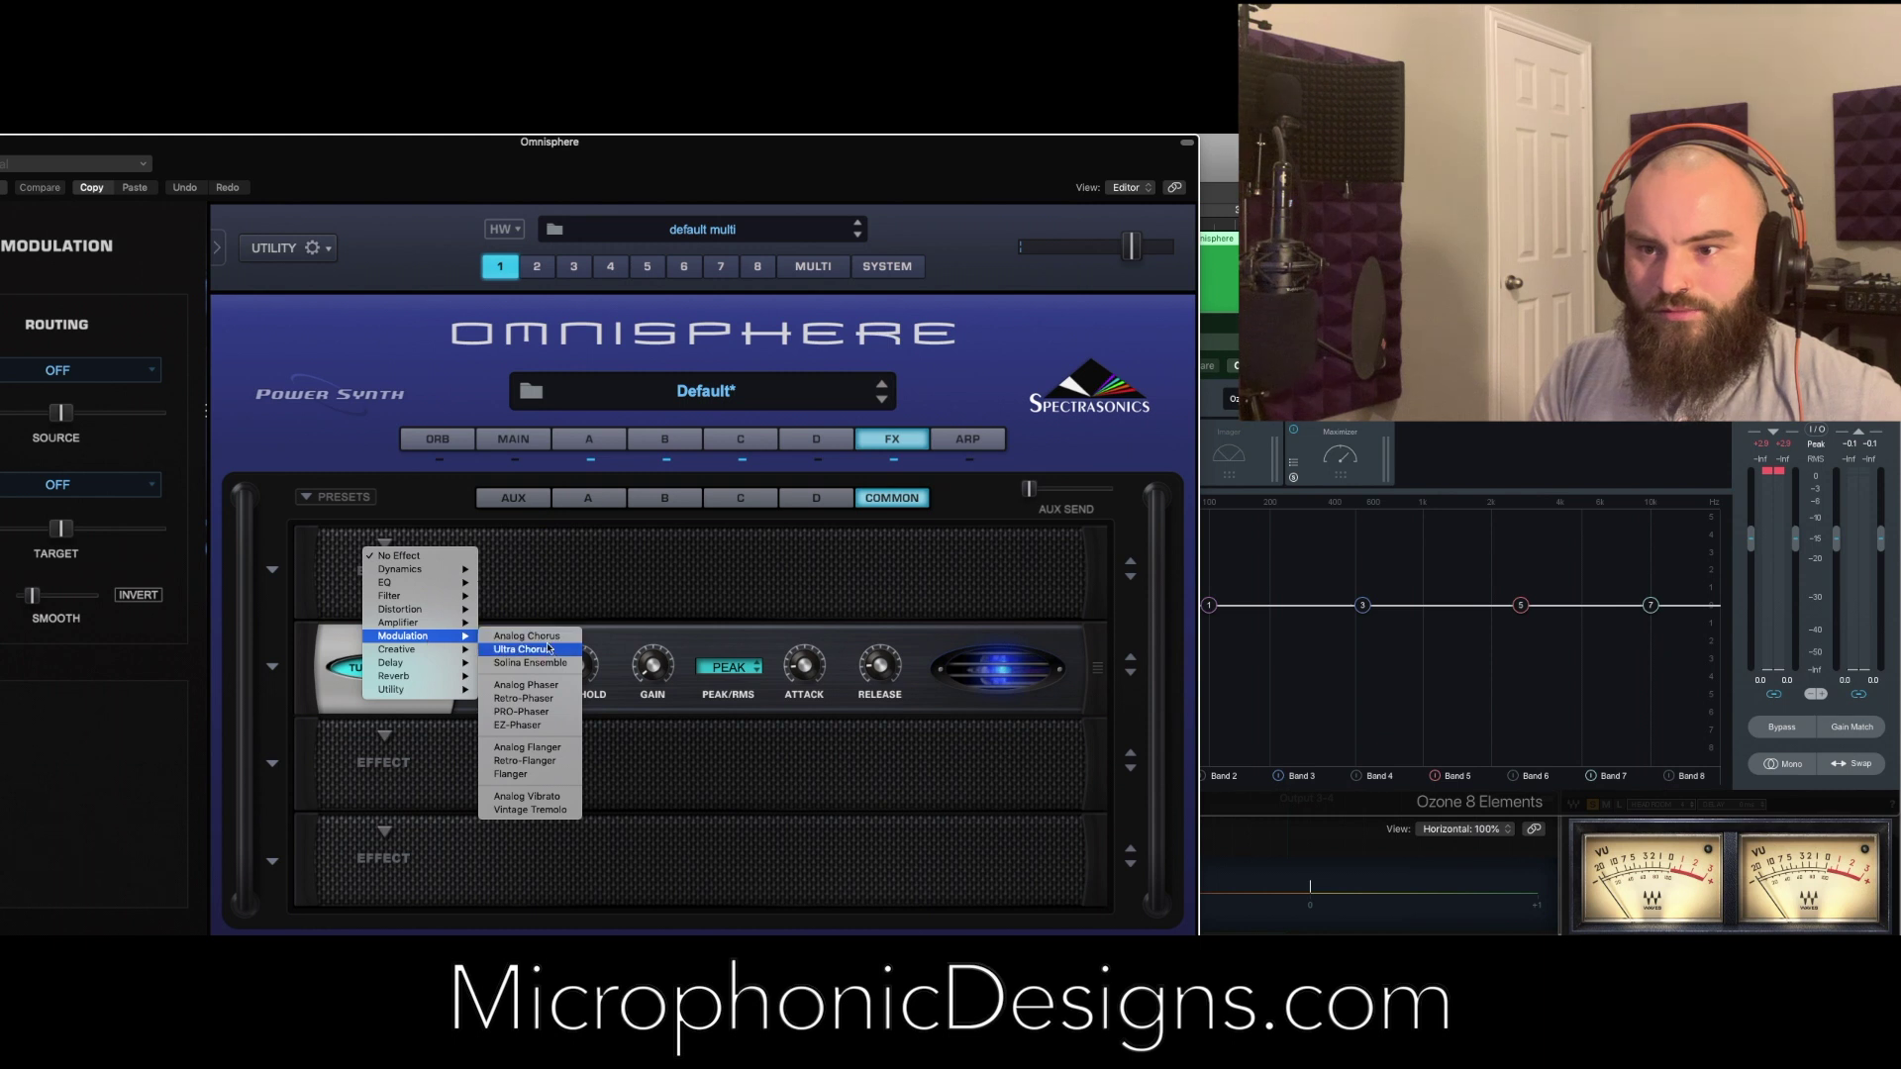
left_click(559, 713)
left_click_drag(417, 605, 376, 610)
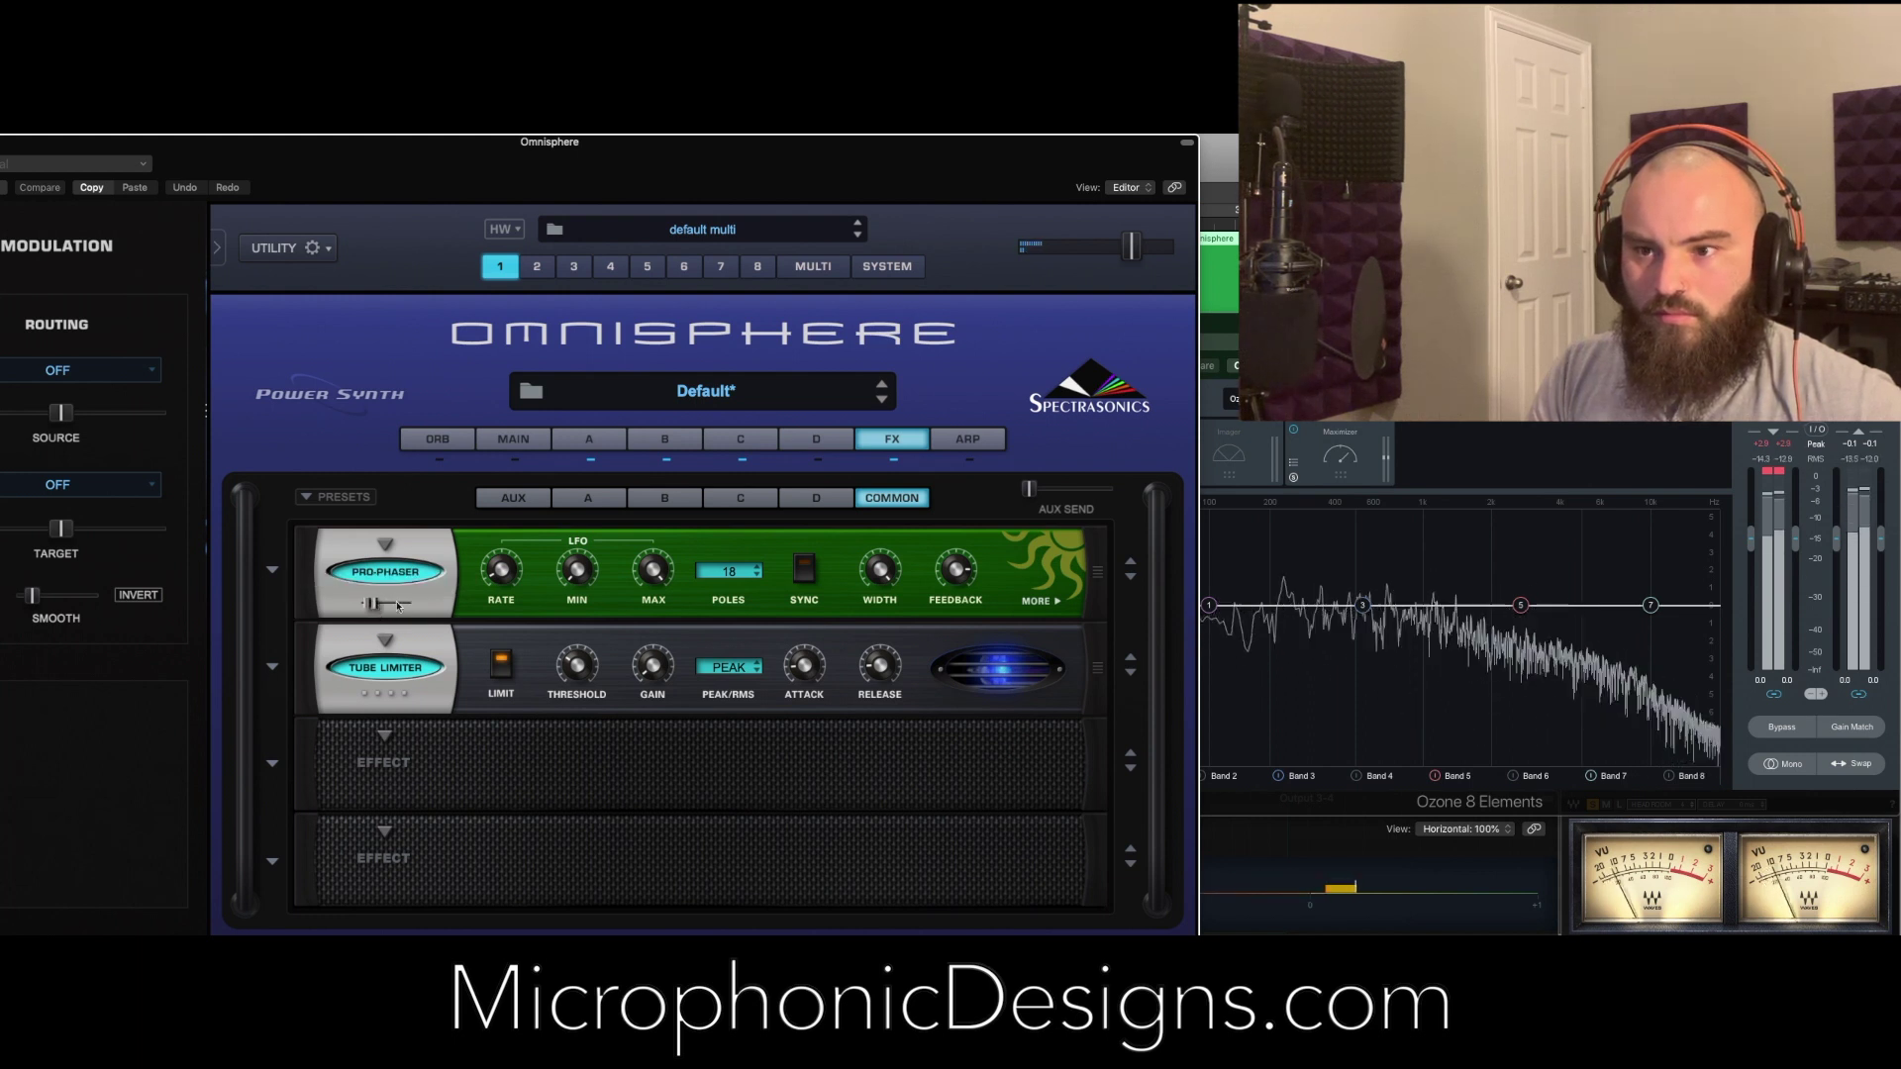
Set the PRO-Phaser's poles to 12 and look over its additional envelope settings
mouse_move(509, 554)
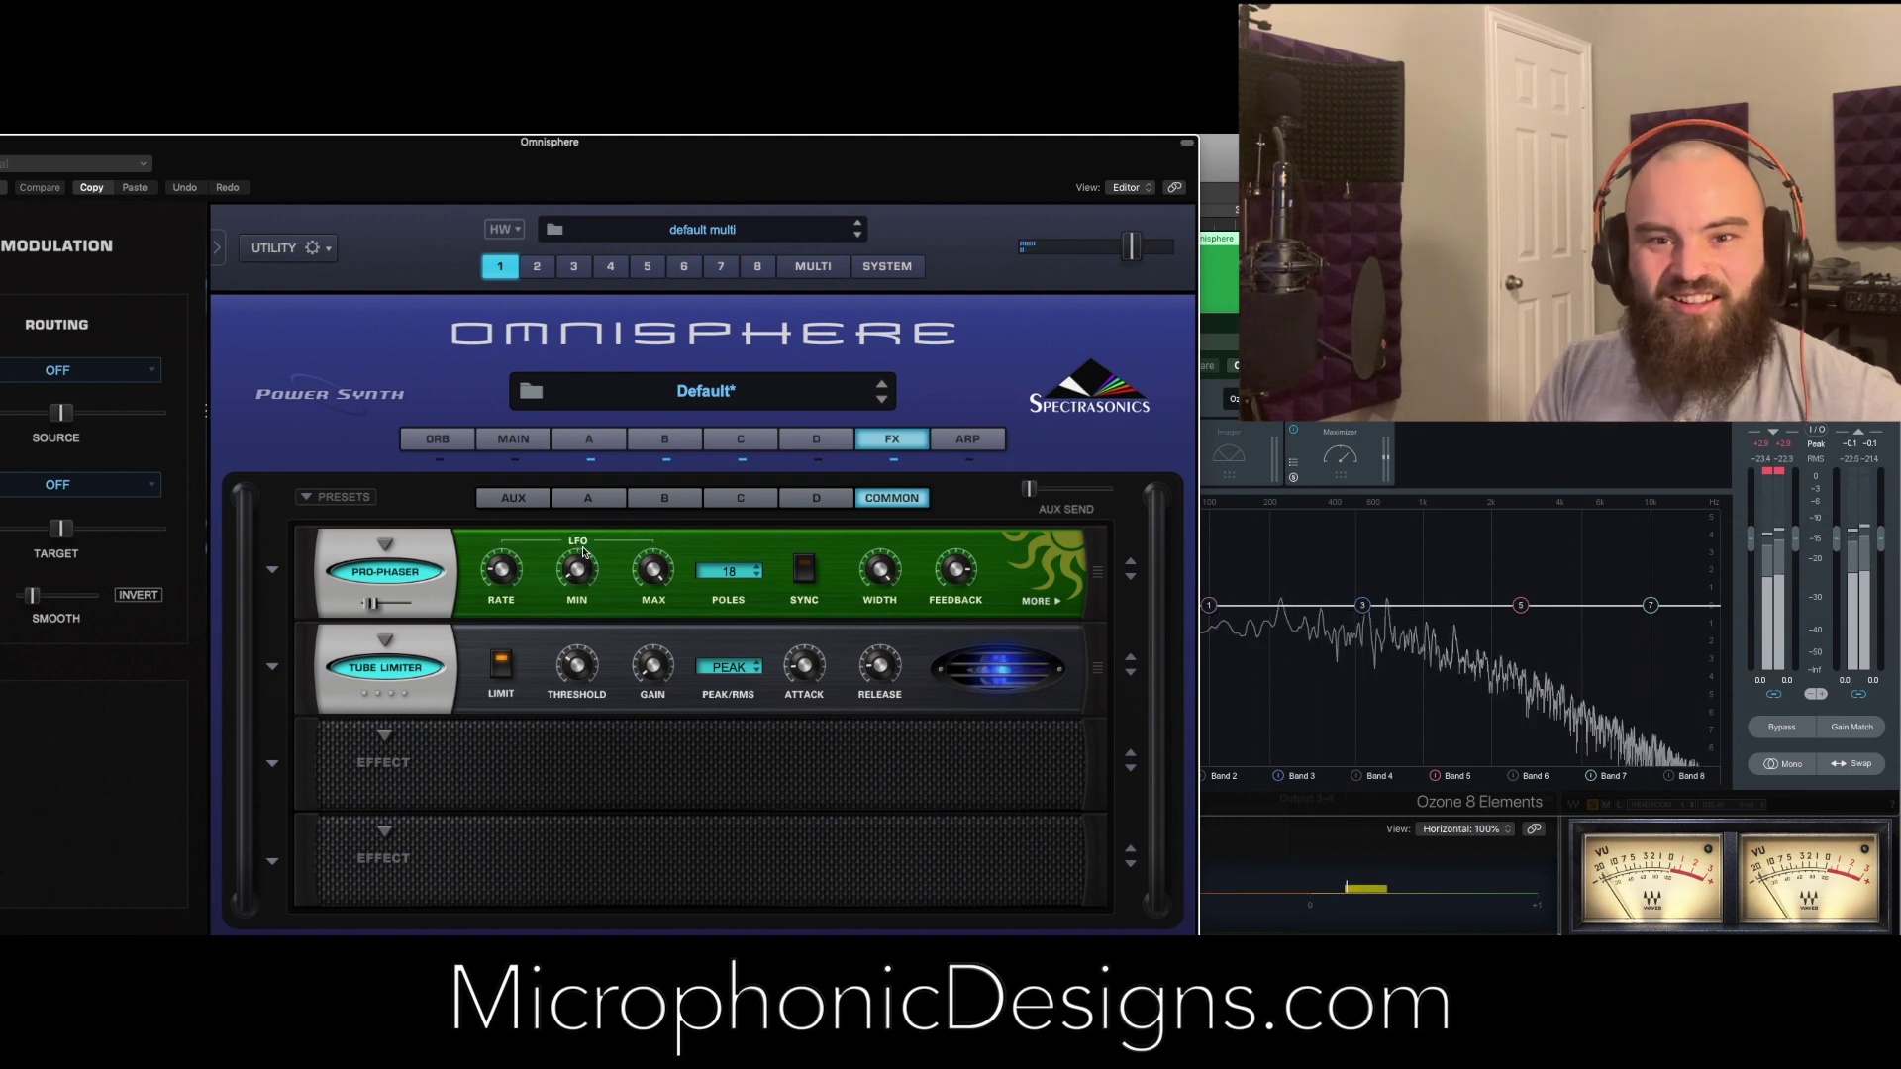
left_click(724, 570)
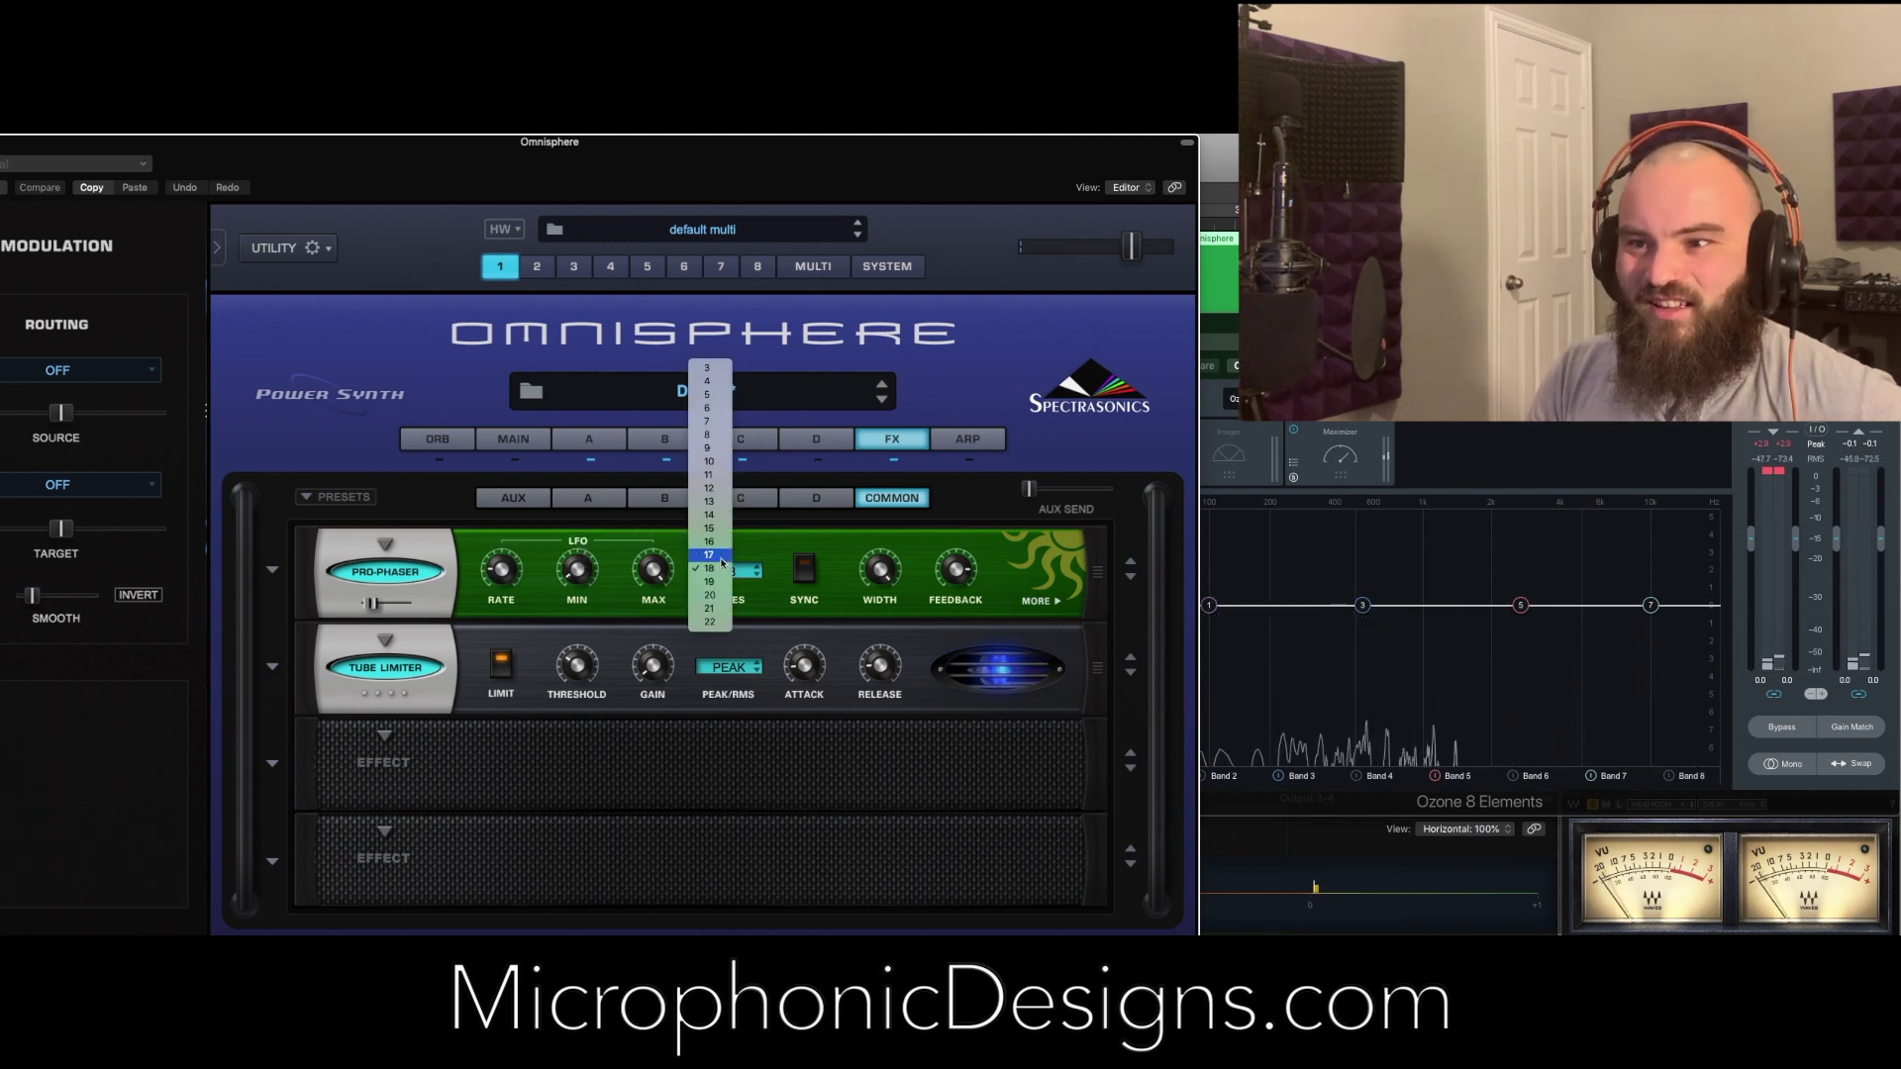
left_click(762, 537)
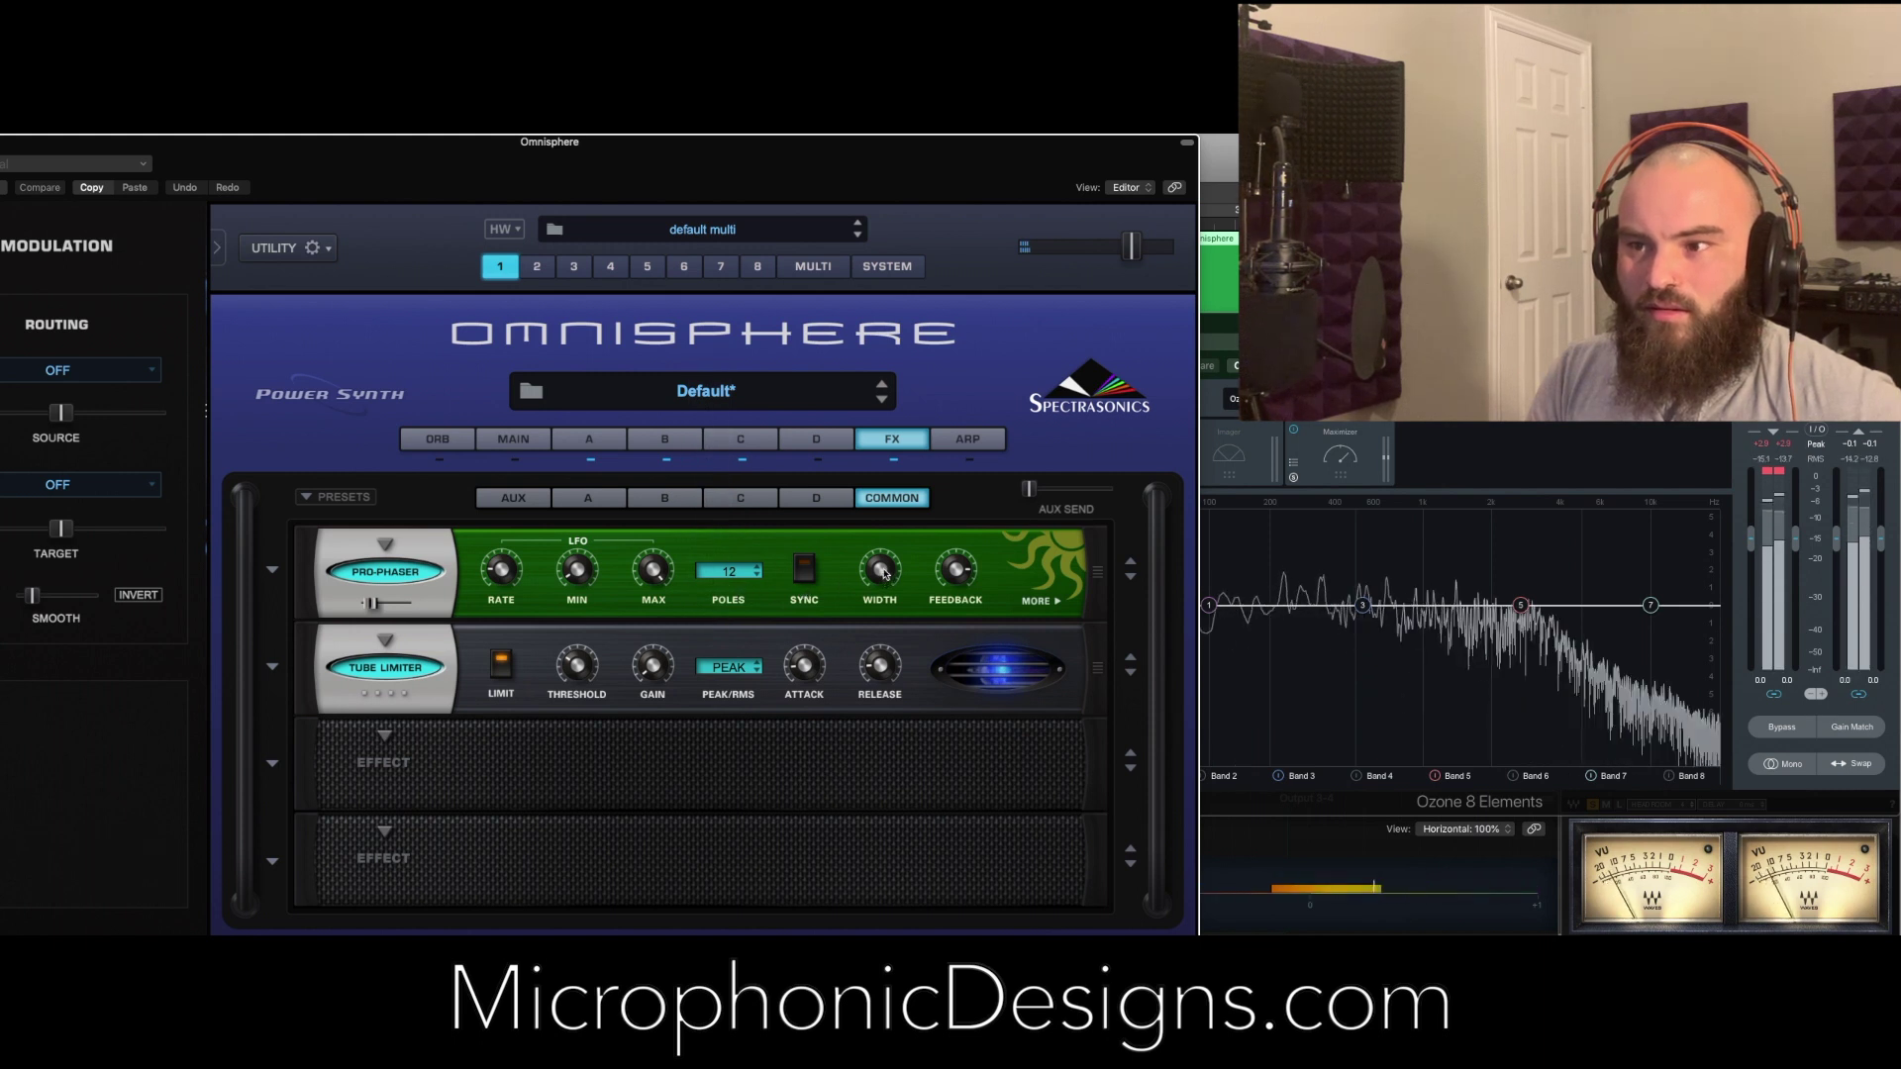
left_click(1035, 601)
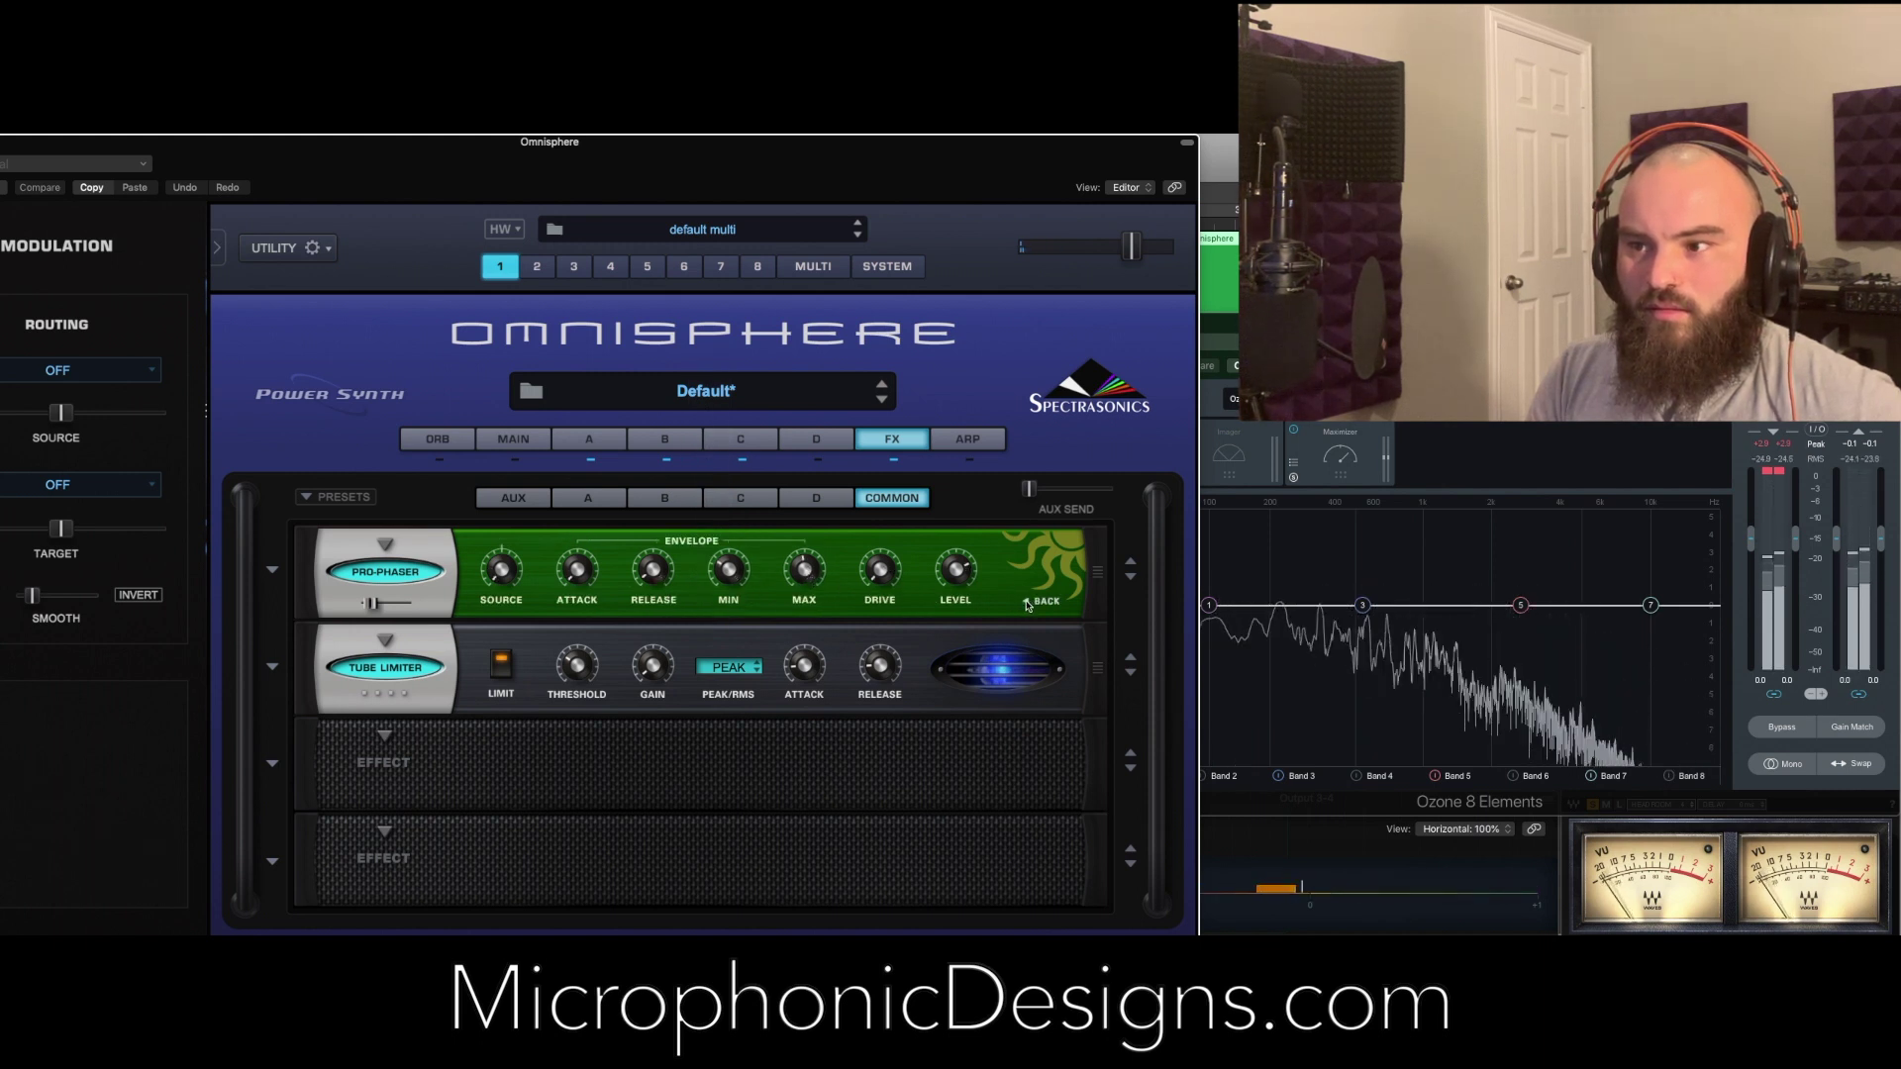
left_click(1035, 604)
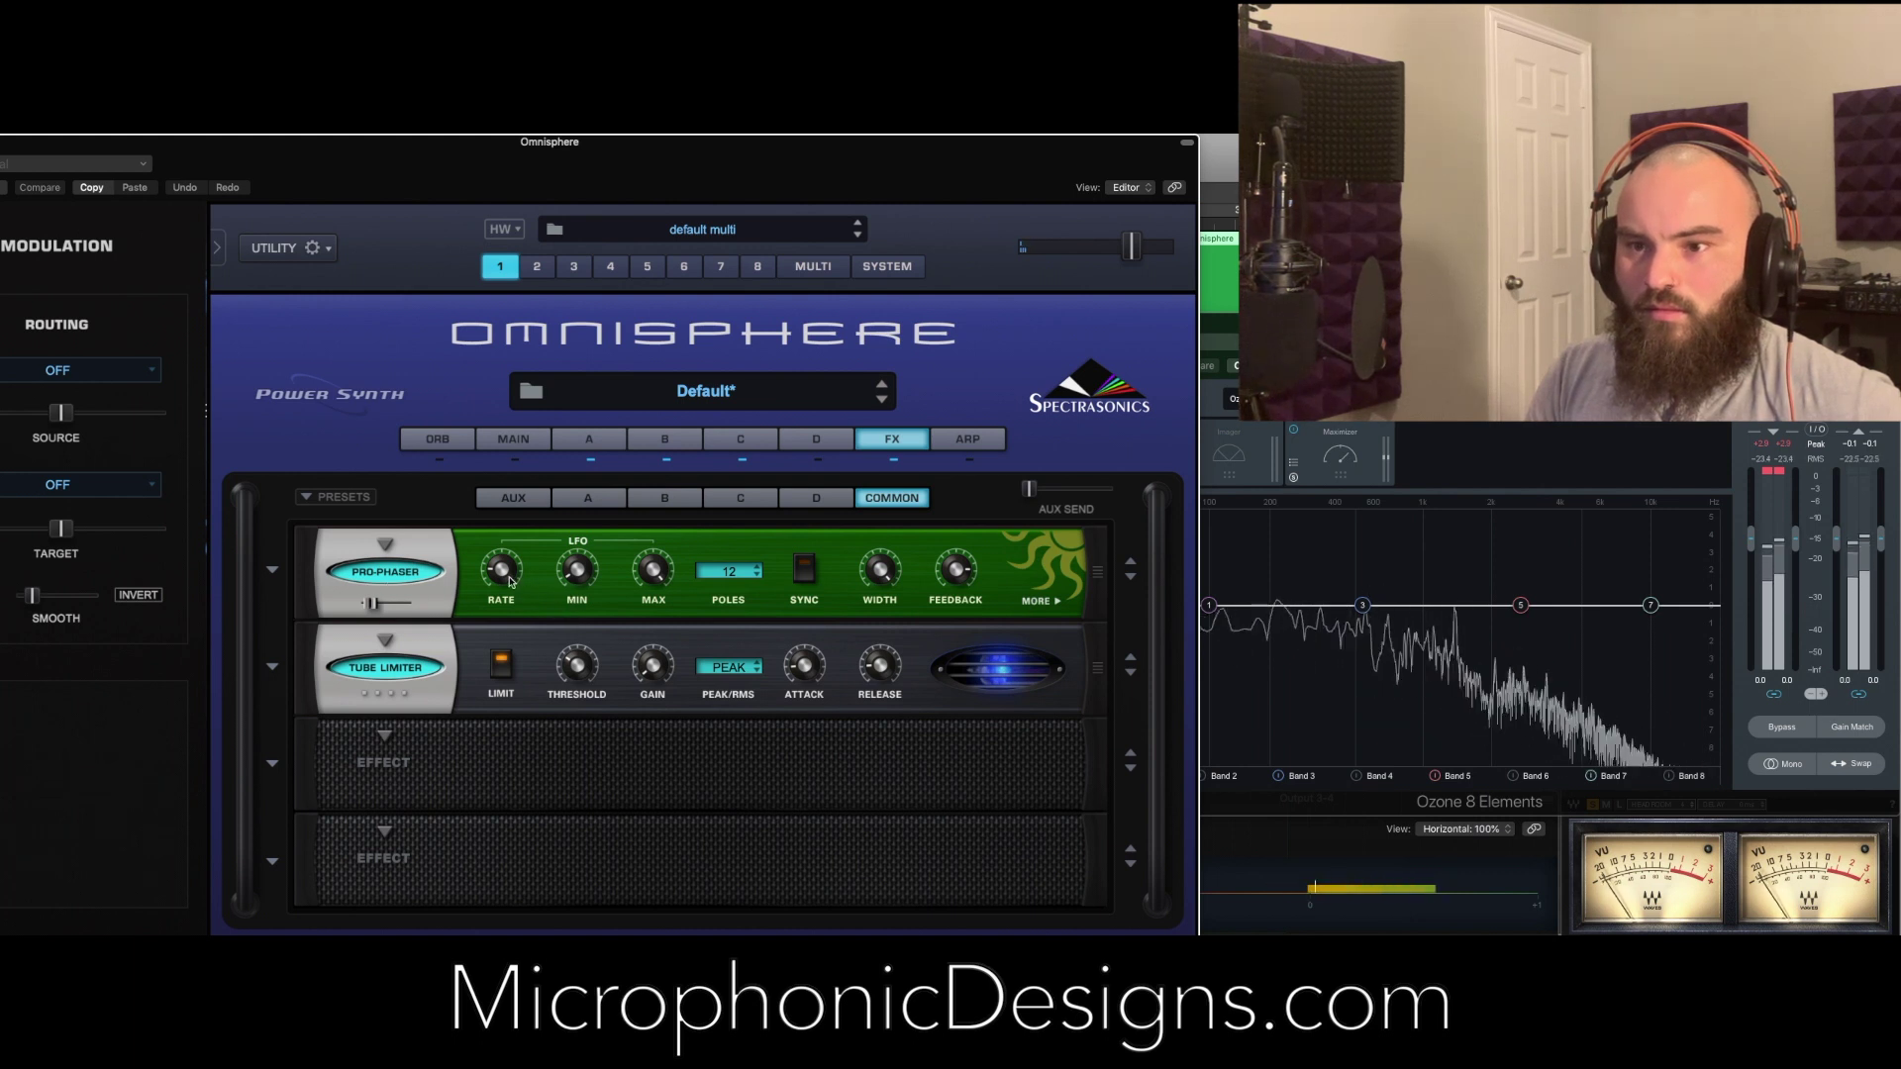
mouse_move(511, 581)
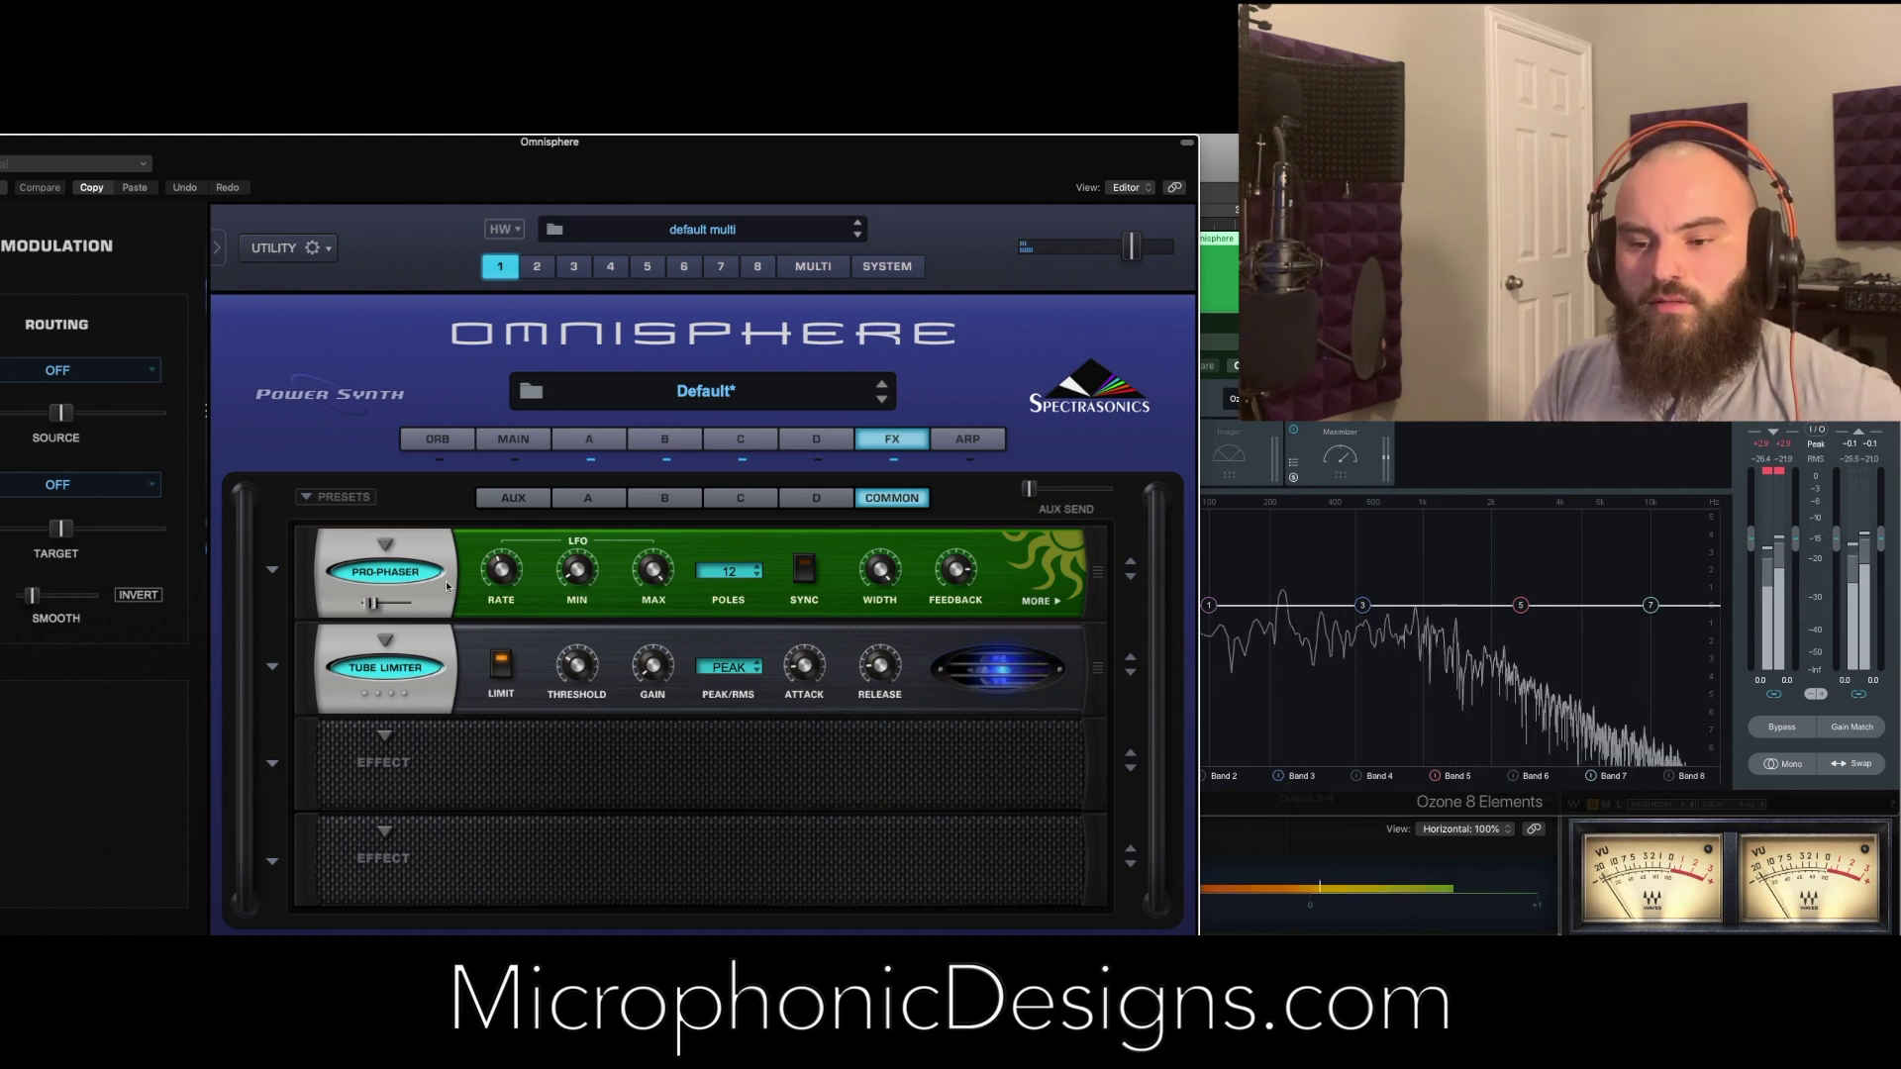
Try the PRO-Phaser at 100% mix, bring its mix back down low, and replace the modulation view with the patch browser
left_click_drag(372, 613, 454, 611)
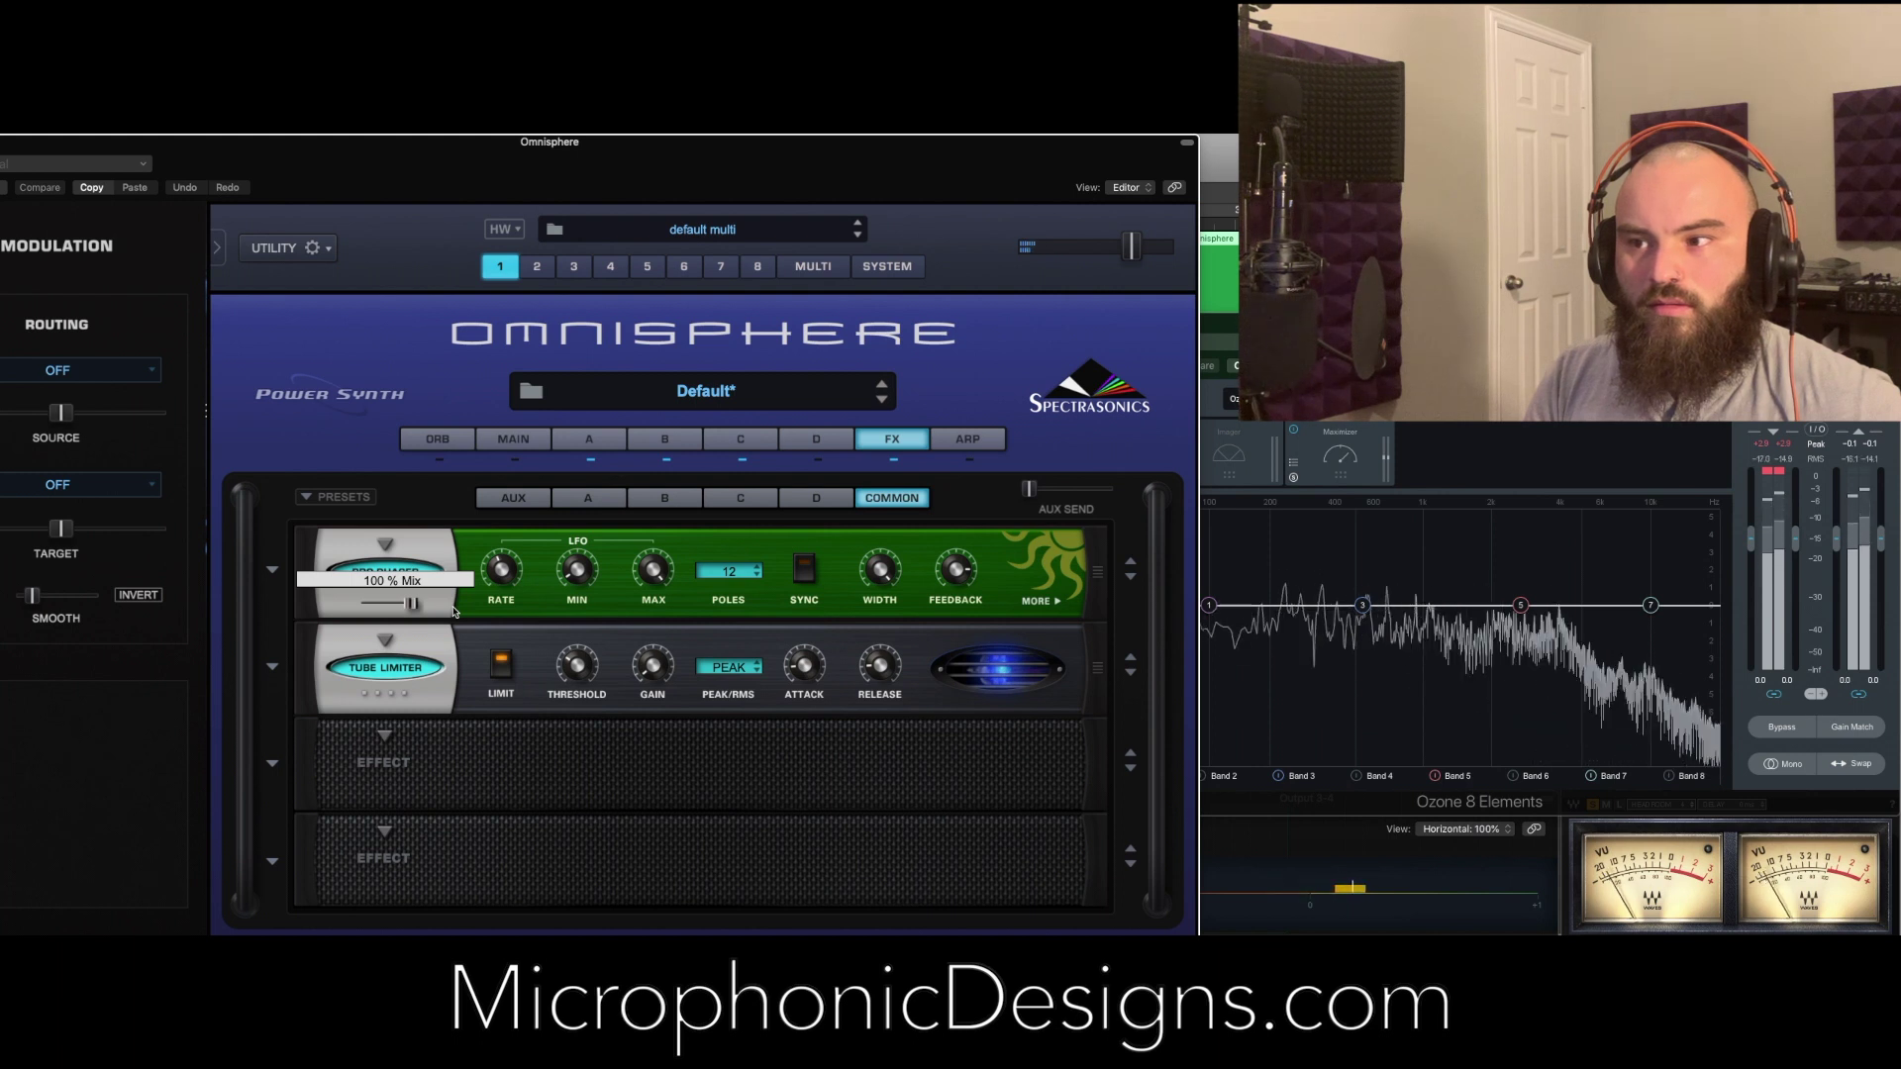
left_click_drag(411, 610, 369, 610)
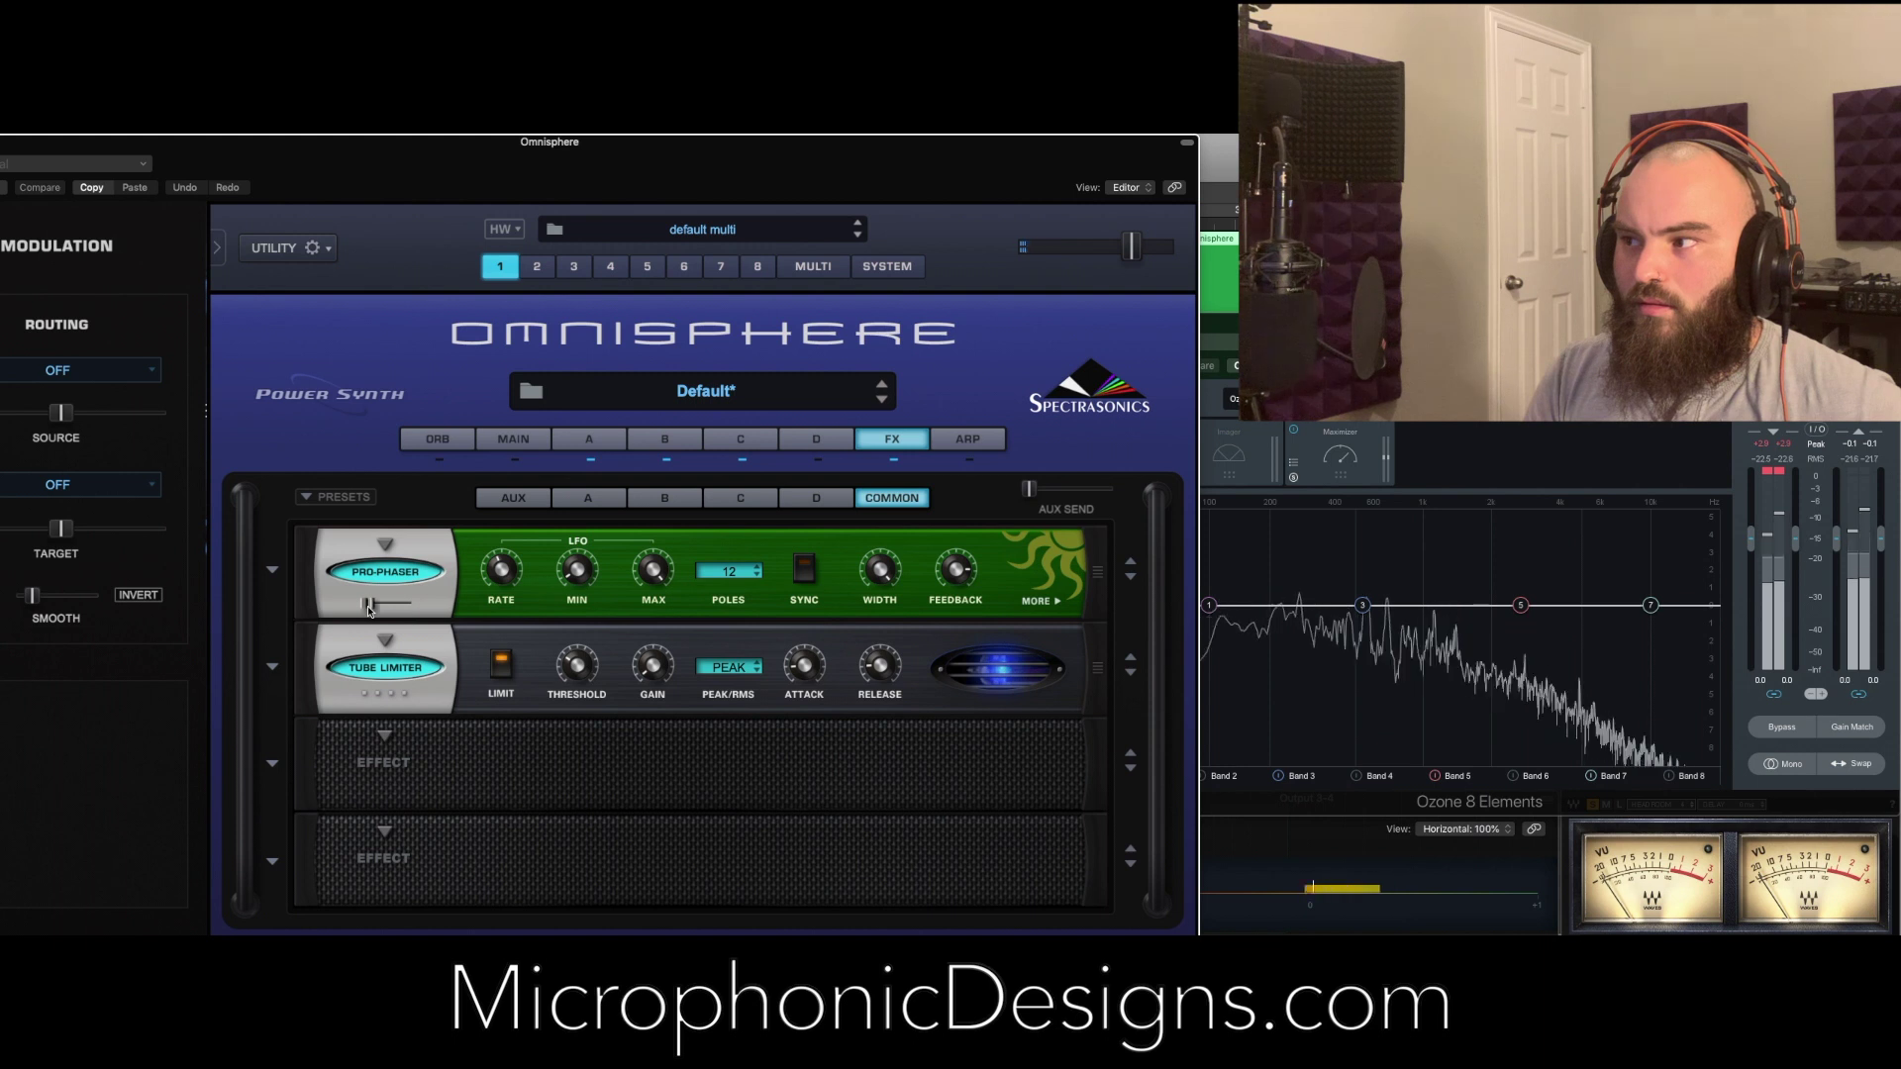
left_click_drag(536, 152, 514, 183)
left_click(150, 225)
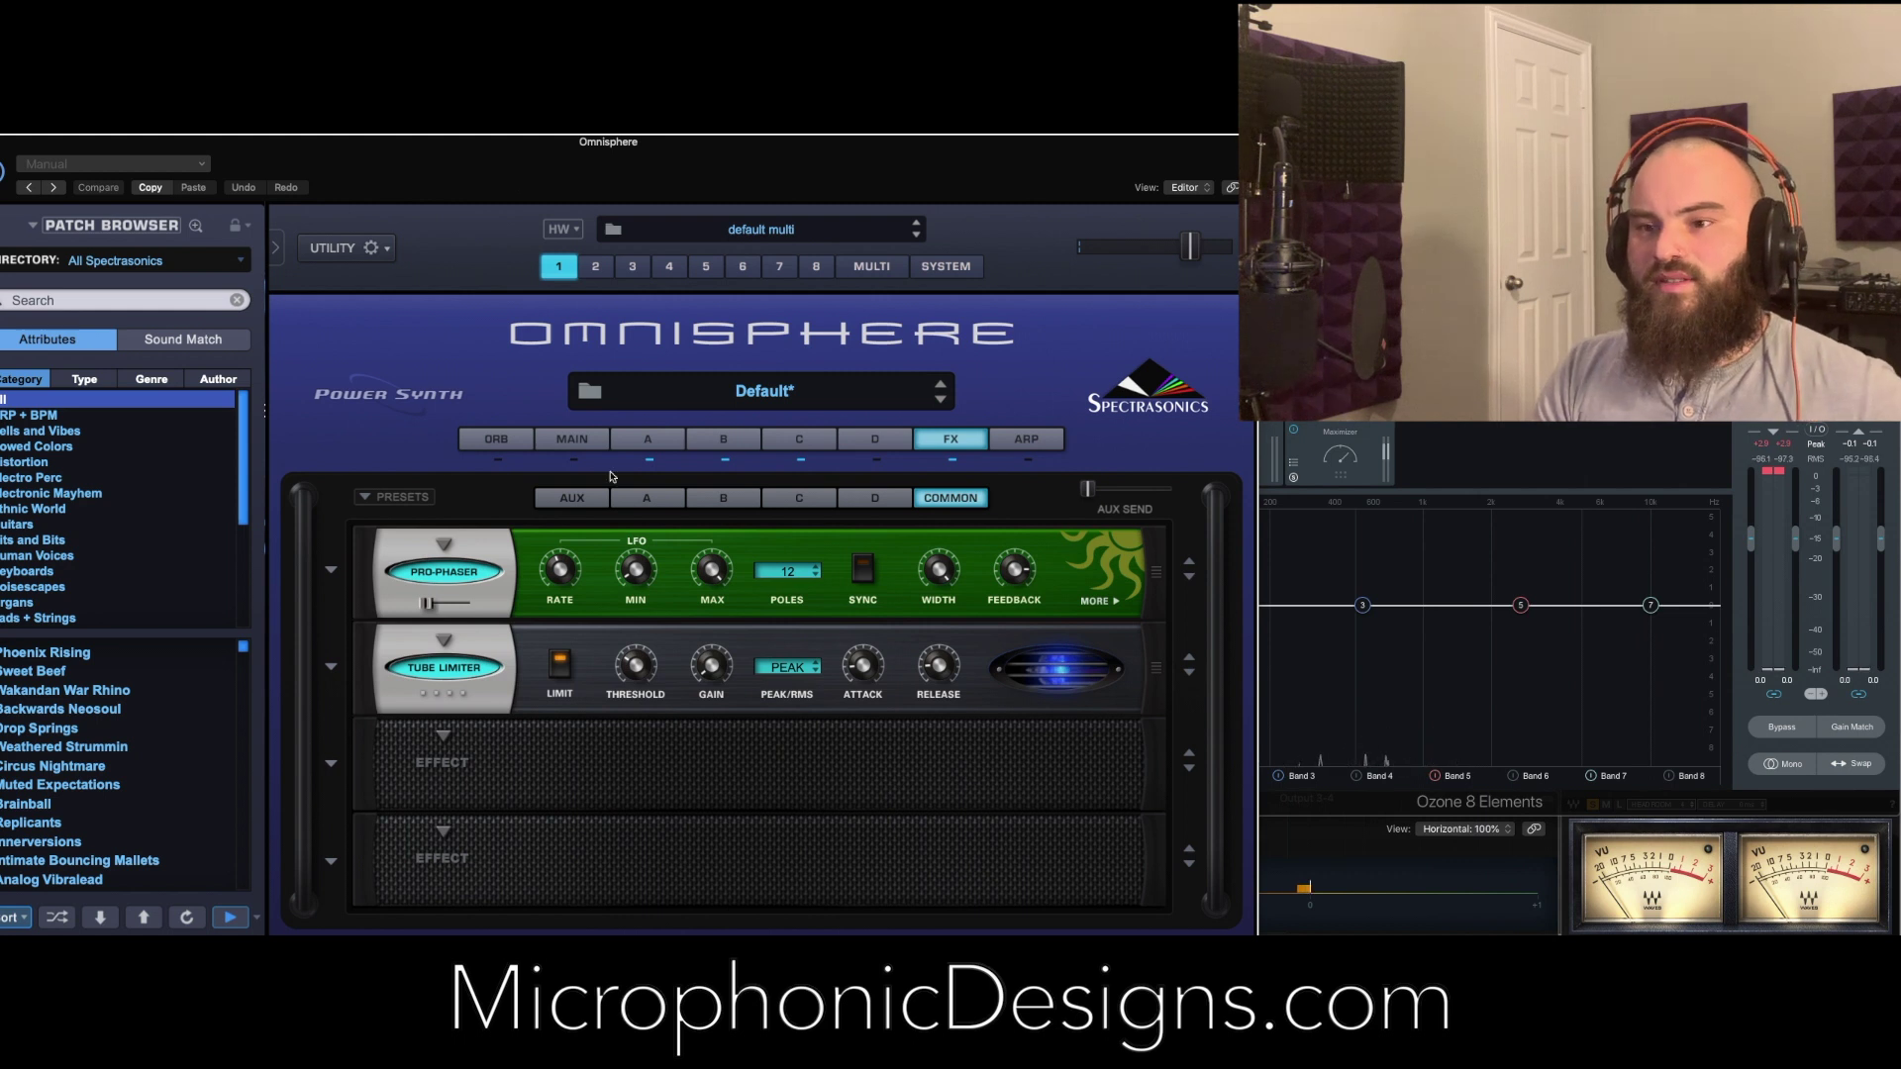
left_click_drag(680, 196, 543, 171)
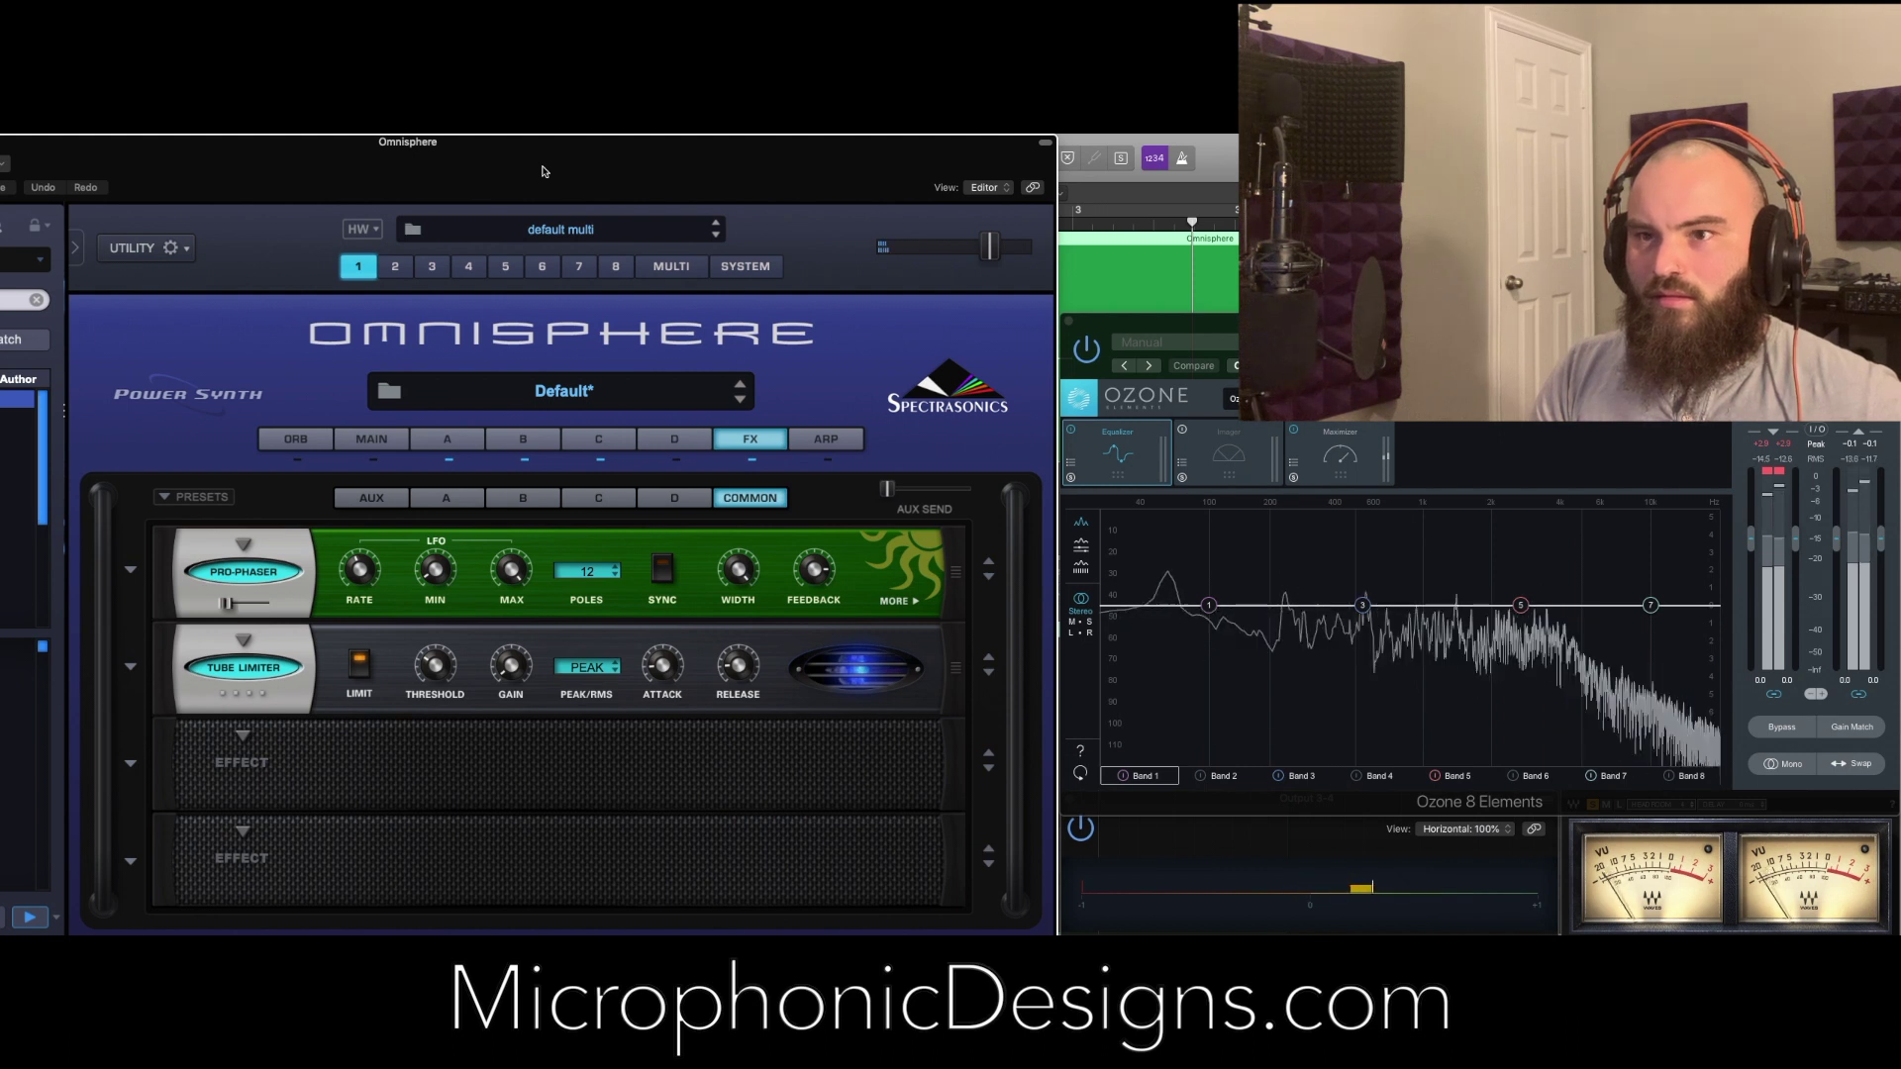
left_click_drag(541, 172, 720, 172)
Go through layer C's mod envelopes from Mod 4 to Mod 1 and enable looping on them
left_click(634, 448)
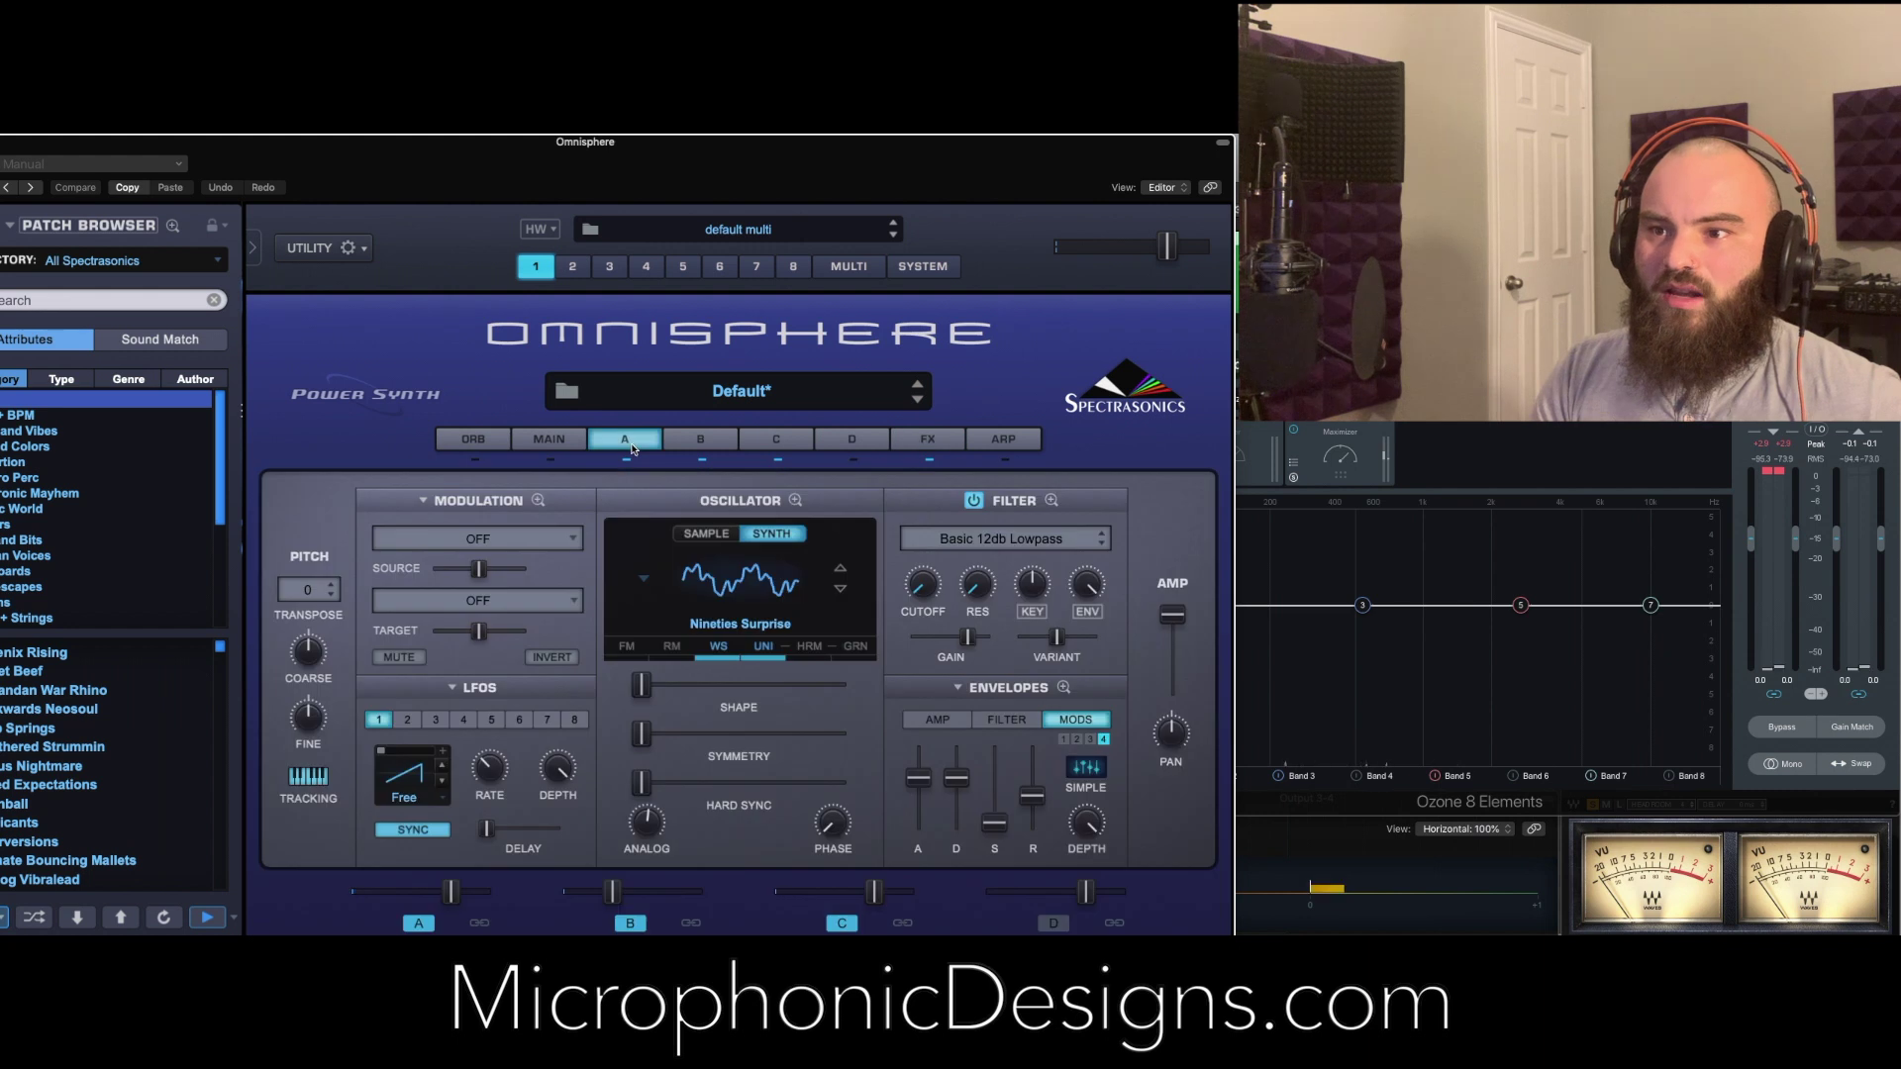
left_click(700, 441)
left_click(769, 446)
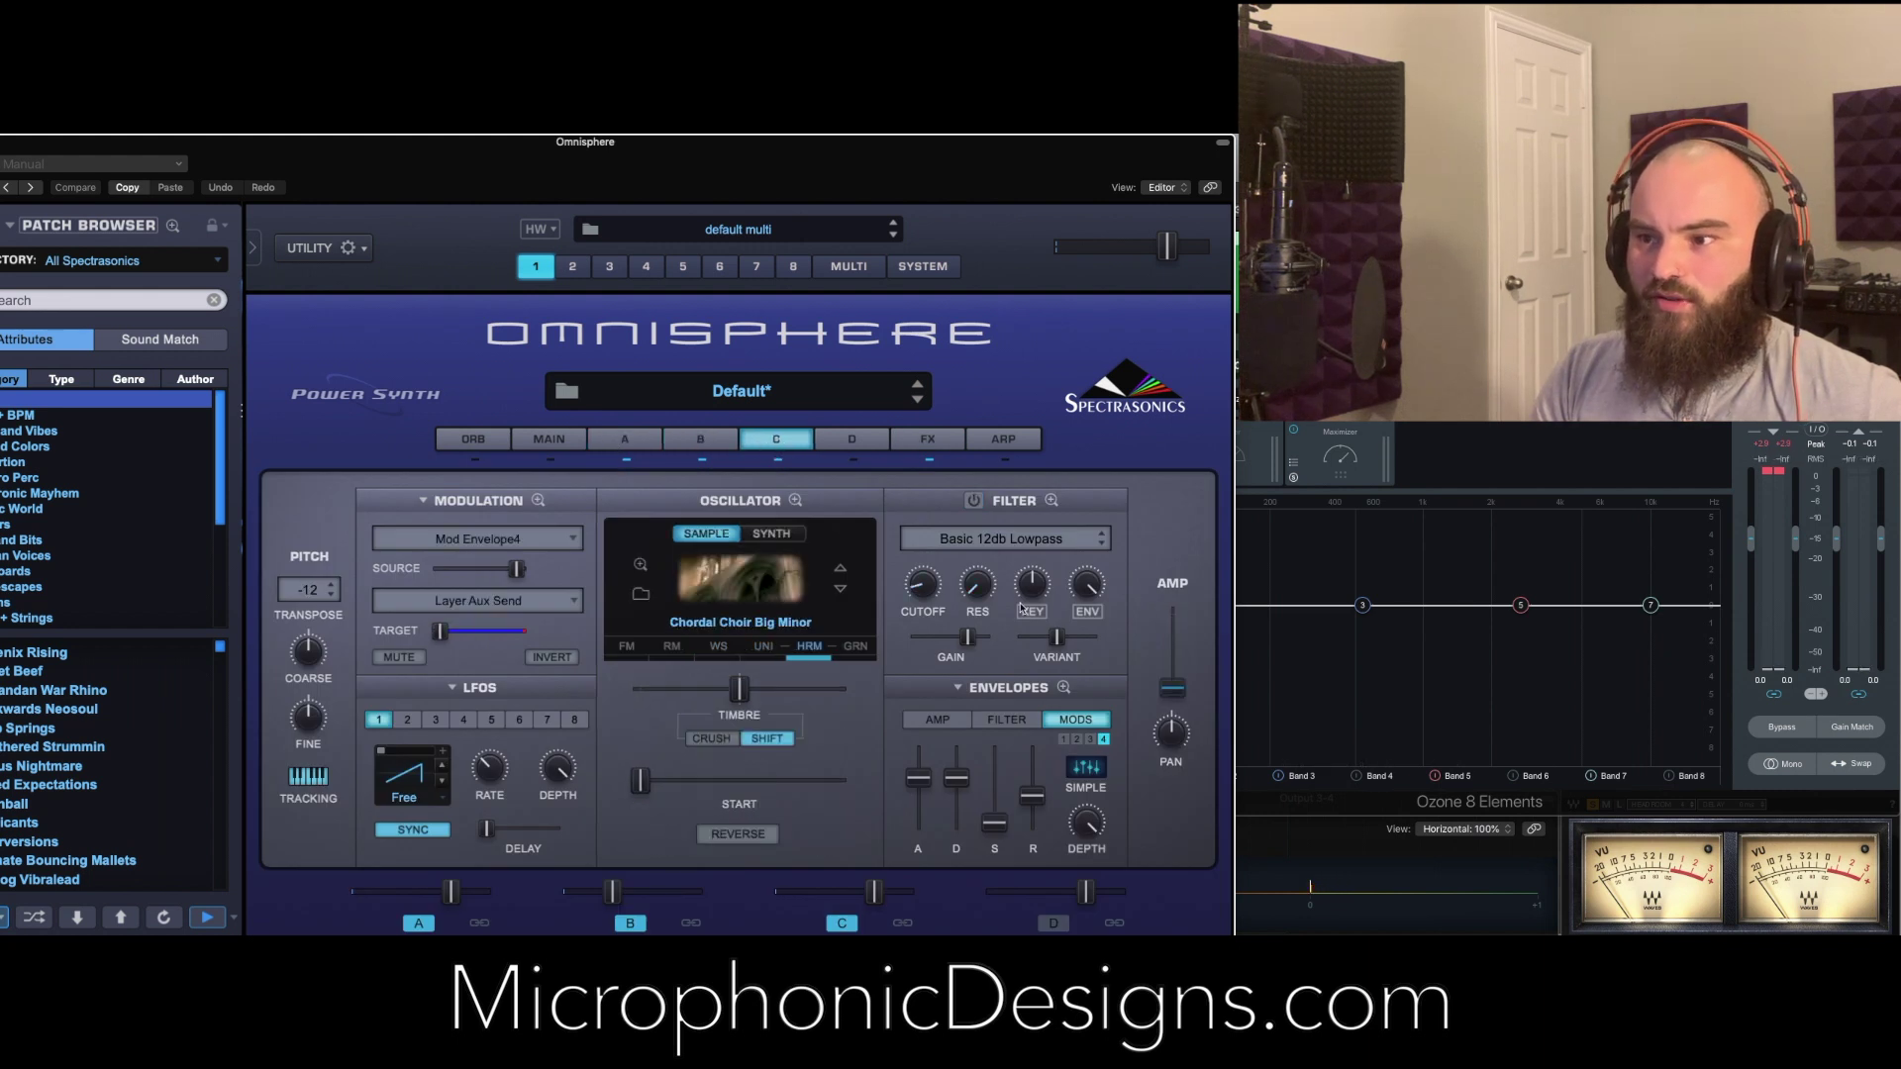
left_click(1061, 685)
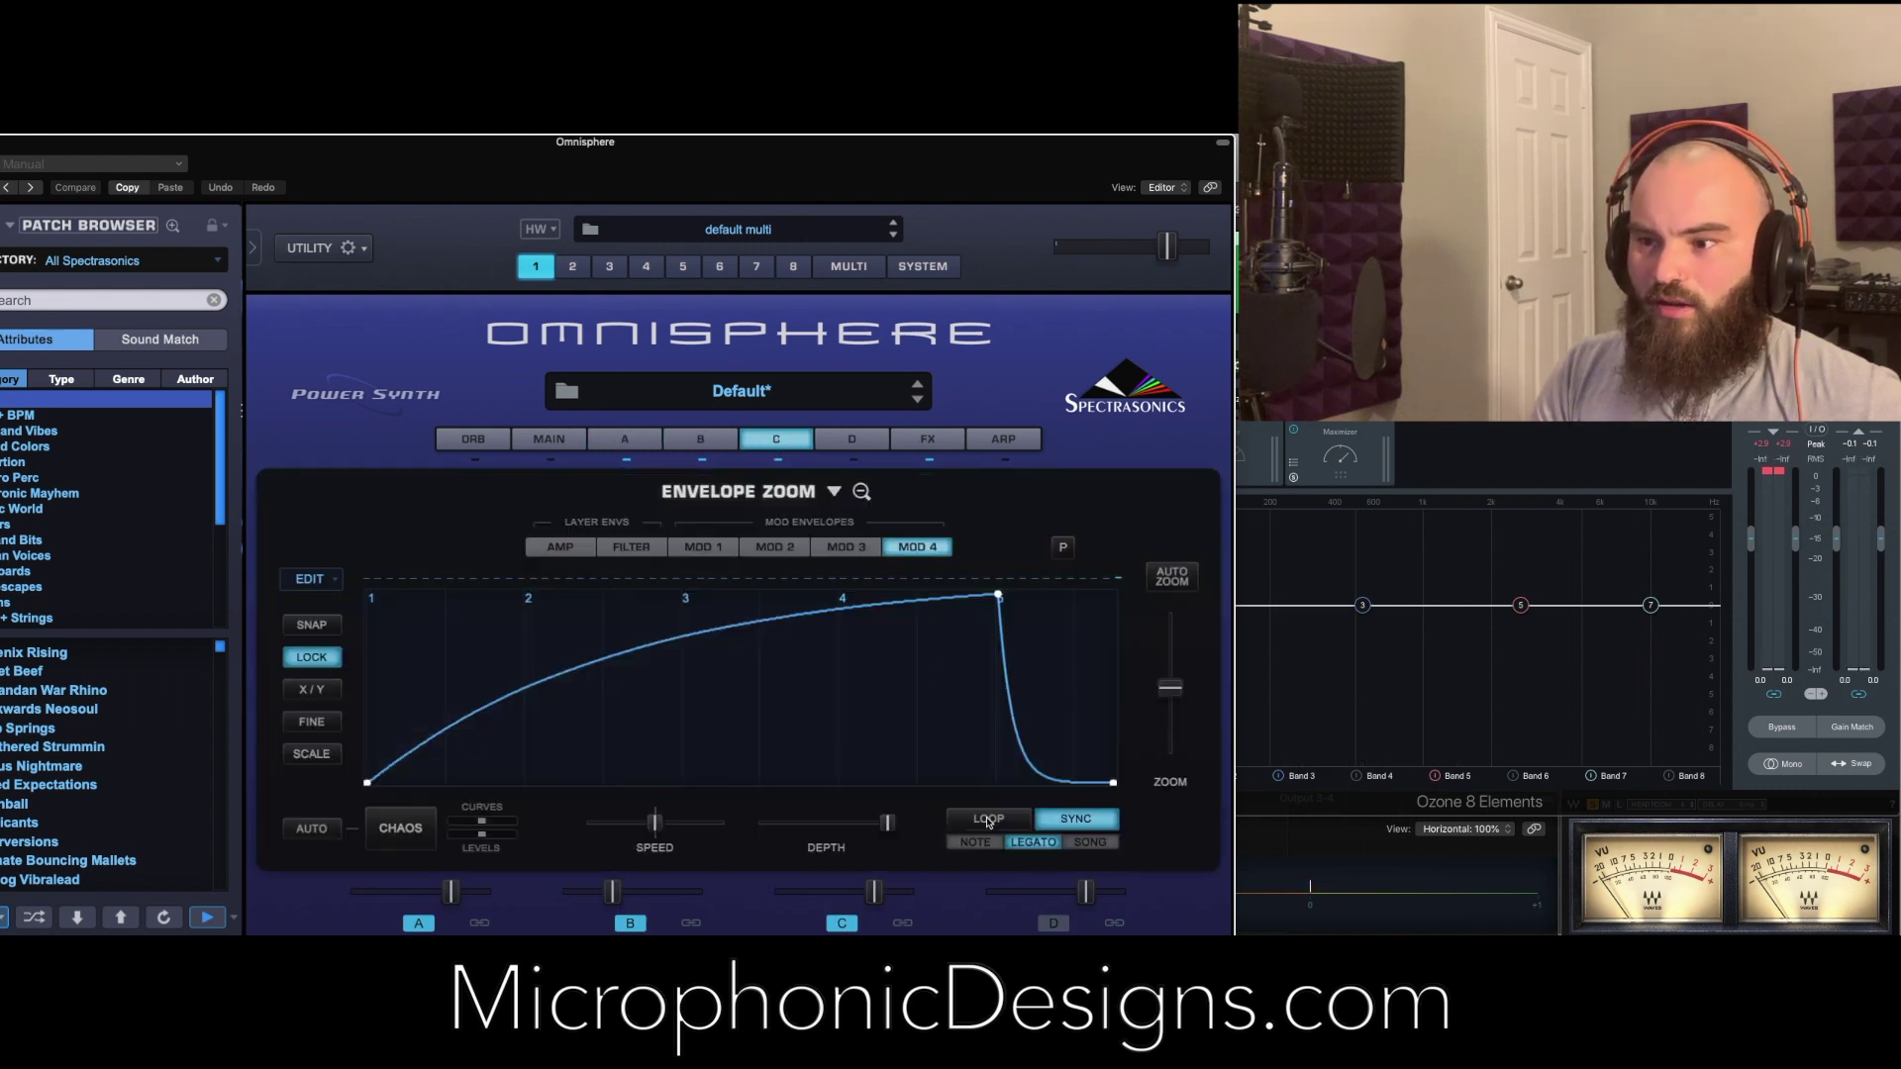
left_click(846, 547)
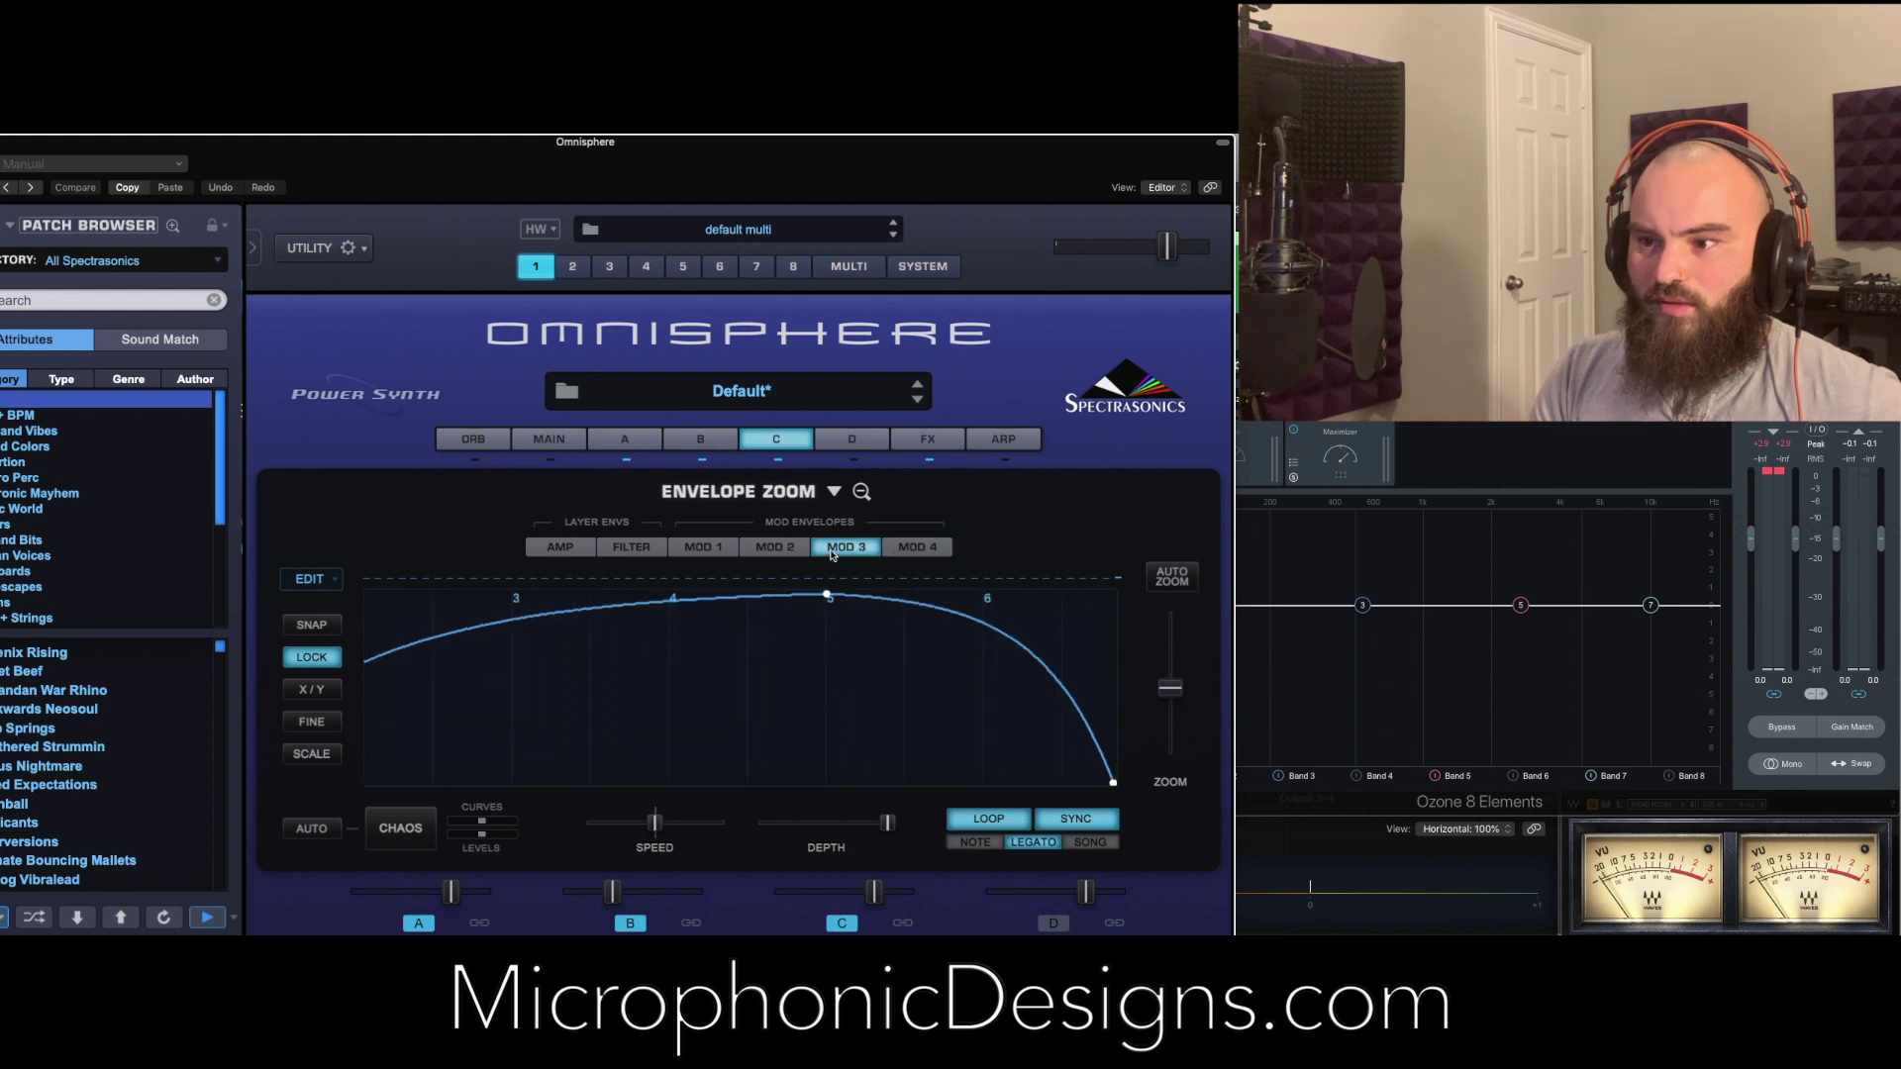
left_click(974, 818)
left_click(966, 817)
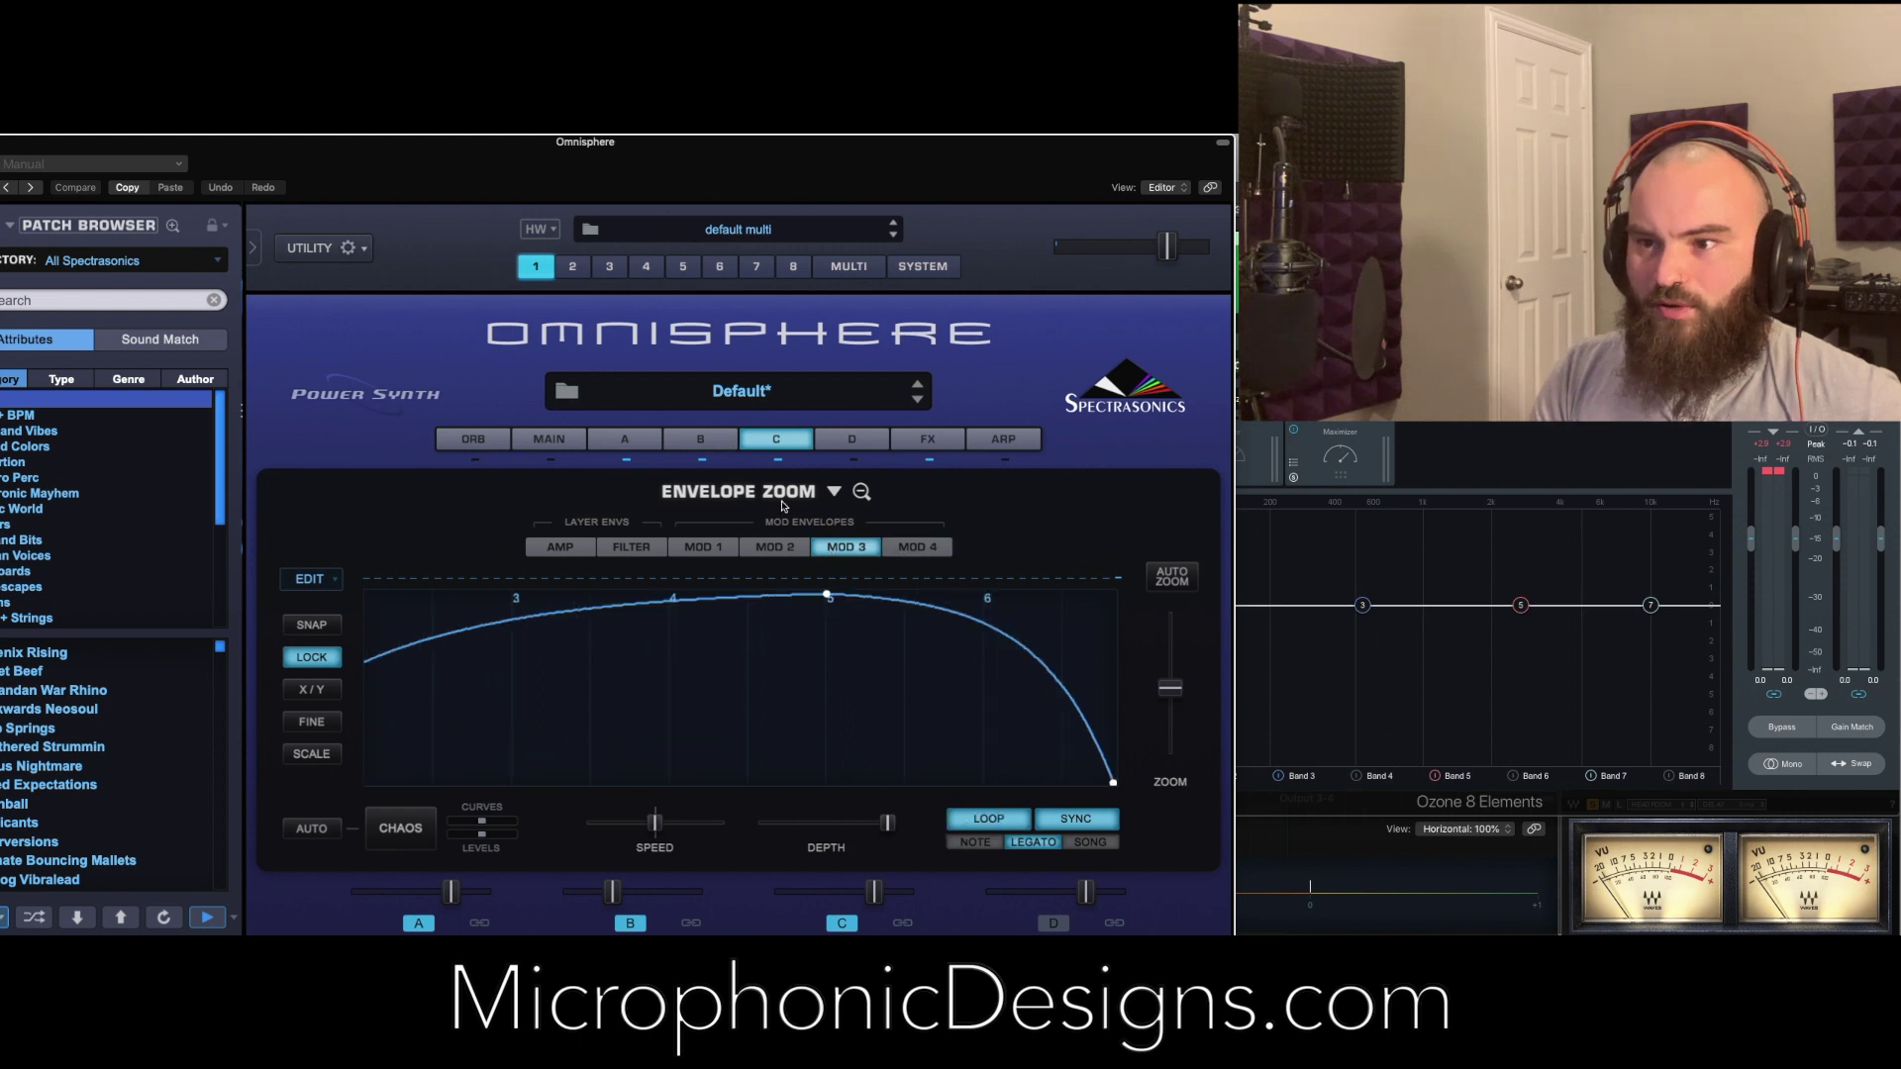
left_click(765, 547)
left_click(955, 817)
left_click(704, 546)
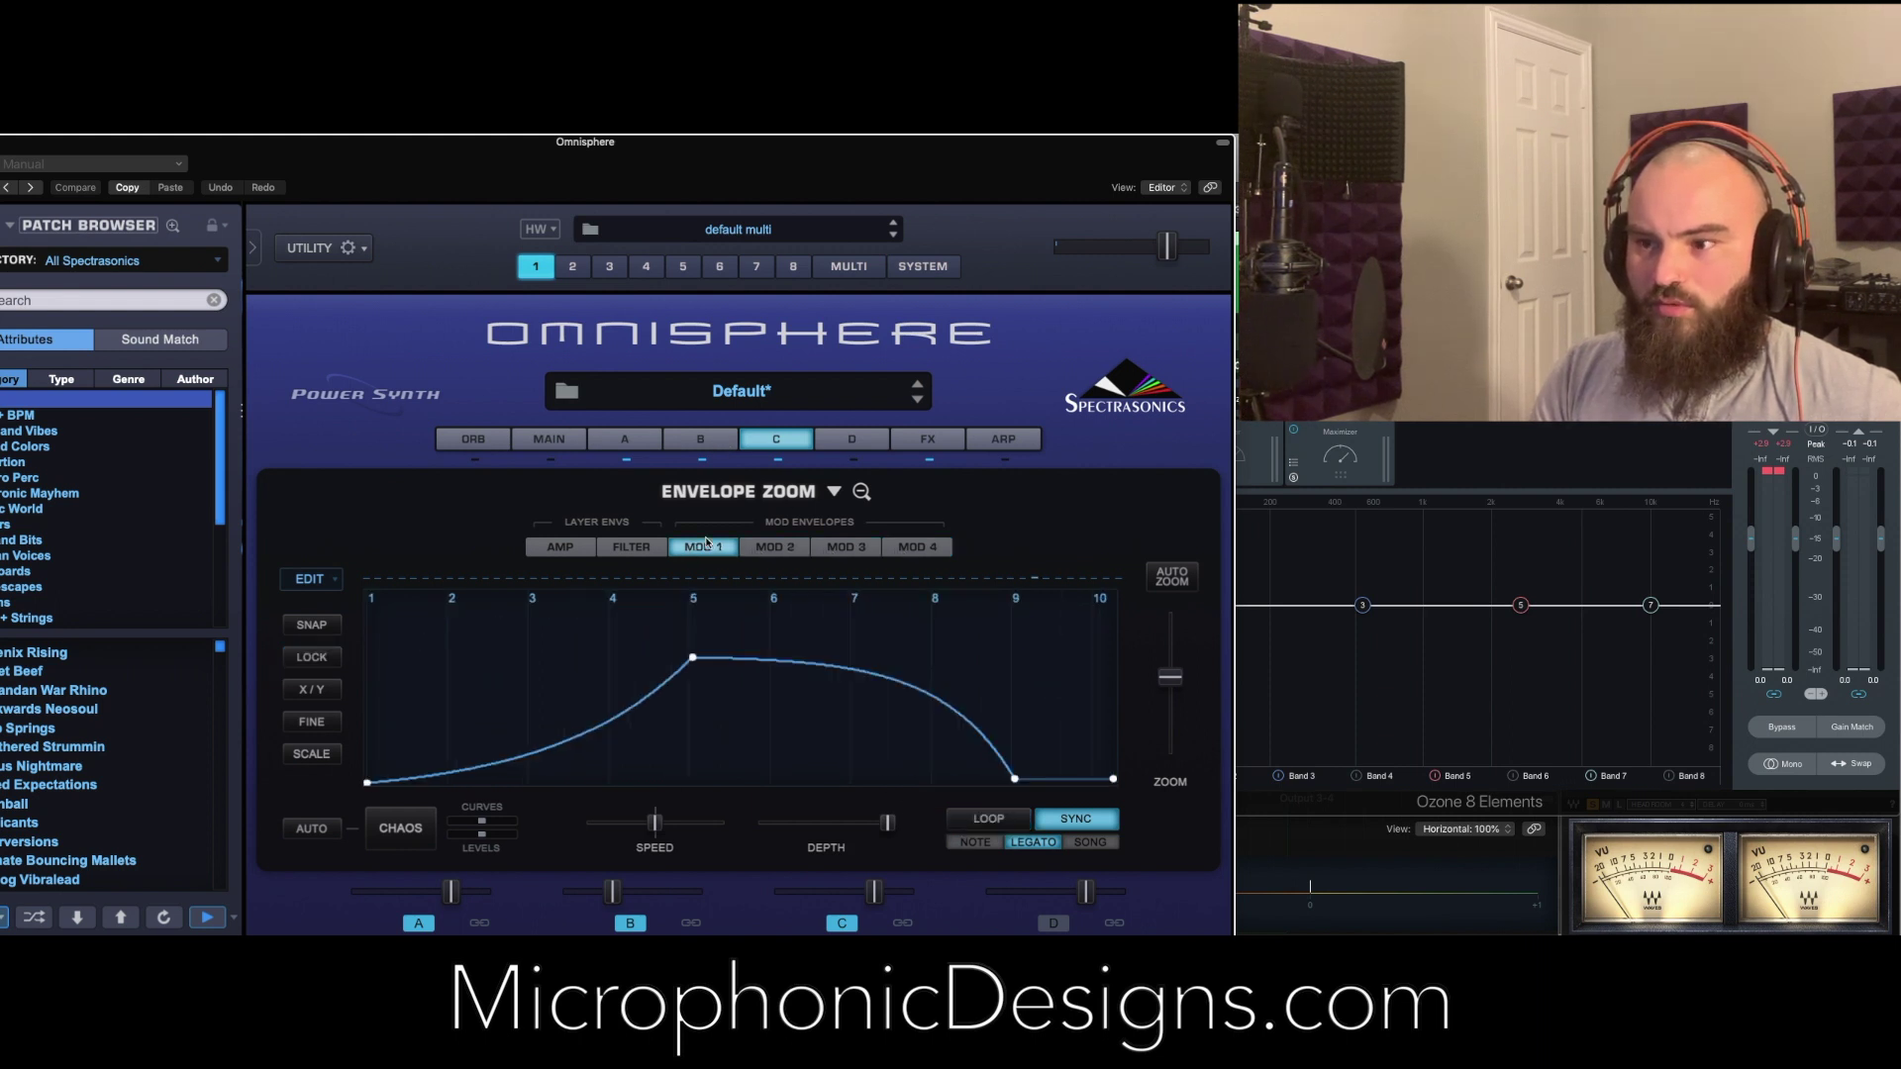
left_click(980, 814)
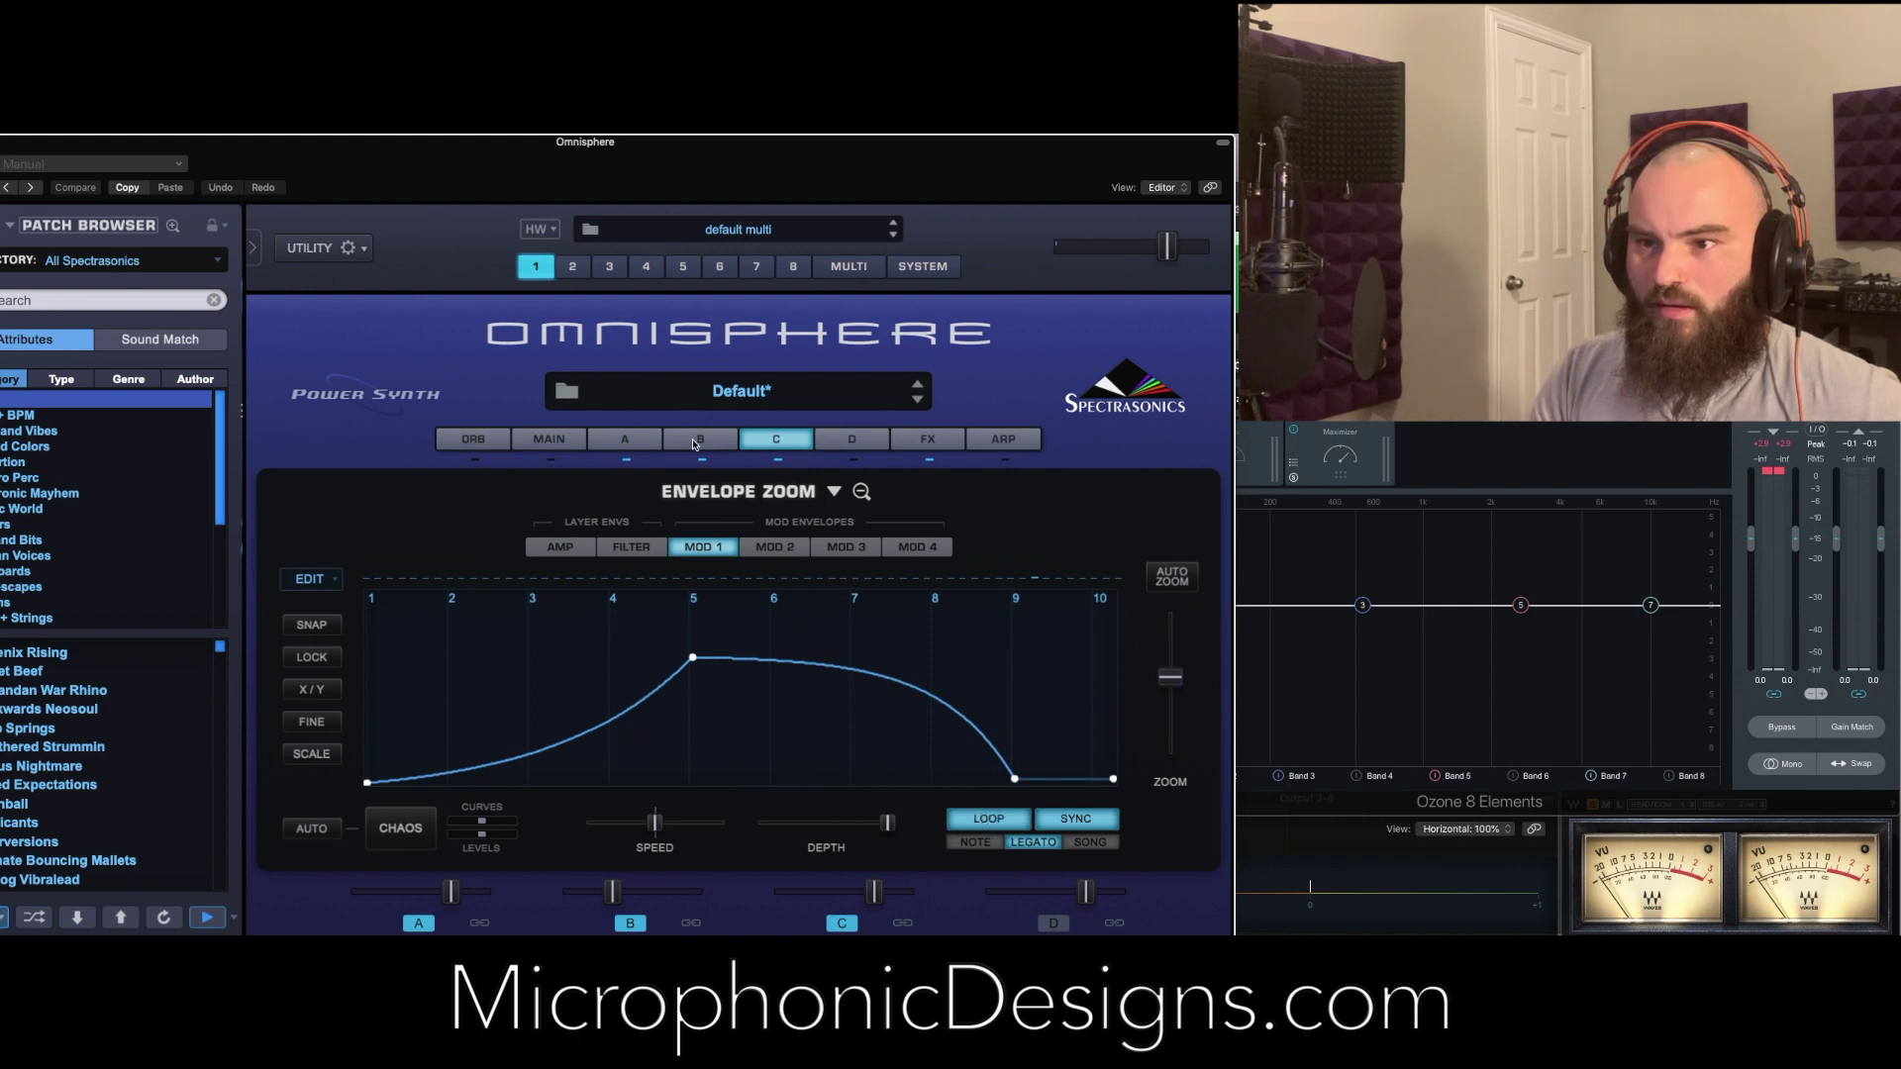
Examine the filter and amp envelope curves of layers C and B, plus layer A's amp envelope
left_click(622, 550)
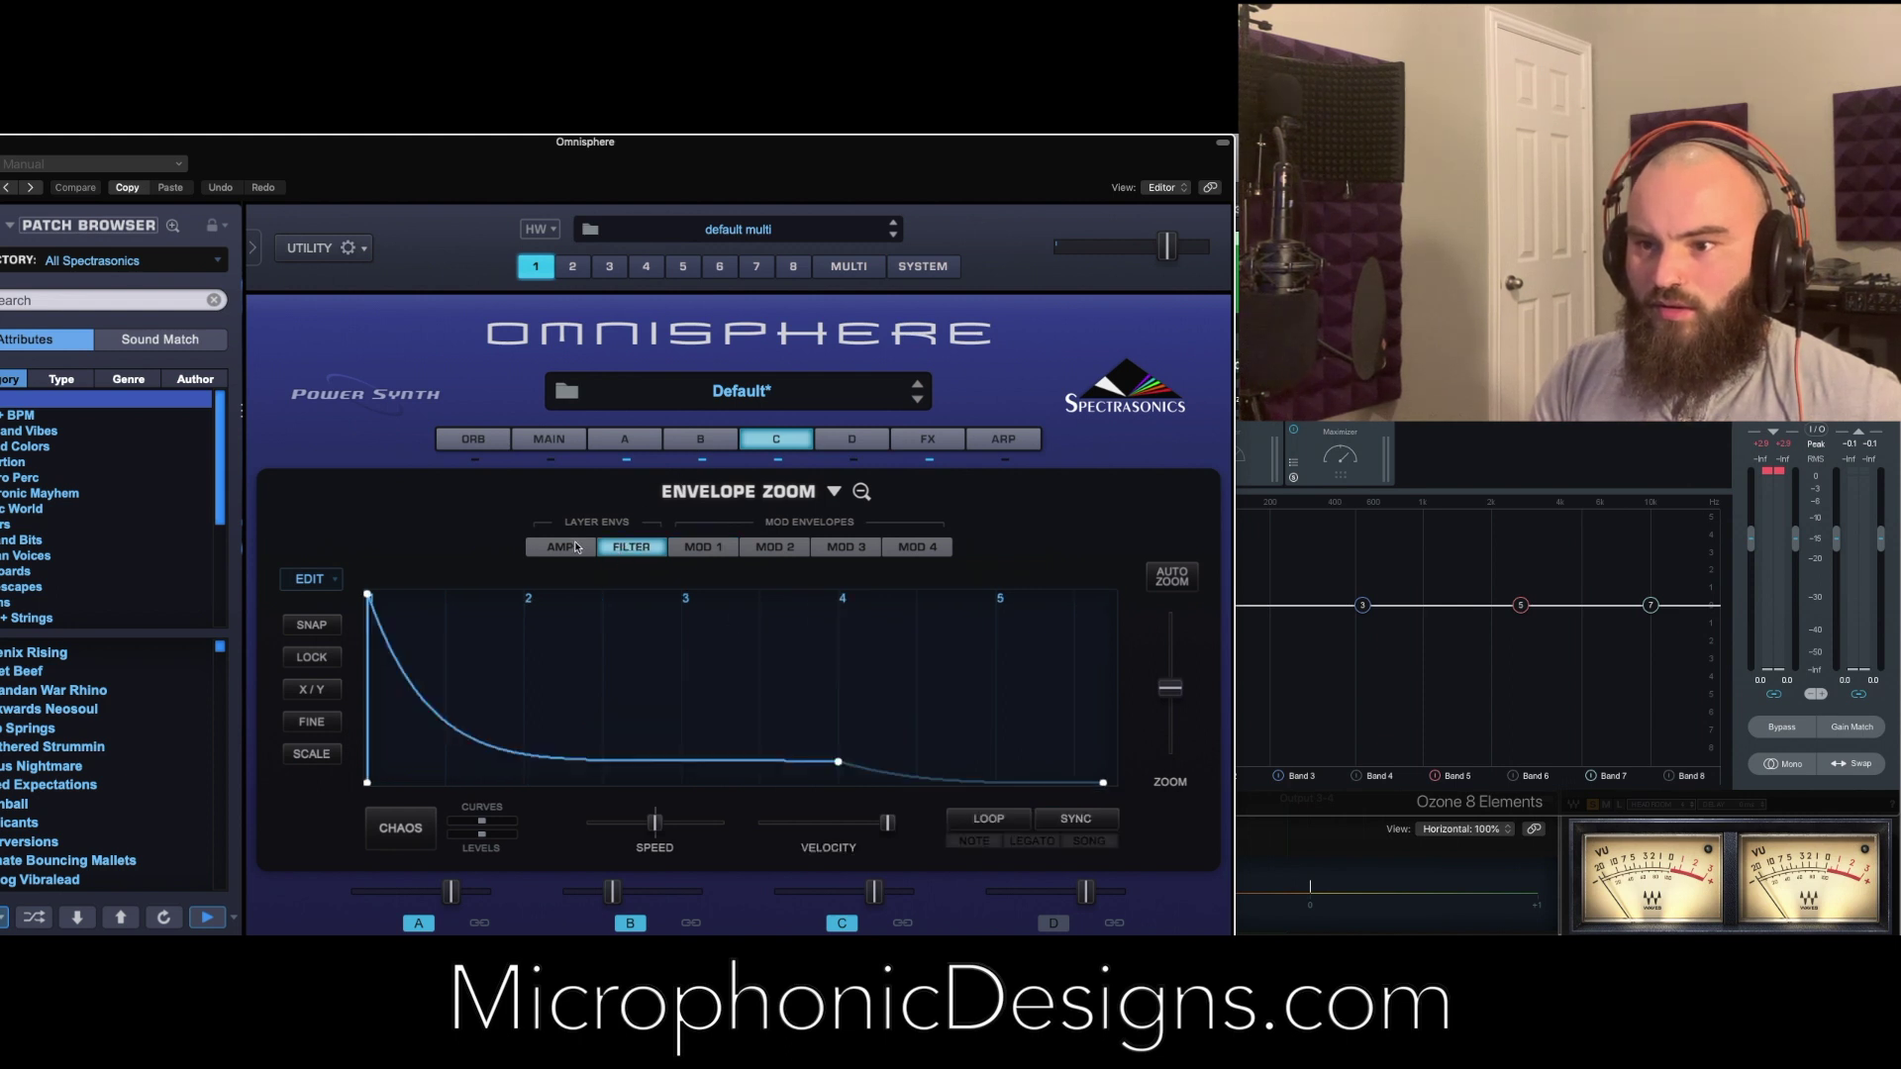
left_click(580, 545)
left_click(706, 439)
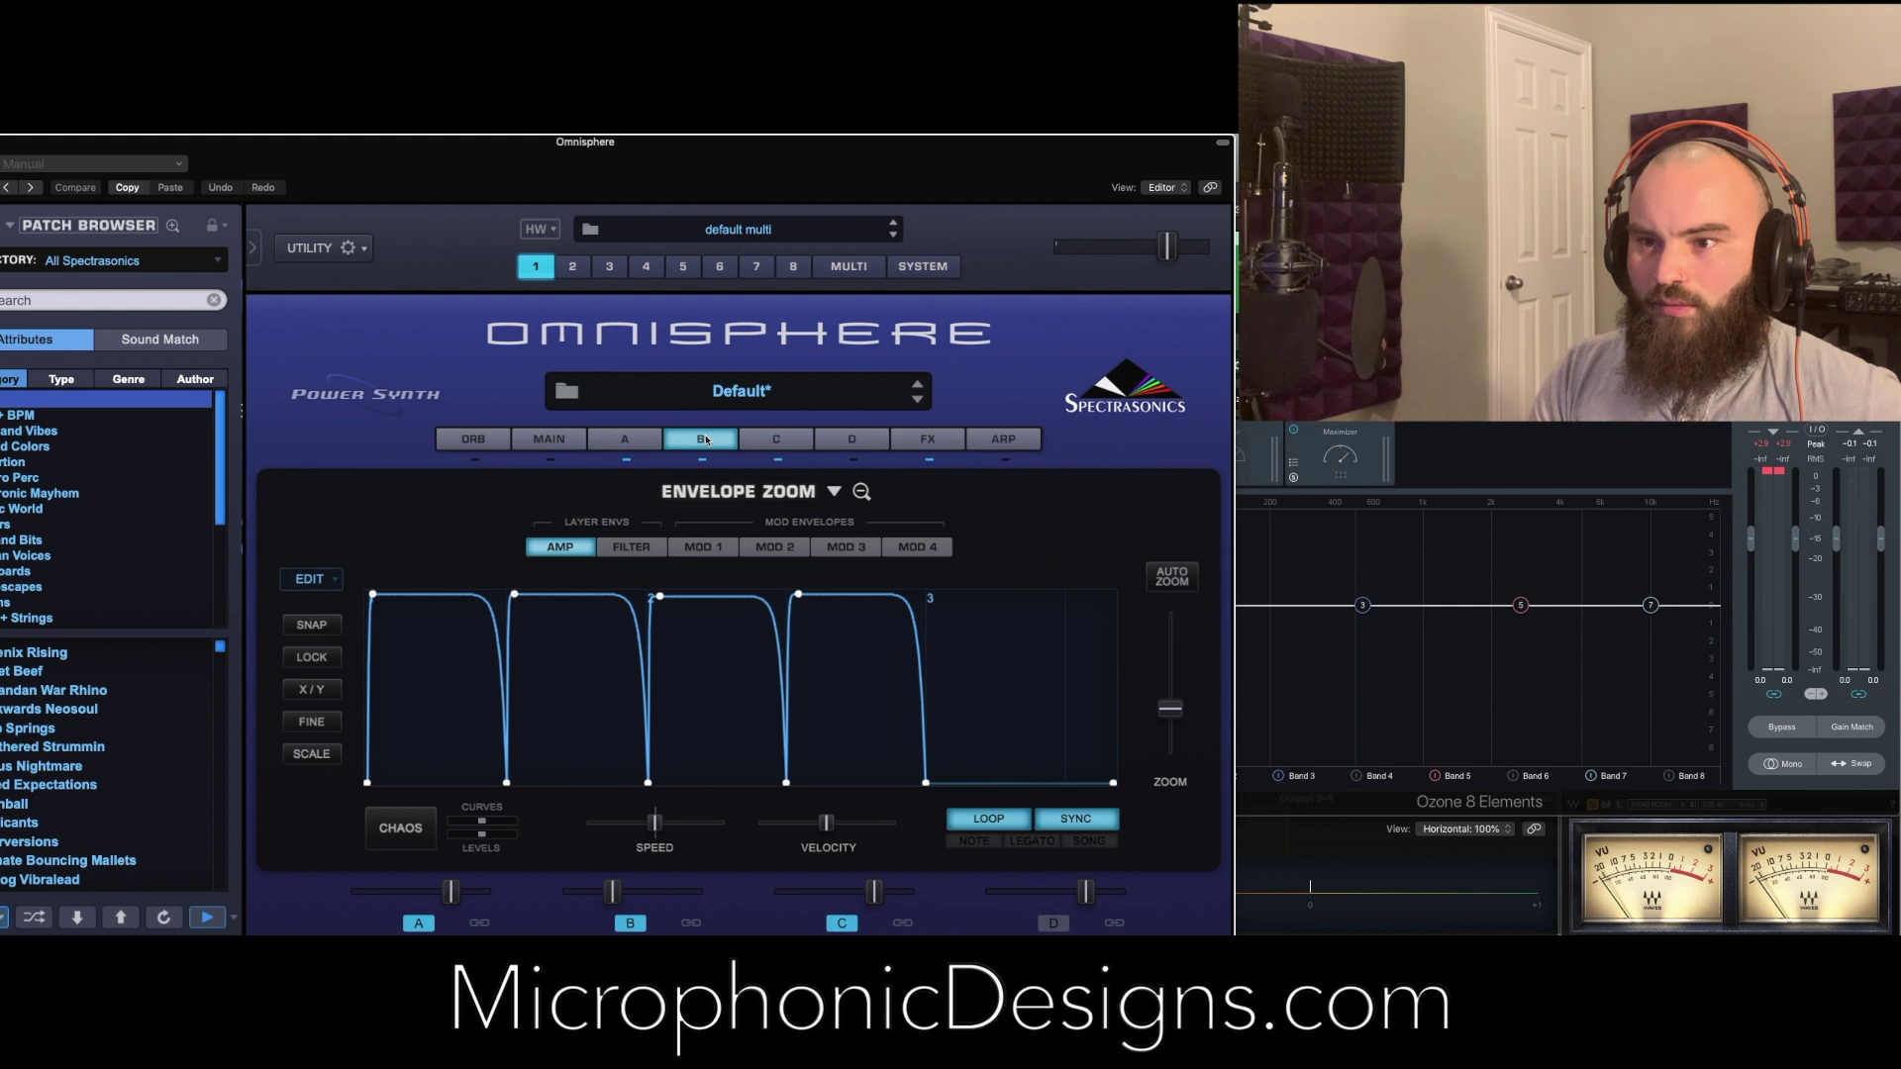
left_click(654, 548)
left_click(693, 547)
left_click(642, 548)
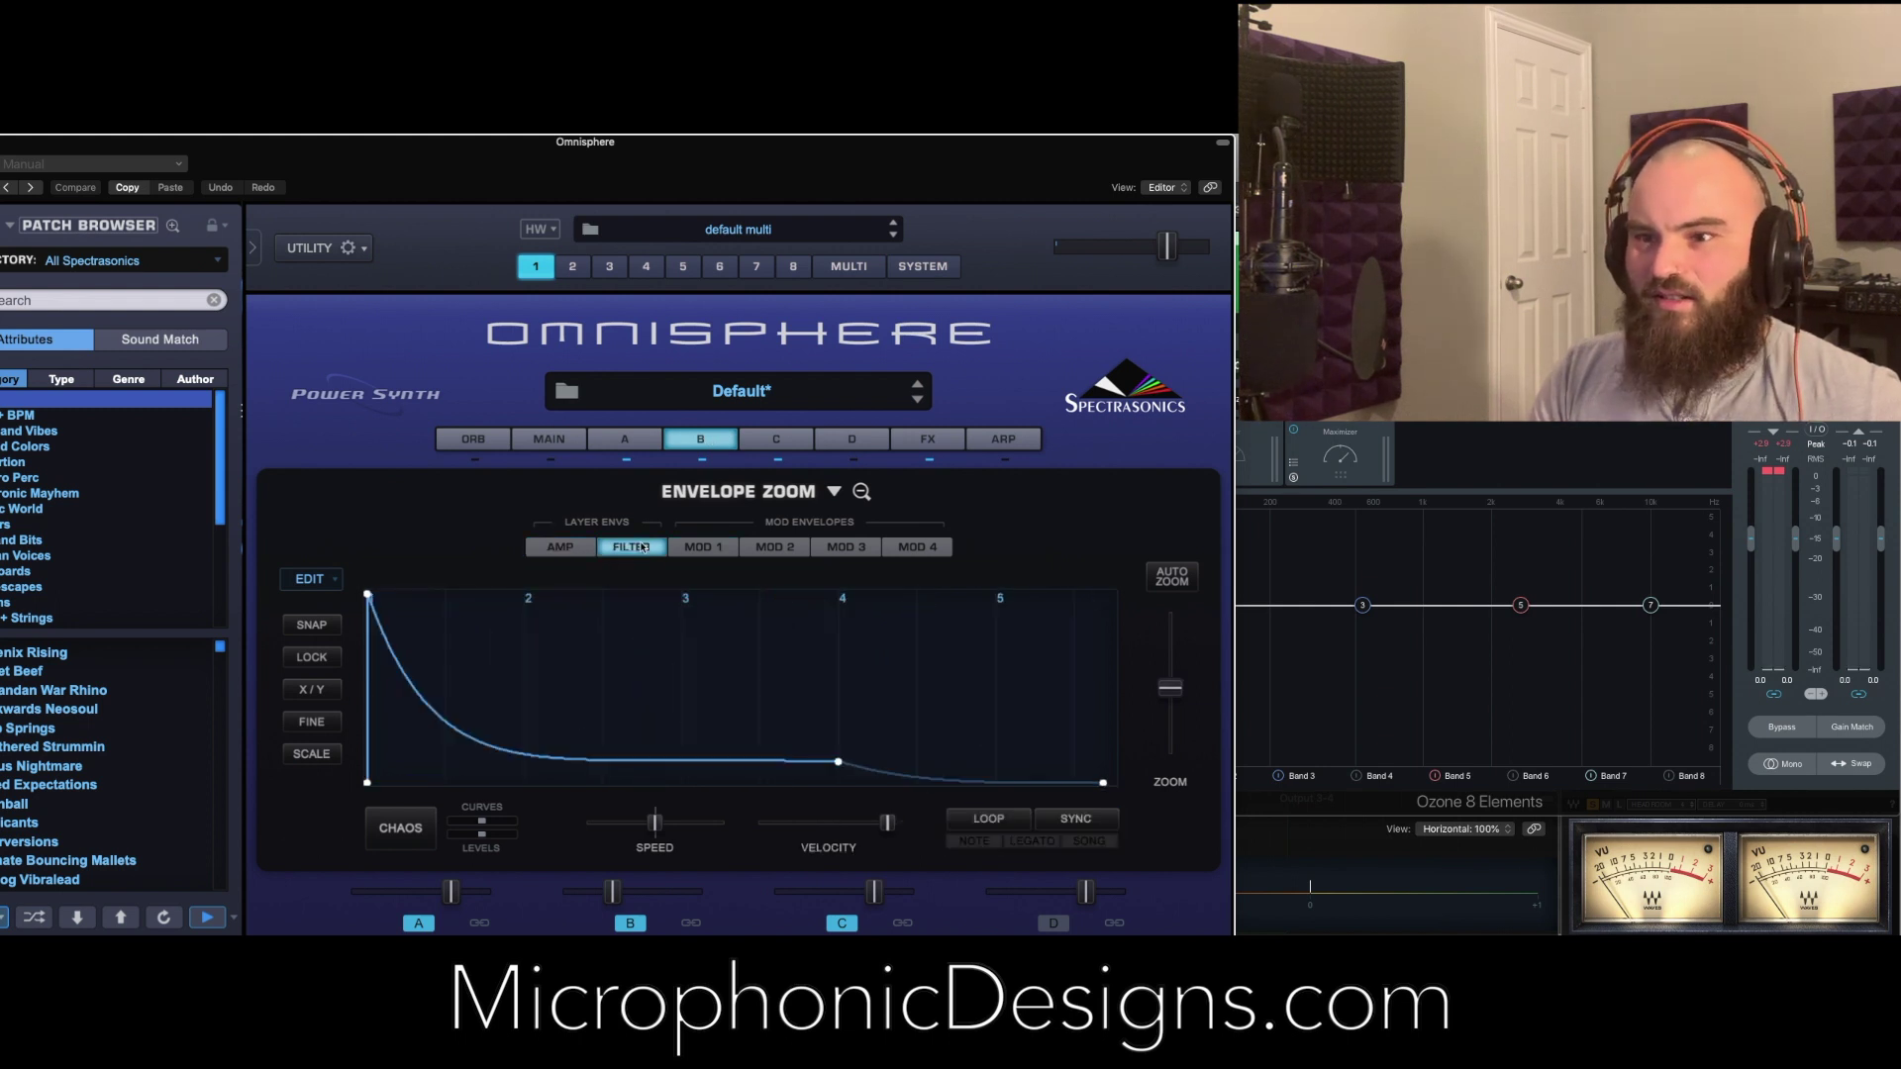
left_click(566, 548)
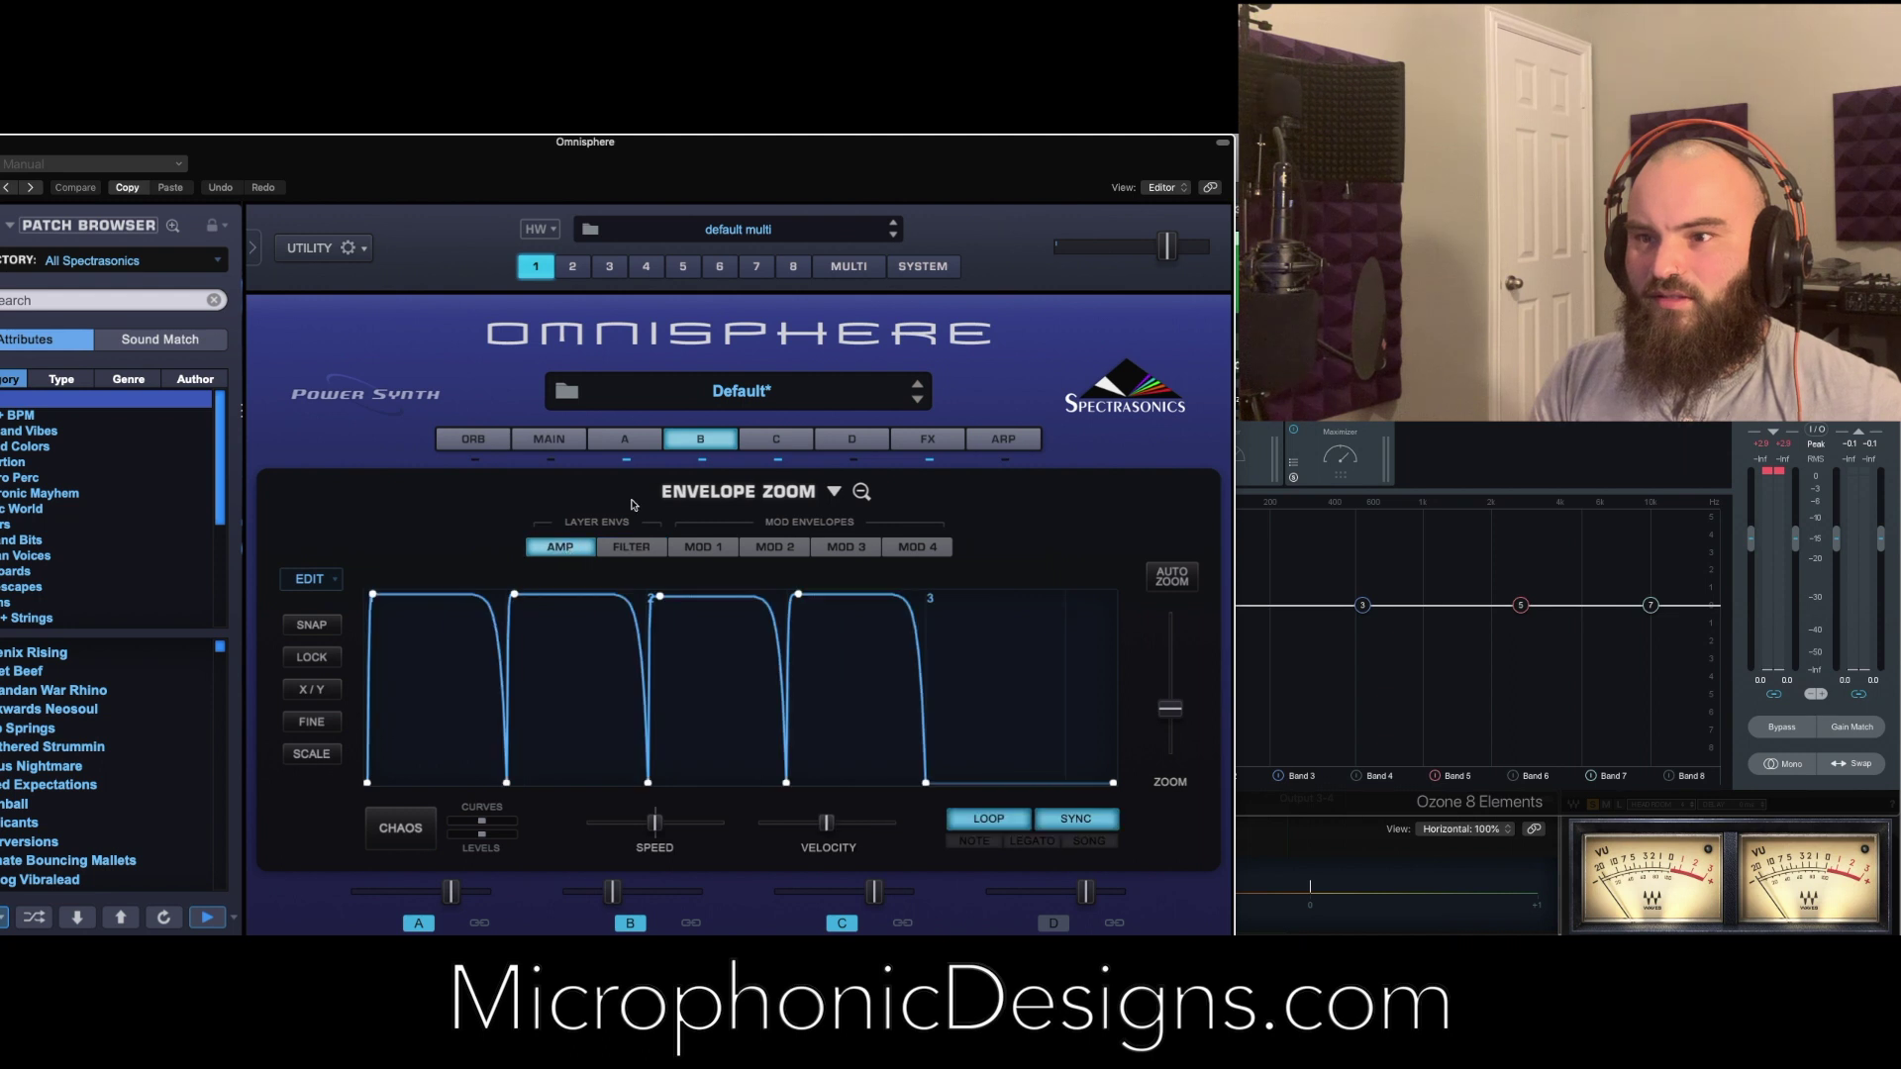
left_click(624, 438)
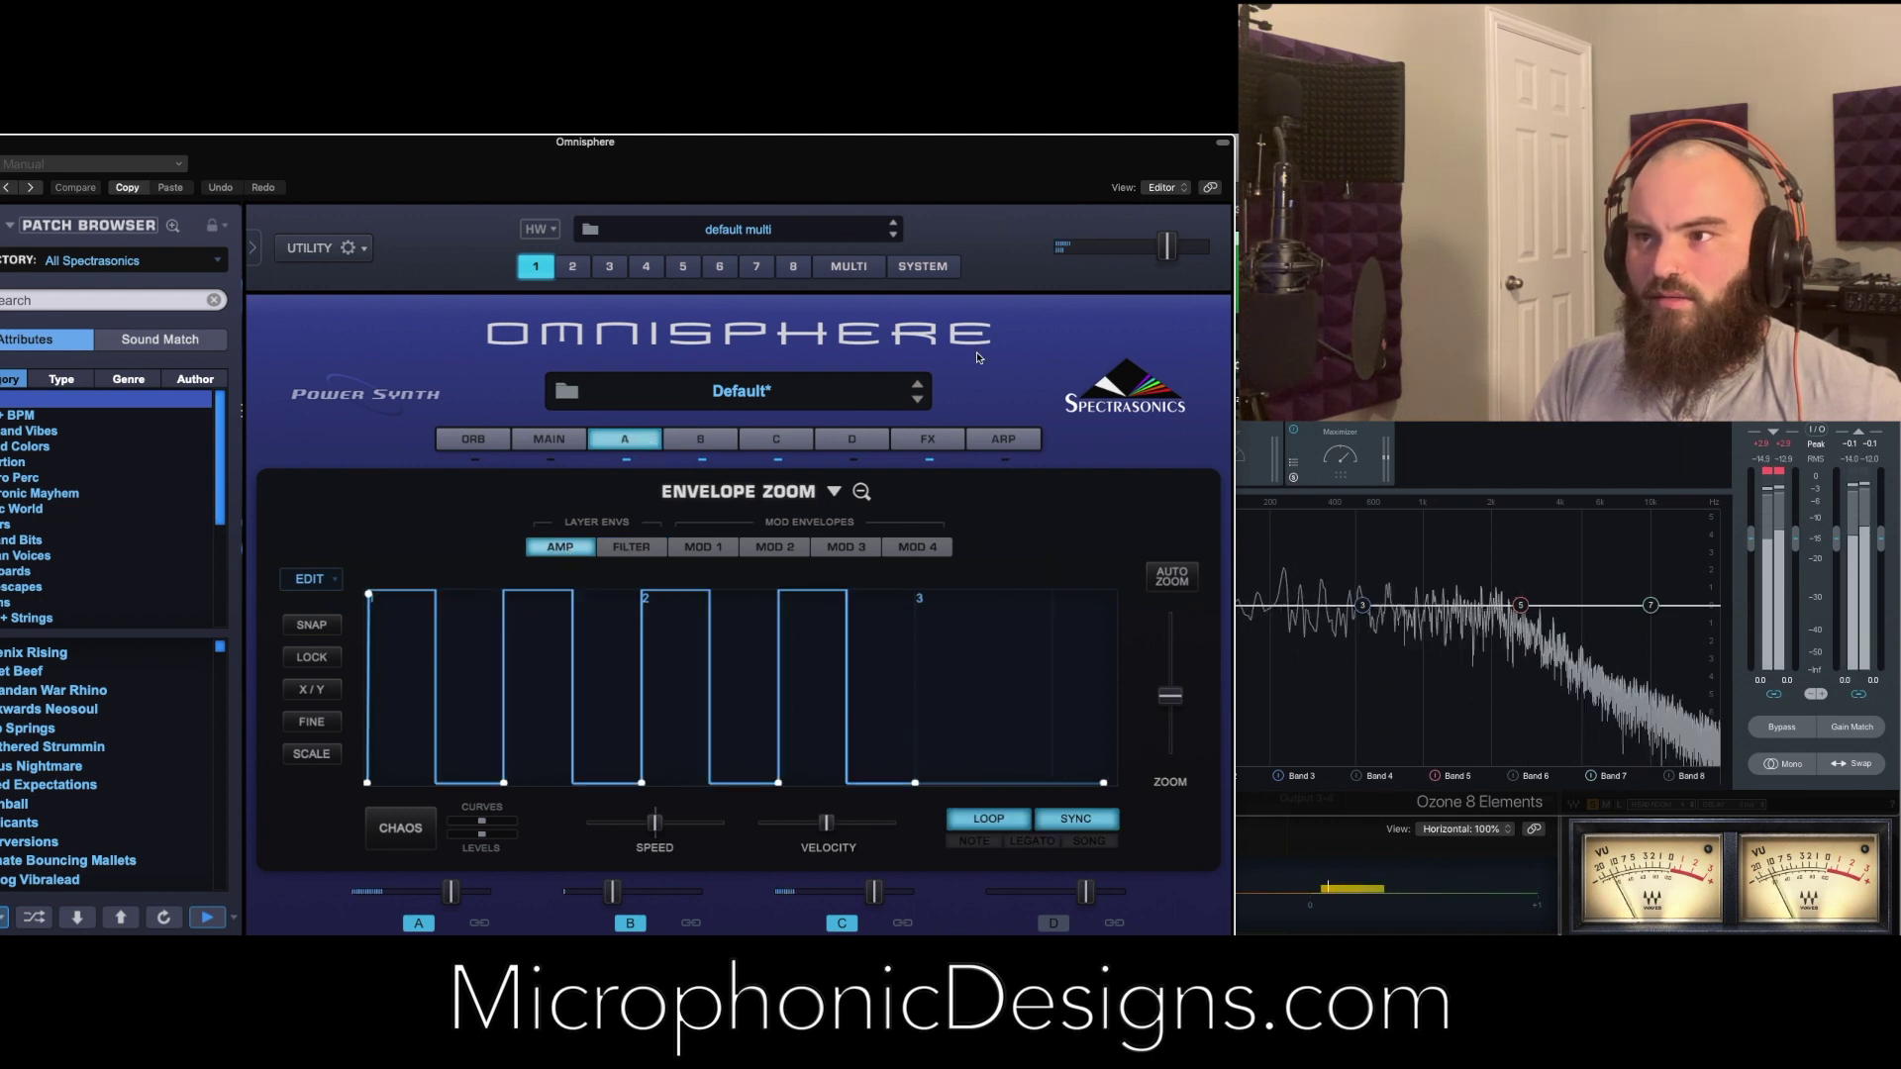